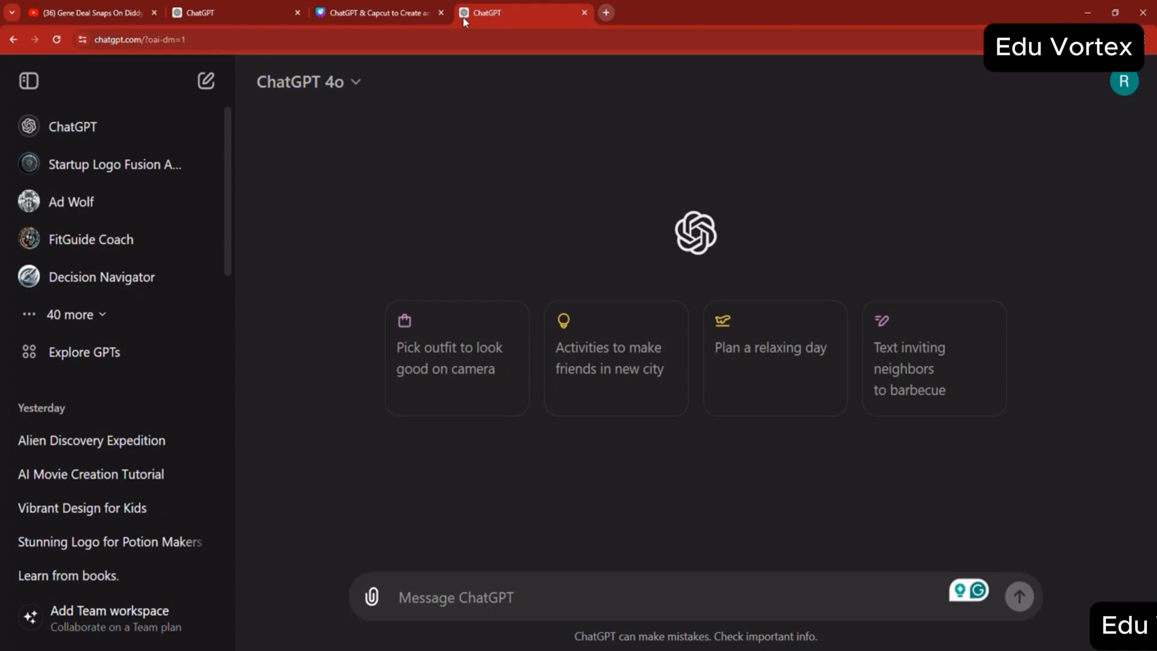
- Start a chat from the suggested prompt "Pick outfit to look good on camera"
click(295, 92)
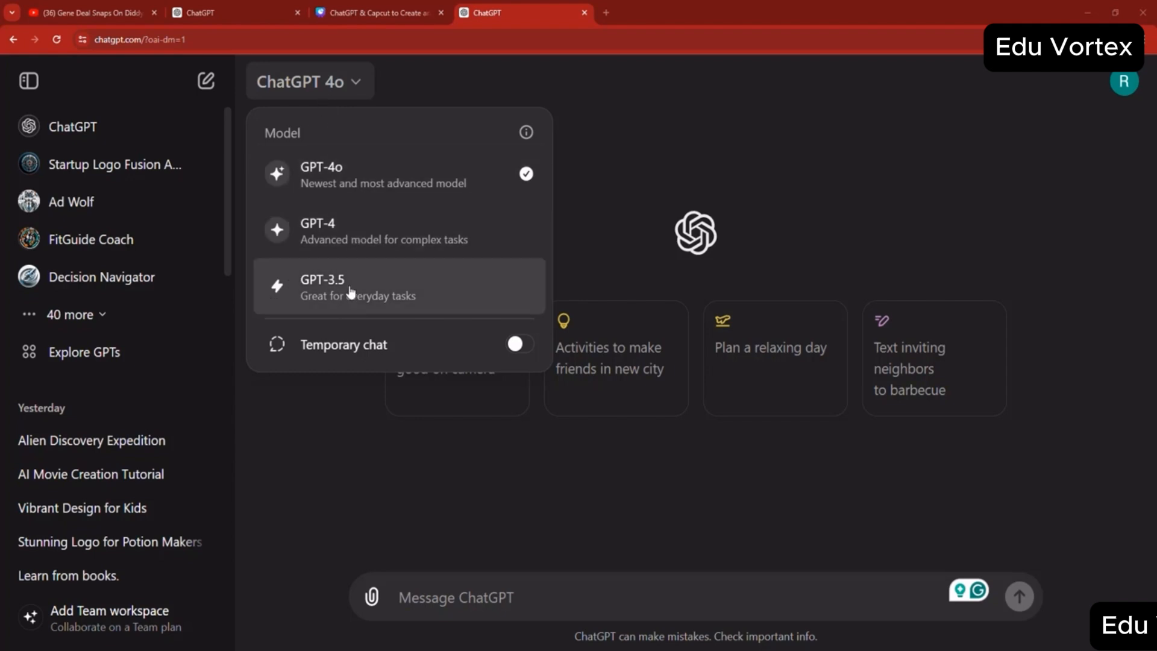
click(426, 461)
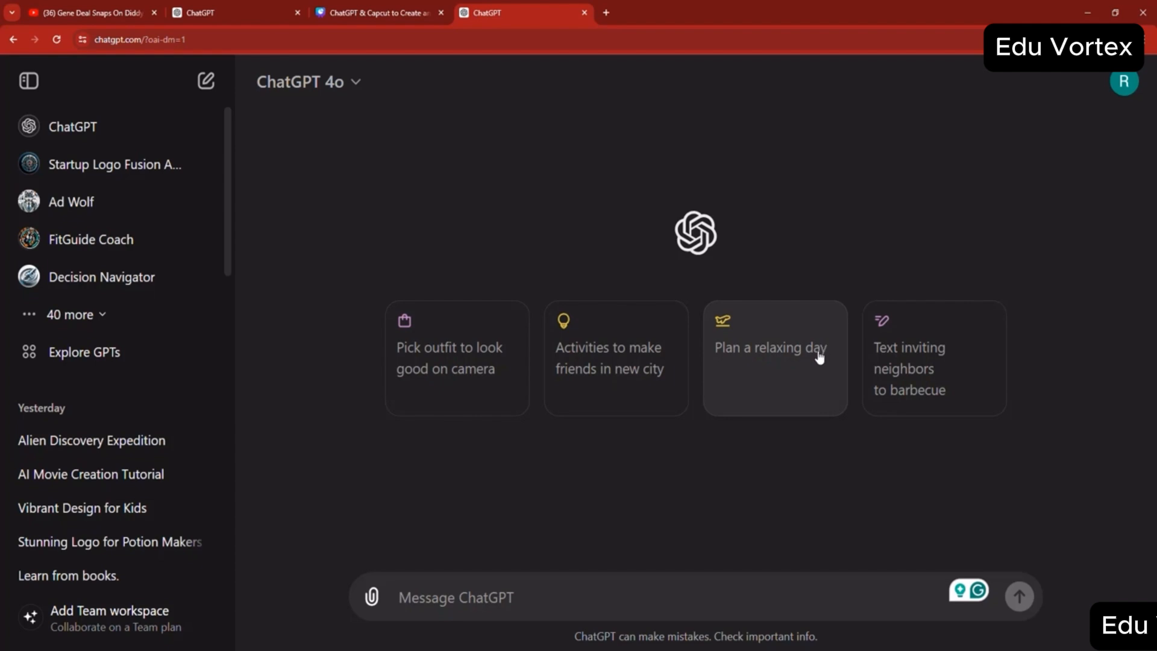
click(468, 370)
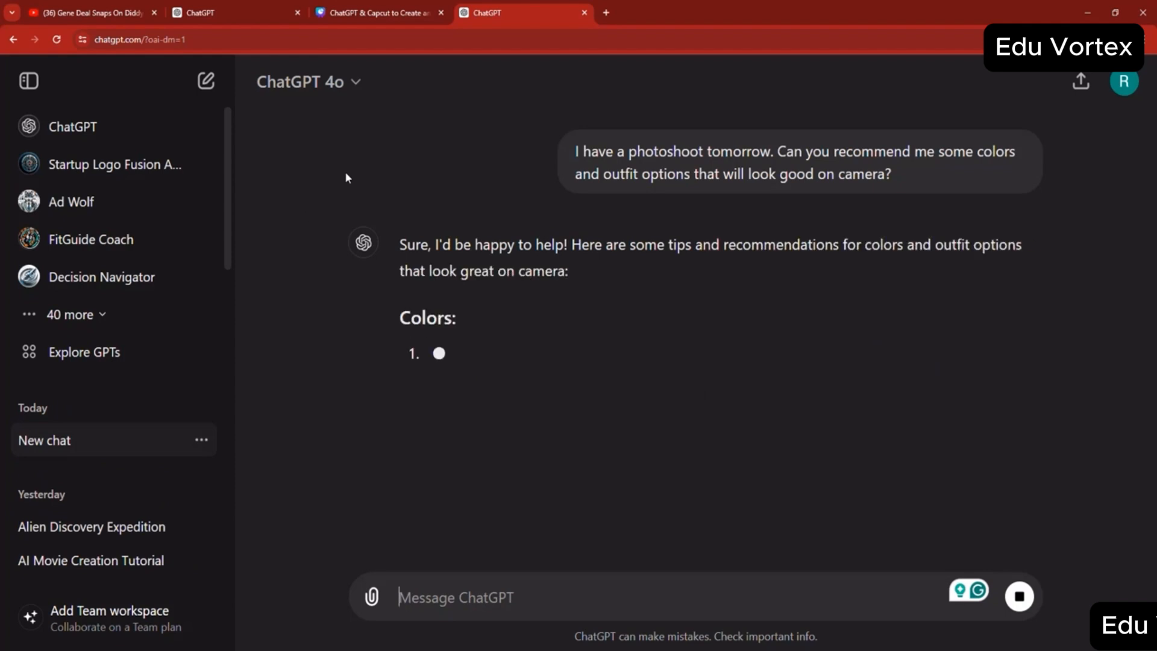
- Look over the selectable models and the sources offered for attaching files to the chat
click(360, 89)
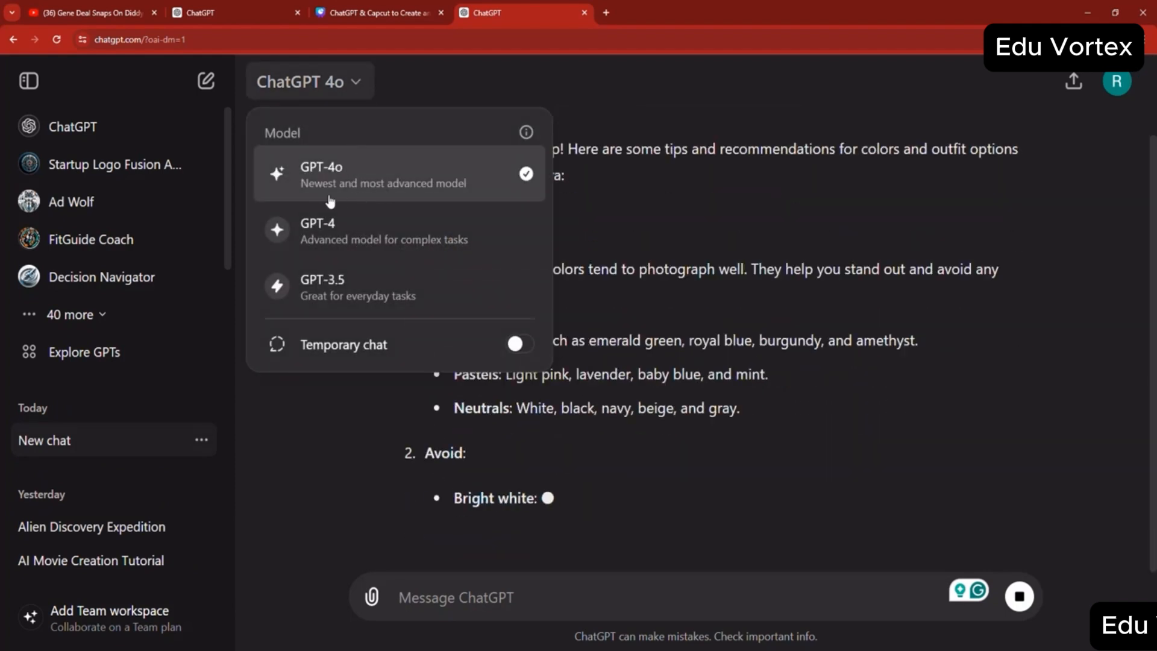
click(660, 323)
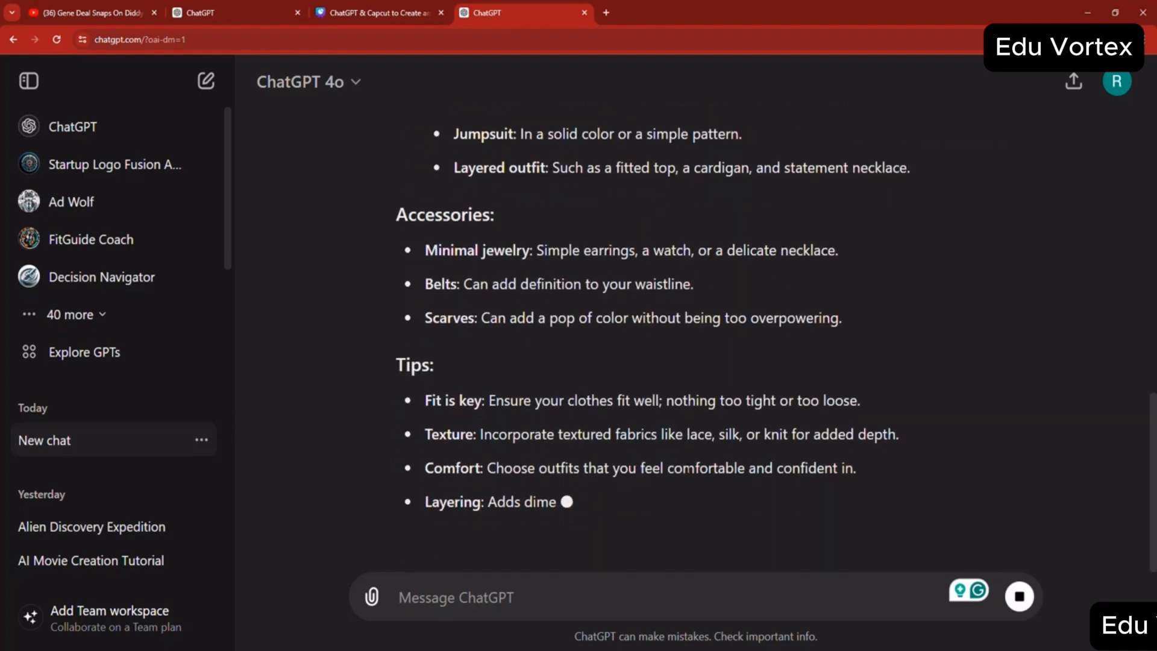
click(372, 603)
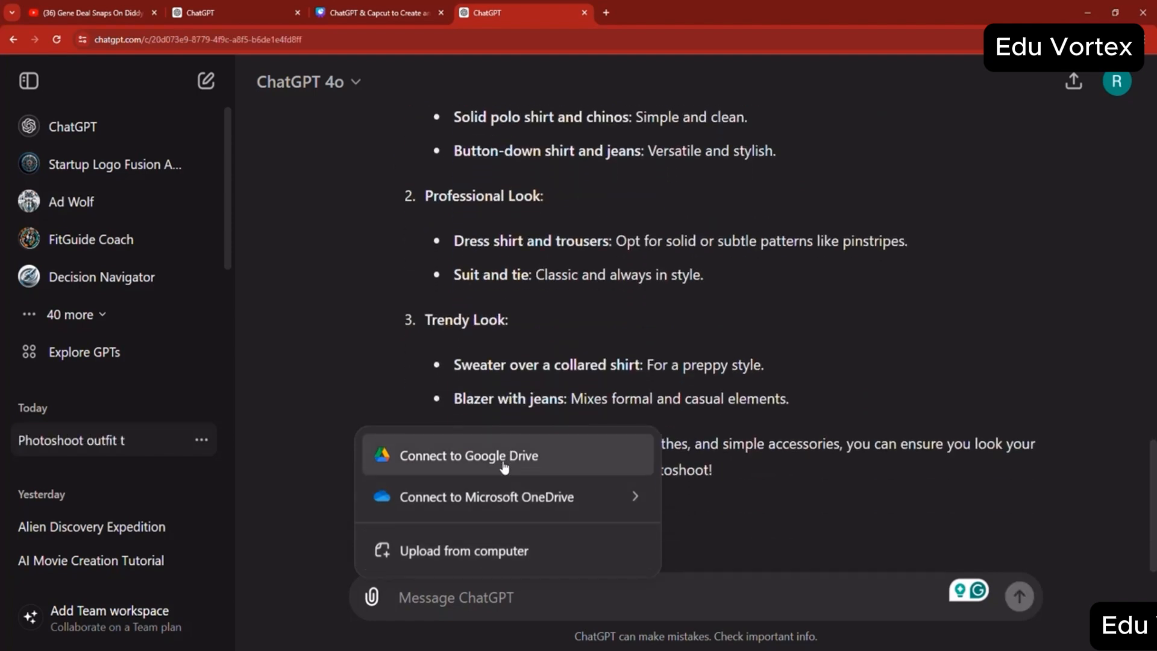
mouse_move(500, 498)
click(719, 444)
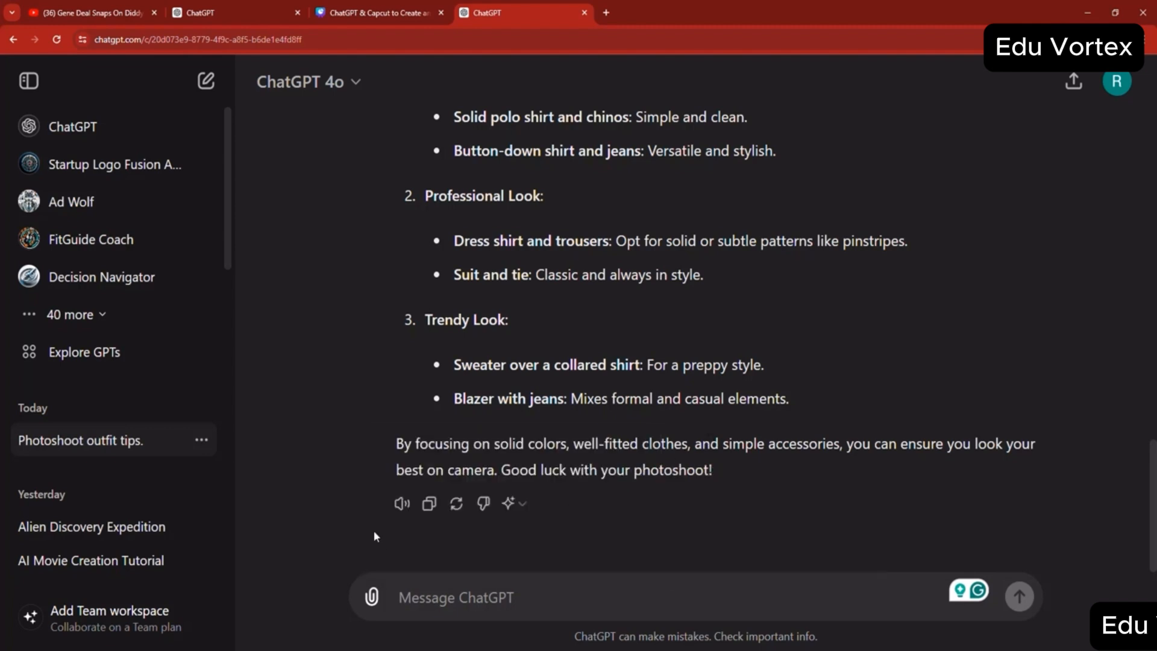
- Have the outfit response read aloud briefly and copy its text
click(401, 505)
click(402, 503)
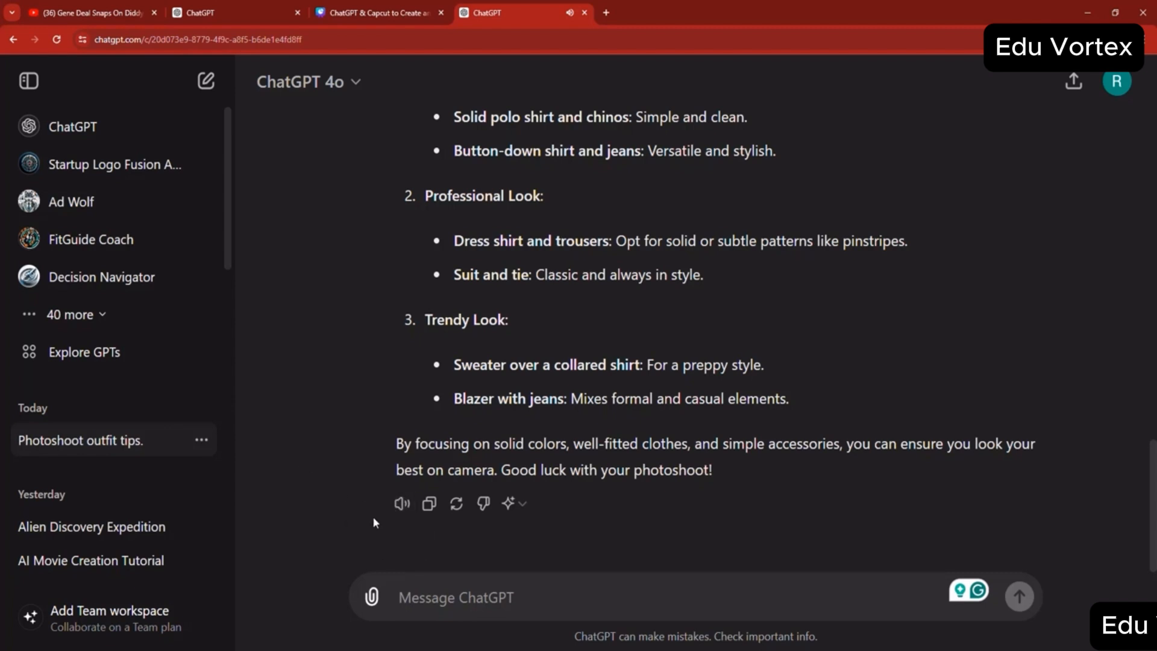
click(432, 508)
triple_click(693, 446)
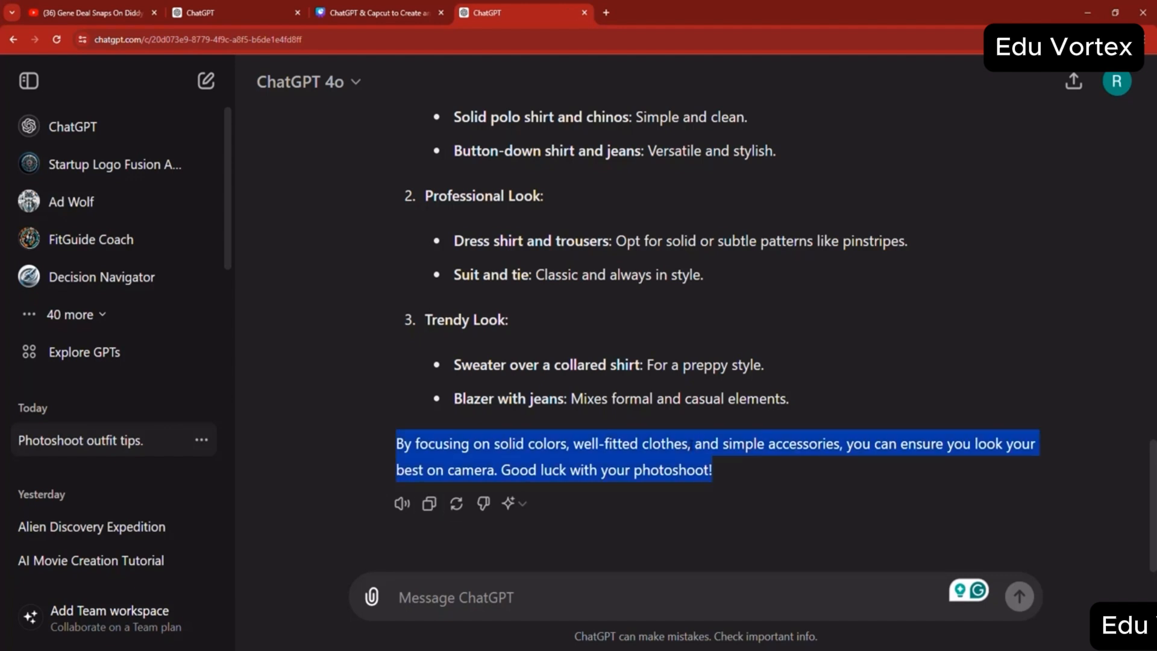
right_click(691, 451)
click(713, 462)
click(604, 459)
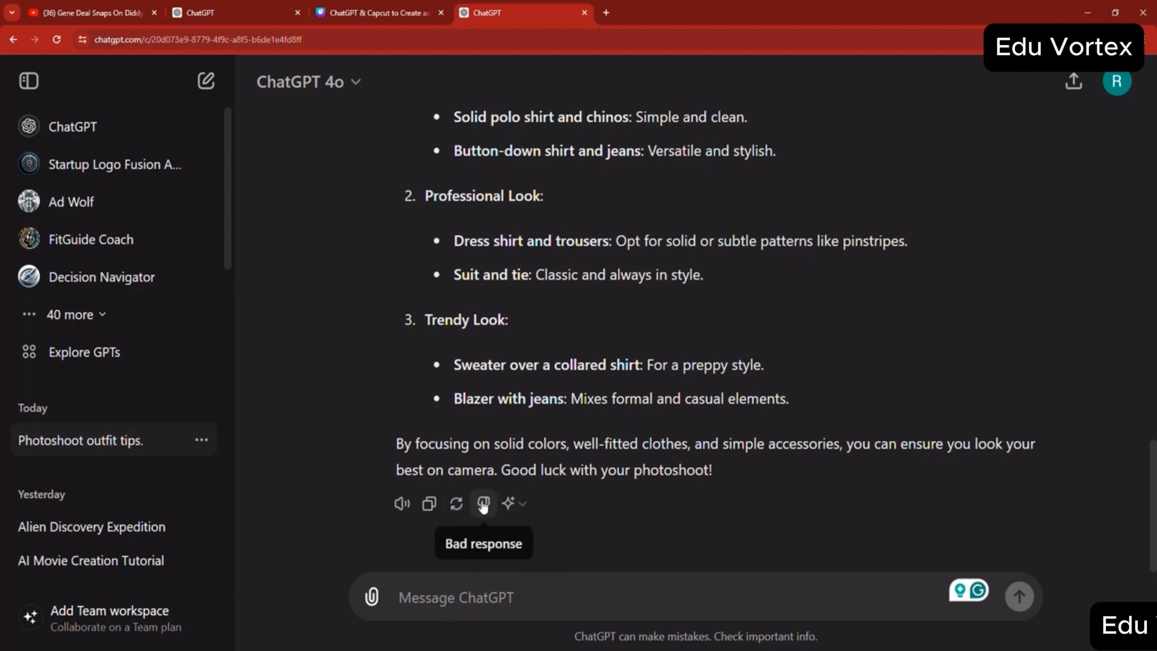
- Regenerate the outfit response with GPT-4 and stop the generation before it completes
click(530, 507)
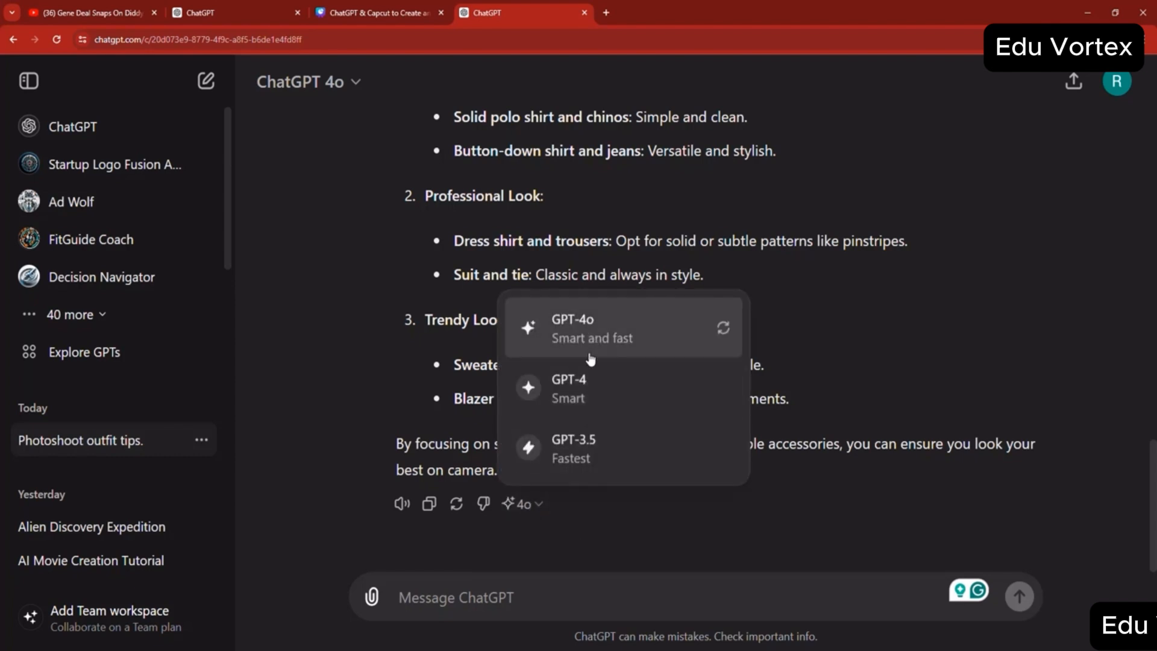
click(582, 394)
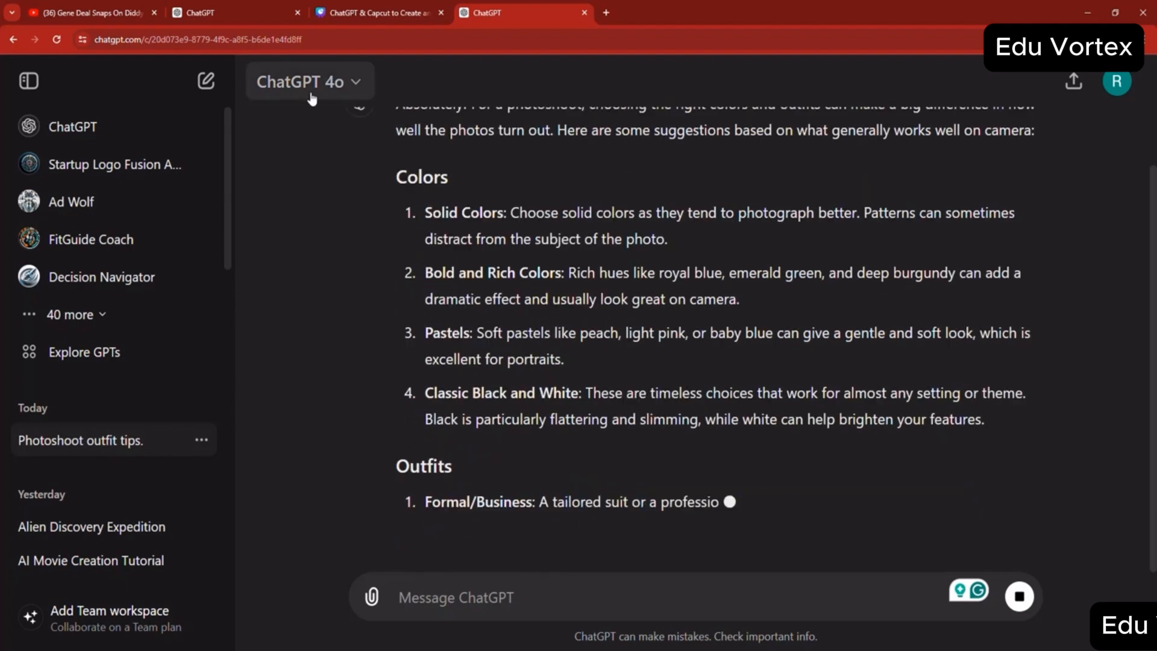
click(312, 90)
click(638, 279)
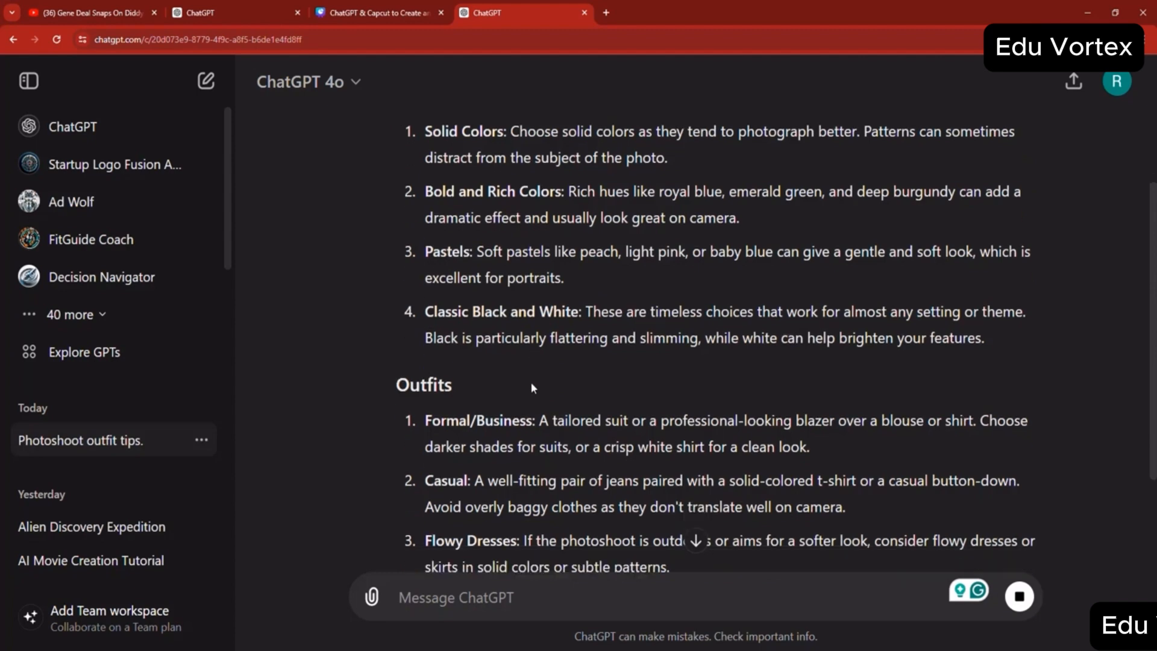
click(1019, 596)
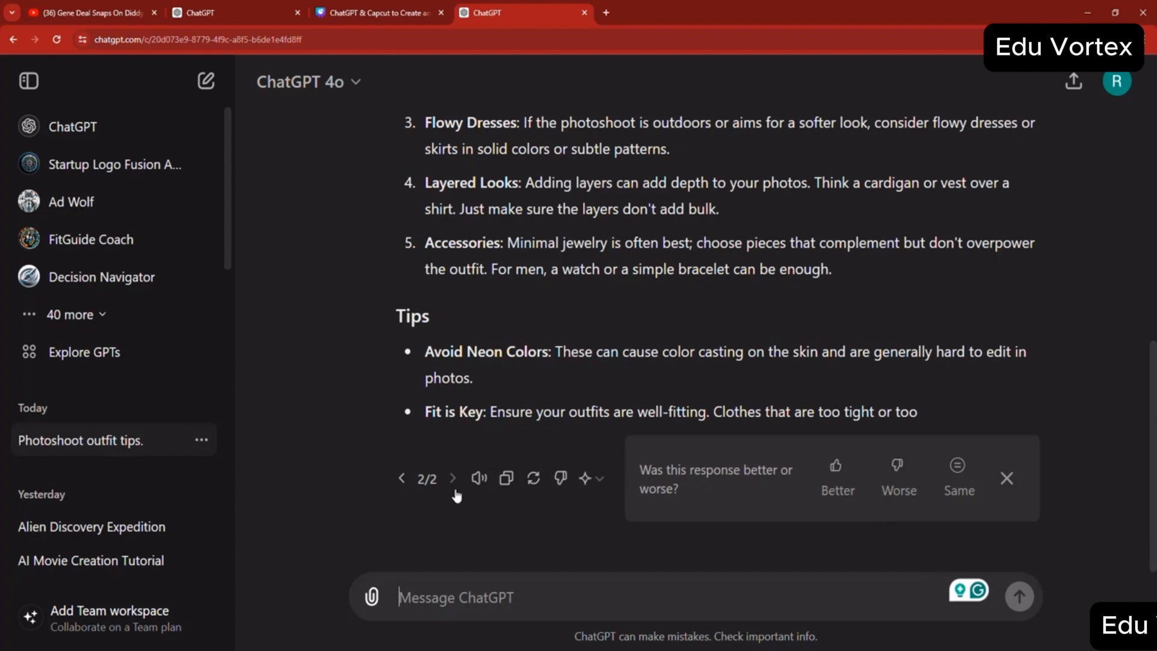
- Rate the regenerated outfit response as better than the previous one
drag(437, 480, 417, 480)
click(429, 482)
drag(426, 481, 435, 482)
click(851, 485)
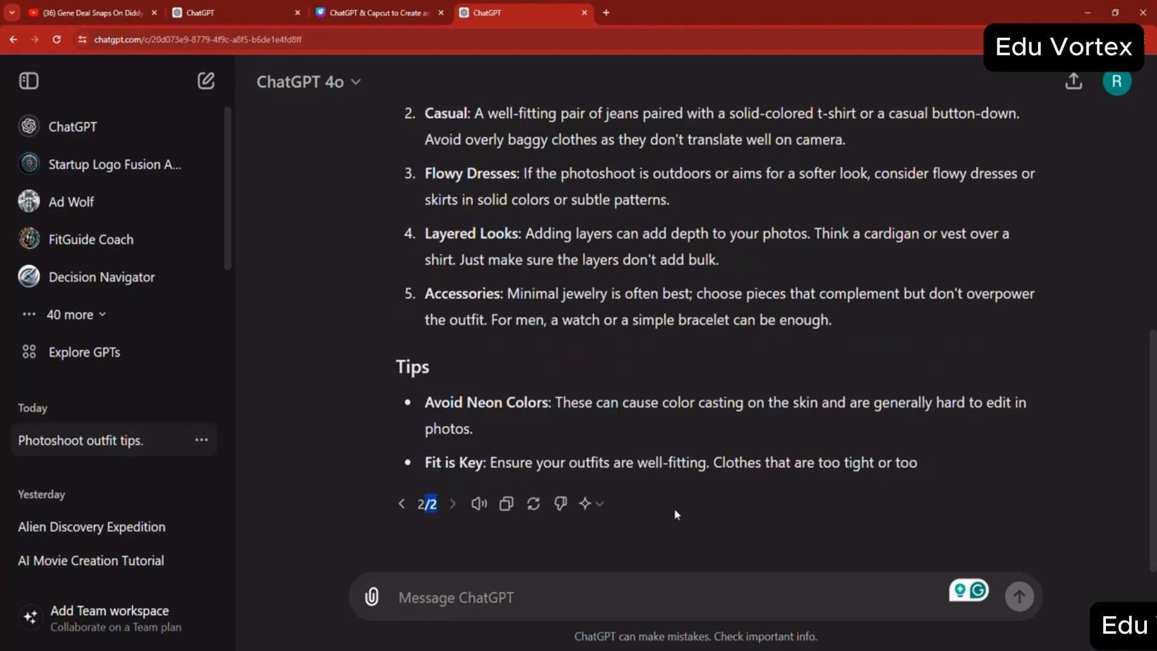
click(592, 504)
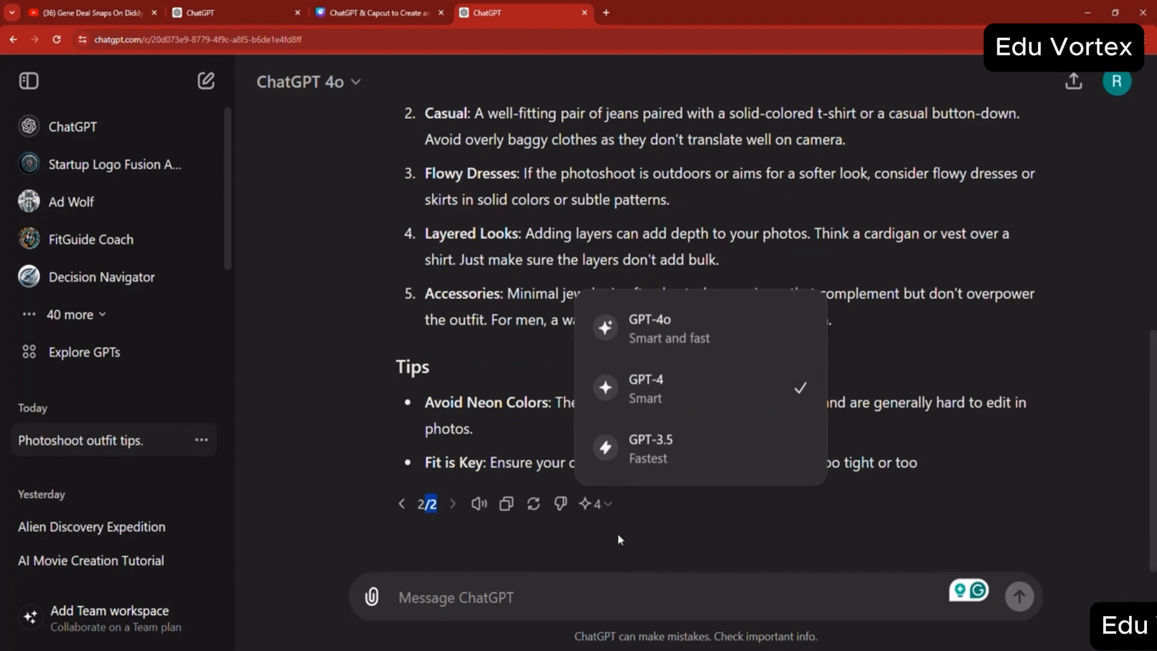
click(638, 541)
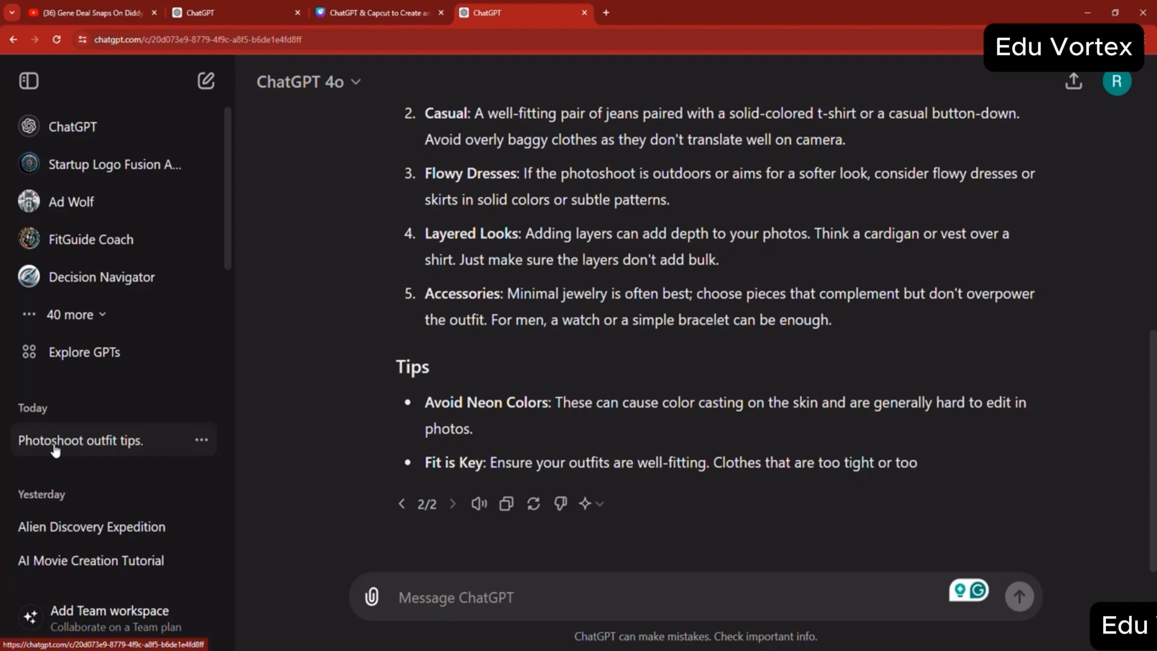
- Rename the photoshoot outfit chat as "Photoshoot 6/3/2024"
scroll(602, 407, up, 10)
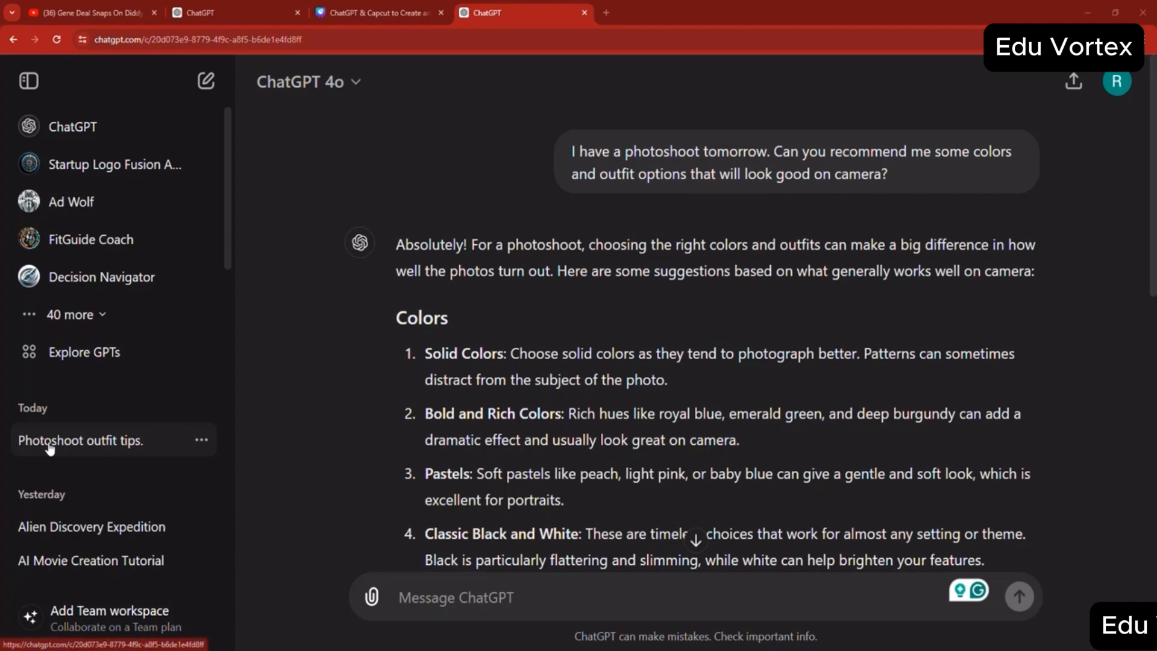
click(201, 440)
click(244, 522)
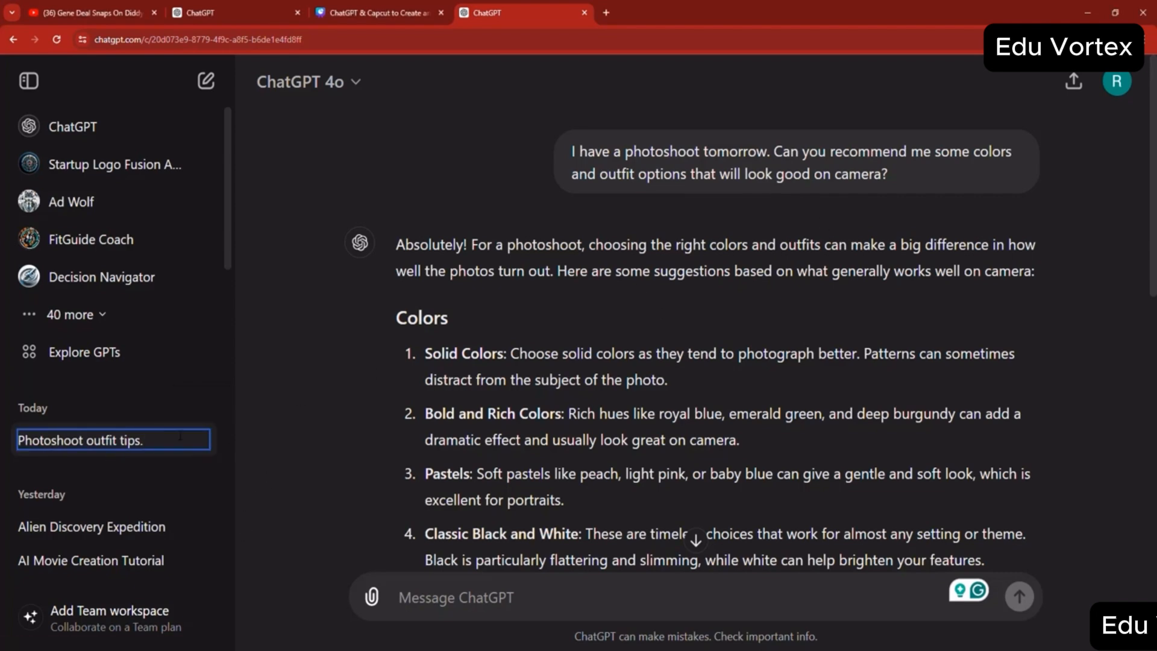
drag(200, 443, 25, 439)
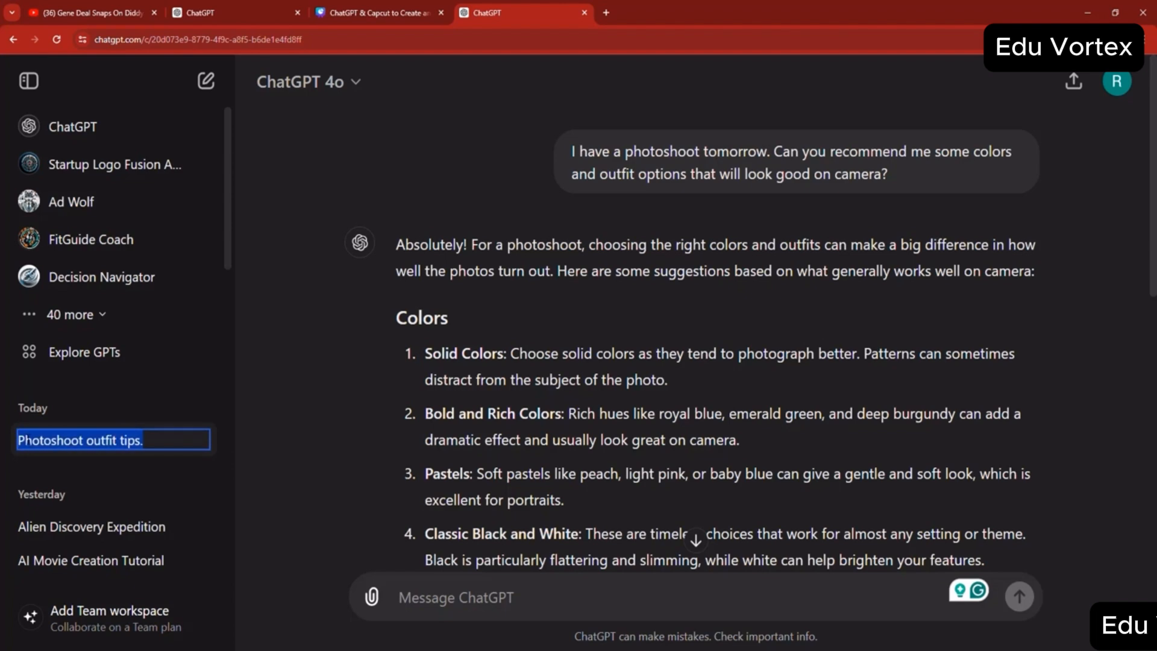
text(Photoshoot )
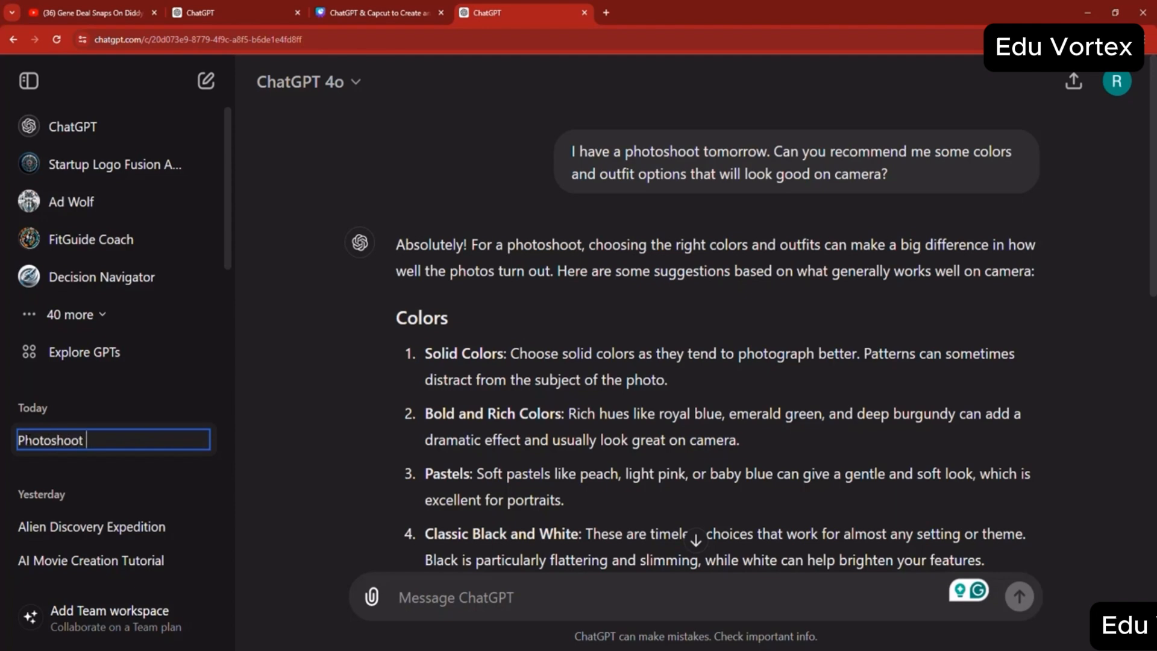
text(6/3/2024)
click(297, 430)
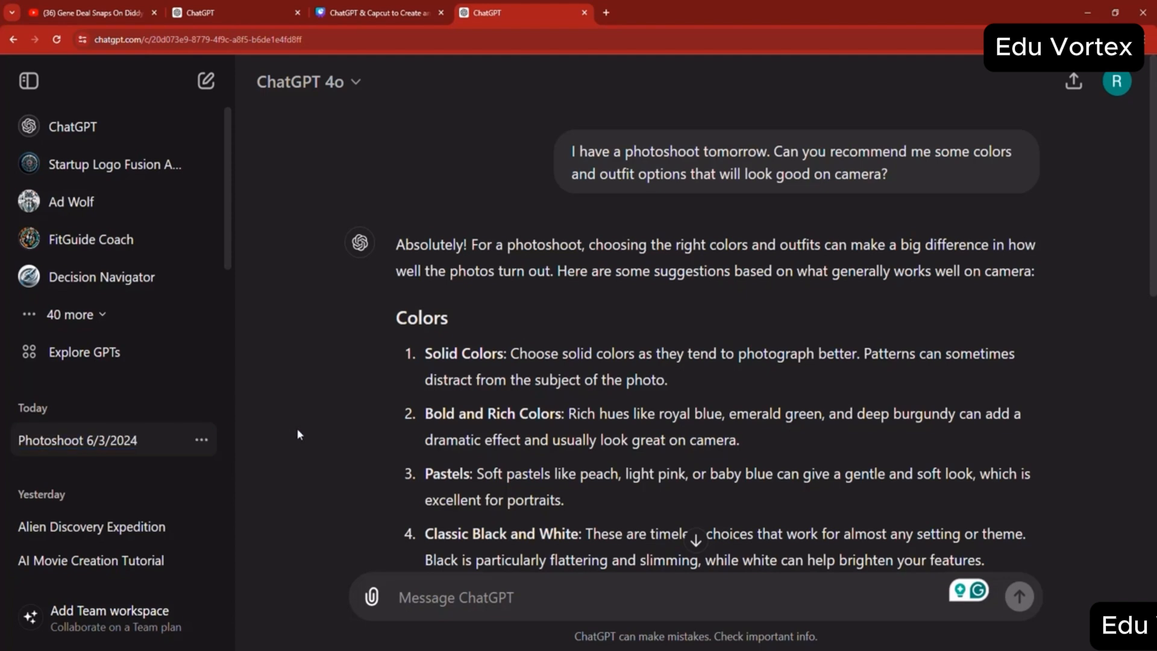
- Start a new chat and open the Customize ChatGPT settings
click(210, 86)
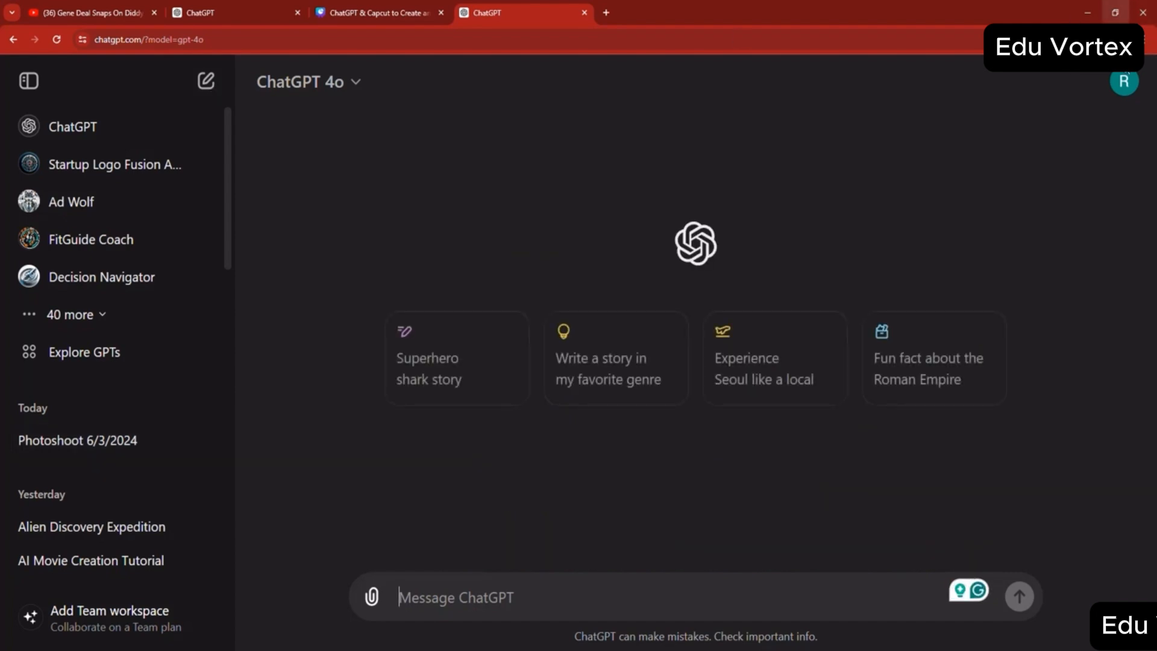
click(1123, 83)
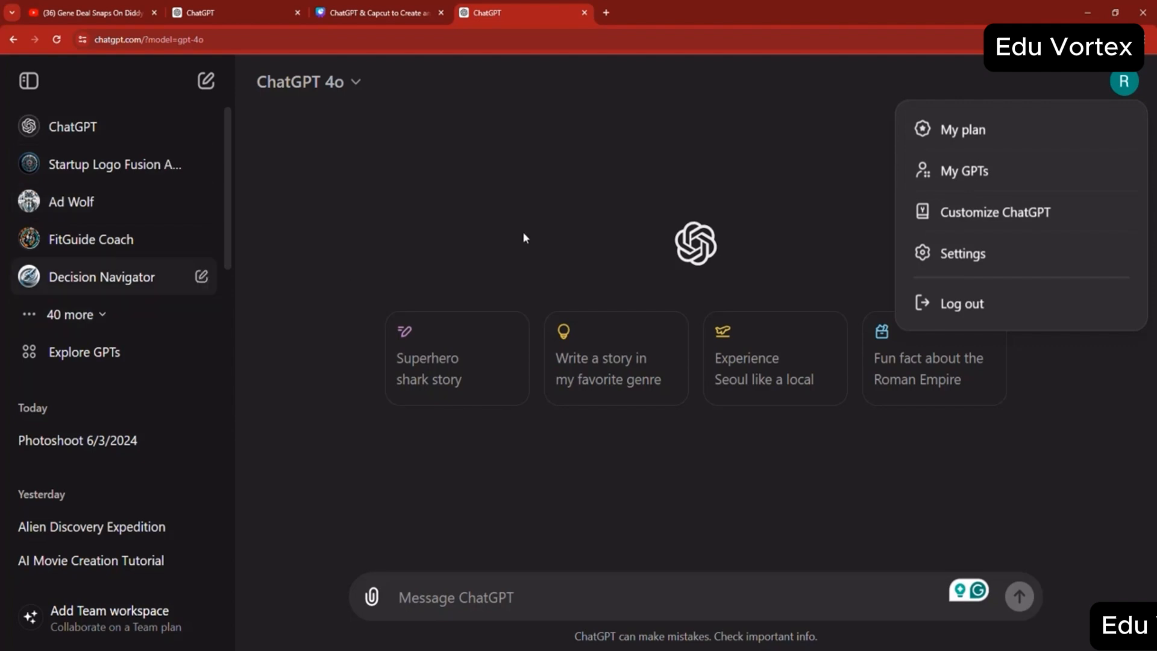
click(974, 226)
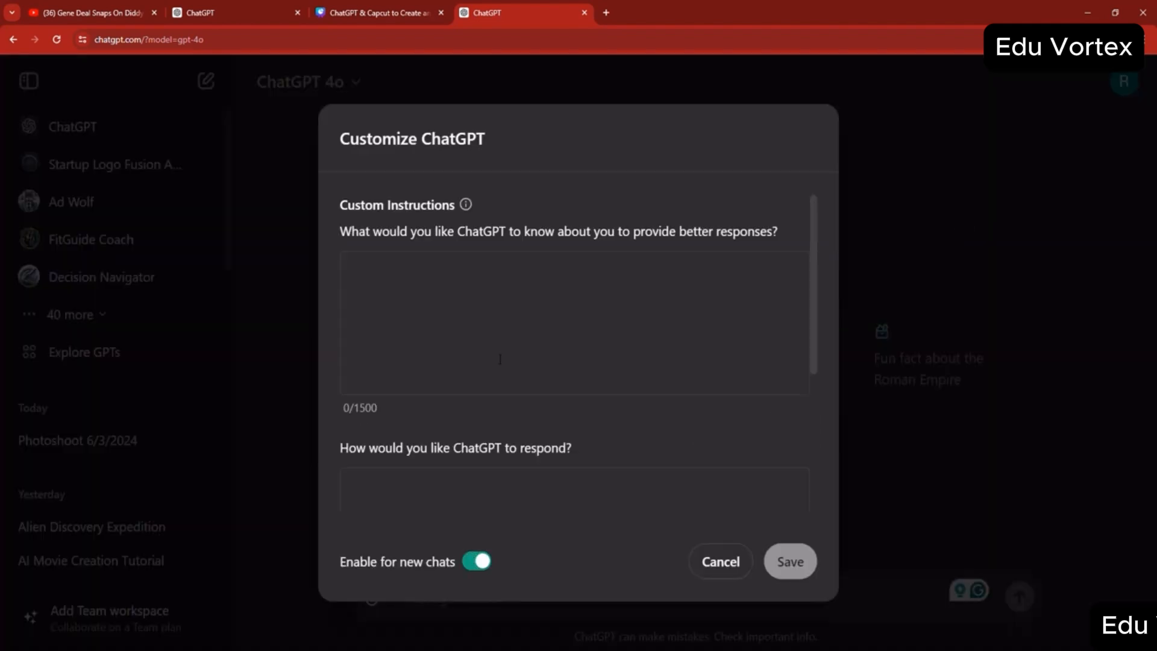
- Enter "quentin tarantino" in the custom instructions as what ChatGPT should know about the account owner
click(429, 280)
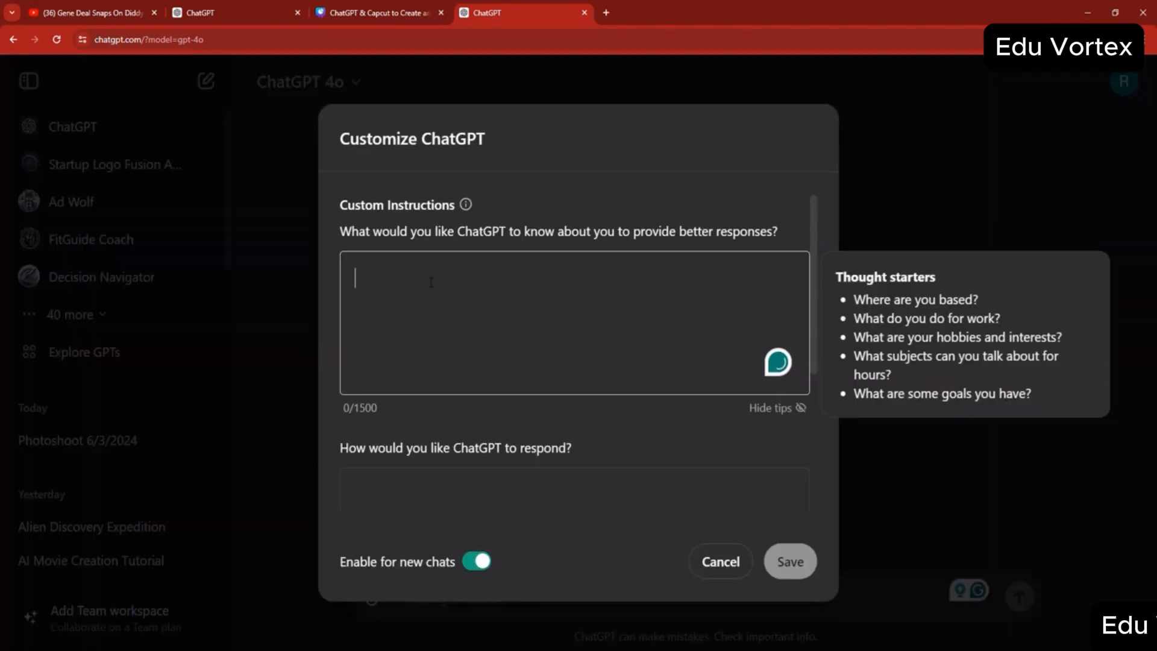
click(453, 495)
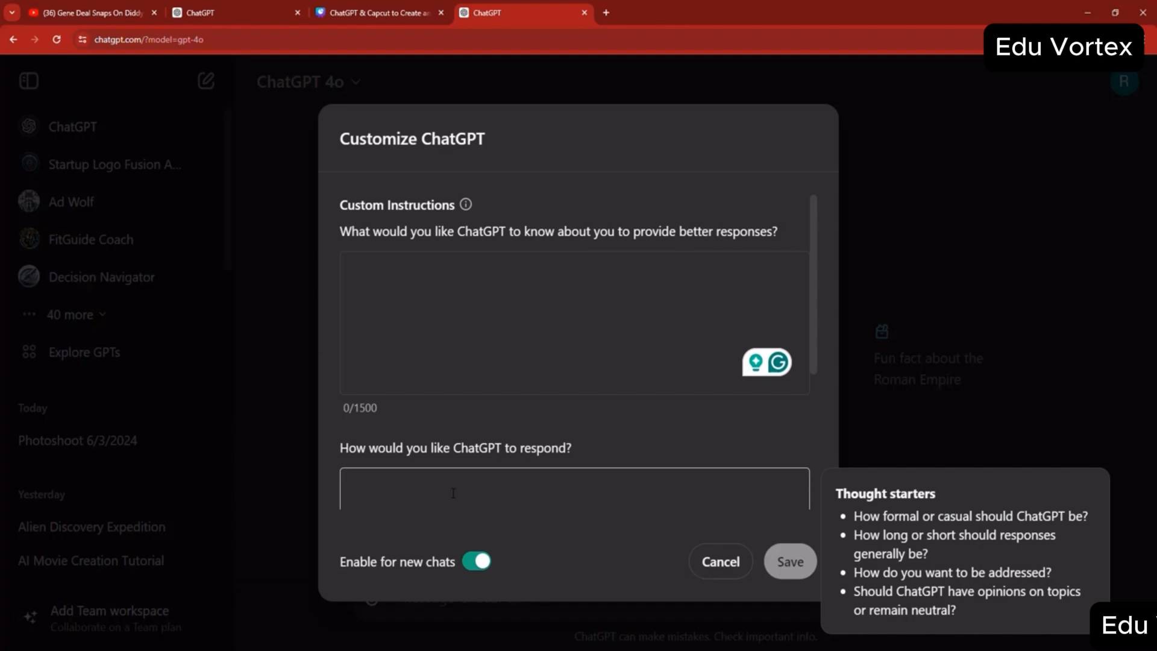
click(454, 295)
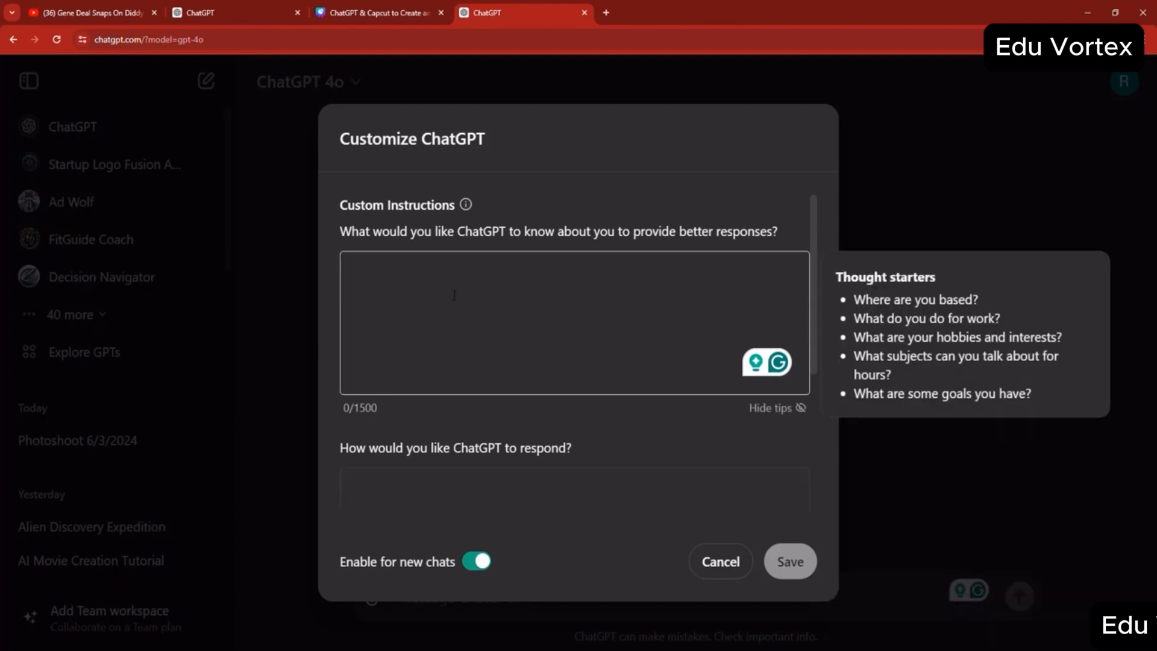
text(quentin tara)
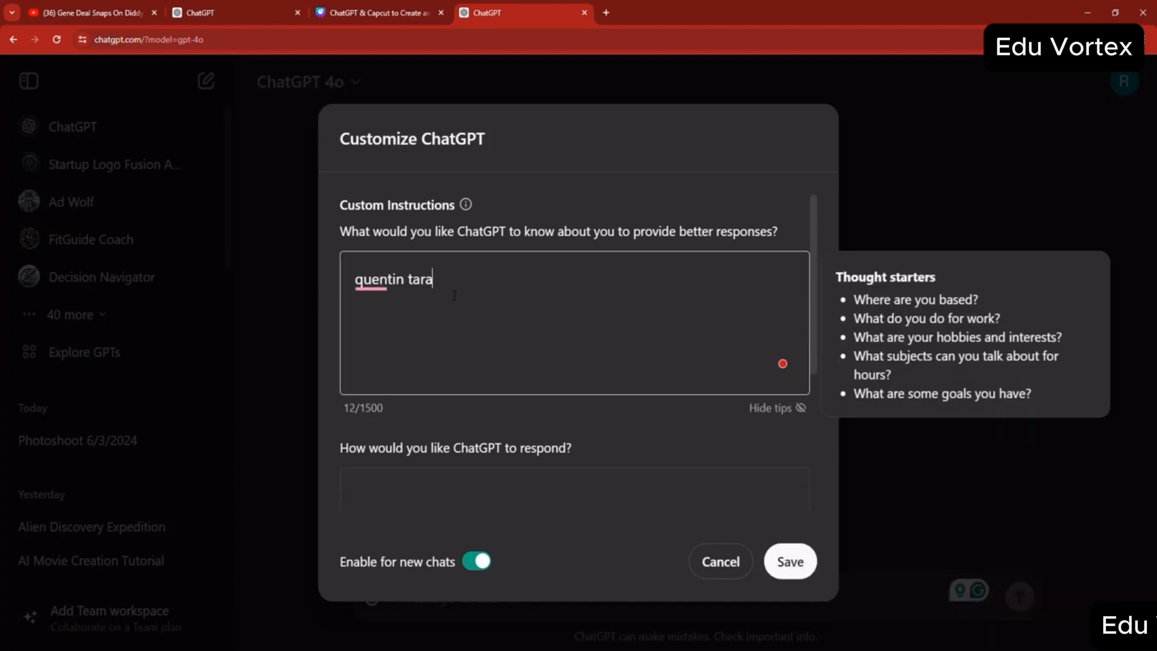
text(ntino)
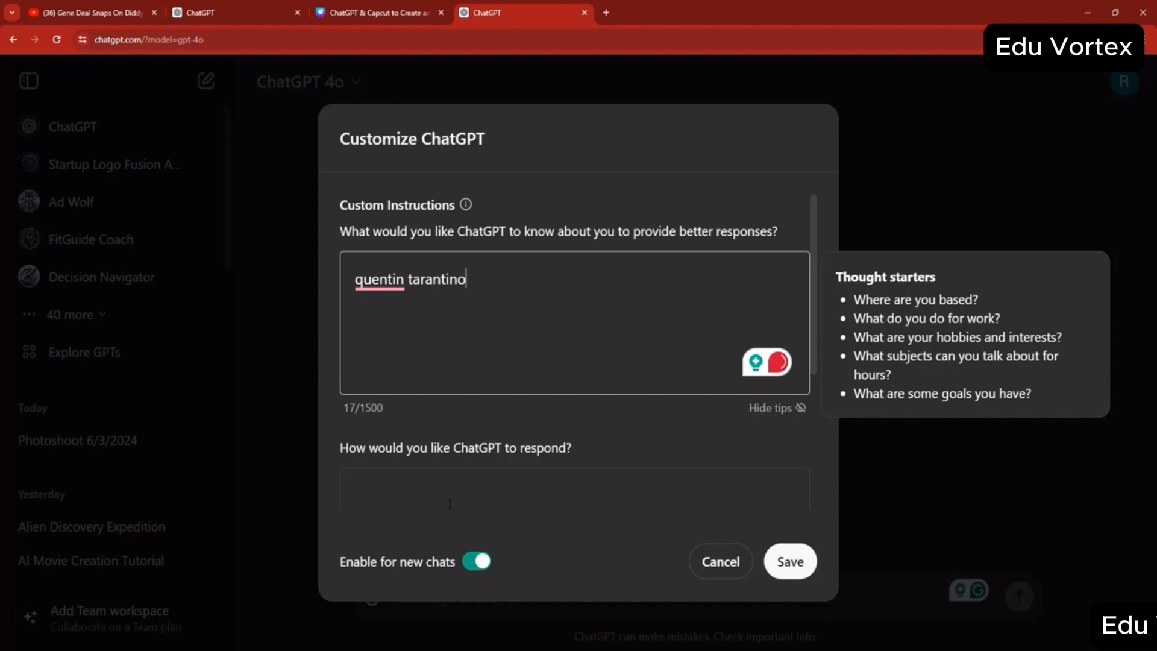
- Enter "hollywood director" as how ChatGPT should respond in the custom instructions
click(450, 494)
click(494, 324)
drag(414, 355, 510, 367)
drag(384, 409, 366, 410)
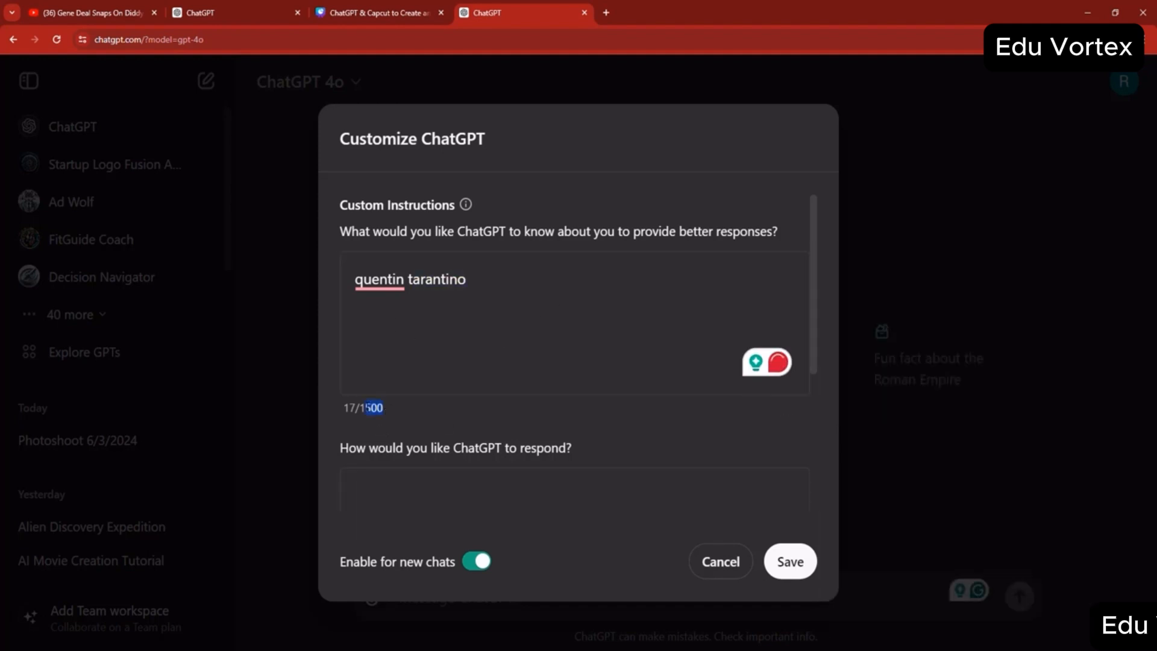
click(367, 411)
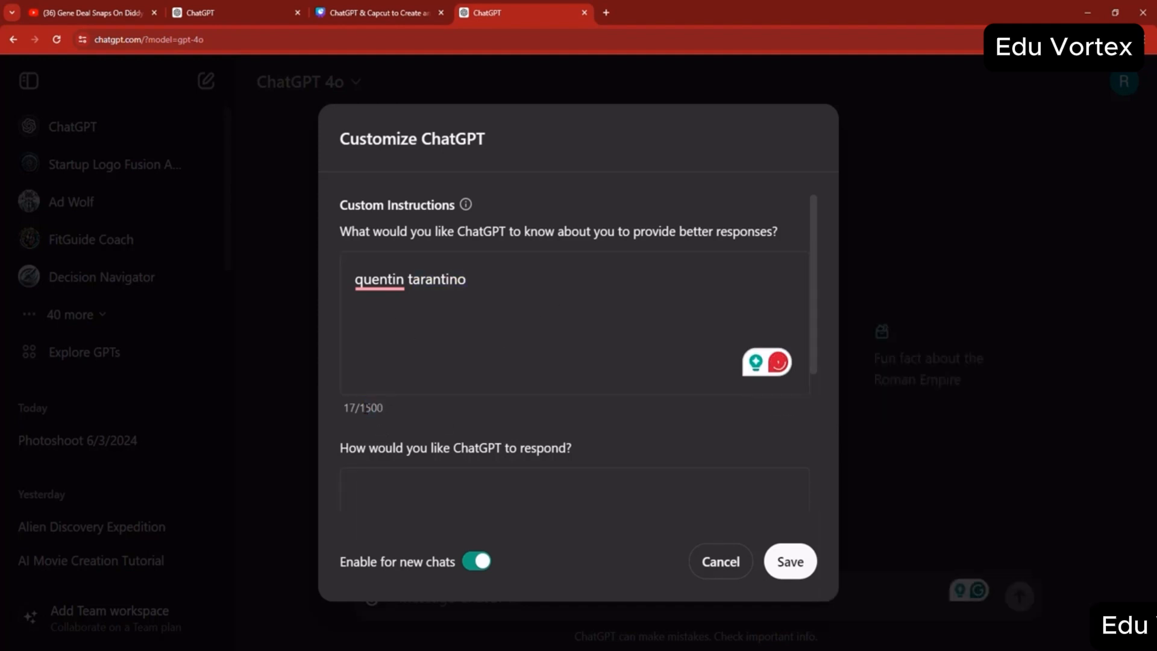
click(422, 496)
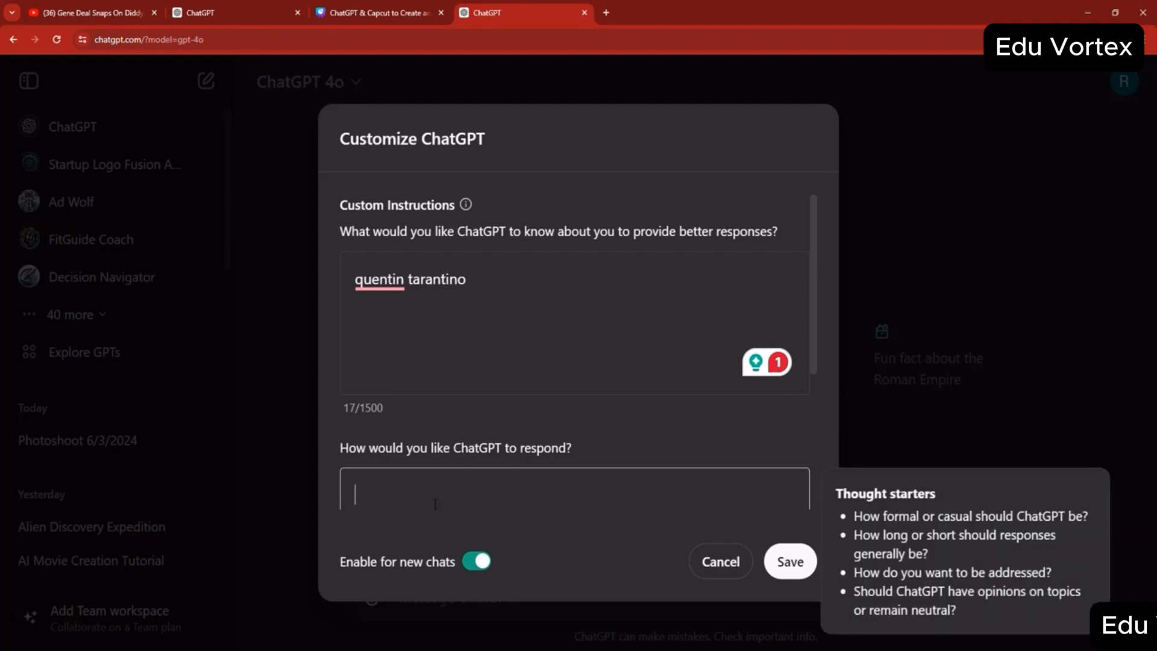
text(hollywood director)
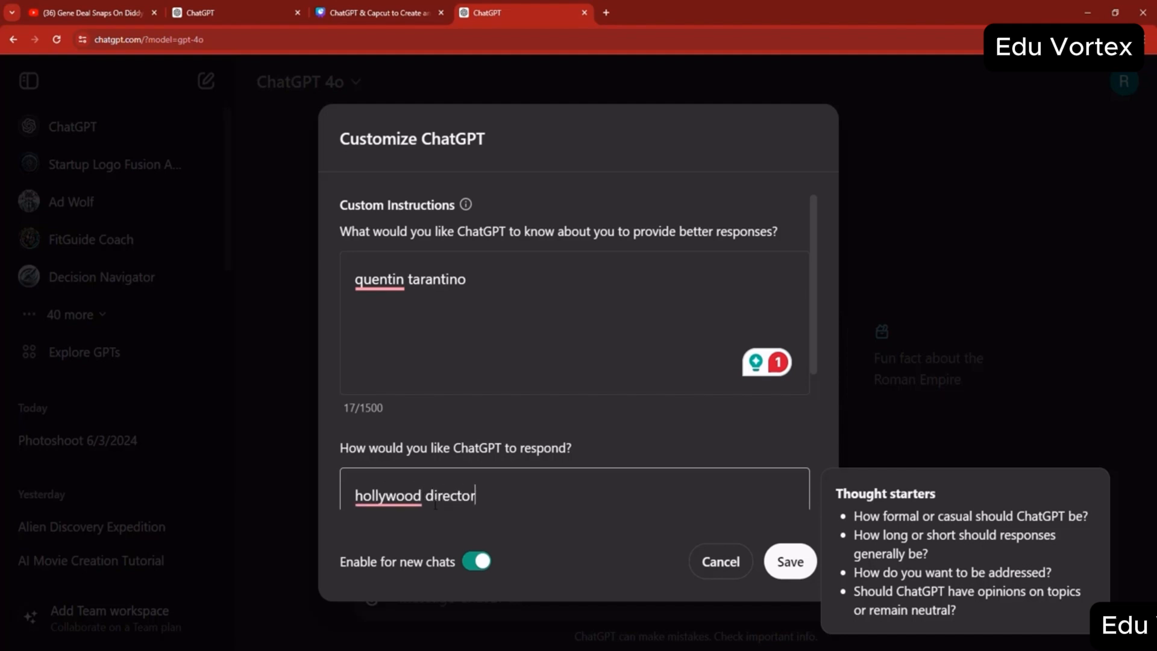
- Save the custom instructions and send the message "hi" in the new chat
click(792, 574)
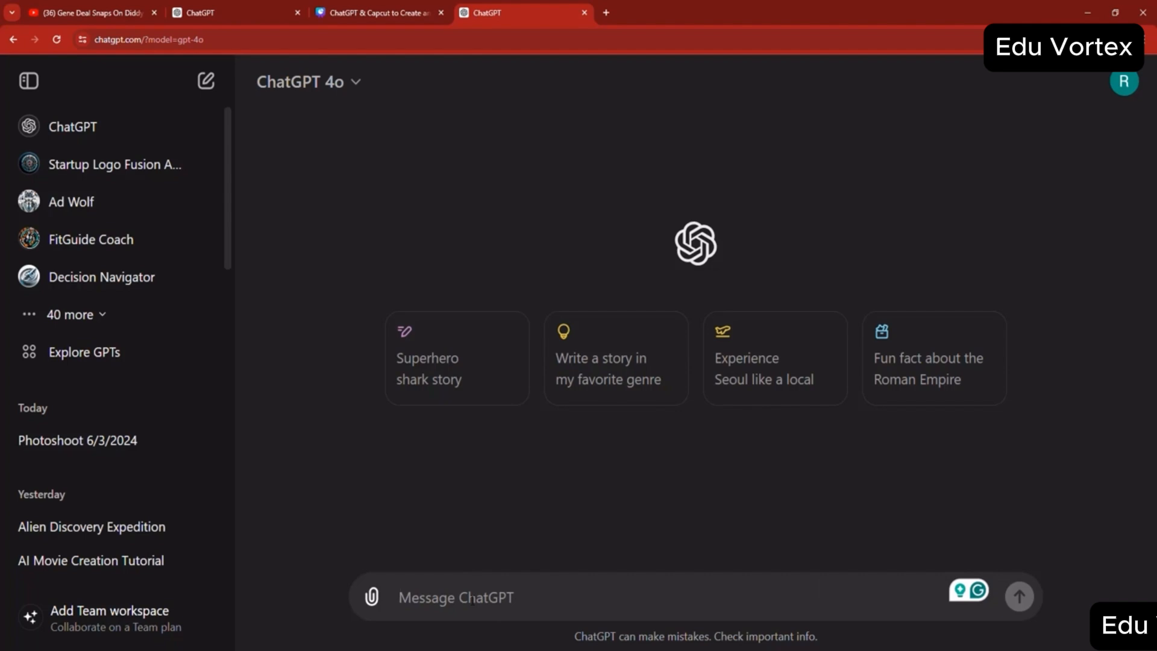
text(hi)
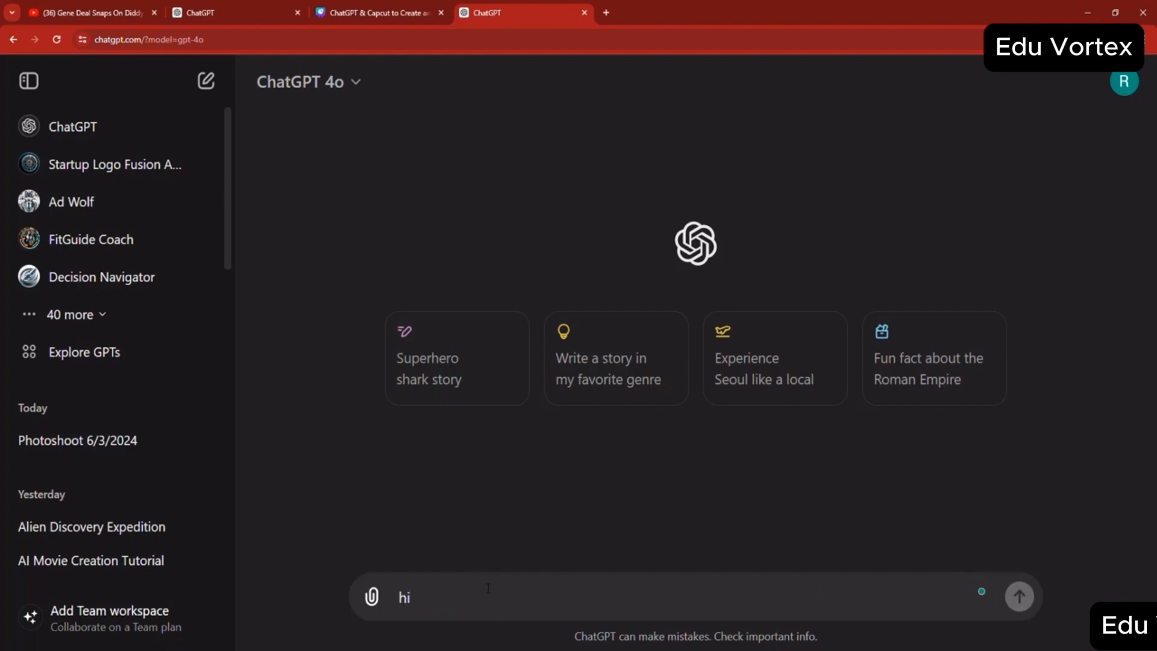
key(Return)
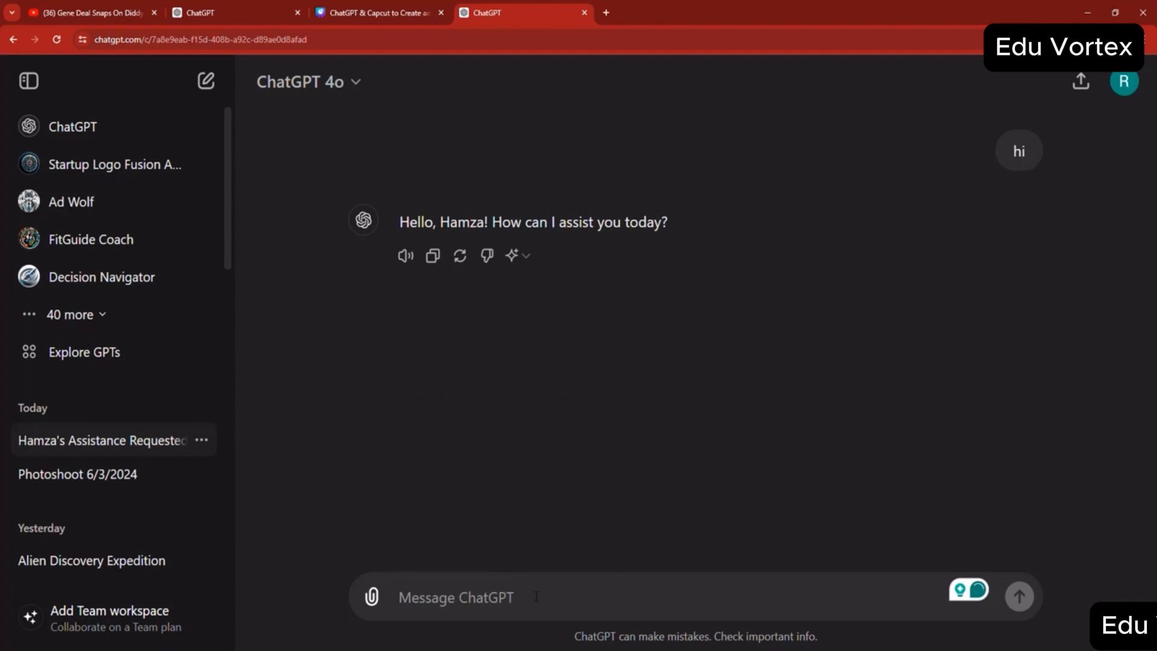
- Send the prompt "Generate a movie script about western" and stop the response while it is being generated
text(Generate )
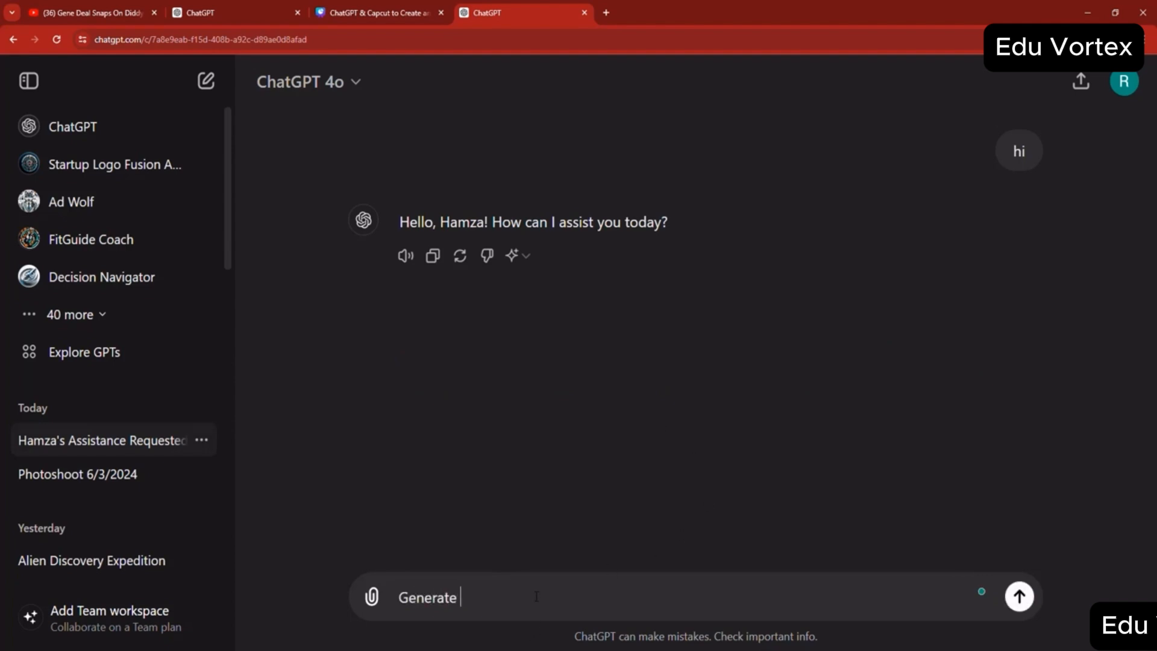
text(a movie script about western)
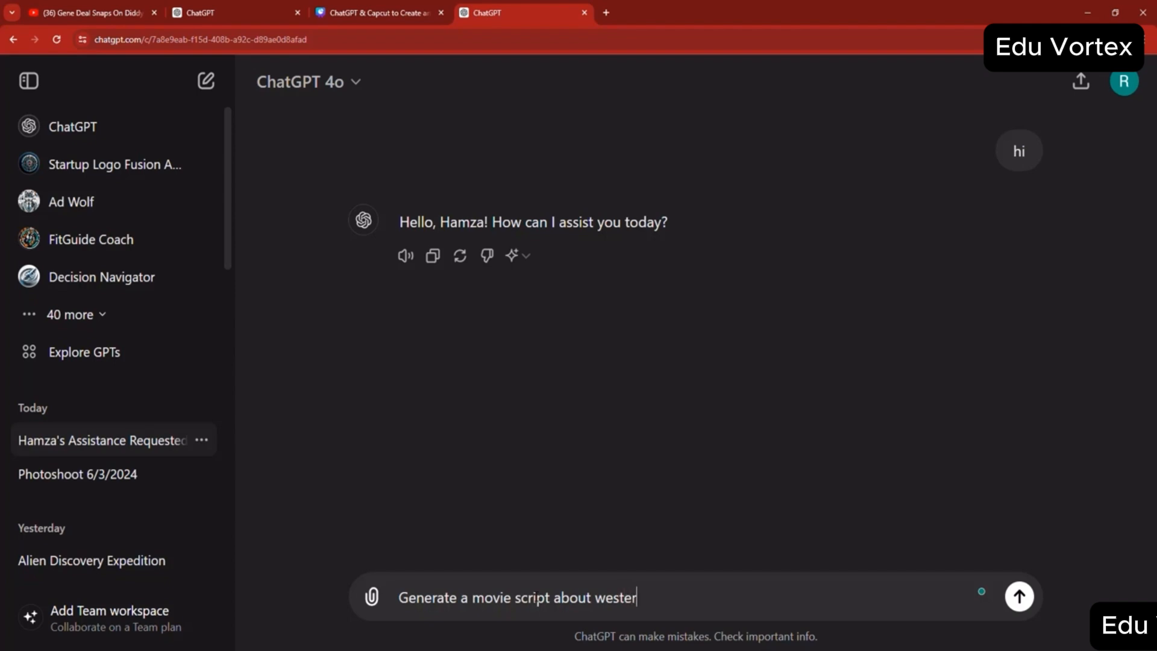
key(Return)
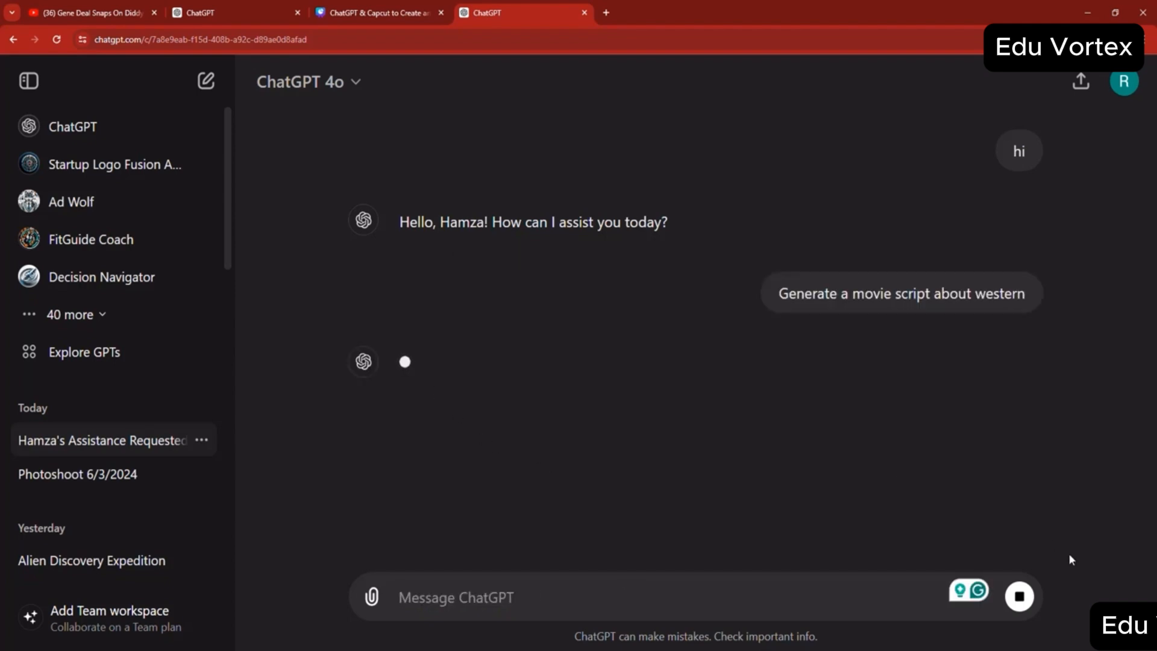
click(1020, 597)
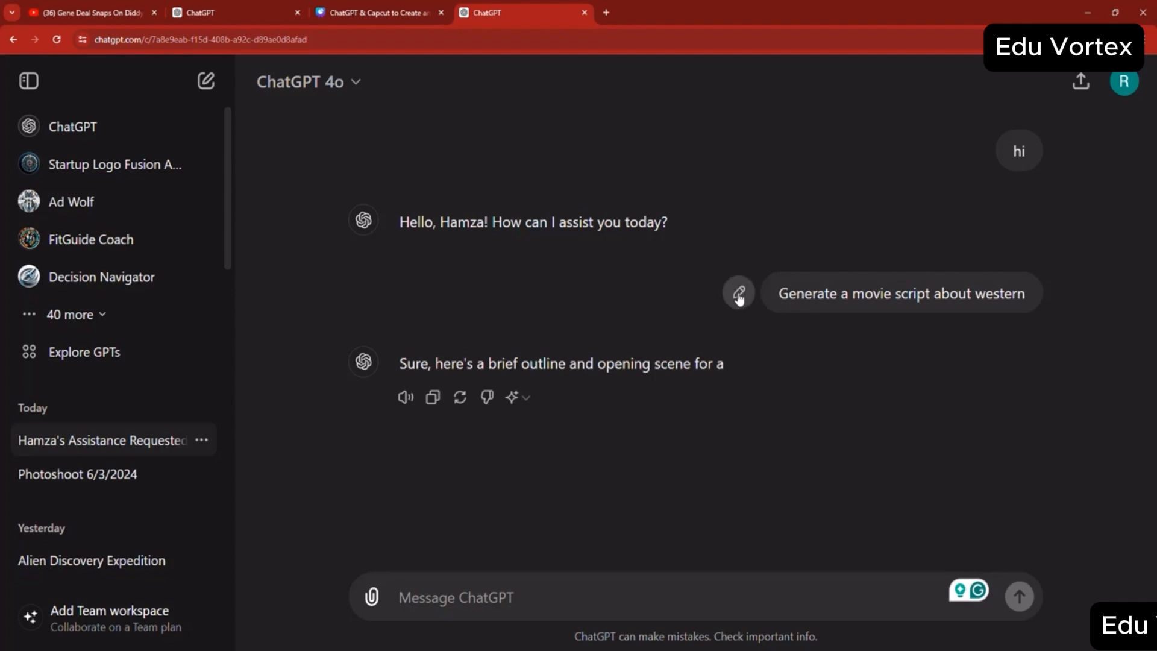
- Edit the prompt to "Generate a movie script about westerns.", resend it, and stop the response partway through the script
click(739, 293)
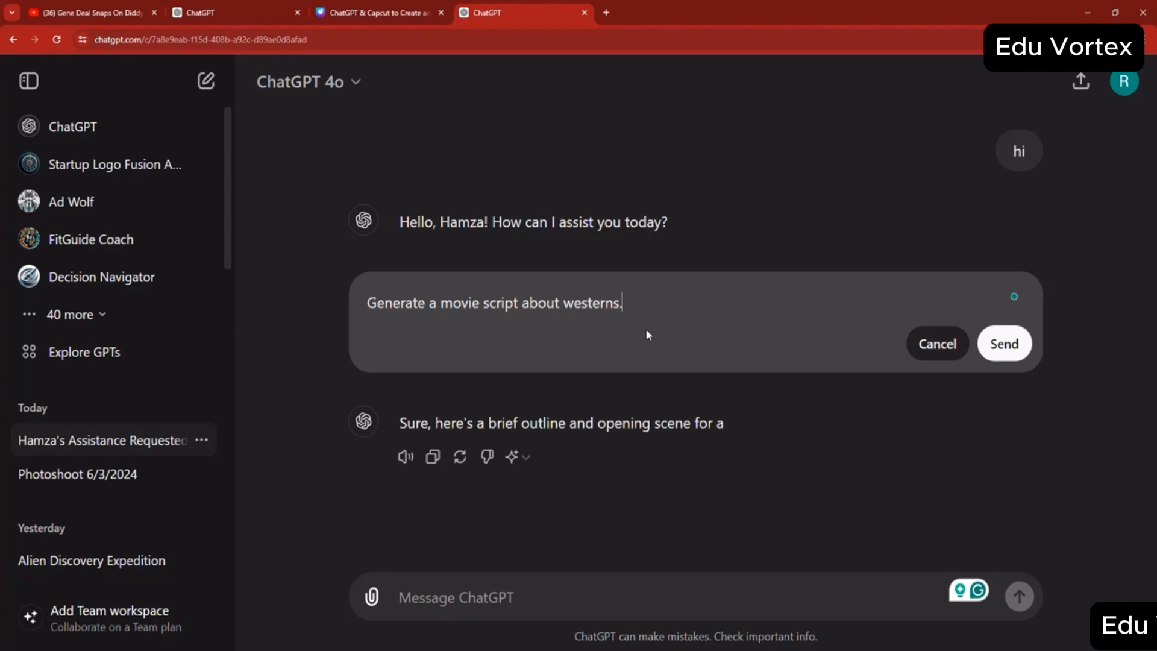
key(BackSpace)
click(1005, 357)
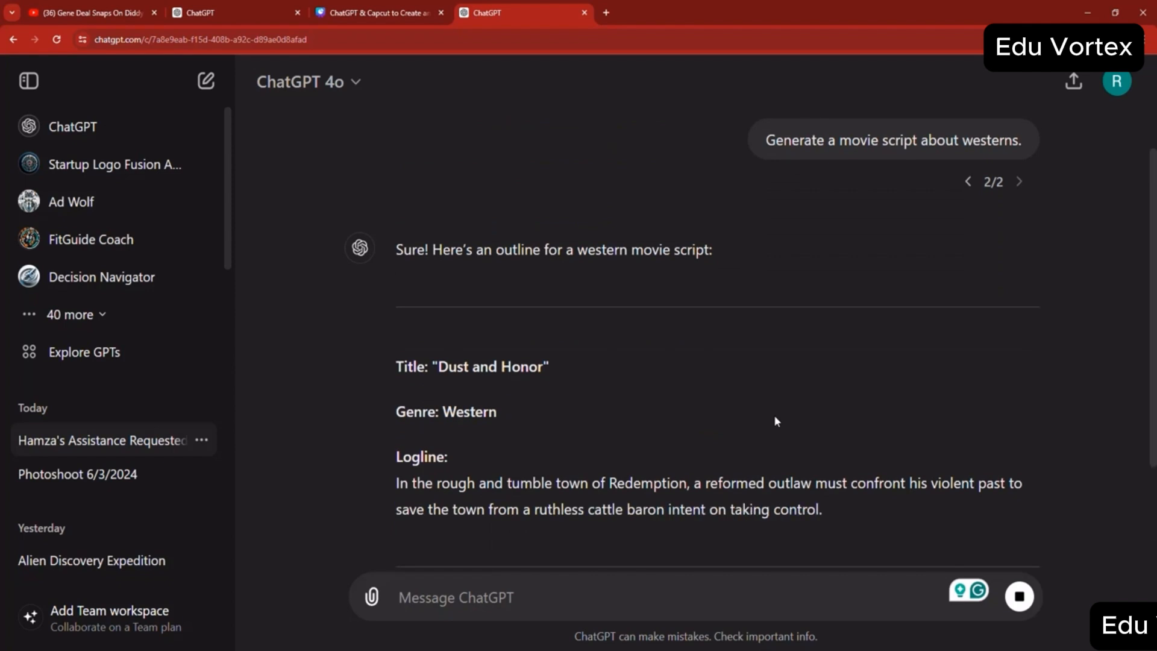
scroll(485, 423, up, 3)
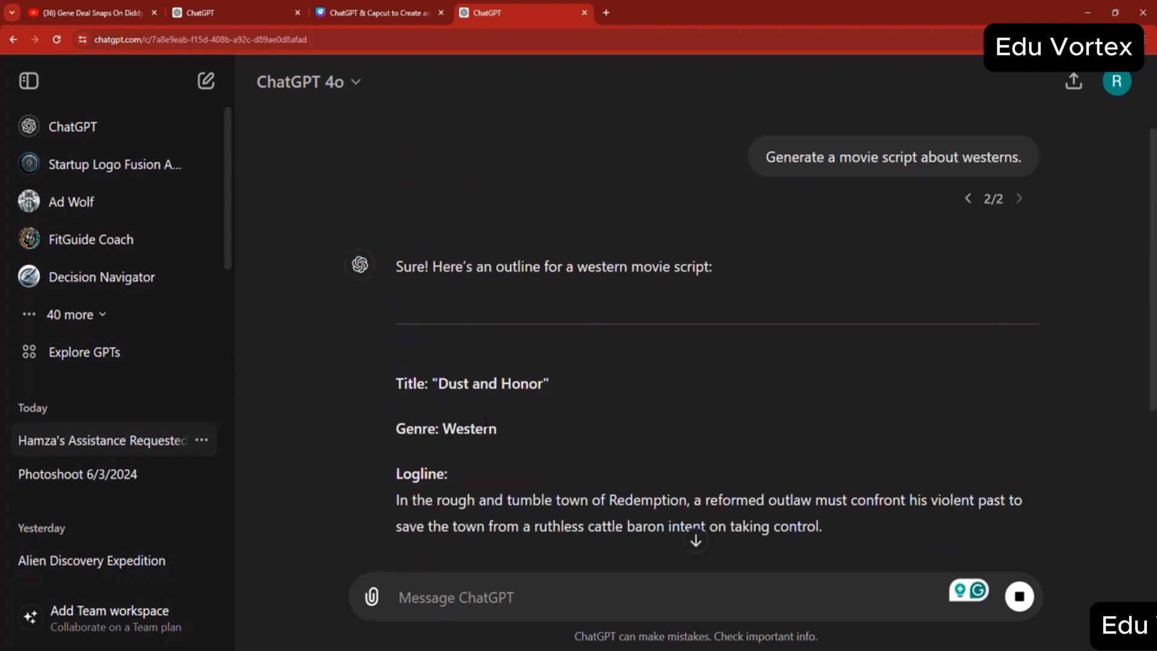
scroll(486, 429, down, 2)
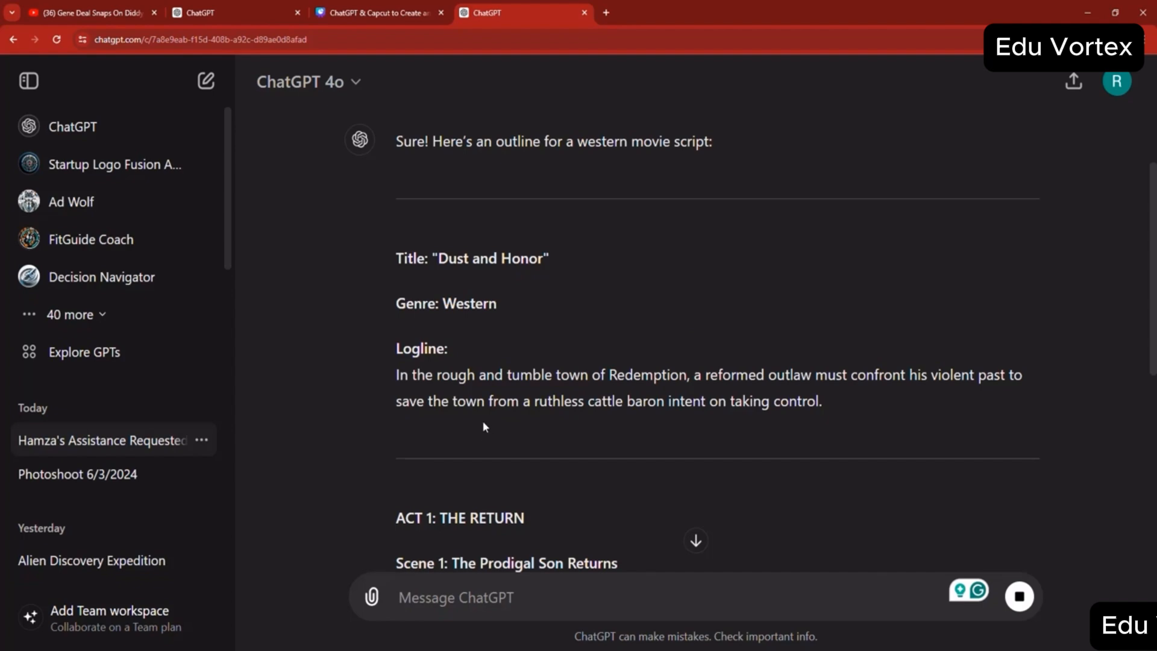
scroll(529, 284, down, 7)
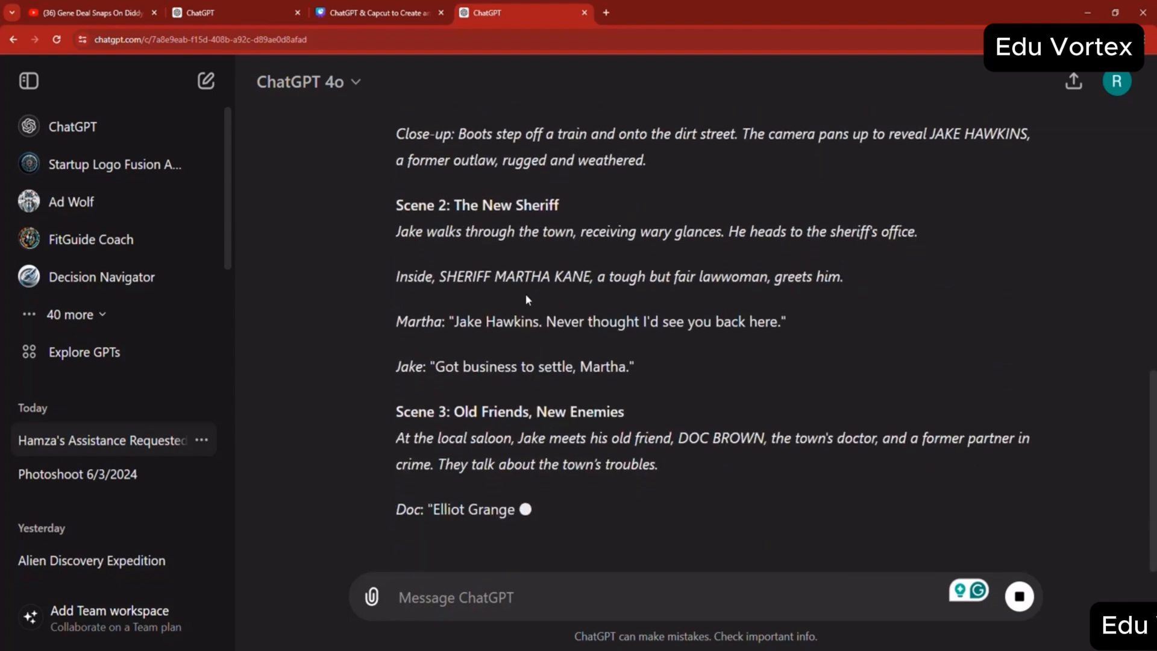
click(1020, 596)
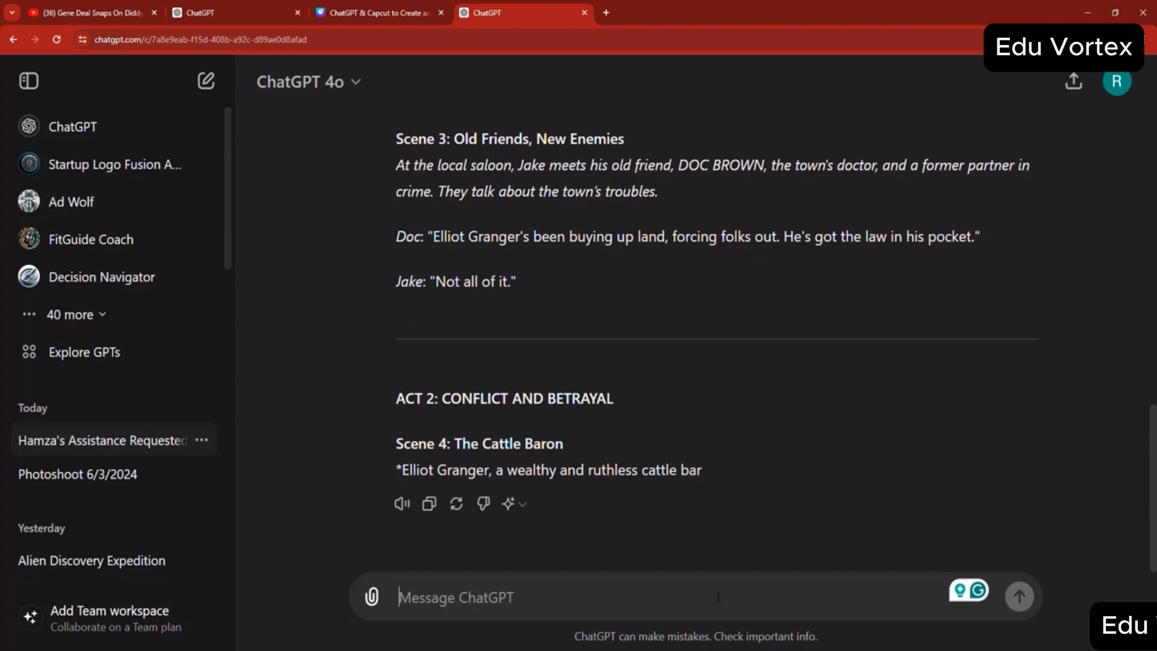
- Send the follow-up prompt "generate a promotional design for the movie"
text(generate a )
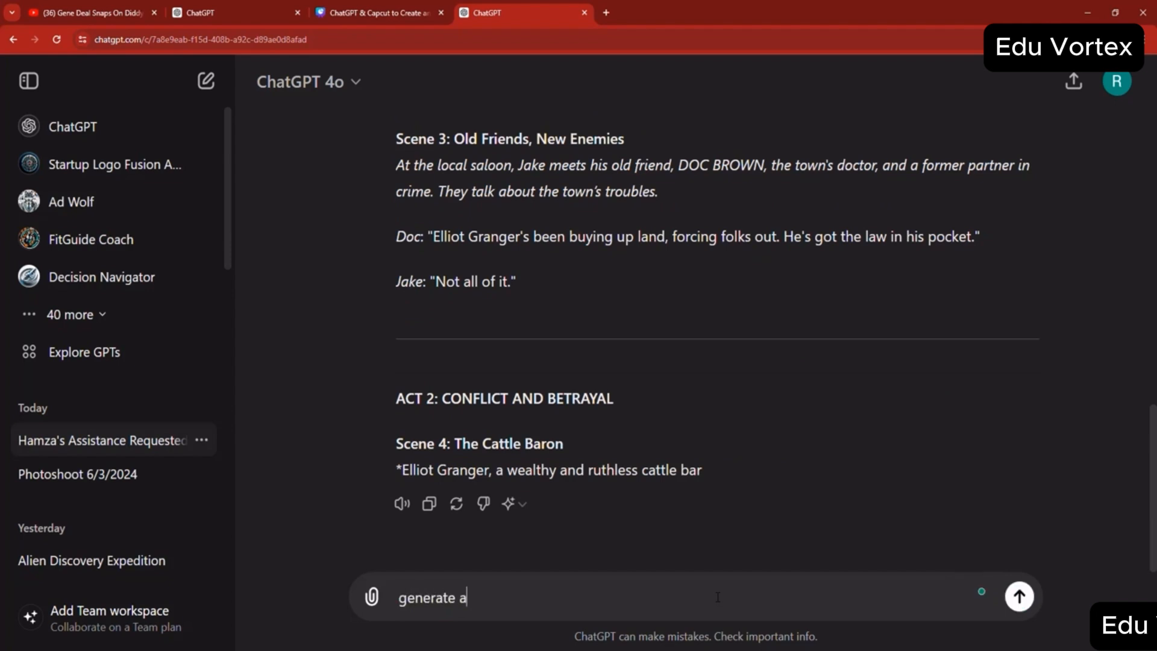
text(promotional design for th)
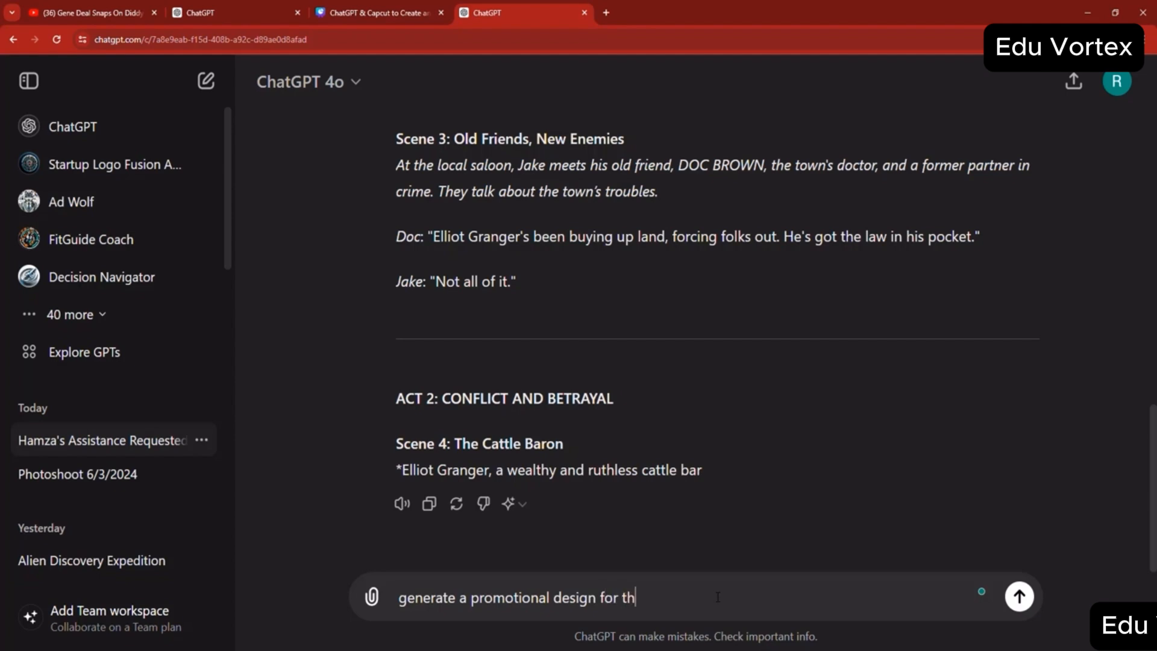
text(e movie)
click(1017, 588)
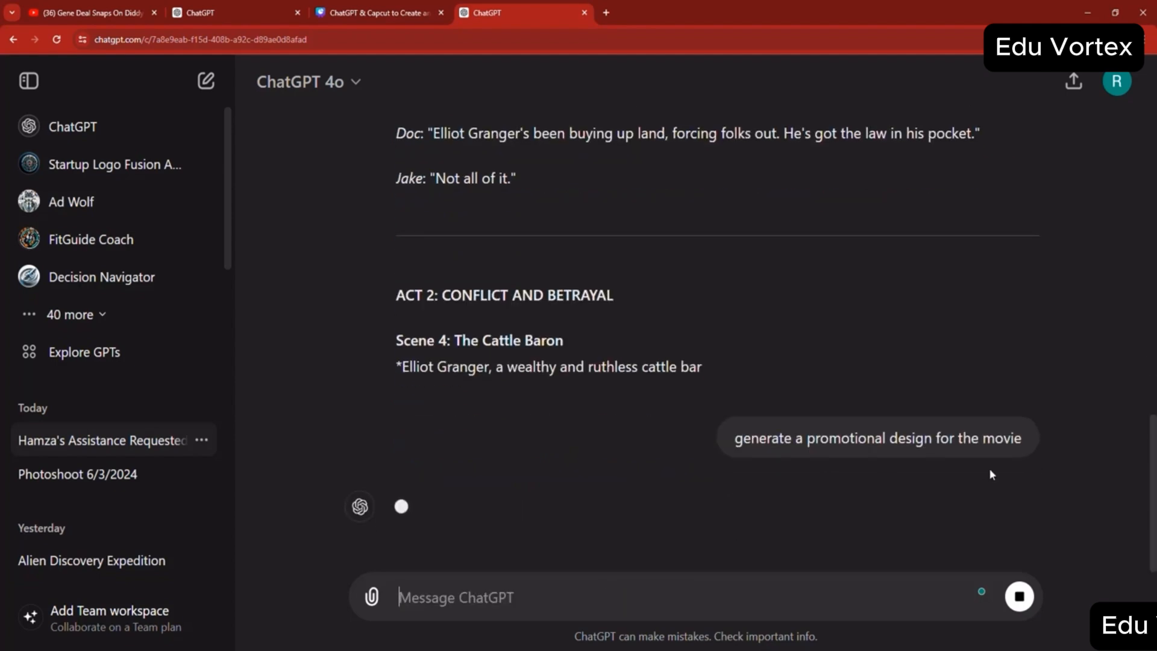
- Edit the last prompt to "generate a promotional poster for the movie" and resend it
scroll(810, 301, up, 3)
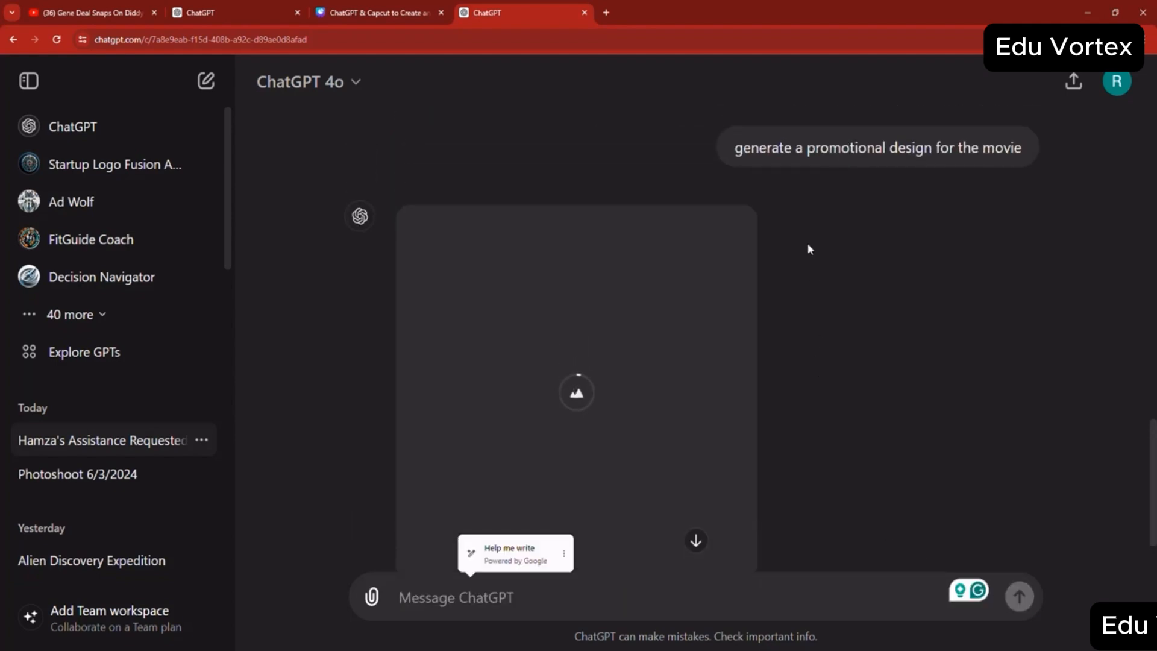
click(694, 210)
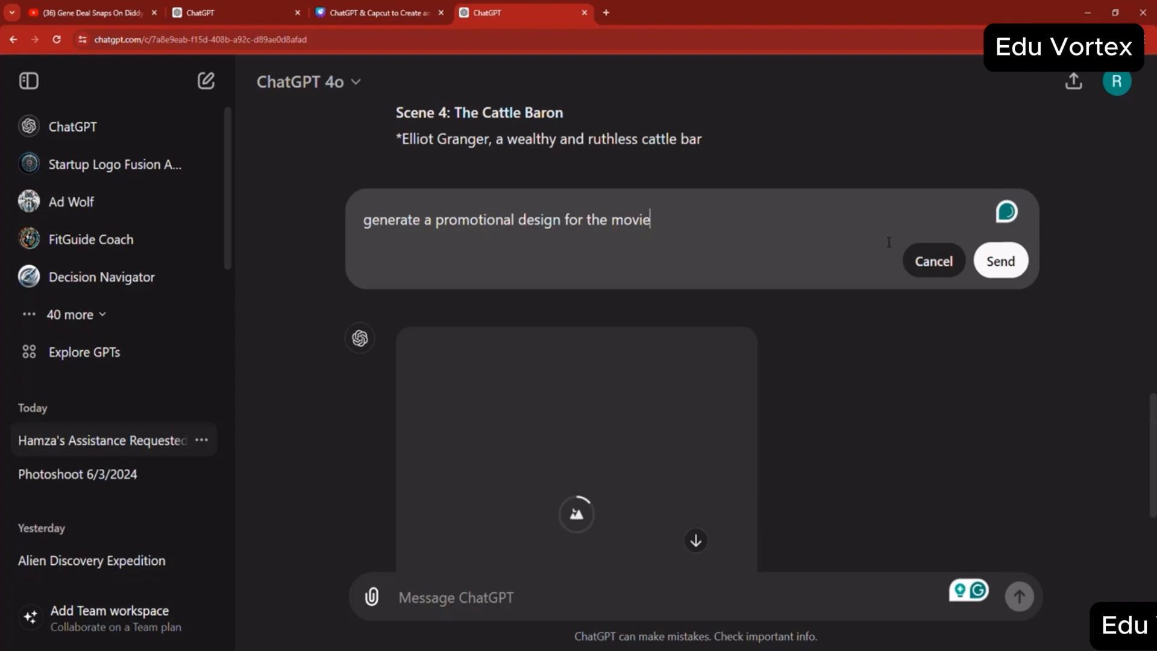
double_click(530, 228)
text(poster)
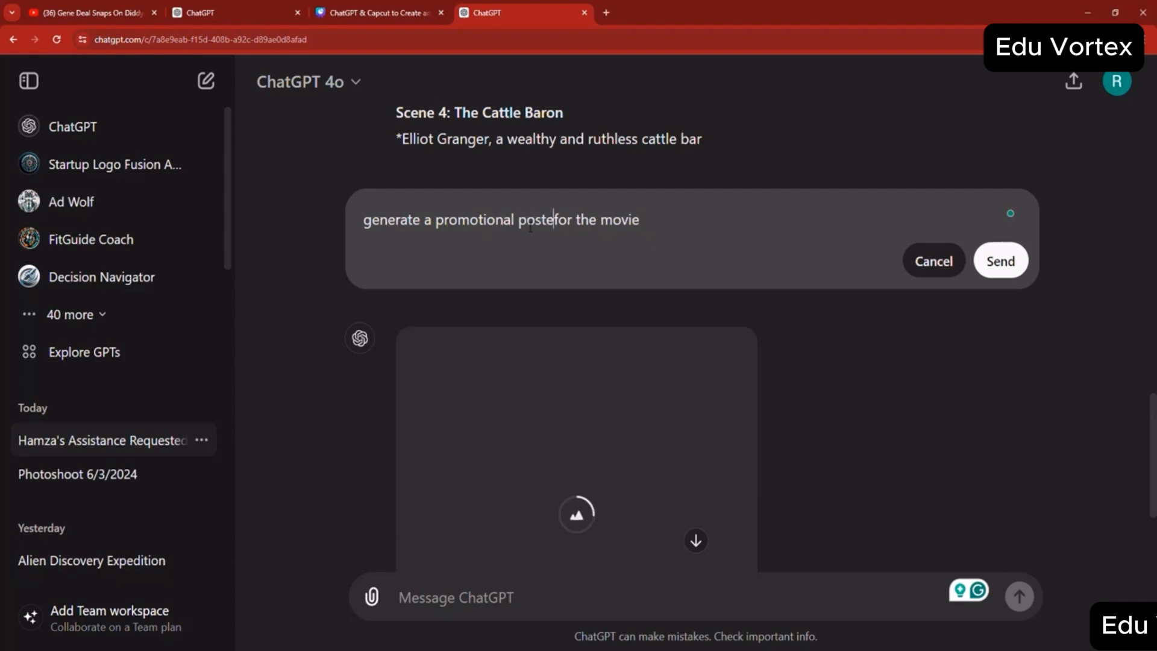
click(1000, 261)
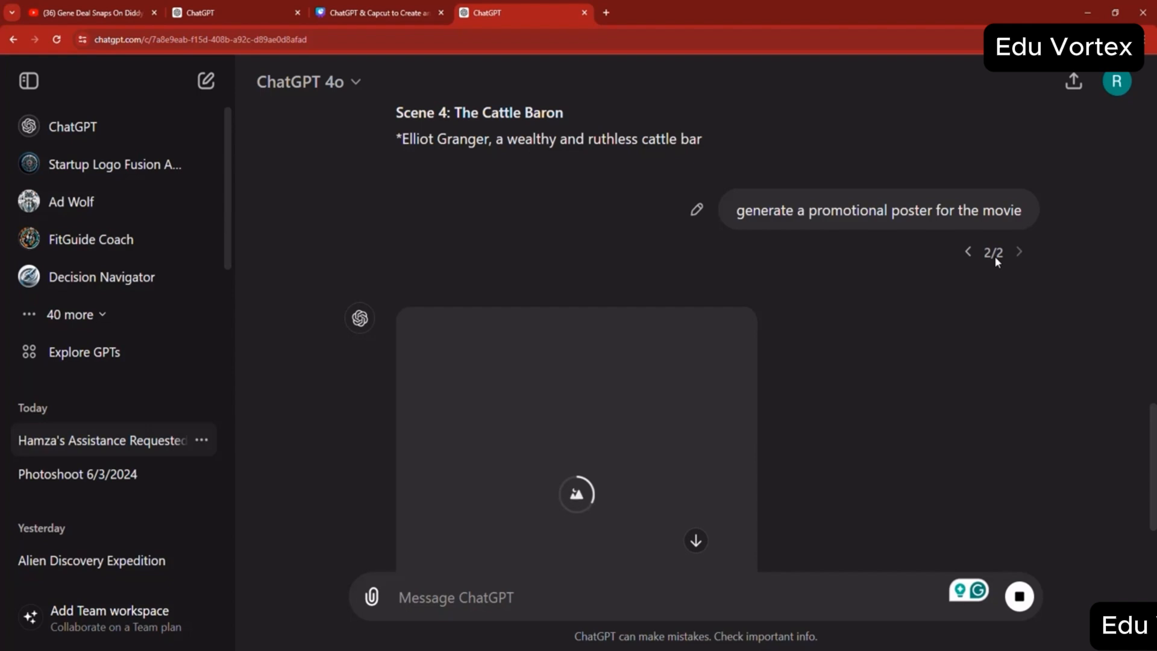
- View the generated movie poster enlarged, then return to the chat
scroll(560, 360, down, 3)
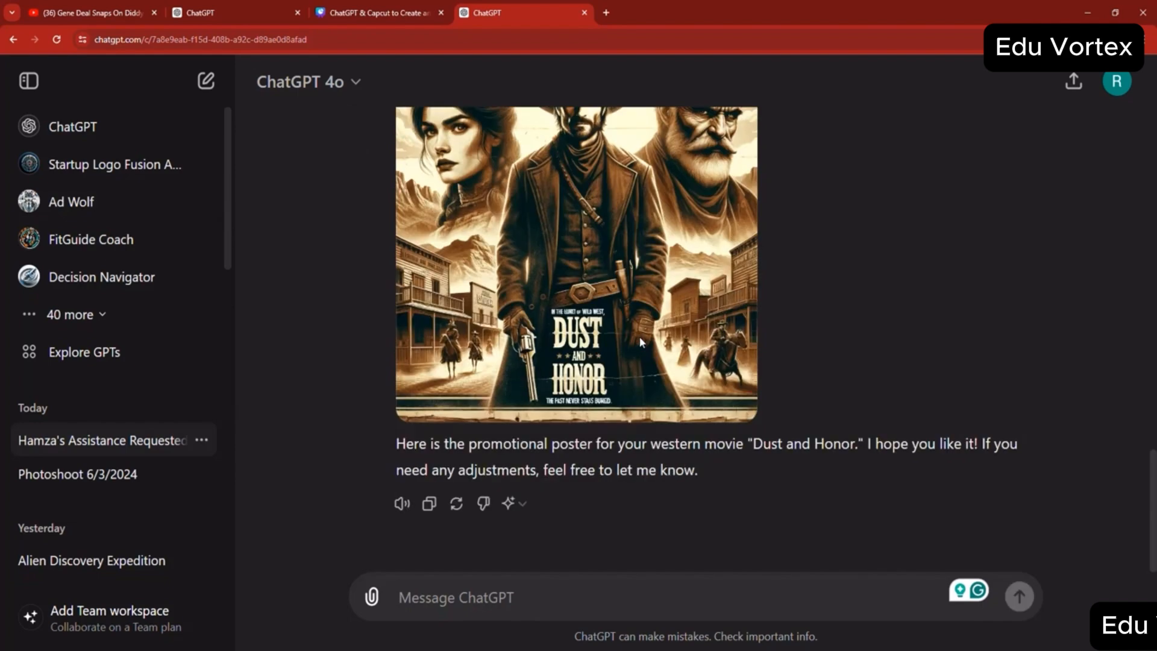
scroll(563, 312, up, 3)
click(562, 312)
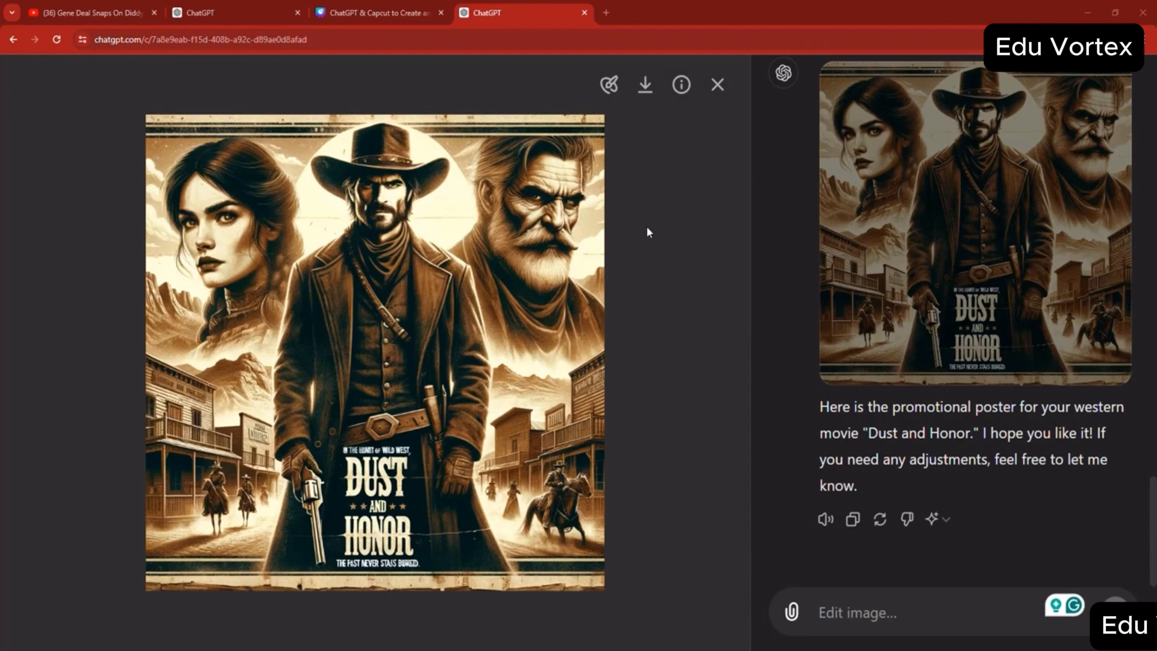
click(717, 85)
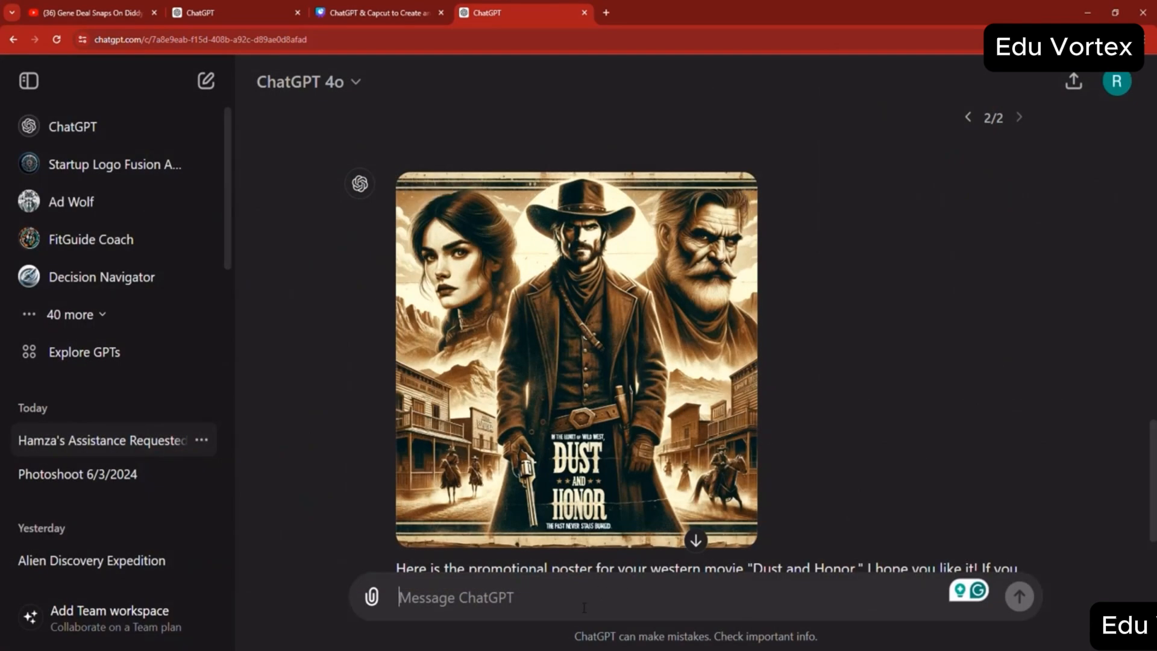
- Send the prompt "the poster must be landscape size, and must be black and white"
text(thge)
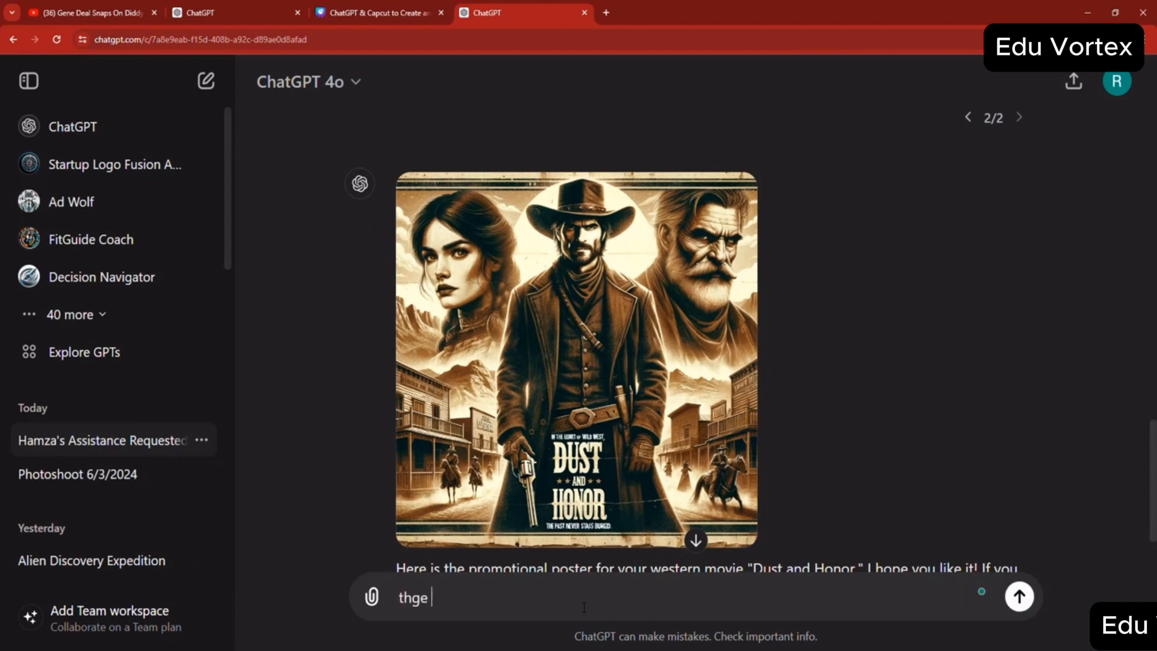
key(BackSpace)
key(BackSpace)
key(BackSpace)
text(e poster must be land)
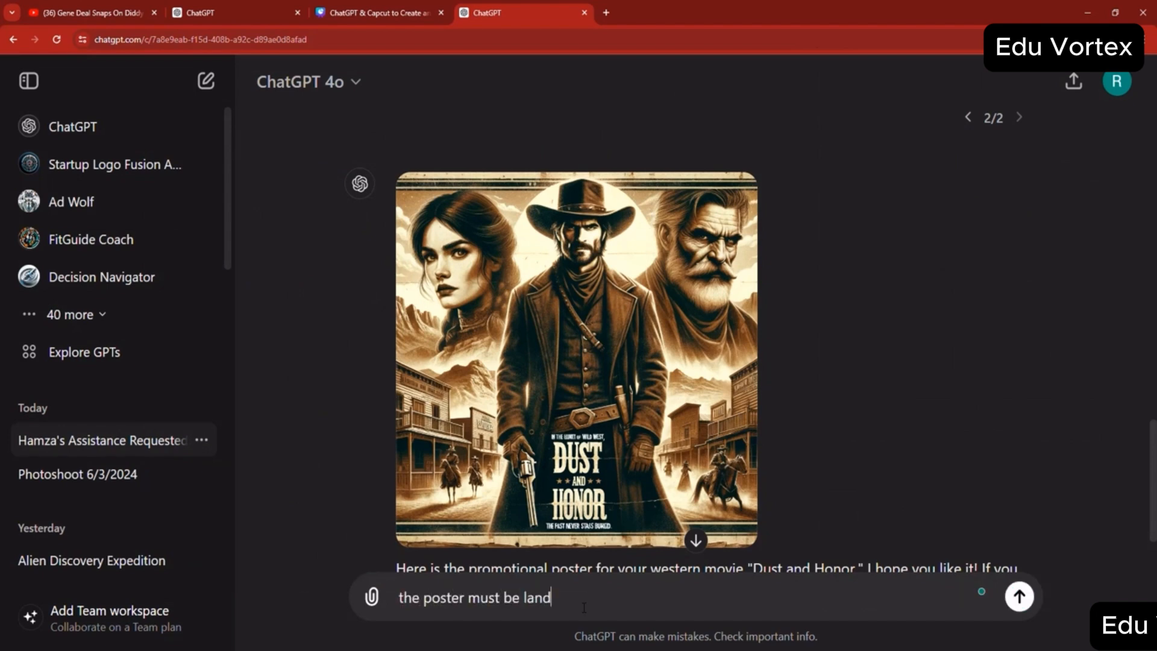
text(scape size, and must be black and white)
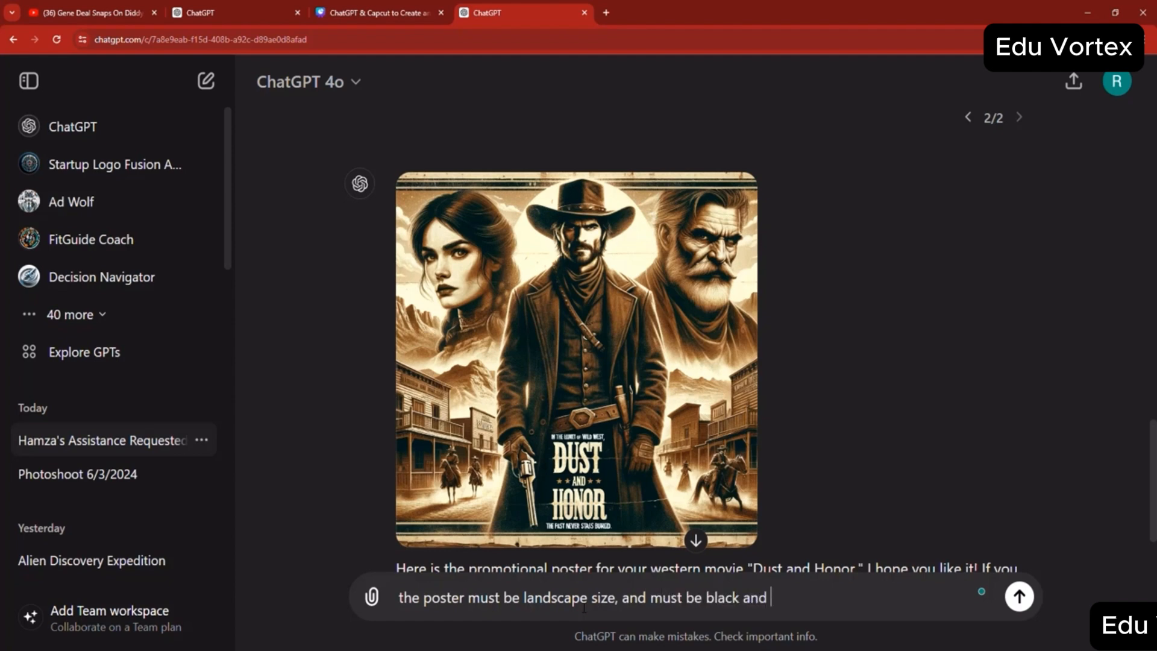
key(Return)
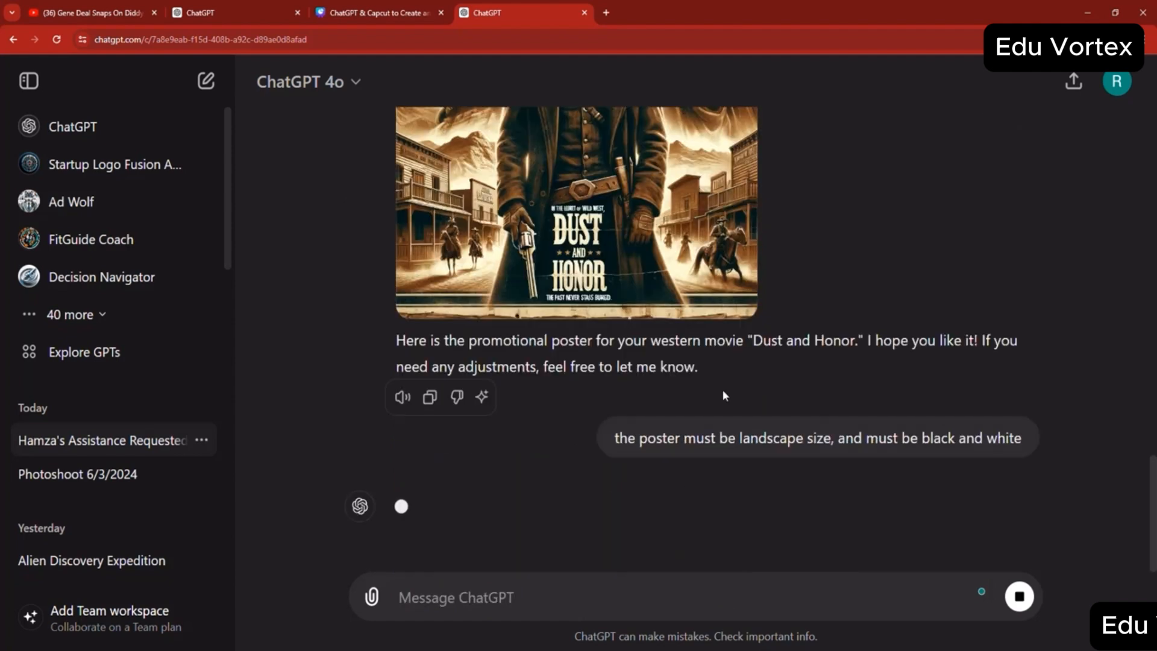
- Open the landscape poster for editing and brush a selection over the tagline "The past never stays stays buried."
scroll(717, 391, up, 2)
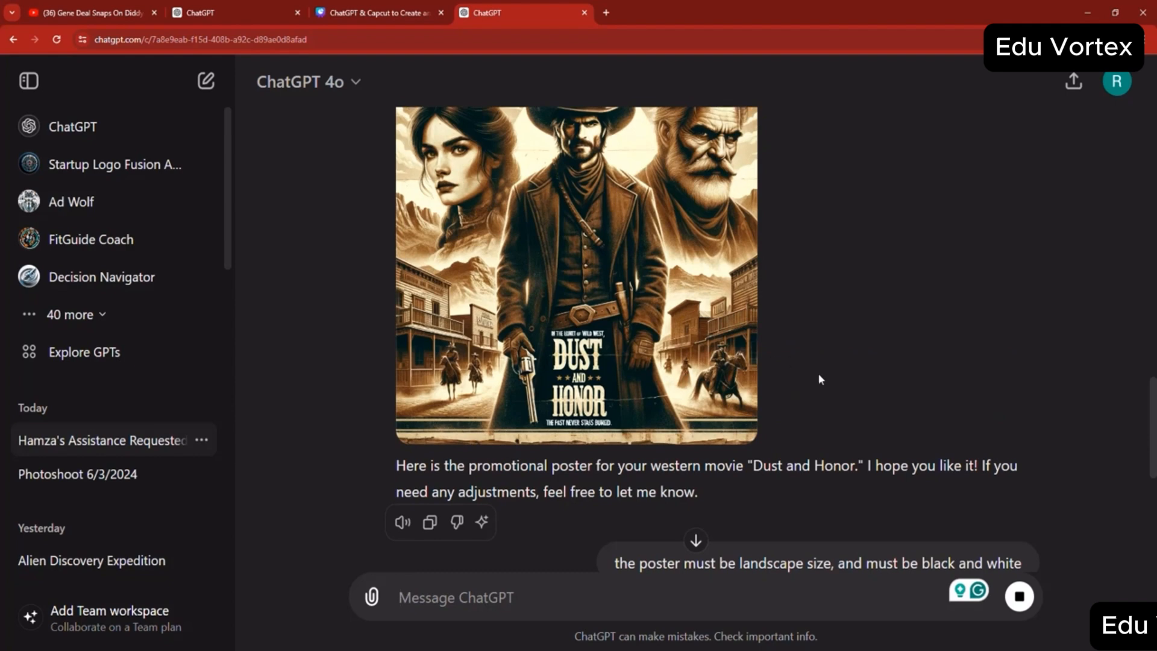
scroll(818, 371, down, 6)
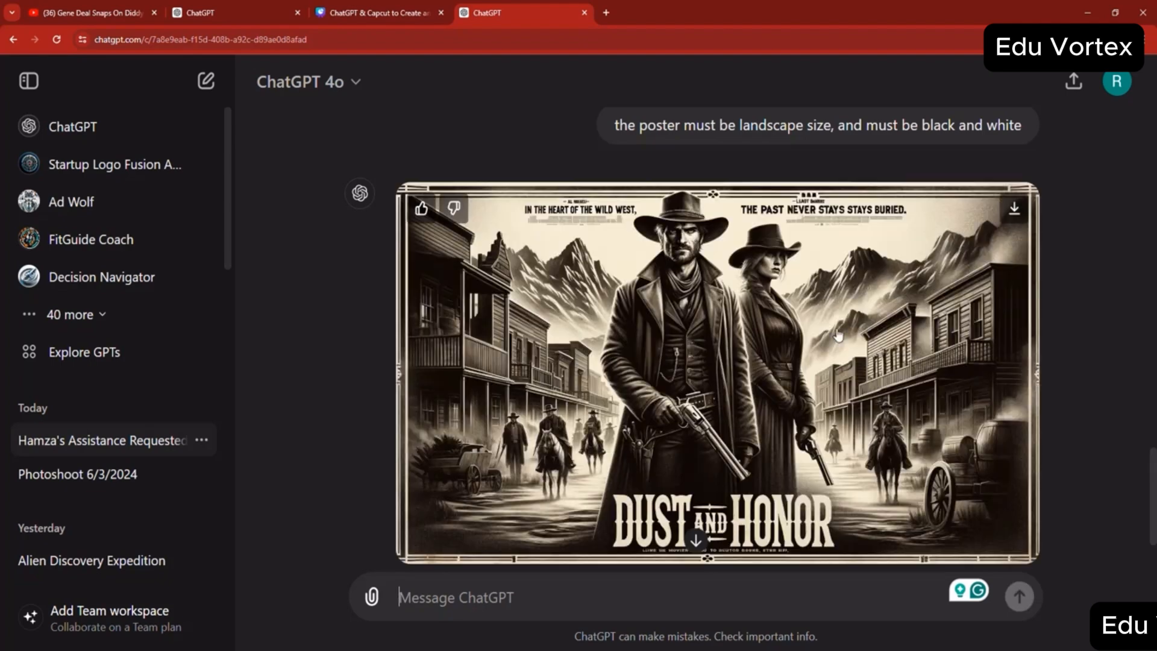
click(627, 357)
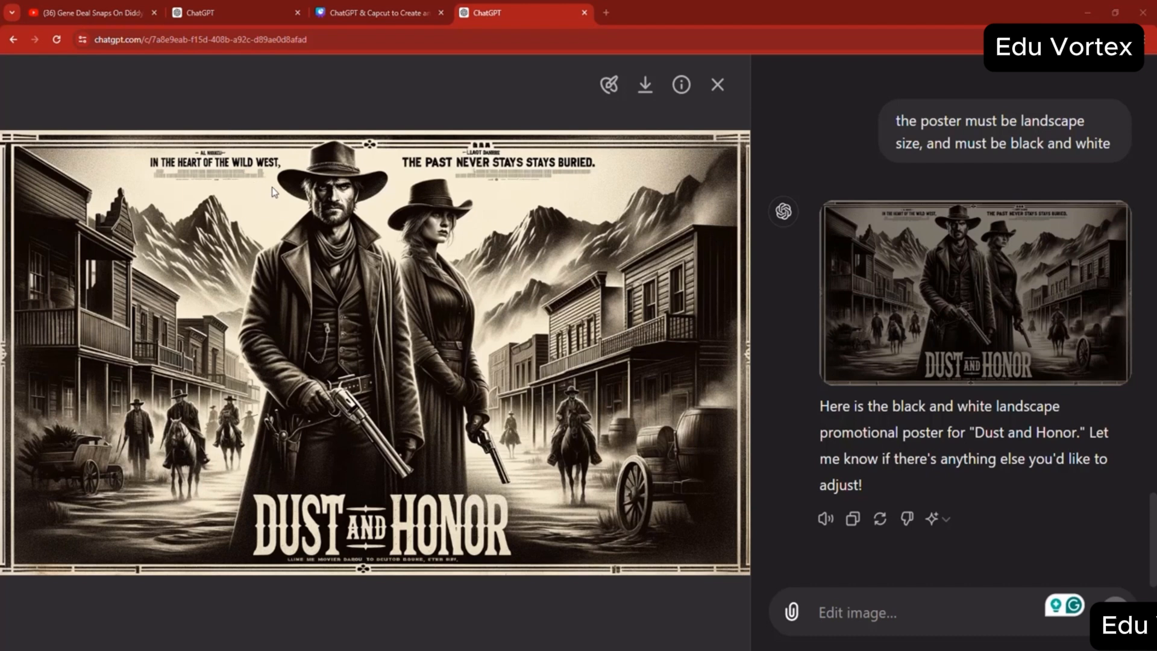
click(609, 85)
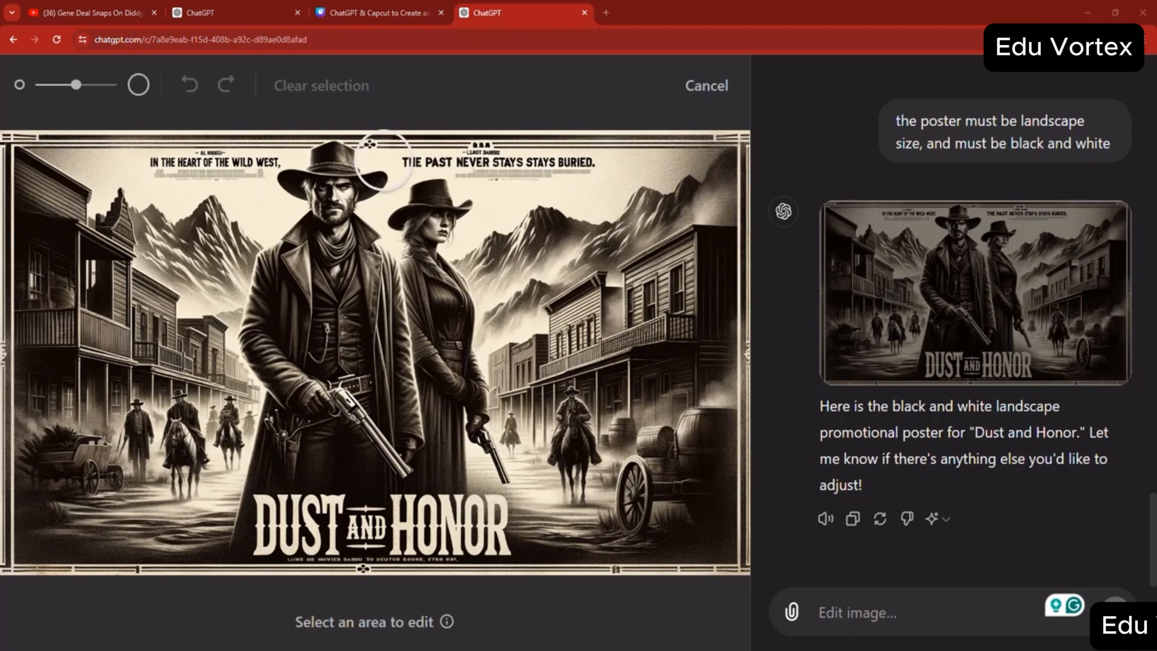
drag(383, 162, 638, 153)
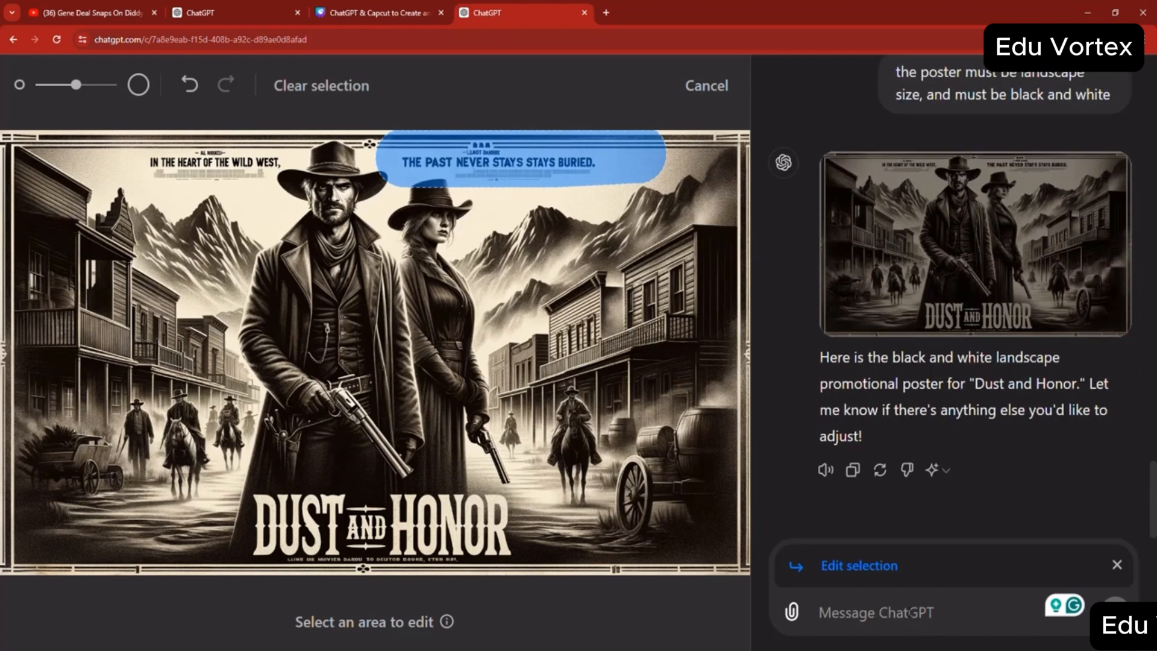
- Enter "erase the text" as the edit request for the selected poster area
text(r)
key(BackSpace)
text(e)
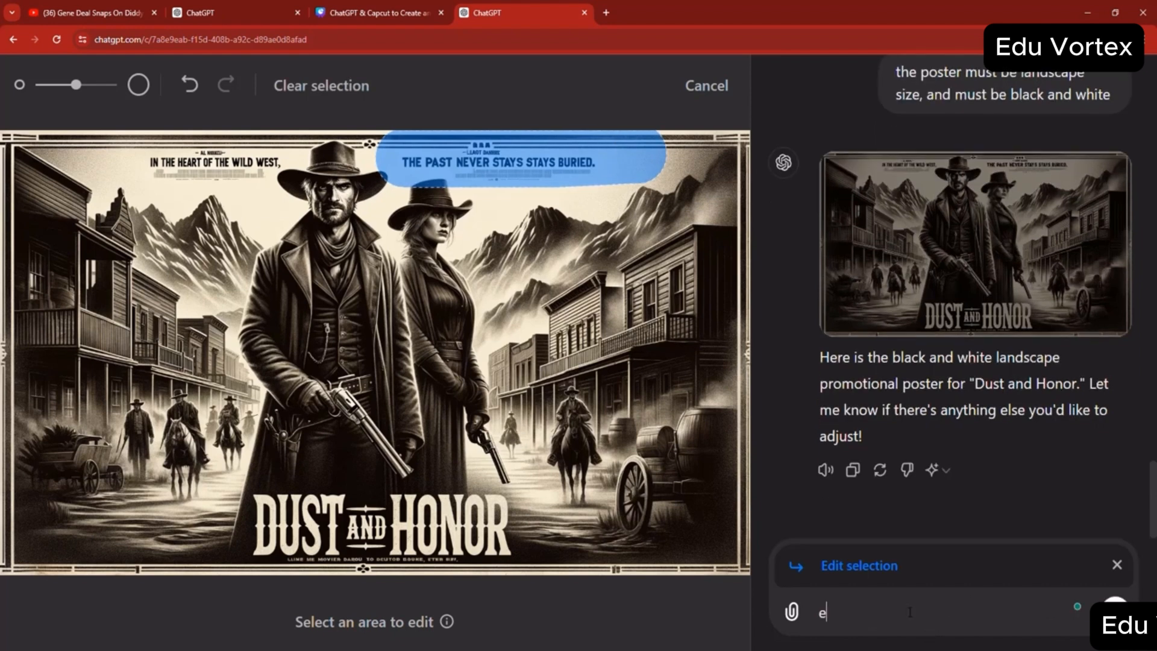
text(rase the text)
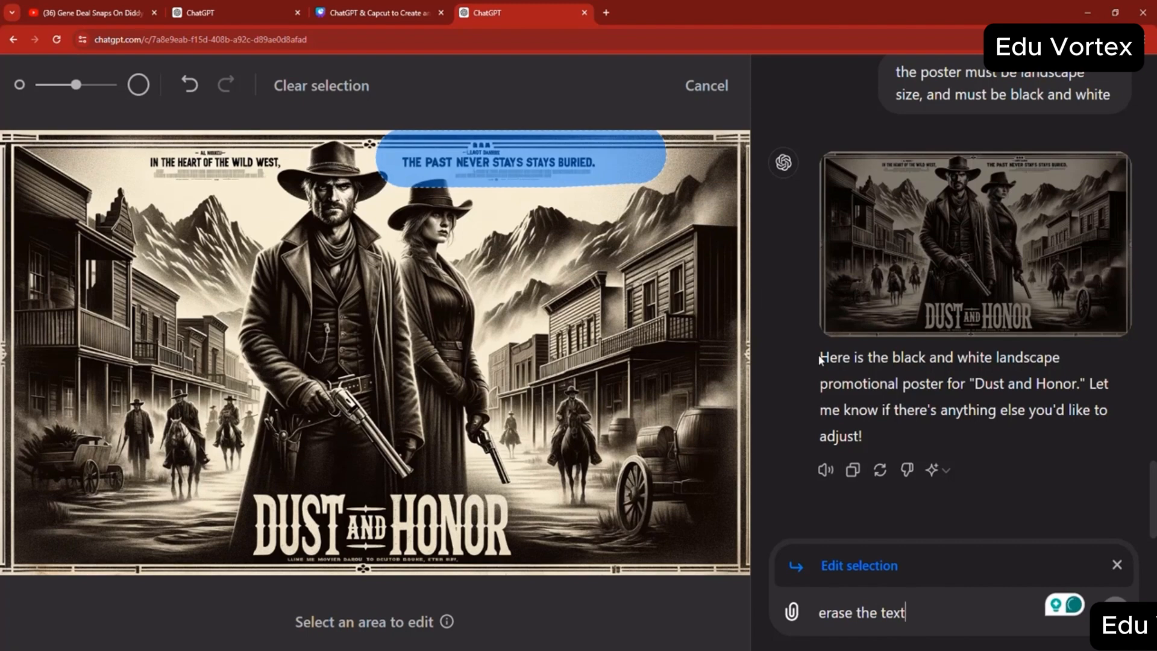
click(561, 48)
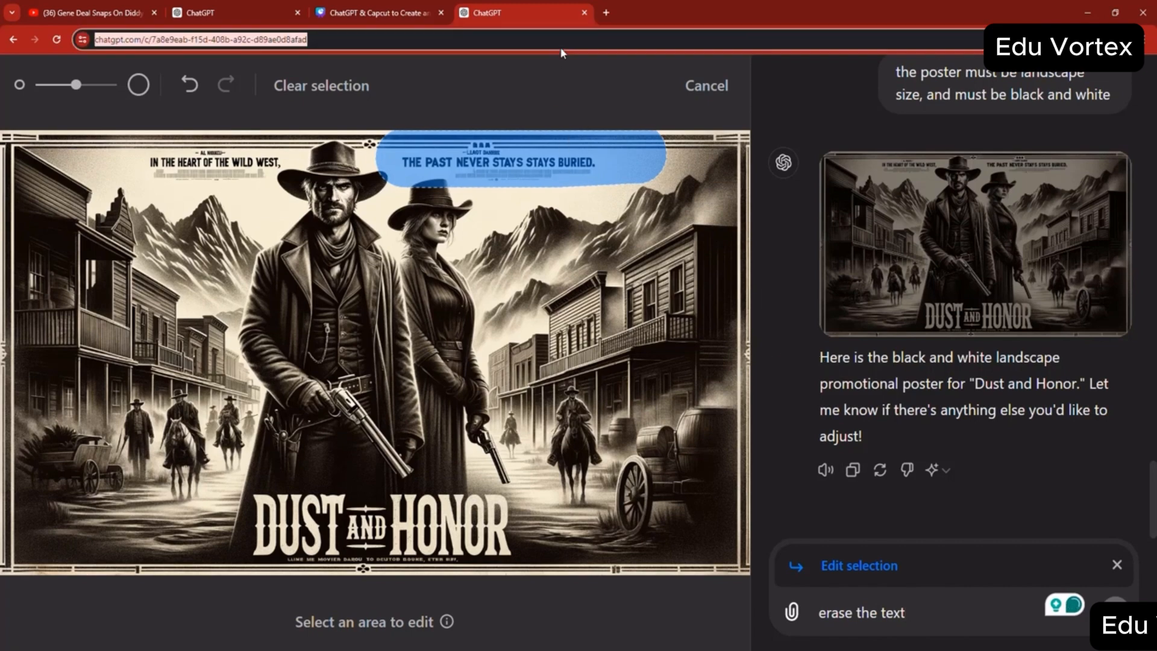
- Load chat.openai.com to leave the poster edit and open the account's settings
text(chat.openai.com)
key(Return)
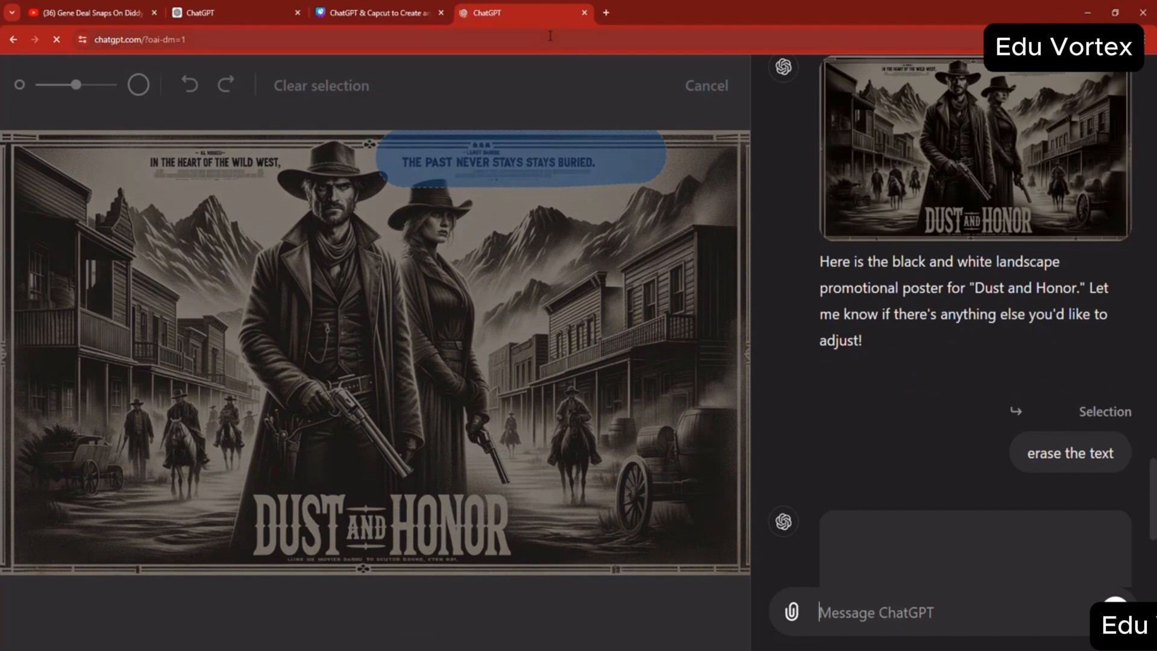
click(551, 38)
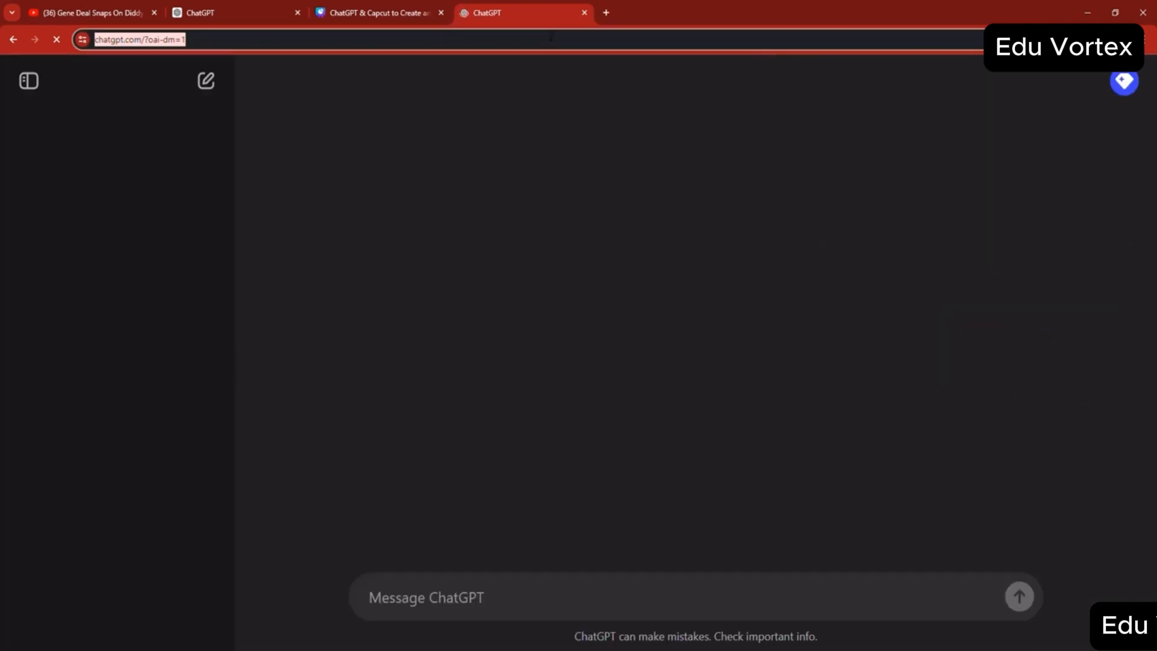
click(1123, 82)
click(972, 253)
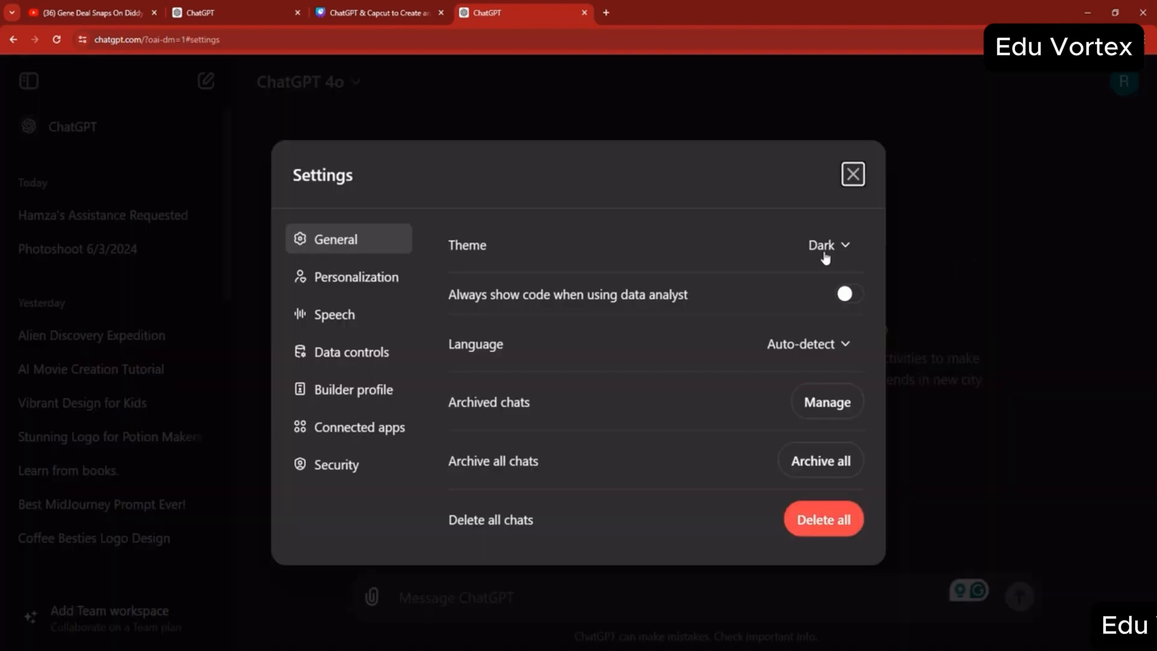
- Try out the Light, Dark and System interface themes, finishing with the theme set to Dark
click(825, 246)
click(843, 377)
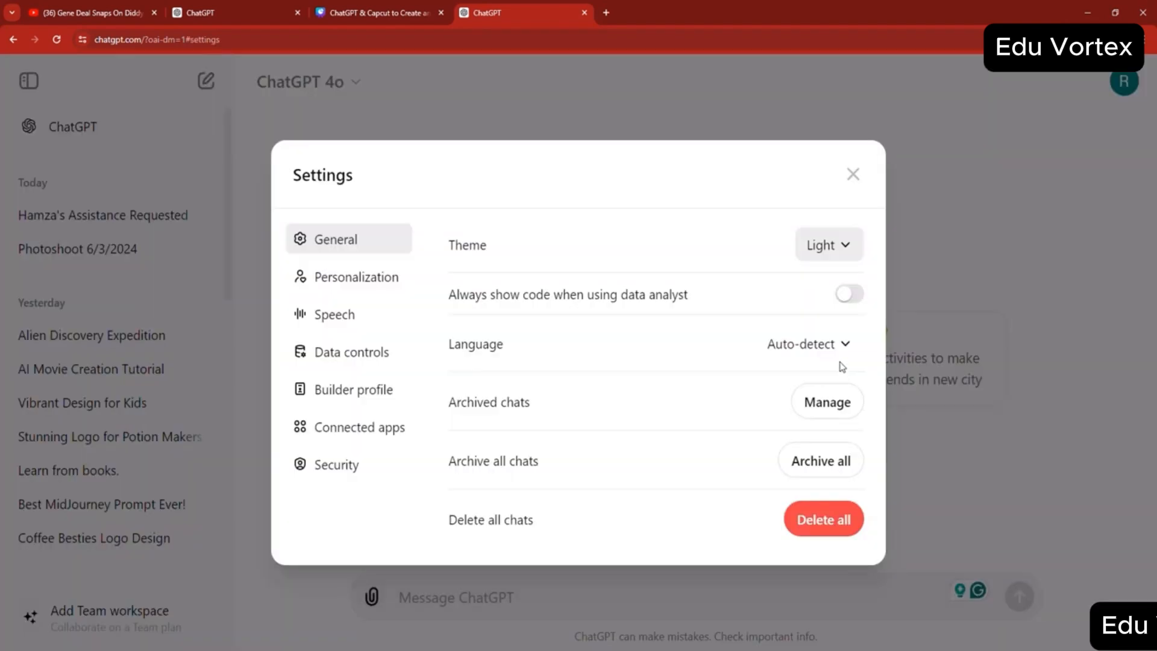
click(829, 246)
click(839, 336)
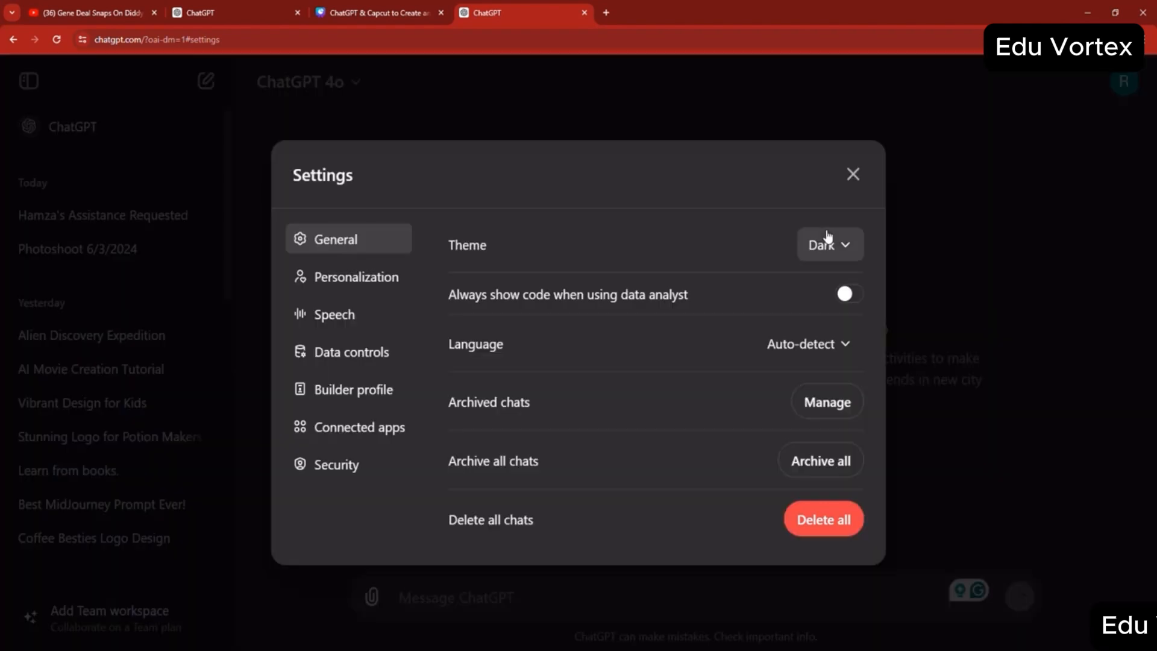
click(827, 244)
click(832, 294)
click(832, 247)
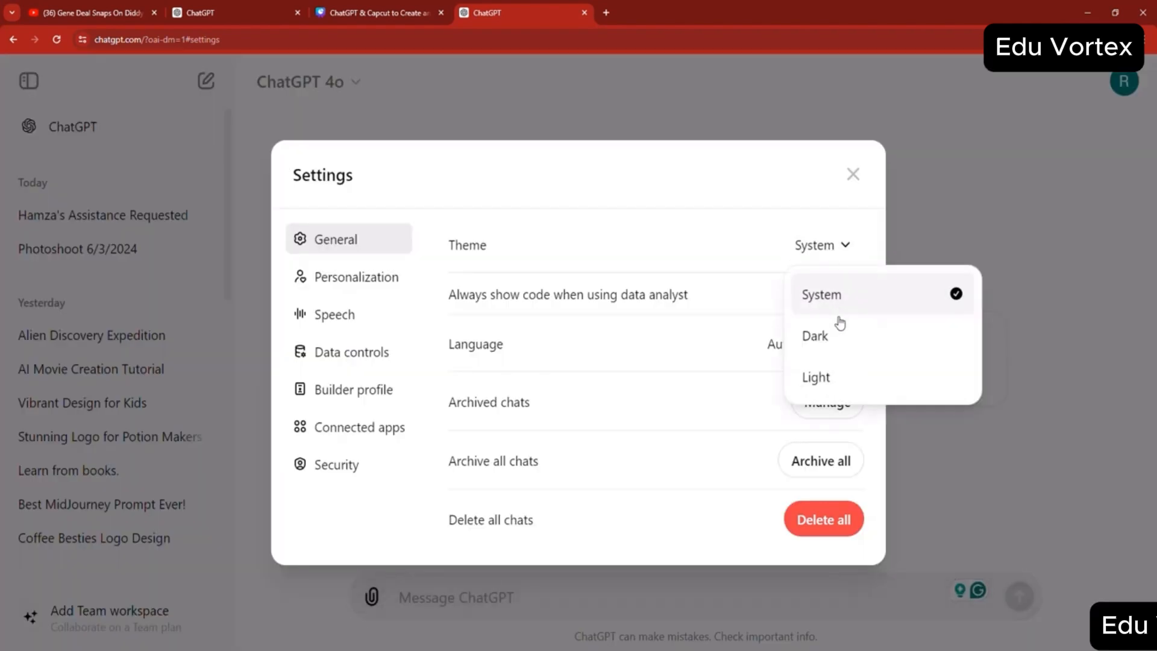
click(816, 345)
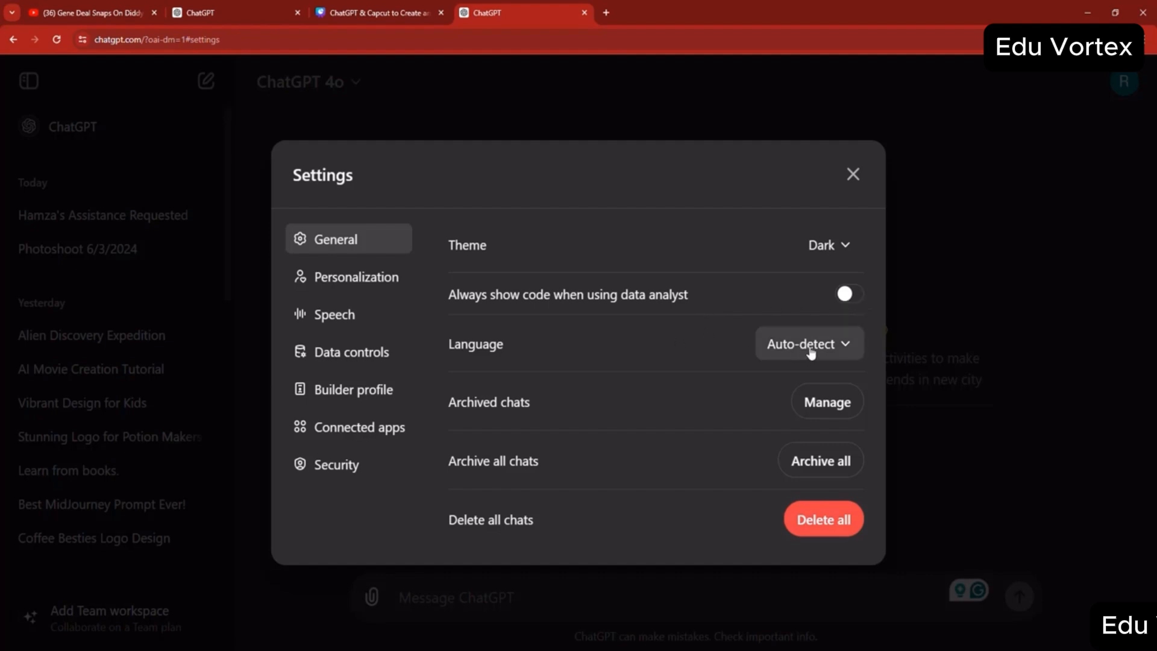
- View the available interface languages without changing Auto-detect, and close the settings
click(846, 346)
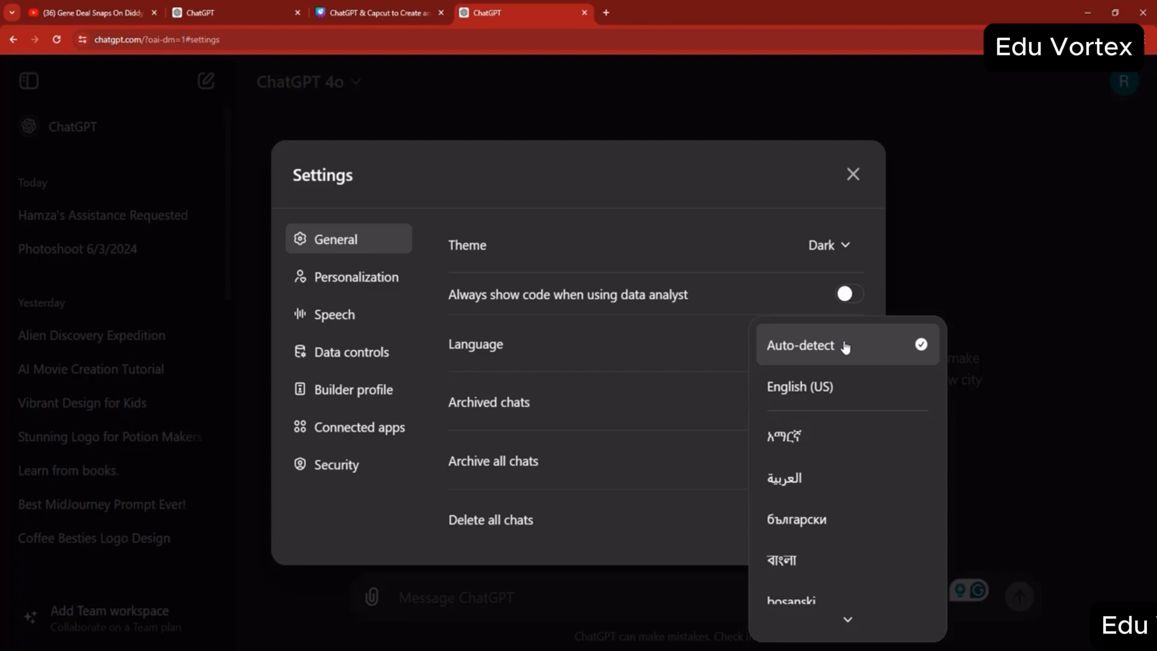
click(678, 334)
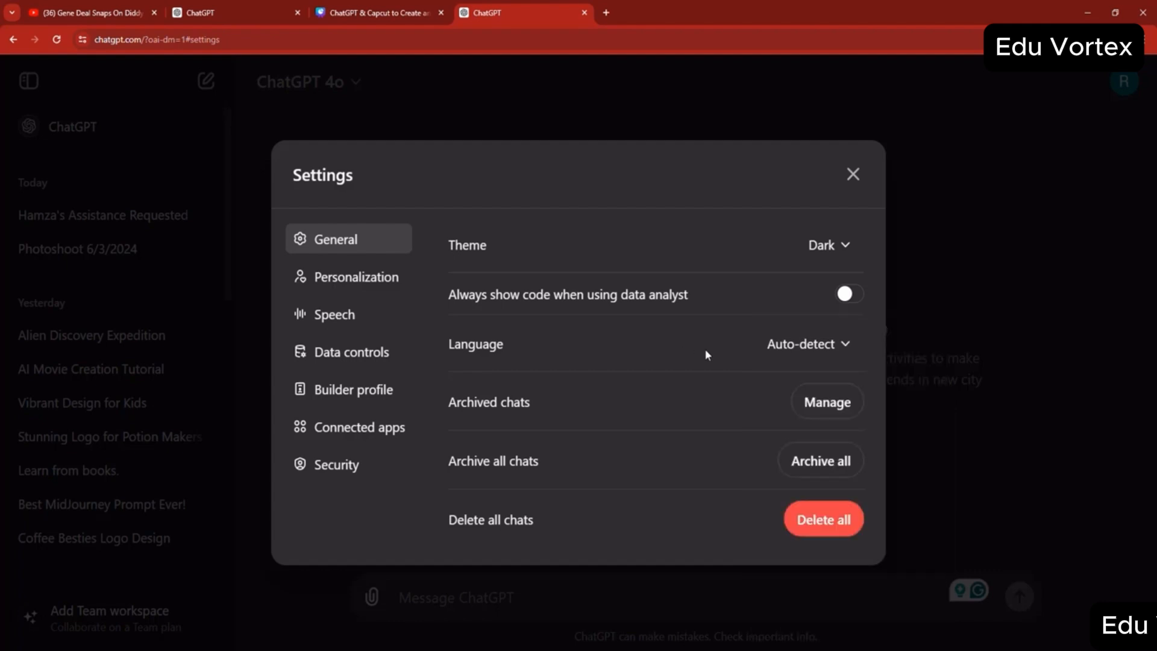
click(852, 175)
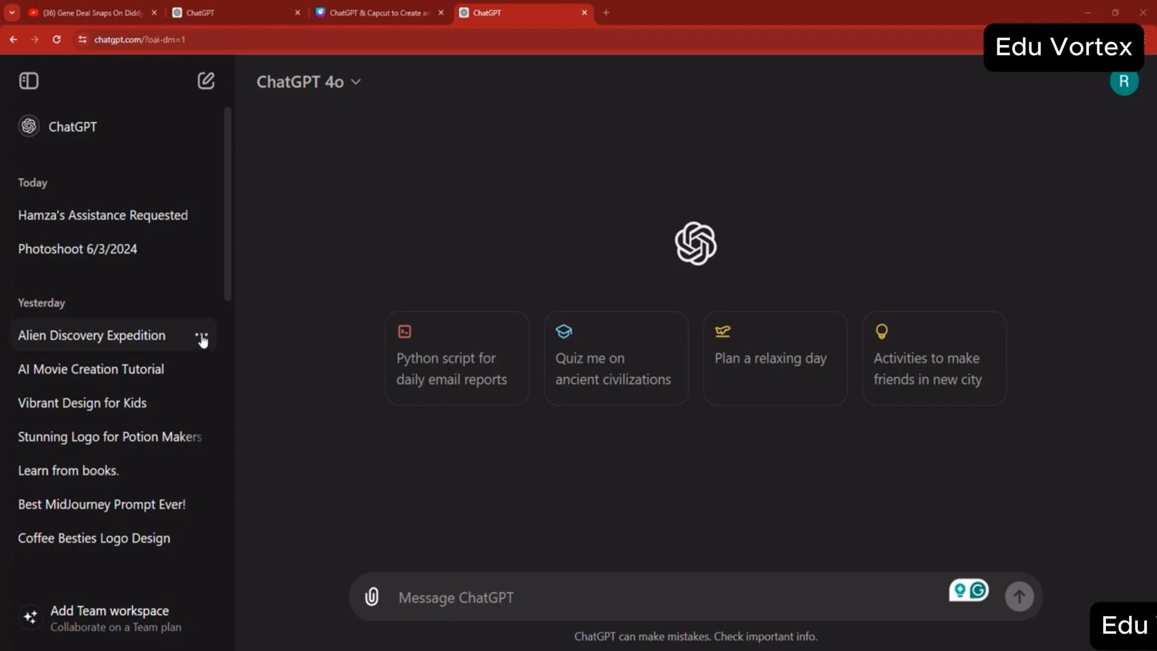
- Archive the "Alien Discovery Expedition" chat from the chat history
click(202, 336)
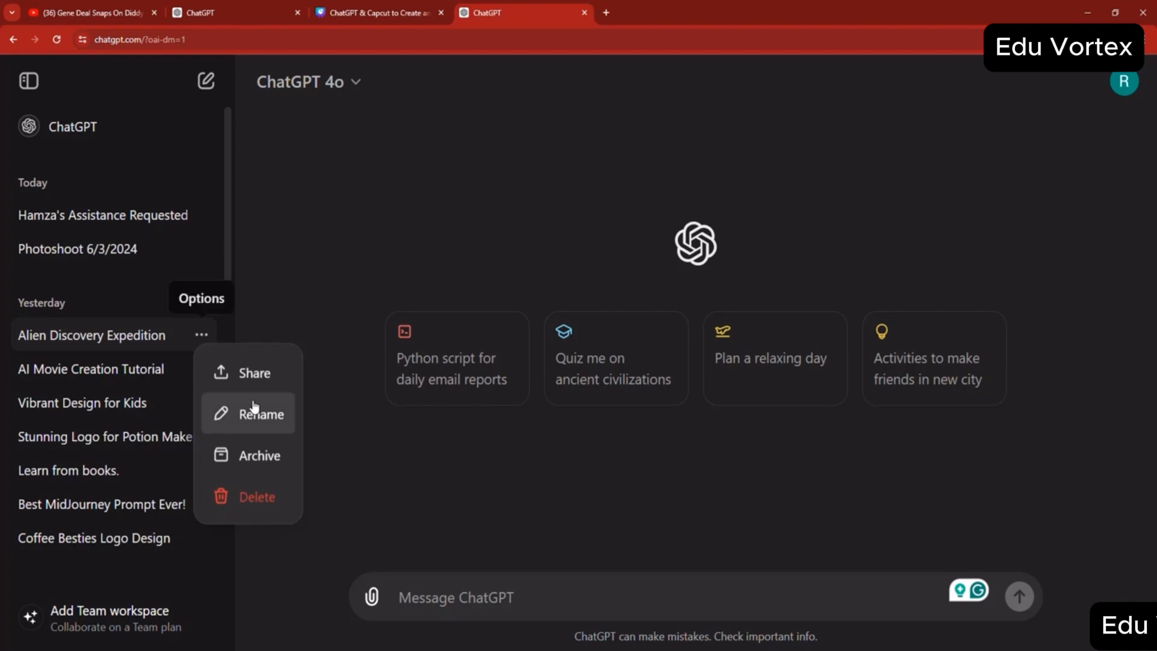
click(261, 455)
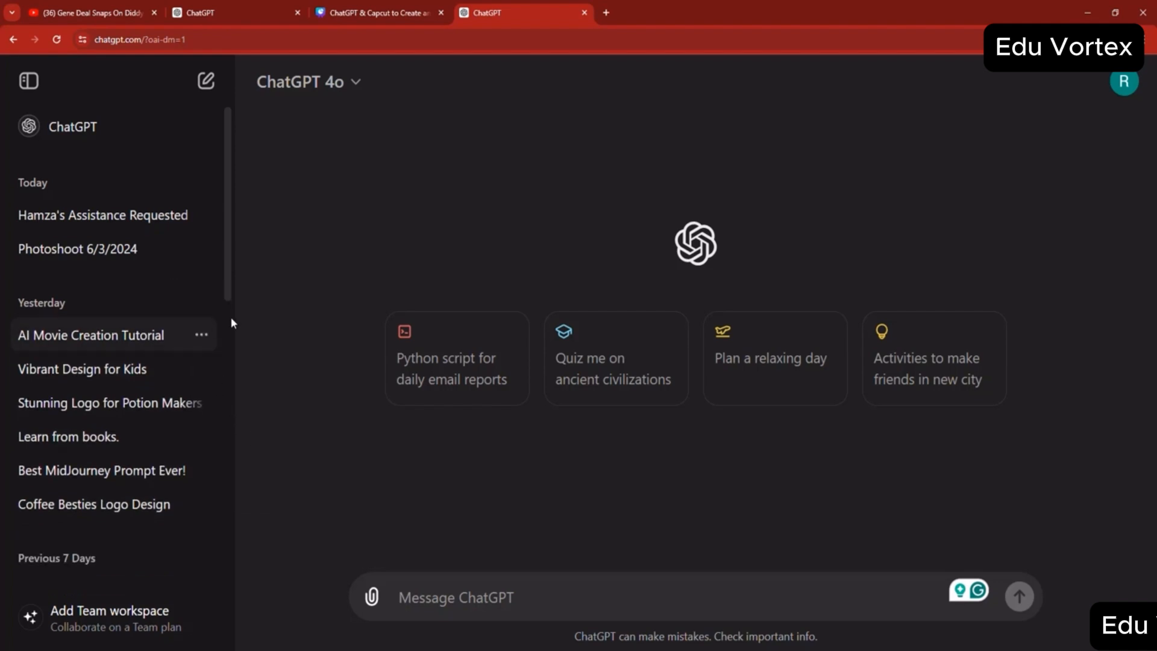
- Open "Alien Discovery Expedition" from the archived chats in the settings and unarchive the conversation
click(1115, 85)
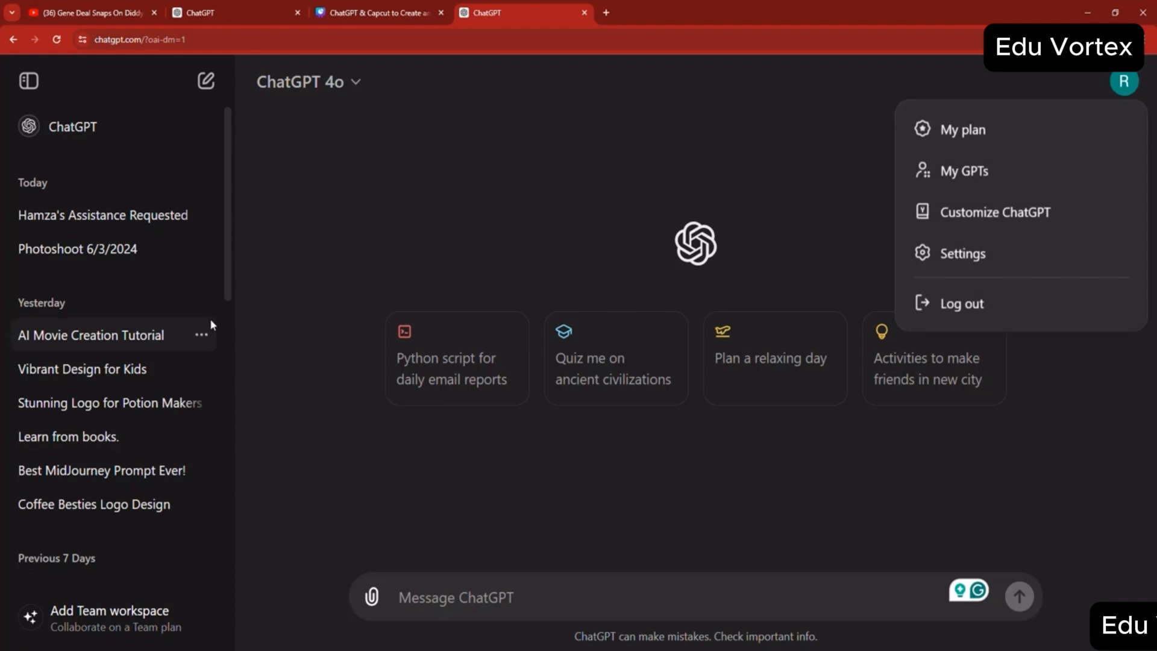
click(964, 253)
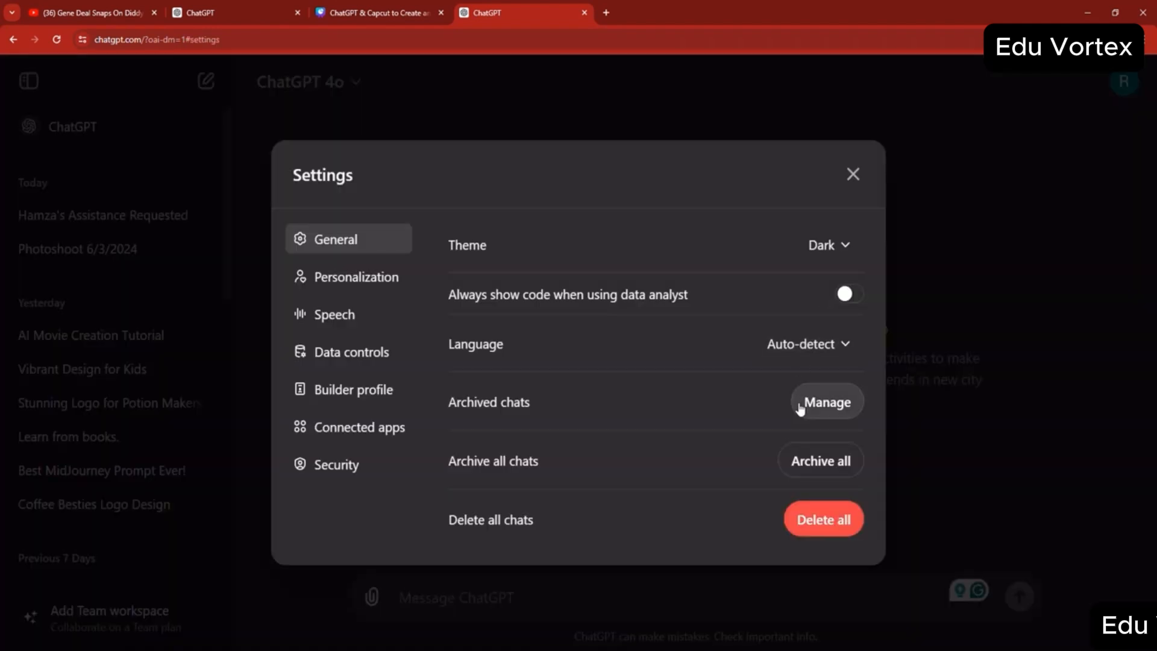
click(827, 408)
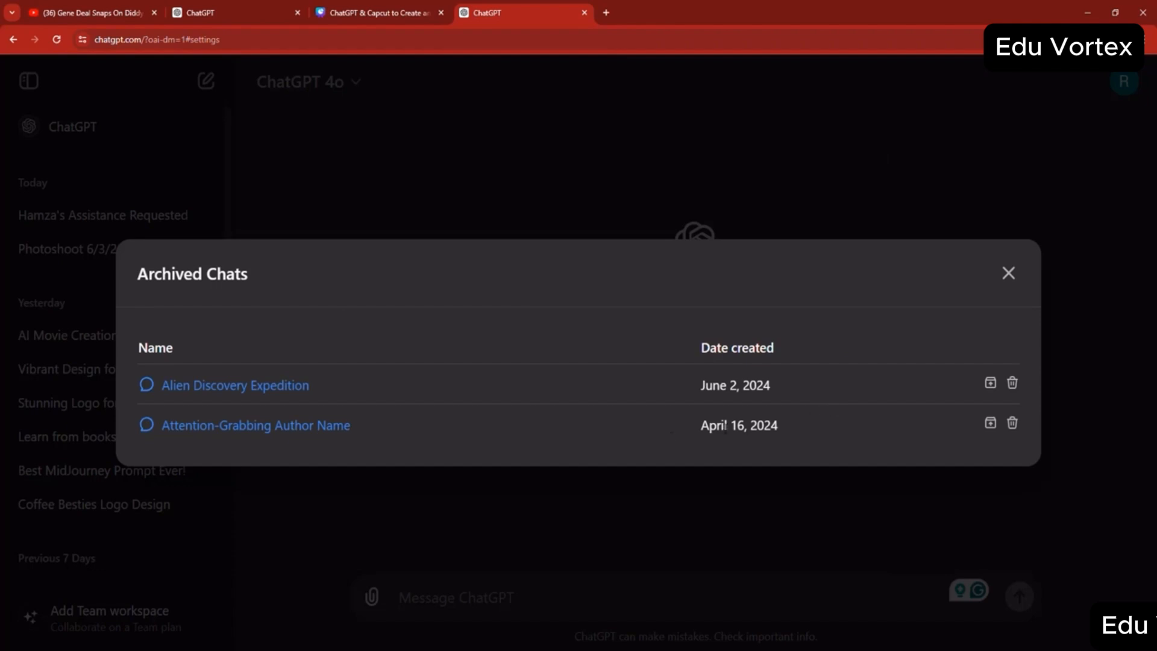
click(240, 391)
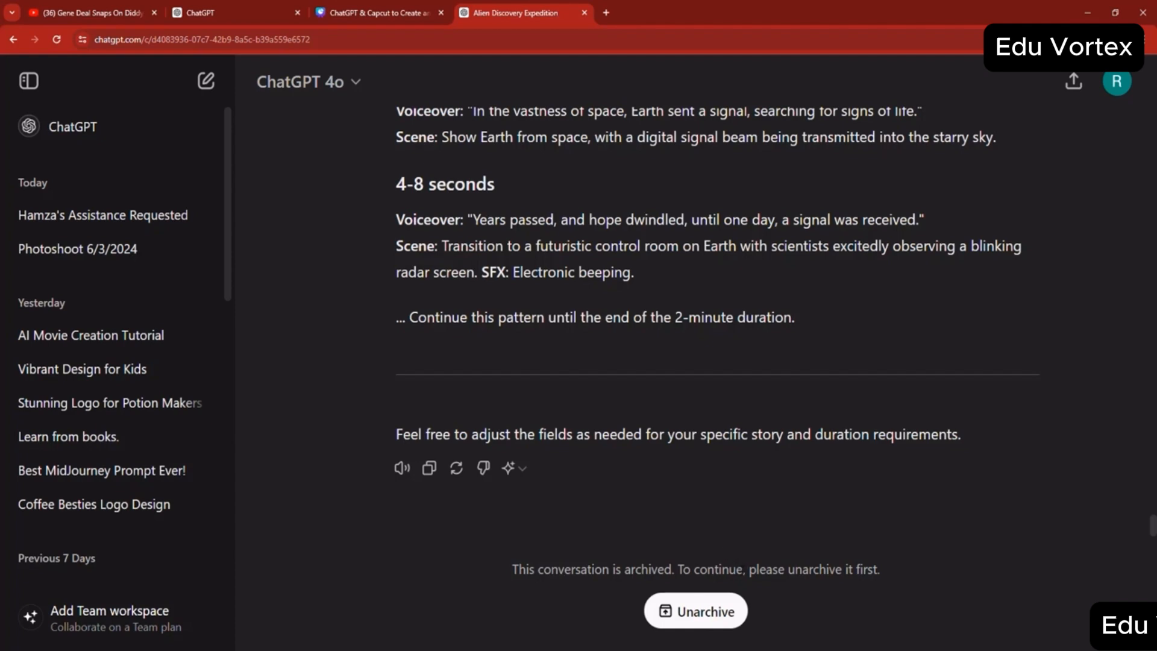
click(706, 611)
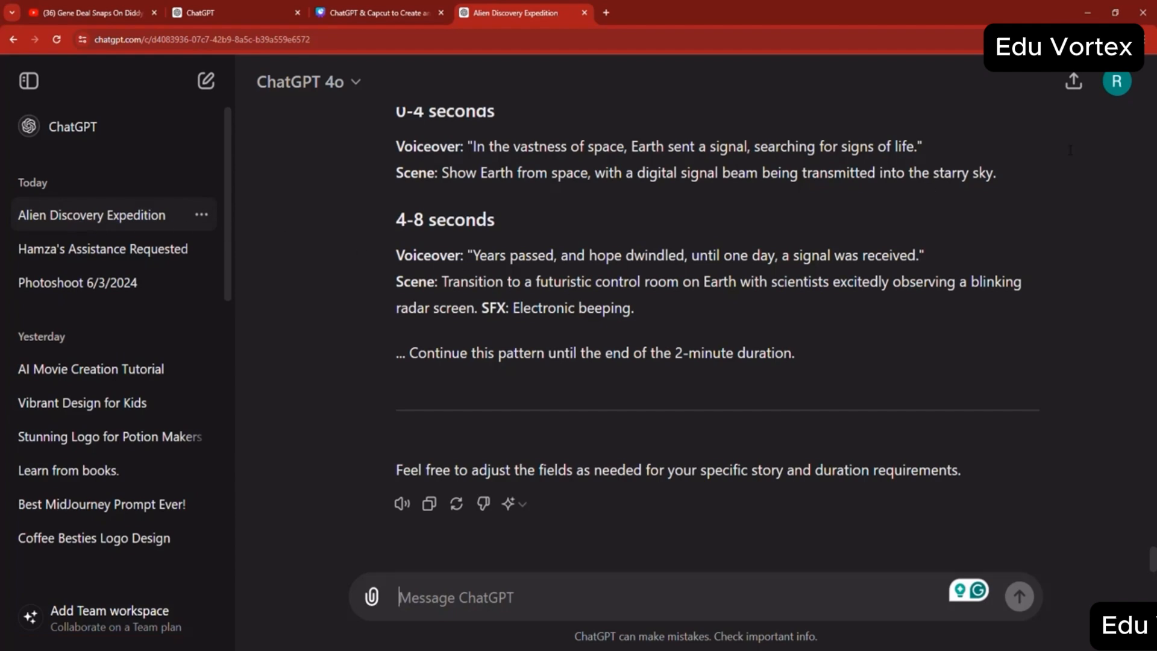
- Review the Personalization, Speech voice, Data controls and Builder profile settings, and close the settings
click(1116, 82)
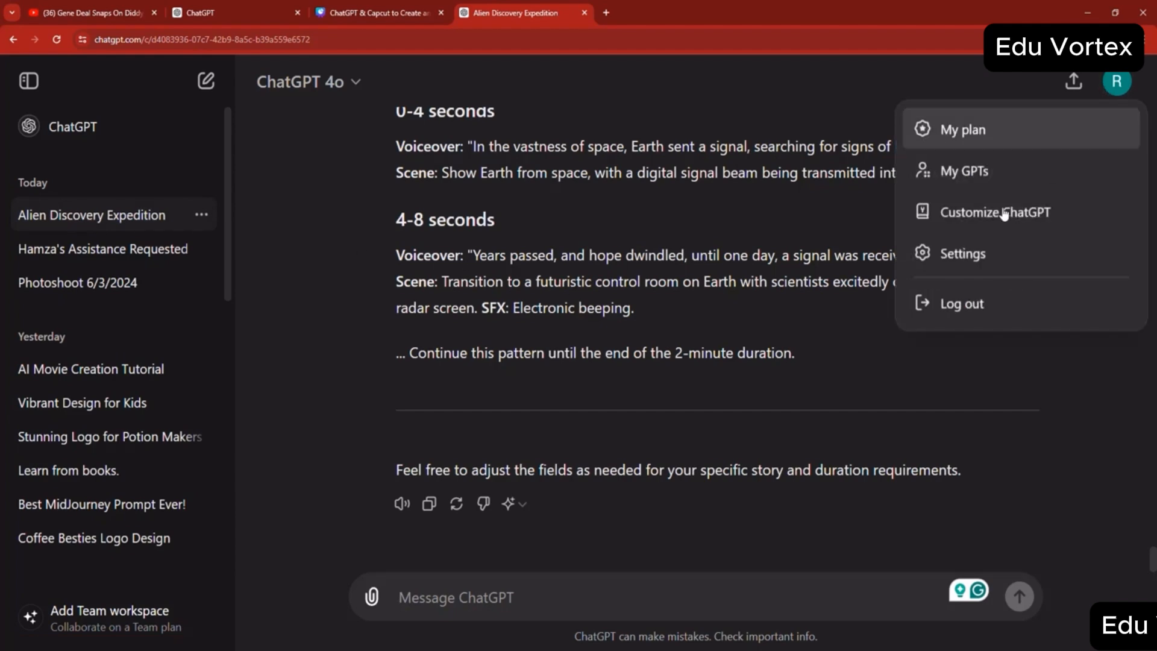
click(941, 254)
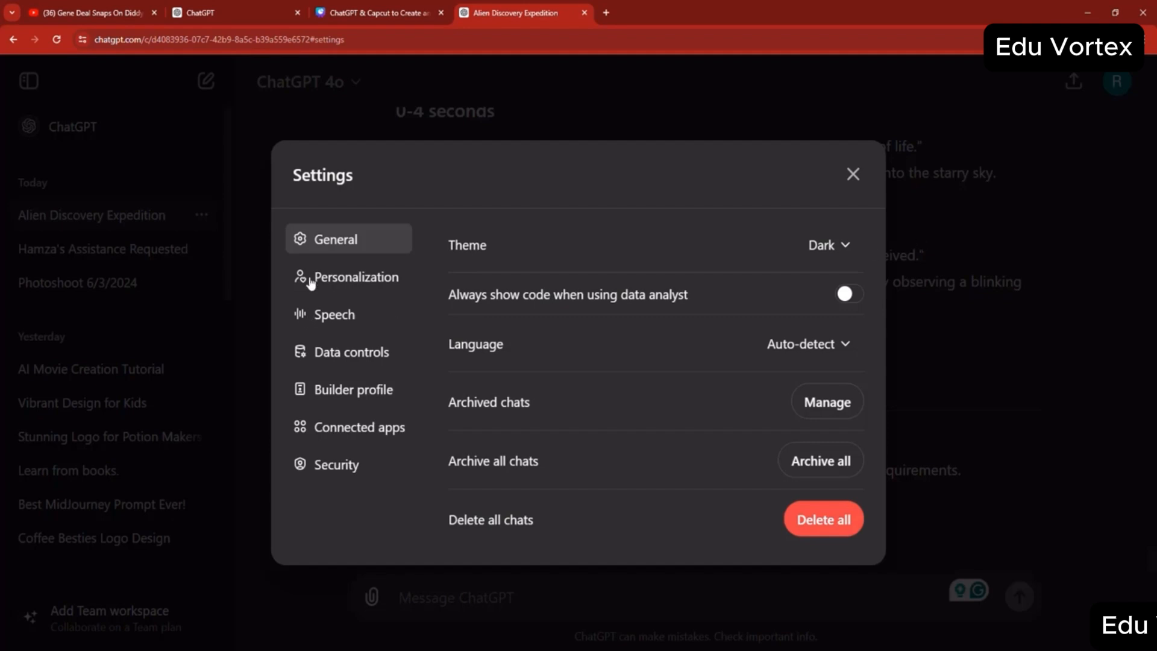
click(379, 281)
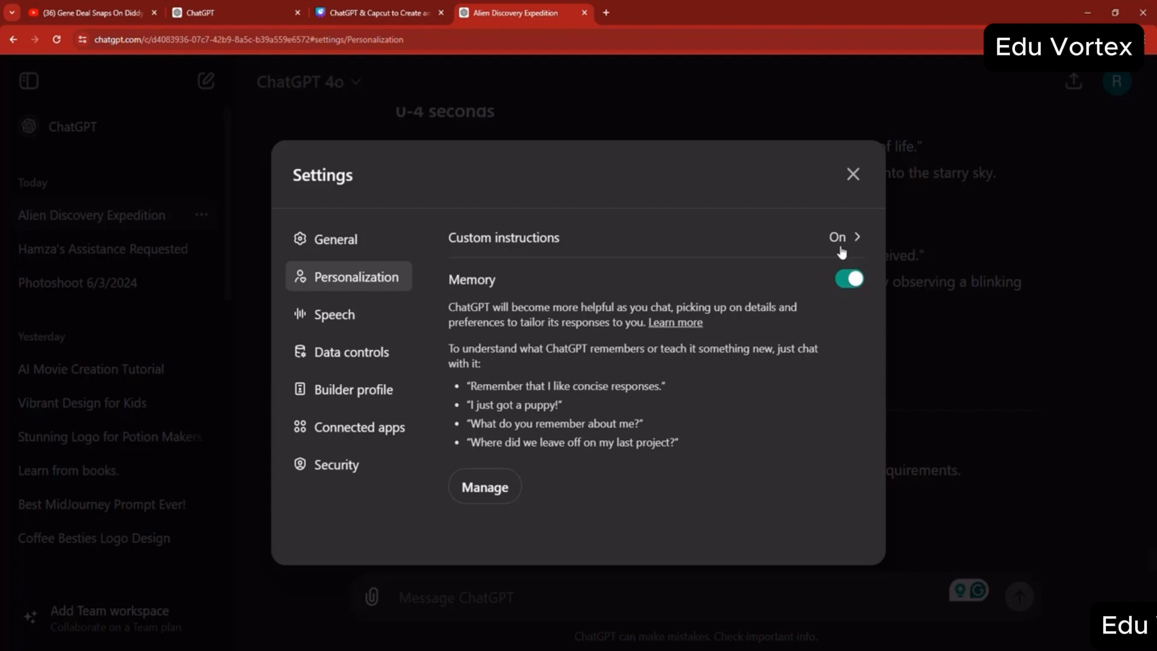
click(352, 315)
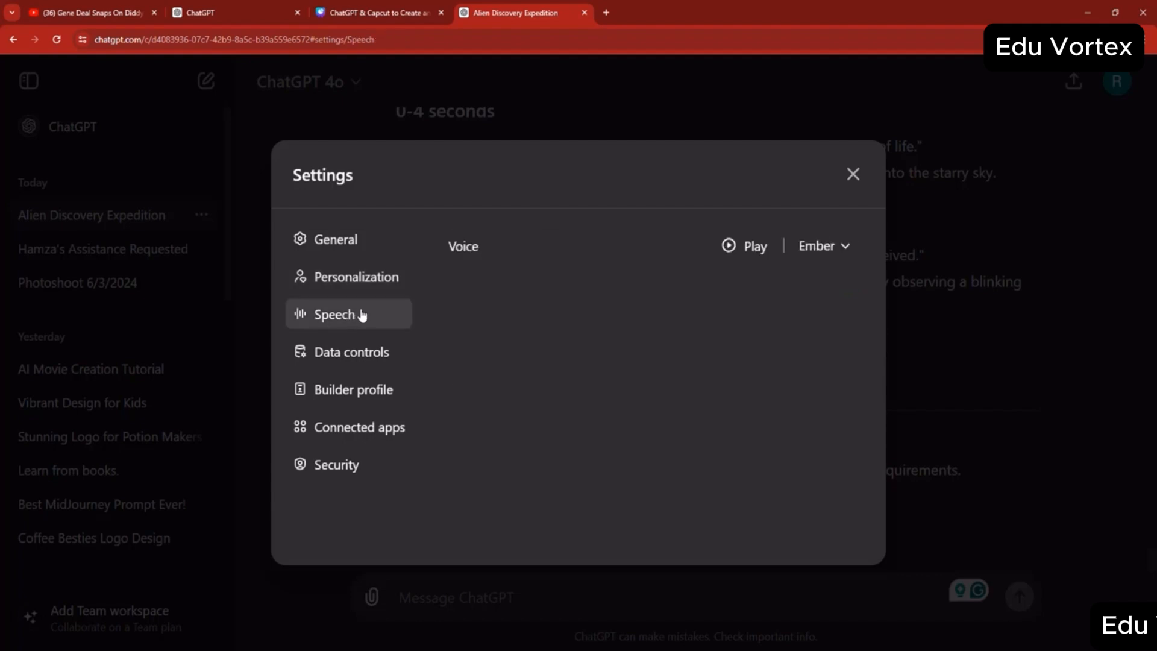
click(801, 256)
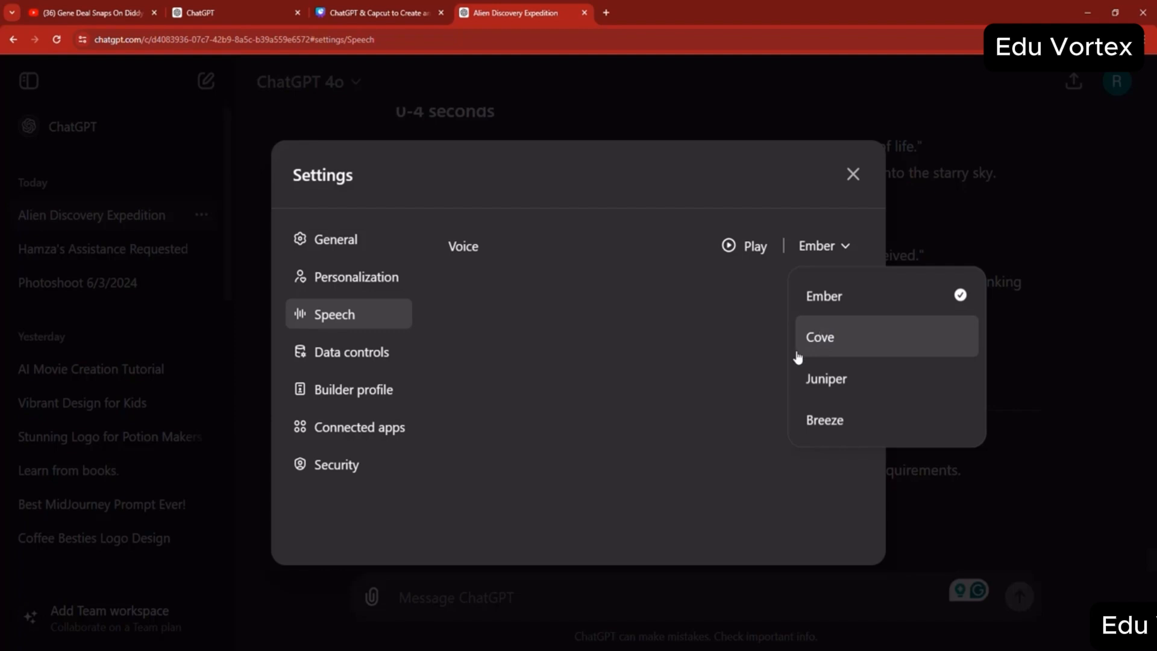
click(698, 384)
click(392, 366)
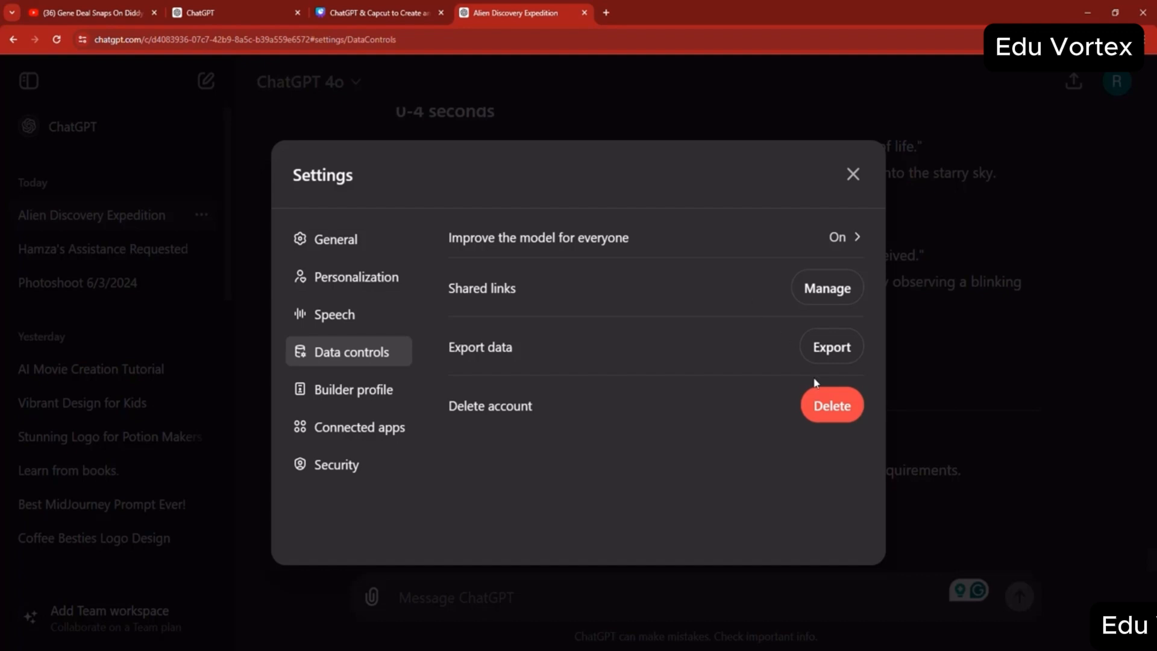
click(381, 396)
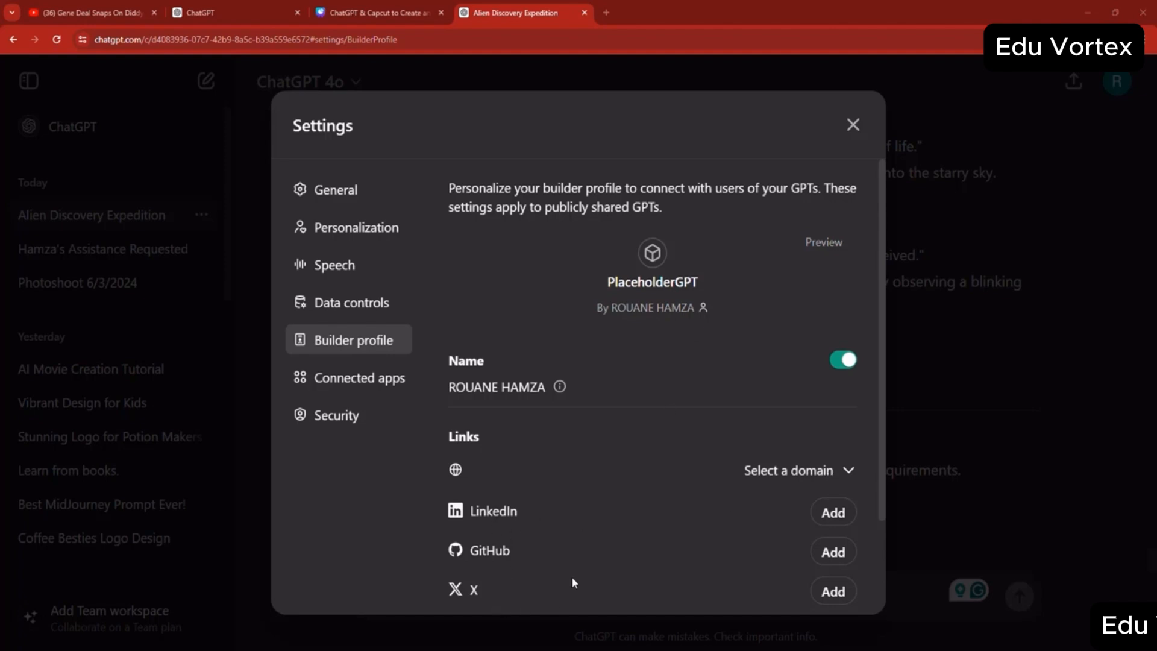
click(853, 134)
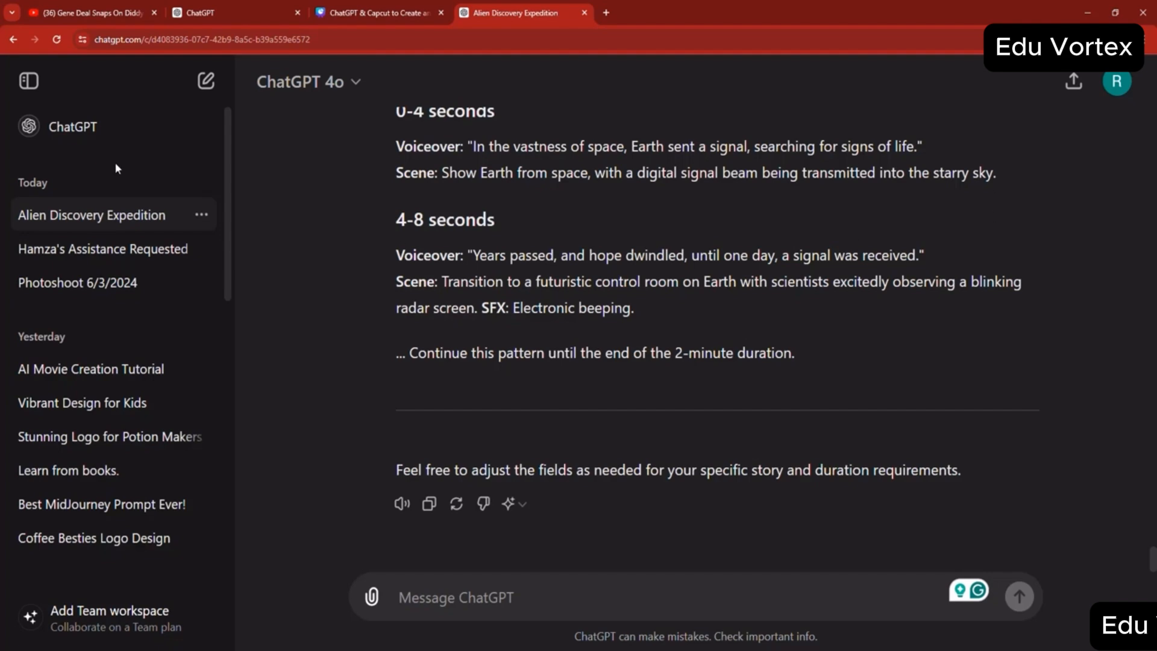
- Go to google.com, search for "chatgpt" and open the ChatGPT result from chat.openai.com
click(250, 42)
text(google.com)
key(Return)
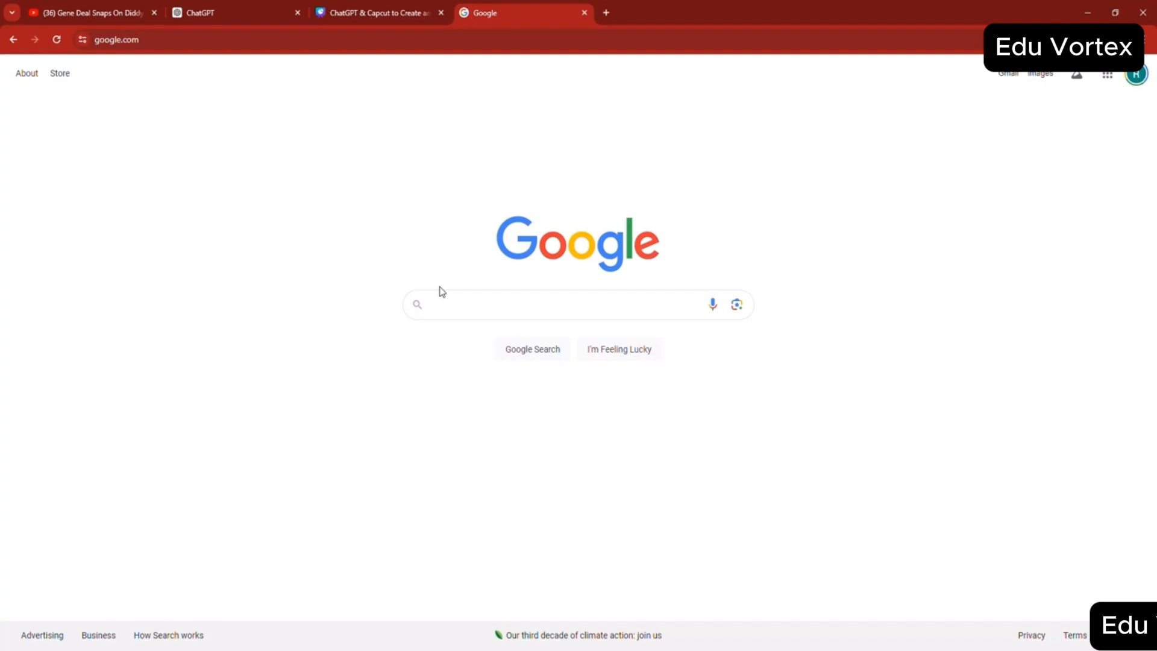
text(chatgpt)
key(Return)
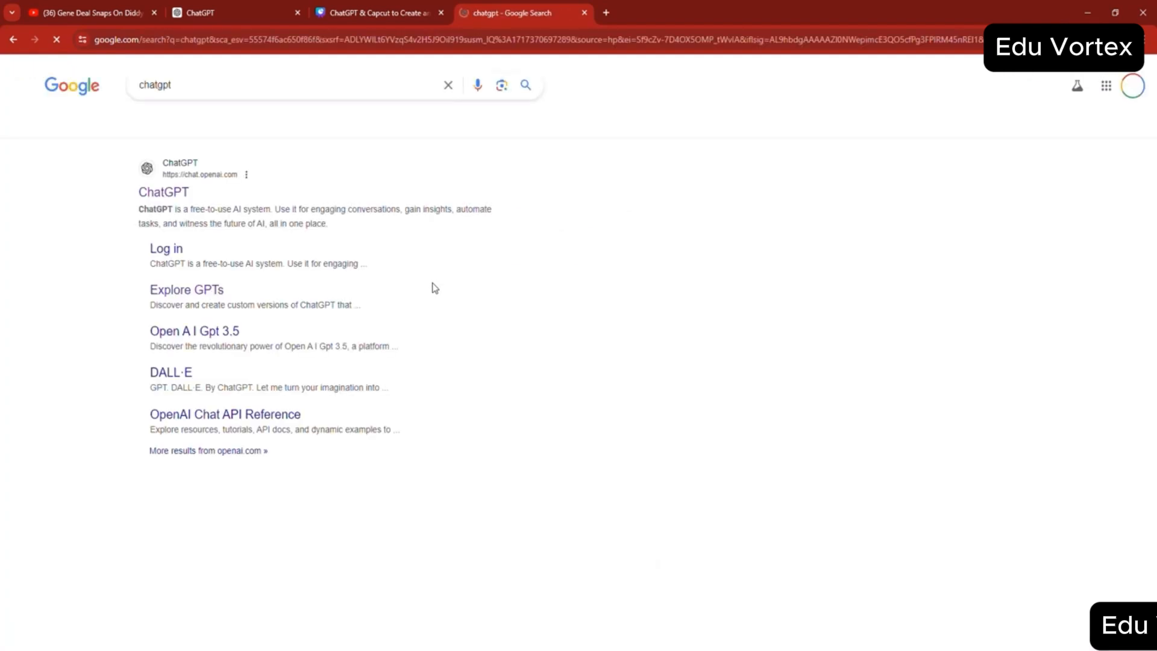
click(148, 188)
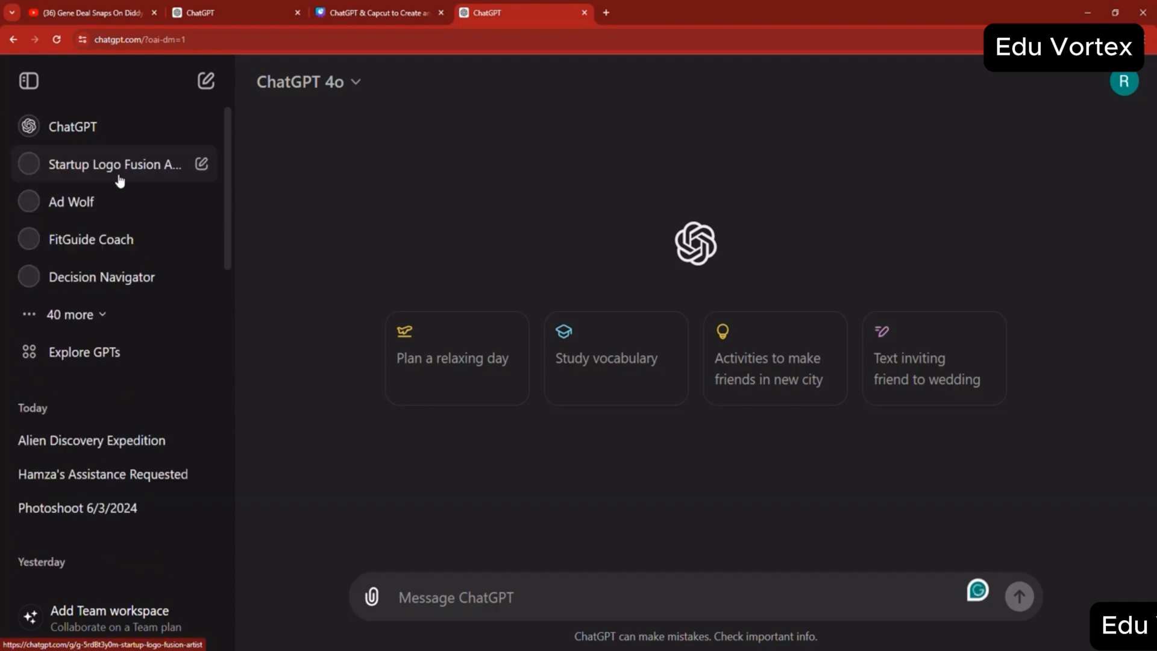
- Expand the complete list of saved GPTs and look through it down to the Explore GPTs entry
click(71, 315)
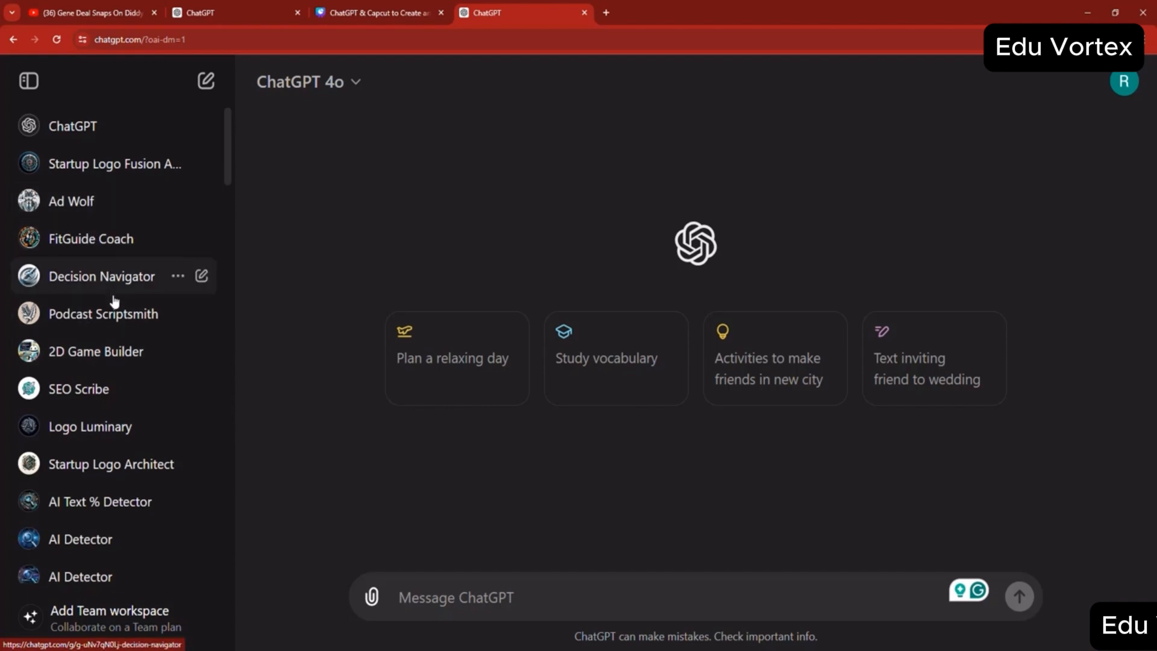
scroll(115, 301, down, 10)
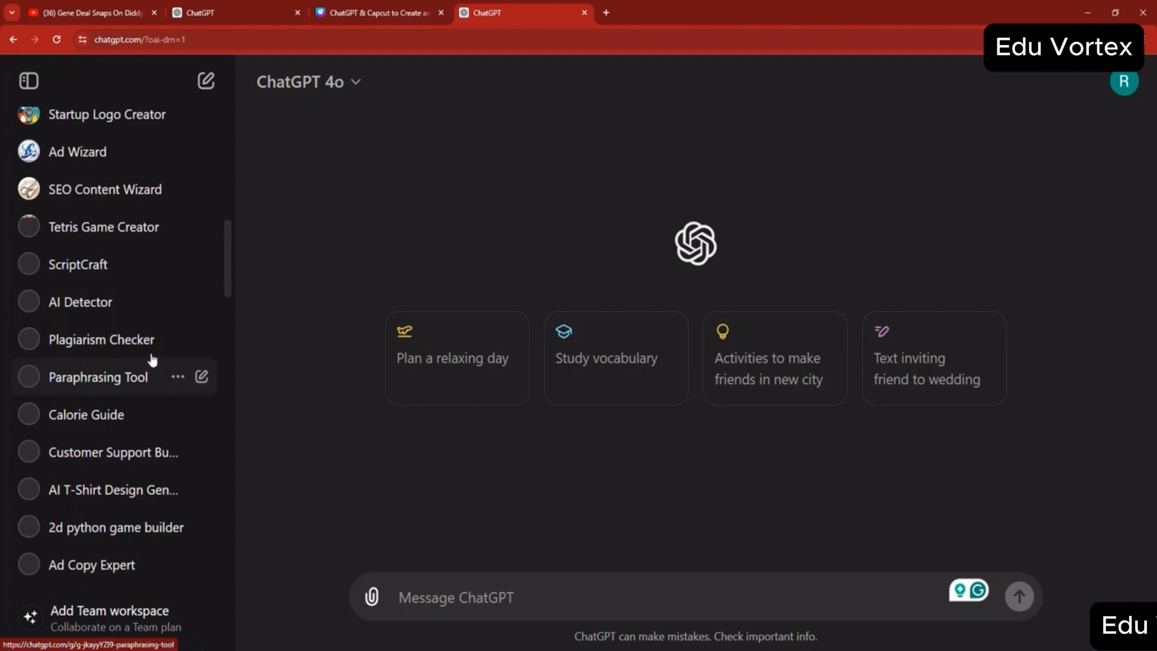
scroll(180, 334, down, 8)
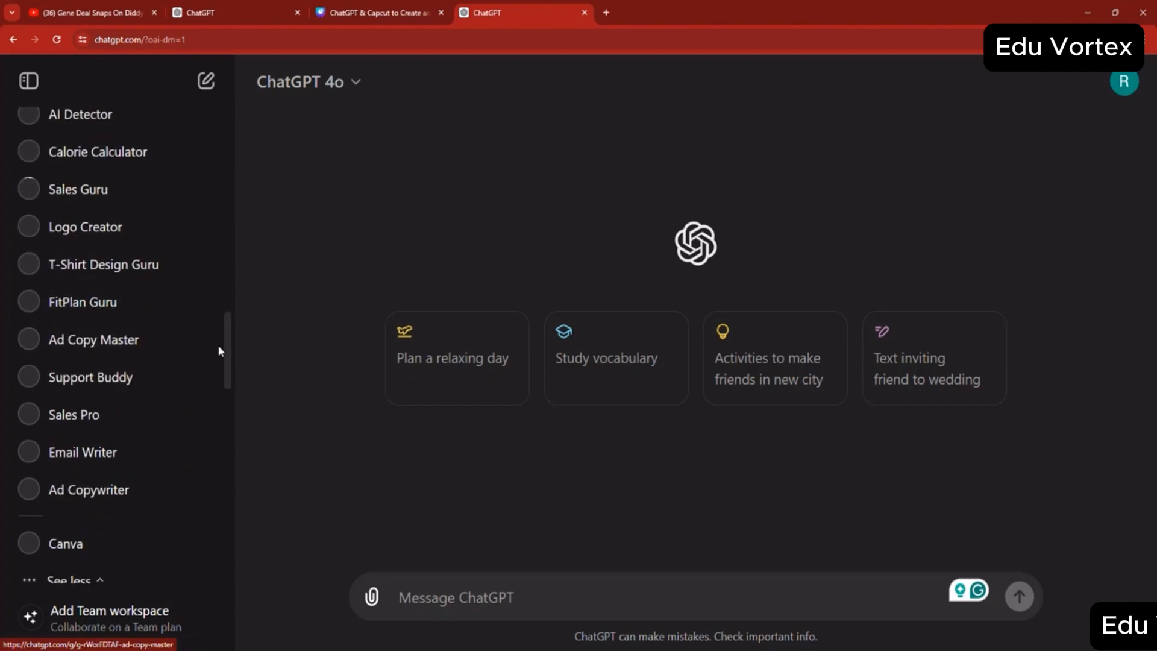
scroll(170, 336, down, 5)
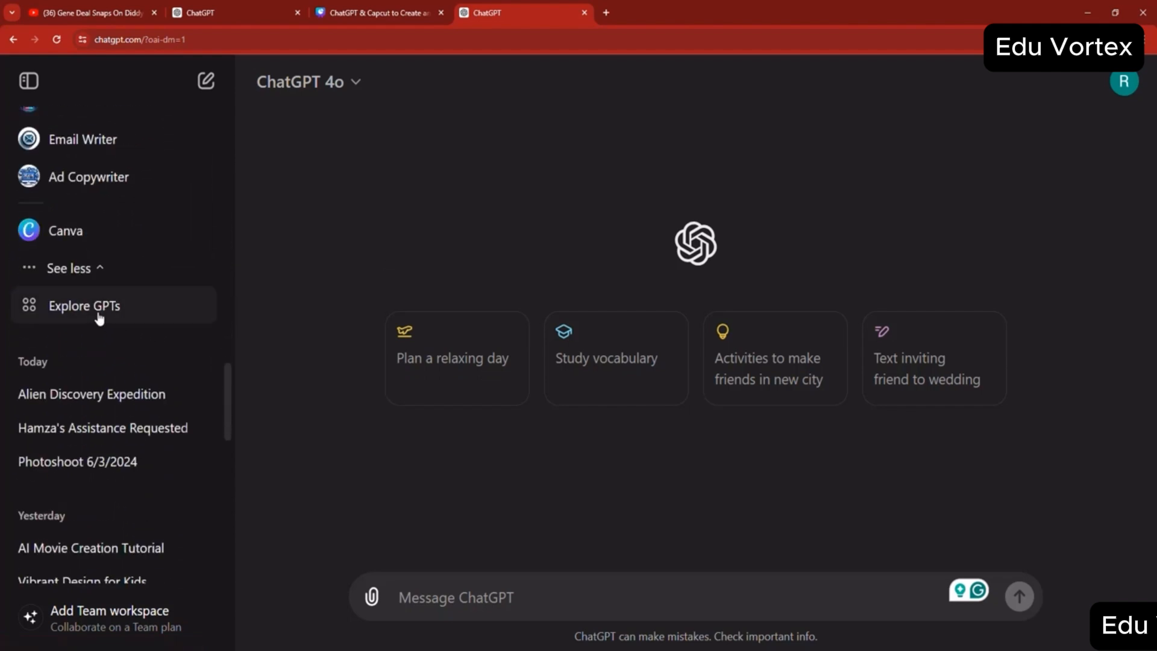
- Open the Explore GPTs page and browse its Featured and Trending GPTs
click(98, 312)
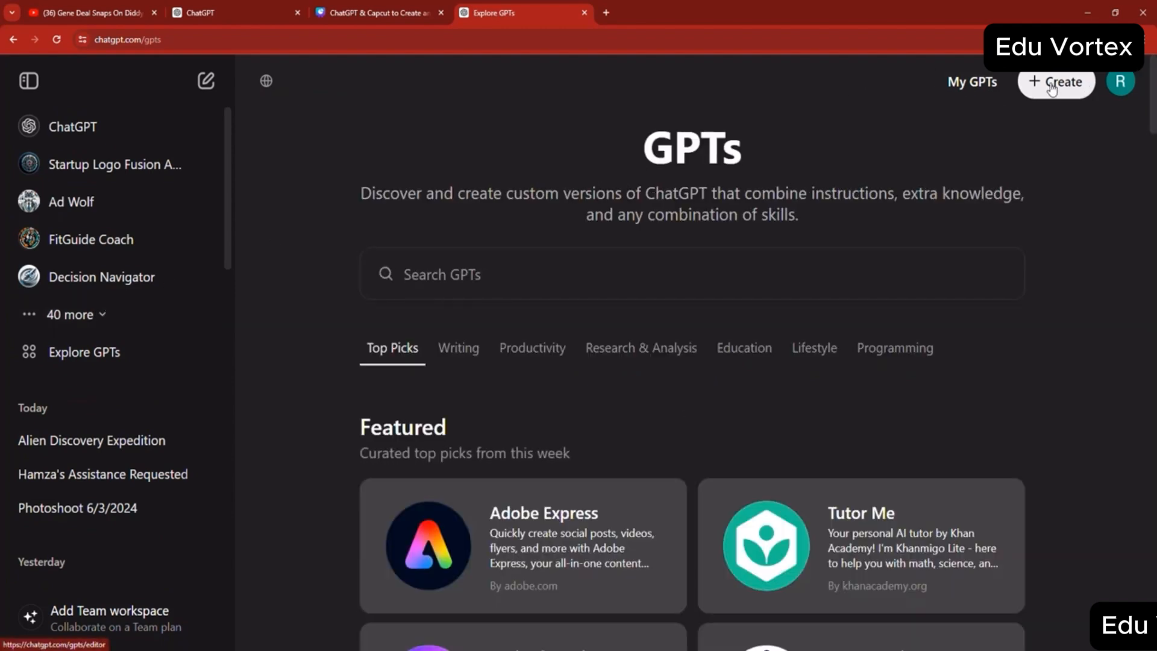
scroll(677, 201, down, 5)
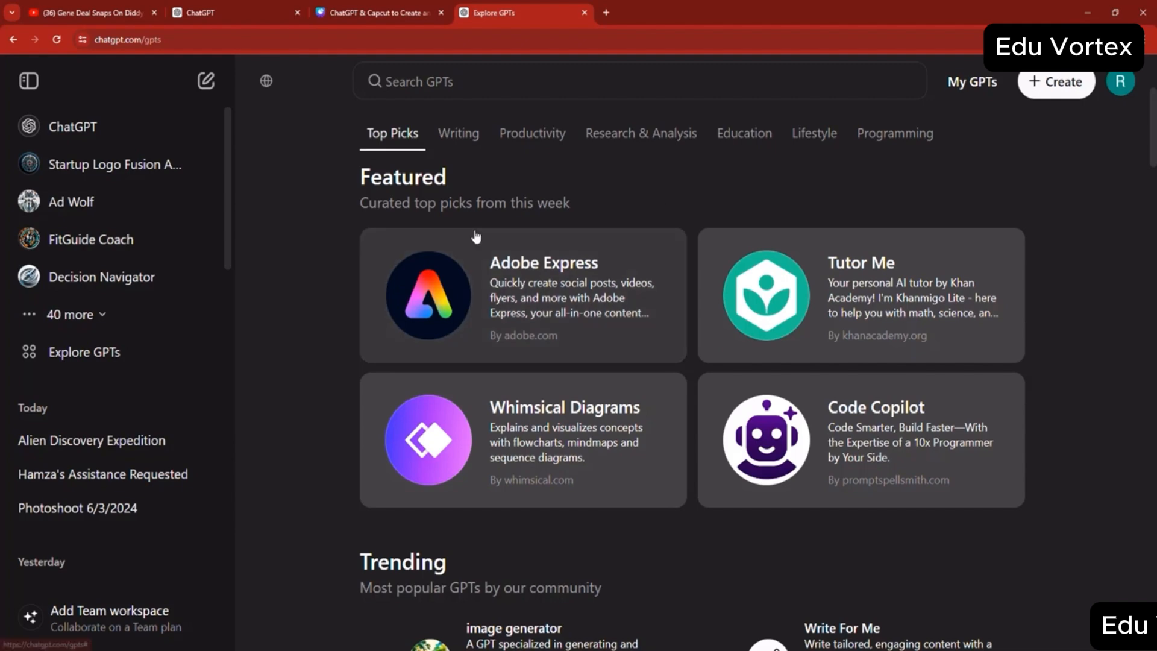
scroll(605, 319, down, 6)
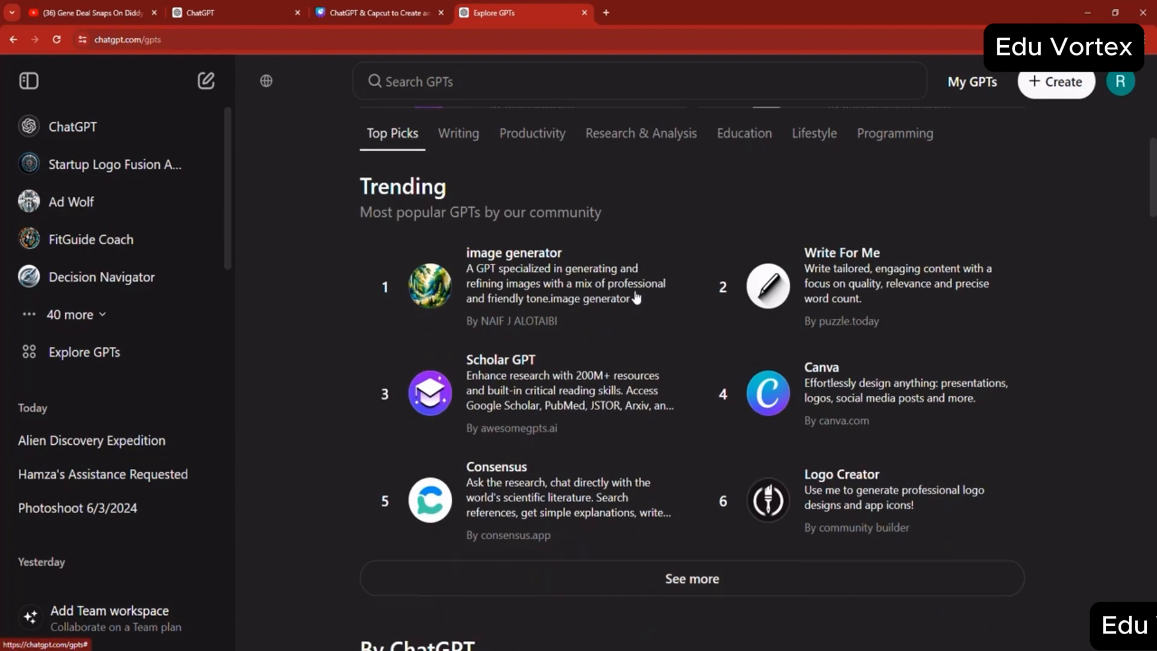
- Browse the GPT categories down to Productivity and open the details of Presentation and Slides GPT: PowerPoints, PDFs
scroll(645, 290, up, 7)
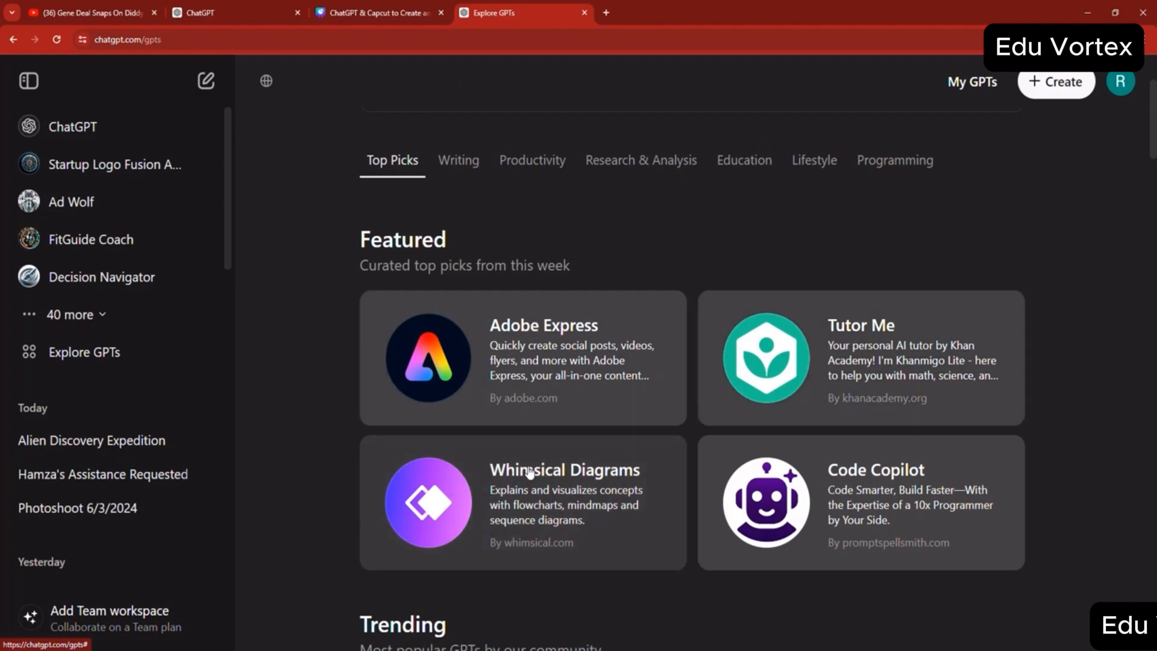
scroll(530, 473, down, 6)
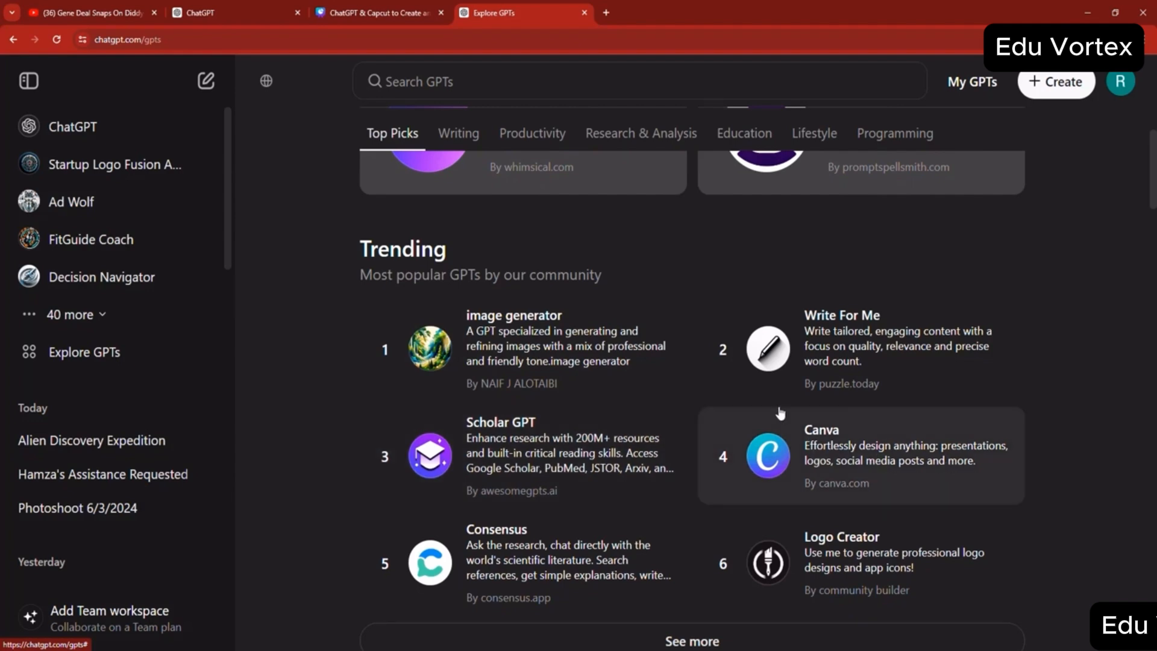
scroll(593, 367, down, 5)
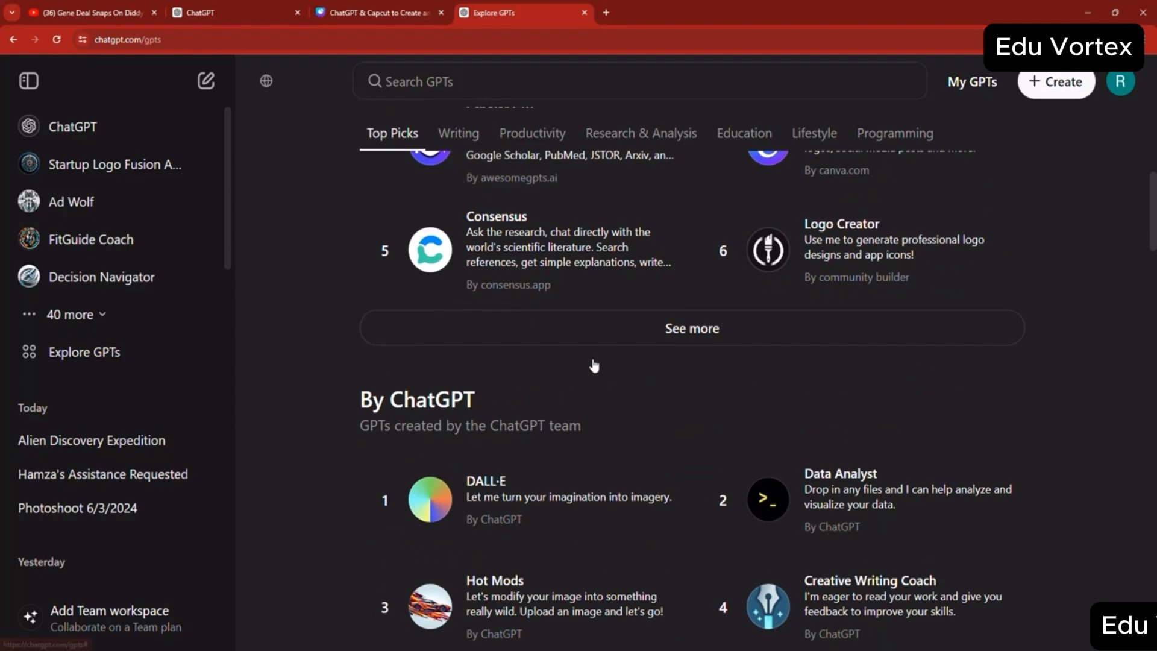
scroll(592, 362, down, 5)
scroll(850, 416, down, 6)
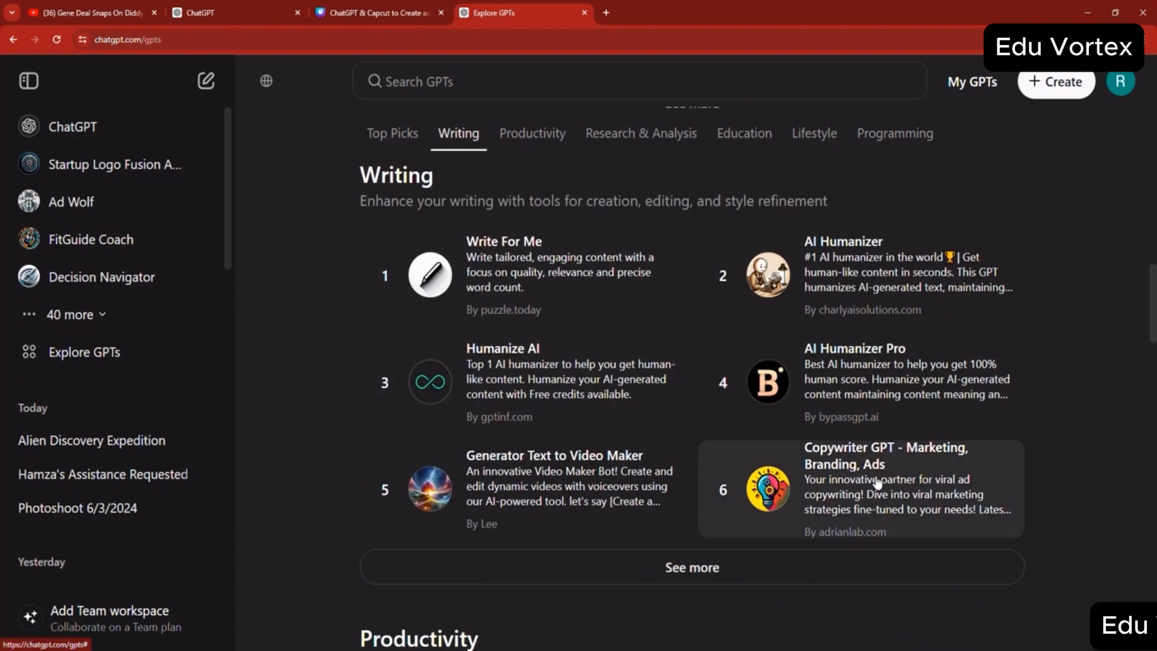
scroll(877, 482, down, 7)
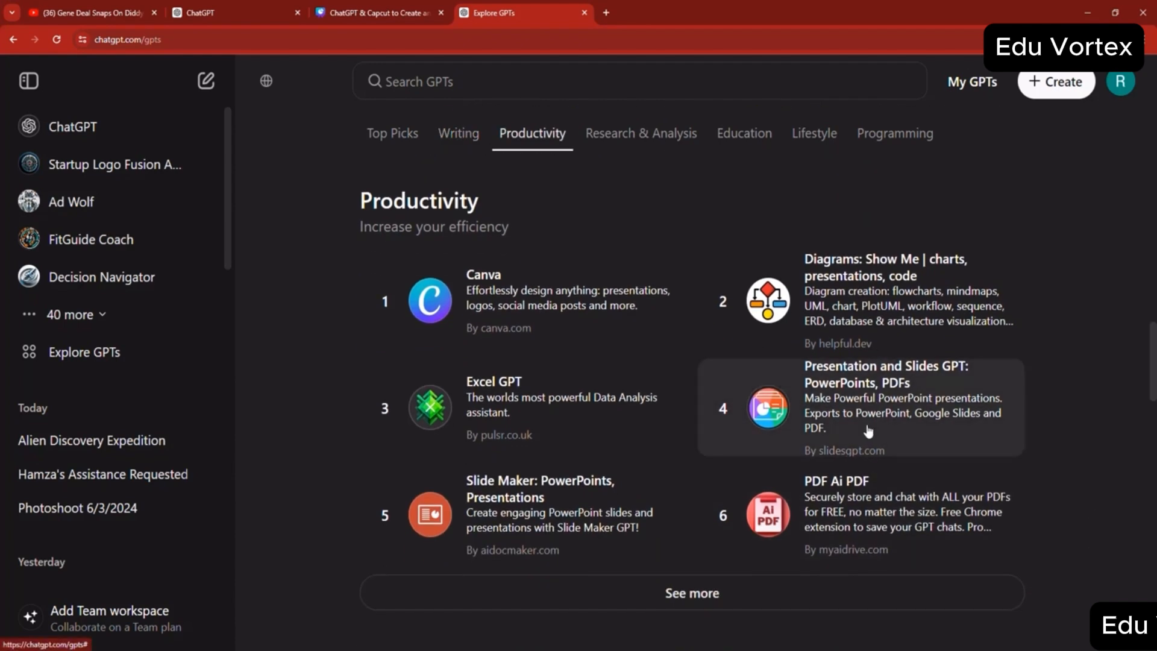
click(868, 430)
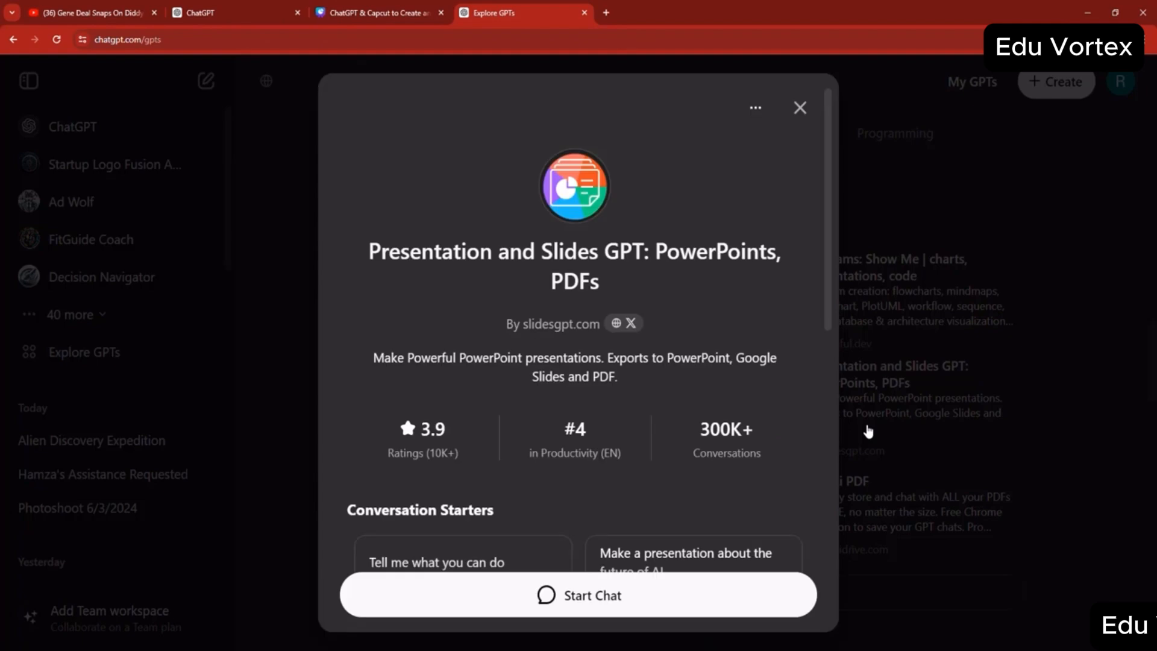
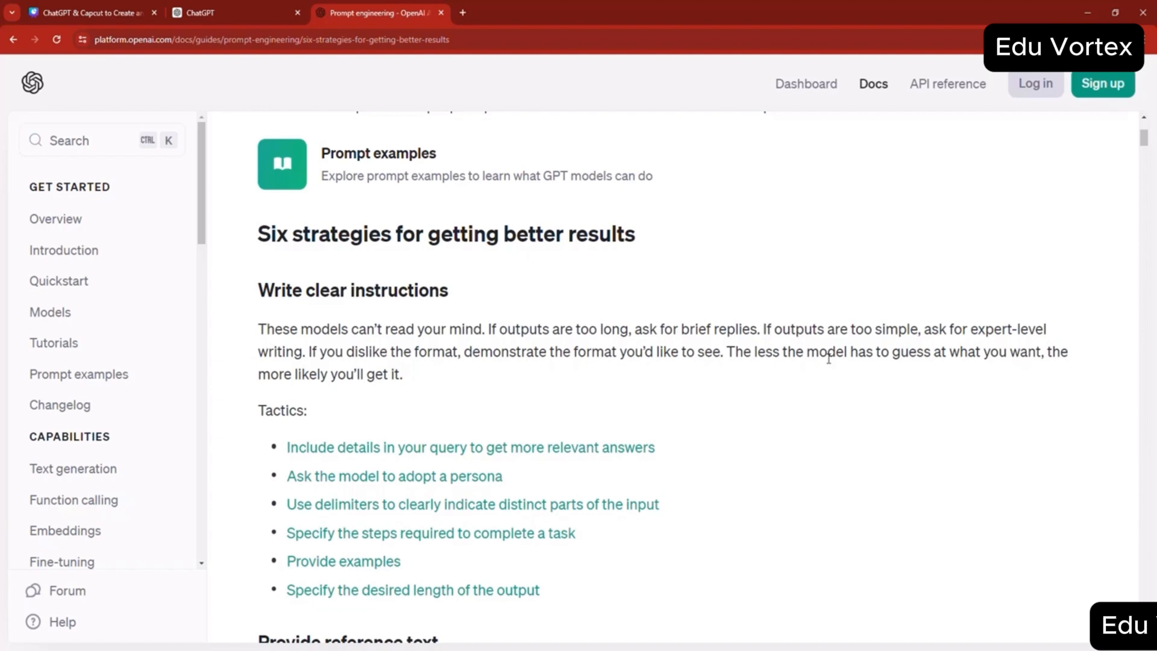
- Read through the six strategies for getting better results in OpenAI's prompt engineering guide, down to the Tactics section
scroll(801, 386, down, 3)
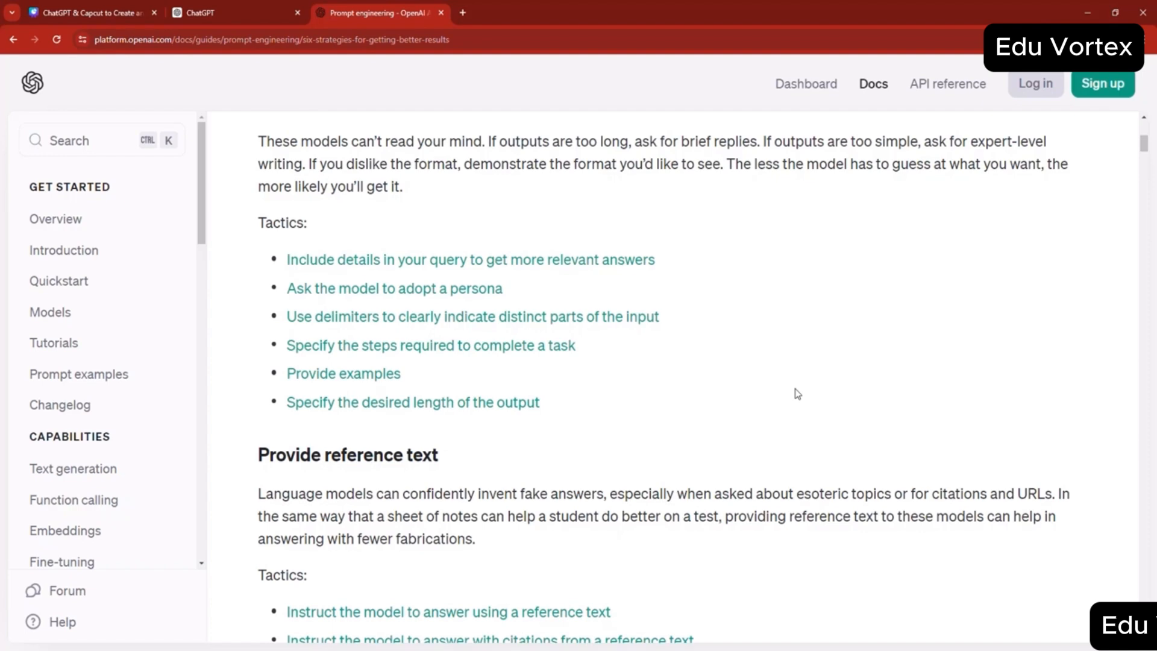
scroll(797, 394, down, 6)
scroll(620, 331, up, 2)
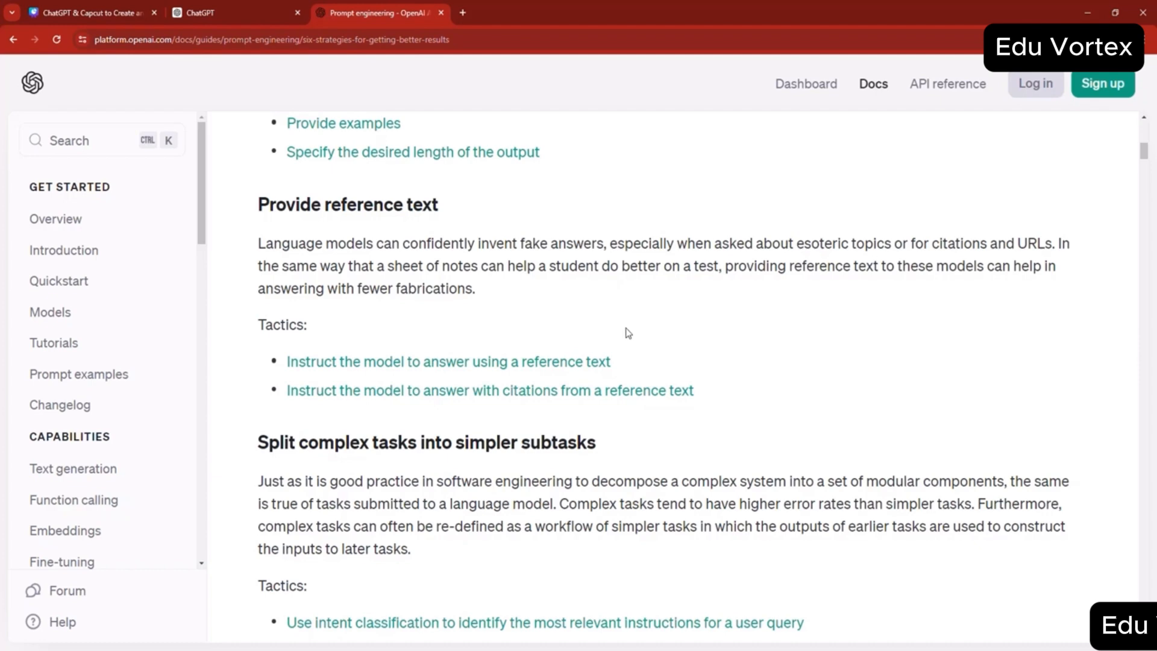
scroll(625, 331, down, 3)
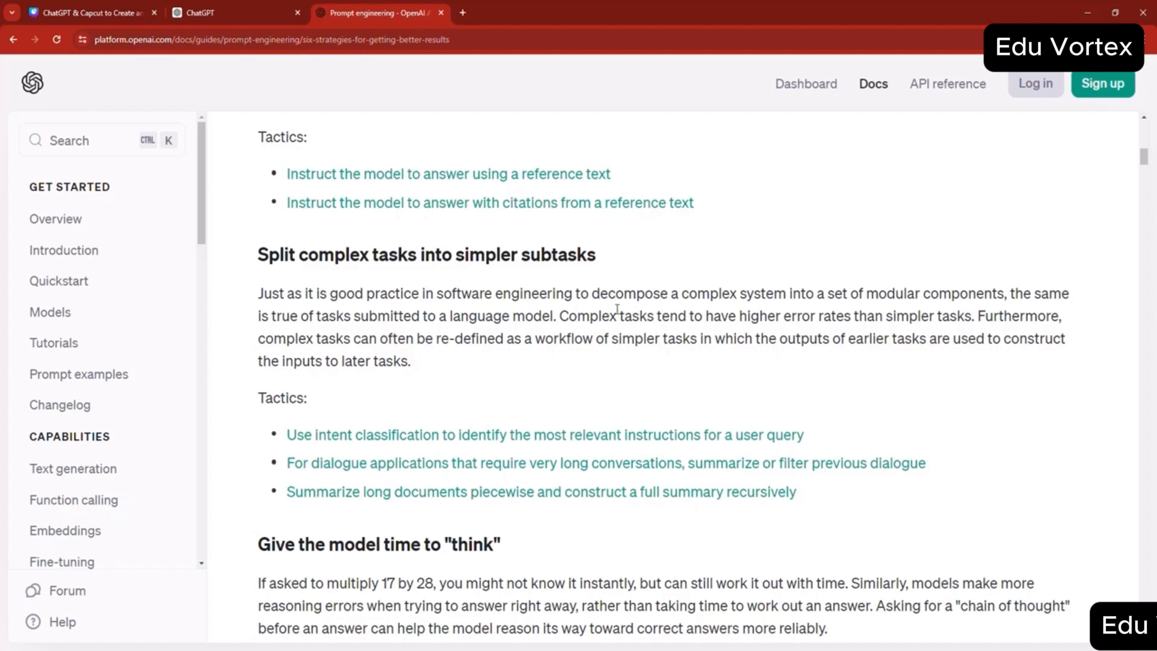
scroll(616, 310, down, 4)
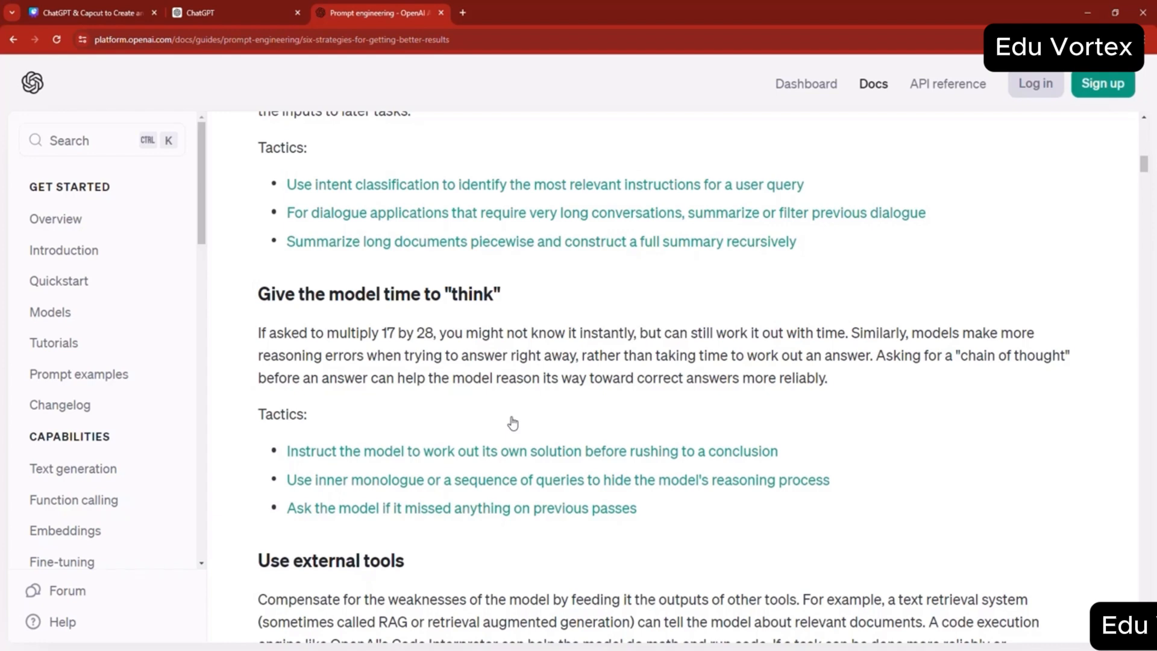
scroll(511, 420, down, 7)
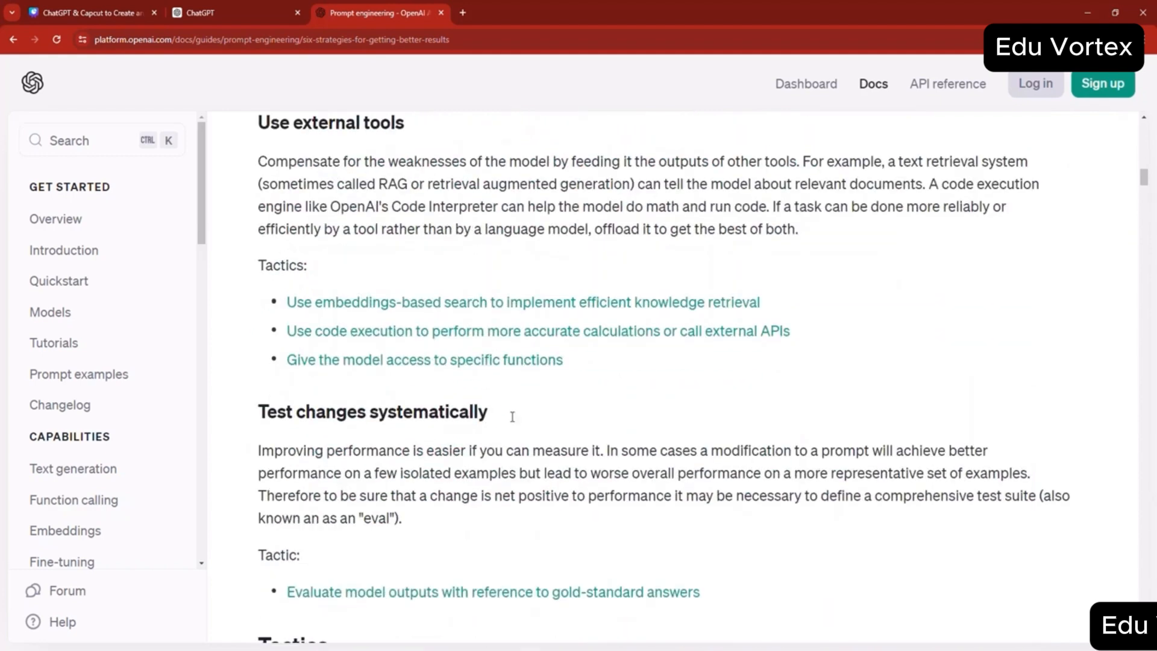
scroll(513, 417, down, 3)
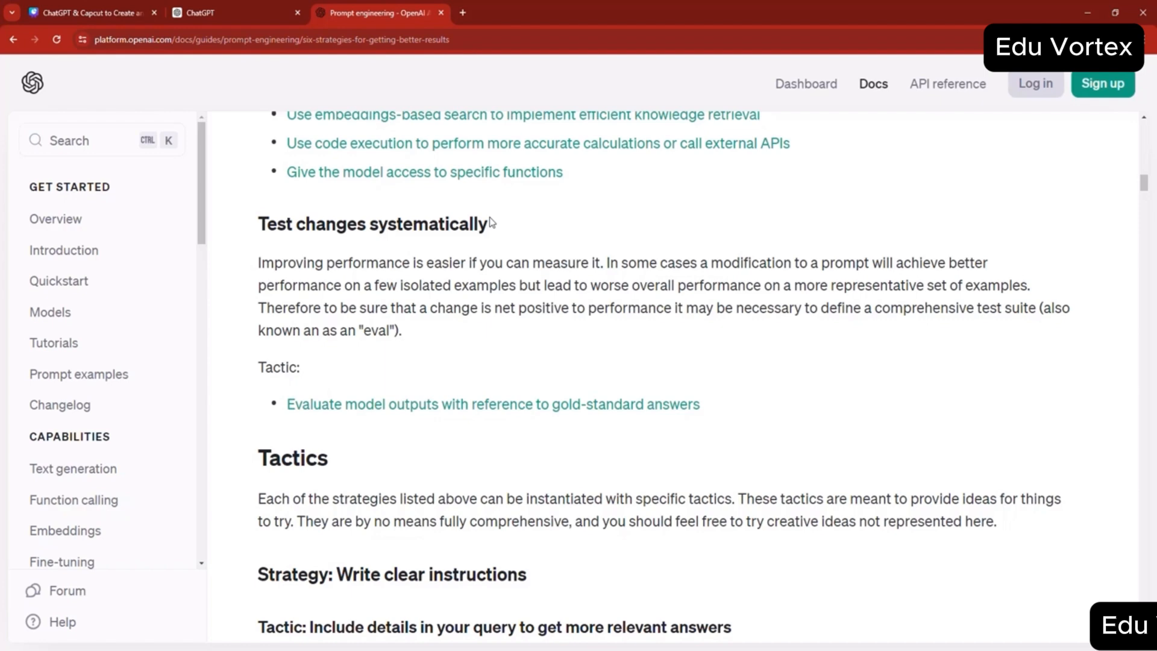
- Open the Google homepage in a new browser tab
click(462, 12)
text(G)
key(Return)
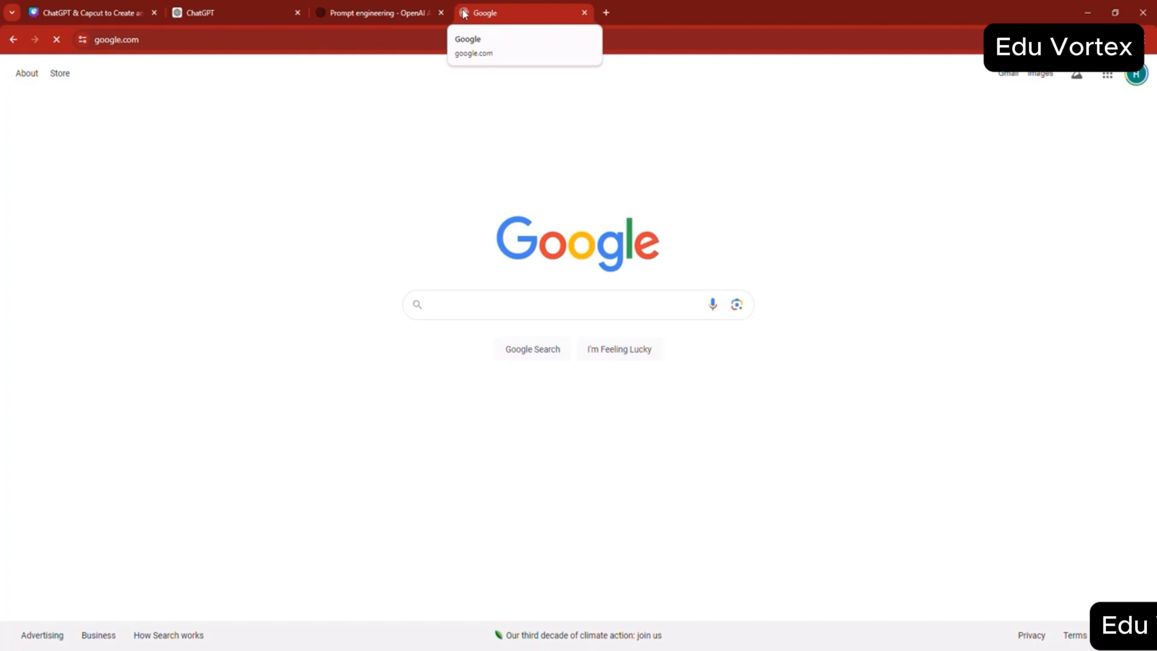
- Search Google for "aiprm extension" and open the AIPRM for ChatGPT page in the Chrome Web Store
click(472, 298)
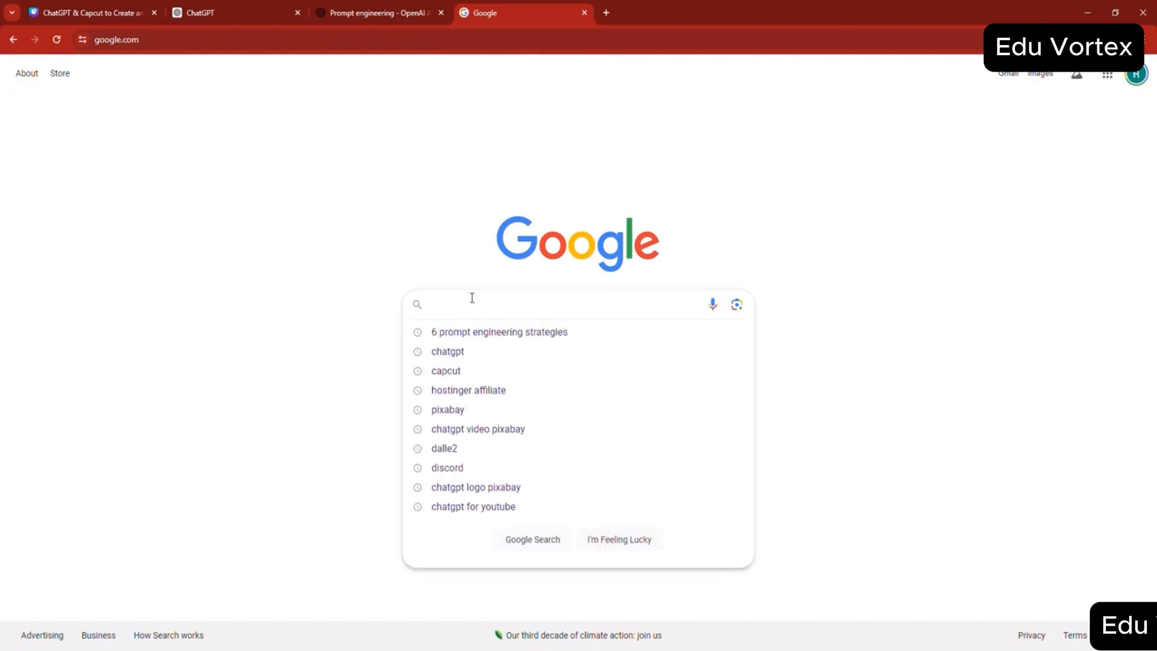
text(ip)
key(BackSpace)
key(BackSpace)
text(i)
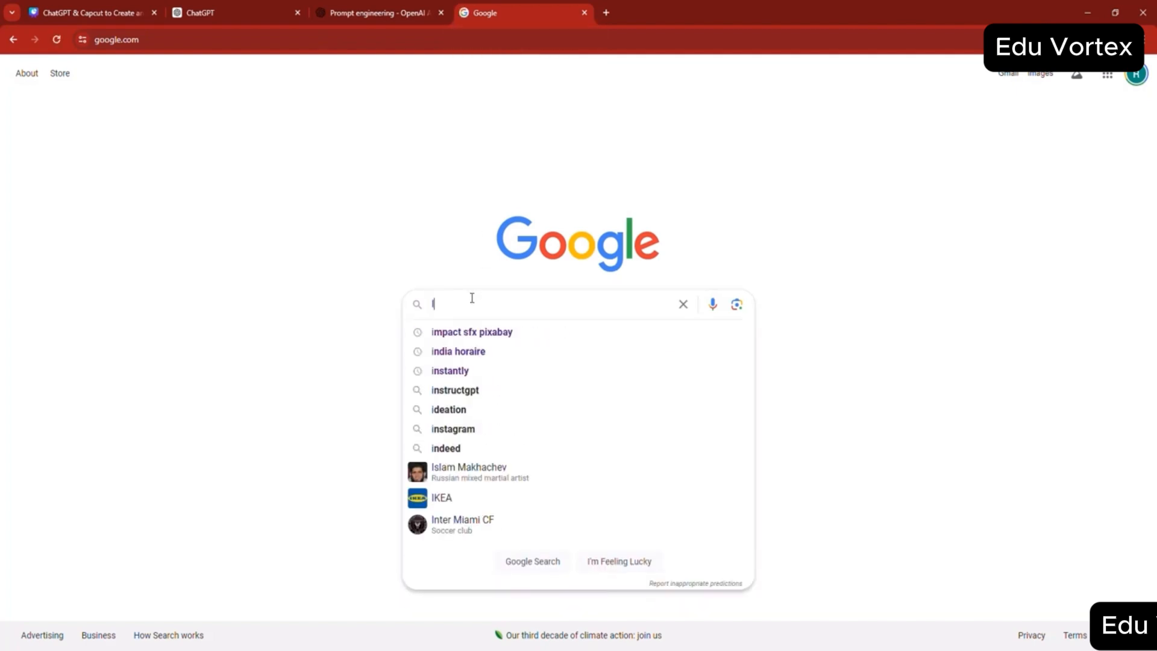
key(BackSpace)
text(AIRPM)
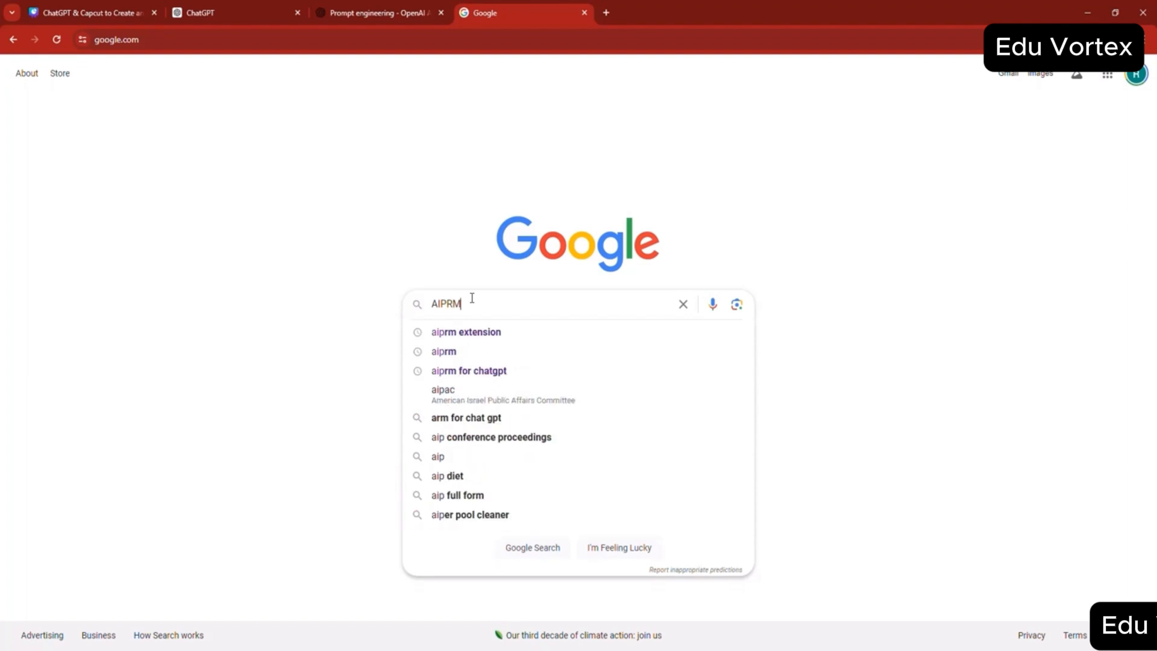
key(Down)
key(Return)
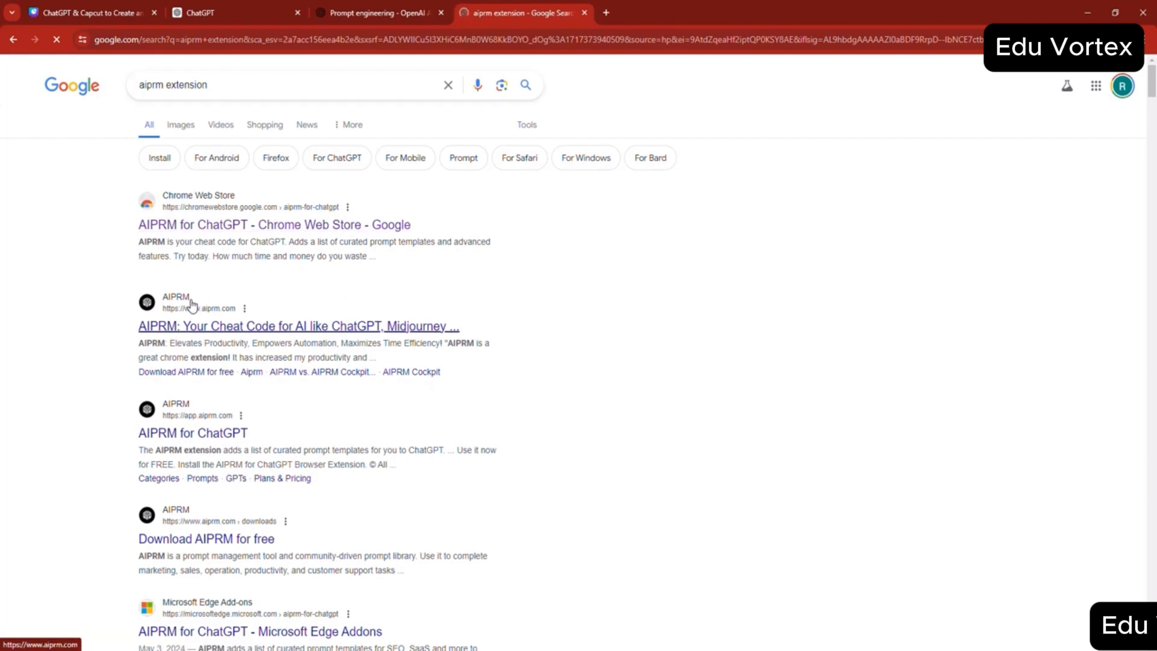
click(315, 228)
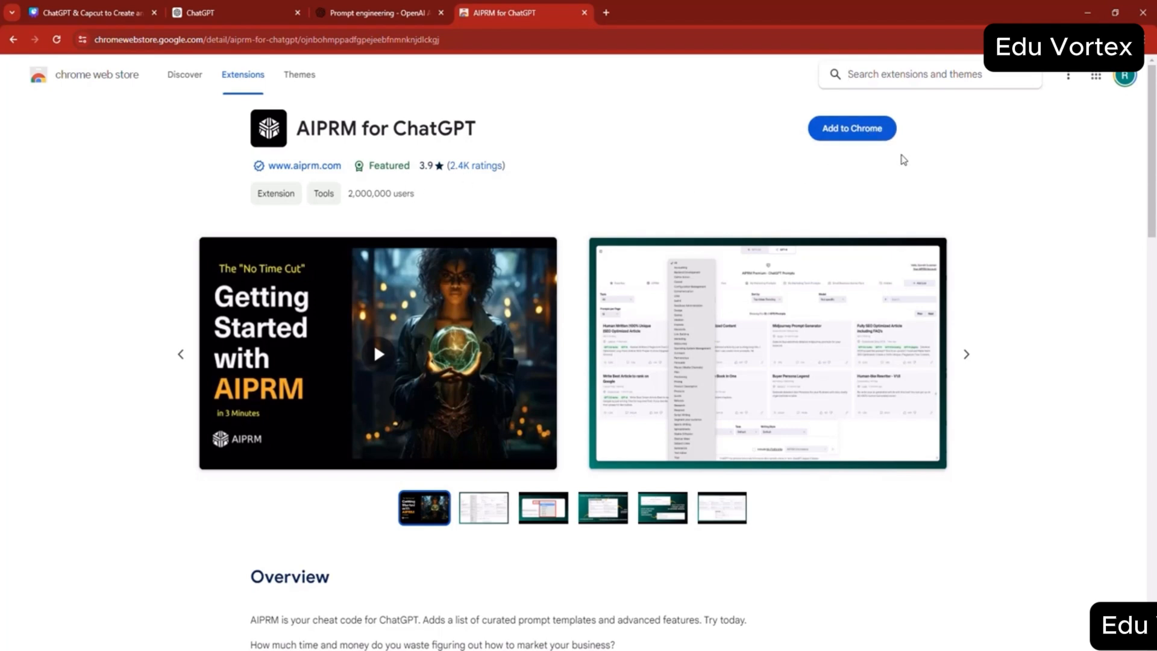
- Add the AIPRM for ChatGPT extension to Chrome and allow it to run on ChatGPT.com
click(846, 134)
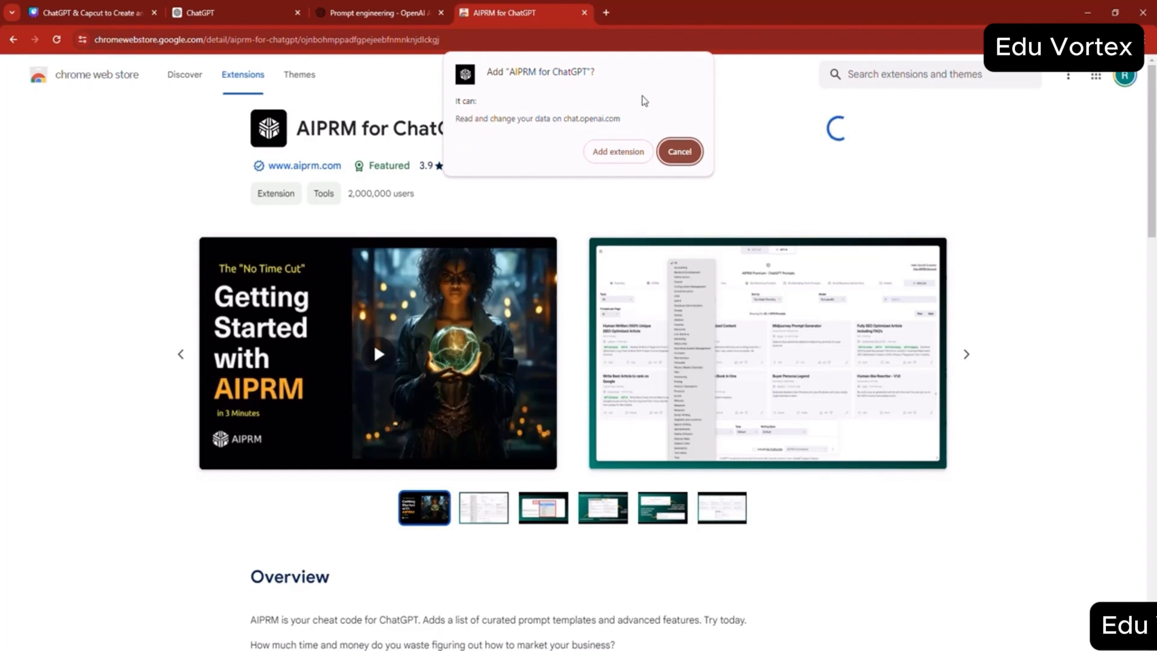
click(618, 153)
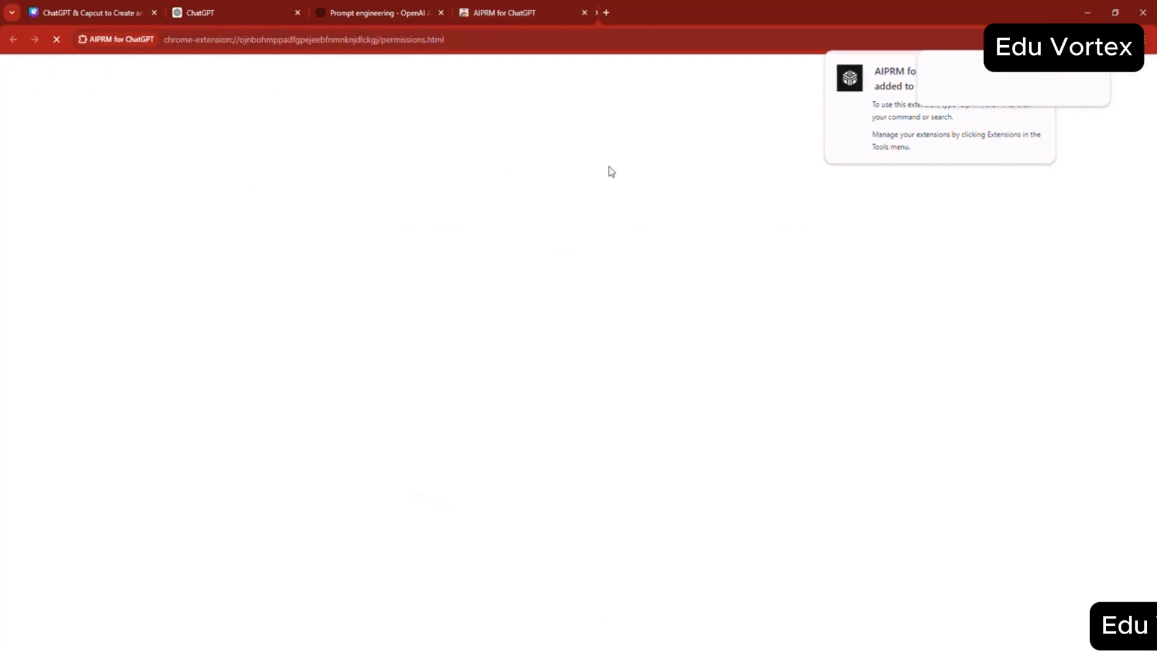
click(455, 403)
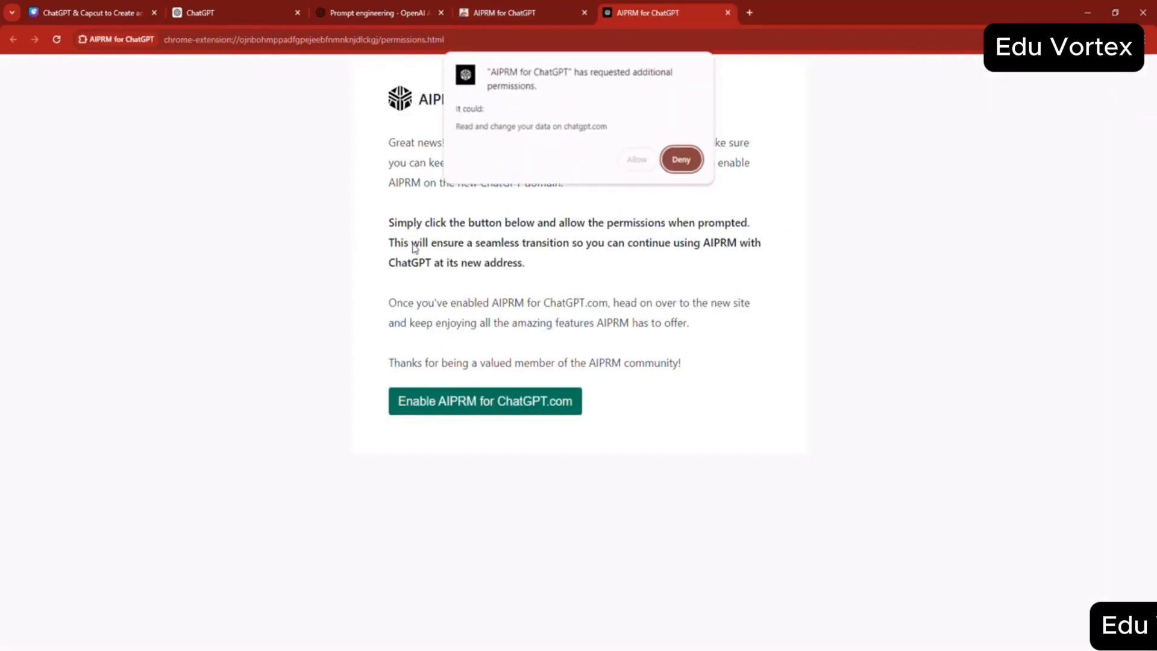
click(636, 159)
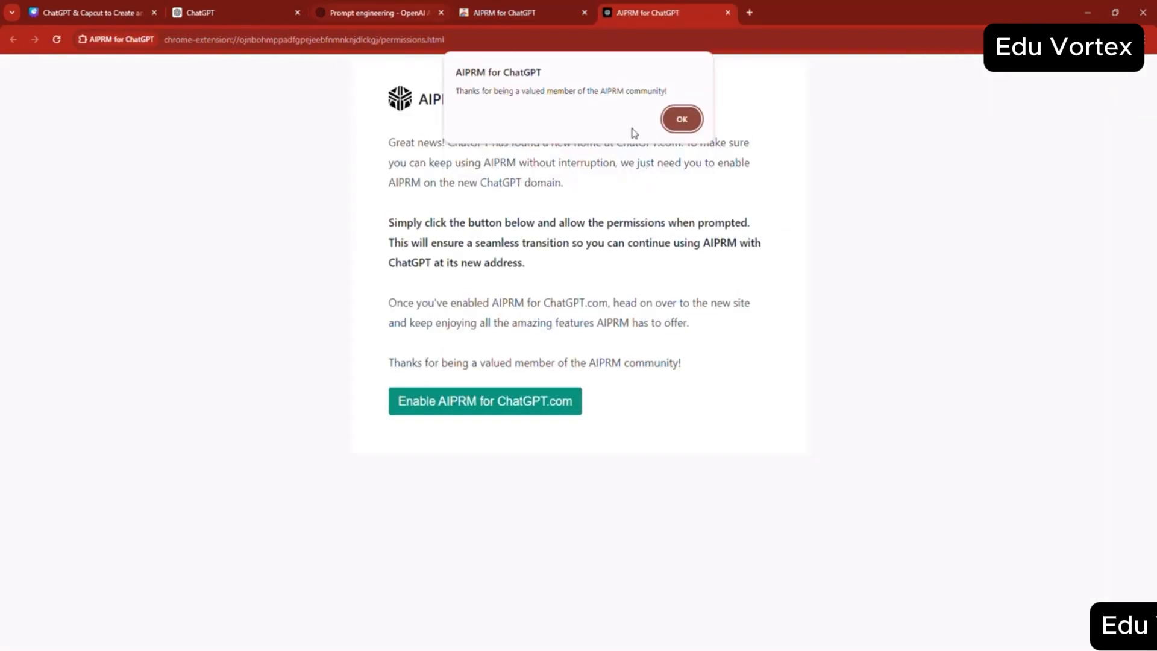
click(681, 121)
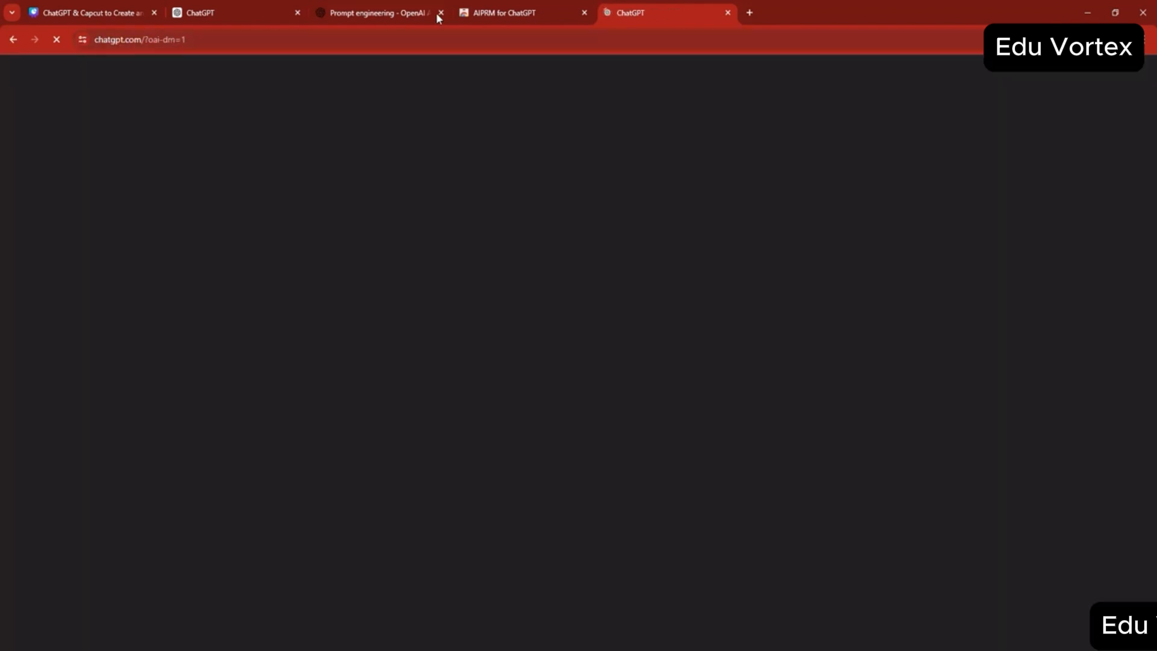
- Close the Prompt engineering tab and the AIPRM Chrome Web Store tab
click(440, 13)
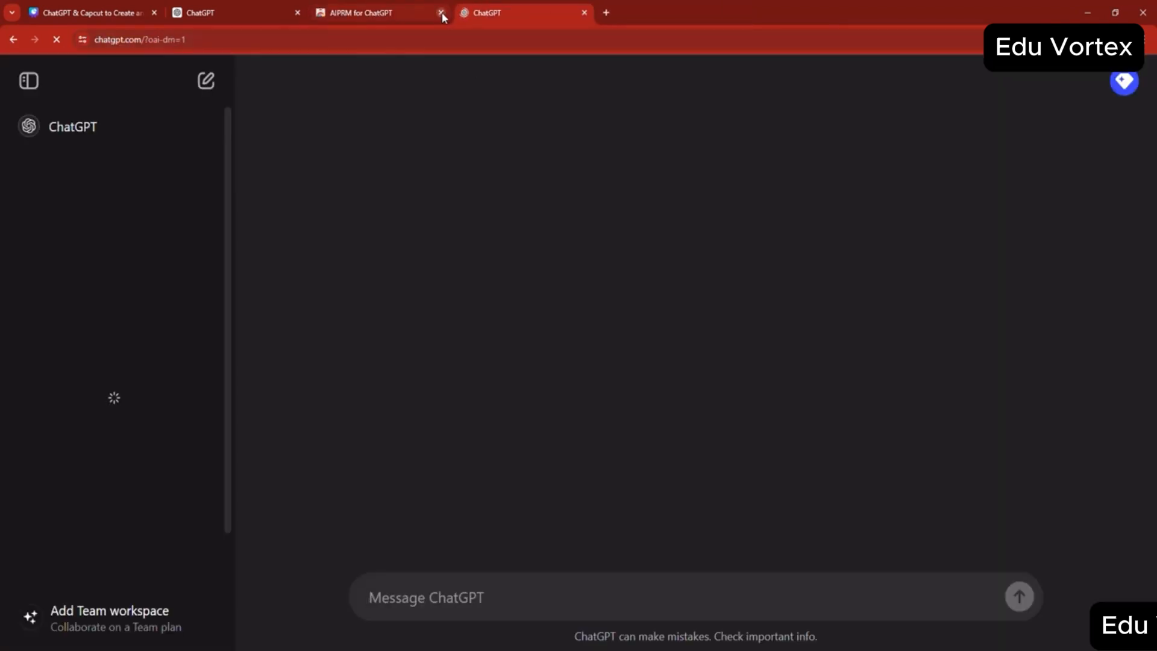
click(441, 13)
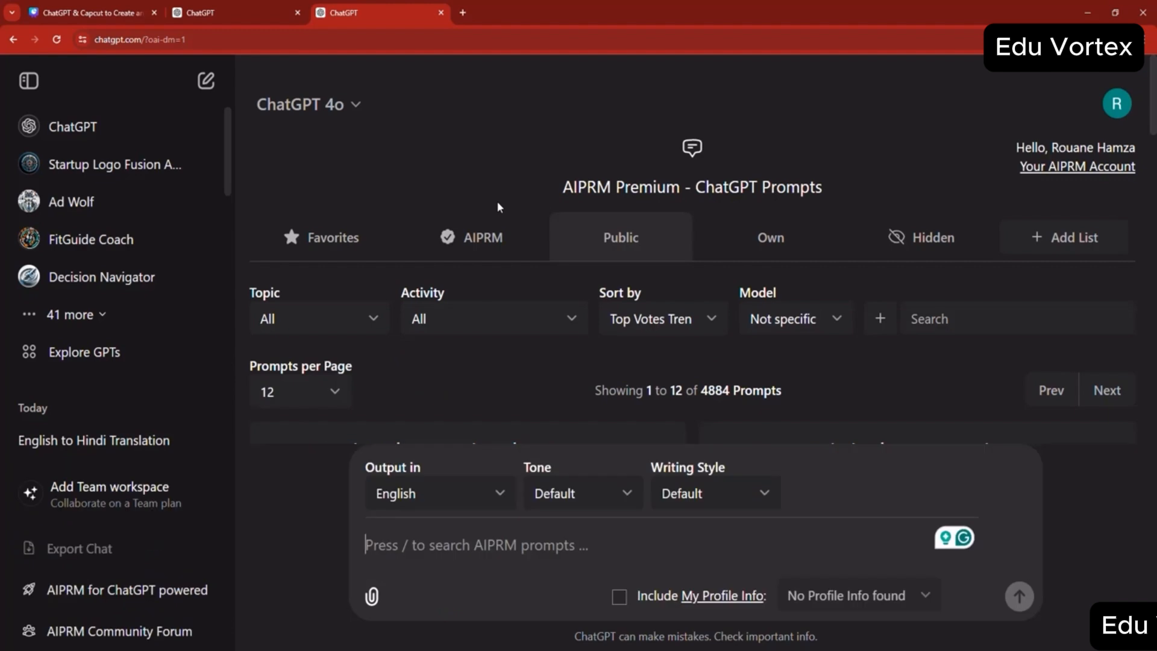
- Generate an article on "kong vs godzilla" with the public AIPRM prompt Human Written |100% Unique |SEO Optimised Article
scroll(497, 206, down, 3)
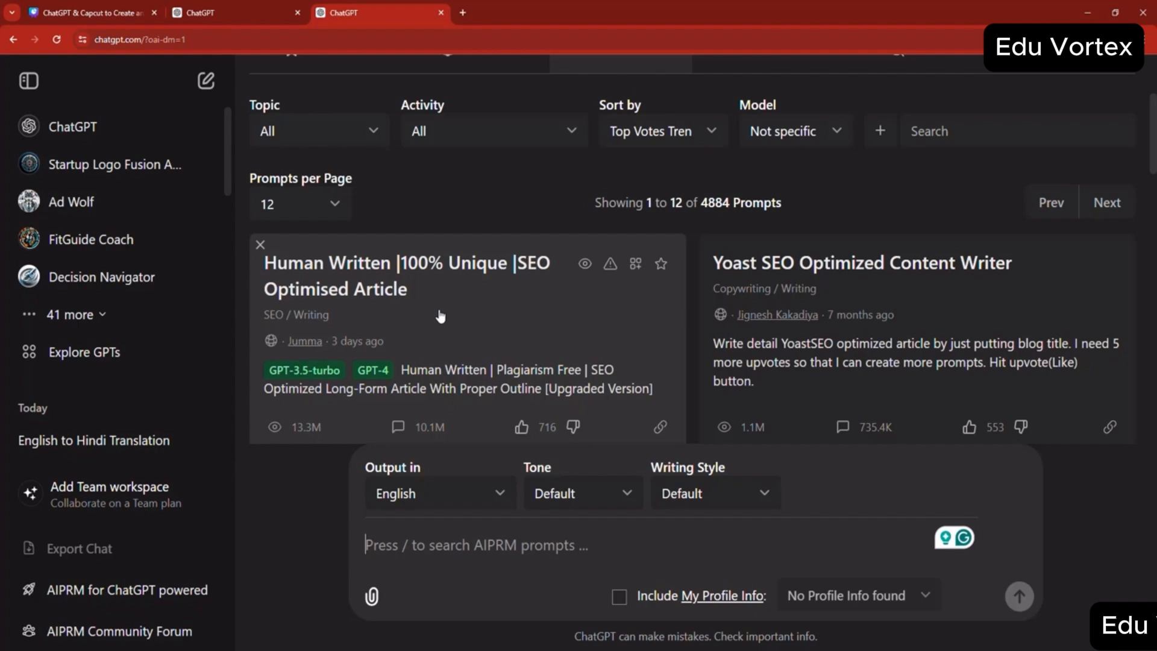
scroll(439, 315, down, 1)
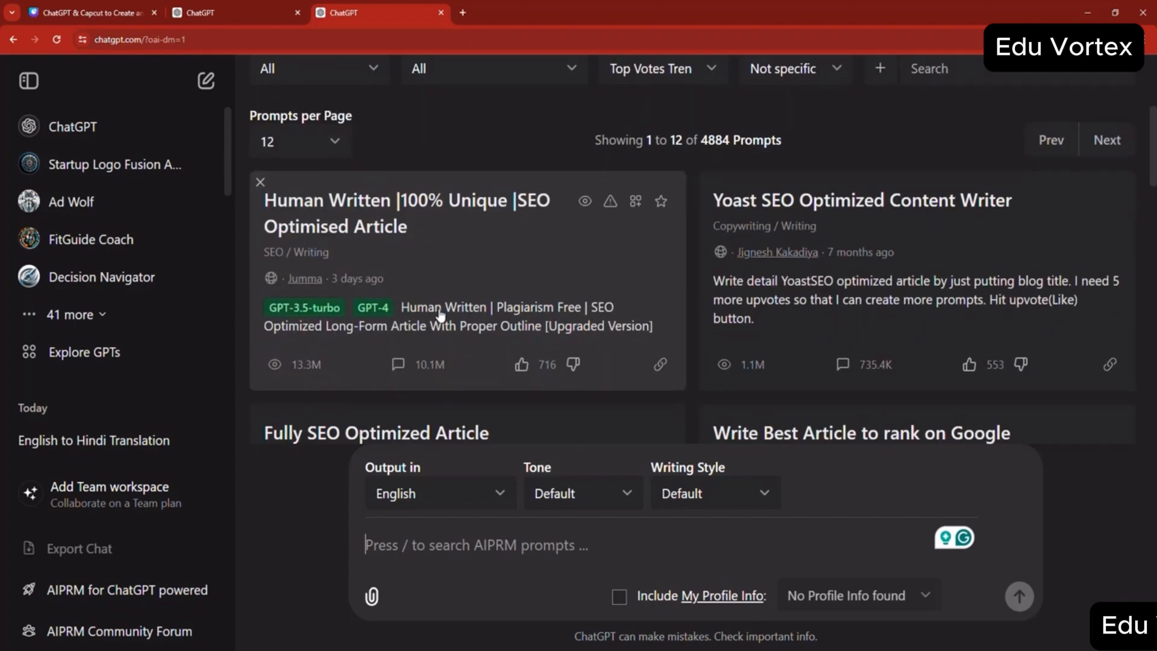
click(398, 289)
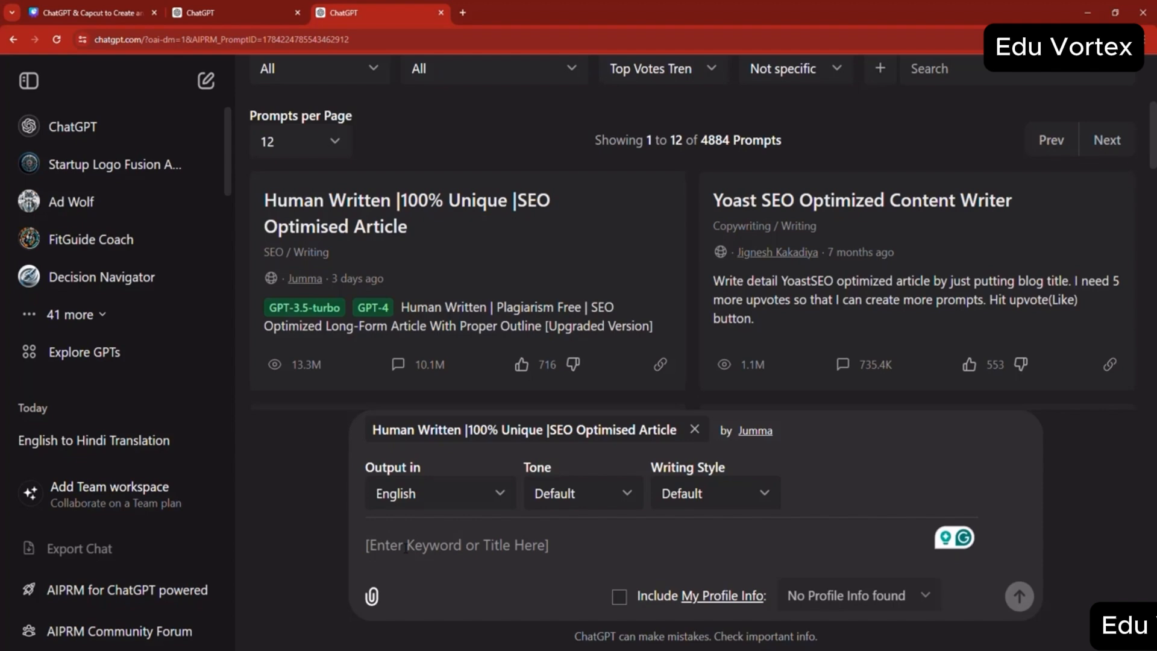
text(kong vs)
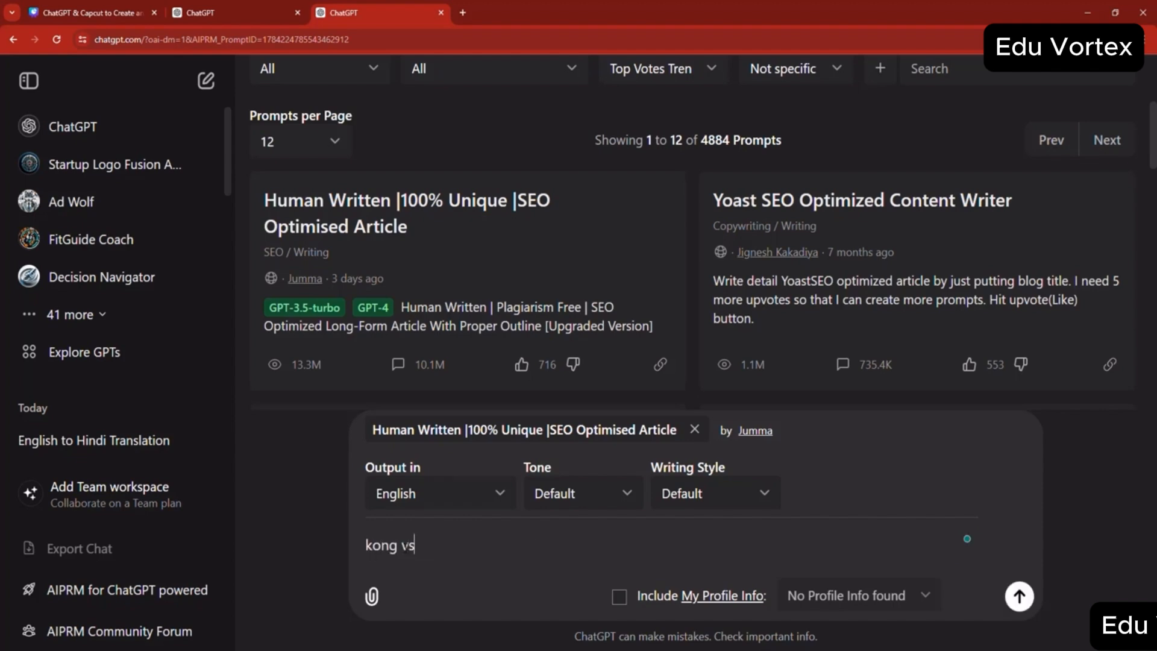
text( godzilla)
key(Return)
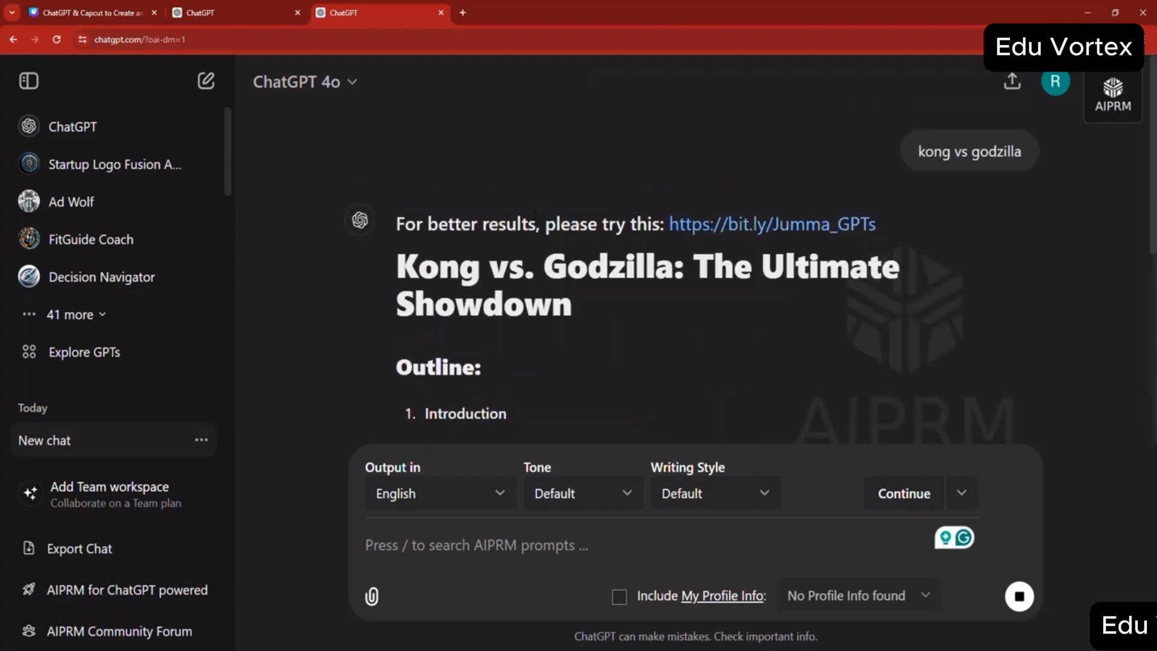
- Review the generated Kong vs. Godzilla response, from its outline through the article sections
scroll(509, 252, up, 10)
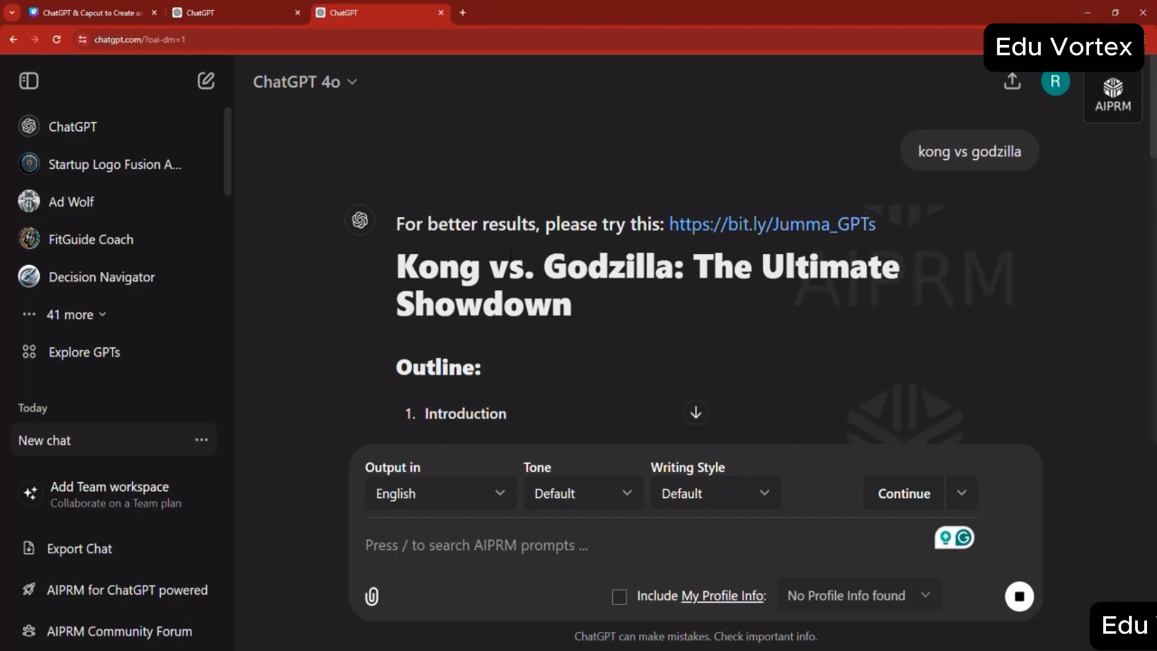
scroll(509, 260, down, 9)
scroll(509, 261, down, 10)
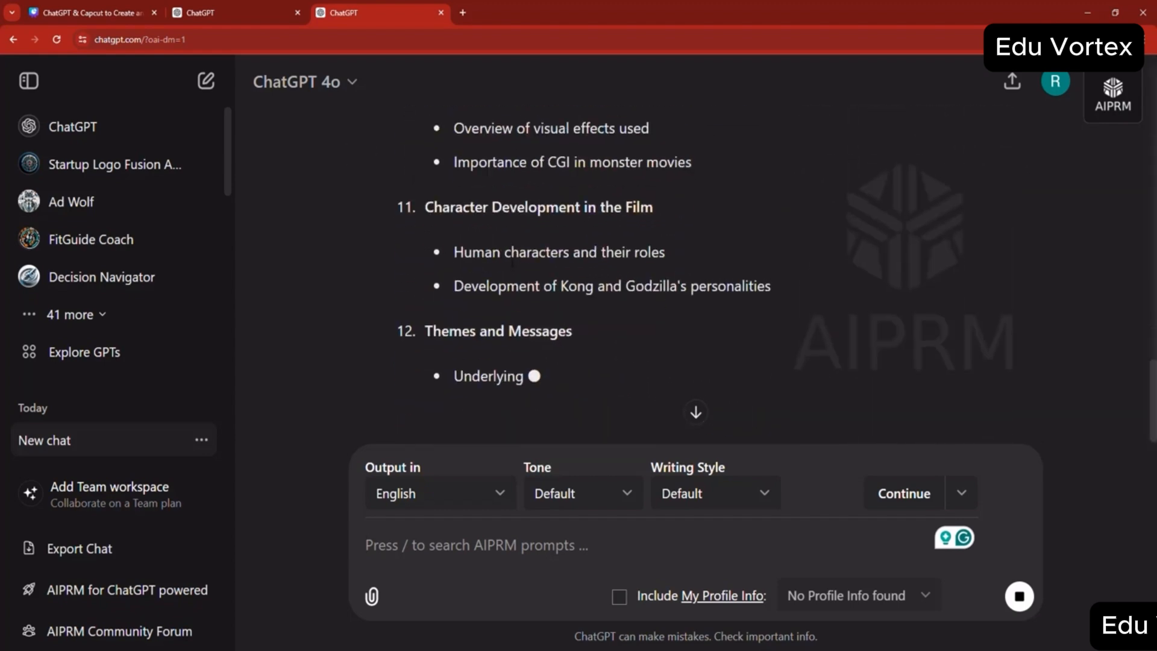
scroll(511, 262, down, 3)
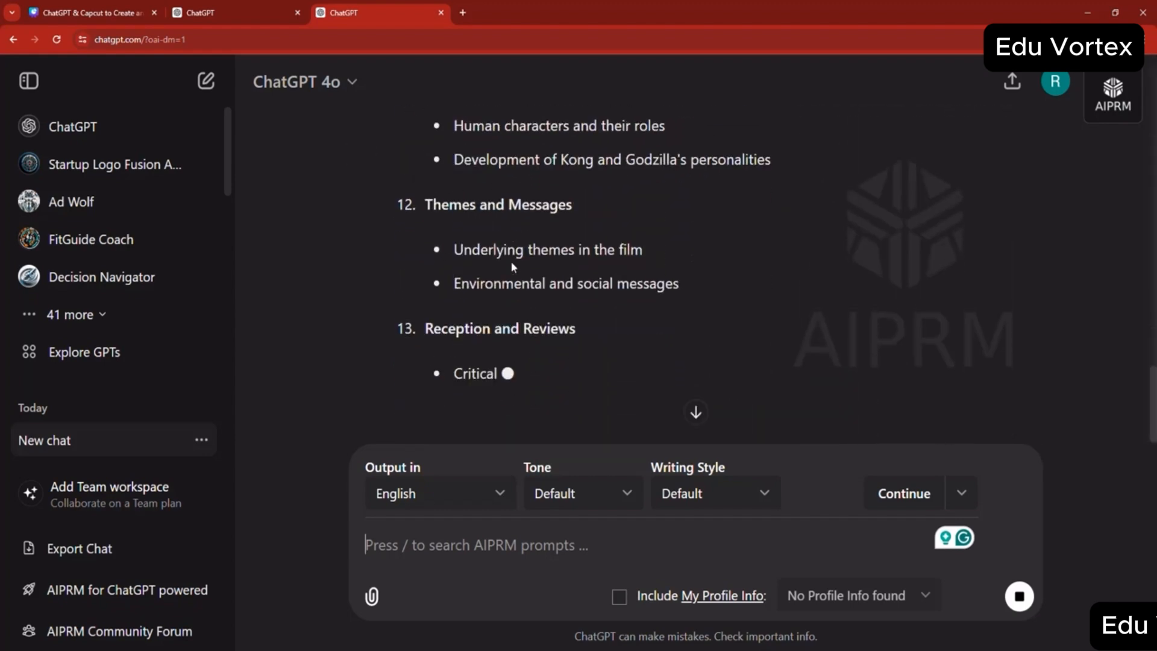
scroll(508, 221, down, 3)
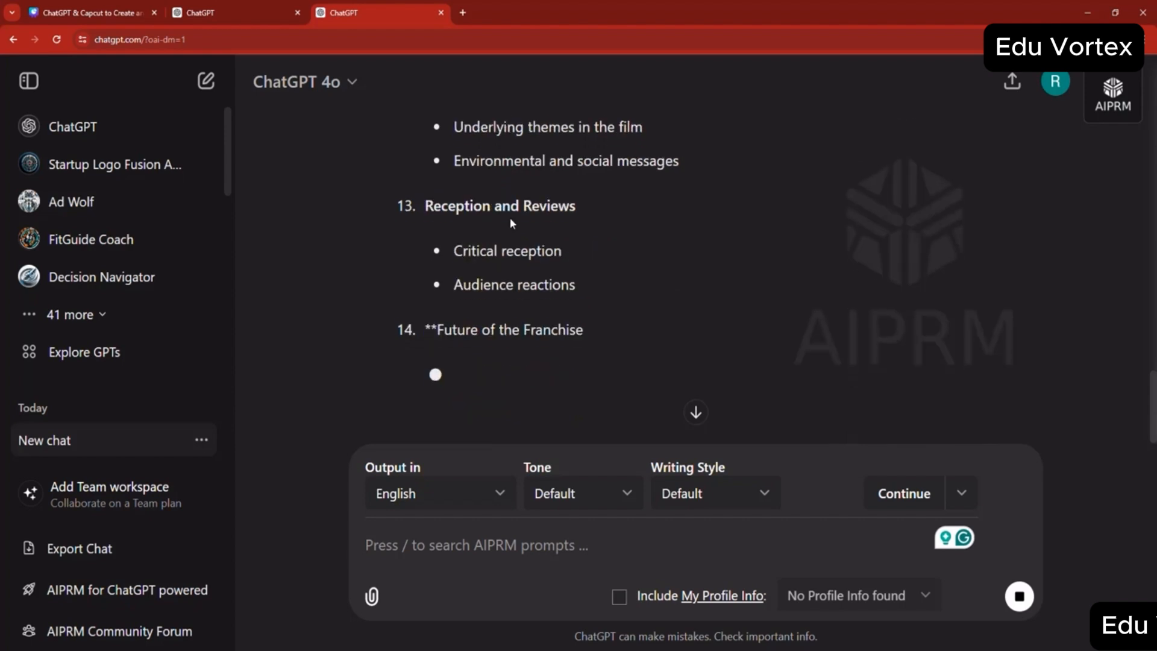
scroll(510, 222, down, 1)
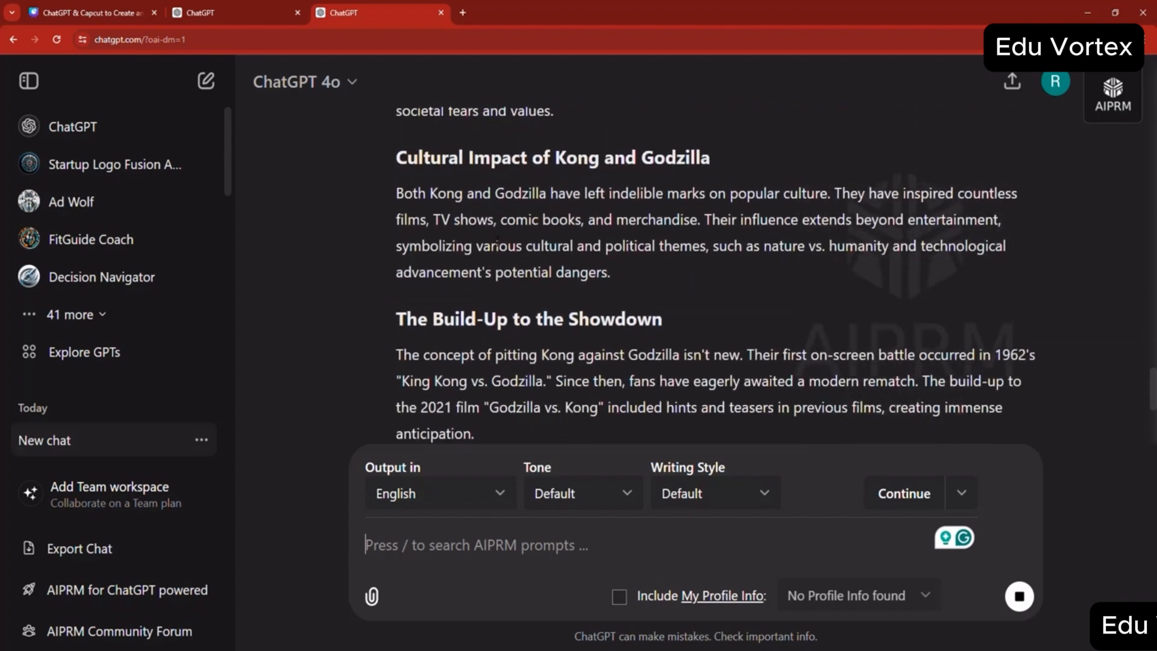
scroll(494, 240, up, 20)
scroll(494, 240, down, 8)
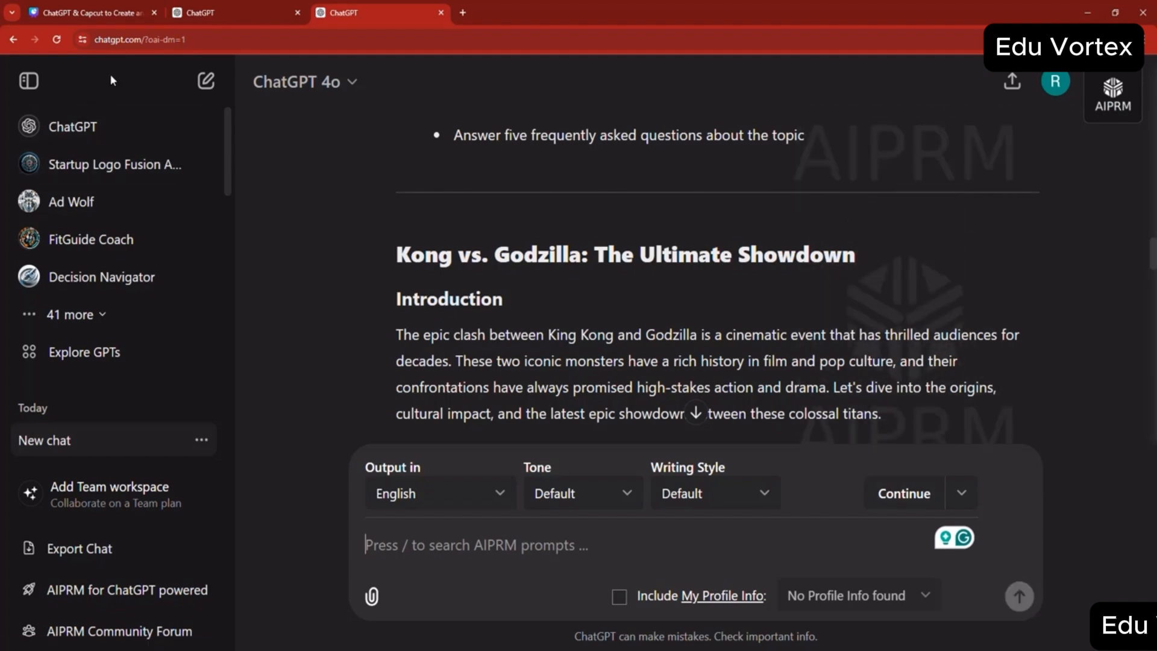
- Start a new chat and browse the public AIPRM prompts down to the Add Public Prompt option
click(205, 80)
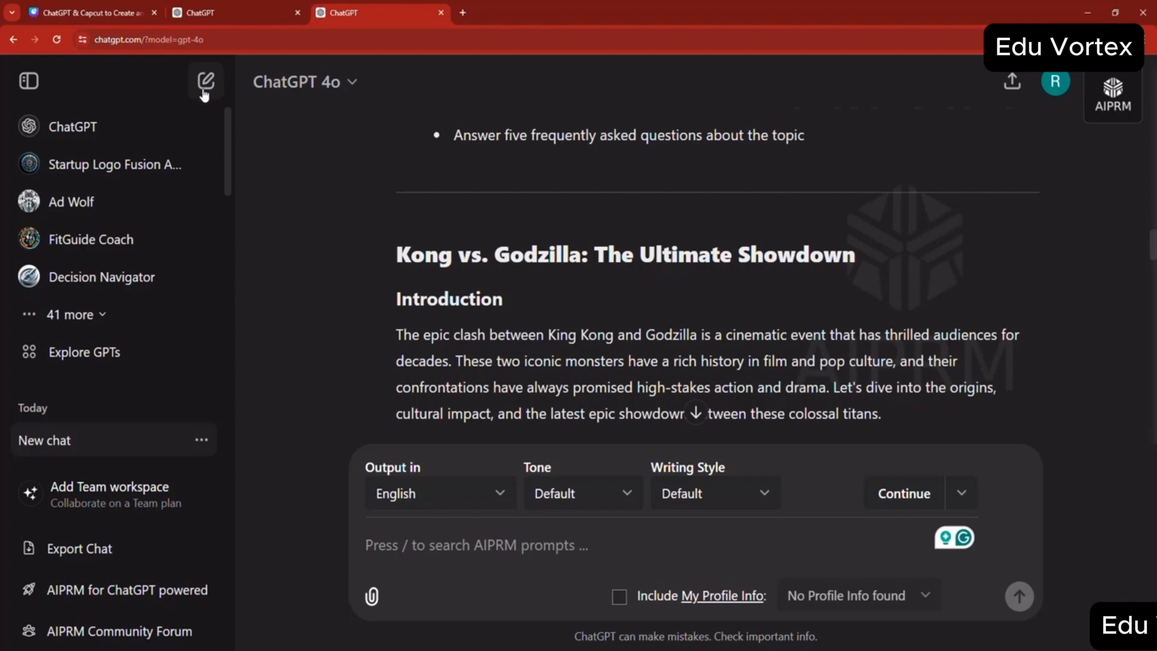
scroll(709, 336, down, 5)
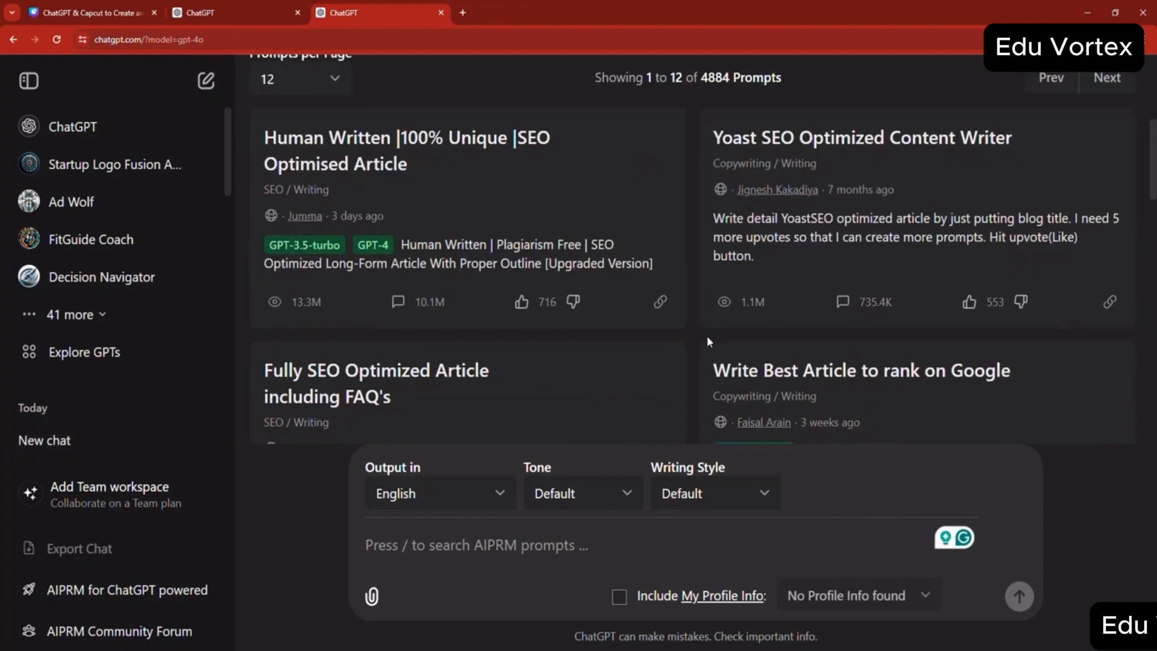
scroll(699, 335, down, 8)
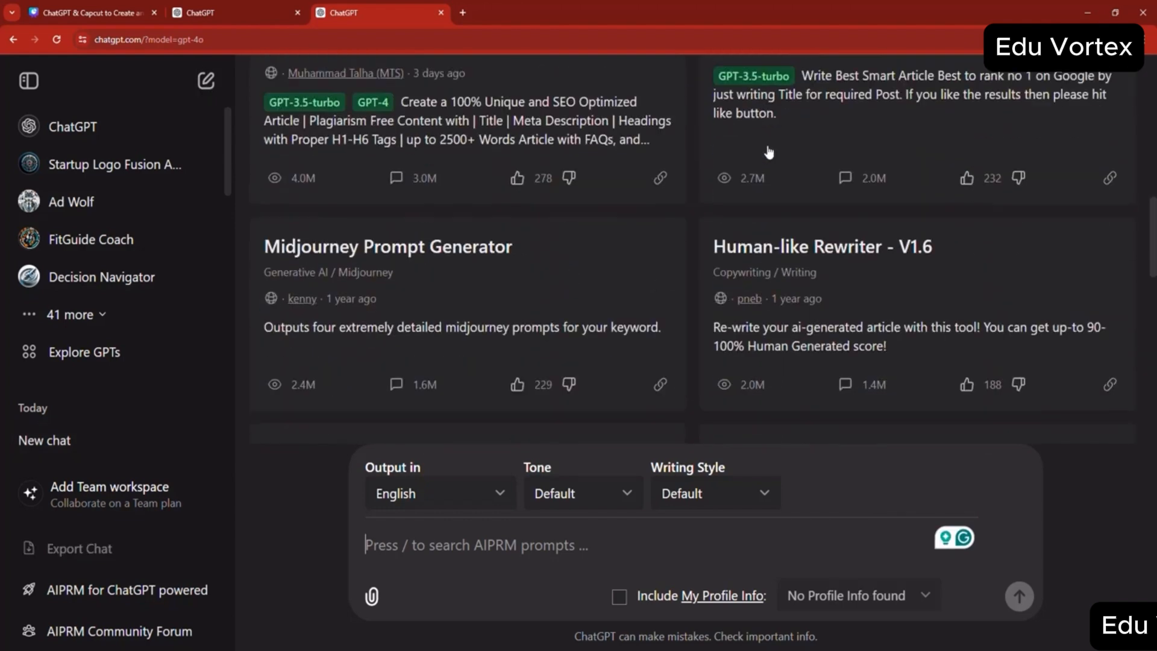
scroll(767, 170, down, 3)
scroll(762, 174, down, 3)
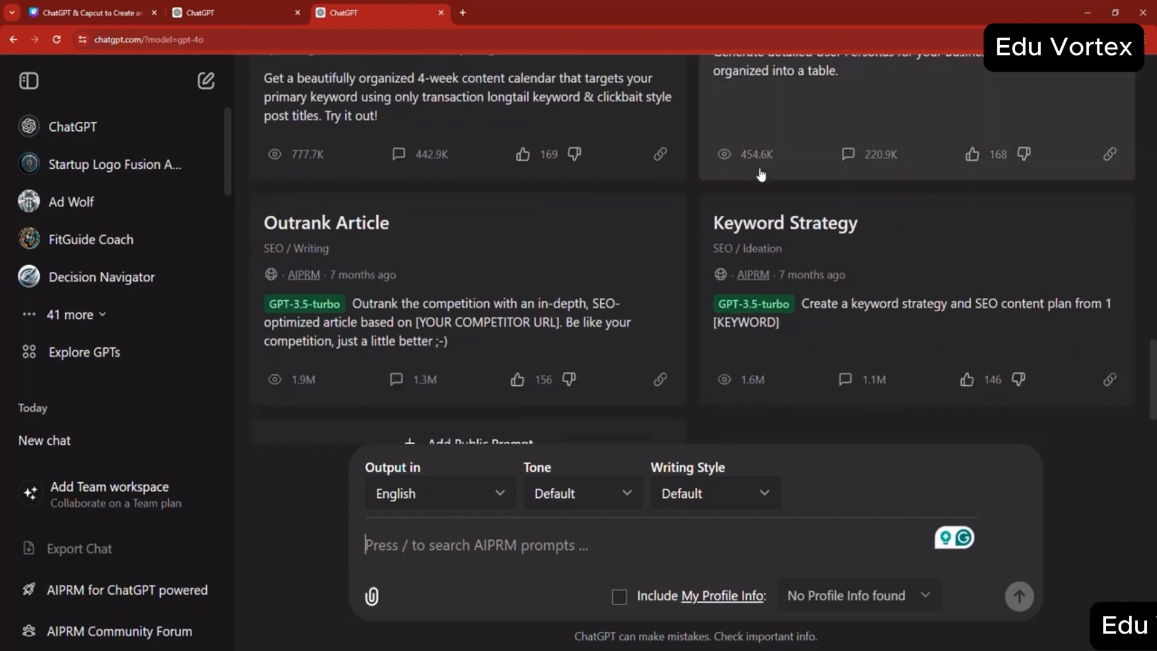
scroll(695, 216, down, 2)
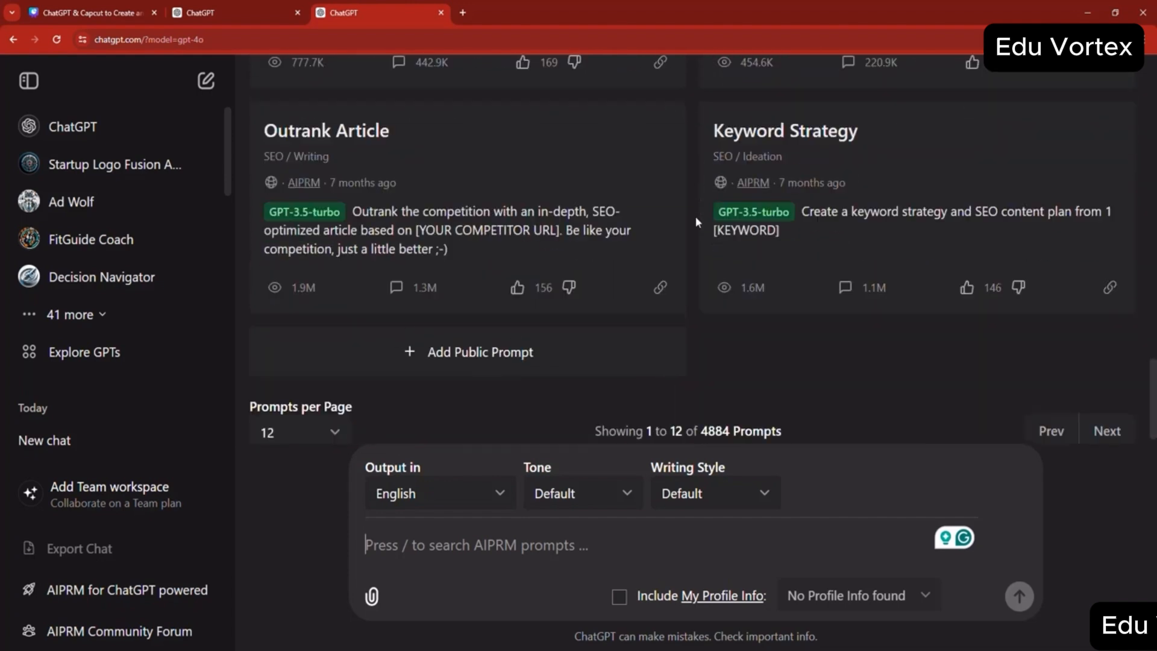
scroll(688, 215, up, 10)
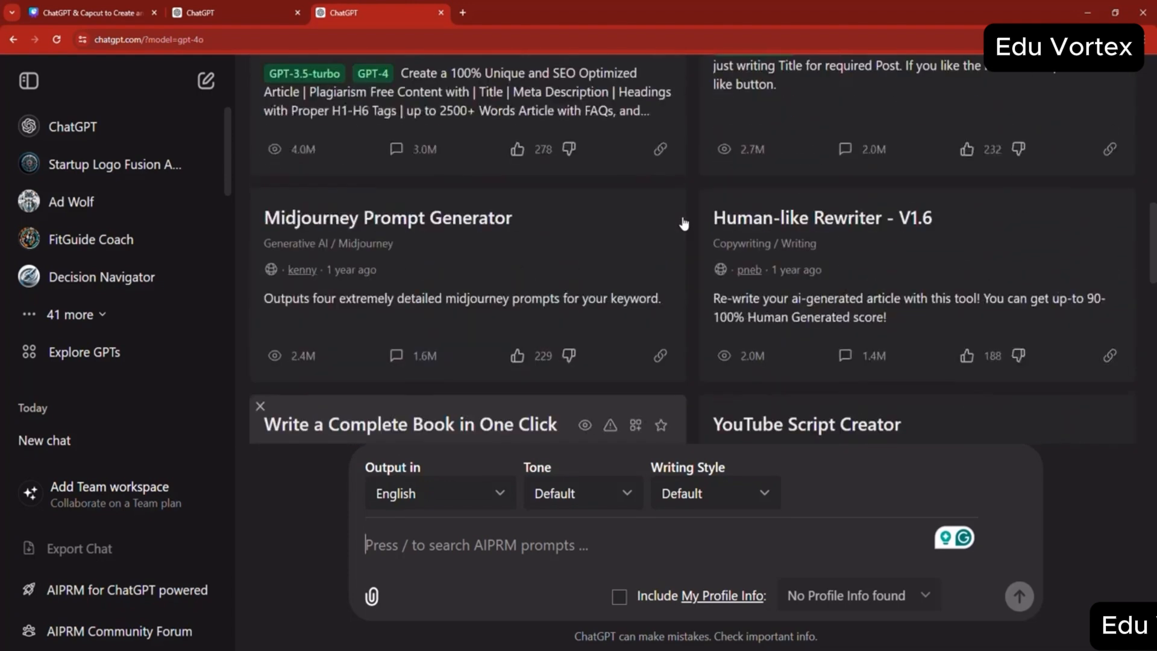
scroll(681, 224, up, 5)
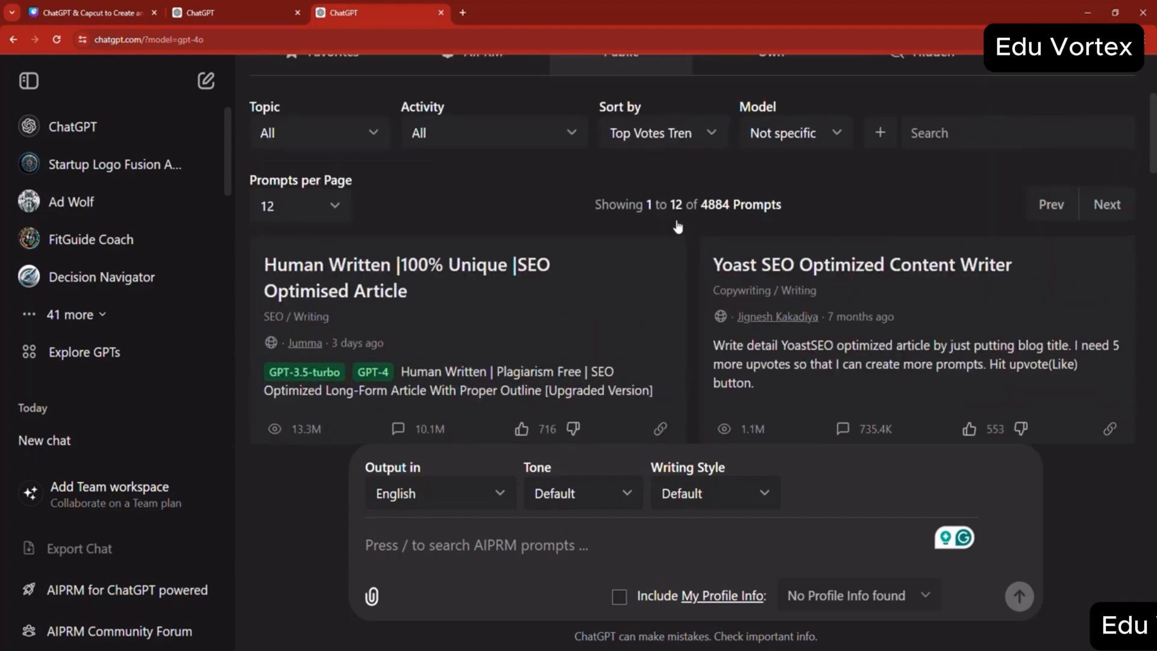
scroll(677, 226, up, 2)
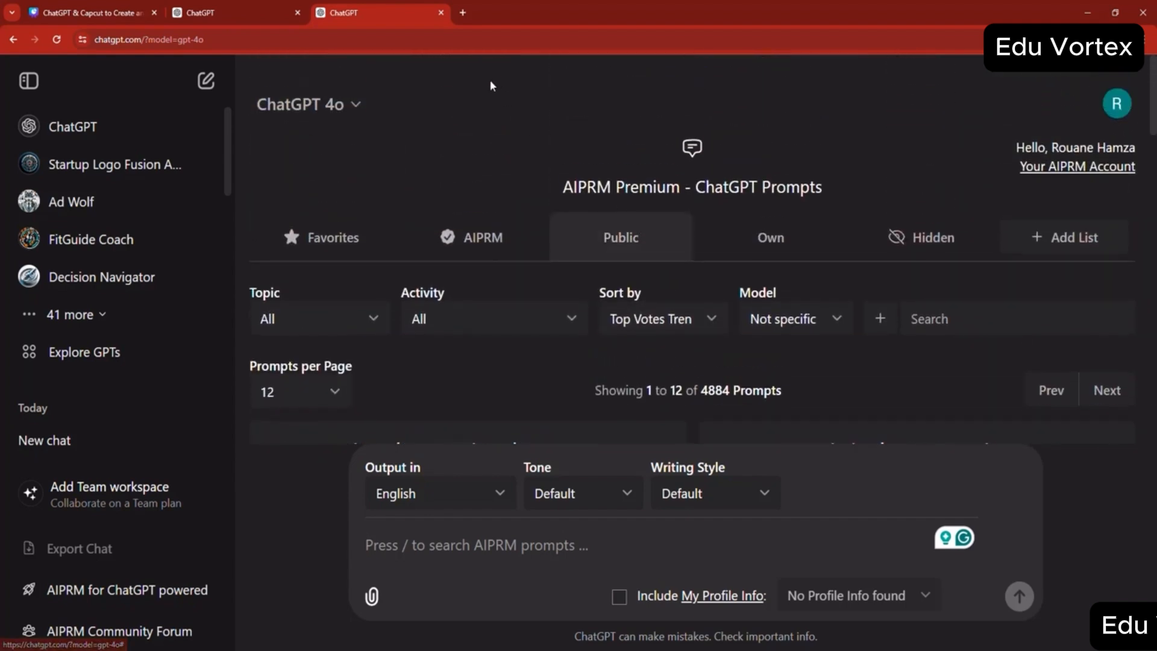
- Open Google in a new browser tab and search for "chatgpt for youtube"
click(460, 13)
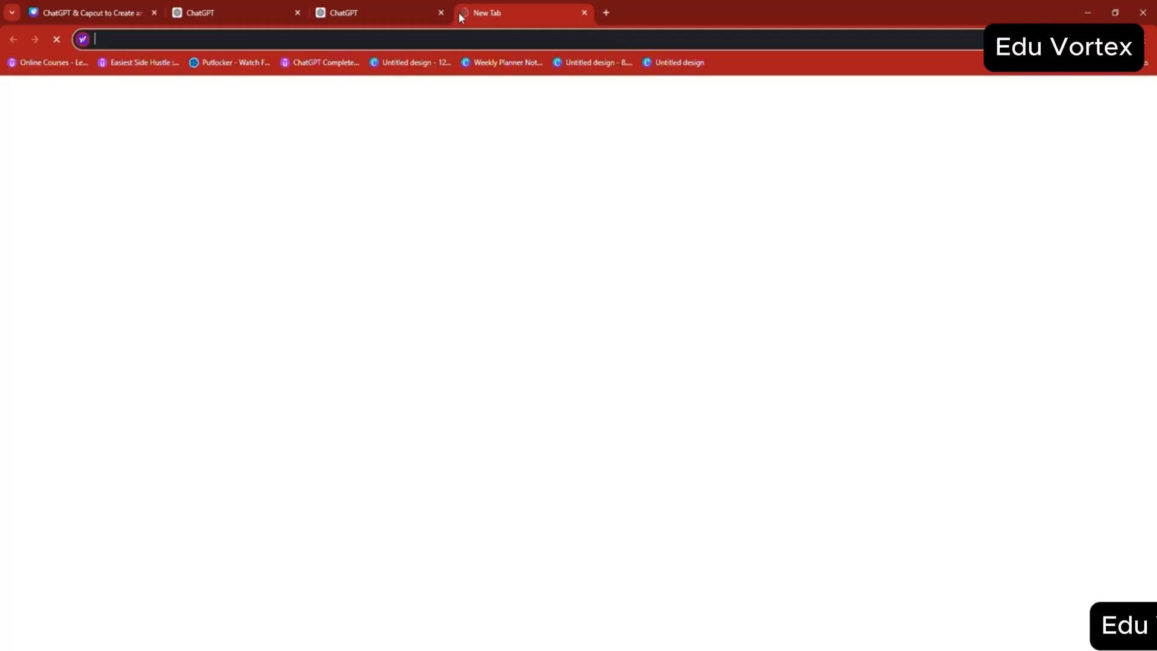
text(google.com)
key(Return)
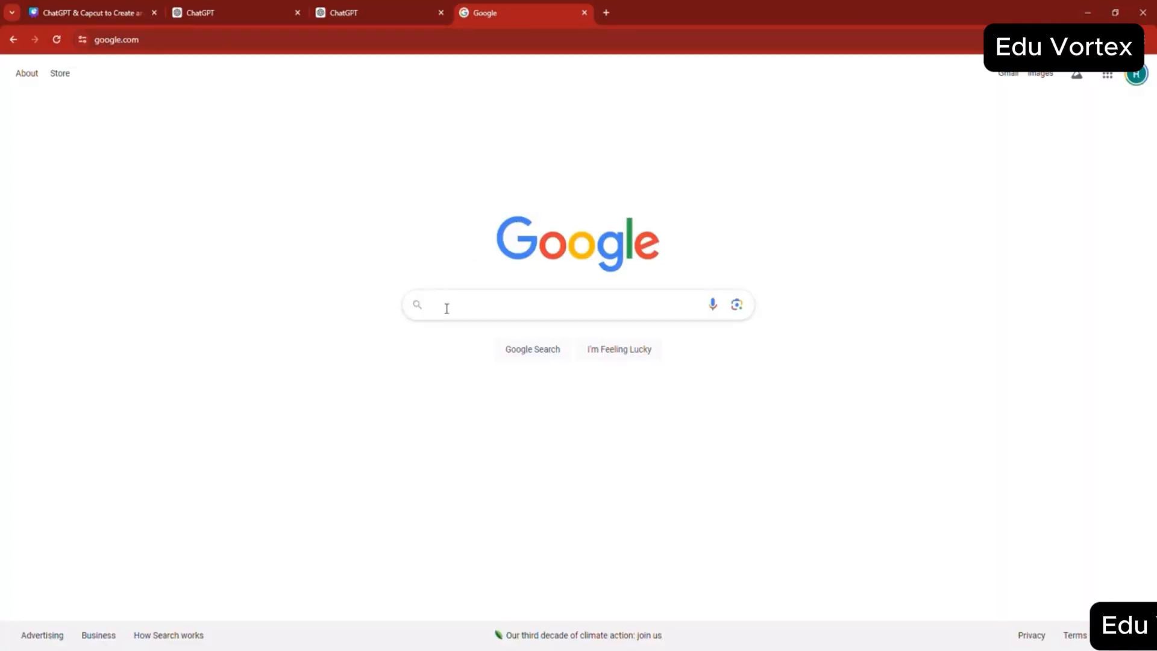
click(446, 307)
text(chatgpt)
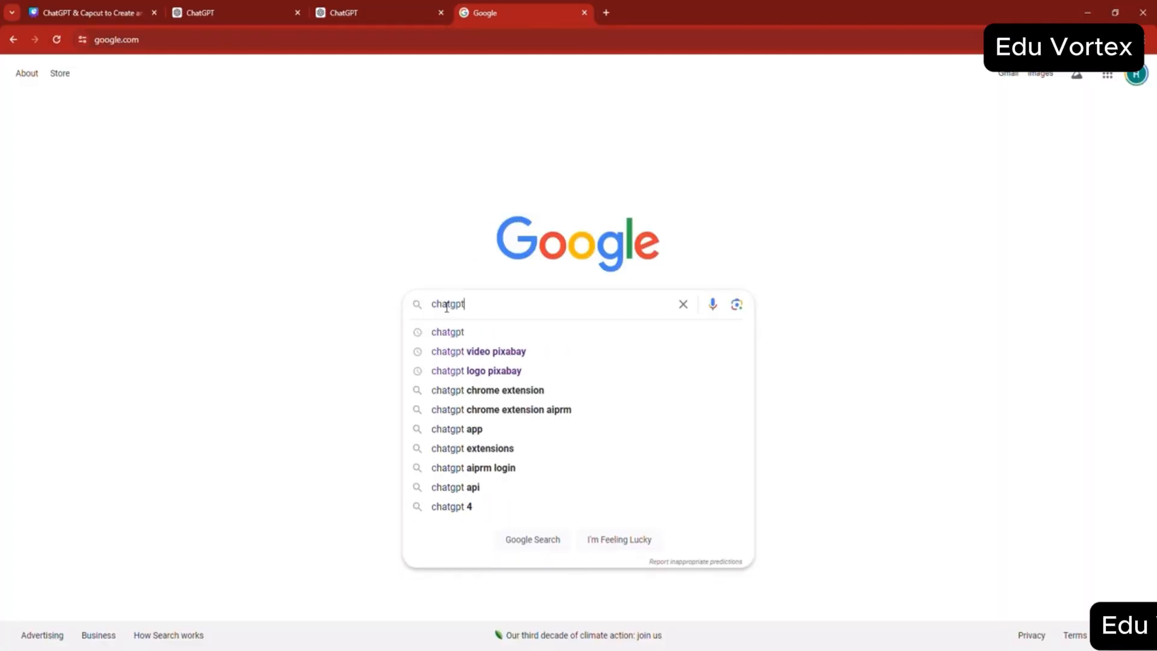
text( for youtube)
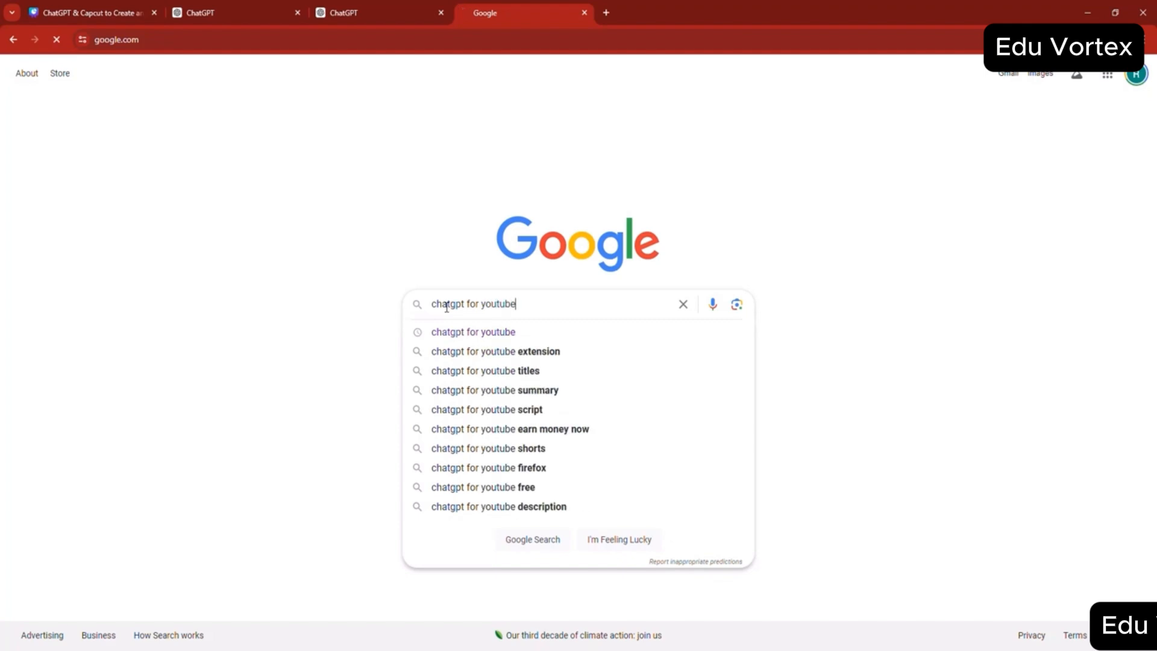
key(Return)
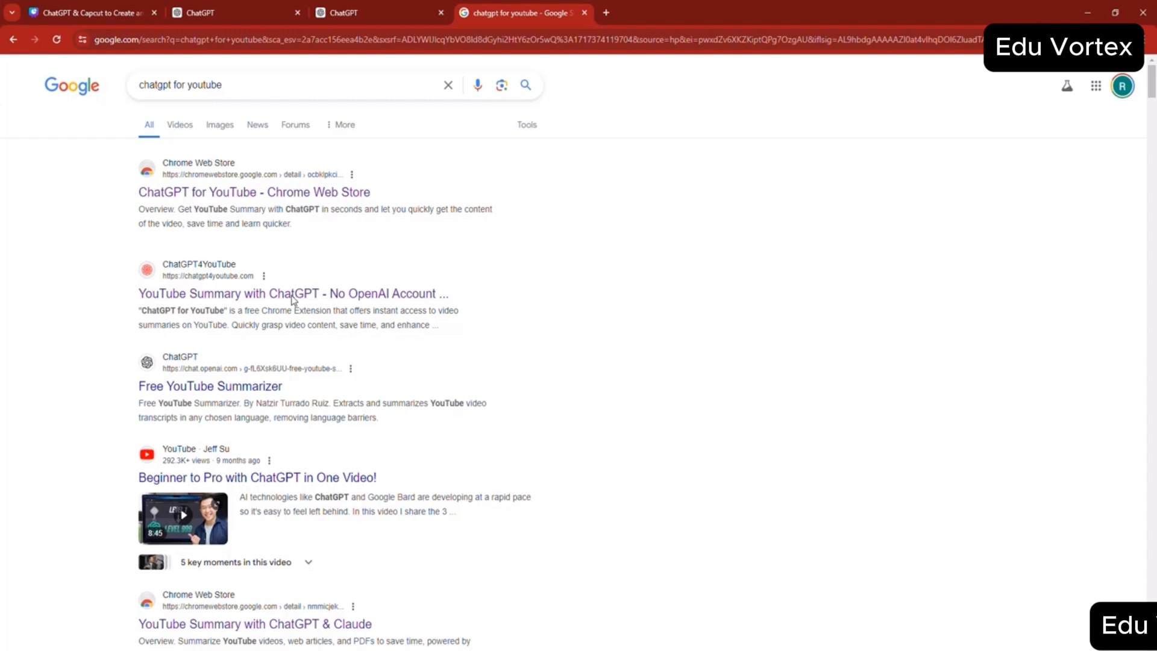
- Open the ChatGPT for YouTube extension page in the Chrome Web Store from the search results
click(164, 301)
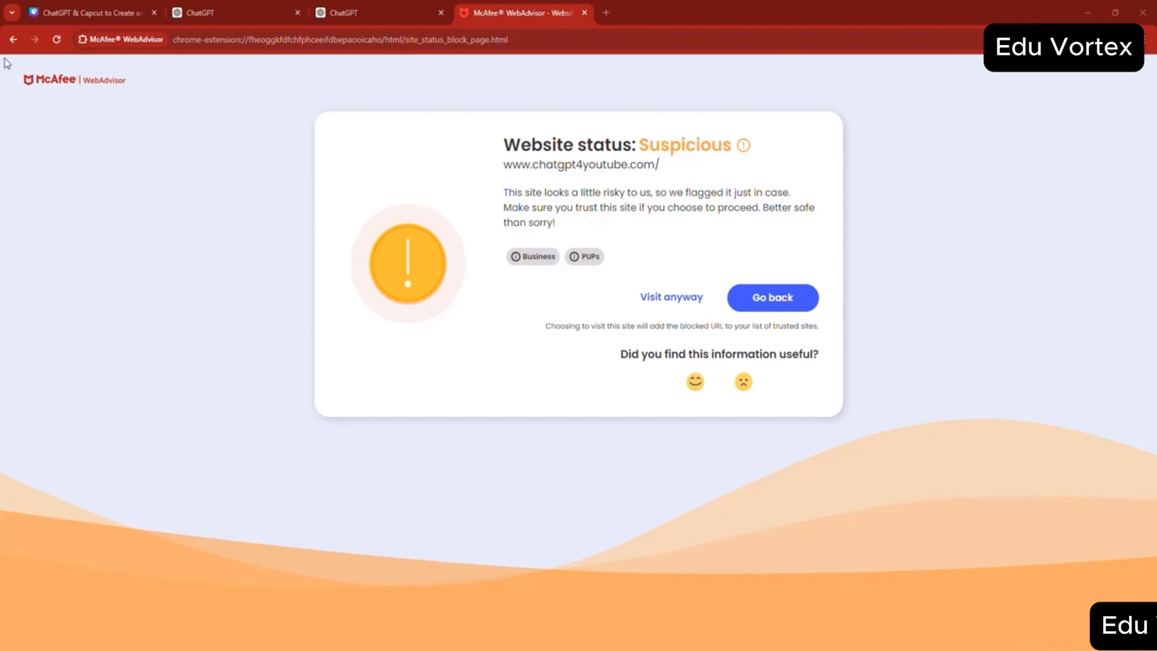
click(12, 40)
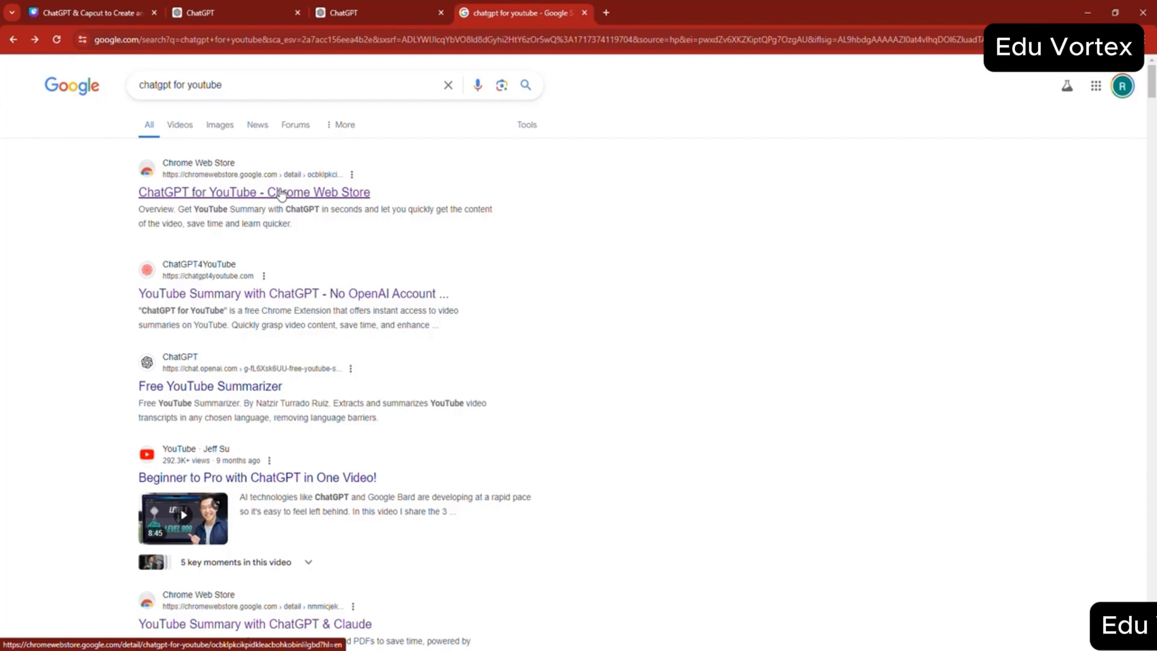
scroll(278, 196, down, 1)
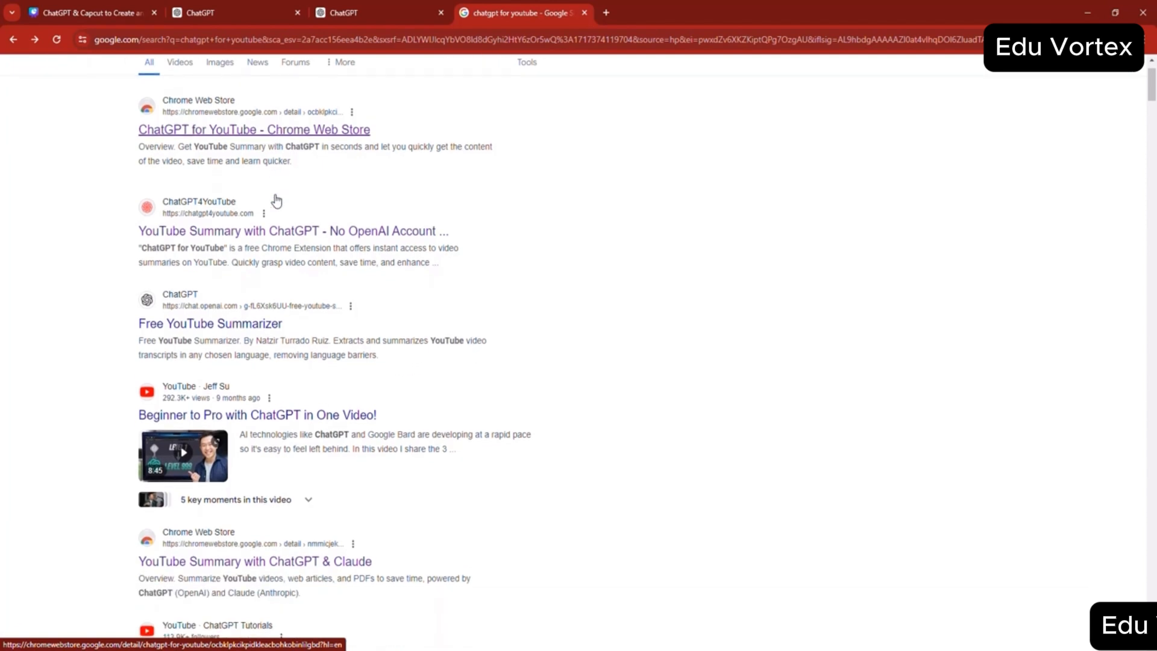
click(321, 130)
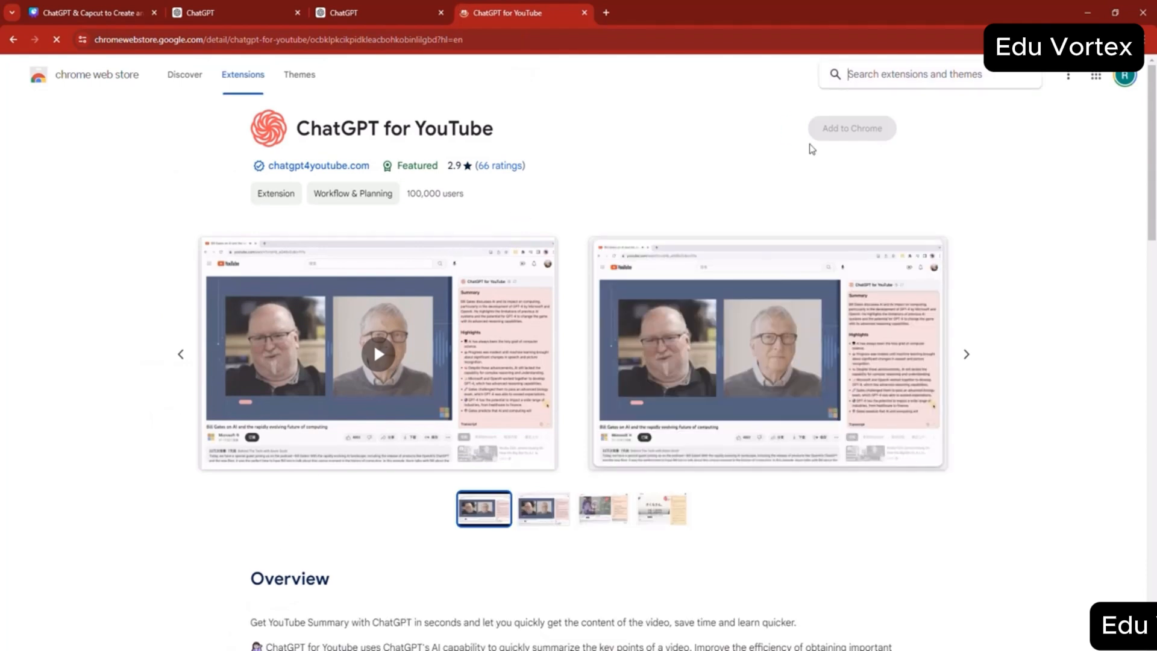
- Go to YouTube, open the video "JRE: Most Terrifying Sea Creature!" and skip its ad
click(720, 33)
text(you)
key(Return)
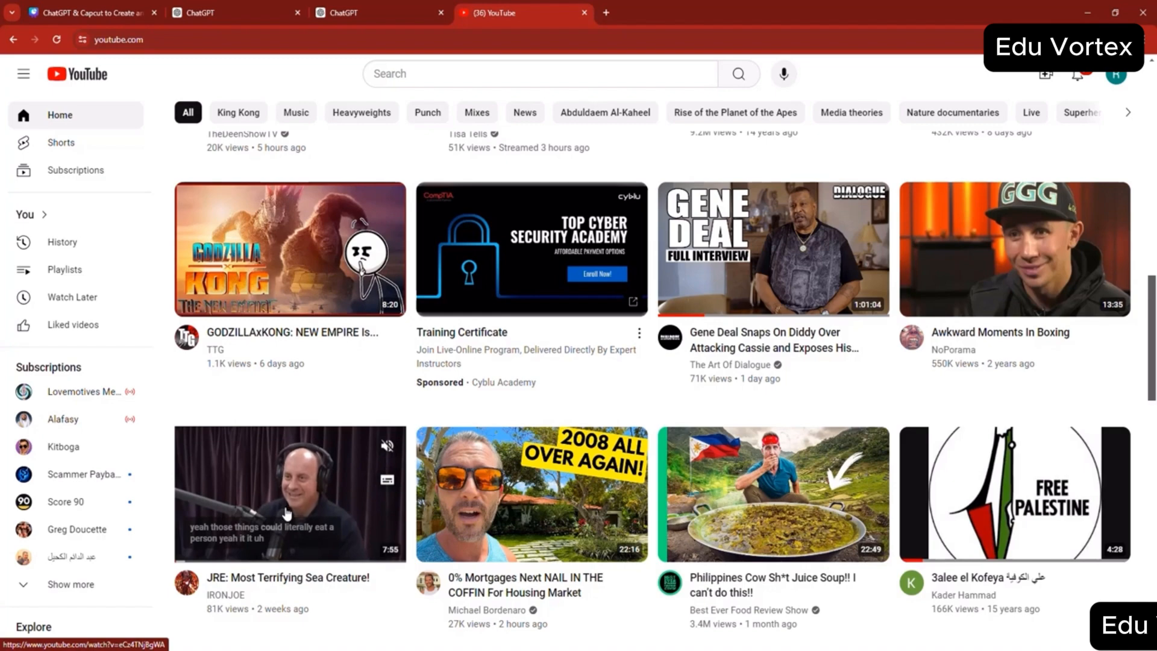
scroll(286, 516, down, 1)
click(314, 456)
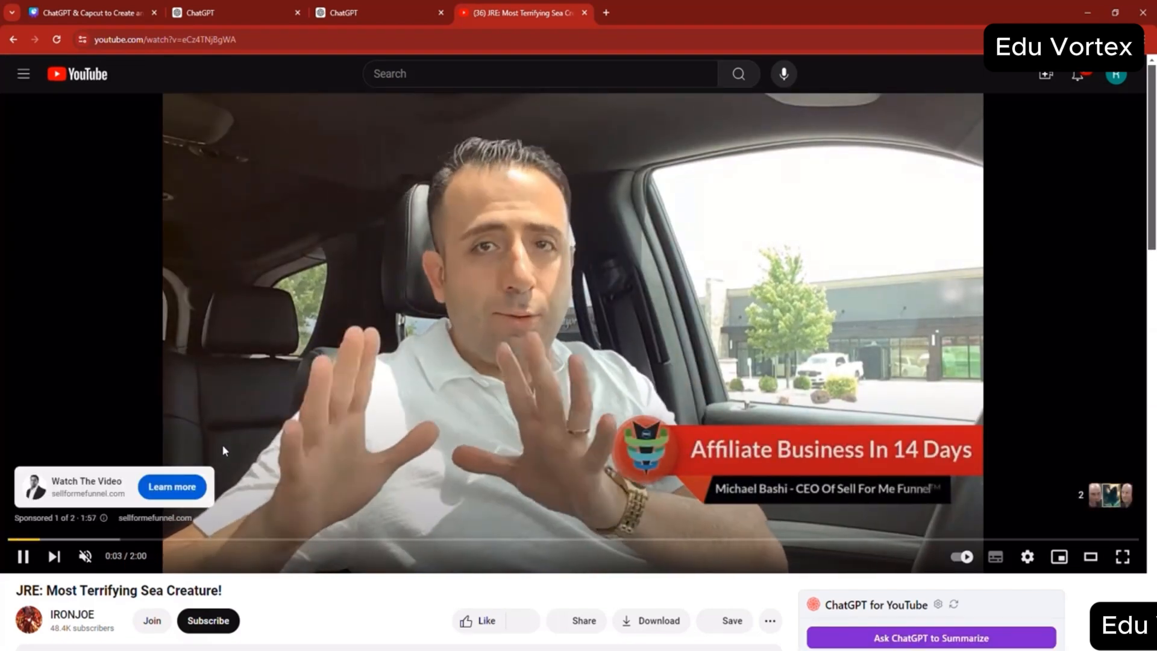
scroll(222, 443, down, 2)
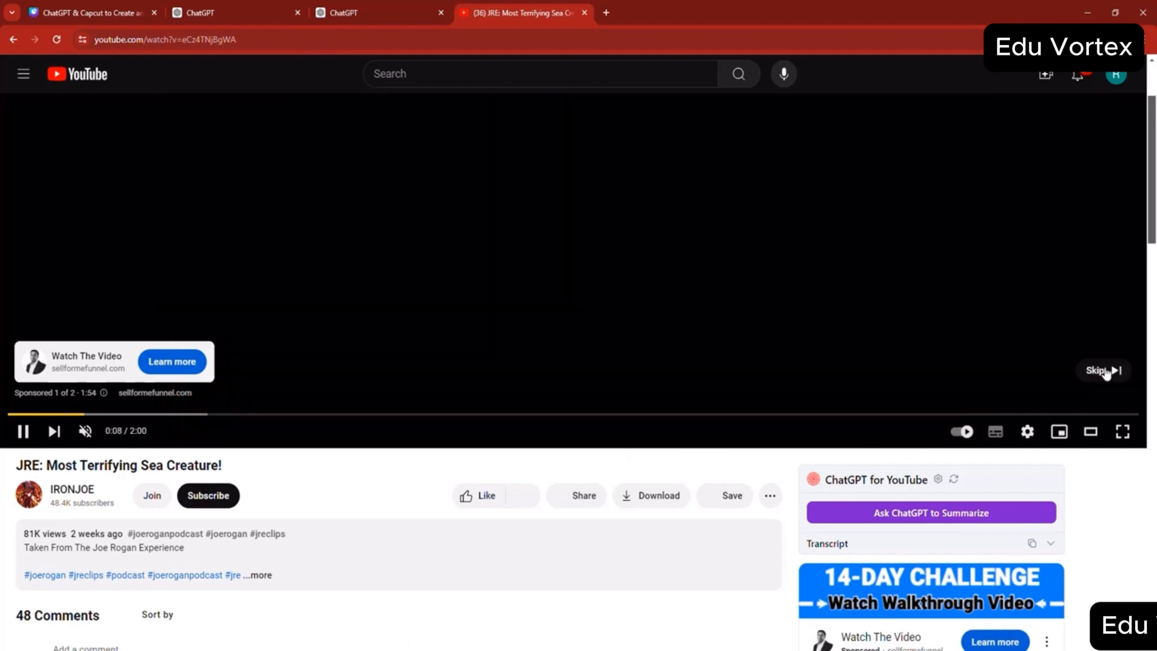
click(1106, 372)
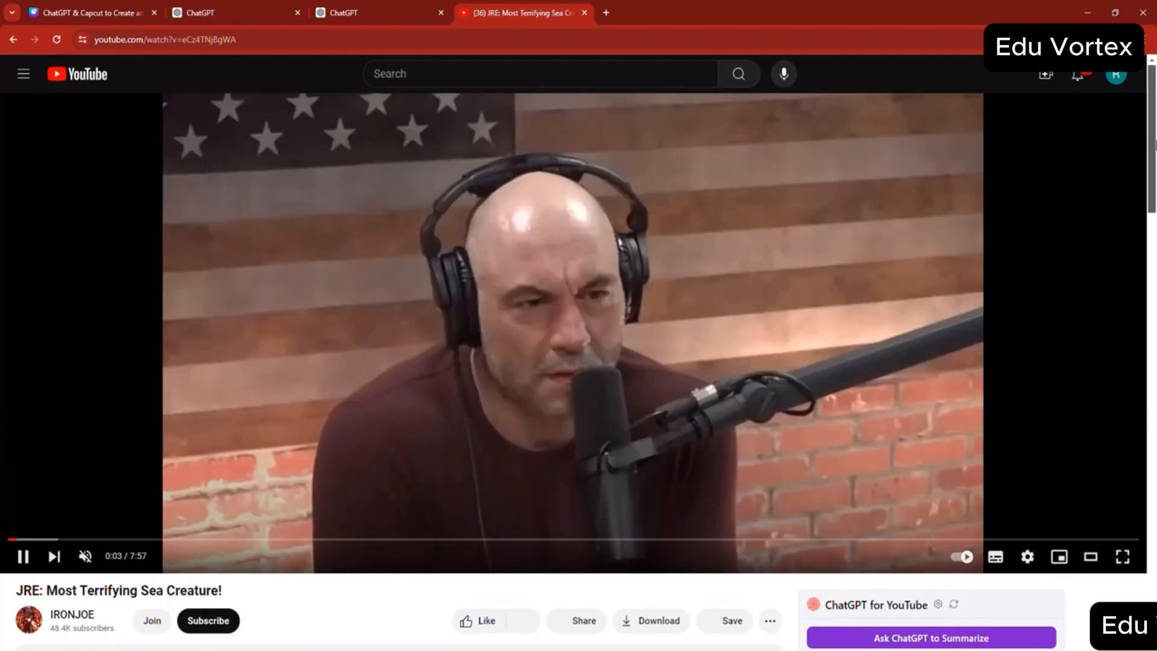
- Pause the video and expand its transcript in the ChatGPT for YouTube extension
scroll(573, 362, down, 2)
scroll(578, 361, down, 4)
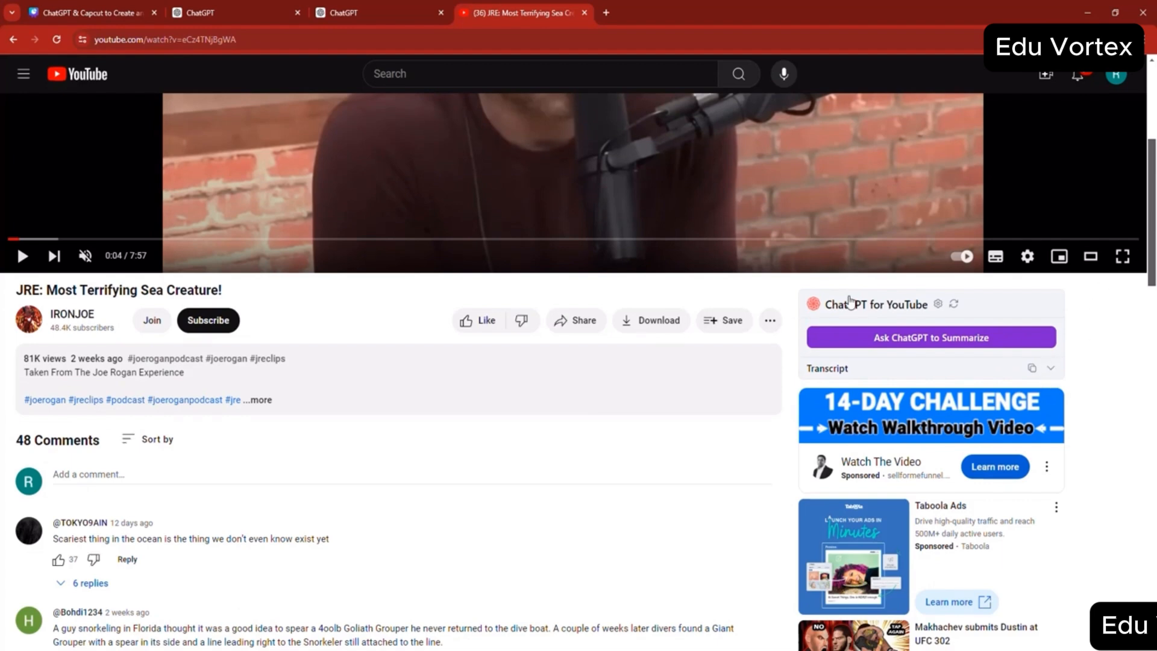
click(1050, 370)
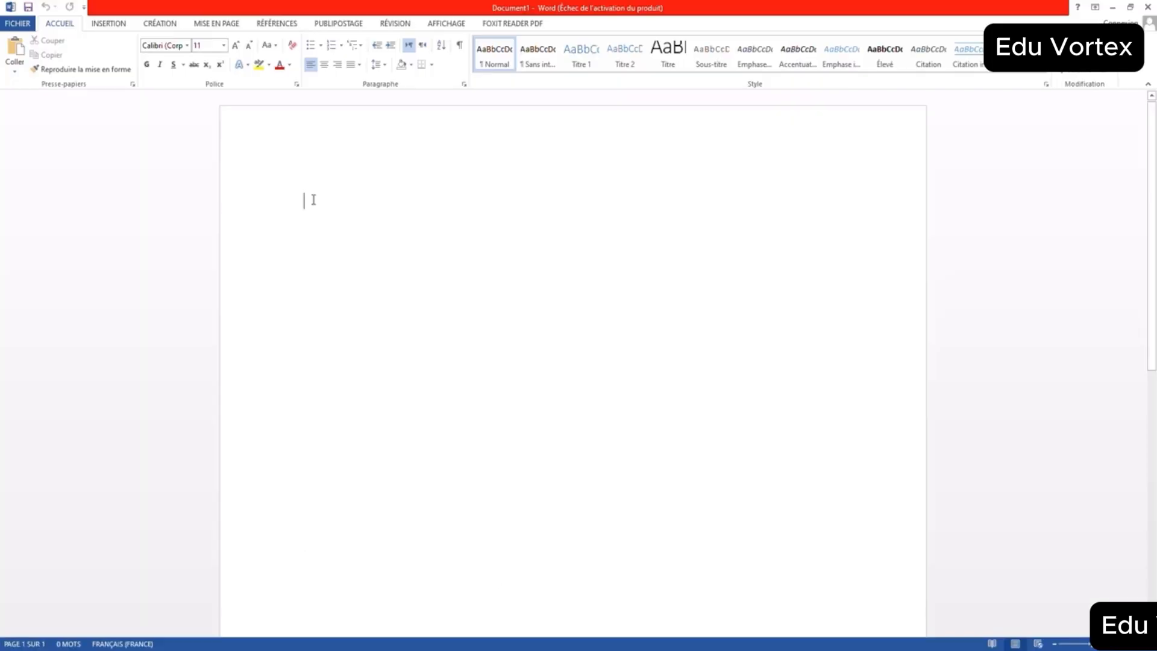
- Switch to Word, paste the copied video transcript into the blank document and review it back to the title
right_click(314, 200)
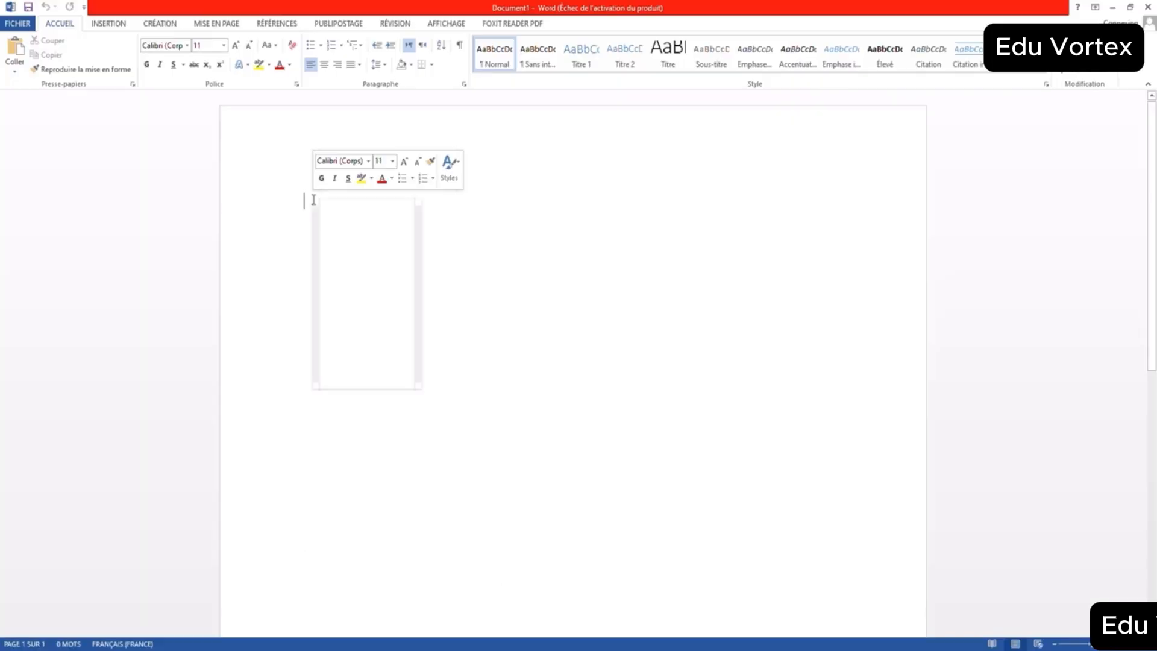
click(337, 252)
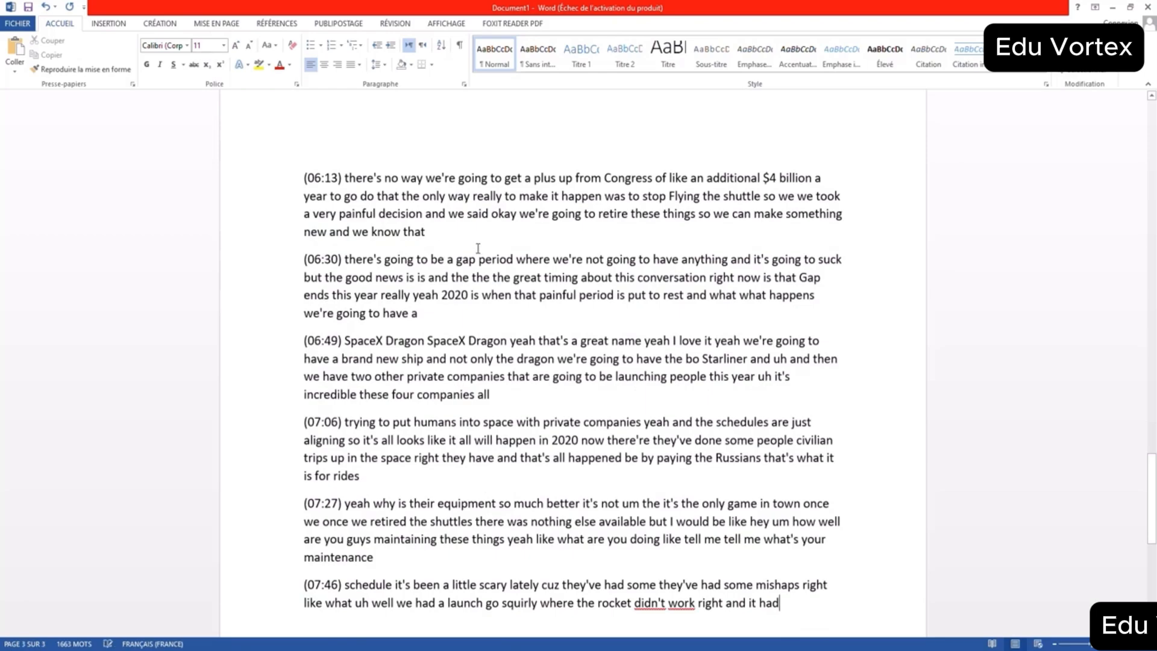
scroll(483, 244, up, 15)
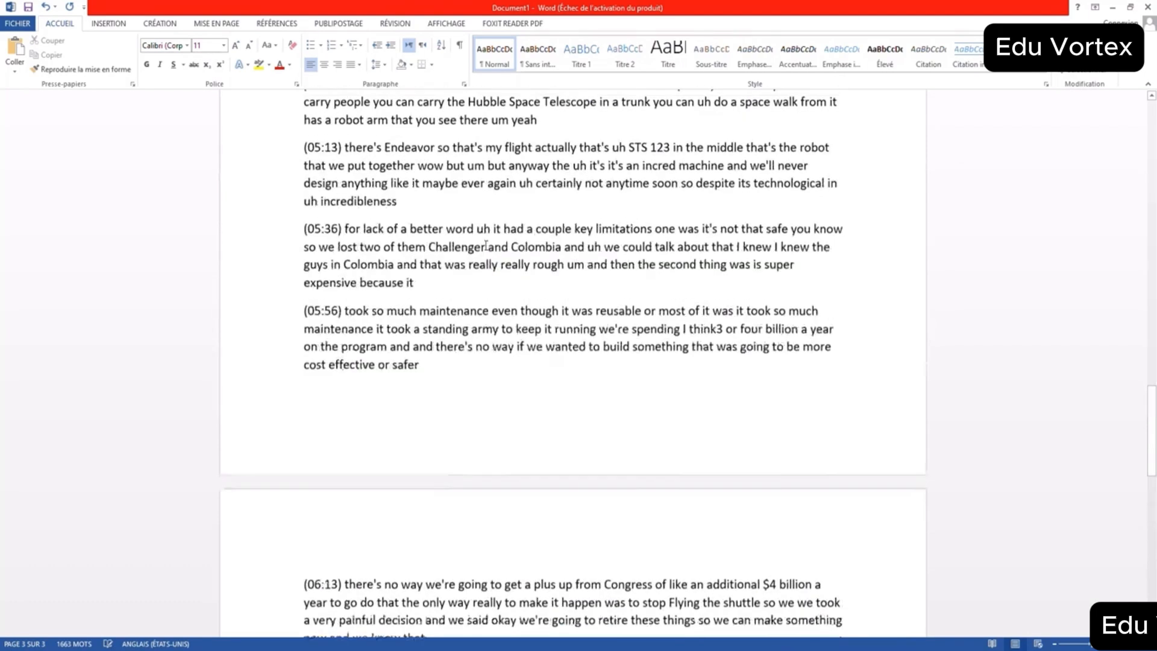
scroll(486, 246, up, 15)
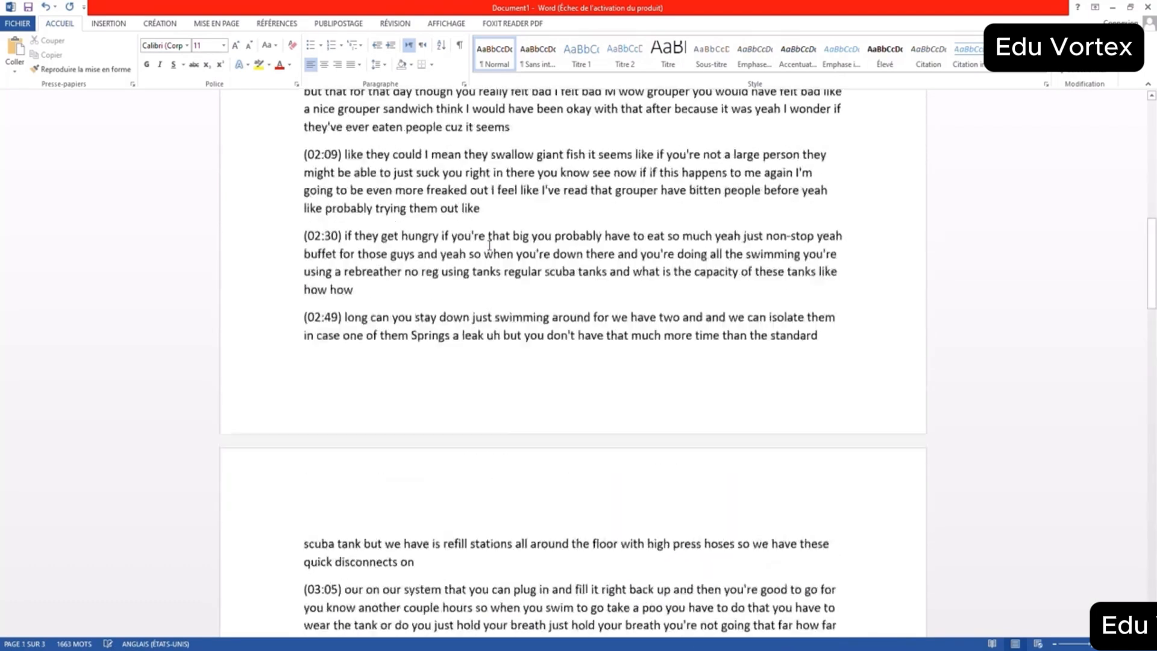
scroll(489, 244, up, 3)
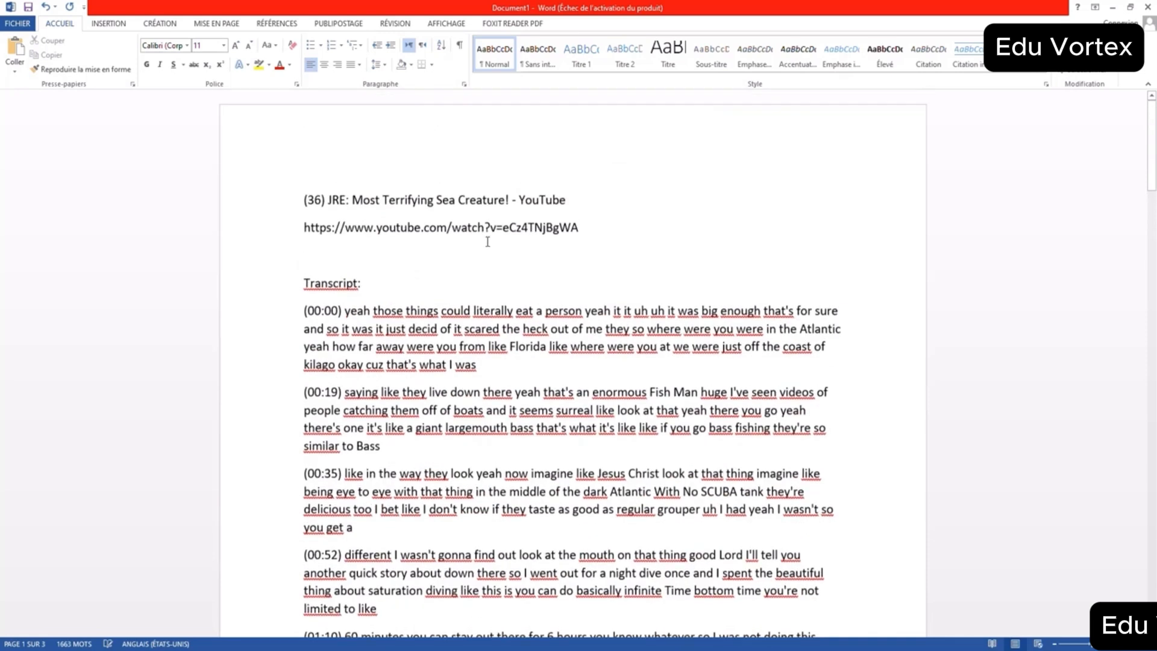
triple_click(363, 200)
click(370, 330)
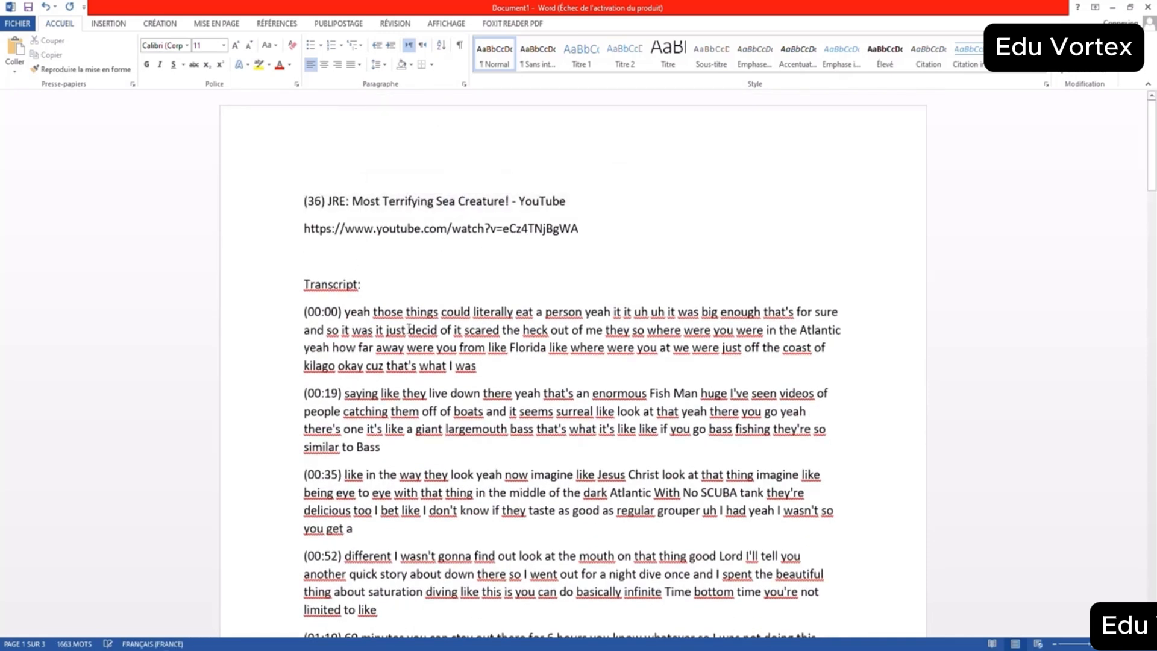
- Close the Word document without saving the pasted transcript
click(1147, 7)
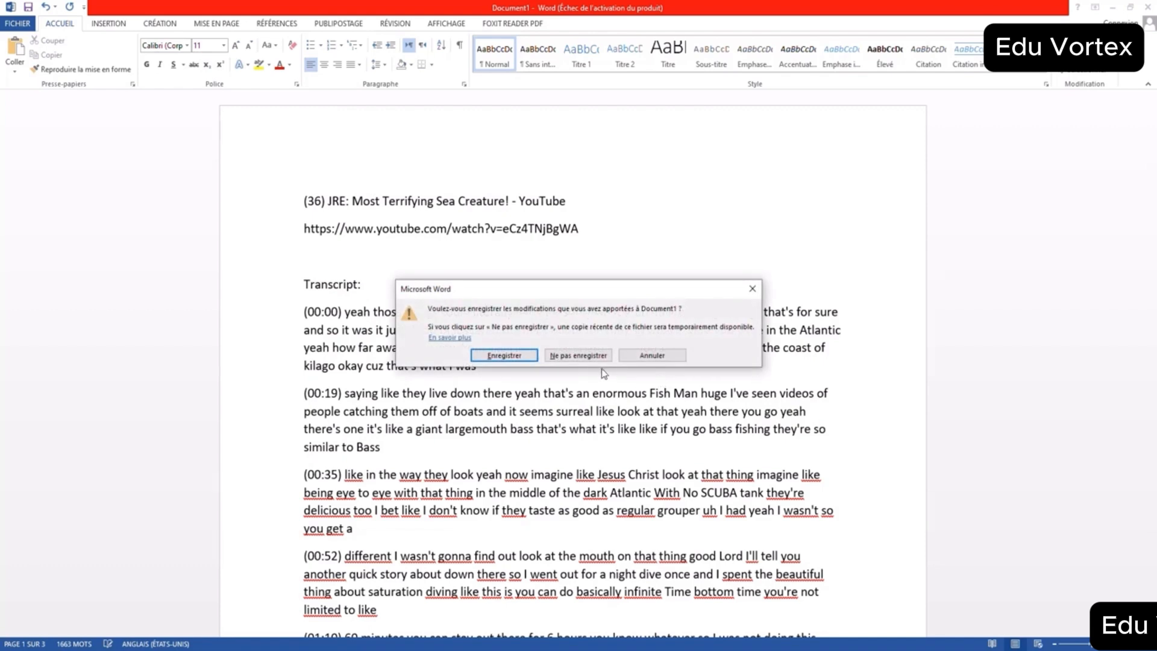
click(594, 353)
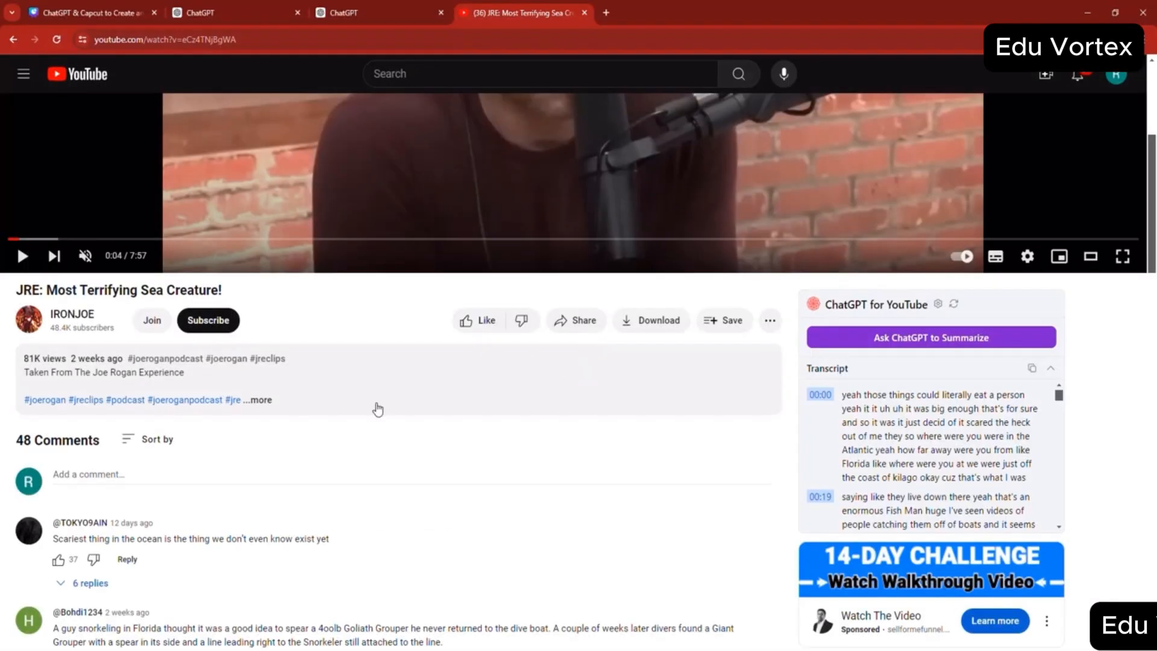
scroll(378, 409, up, 5)
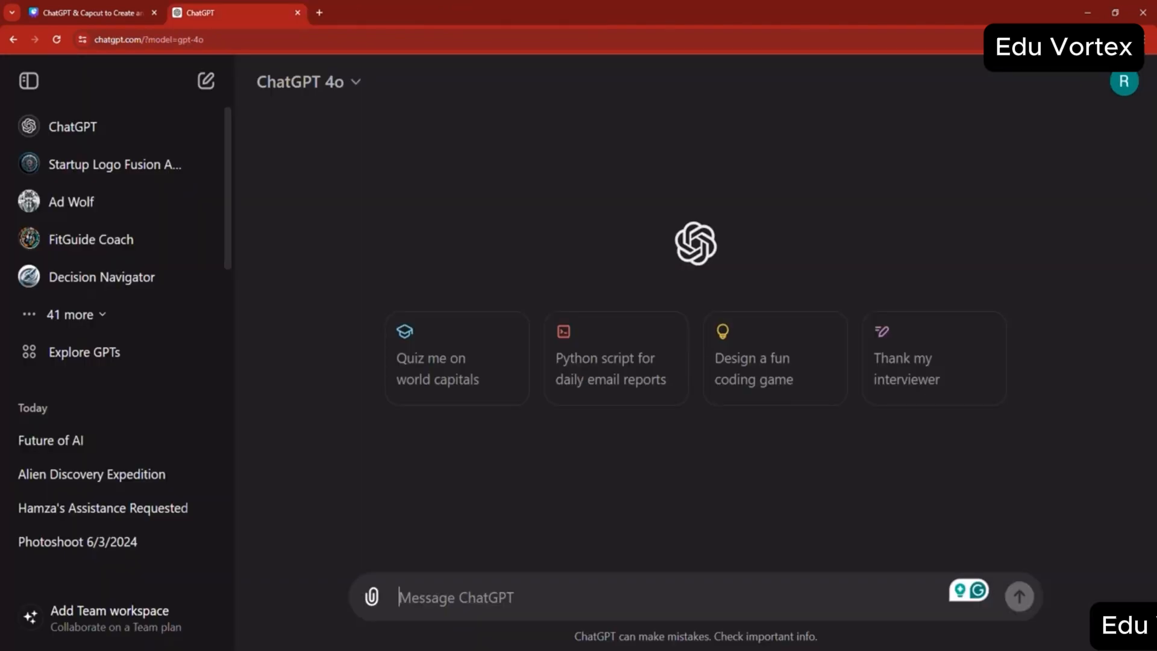
- Check the AIPRM for ChatGPT extension's options in the browser and reload the ChatGPT page
click(1066, 39)
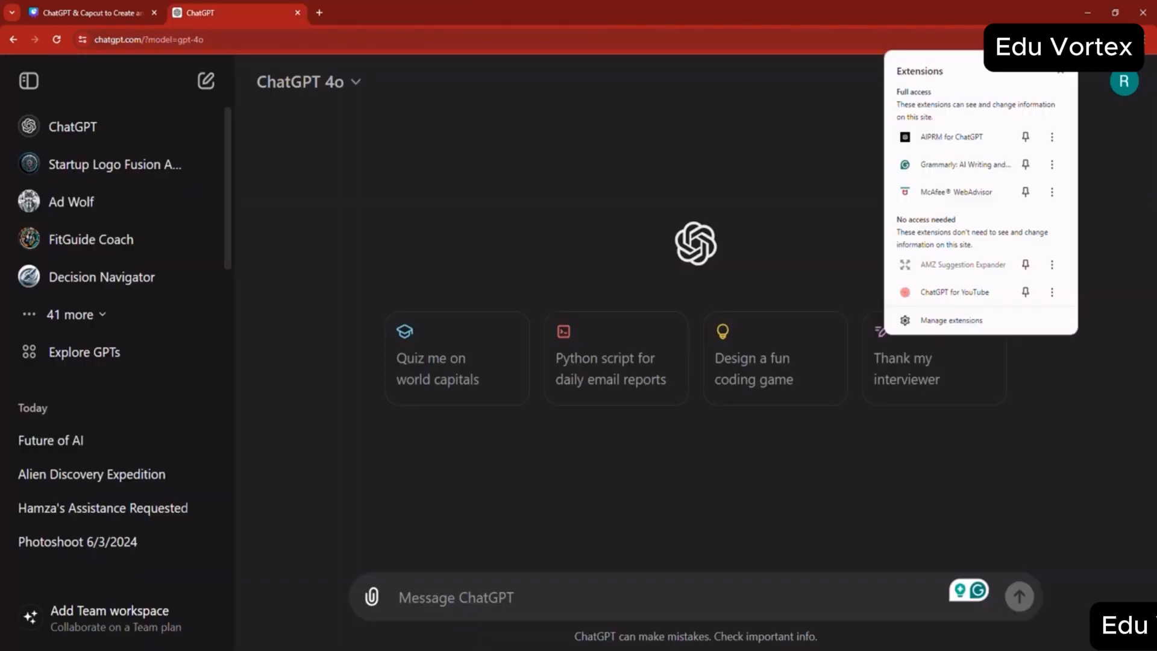
click(1051, 138)
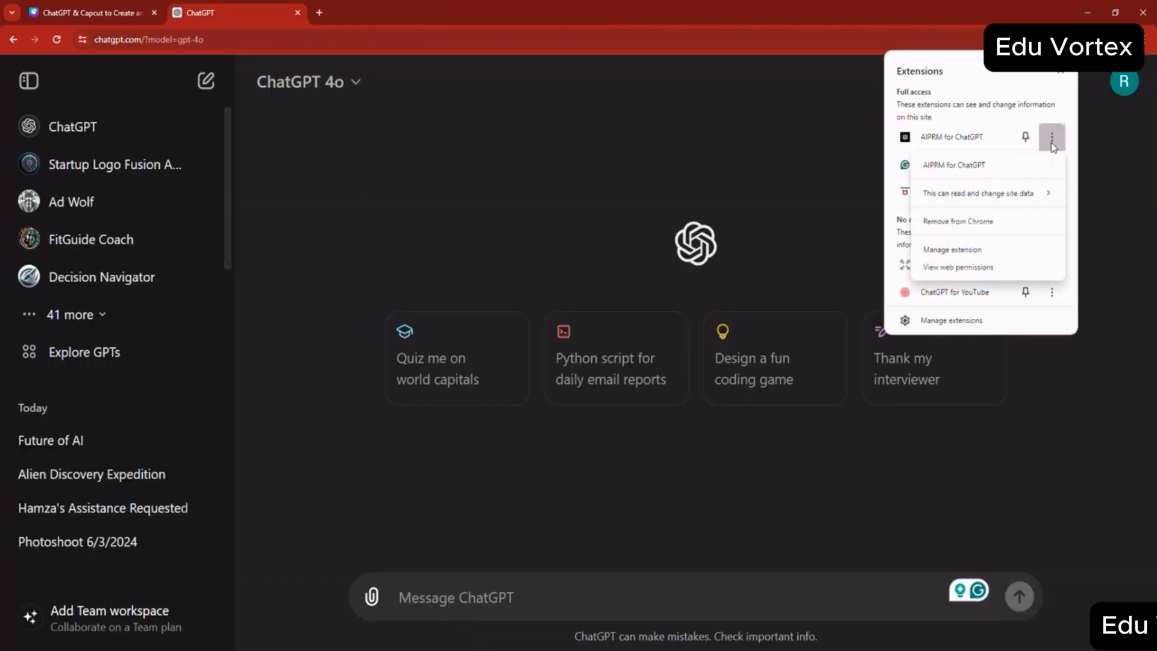
click(732, 43)
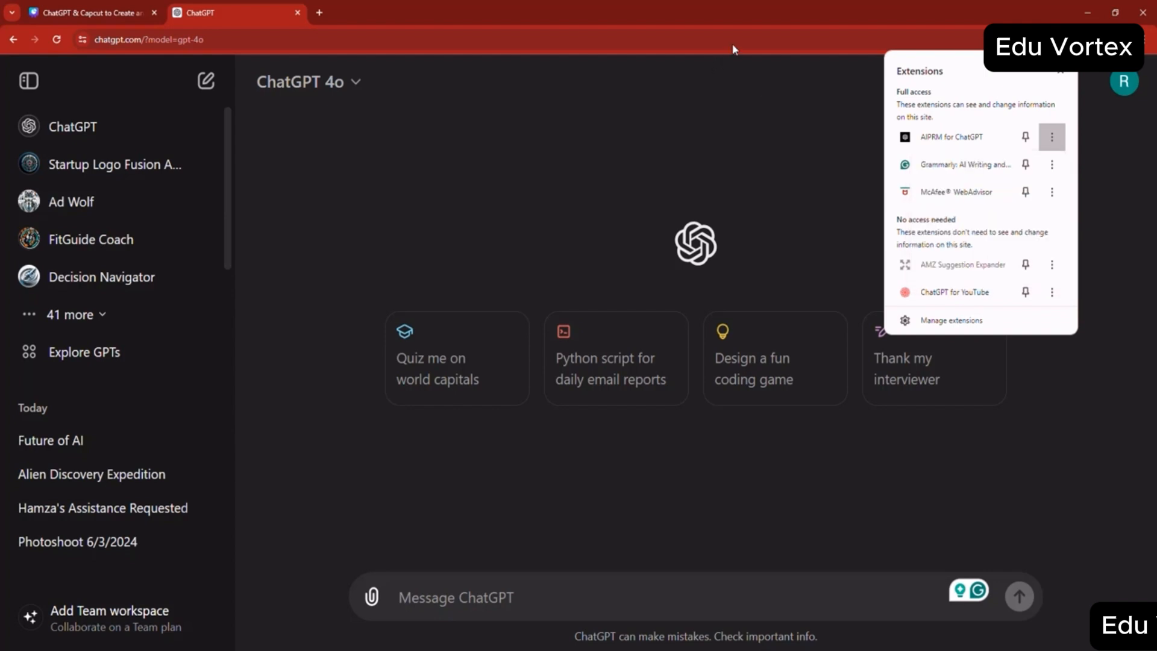
click(733, 44)
key(Return)
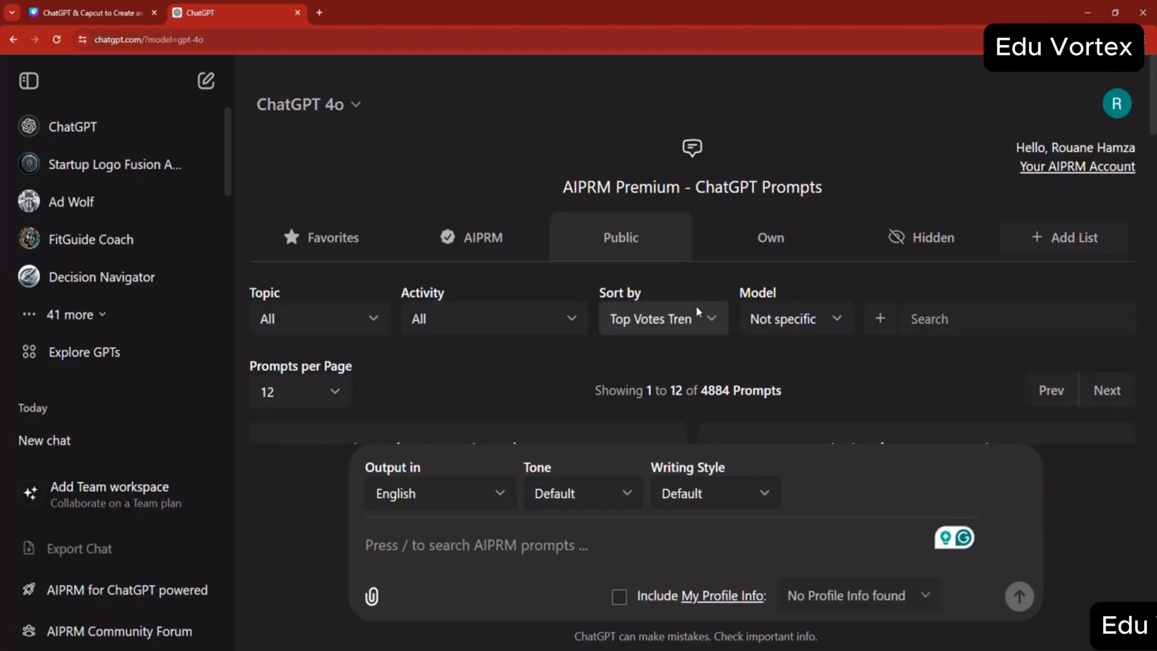
- Set the AIPRM prompt output language to Arabic (العربية)
scroll(696, 308, down, 3)
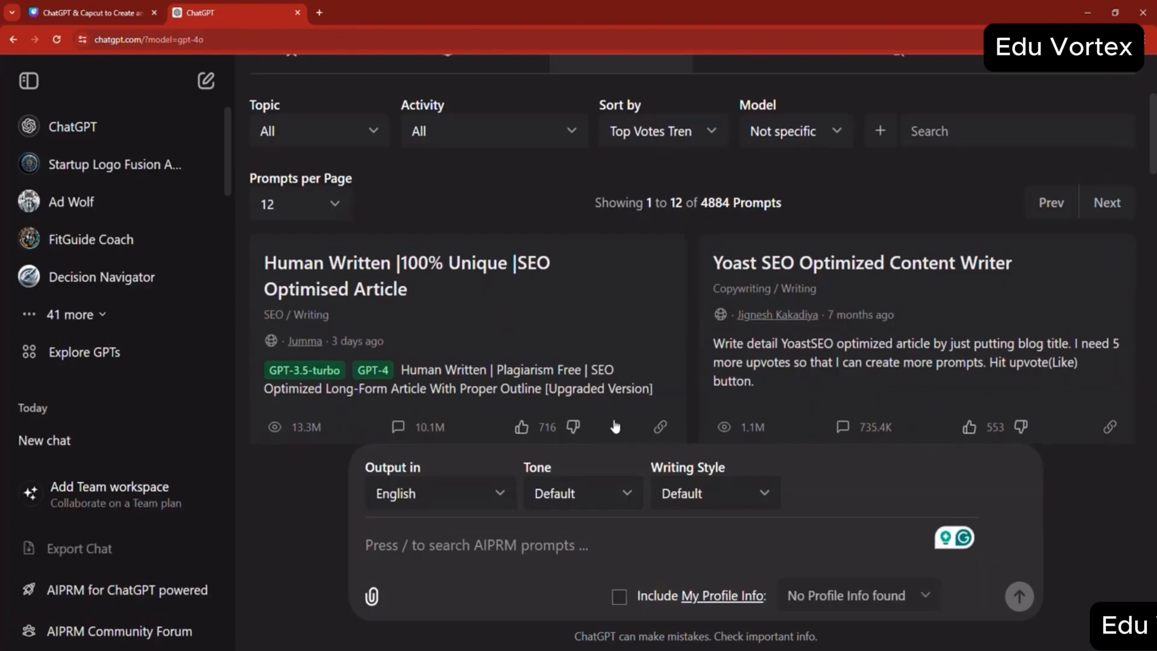
click(472, 505)
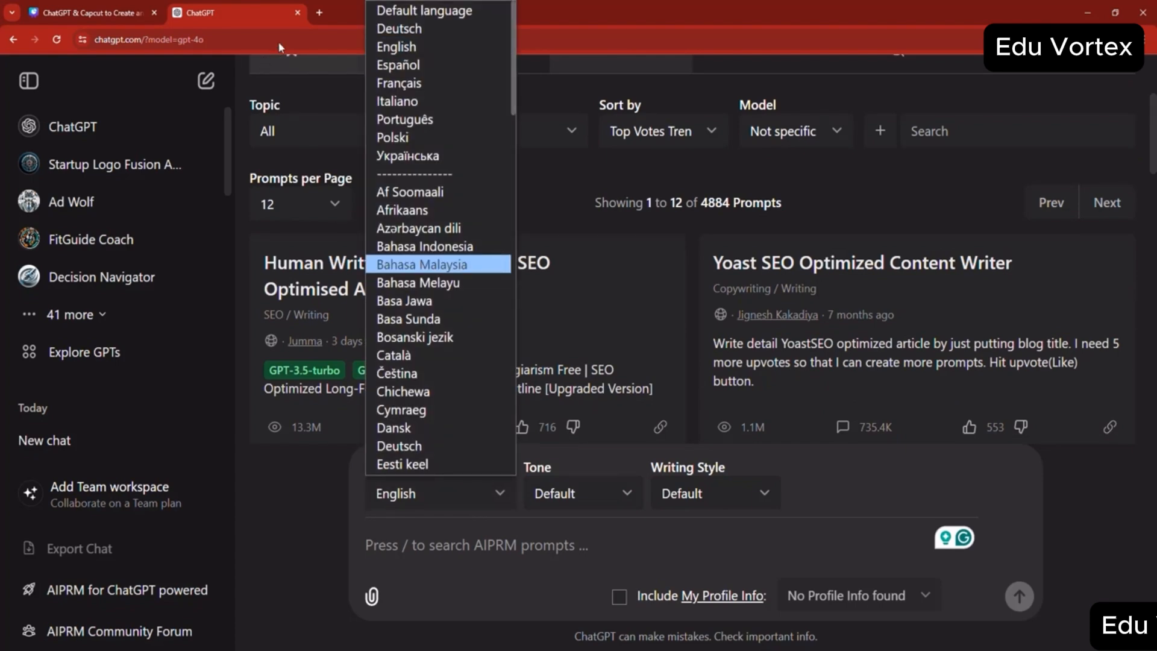
click(268, 8)
click(445, 494)
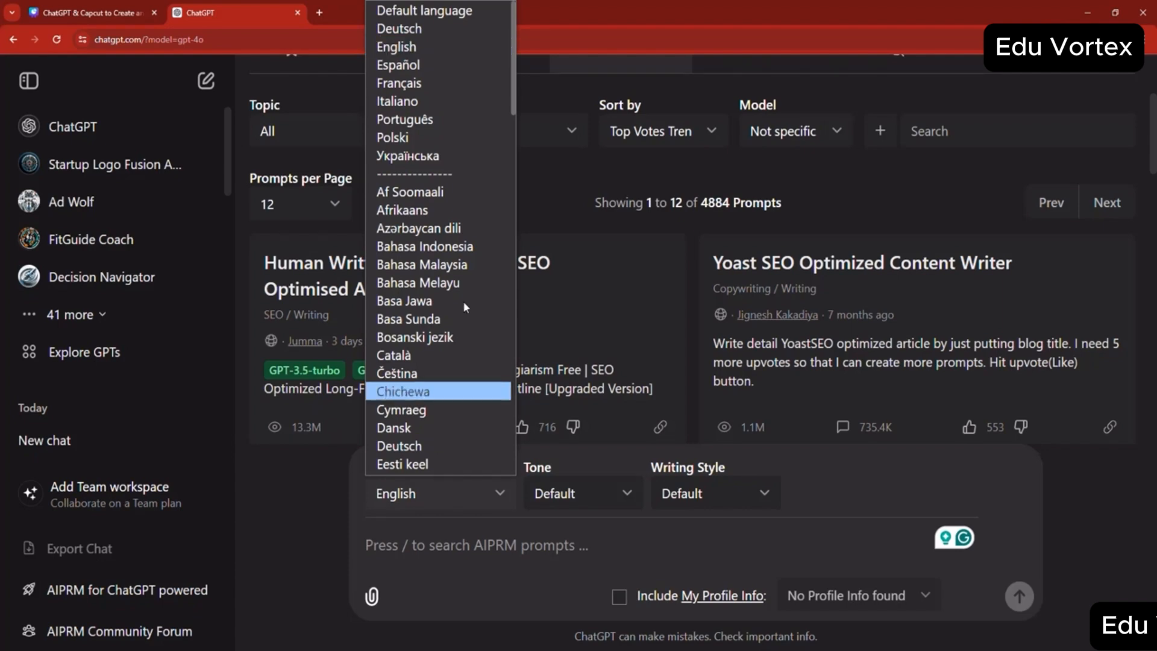
scroll(427, 191, down, 4)
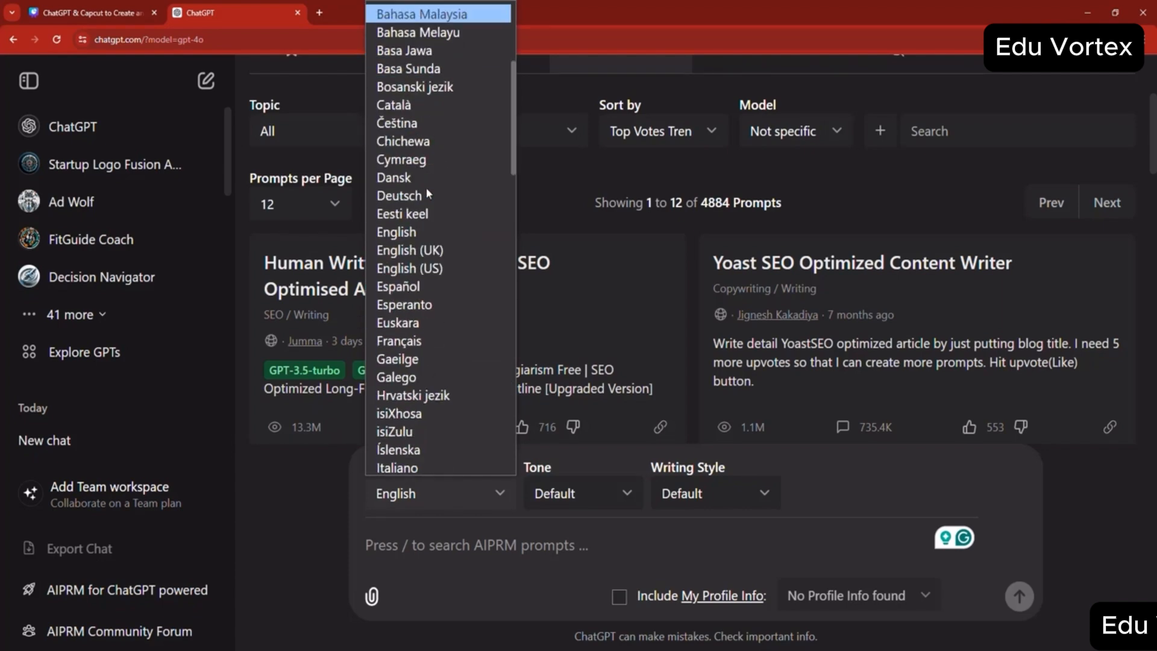
scroll(434, 217, up, 4)
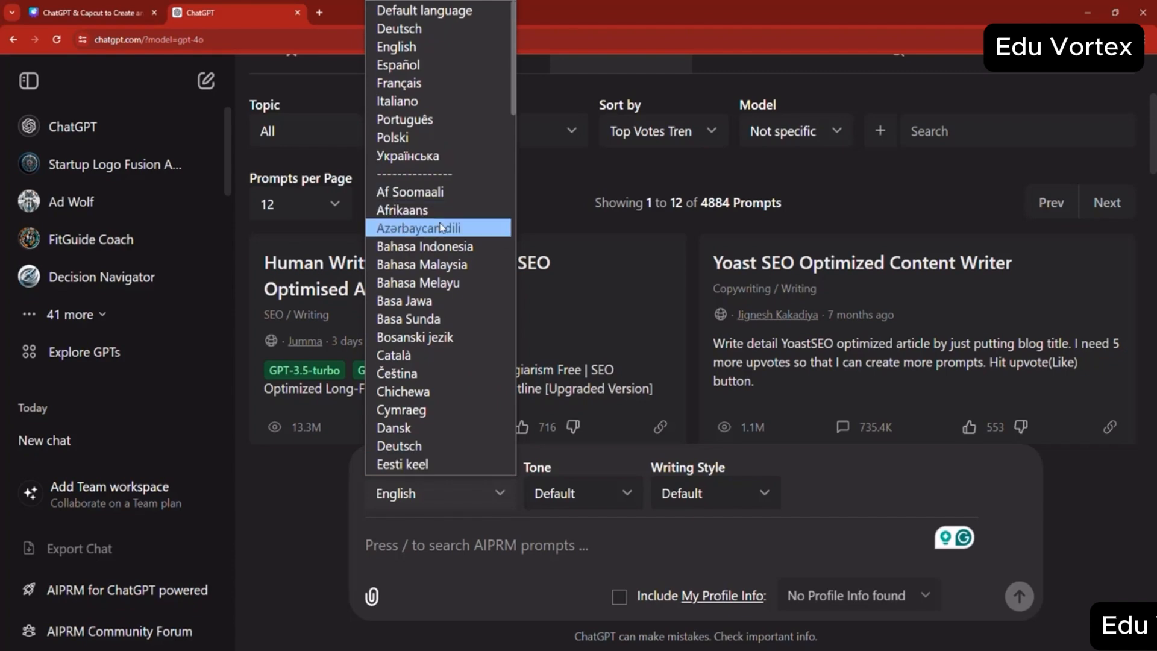
scroll(436, 153, down, 20)
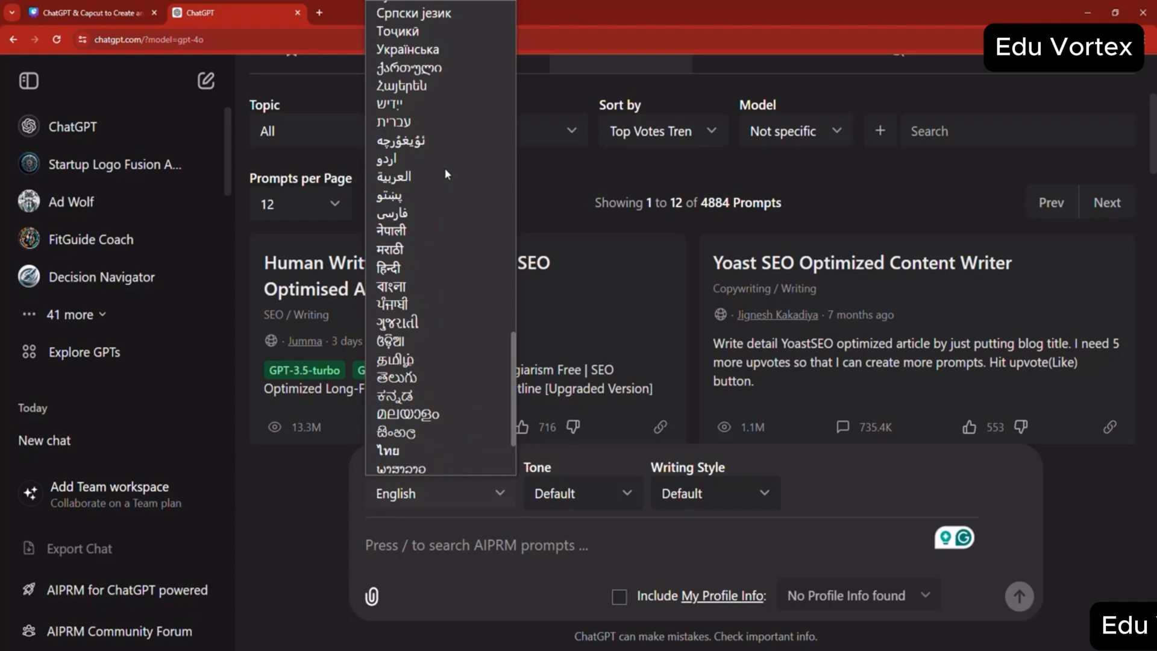
click(402, 185)
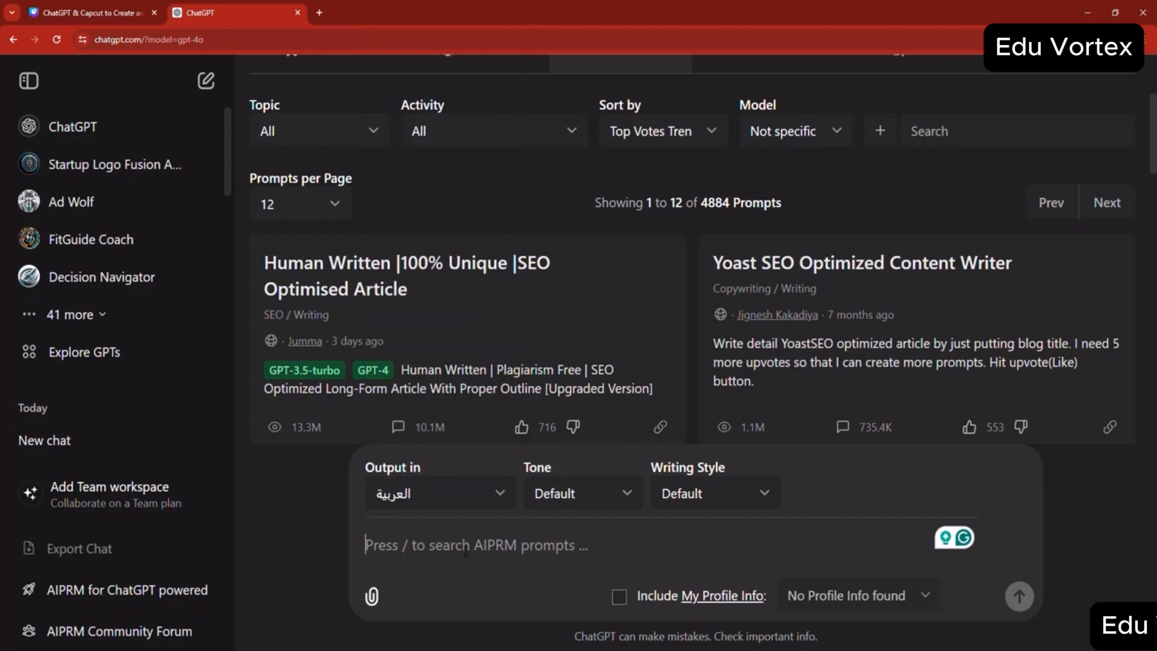
- Start the prompt with "I want to create a landing page to sell a watch that housewives can give as a free gift to their husbands"
click(283, 47)
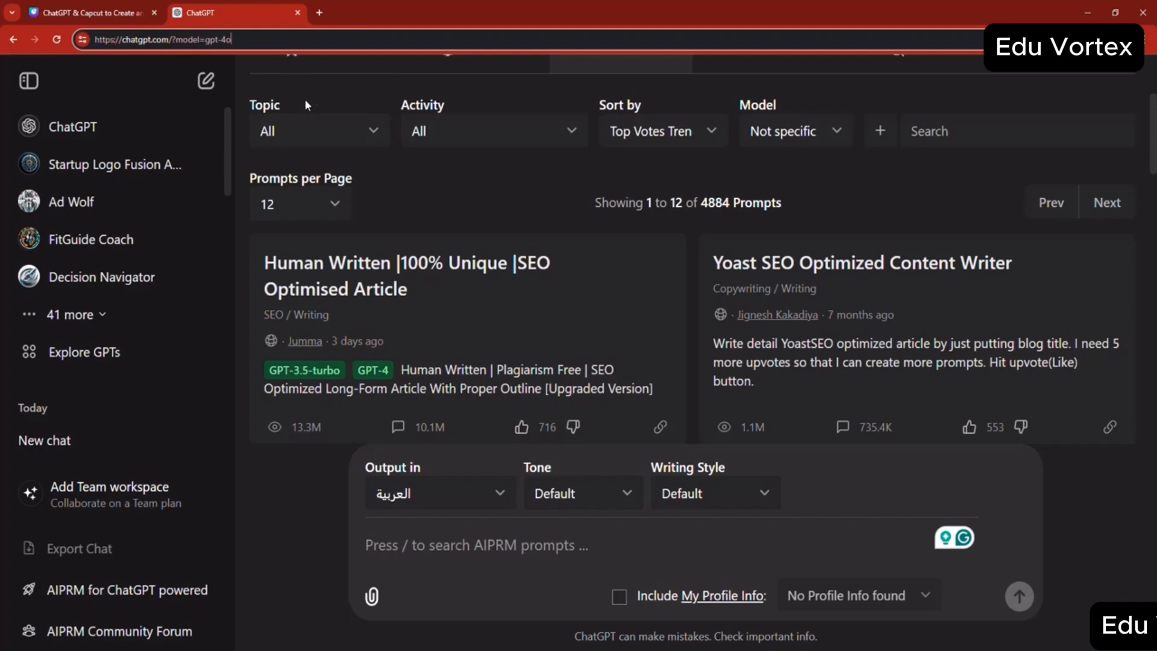
key(alt+Tab)
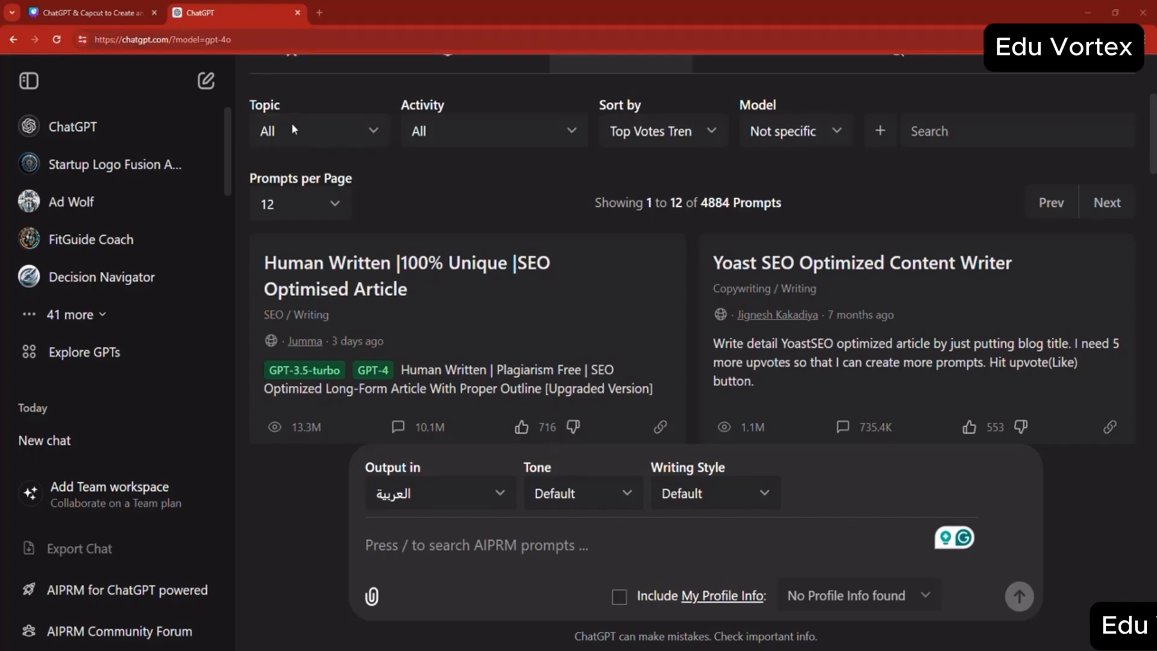
click(498, 555)
text(I wa)
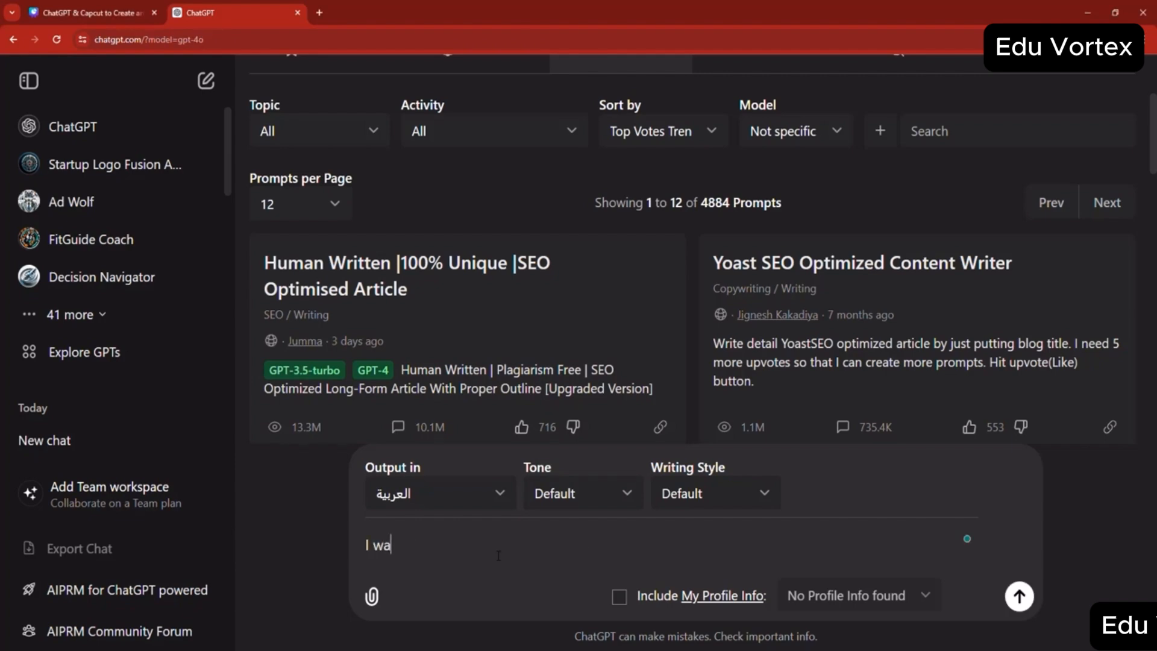
text(nt to create a landing page)
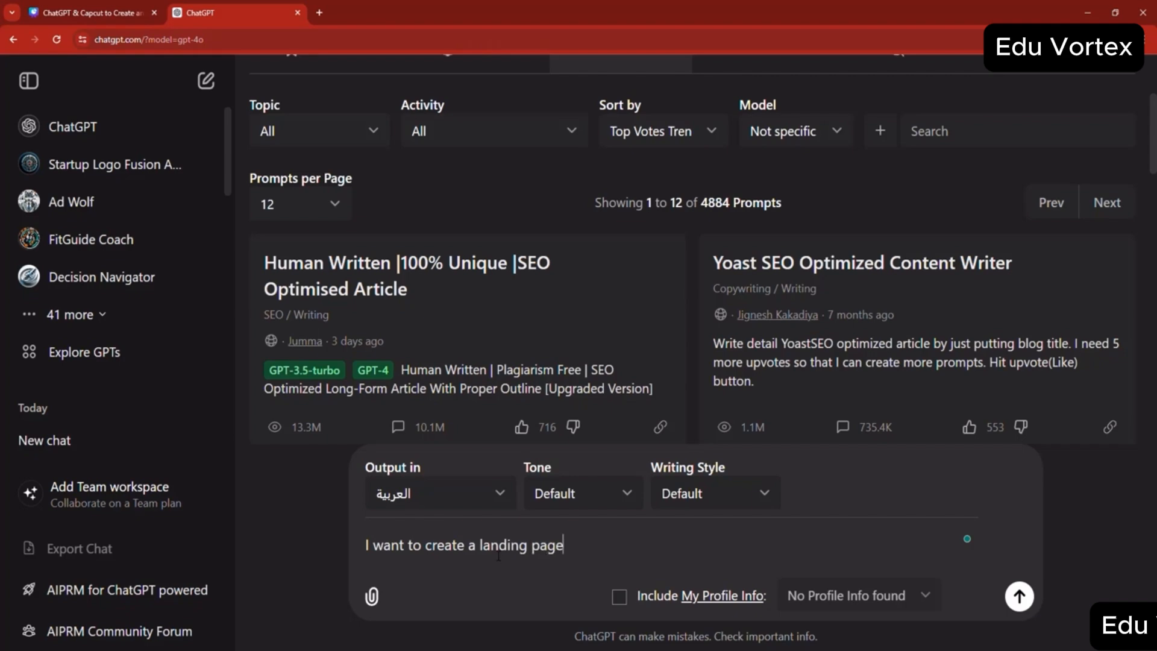
text( to sell a watch that house)
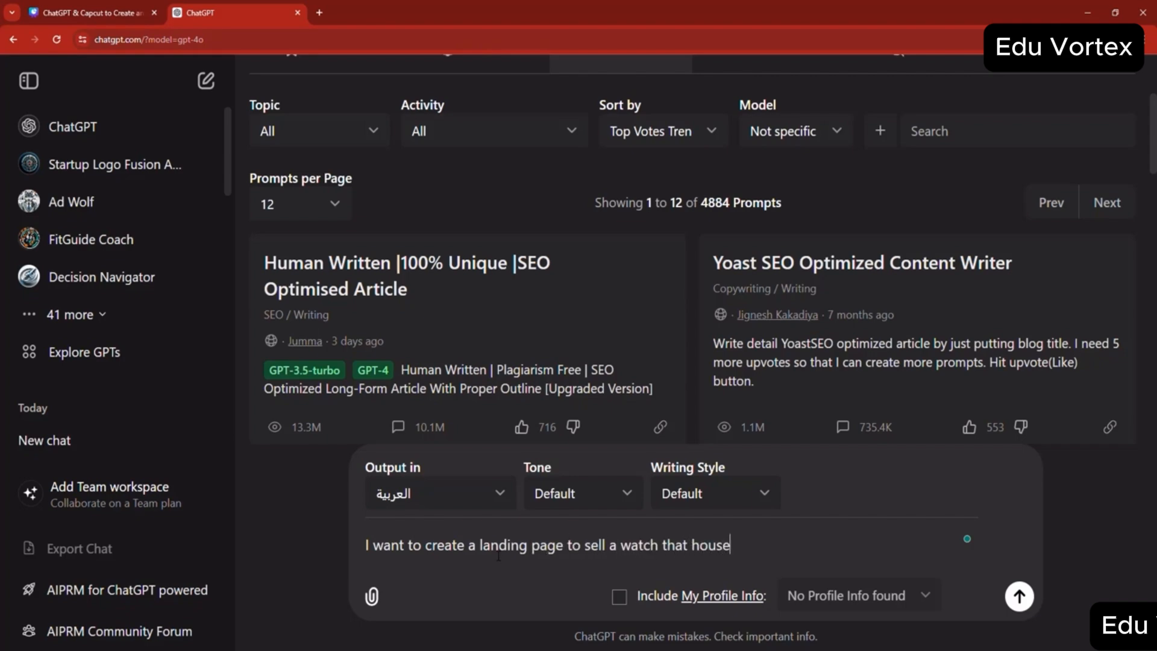
text(wives ca )
text( give as a)
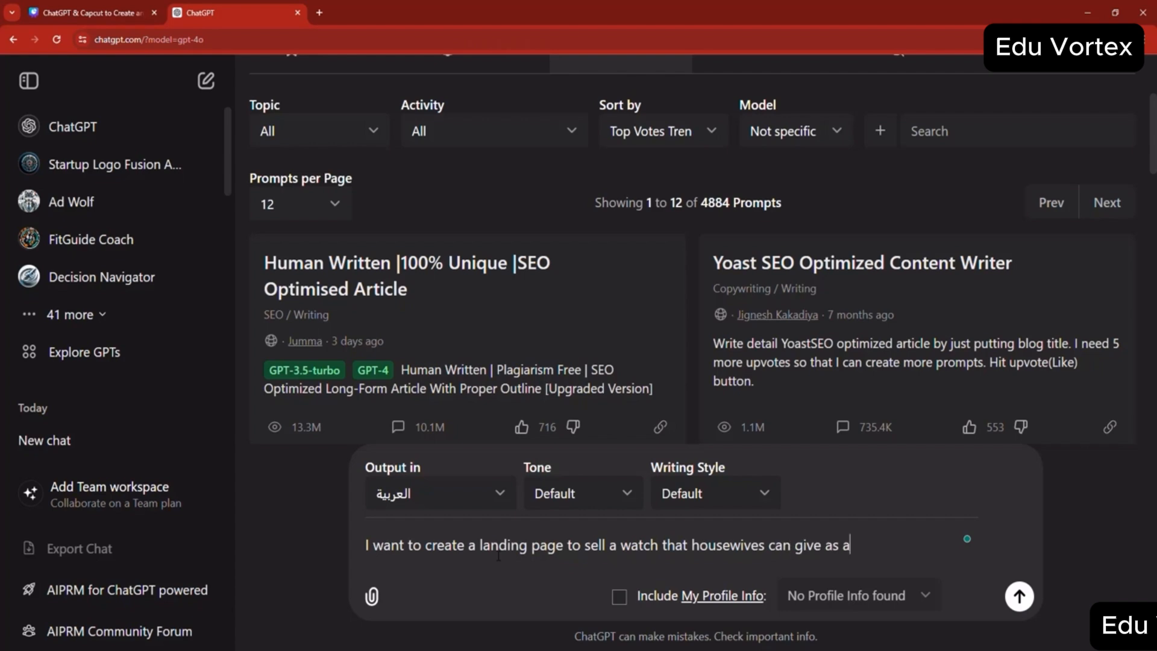
text( free gift to their husbt)
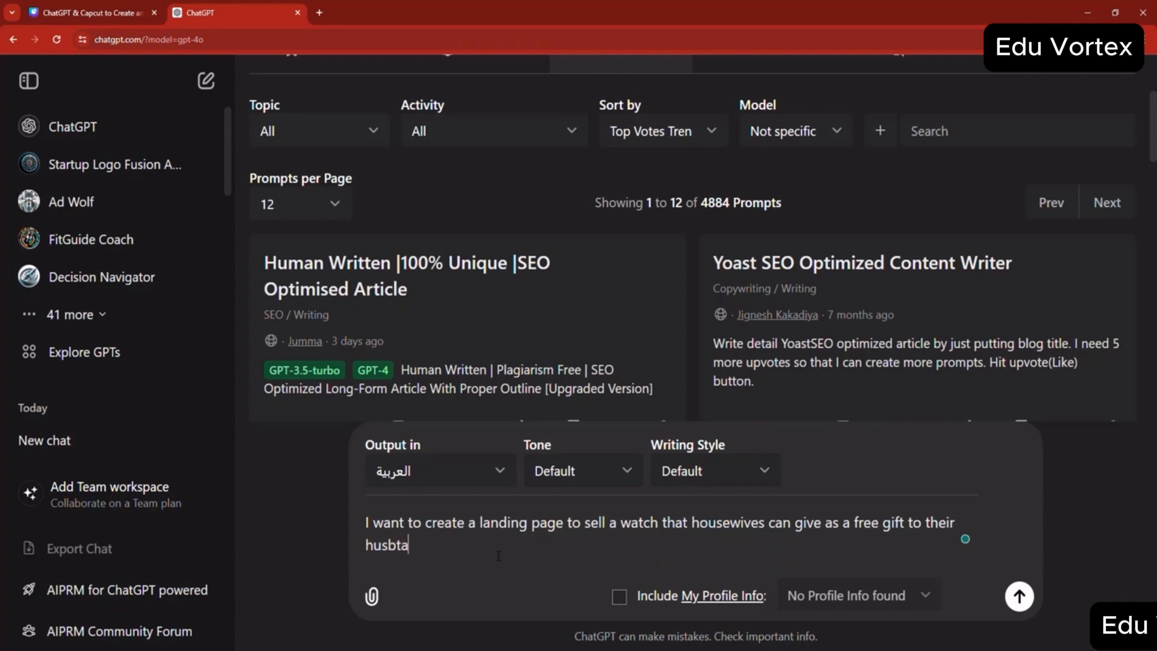
text(a)
key(BackSpace)
key(BackSpace)
text(ands in the gold co)
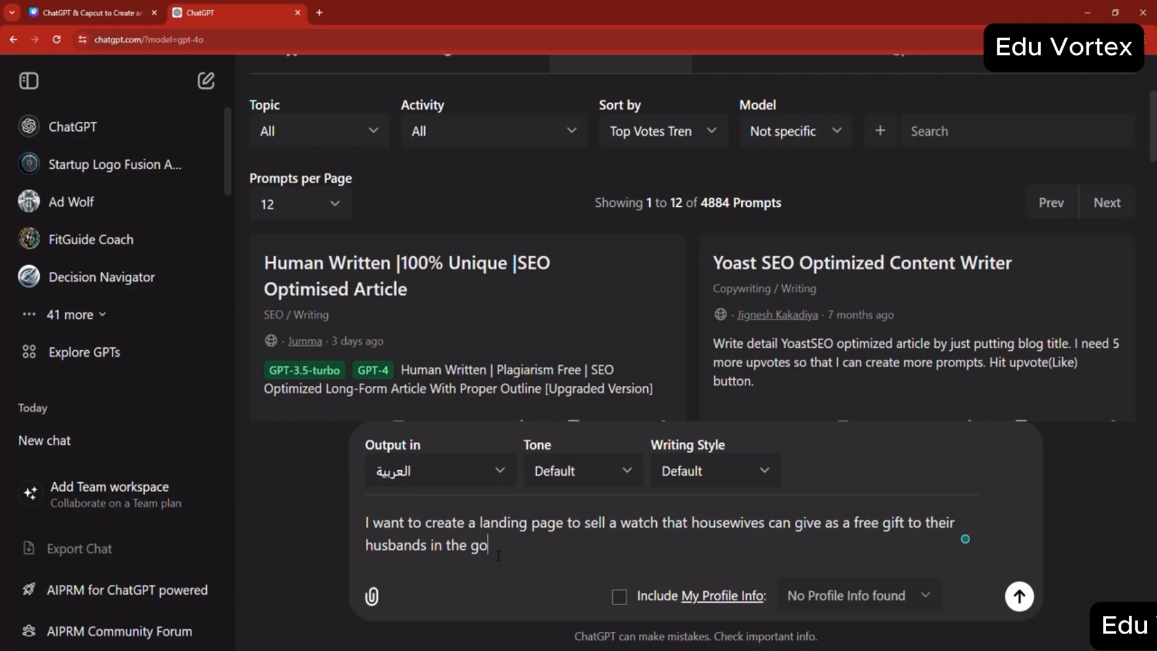
- Complete the prompt with "in the golf countries, generate landing page sales copy" and send it
key(BackSpace)
key(BackSpace)
key(BackSpace)
key(BackSpace)
text(f countir)
text(ries)
text(, genera)
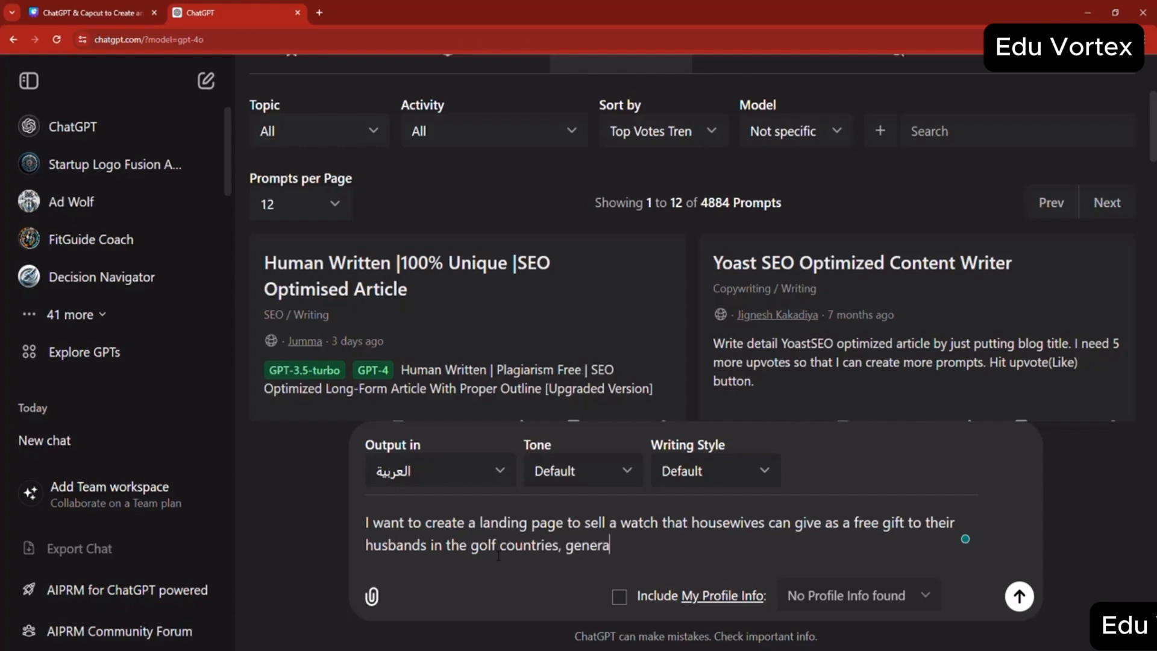
text(te landing page sales copy)
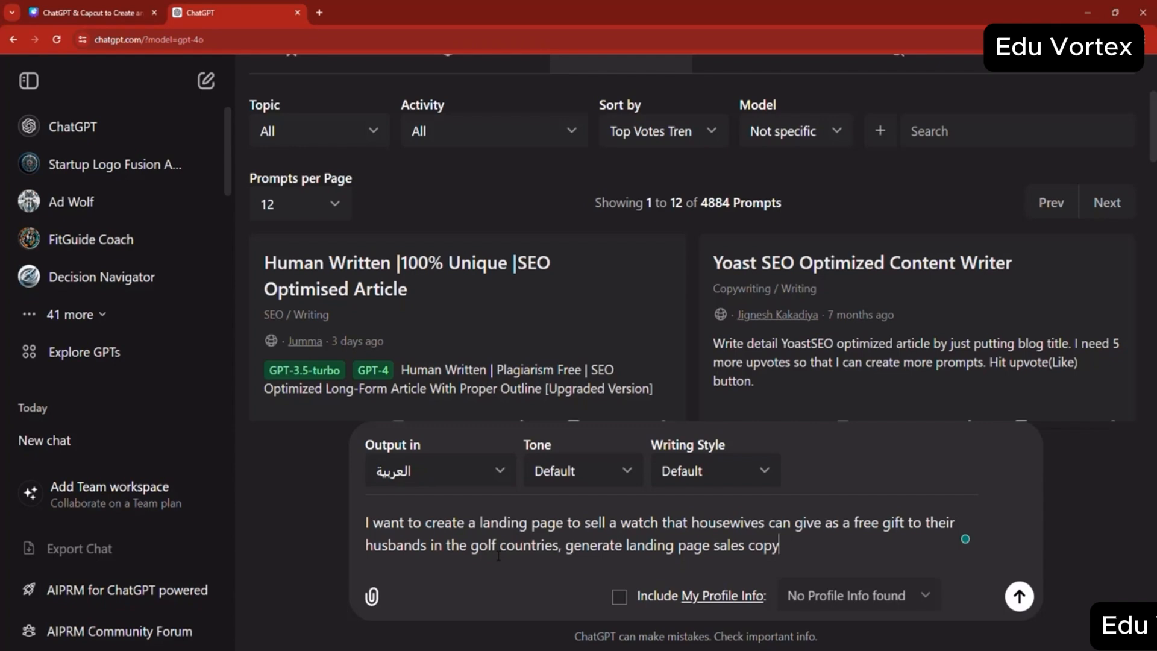
key(Return)
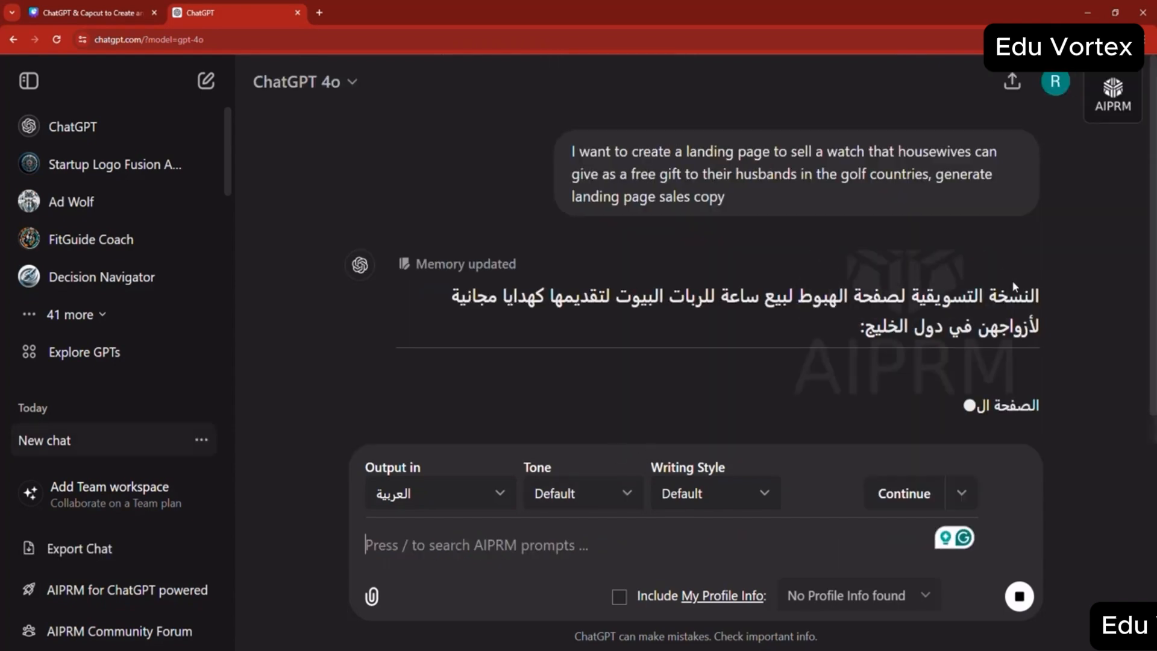
- Review the generated Arabic landing page sales copy from its heading through the product specifications to the footer and closing note
scroll(1009, 282, up, 3)
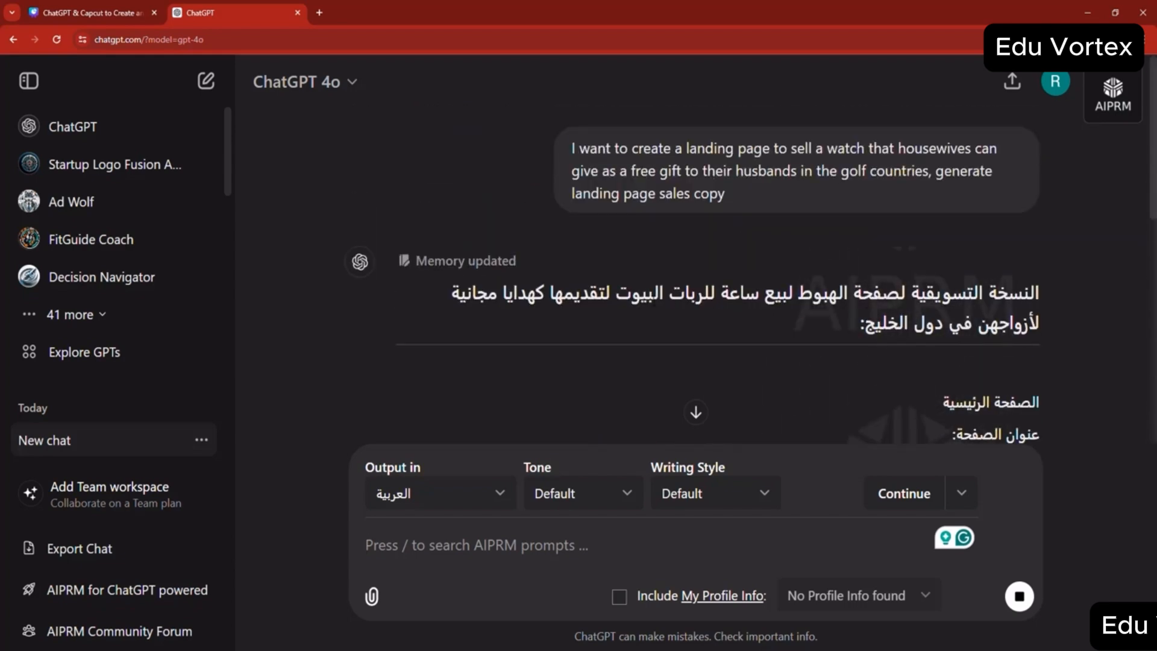
scroll(693, 302, down, 2)
scroll(652, 300, down, 2)
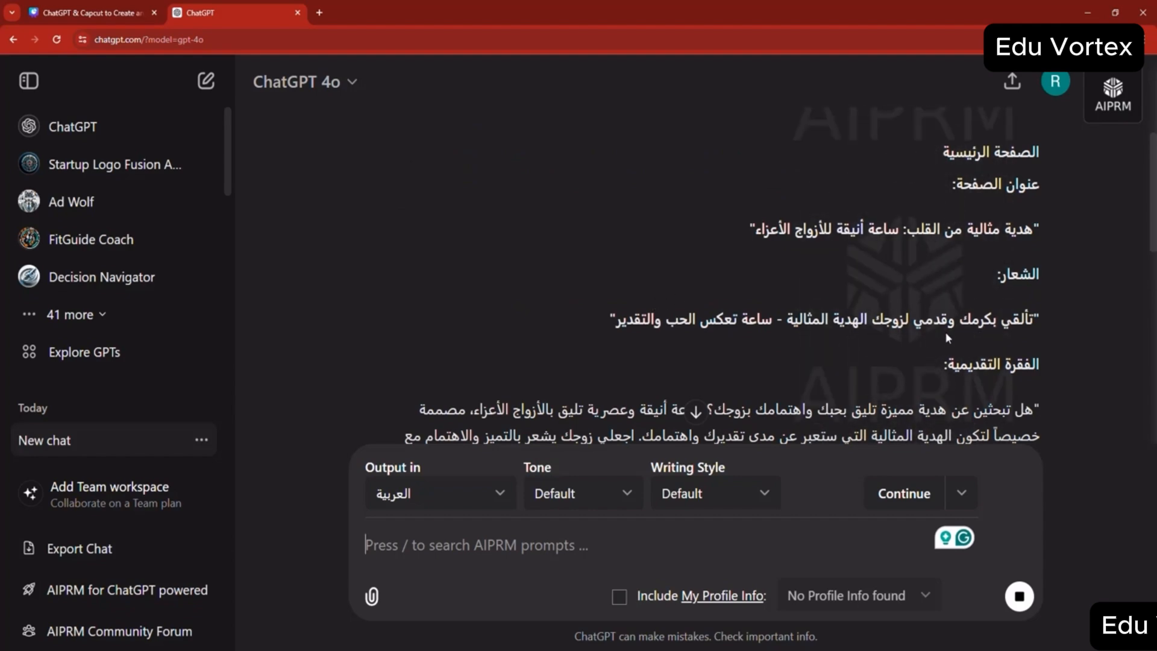
scroll(890, 342, down, 5)
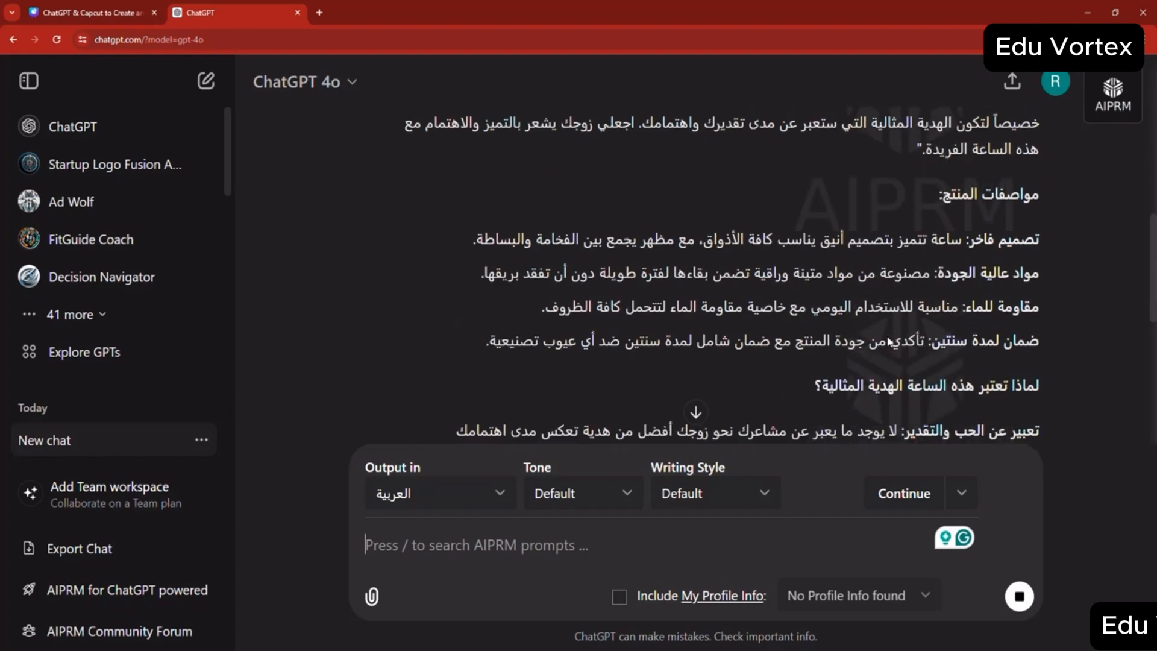
scroll(889, 343, up, 4)
scroll(887, 335, up, 2)
scroll(886, 335, down, 2)
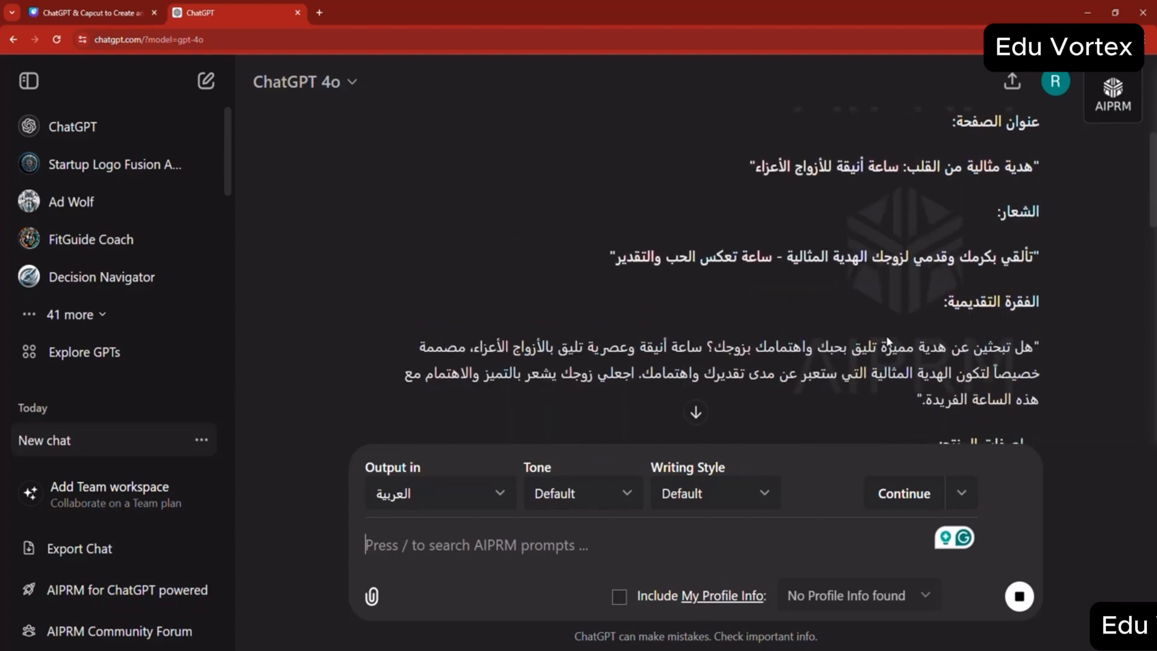
scroll(887, 323, down, 10)
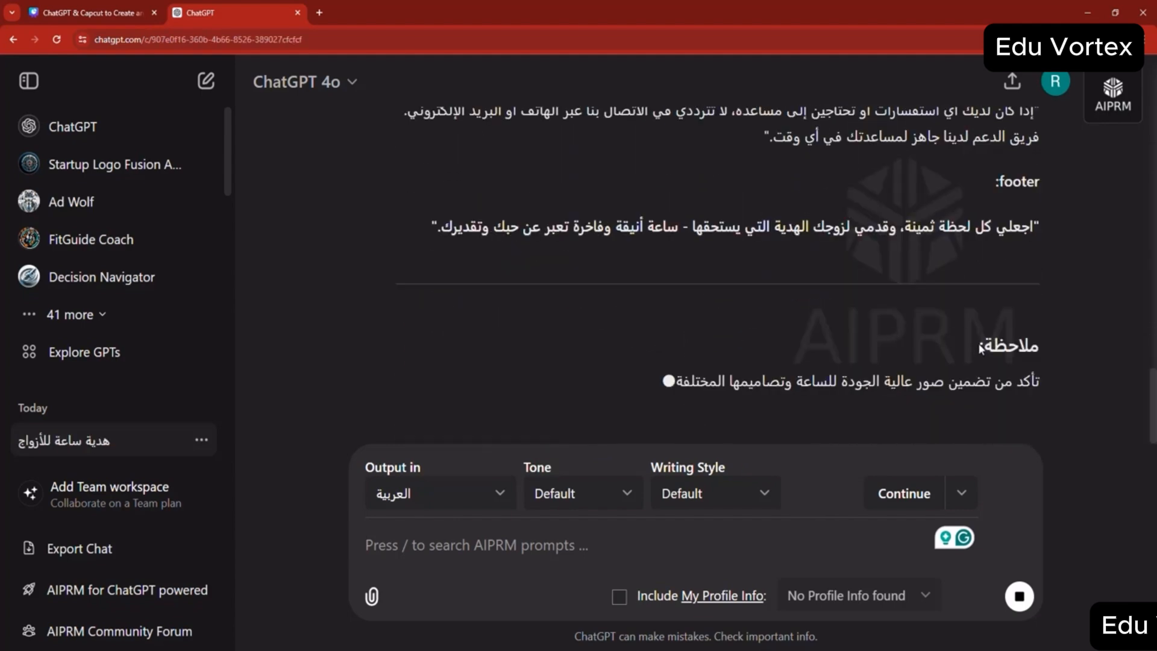
scroll(917, 332, up, 5)
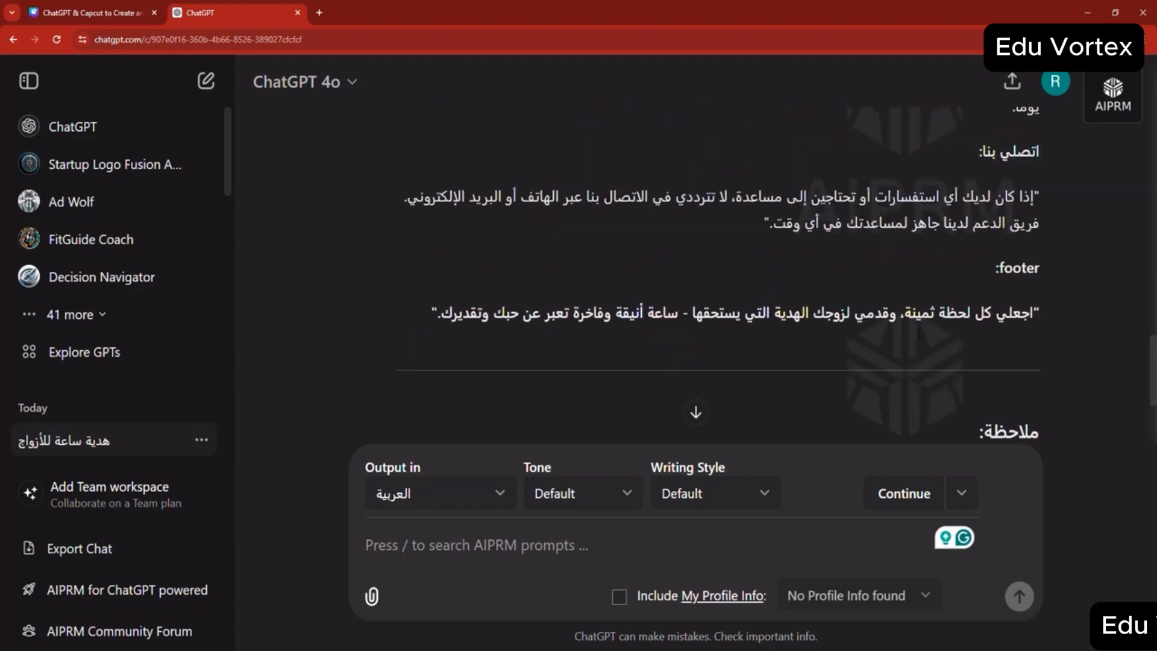
scroll(1016, 405, up, 10)
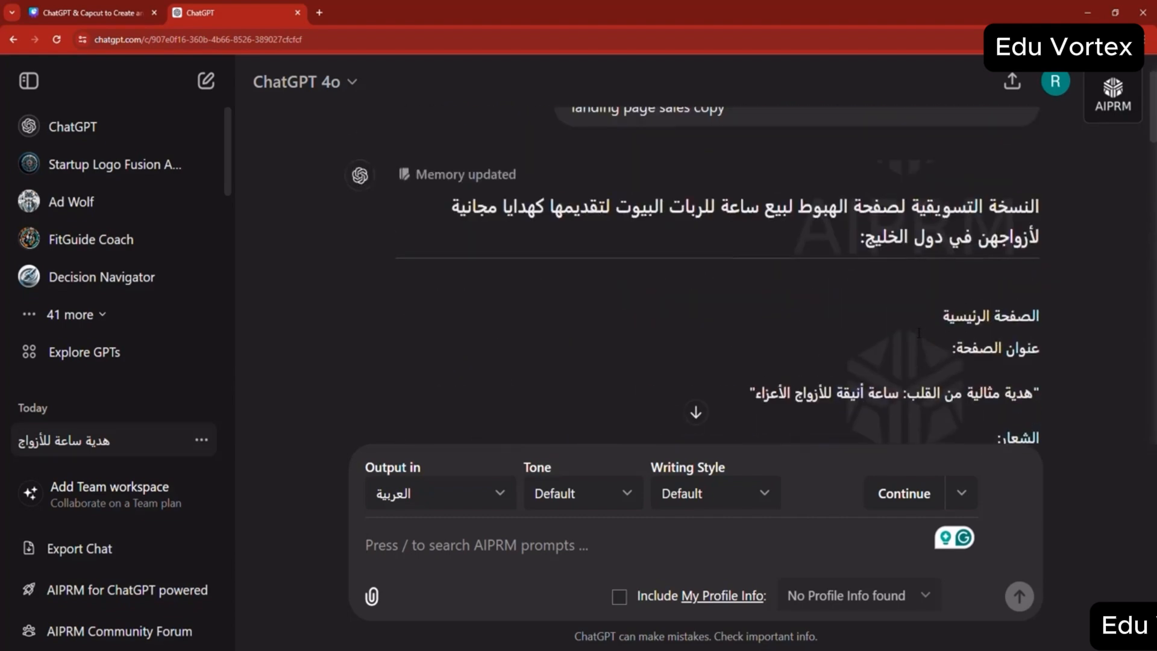
scroll(918, 332, down, 5)
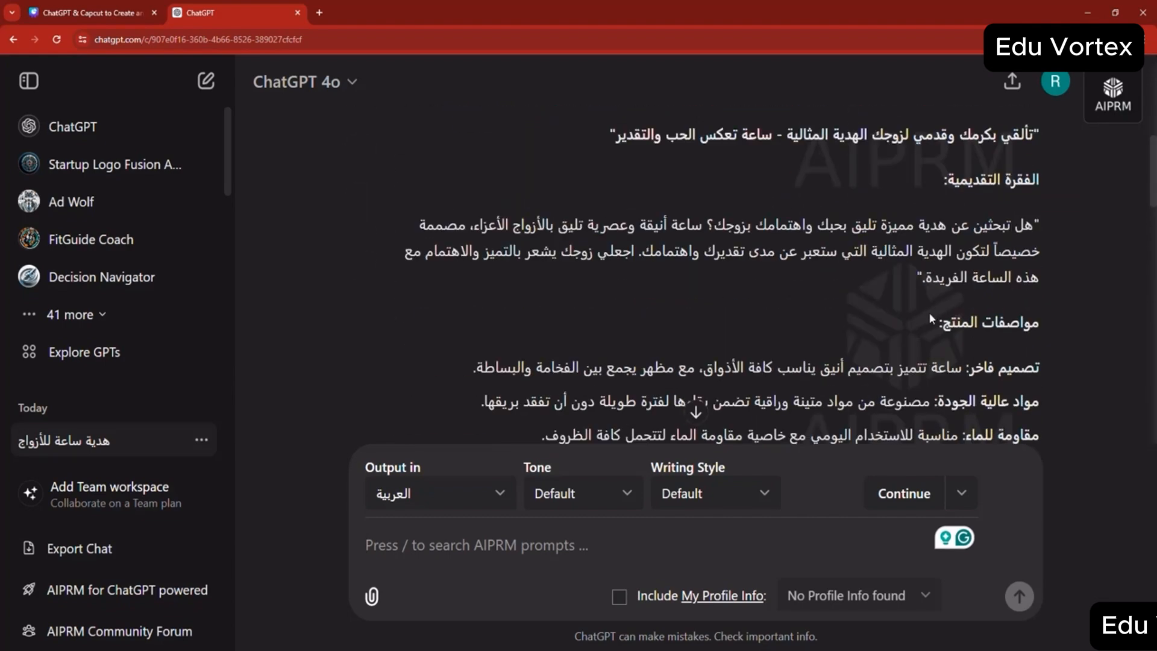
- Set the AIPRM output language back to English
click(440, 495)
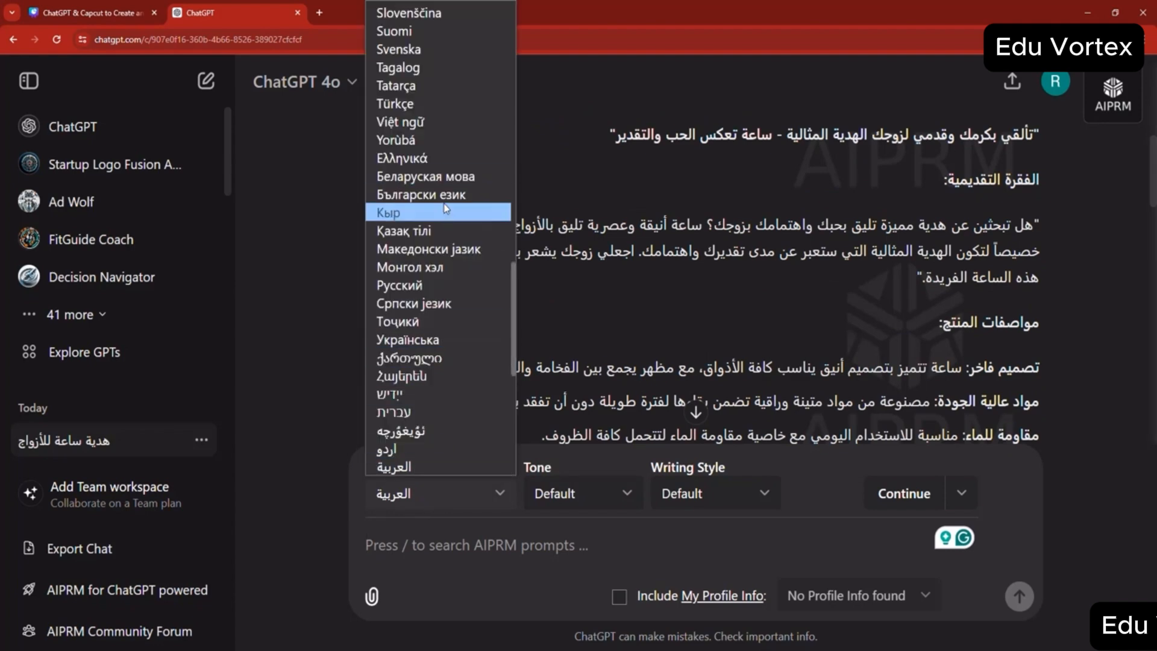
scroll(446, 210, up, 15)
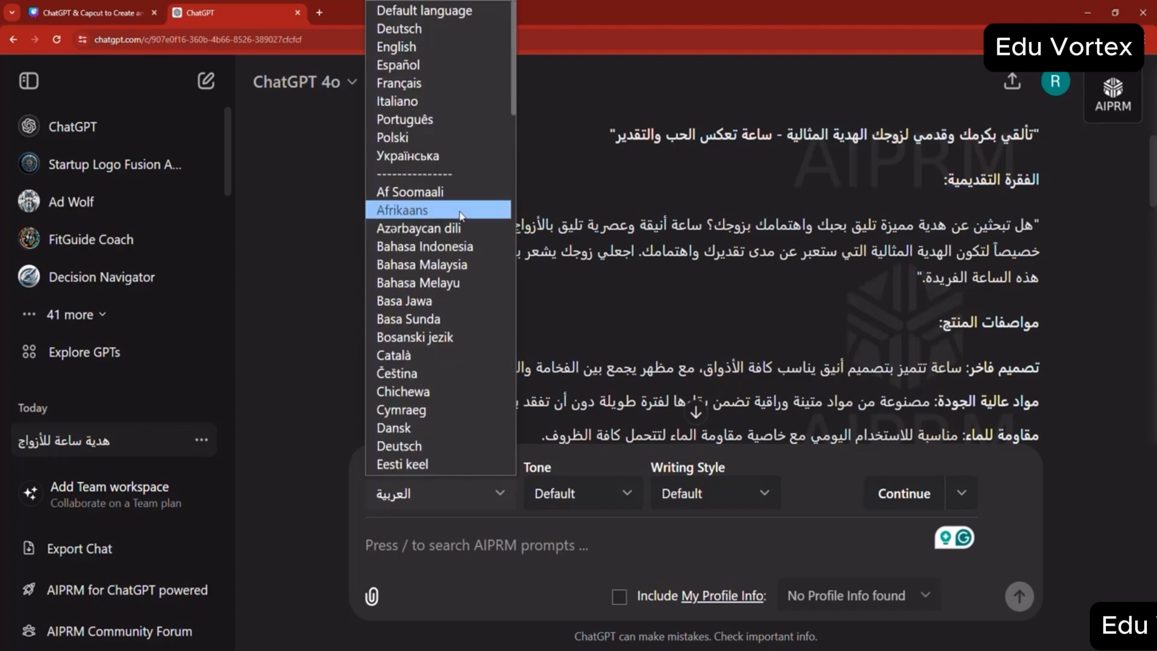
click(283, 126)
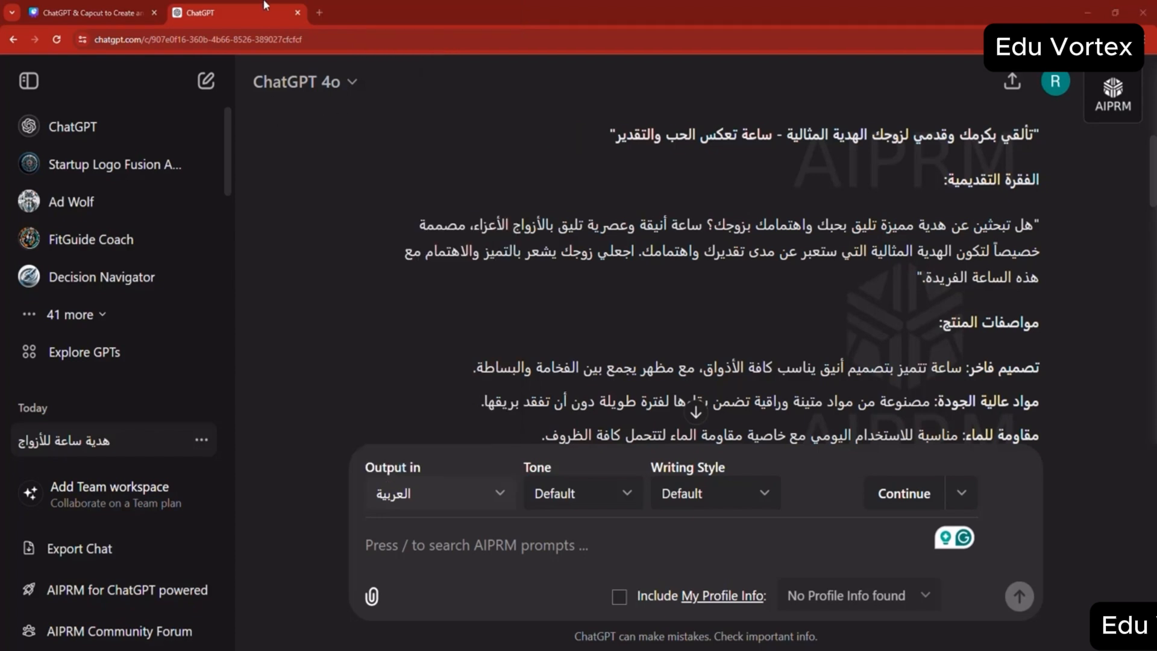
click(391, 494)
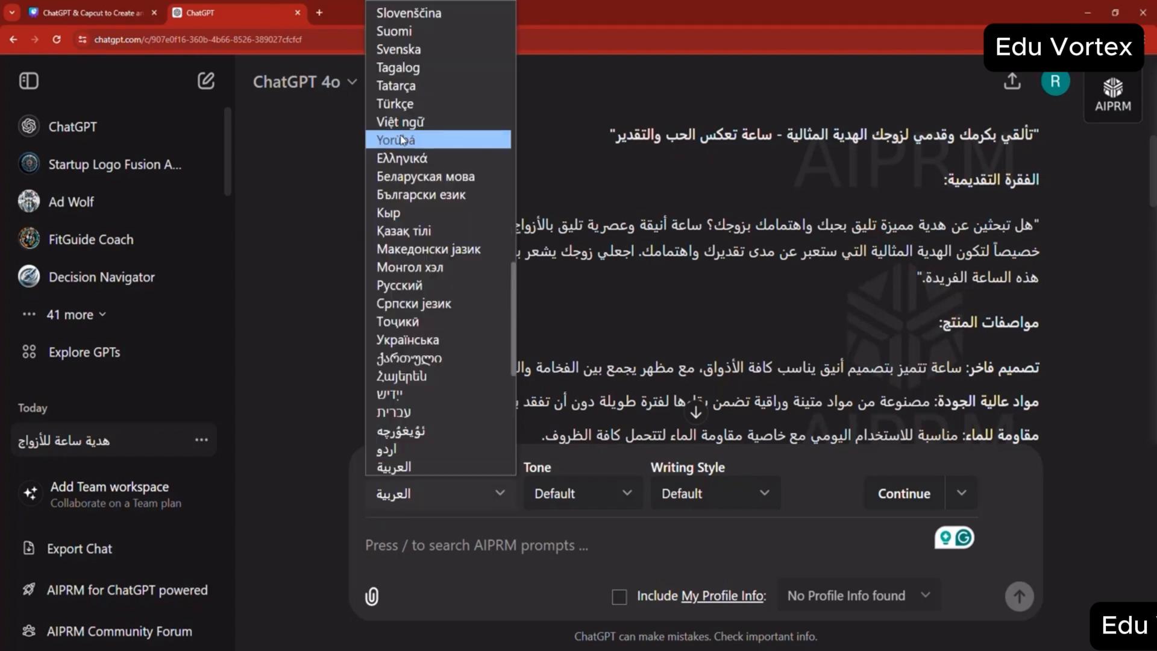
scroll(443, 227, up, 15)
click(437, 48)
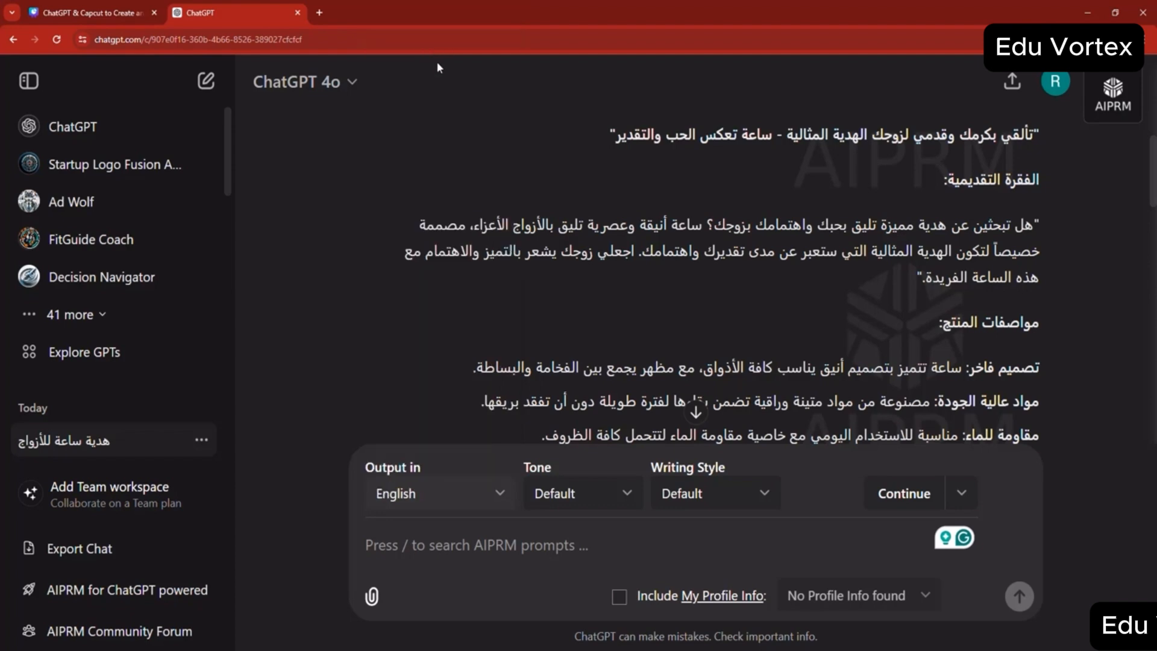
- Browse the available Tone and Writing Style options for AIPRM prompts
scroll(606, 350, down, 5)
scroll(606, 349, down, 3)
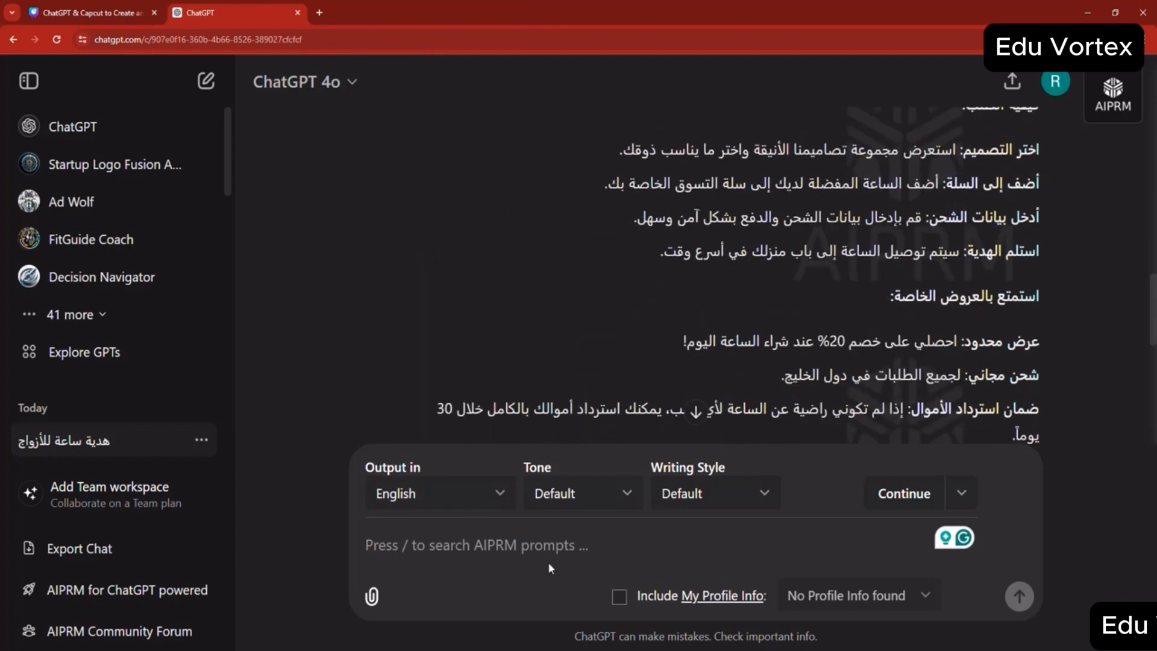
click(607, 505)
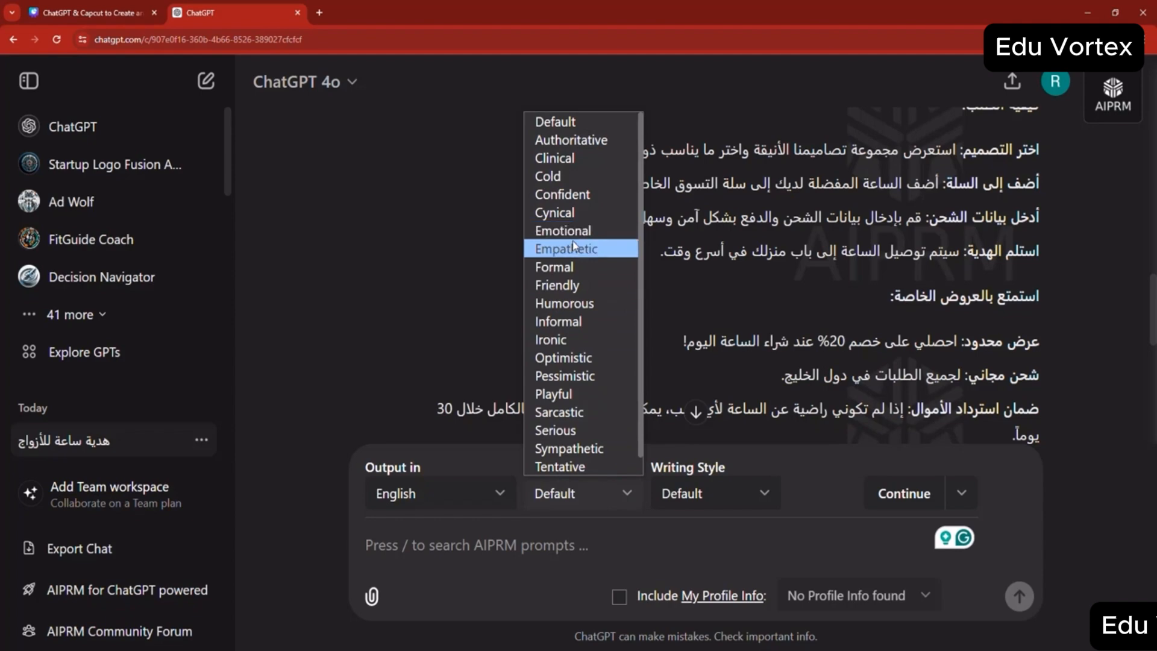
click(697, 500)
click(697, 500)
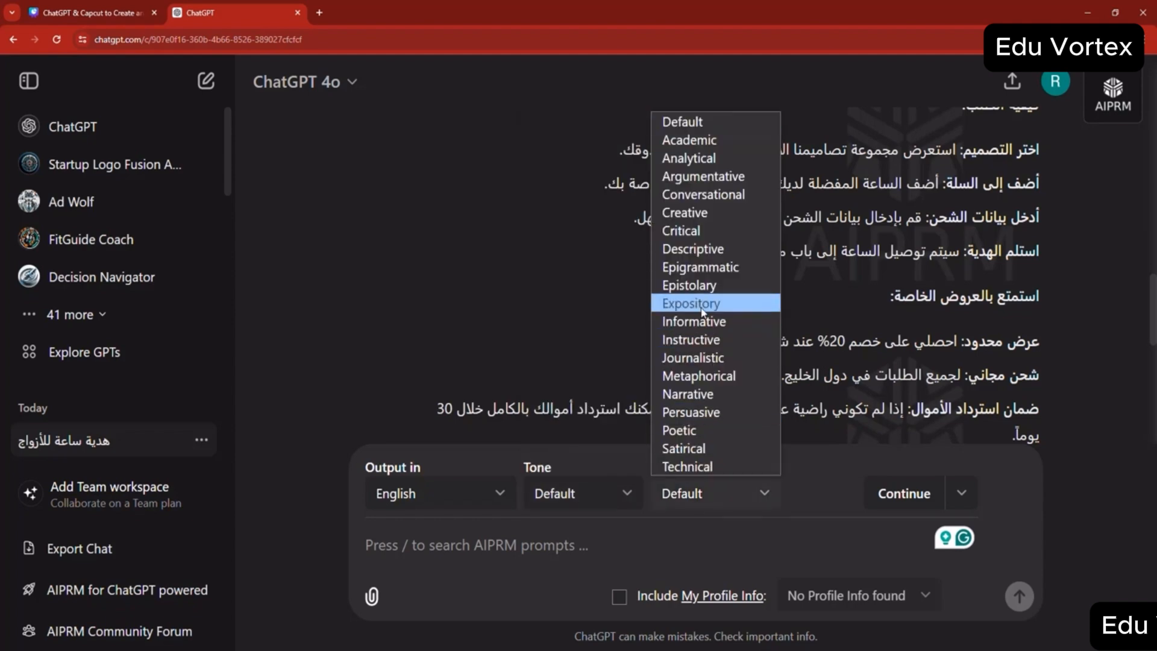
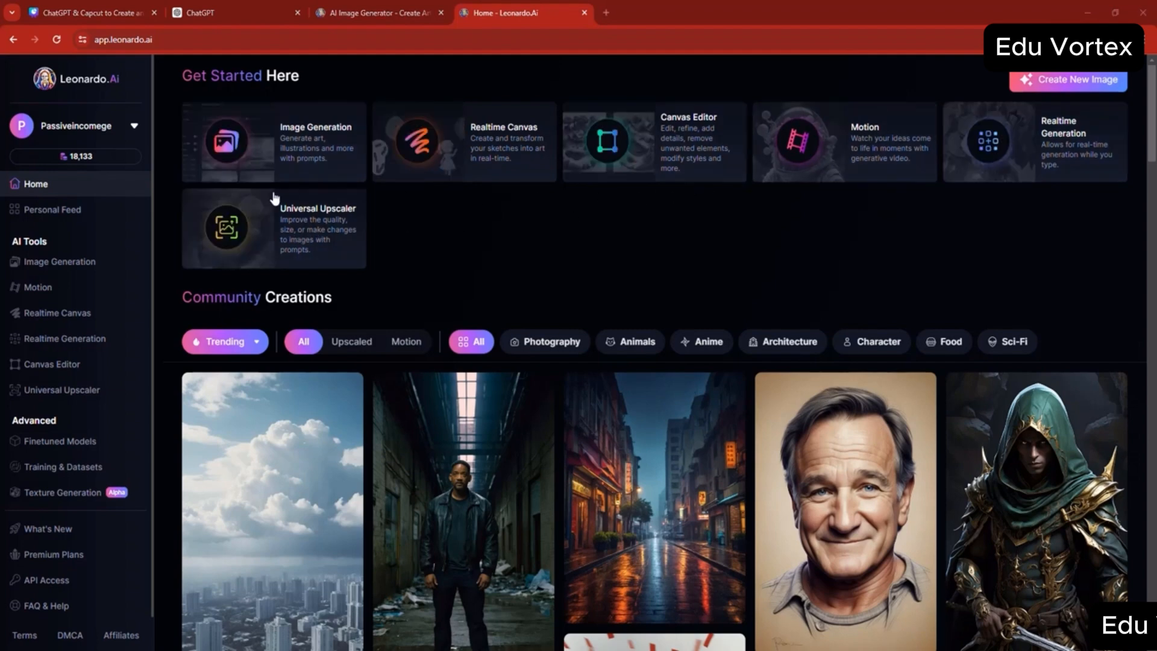
- Browse the Community Creations on Leonardo.Ai, examining the prompt details of the leather-jacket man in an alley and the pencil portrait
scroll(672, 312, down, 2)
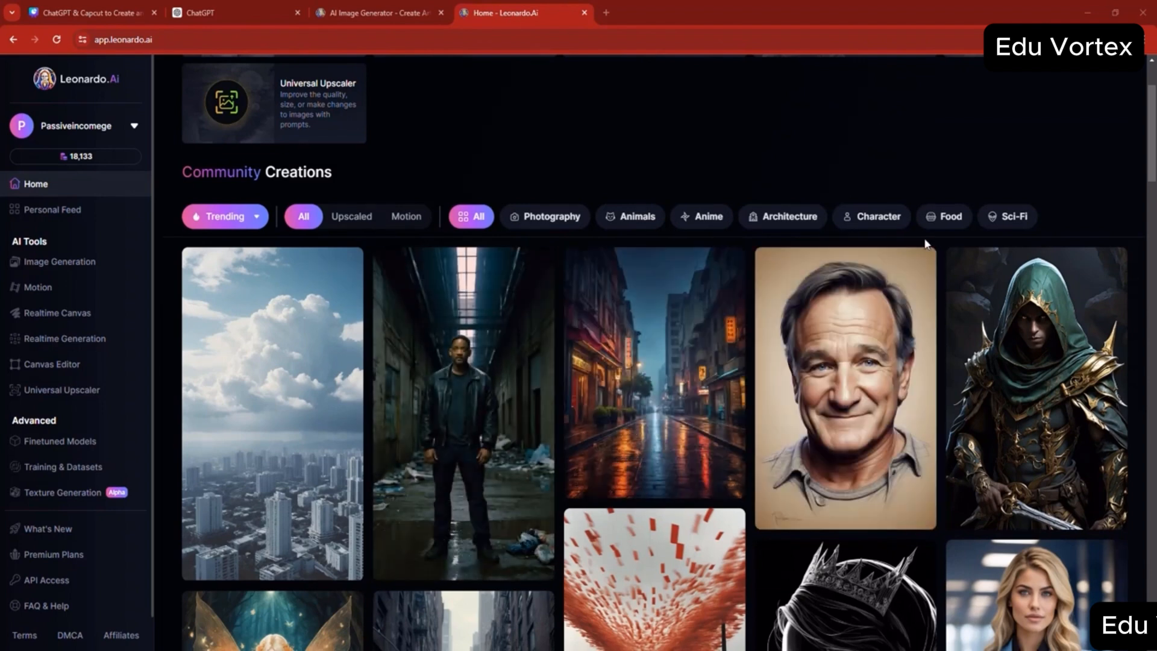
click(476, 392)
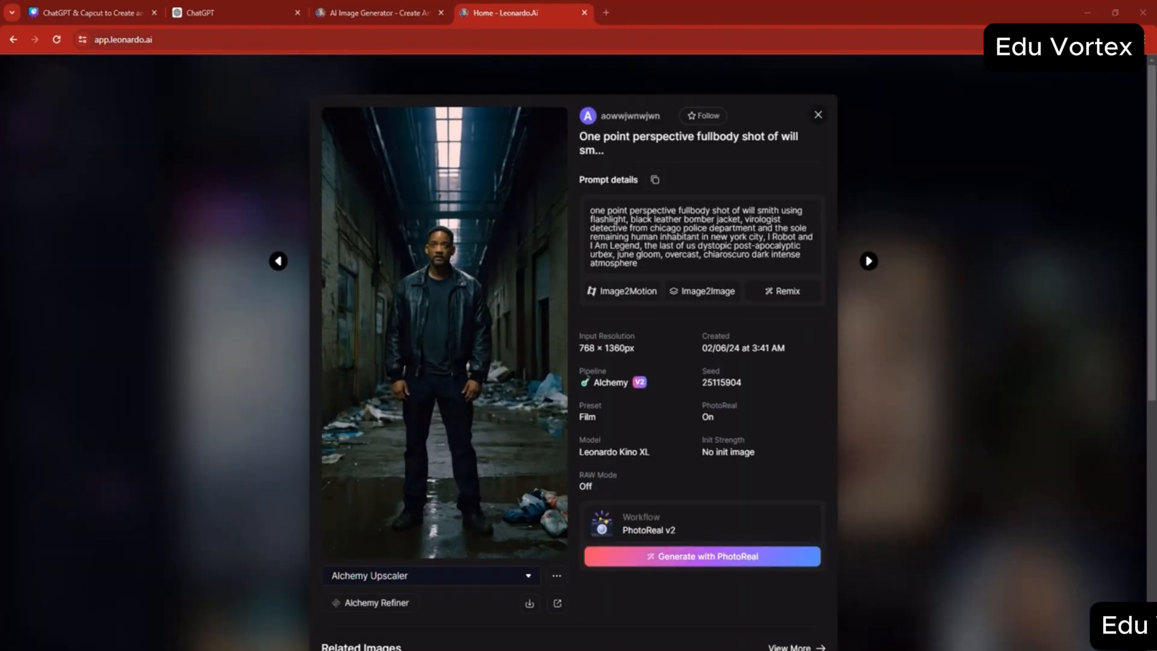
click(877, 470)
click(857, 392)
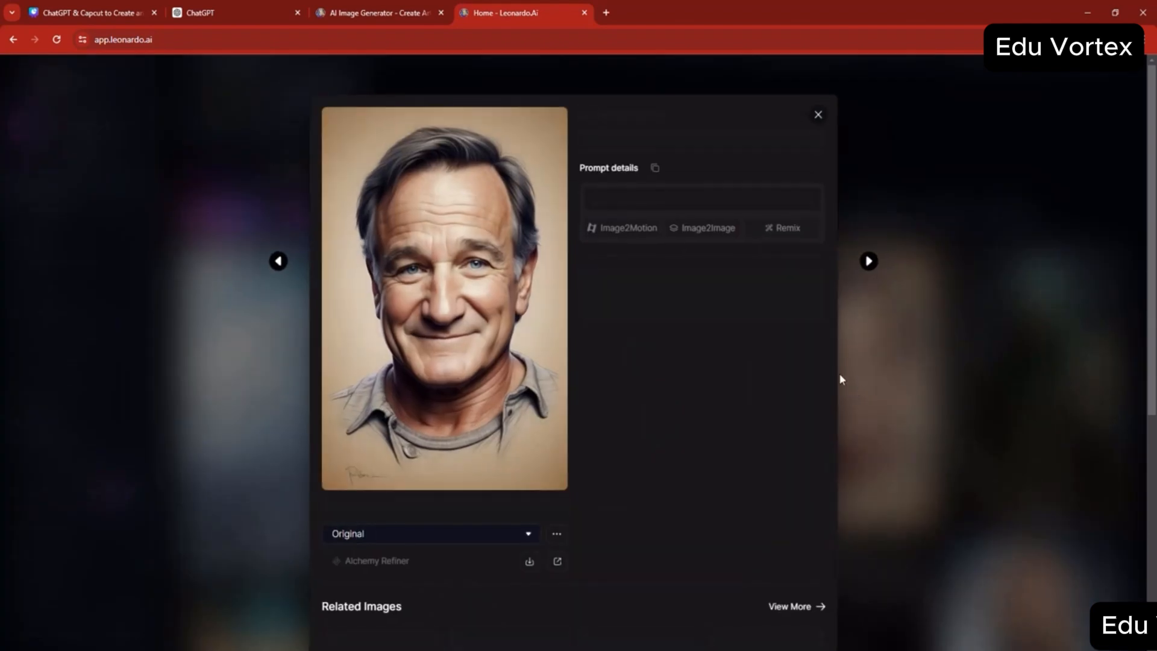
click(819, 117)
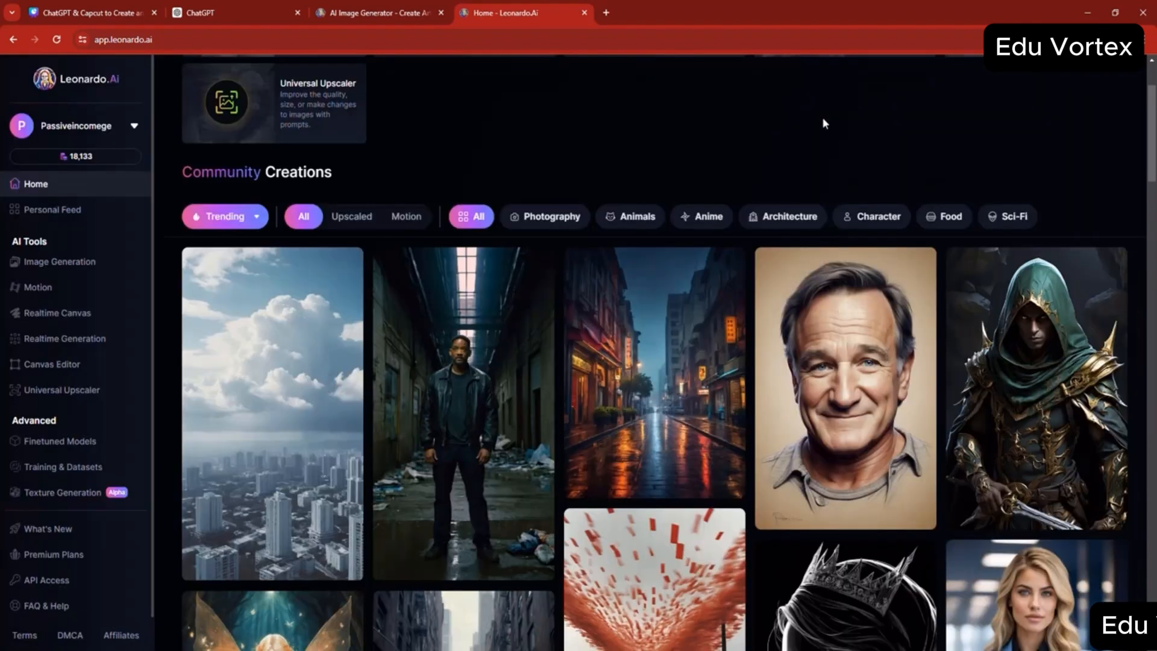
scroll(841, 299, down, 1)
scroll(840, 300, down, 5)
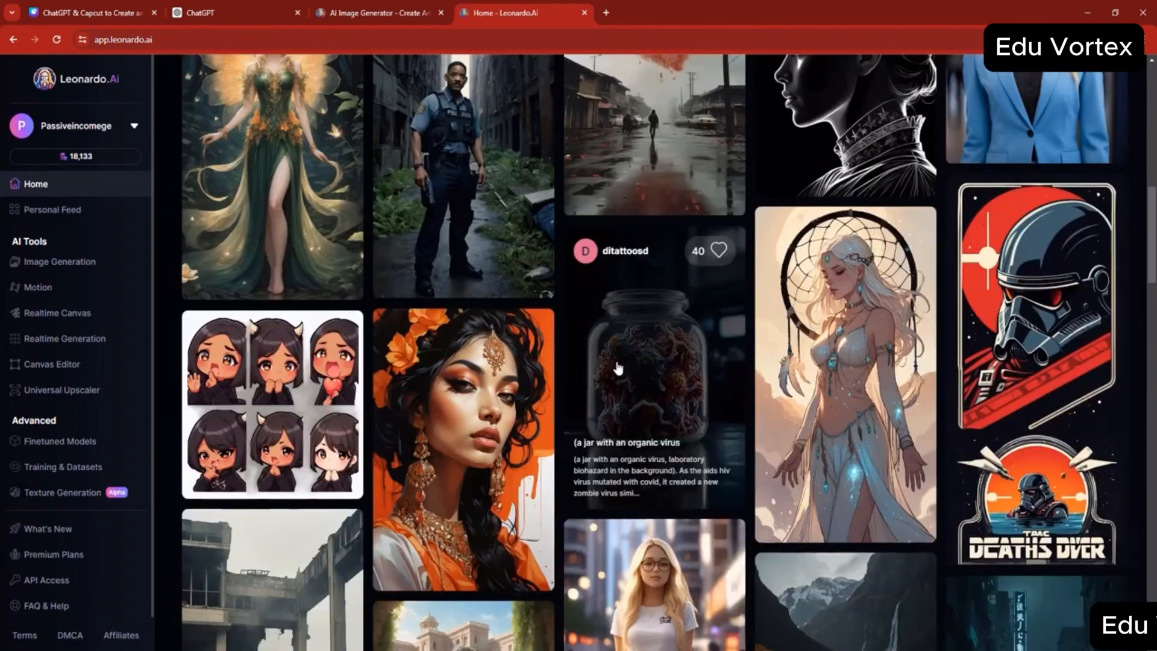
scroll(696, 310, up, 5)
scroll(696, 311, up, 3)
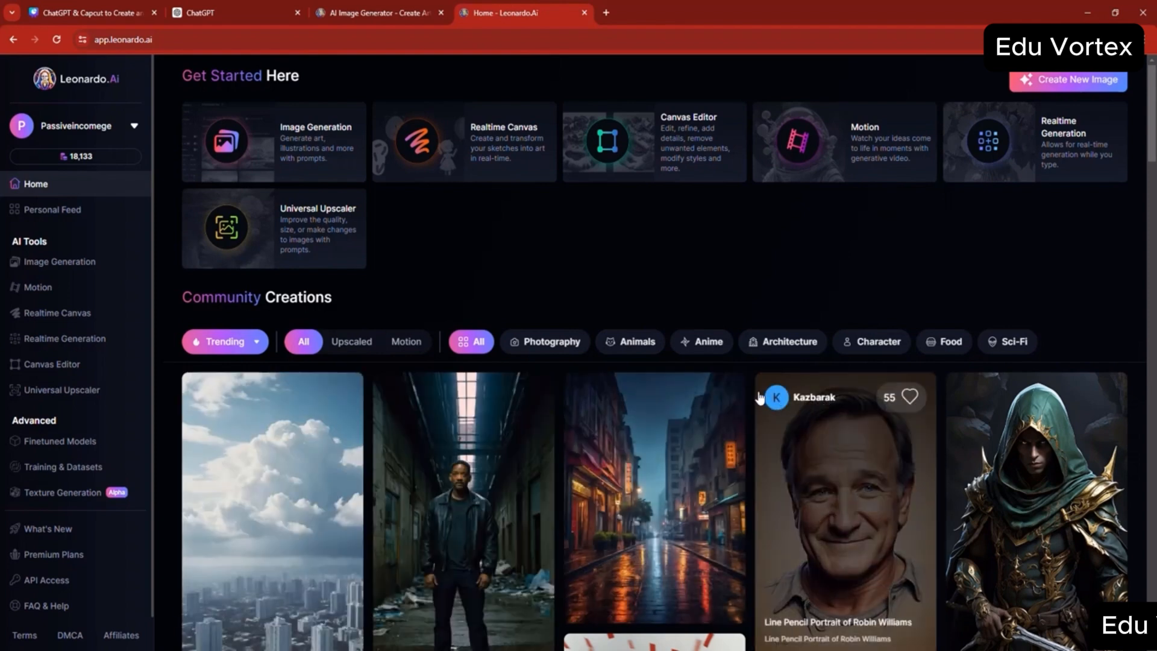
- Look through your own generated images in the Personal Feed
click(53, 216)
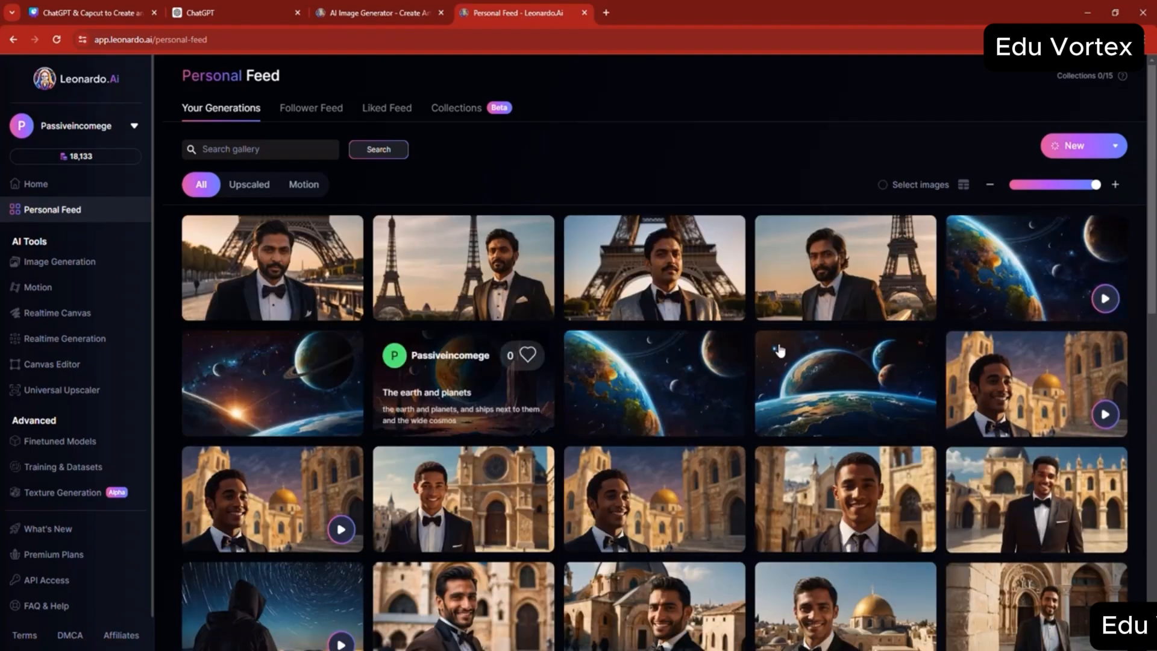
scroll(779, 350, down, 15)
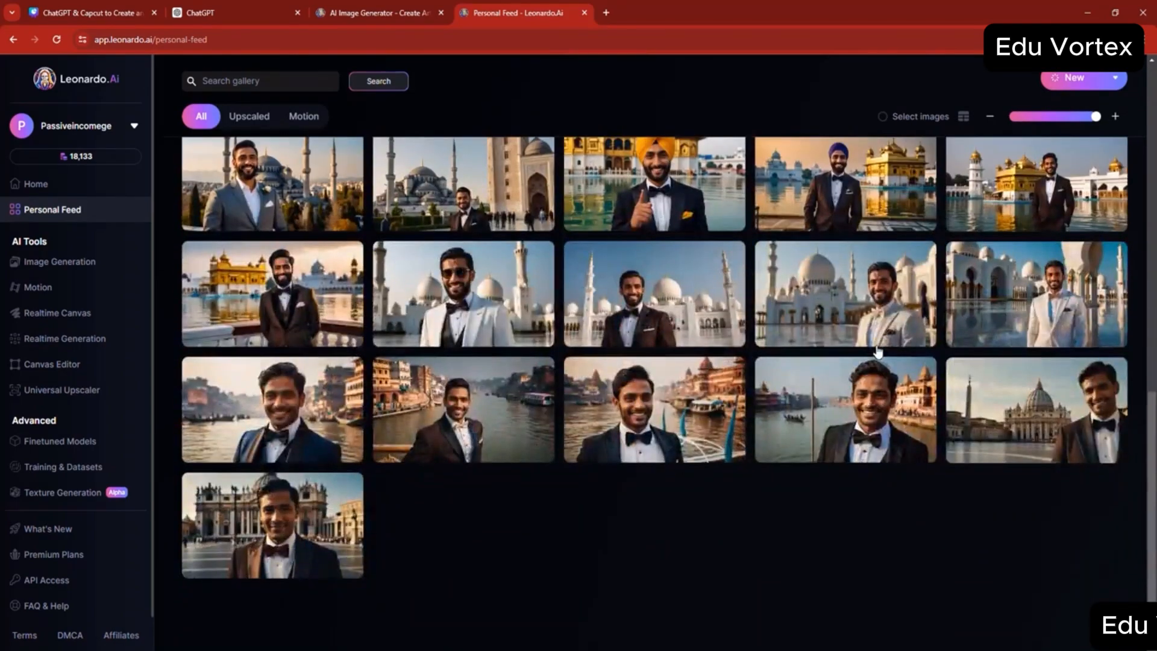
scroll(877, 351, up, 15)
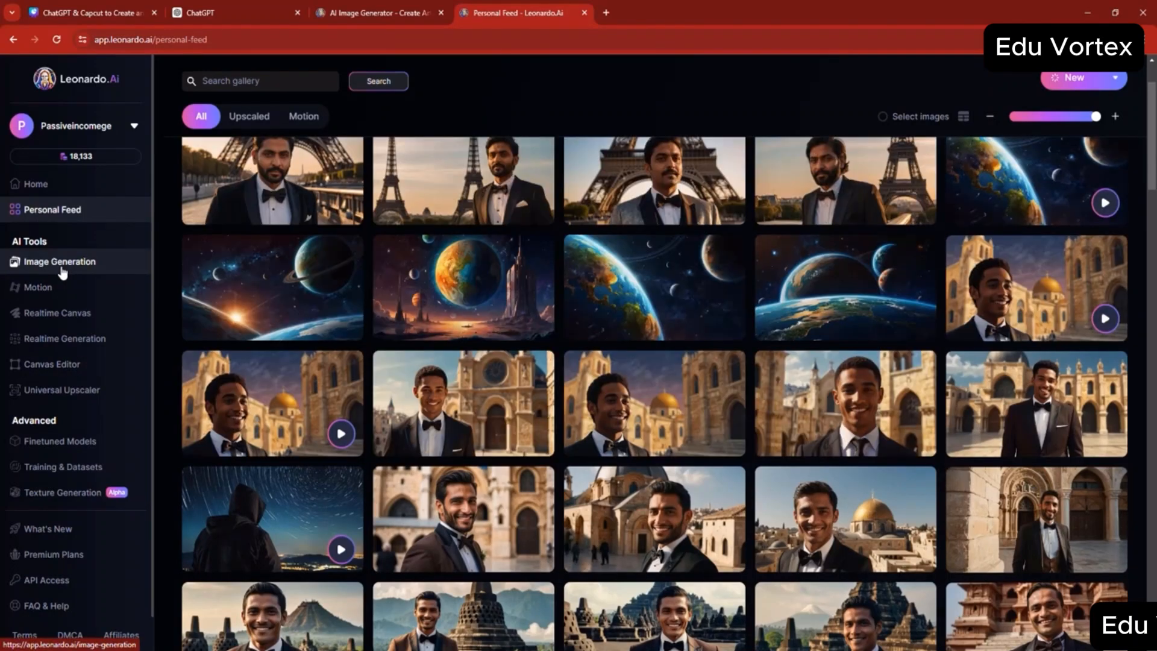
- Open the Image Generation tool and switch it to Legacy Mode
click(62, 265)
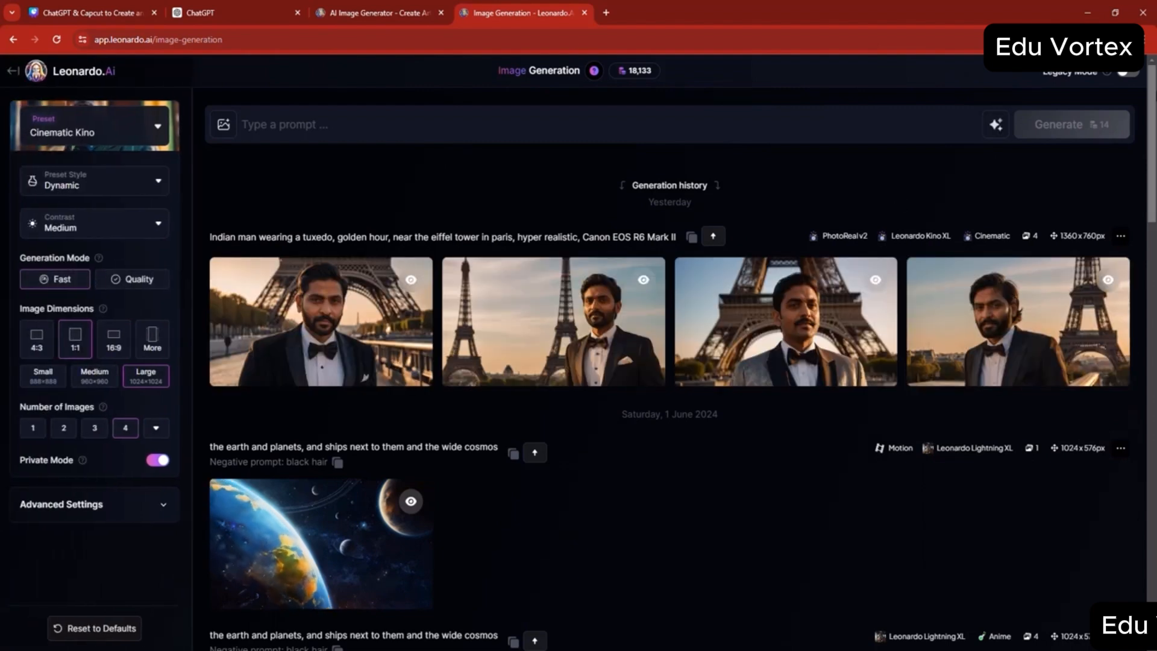
click(1130, 77)
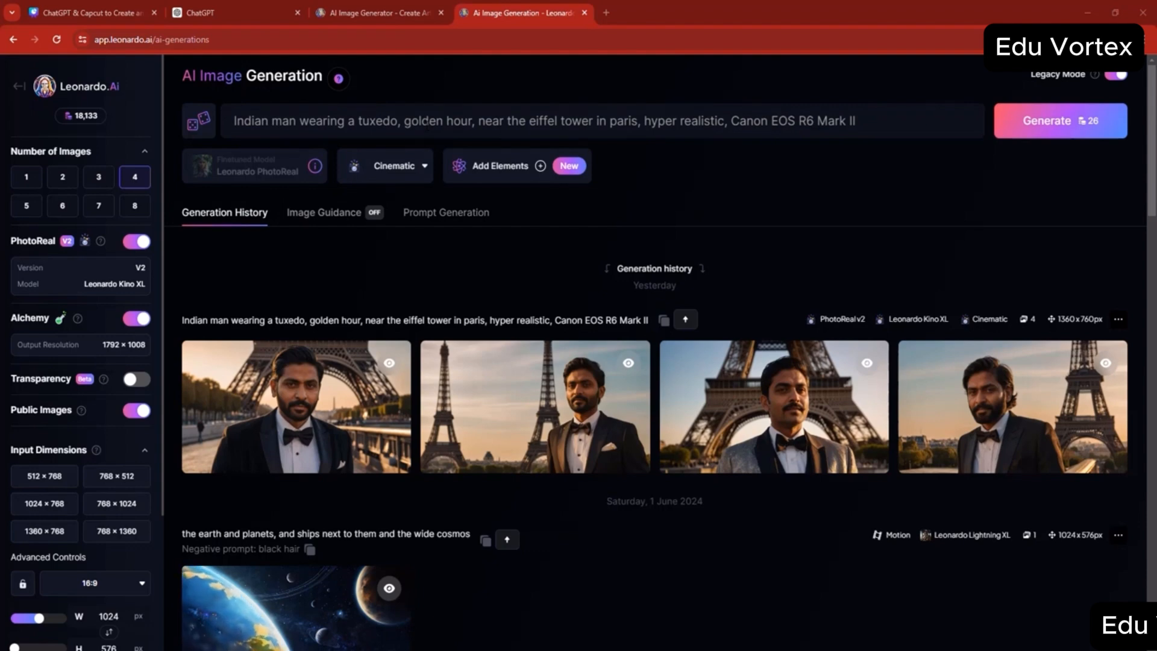
- Replace the image prompt with "Scary Dark Adult Alien" and generate four images
click(427, 122)
key(ctrl+a)
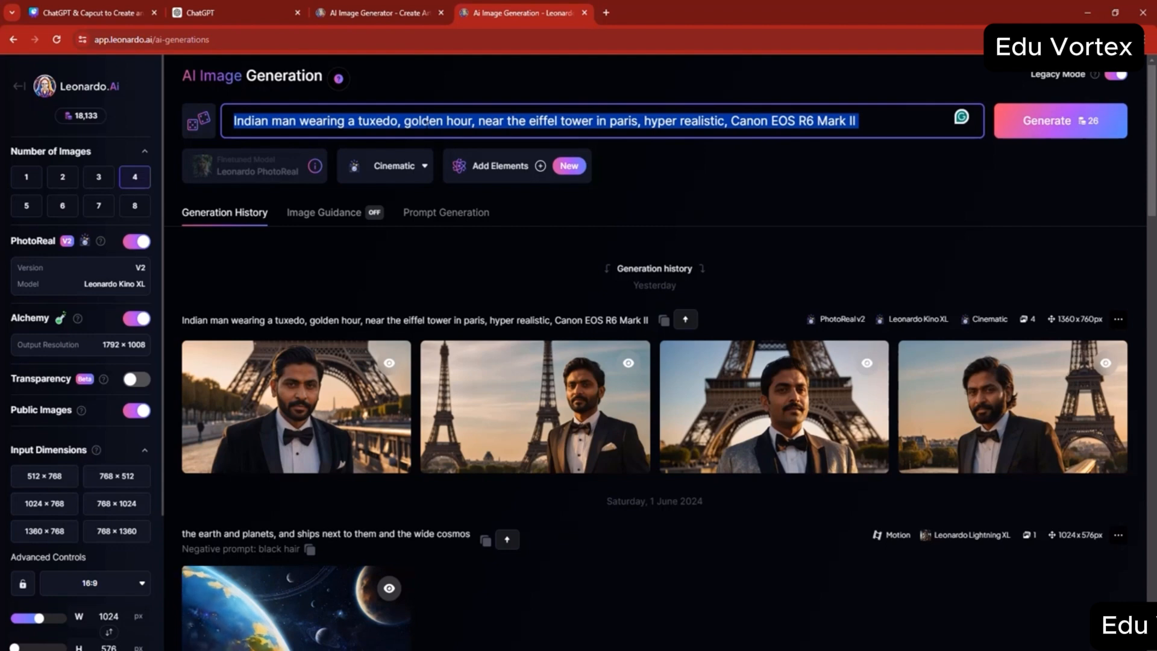
text(A)
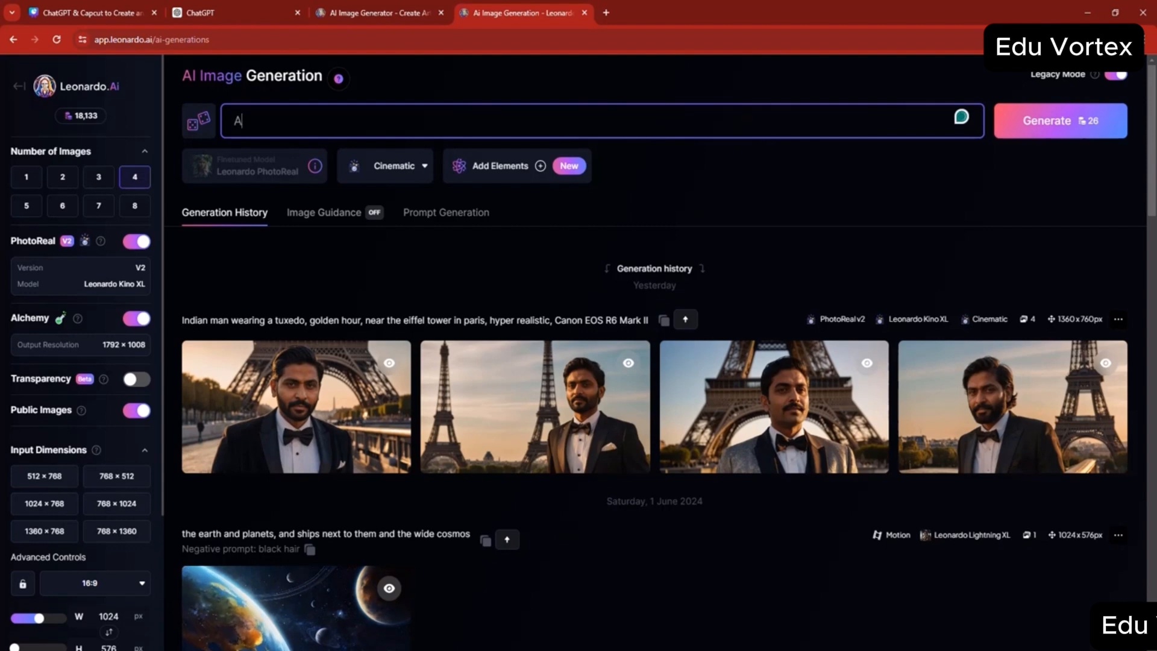
key(BackSpace)
text(Sc)
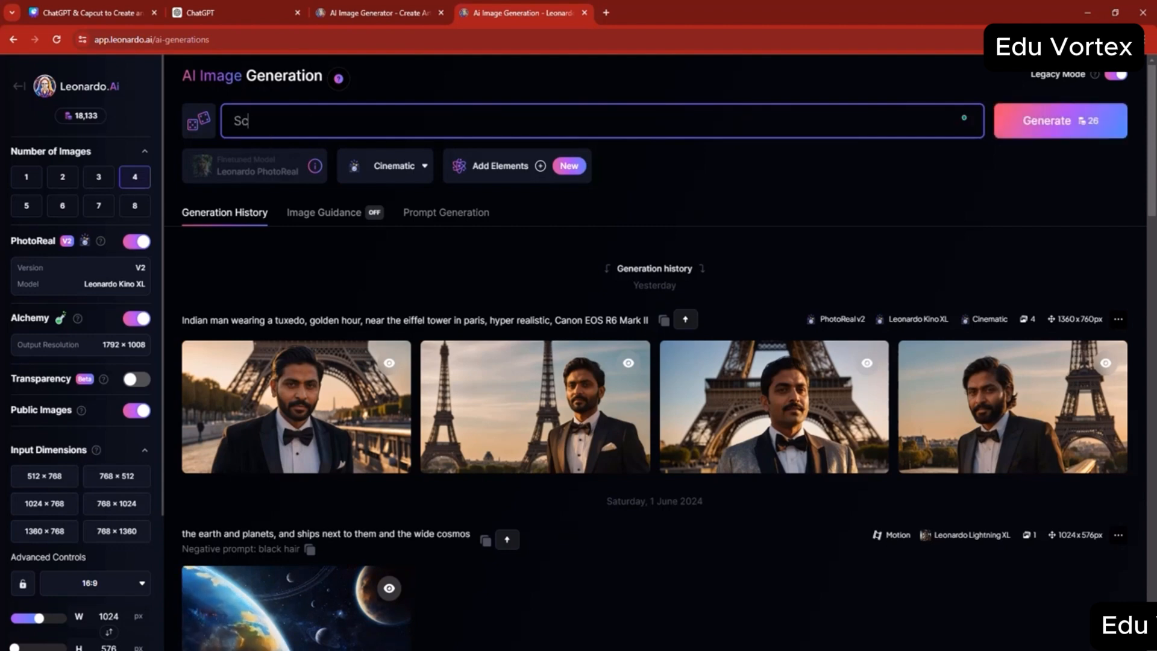
text(ary Dar)
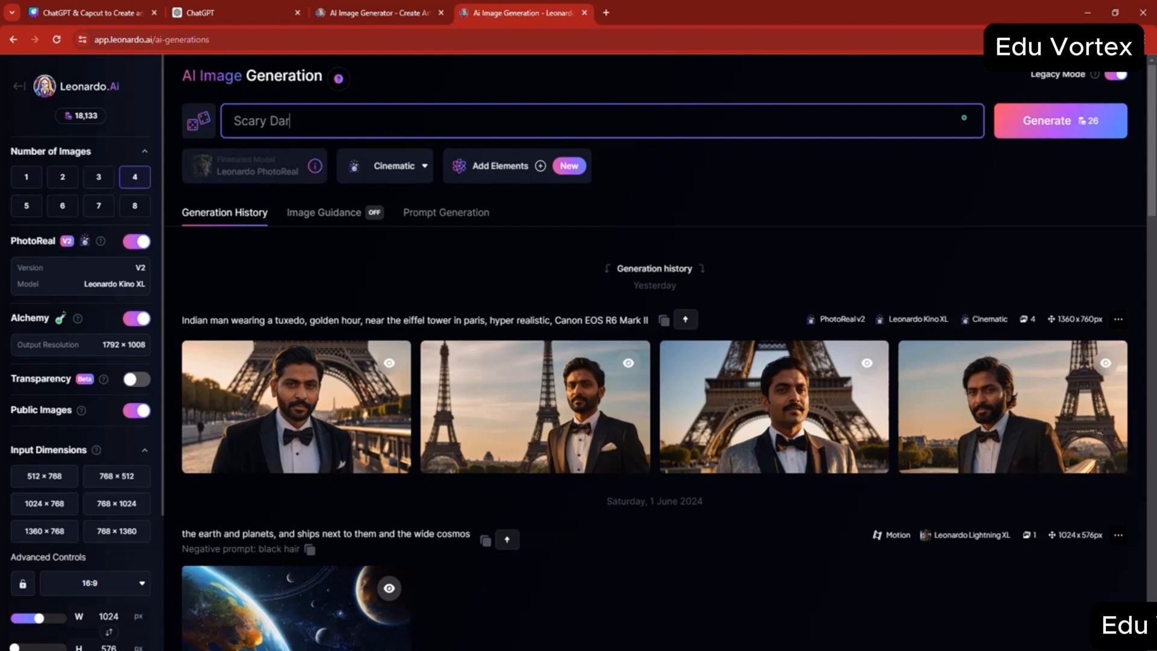
text(k A)
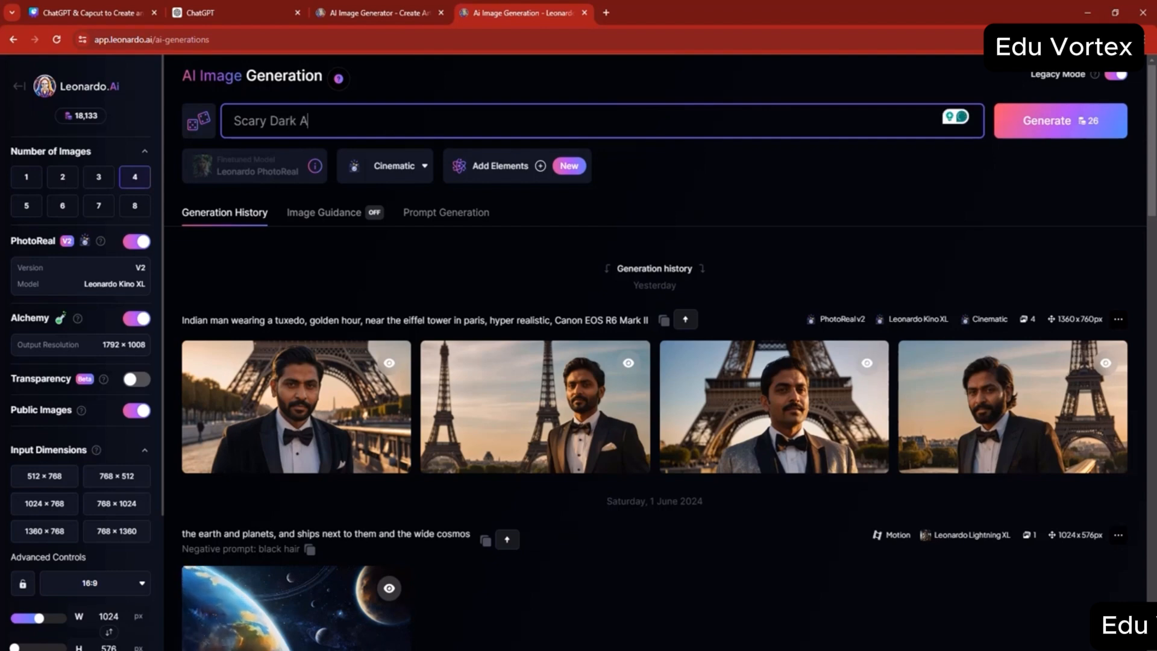
text(dult Alien)
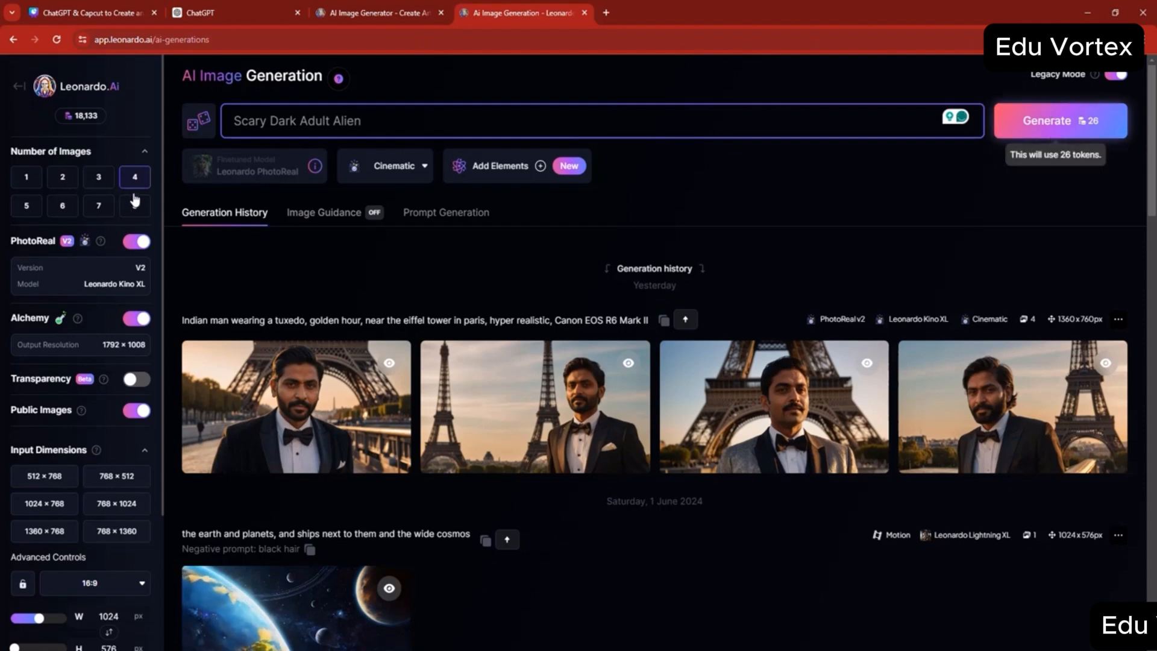
key(Return)
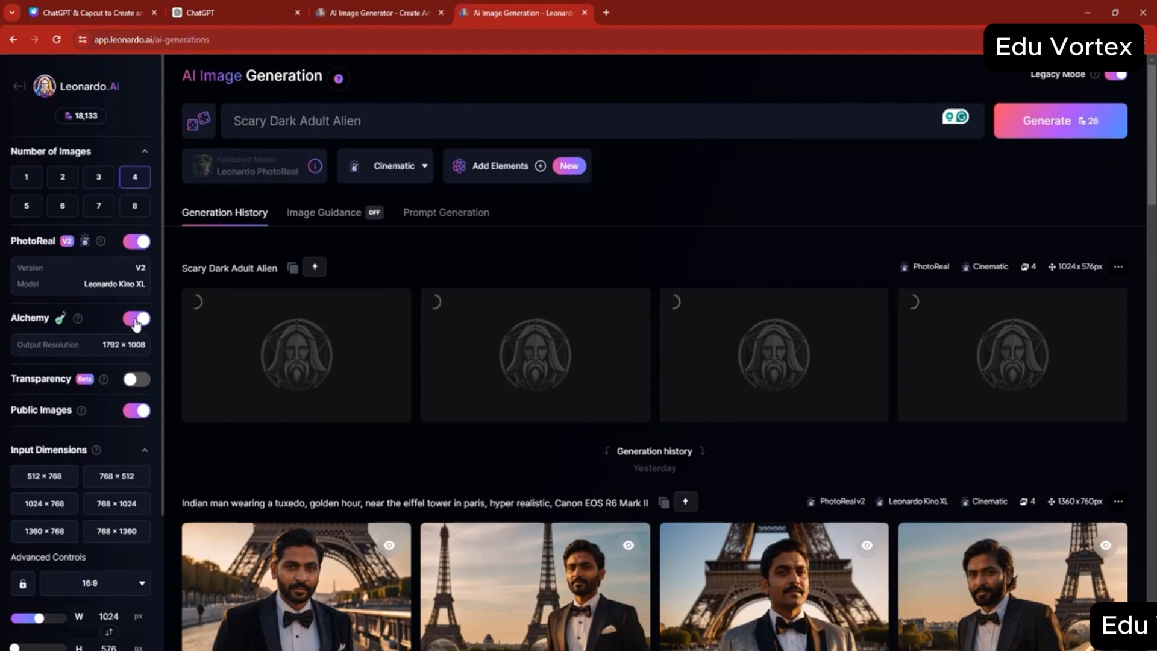
- Examine the input dimension settings, including the aspect ratio choices and the width value
scroll(121, 361, down, 2)
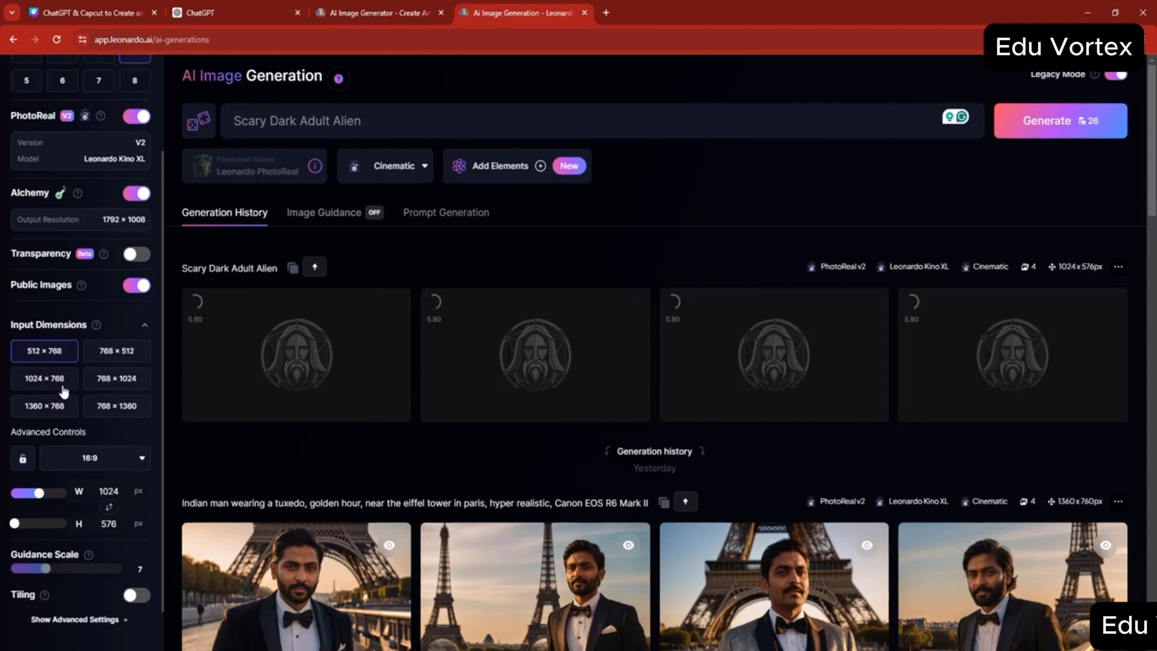
click(120, 459)
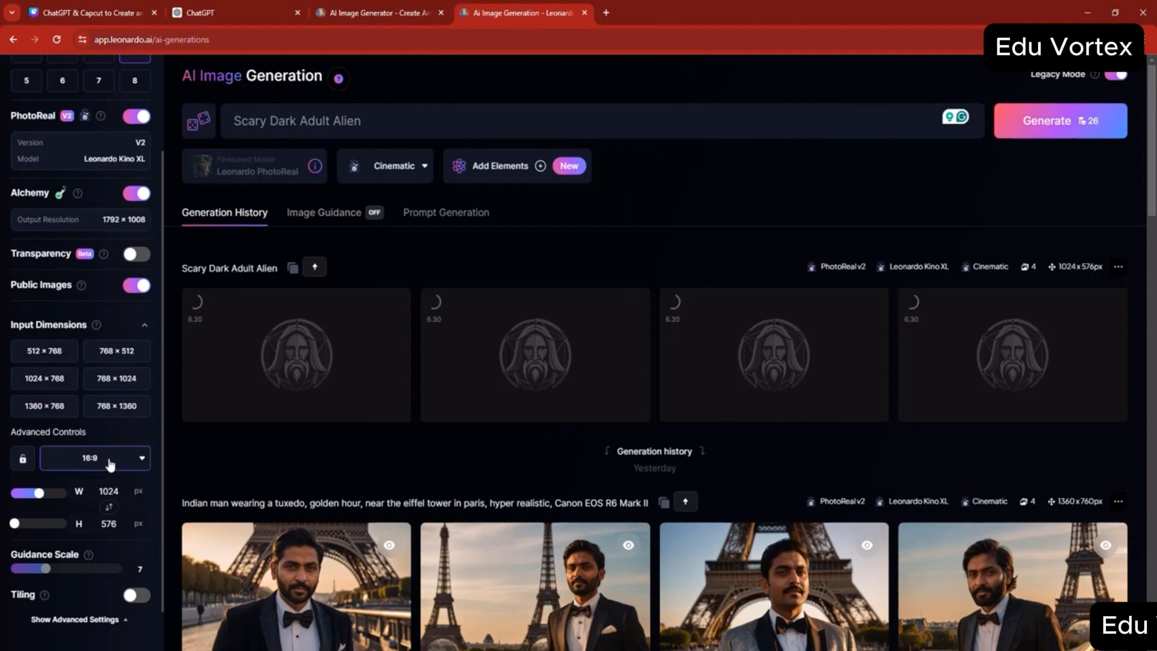
click(2, 481)
click(109, 492)
double_click(109, 491)
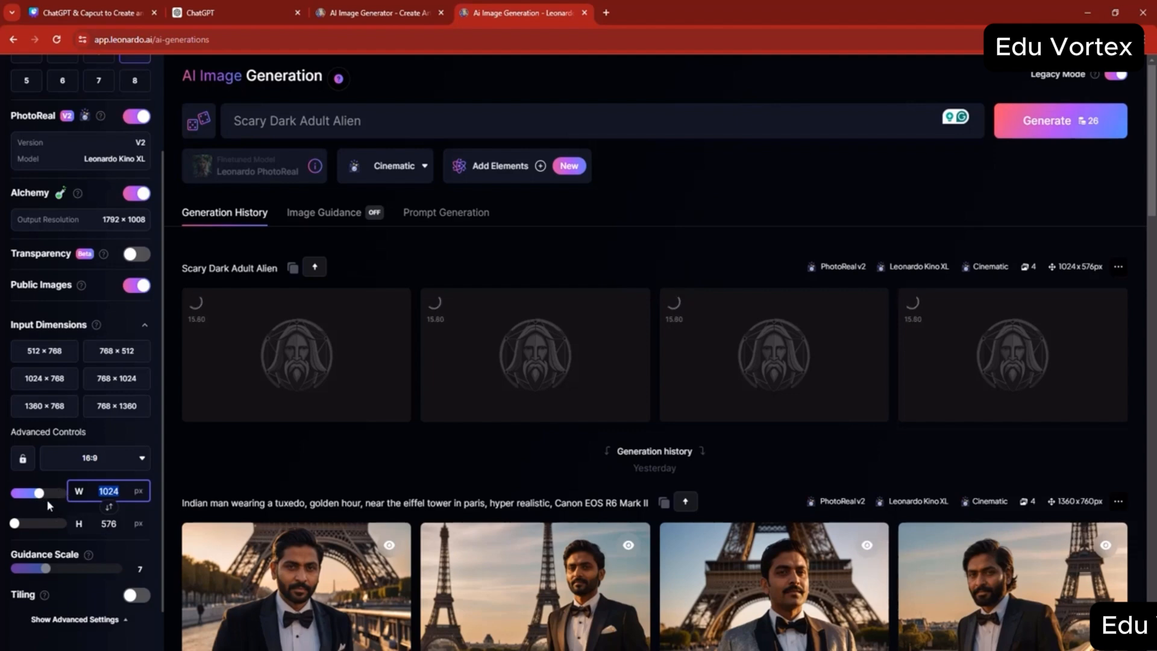
click(103, 462)
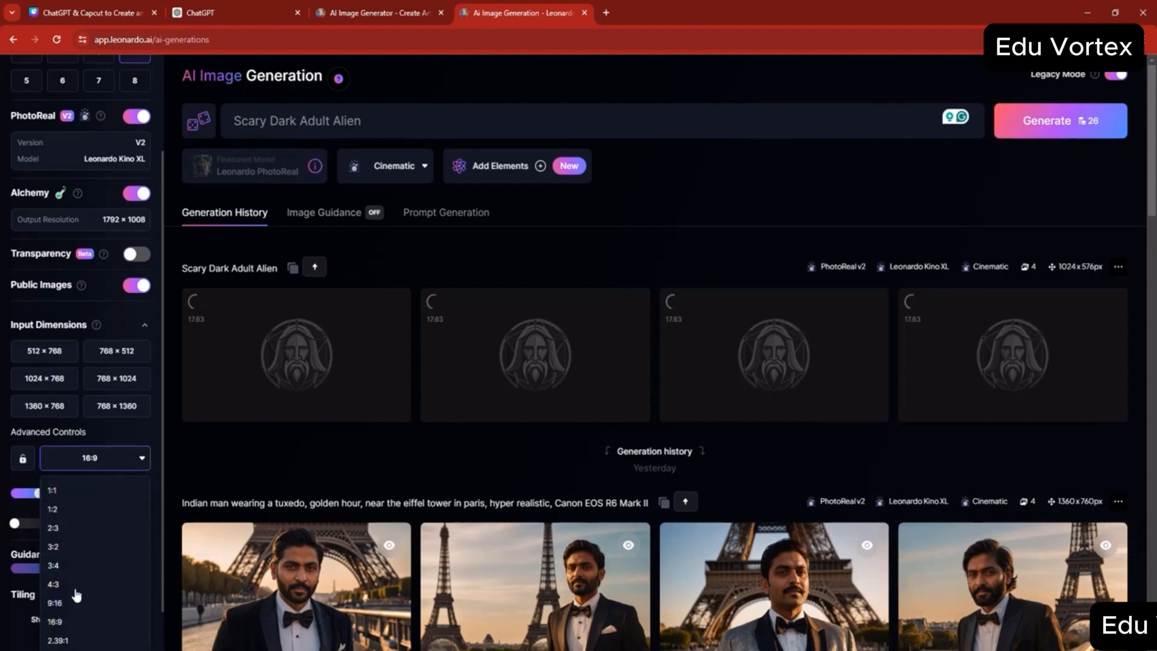
click(17, 483)
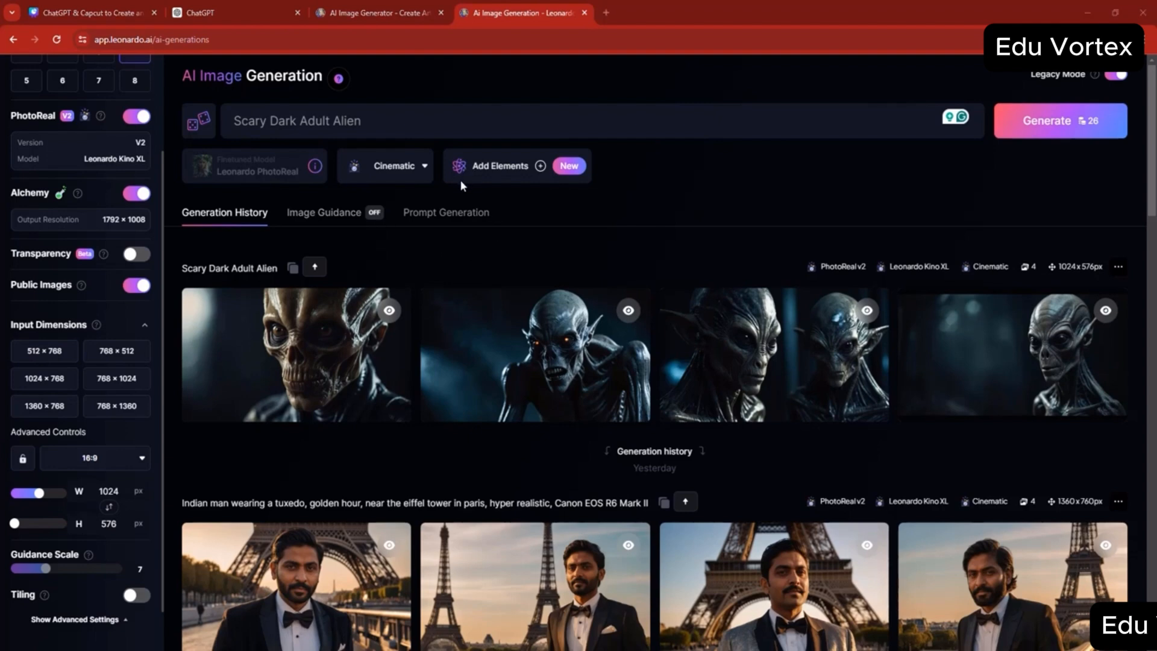
- View the generated alien image with glowing eyes at full size, close it and return to the generation history
mouse_move(393, 312)
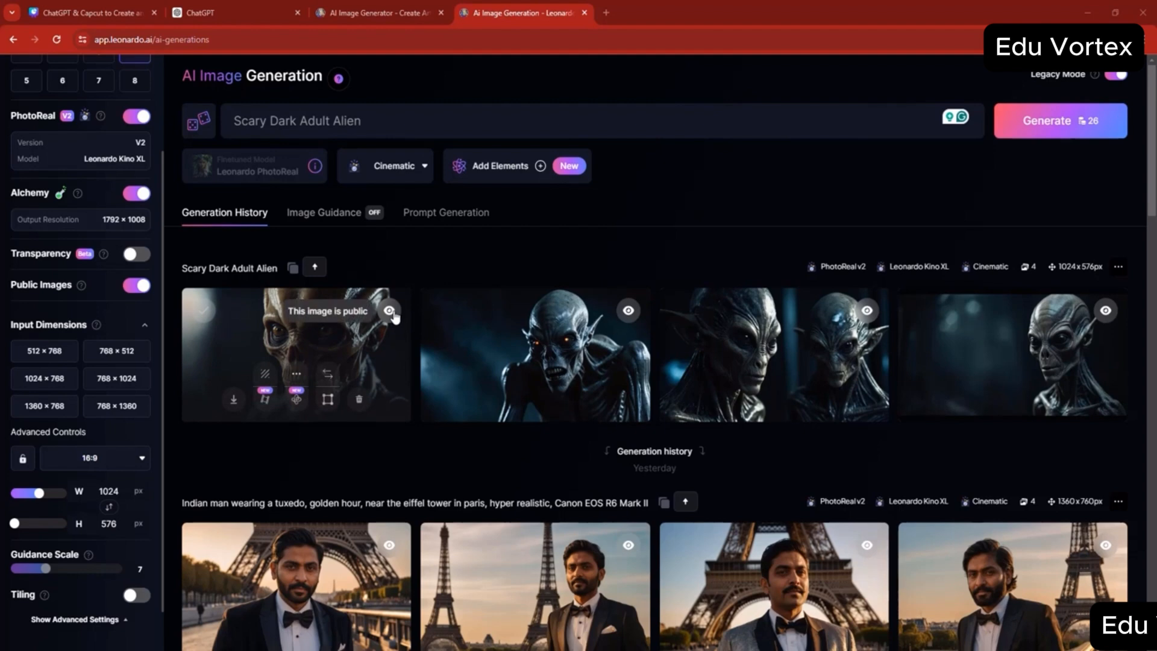
click(522, 355)
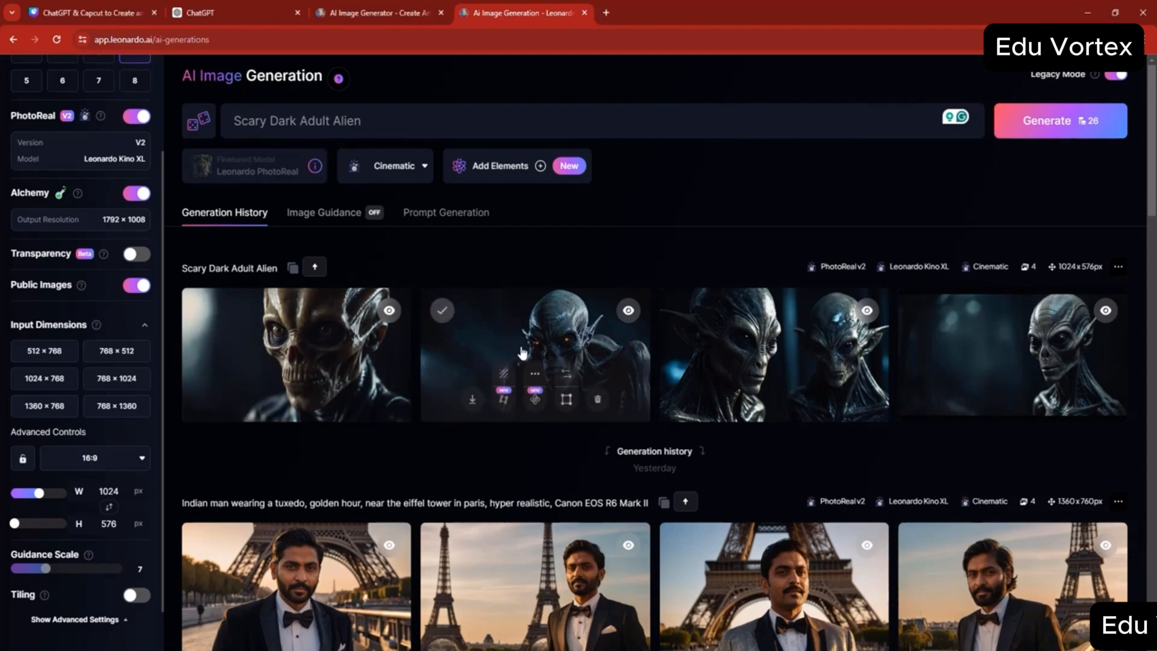
click(522, 353)
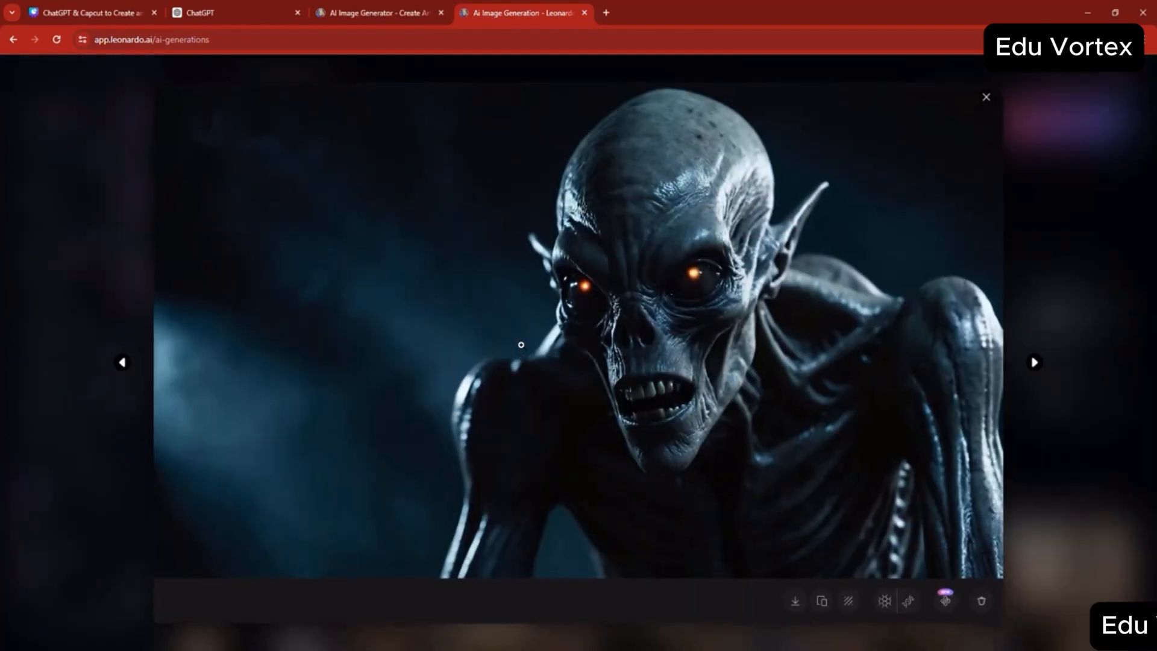
click(989, 106)
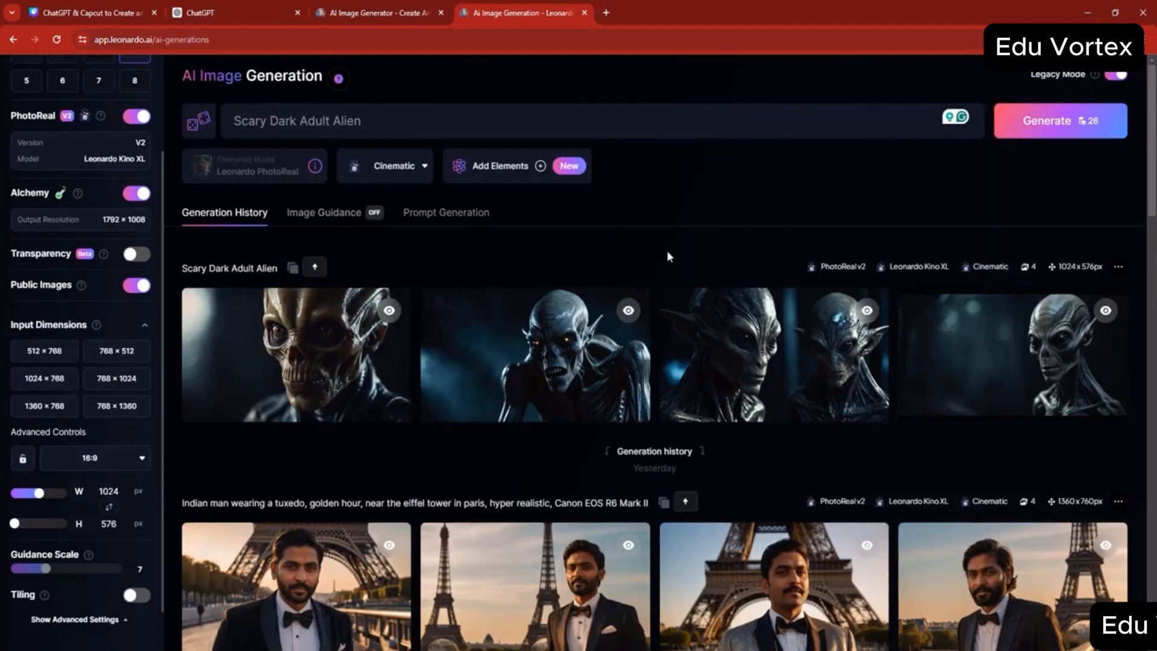
mouse_move(553, 397)
- Turn off PhotoReal and look over the finetuned models and preset styles that are offered without it
click(133, 117)
click(298, 176)
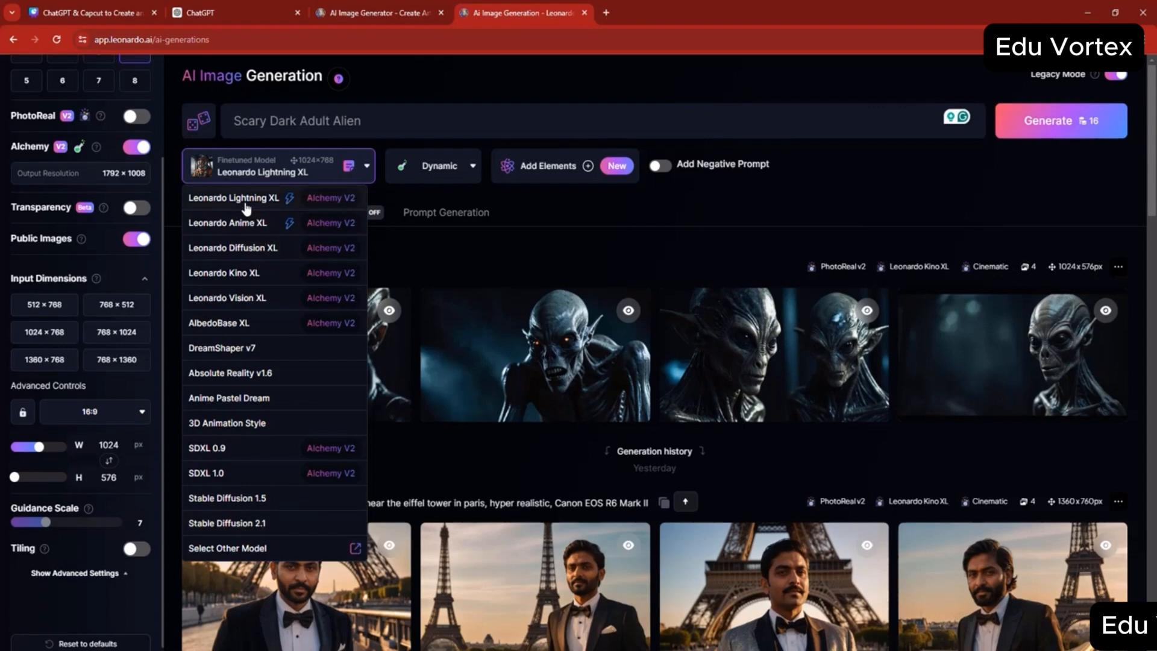
click(475, 165)
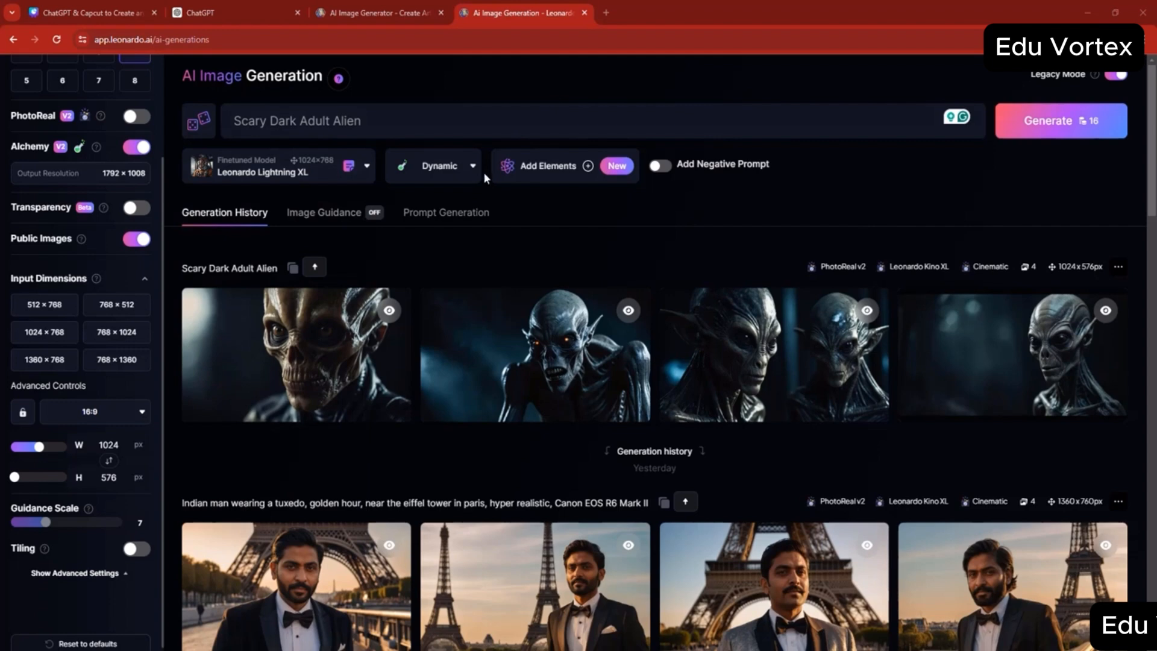
click(466, 173)
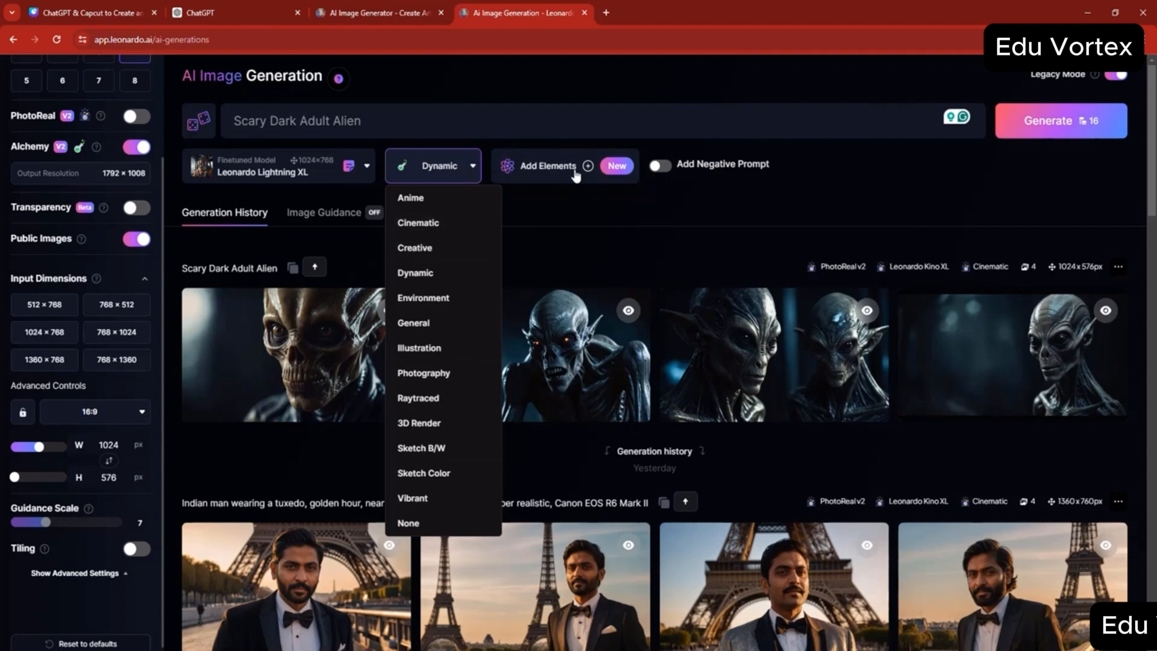
click(664, 172)
- Enable the negative prompt and replace its text with "hair"
click(660, 166)
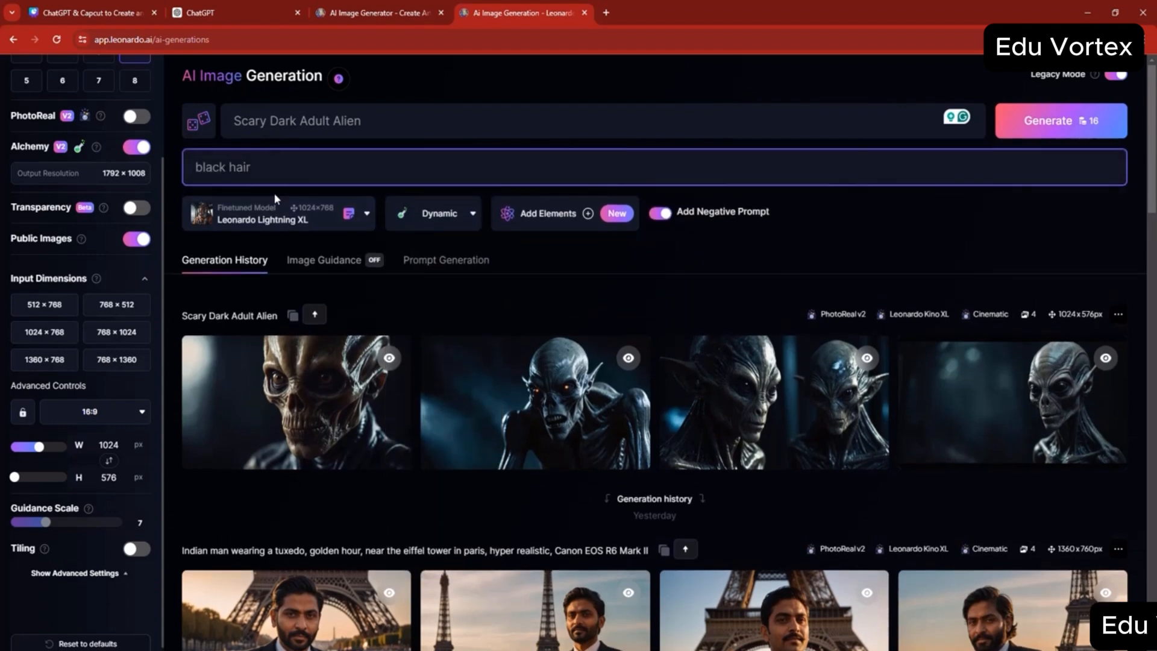
drag(255, 167, 190, 167)
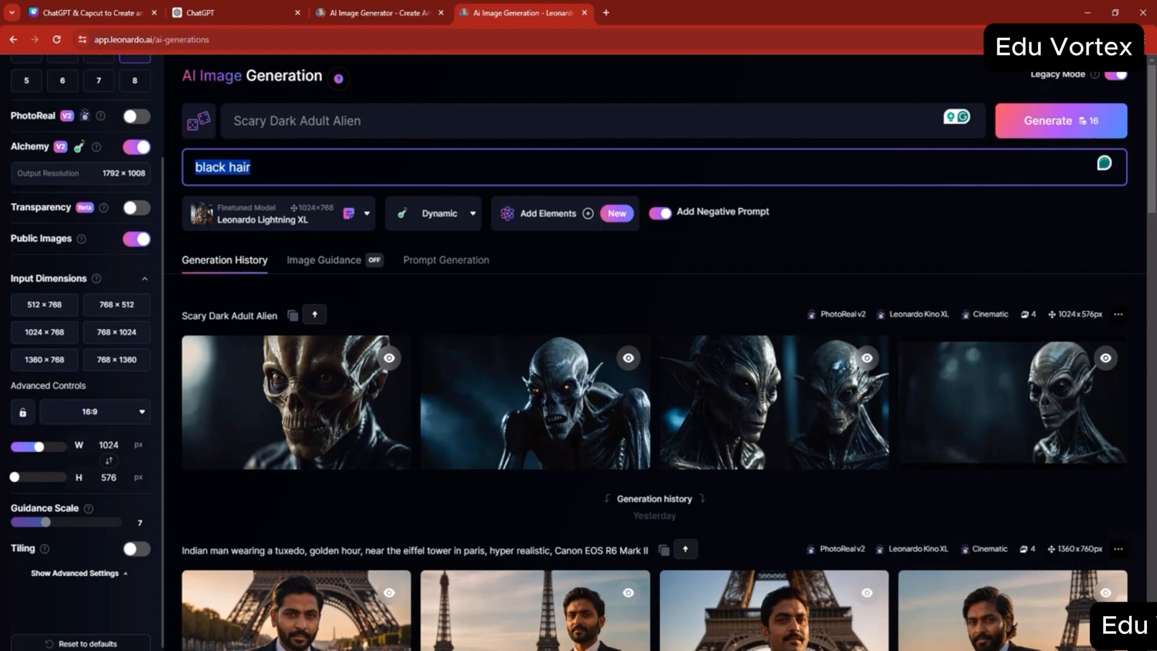
text(hair)
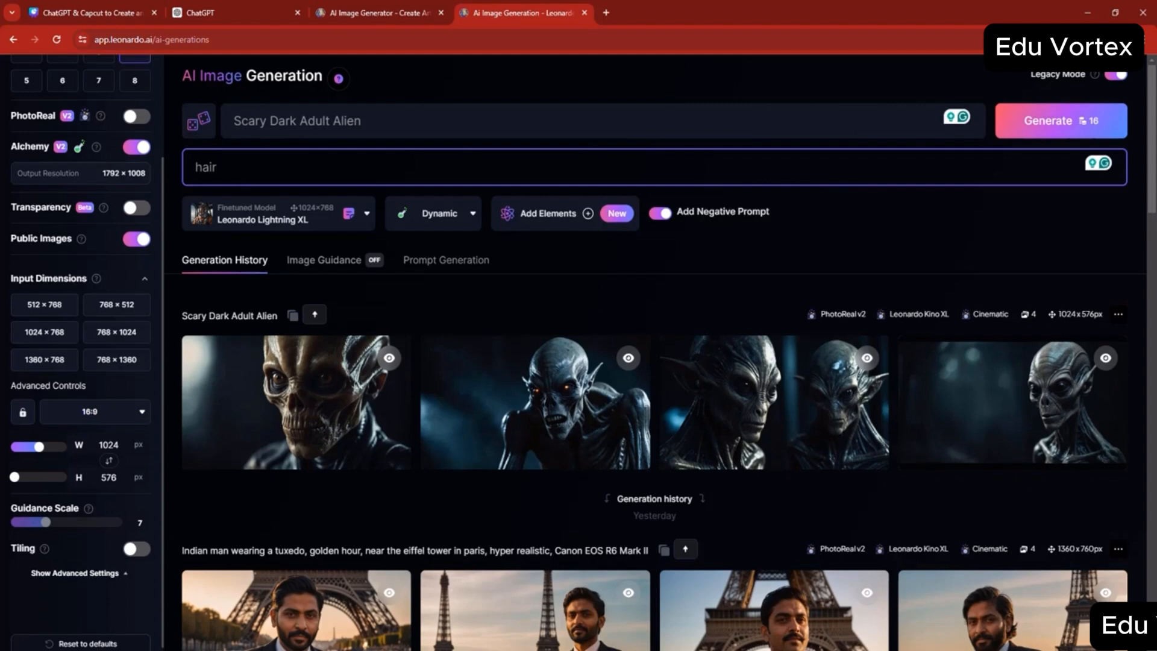
- Check the list of finetuned models again and close it without changing the model
click(297, 218)
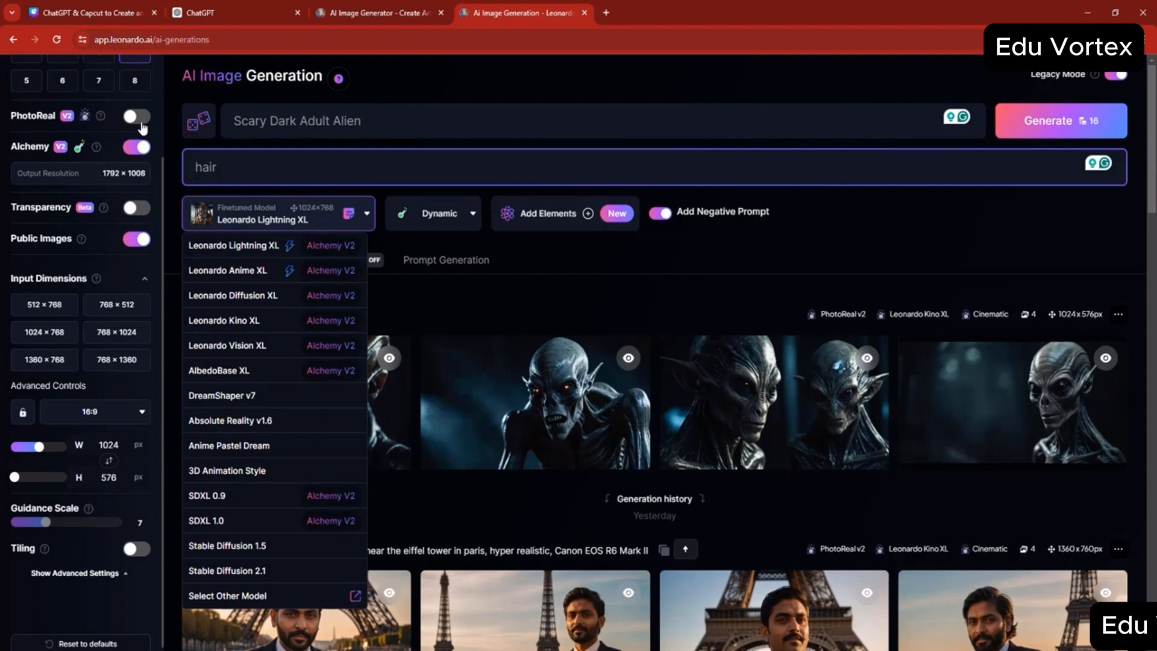
click(143, 129)
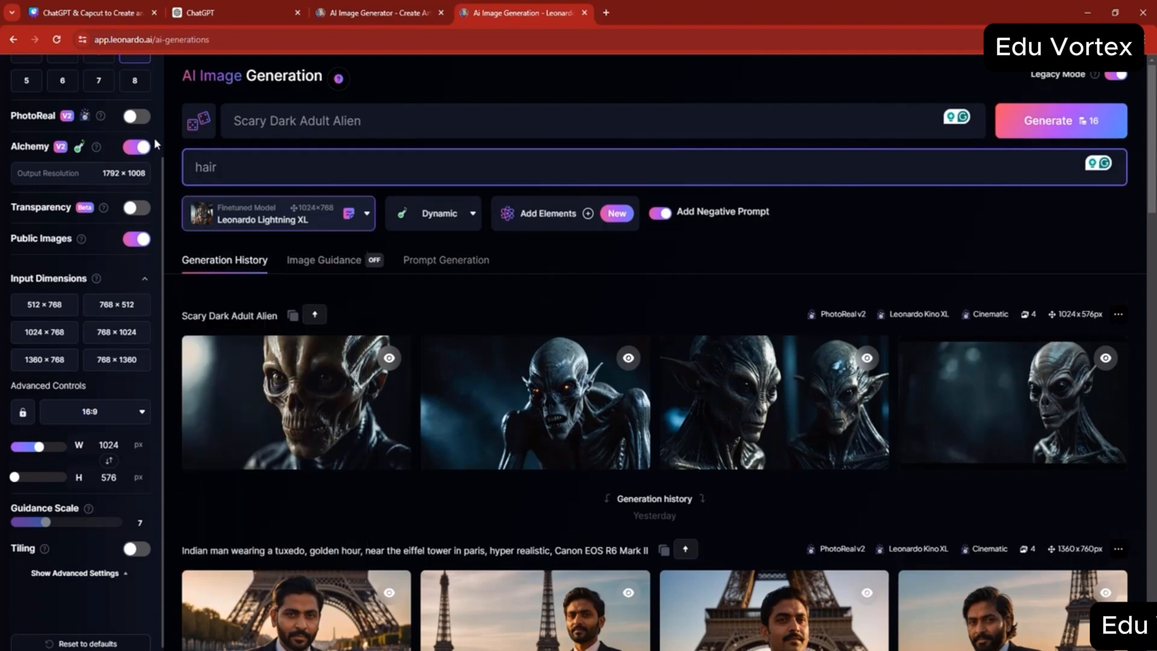
- Turn PhotoReal back on and generate a public motion video from the glowing-eyed alien image with motion strength 4
click(136, 117)
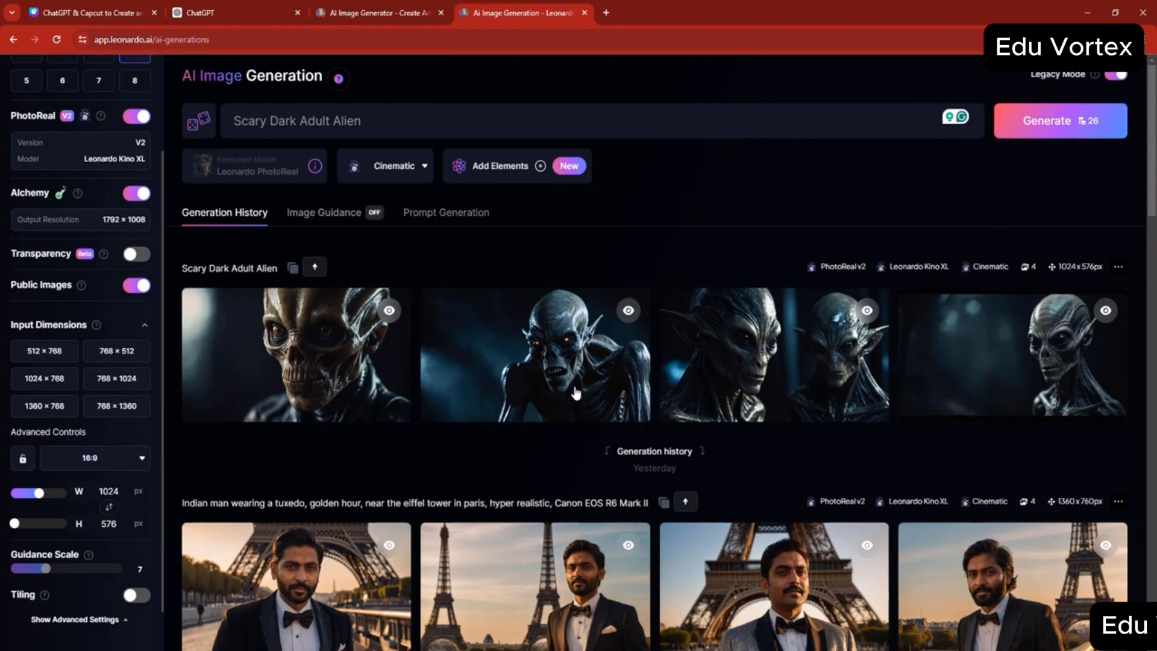
mouse_move(575, 388)
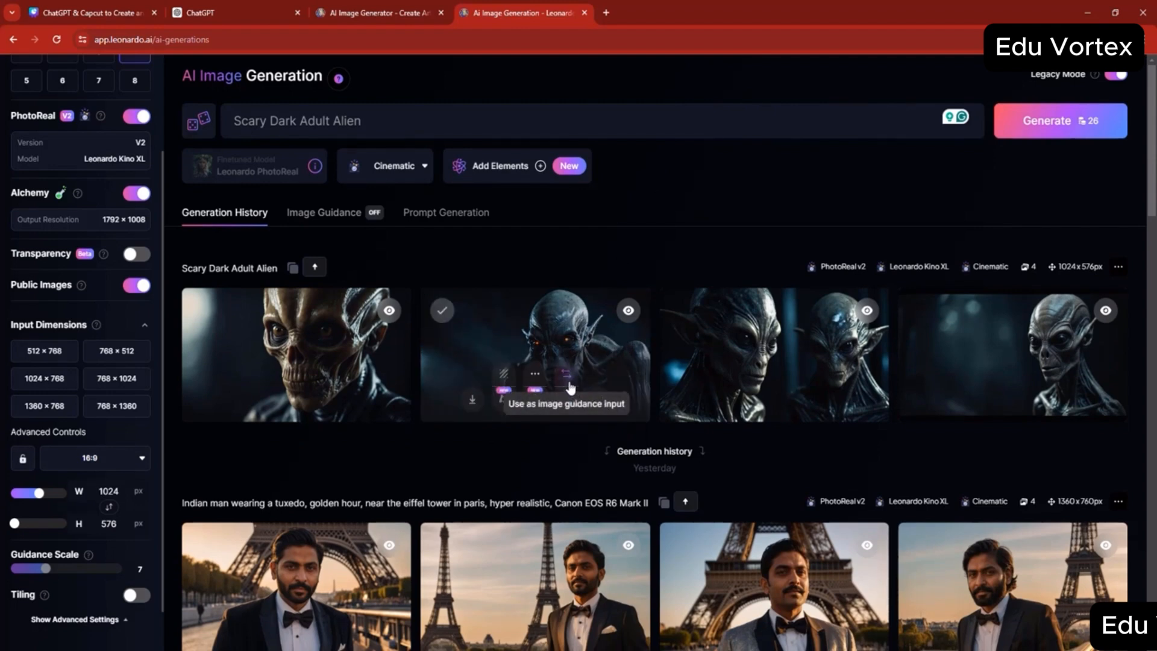
click(503, 403)
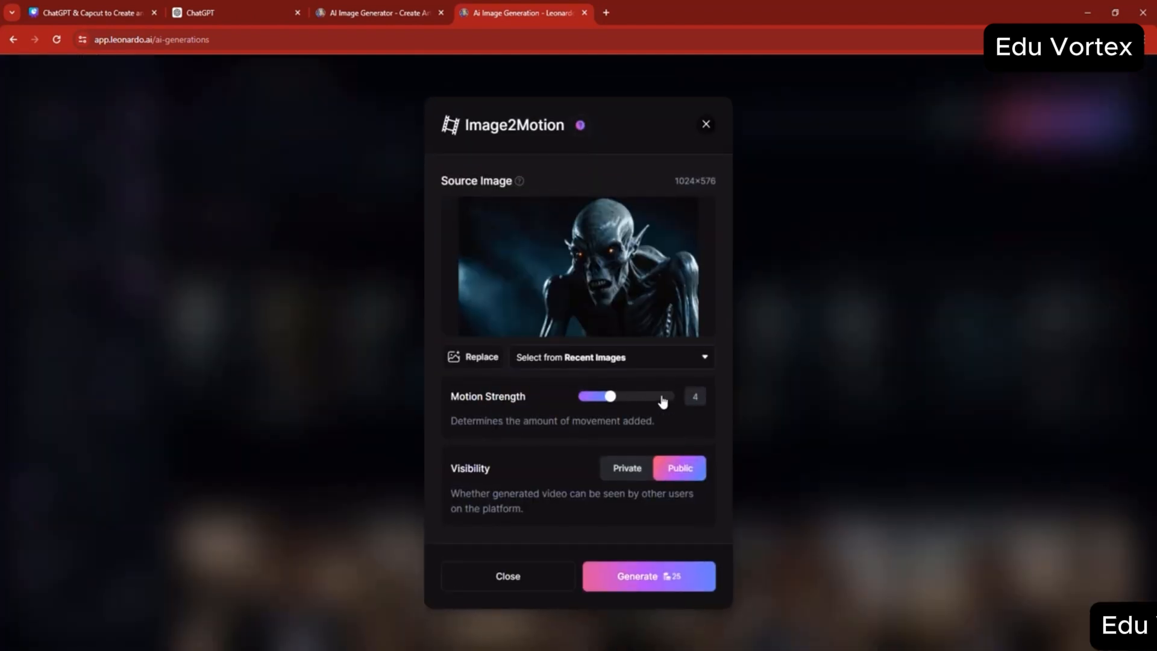
click(632, 398)
click(612, 402)
click(635, 577)
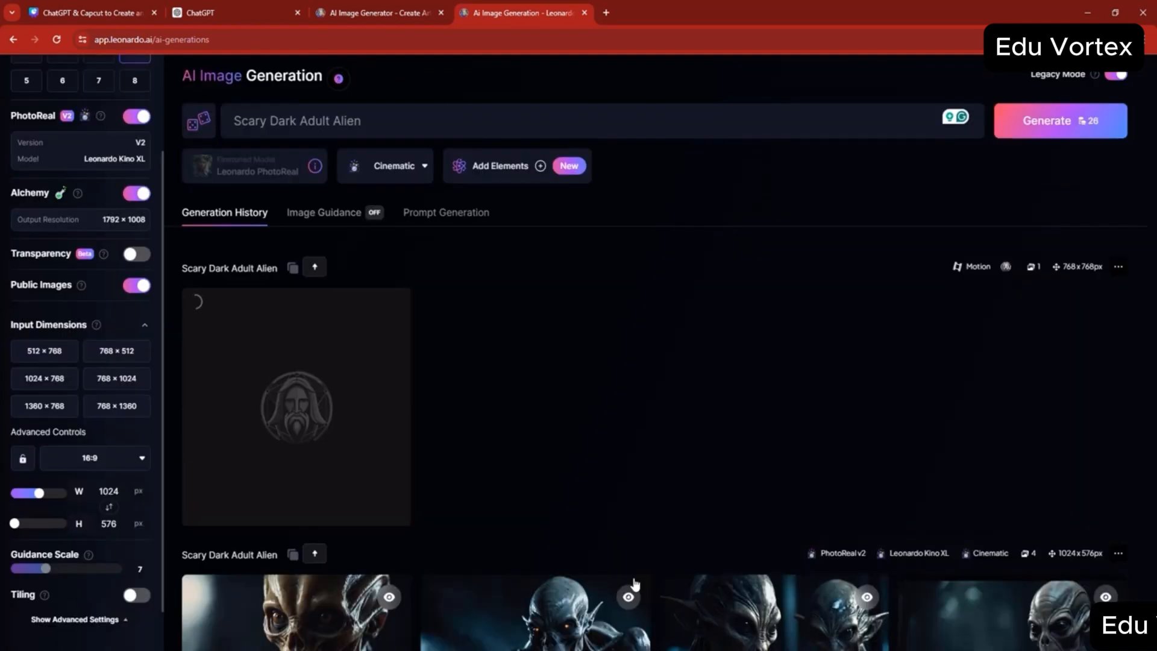
click(98, 461)
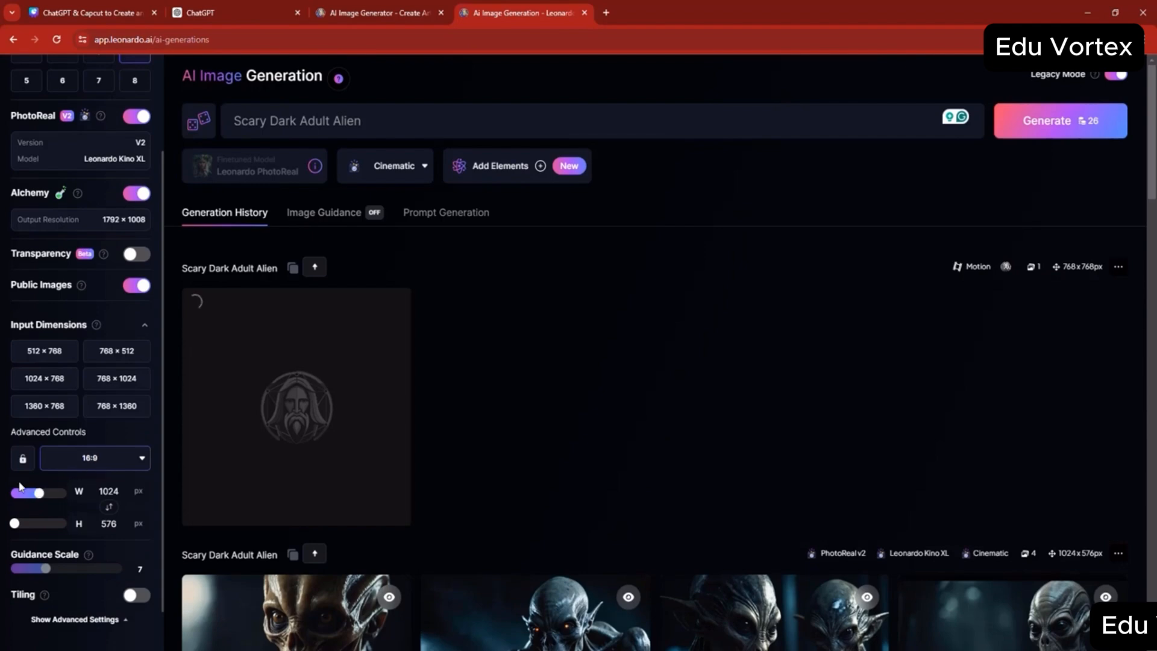
click(2, 419)
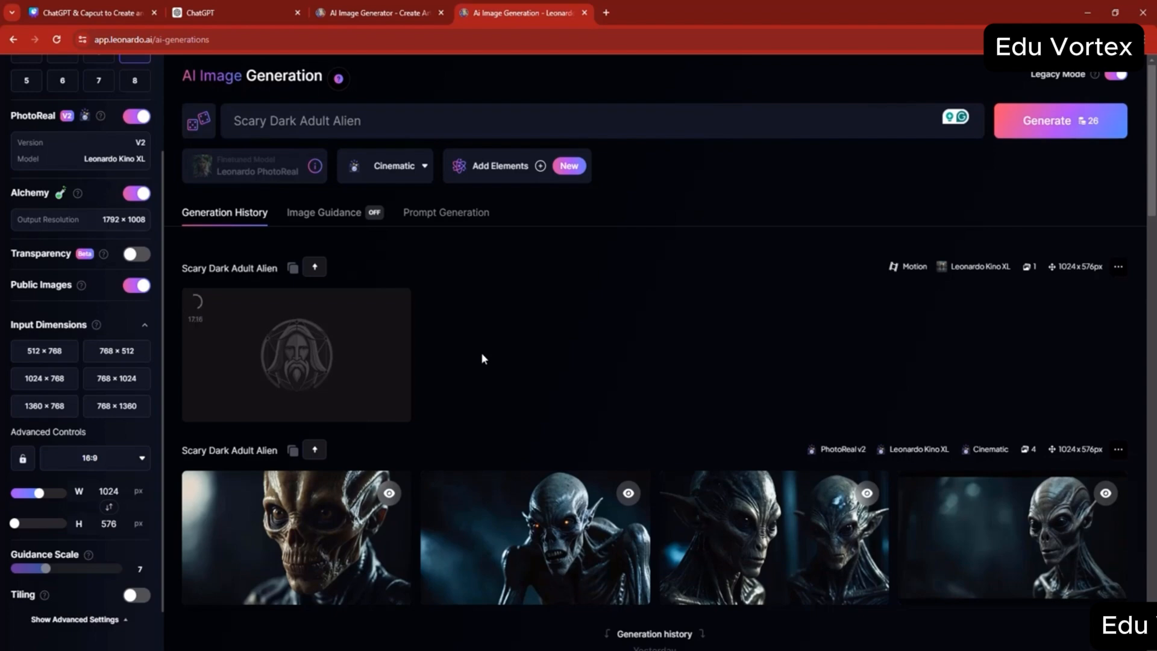
- Download the alien motion video as MP4, then view it at full size and close it
mouse_move(284, 381)
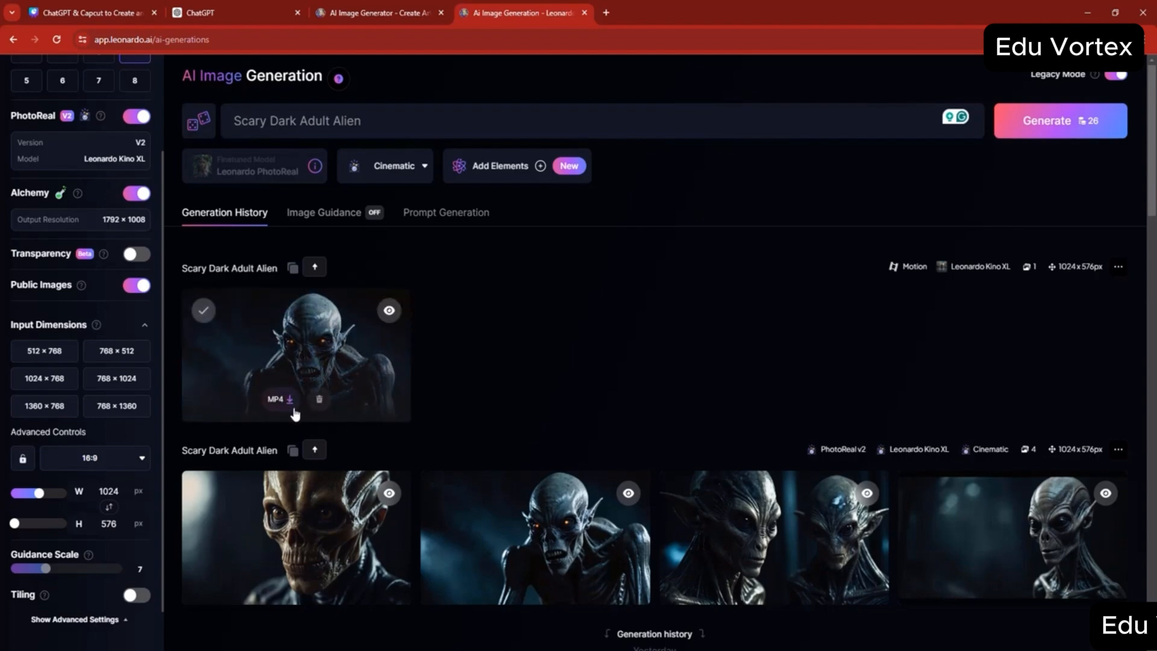
click(289, 400)
click(332, 365)
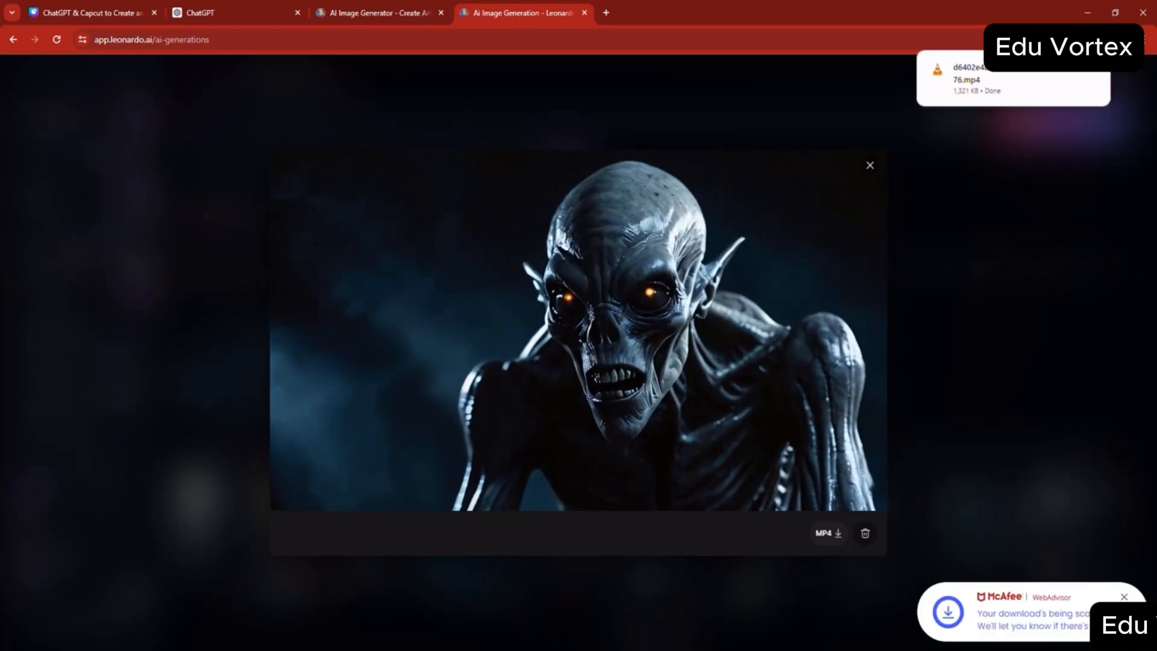
click(870, 165)
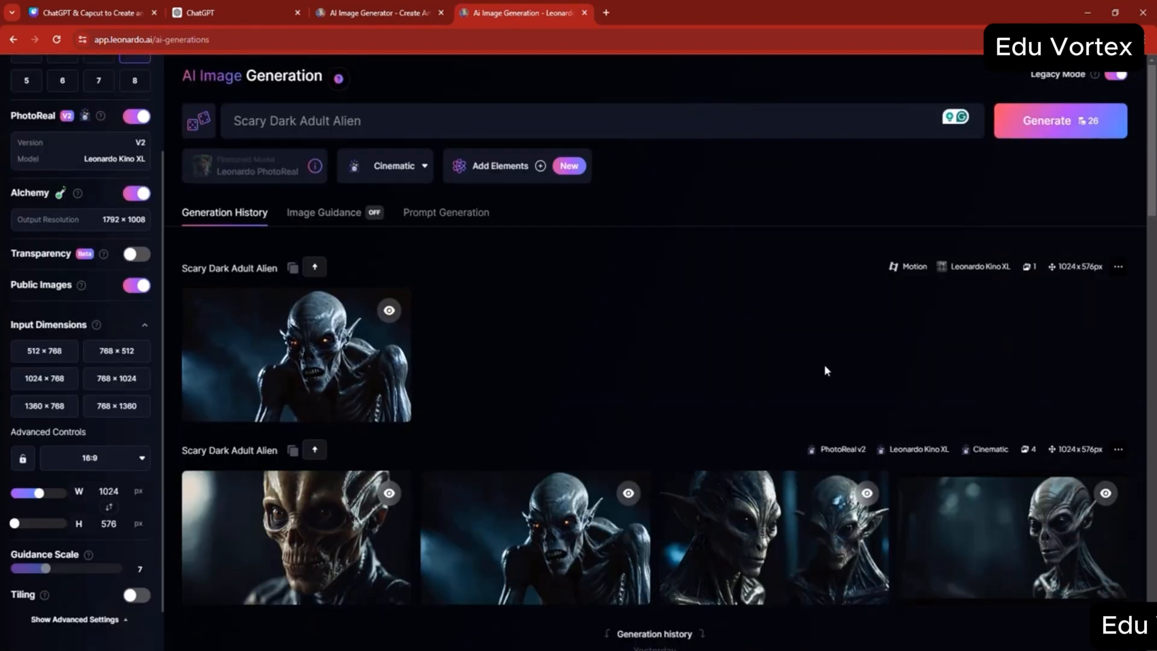
- View the earlier earth-and-planets motion video, close it and look through the older generations before returning to the newest ones
scroll(810, 358, down, 12)
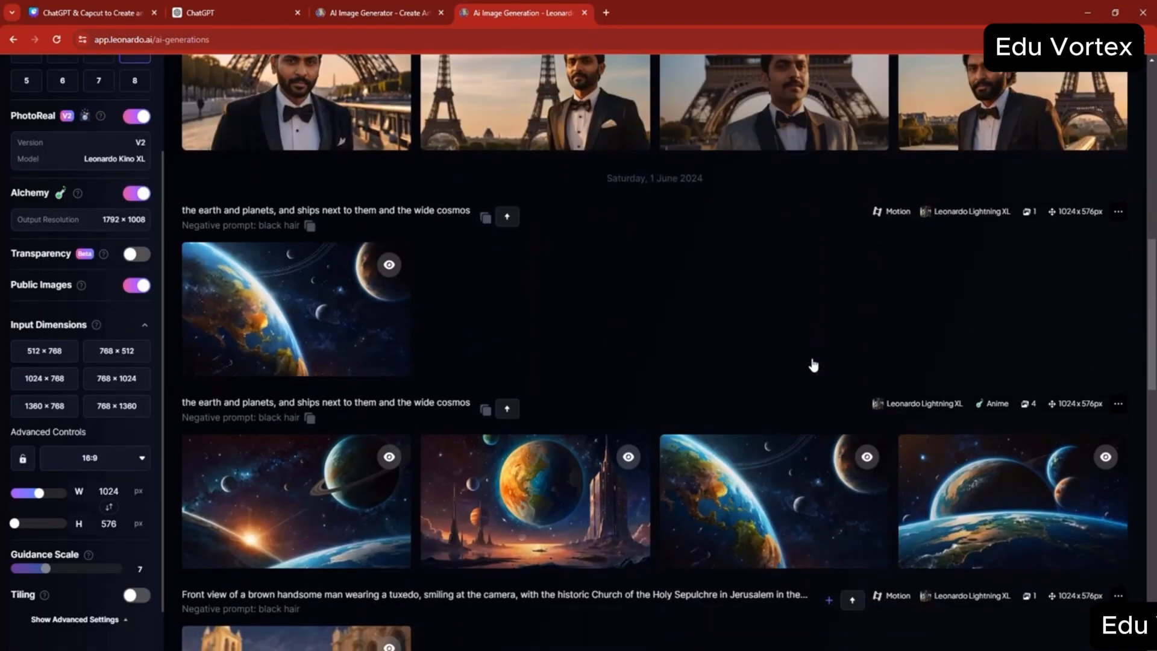
mouse_move(265, 317)
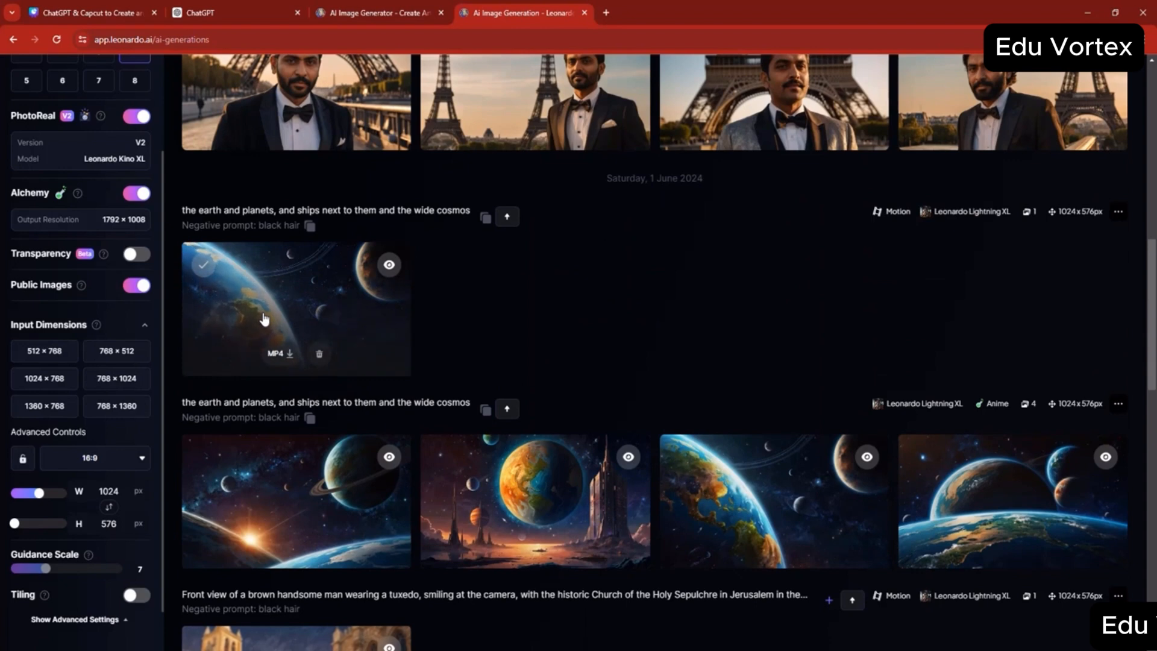
click(262, 313)
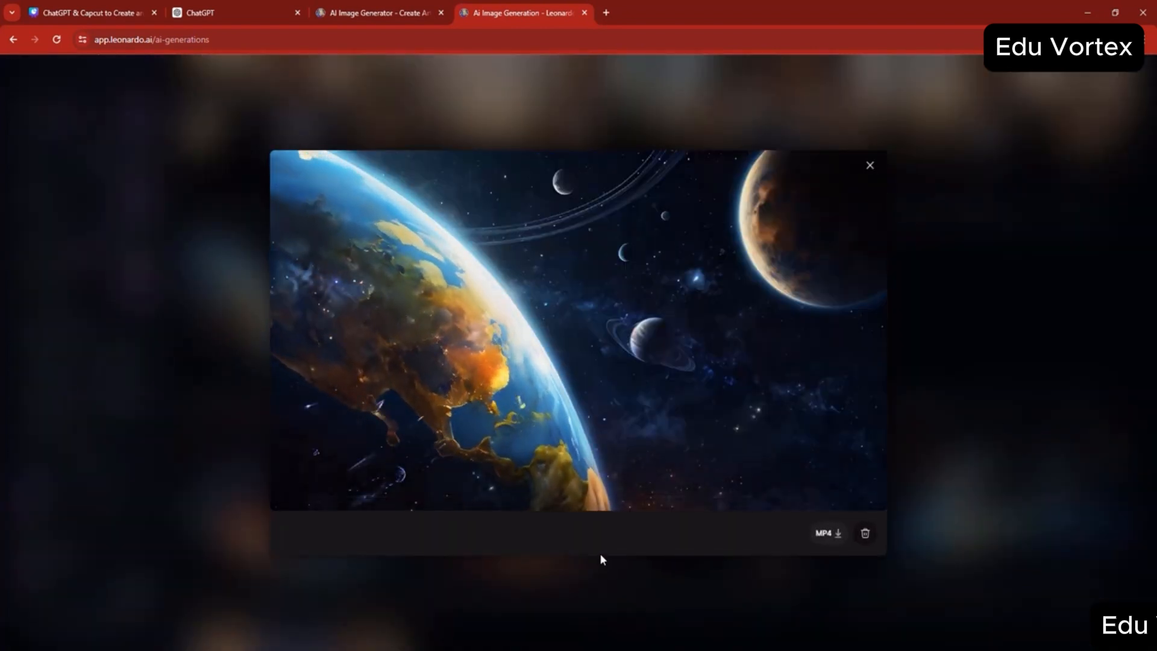
click(869, 165)
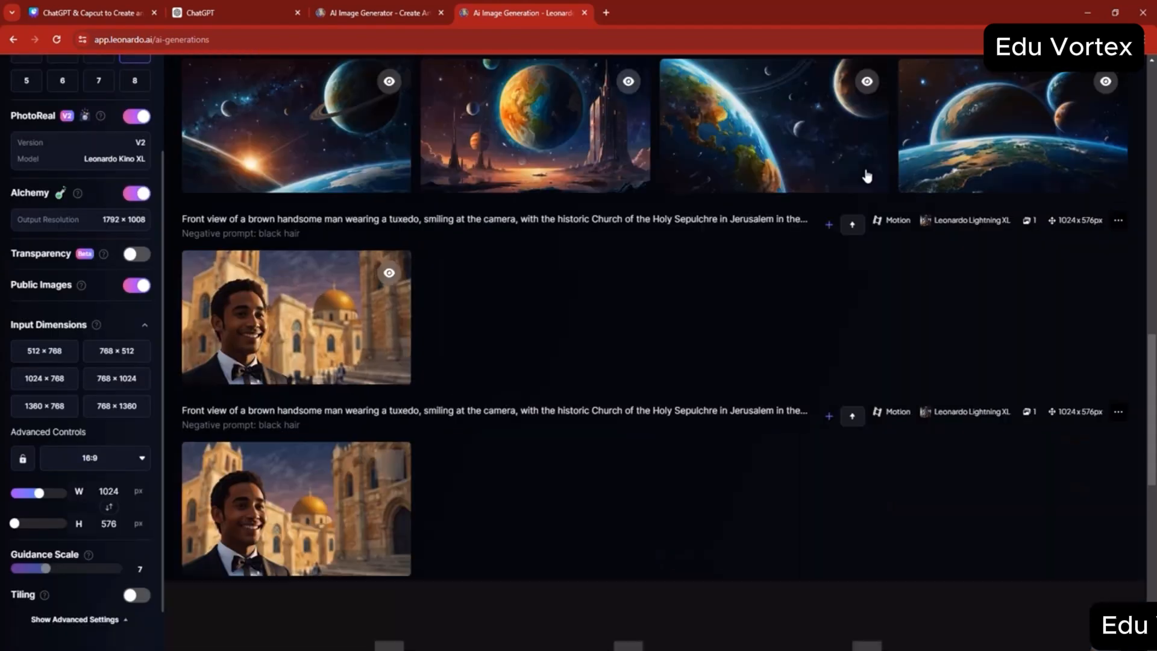
scroll(795, 298, down, 10)
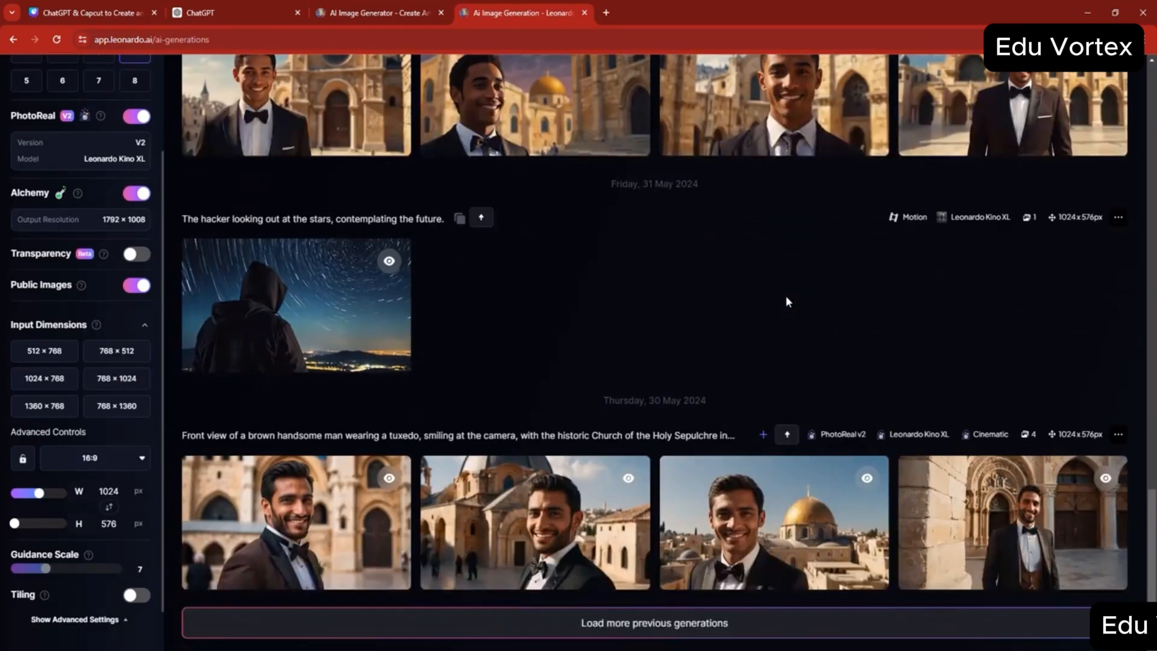
scroll(795, 294, up, 10)
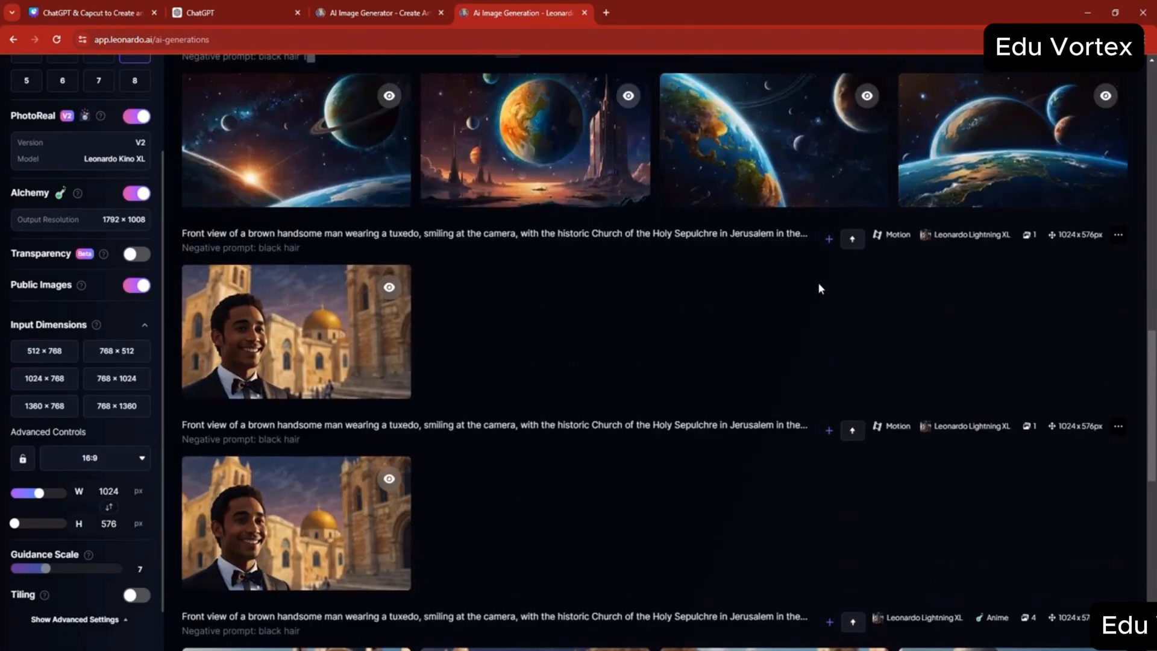
scroll(819, 283, up, 10)
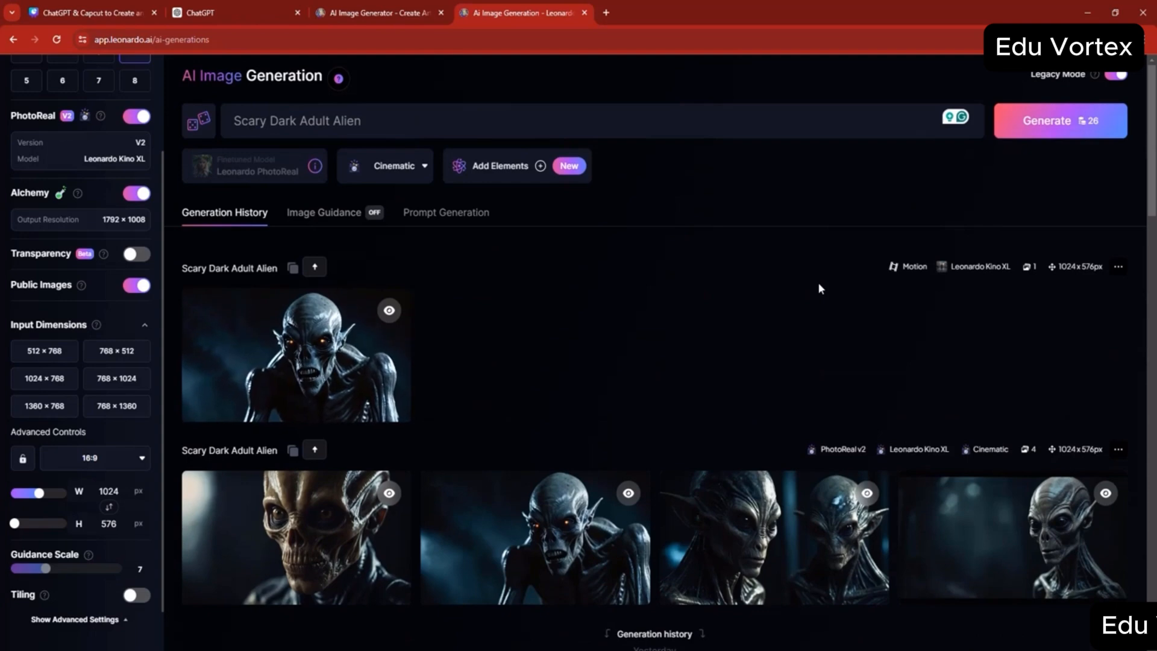
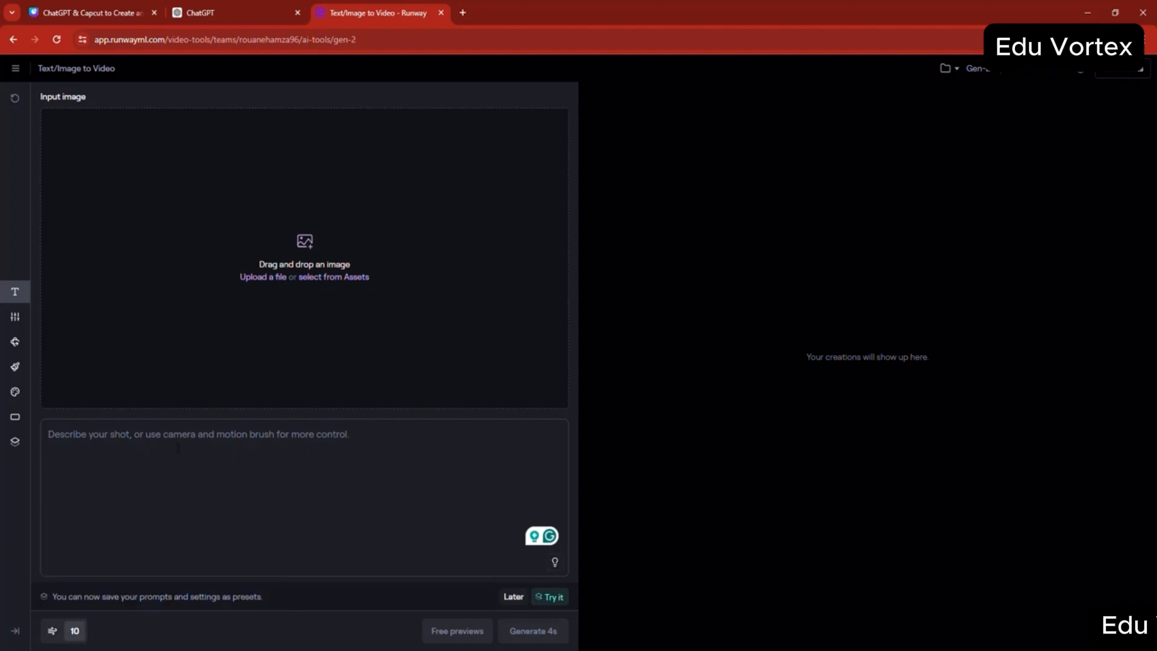
- Generate a 4-second video from the text prompt "Boxer knocks out another boxer in the ring"
text(Alien)
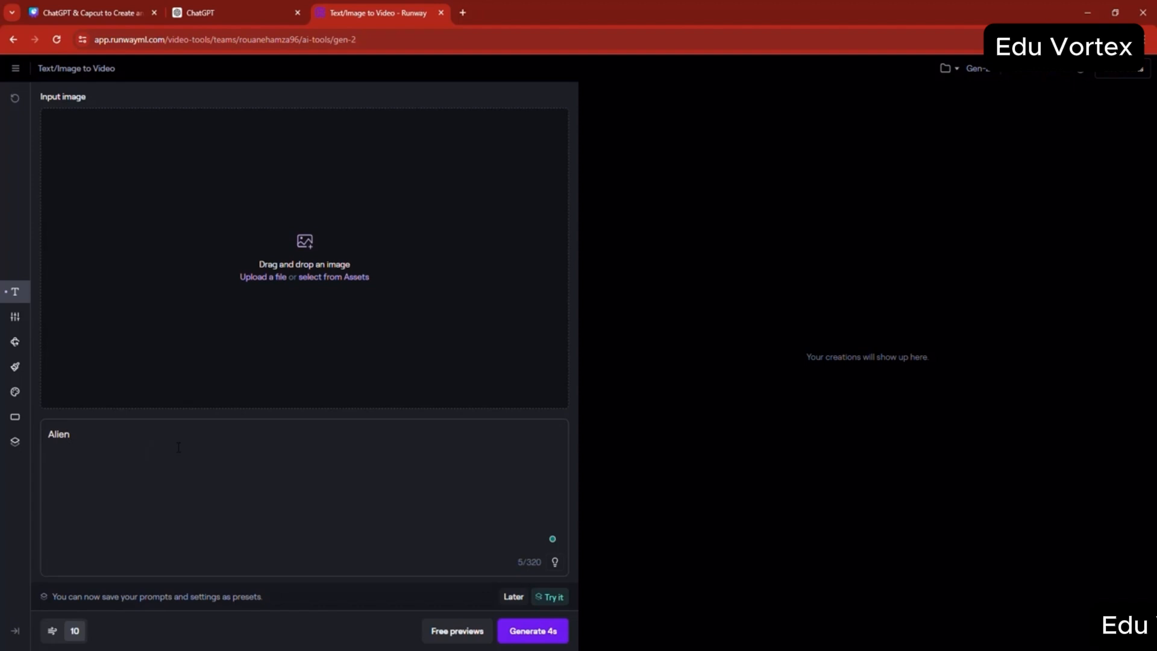
key(BackSpace)
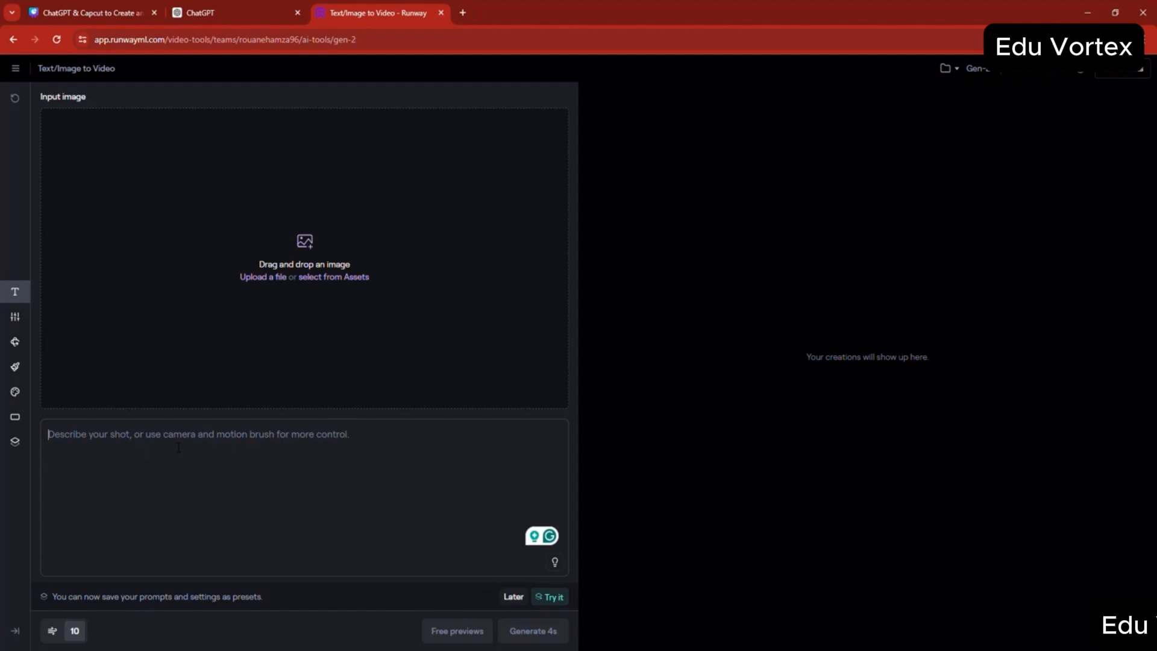
text(Box)
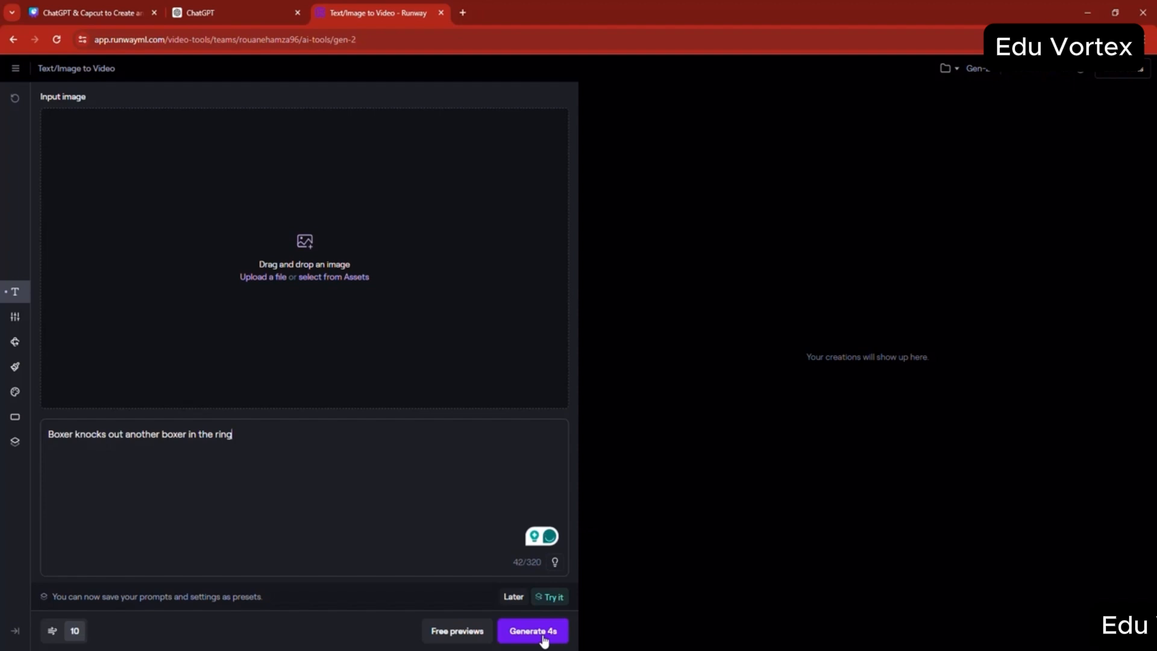
click(543, 627)
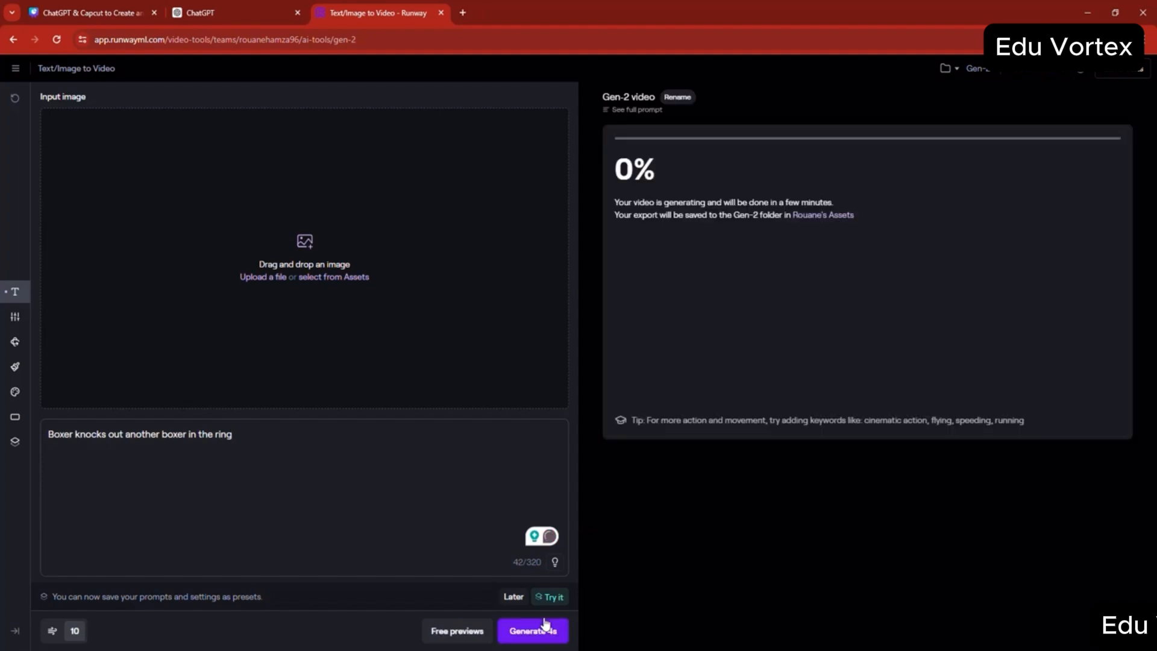
- Look through the general, camera motion, Motion Brush, style, aspect ratio and custom preset settings, returning to the text prompt
click(15, 326)
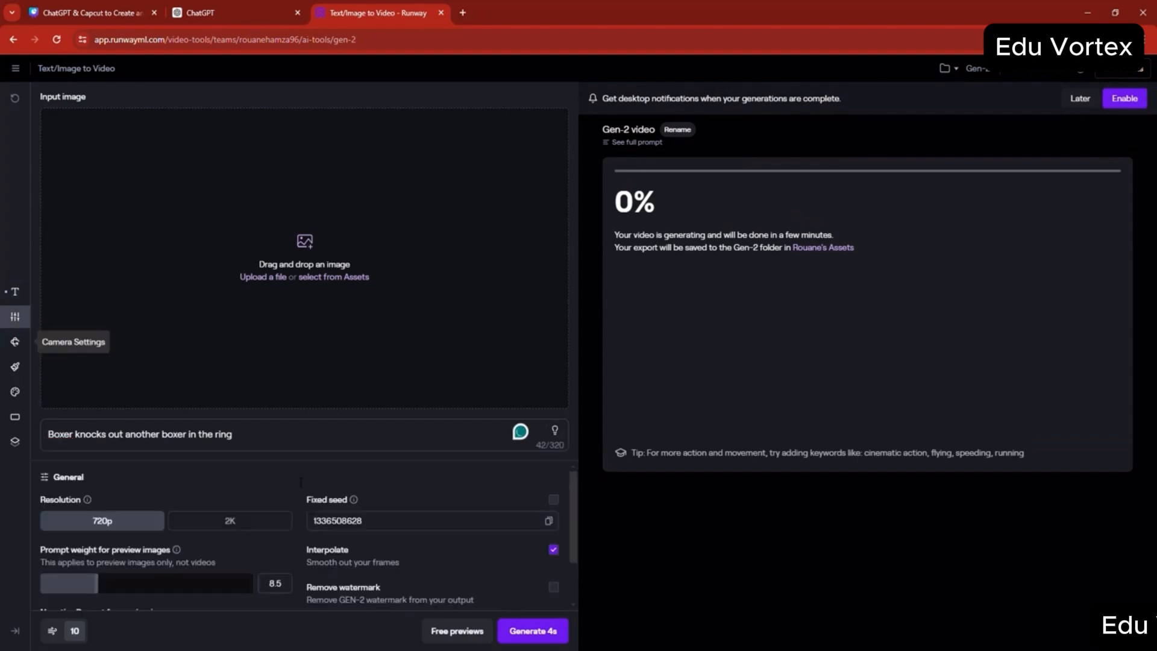
scroll(223, 534, down, 2)
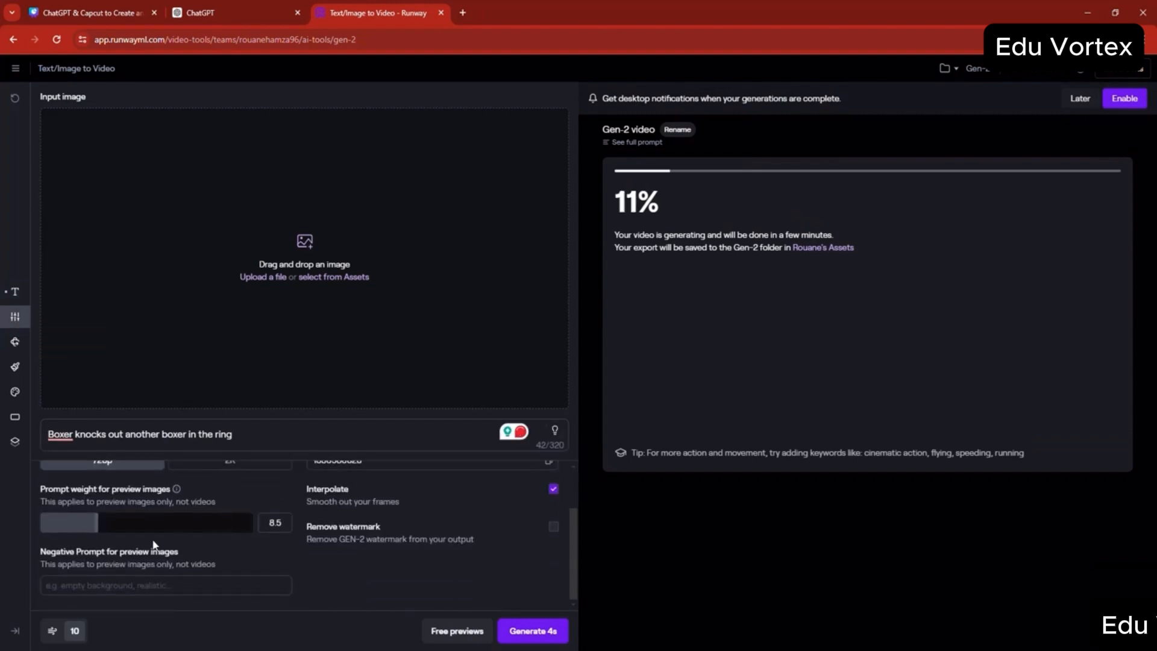
scroll(199, 525, up, 2)
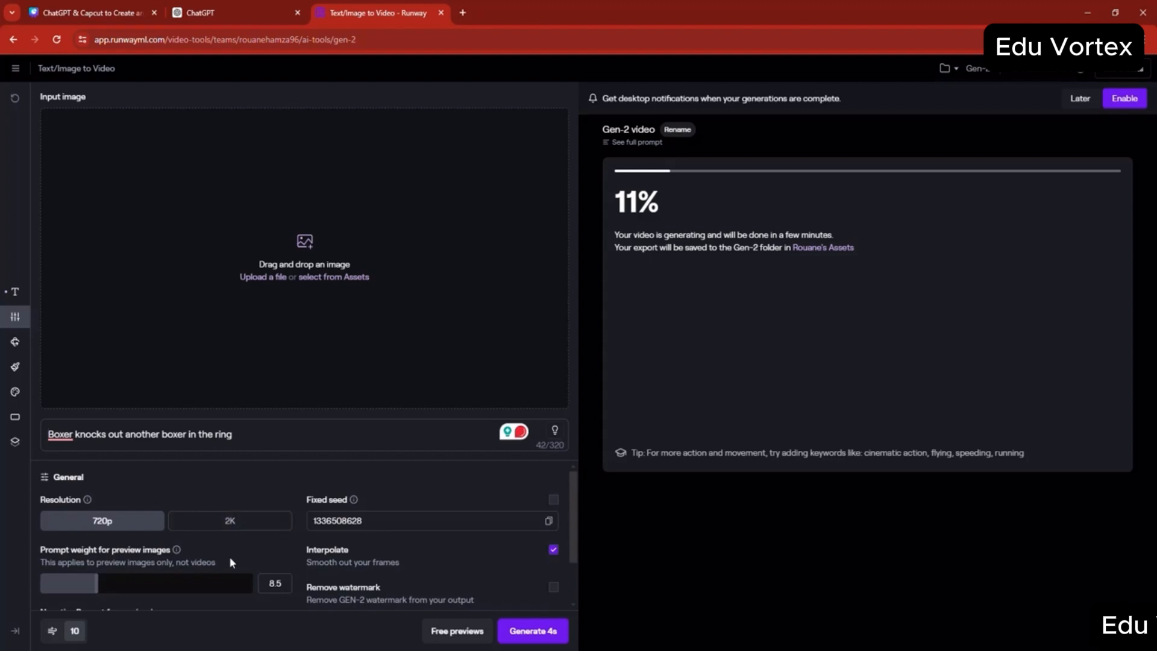
click(15, 348)
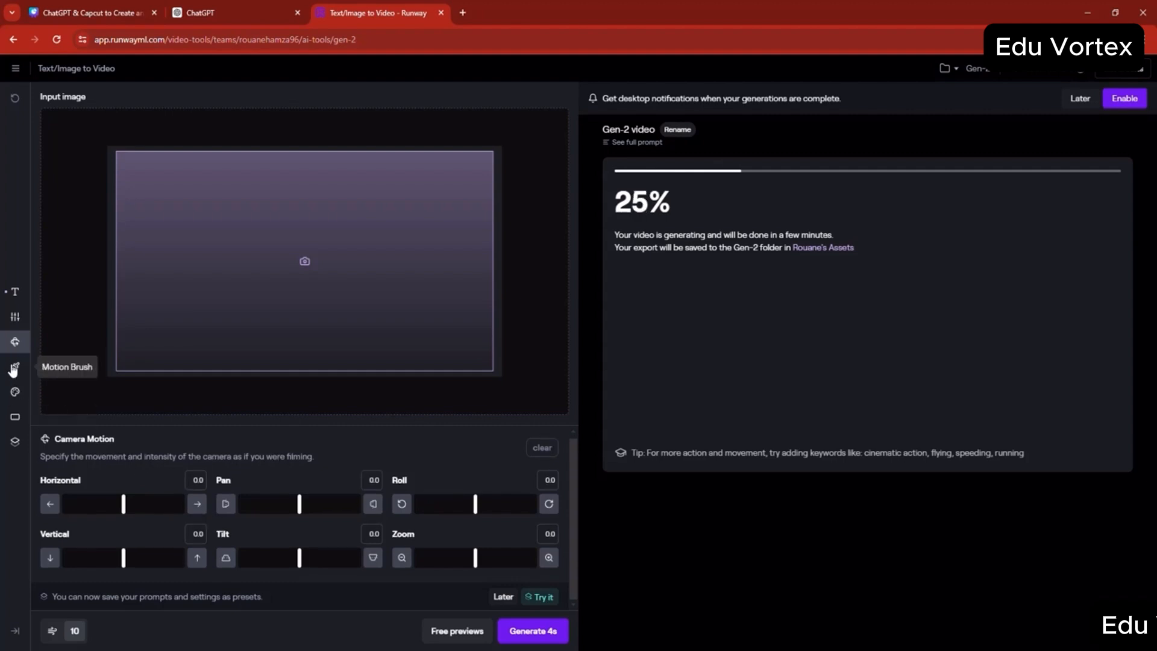
click(13, 369)
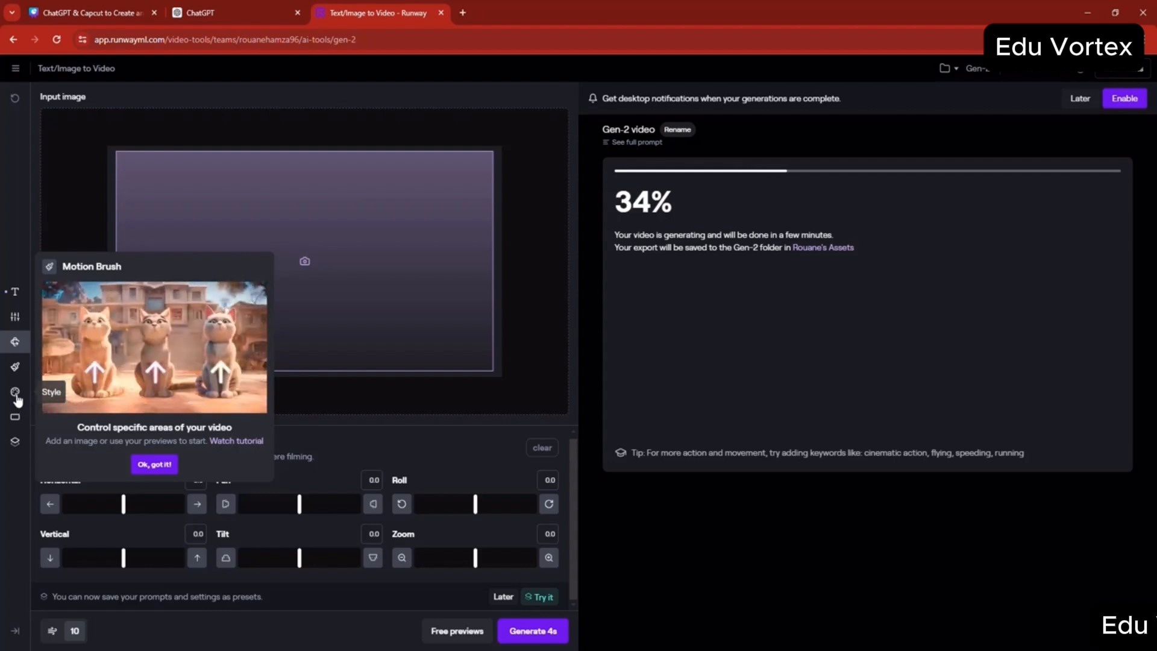
click(17, 398)
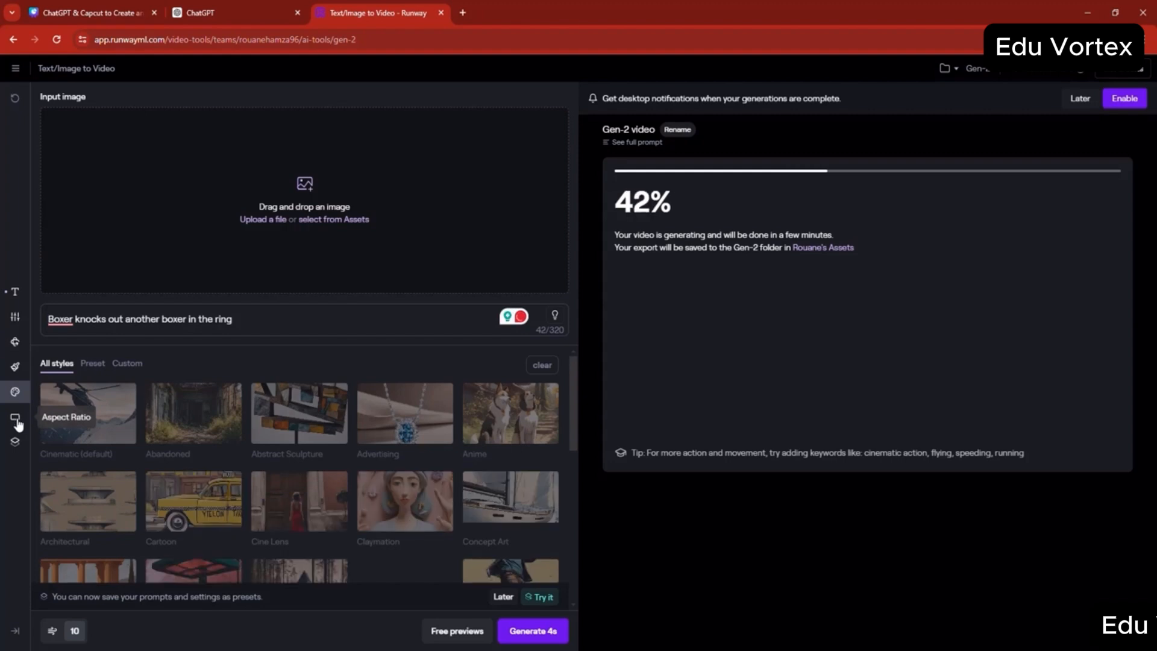
click(9, 422)
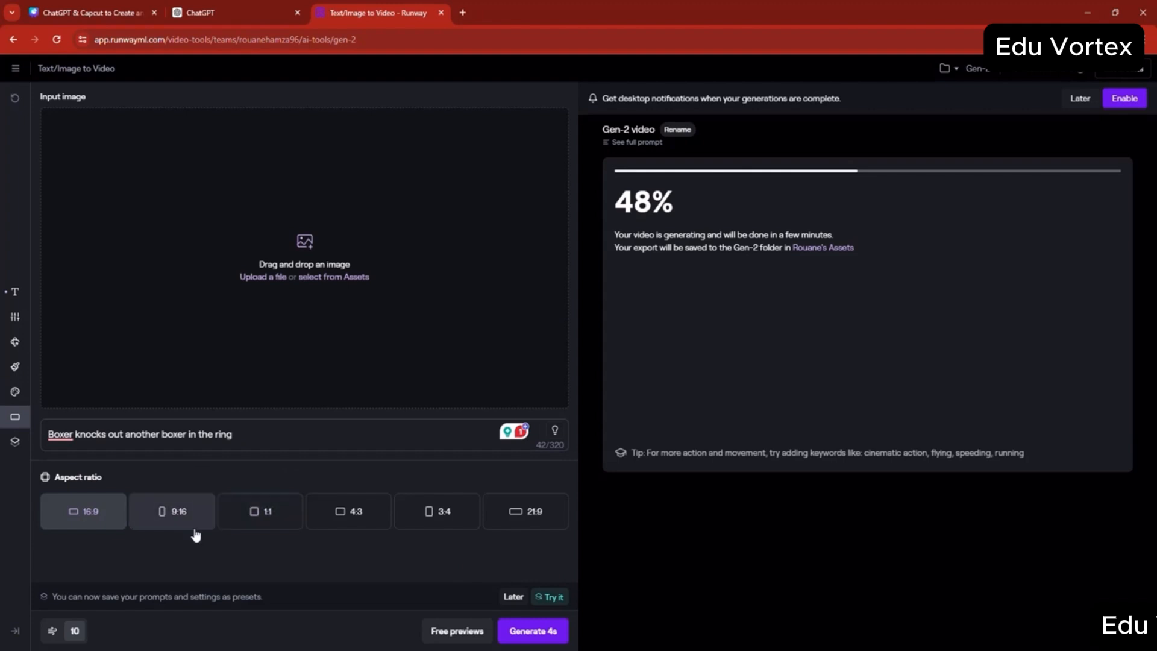
click(23, 451)
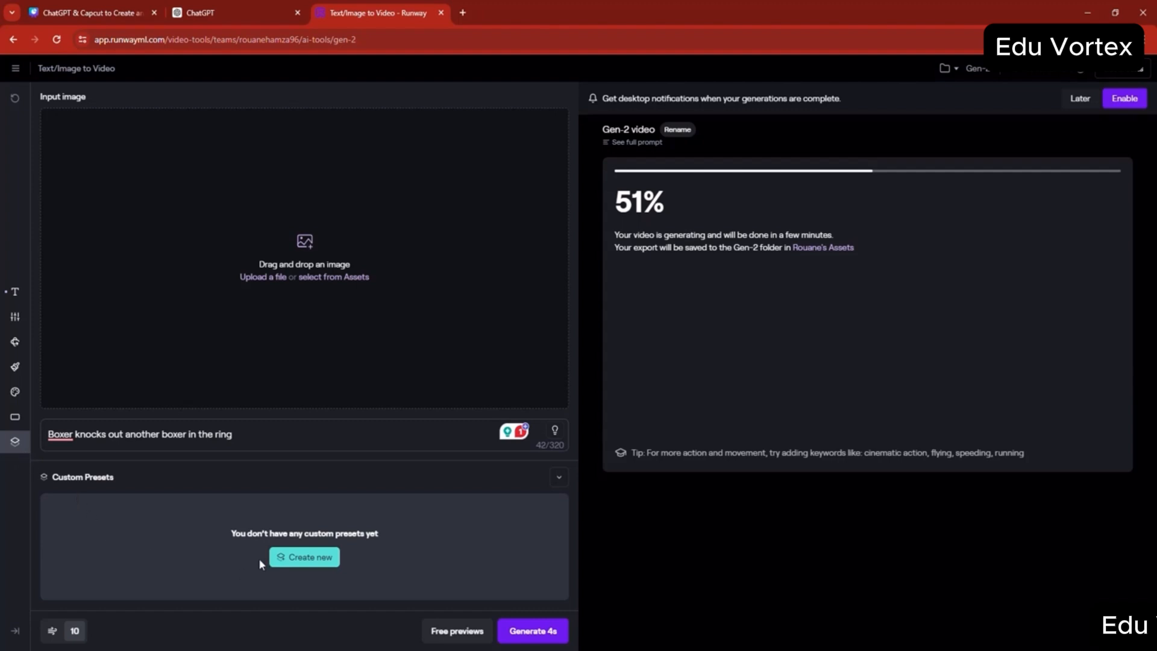
click(13, 301)
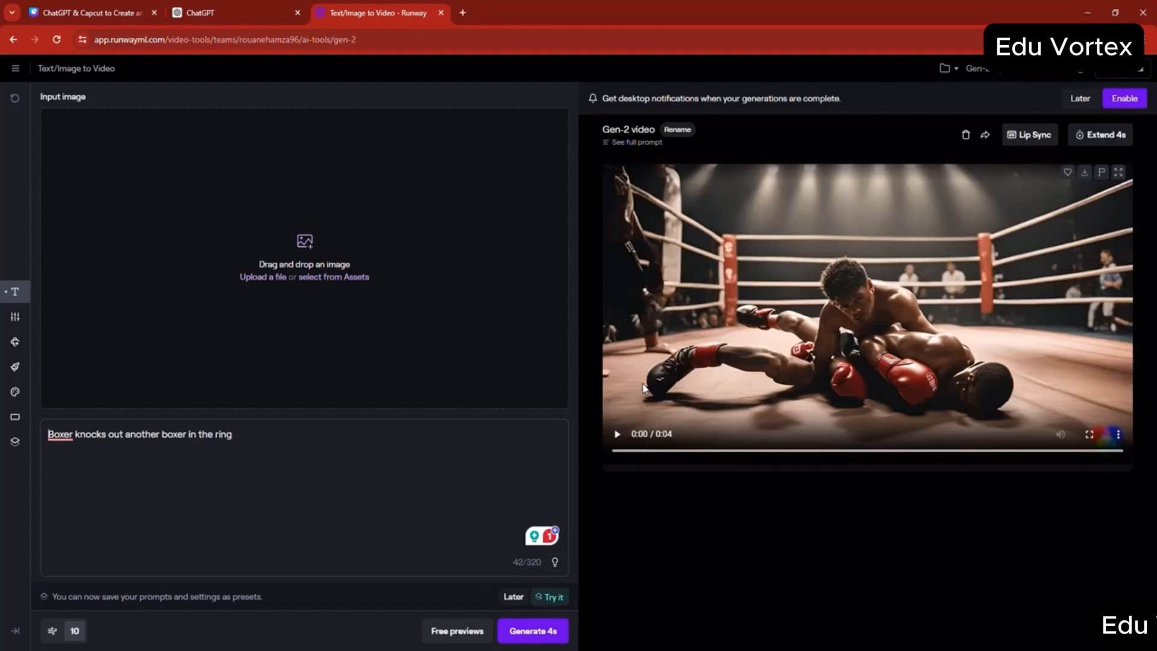
- Play the generated boxing video in full screen, then exit full screen
click(1090, 435)
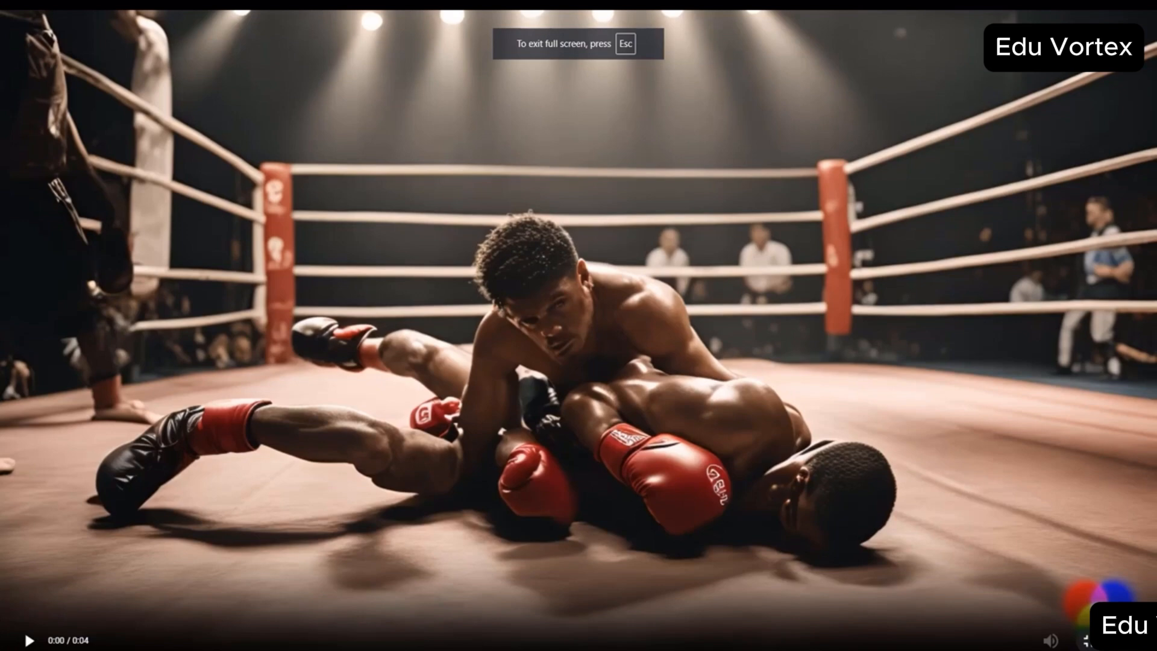
key(space)
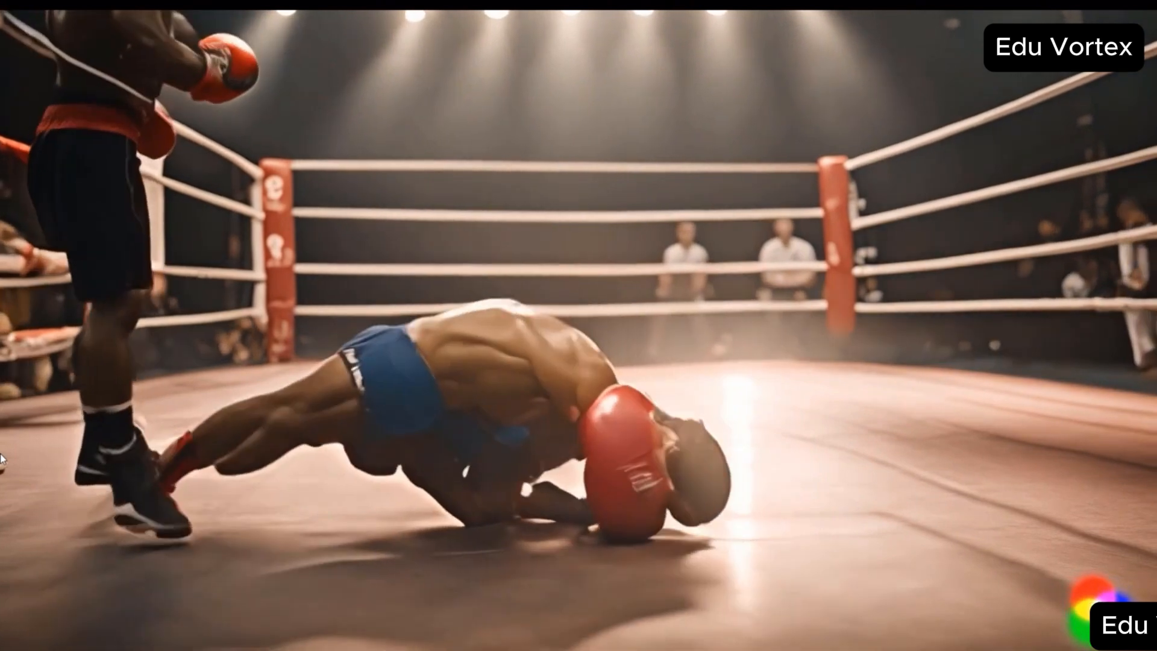
key(Escape)
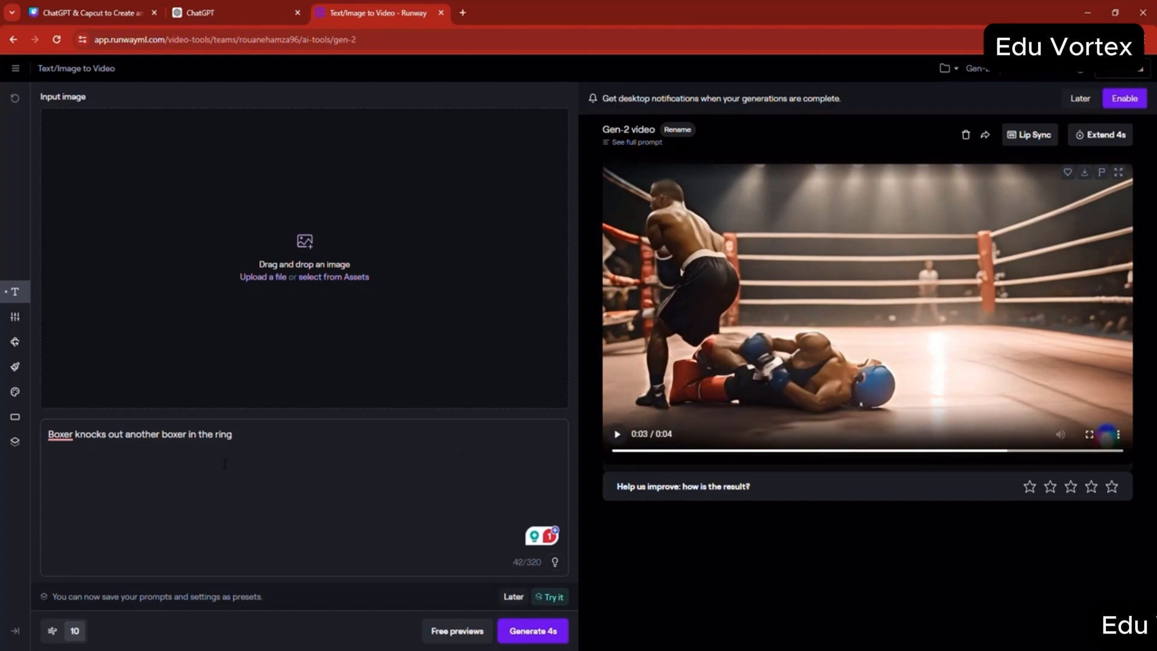
- Replace the prompt with "Alien spaceship invading earth" and generate a 4-second video from it
key(ctrl+a)
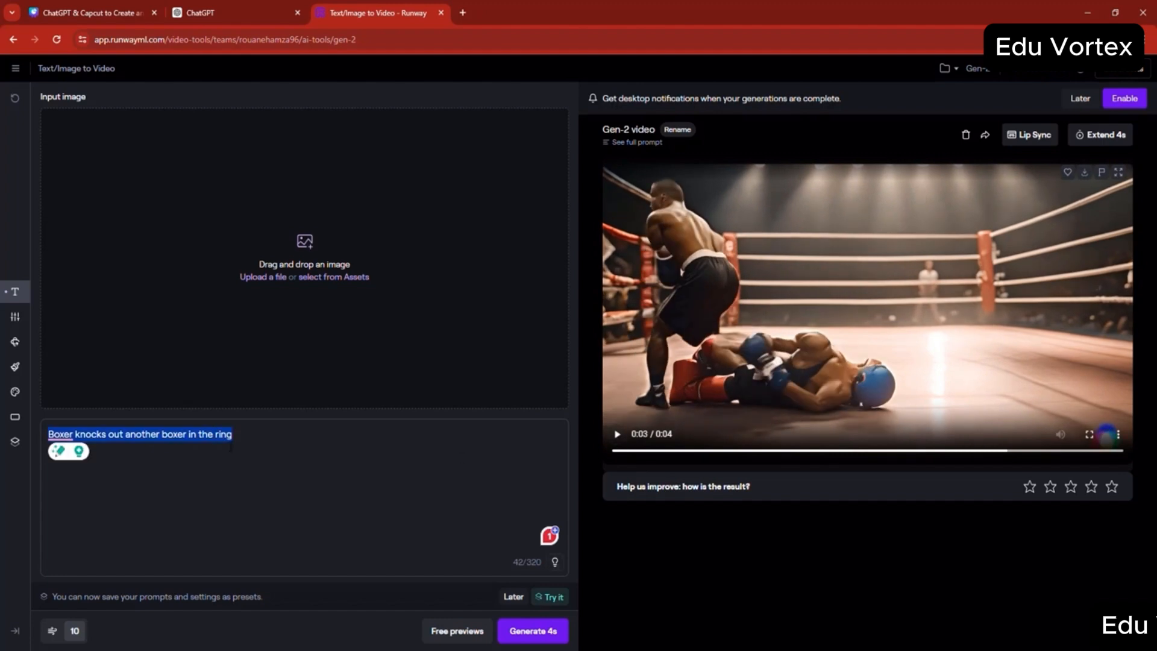
text(AI)
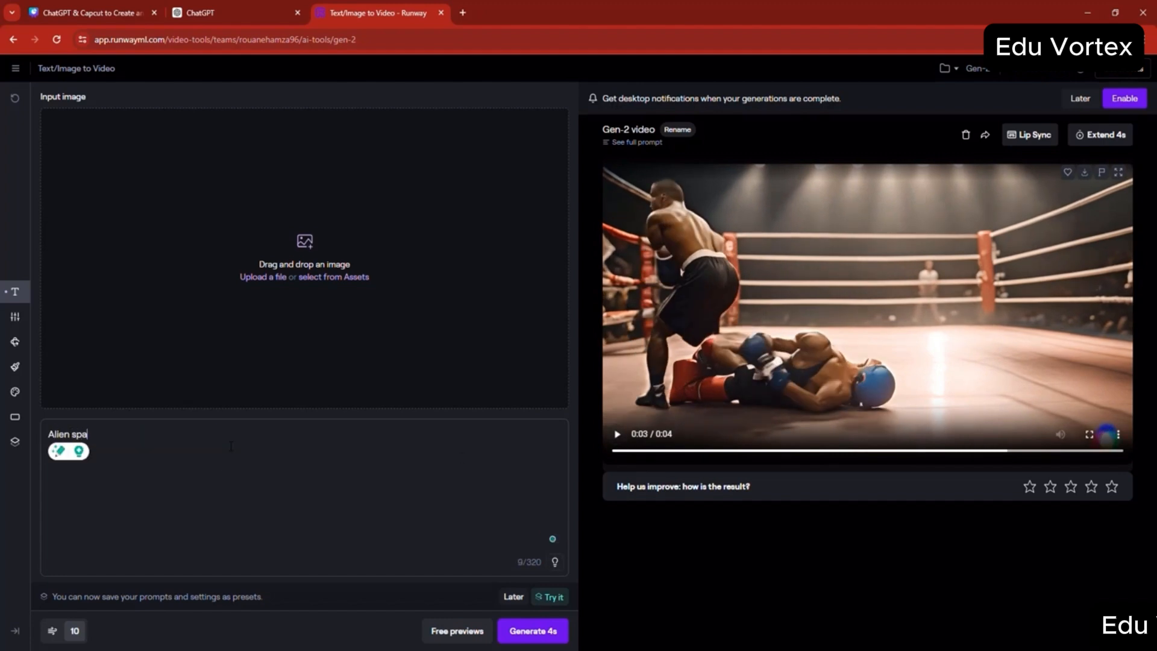
text(ien spaceship invading earth)
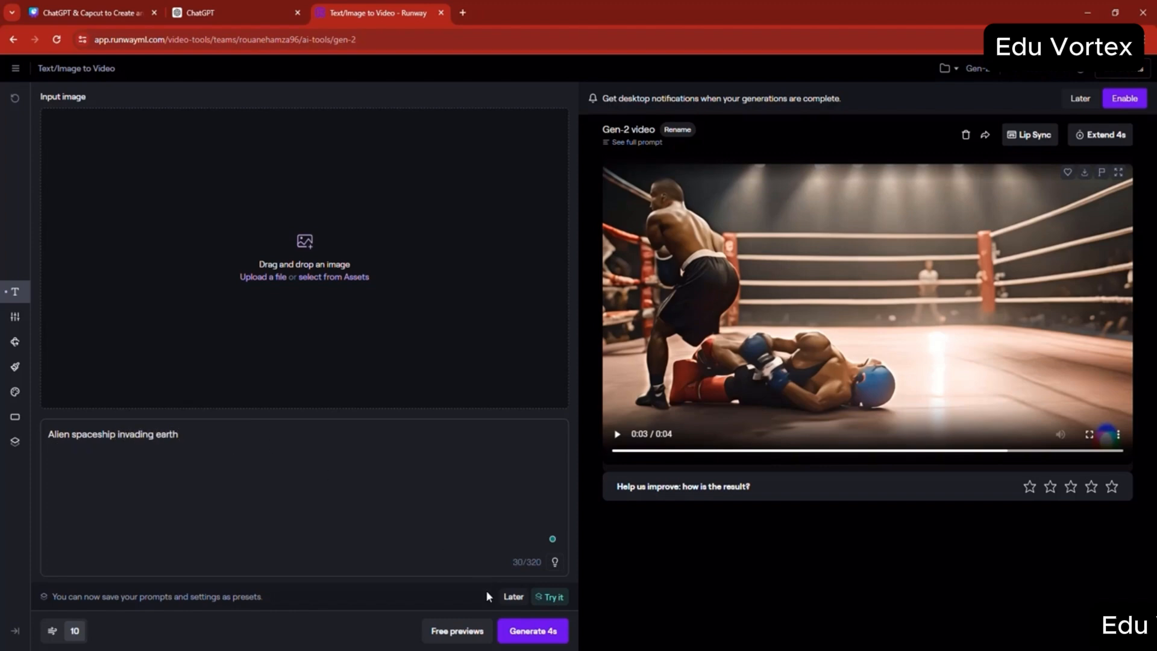
click(547, 632)
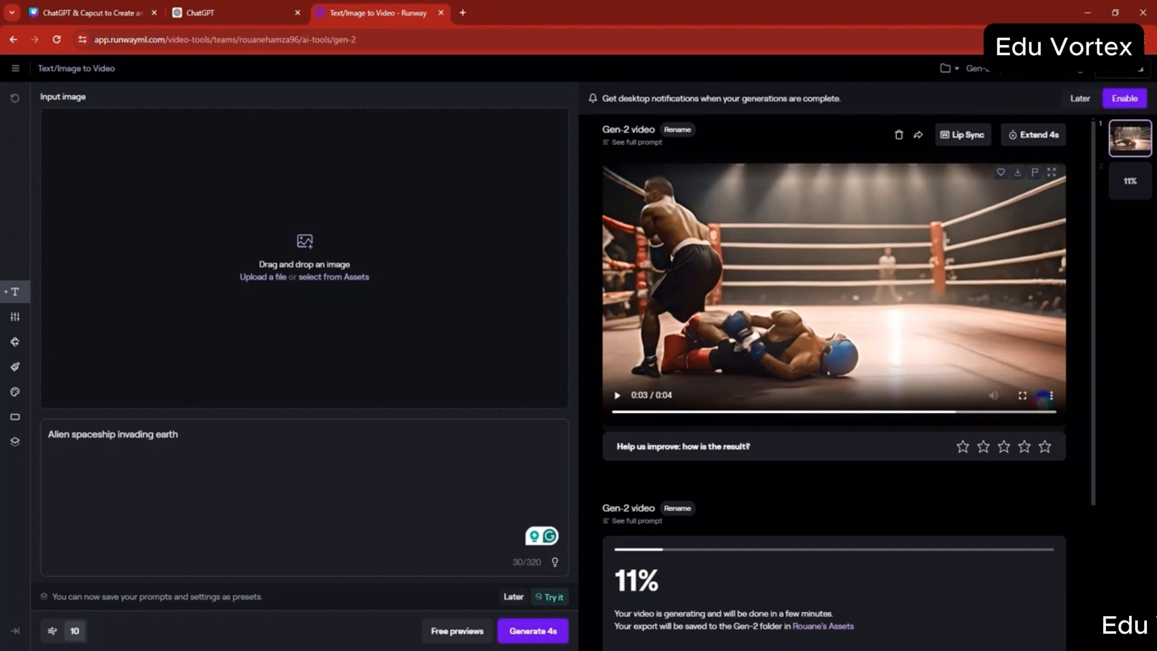
- Play the generated alien spaceship video in full screen, then return to the list of creations
click(1115, 73)
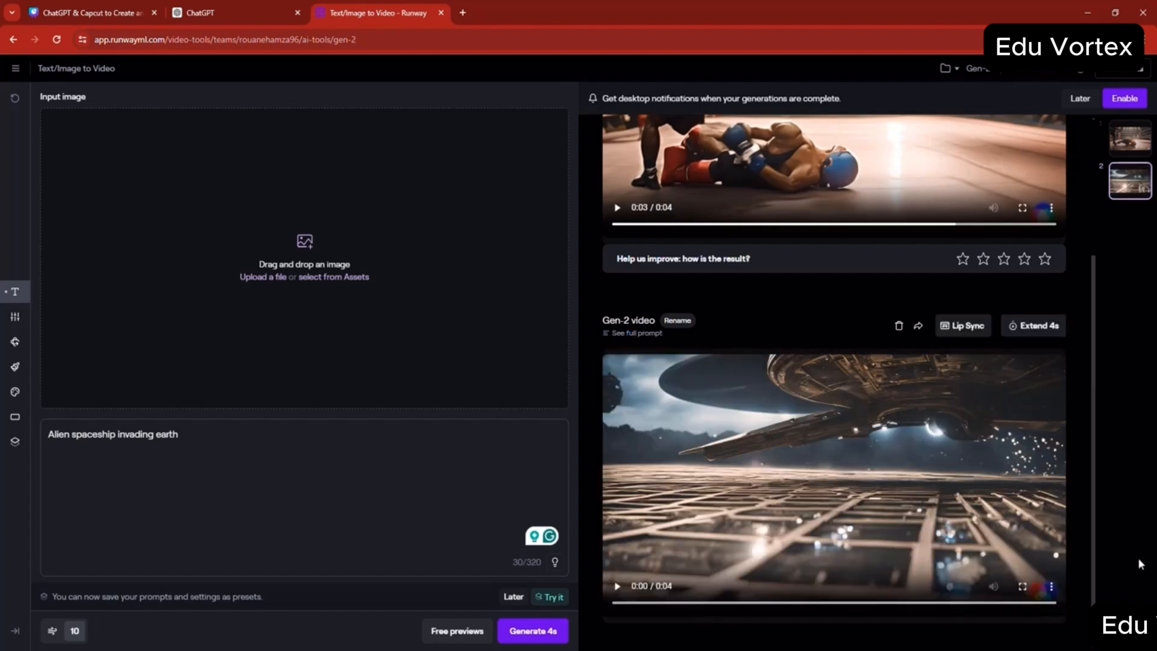
click(1023, 586)
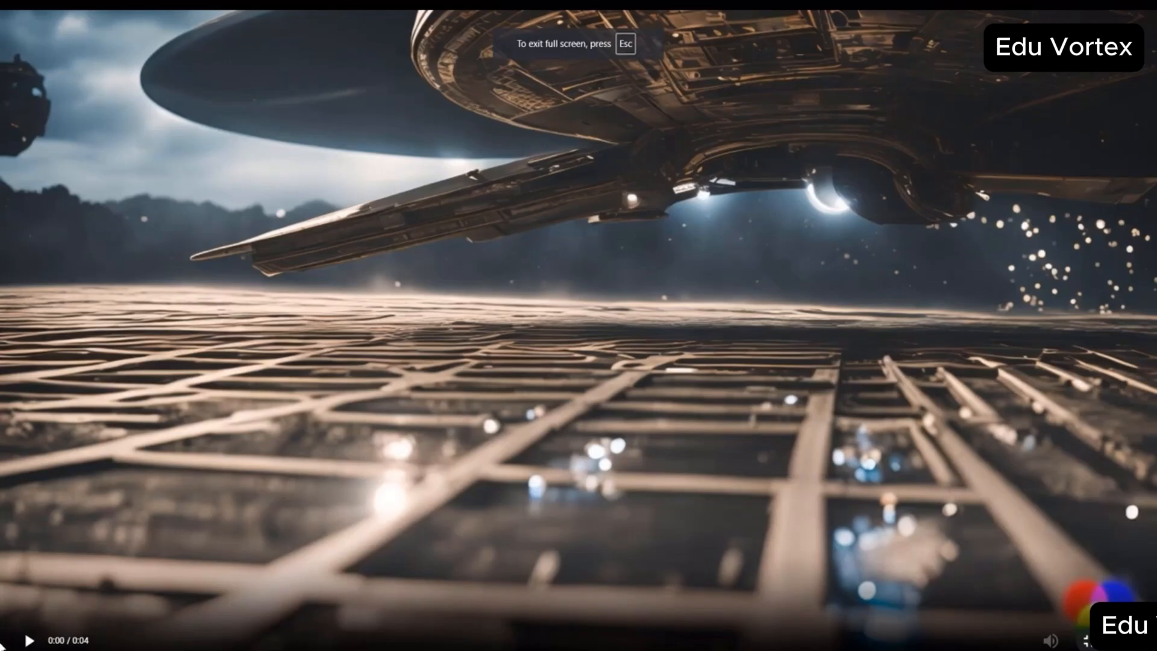
key(space)
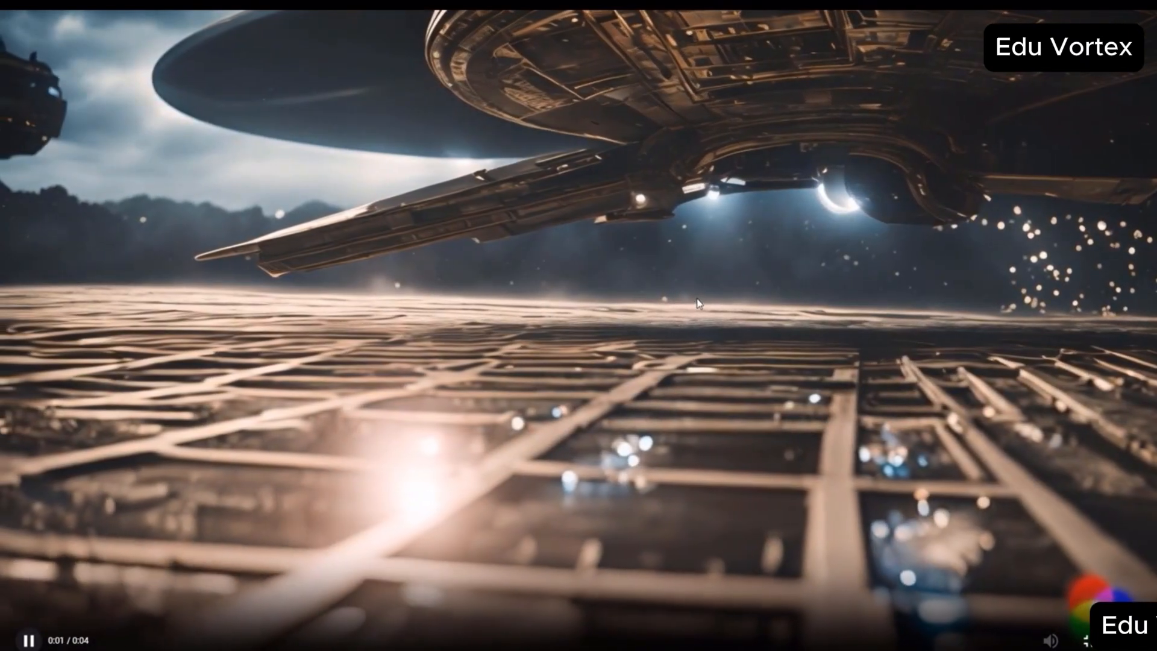
key(Escape)
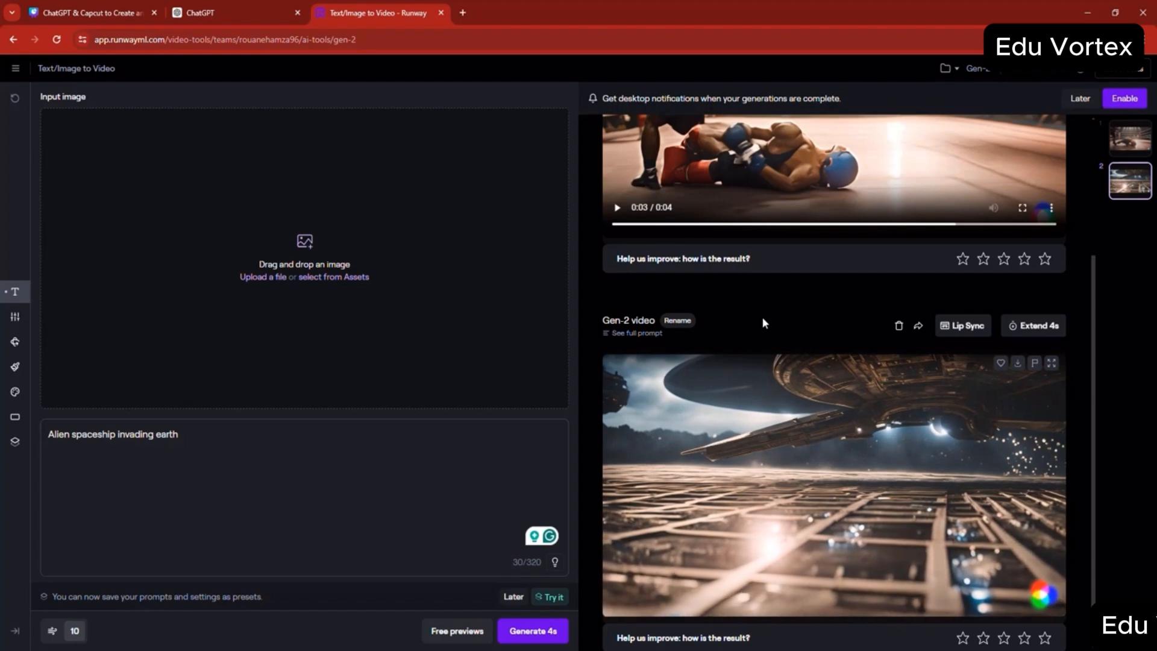
- Look back at the boxing video, then download the alien spaceship video
scroll(738, 320, up, 2)
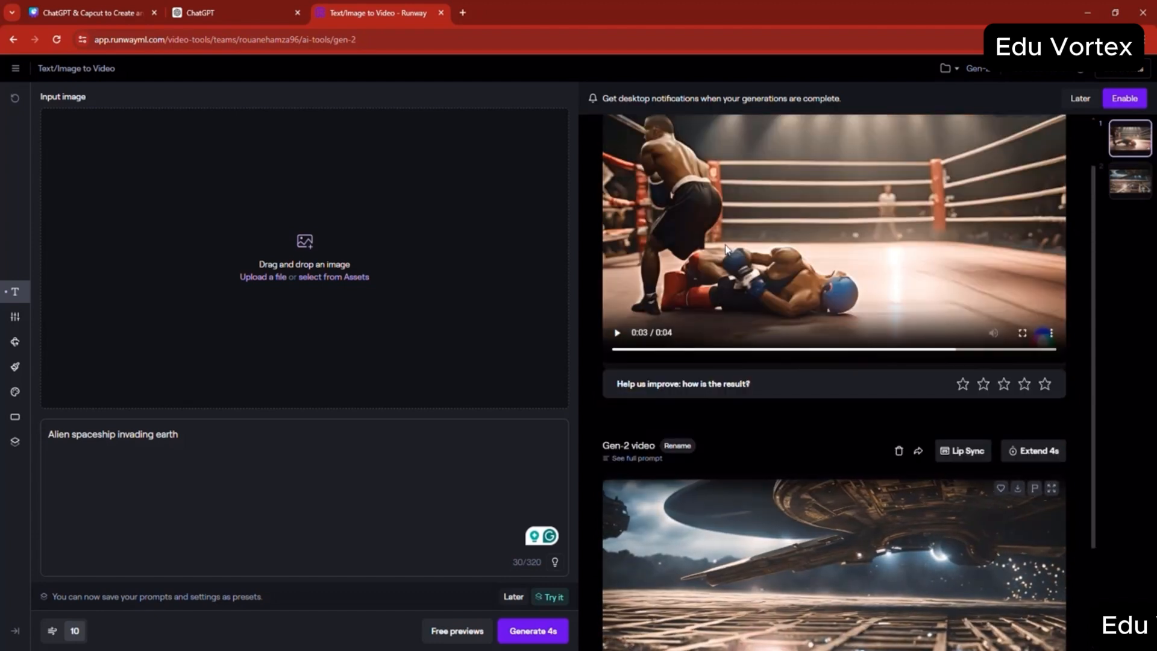
scroll(726, 249, up, 1)
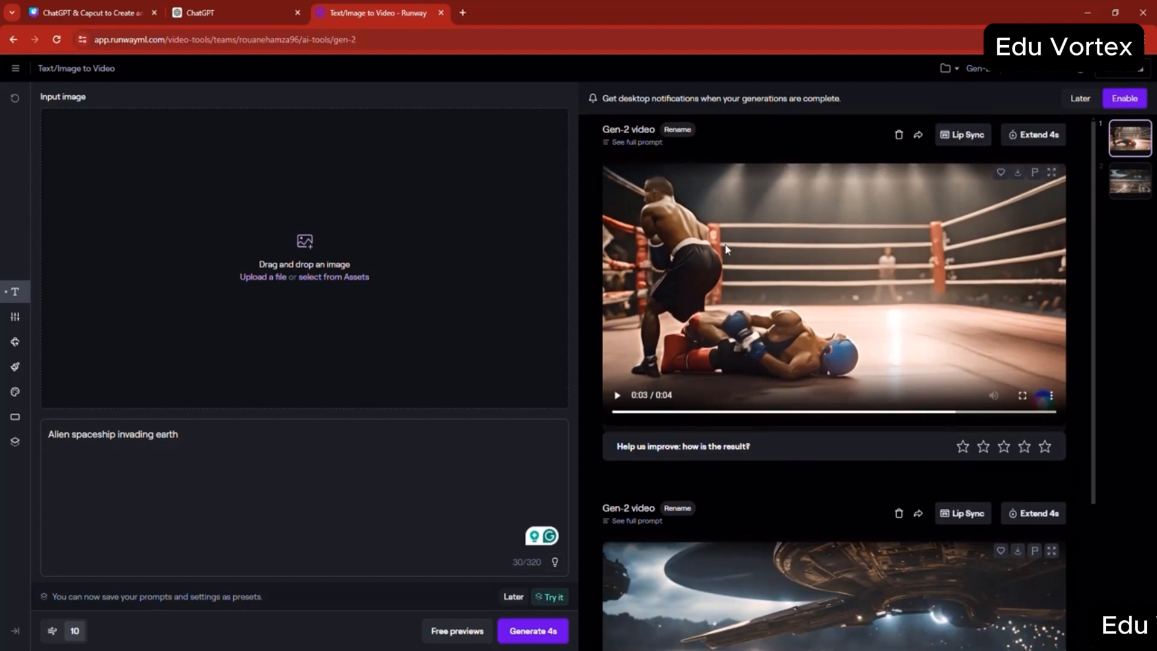
scroll(726, 249, down, 3)
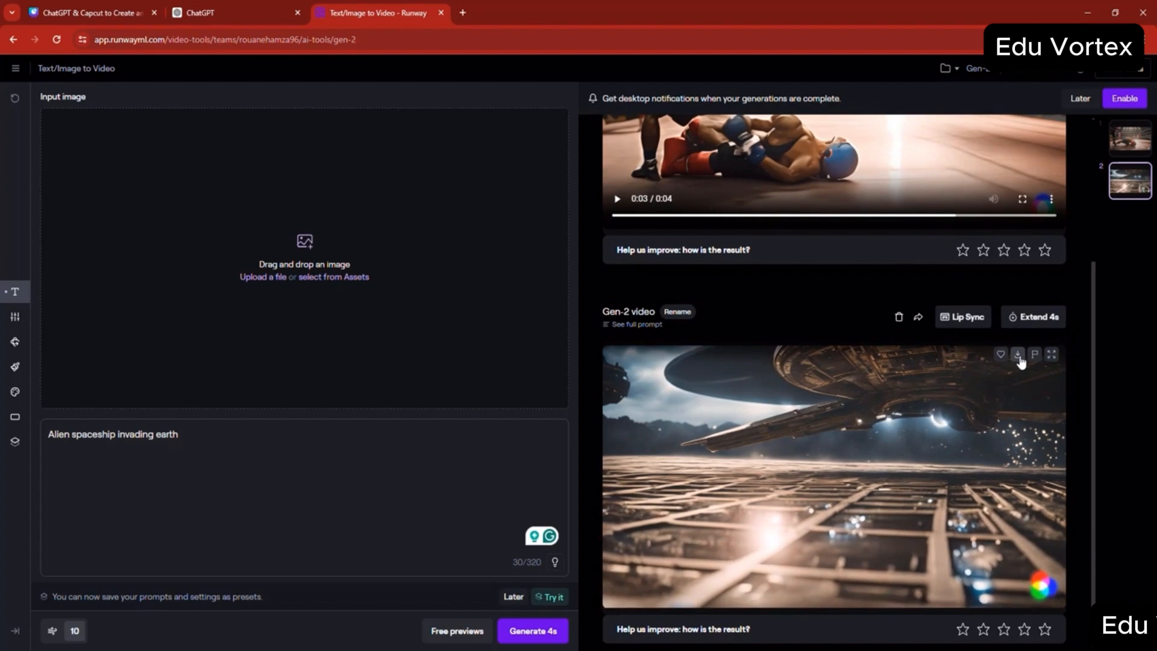
click(1019, 357)
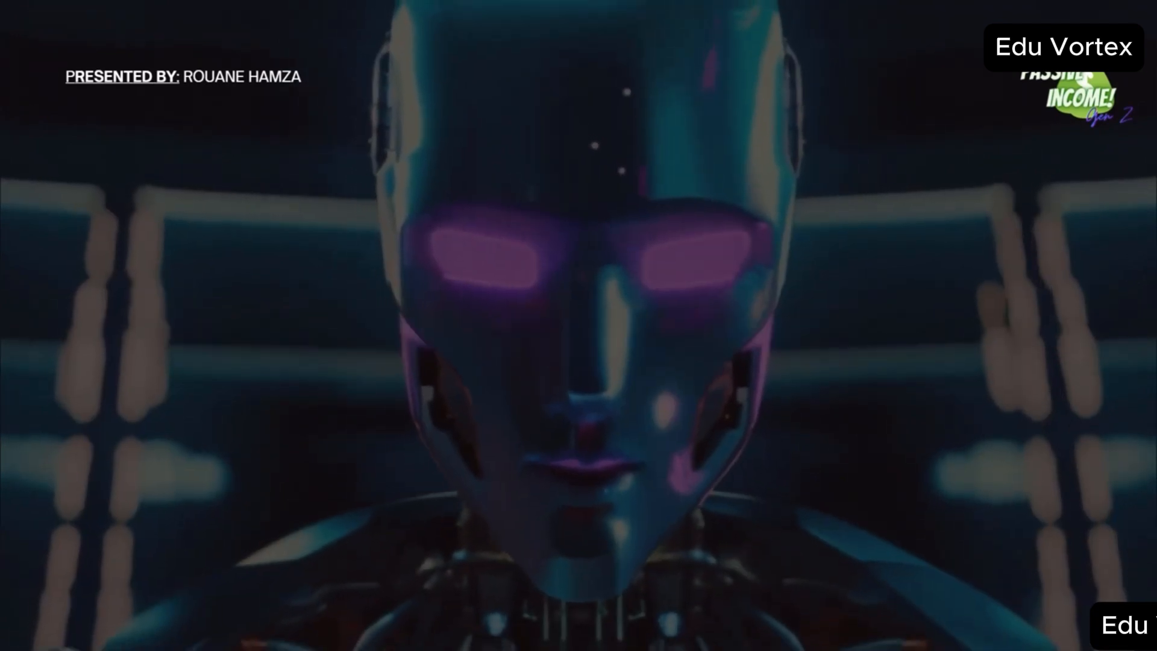
click(1132, 274)
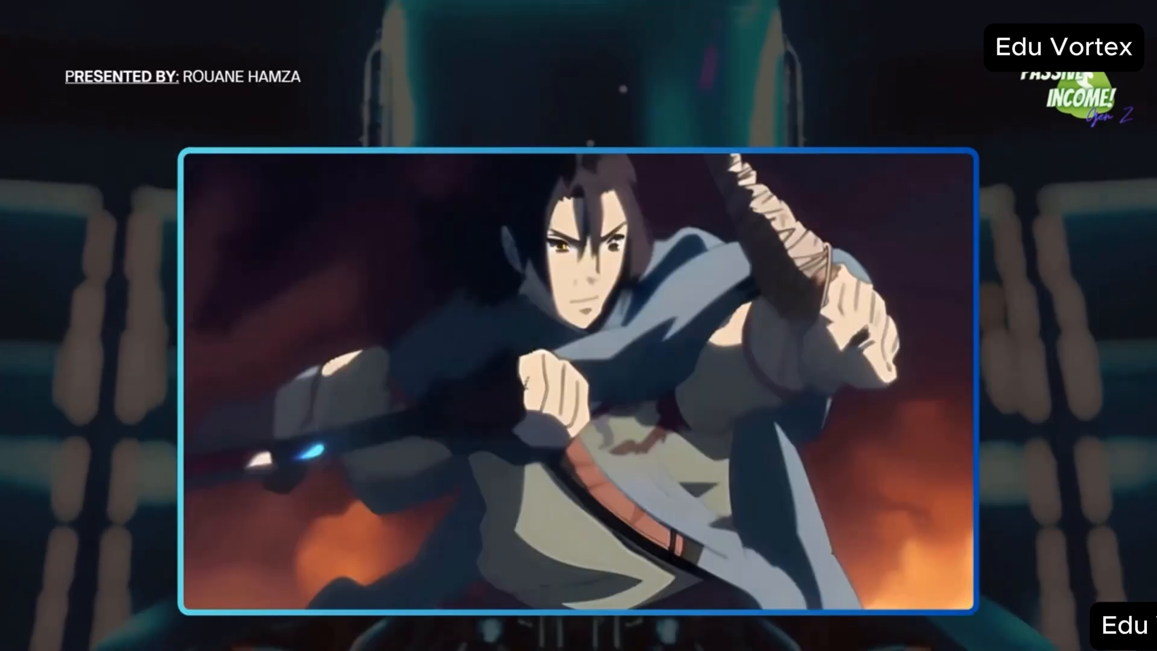
click(1104, 259)
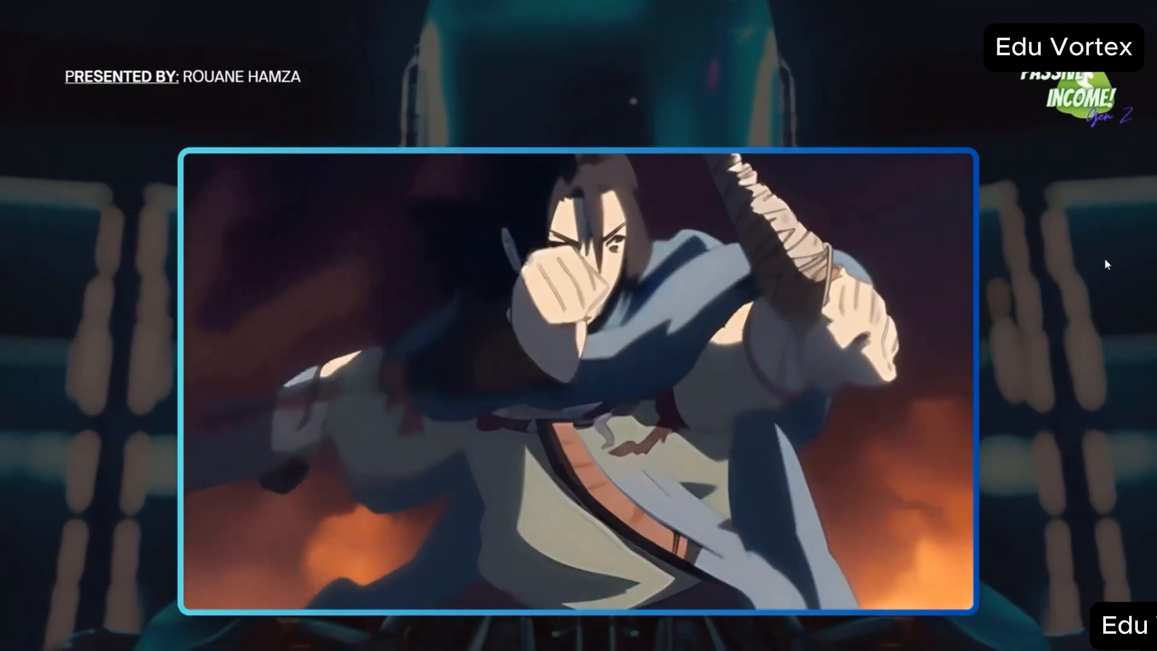
click(1041, 247)
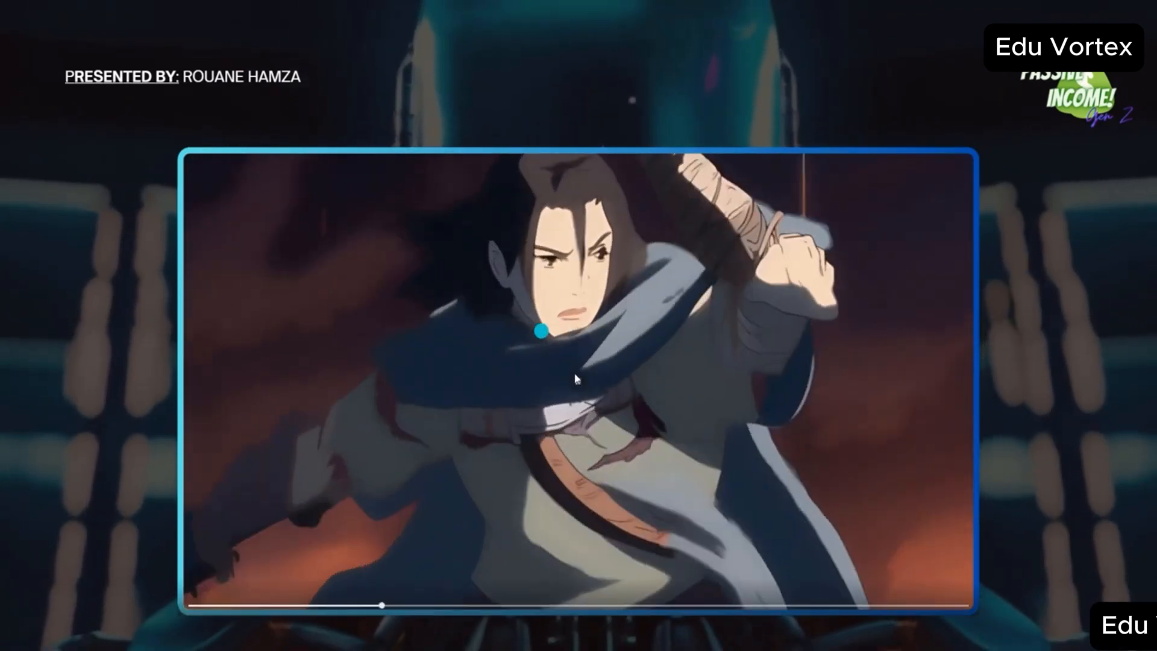
click(577, 385)
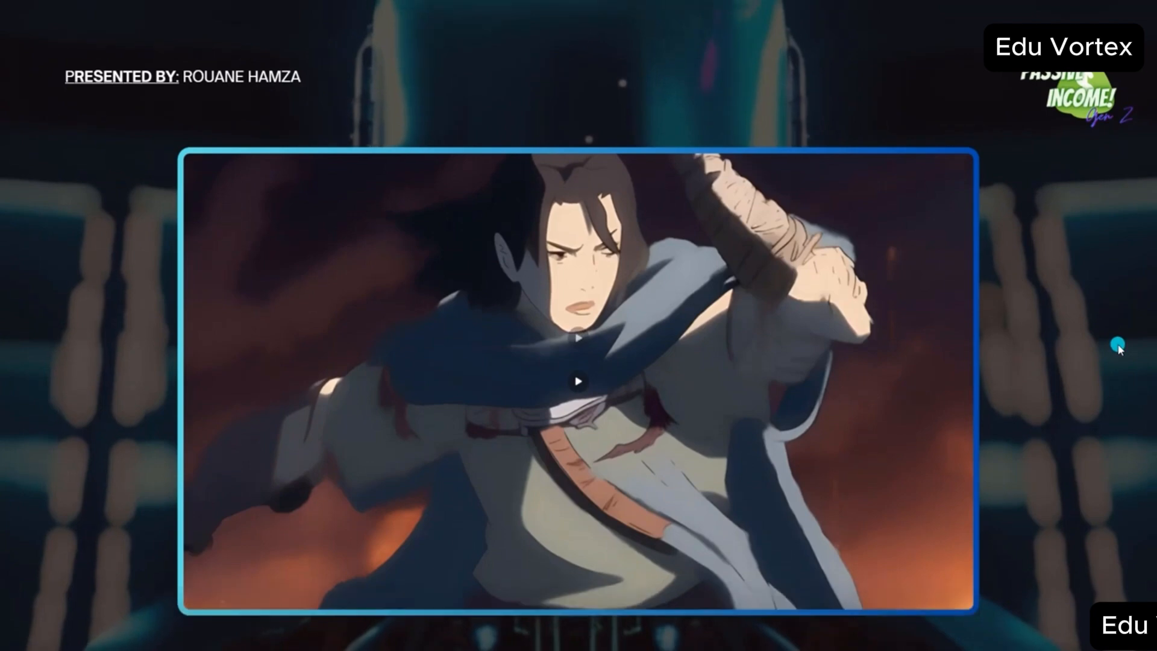
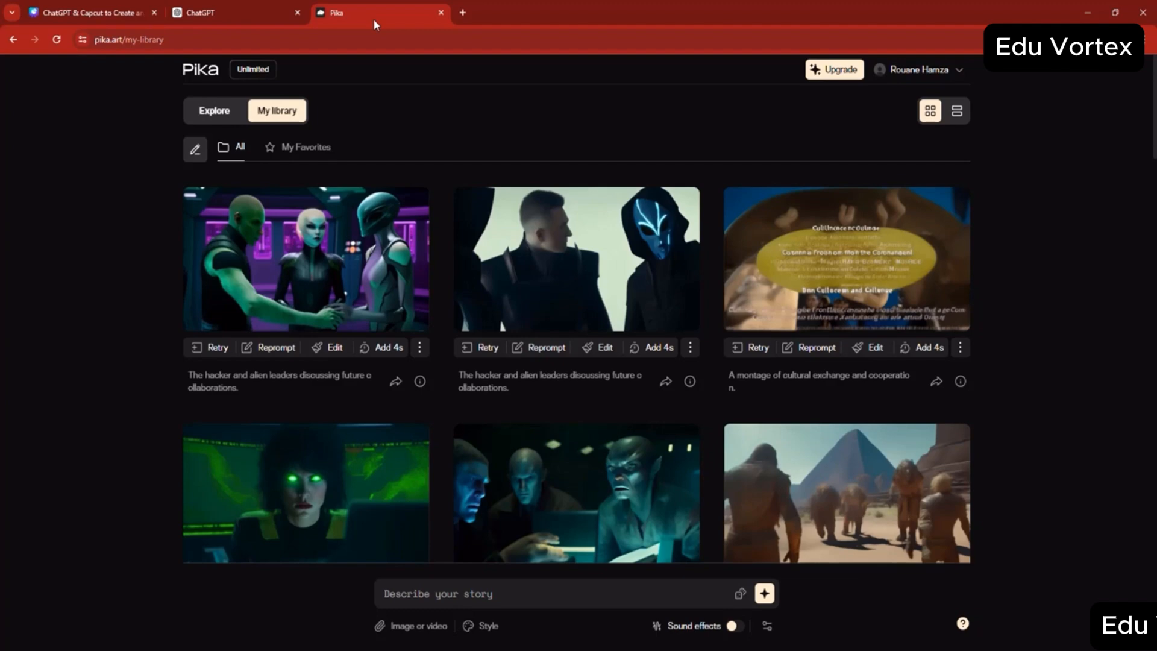
- In Pika, enter the prompt "ferrari race in the city" and turn on sound effects
mouse_move(365, 470)
text(faer)
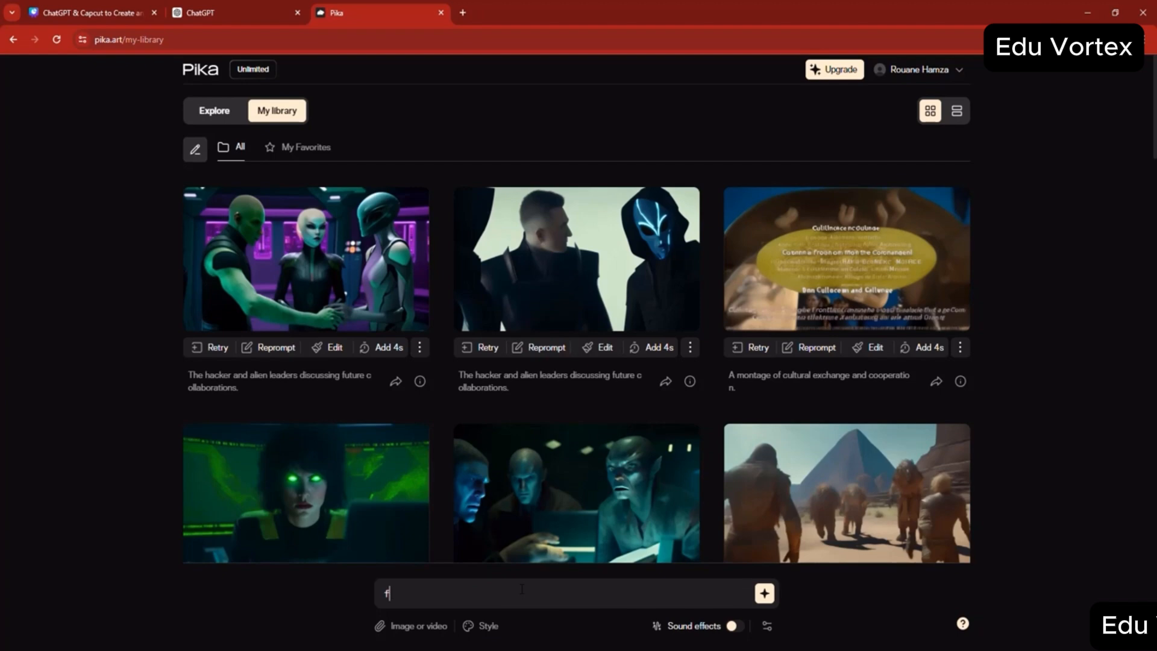
key(BackSpace)
key(BackSpace)
key(BackSpace)
text(errarti ro)
key(BackSpace)
key(BackSpace)
text(race in thecity)
key(BackSpace)
key(BackSpace)
text(city)
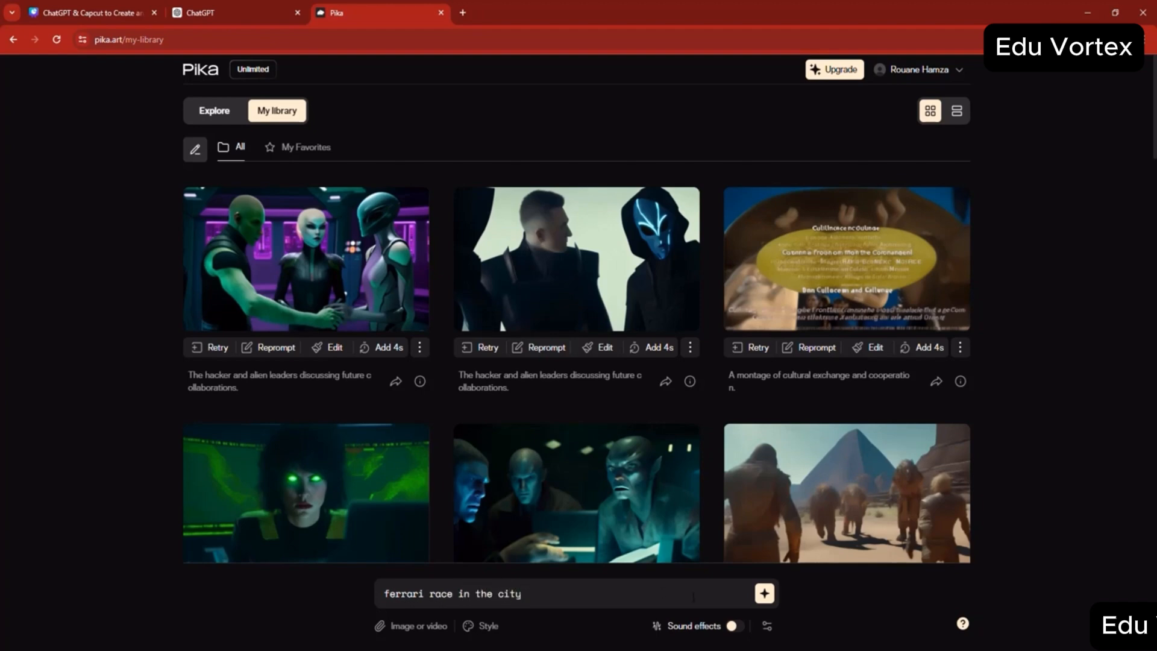
click(732, 626)
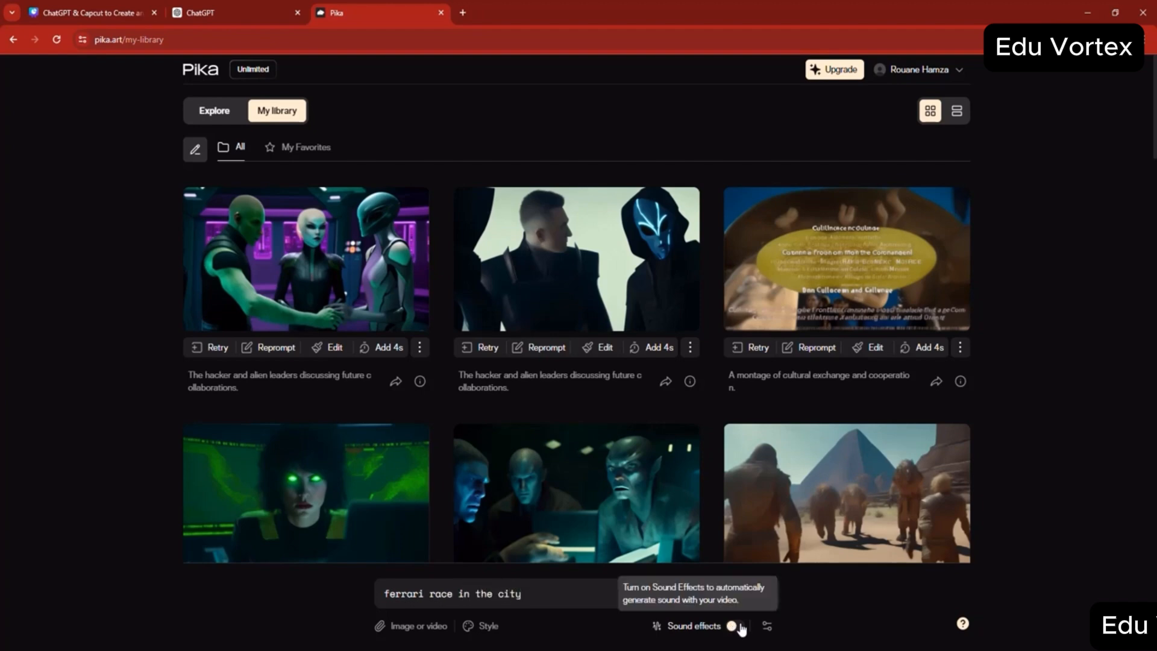
- Apply the Natural style preset to the Ferrari prompt and generate the video
click(488, 626)
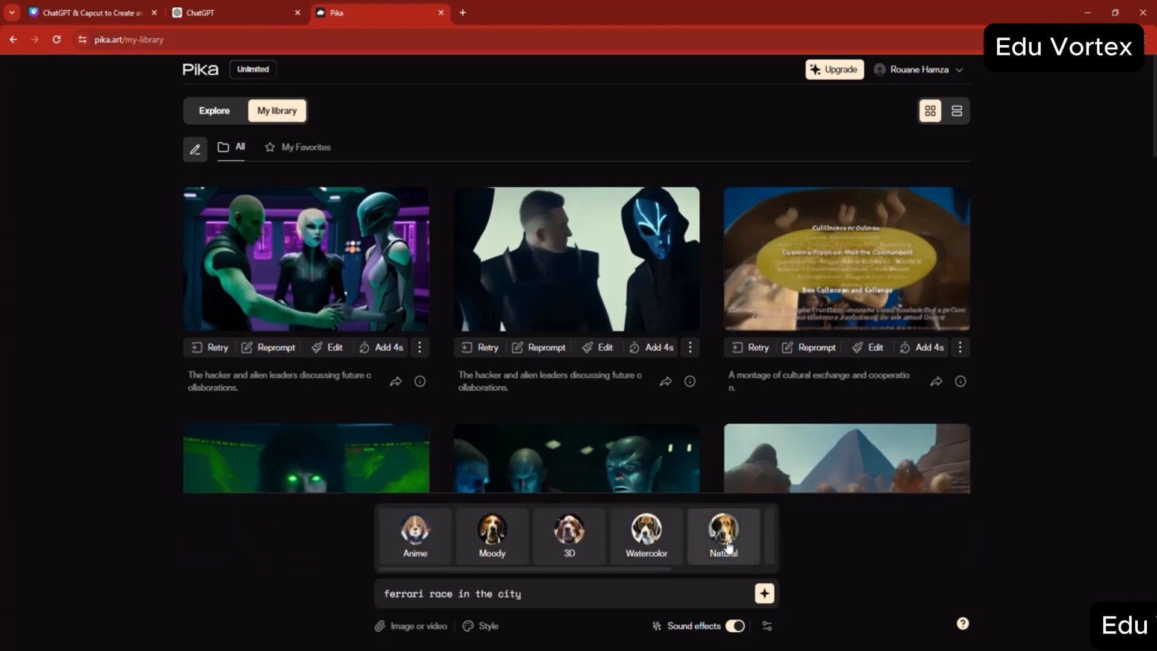
click(768, 542)
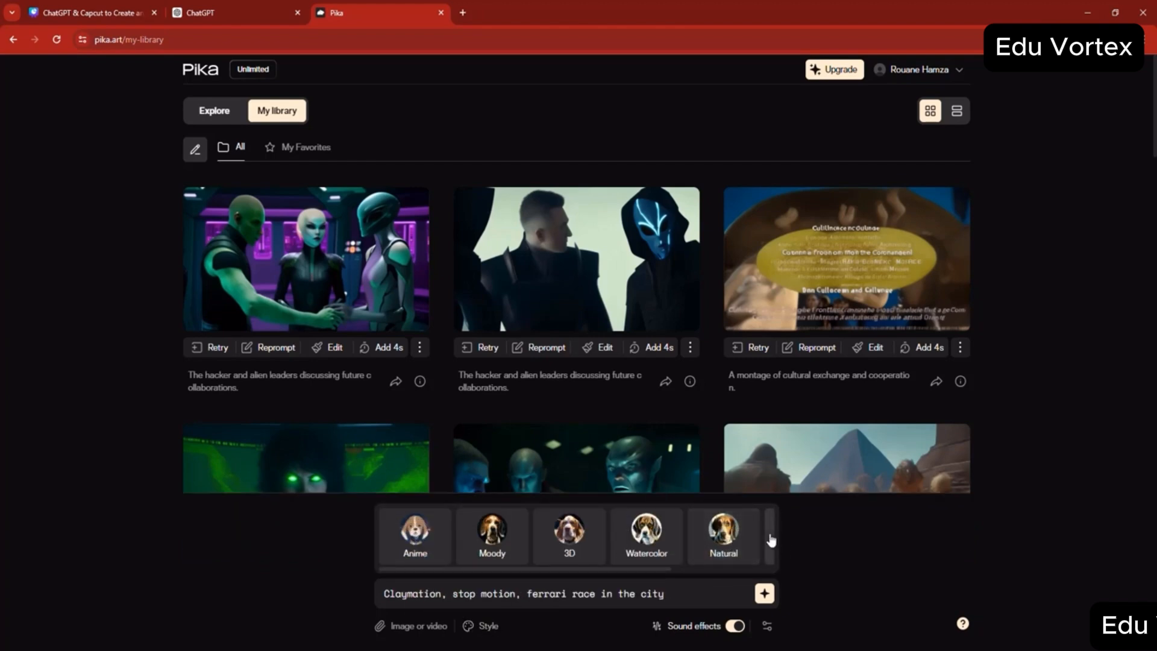
click(488, 626)
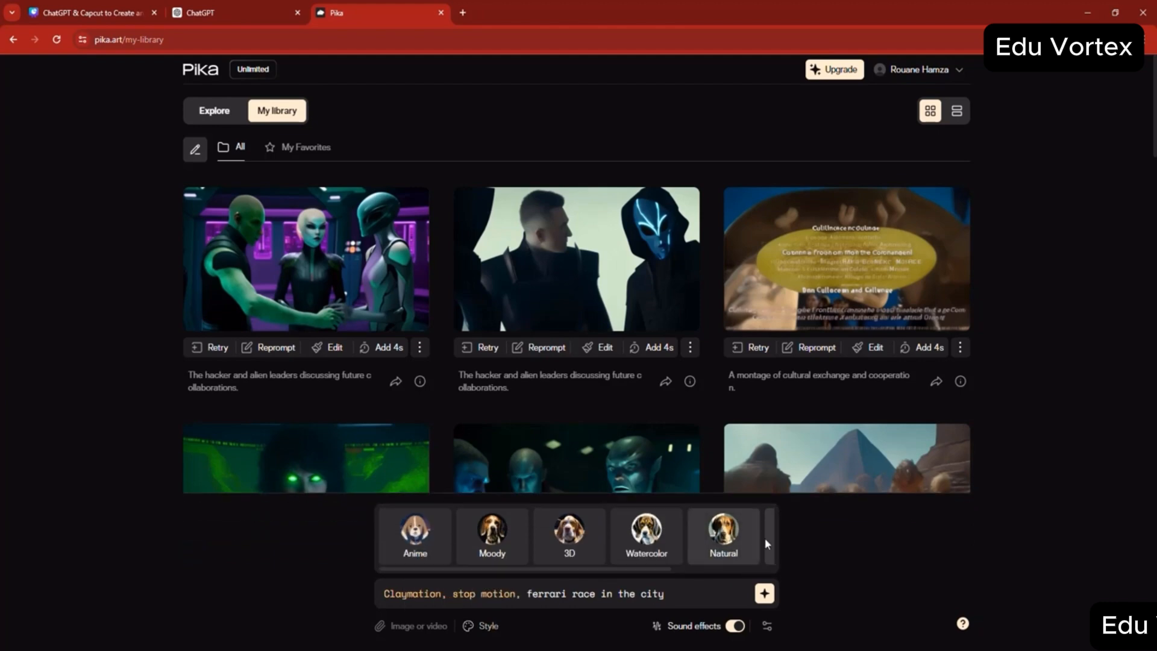
click(723, 534)
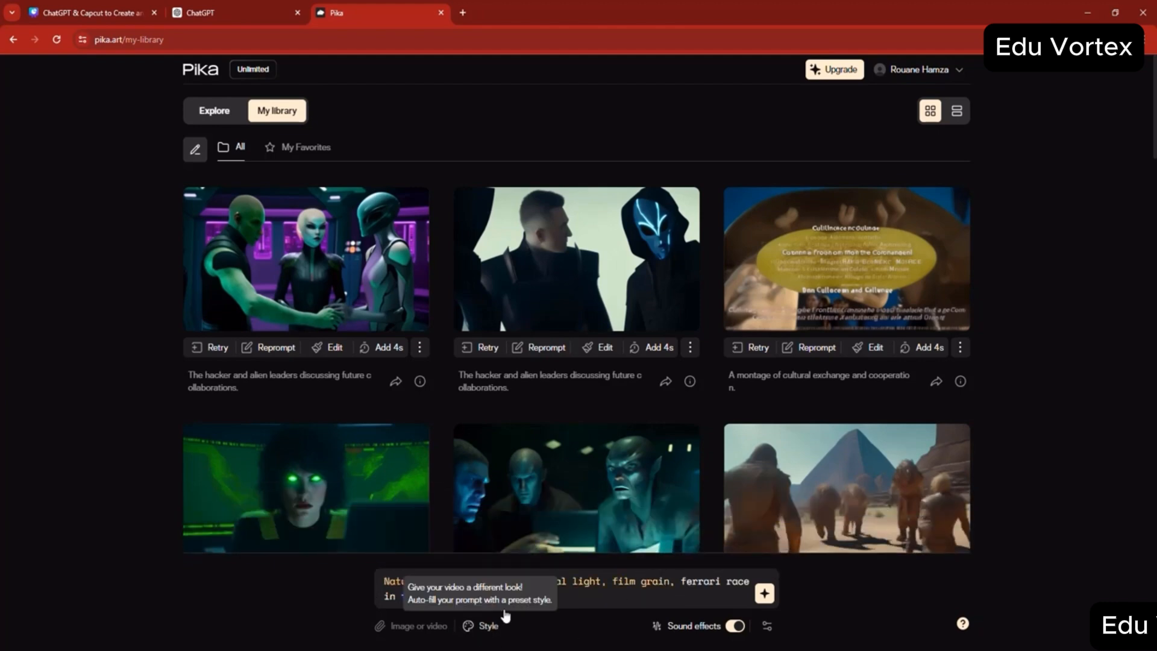
click(485, 625)
drag(547, 558, 516, 564)
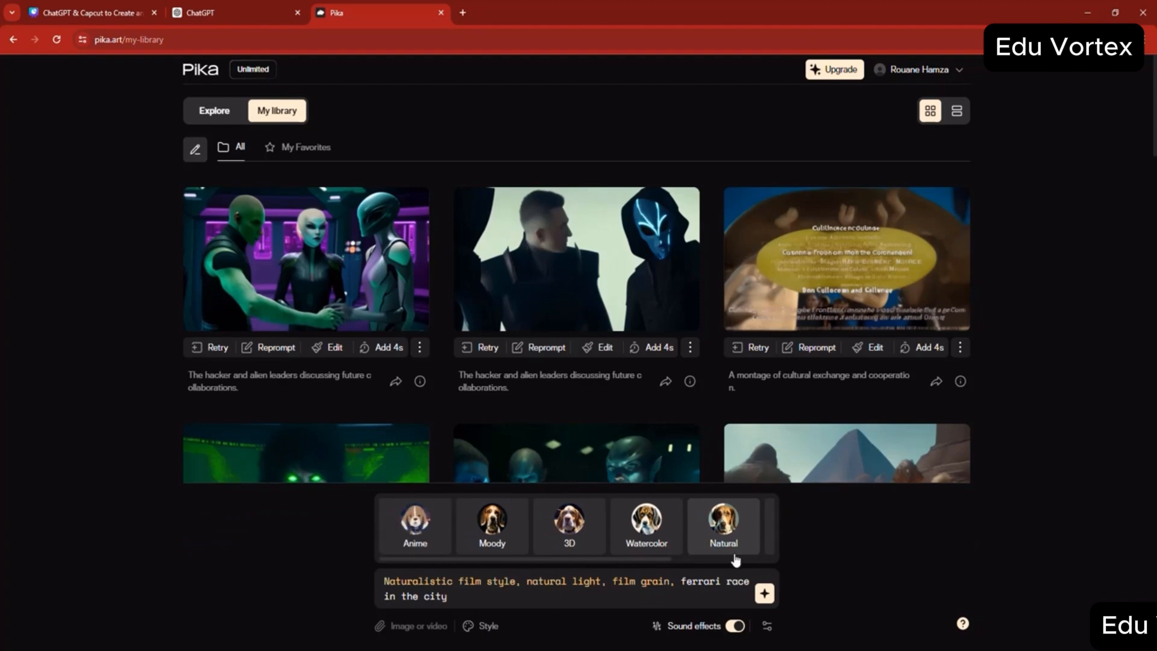
click(720, 528)
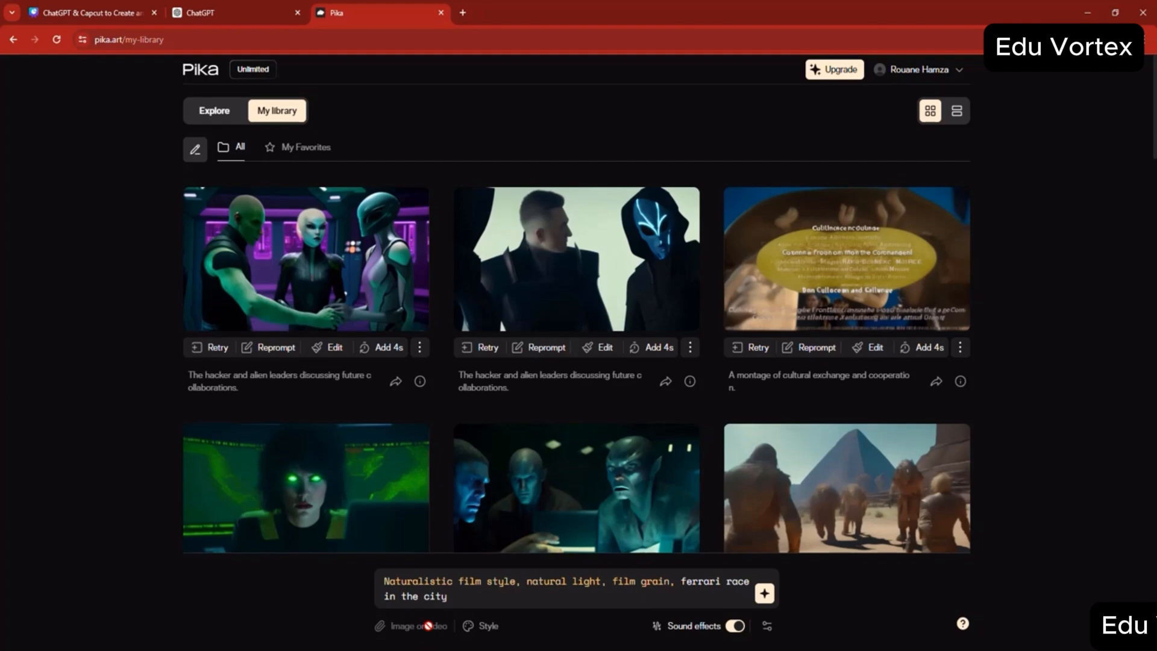
click(765, 594)
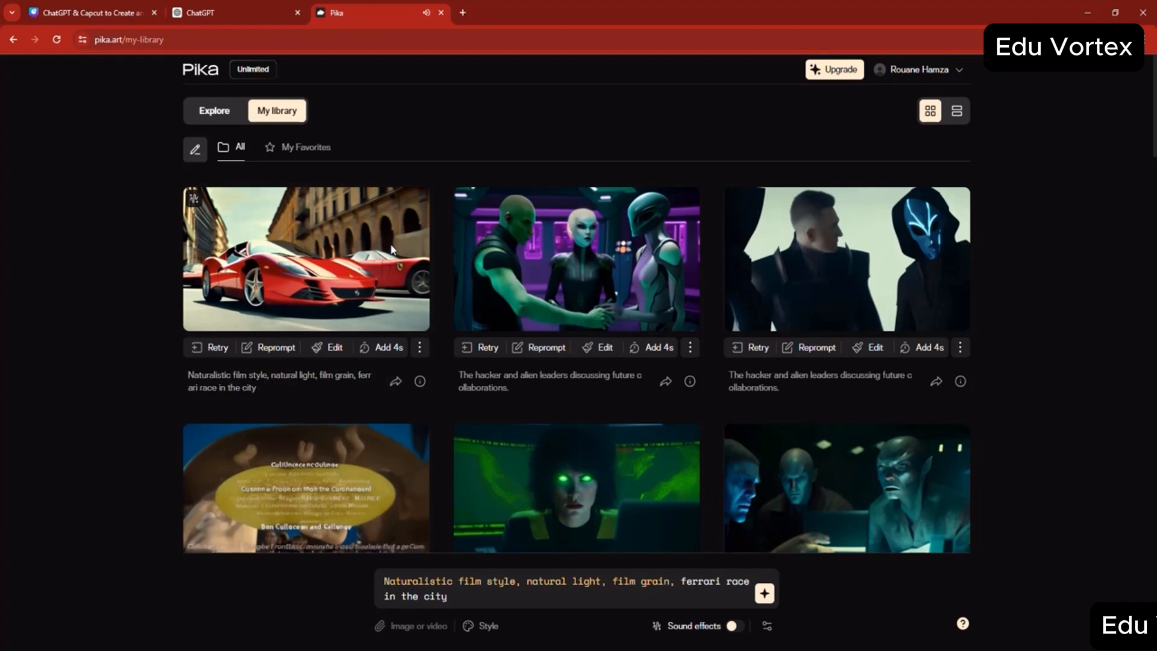
- Generate a 4-second extension of the Ferrari video and open the downloaded file of the original clip
mouse_move(417, 229)
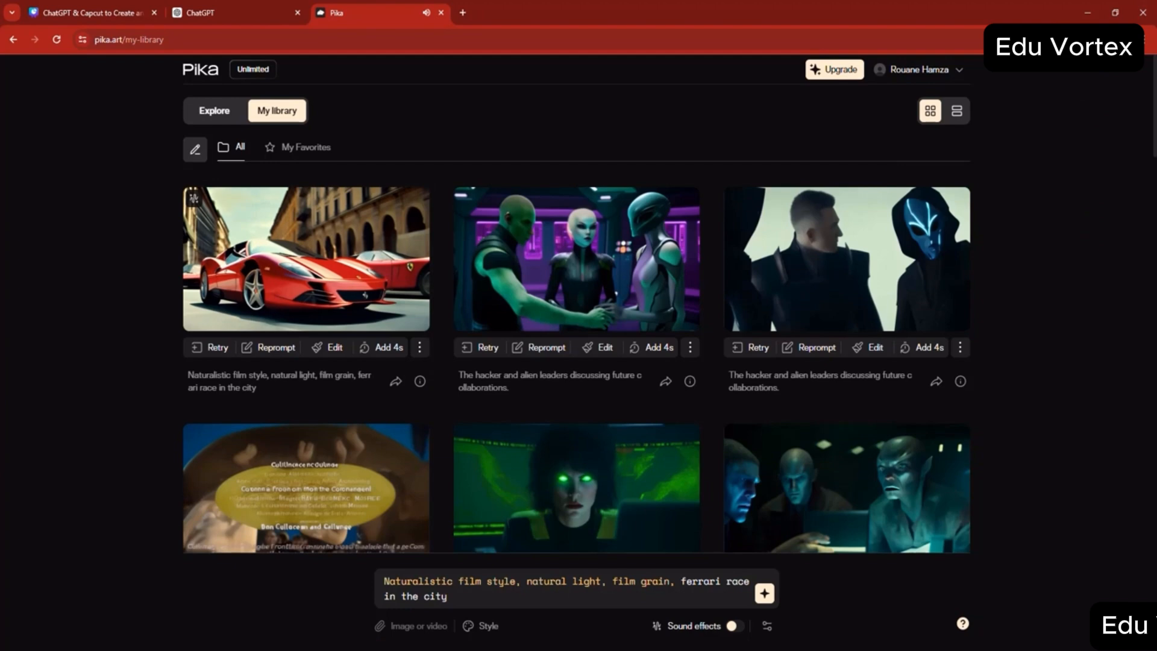
click(382, 355)
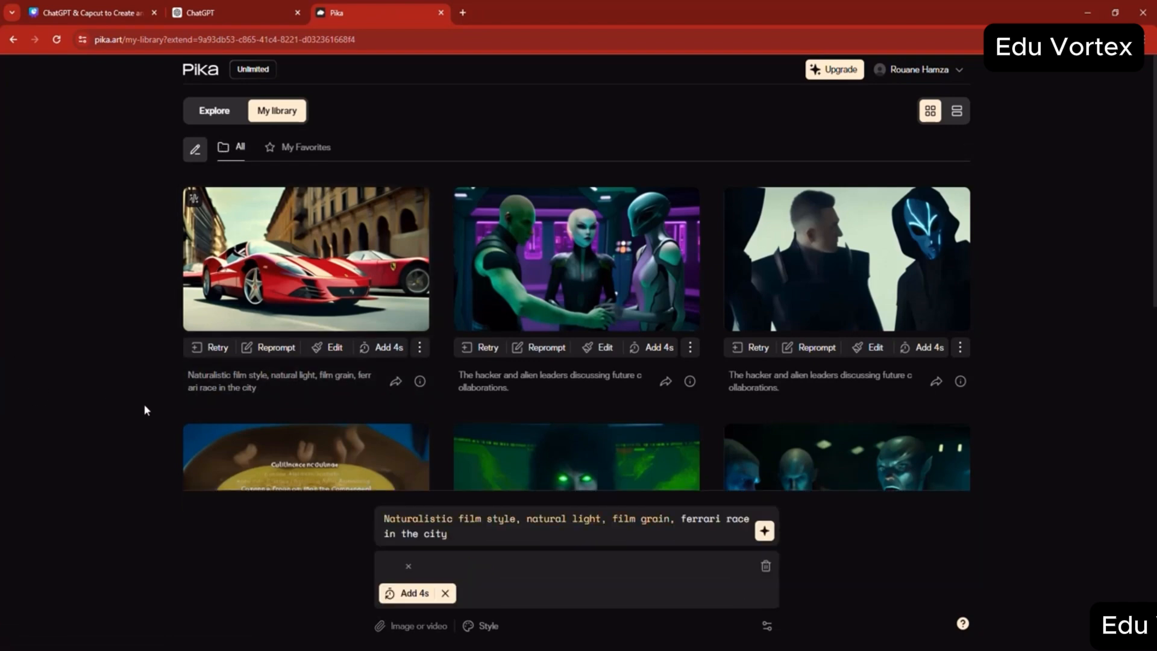
click(764, 533)
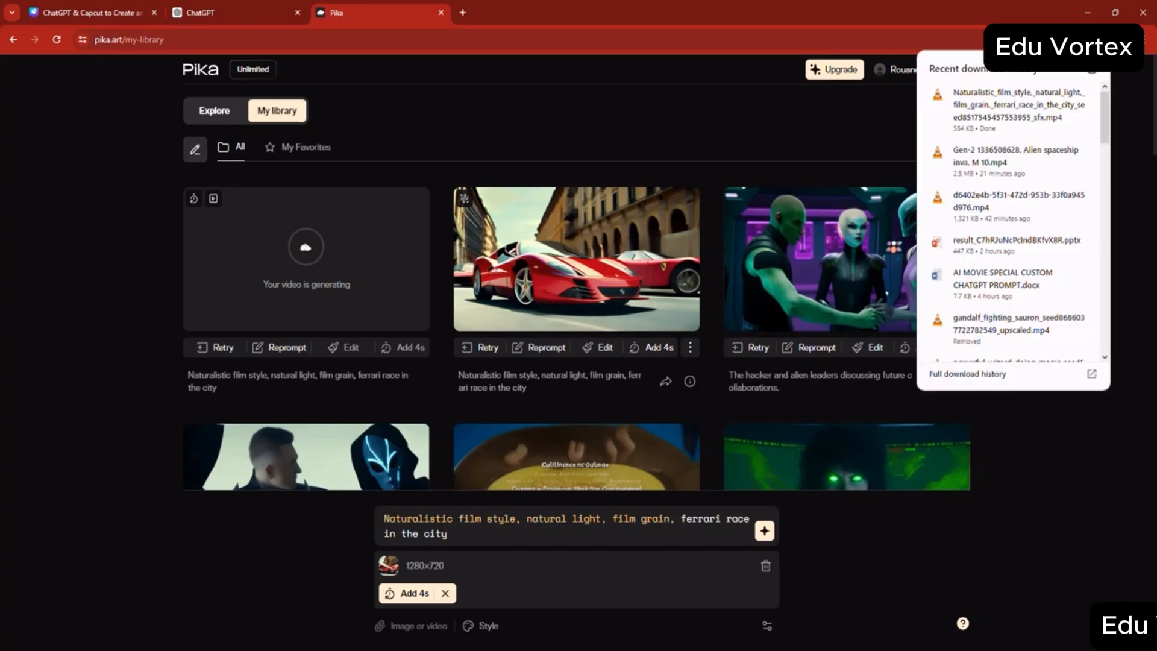
click(1002, 123)
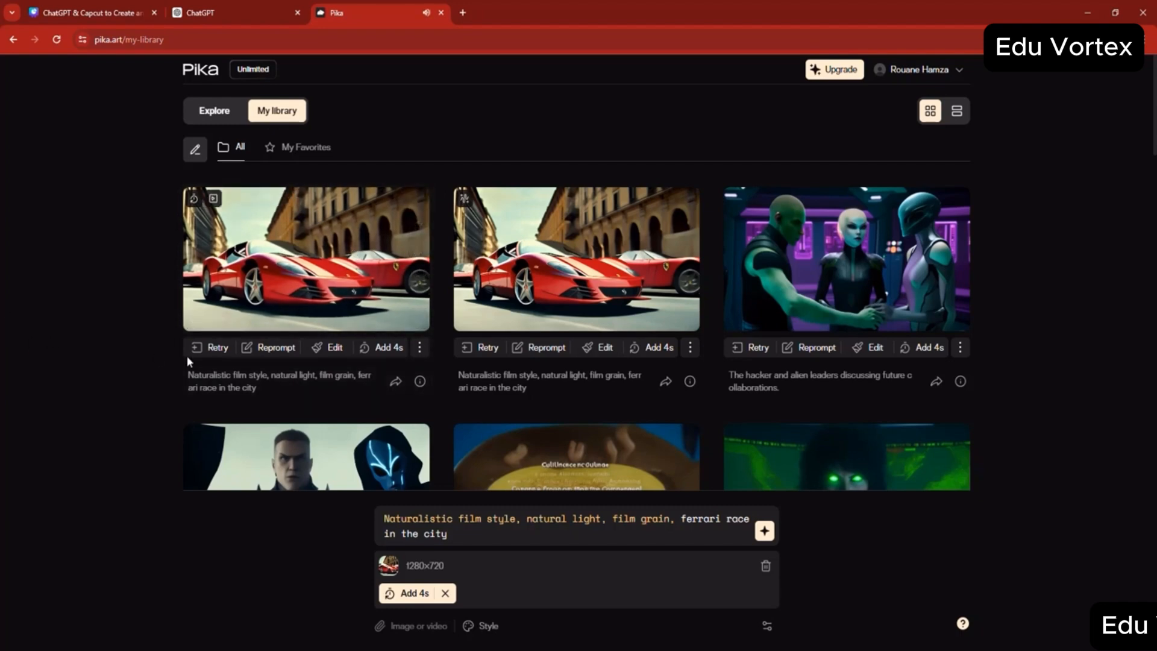
- Play the extended Ferrari video in the enlarged view, try its sound control, and close the view
mouse_move(412, 318)
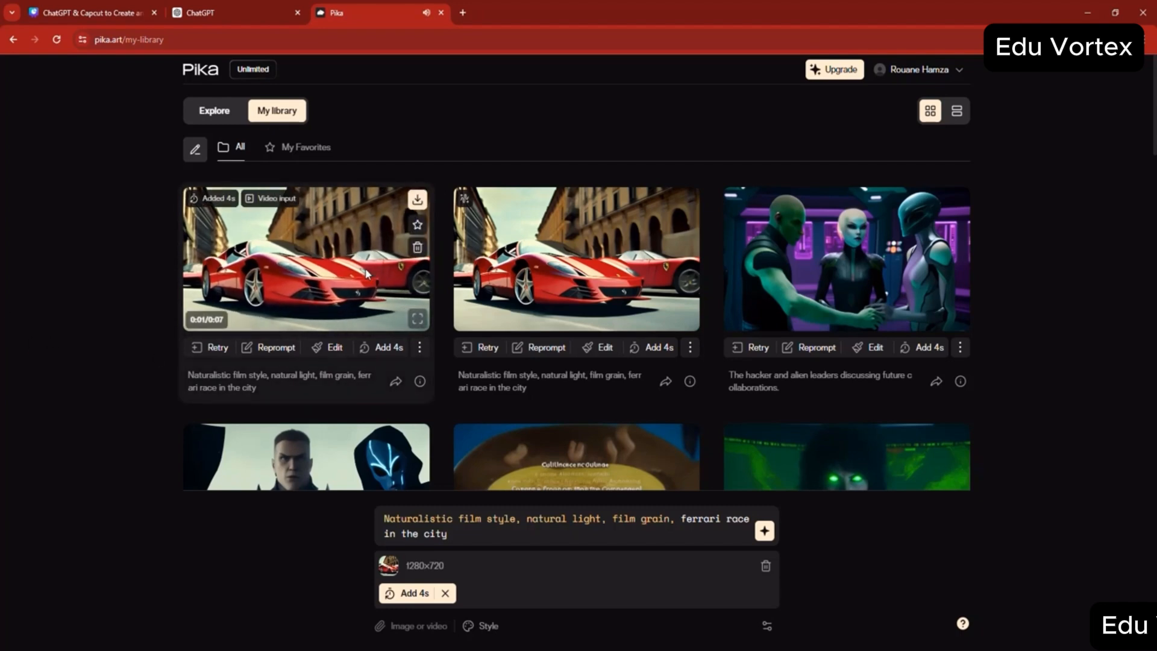
click(415, 317)
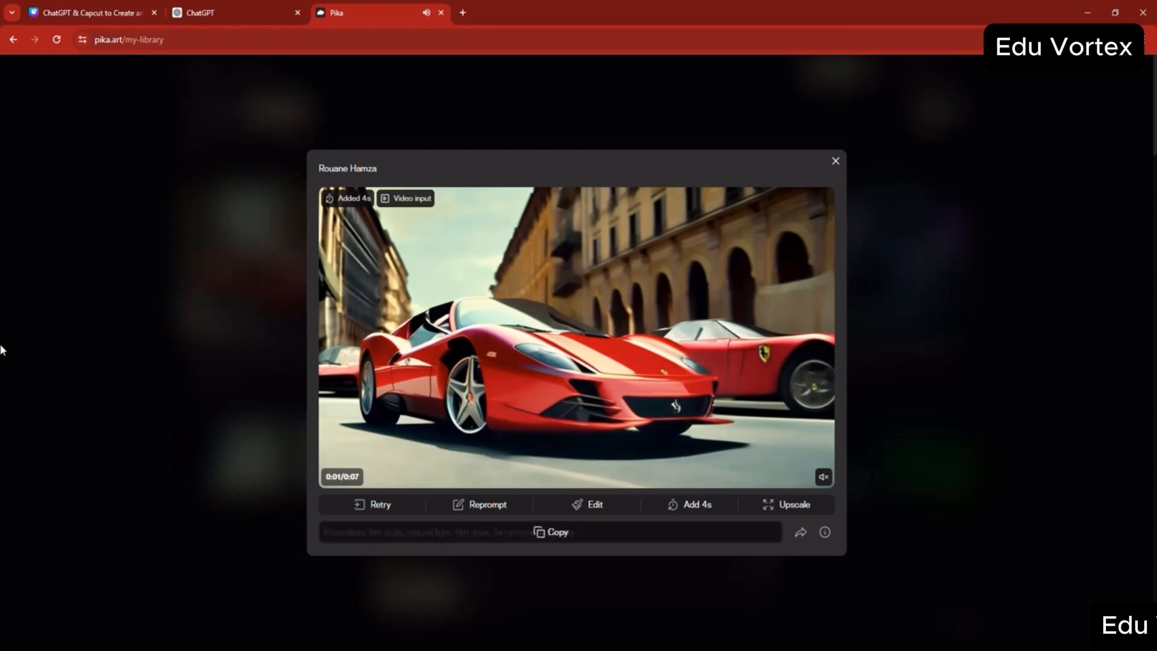
click(824, 477)
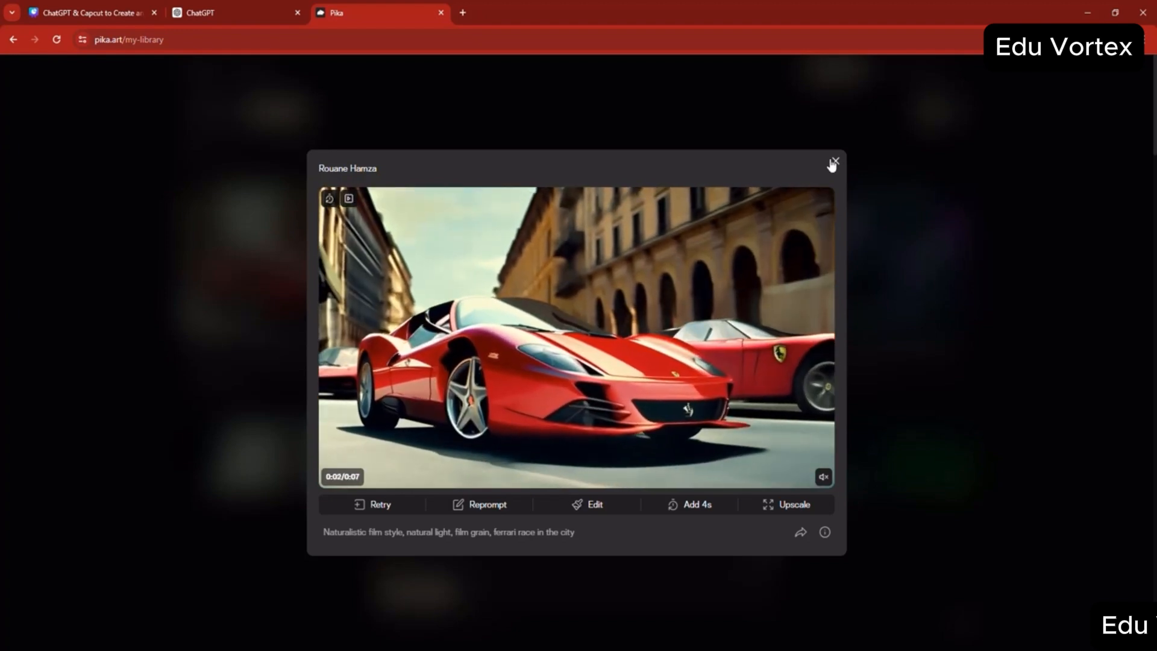
click(888, 188)
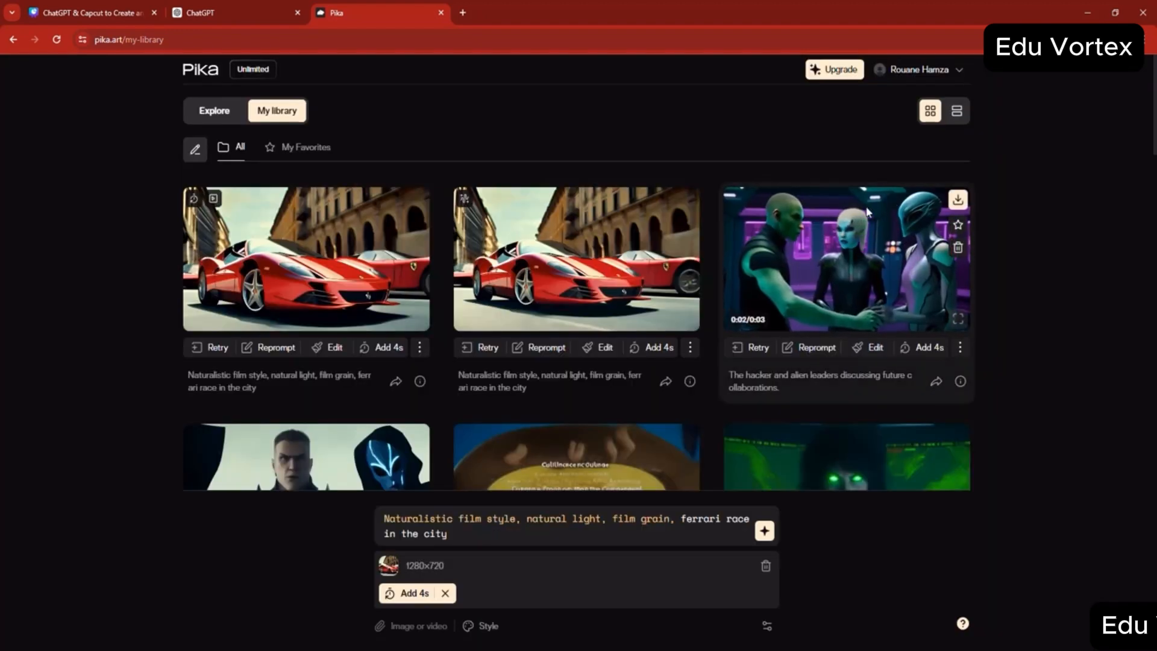
- Browse the previously generated videos further down in the library
scroll(655, 264, down, 10)
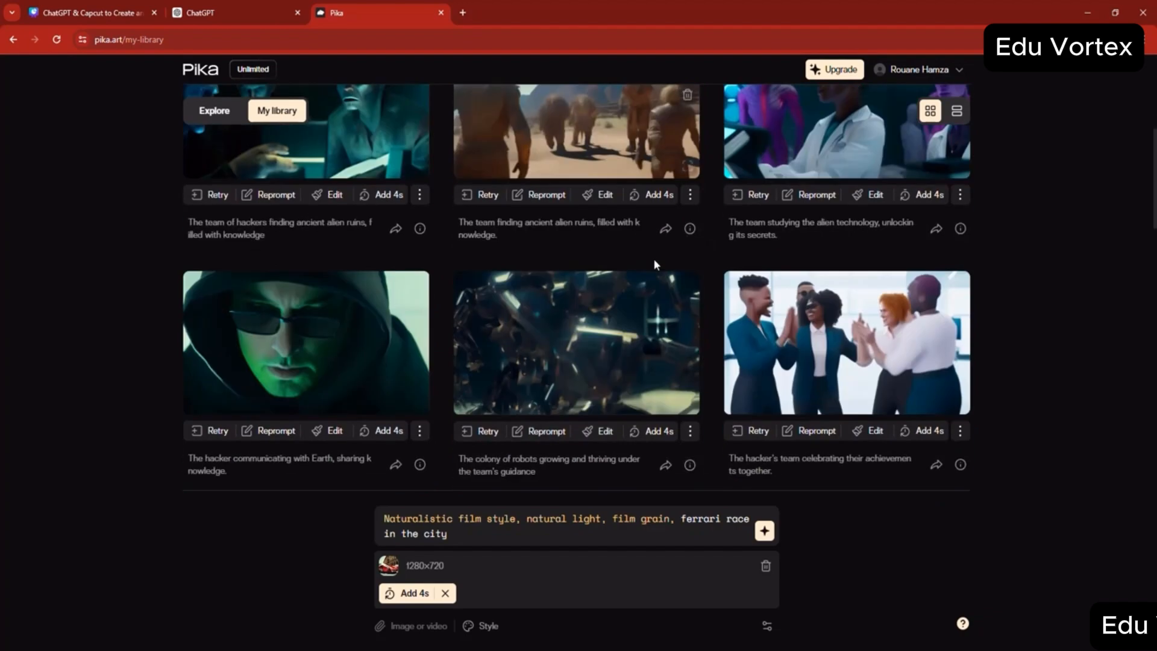
scroll(653, 265, down, 5)
scroll(649, 283, down, 4)
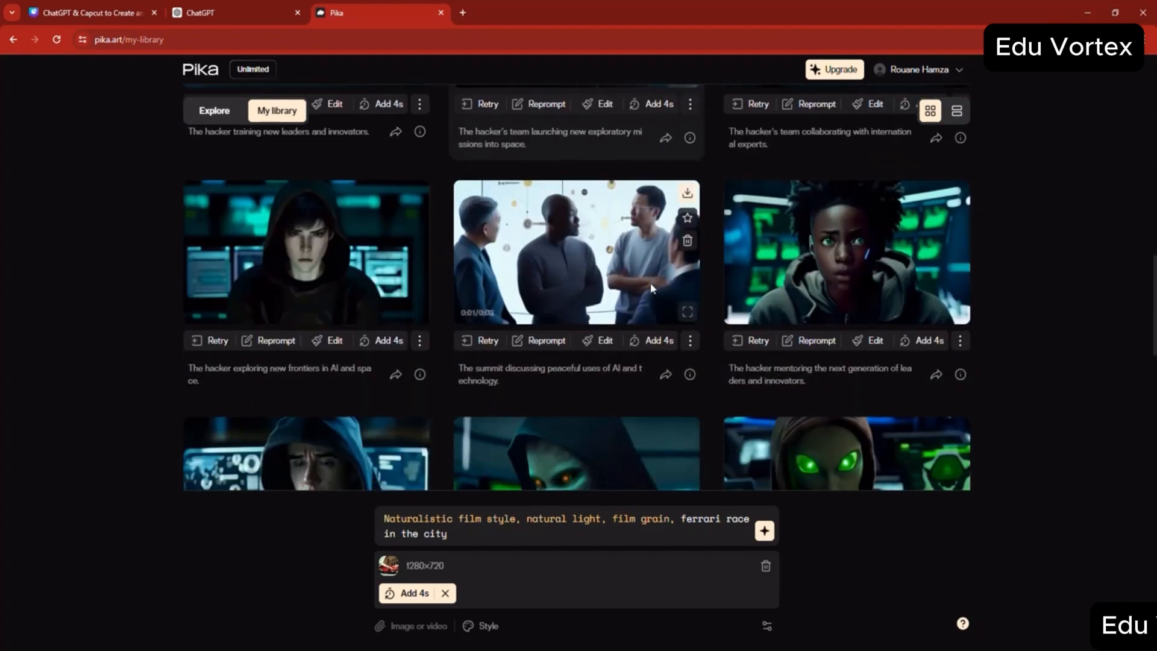
scroll(653, 289, down, 10)
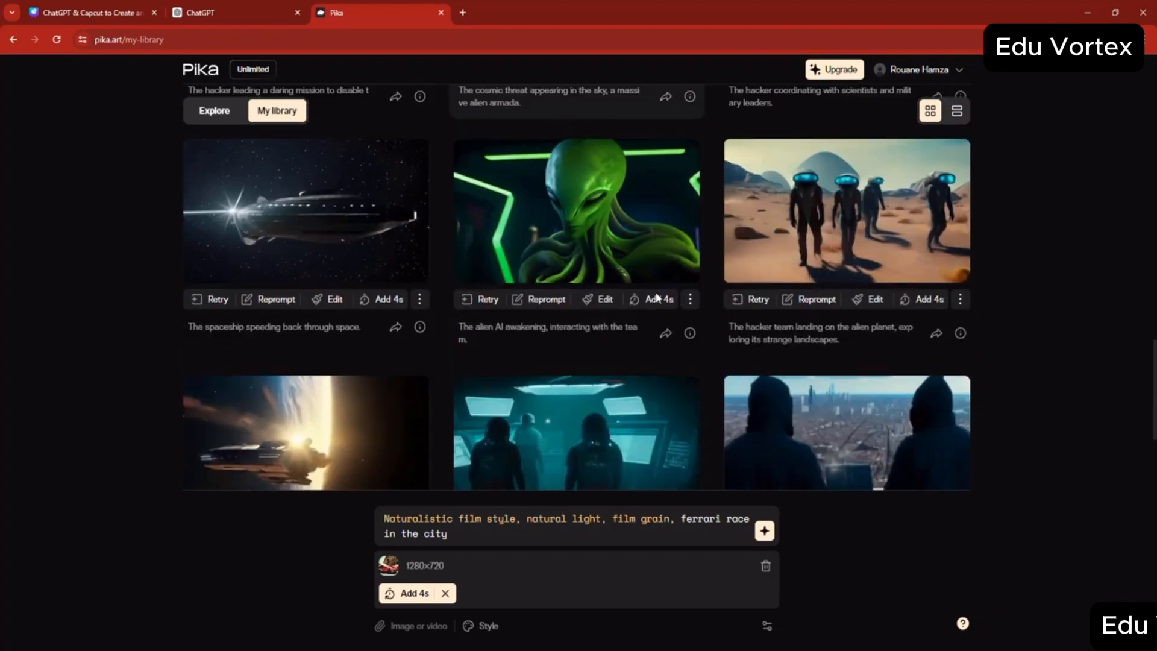
scroll(656, 297, down, 5)
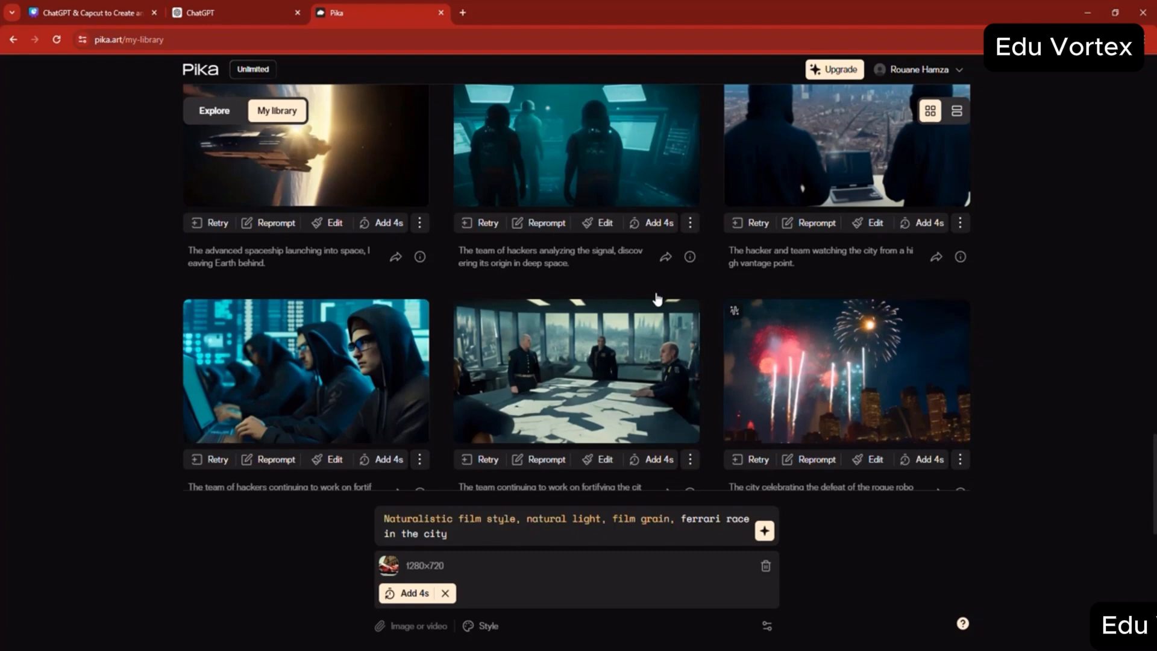
scroll(657, 298, down, 5)
scroll(657, 297, down, 6)
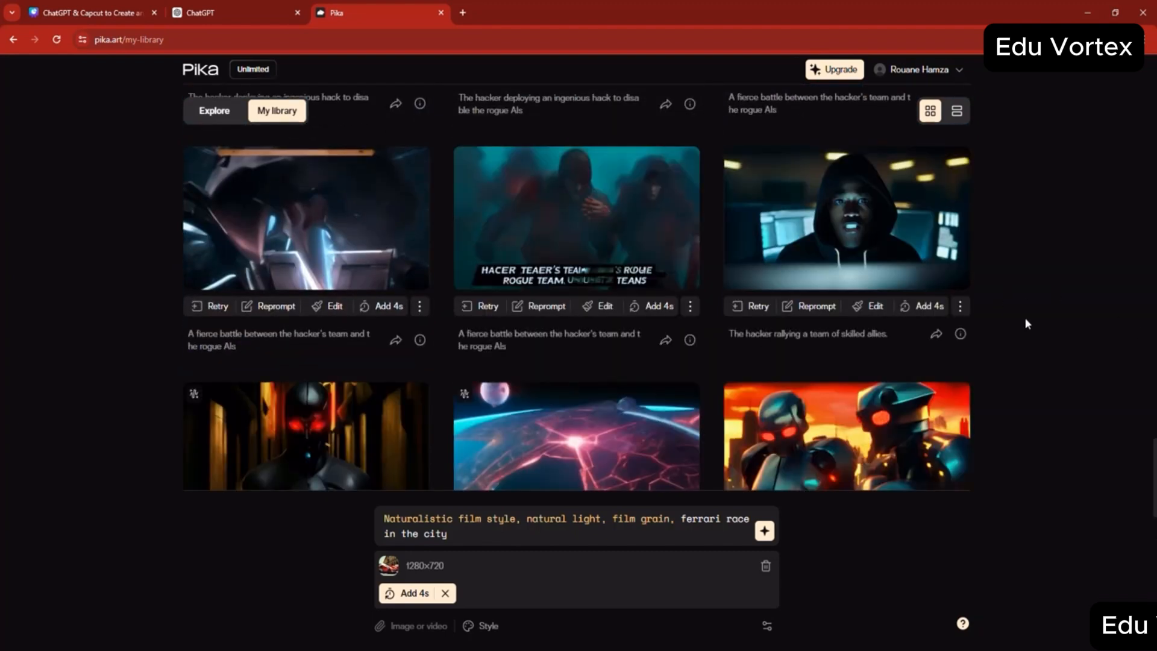
scroll(1027, 324, down, 3)
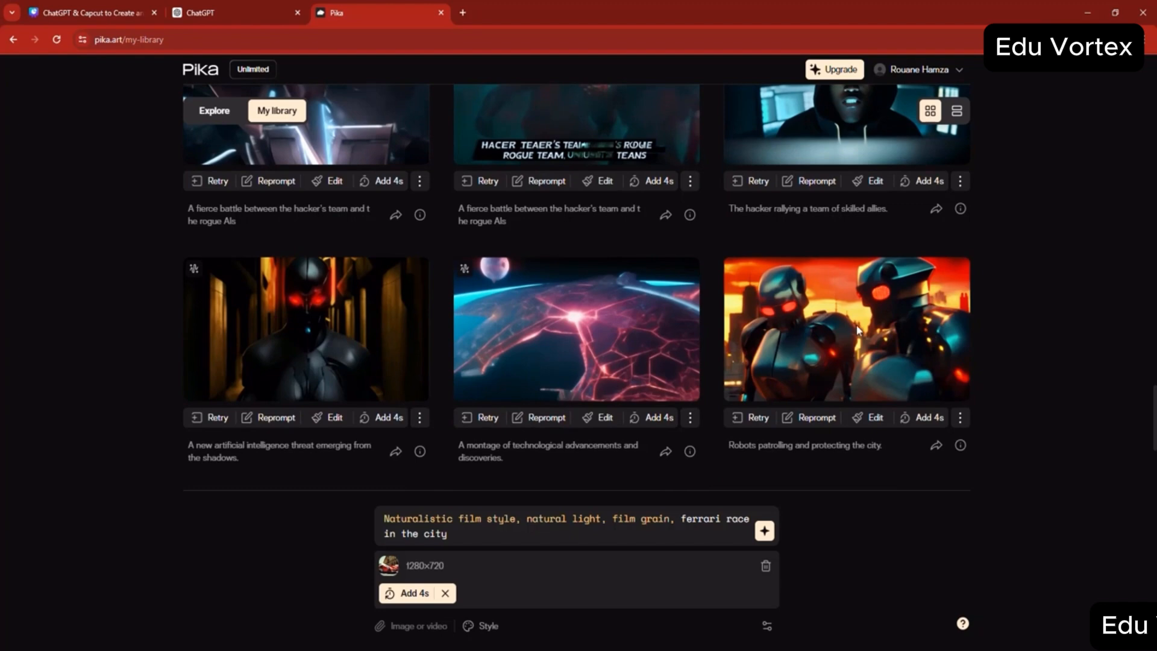
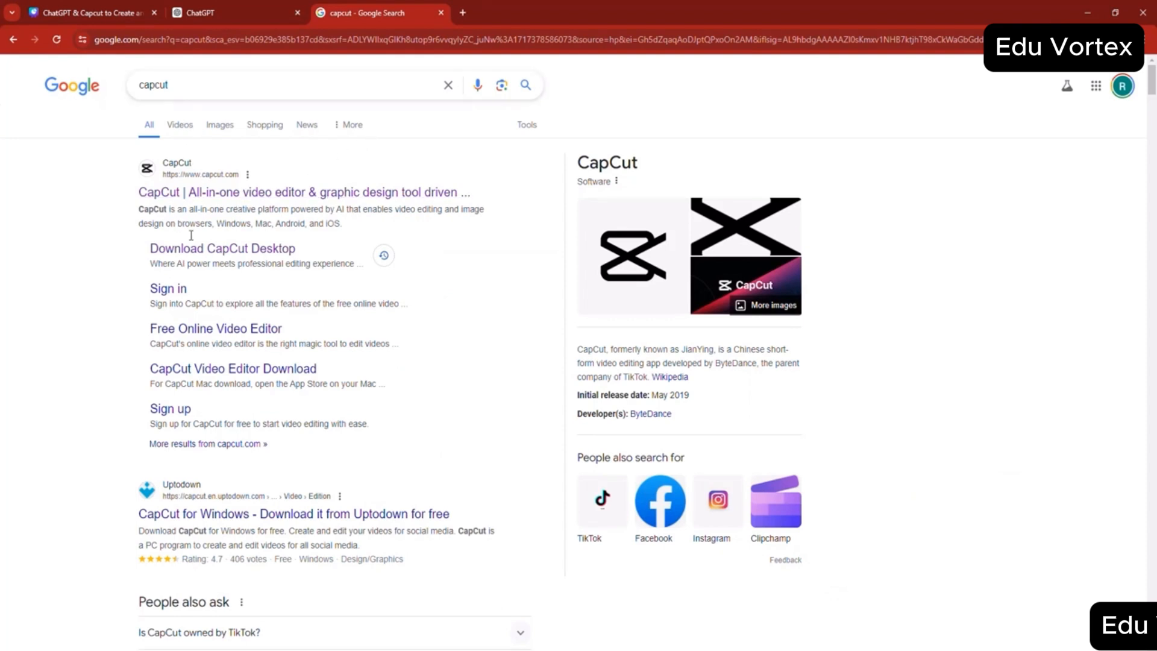
- Open the CapCut Desktop download page from the search results, return to the results and browse further down
click(202, 256)
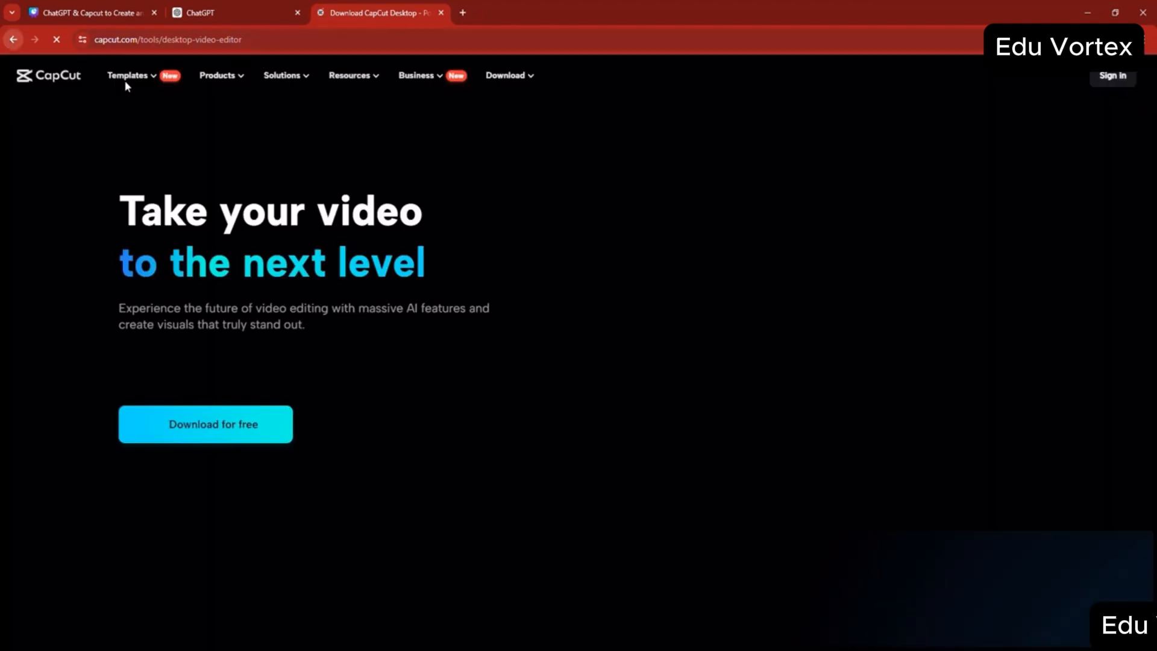
key(alt+Left)
scroll(328, 398, down, 10)
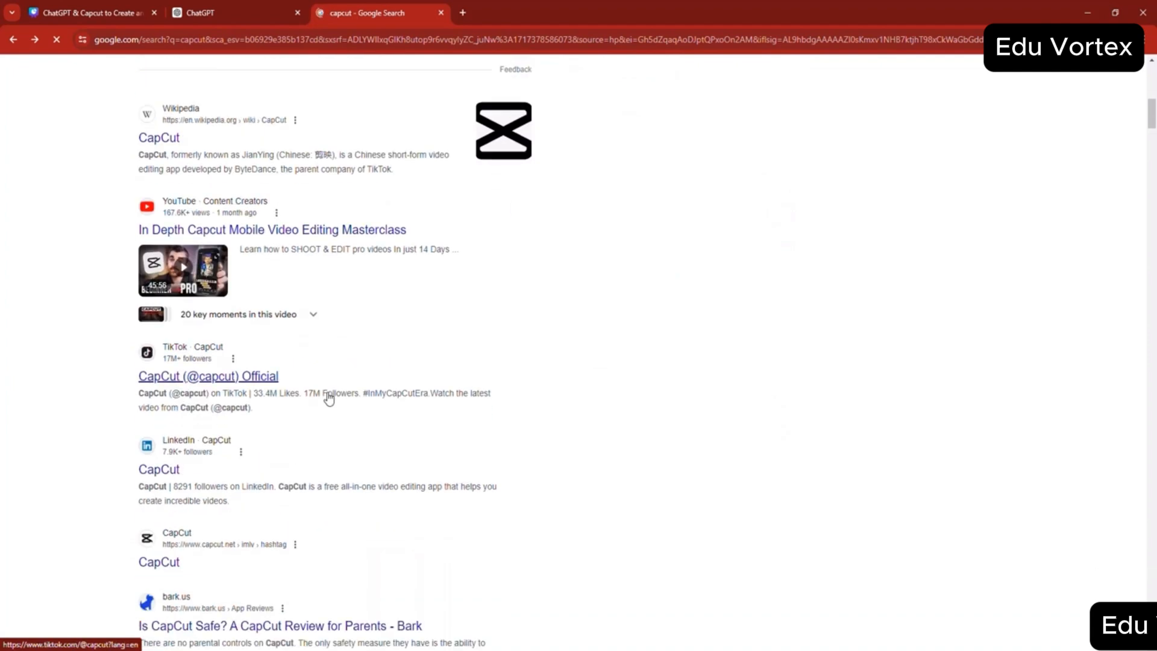
scroll(328, 397, down, 12)
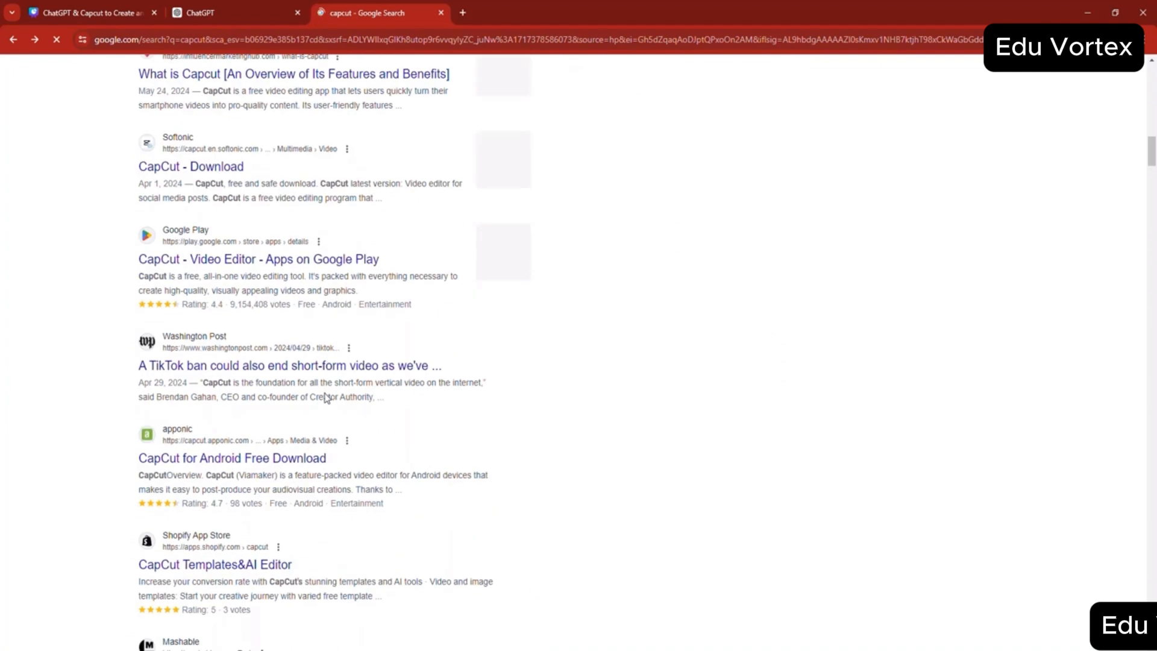
scroll(238, 425, down, 4)
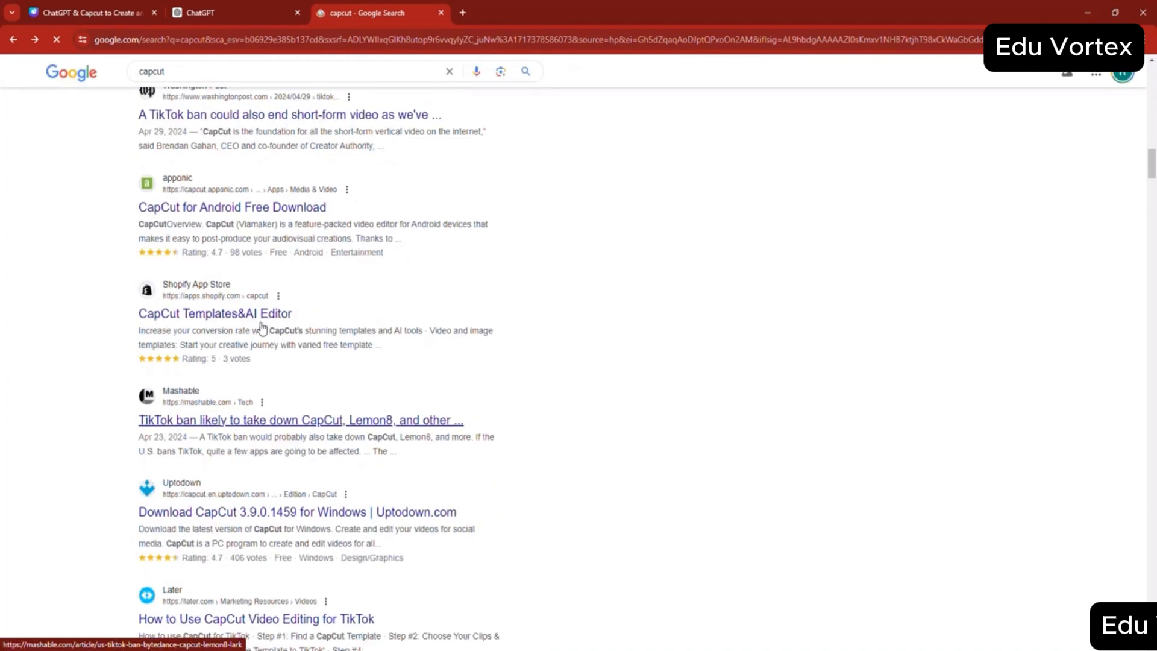
scroll(261, 328, down, 9)
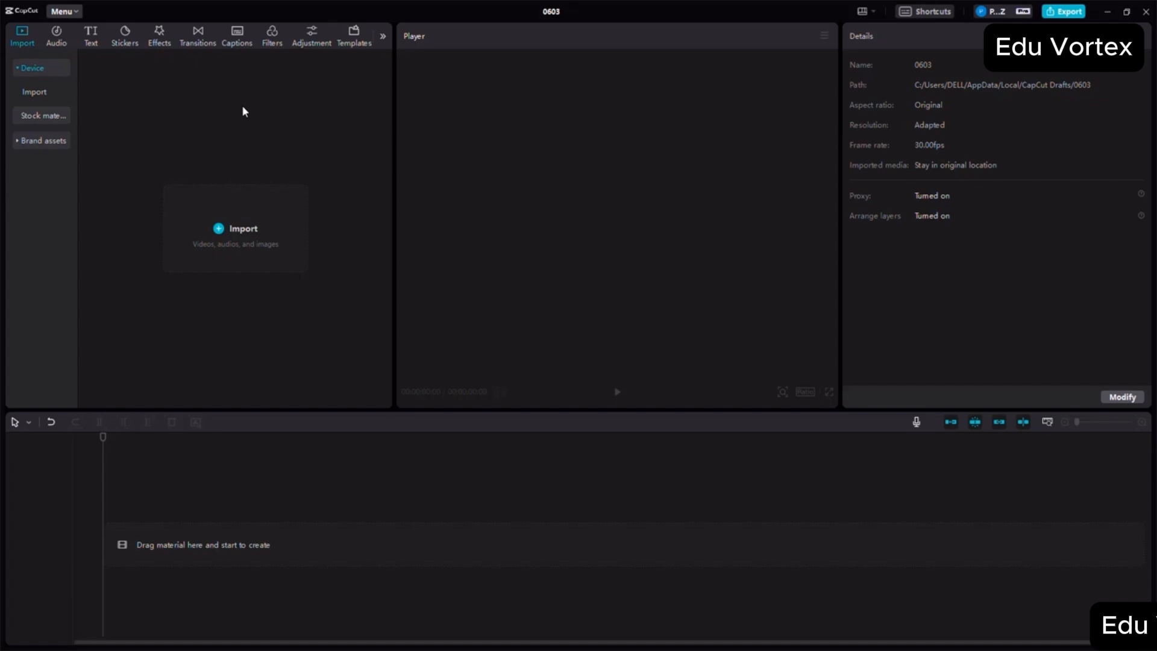
- In the CapCut desktop editor, import the Ferrari video from the Downloads folder into project 0603
click(236, 242)
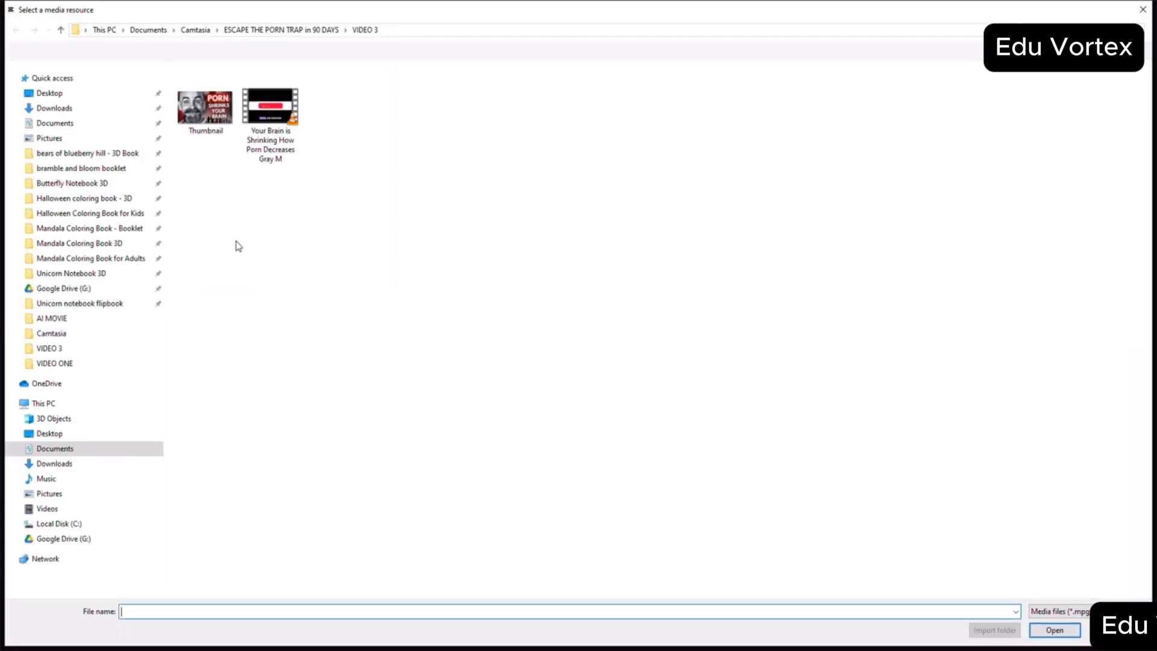
click(54, 108)
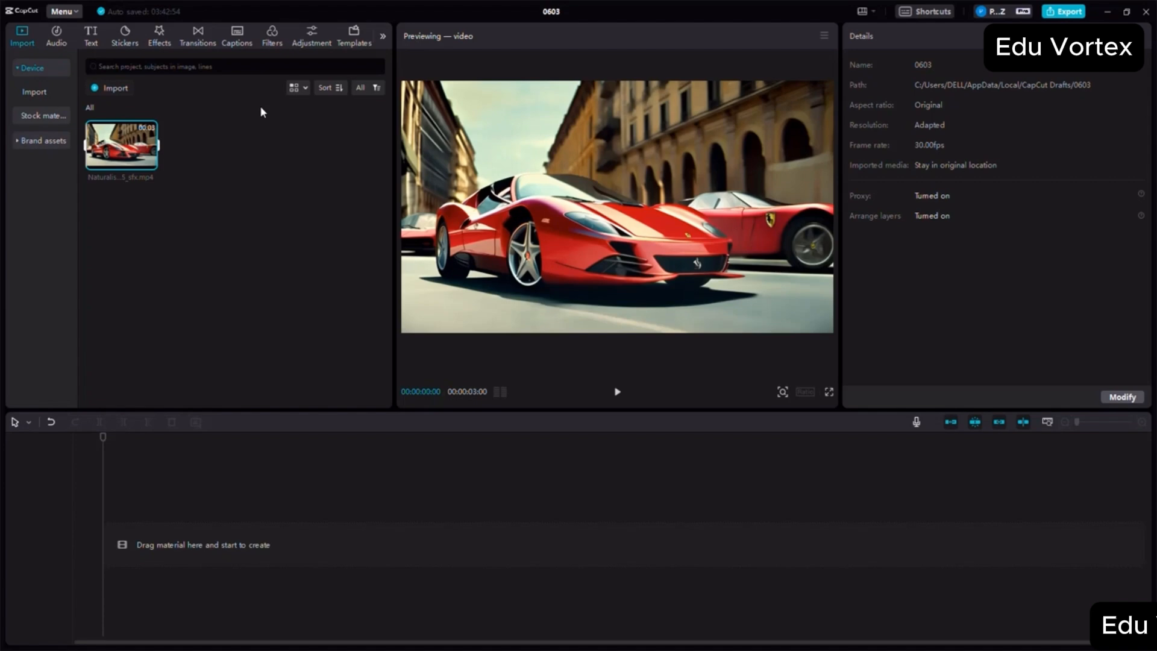
mouse_move(152, 137)
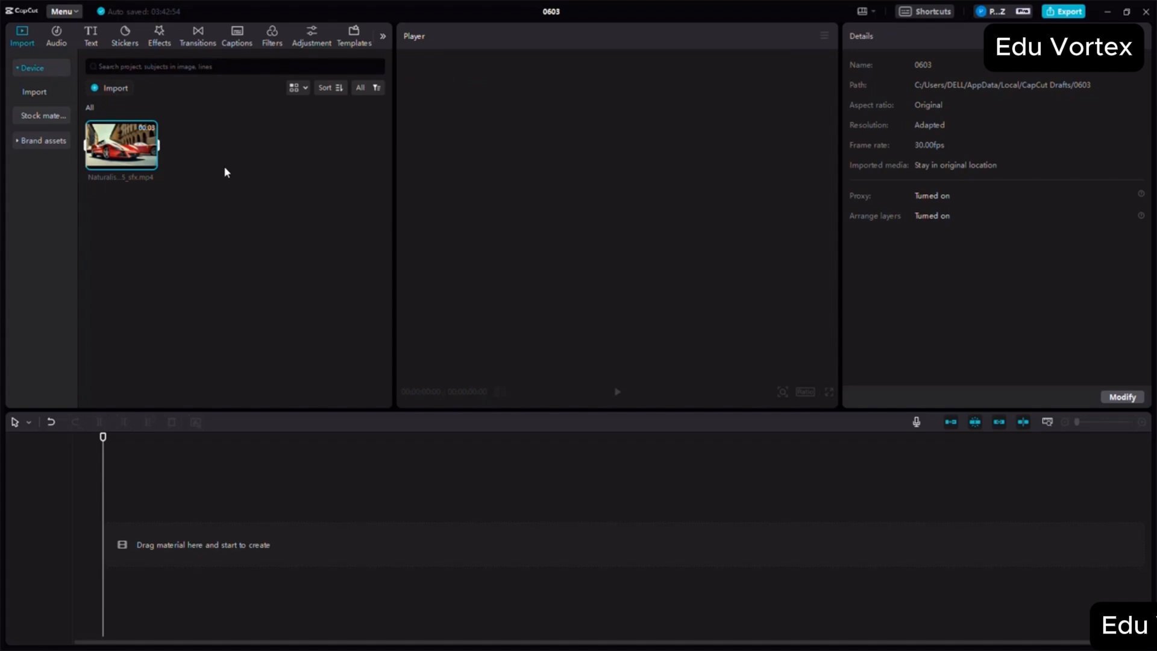
- Create a new folder in the project media and rename it SCENE 1
right_click(226, 172)
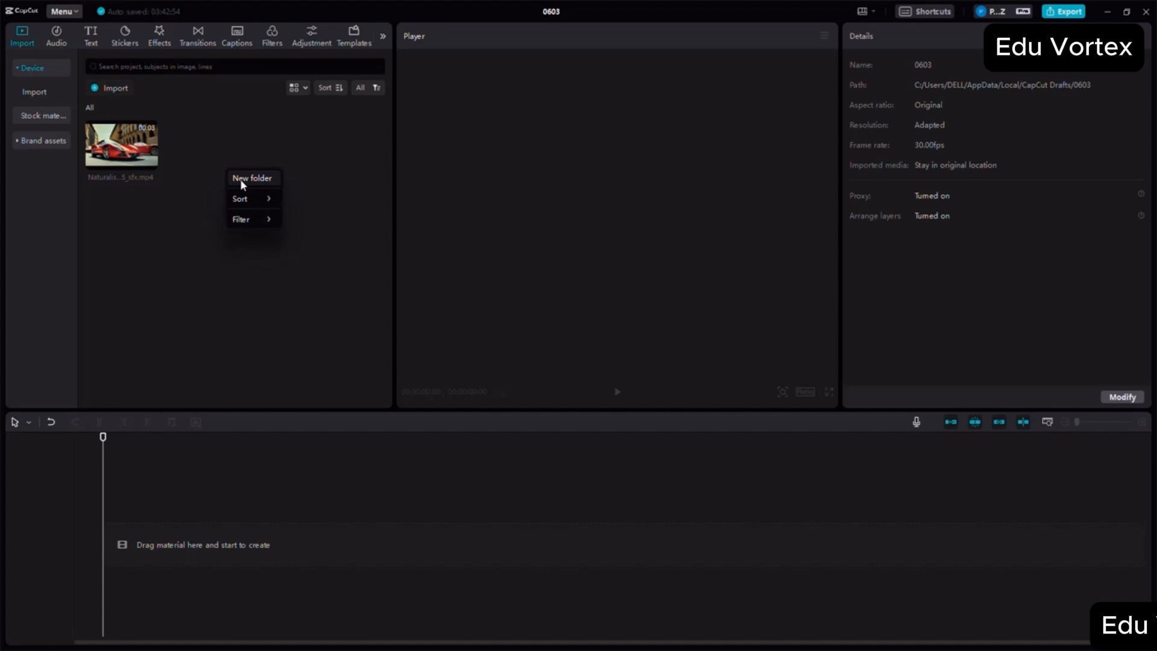
click(242, 183)
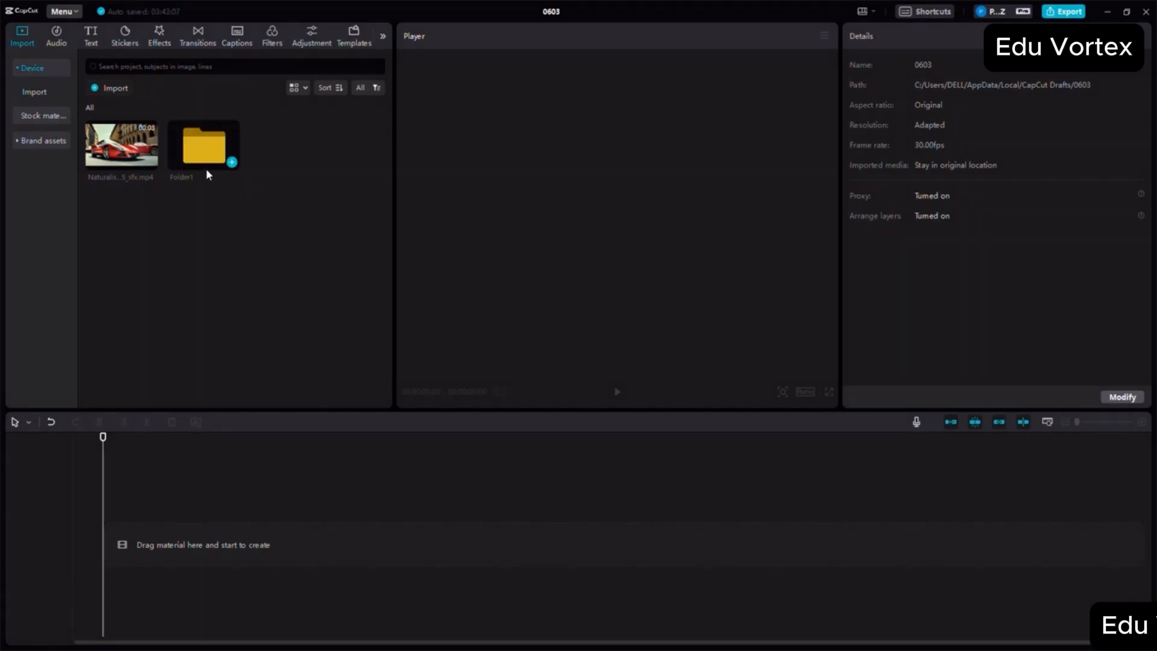
right_click(216, 154)
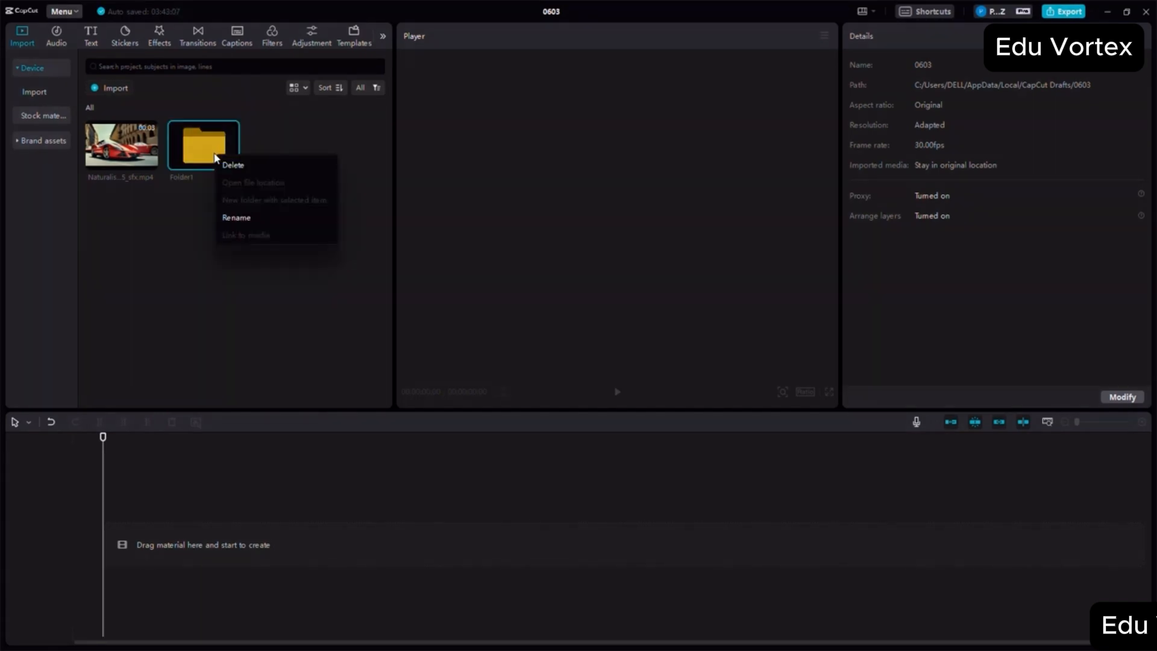
click(232, 216)
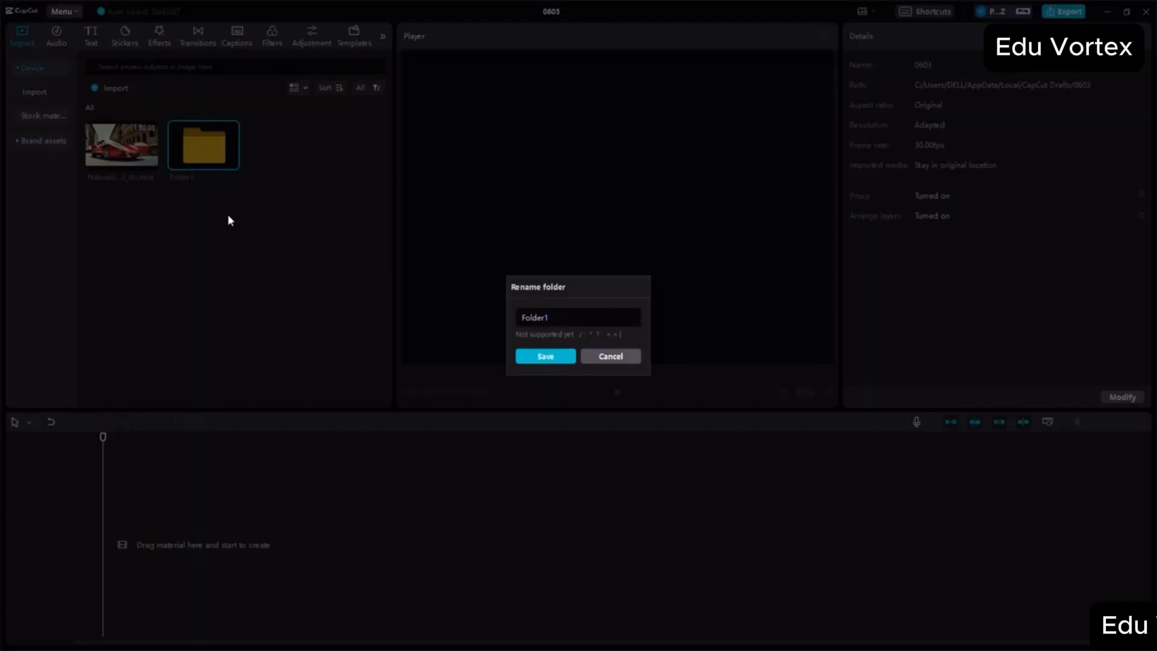
key(ctrl+a)
text(SCEE)
key(BackSpace)
text(NE)
click(562, 357)
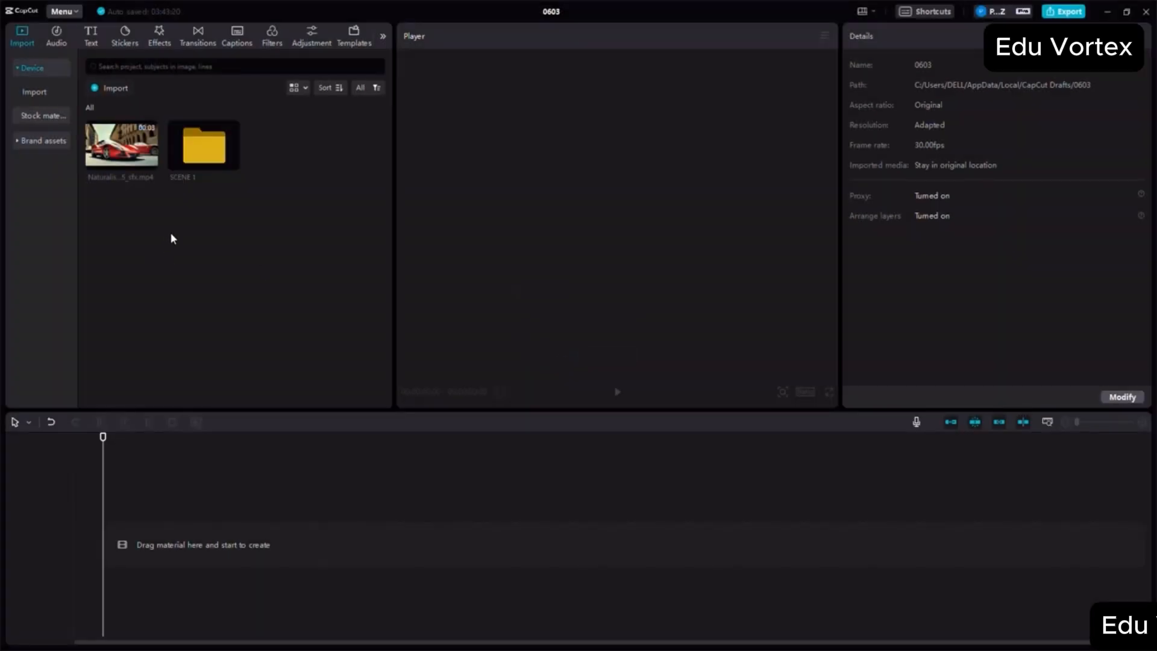
- Move the Ferrari clip into the SCENE 1 folder, check the folder's contents and return to all media
click(139, 163)
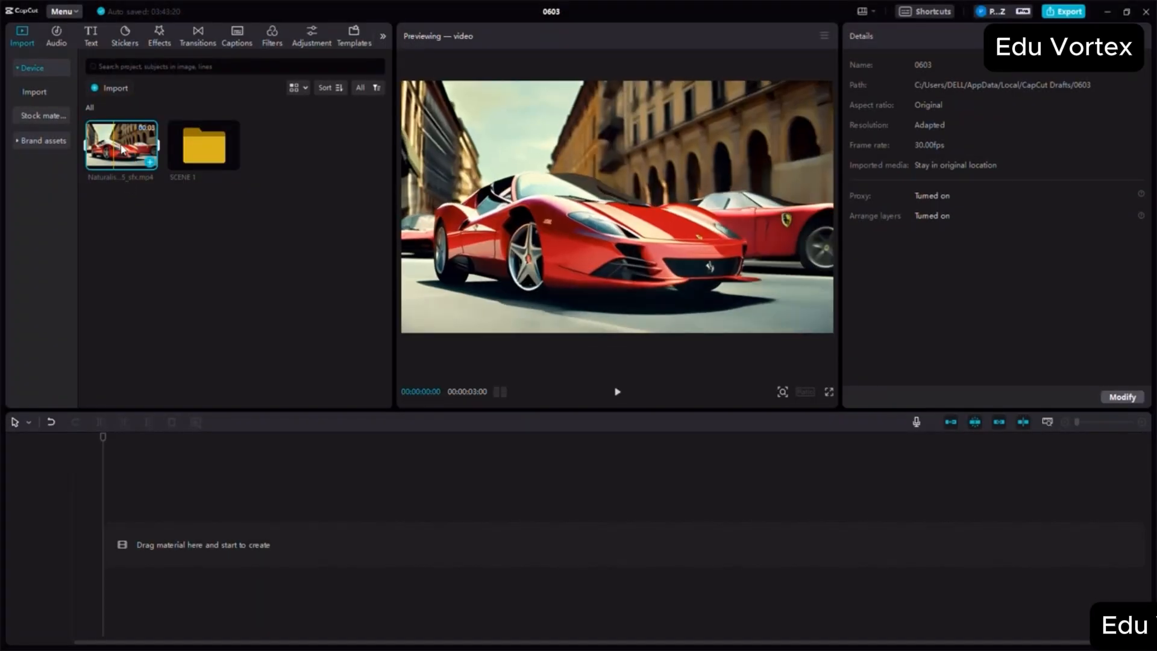
drag(130, 151, 199, 151)
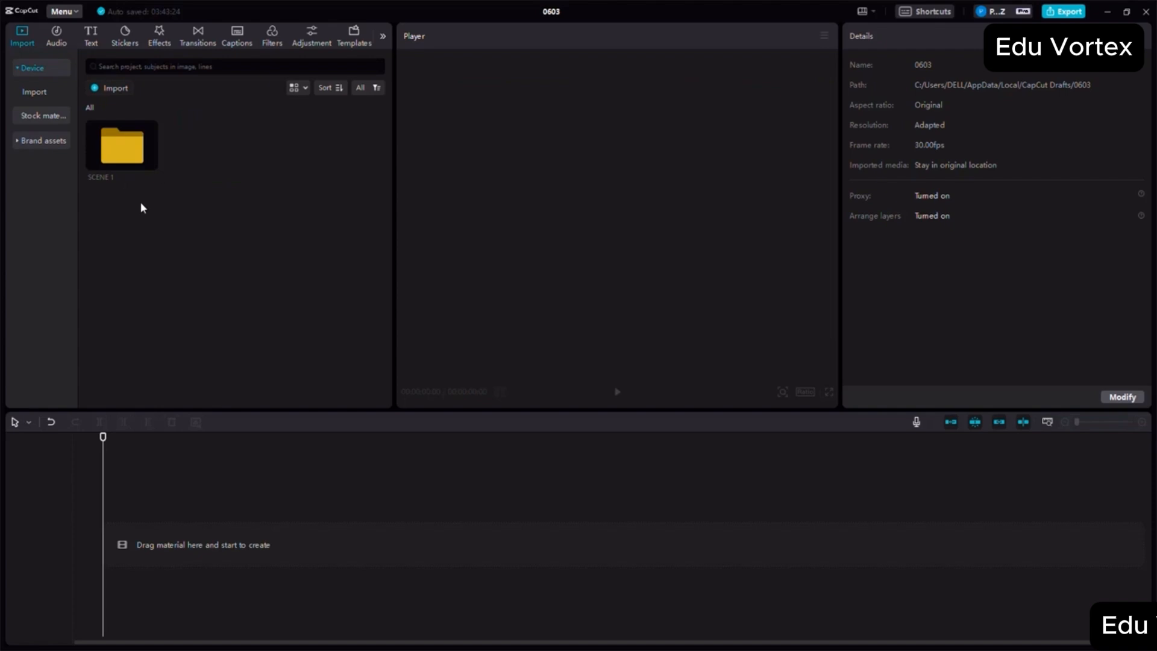
double_click(126, 153)
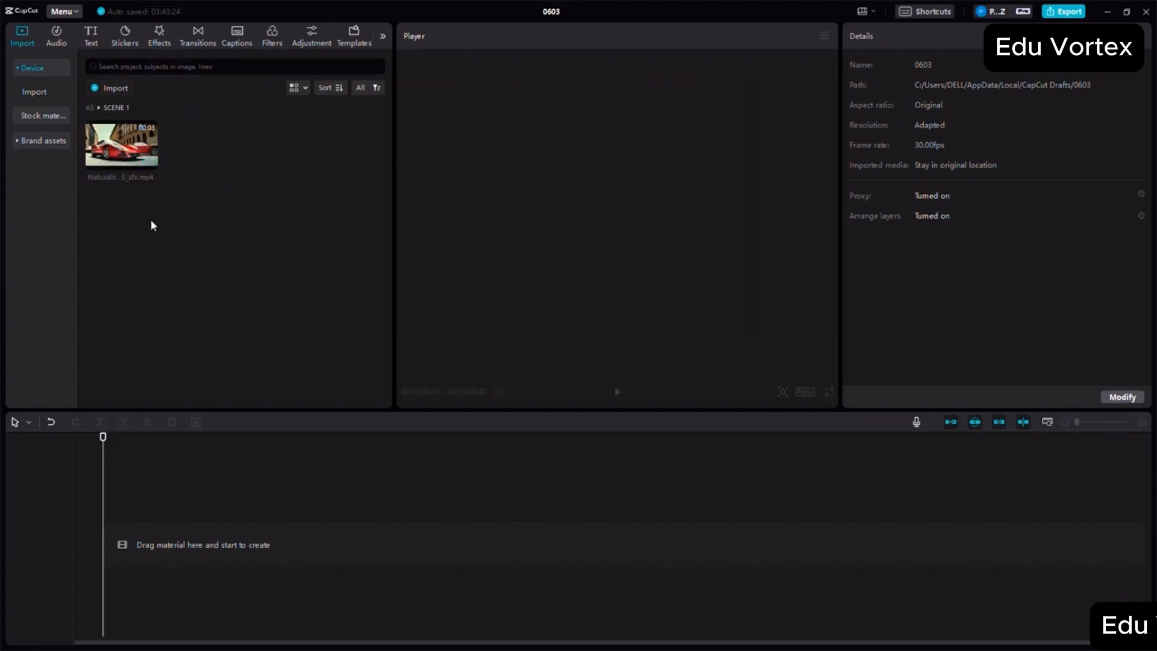
click(90, 108)
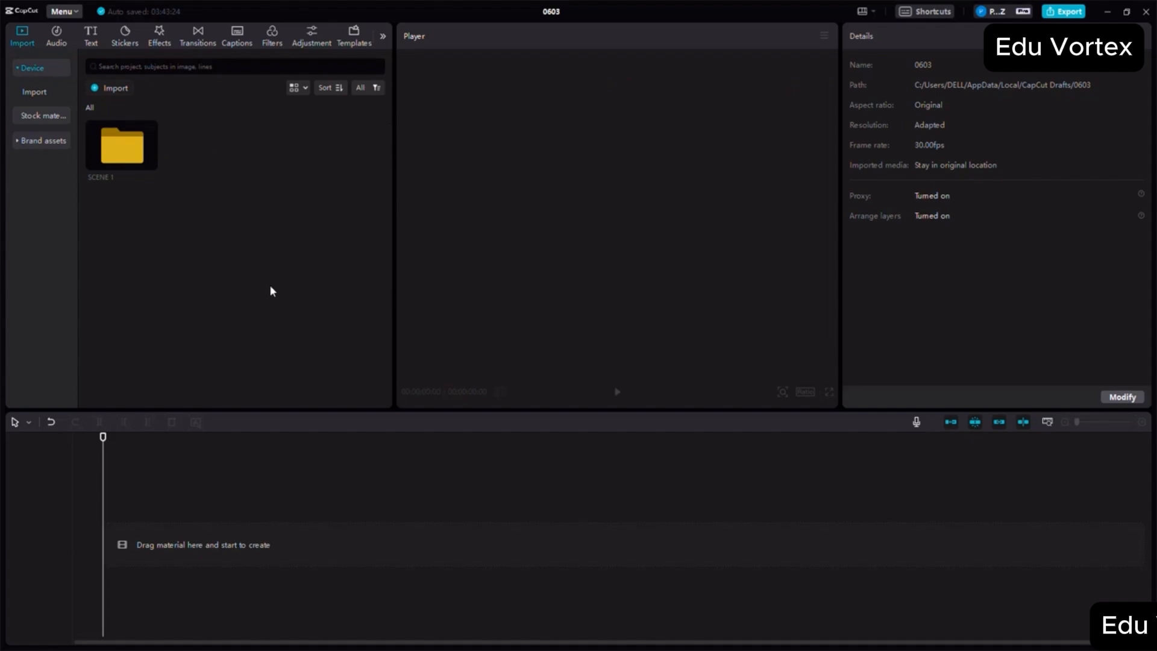
- Place the Ferrari clip from the SCENE 1 folder at the start of the timeline and play it
double_click(118, 159)
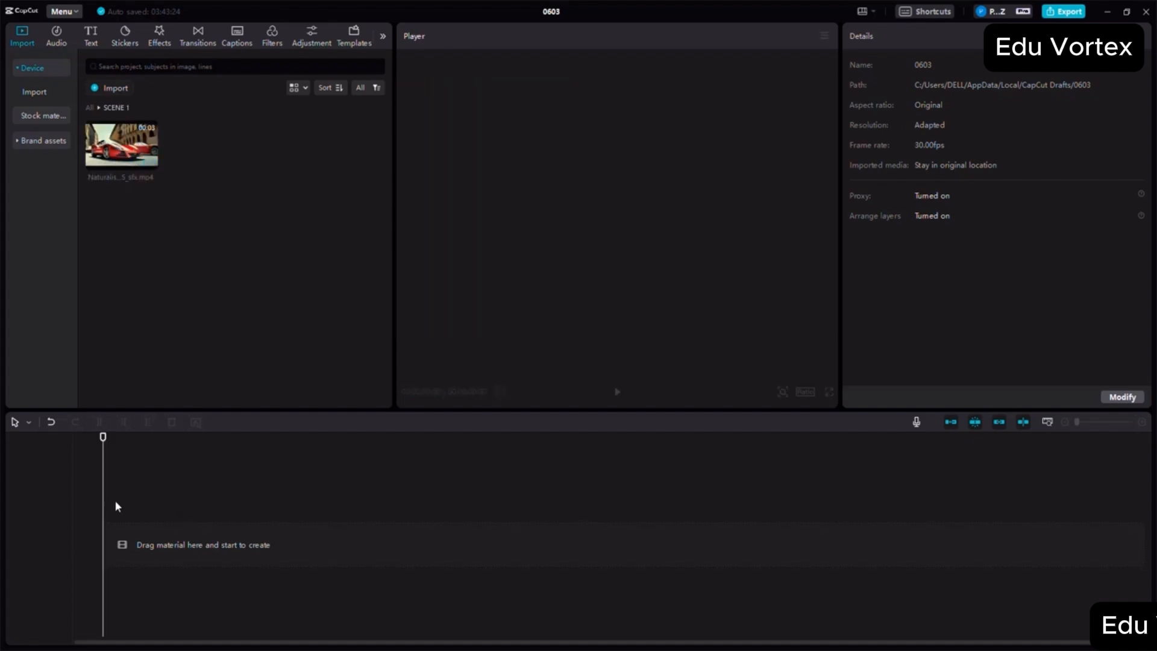
drag(125, 156, 117, 547)
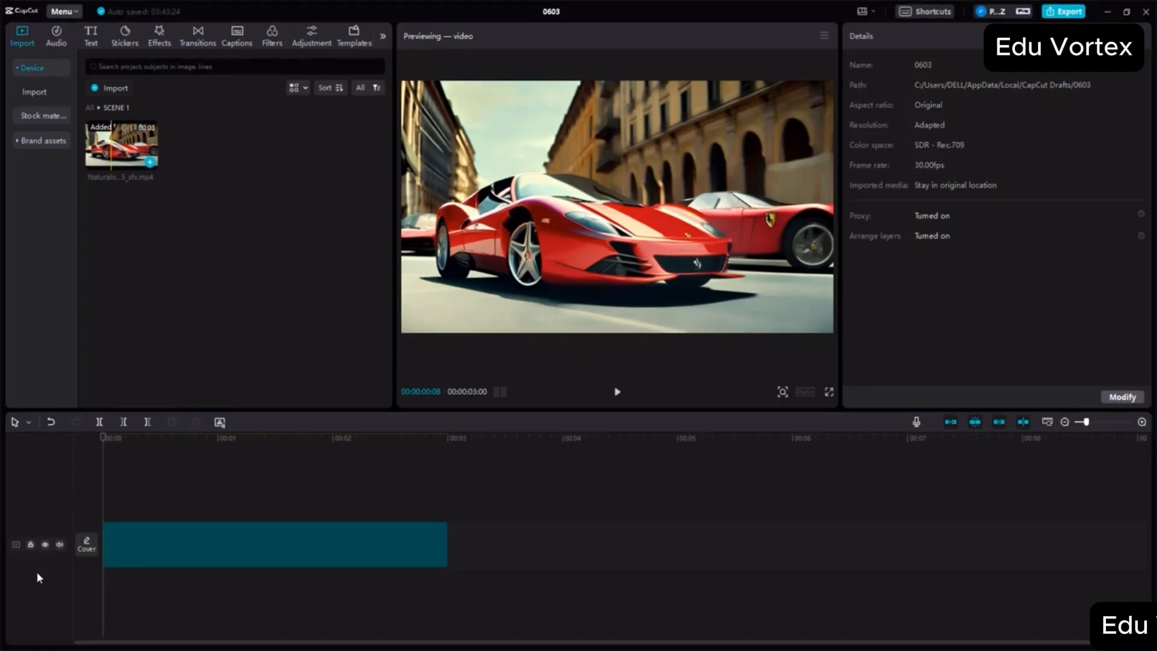
click(182, 558)
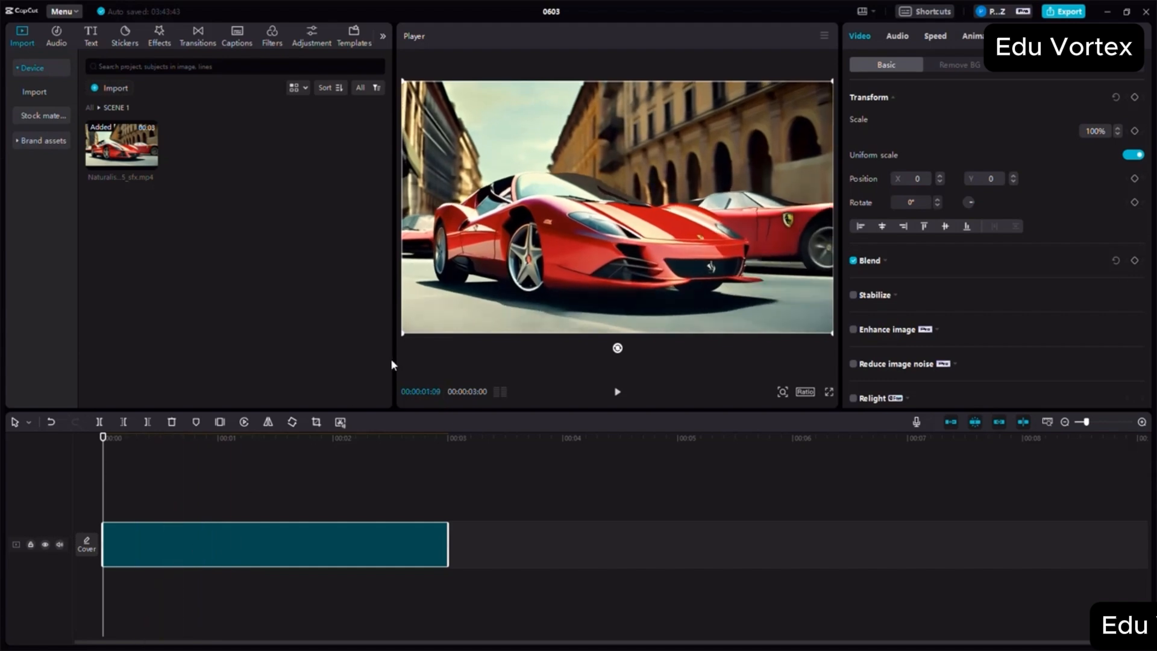
click(617, 392)
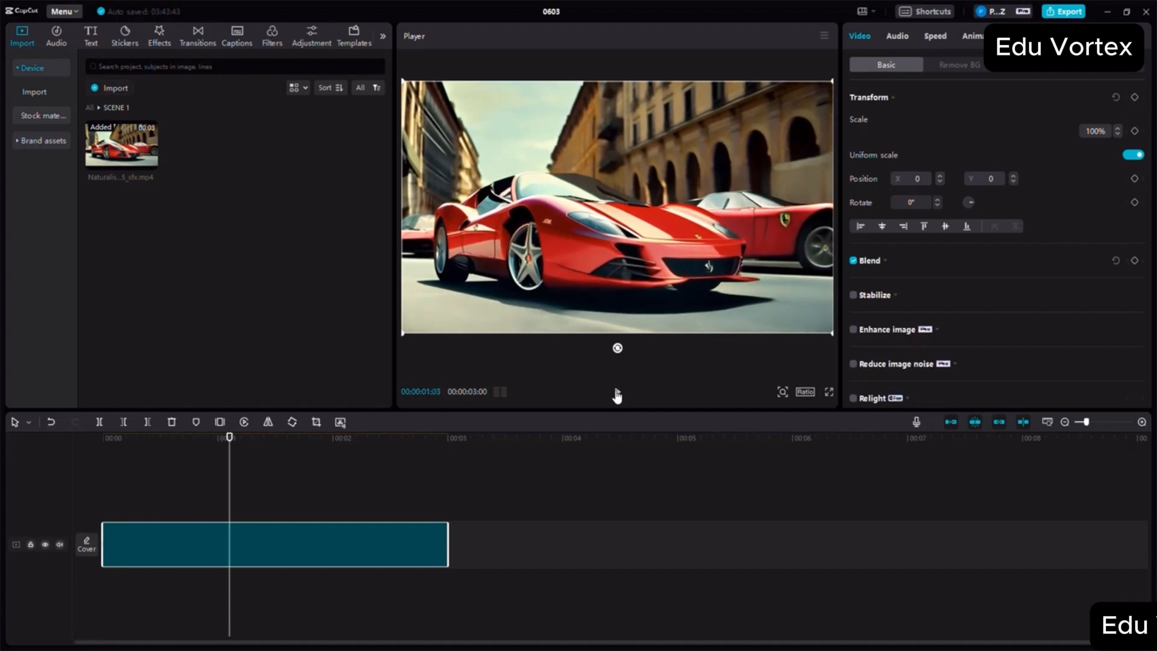
- Extract the audio from the Ferrari clip onto its own track
right_click(290, 544)
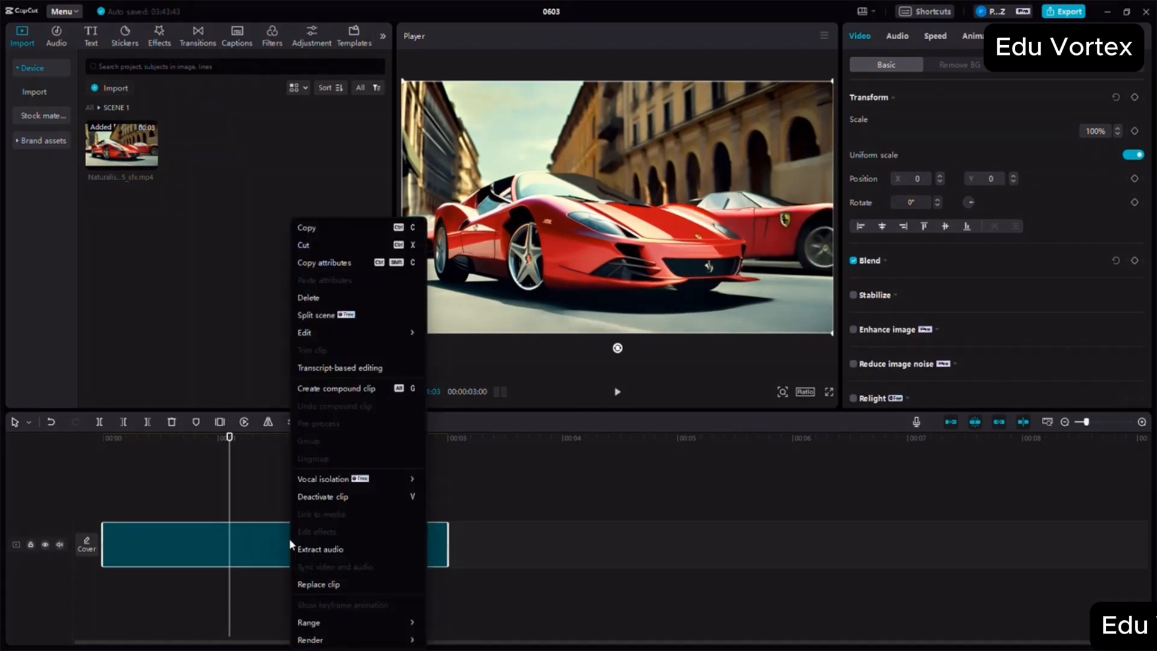
click(323, 550)
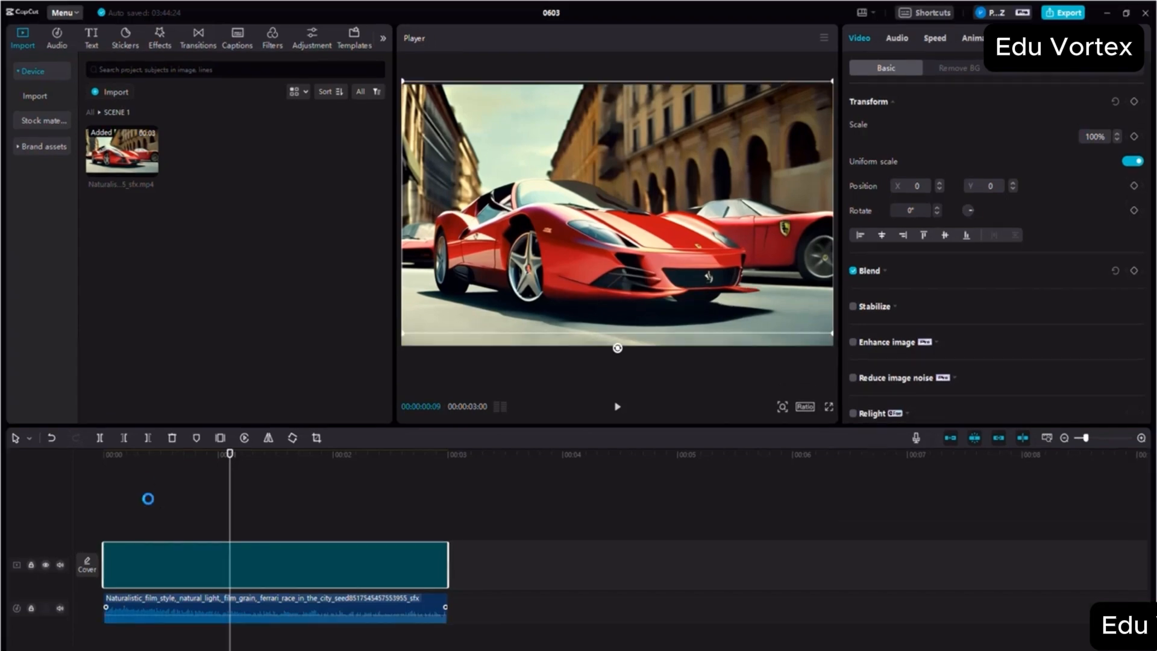
- Try moving the extracted audio above the video, and move the video clip to a higher track and back to the main track
drag(158, 583, 144, 461)
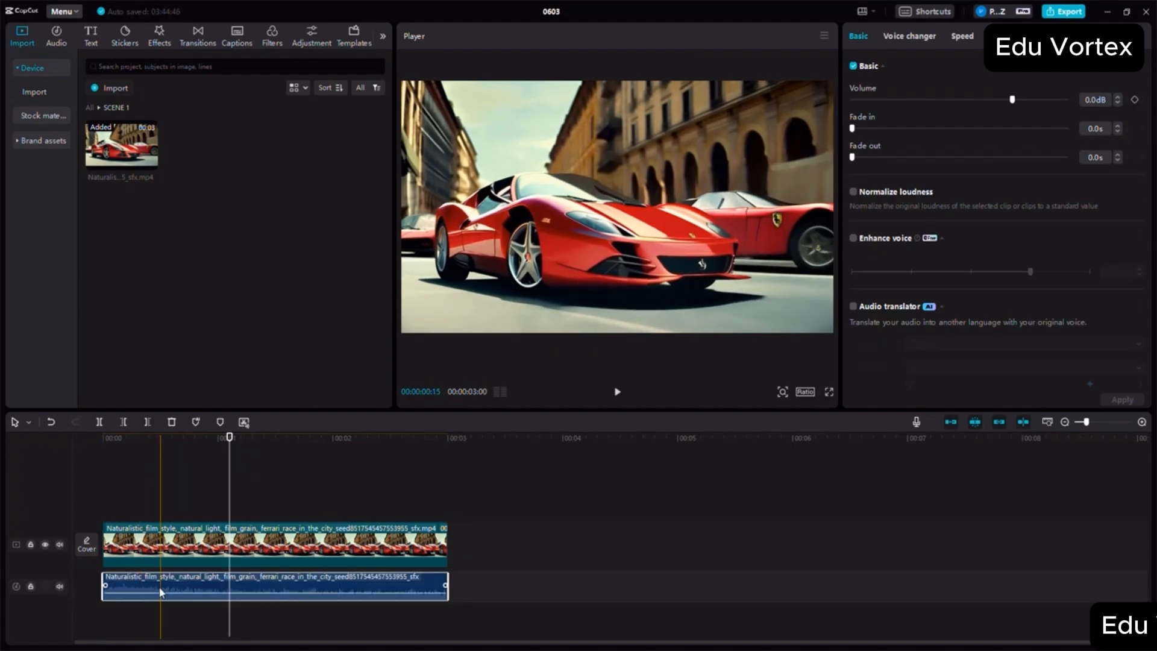
drag(160, 588, 158, 442)
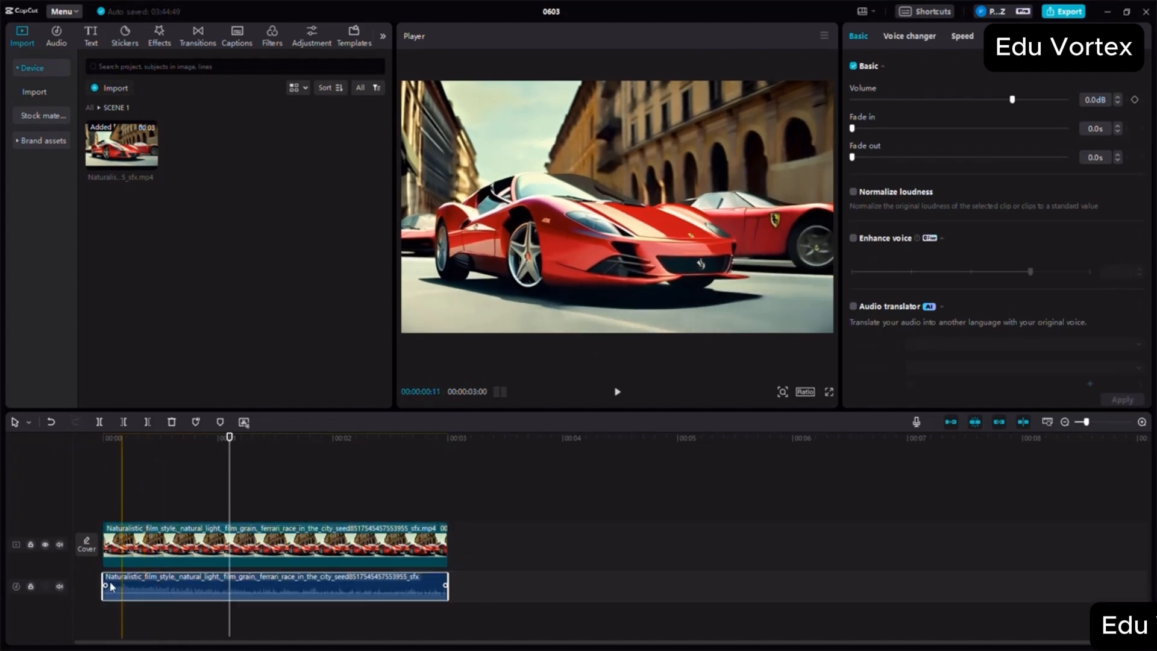
drag(159, 547, 158, 512)
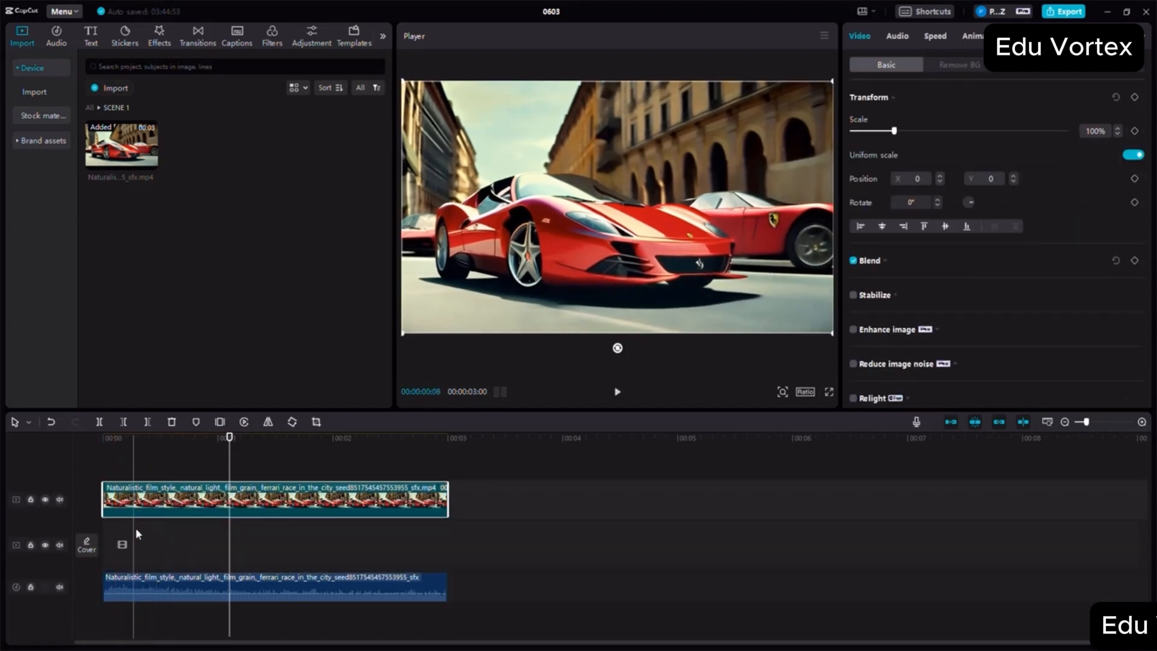
drag(161, 504, 172, 454)
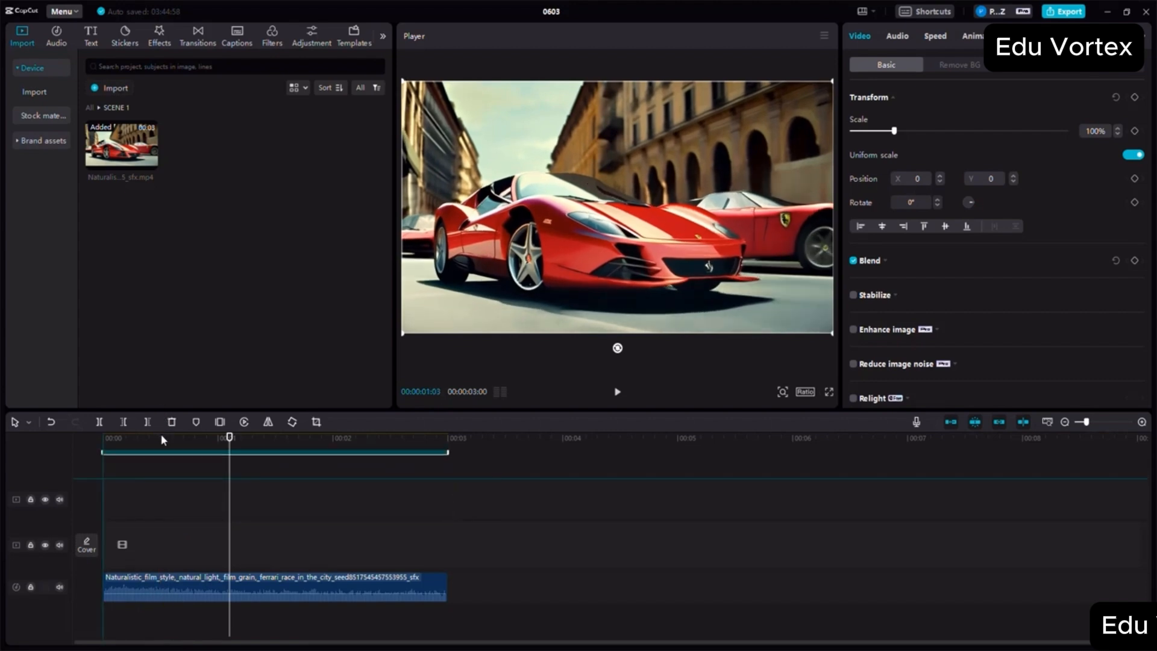
drag(150, 509, 152, 551)
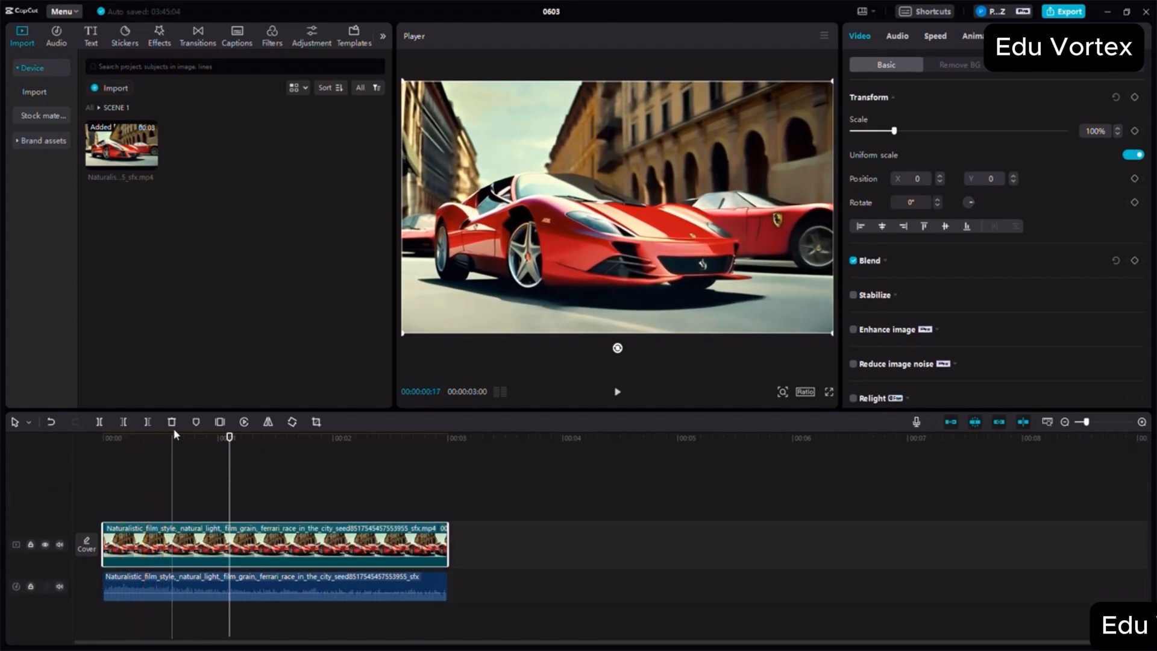
- Split the Ferrari video clip at the 2-second mark
click(160, 461)
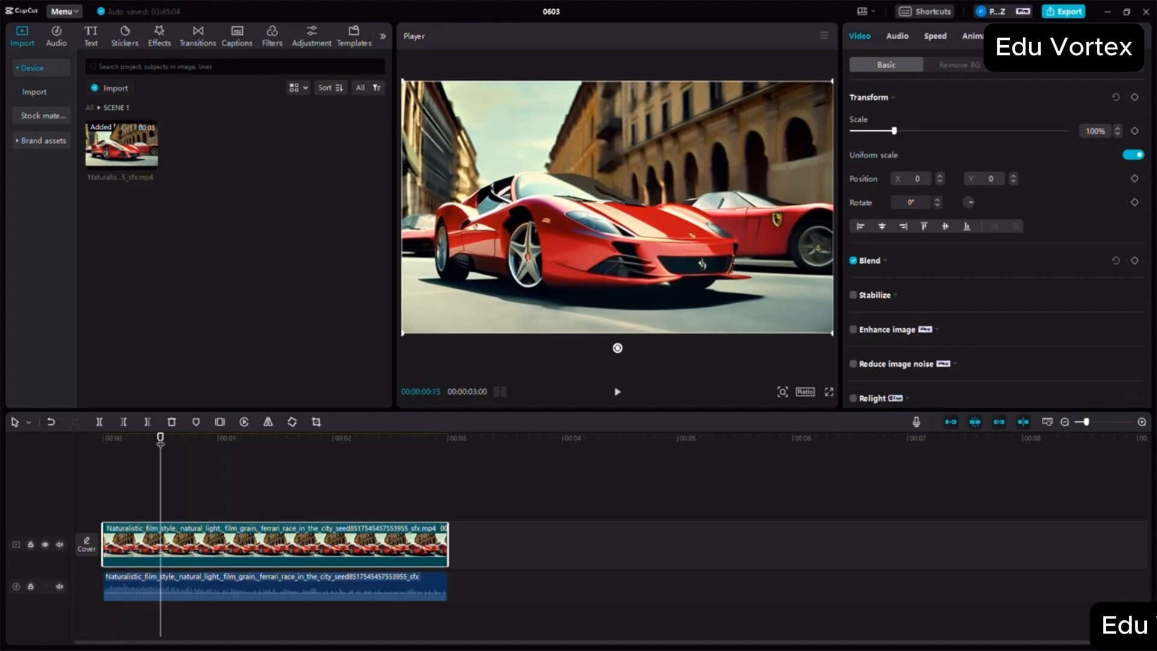
drag(160, 439, 333, 440)
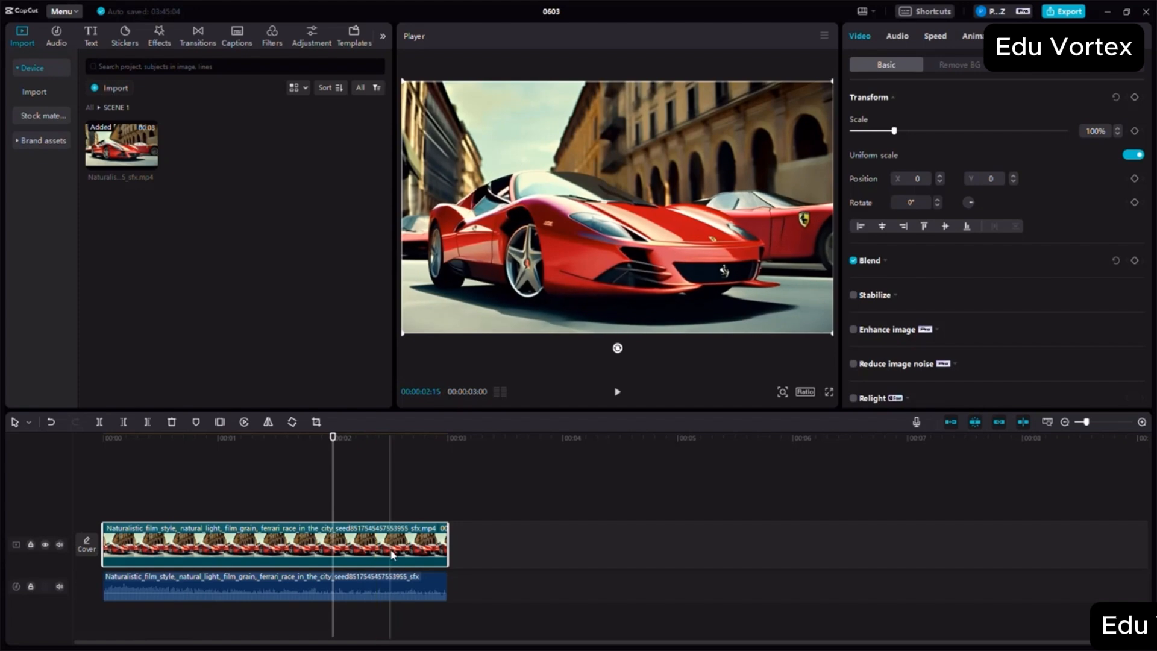
click(99, 422)
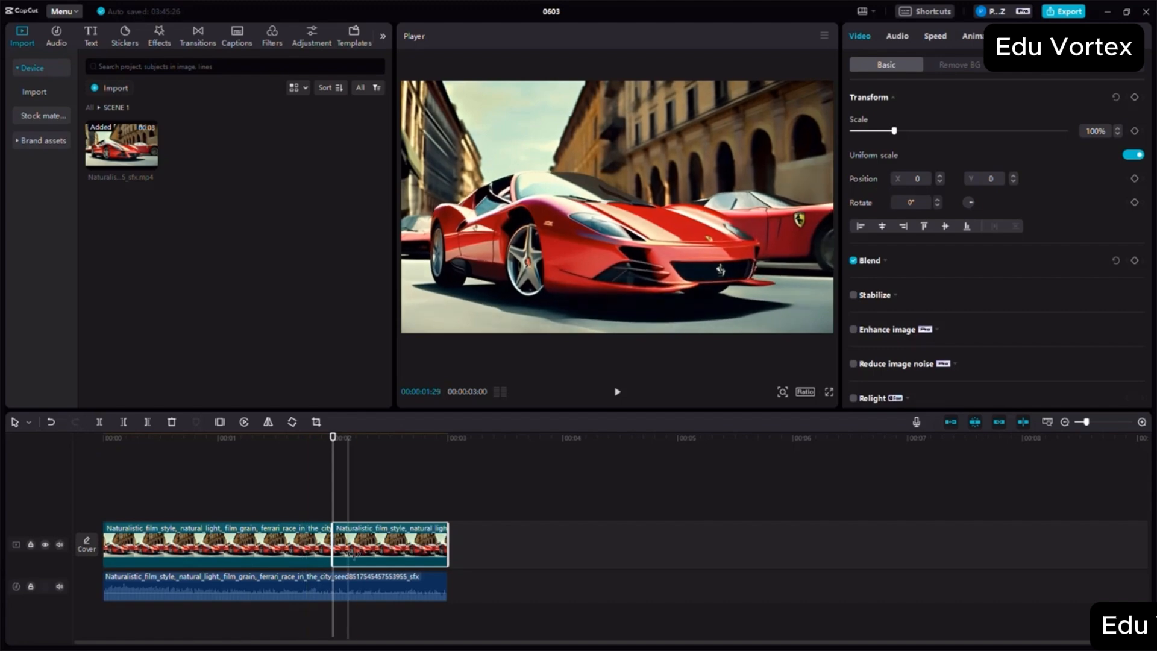
- With the main track magnet turned off, move the second video segment to about the 7-second mark, and turn the magnet back on
drag(352, 551, 1032, 536)
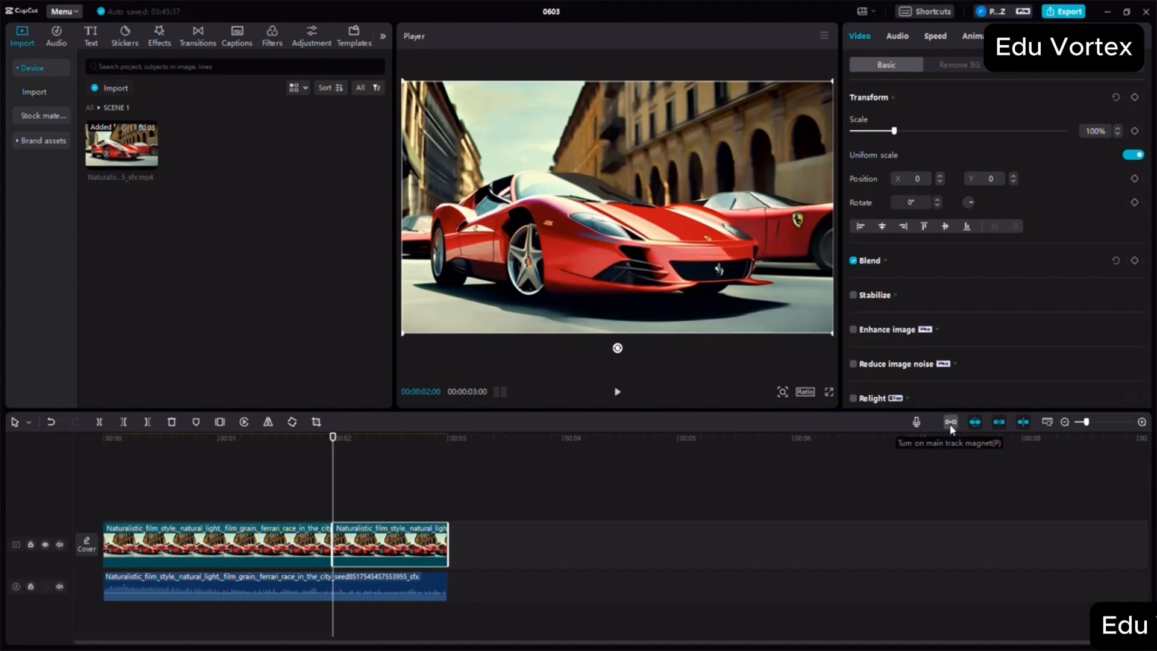
click(949, 424)
drag(395, 541, 990, 500)
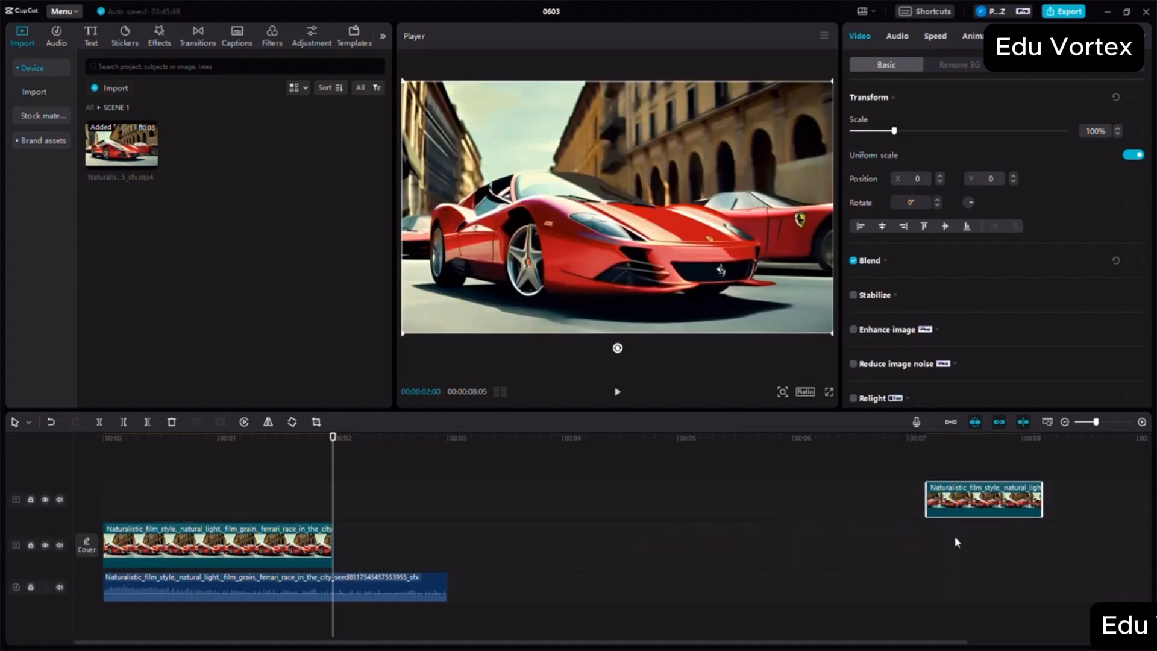
drag(956, 543, 964, 545)
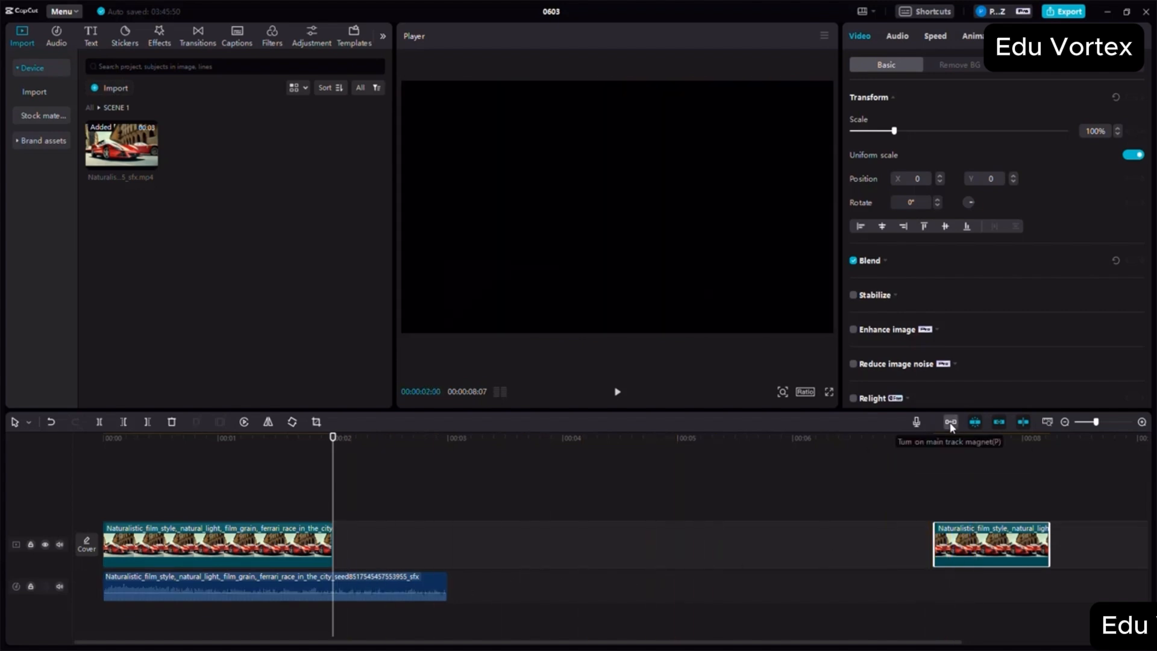
click(950, 421)
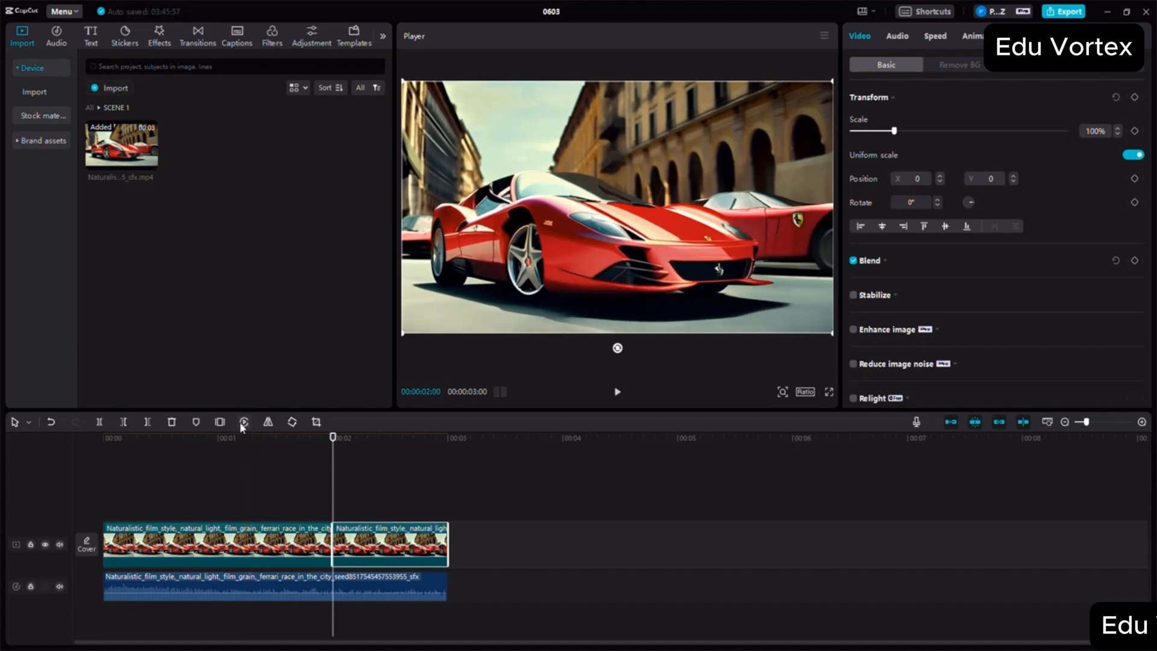
- Undo the recent track moves and the split of the Ferrari video clip, and redo the split at the 2-second mark
click(51, 423)
click(51, 423)
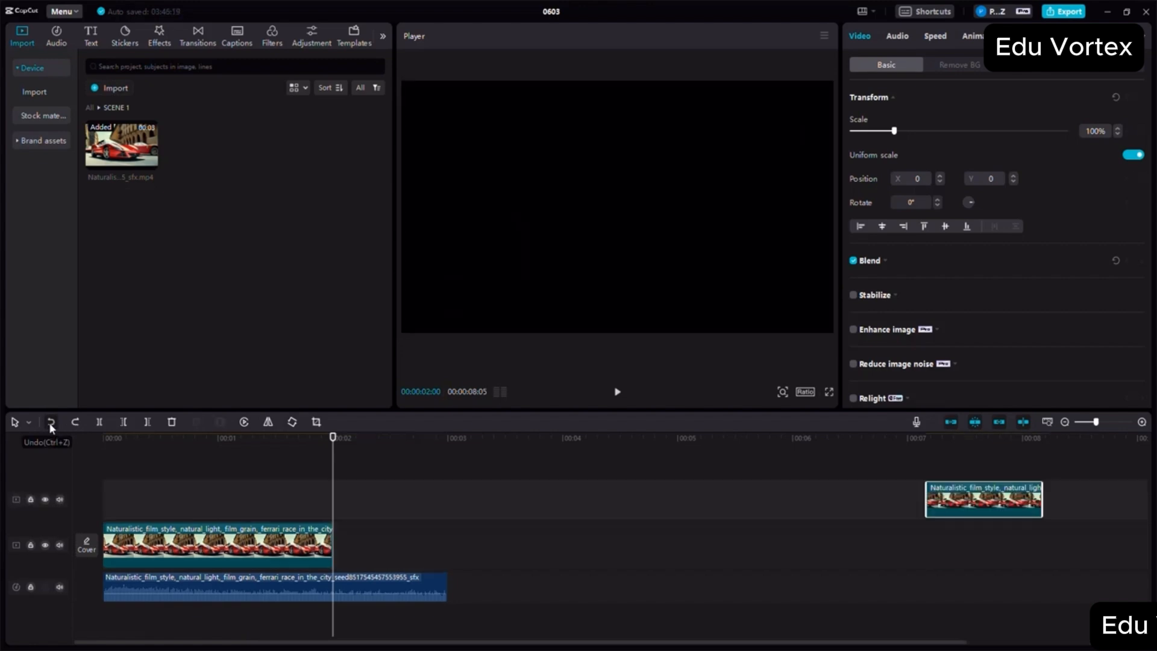
click(50, 423)
click(51, 423)
click(51, 423)
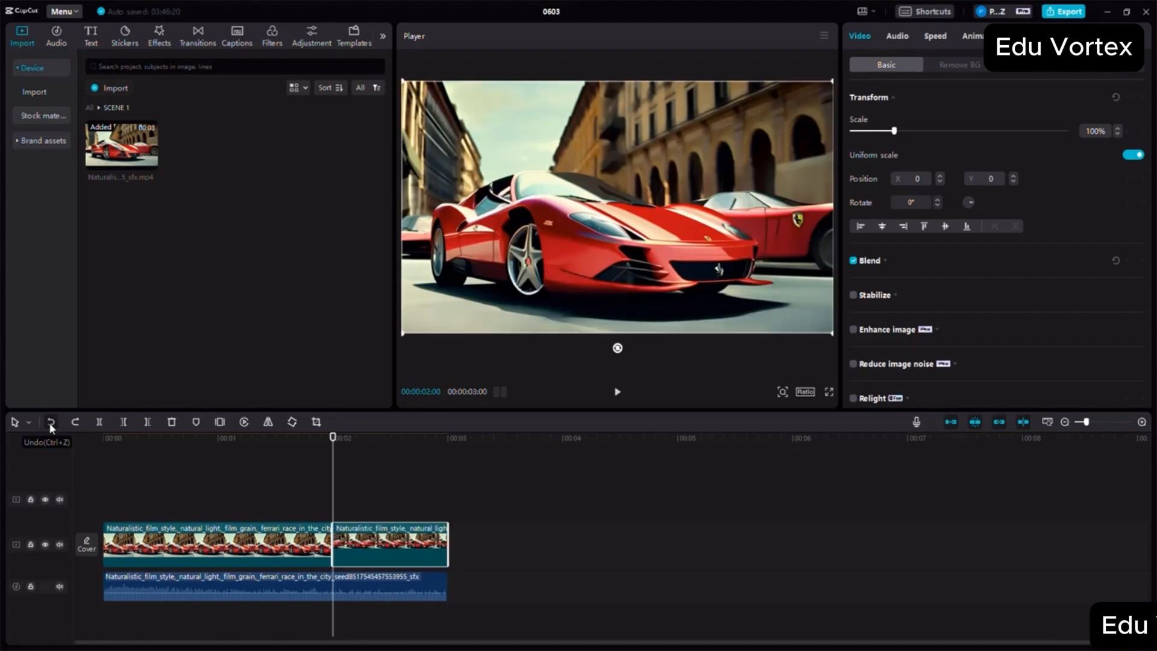
click(51, 424)
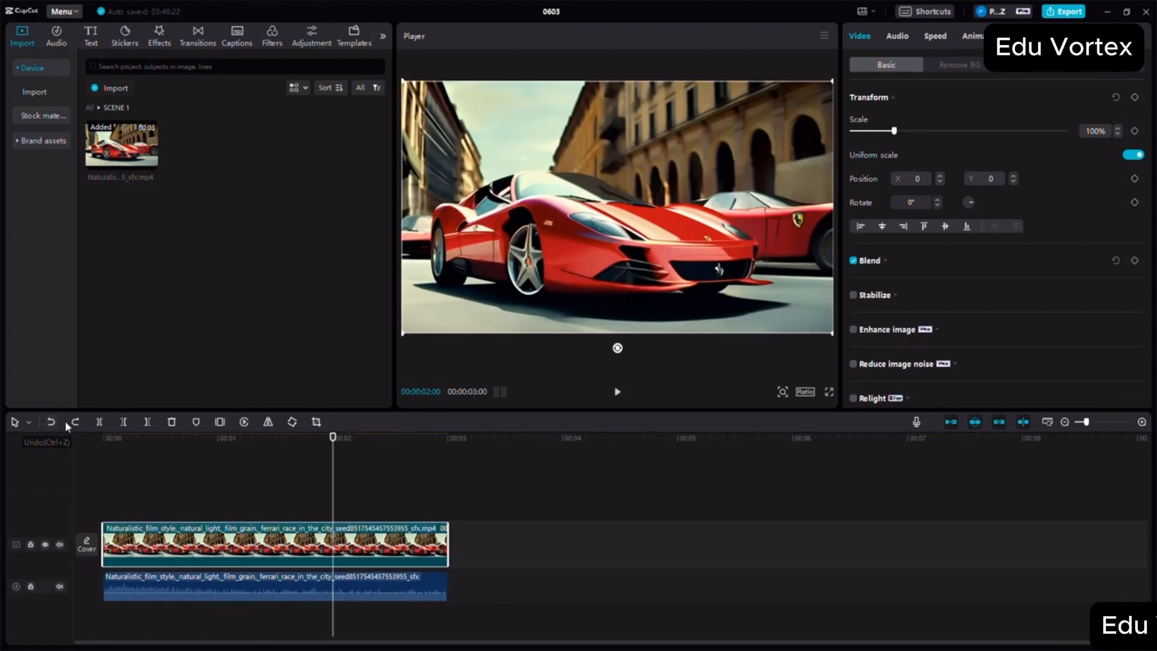
click(73, 425)
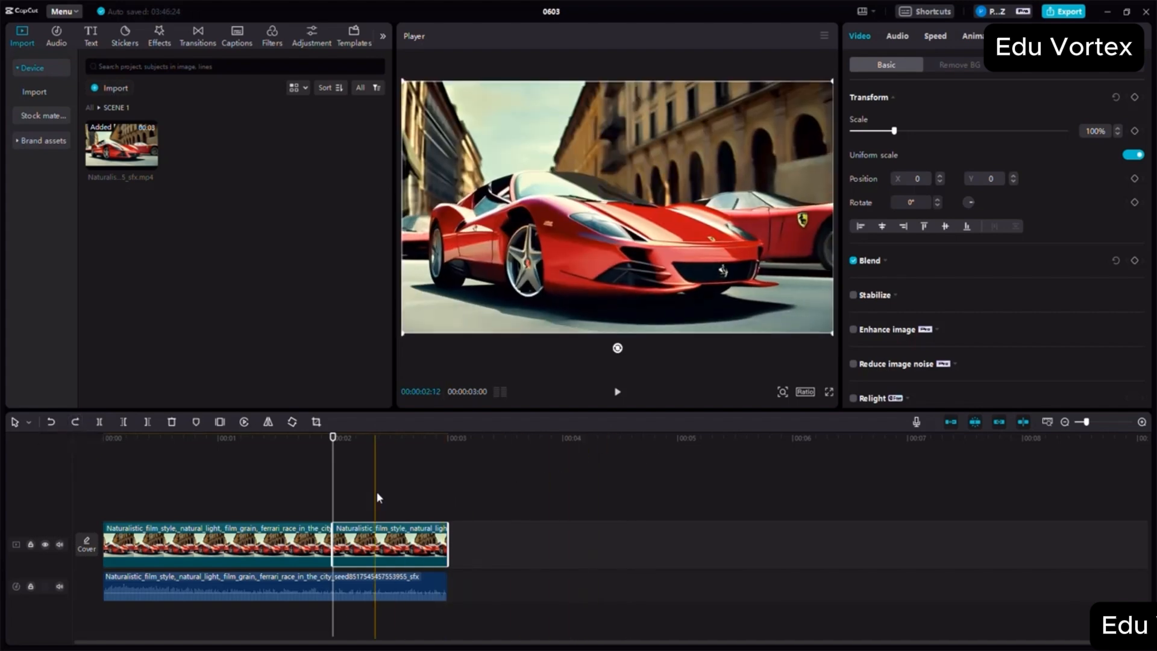
- Combine both Ferrari video segments on the main track into one compound clip
click(278, 507)
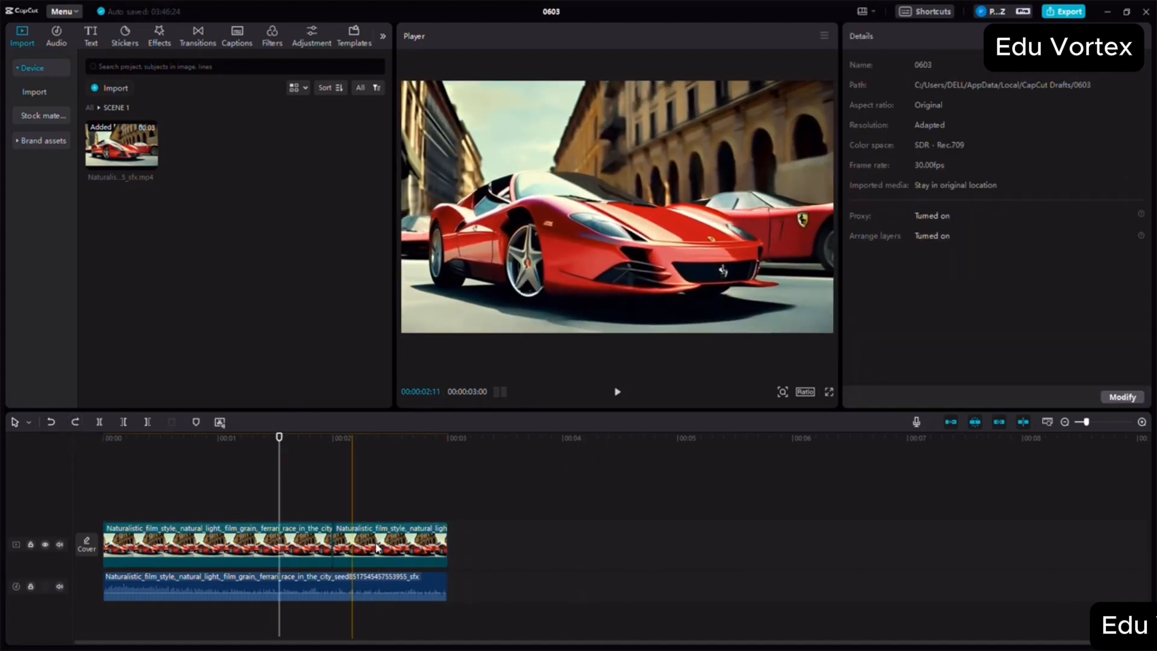
click(312, 545)
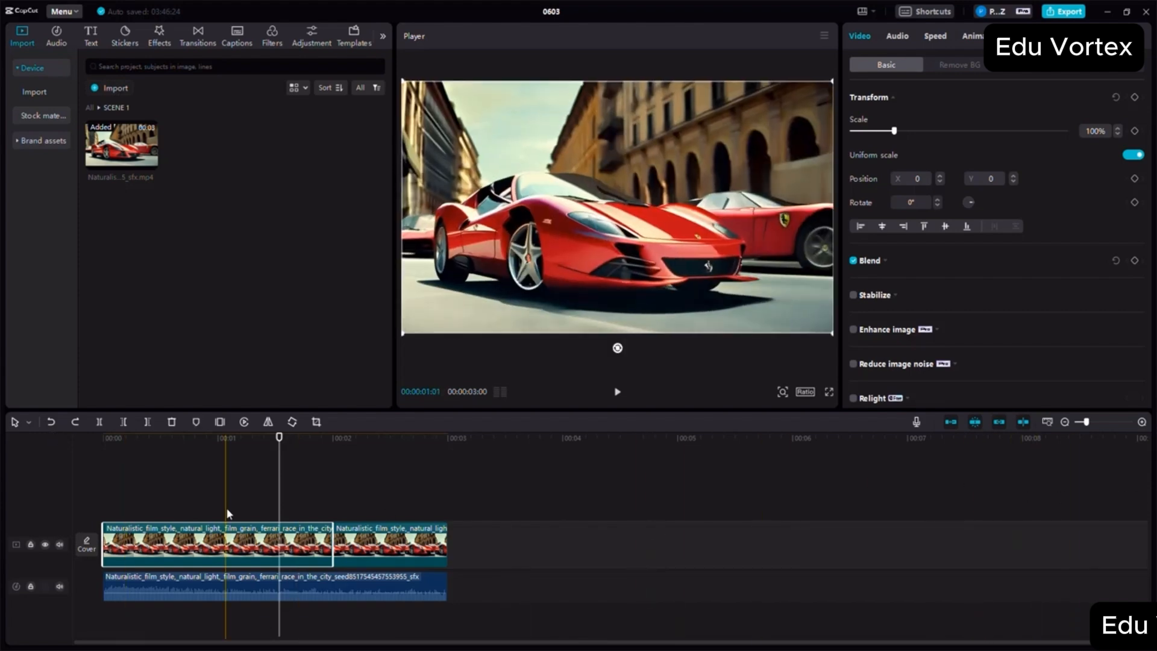
click(226, 507)
drag(178, 498, 450, 547)
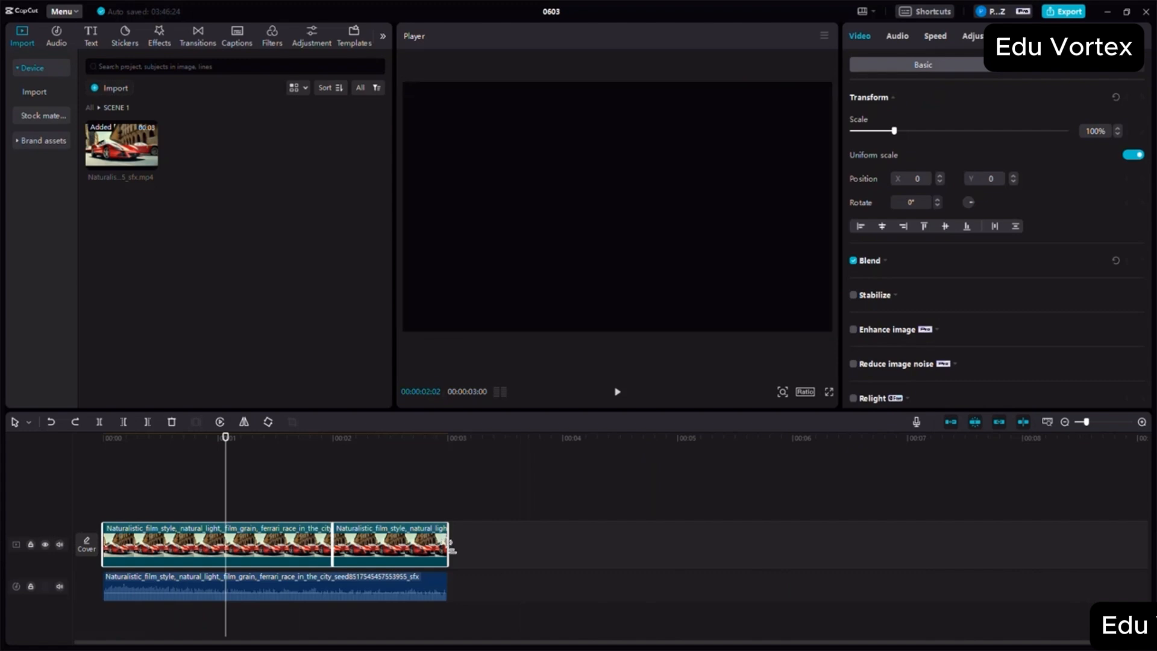
right_click(376, 550)
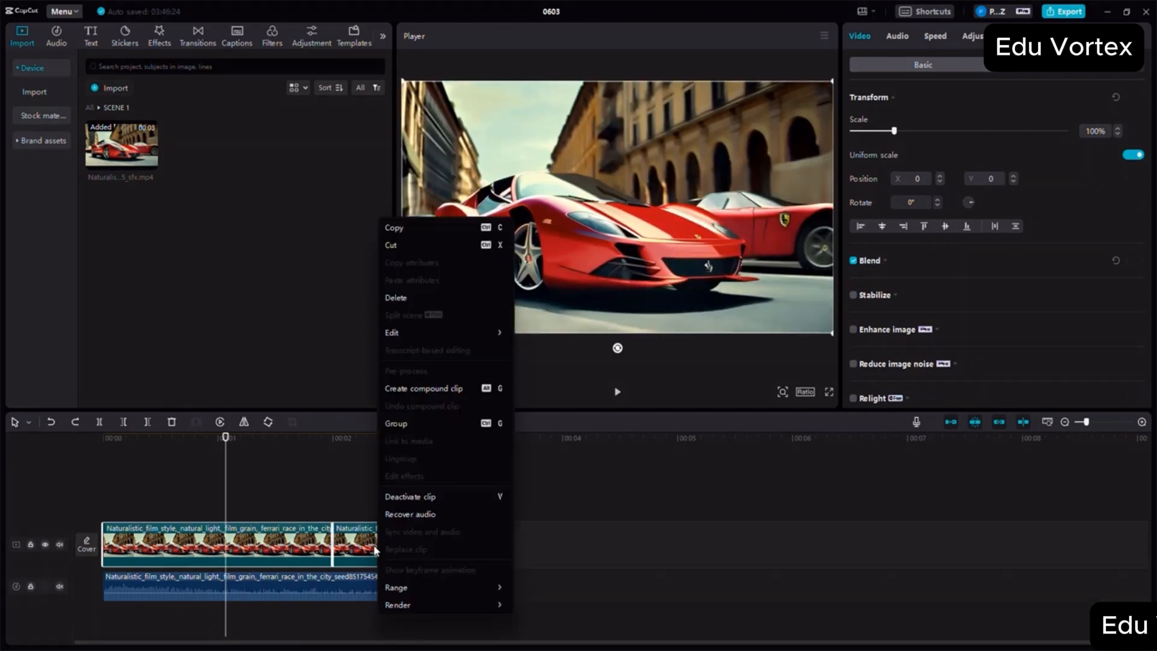
click(406, 388)
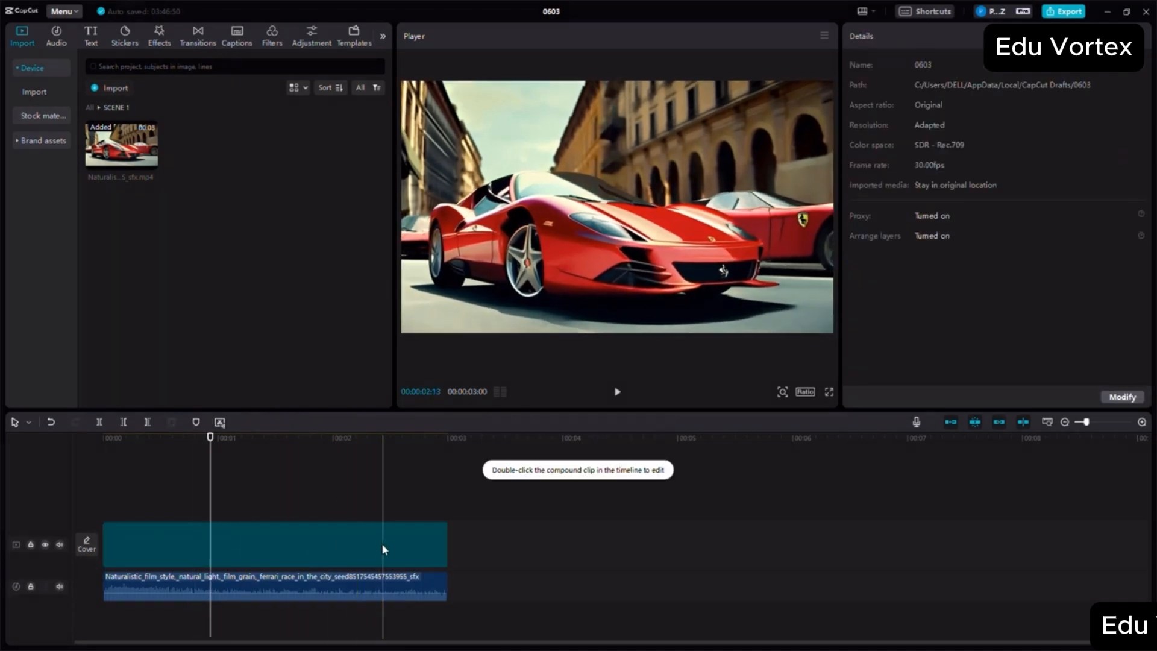
- Delete the compound clip from the main track and undo the deletion
click(212, 551)
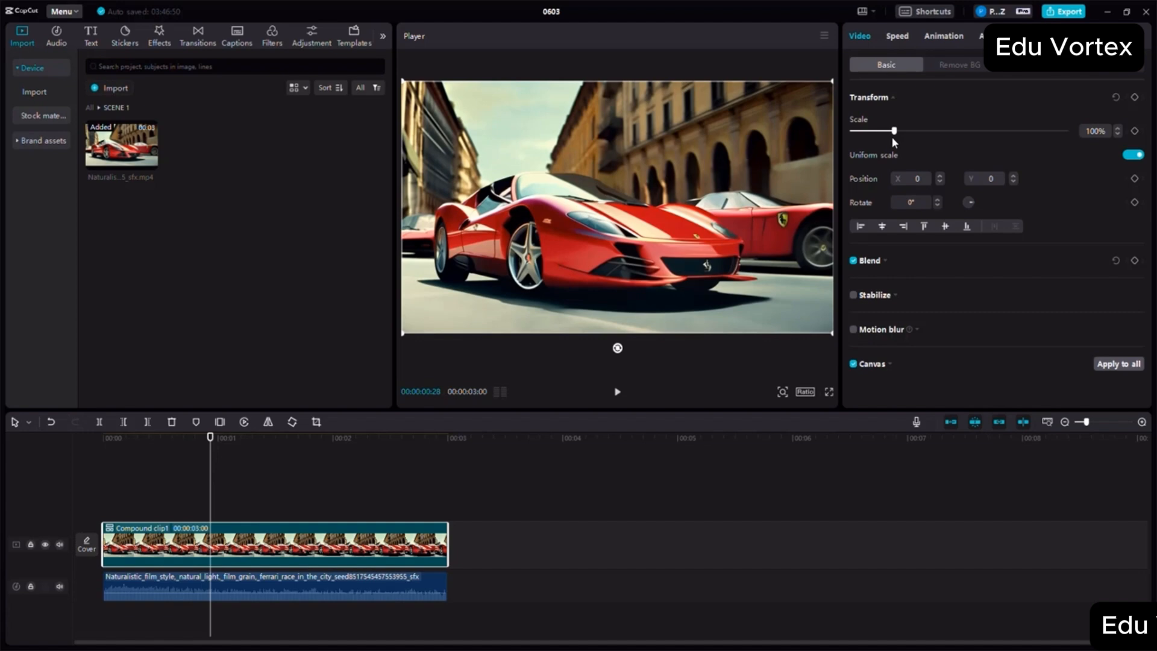
click(172, 421)
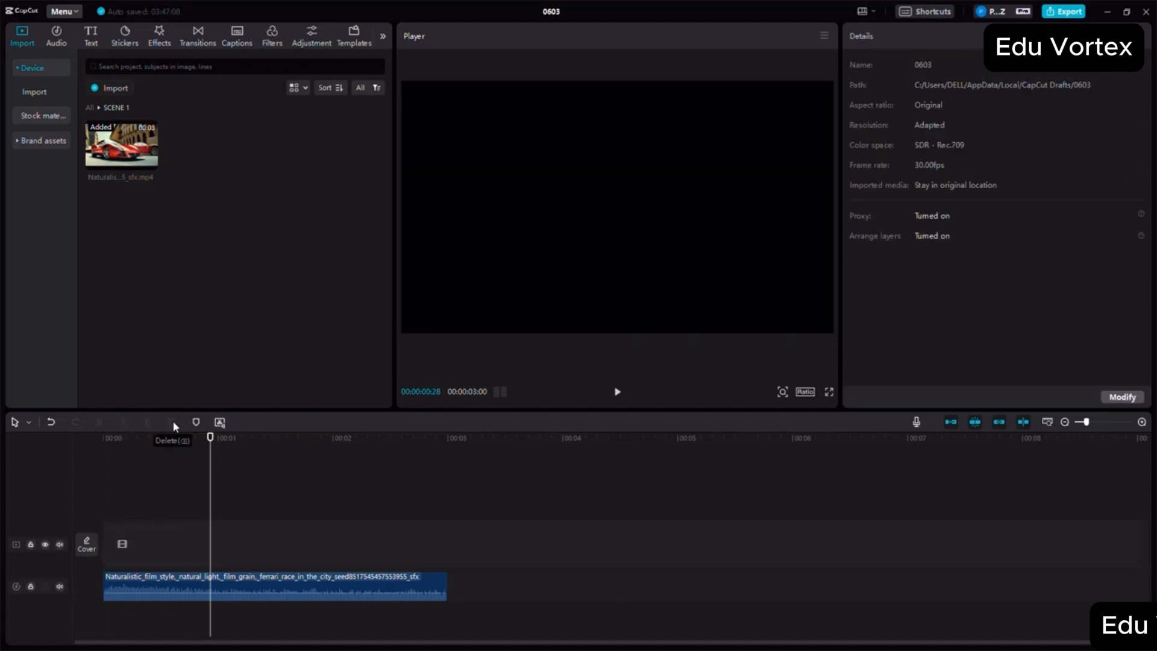
click(51, 422)
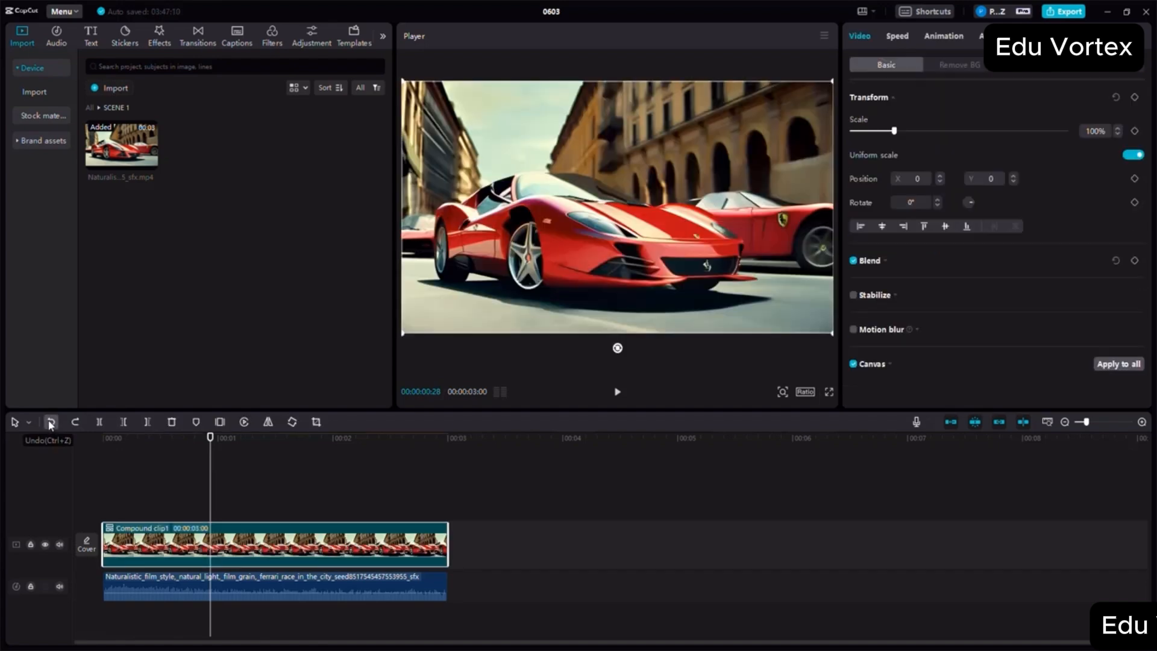
- Hide the main video track and show it again, and mute and unmute its clip audio
click(45, 546)
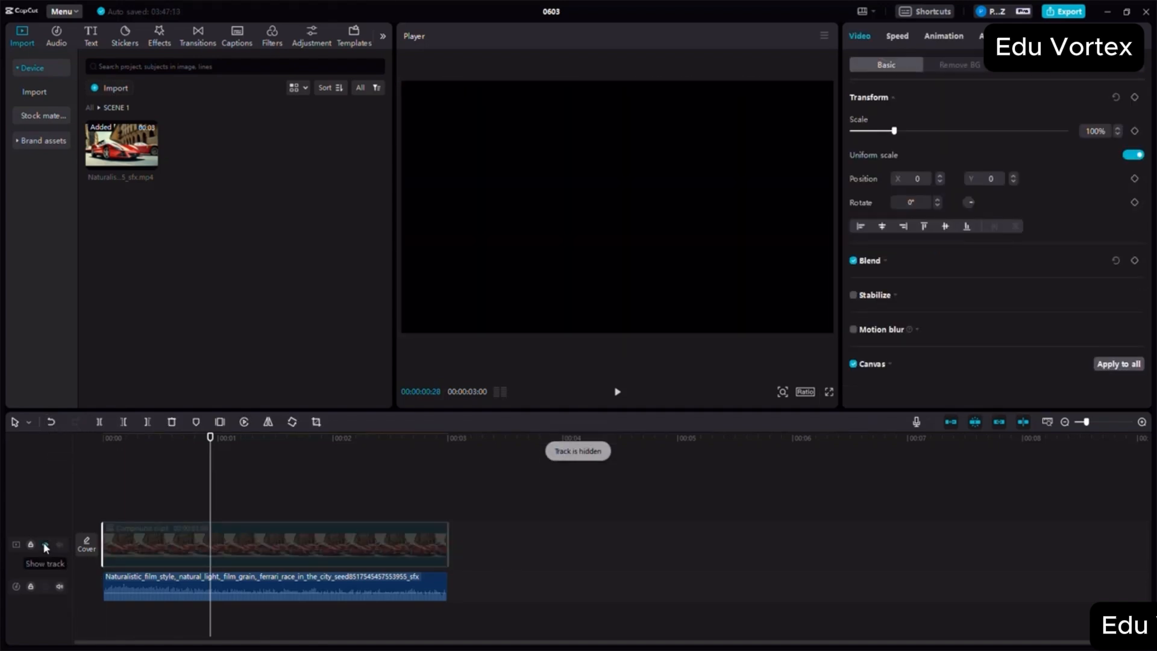
click(45, 545)
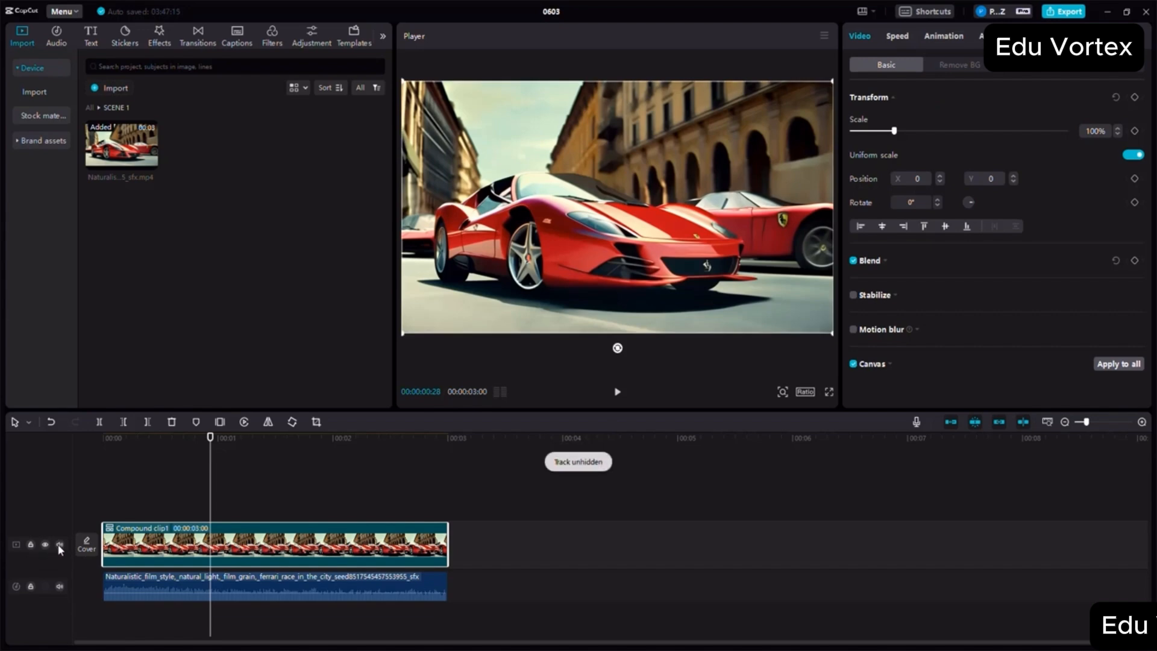
click(60, 546)
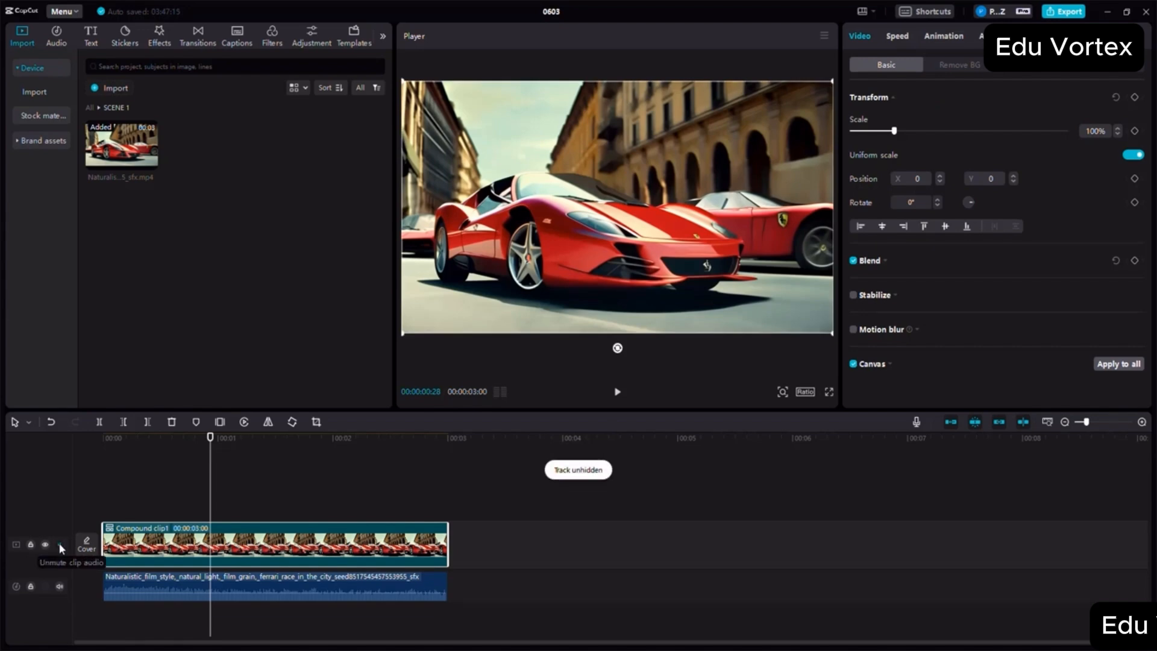
click(60, 544)
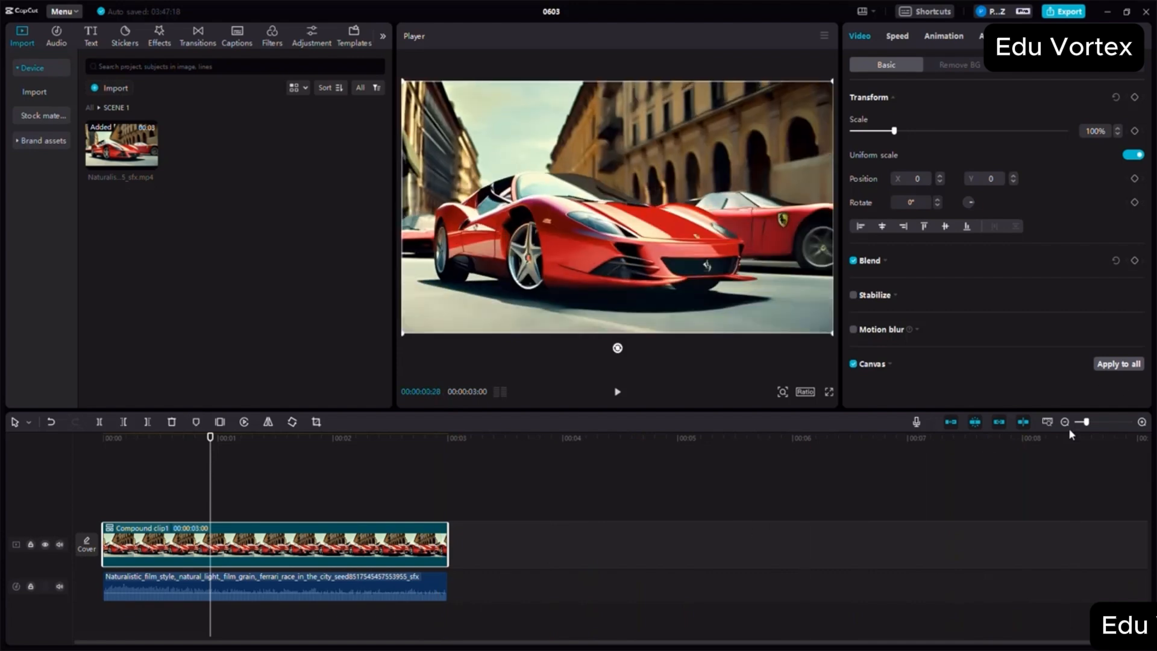
- Mute and unmute the main video track once more, and lock and unlock it
click(1064, 422)
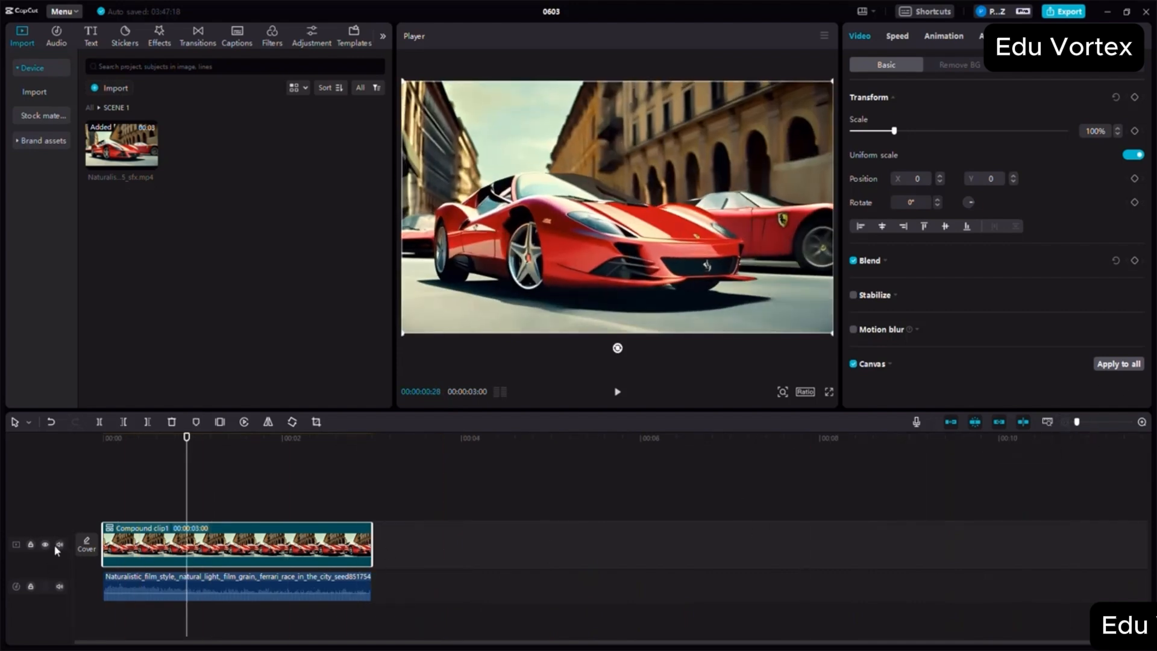
click(59, 543)
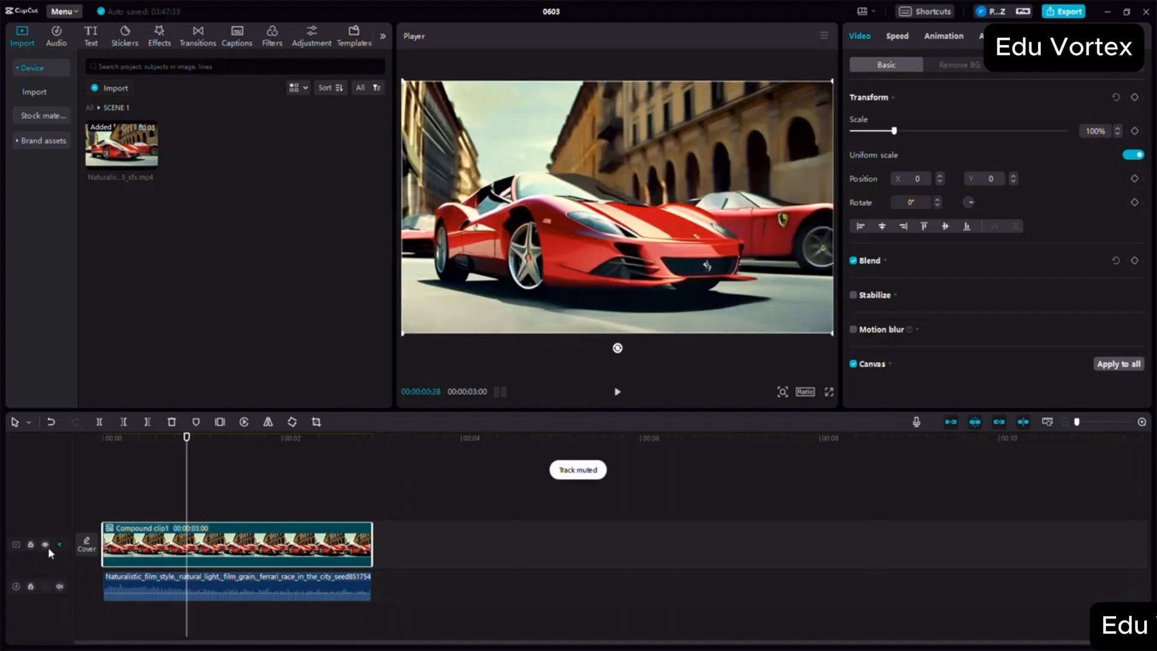
click(60, 544)
click(31, 545)
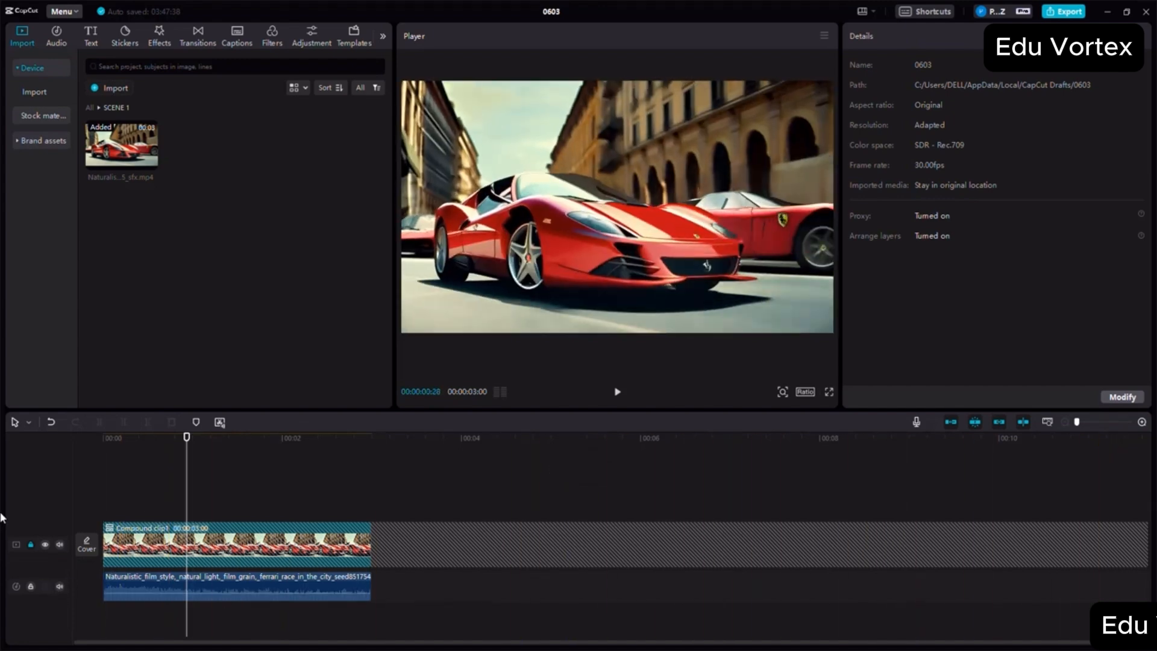
click(32, 544)
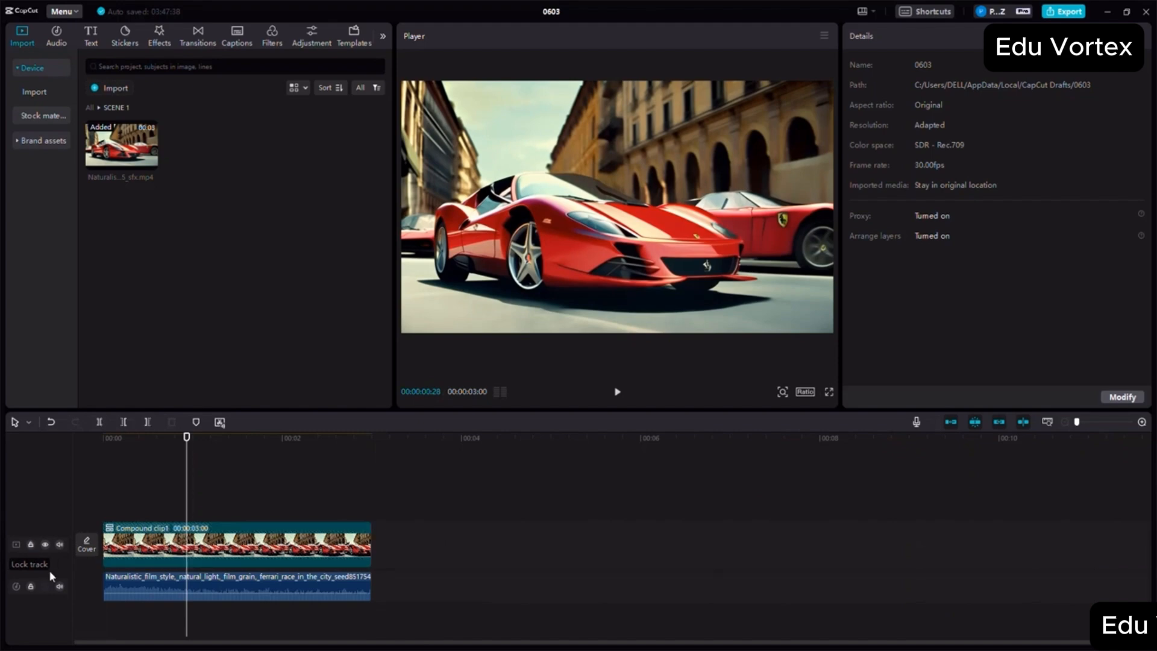
- Play a short part of the timeline to hear the extracted Ferrari audio
click(129, 583)
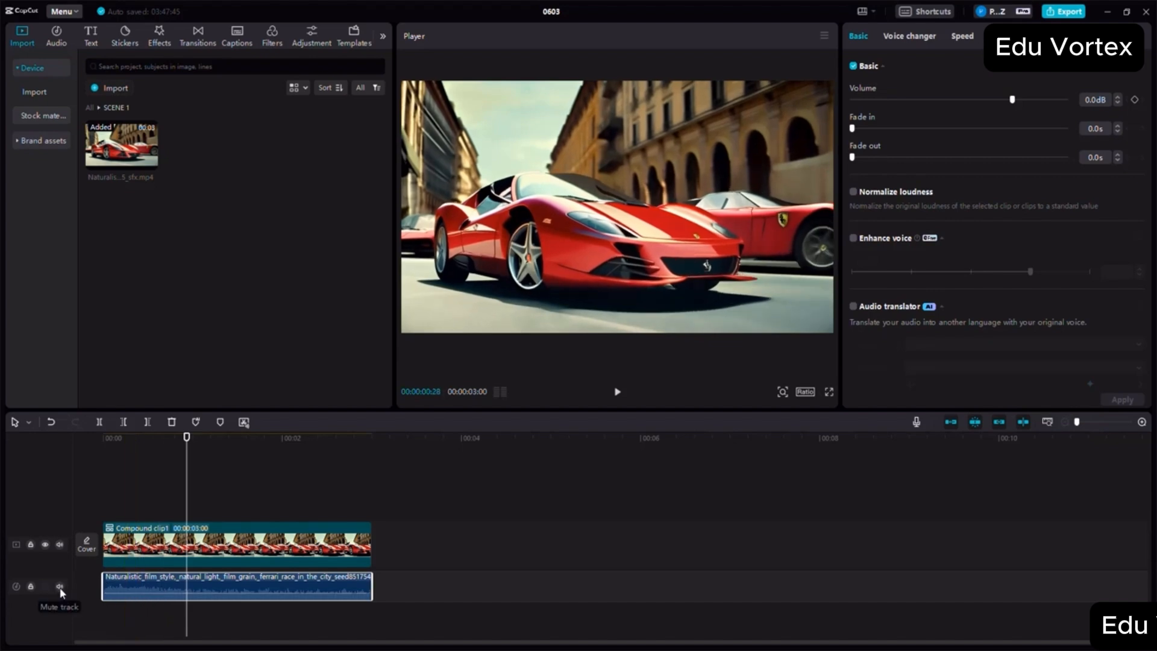
click(615, 396)
click(615, 396)
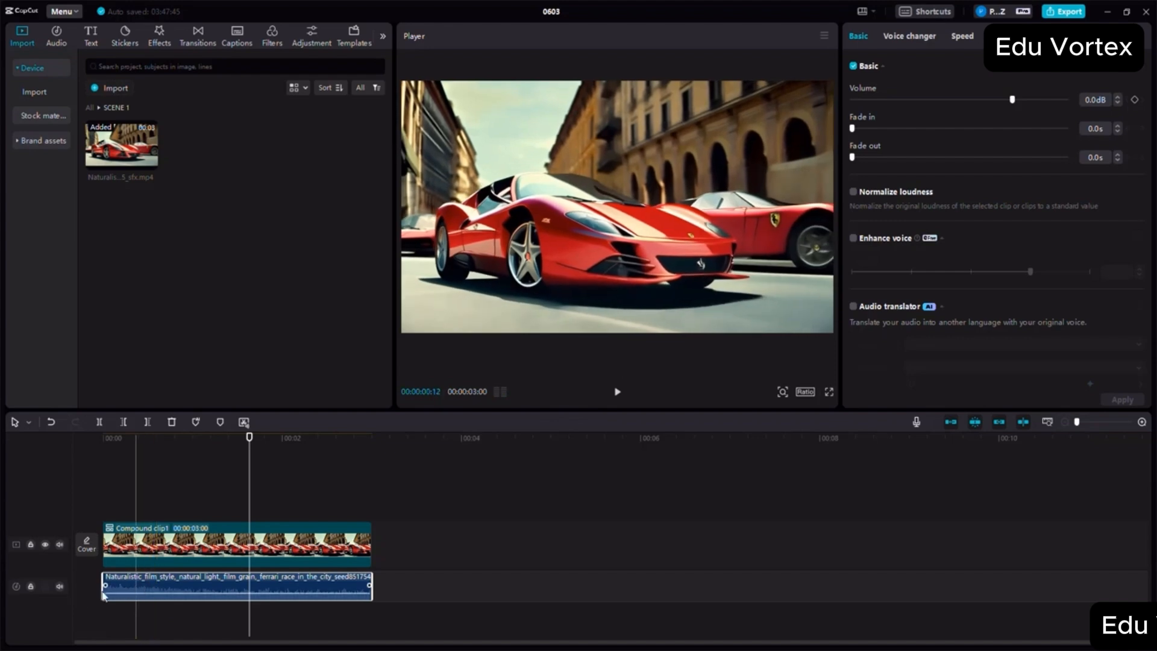
- Mute the extracted audio track, play part of the timeline from about the half-second mark, and unmute the track
click(59, 585)
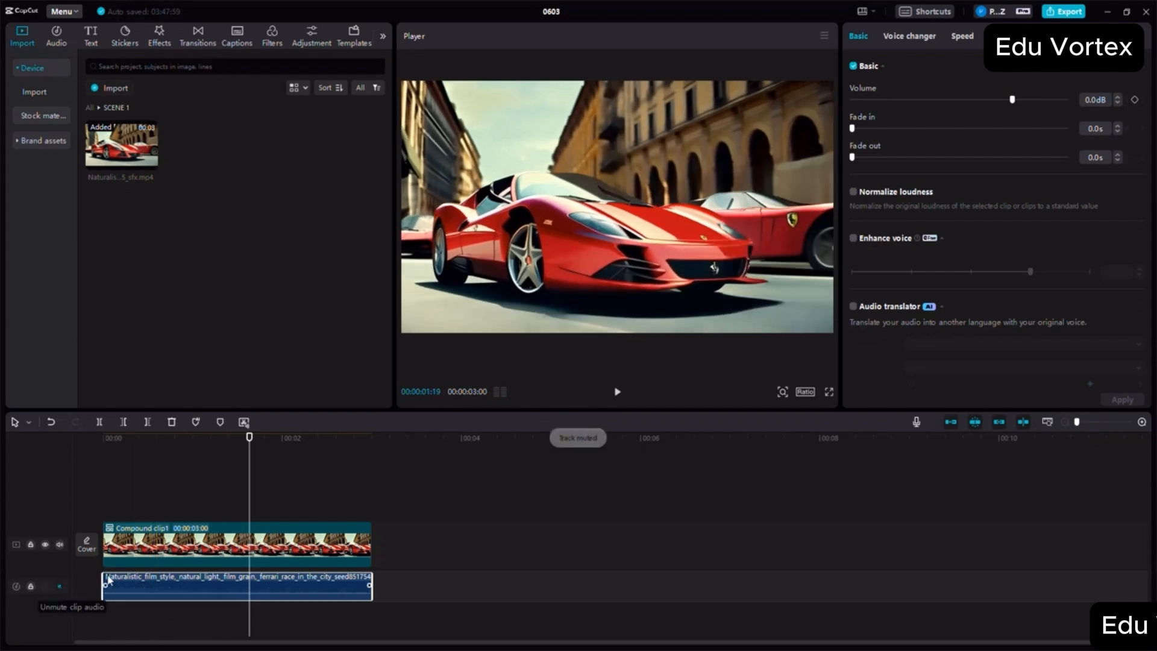
click(156, 460)
click(614, 392)
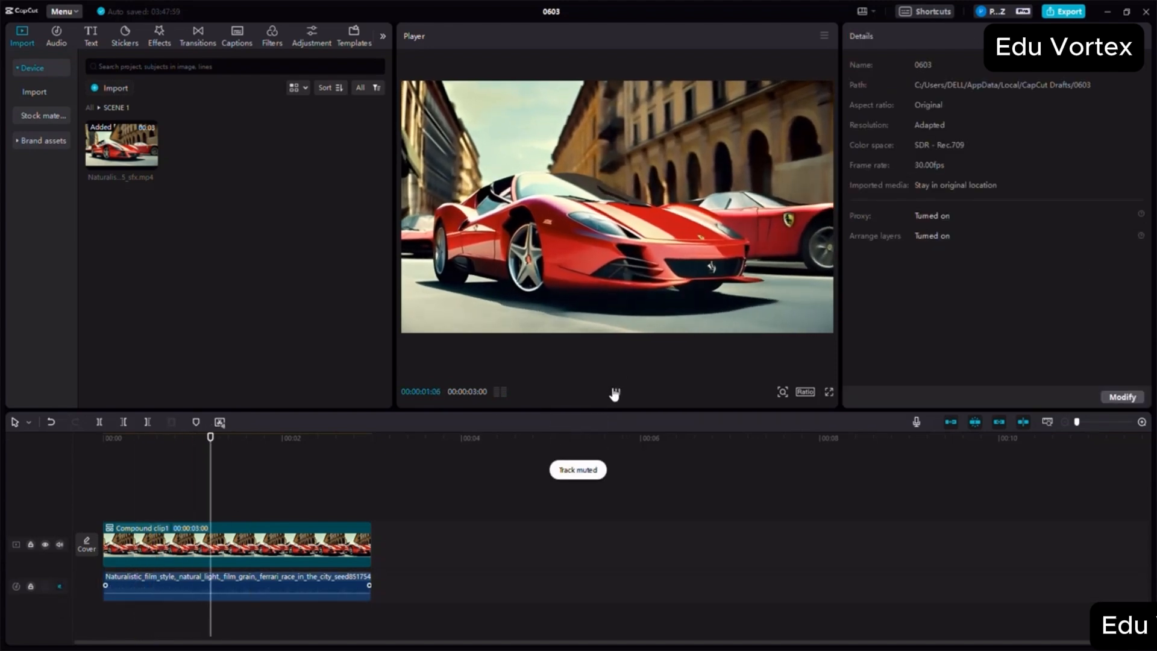
click(615, 395)
click(133, 580)
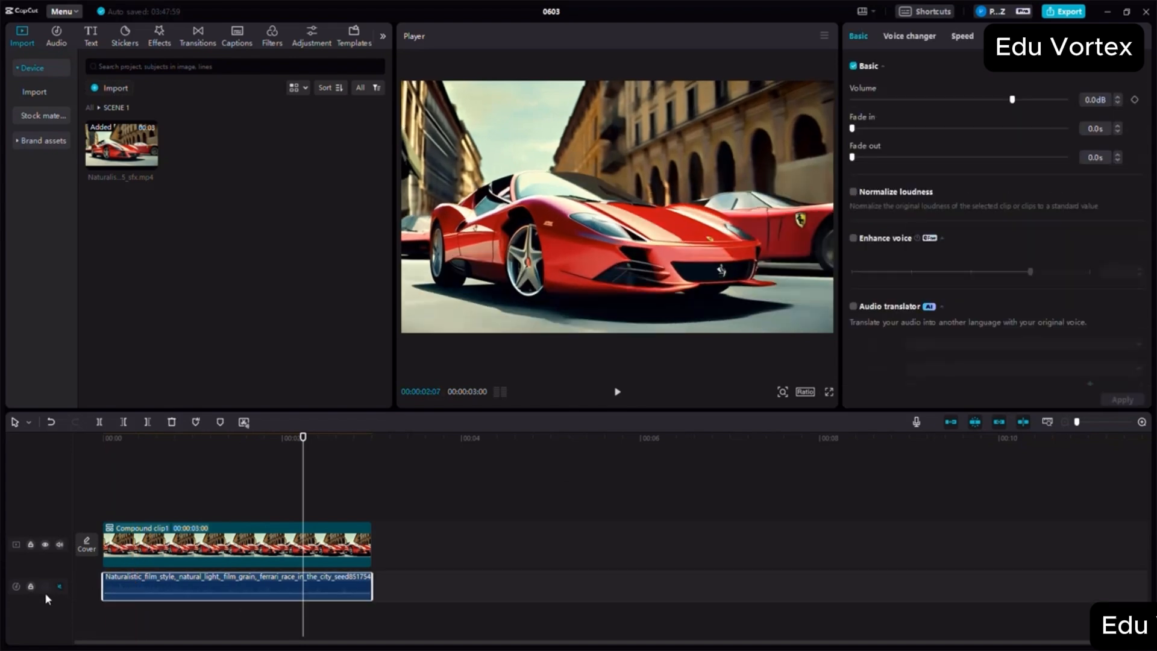
click(59, 586)
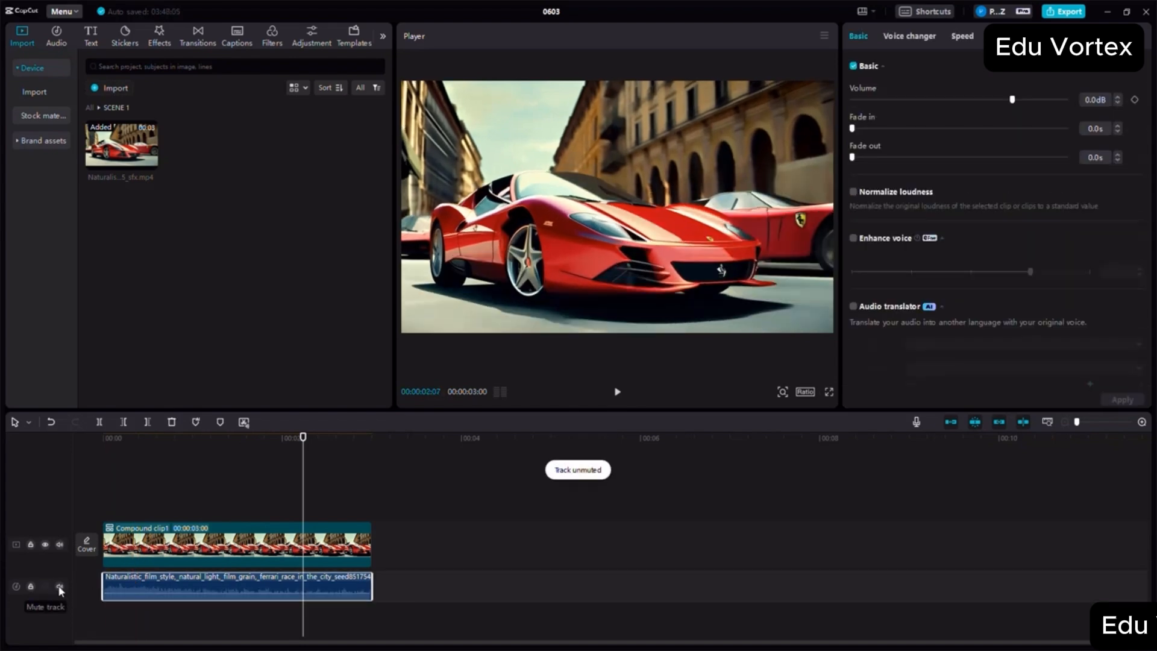
- Reverse the playback of the compound clip on the main track
click(224, 543)
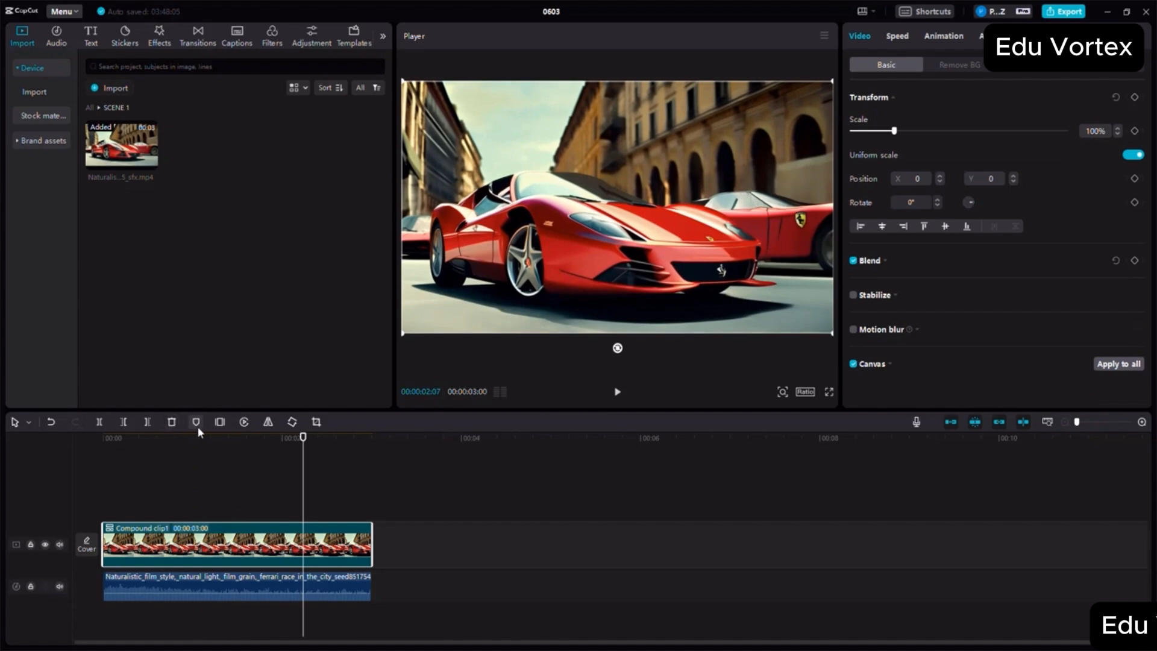
click(245, 423)
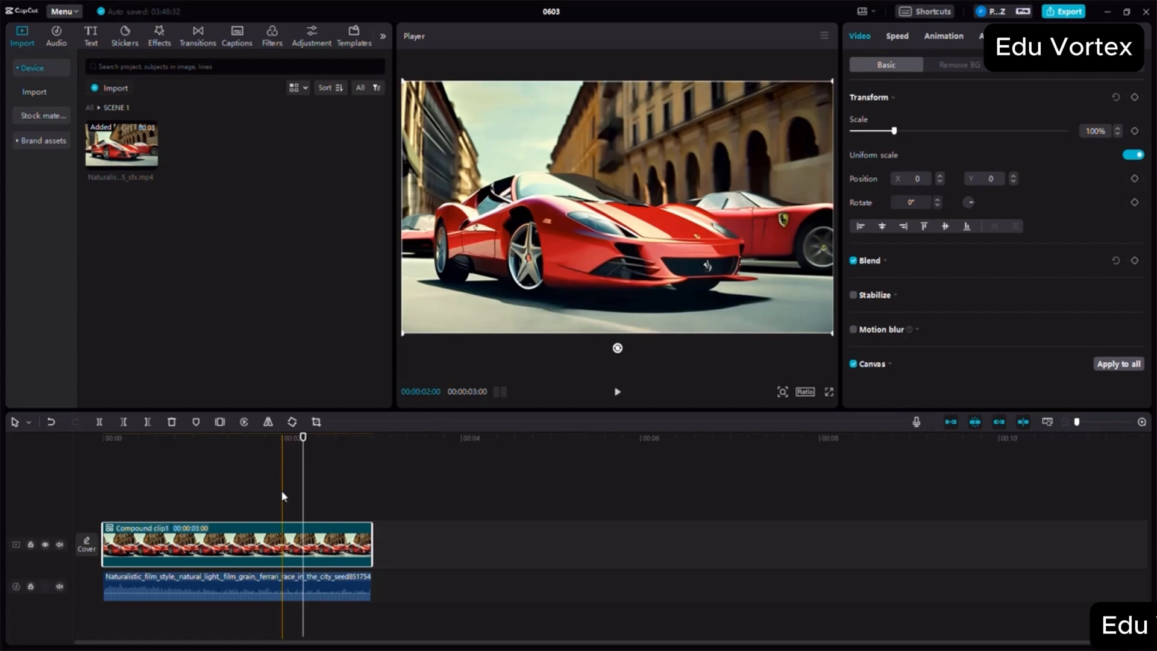
click(244, 422)
- Mute the extracted audio track and play the reversed compound clip from the start of the timeline
click(132, 466)
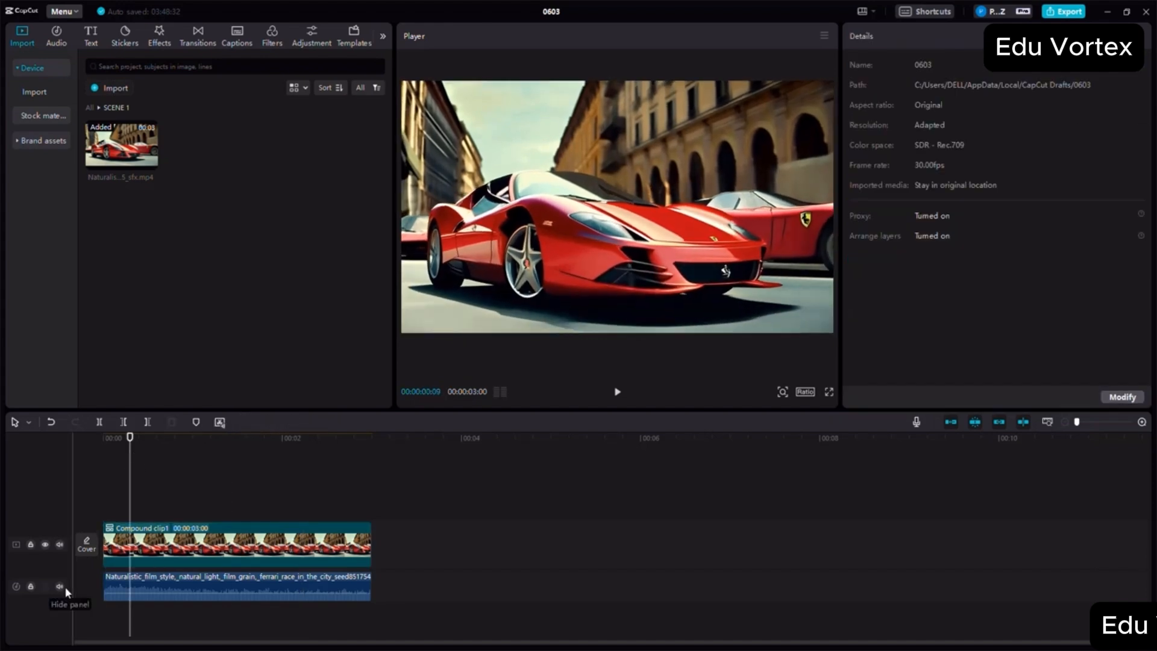
click(93, 450)
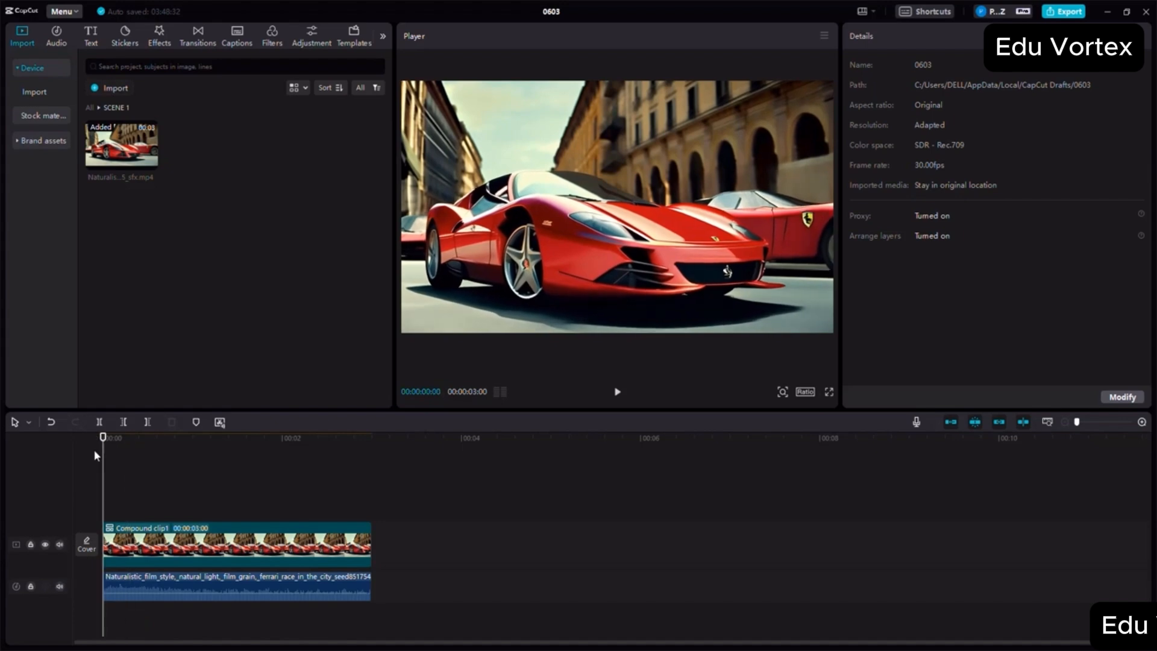
click(59, 586)
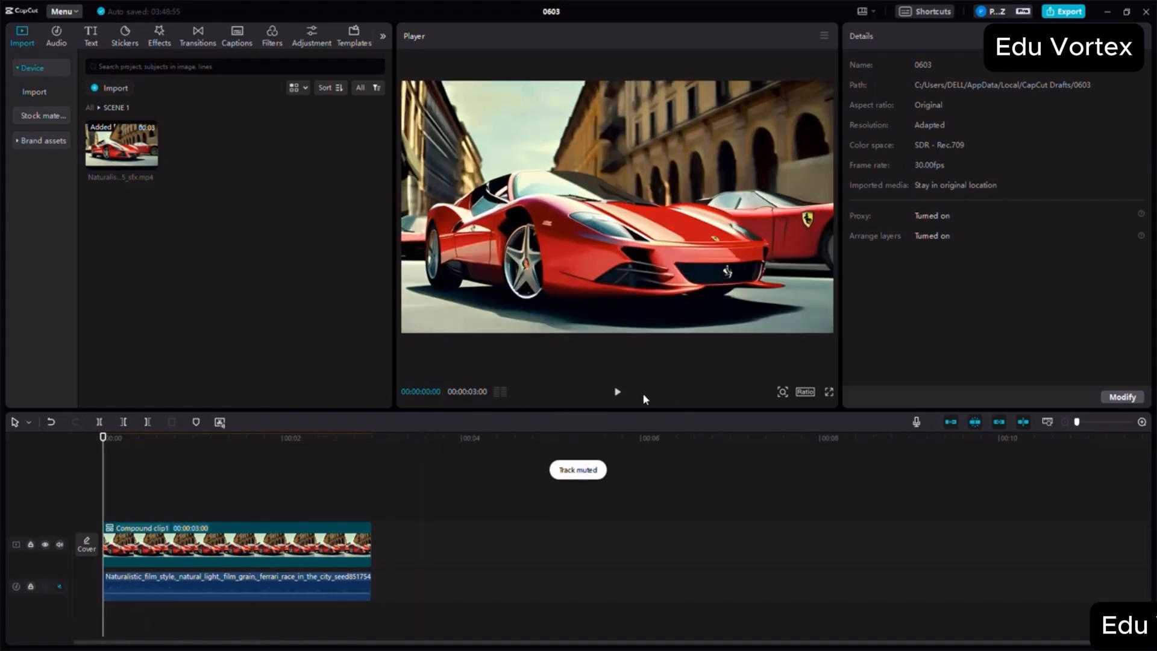
click(615, 394)
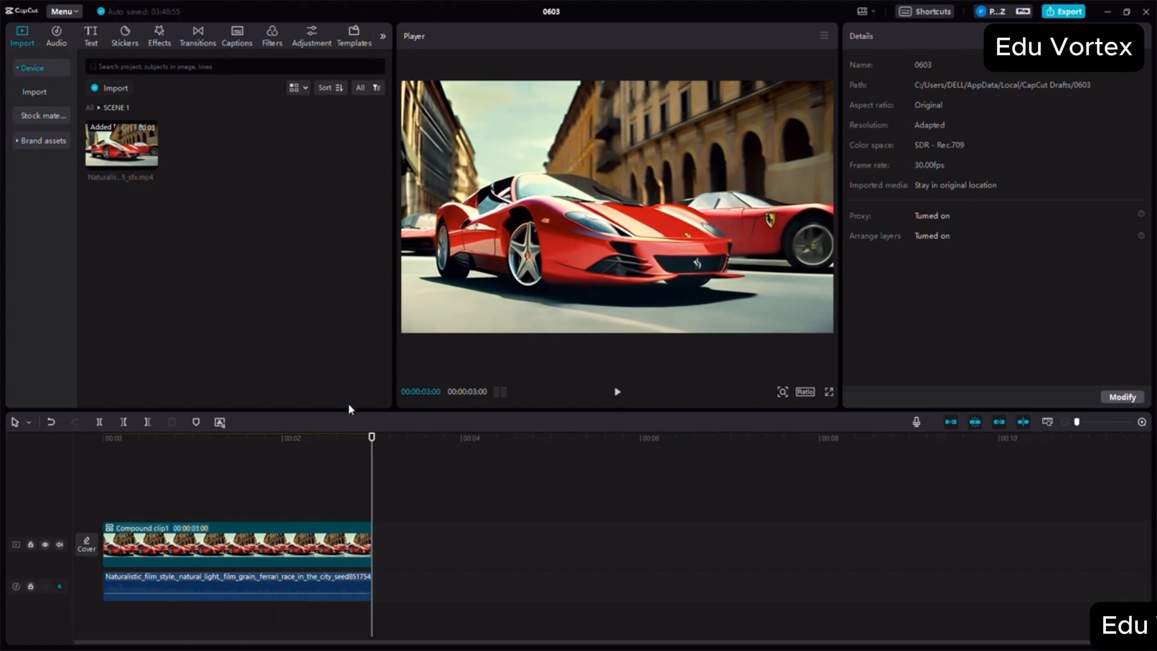
- Cancel the reverse on the compound clip and return the playhead to the start of the timeline
click(229, 545)
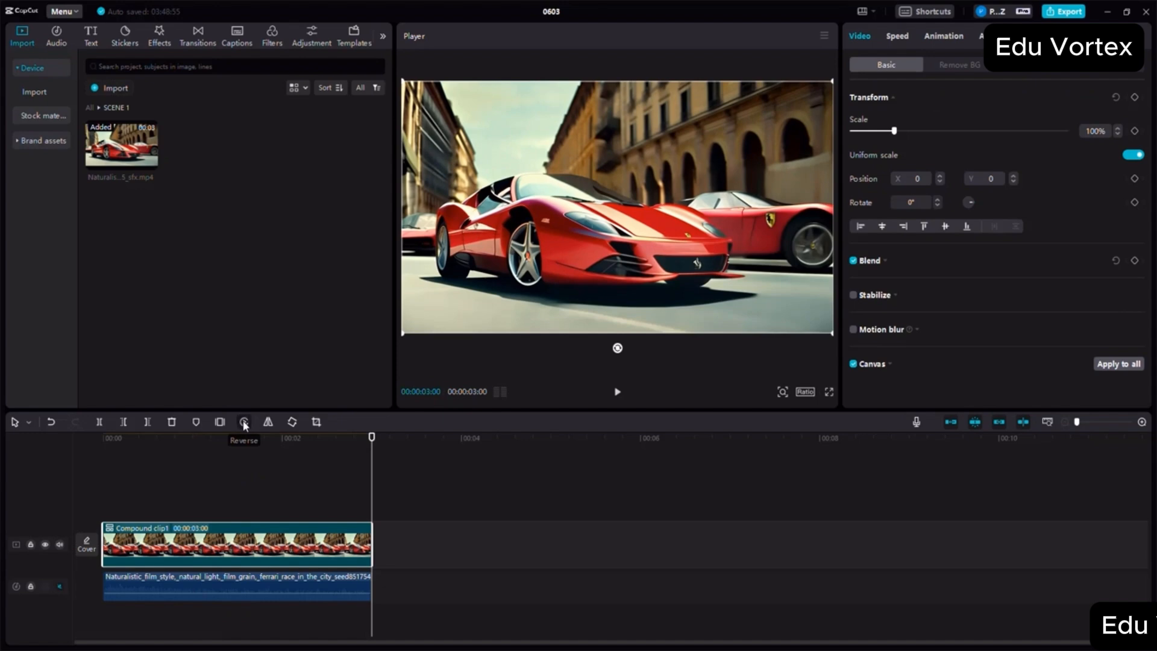
click(244, 422)
click(177, 471)
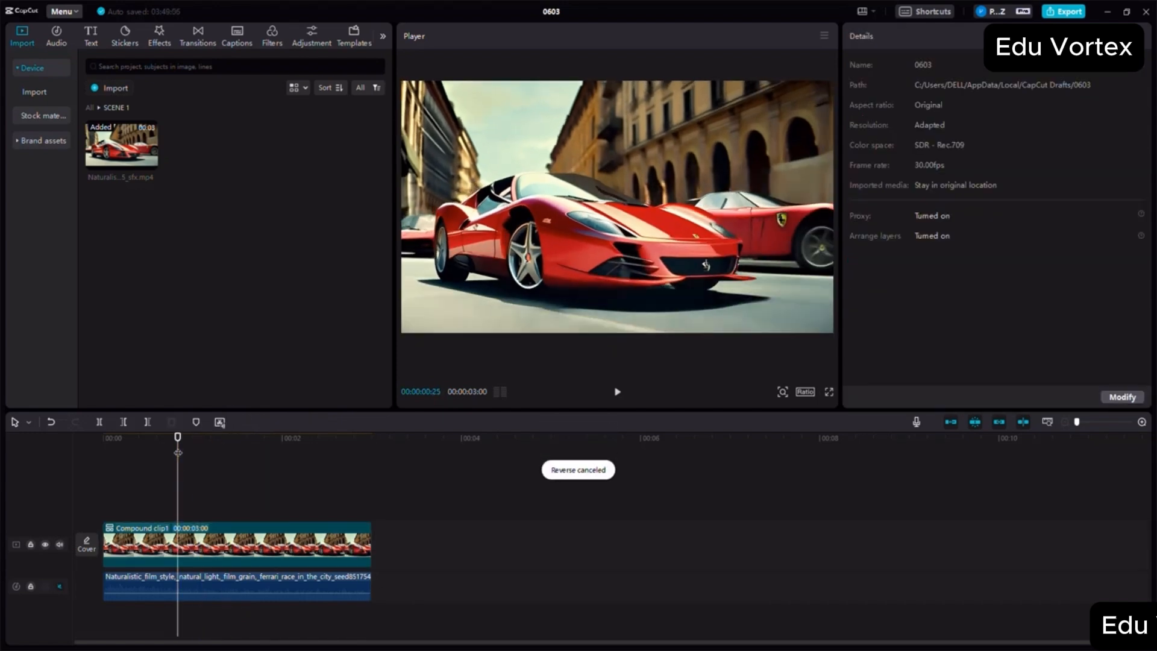
drag(178, 452, 49, 451)
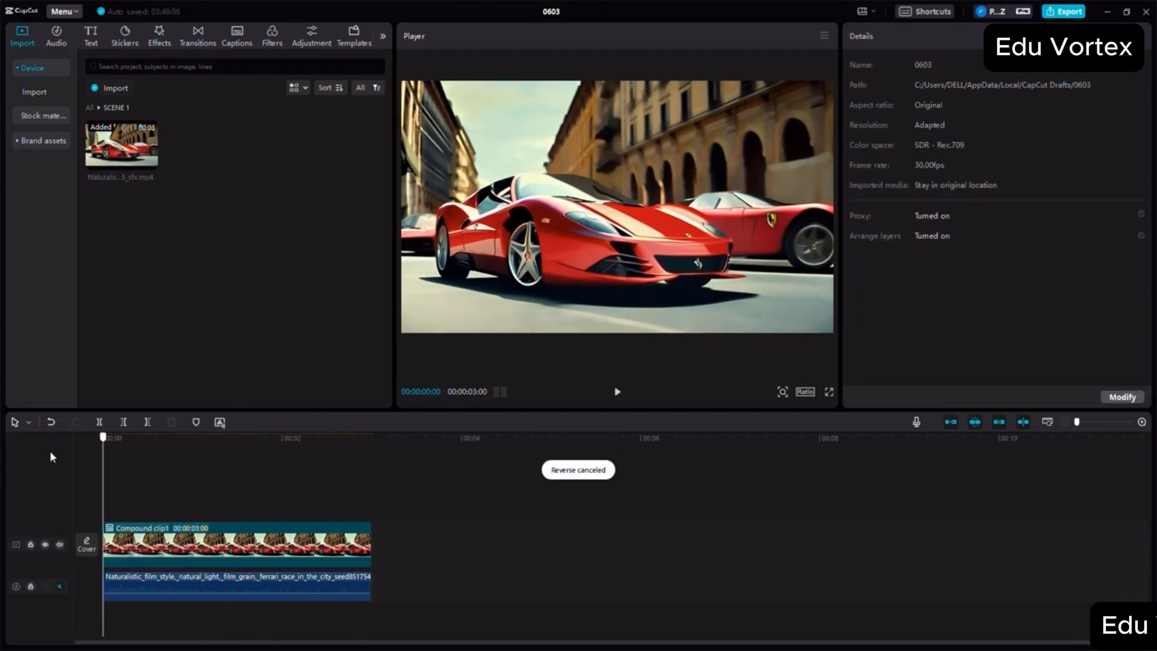
- Play the timeline, select the compound clip with the playhead at 00:00:01:09, and toggle Mirror until it faces its original direction
click(620, 393)
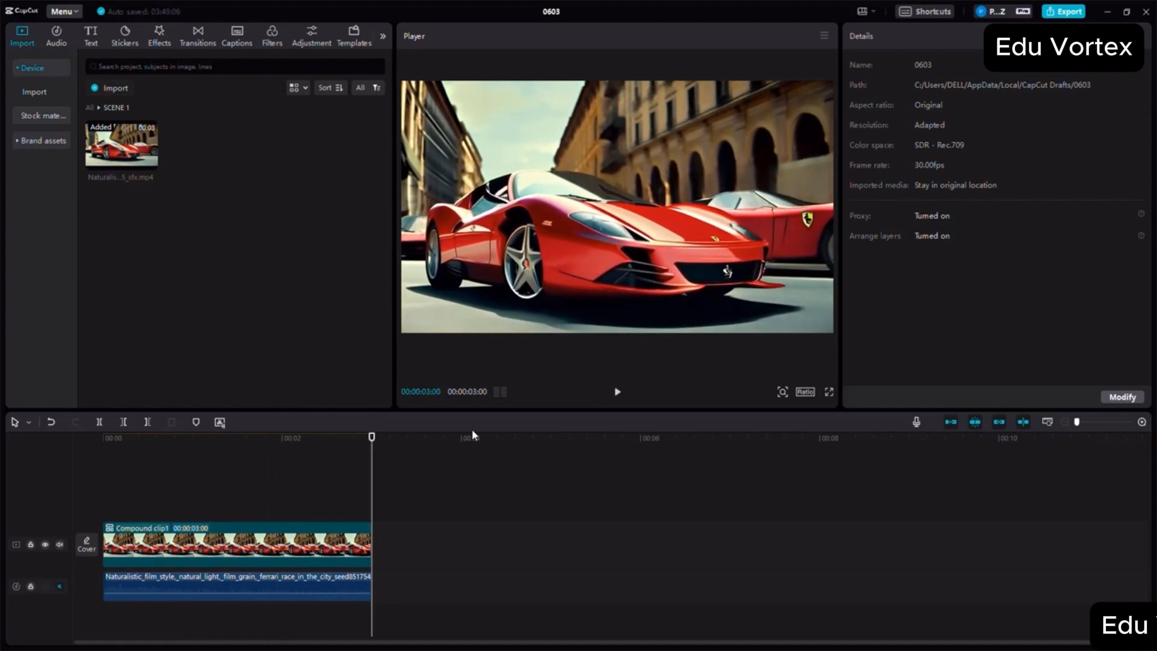
click(218, 443)
click(235, 533)
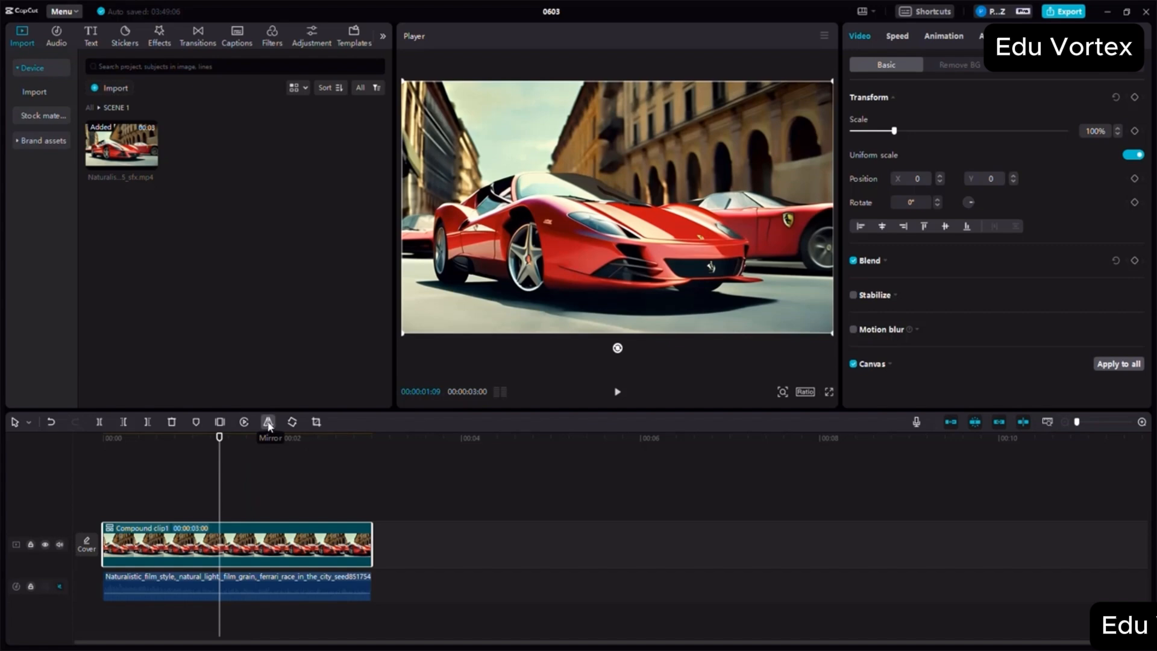
click(269, 423)
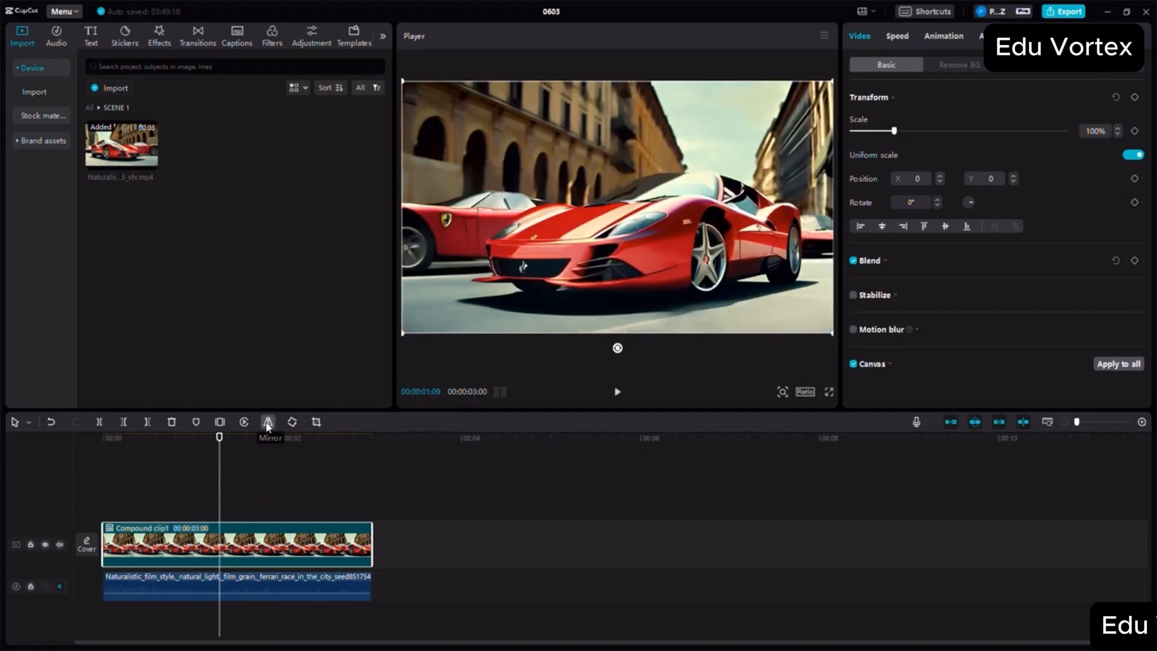
click(267, 422)
click(267, 423)
click(267, 422)
click(267, 422)
click(267, 421)
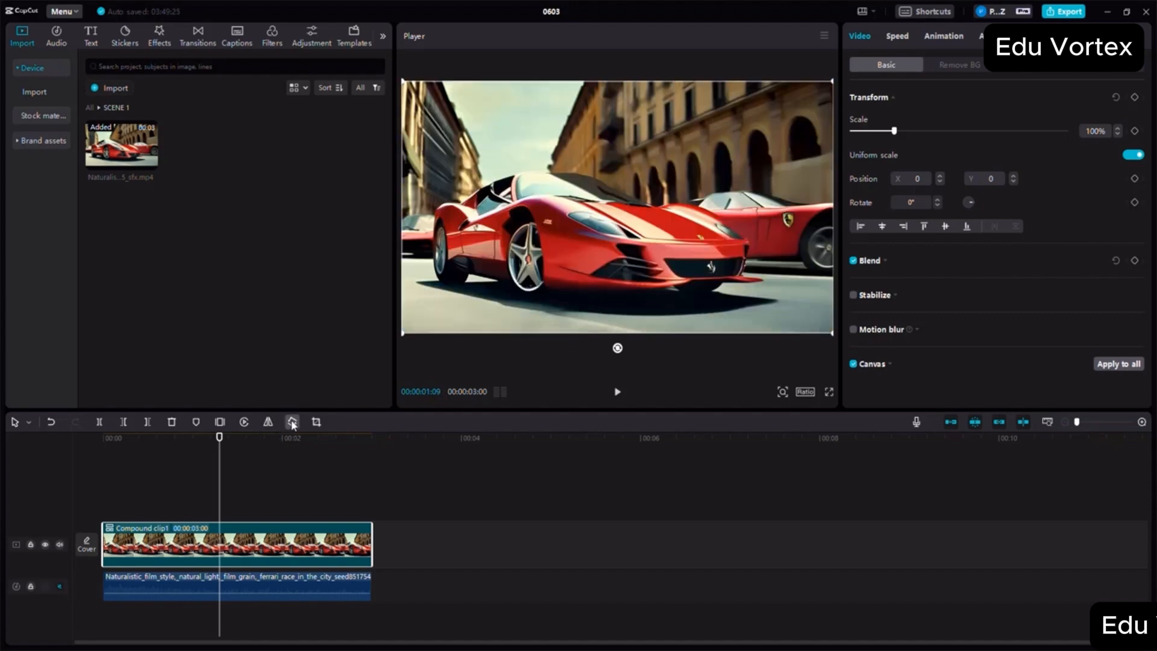
- Rotate the compound clip in 90° increments through a full turn to 360°
click(293, 424)
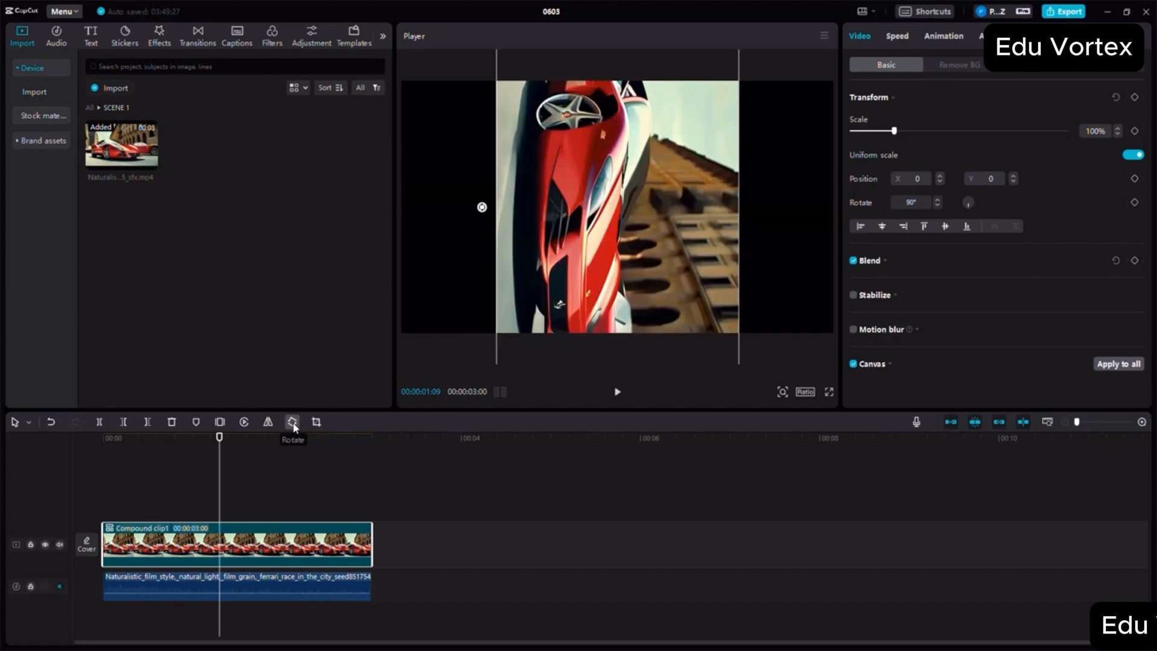
click(293, 424)
click(293, 424)
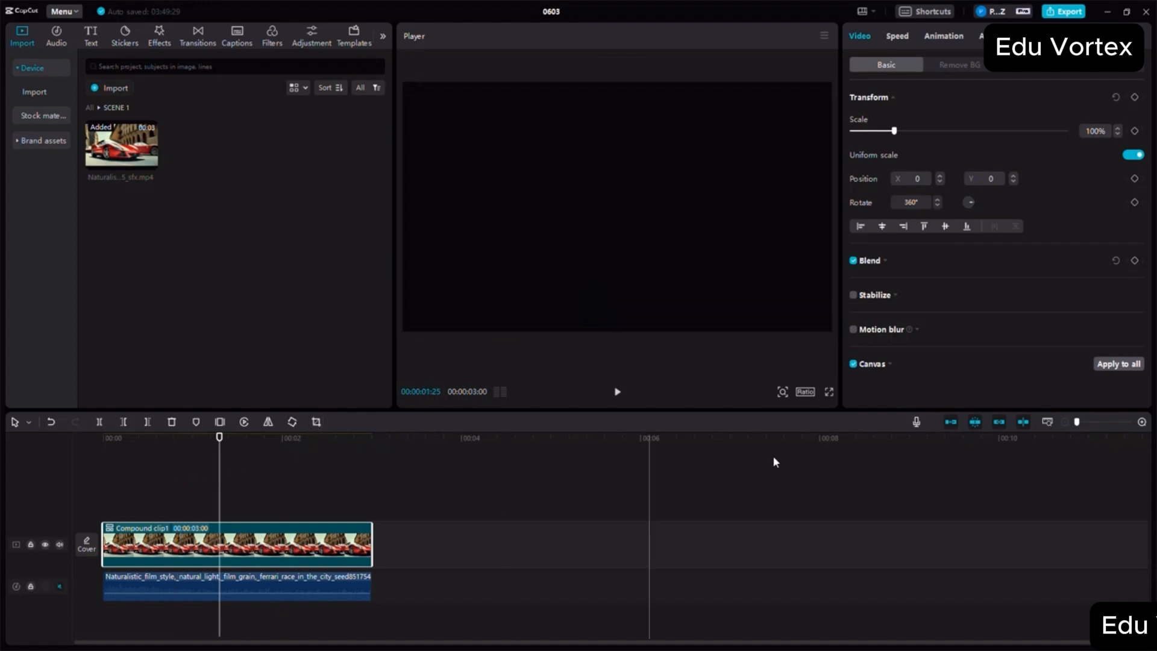
- Try the 4:3 and 9:16 aspect ratios for the preview and set the project to 16:9
click(806, 392)
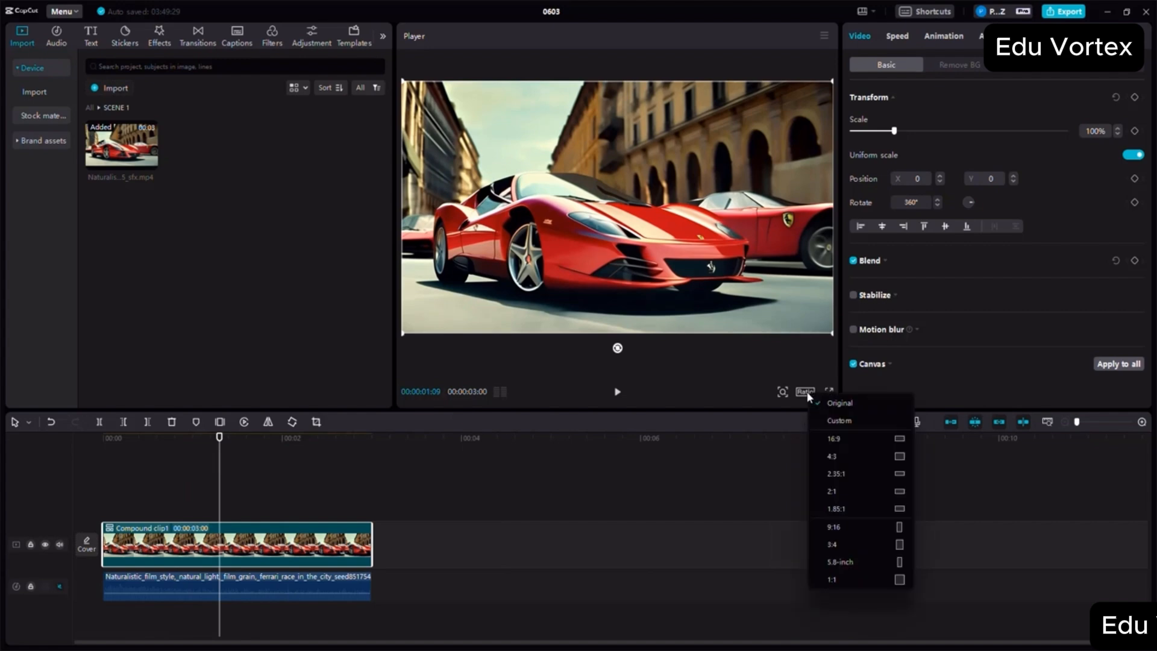
click(835, 457)
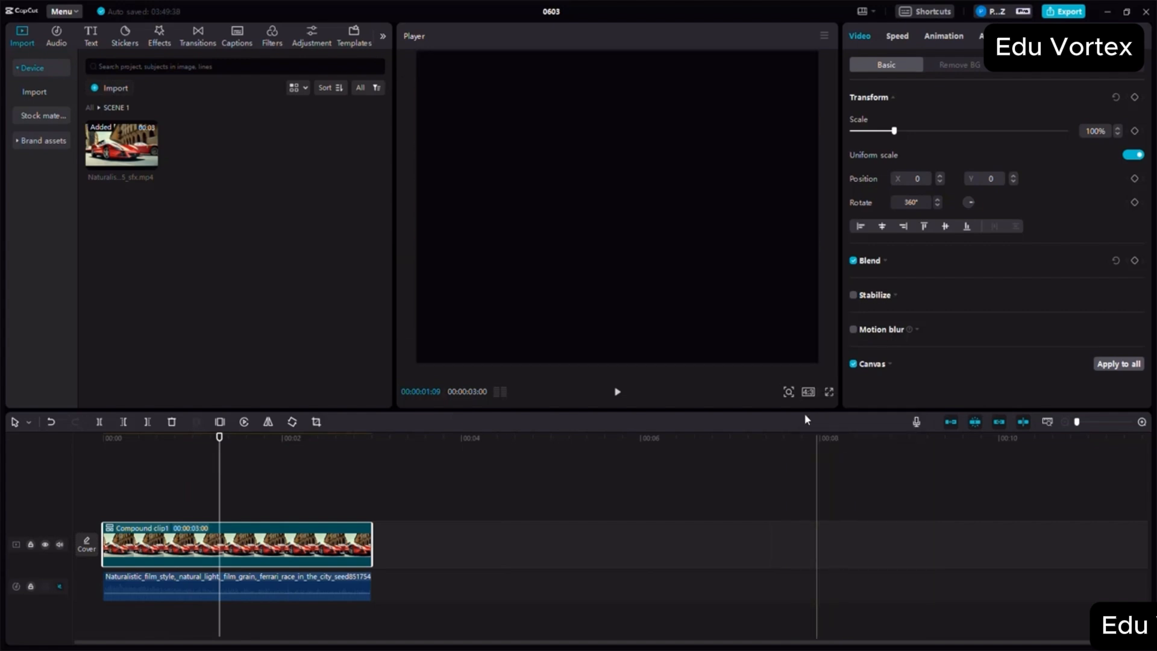
click(807, 392)
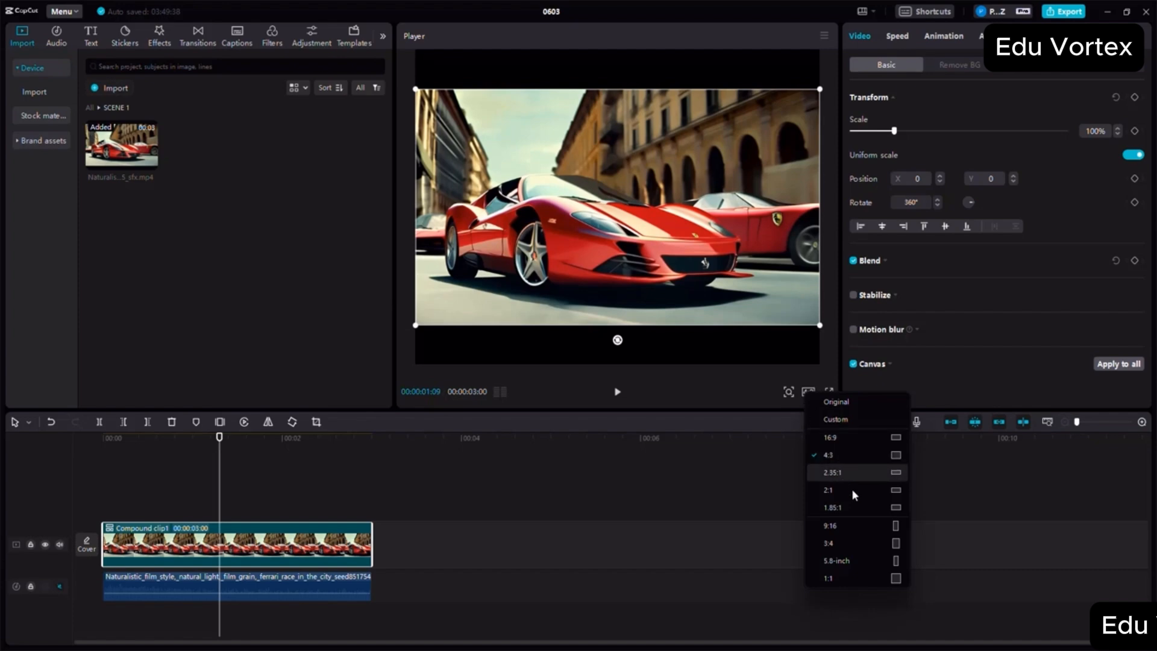
click(836, 522)
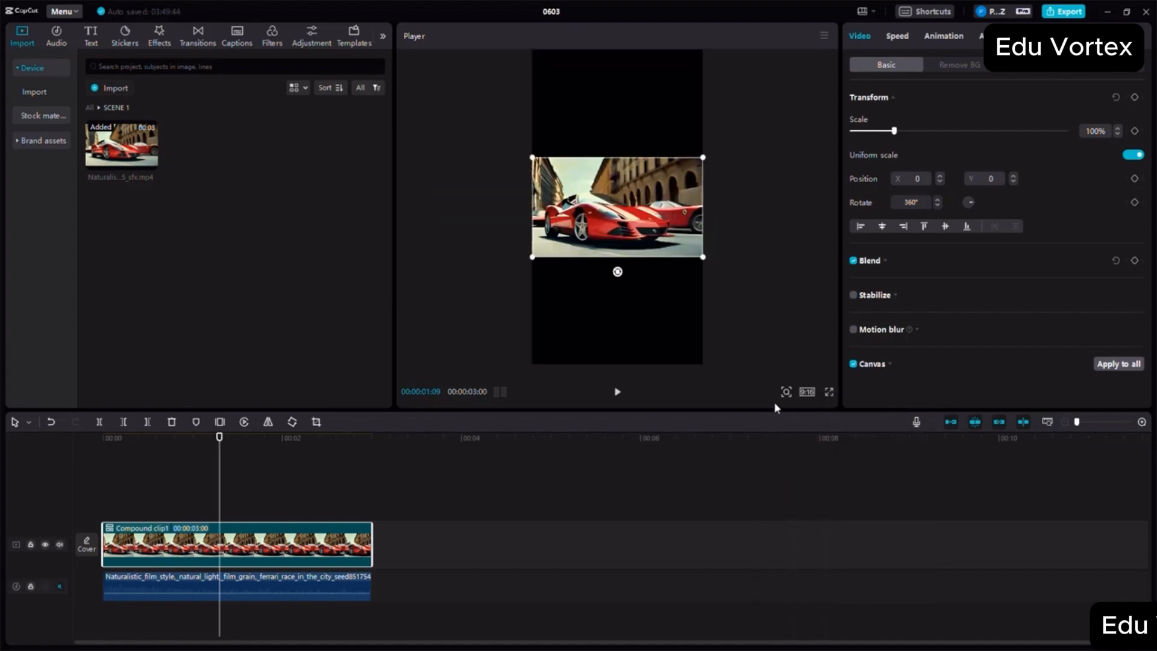
click(807, 393)
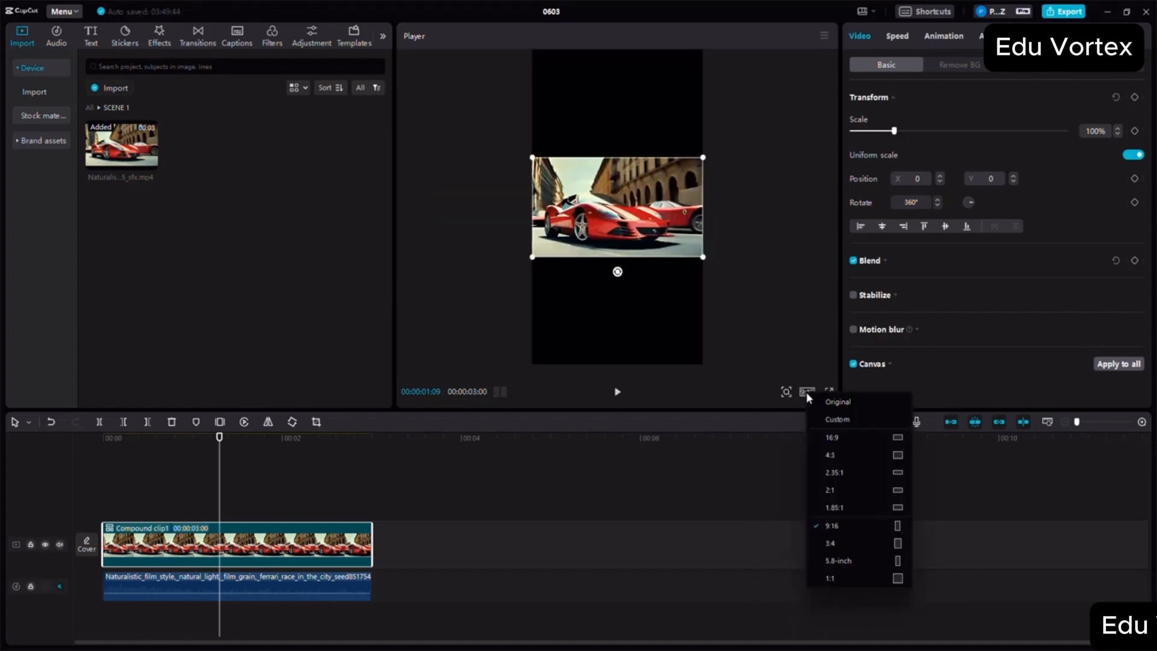
click(841, 438)
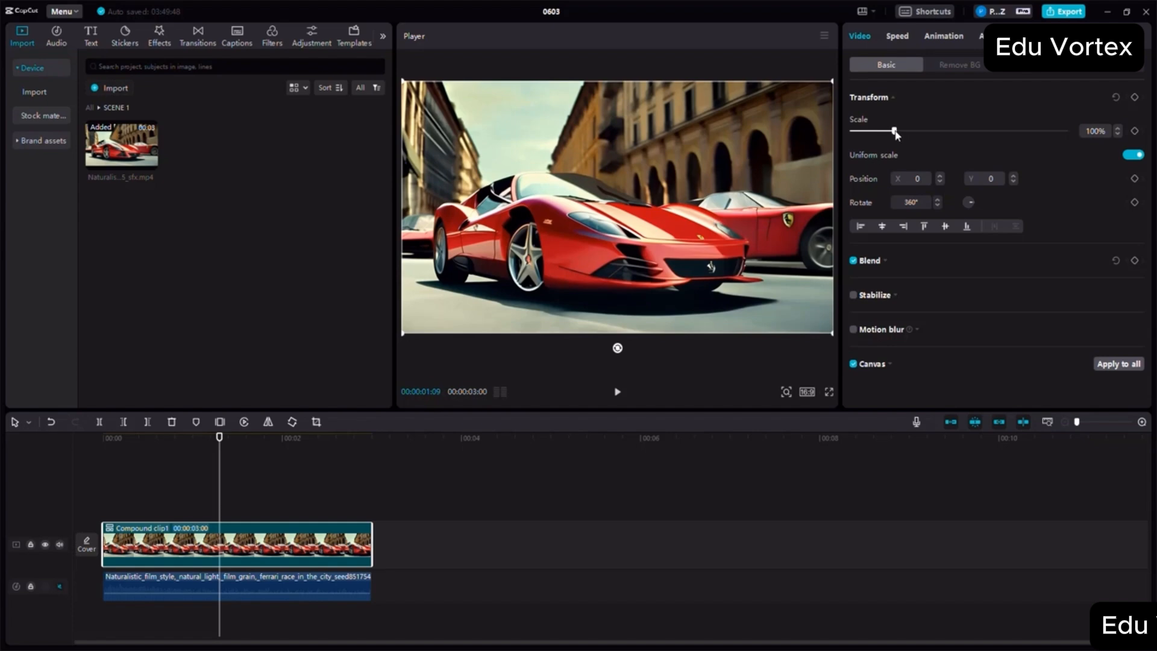
- Reduce the compound clip's scale to 81% and 68%, and restore it to 100%
mouse_move(896, 134)
mouse_down()
mouse_move(874, 133)
mouse_move(916, 135)
mouse_move(885, 132)
mouse_up()
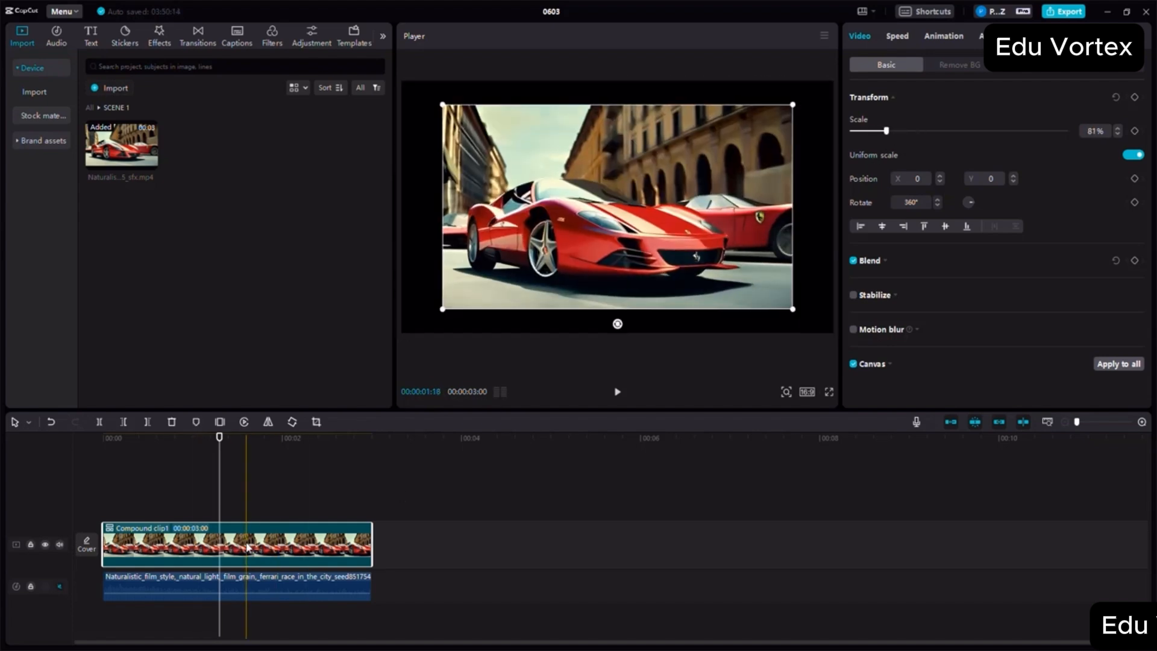
mouse_move(886, 131)
mouse_down()
mouse_move(908, 131)
mouse_move(874, 130)
mouse_move(970, 127)
mouse_move(878, 133)
mouse_up()
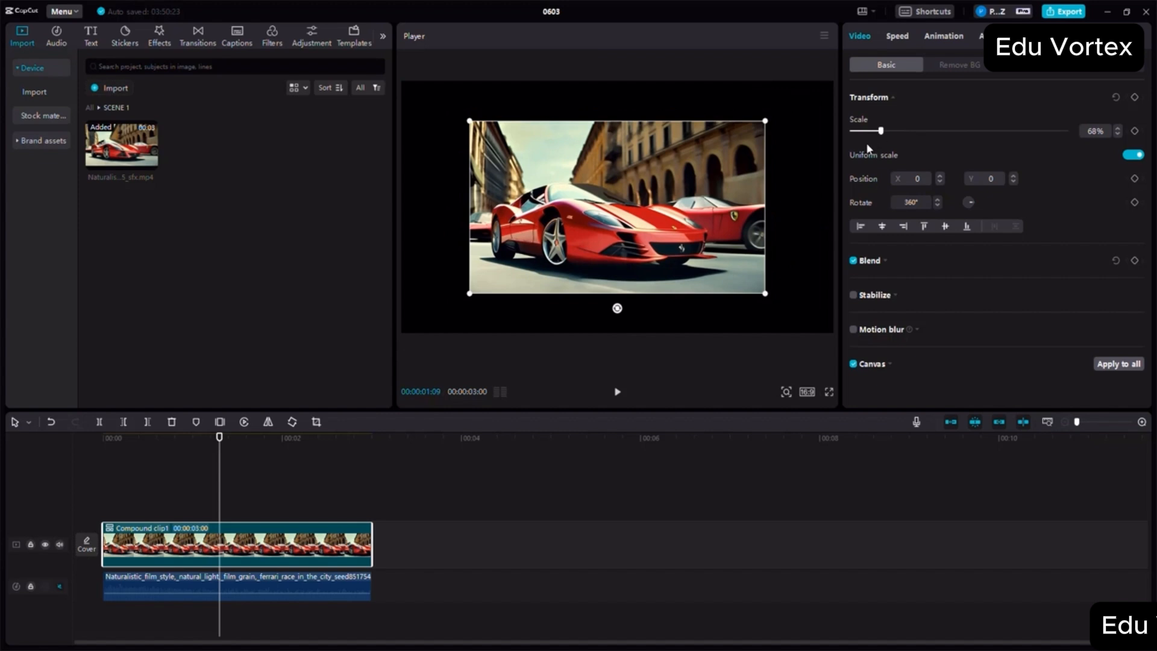
double_click(1093, 130)
text(100)
key(Return)
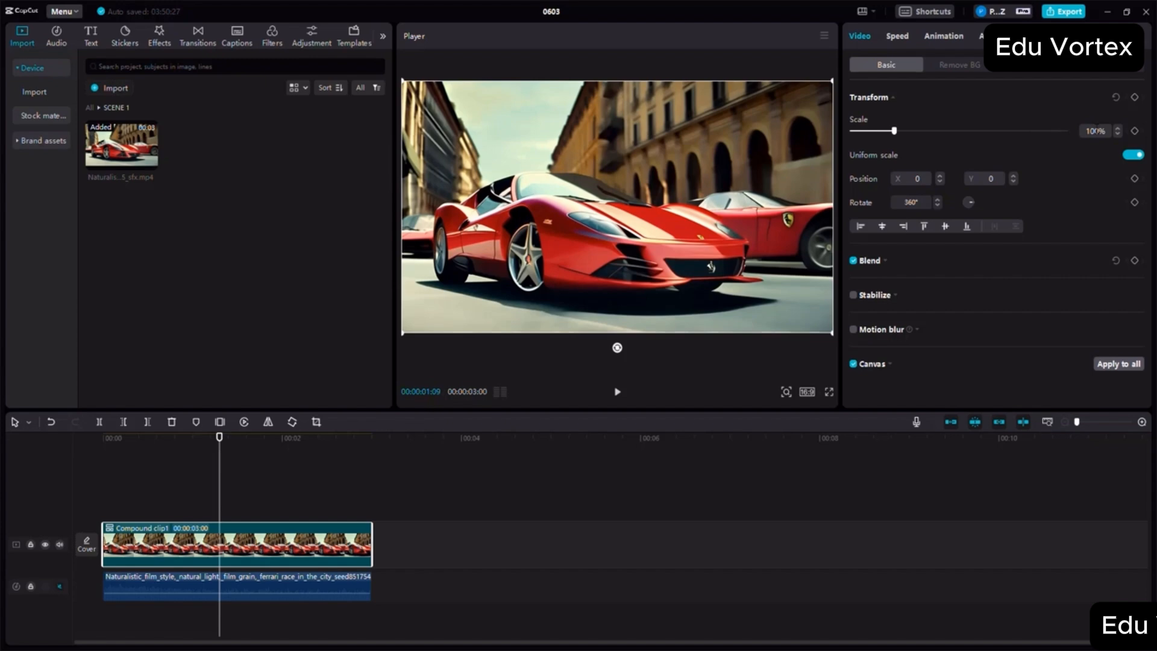
double_click(1094, 131)
- Add a scale keyframe at 100% to the compound clip at 00:00:00:27
click(168, 458)
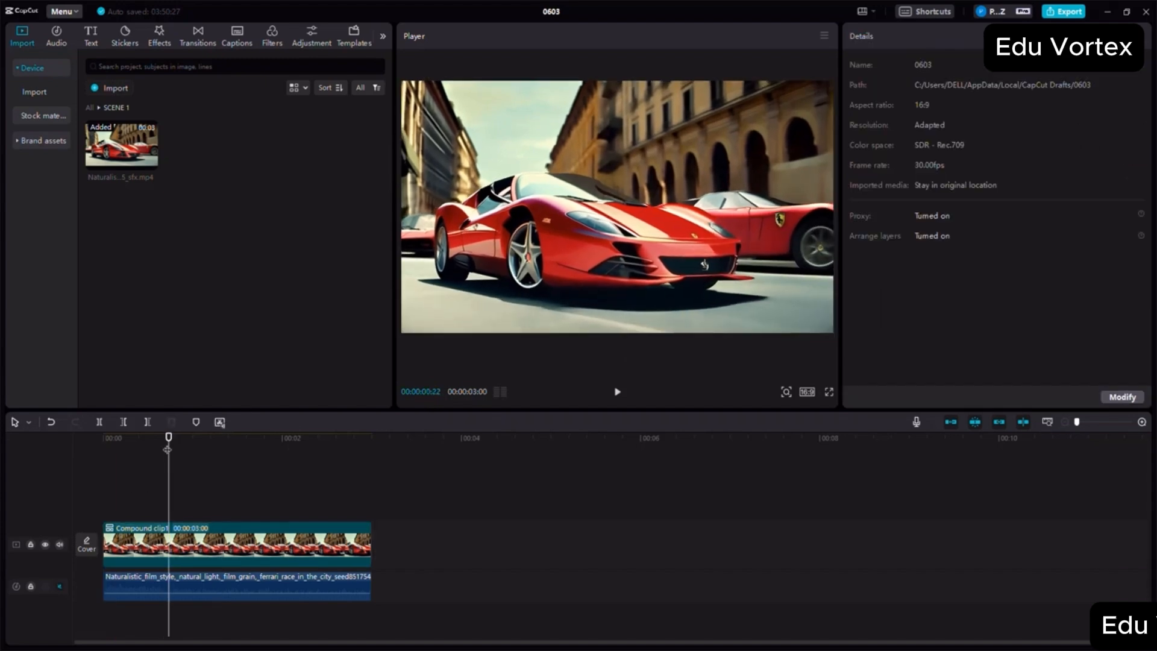
drag(168, 448, 183, 448)
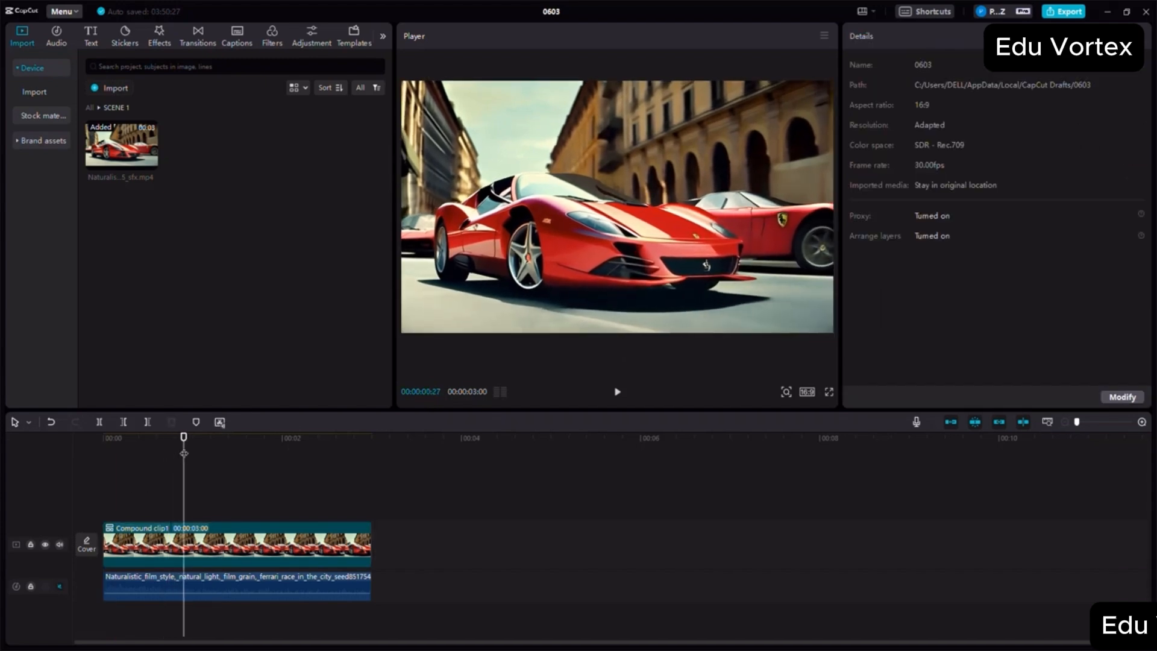
click(211, 553)
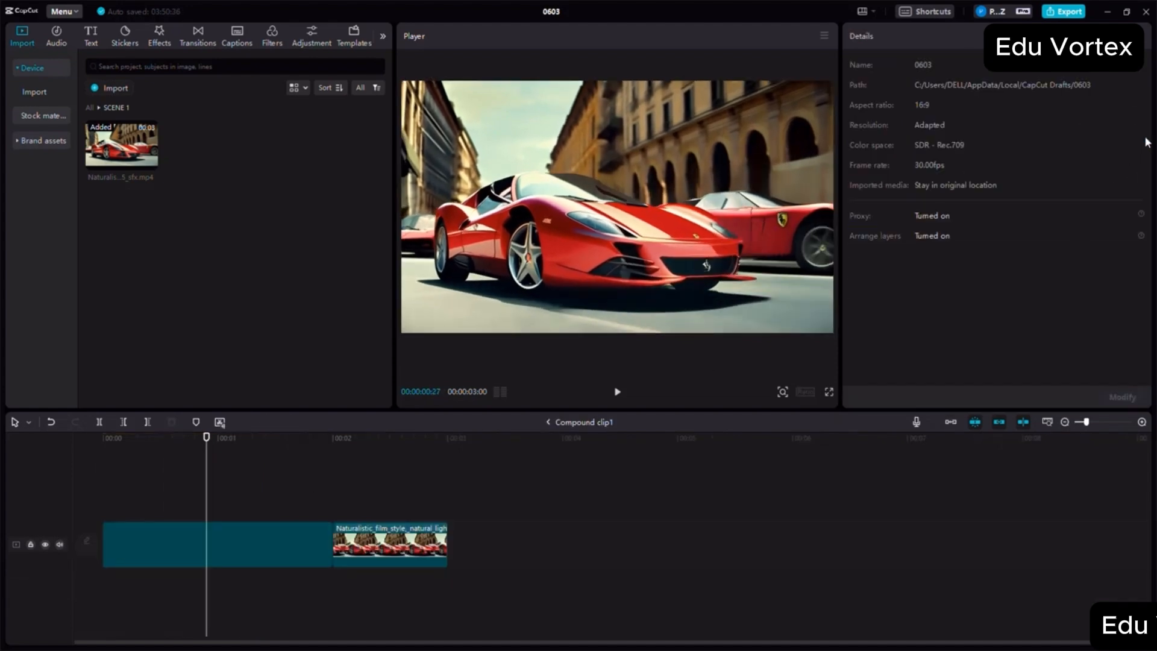
click(50, 421)
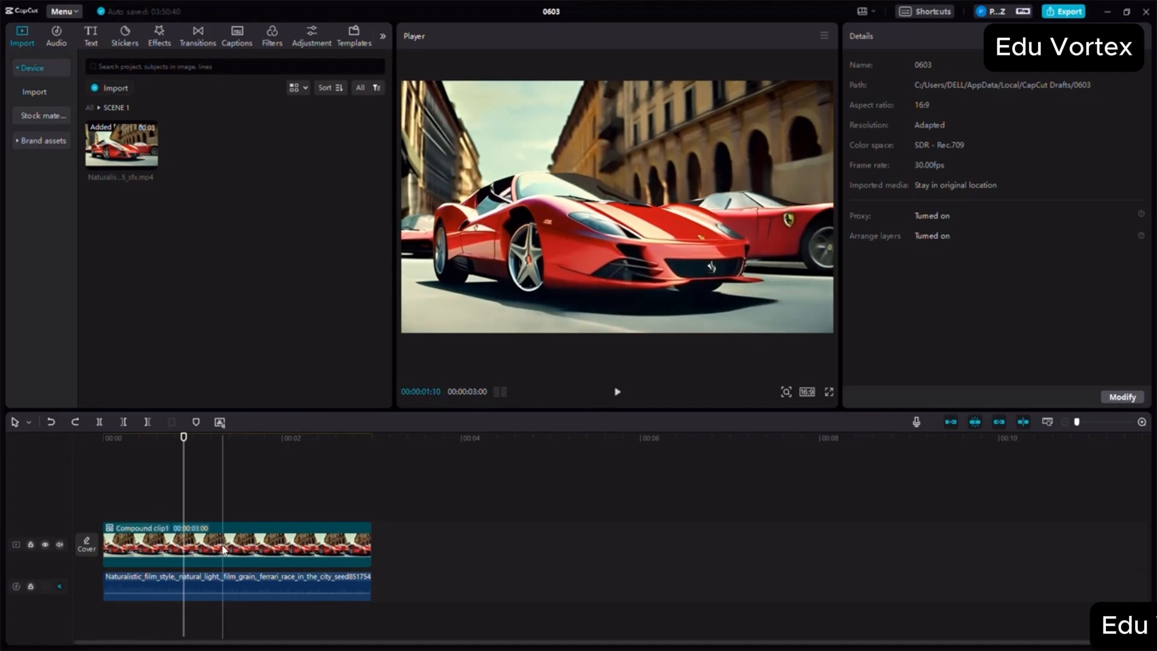
click(205, 551)
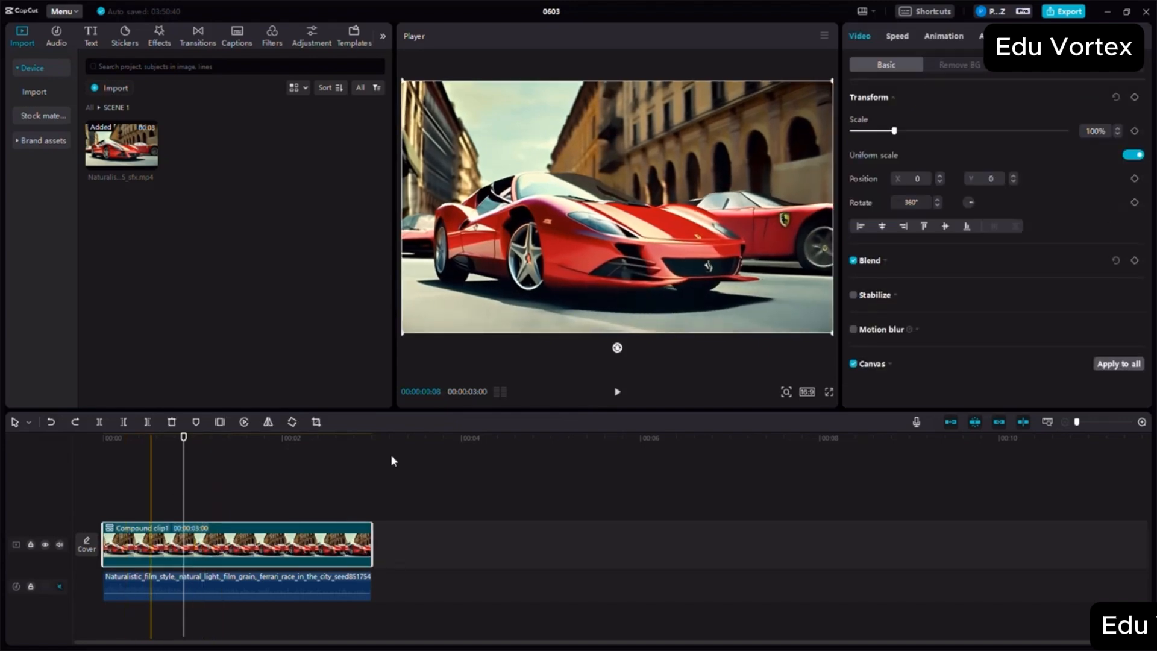
click(1134, 131)
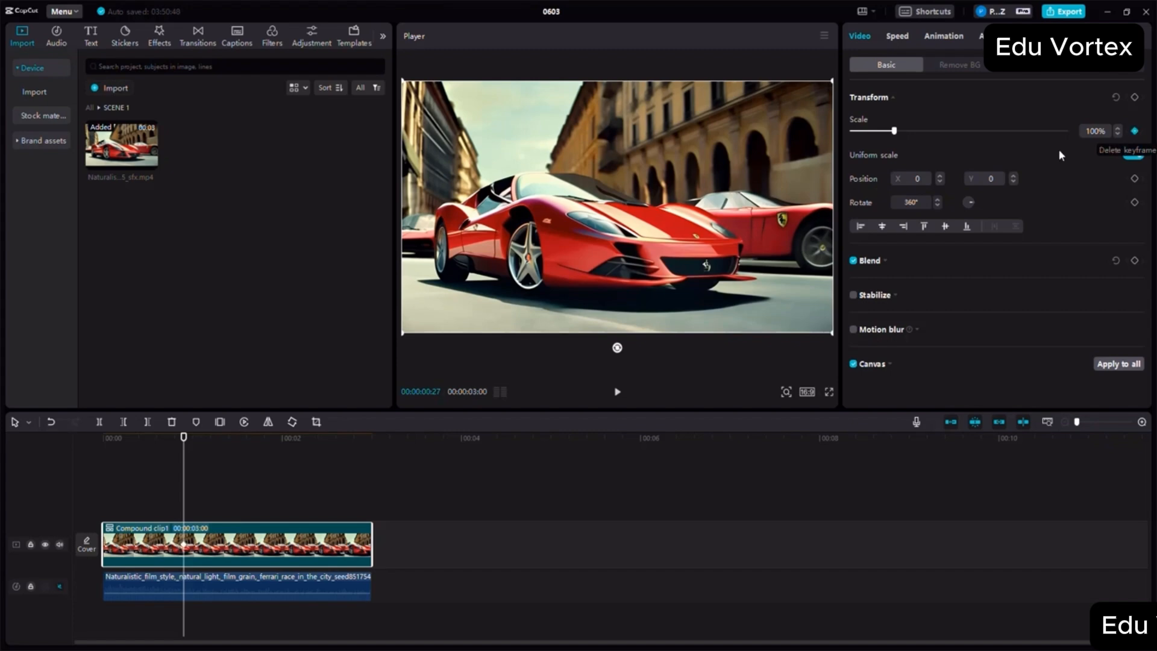
- Add a scale keyframe to the compound clip at 00:00:01:17 and set its scale to 134%
click(1142, 421)
click(1142, 421)
click(1142, 422)
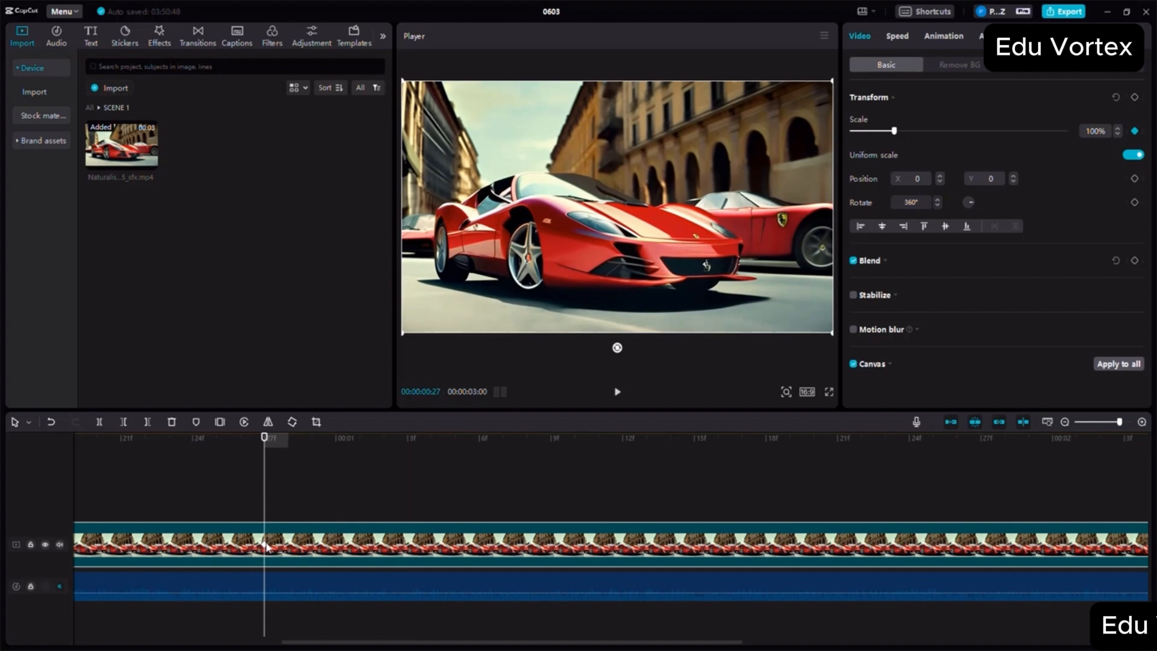
drag(268, 431, 743, 463)
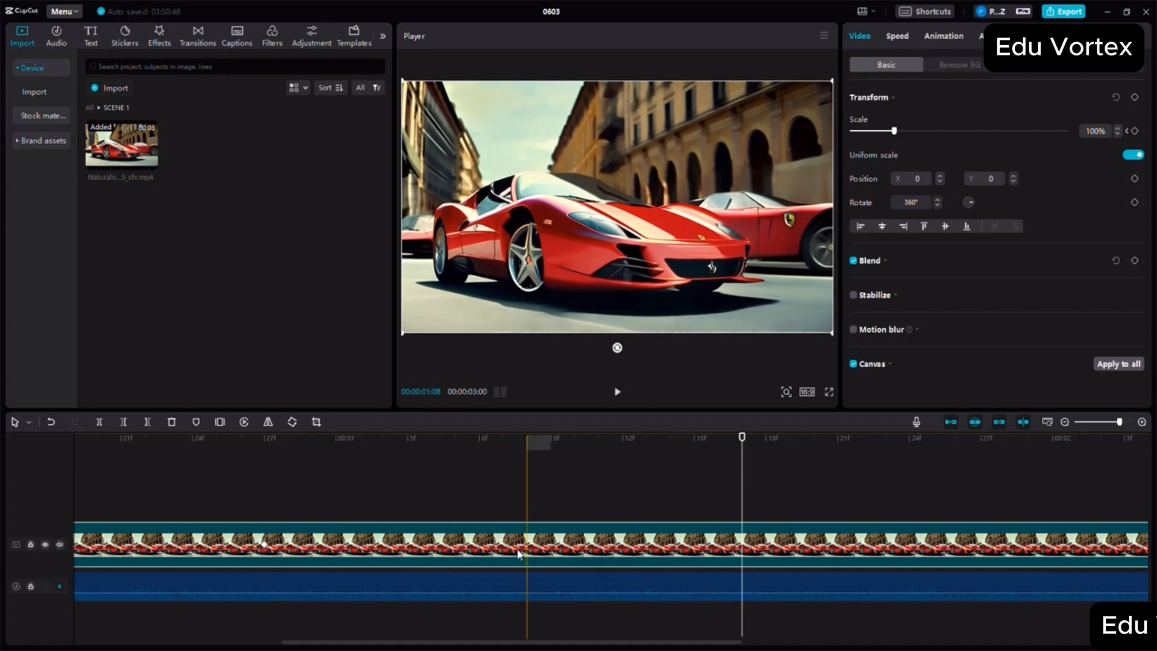
click(1136, 133)
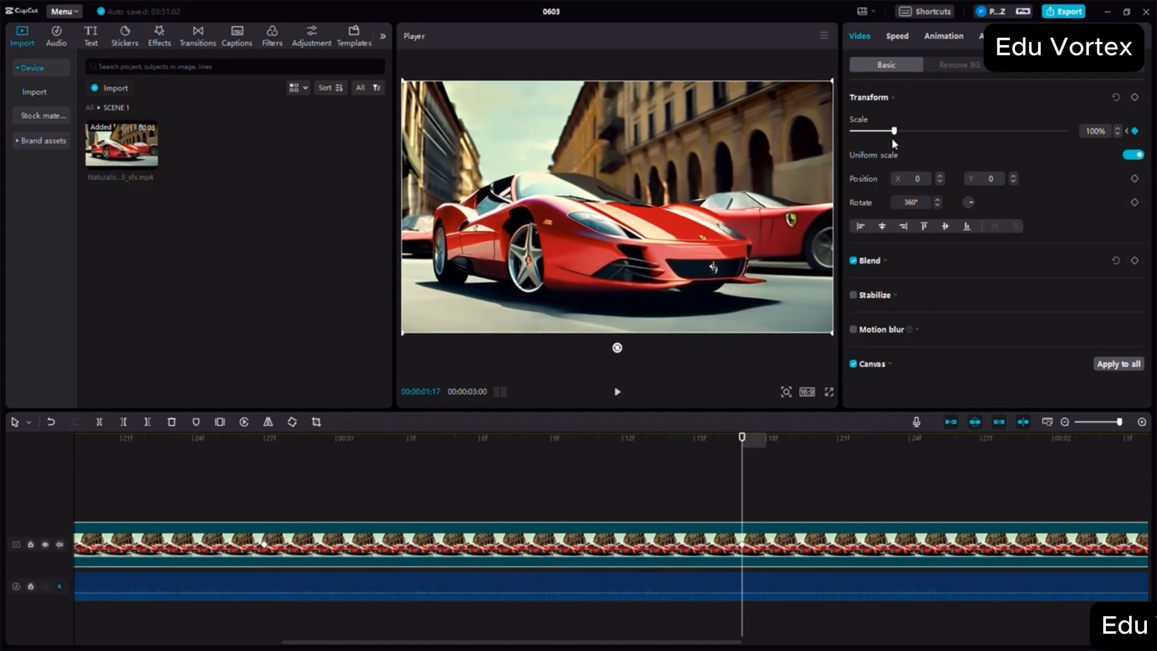
drag(892, 139, 908, 139)
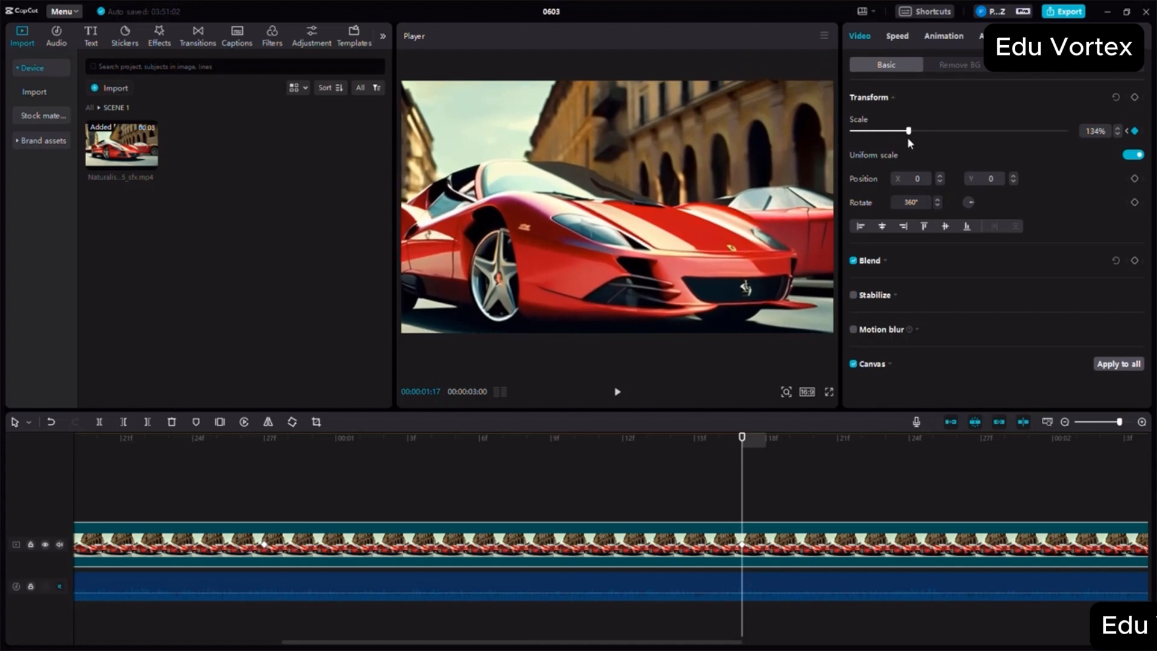
- Add another scale keyframe to the compound clip at 00:00:01:24 and enlarge the scale to 174%
click(1064, 422)
click(1064, 421)
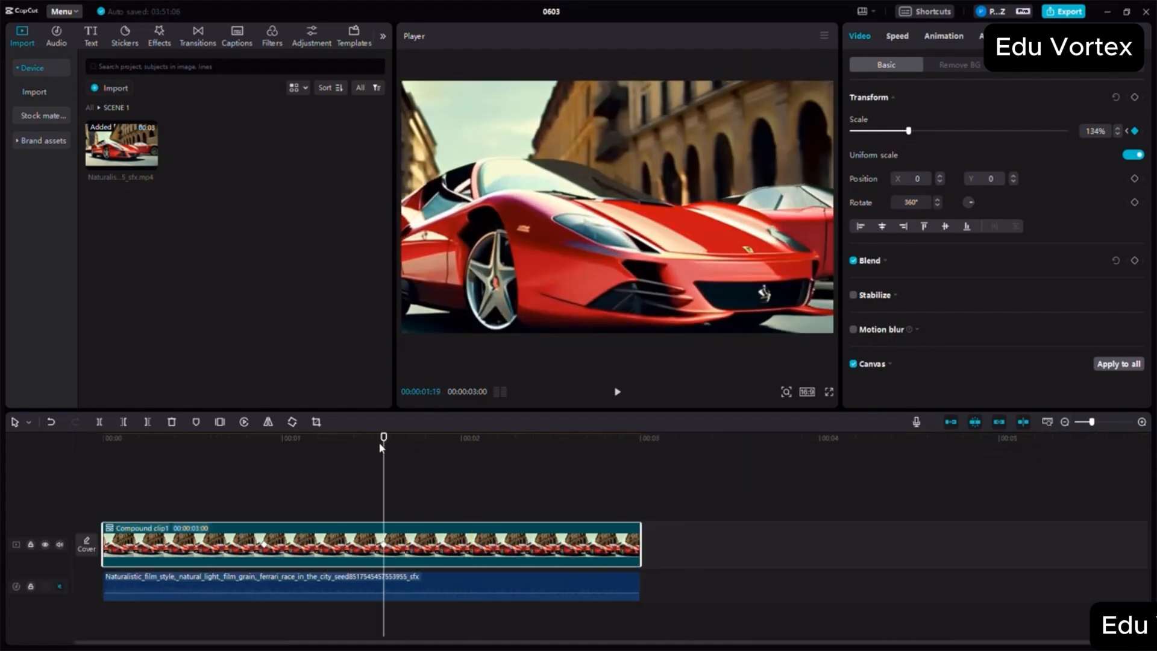
drag(383, 438, 425, 444)
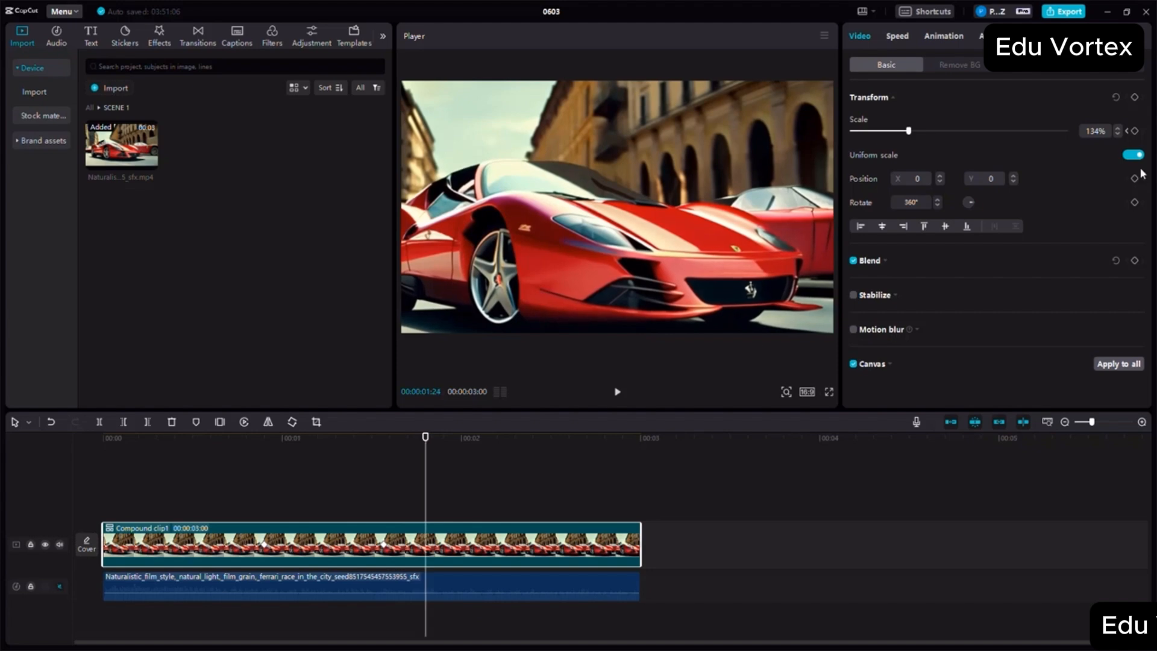
click(1134, 131)
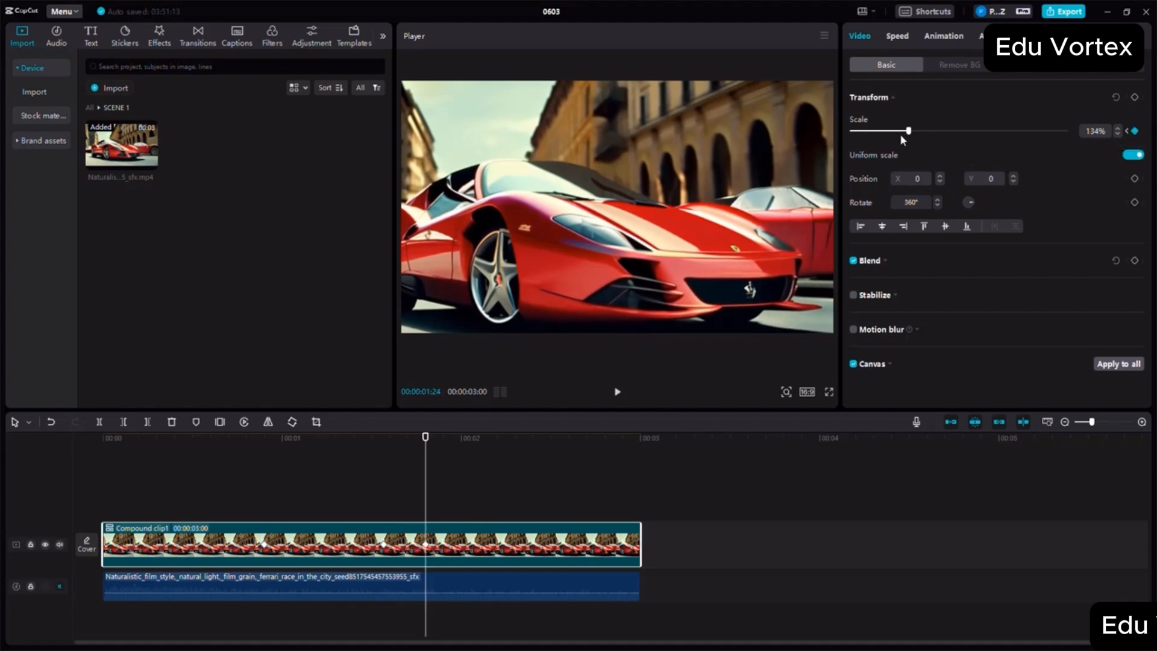
drag(919, 136, 927, 136)
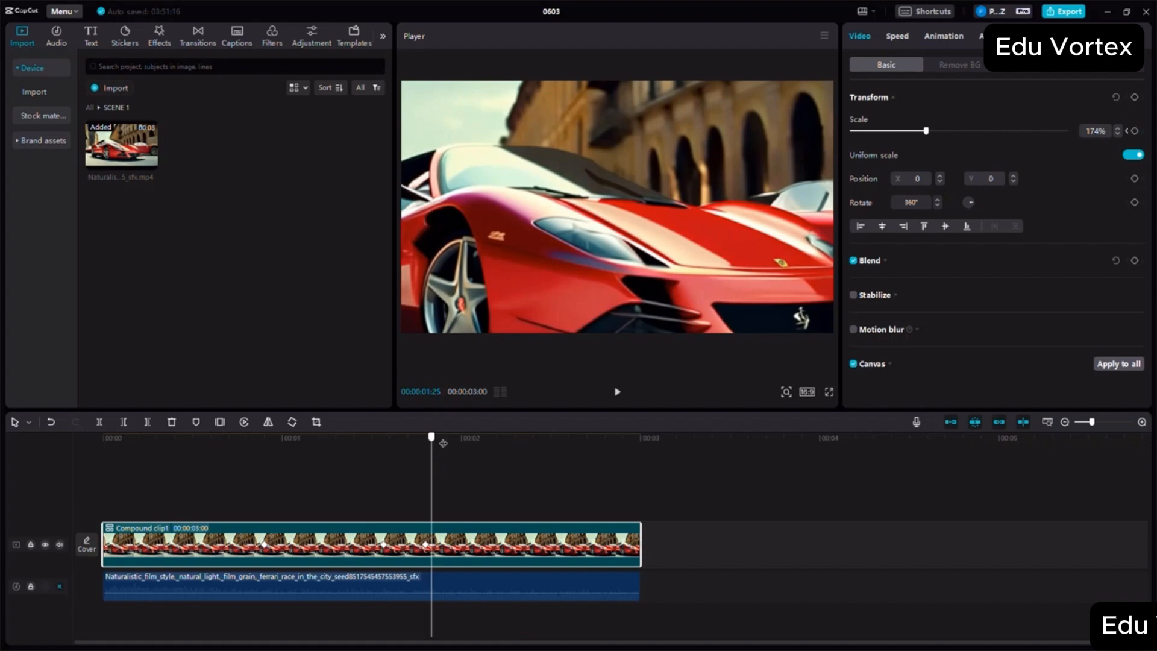
- Add scale keyframes to the compound clip with 128% at 00:00:02:00 and 104% at 00:00:02:05
drag(430, 439, 461, 444)
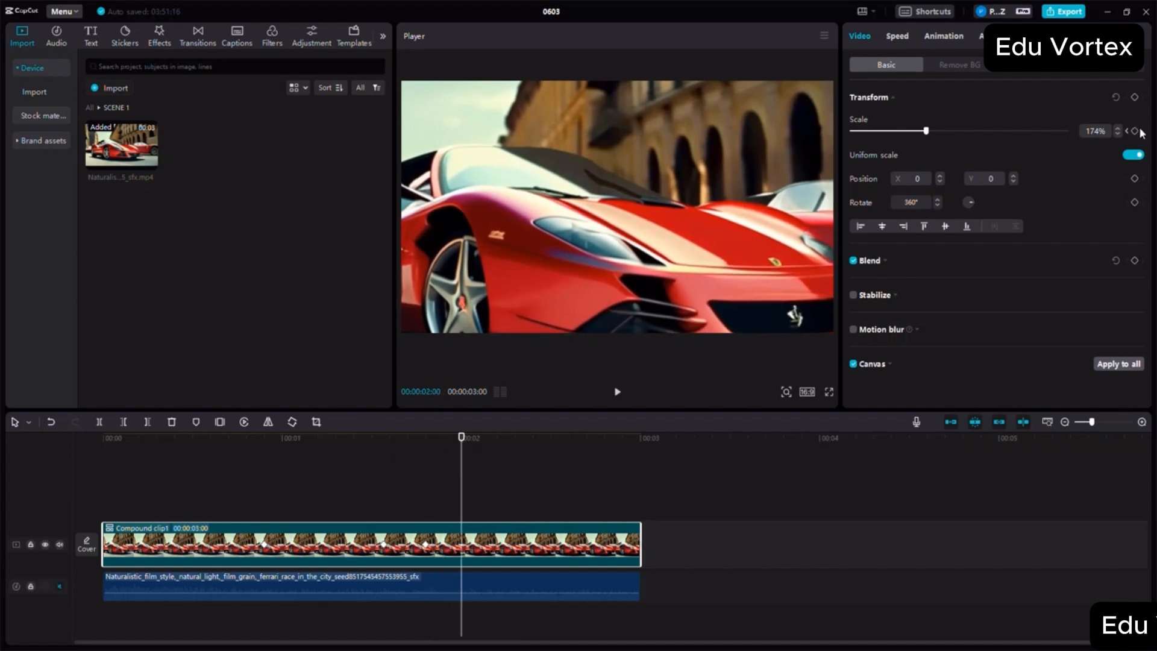
drag(923, 137, 907, 136)
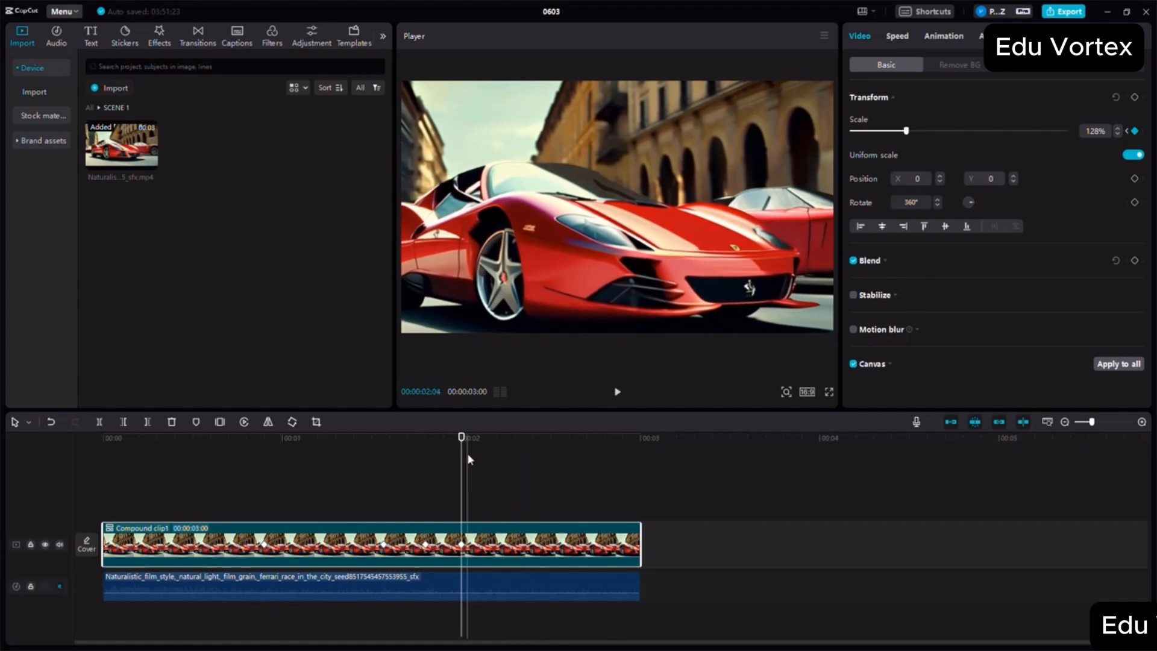
click(485, 445)
click(492, 448)
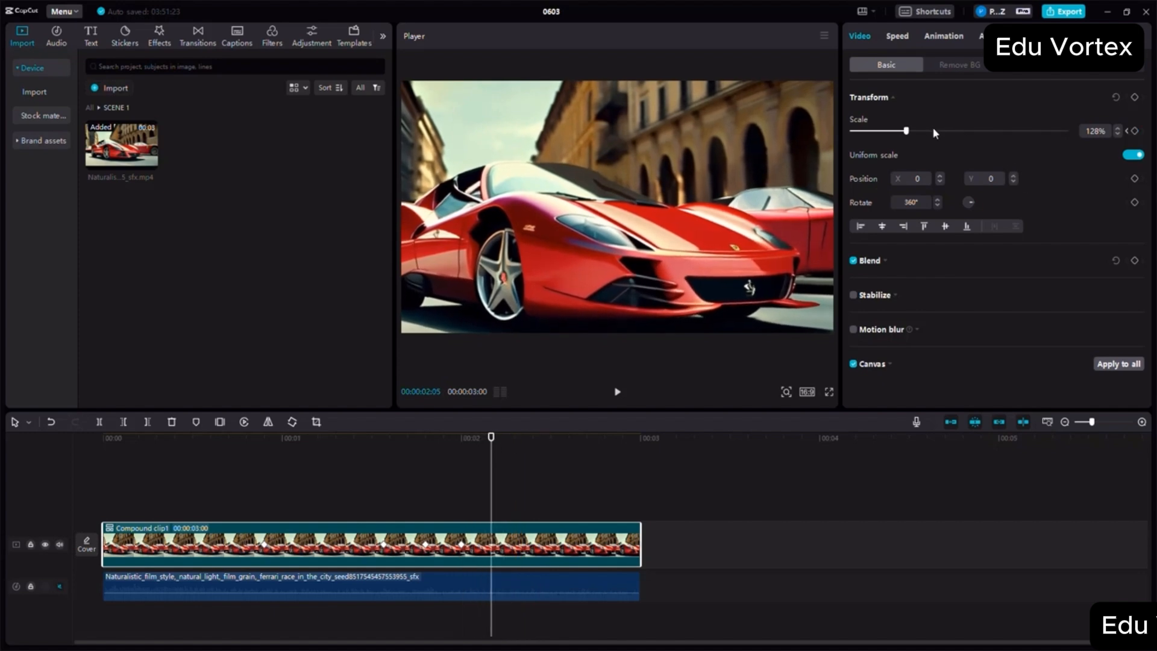
drag(907, 132, 898, 132)
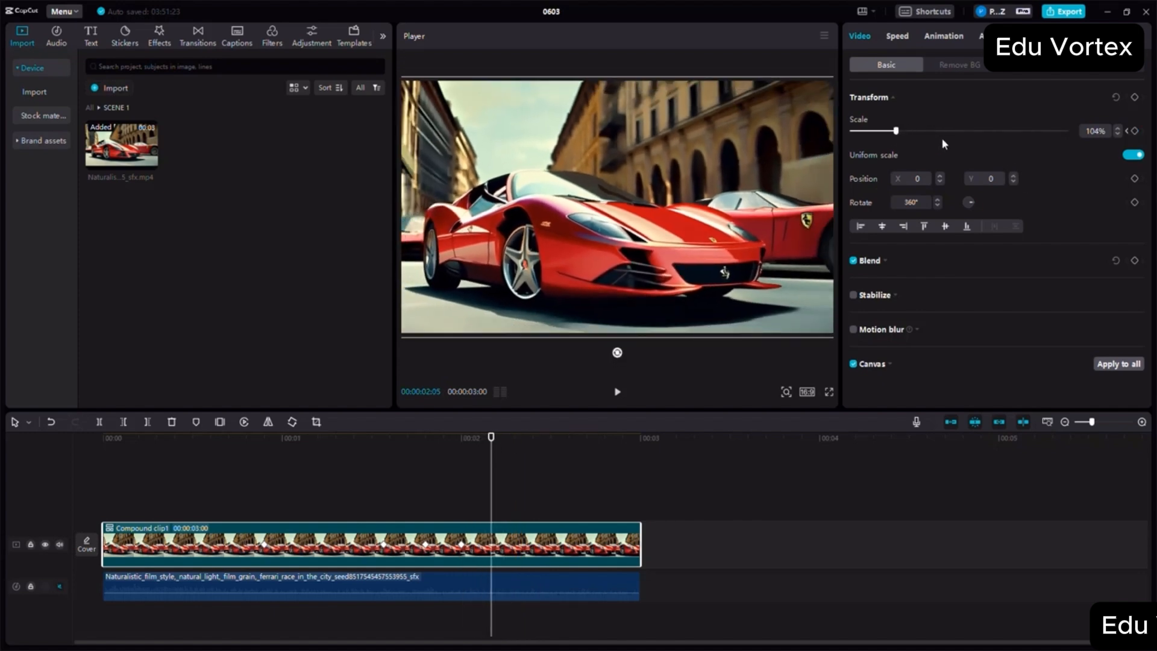
- Play back the compound clip's keyframed scale animation to review the zoom timing
click(225, 464)
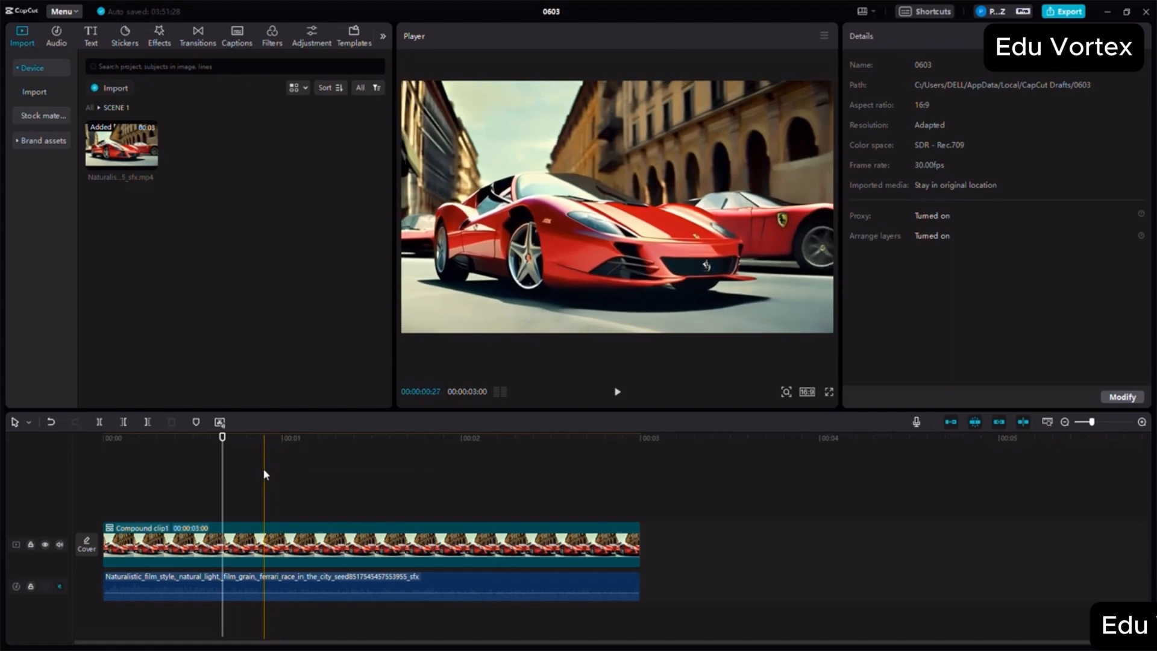
click(264, 473)
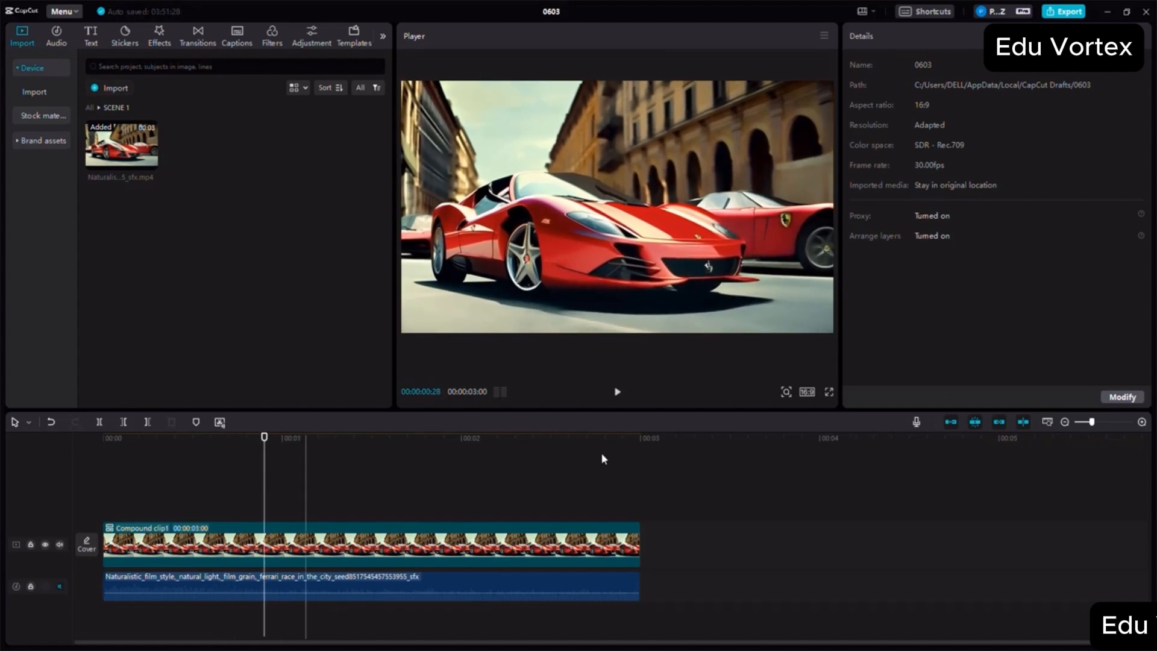
click(1141, 423)
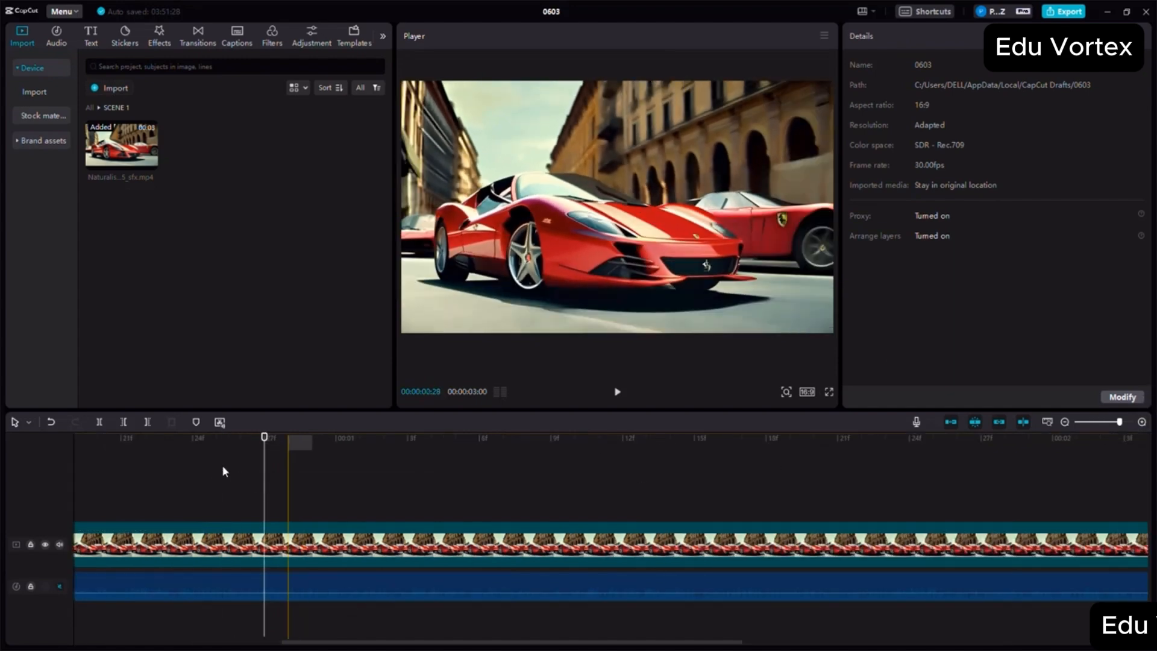
click(194, 441)
click(145, 439)
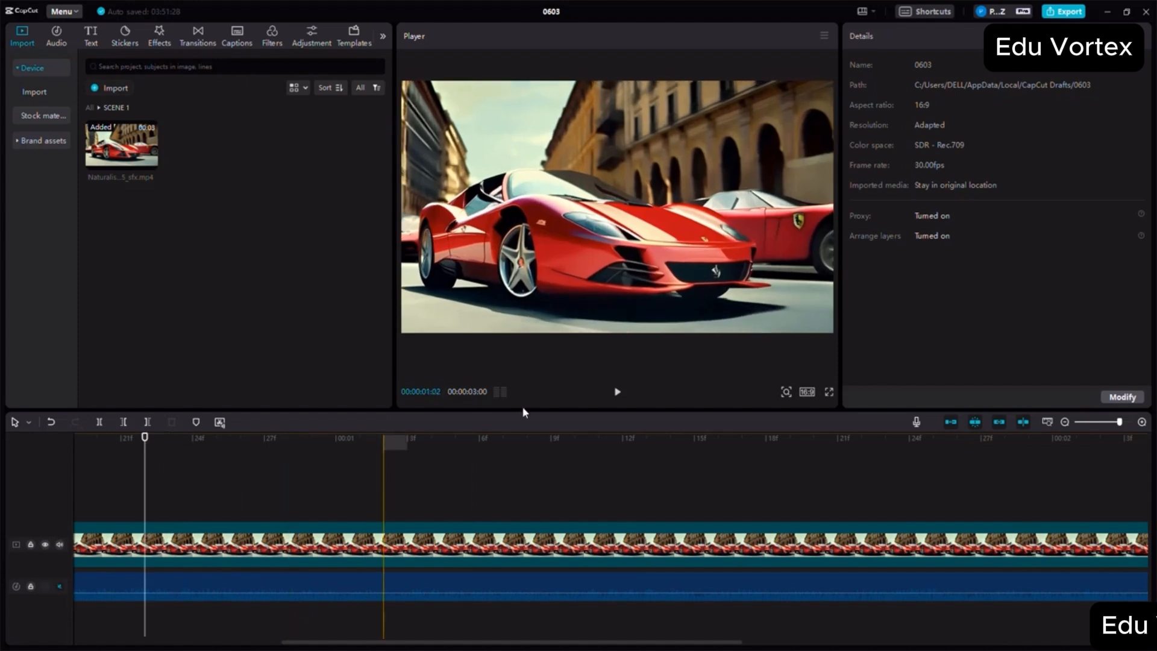
click(617, 392)
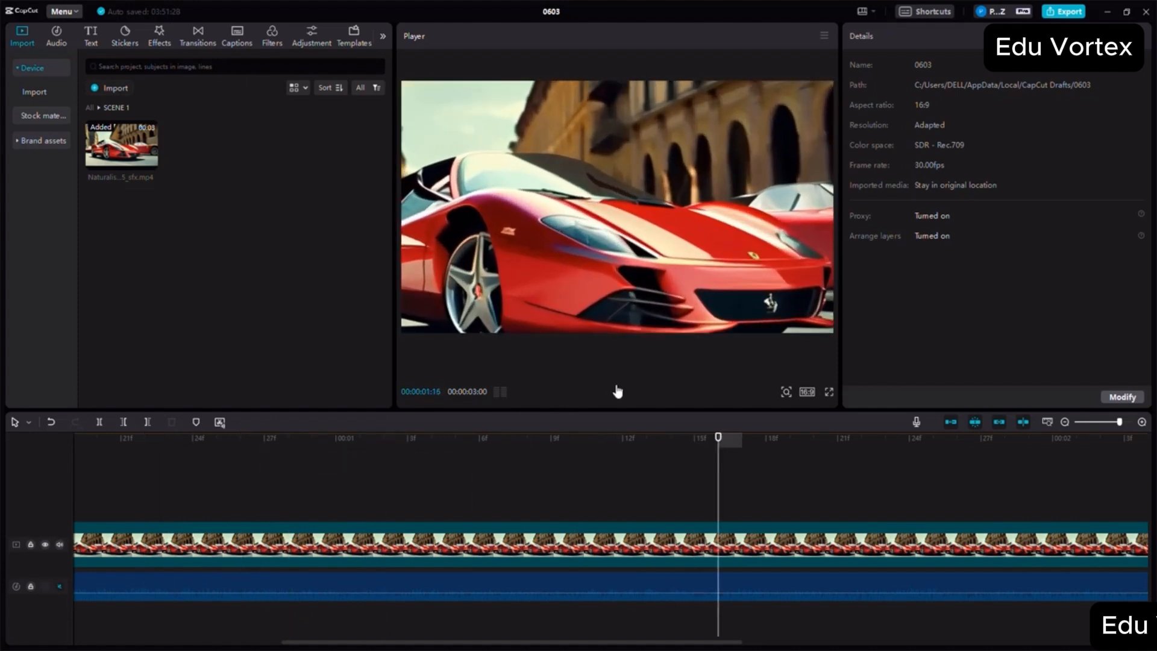
click(617, 392)
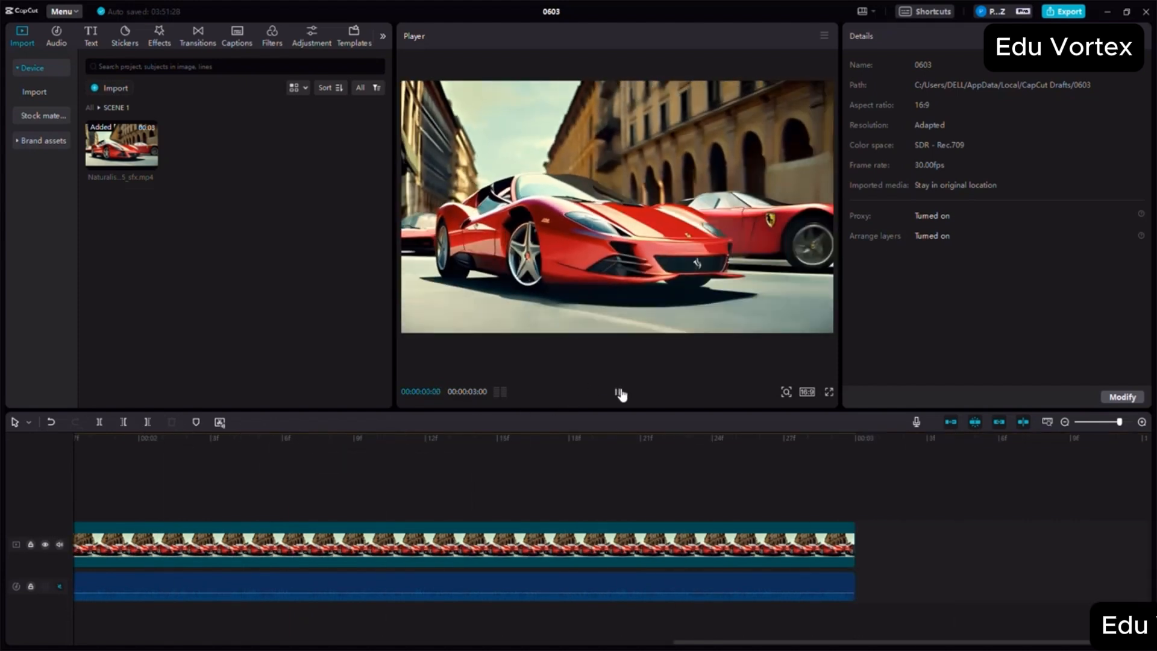
click(1065, 422)
click(1064, 422)
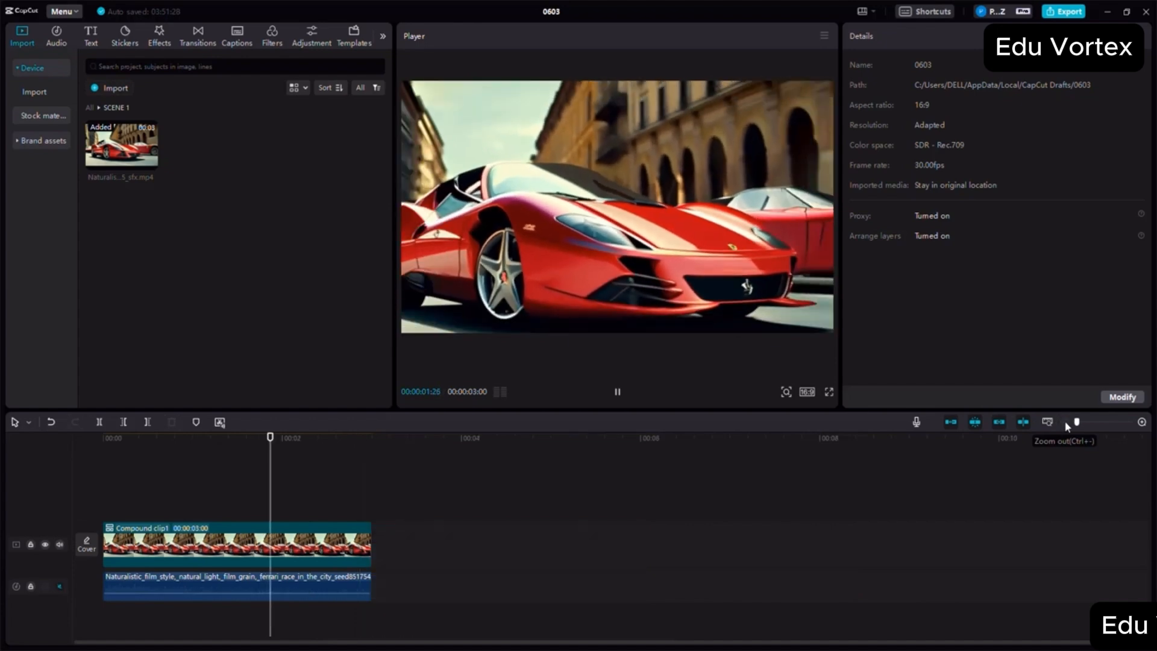
click(223, 458)
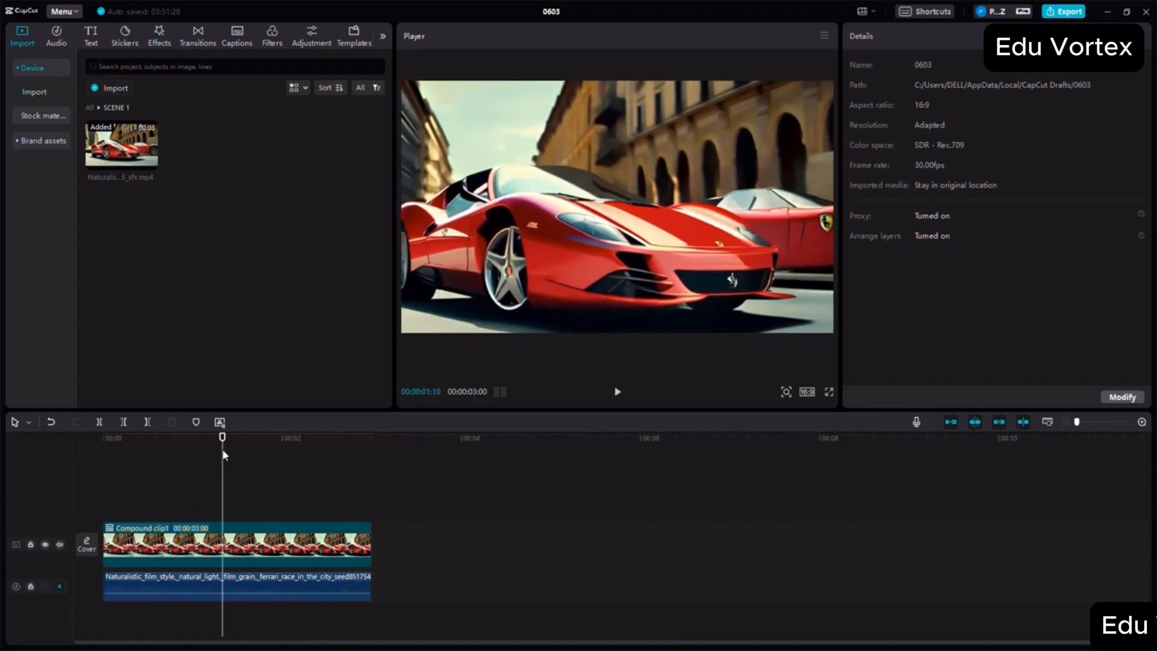
drag(223, 456, 166, 460)
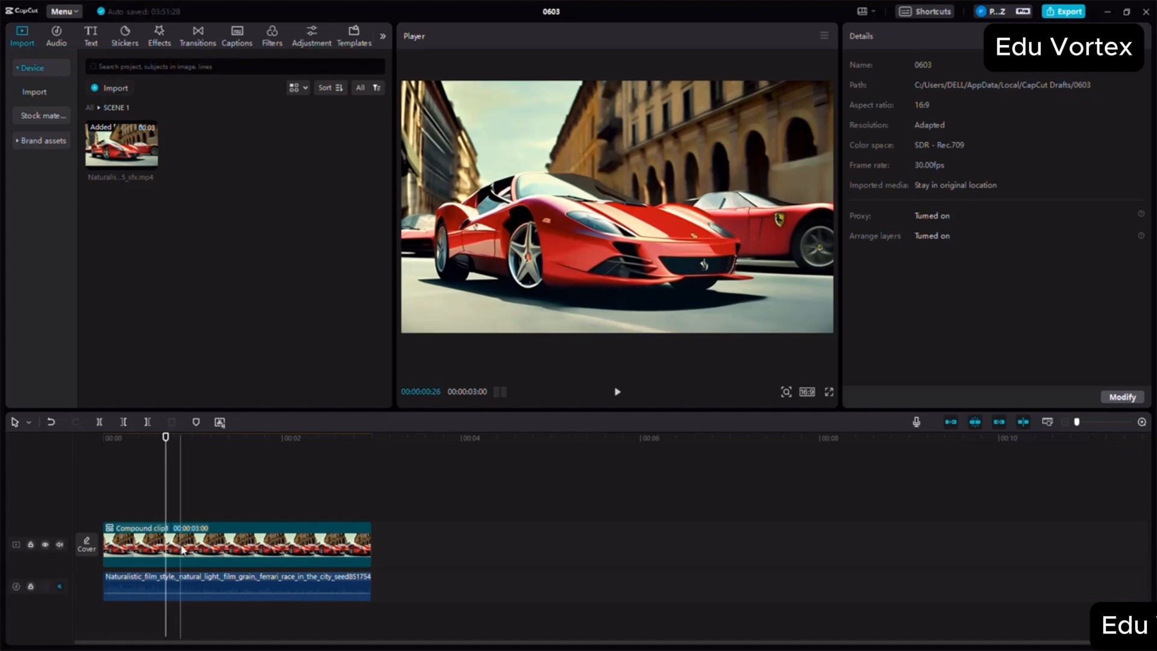
- Expand the compound clip's Blend settings, try the opacity adjustment and set opacity to 100%
click(199, 542)
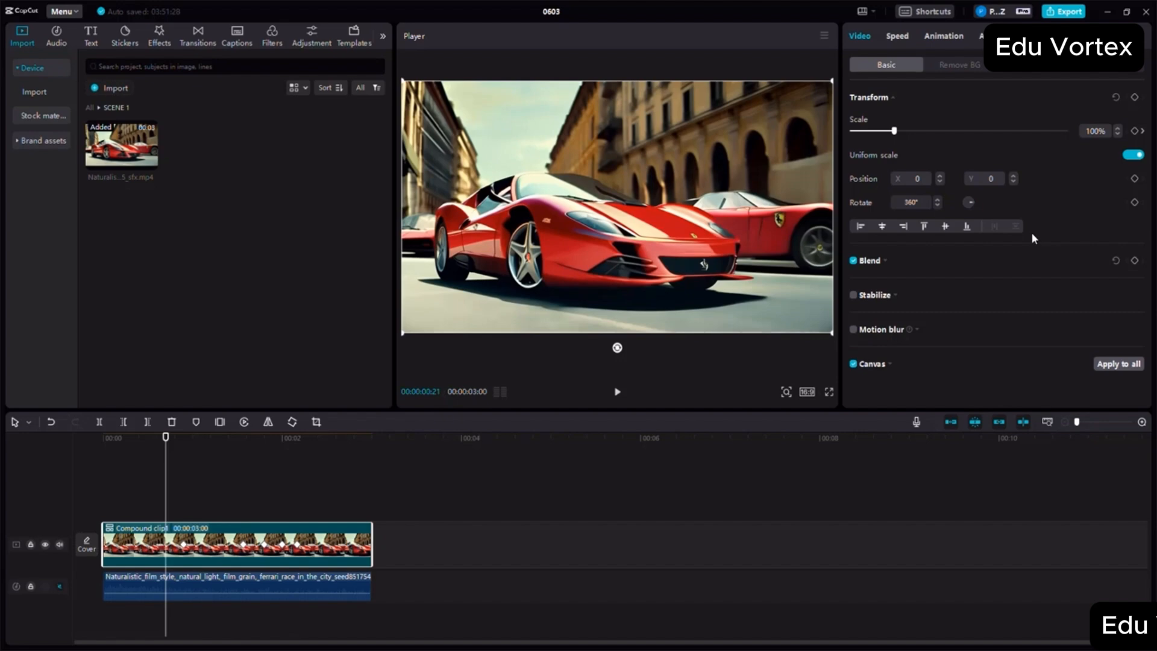
click(853, 262)
click(853, 263)
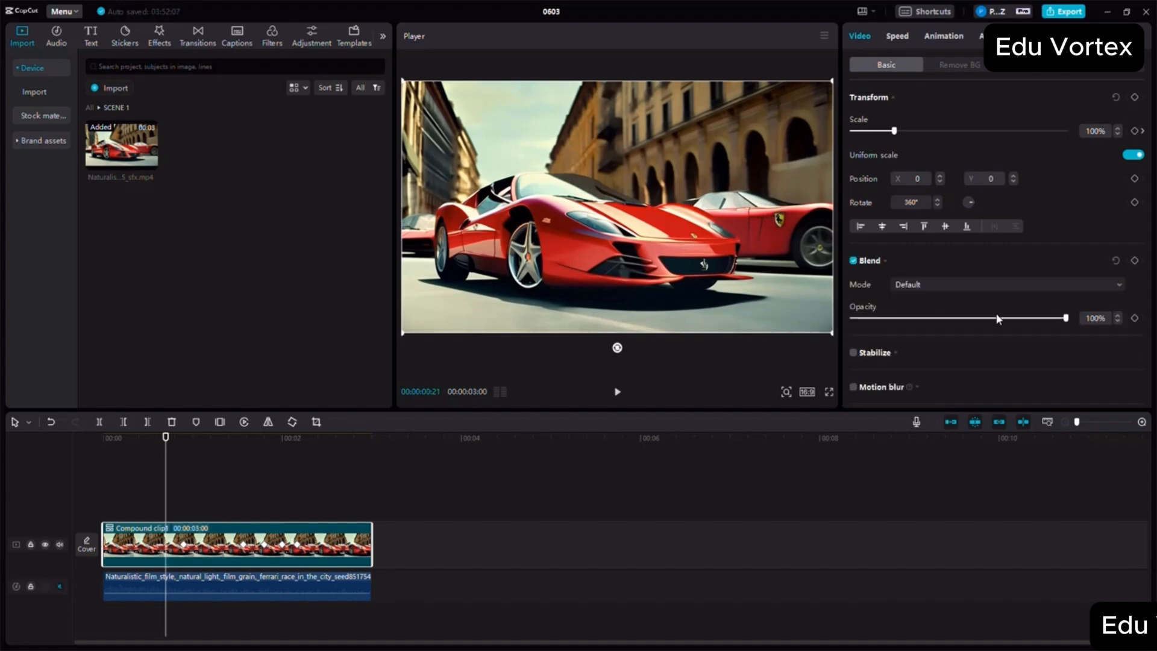
drag(999, 320, 1065, 318)
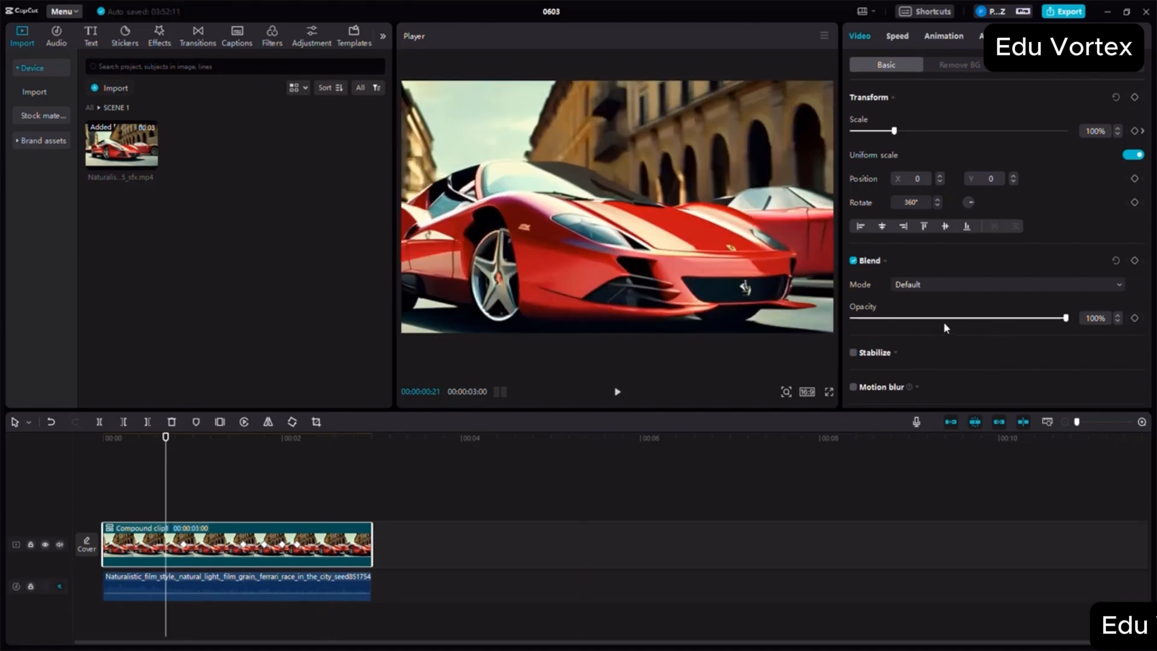
- Paste a copy of the compound clip on a track above the original and align its start with 00:00
drag(166, 439, 22, 463)
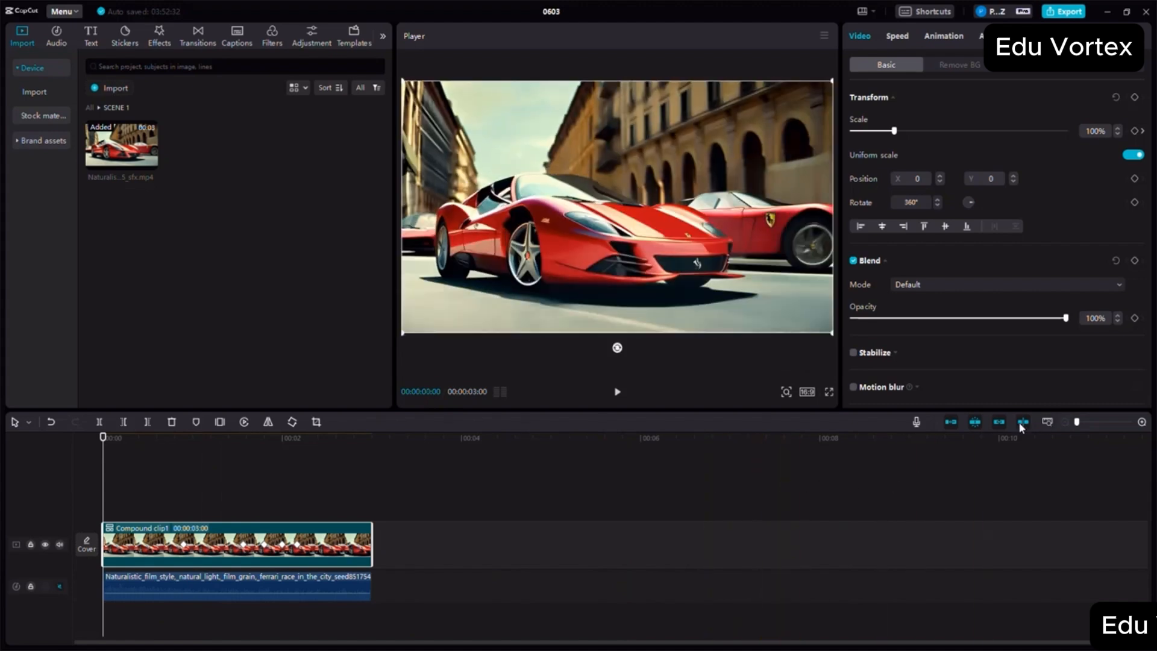
click(1024, 422)
click(1026, 422)
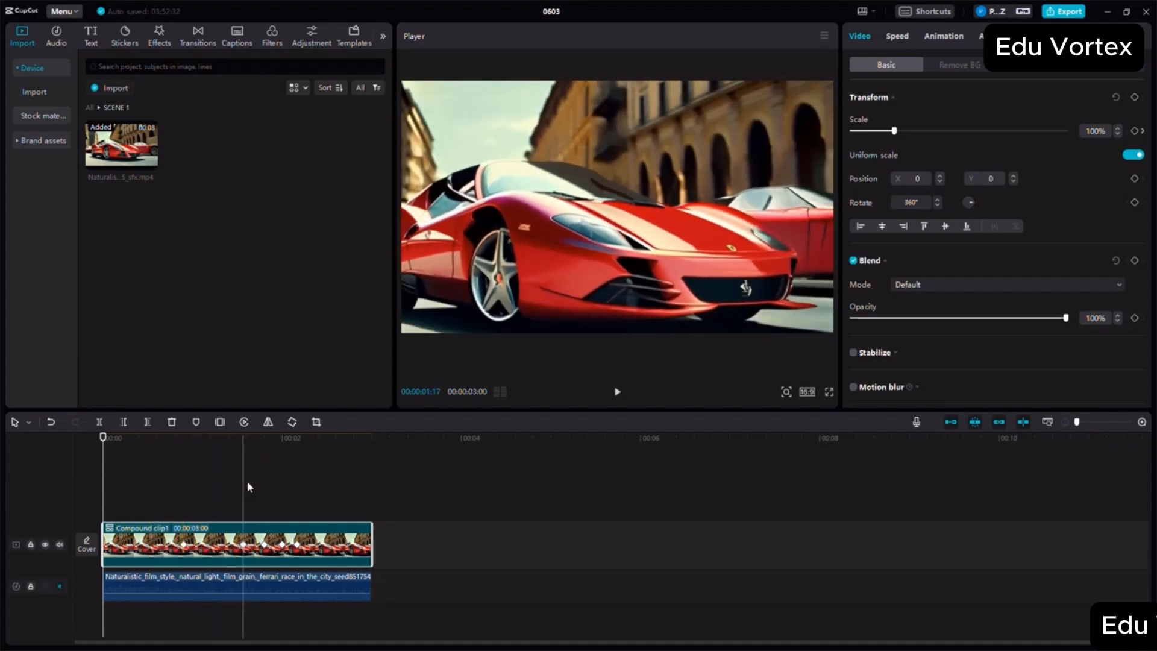
key(ctrl+v)
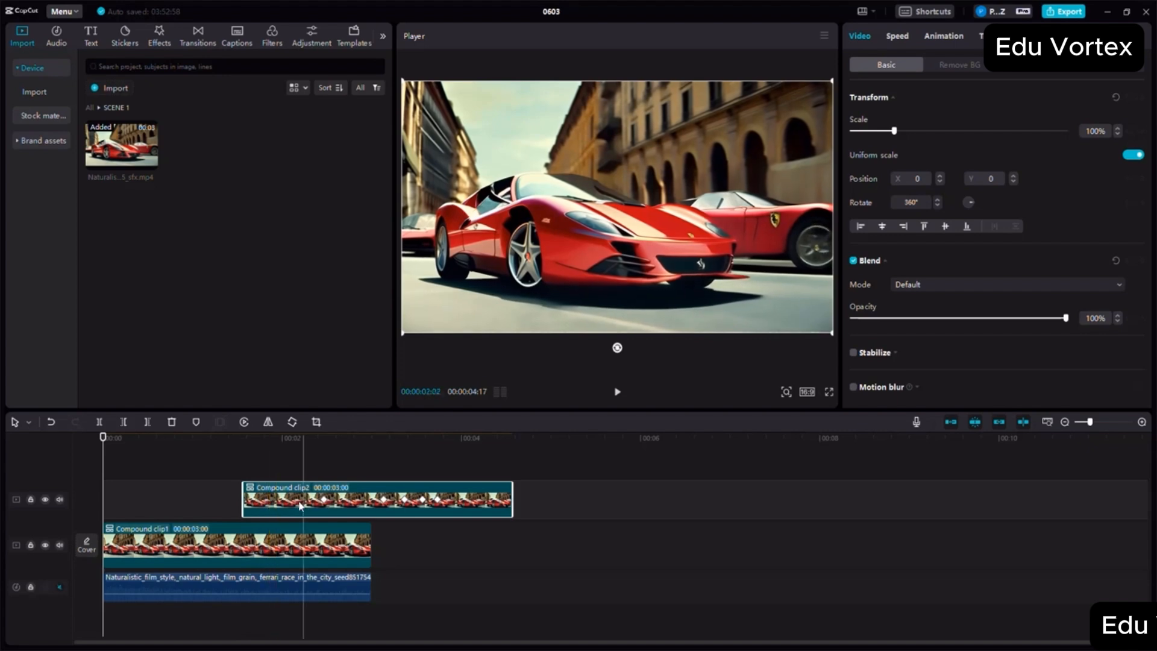
drag(295, 505, 155, 506)
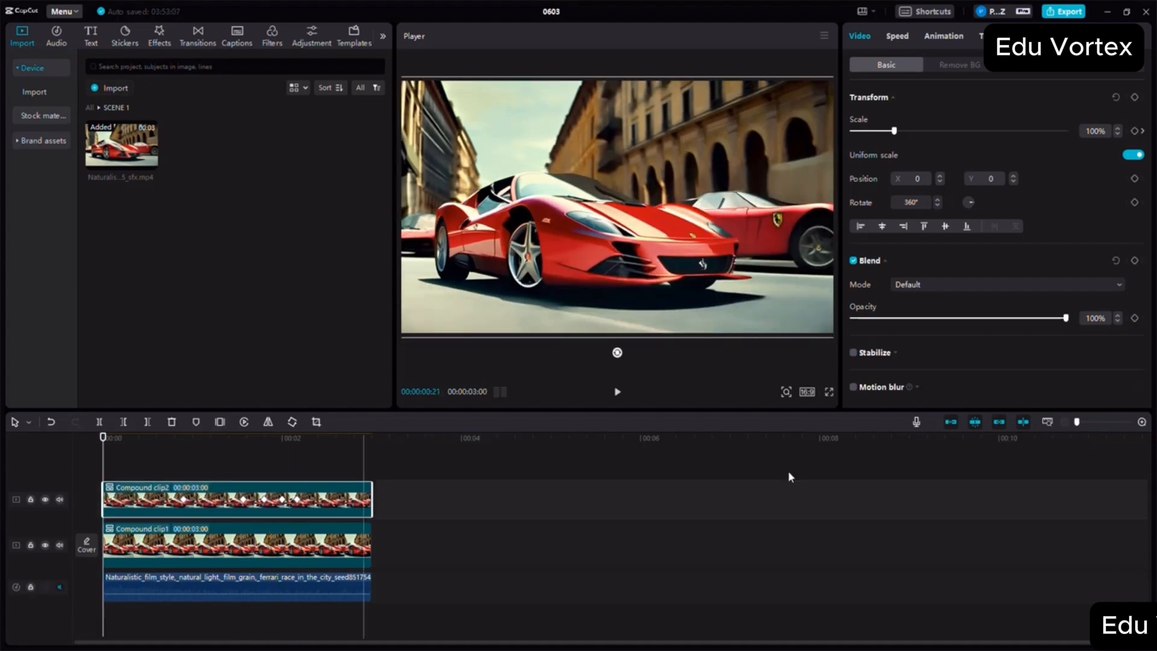
click(947, 421)
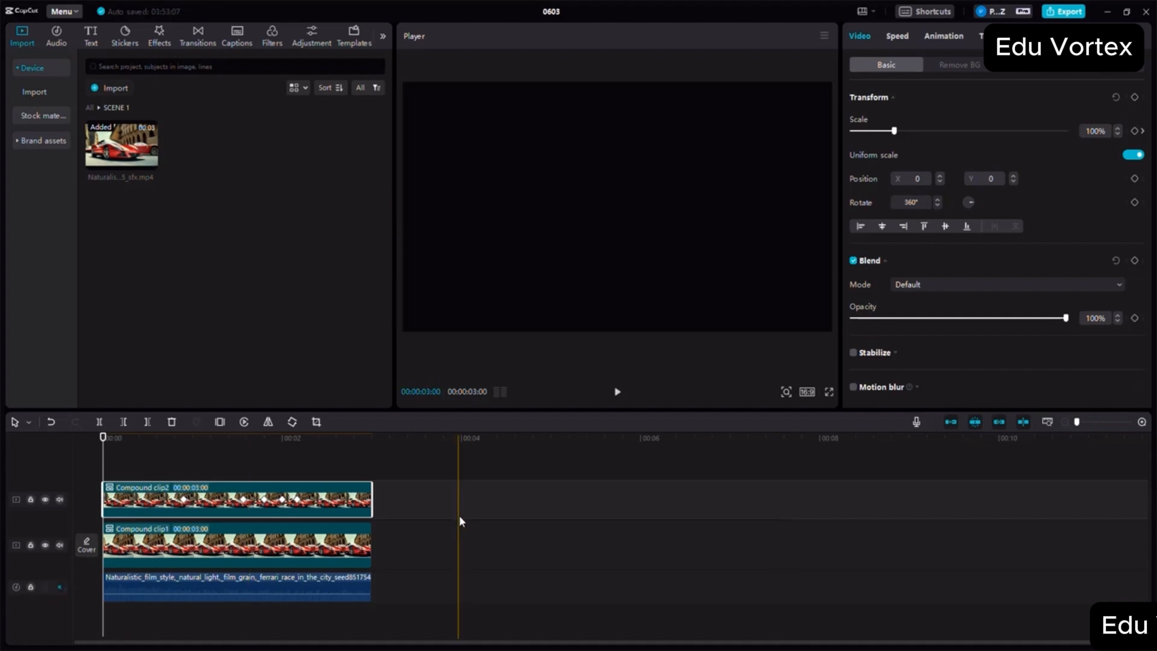
click(282, 508)
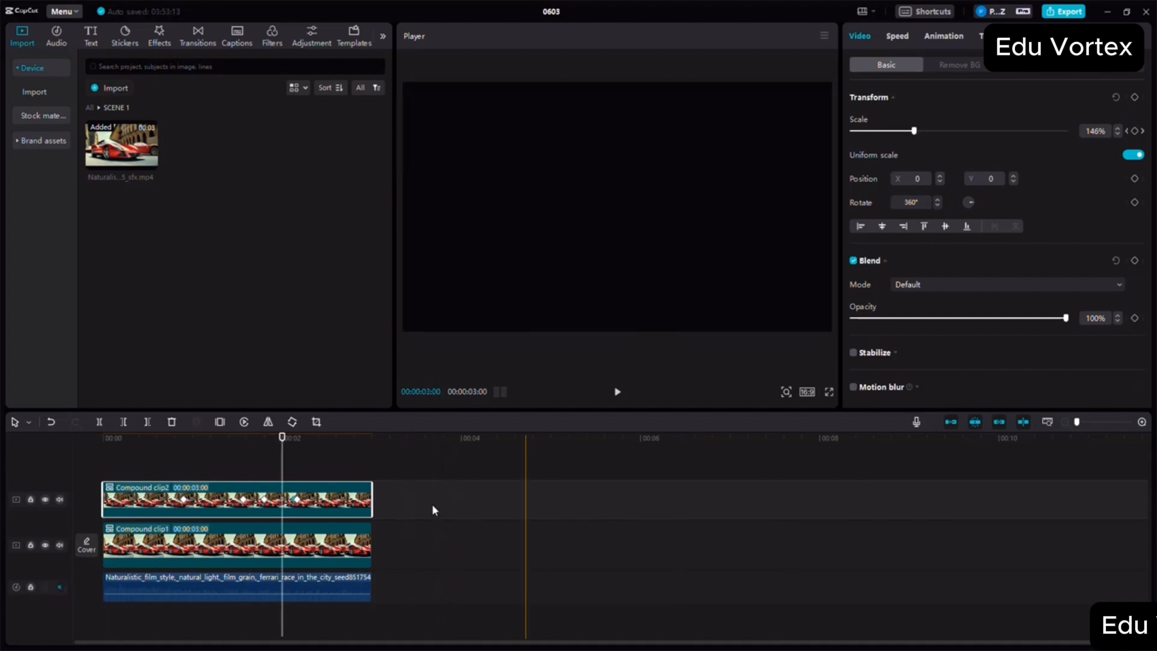
mouse_move(361, 505)
mouse_down()
mouse_move(744, 488)
mouse_move(842, 500)
mouse_move(558, 508)
mouse_move(360, 485)
mouse_up()
drag(322, 548, 1008, 531)
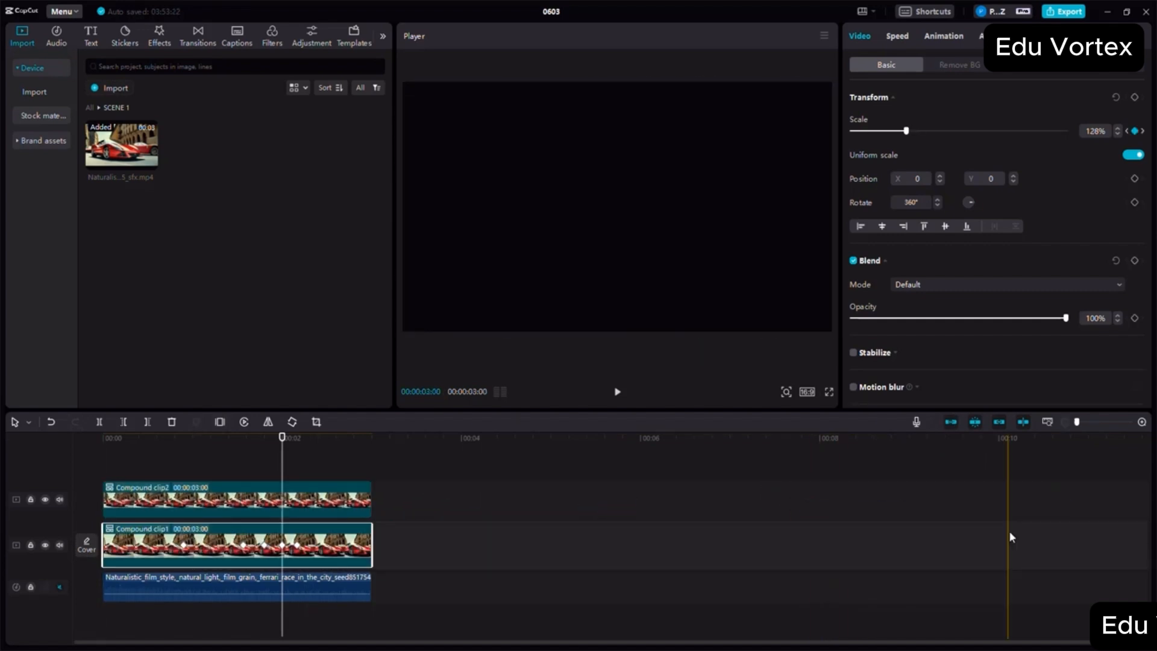
click(169, 506)
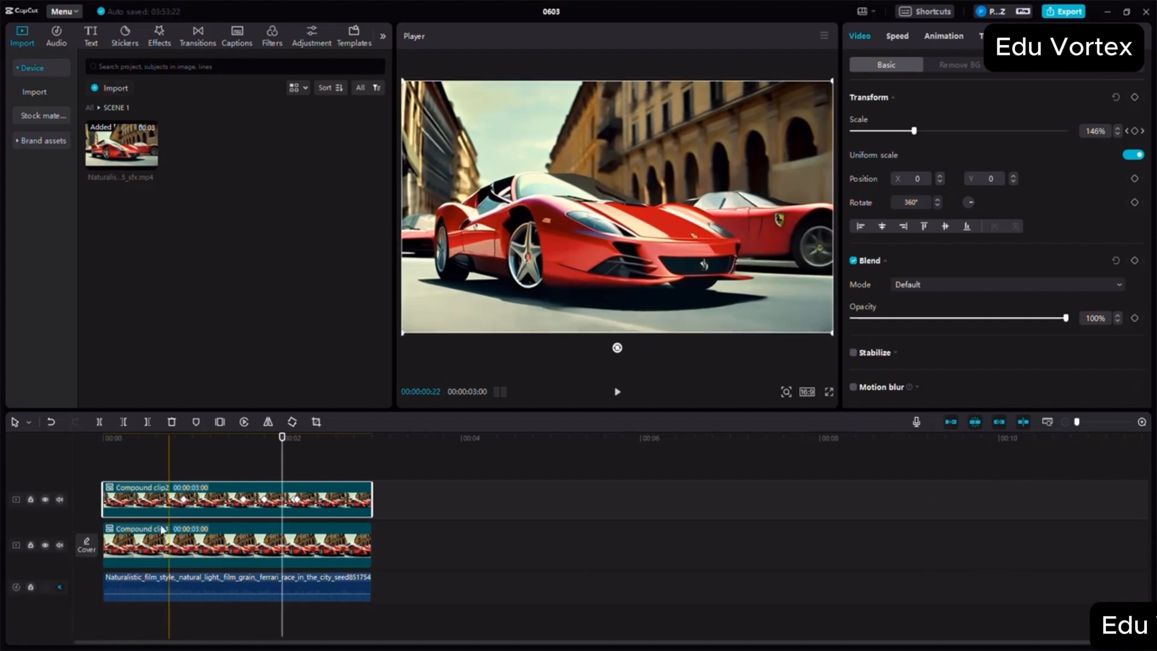
- Set the opacity of the upper compound clip to 50%
click(213, 459)
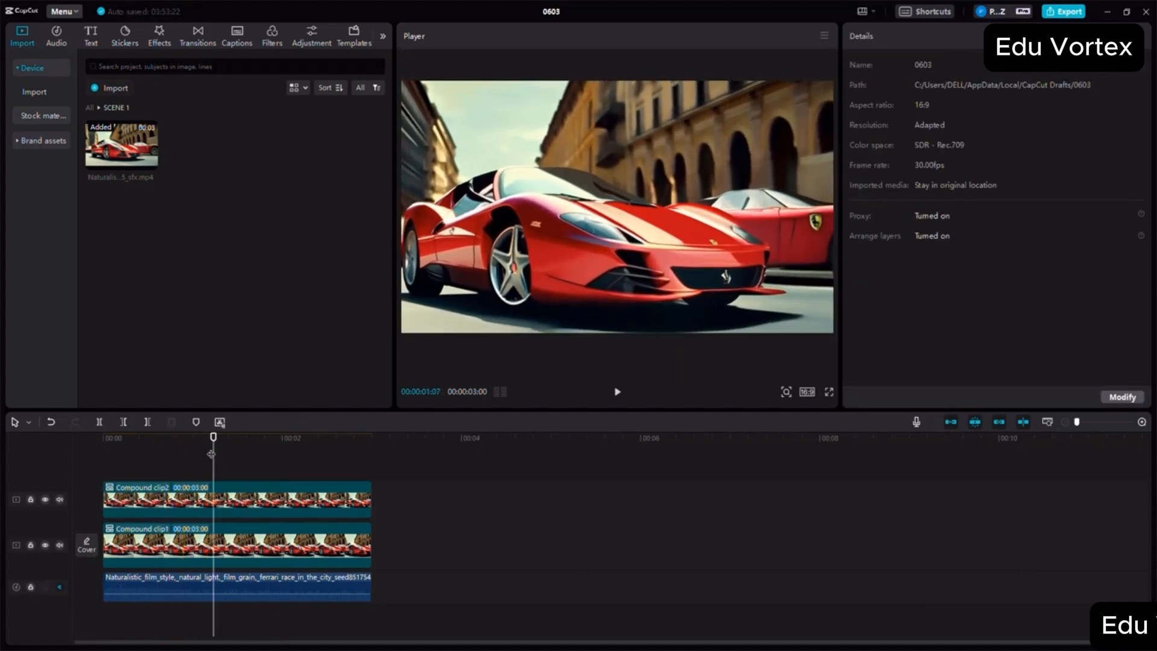
click(196, 461)
click(222, 509)
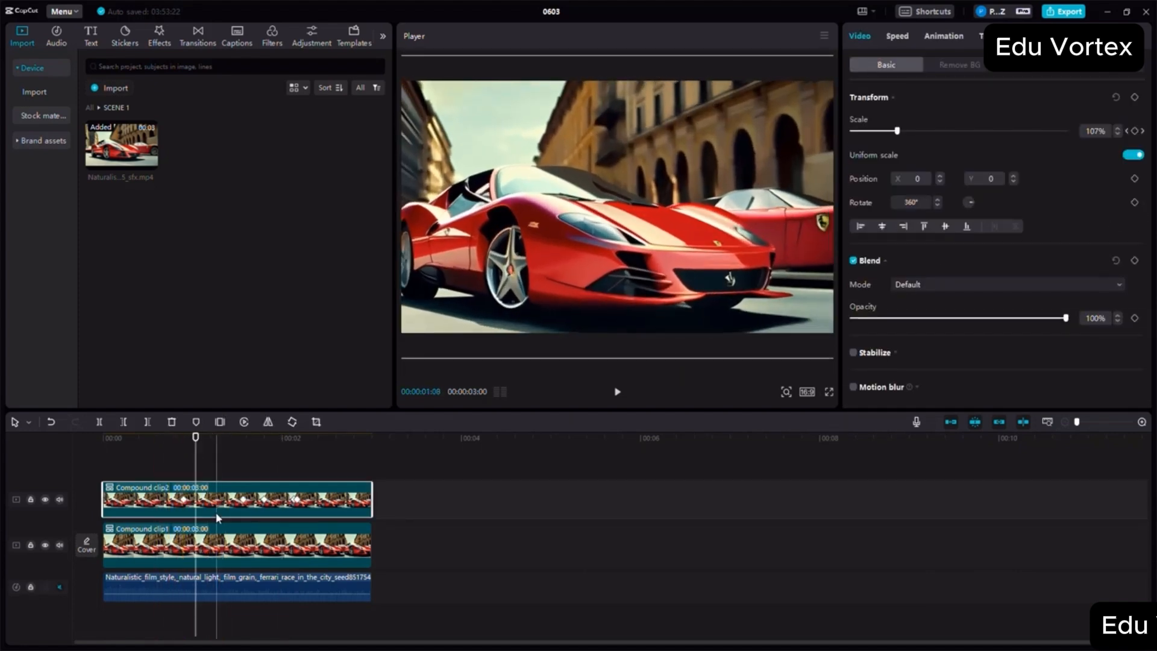
click(962, 319)
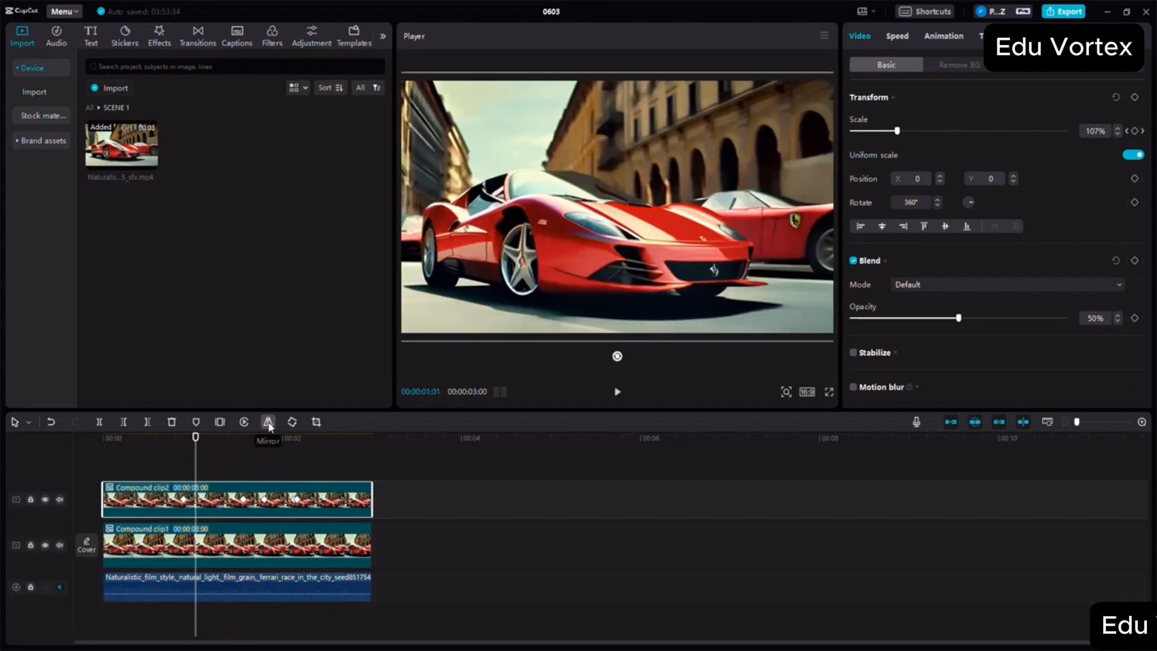
- Mirror the upper compound clip and play the blended overlay from the start
click(268, 423)
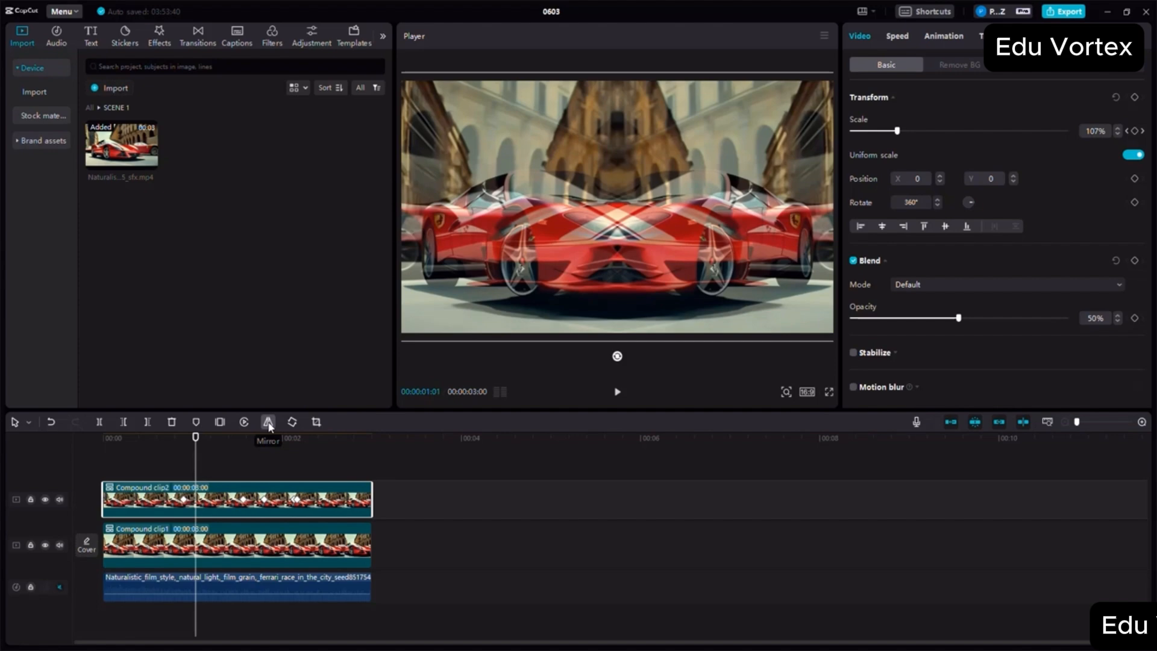
click(239, 541)
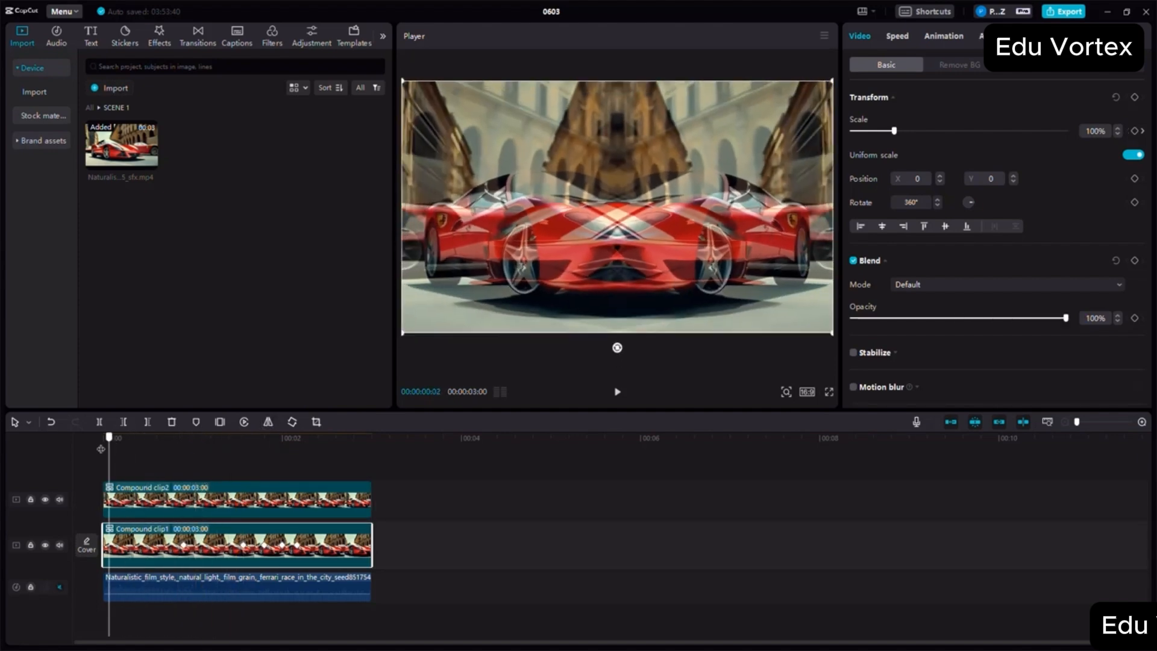
click(104, 444)
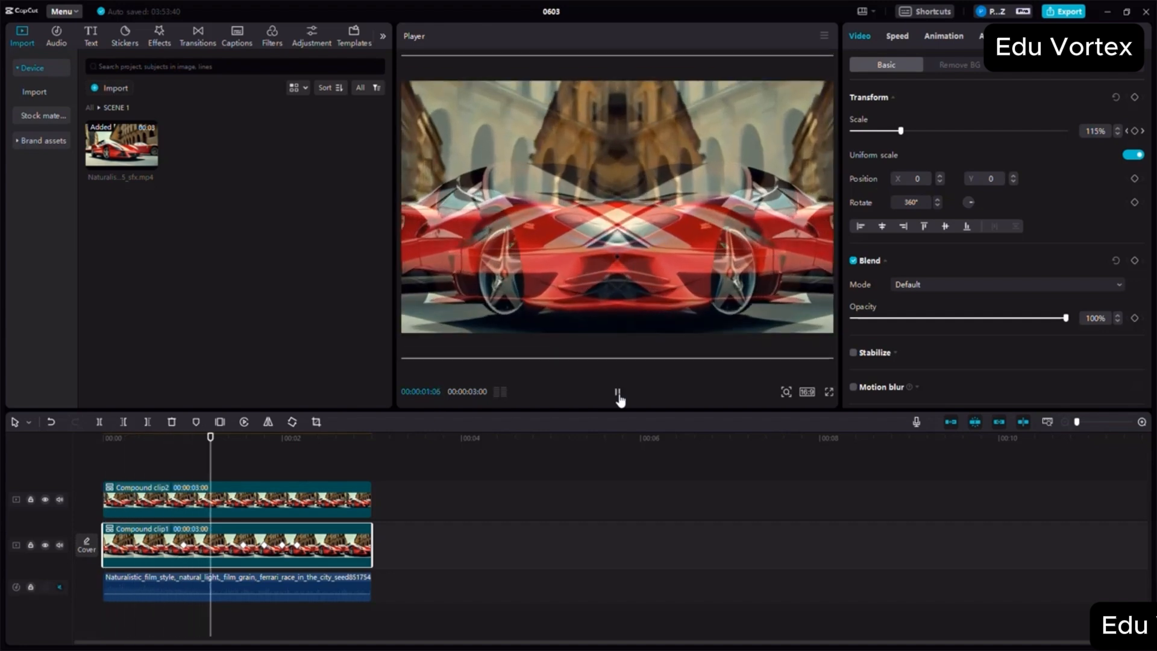
click(617, 393)
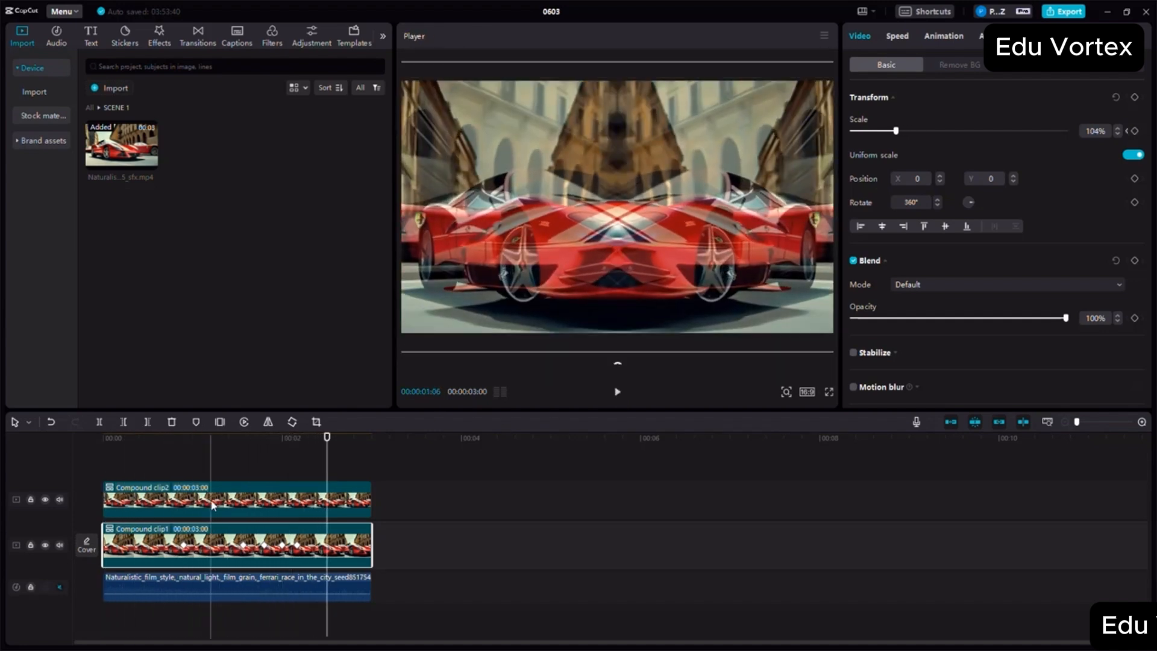
- Mirror the upper compound clip back to its original orientation
click(212, 505)
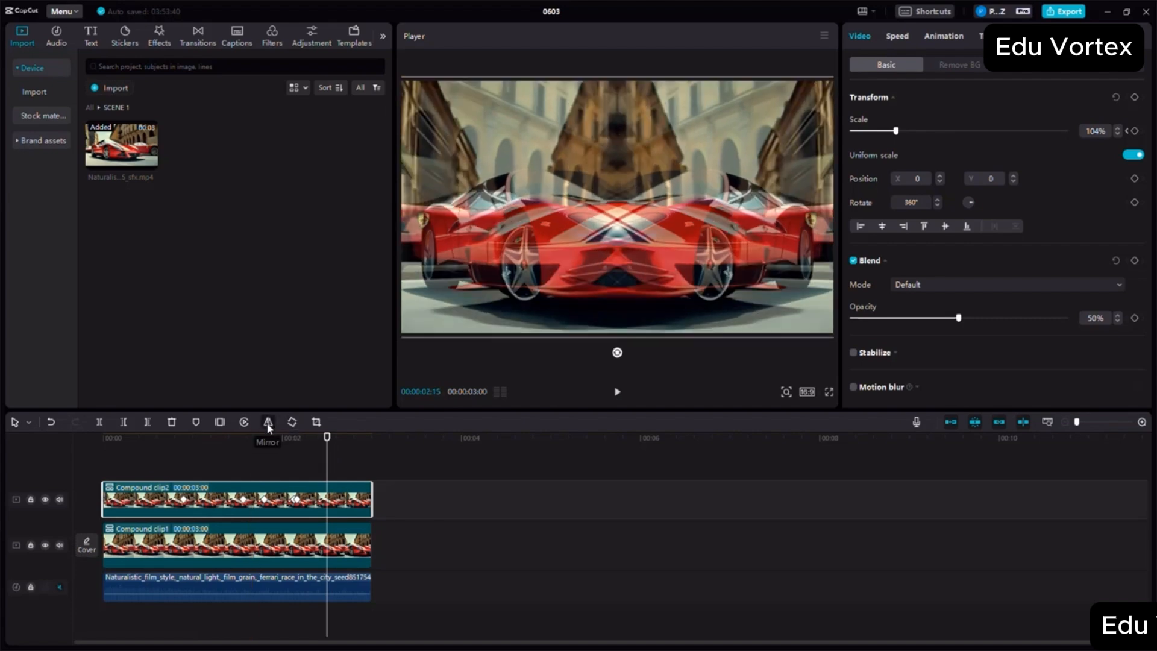
click(269, 422)
click(237, 466)
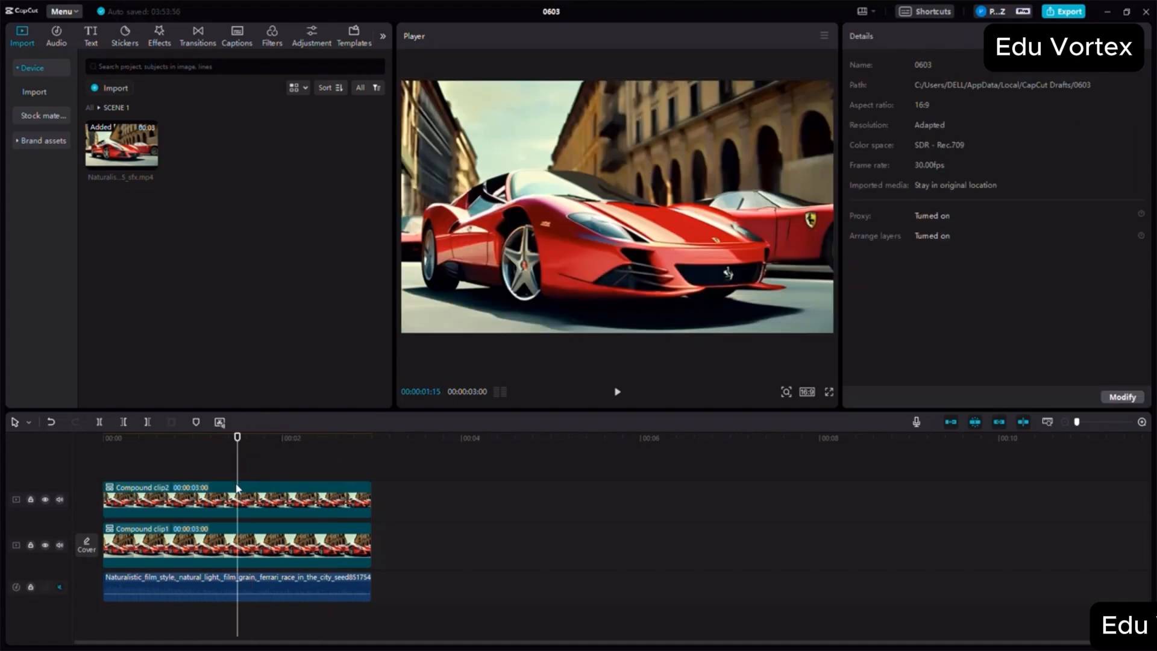
- Turn the upper compound clip upside down by rotating it twice to 540°
click(226, 505)
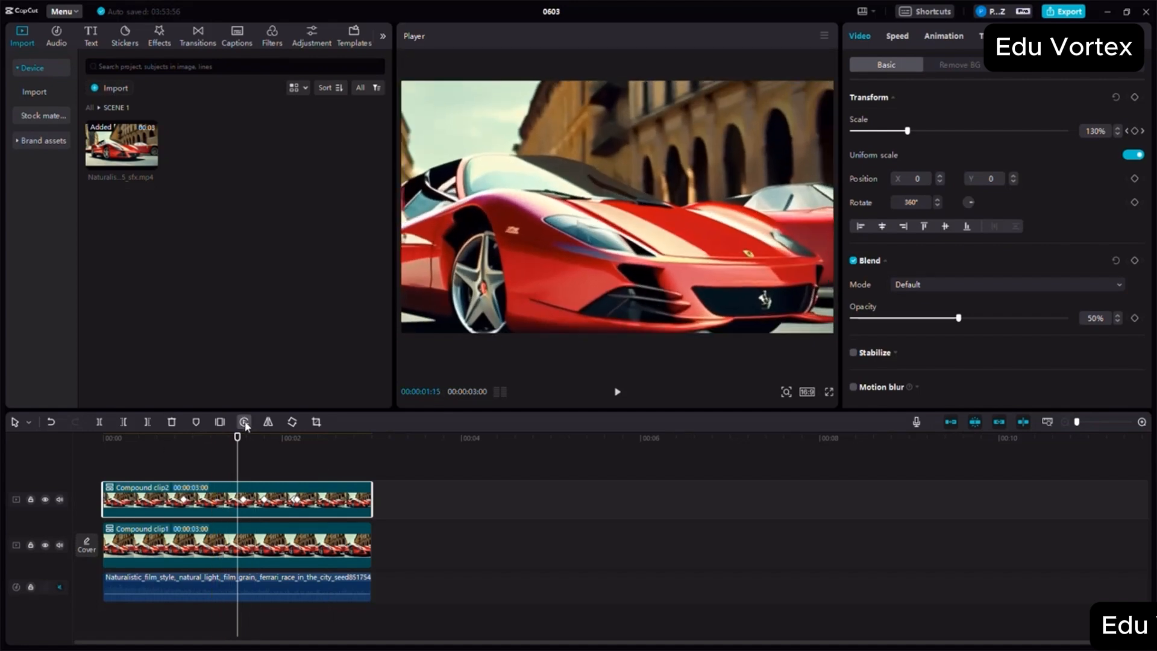
click(292, 421)
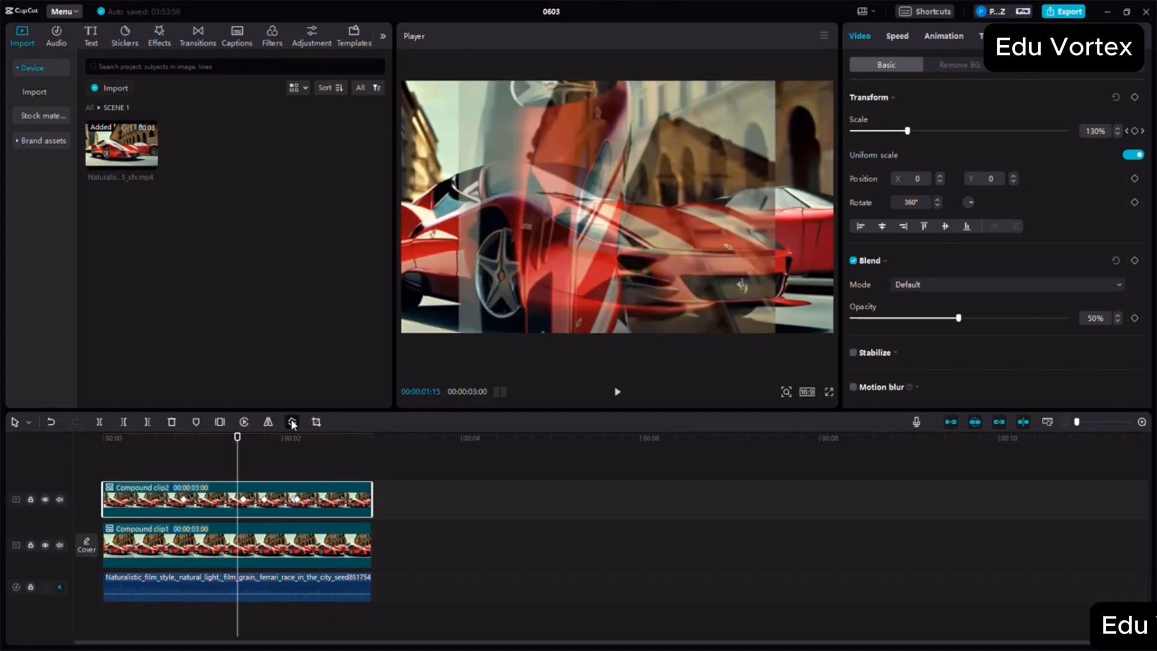
click(292, 422)
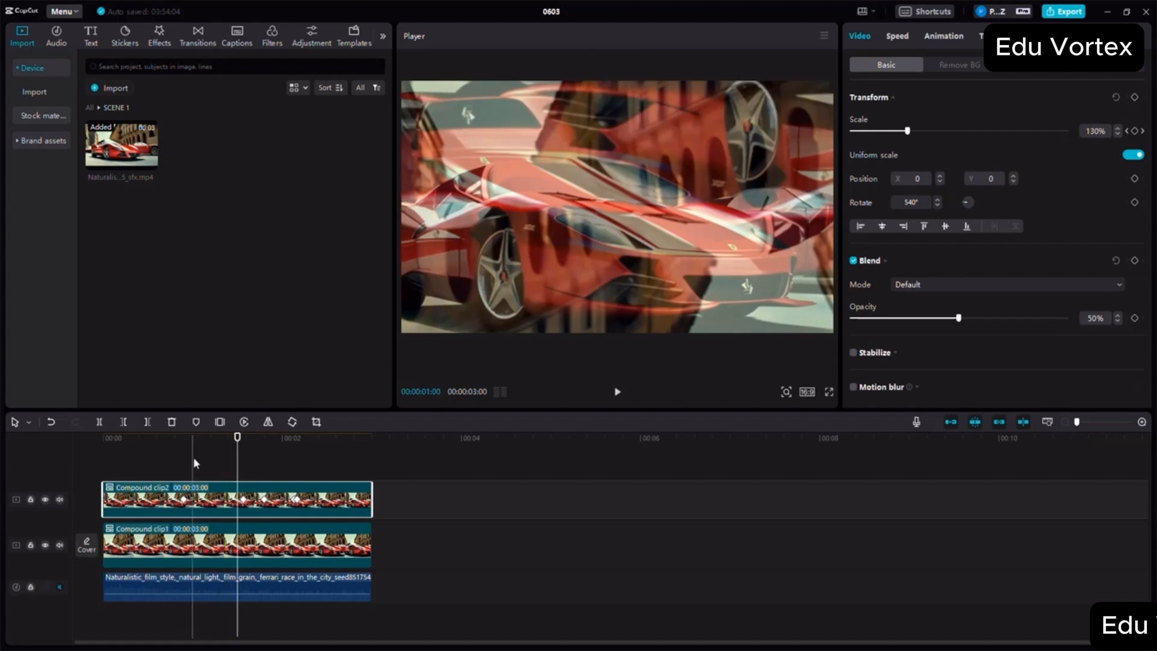
- Play the overlay of the rotated and original clips from the start of the timeline
click(194, 455)
drag(160, 449, 62, 450)
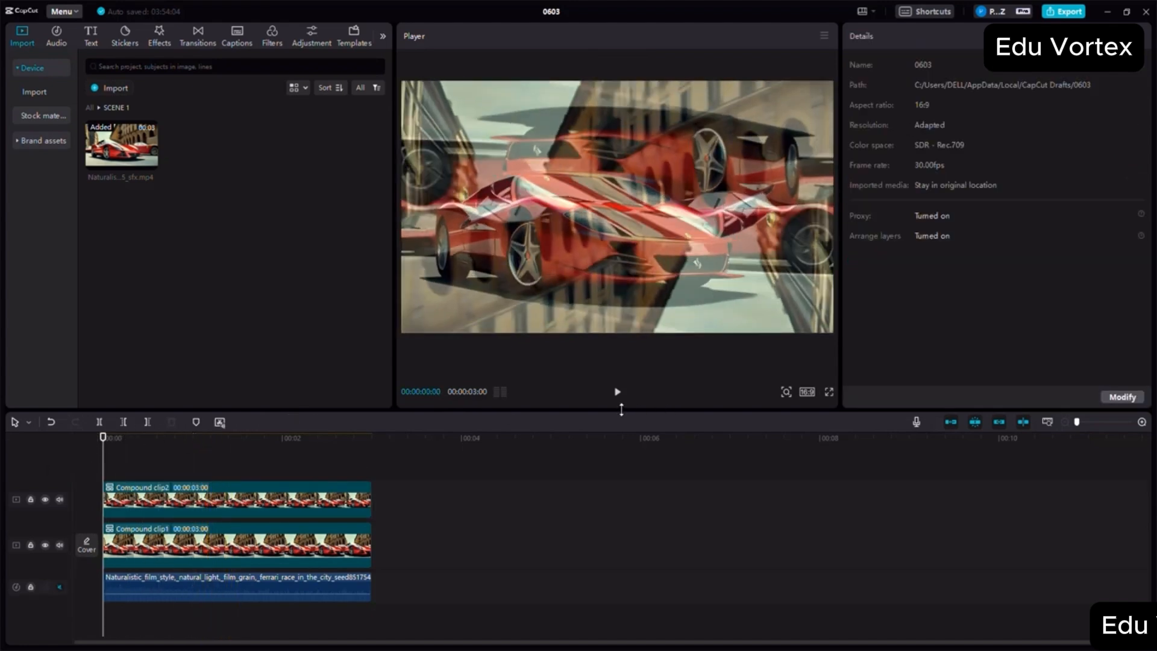
click(616, 391)
click(616, 391)
- Try a different opacity on the lower compound clip and return it to 100%
click(267, 552)
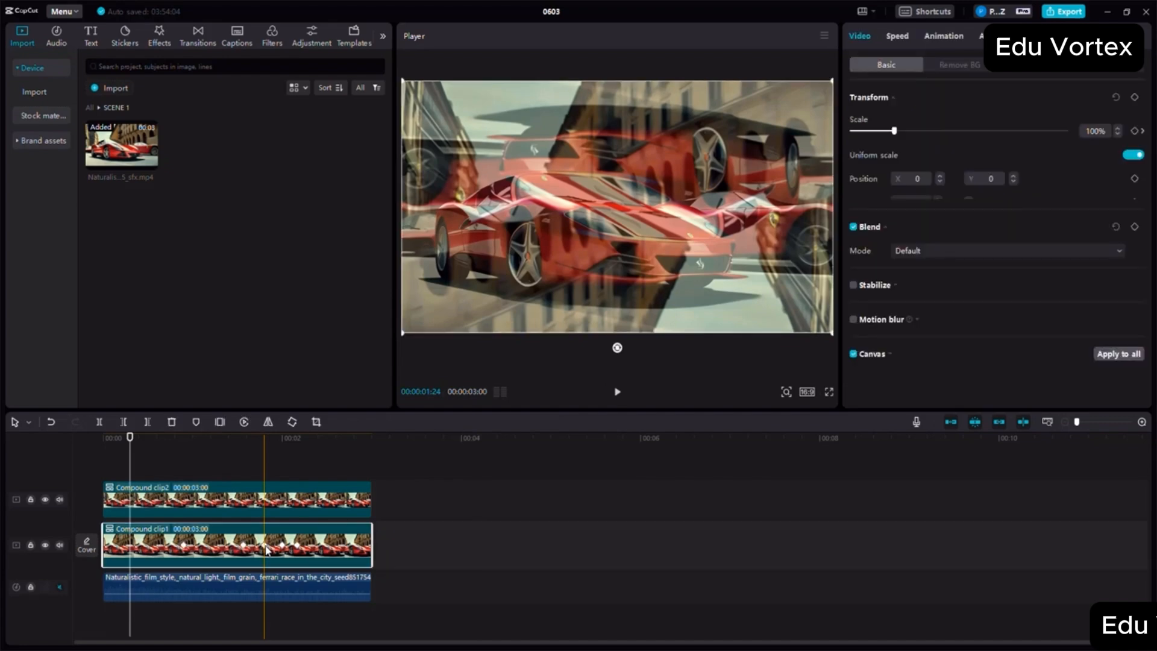
drag(946, 320, 1067, 318)
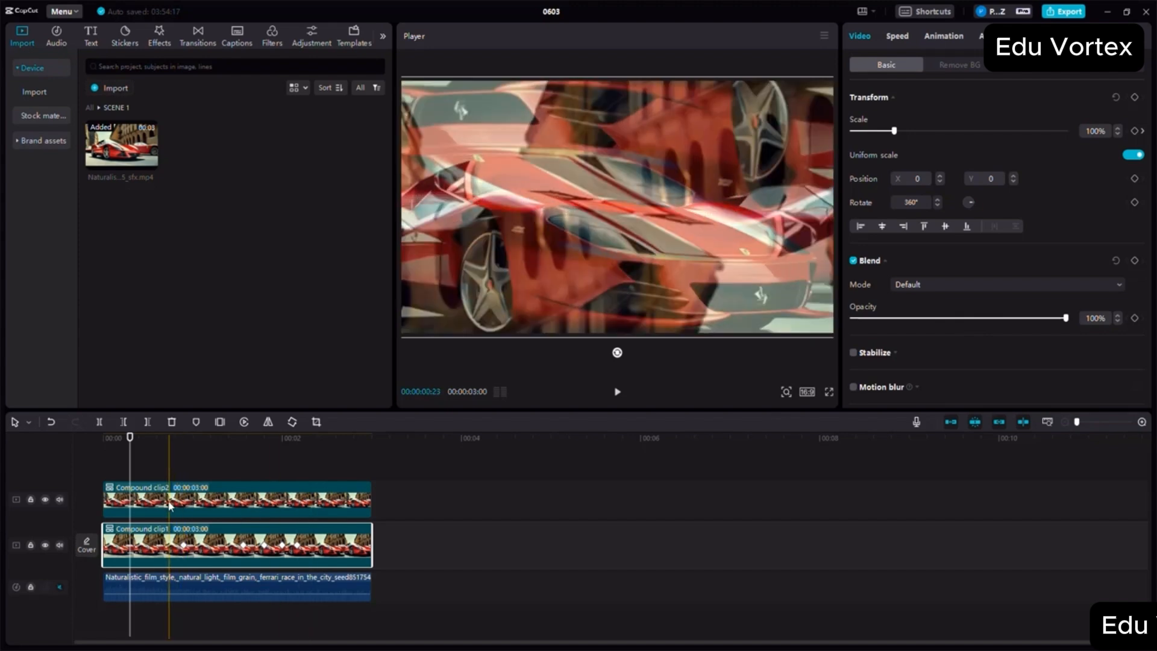
- Return the upper compound clip's opacity to 100% and compare its settings with those of the lower clip
click(167, 511)
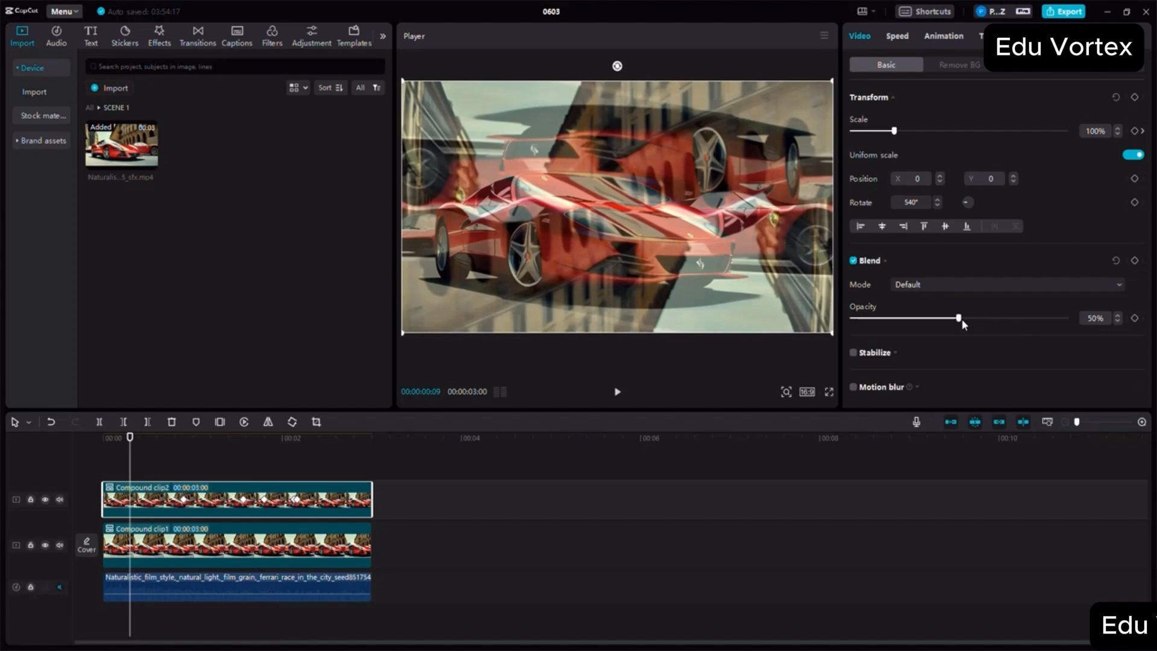
drag(961, 319, 1065, 319)
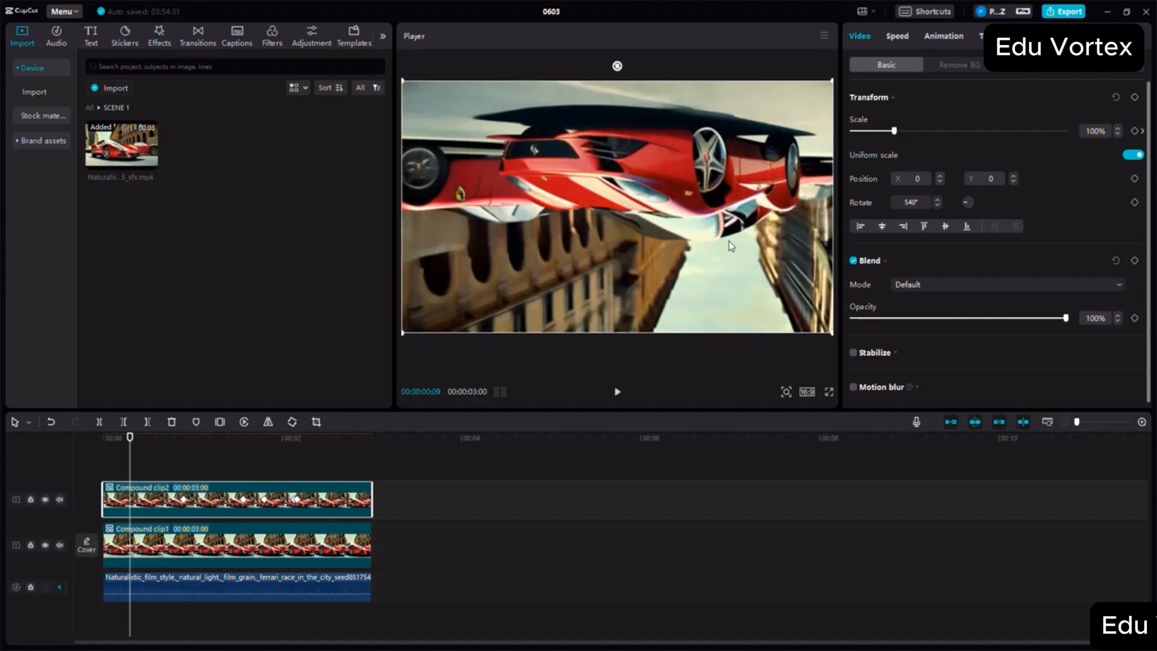
click(275, 555)
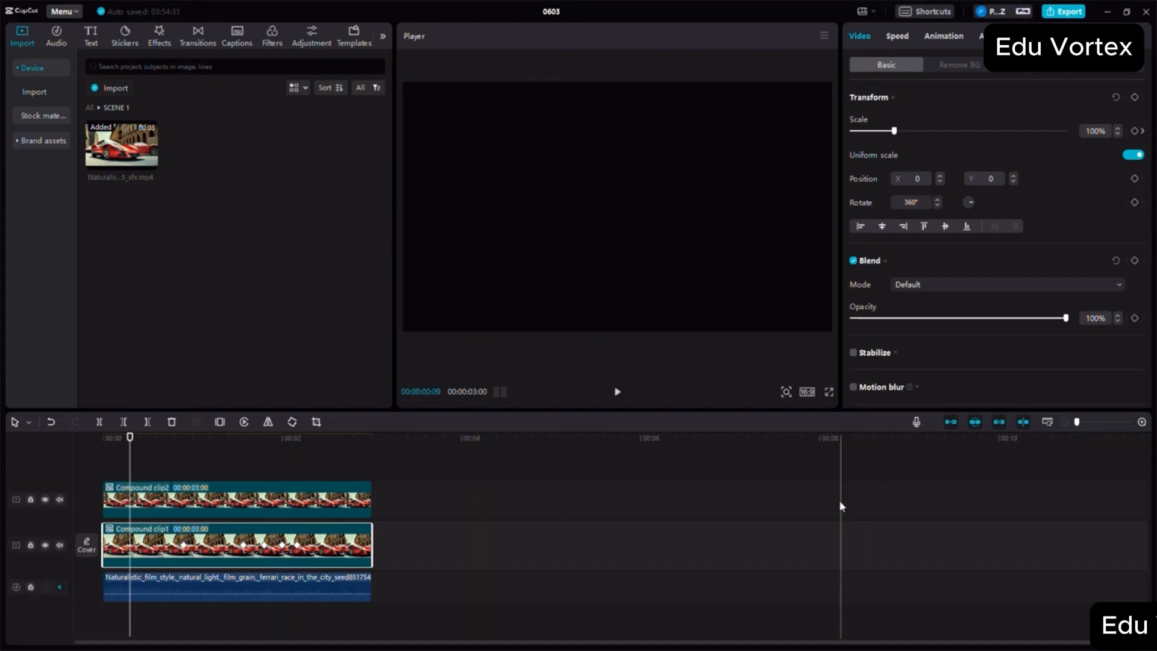
click(259, 499)
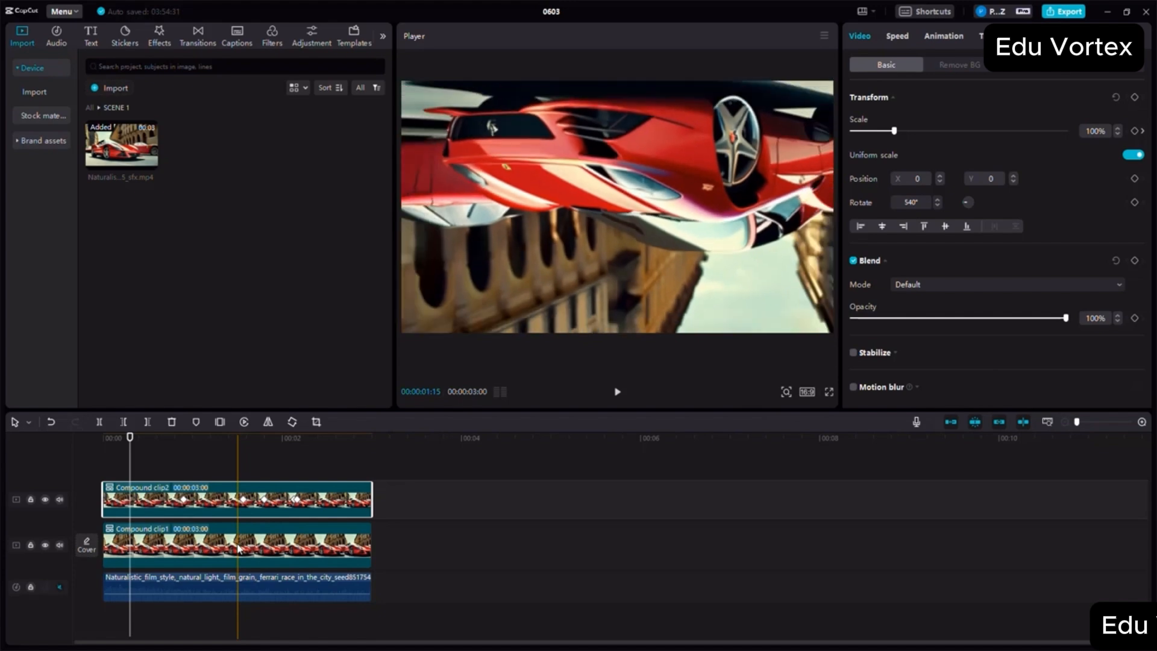
click(236, 547)
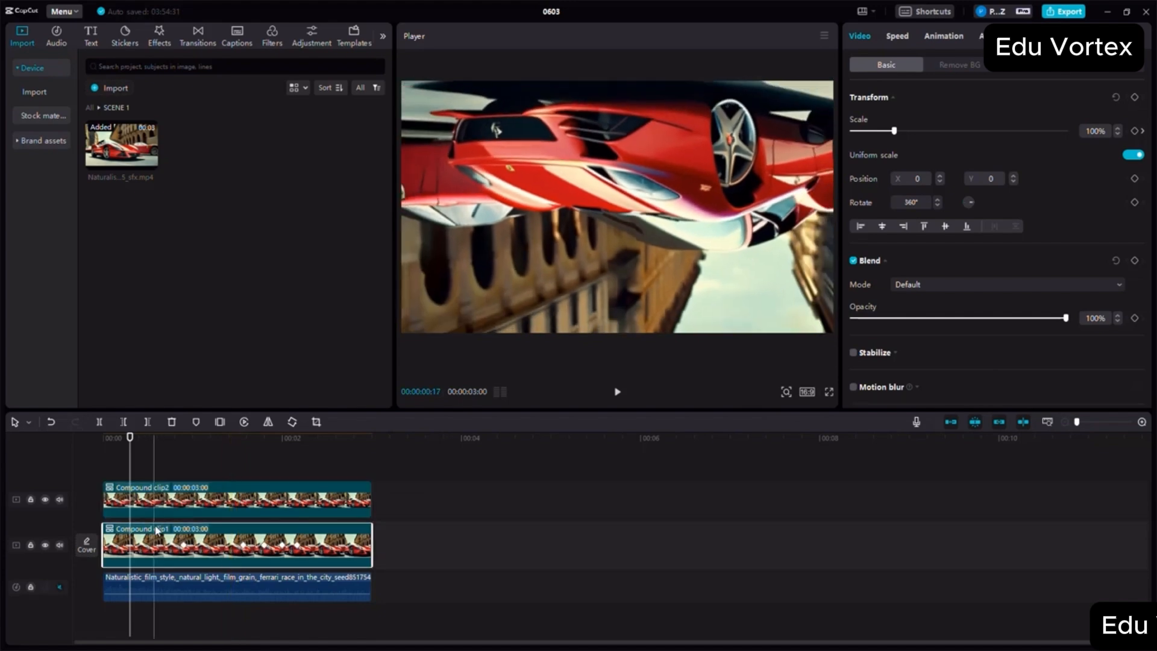
- Shift the upper compound clip about one second later on the timeline and view a frame where it covers the lower clip
drag(157, 501, 248, 503)
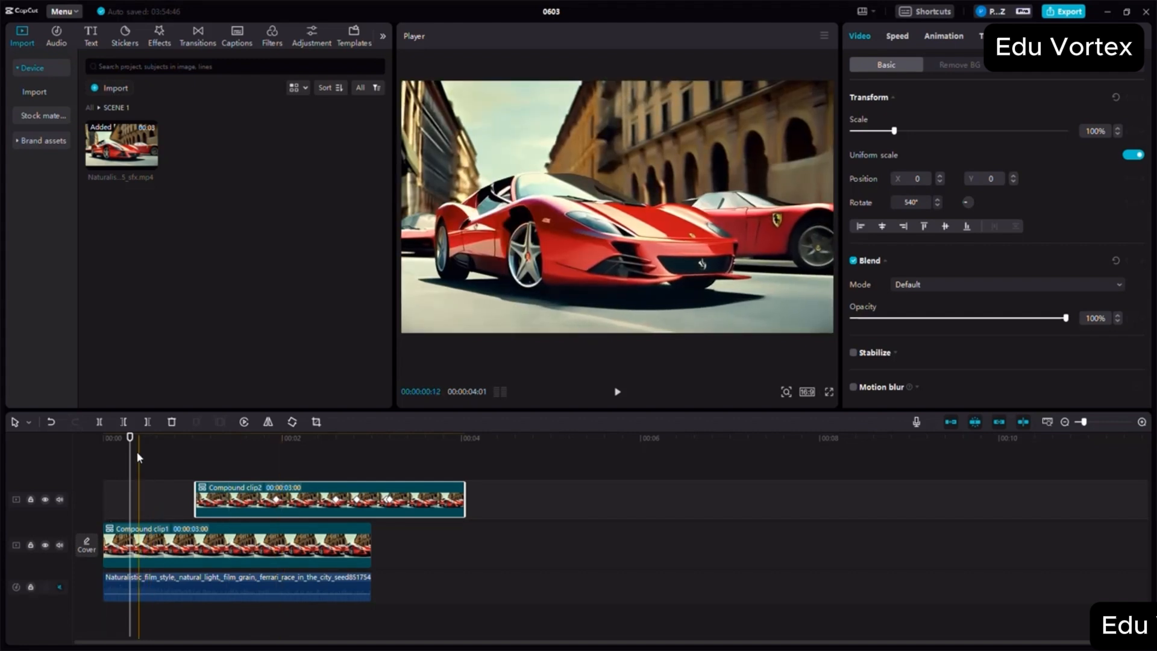
drag(128, 446, 219, 459)
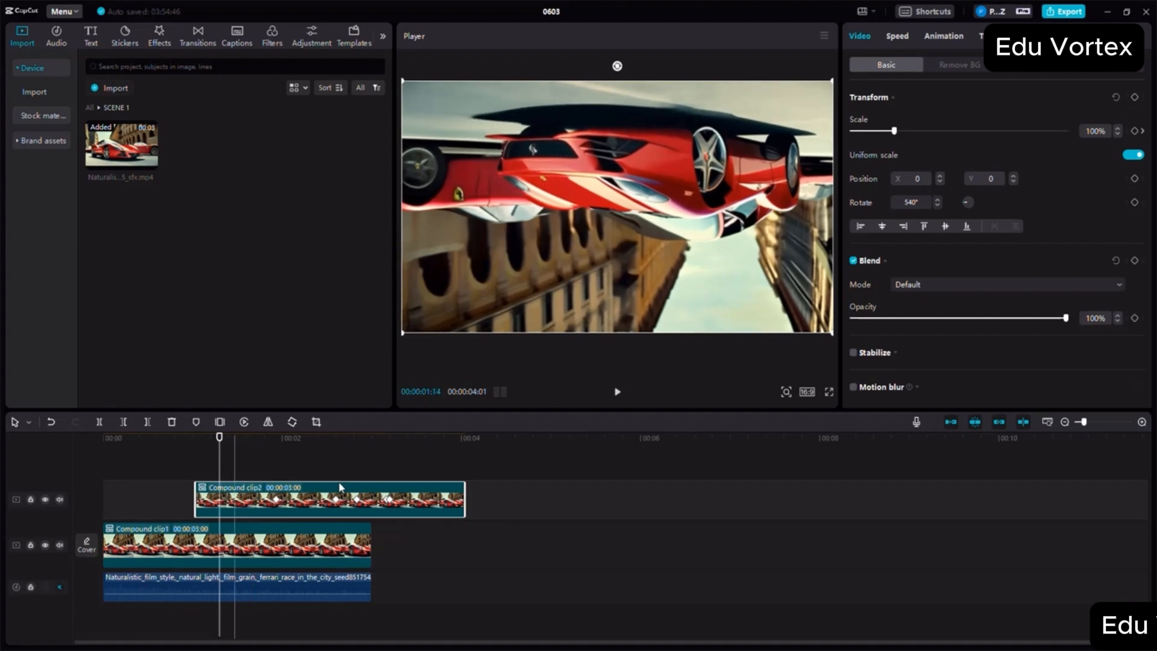
scroll(946, 259, down, 1)
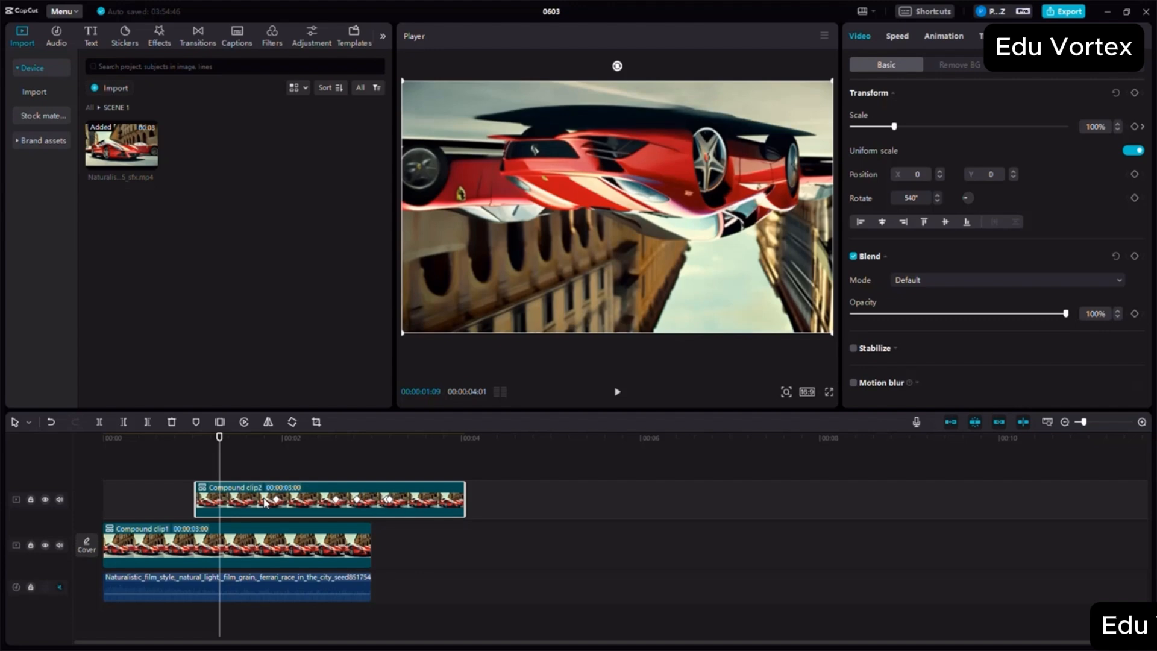
- Delete the upper compound clip and return the playhead to the start of the timeline
key(Delete)
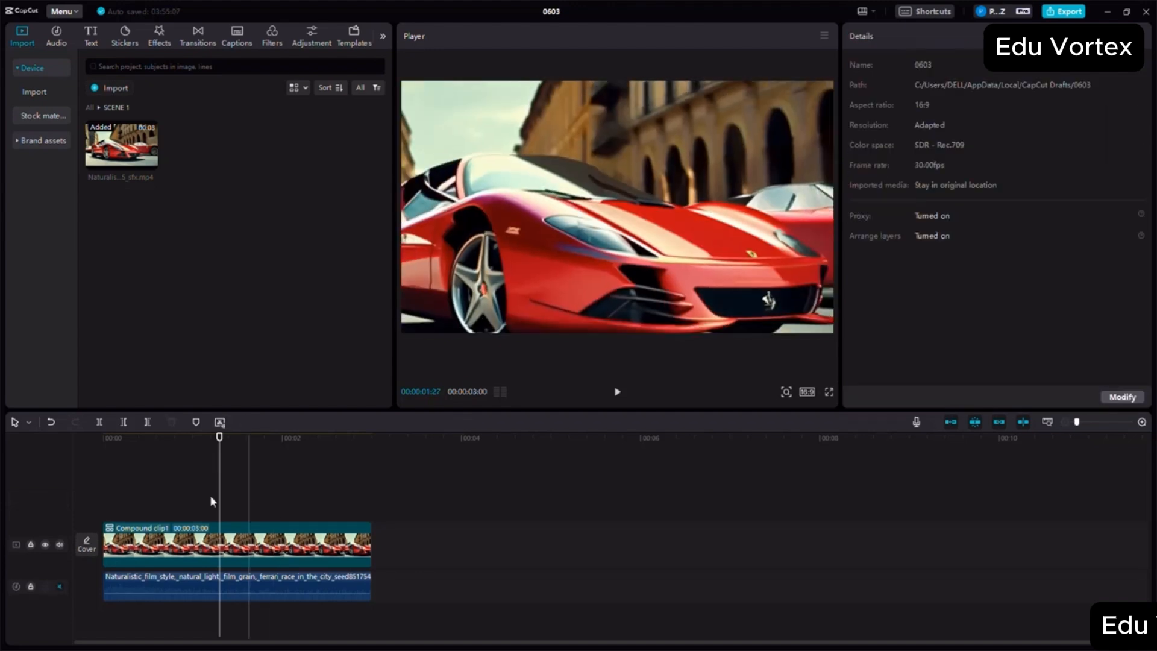
drag(219, 438, 103, 448)
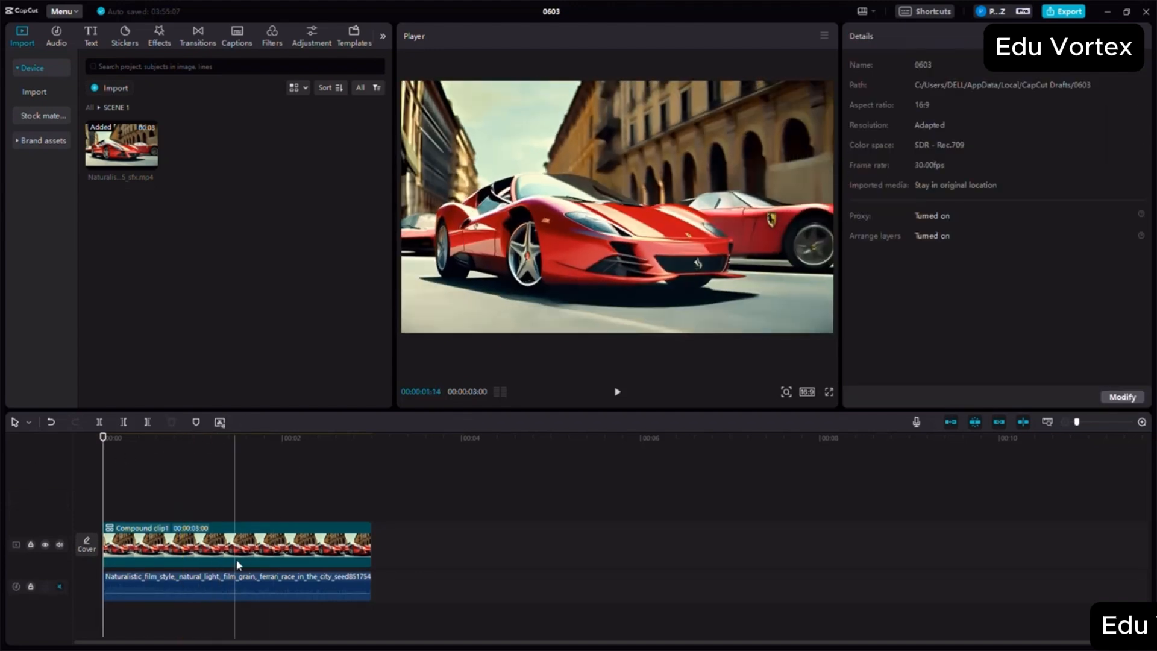
- Speed up the remaining compound clip to 1.9x, play the result, and return the playhead to the start
click(249, 548)
right_click(249, 548)
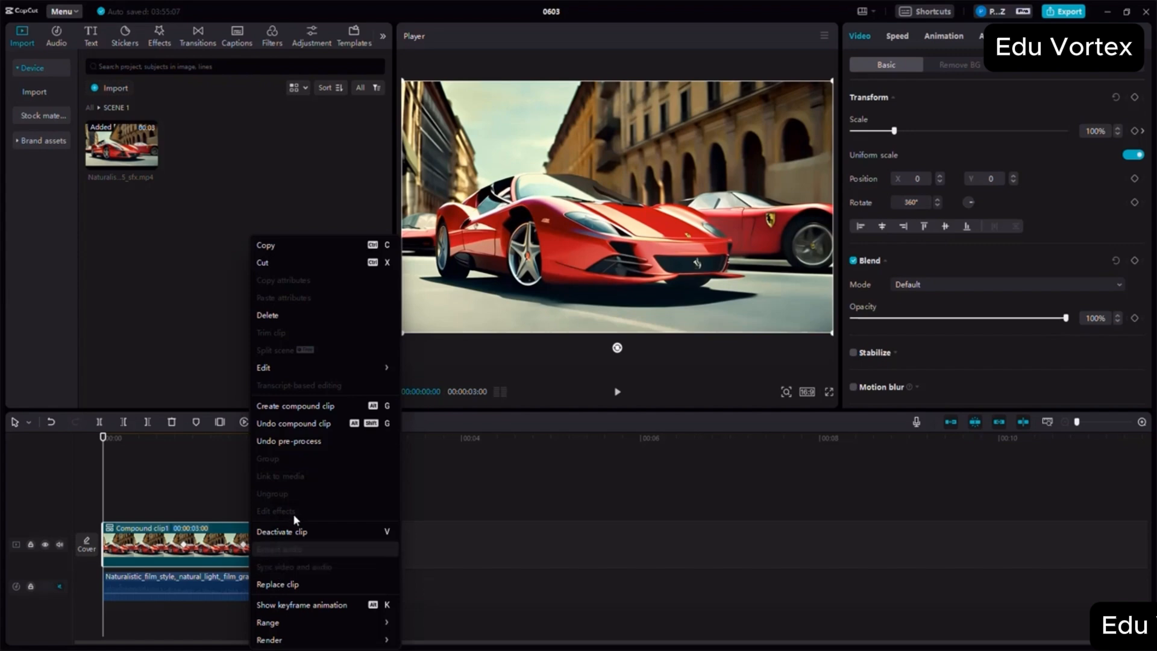
click(591, 545)
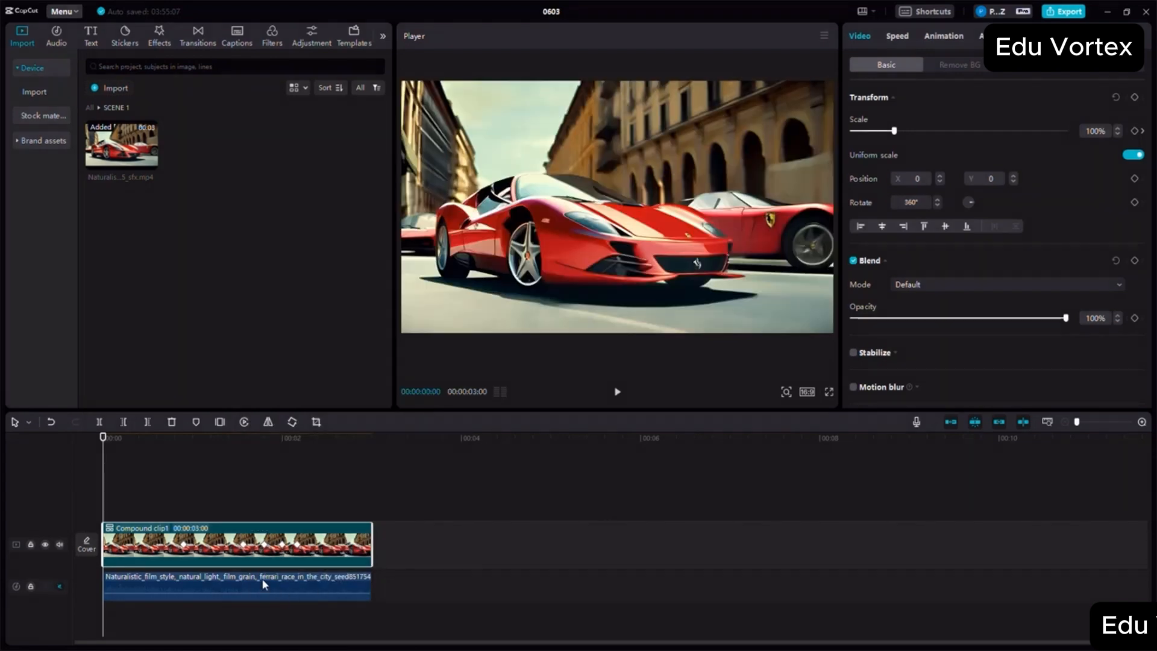
click(897, 36)
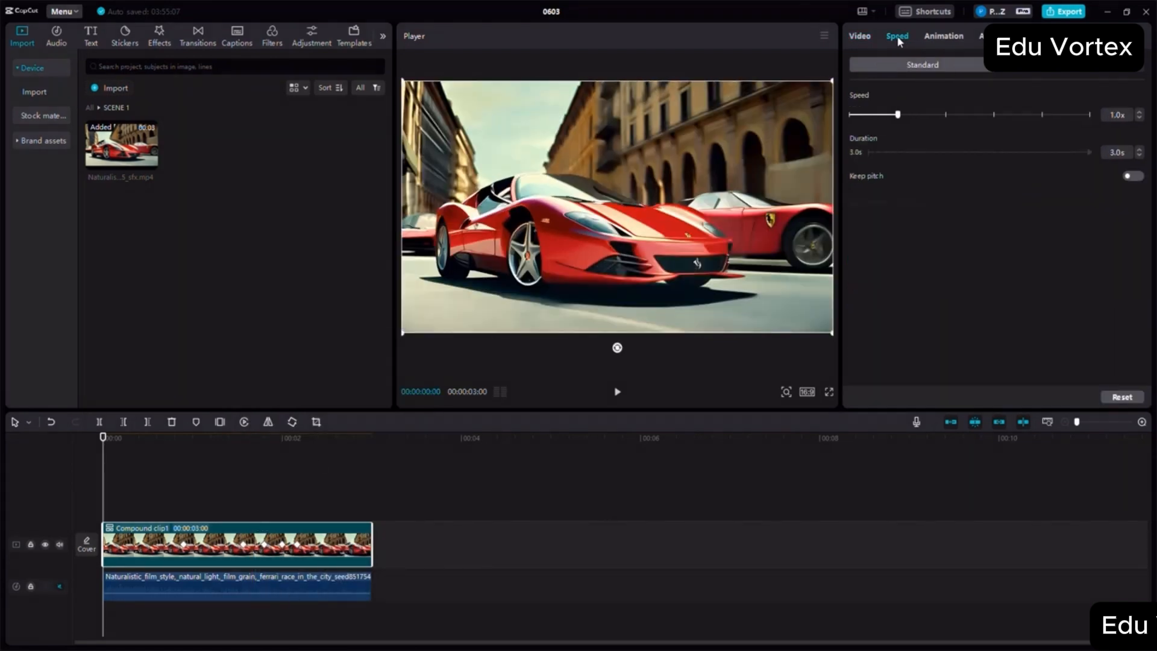
drag(944, 184, 943, 180)
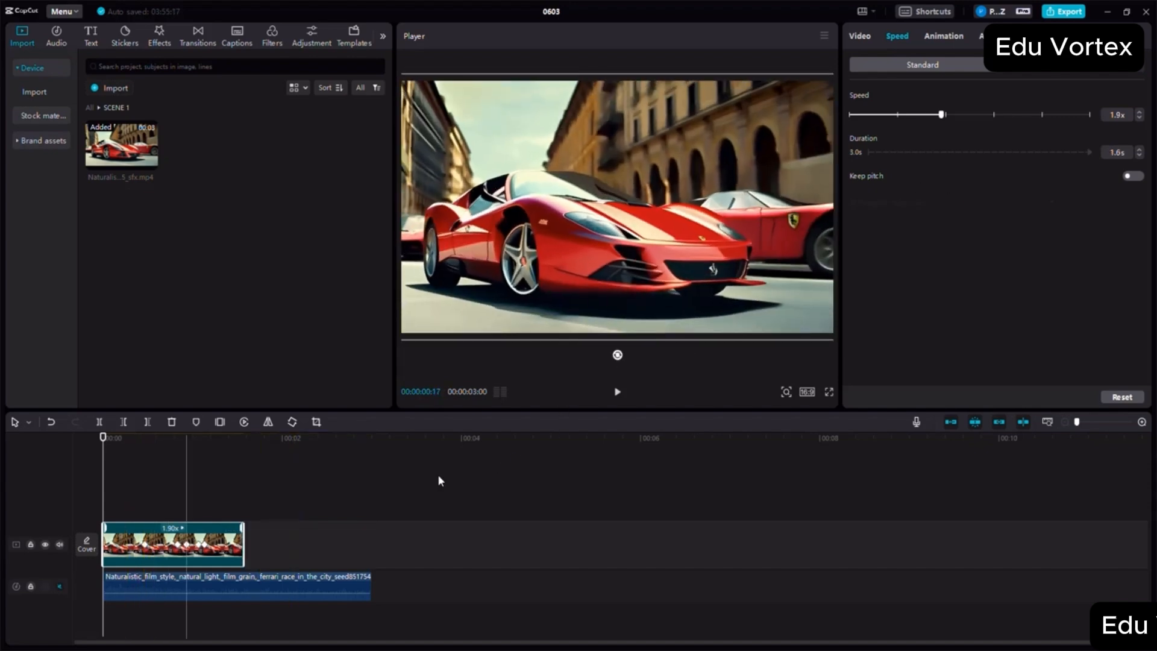
click(617, 393)
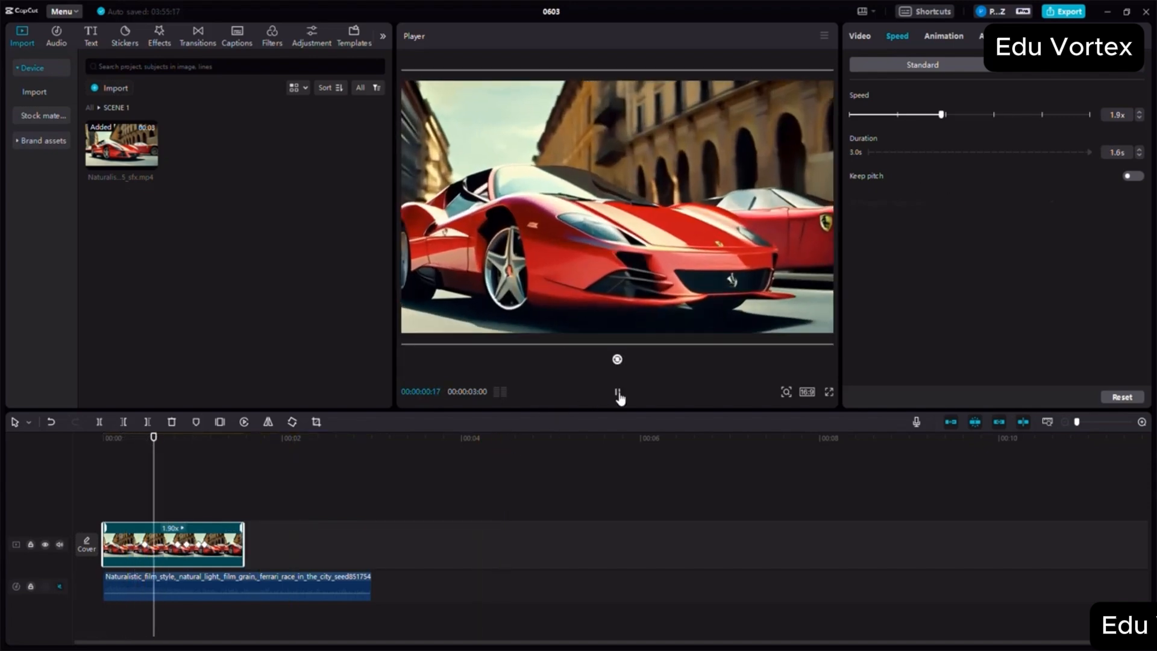
click(617, 393)
click(102, 469)
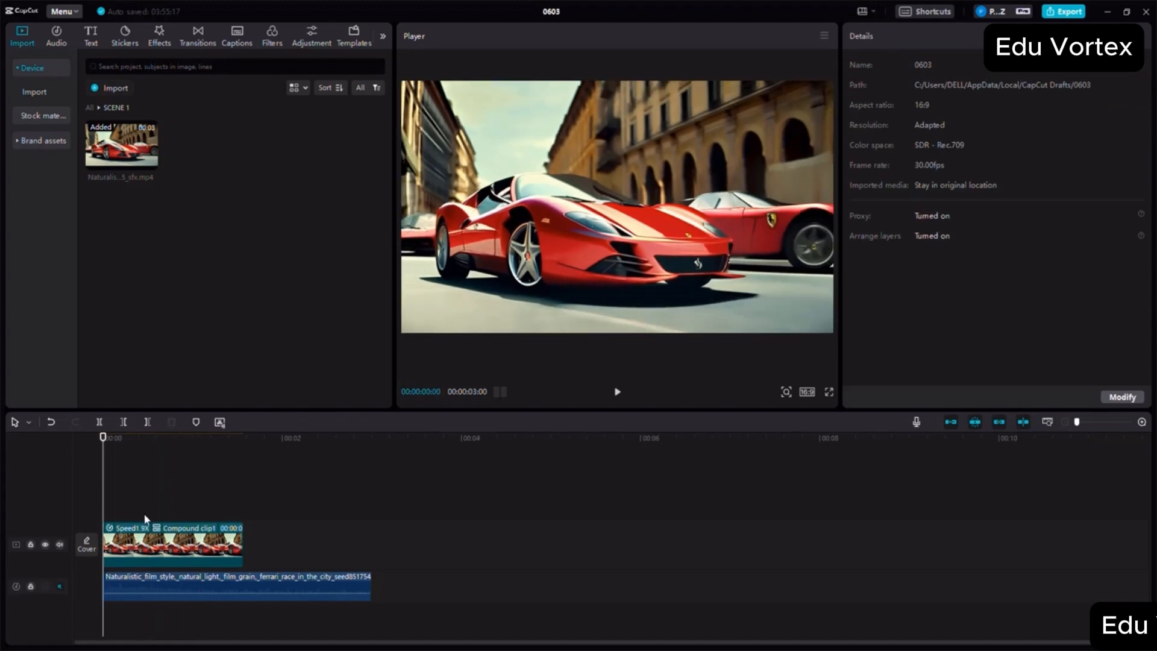
- Slow the compound clip down to 0.5x as a trial and set its speed back to 1.0x
click(183, 548)
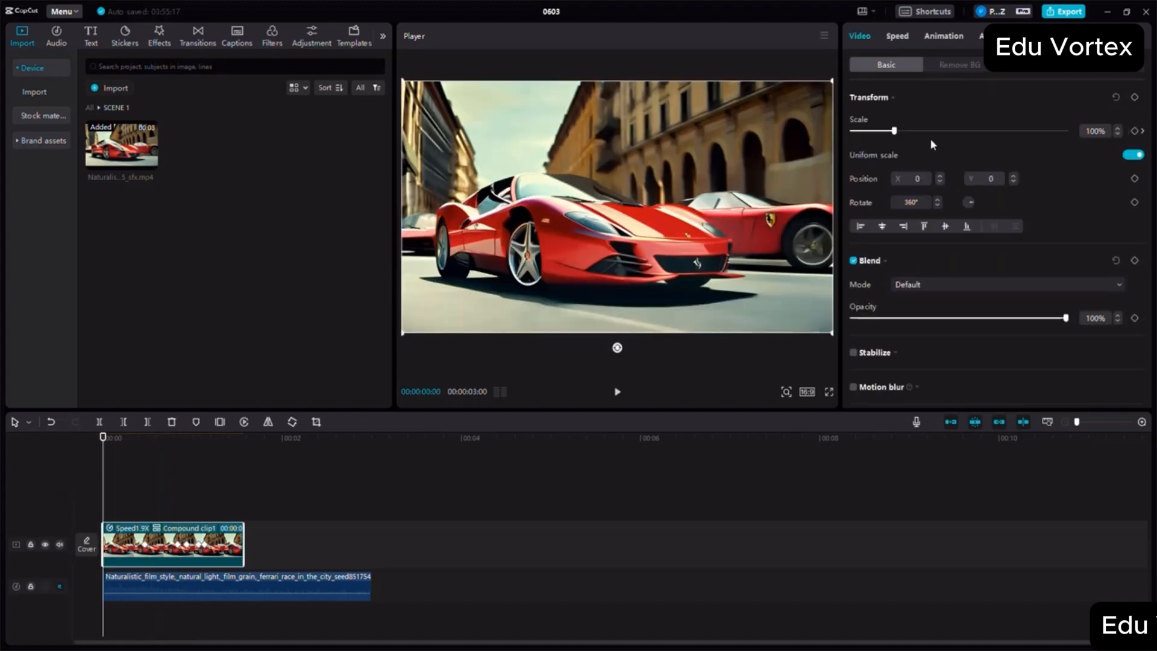
click(897, 37)
drag(899, 117, 875, 116)
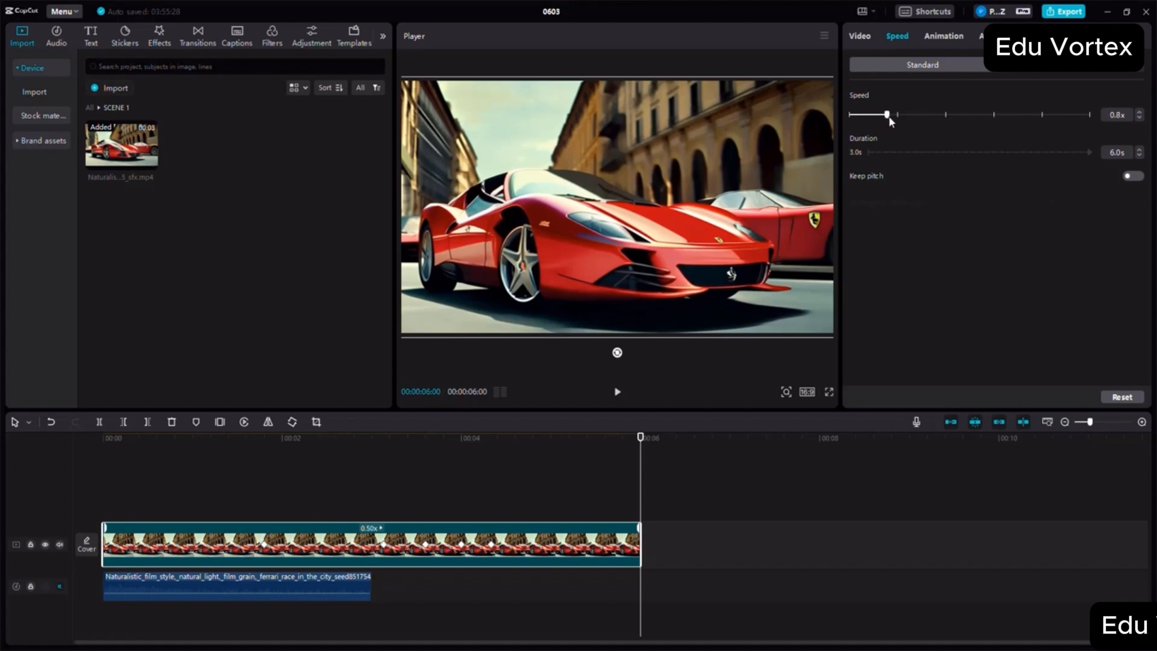
click(897, 116)
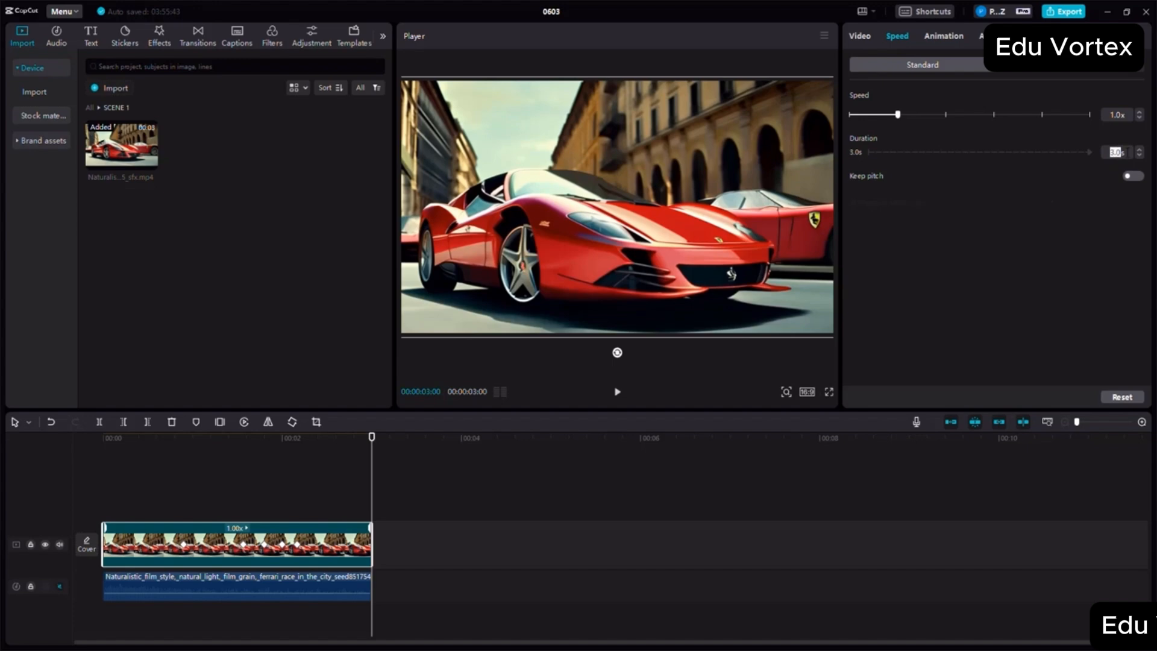
- Try a duration of 10.0 s on the compound clip and restore its speed to 1.0x
key(Return)
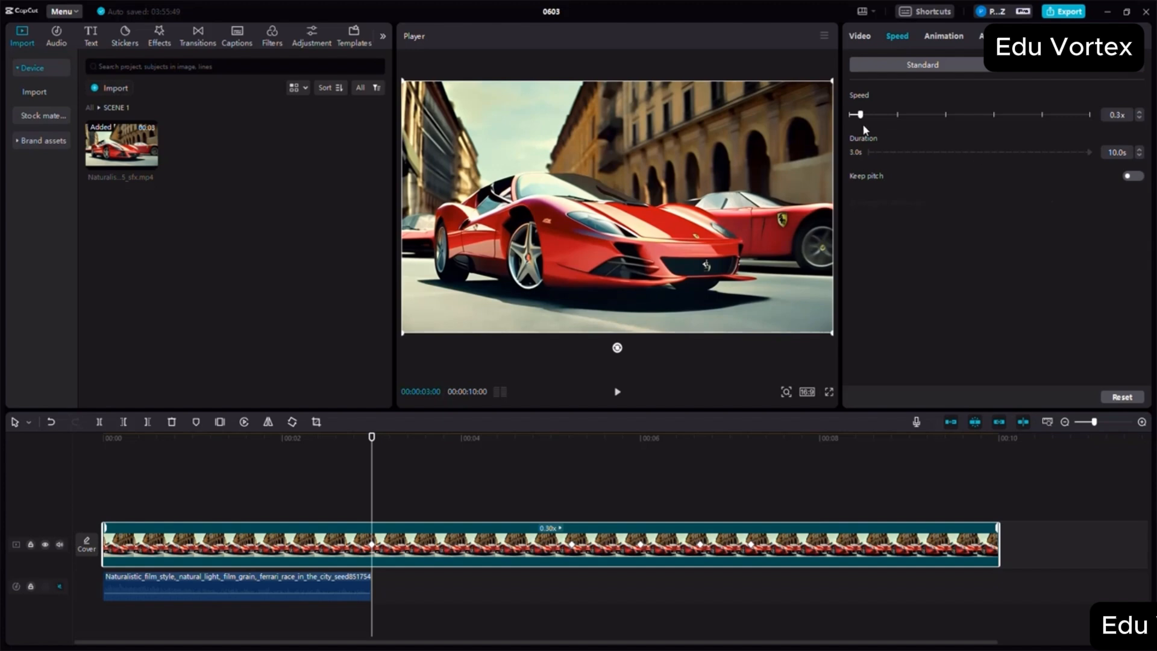
drag(864, 121, 886, 130)
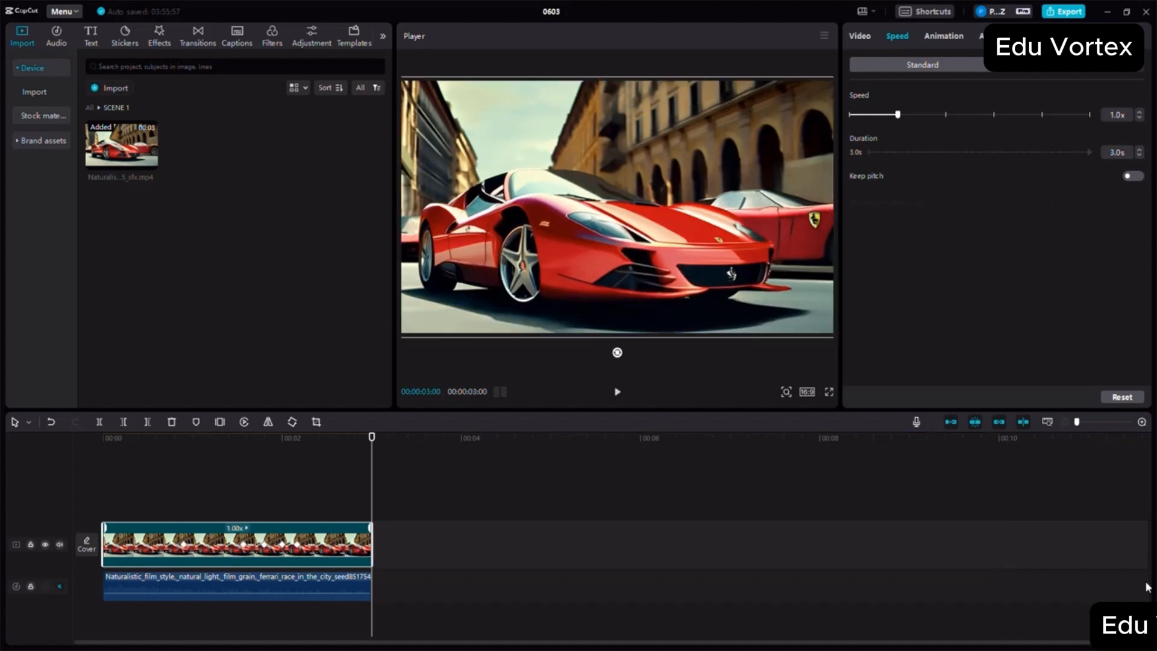
- Examine the voice filters and basic sound settings available for the Ferrari audio clip
click(244, 581)
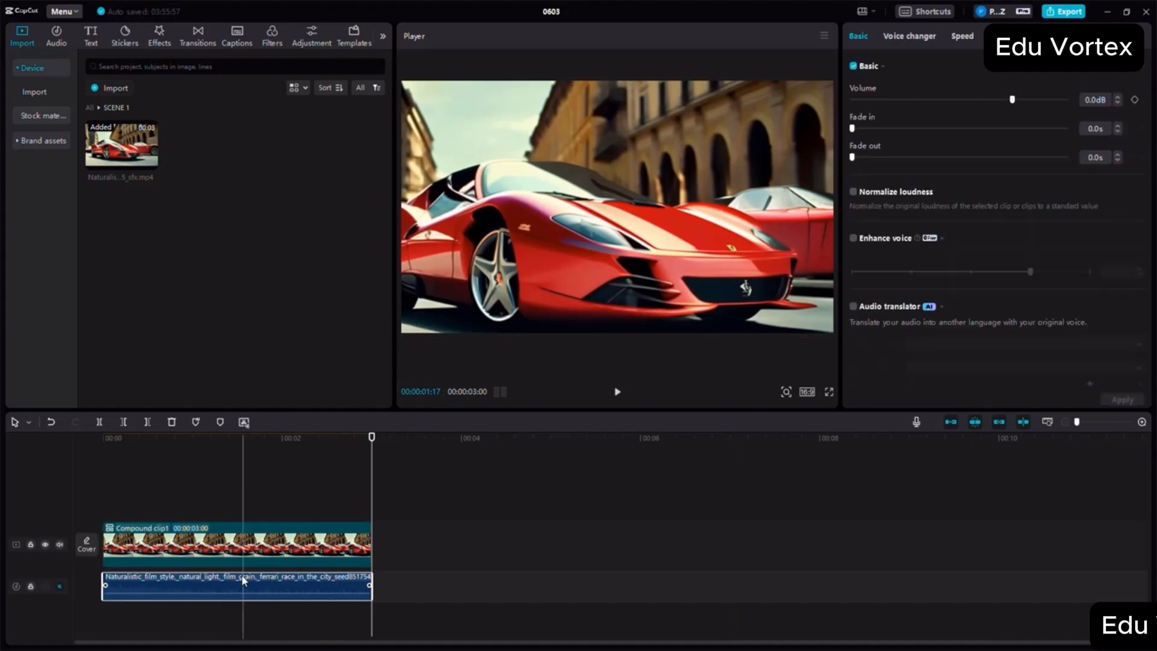
click(963, 36)
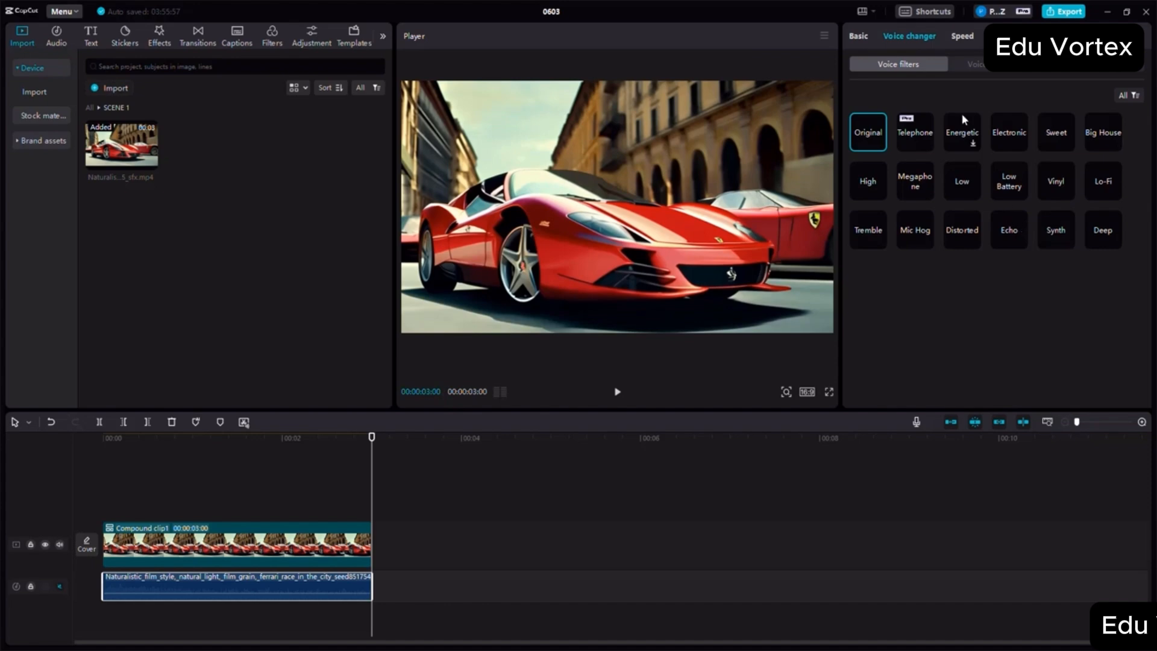
click(859, 37)
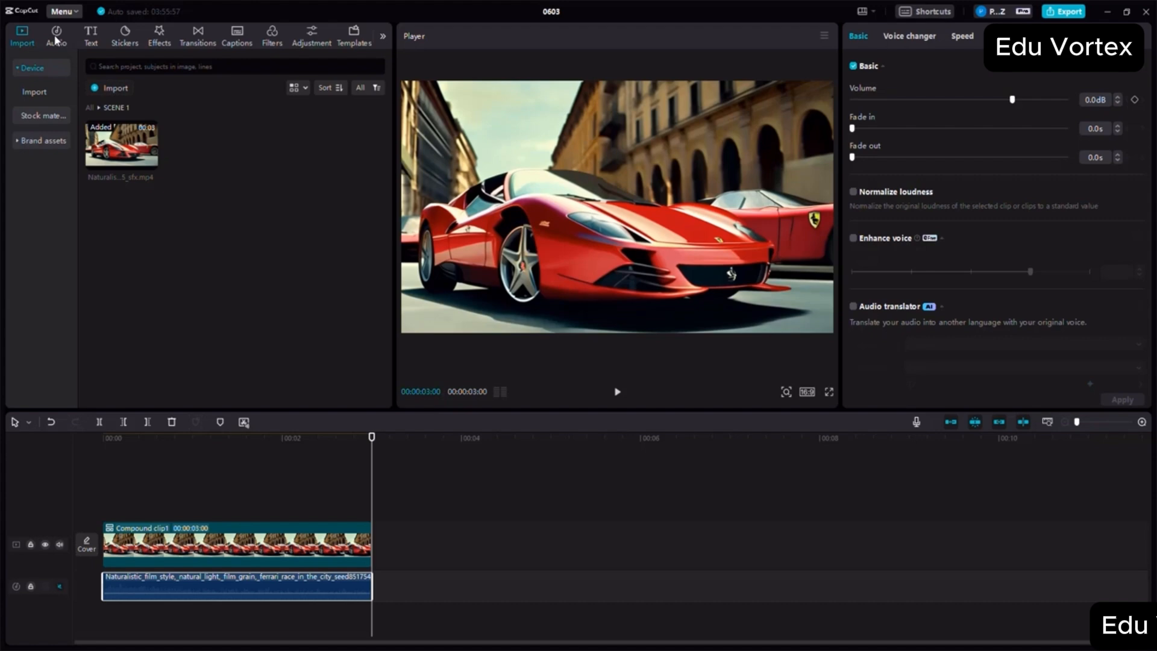
- Search the music library for "EXPLOSION"
click(55, 37)
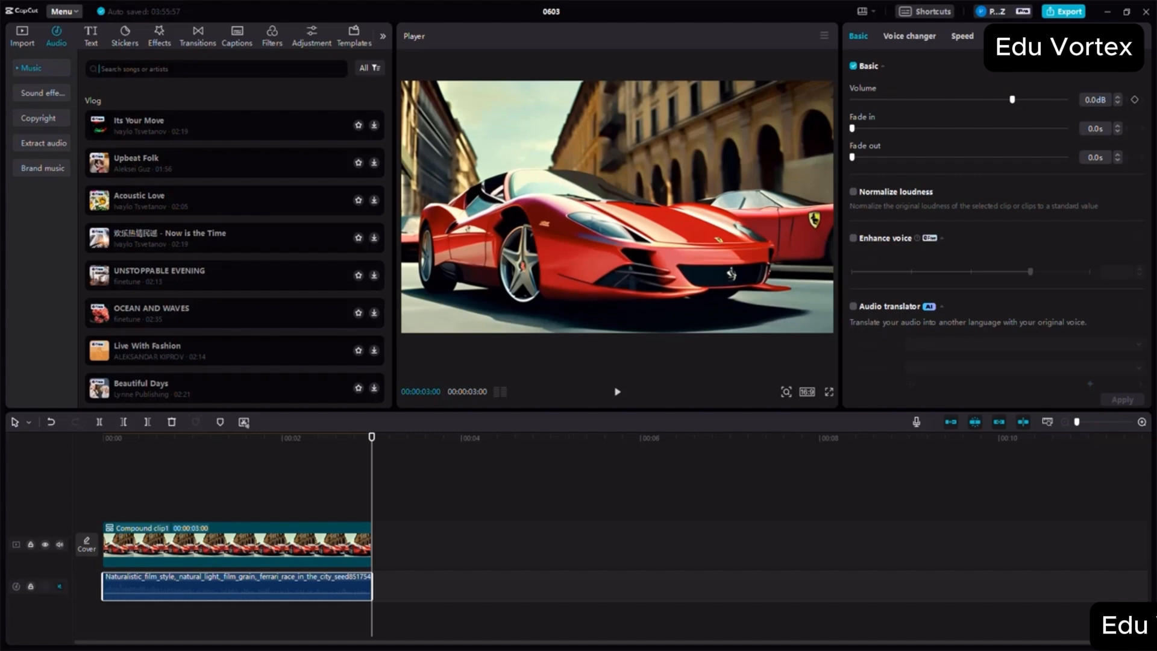
text(EXPLOSION)
key(Return)
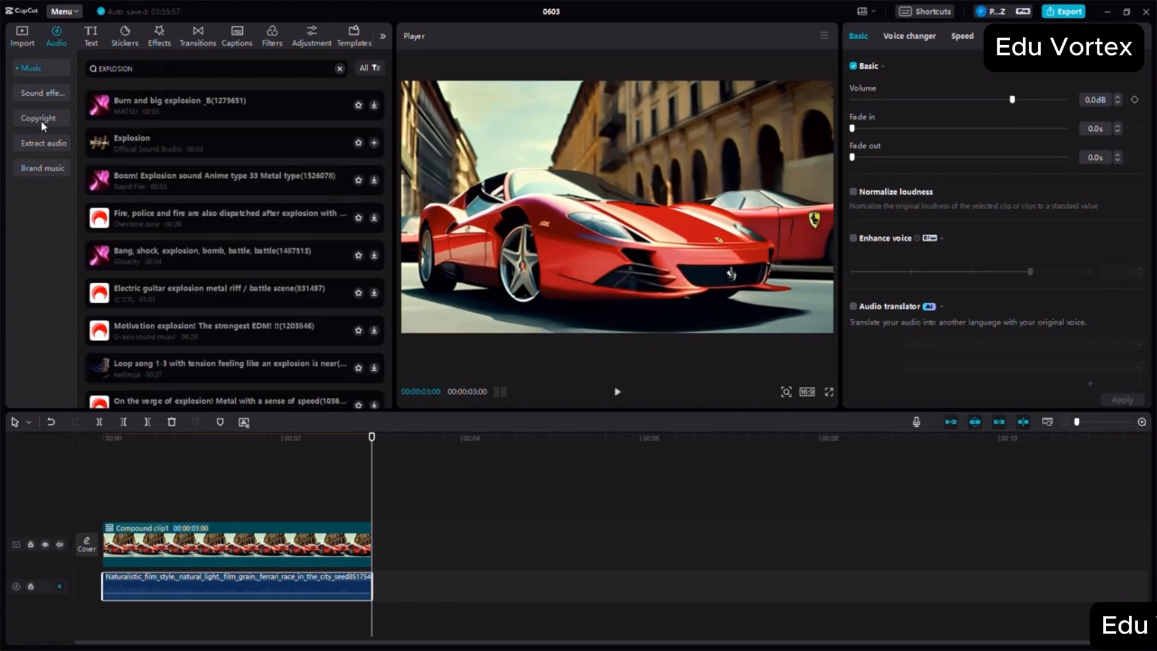
- Search the sound effects library for "explosion sound effect"
click(32, 95)
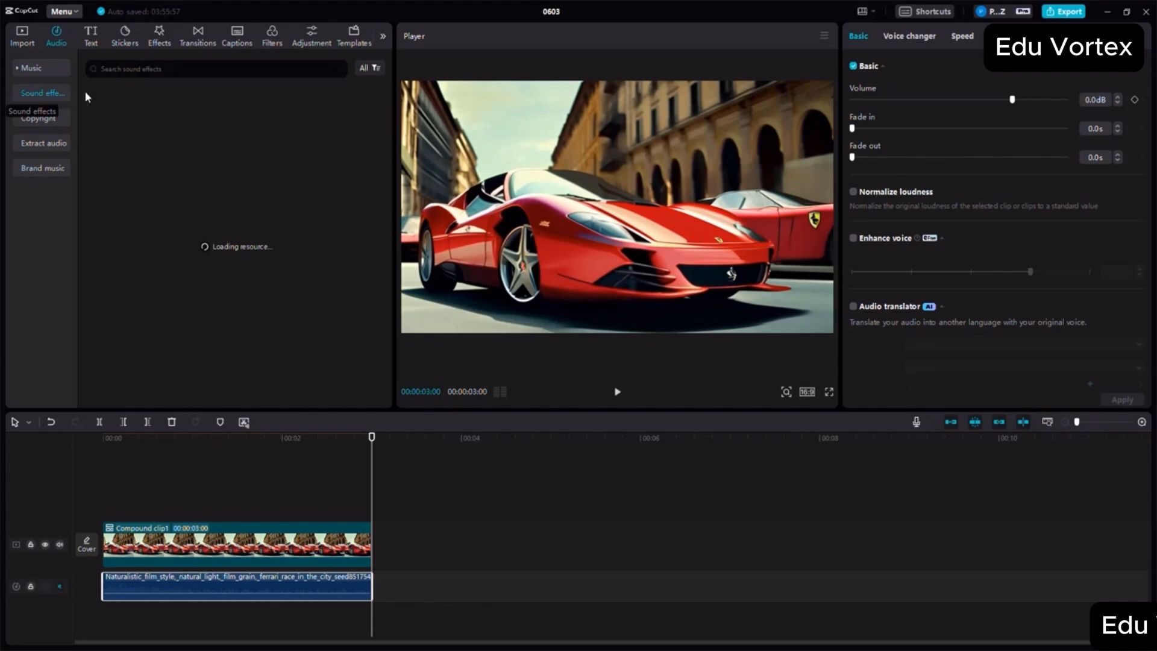
click(168, 70)
text(exp)
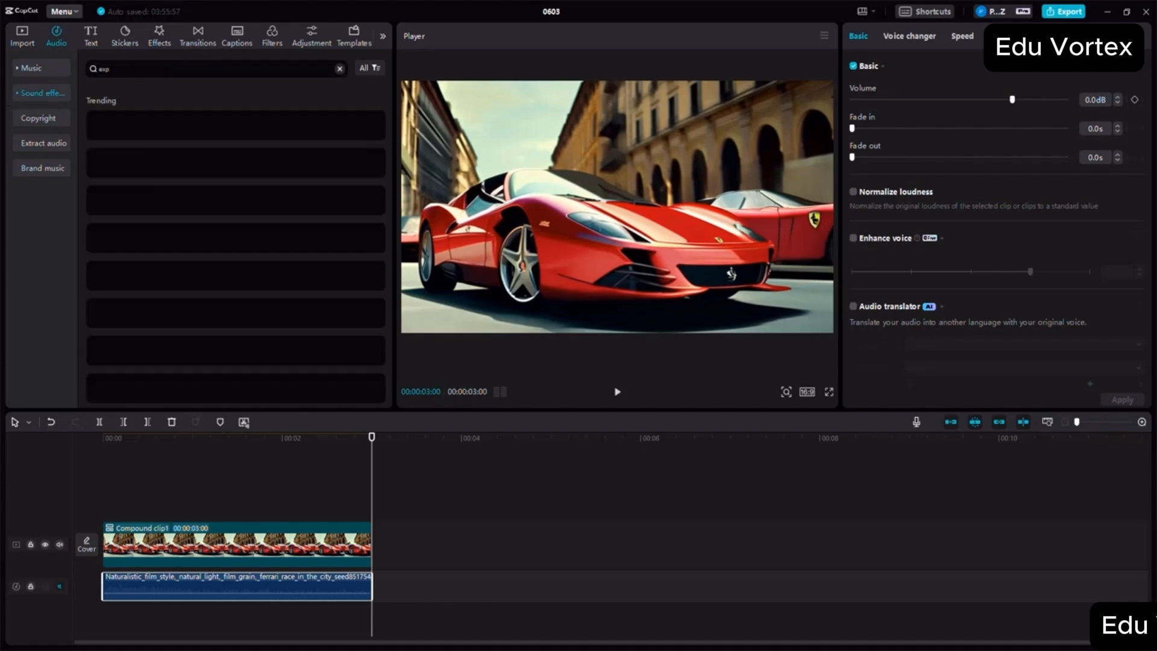
text(losion)
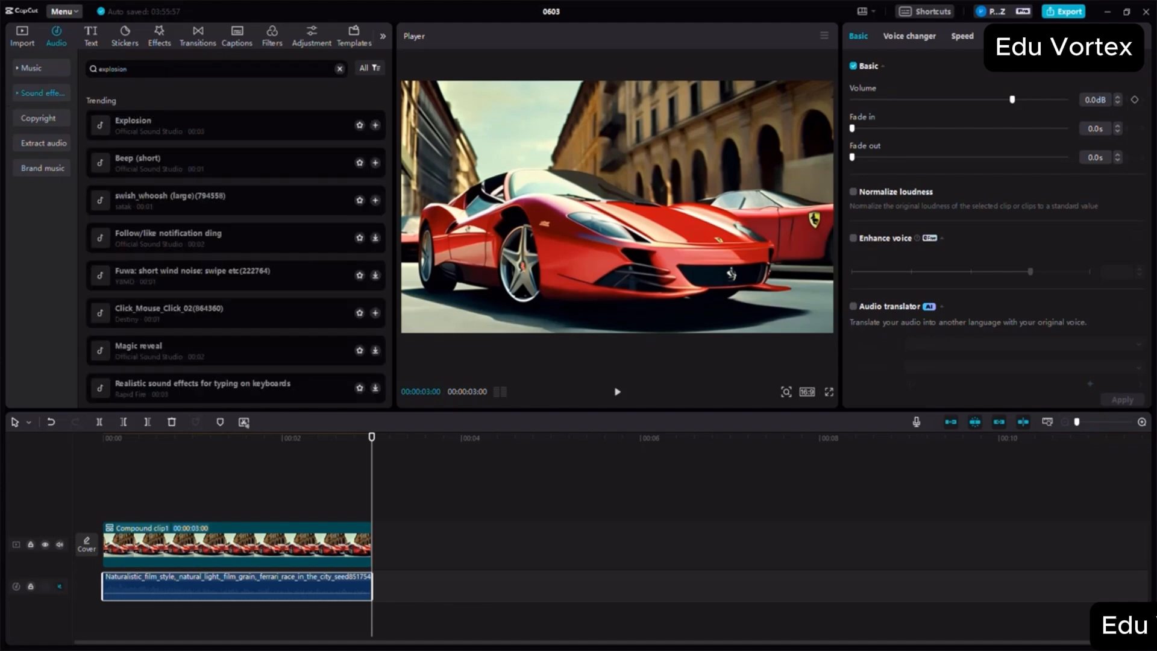
text( sound effect)
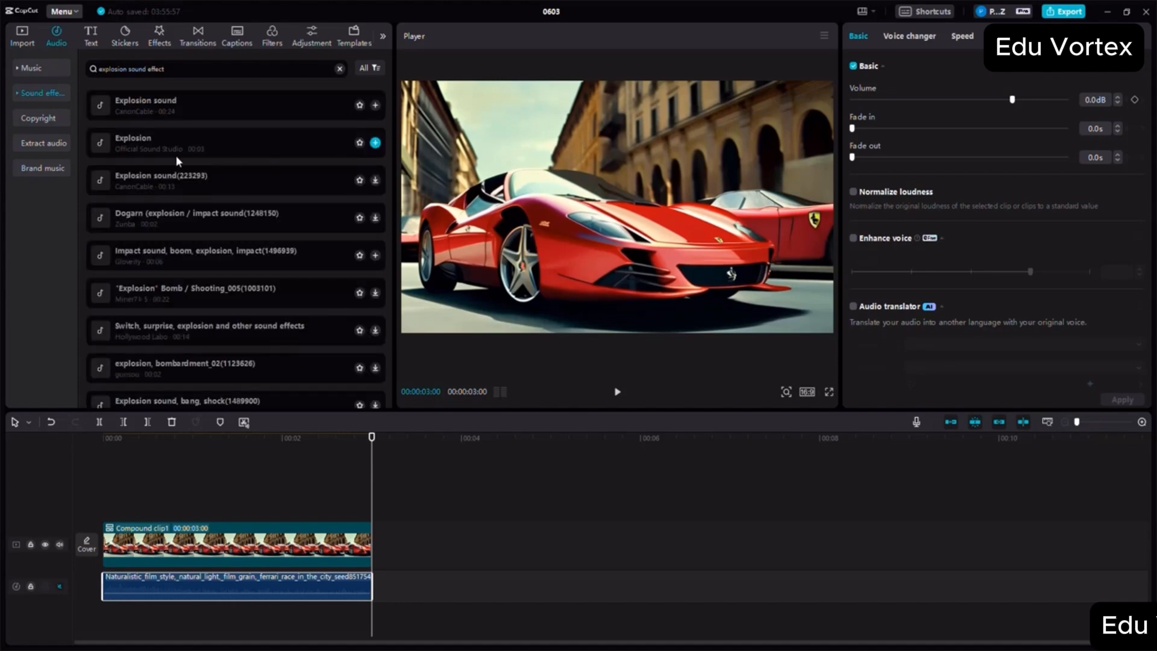
- Preview CanonCable's "Explosion sound", add it on a new audio track at the timeline start, and play it with the footage
click(147, 103)
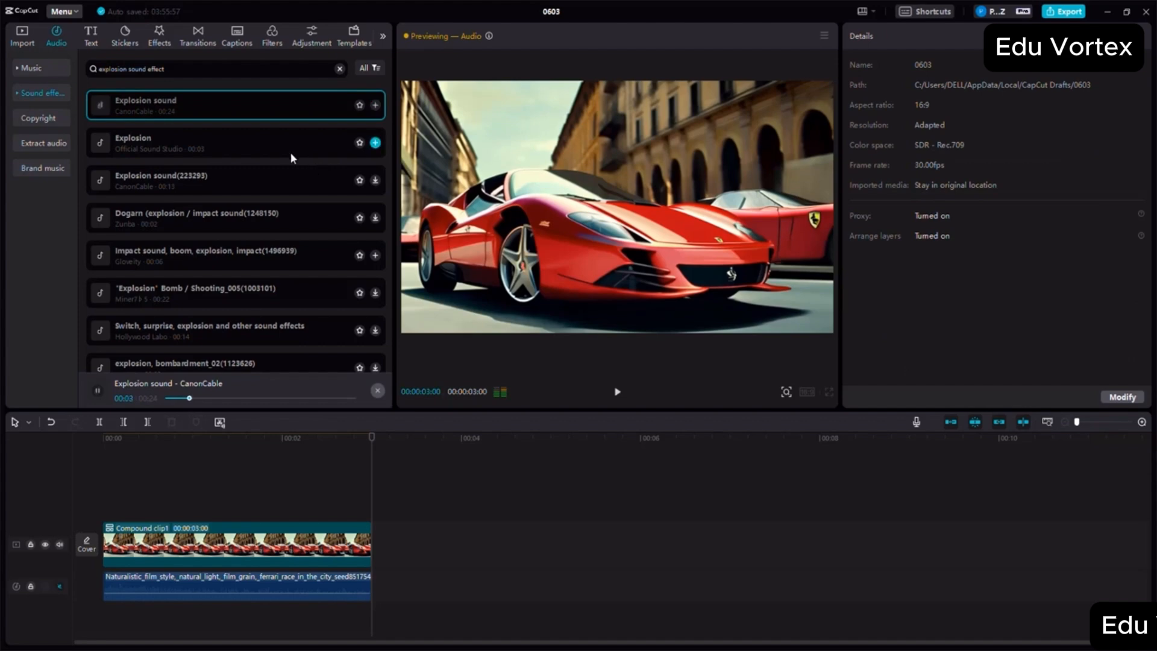
drag(150, 103, 105, 612)
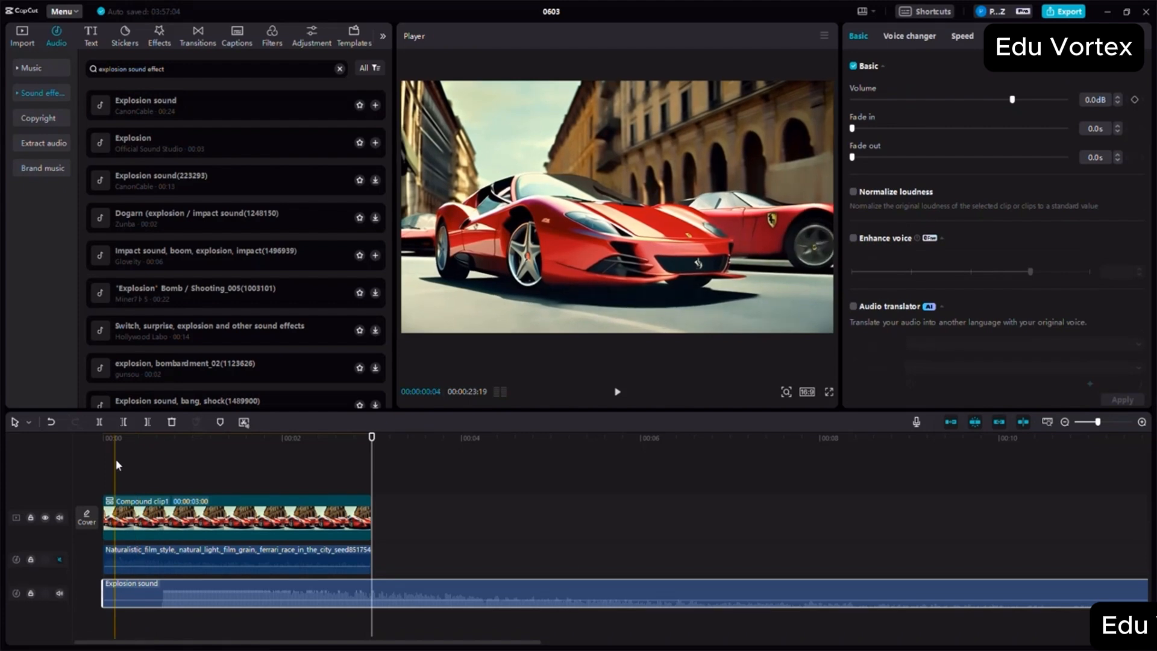
click(107, 440)
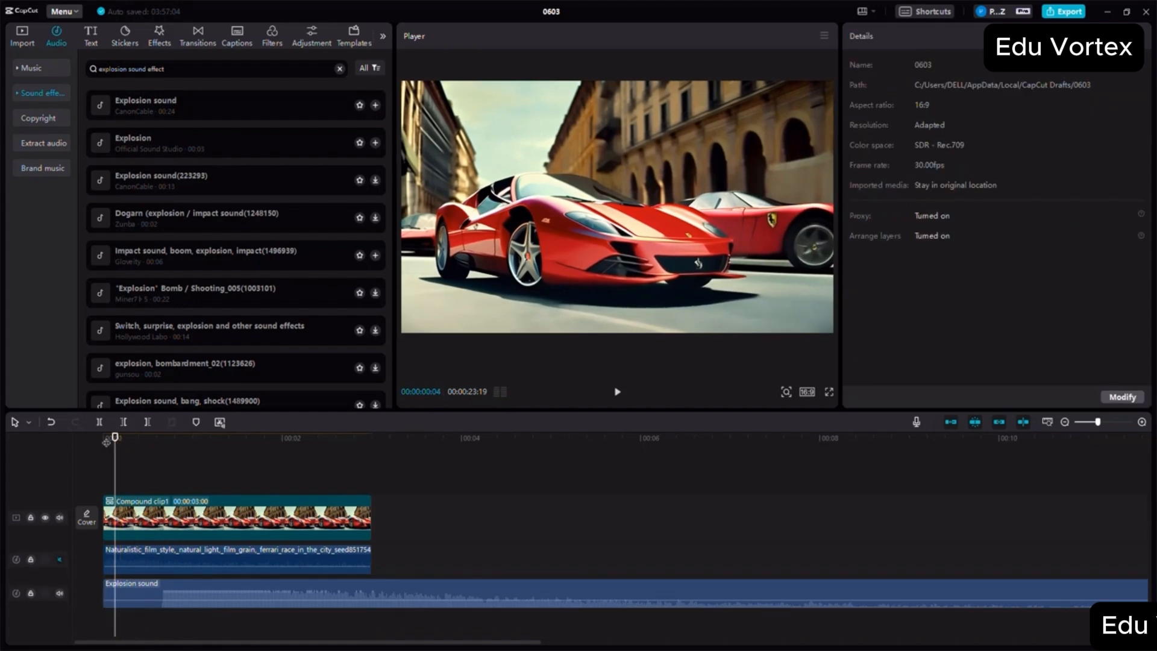
click(618, 392)
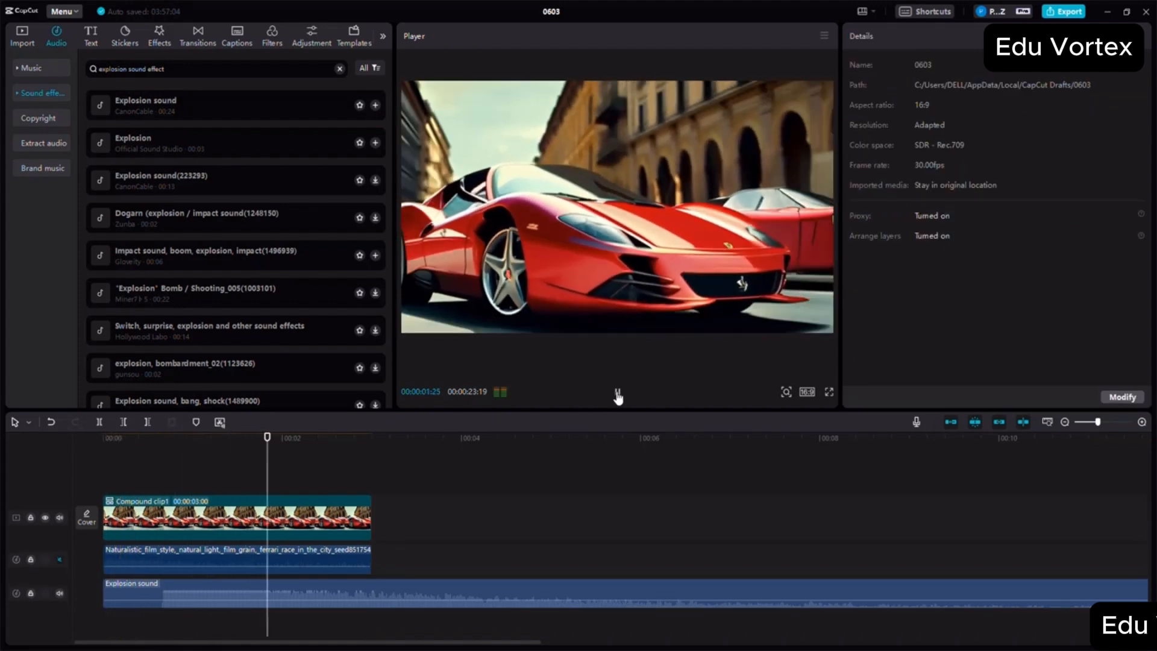
click(617, 393)
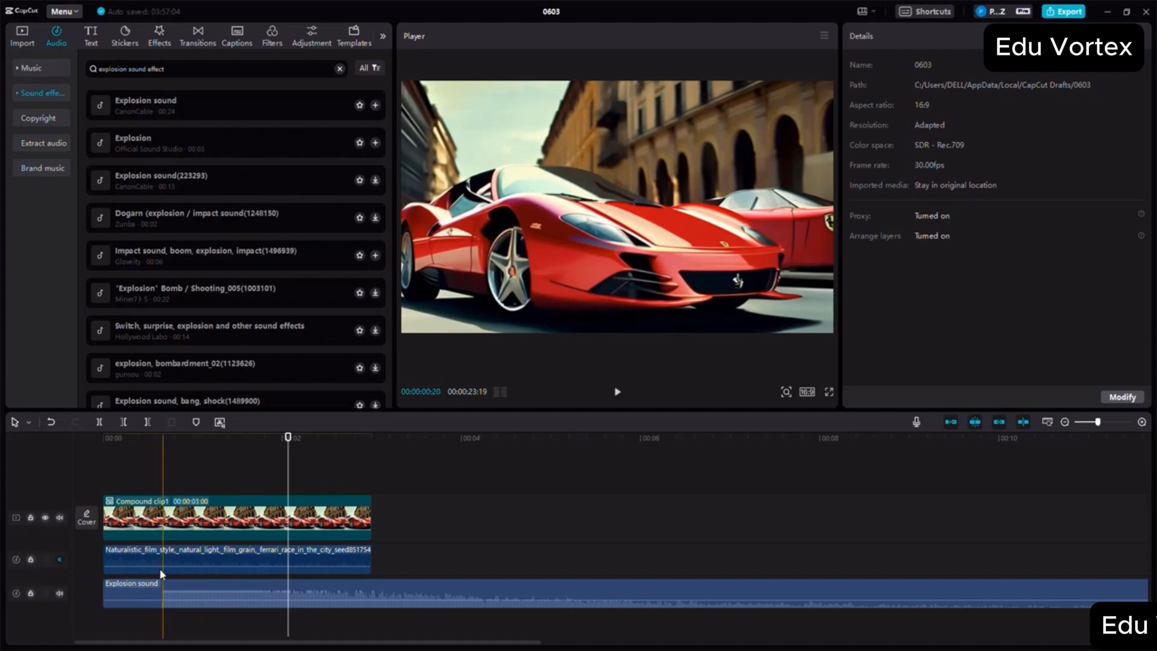
- Lower the explosion sound clip's volume to -11.6 dB and play it back with the footage
click(159, 590)
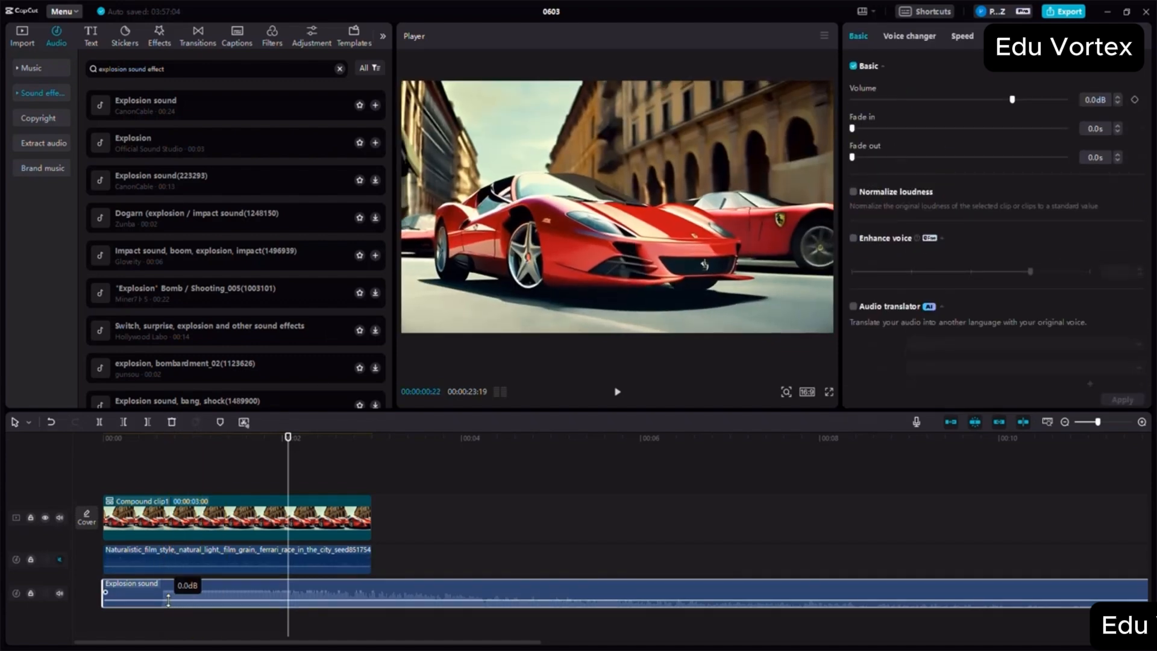
drag(168, 600, 198, 602)
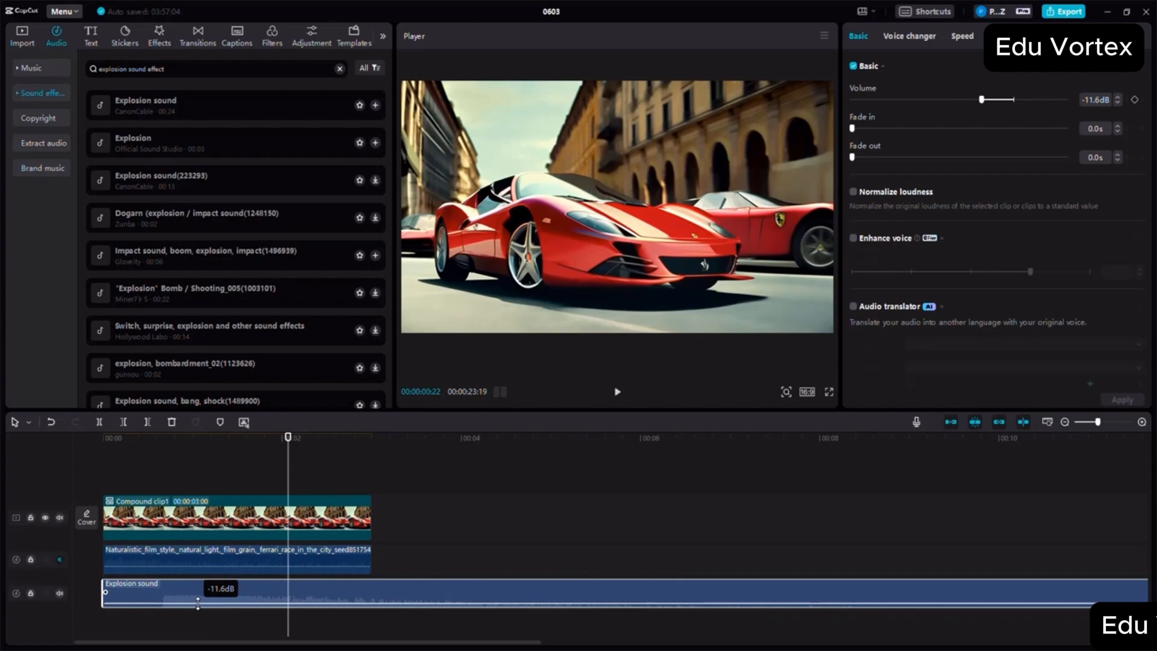
click(142, 443)
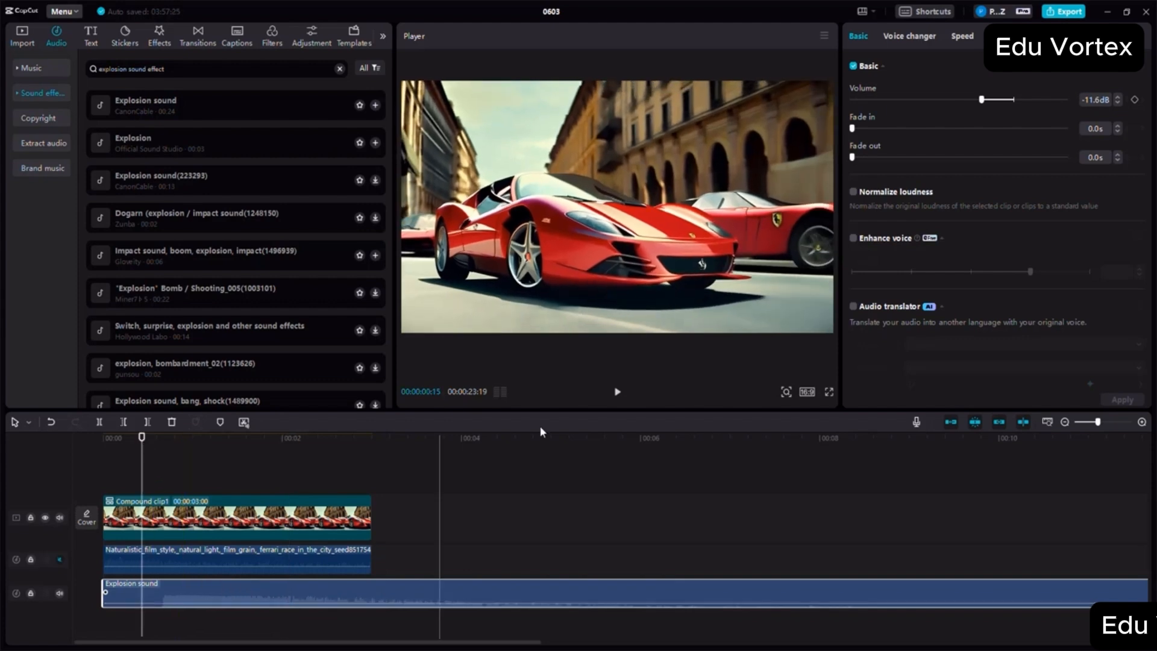
click(618, 390)
click(618, 392)
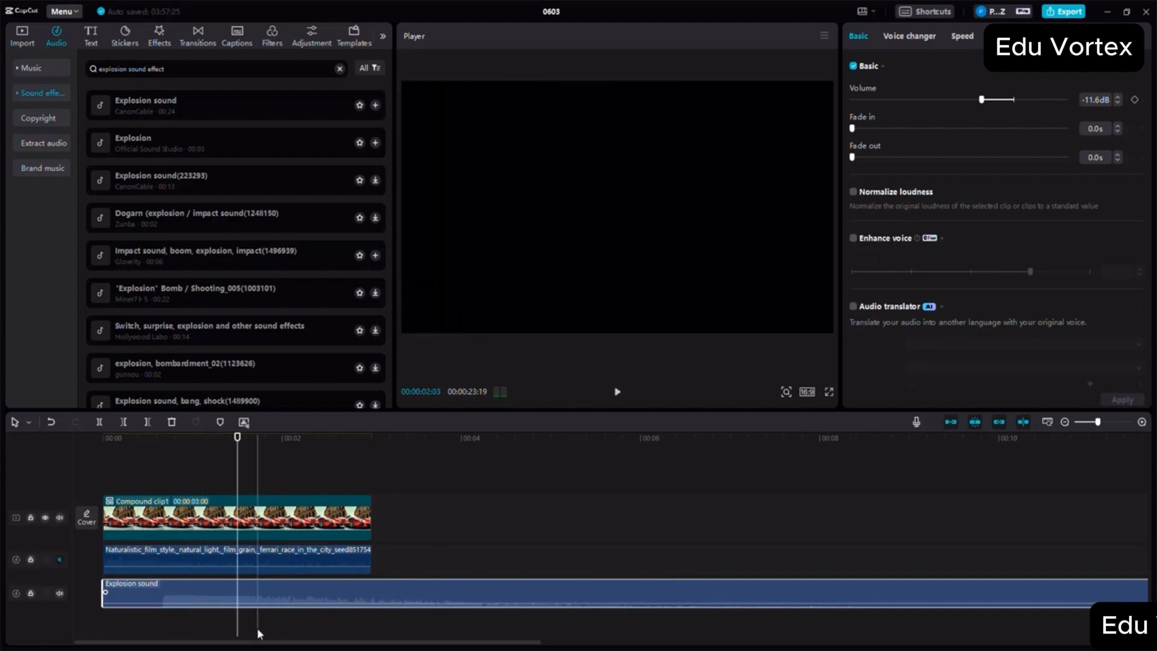
- Raise the explosion sound clip's volume to 20.0 dB and play it back with the footage
drag(259, 603, 262, 544)
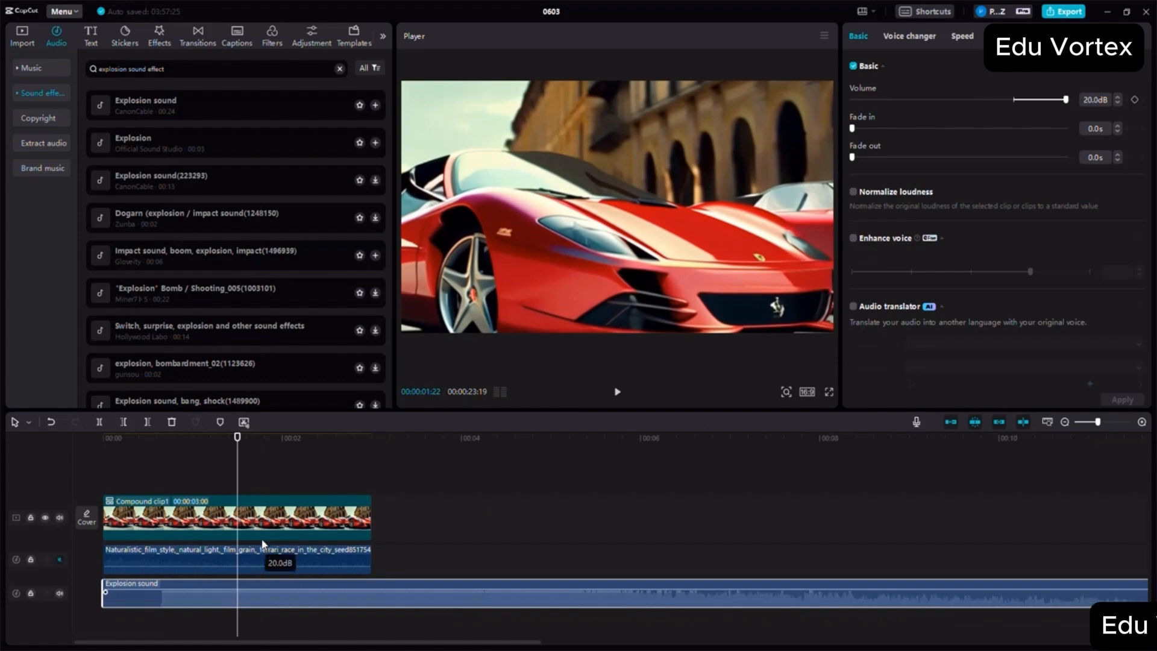
click(147, 439)
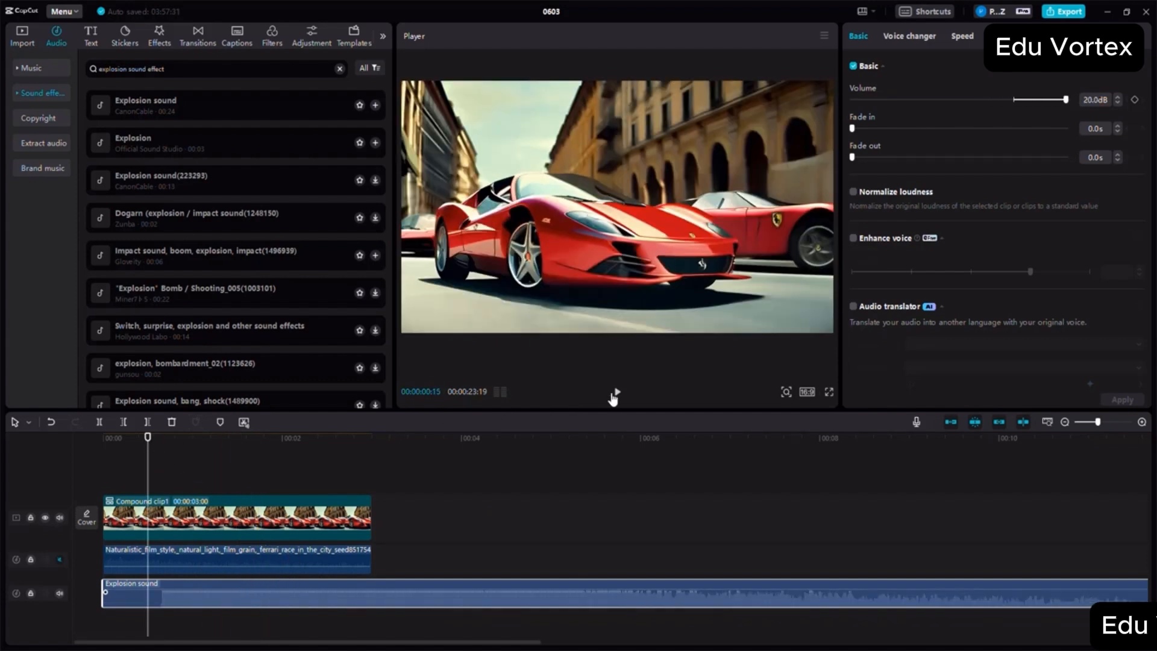
click(614, 393)
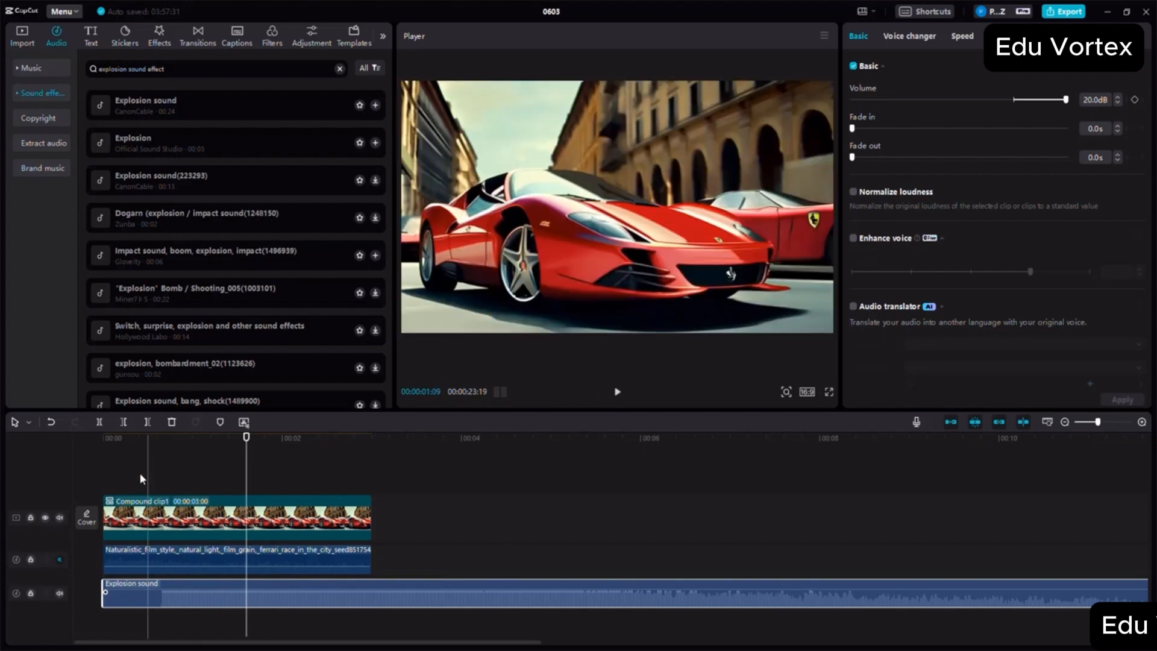
- Search the video effects for "explosion", add the second Explosion effect at 00:00:00:16, and trim its end to about the footage's end
click(150, 449)
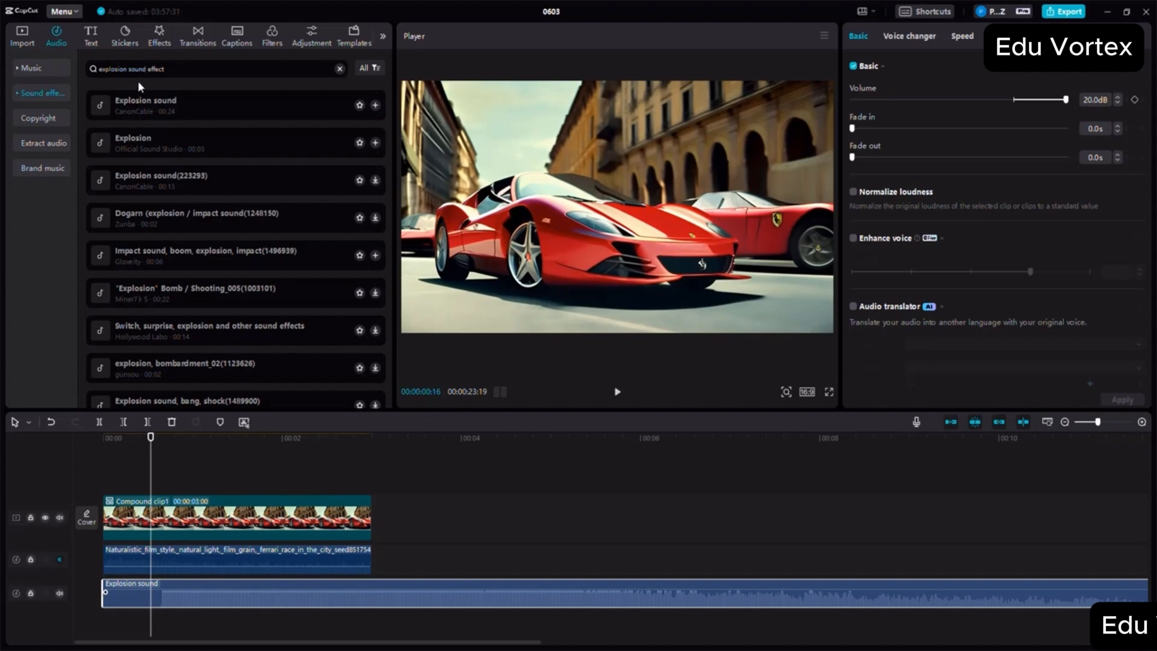
click(159, 35)
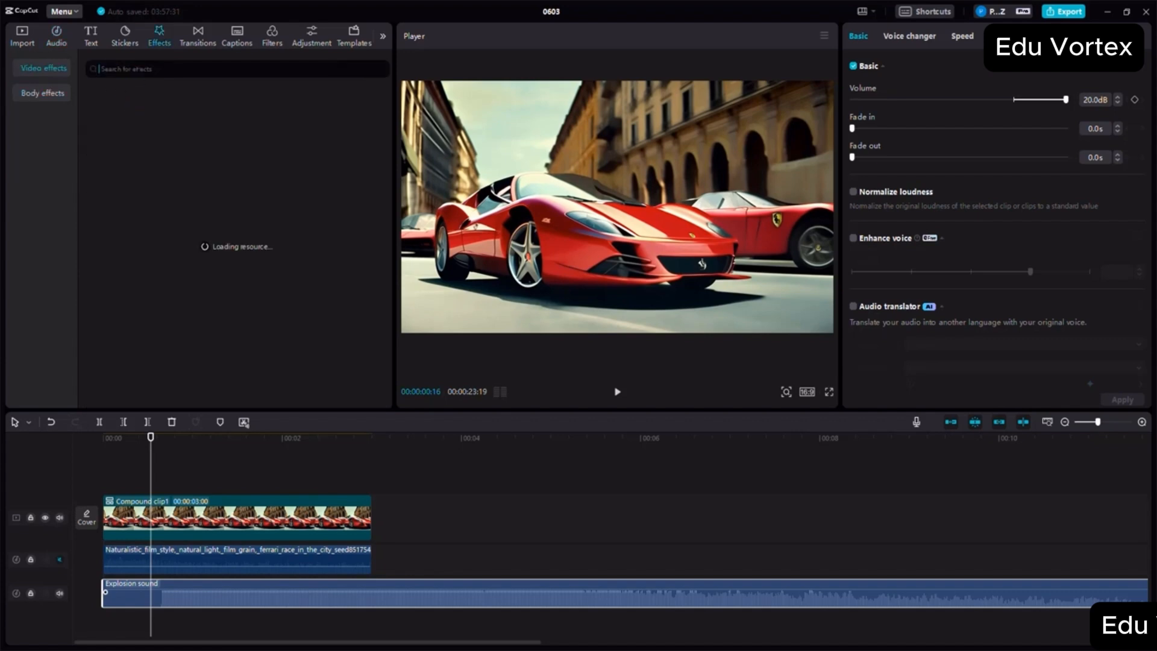
text(explosion)
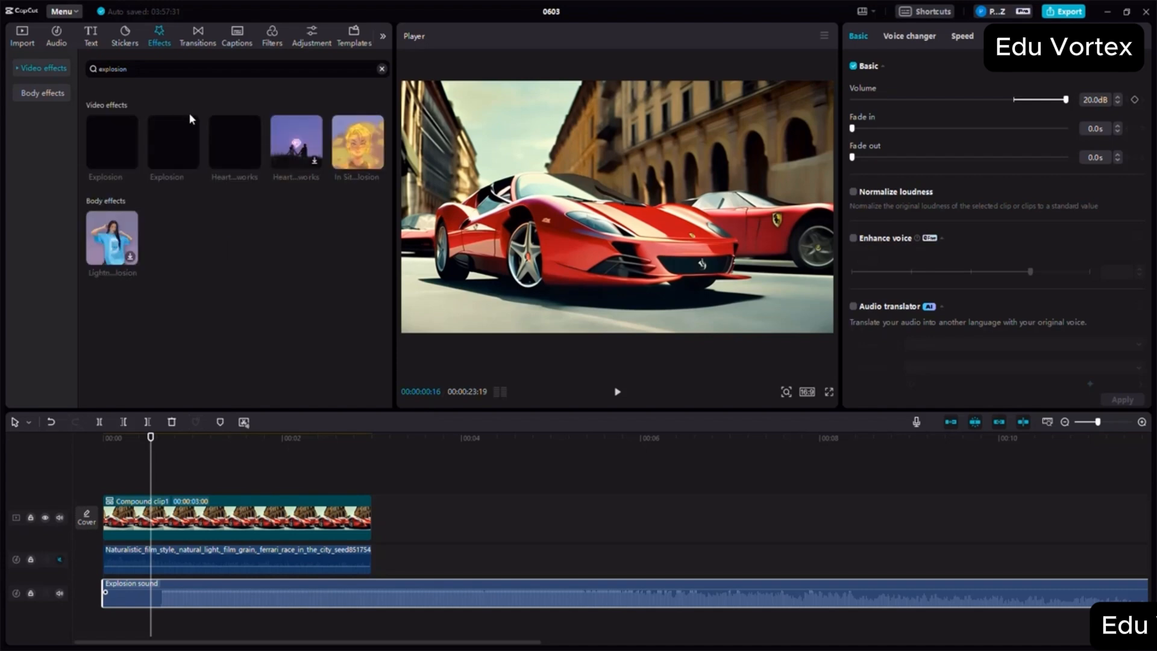
mouse_move(189, 121)
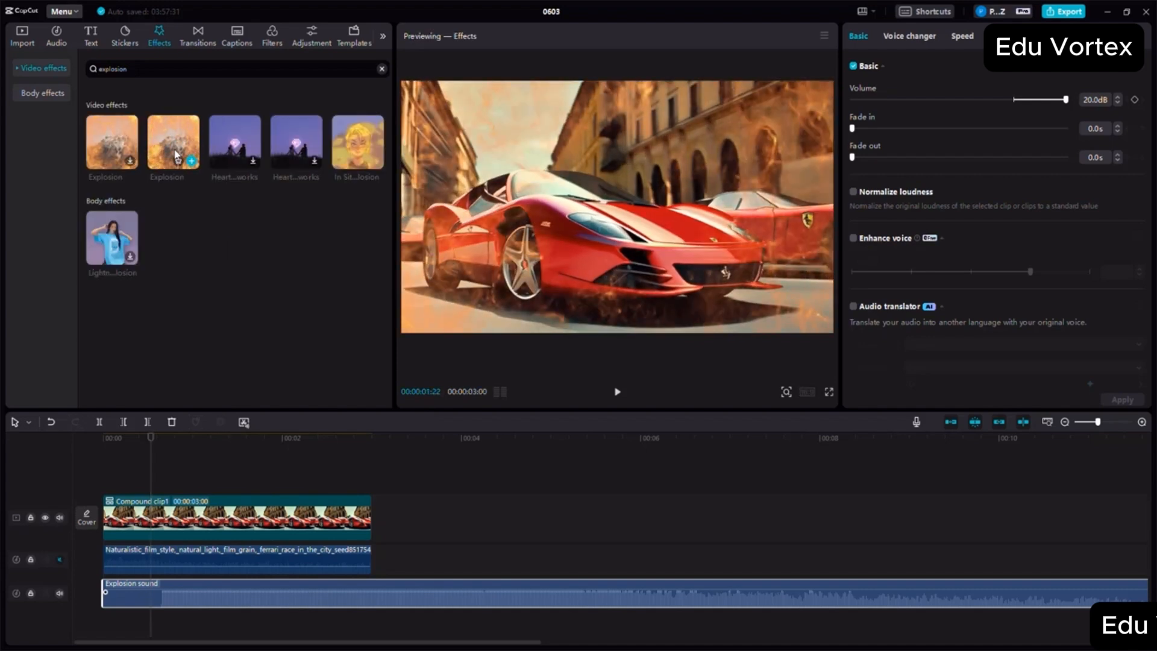
drag(174, 141, 161, 596)
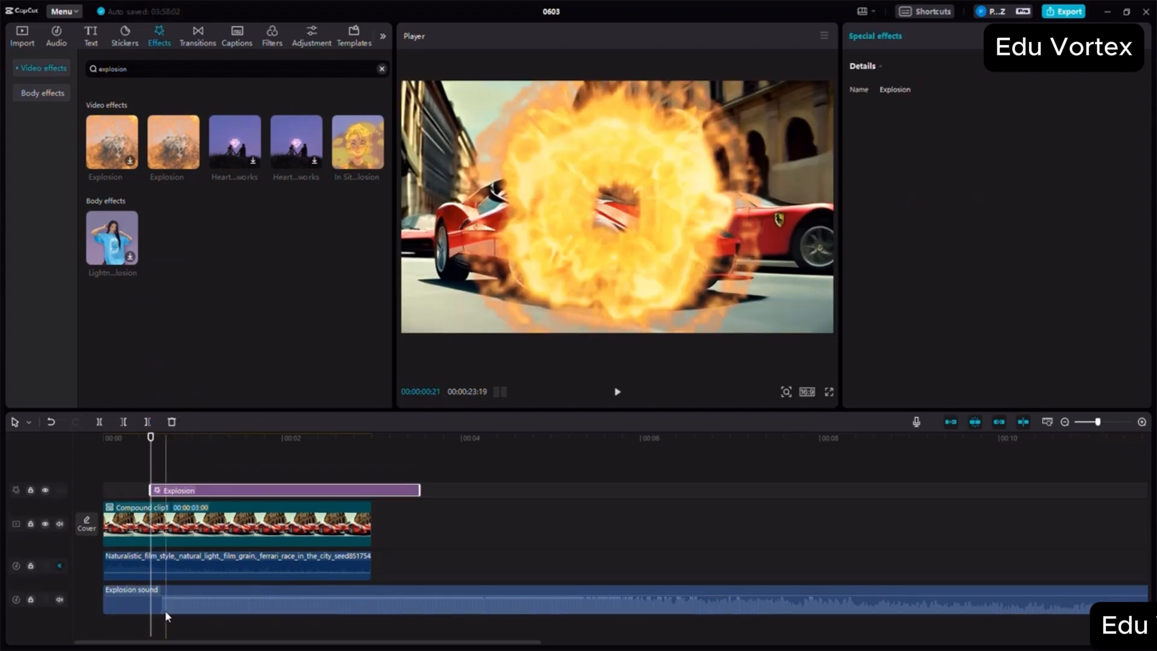
drag(387, 487, 364, 493)
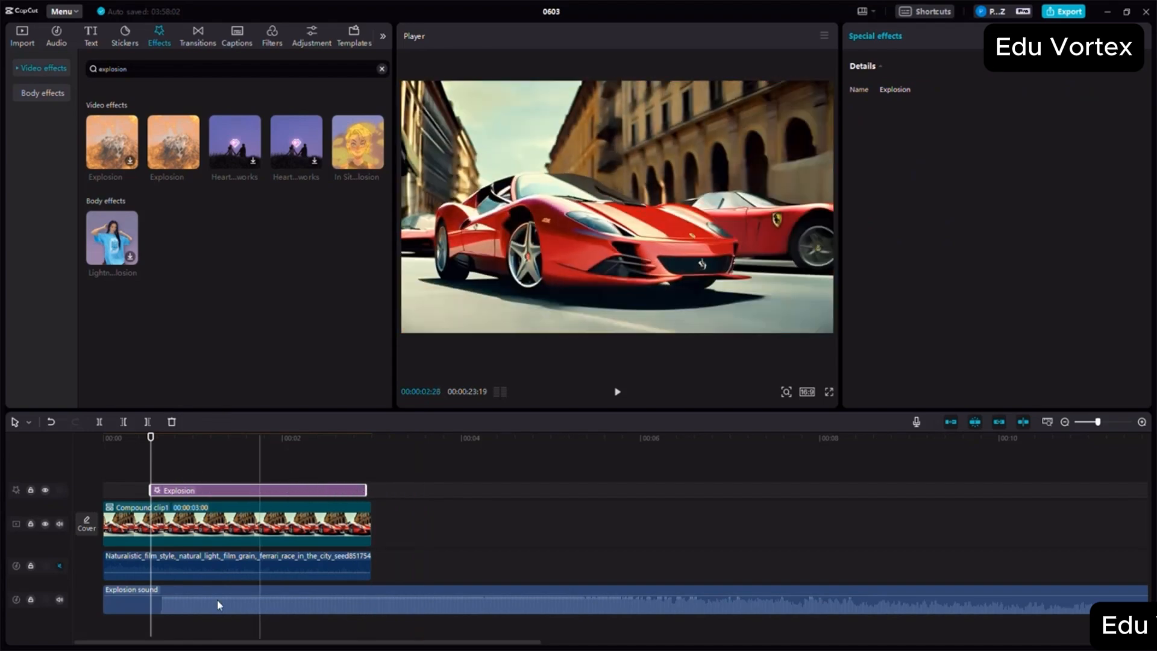
- Set the explosion sound's volume to -2.1 dB and play the footage from near the start with the Explosion effect
click(197, 607)
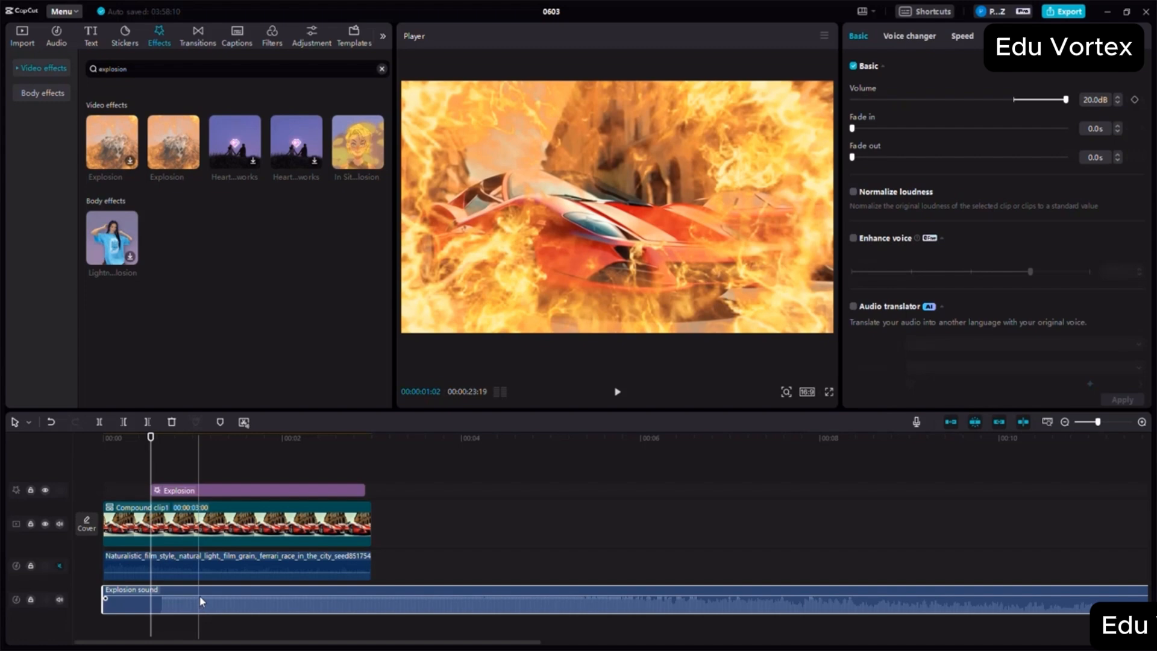
drag(199, 596, 201, 609)
drag(151, 438, 103, 438)
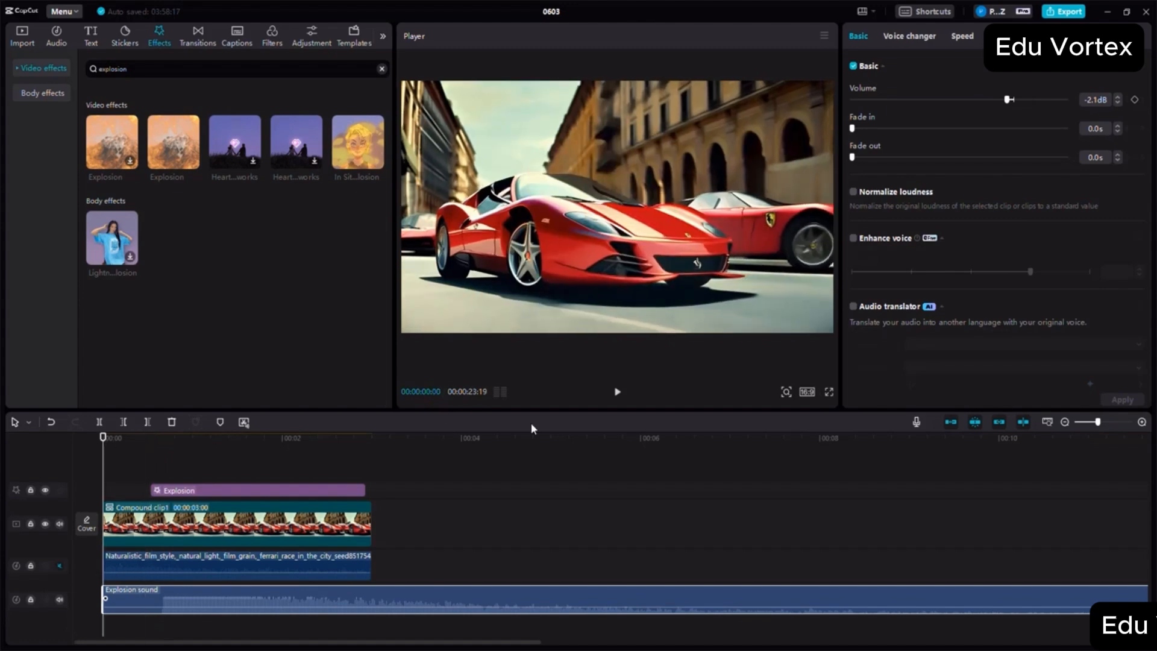
click(126, 443)
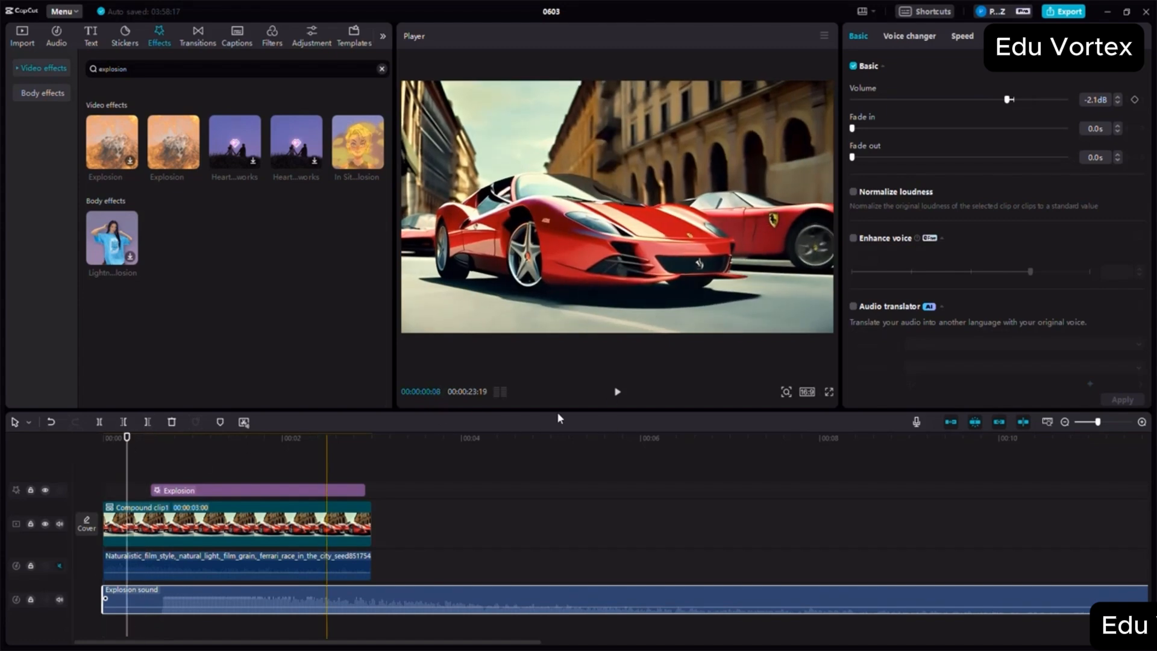
click(617, 393)
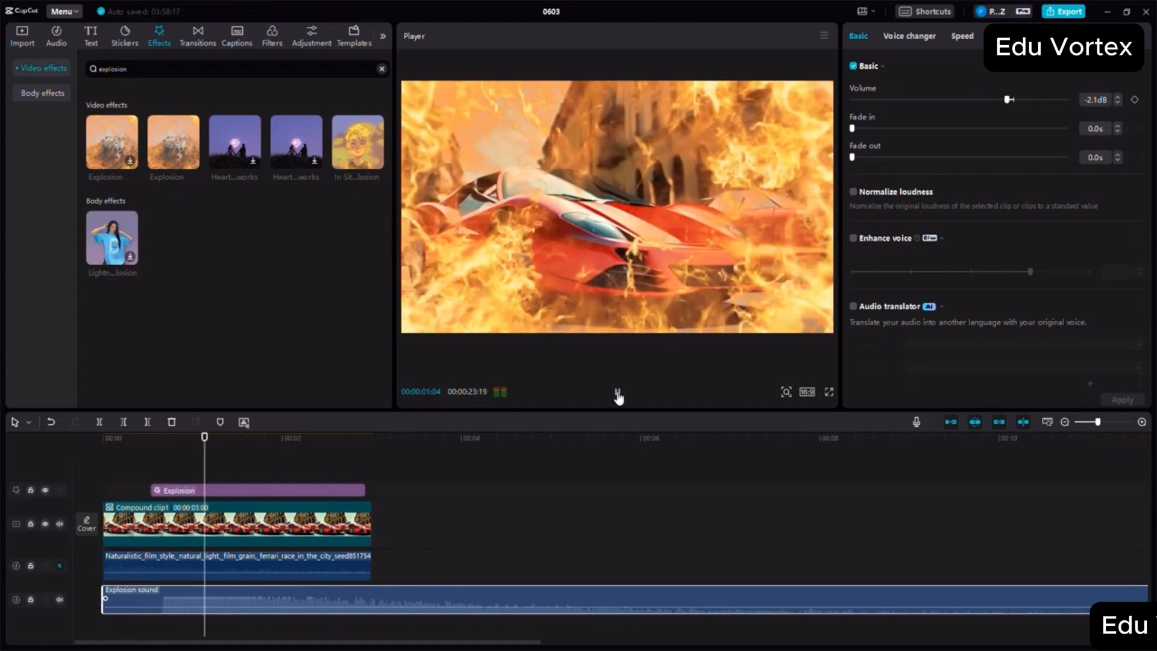
click(617, 393)
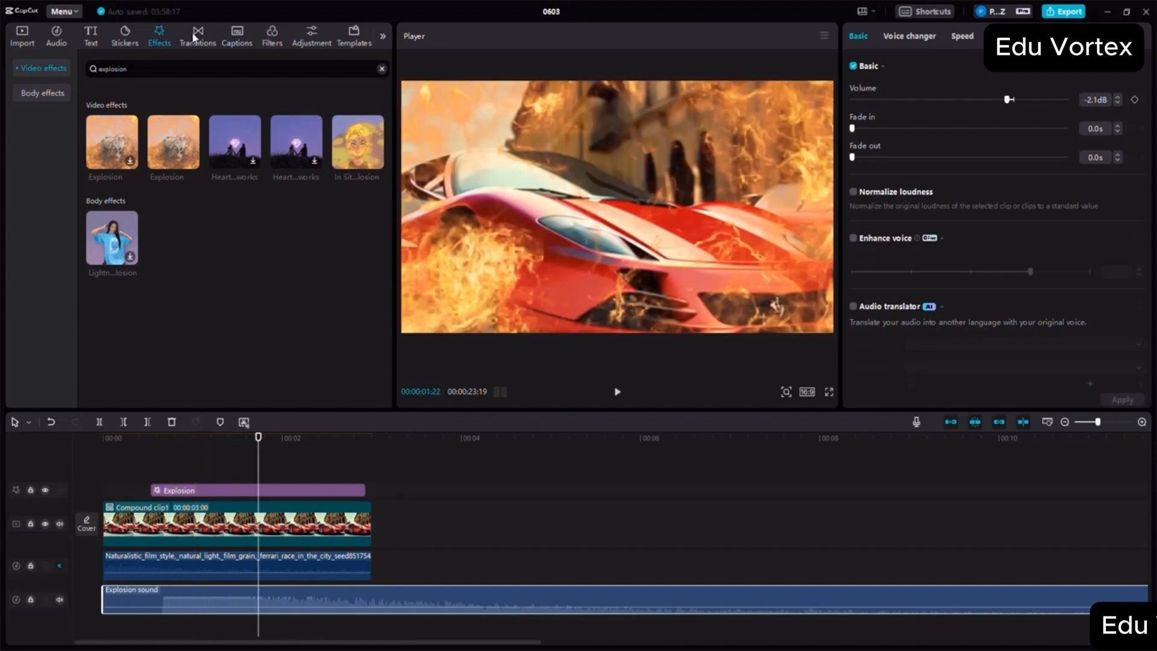
- Duplicate the compound clip and place the copy directly after the original on the main video track
click(20, 70)
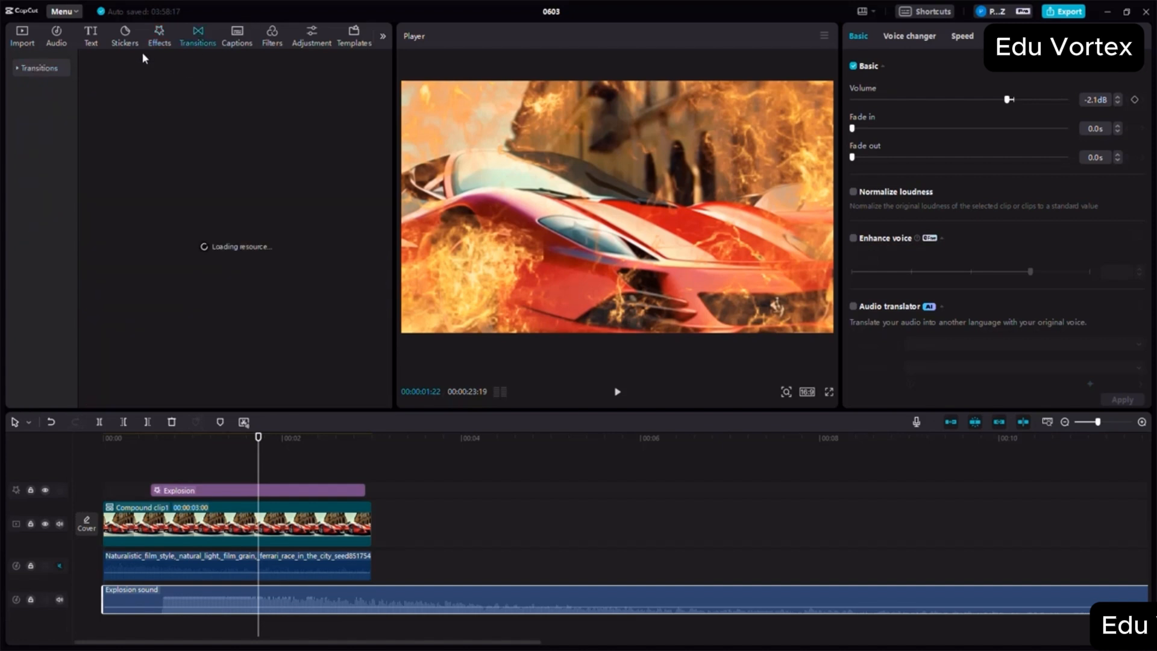
click(300, 529)
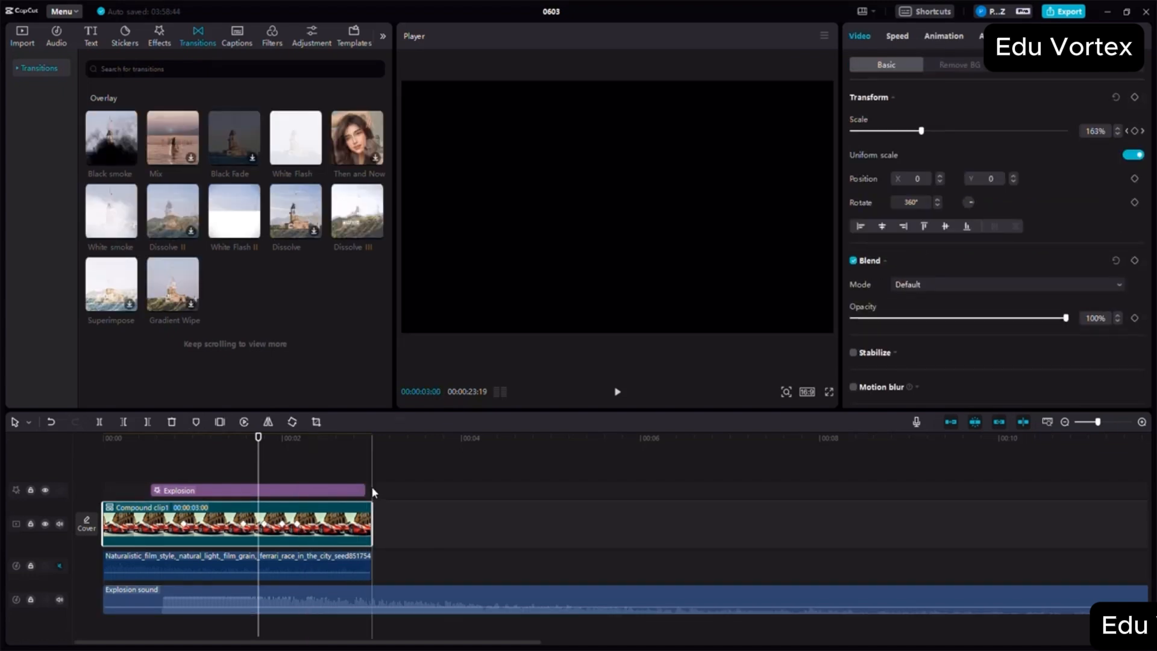
key(ctrl+v)
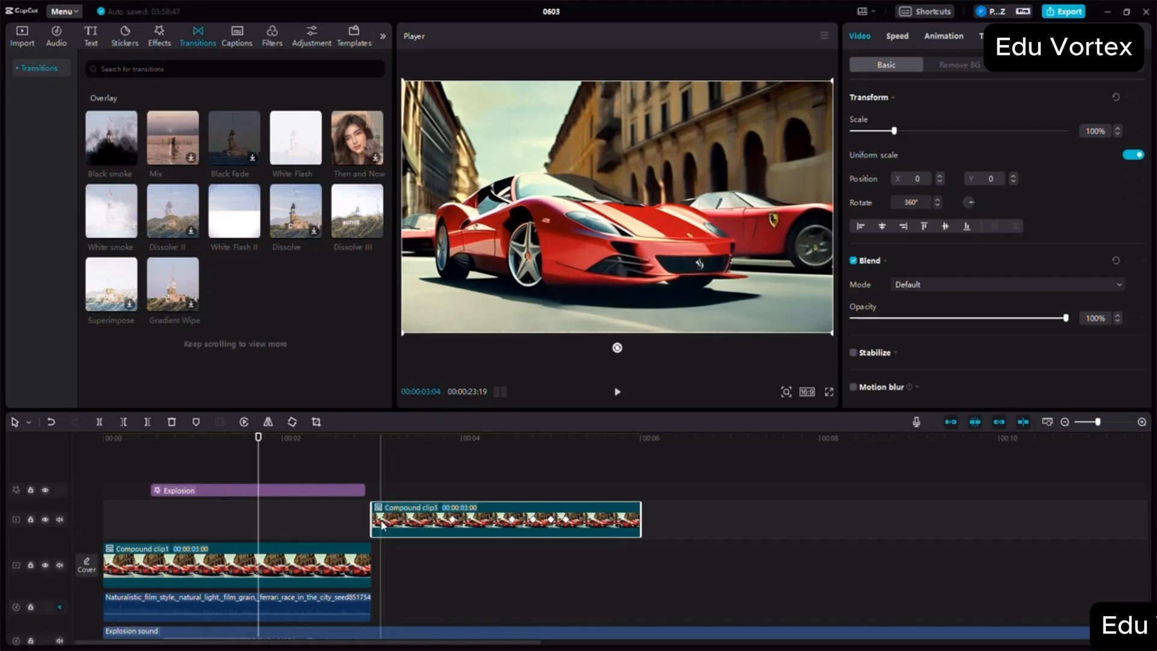
drag(385, 522, 388, 573)
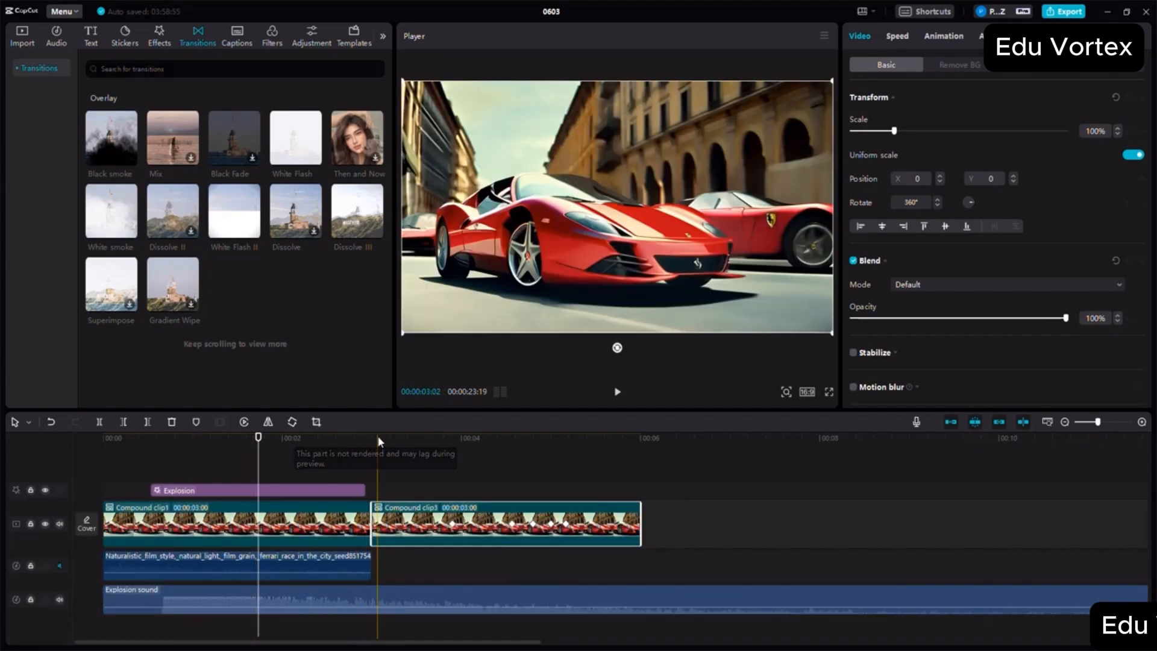
- Delete the explosion sound clip and the Explosion effect from the timeline
click(291, 593)
key(Delete)
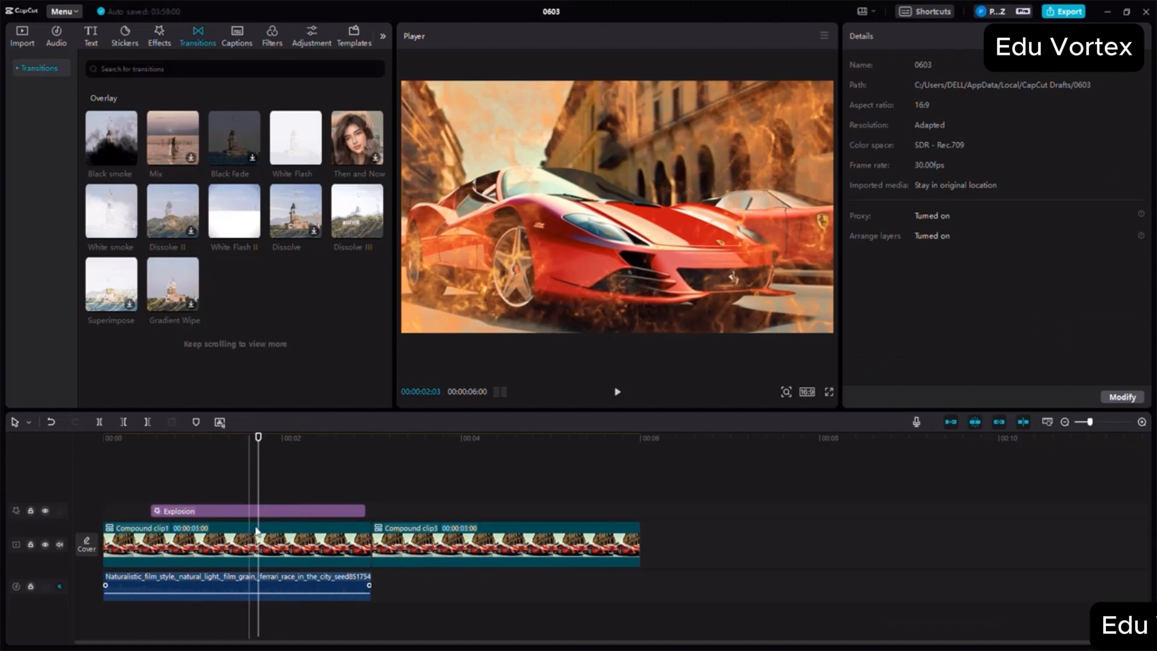
click(287, 512)
key(Delete)
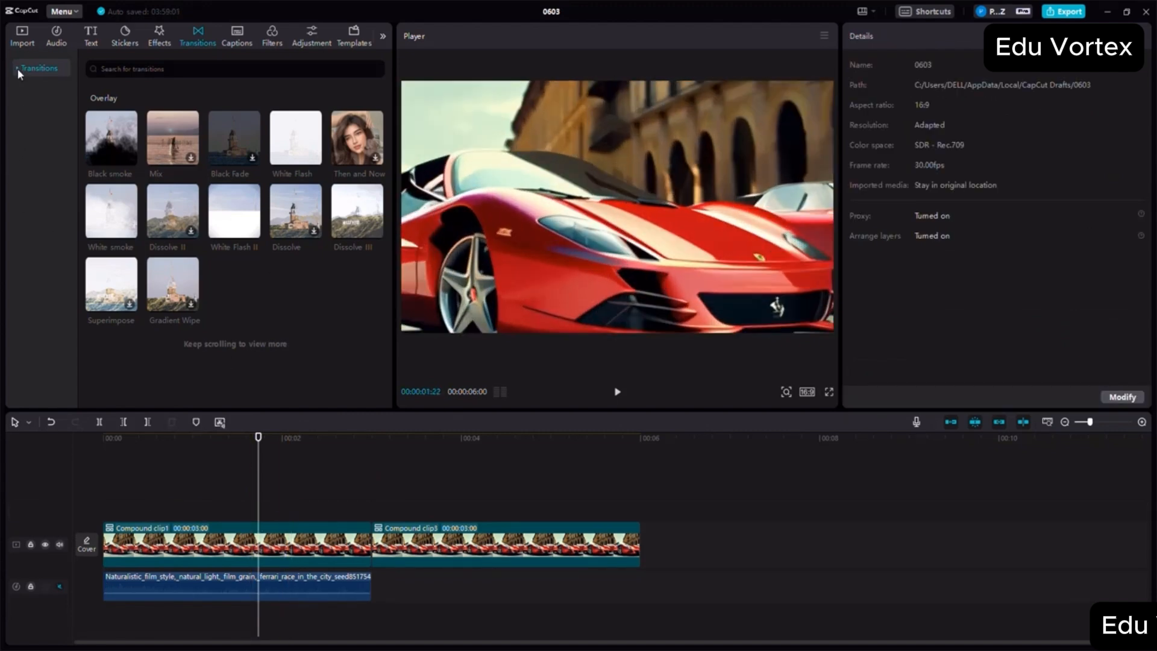
- Add the Vertical Lines transition from the Glitch category between the two compound clips
click(17, 68)
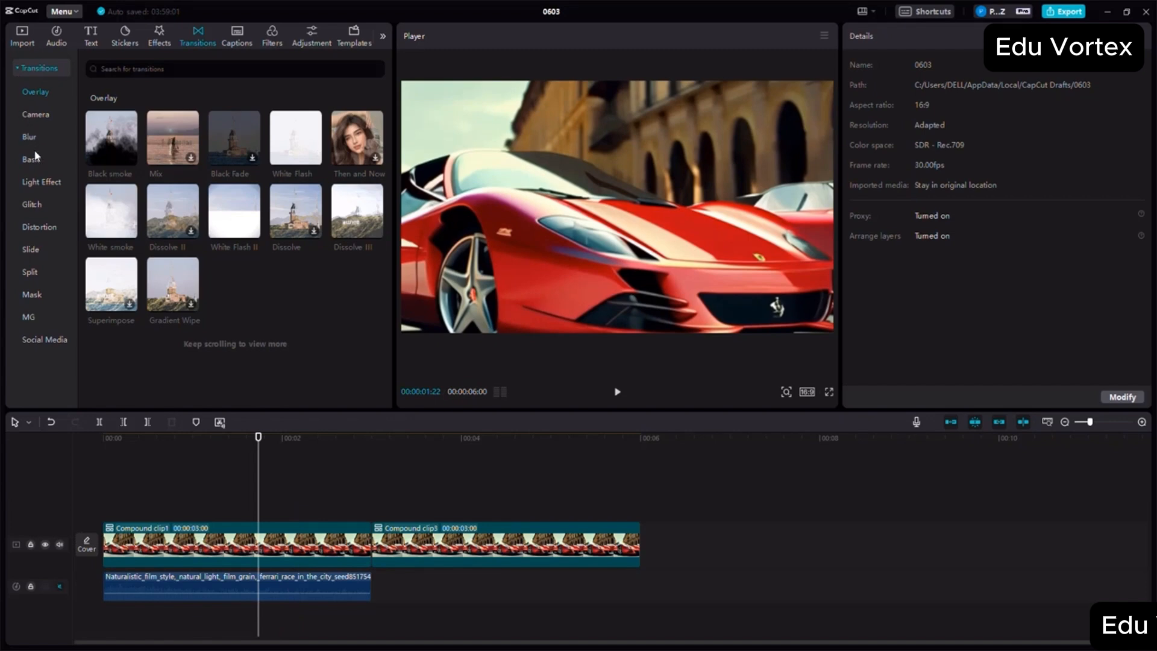
click(32, 205)
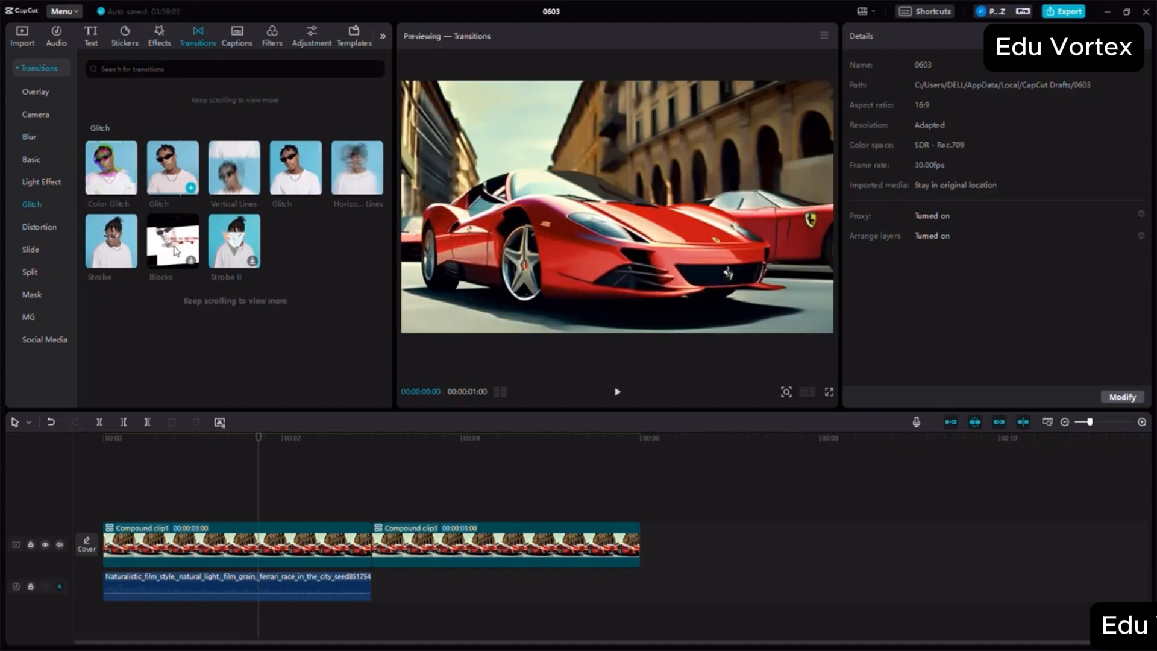
drag(235, 174, 396, 547)
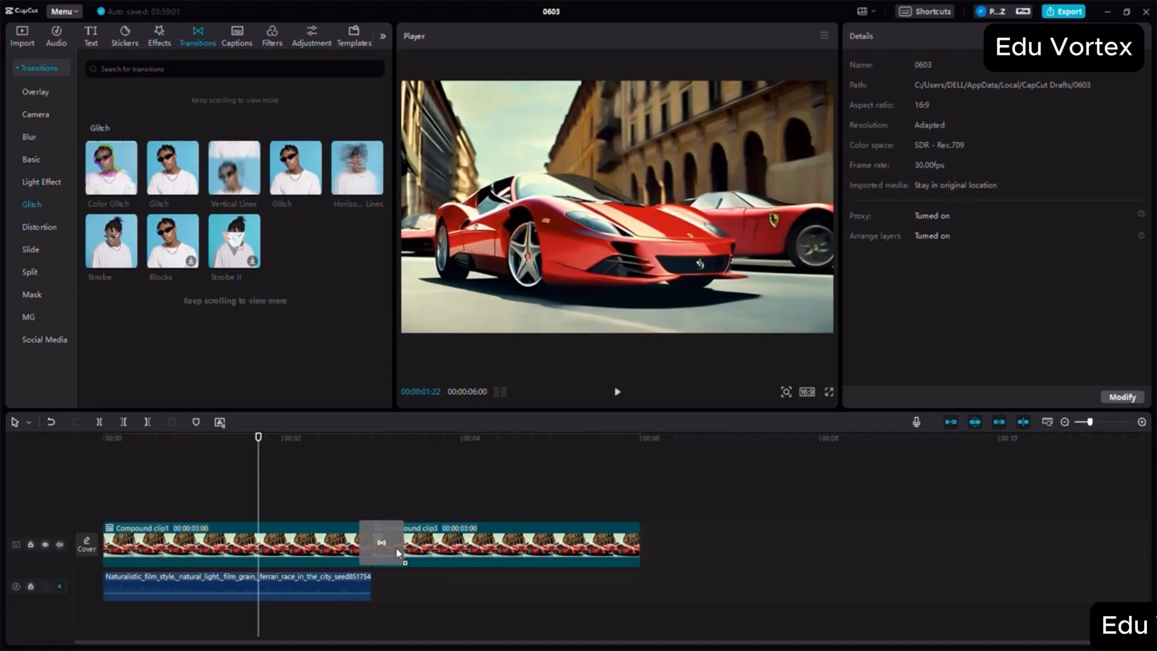
click(653, 369)
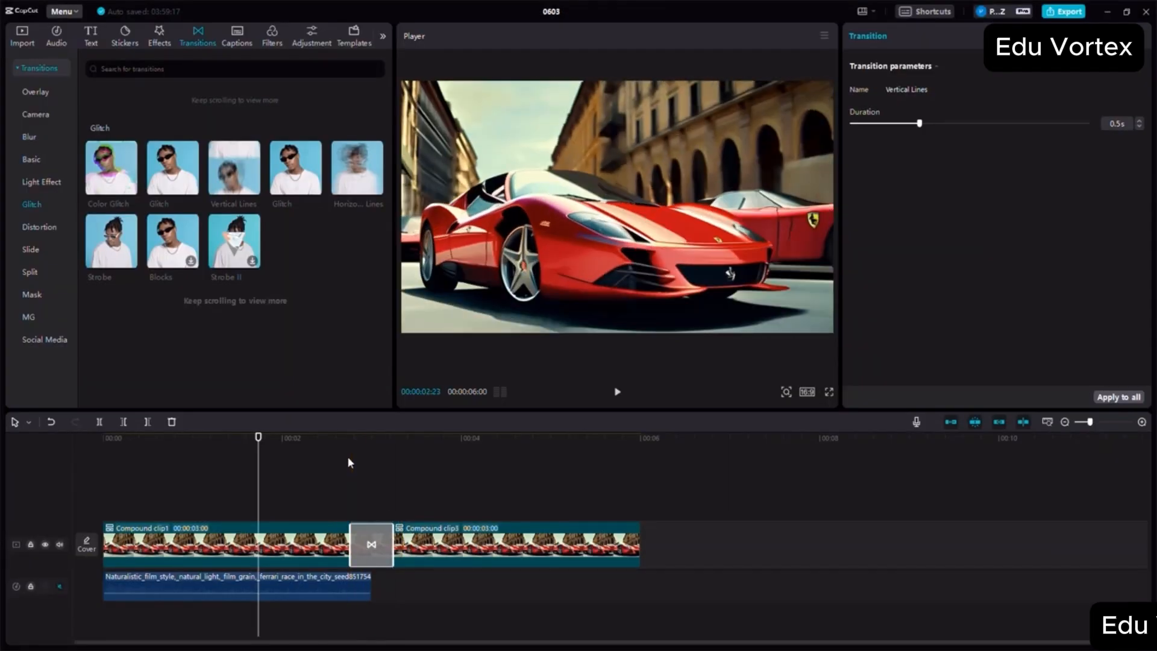
- Check the Vertical Lines transition's parameters and play the footage across it from just before its start
click(349, 462)
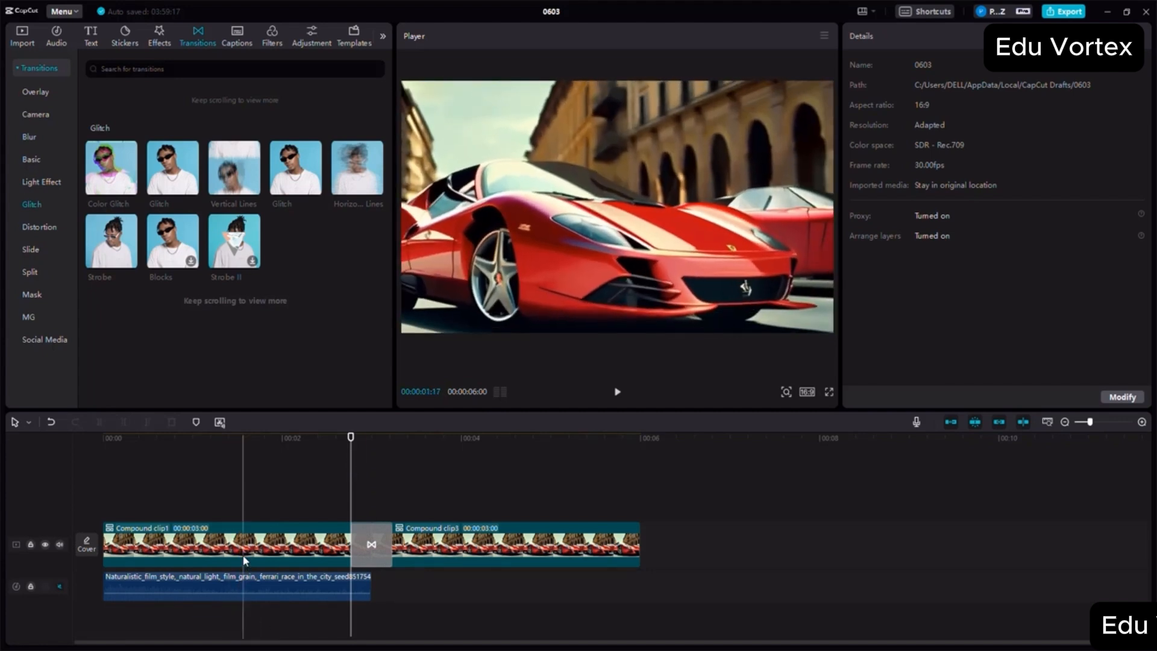
click(378, 547)
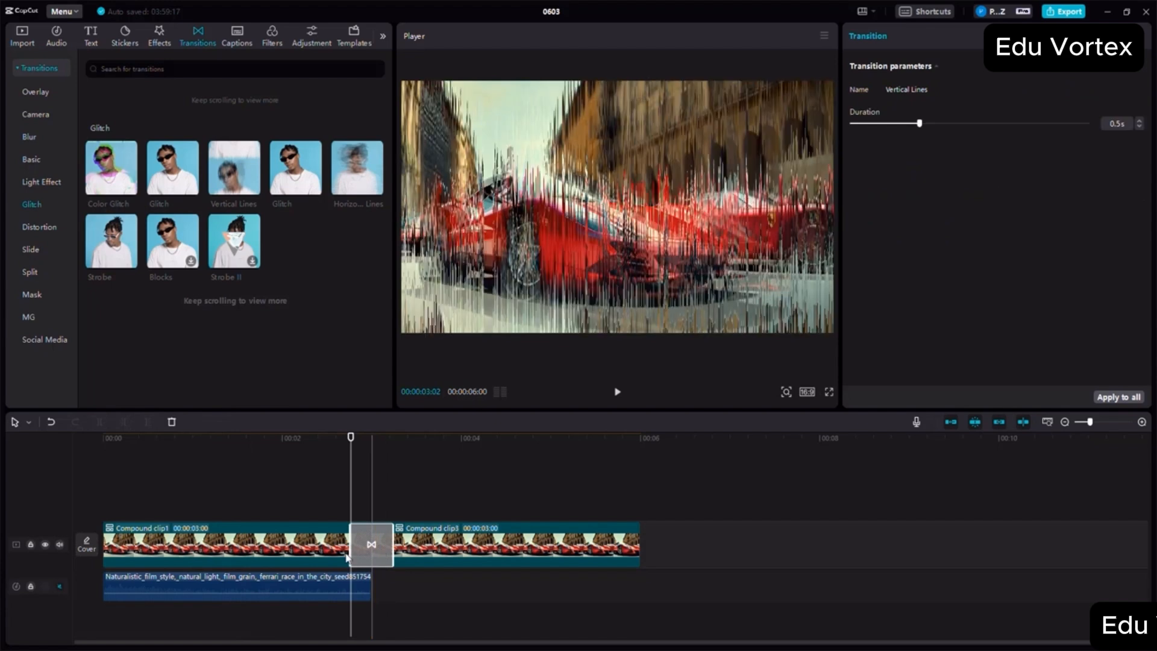
click(338, 464)
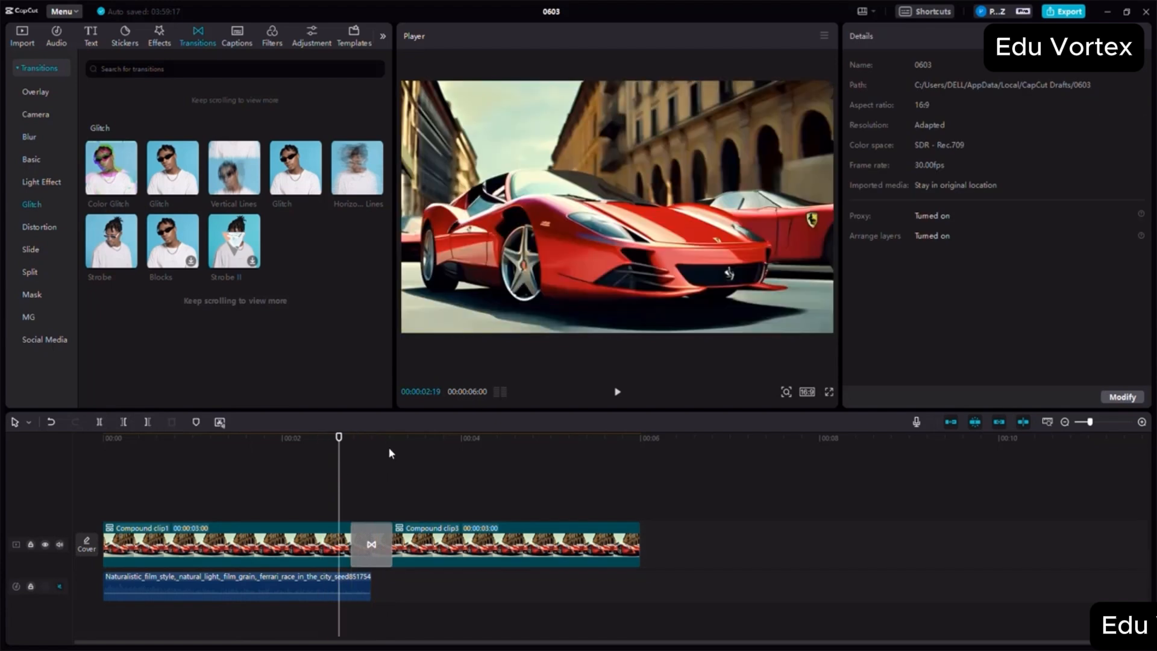
click(617, 393)
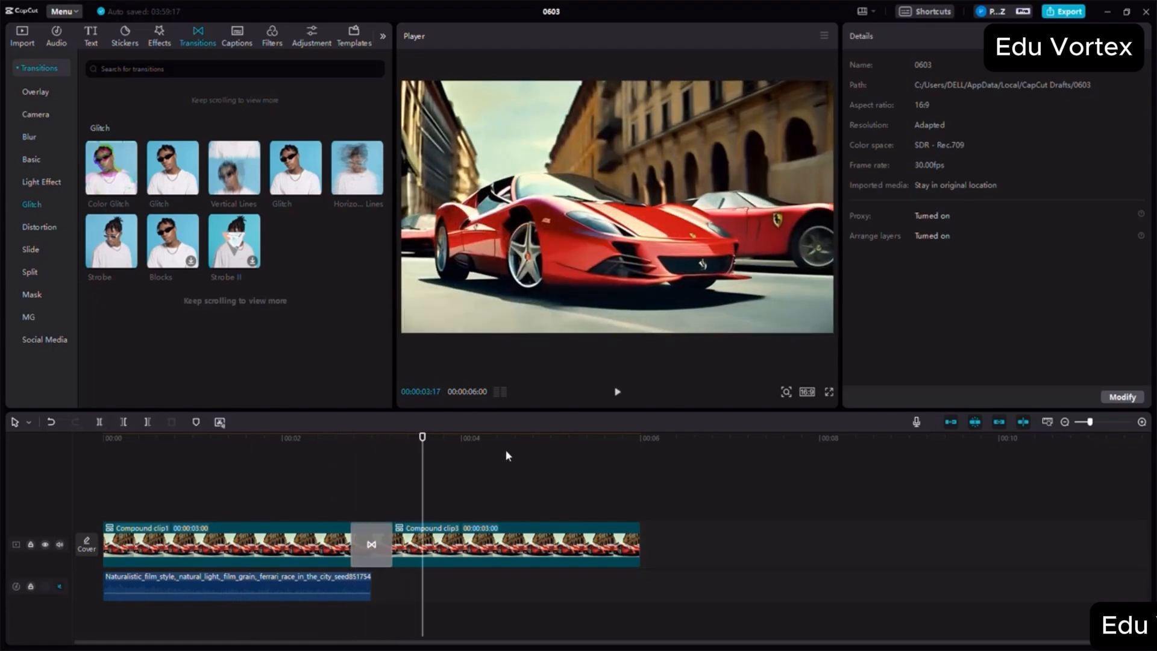
- Place the playhead at the transition's start and search the sound effects library for "glitch sound effect"
click(350, 447)
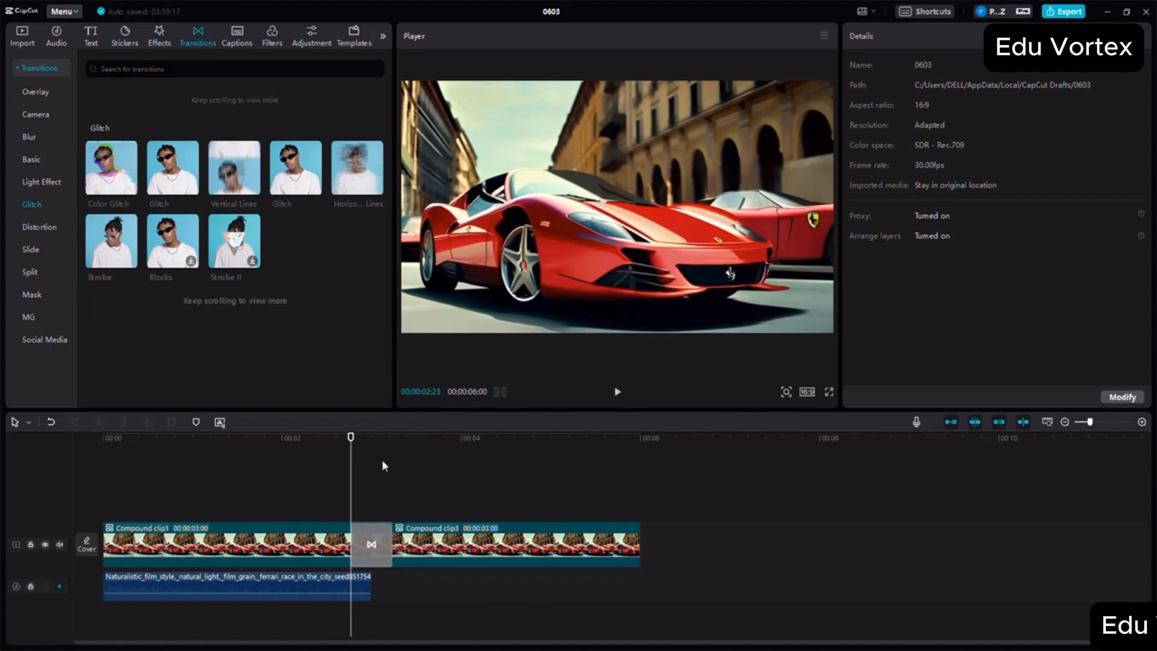
click(56, 38)
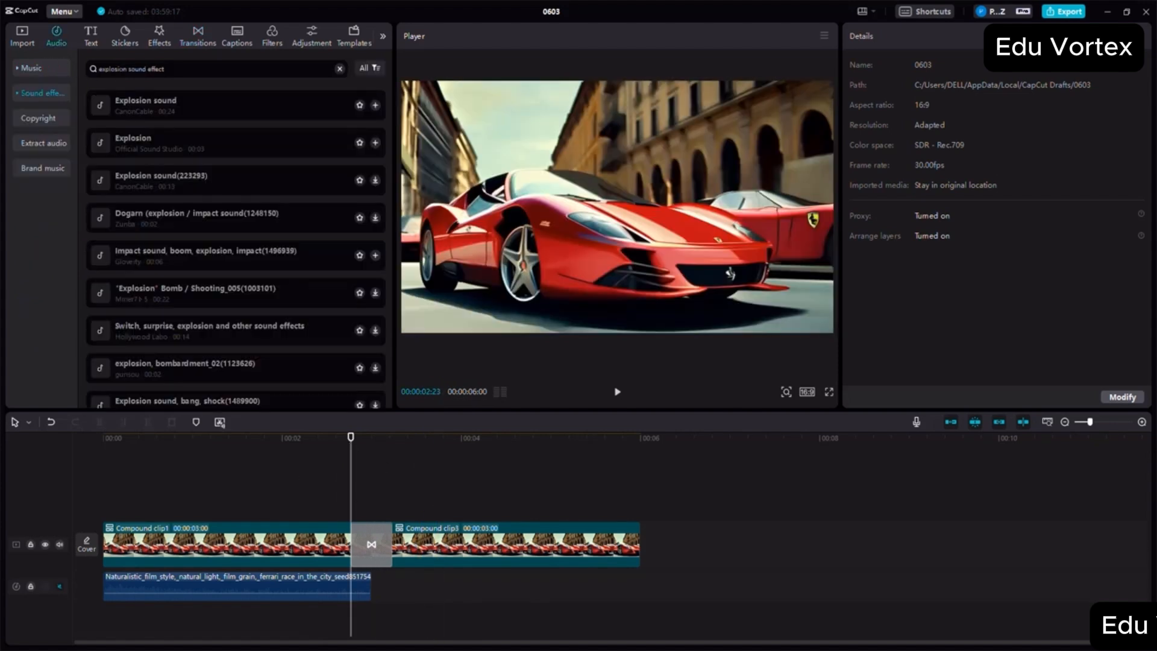
triple_click(121, 69)
double_click(112, 70)
text(glitch)
key(Return)
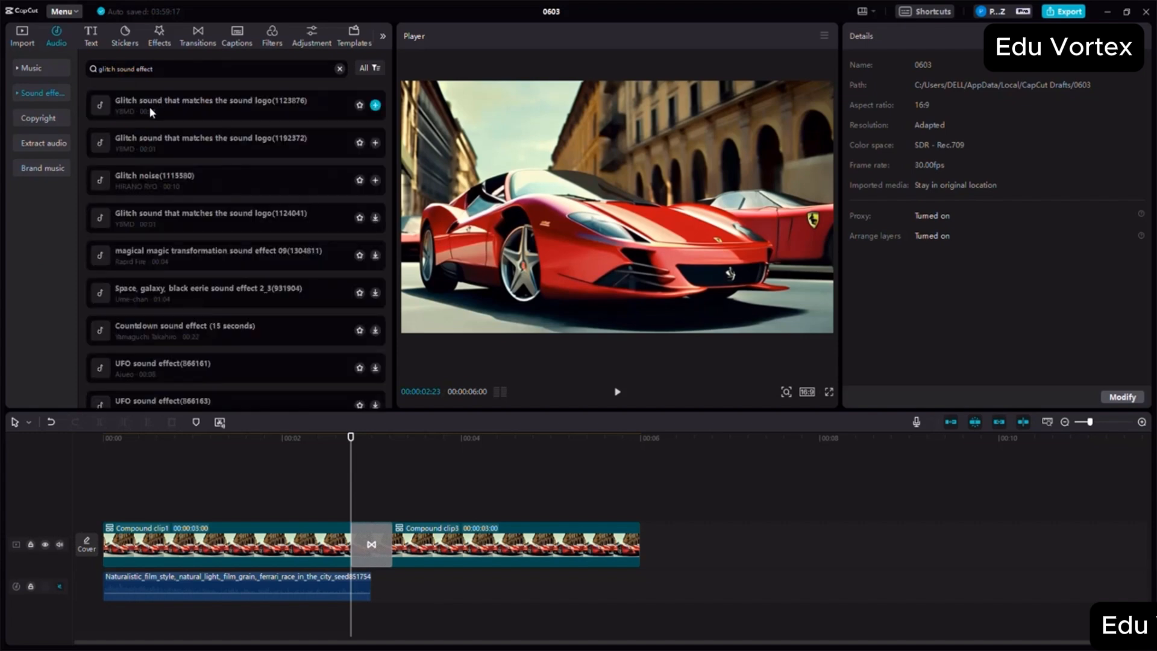
- Audition several glitch and UFO sound effects in the search results, including Glitch noise(1115580)
click(139, 179)
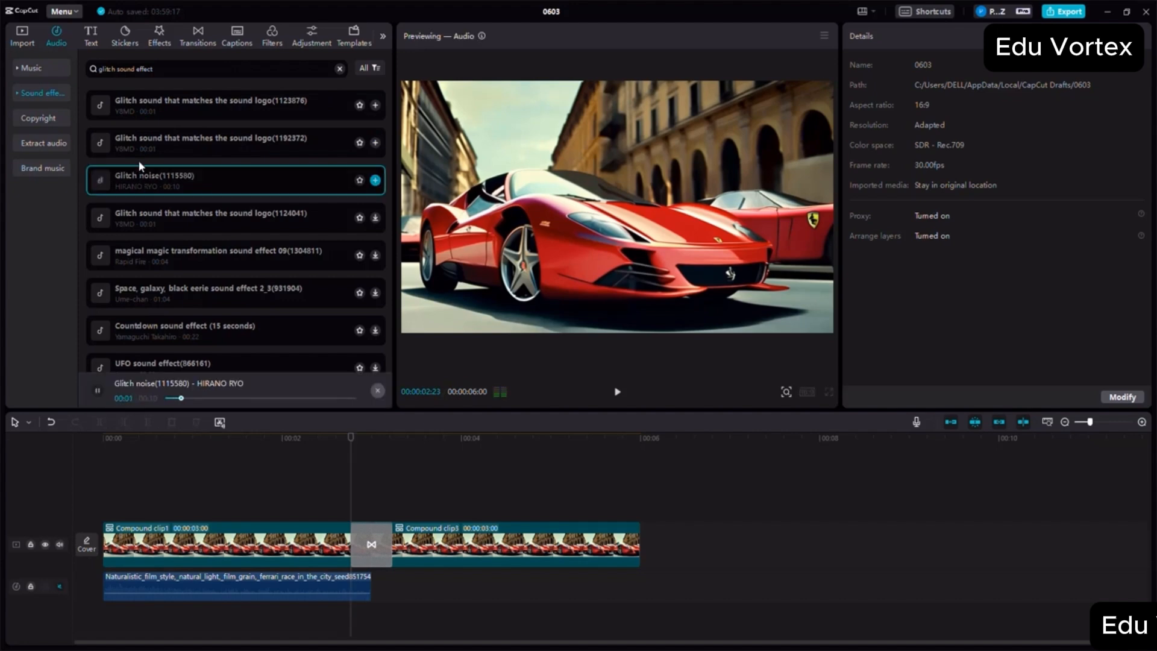
click(140, 140)
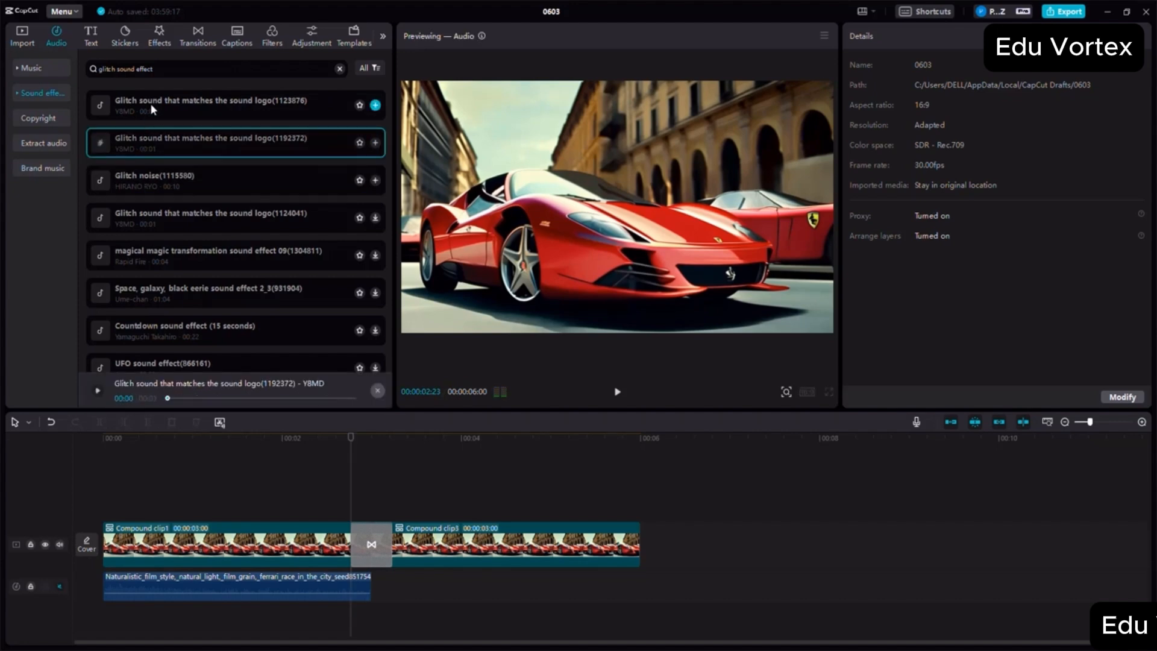
click(160, 225)
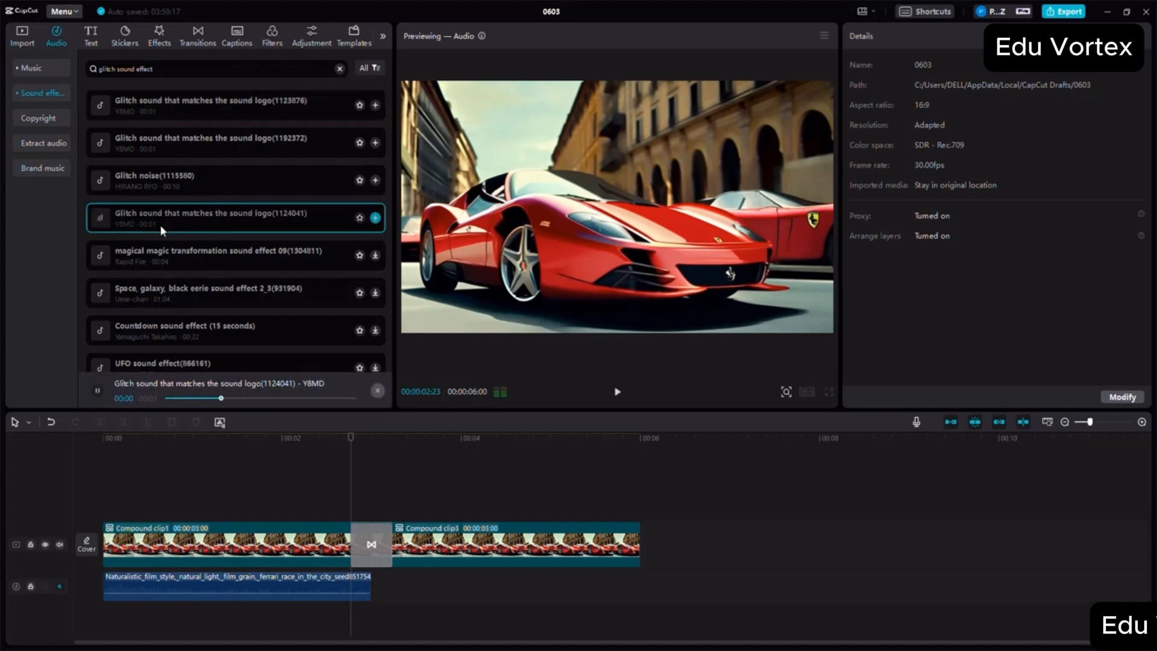
click(162, 334)
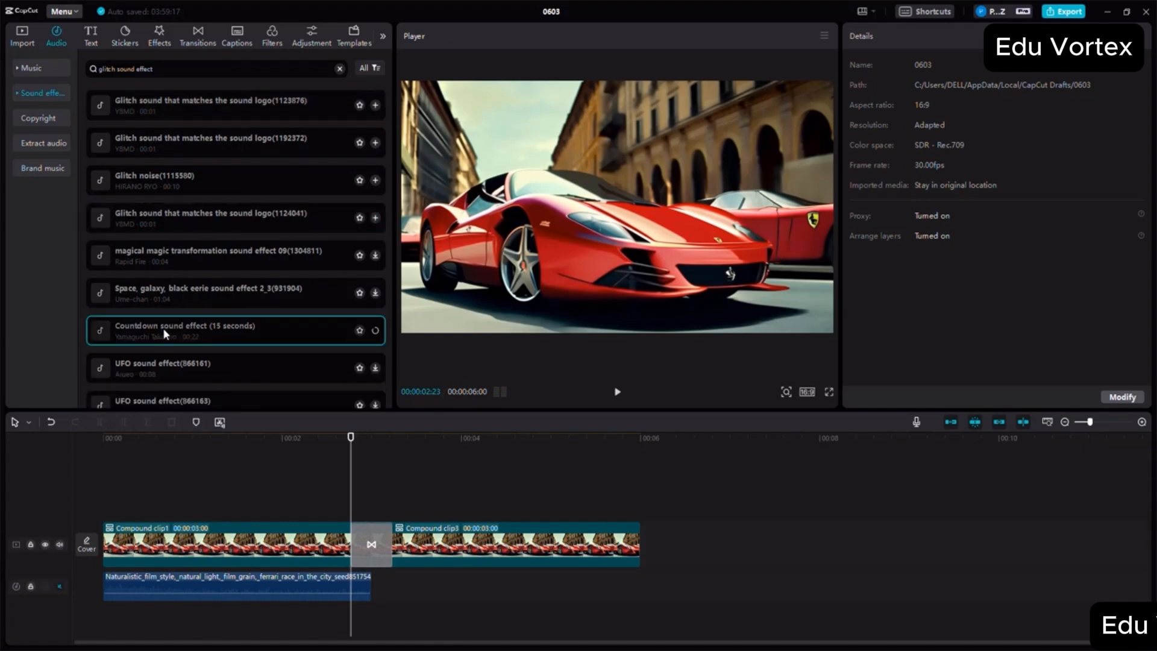
click(164, 368)
scroll(165, 319, down, 3)
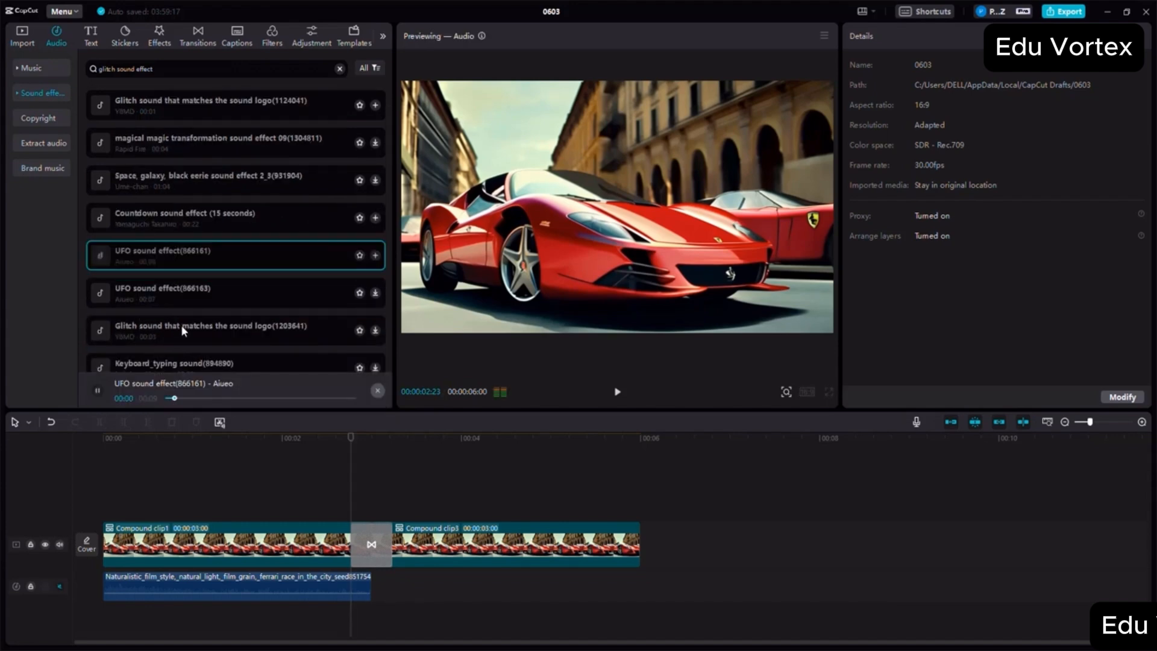
click(181, 324)
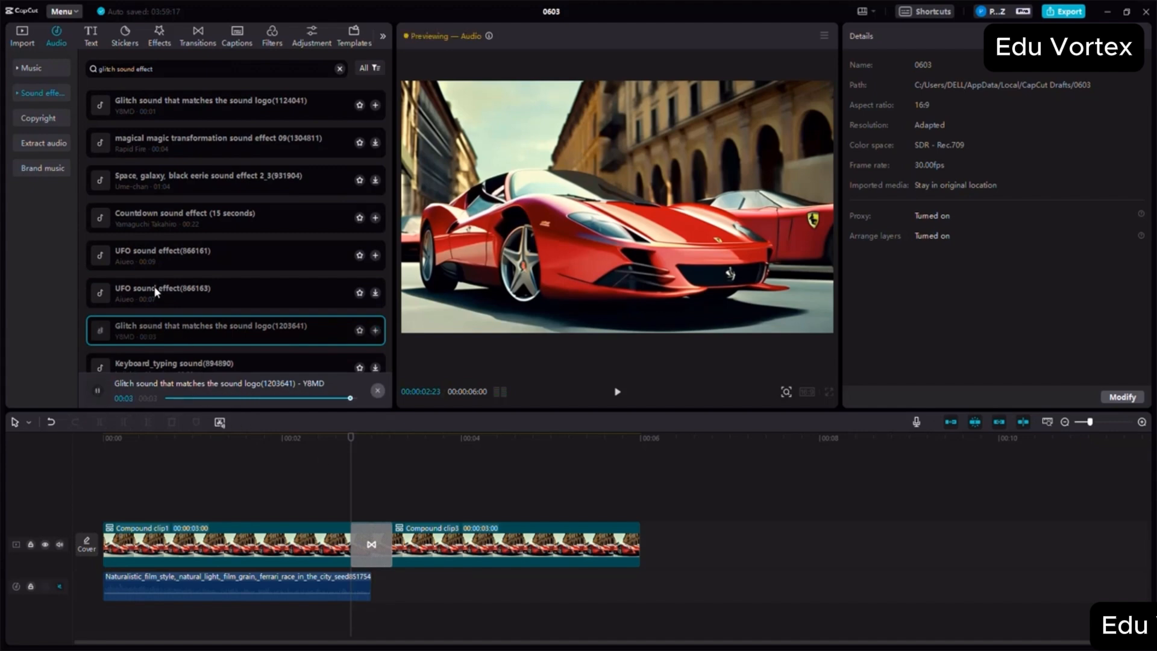
scroll(153, 285, down, 3)
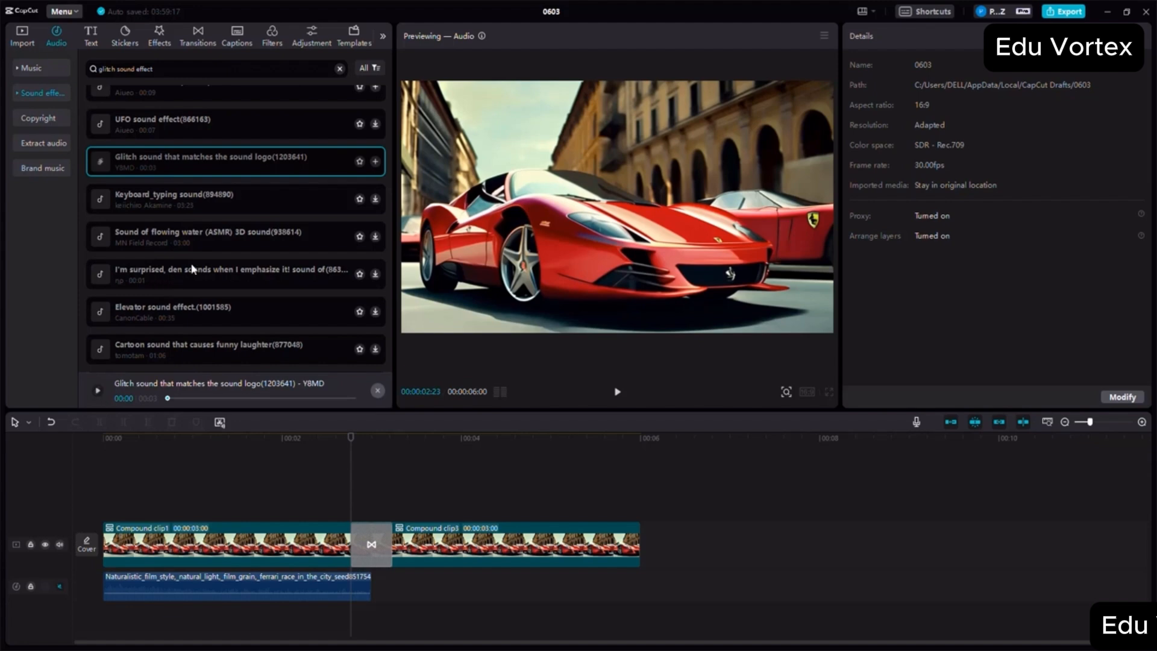
scroll(190, 262, up, 4)
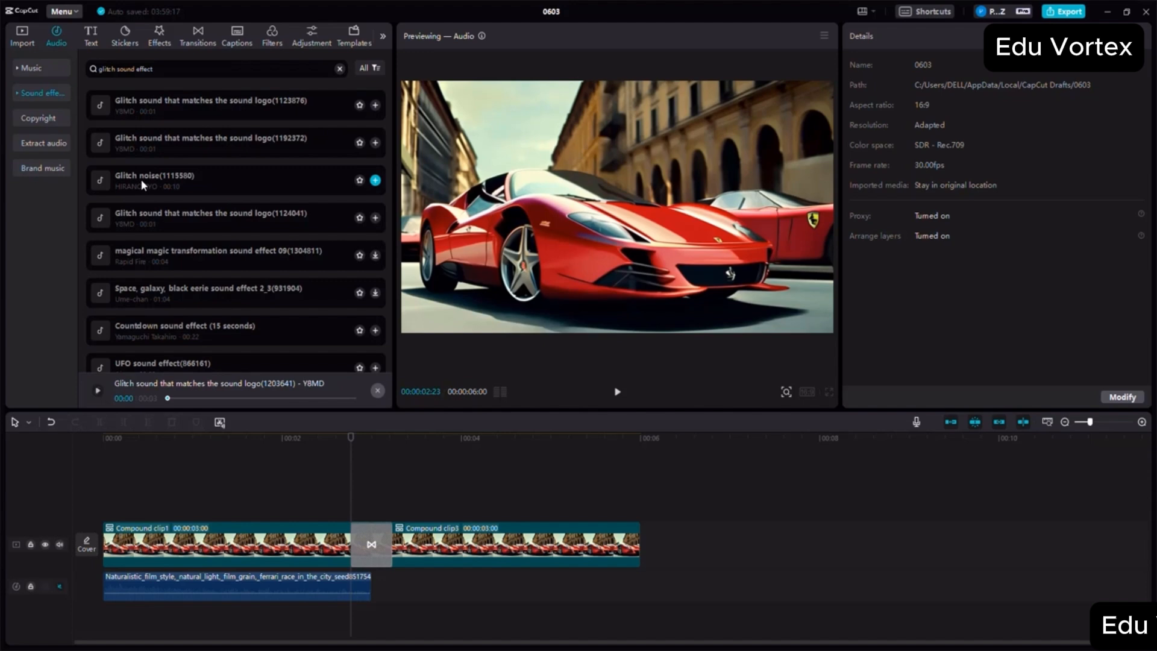
- Add Glitch noise(1115580) below the clips at the transition's start, split it at the transition's end and delete the remainder
drag(323, 282, 345, 628)
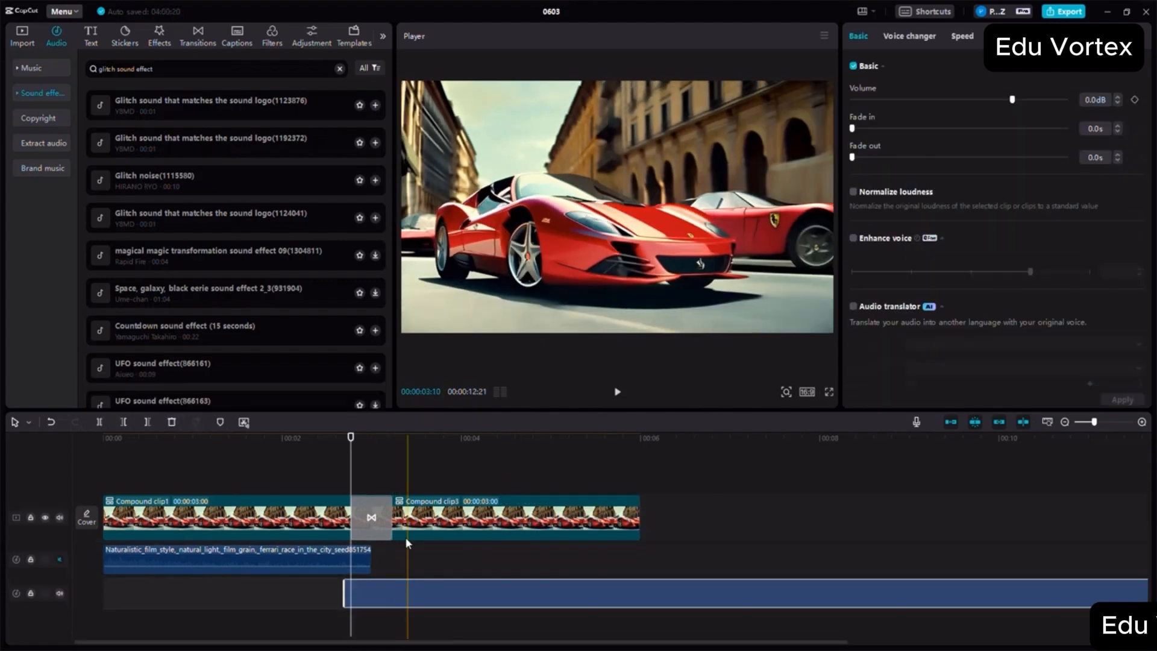
drag(392, 586, 398, 587)
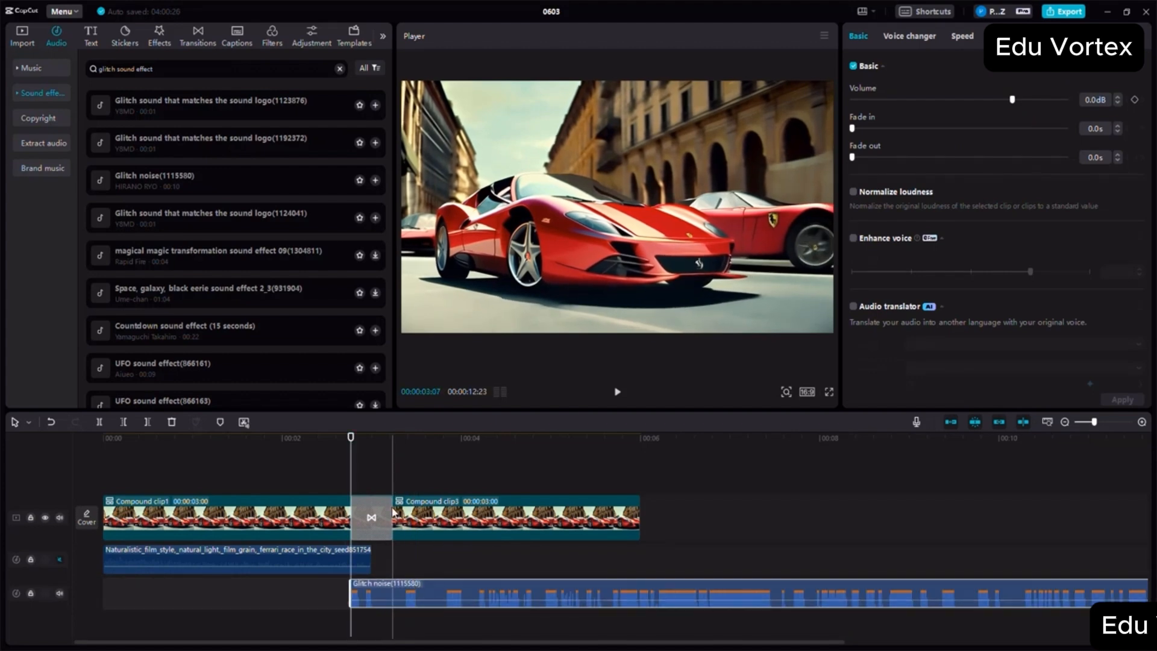
click(391, 465)
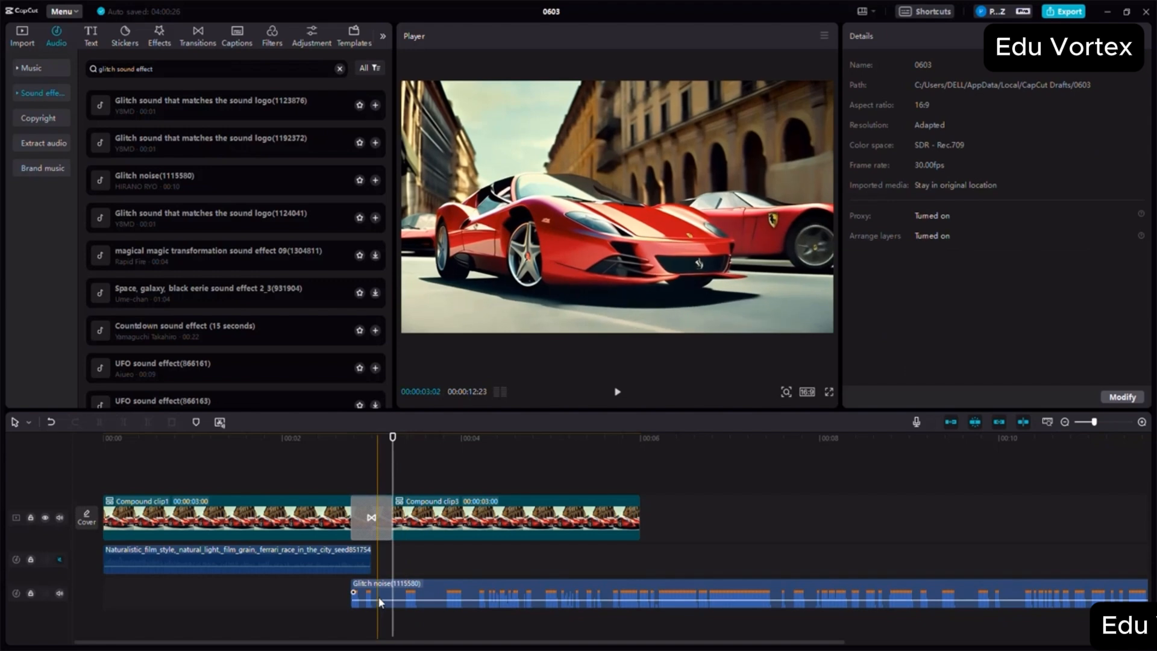
click(377, 598)
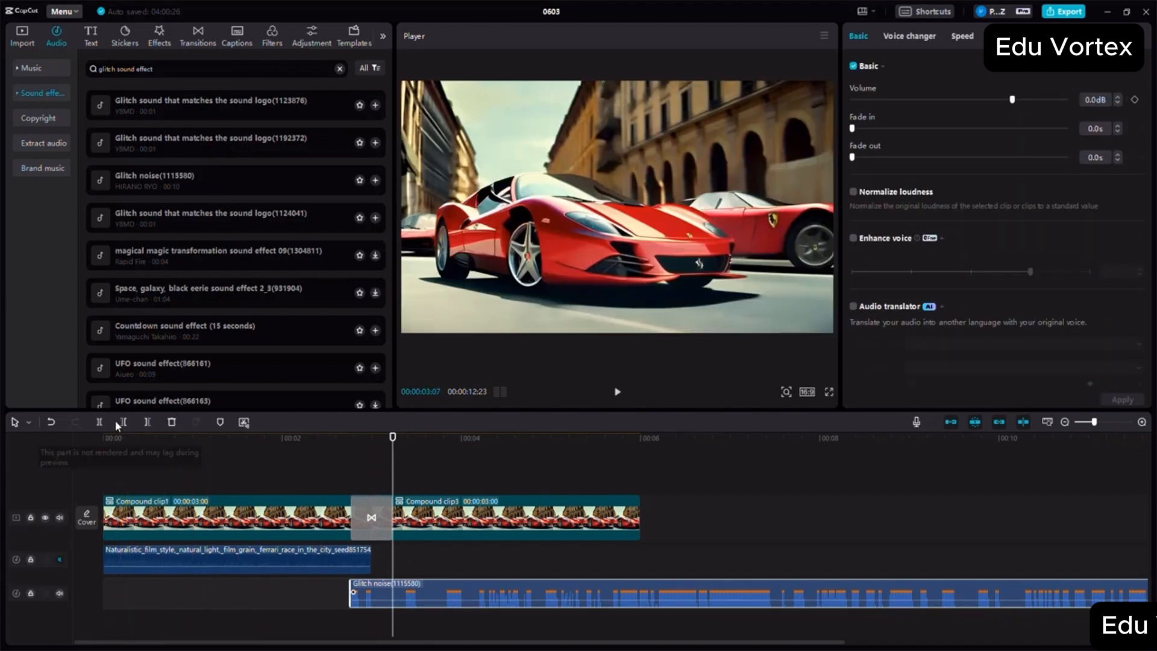
click(99, 422)
drag(408, 594, 461, 594)
right_click(492, 606)
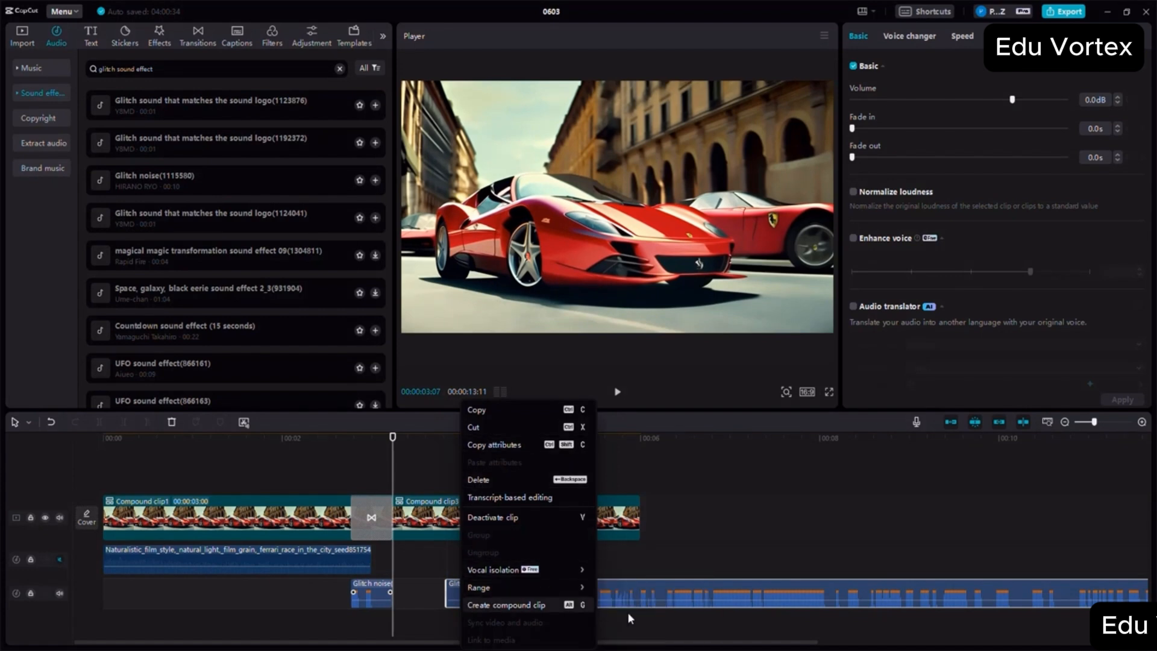
click(629, 584)
key(BackSpace)
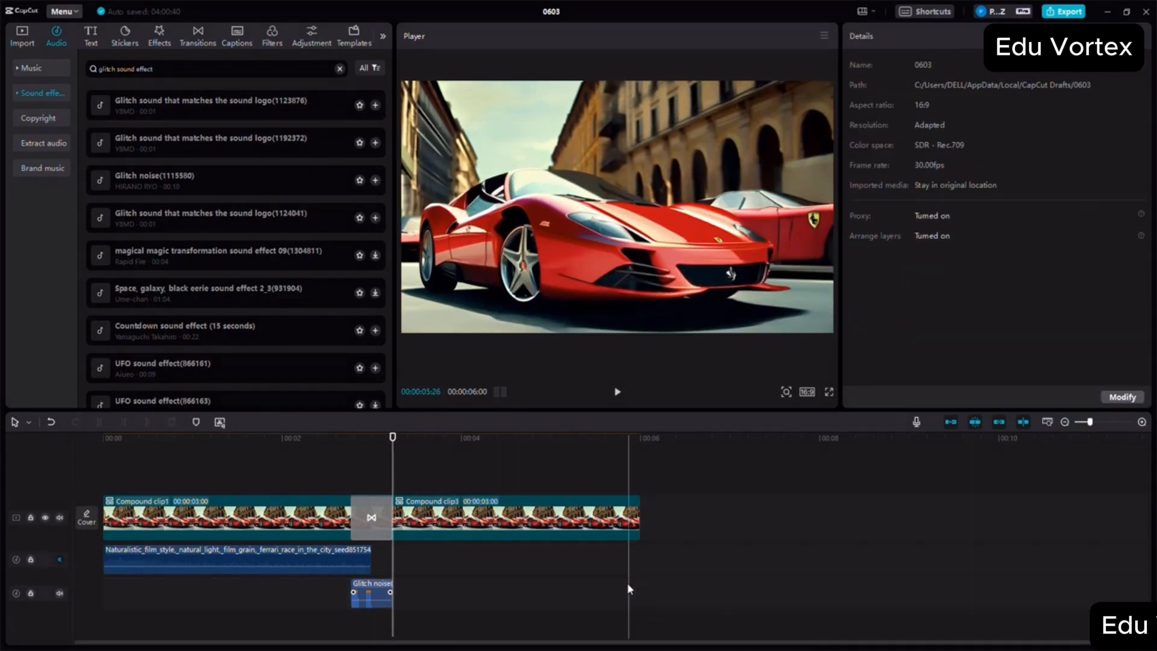
- Play the footage from just before the transition to check the glitch sound, stopping shortly after the transition
click(342, 461)
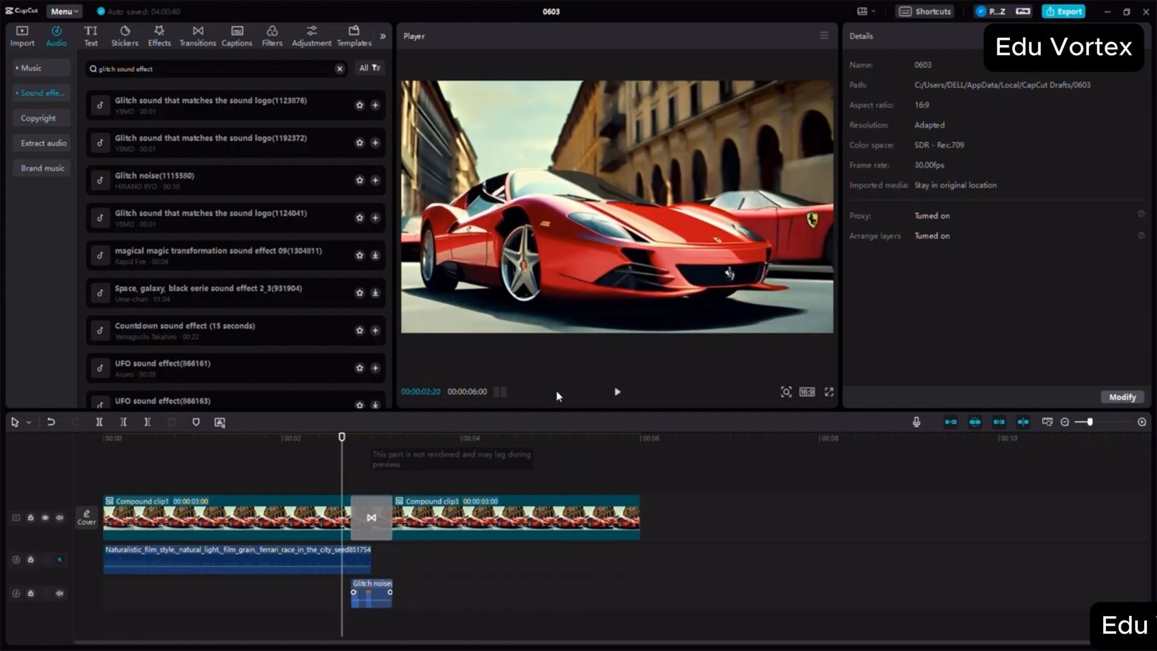
click(617, 391)
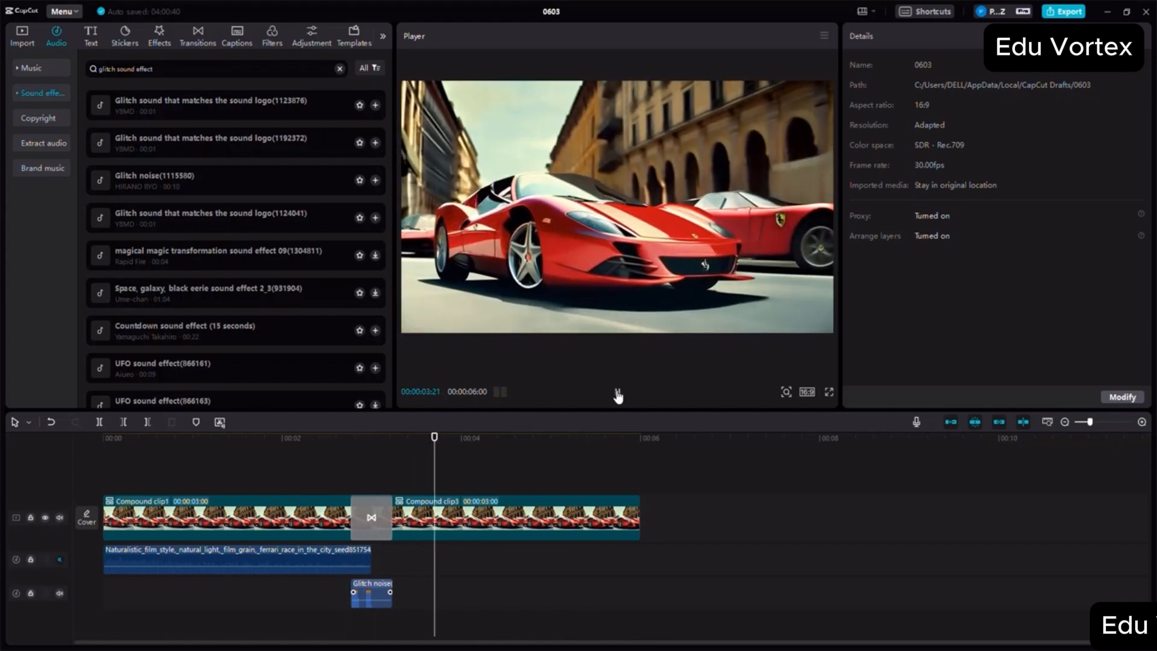
click(617, 391)
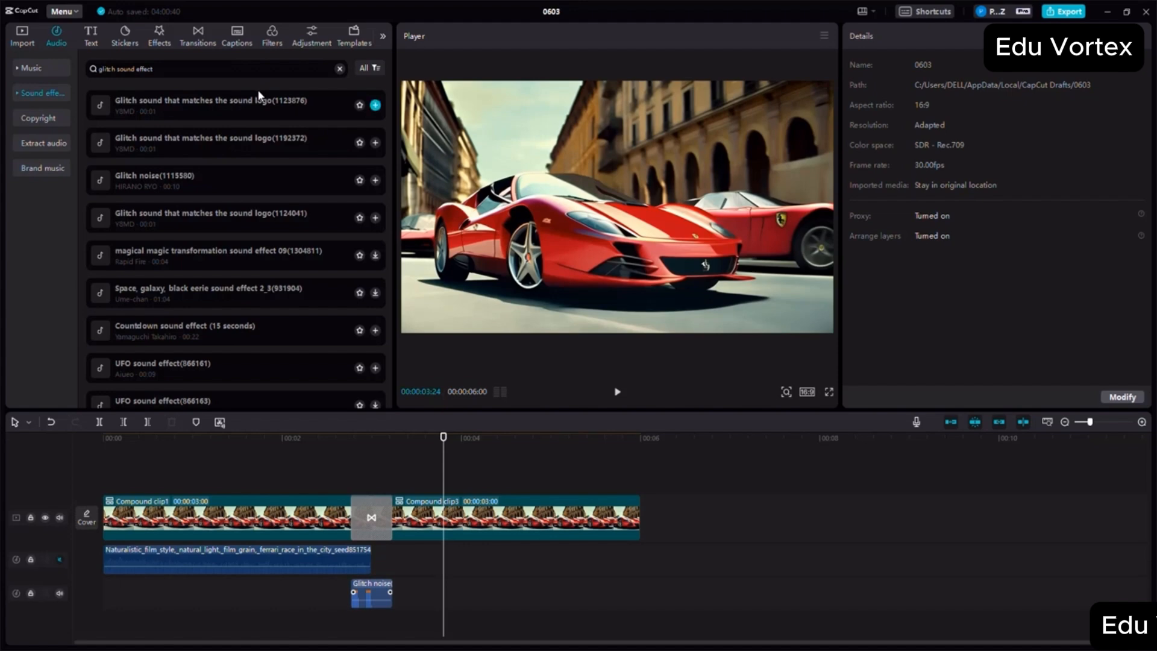
drag(675, 618, 130, 444)
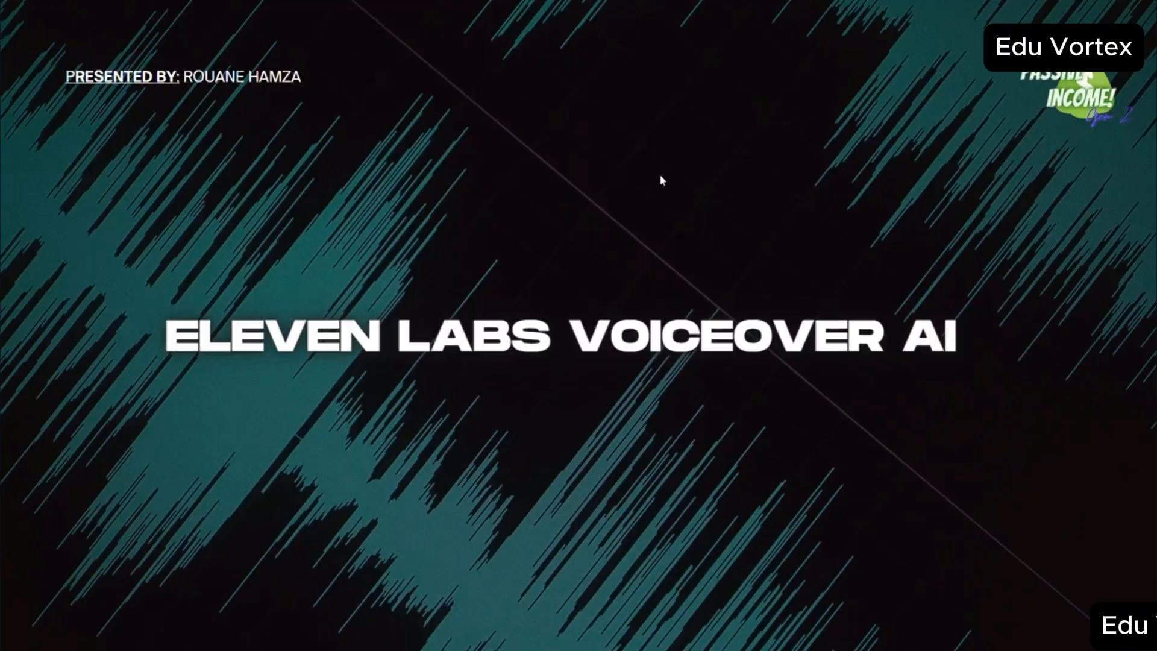
click(1121, 206)
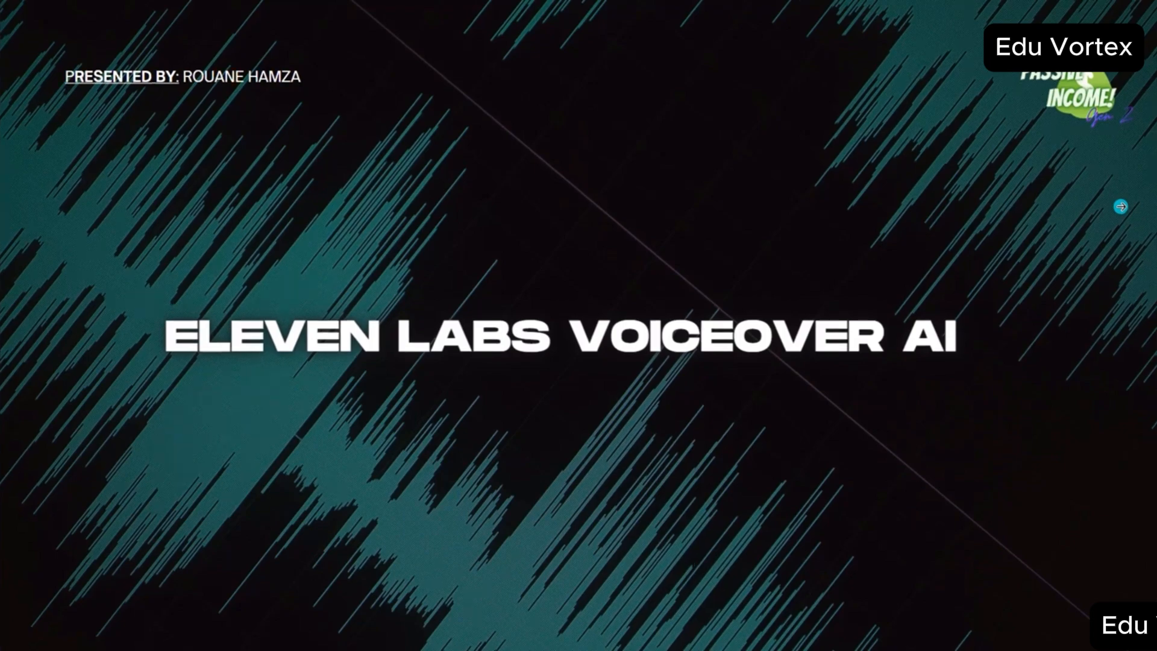
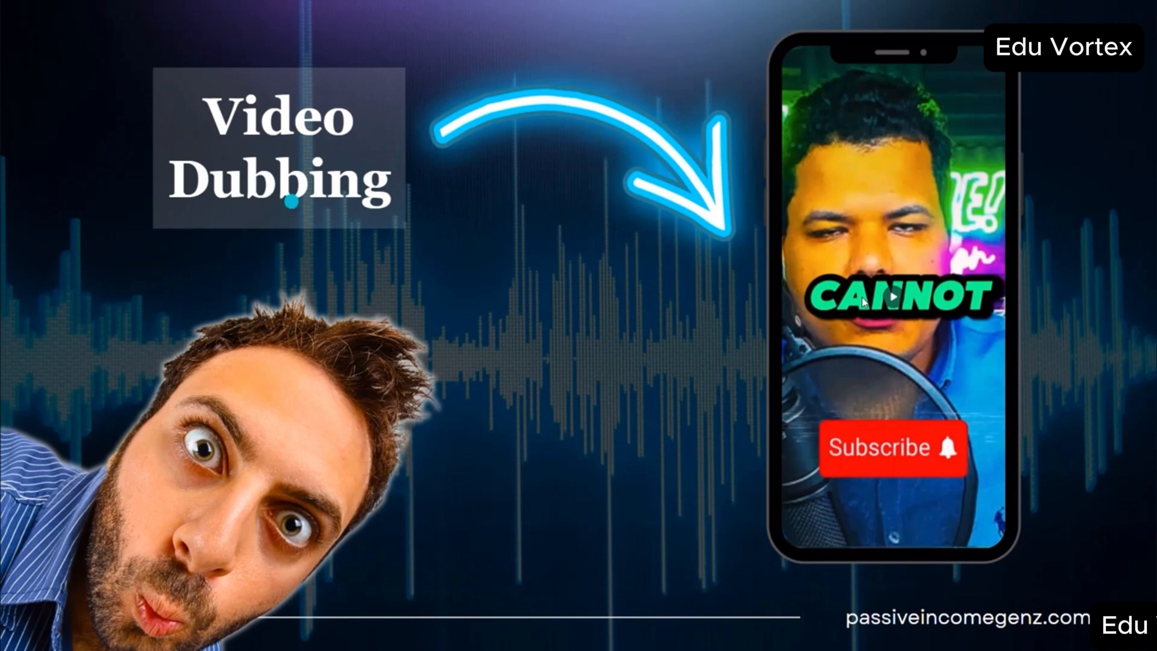
click(895, 298)
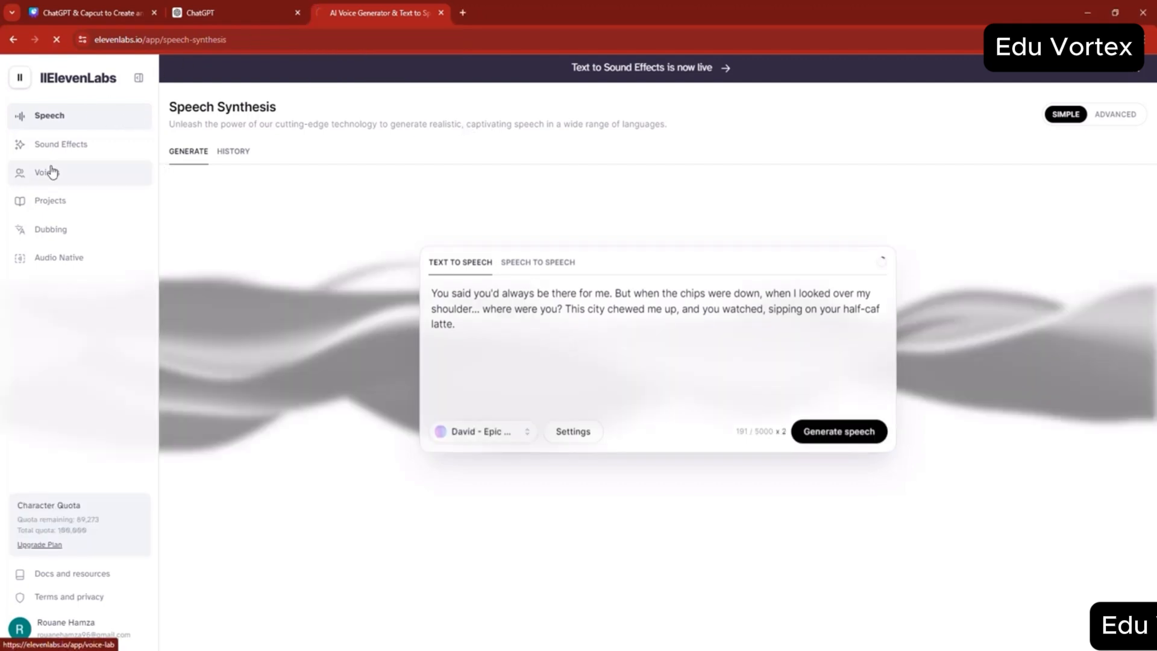
- Start a new Voice Design voice in VoiceLab with Male gender, a British accent and accent strength about two-thirds of the way to High
click(53, 173)
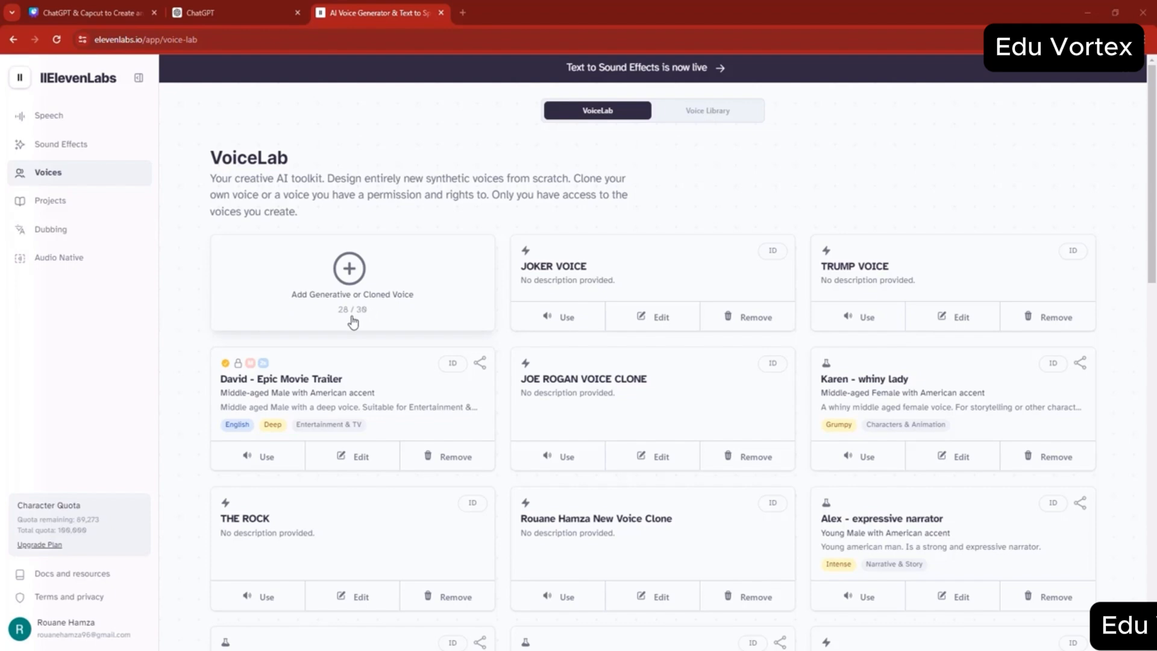
click(356, 278)
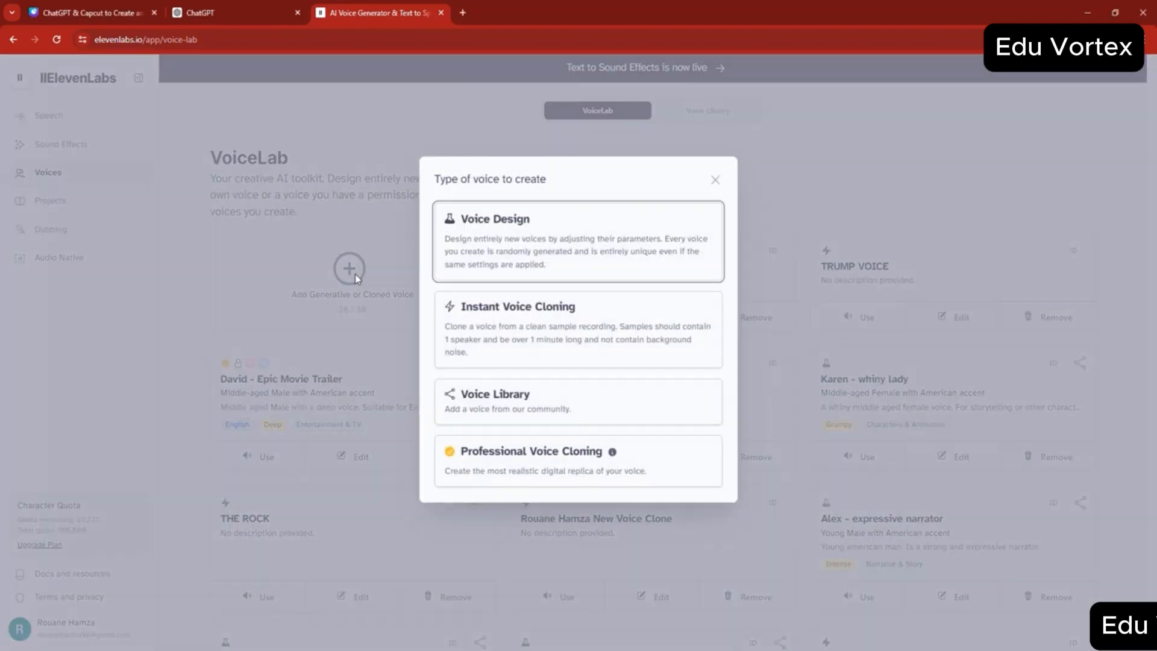
click(542, 274)
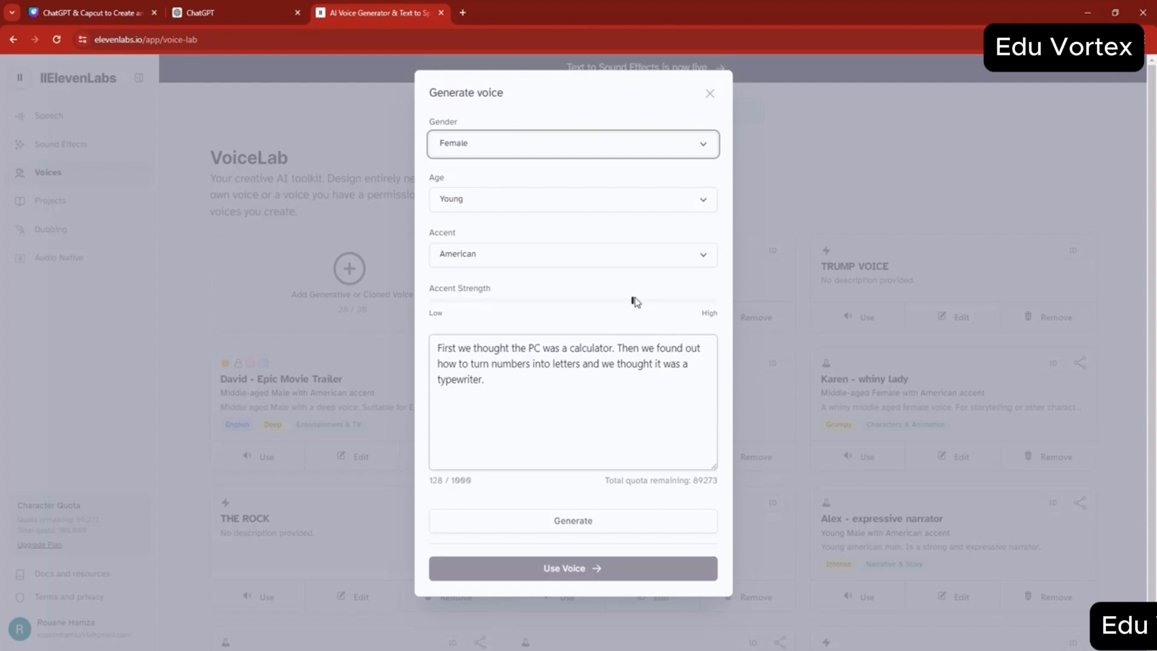
drag(632, 301, 626, 301)
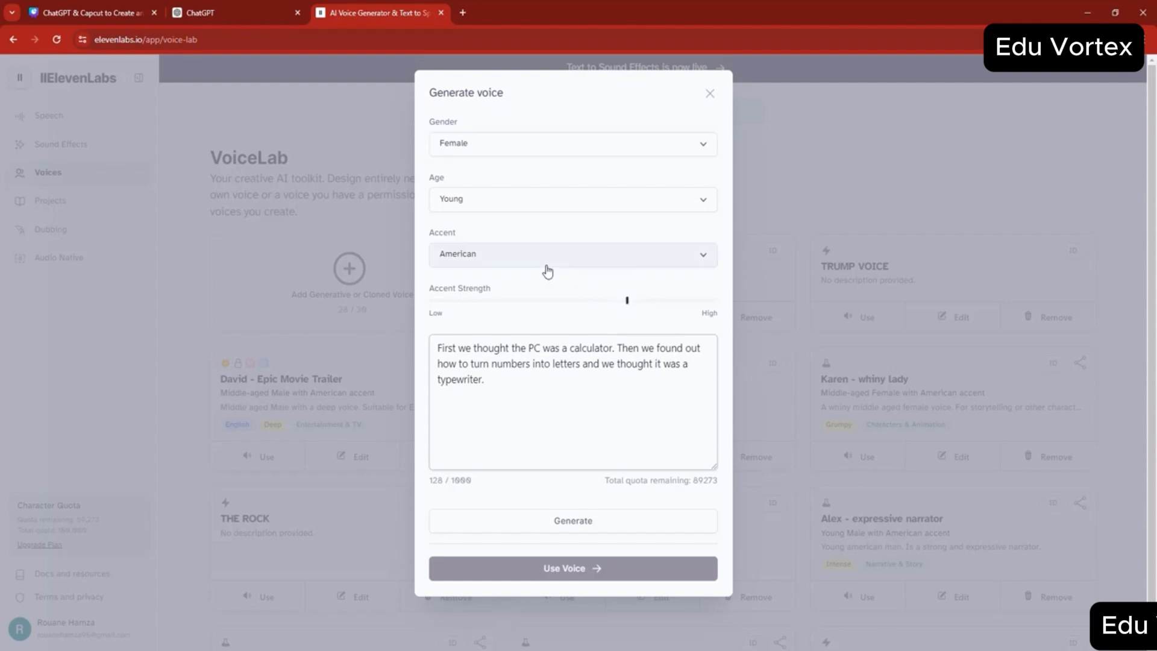
click(545, 264)
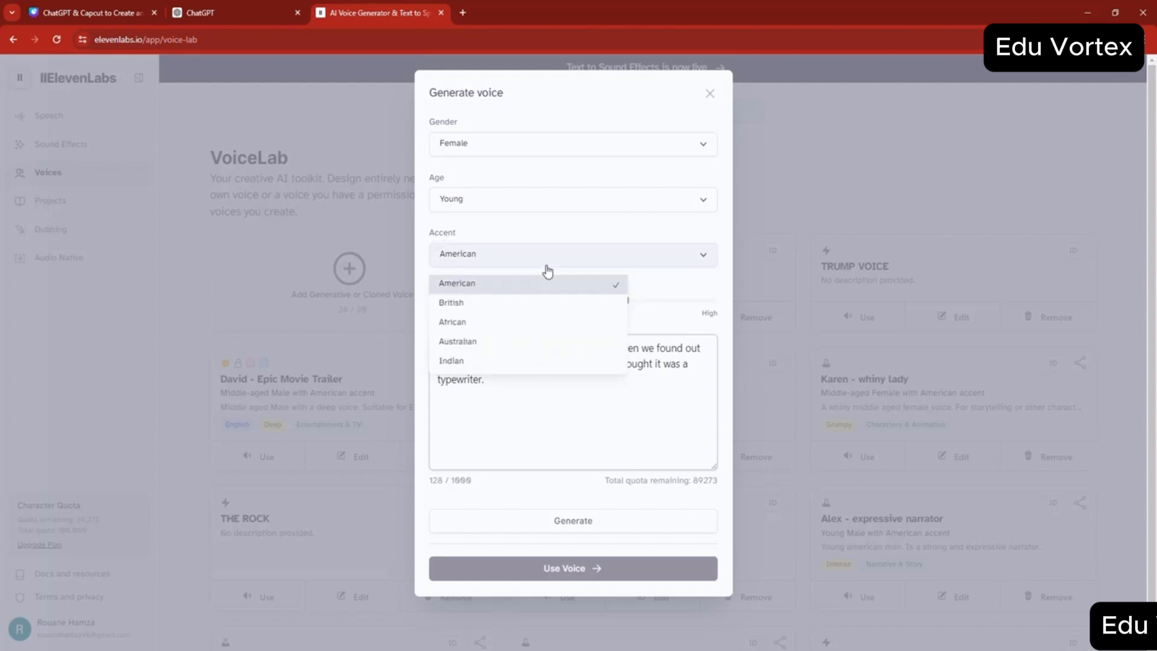
click(463, 303)
click(480, 150)
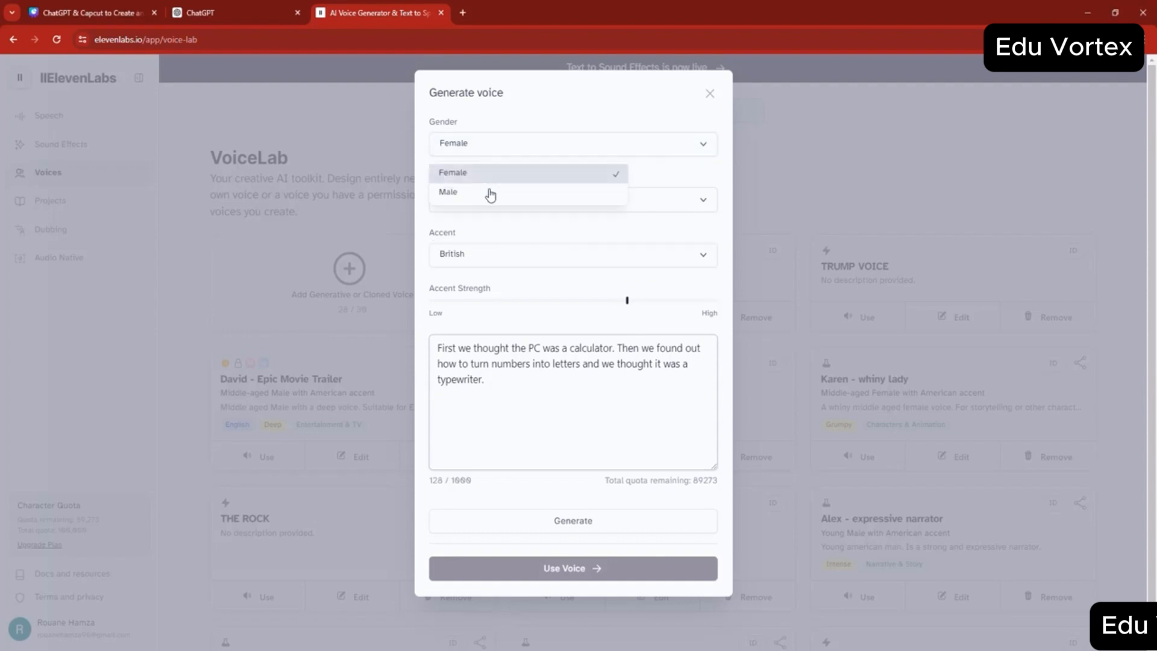
click(475, 175)
click(489, 148)
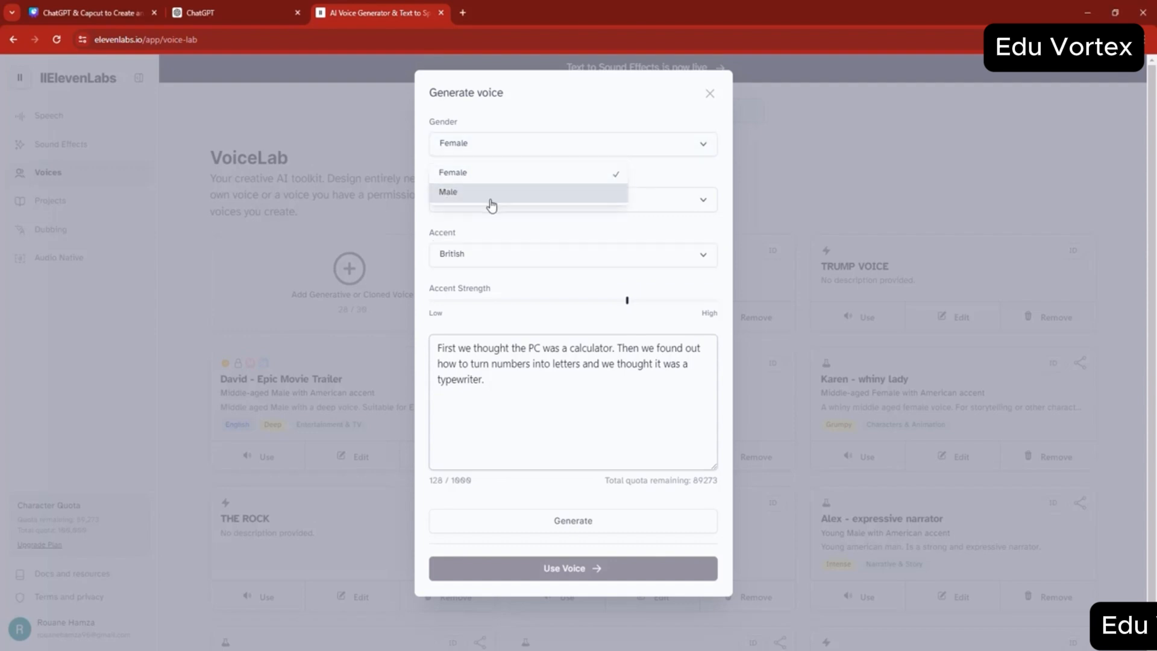
click(490, 191)
- Generate a sample of the designed voice from the default text and close the voice form without using the voice
click(537, 388)
triple_click(506, 351)
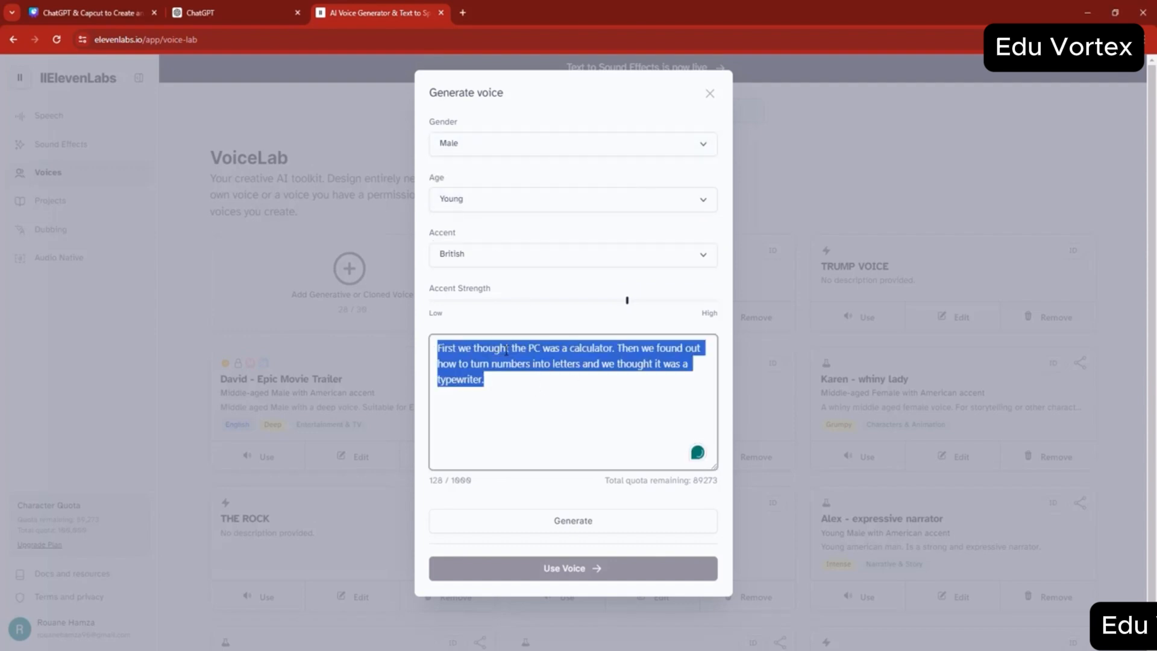
click(580, 519)
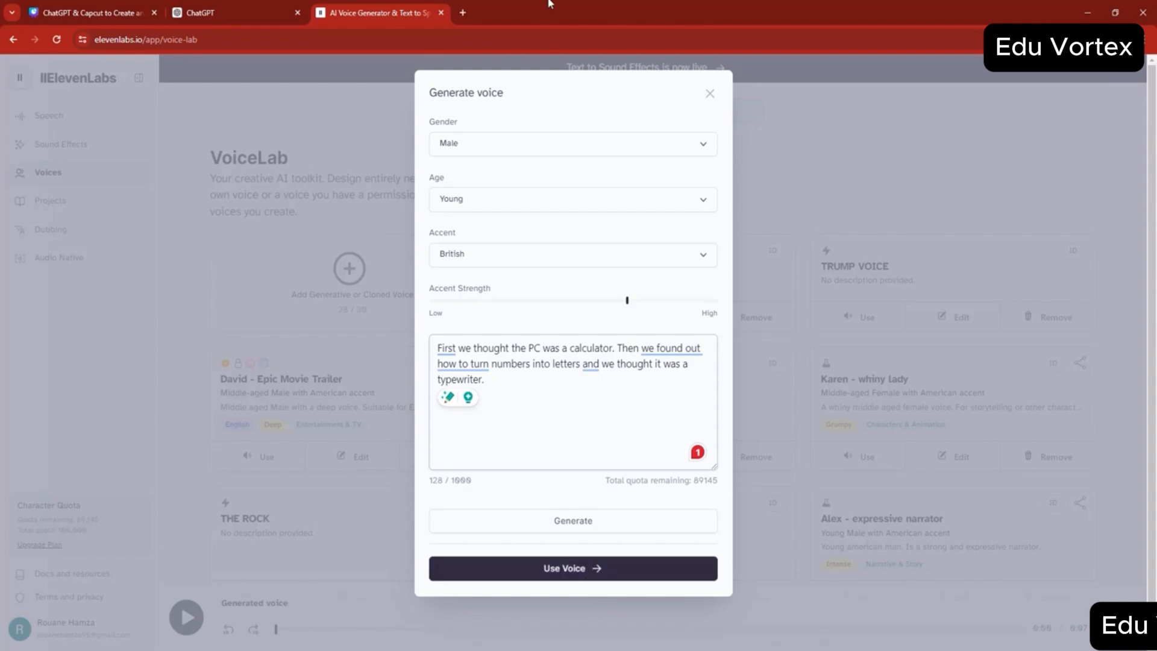
click(708, 95)
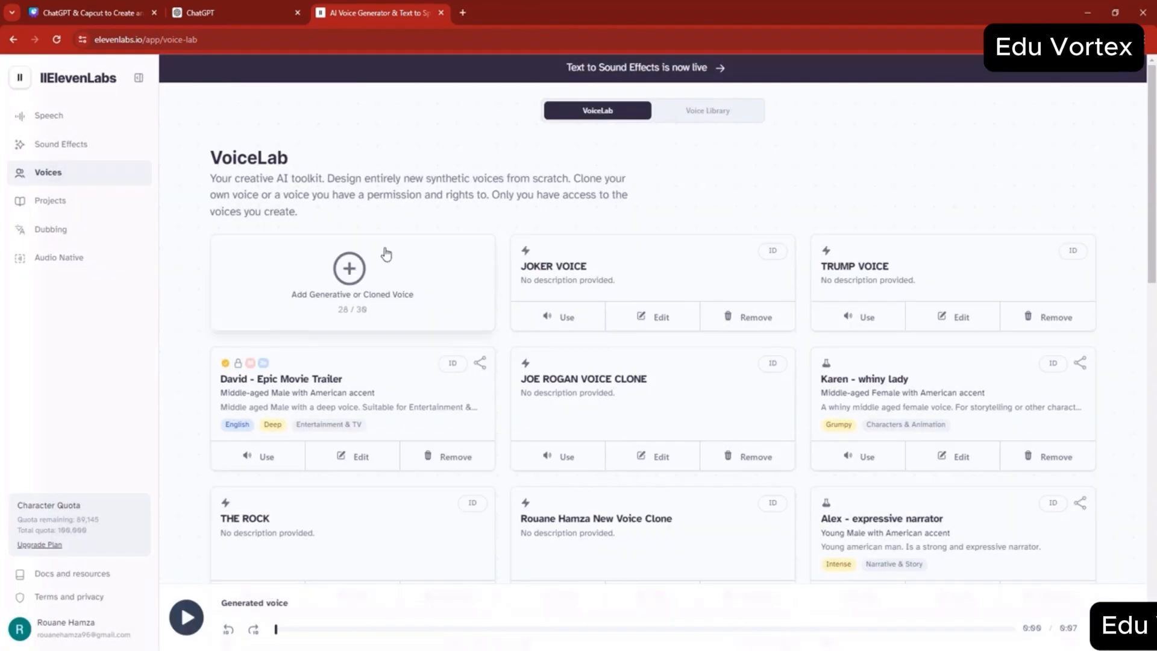
- Examine the Instant Voice Cloning form's name, sample upload, labels, description and consent fields, and close it without adding a voice
click(348, 267)
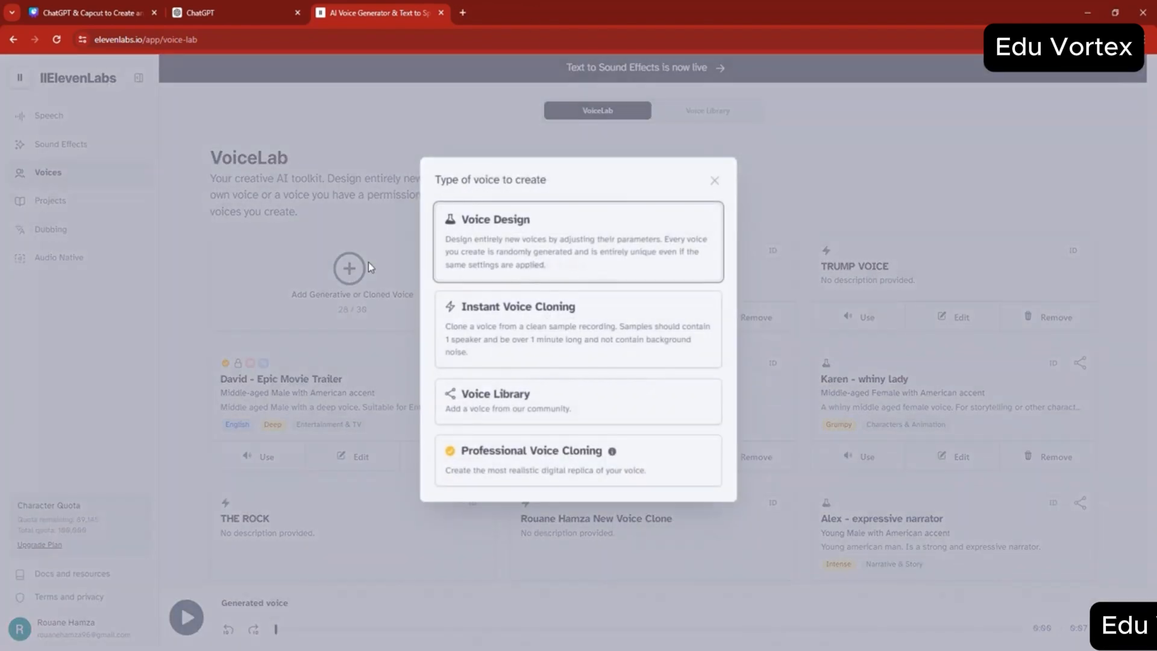
click(493, 338)
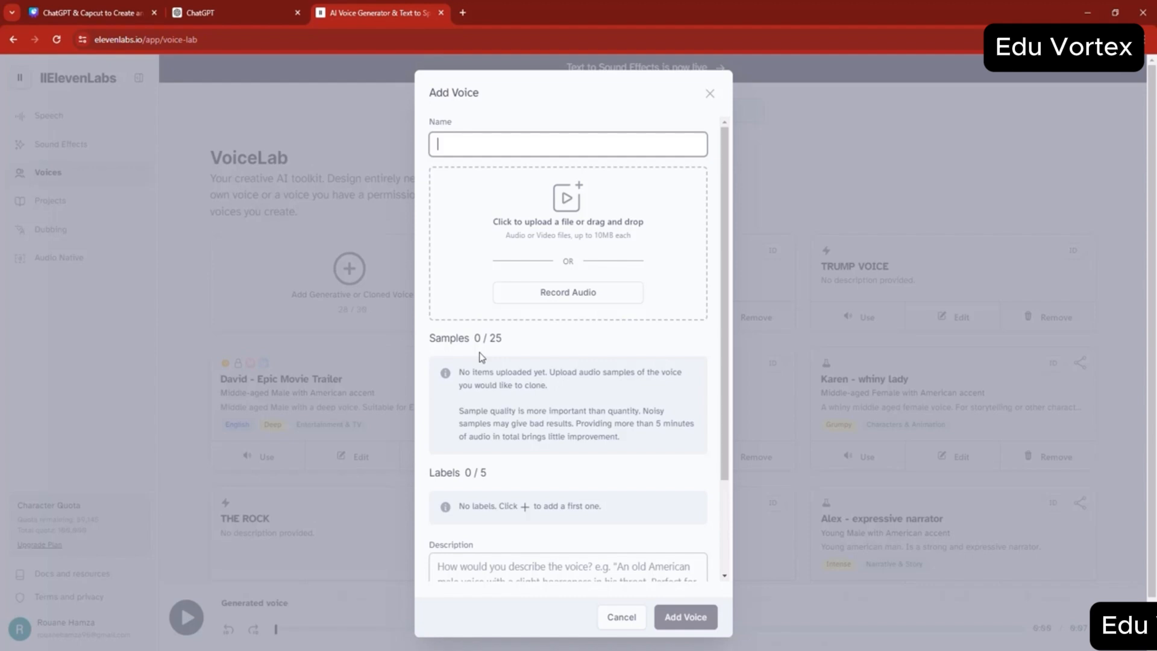
scroll(482, 357, down, 1)
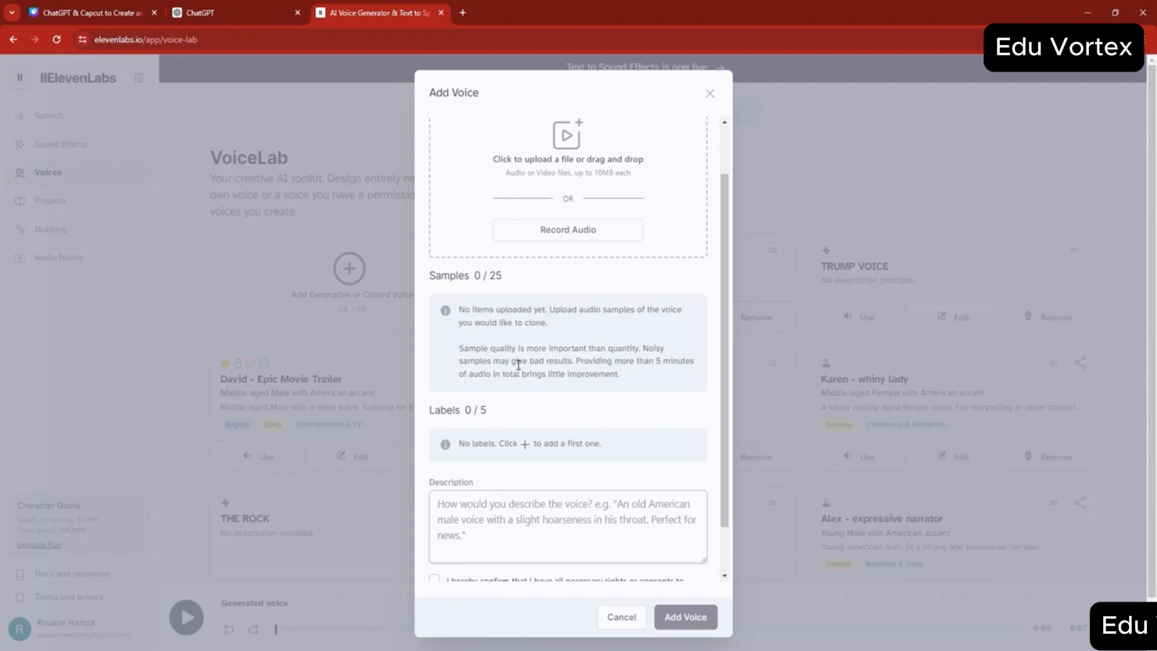
scroll(587, 299, up, 2)
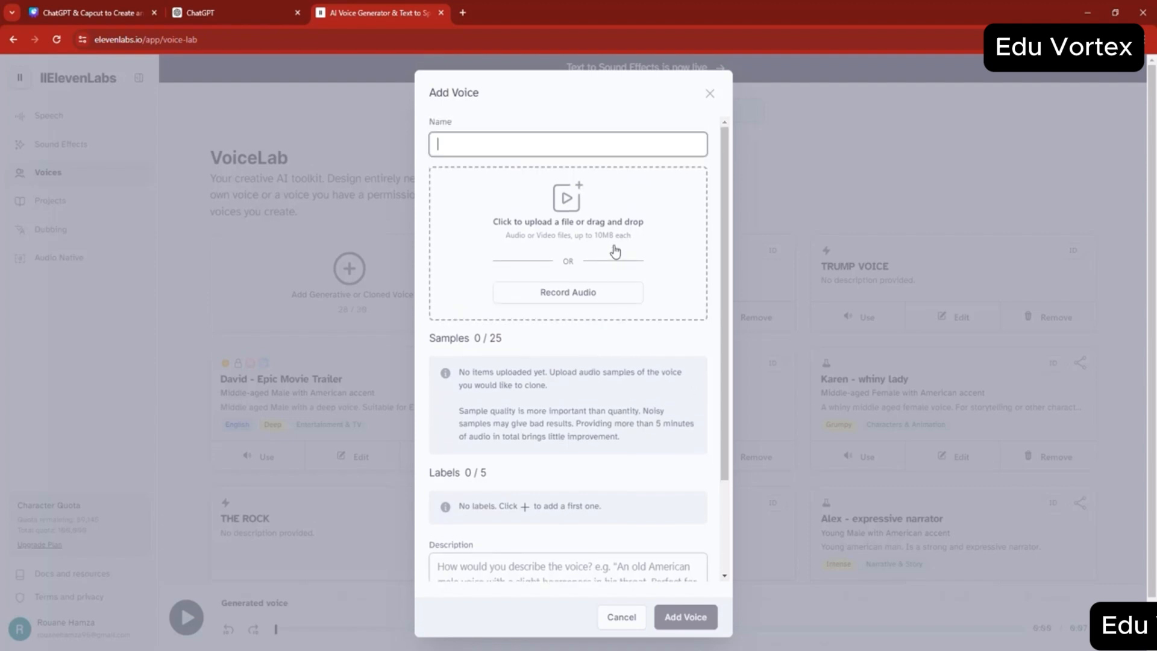
scroll(615, 251, down, 2)
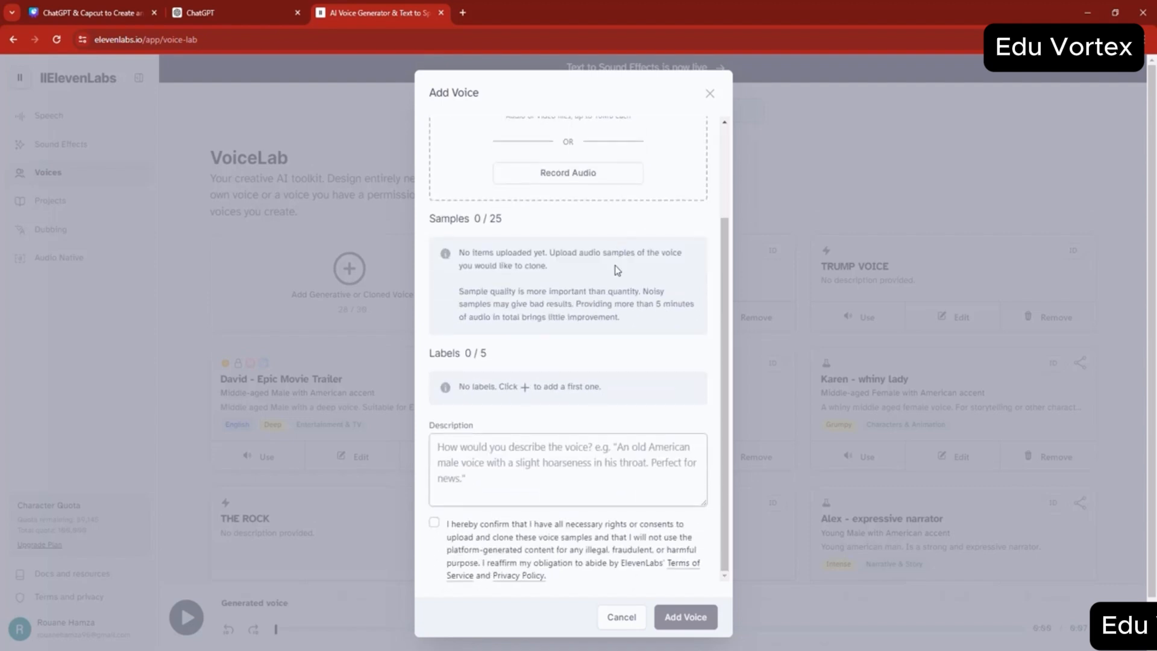
scroll(542, 479, up, 2)
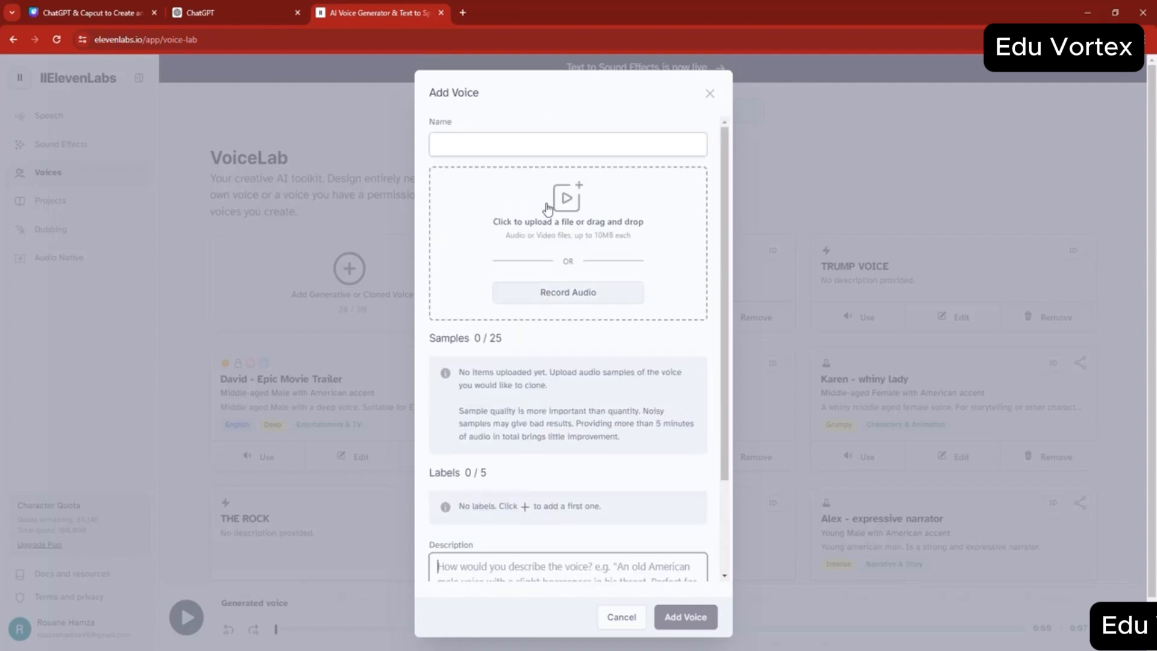
click(514, 153)
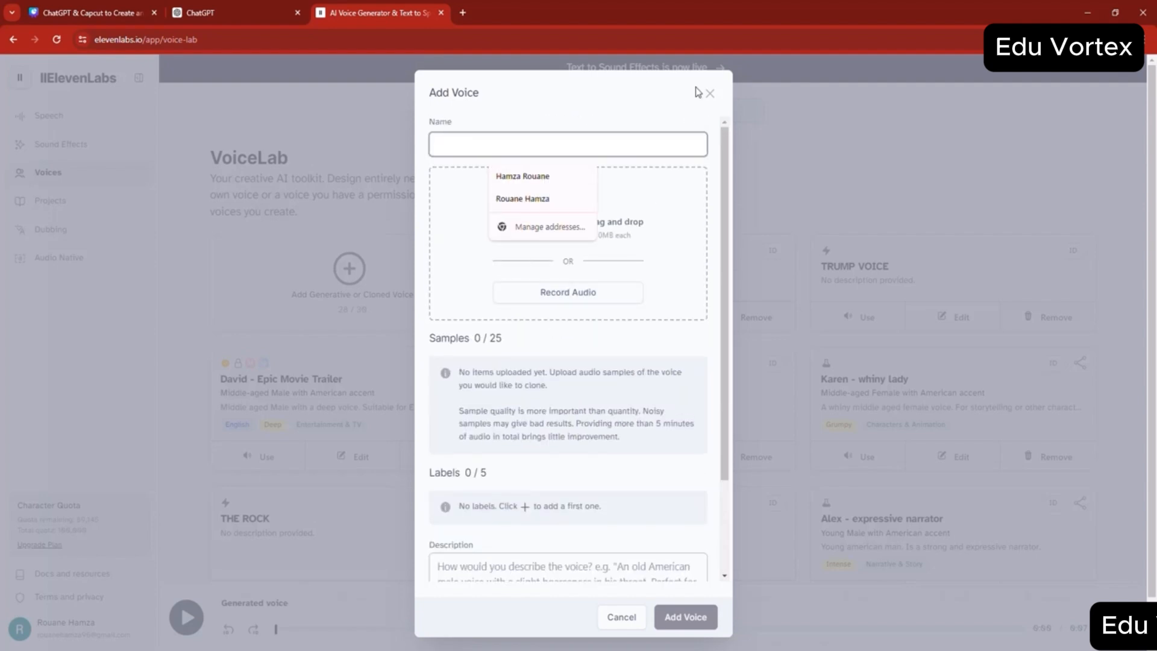
click(720, 91)
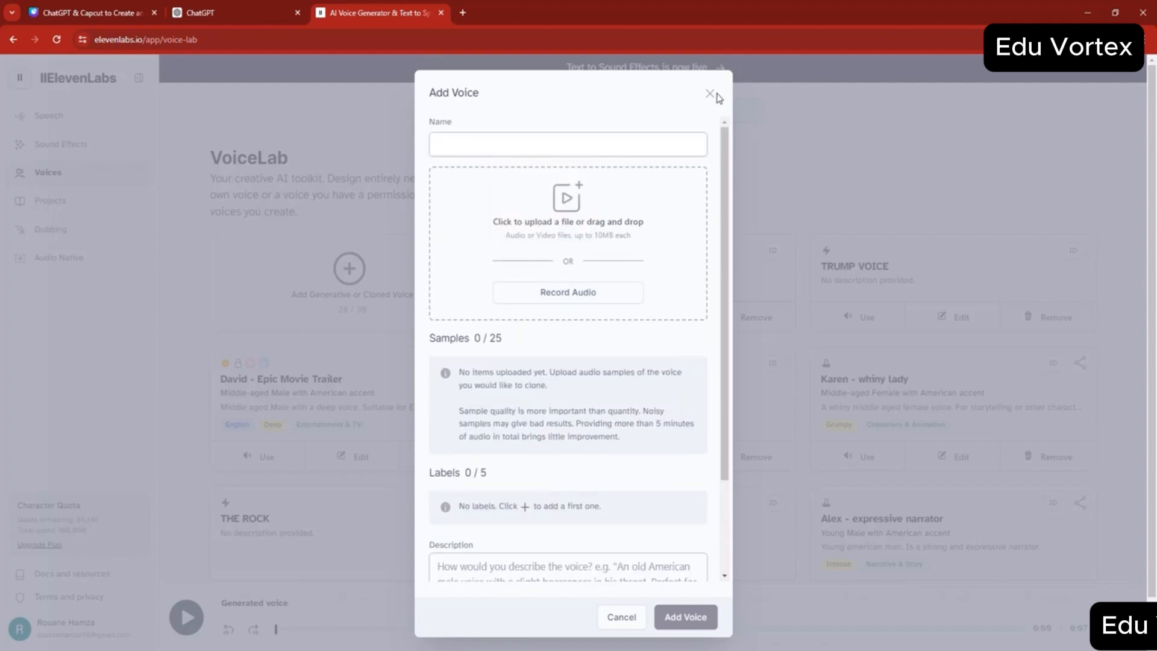
click(710, 93)
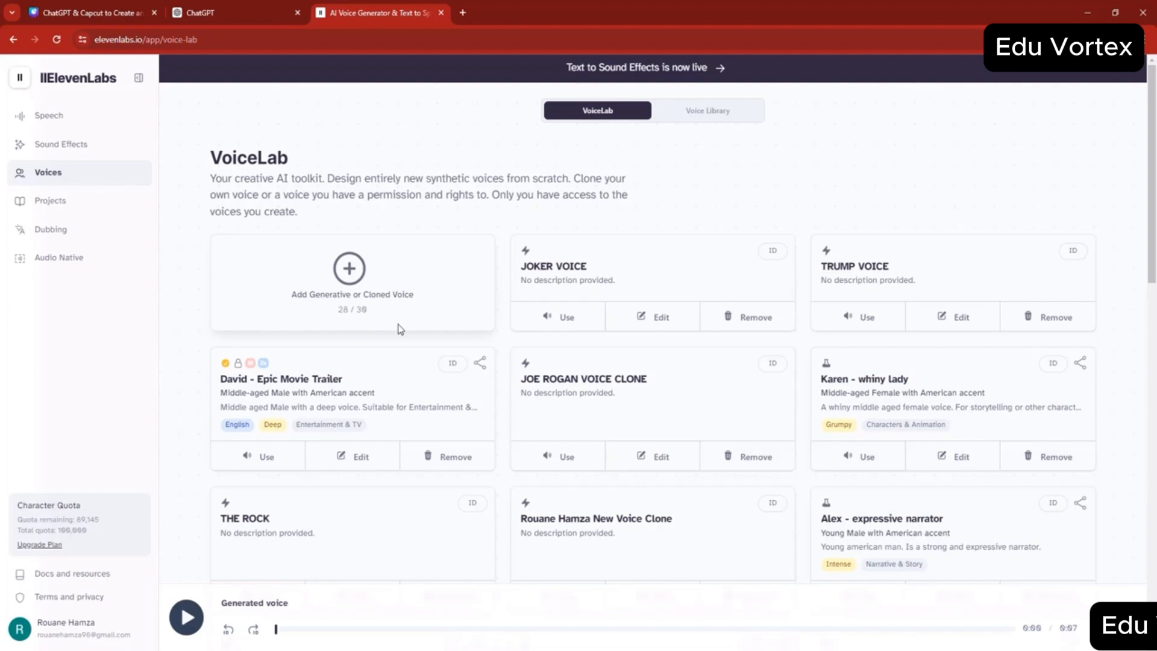
- Start Professional Voice Cloning, confirm the rights and consent statement, and review the Voice Creation form
click(384, 285)
click(540, 462)
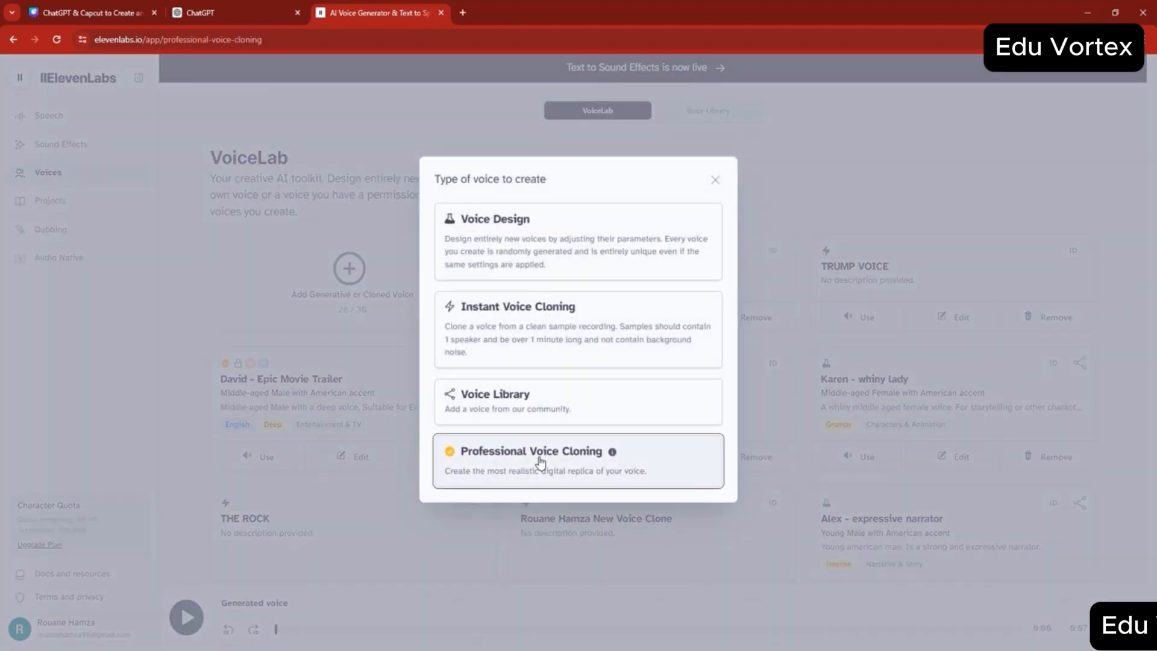
scroll(521, 385, down, 10)
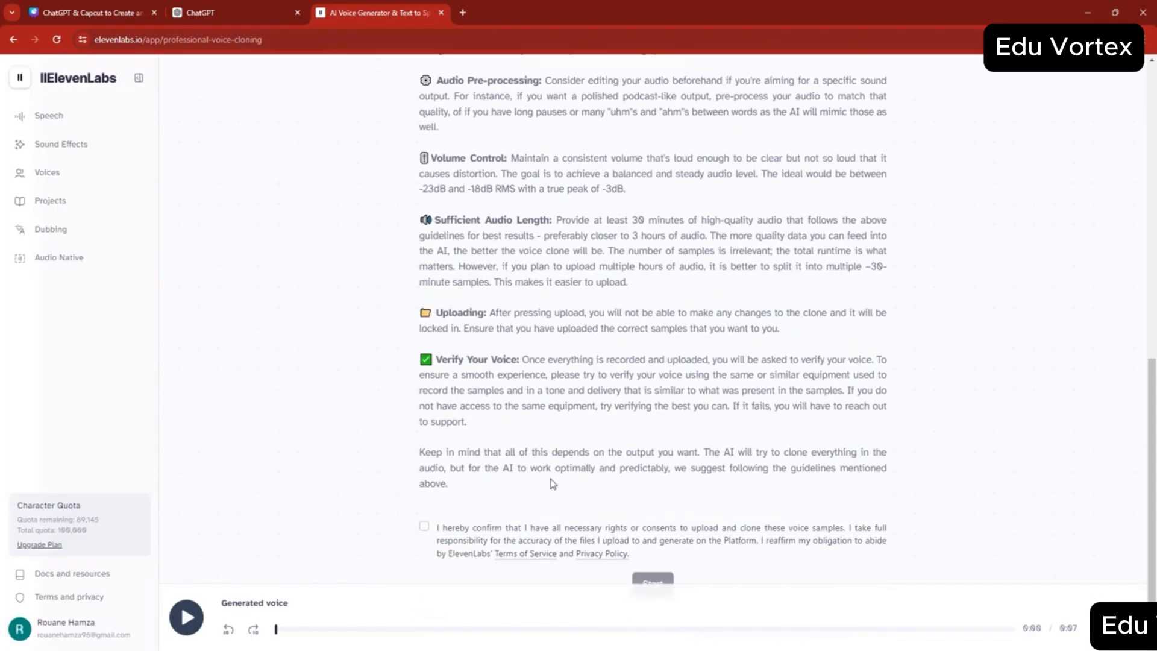
click(424, 526)
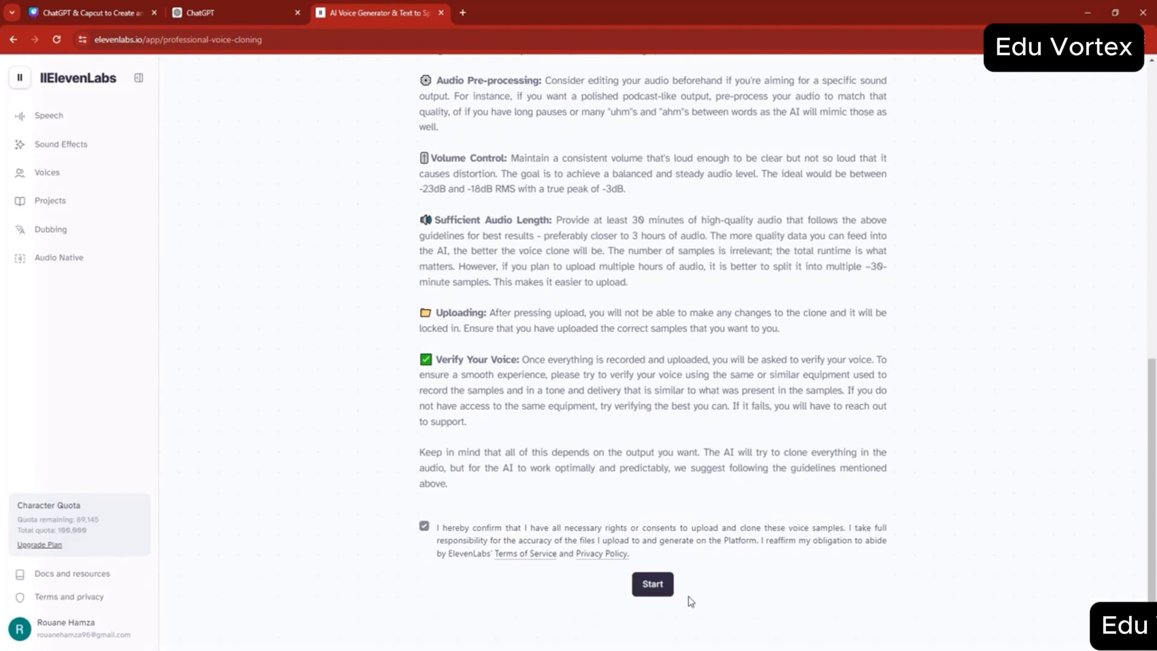
click(649, 584)
scroll(598, 542, up, 3)
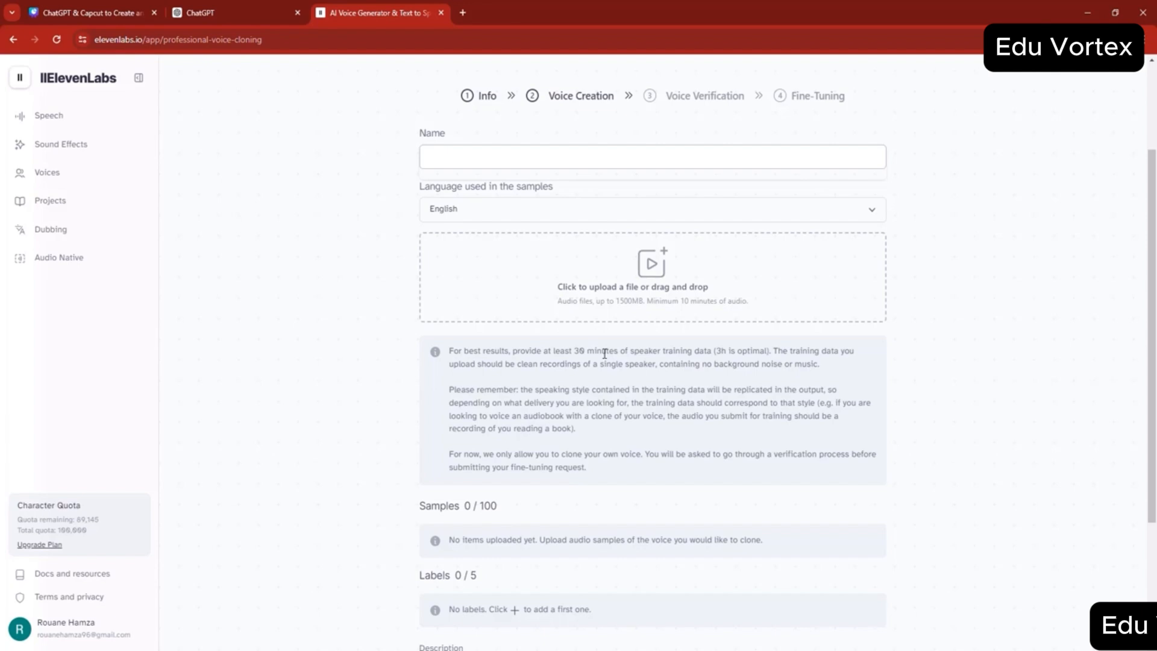
scroll(605, 353, down, 3)
scroll(611, 350, up, 5)
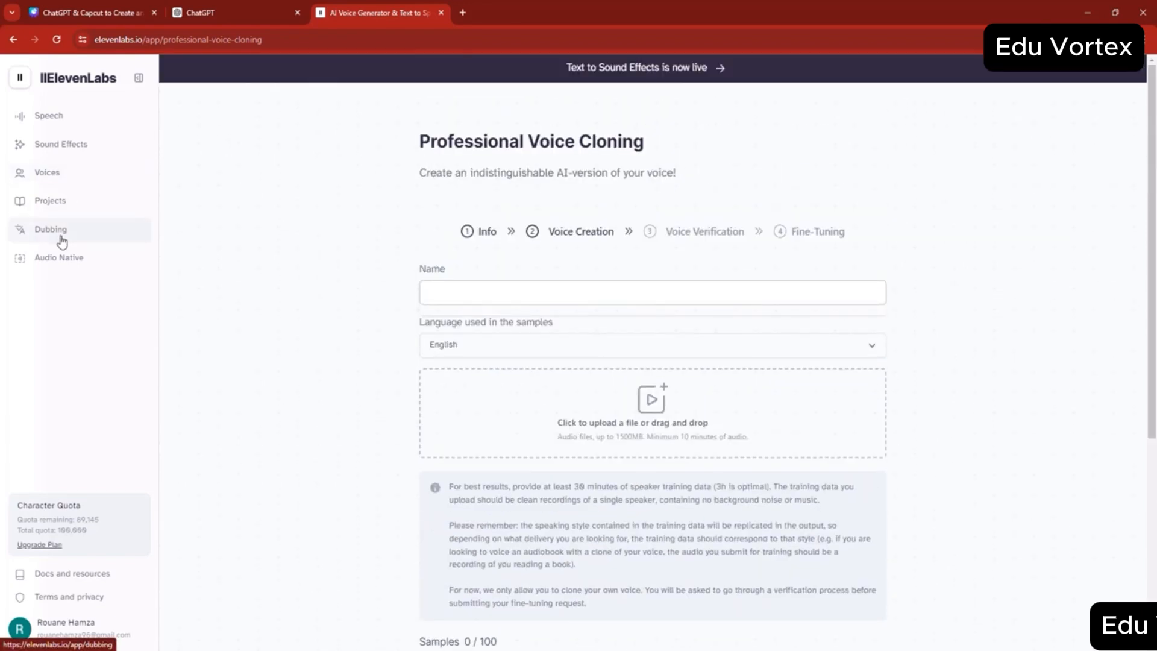
- Look over the Dubbing project form, comparing its YouTube URL and file upload sources
click(84, 234)
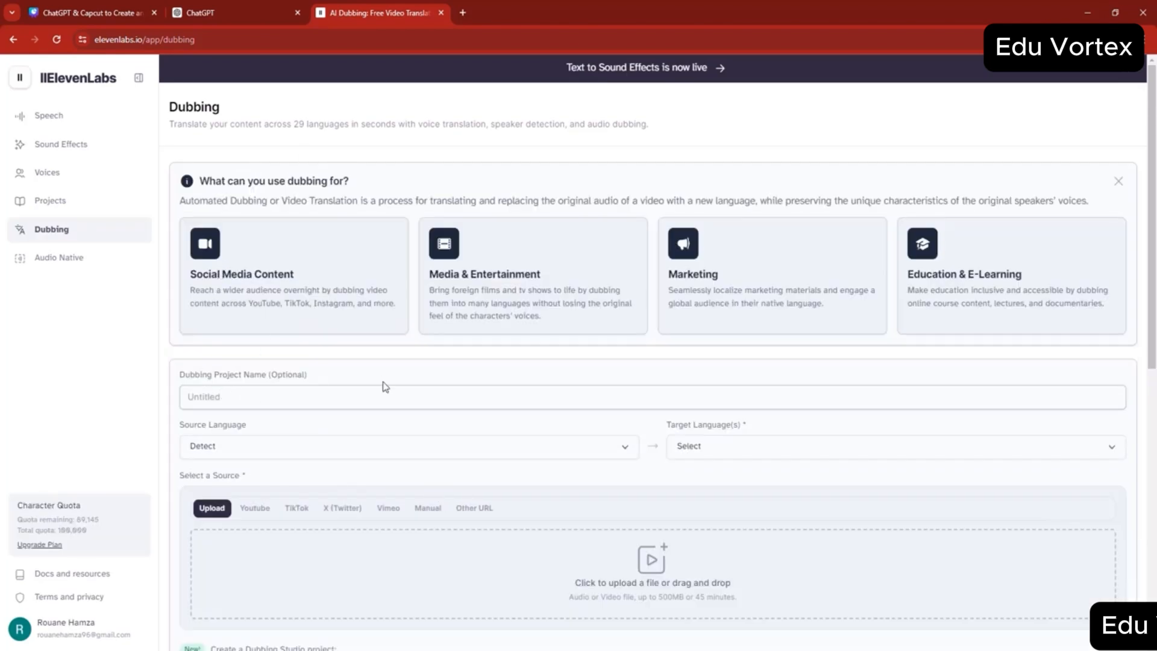
scroll(383, 381, down, 4)
scroll(383, 385, down, 1)
scroll(382, 384, up, 2)
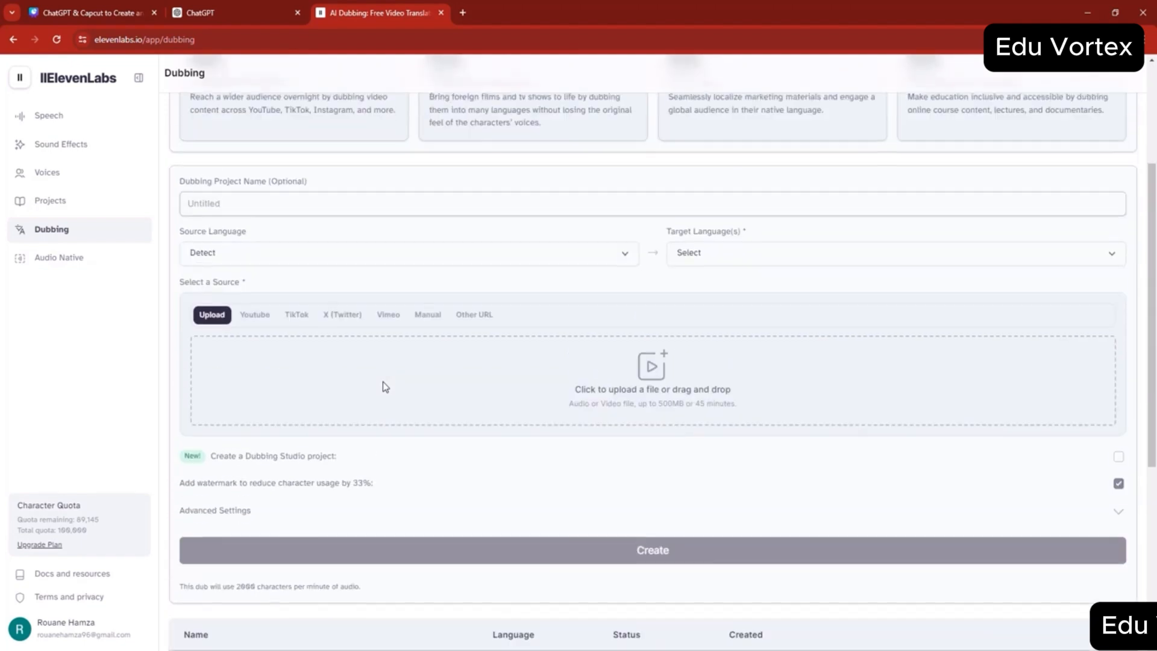
click(266, 324)
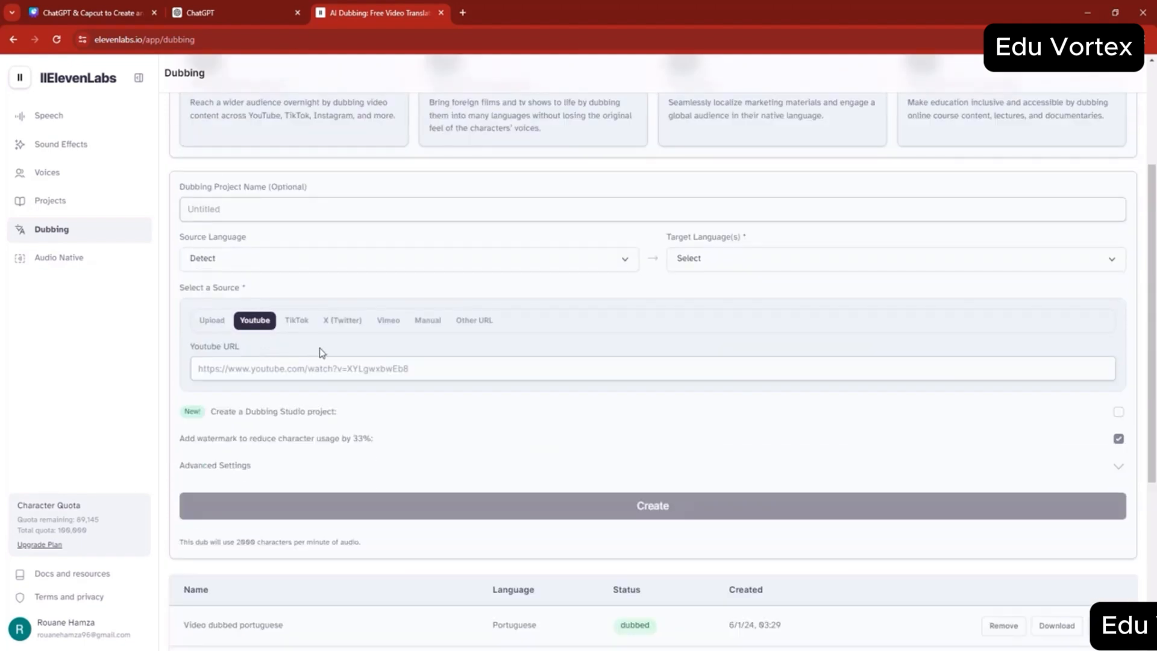
click(294, 335)
click(212, 322)
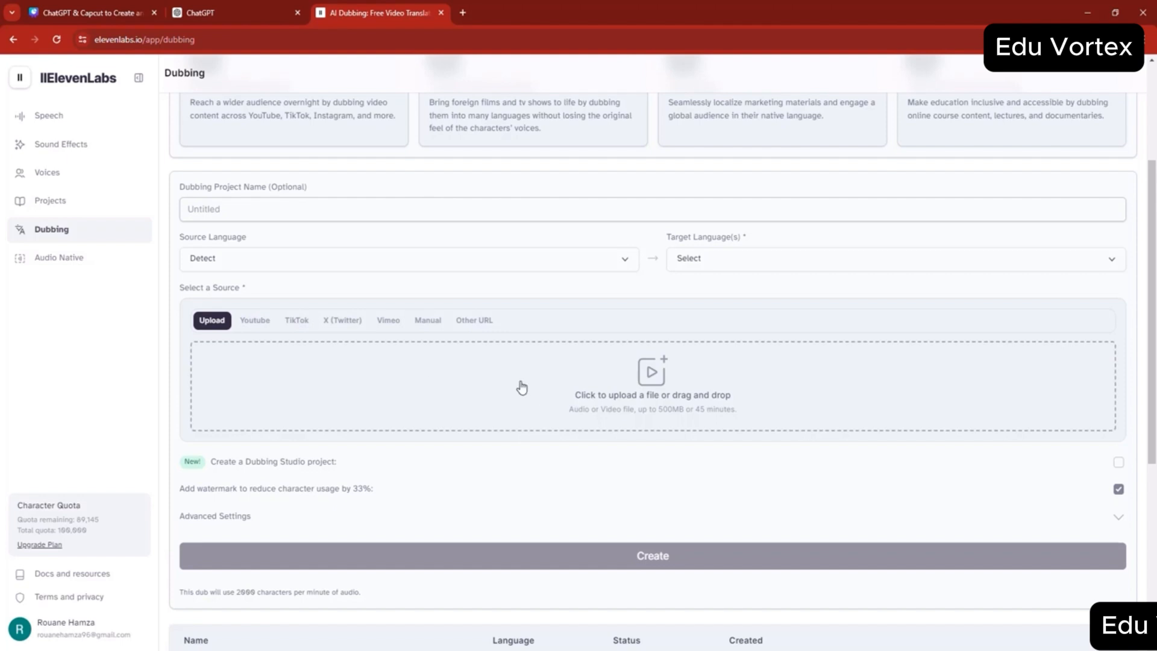
- Review the dubbing form's source and target language choices and the list of existing dubs
click(326, 260)
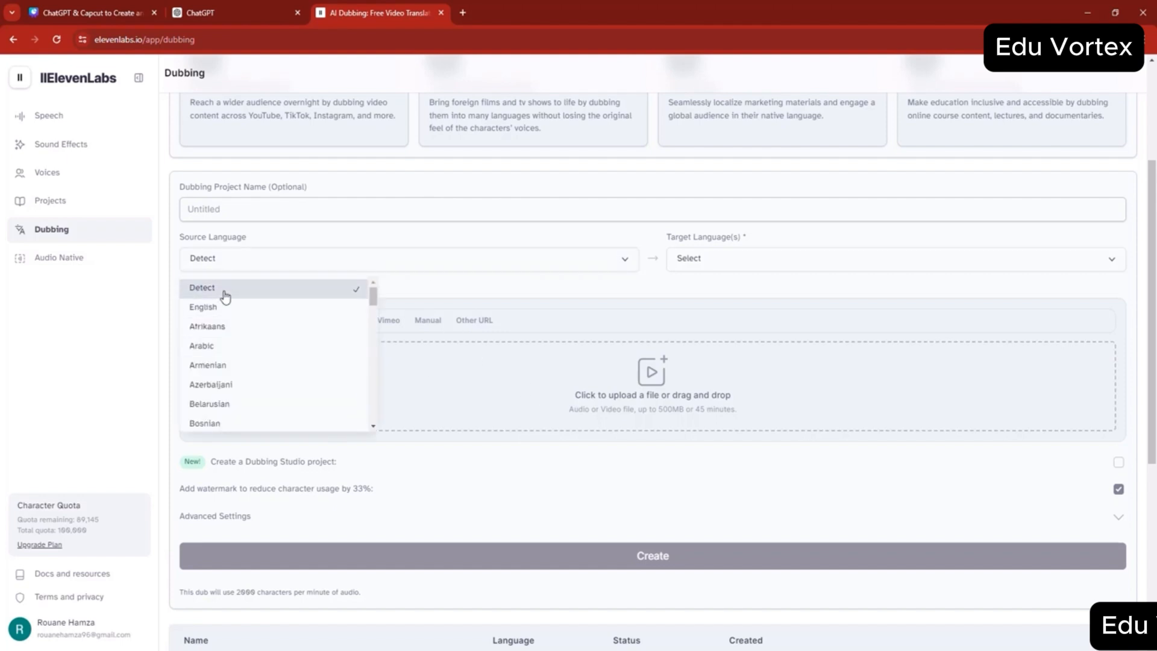
click(546, 289)
click(768, 270)
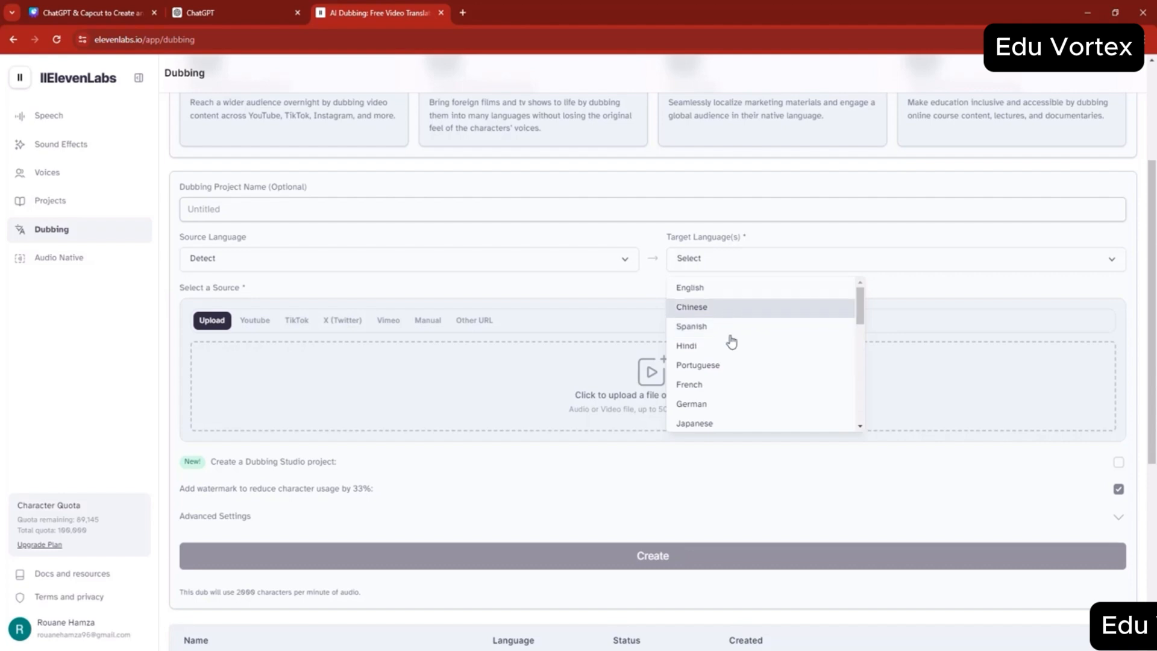
click(245, 309)
scroll(229, 288, down, 6)
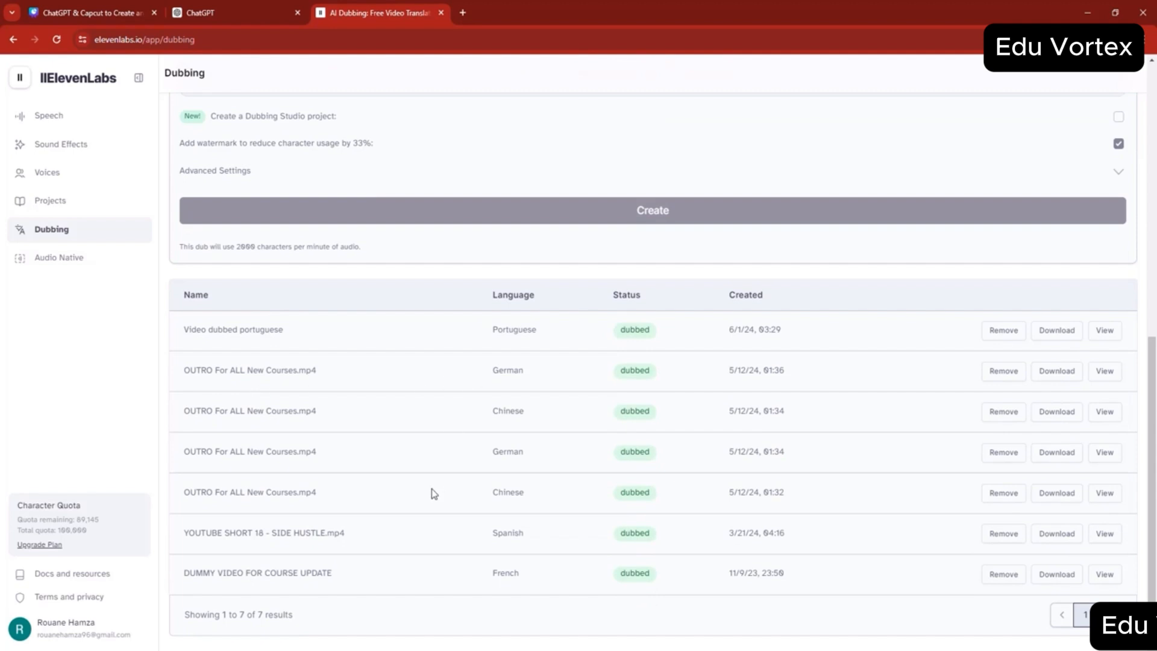
scroll(431, 490, up, 5)
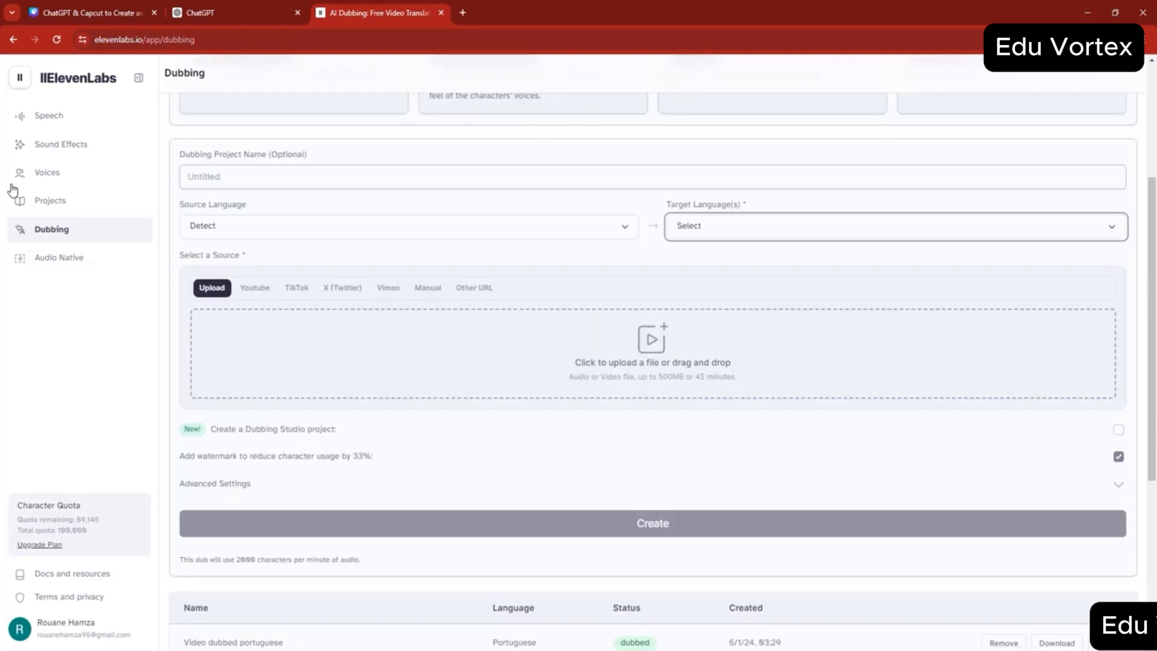
- Open the Voice Library from the Voices section to view the community voices
click(65, 180)
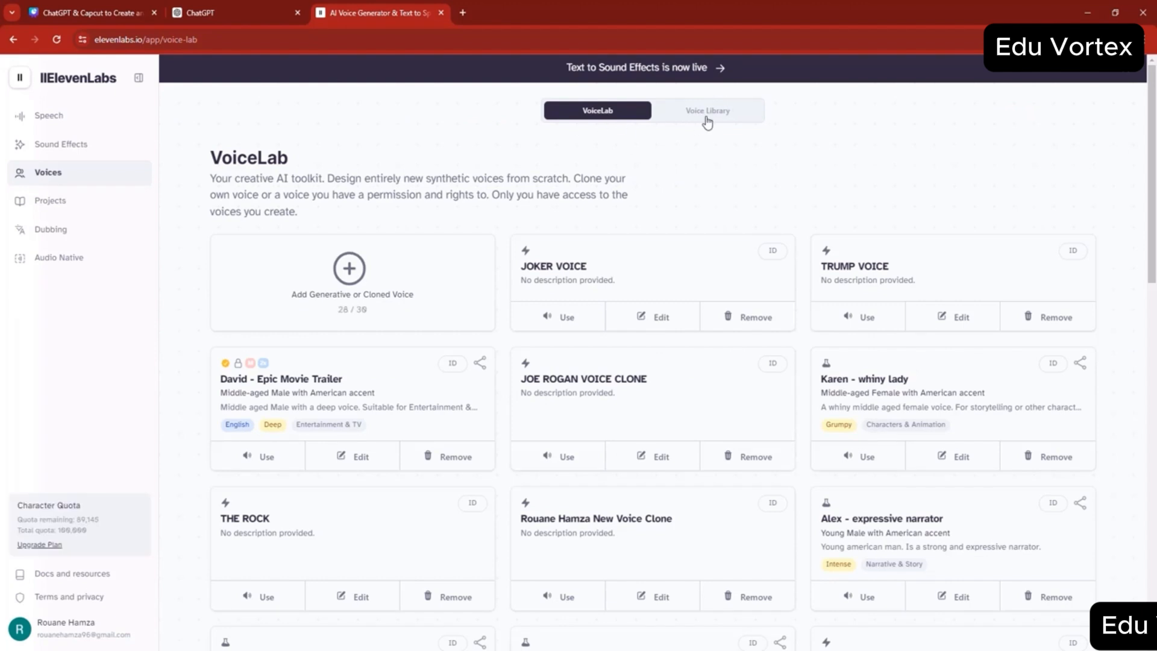
click(708, 119)
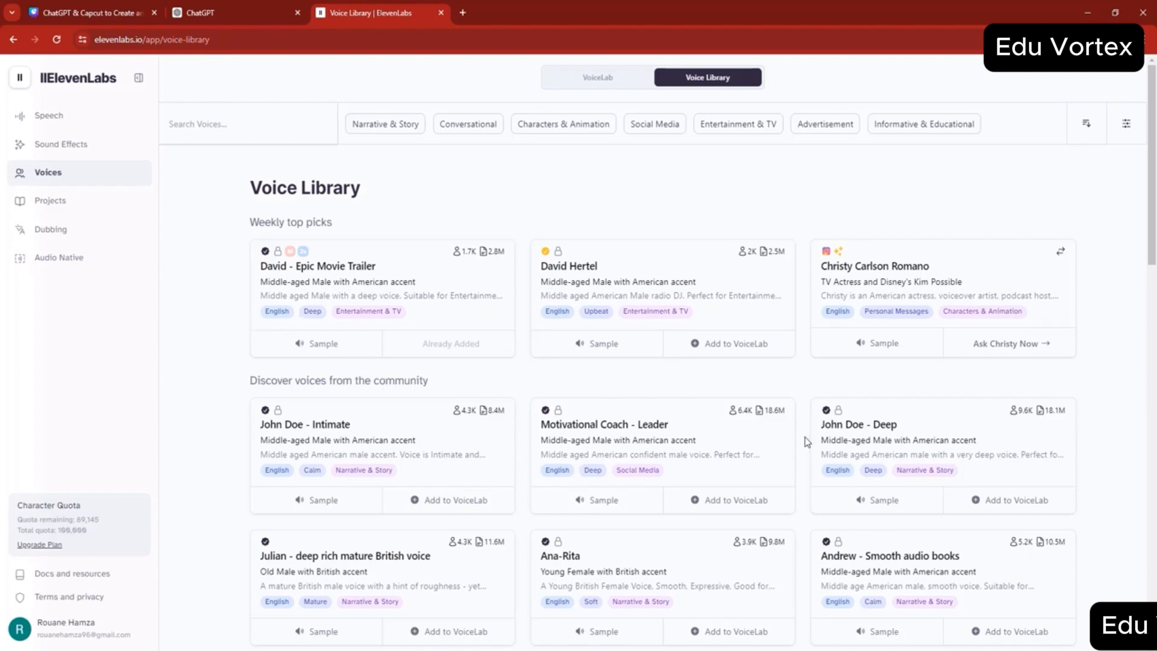
- Browse the community voices in the Voice Library and play the sample of the Tom - trailer narrator voice
scroll(807, 440, down, 5)
scroll(818, 424, up, 5)
mouse_move(469, 256)
scroll(615, 354, down, 15)
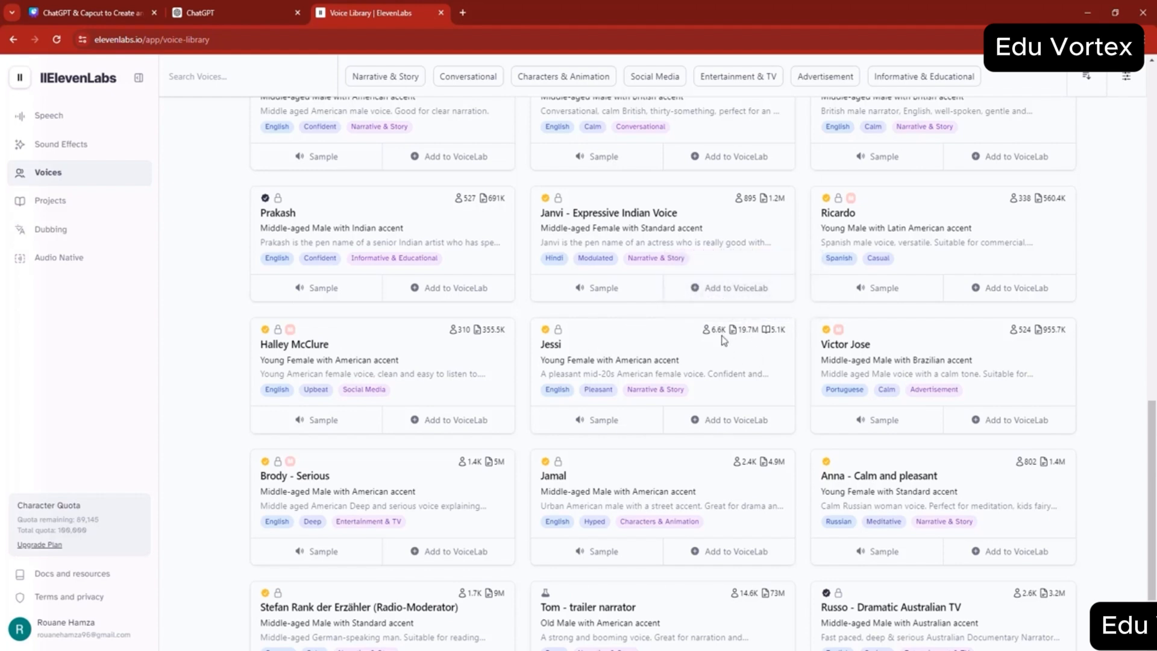
scroll(714, 333, down, 1)
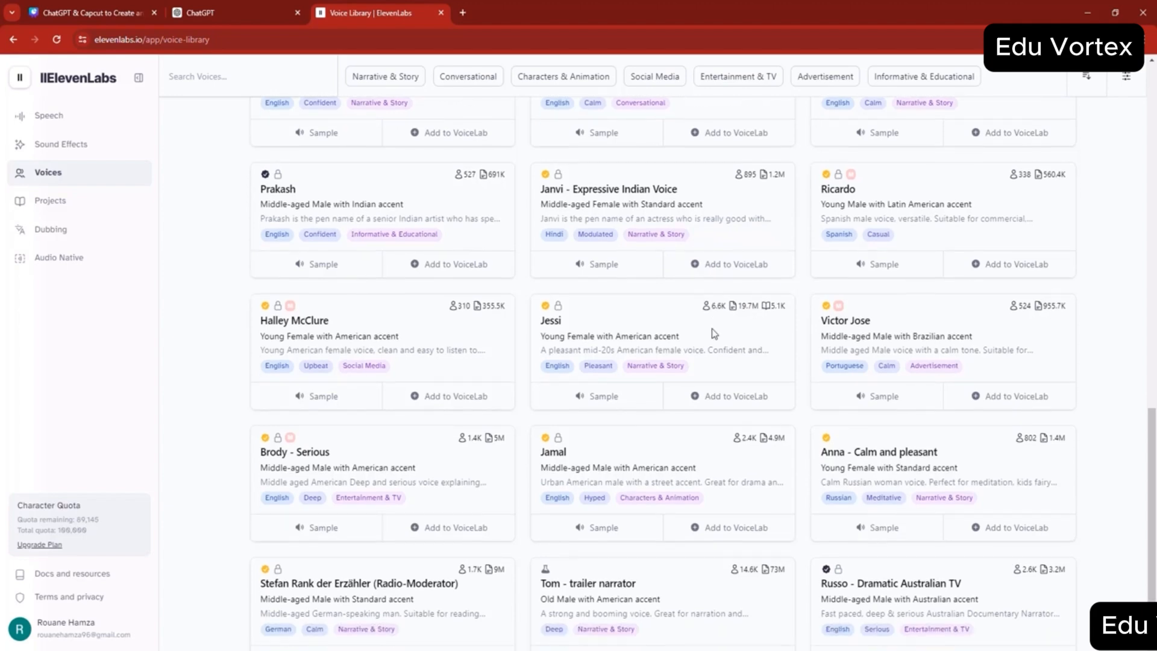
scroll(714, 334, down, 3)
scroll(714, 333, down, 3)
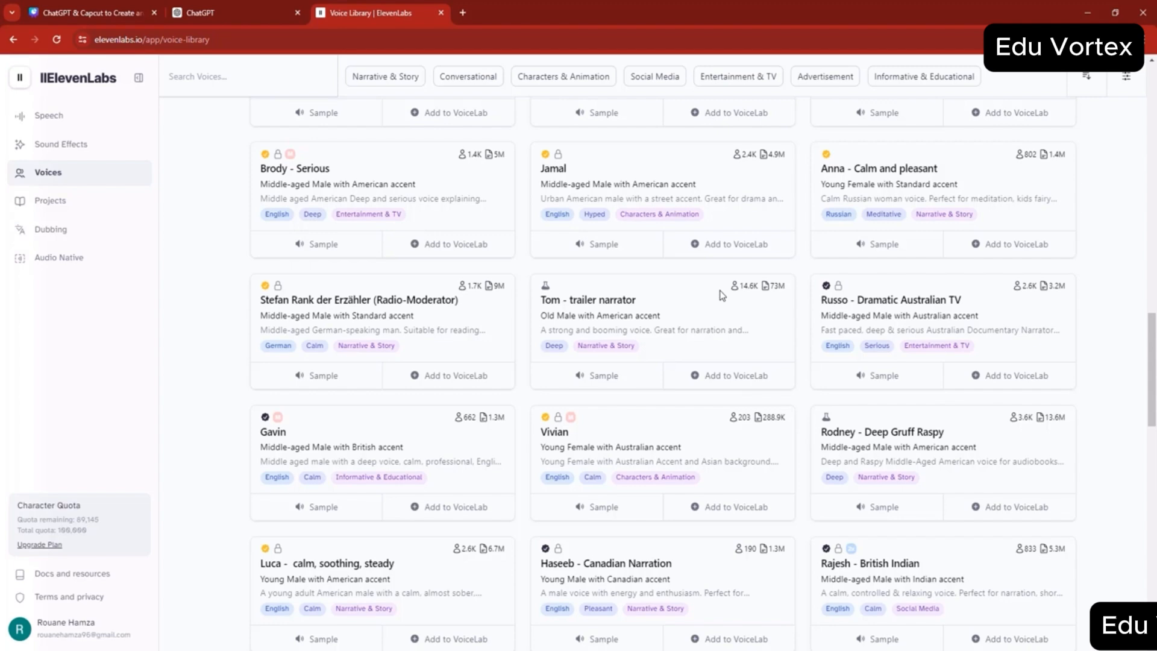
click(590, 377)
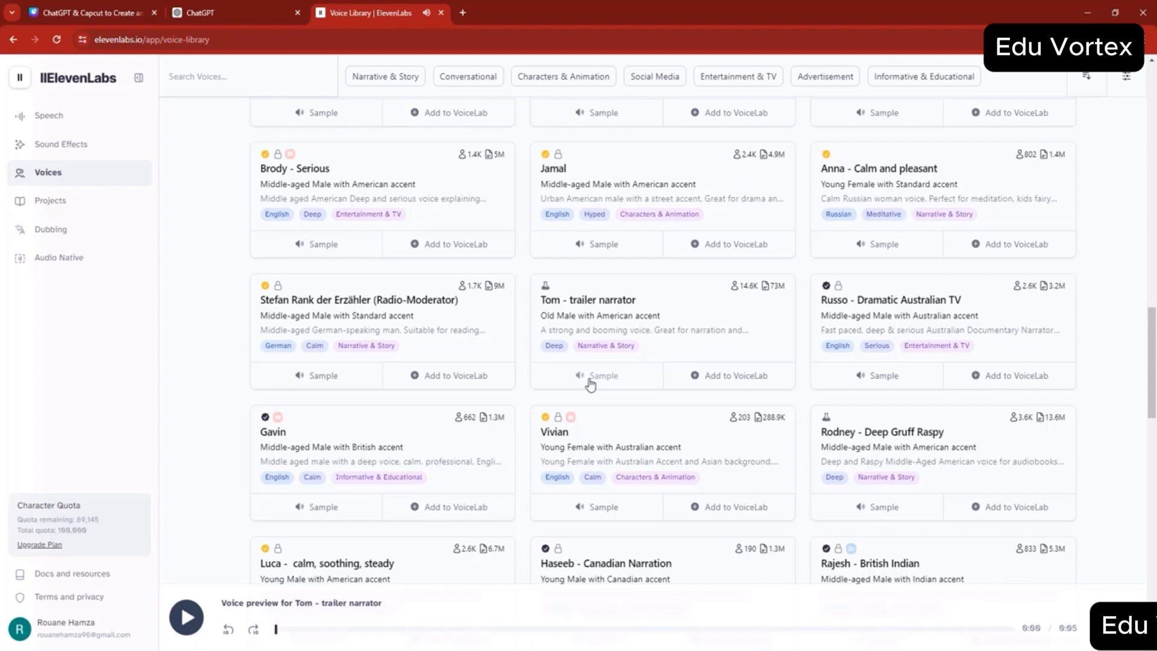
- Add the Tom - trailer narrator voice to the Voice Lab under its original name and dismiss the confirmation
click(735, 371)
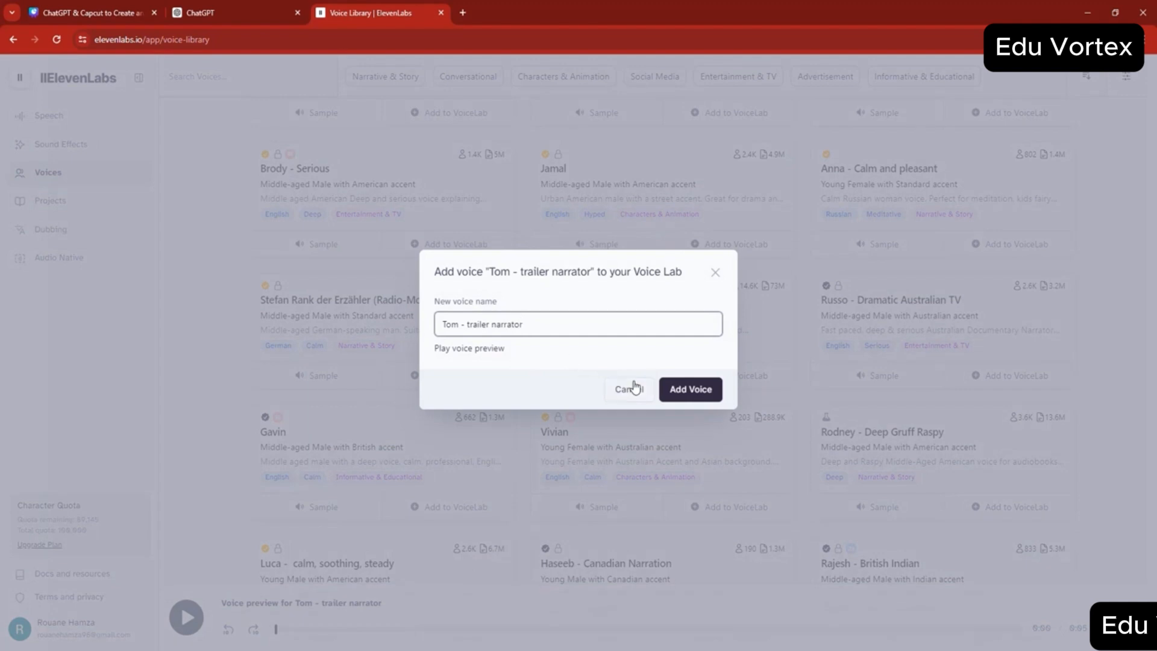
triple_click(466, 325)
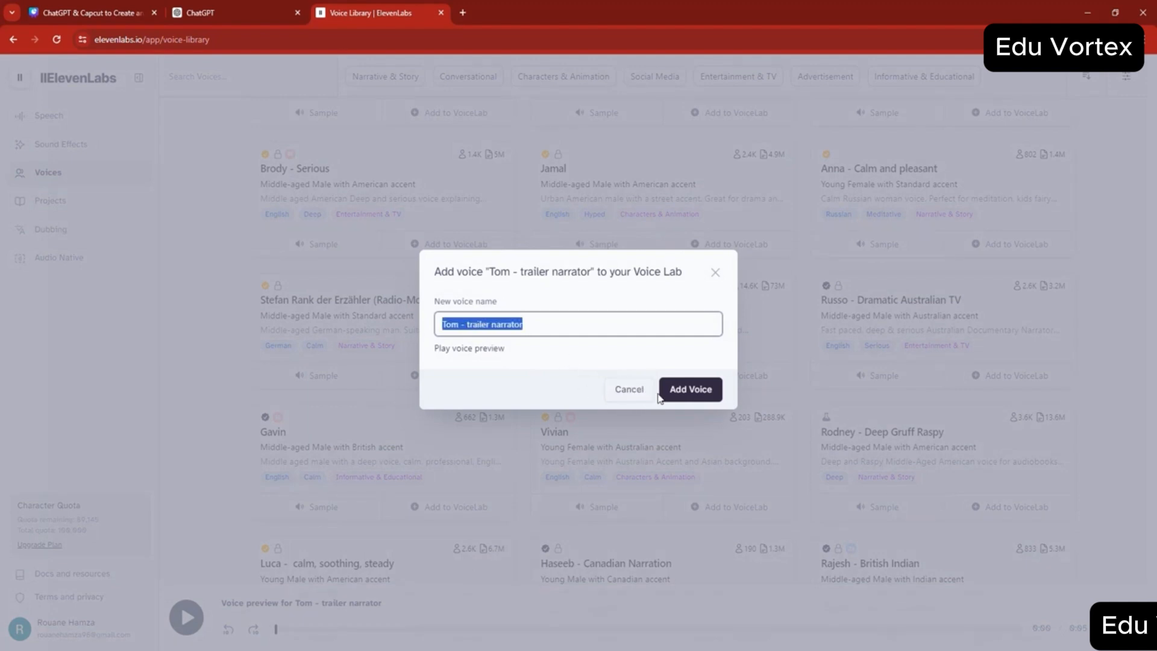
click(691, 391)
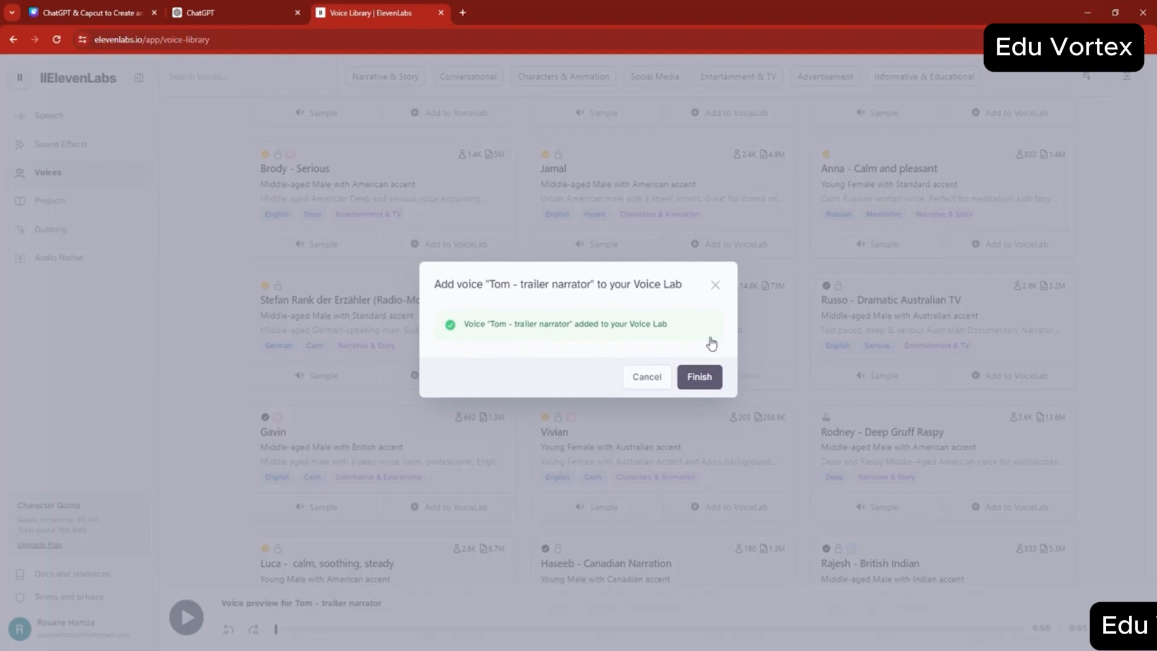
click(747, 346)
- Filter the Voice Library by Advertisement and play the sample of the Portuguese voice with a Brazilian accent
scroll(756, 348, up, 10)
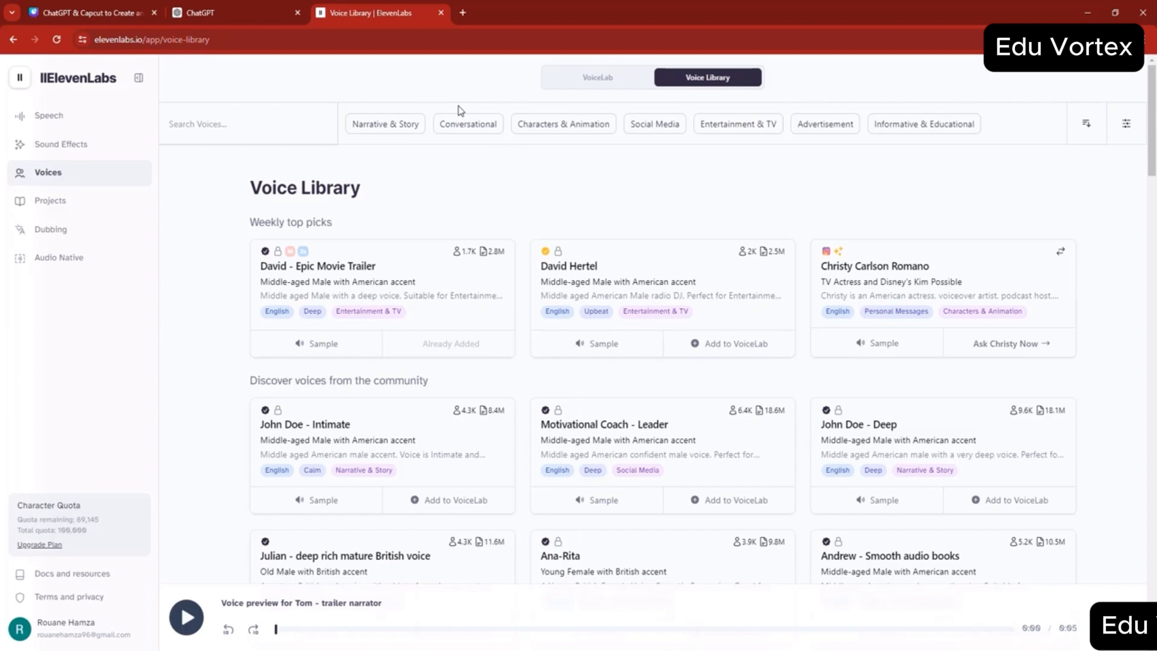
click(833, 136)
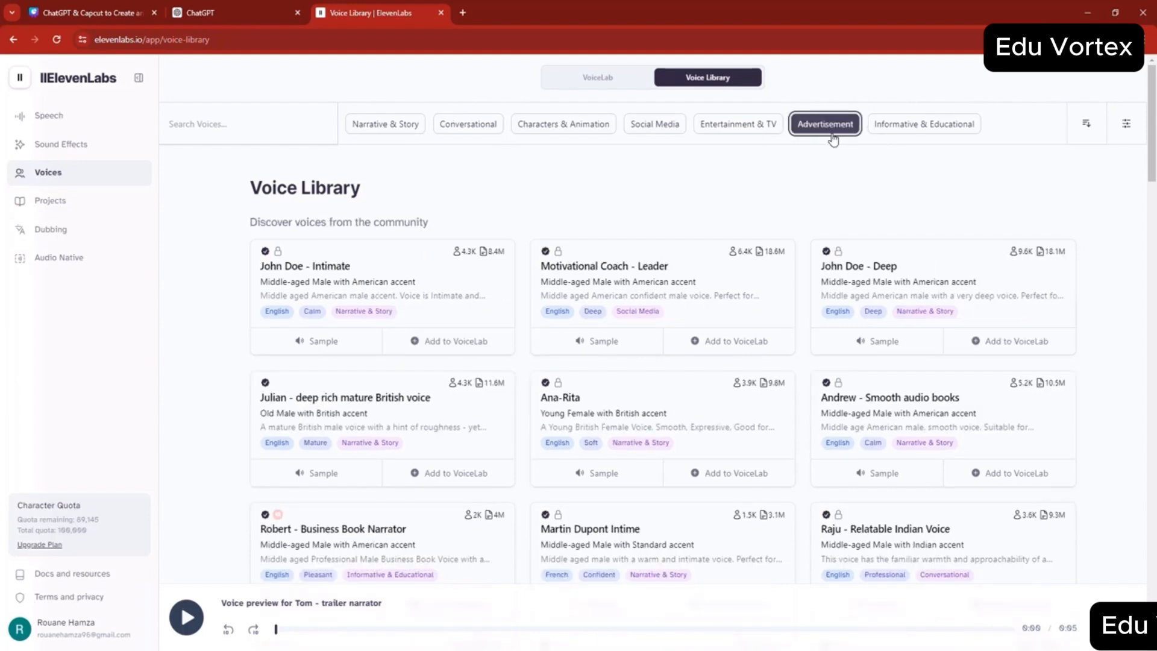
scroll(859, 314, down, 1)
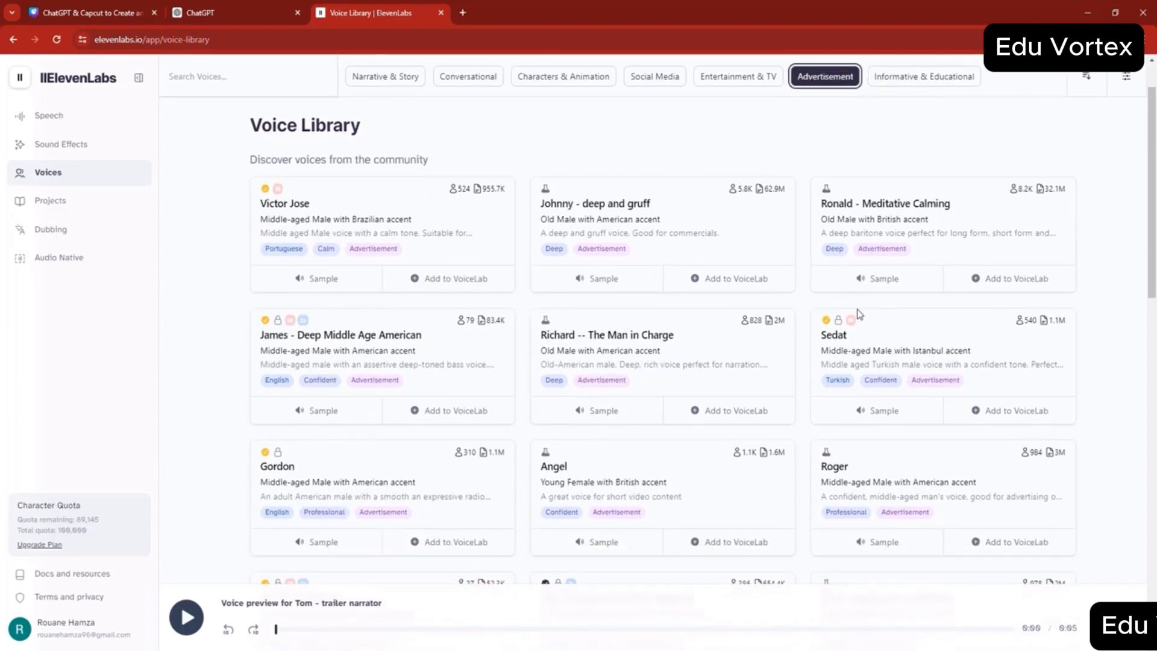
click(336, 283)
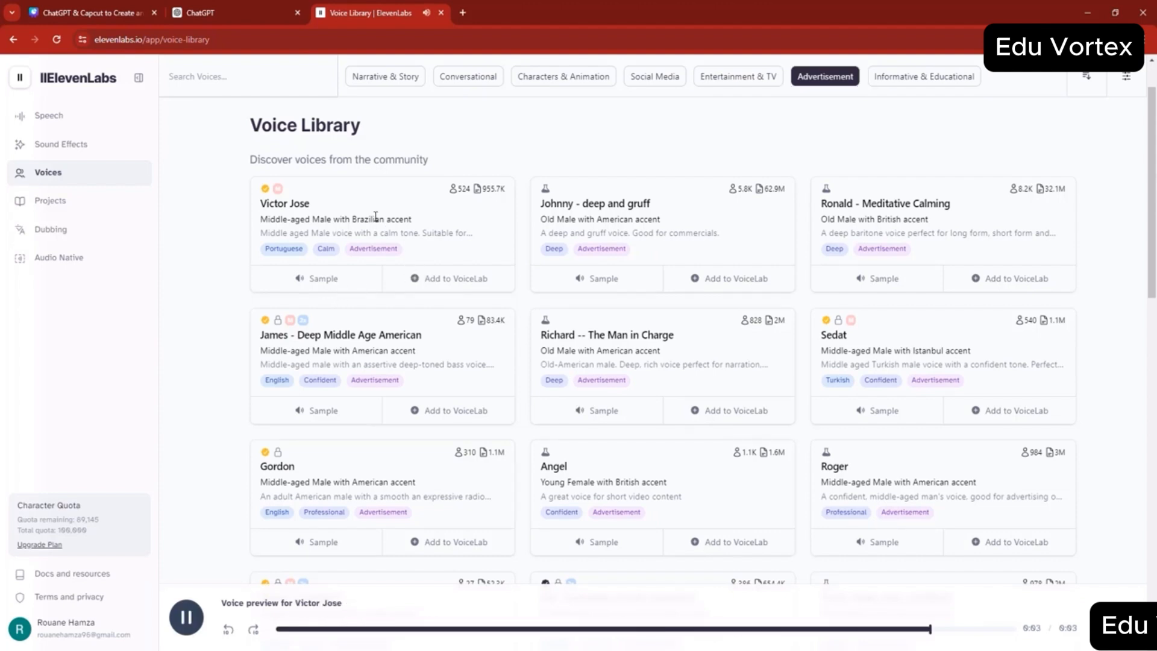
- Remove the Advertisement filter from the Voice Library
scroll(525, 207, up, 1)
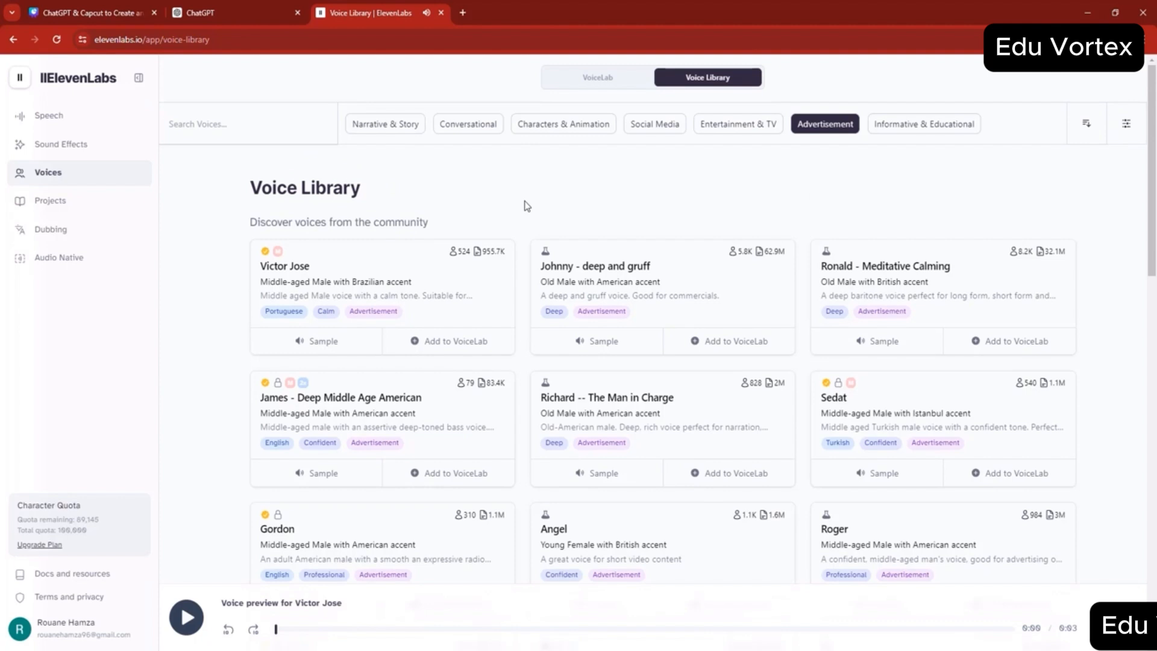
click(247, 125)
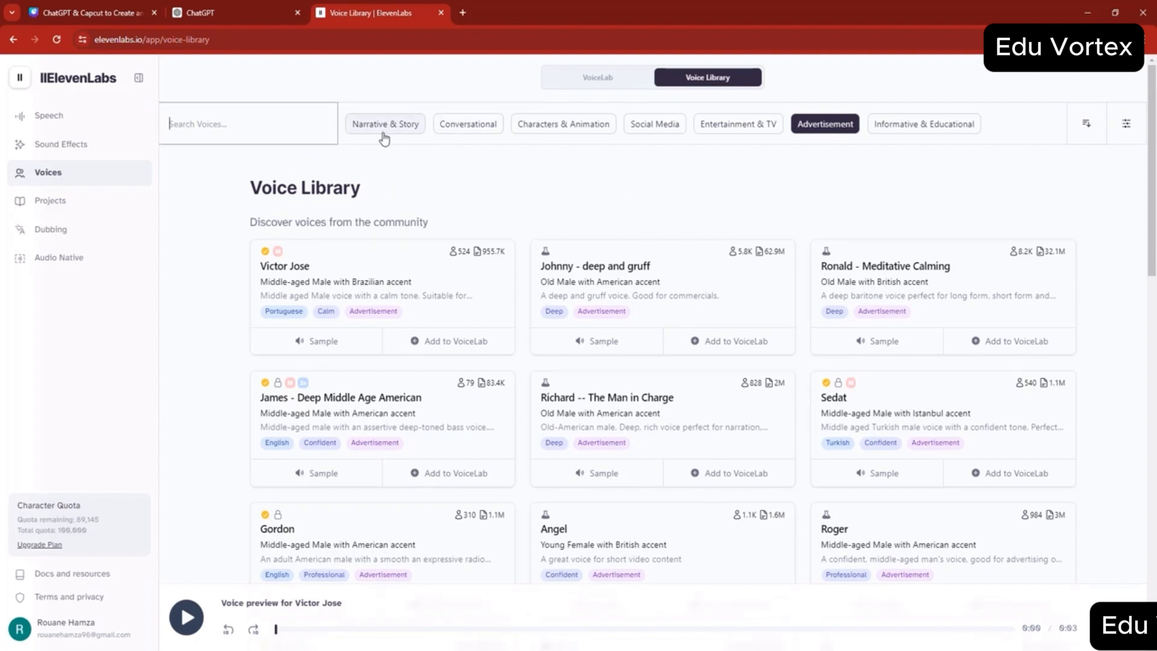
click(831, 127)
click(830, 128)
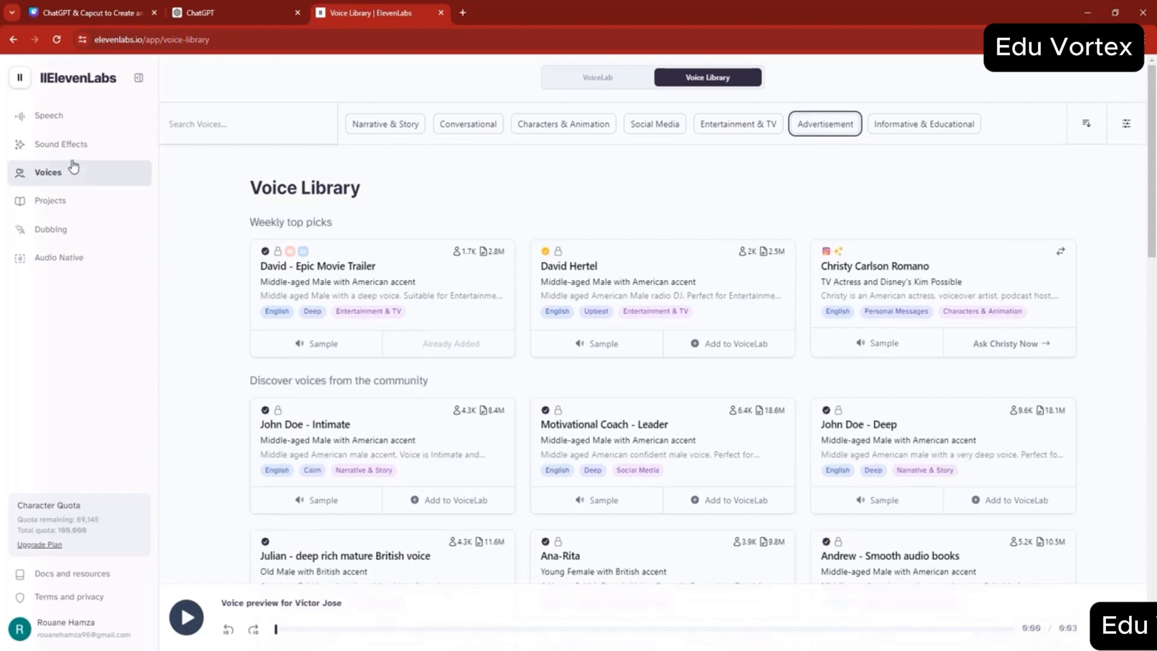
- Open Speech Synthesis, look over the Speech to Speech mode, and return to the Text to Speech sample text
click(51, 119)
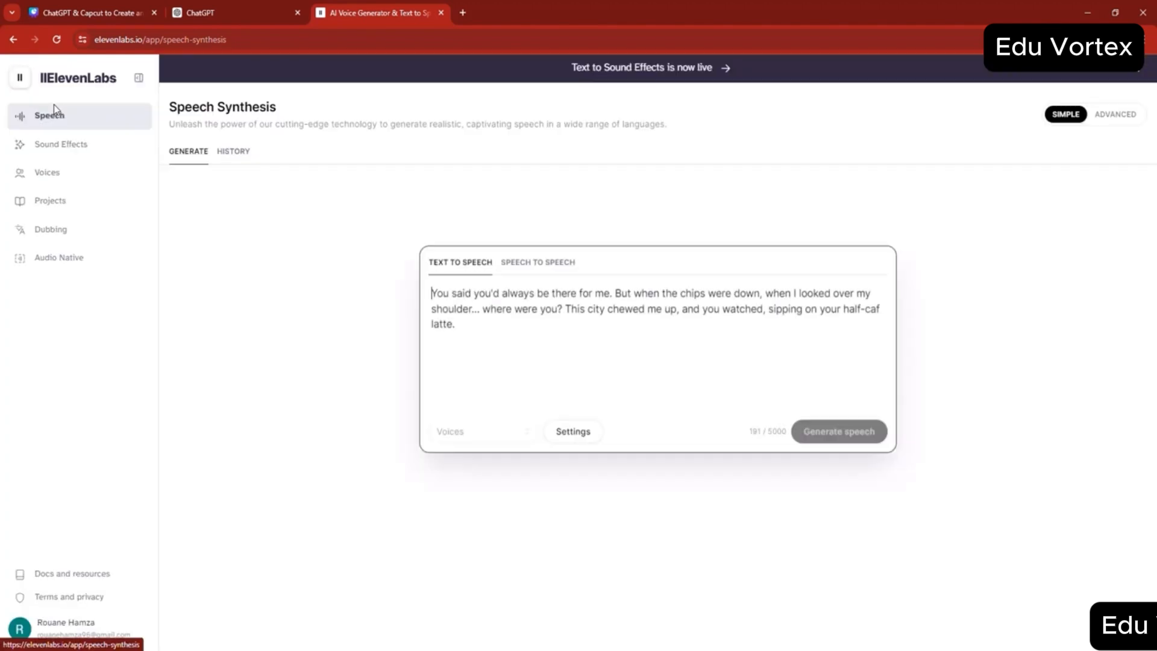
click(495, 317)
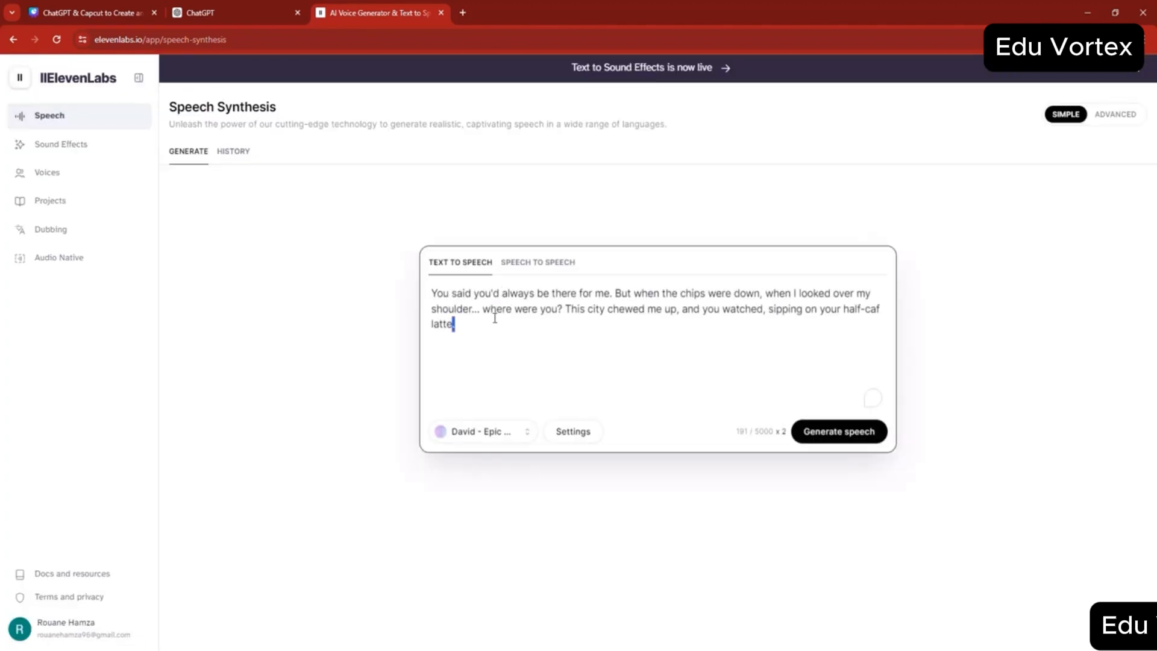
triple_click(483, 316)
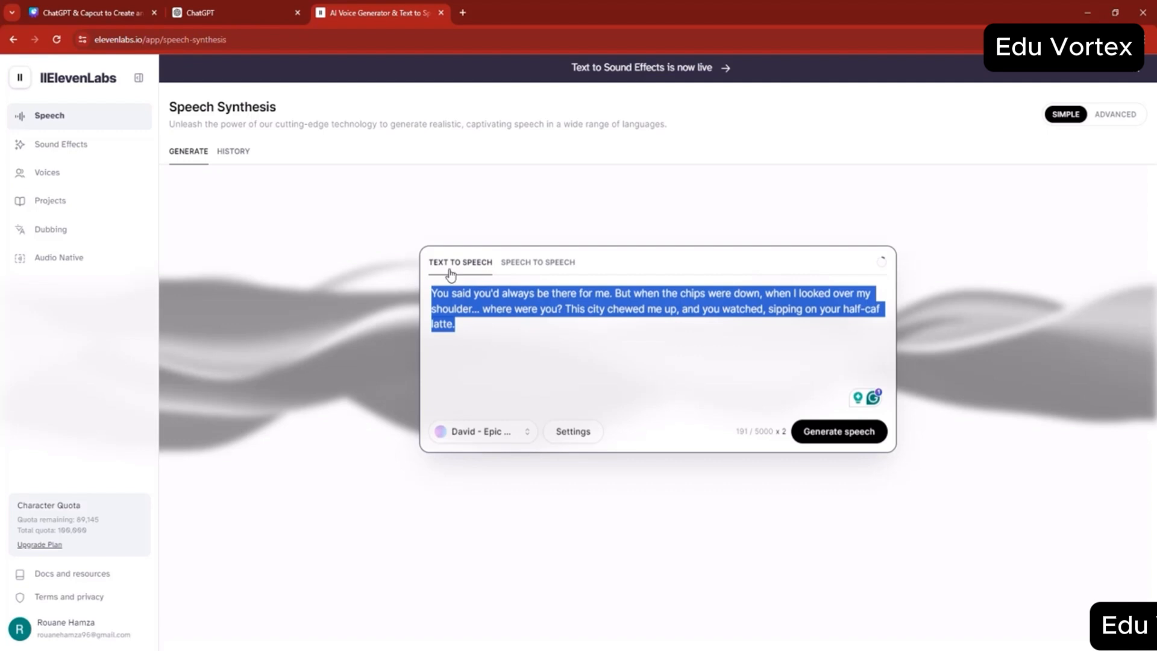
click(536, 263)
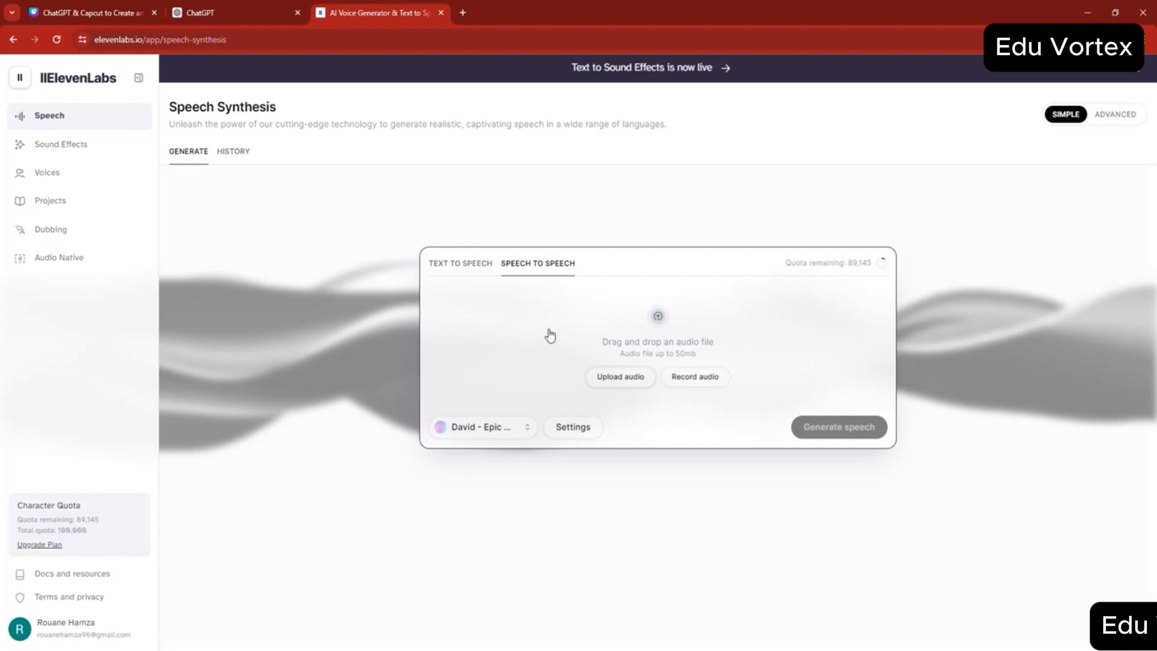
click(461, 264)
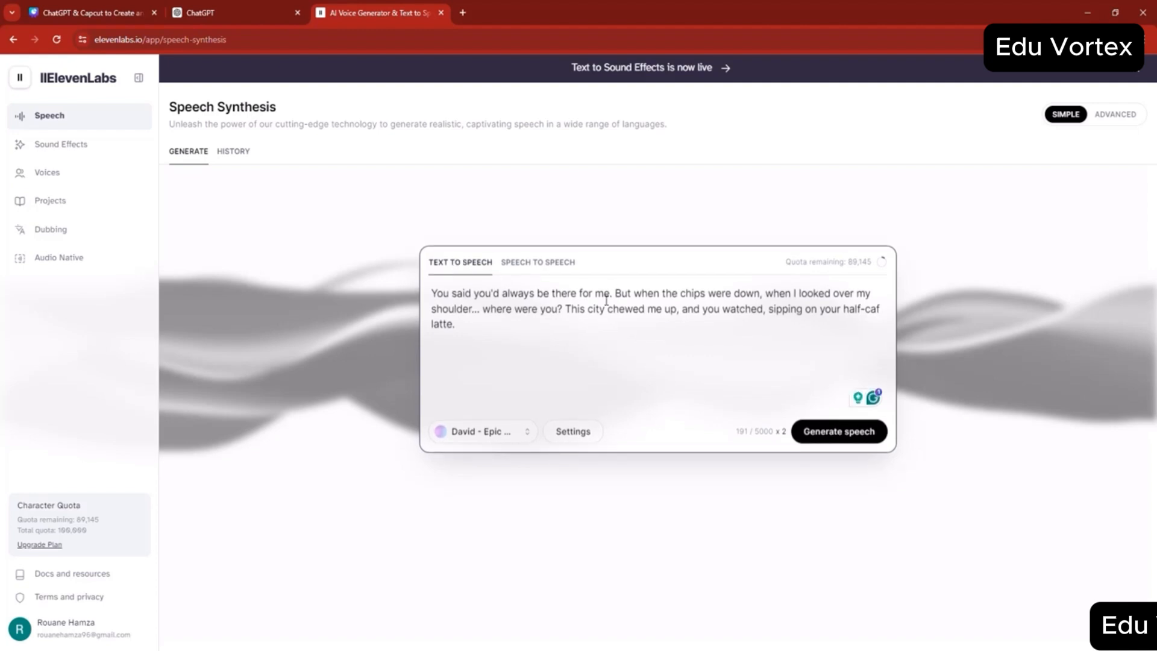
click(497, 344)
click(656, 309)
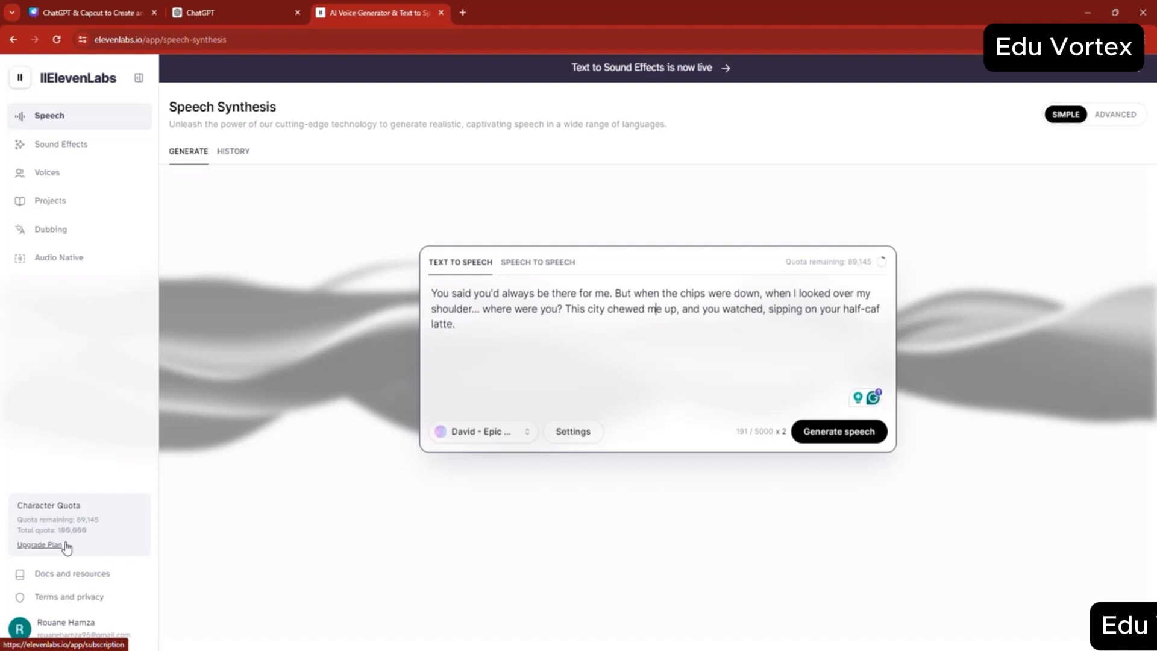
click(491, 330)
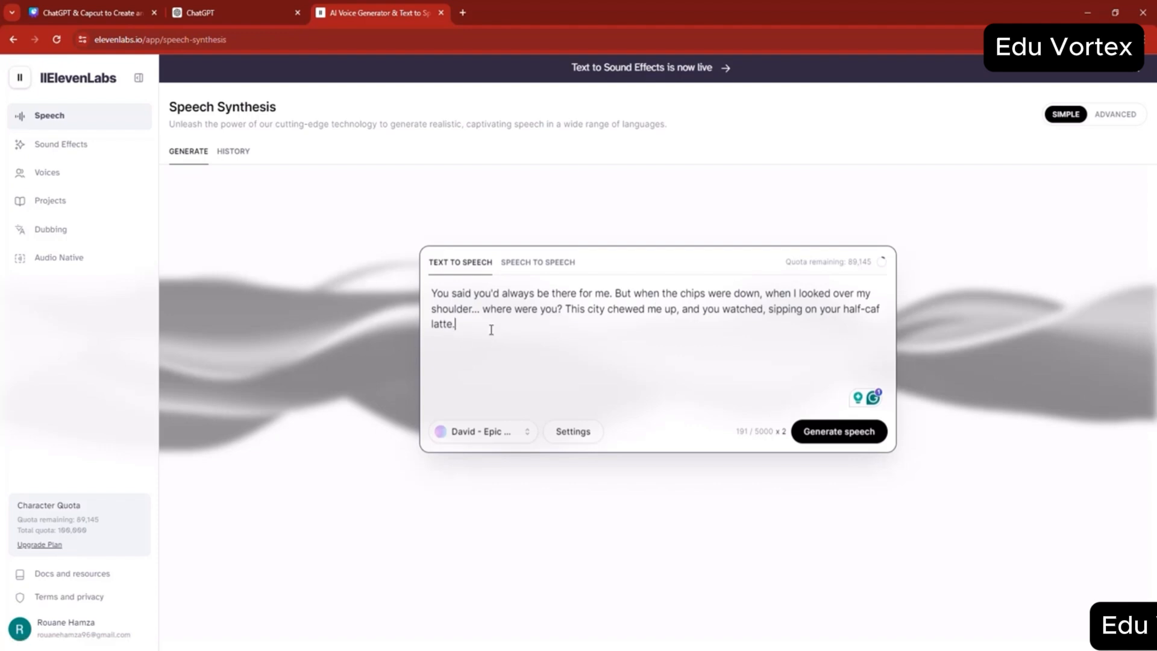
- Choose the account owner's New Voice Clone as the voice and generate speech from the sample text
click(487, 433)
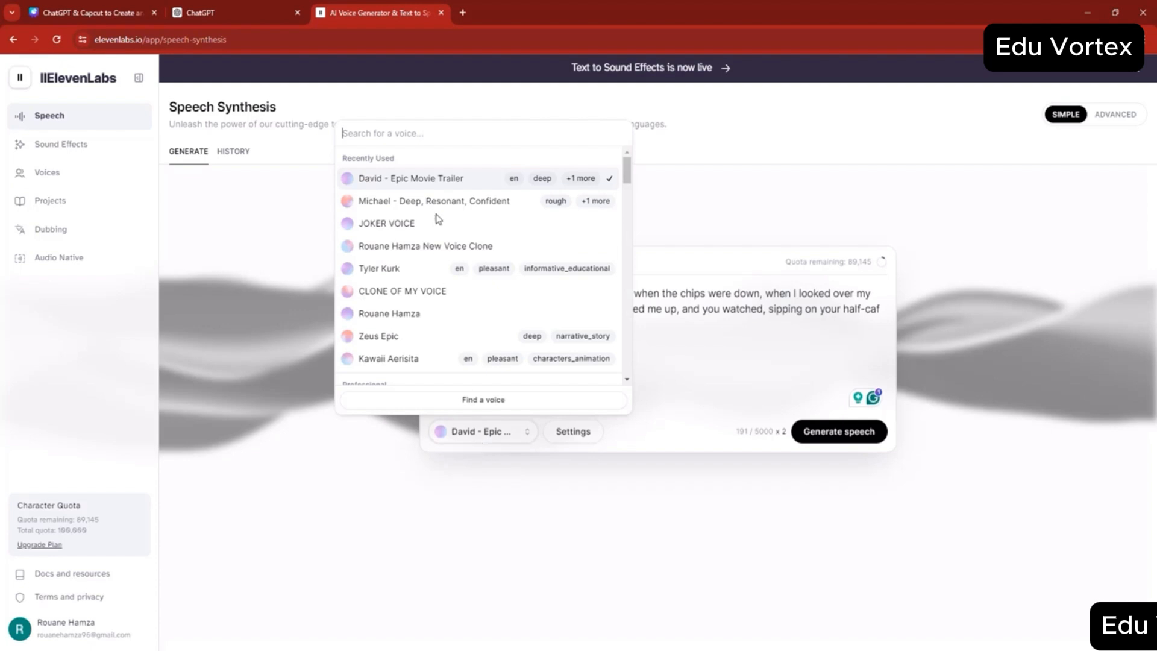
scroll(447, 292, down, 5)
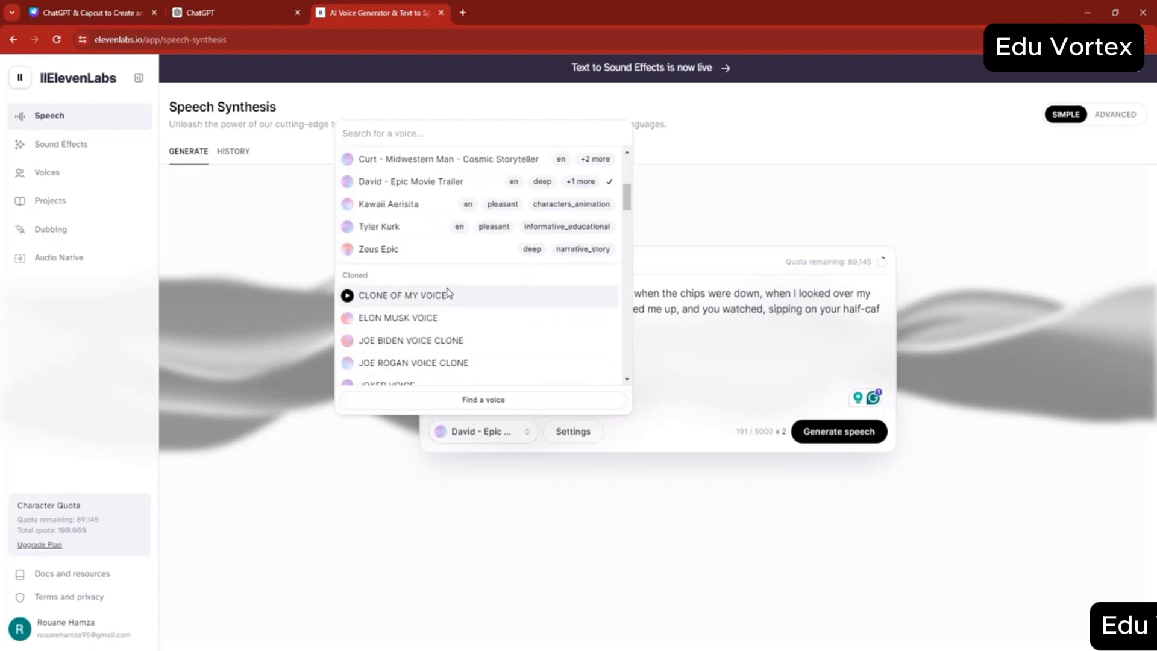
scroll(449, 292, up, 5)
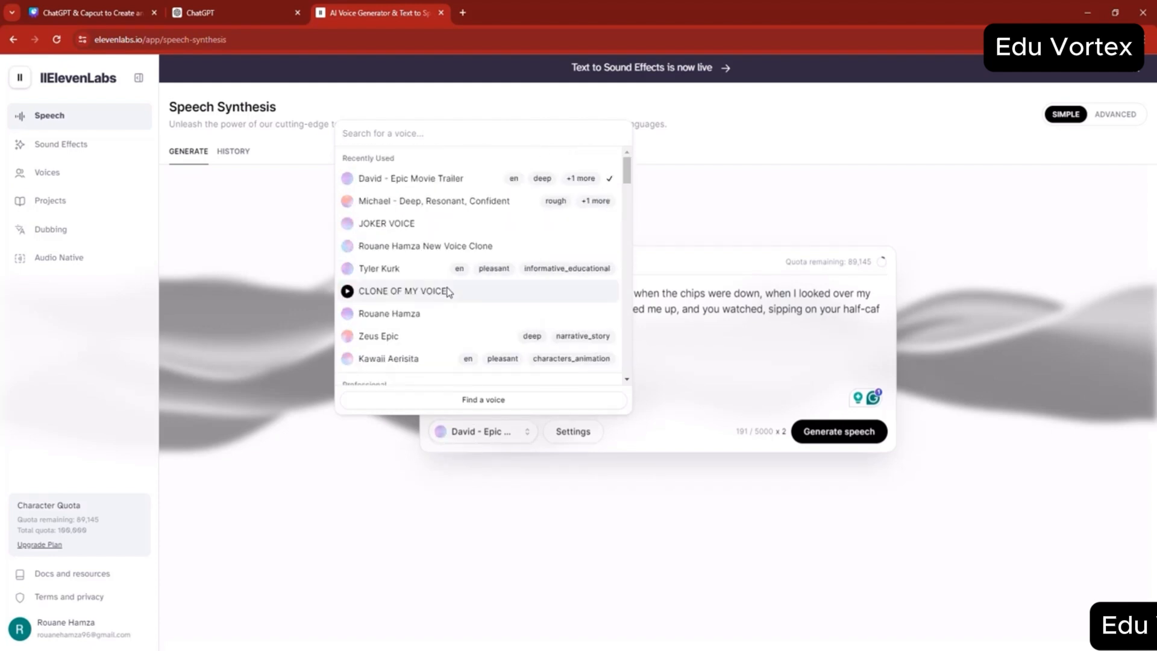
click(422, 247)
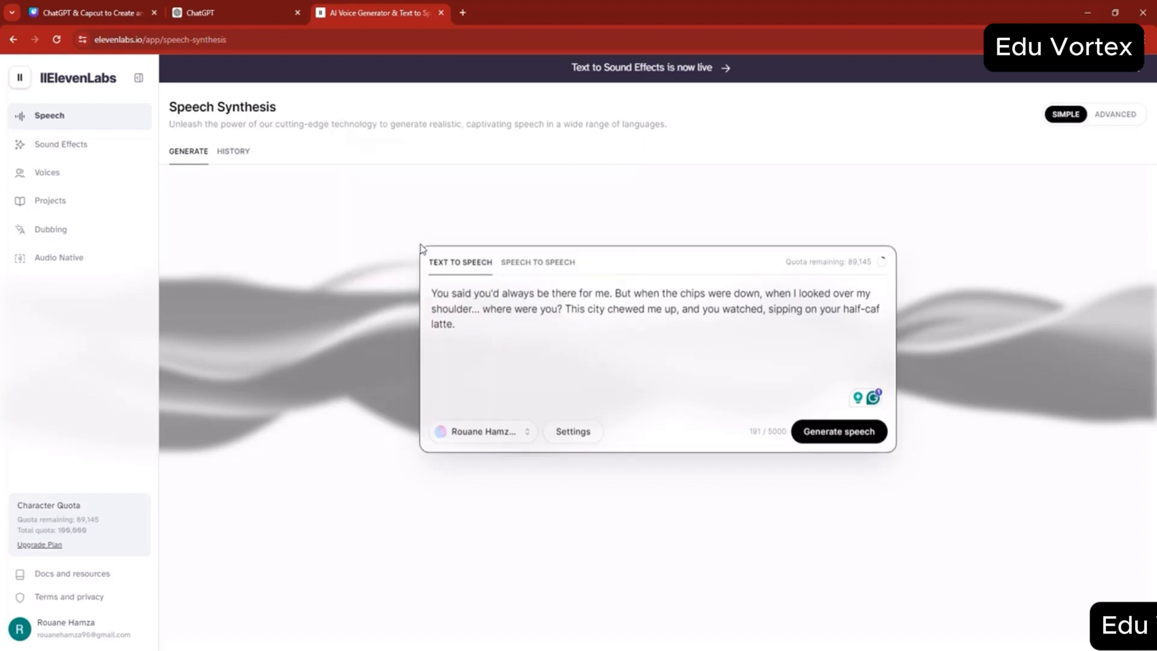
click(841, 440)
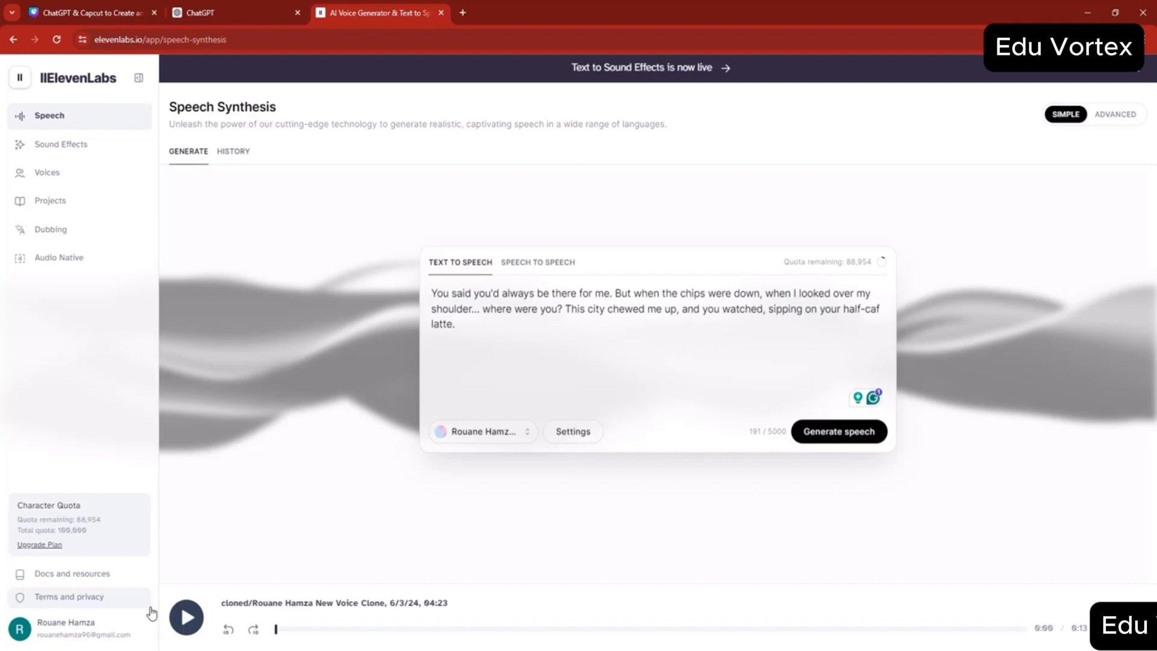
- Search the voices for "tom", choose Tom - trailer narrator, and generate speech from the same text
click(506, 445)
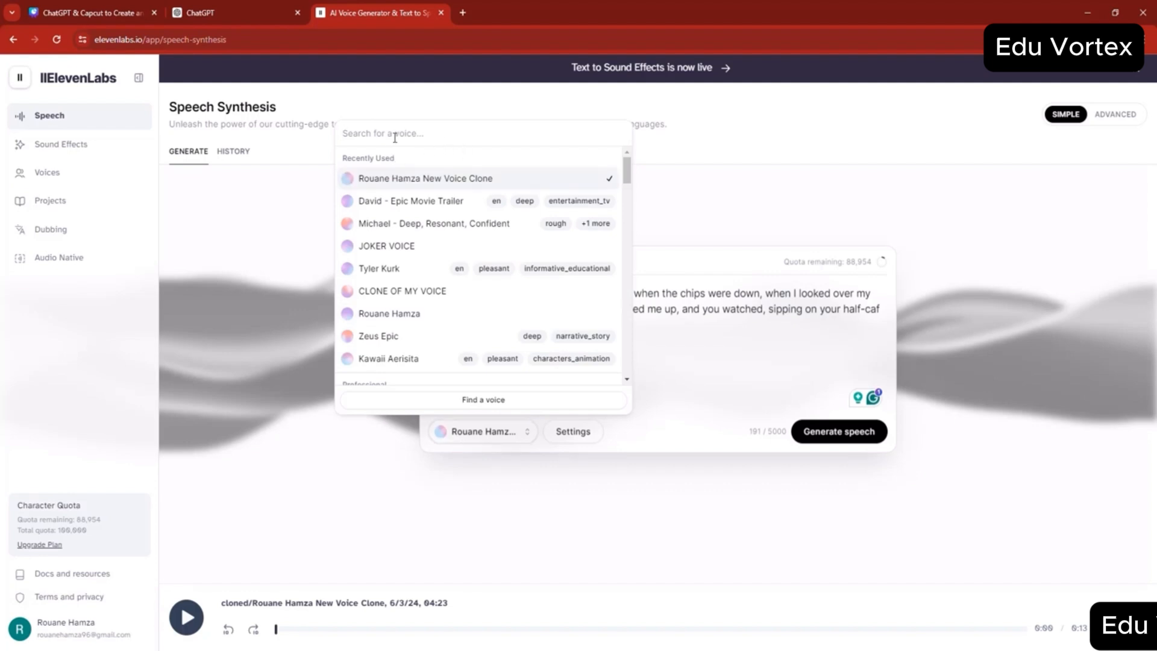
text(tom)
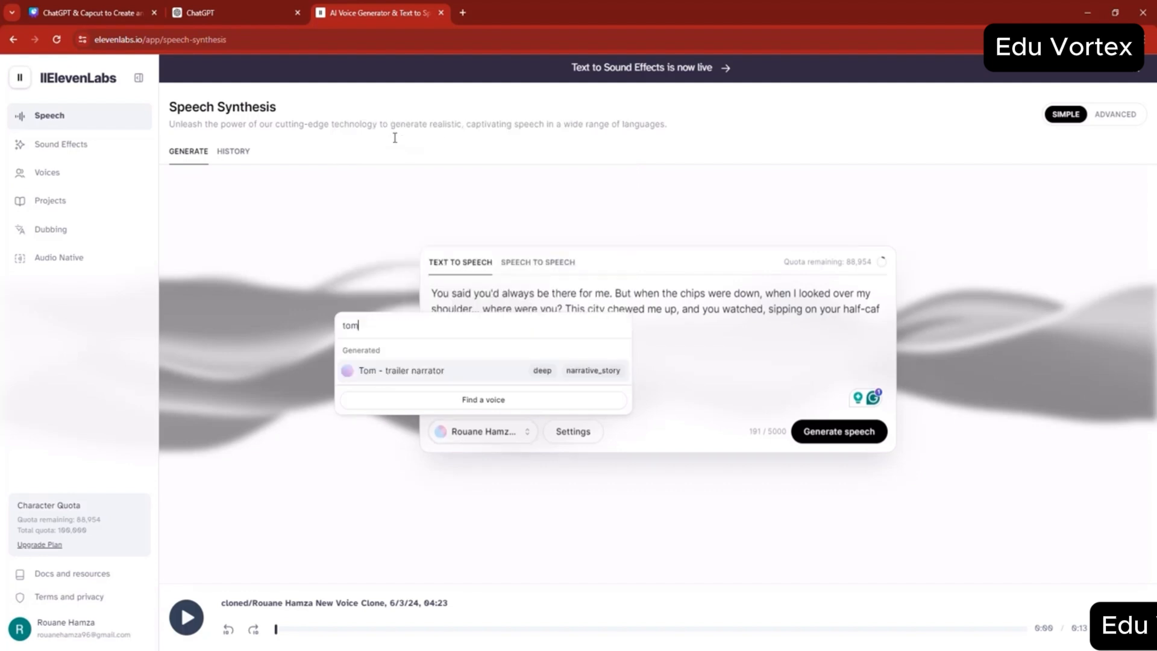
click(436, 369)
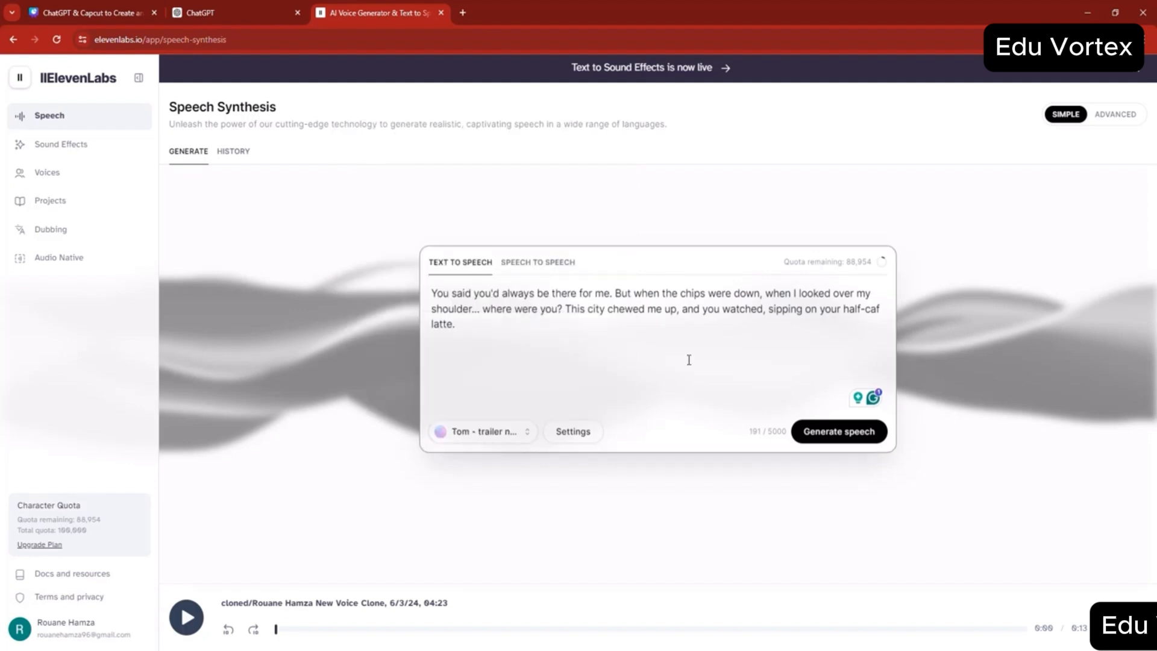
click(839, 432)
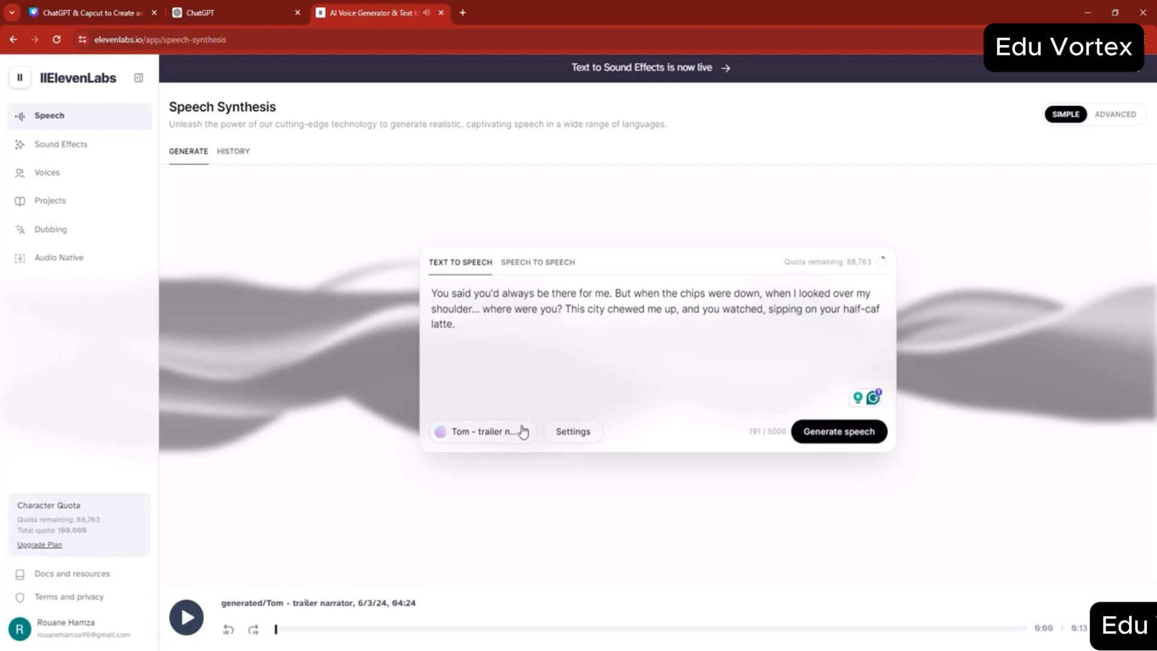
- Review the speech settings for model, Stability, Similarity, Style Exaggeration and Speaker boost, and close them without changes
click(582, 435)
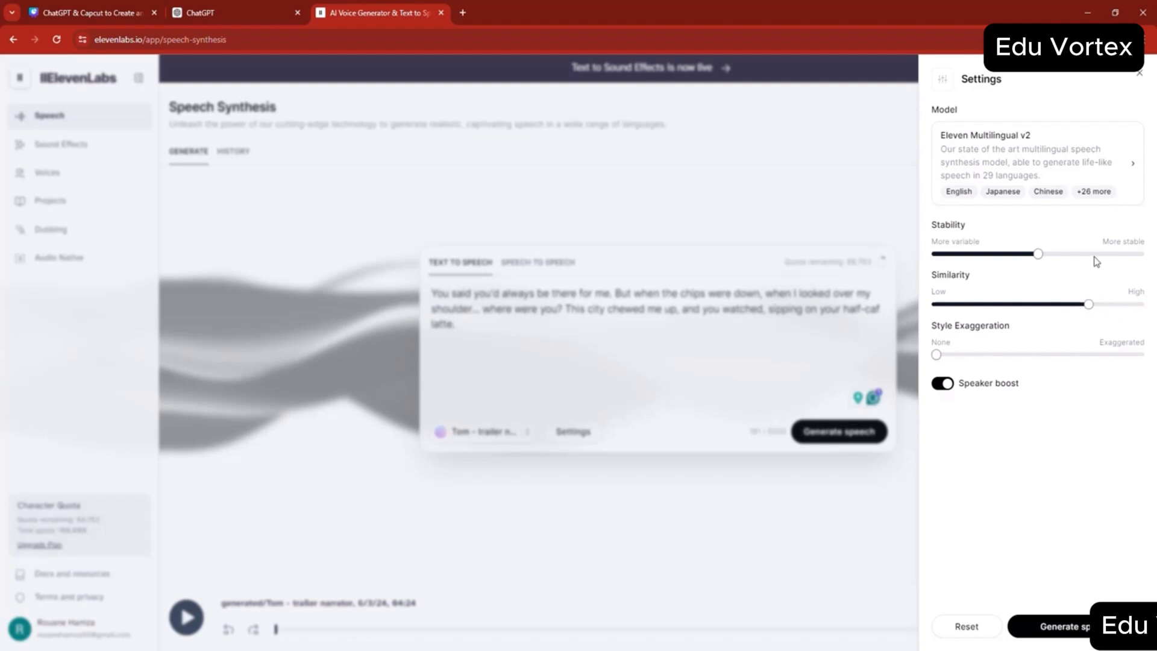
click(729, 535)
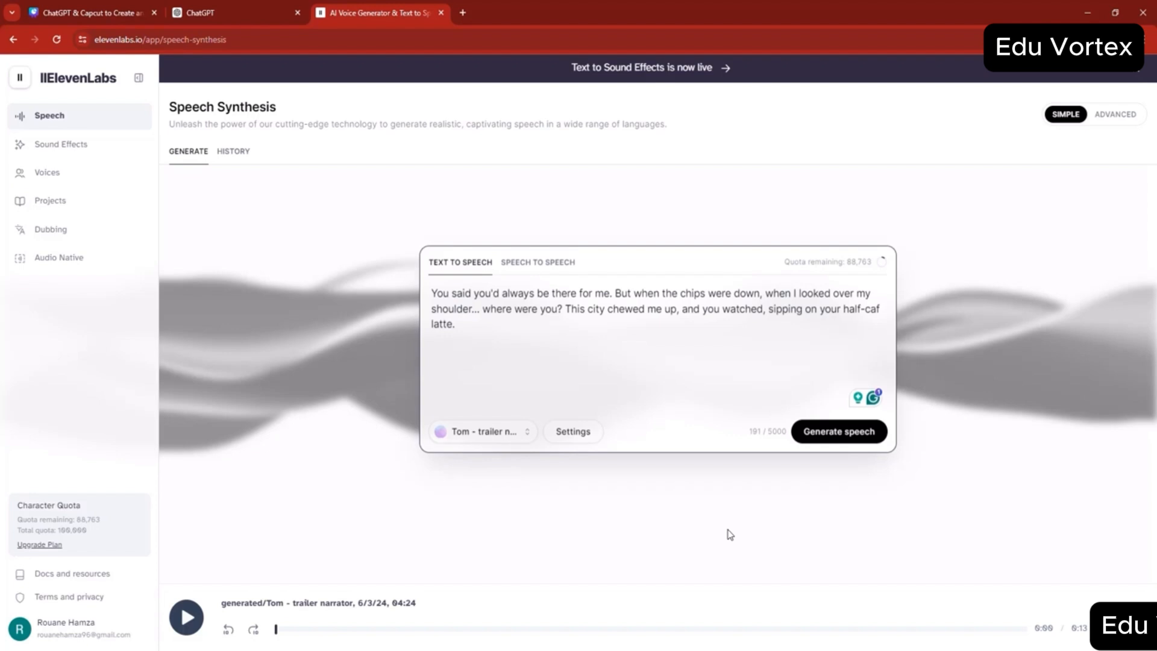
click(583, 433)
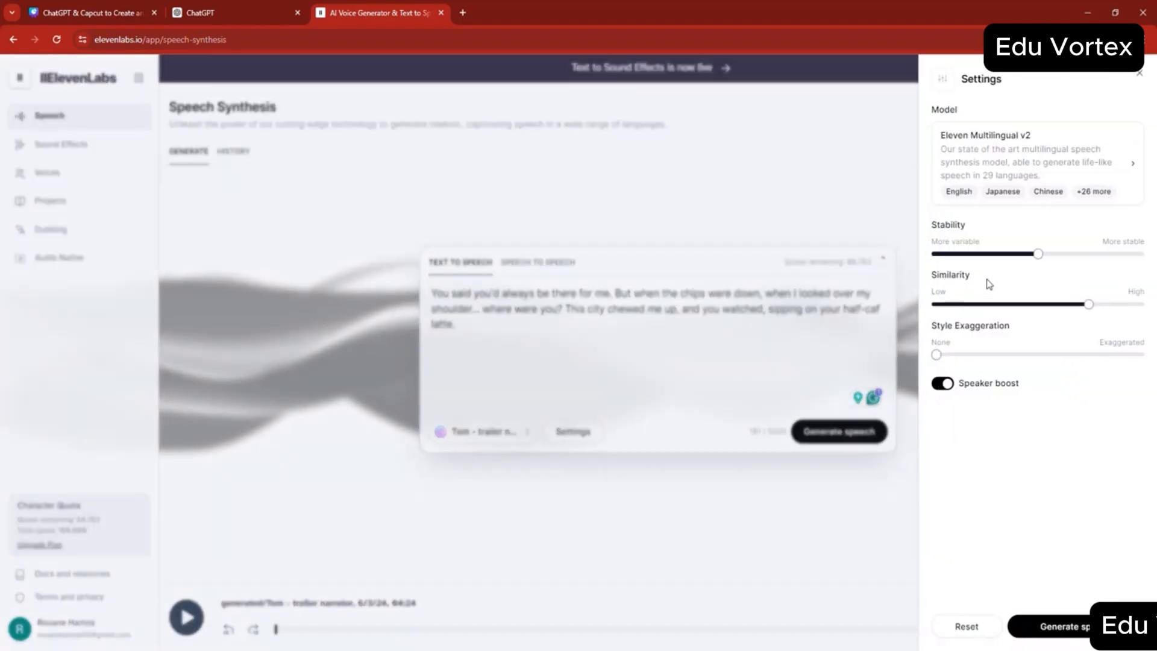
click(786, 526)
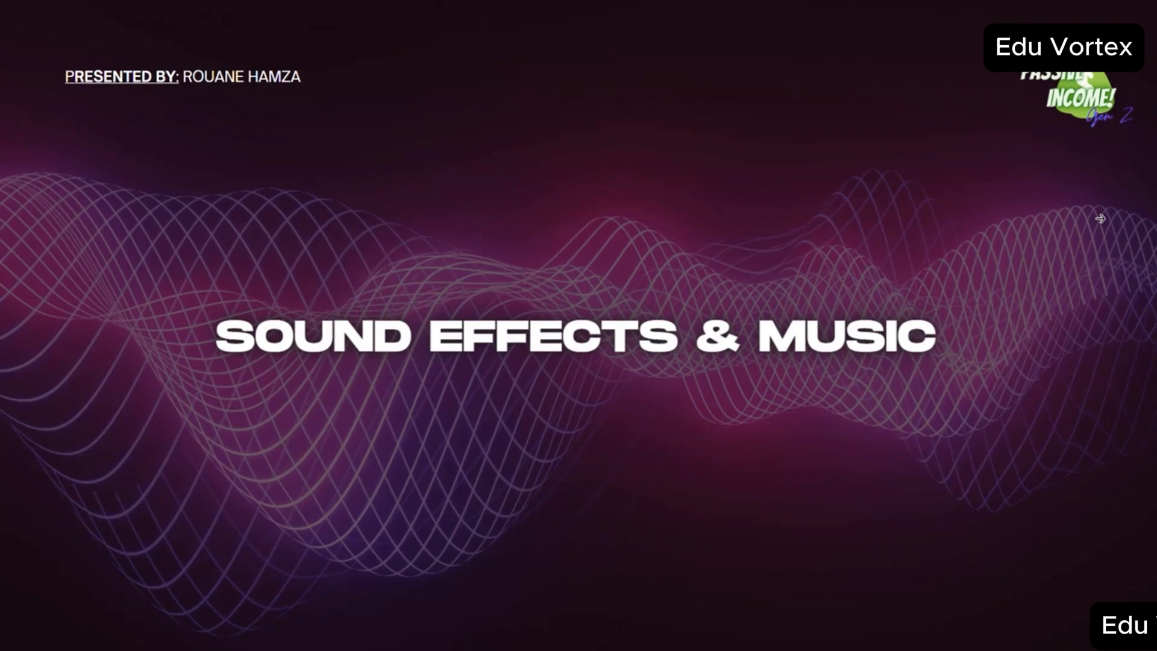
click(1100, 218)
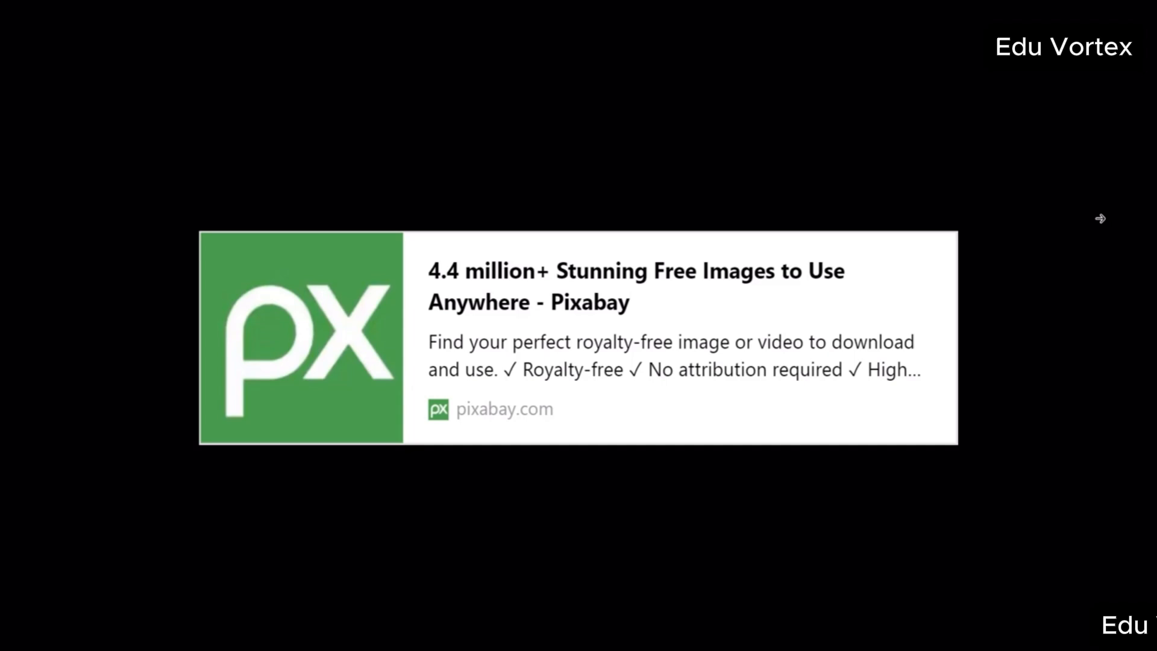
click(1100, 219)
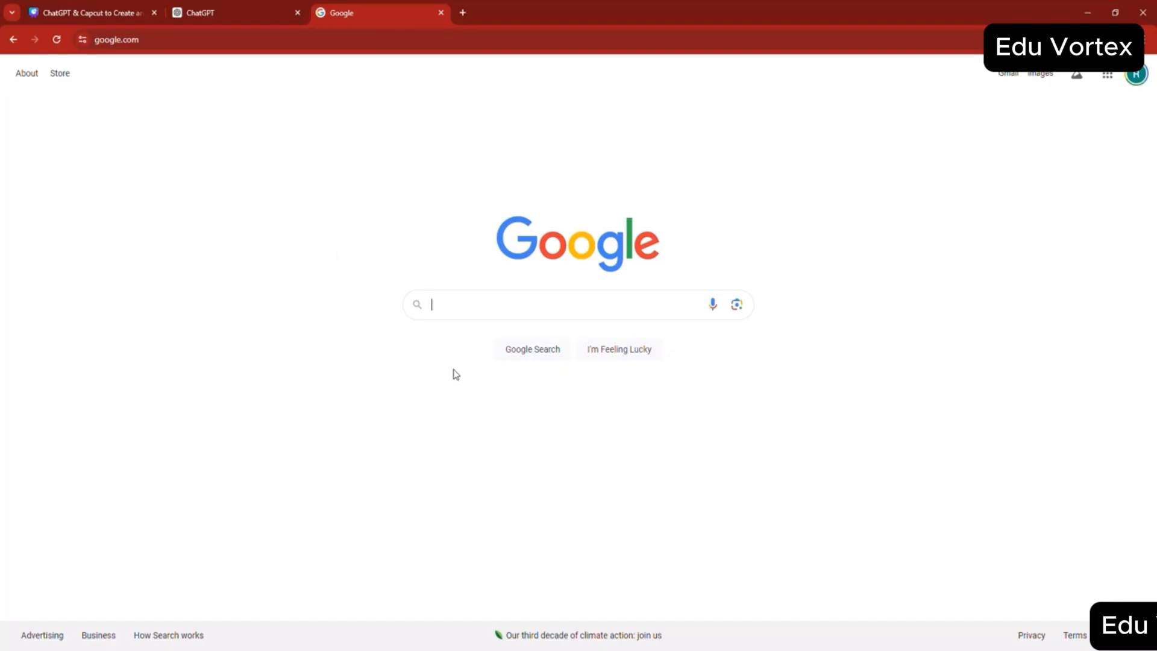
- Search Google for "glitch sfx pixabay" and open Pixabay's glitch sound effects page
text(glitch )
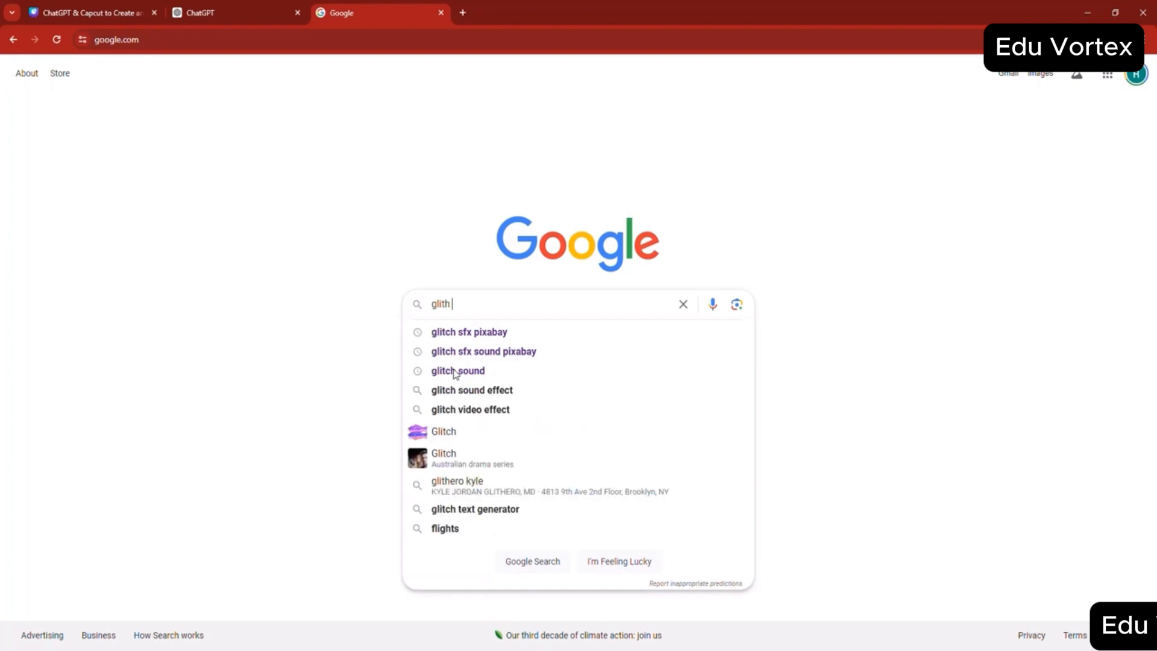
text(sfx)
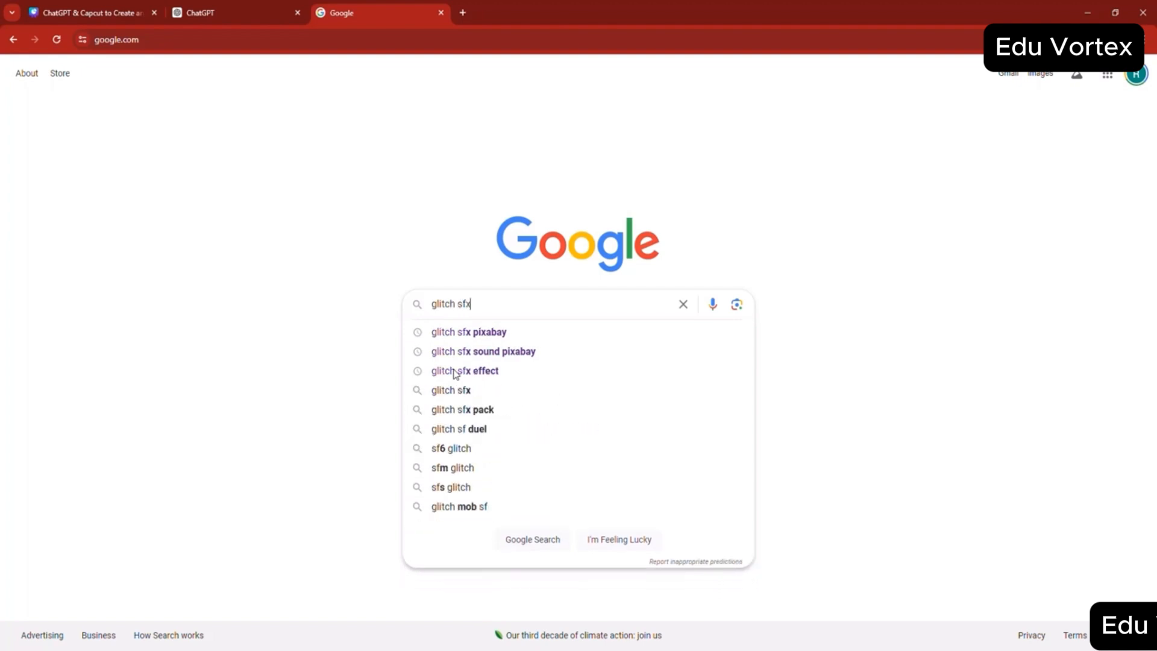
key(Down)
key(Return)
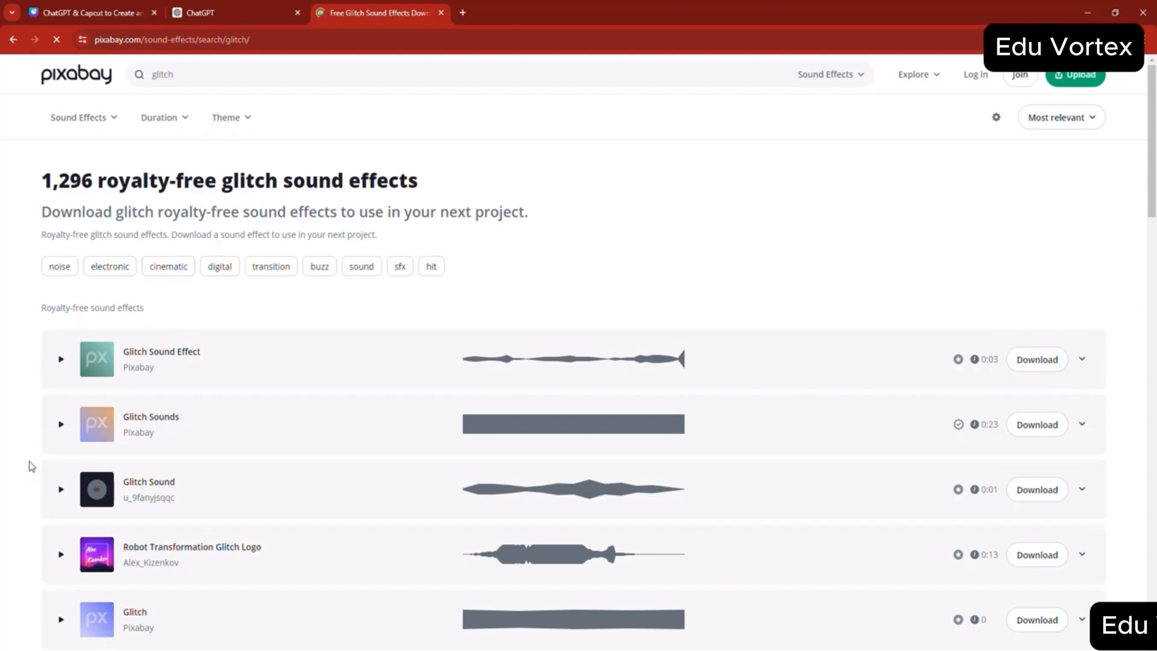
- Preview the first five glitch sound effects in the list, including Robot Transformation Glitch Logo
click(60, 360)
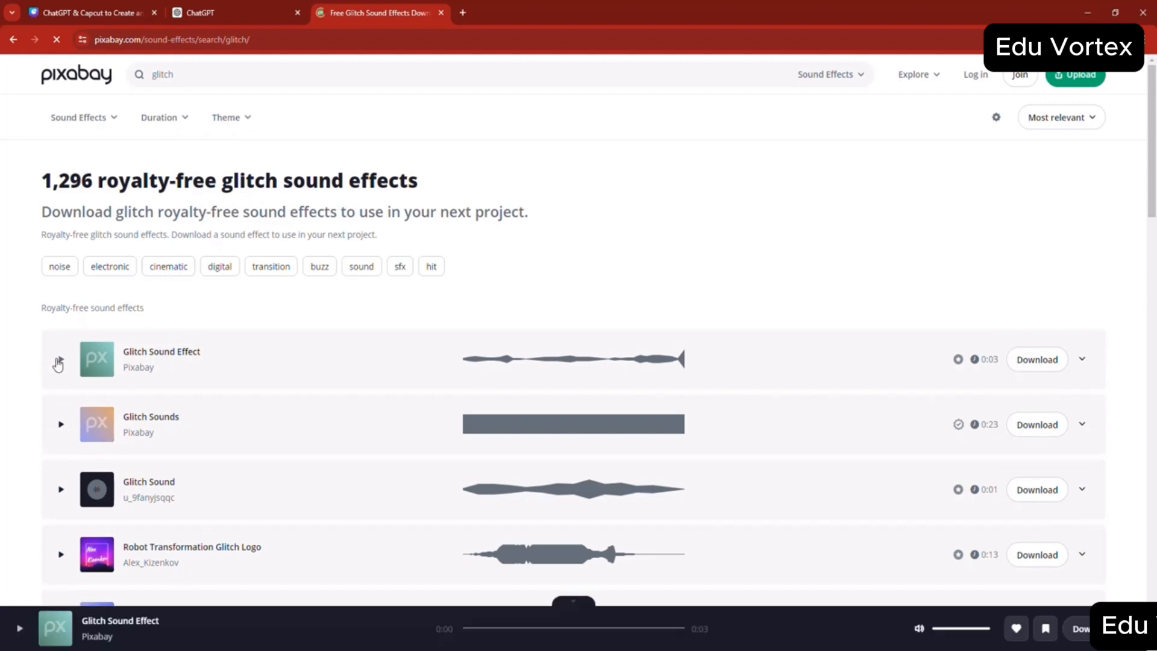
click(60, 362)
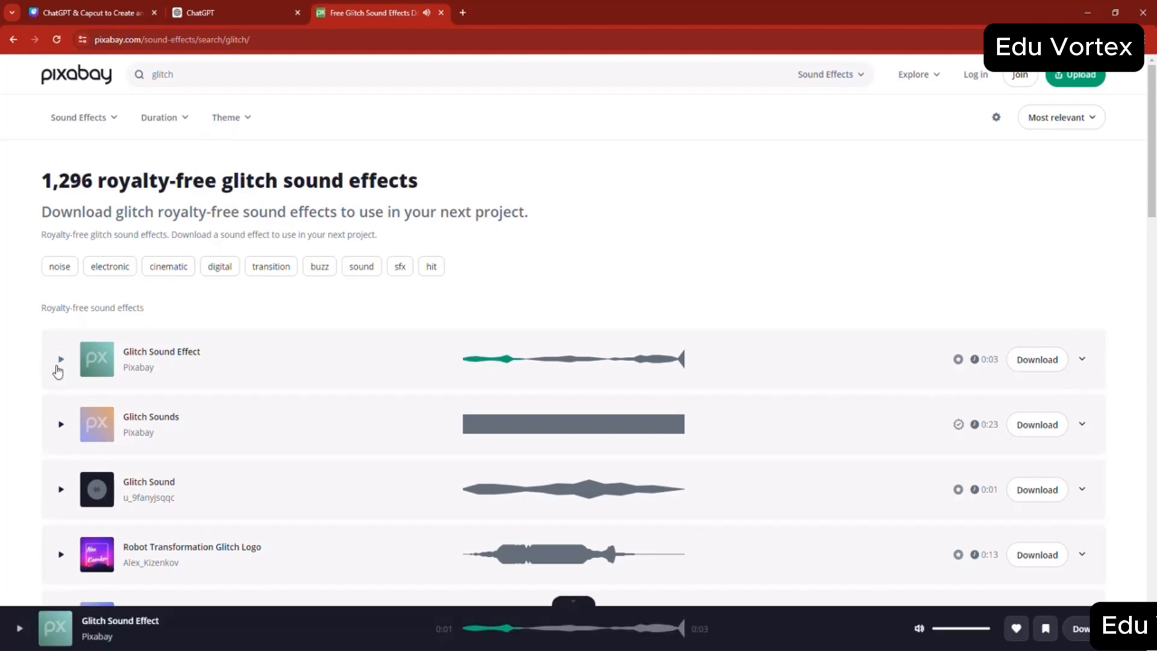
click(60, 425)
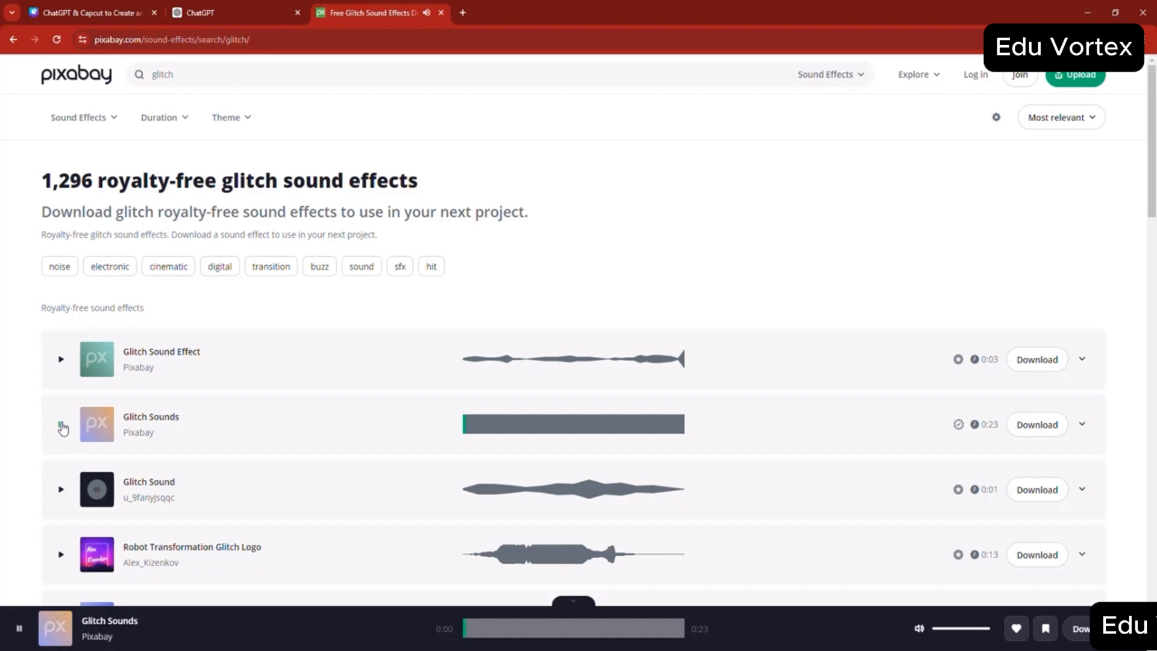
click(61, 490)
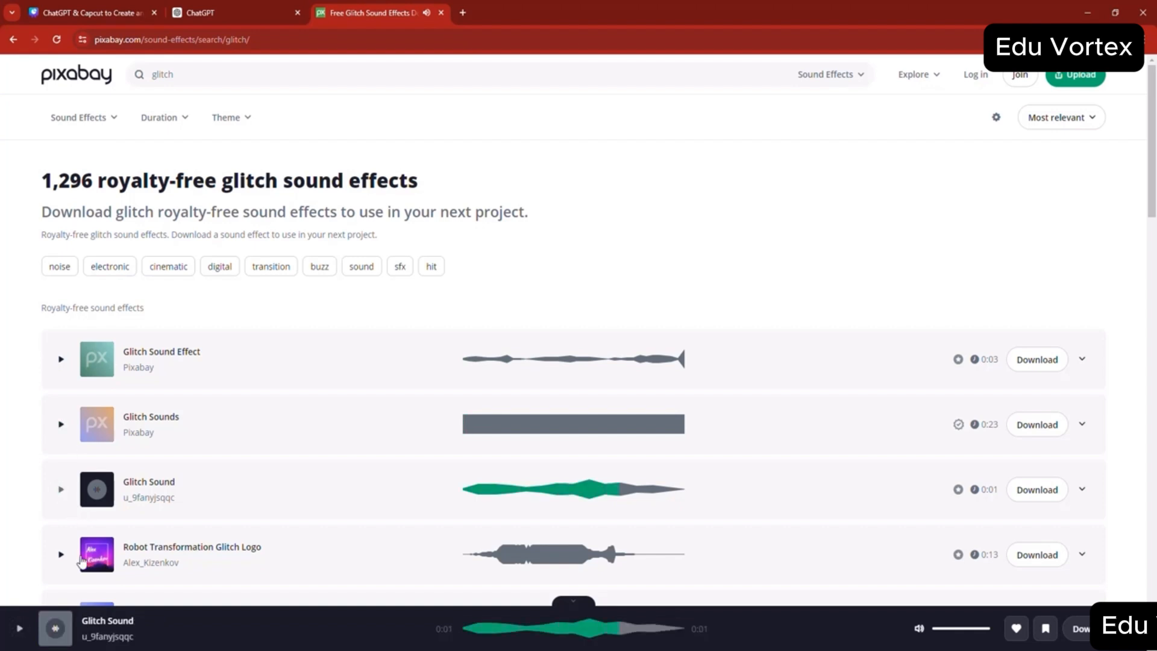
click(62, 553)
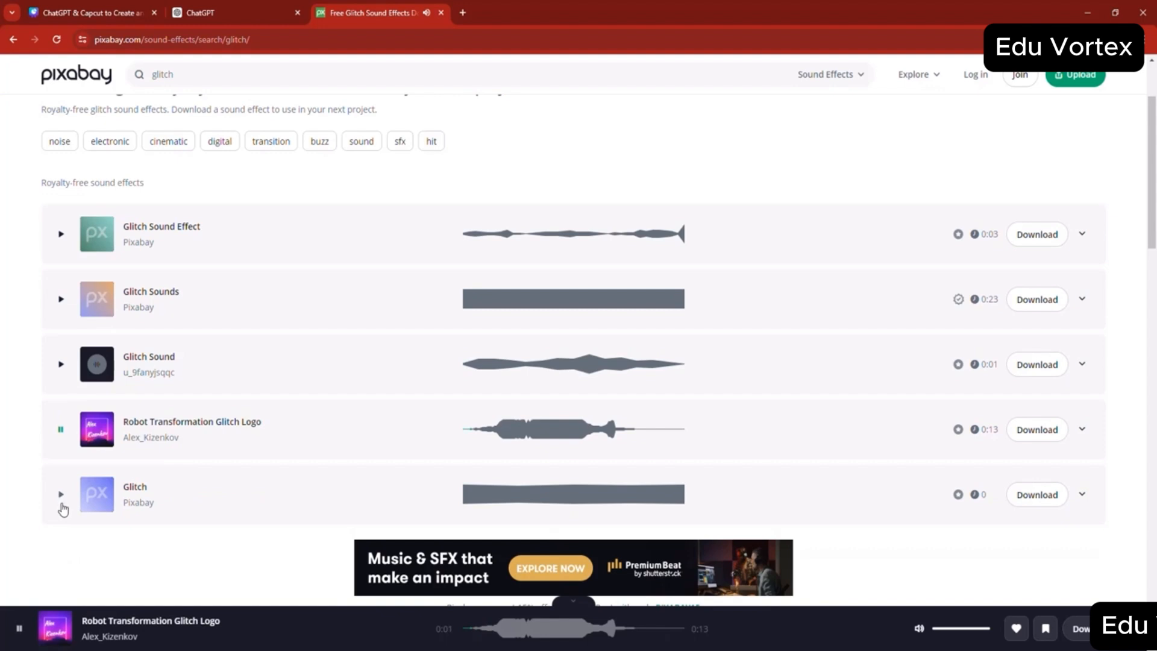
click(61, 495)
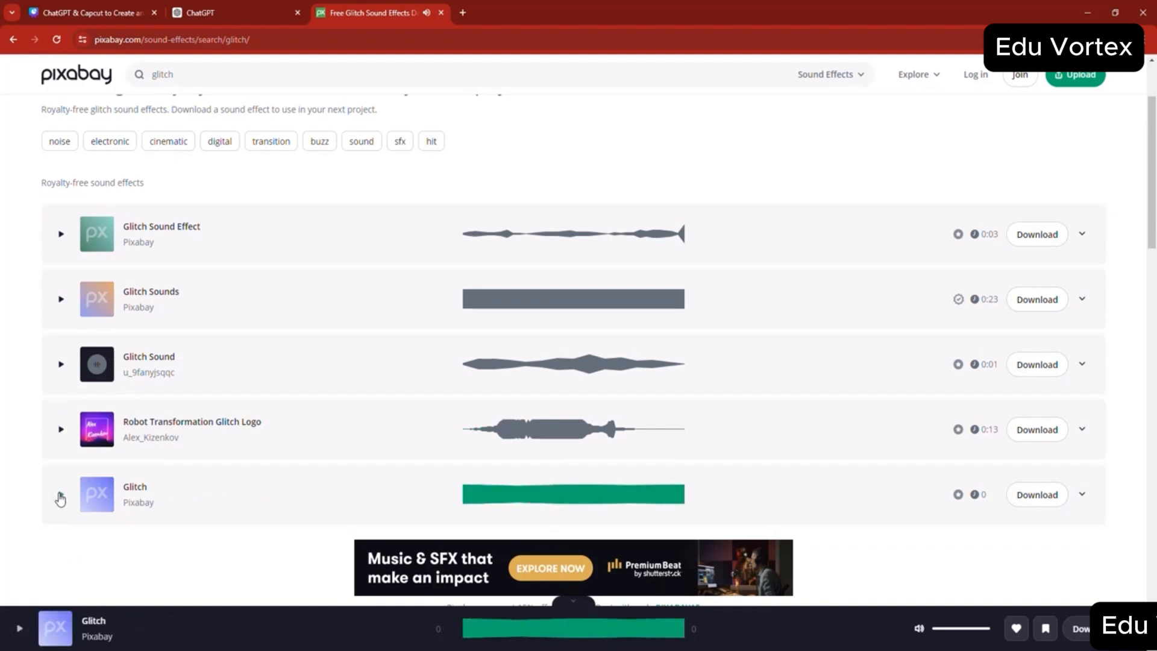
- Preview the second Glitch Sound Effect and Glitch collection further down the list, and look through the remaining sounds on the page
scroll(60, 499, down, 6)
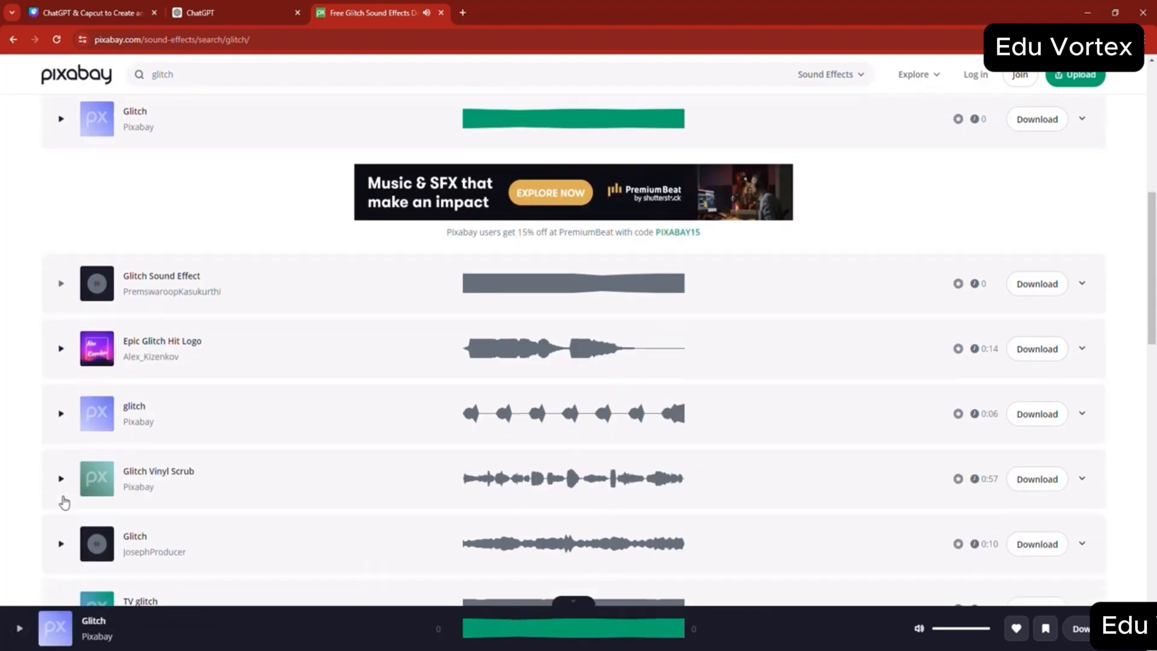
click(61, 284)
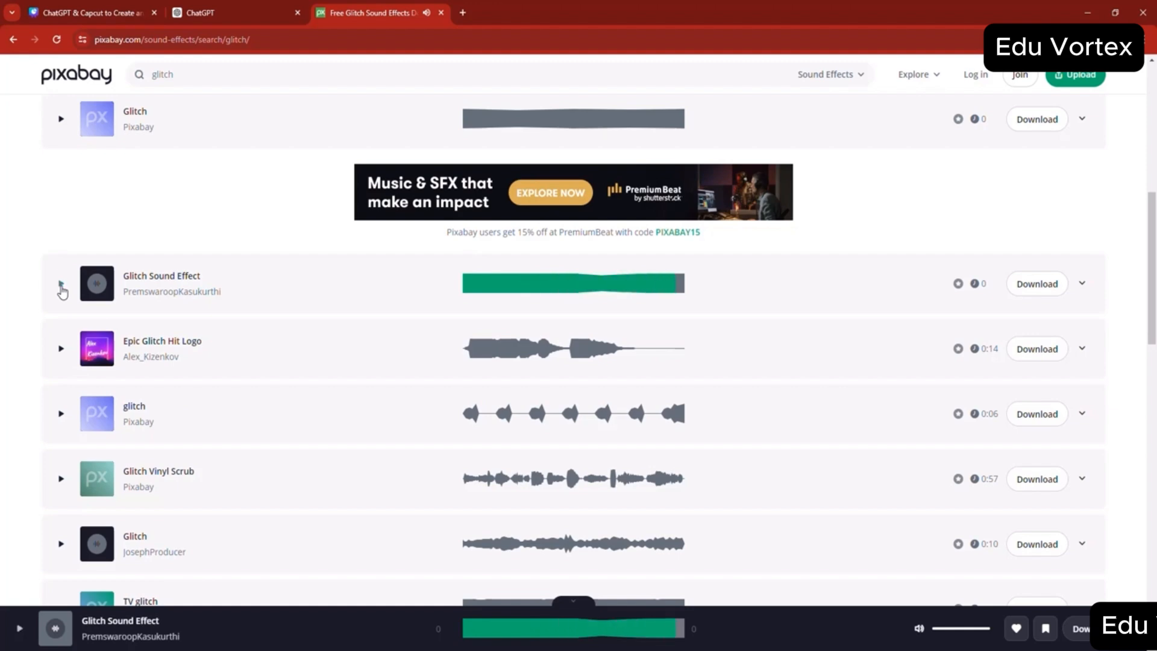
scroll(118, 343, down, 11)
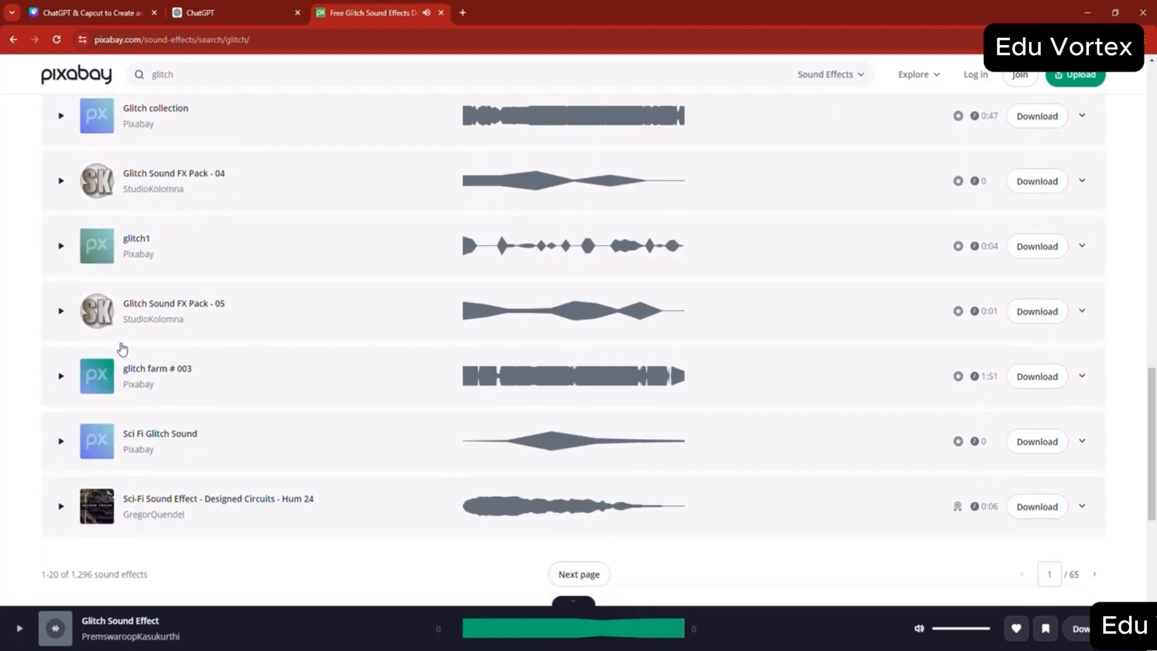
scroll(125, 350, up, 2)
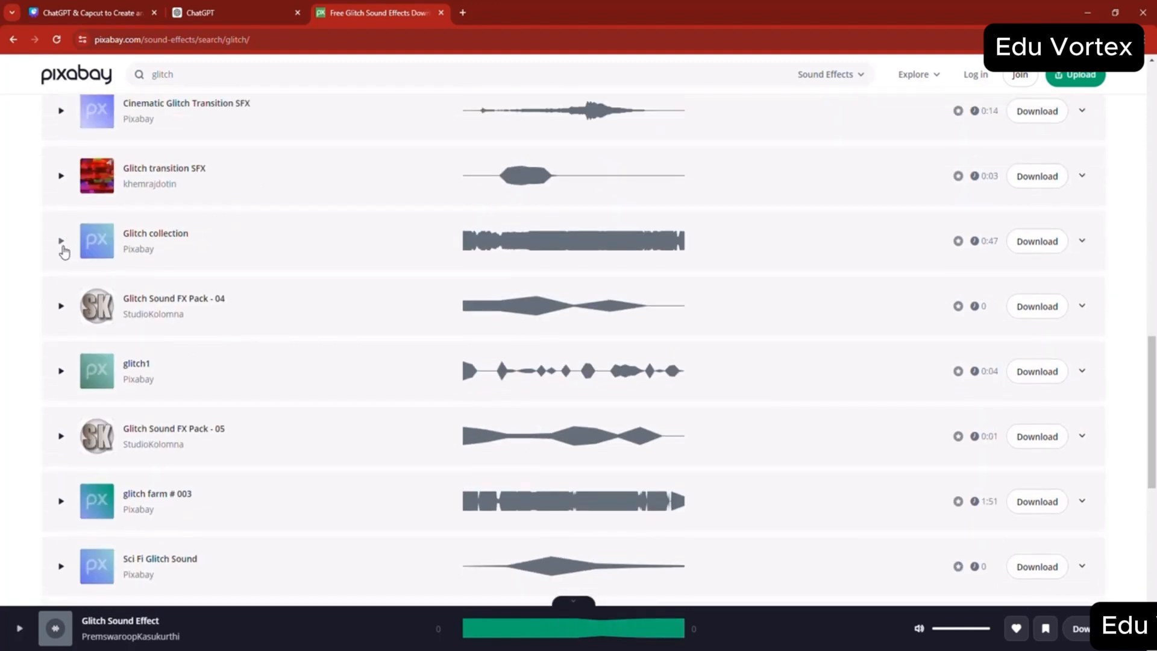
click(61, 242)
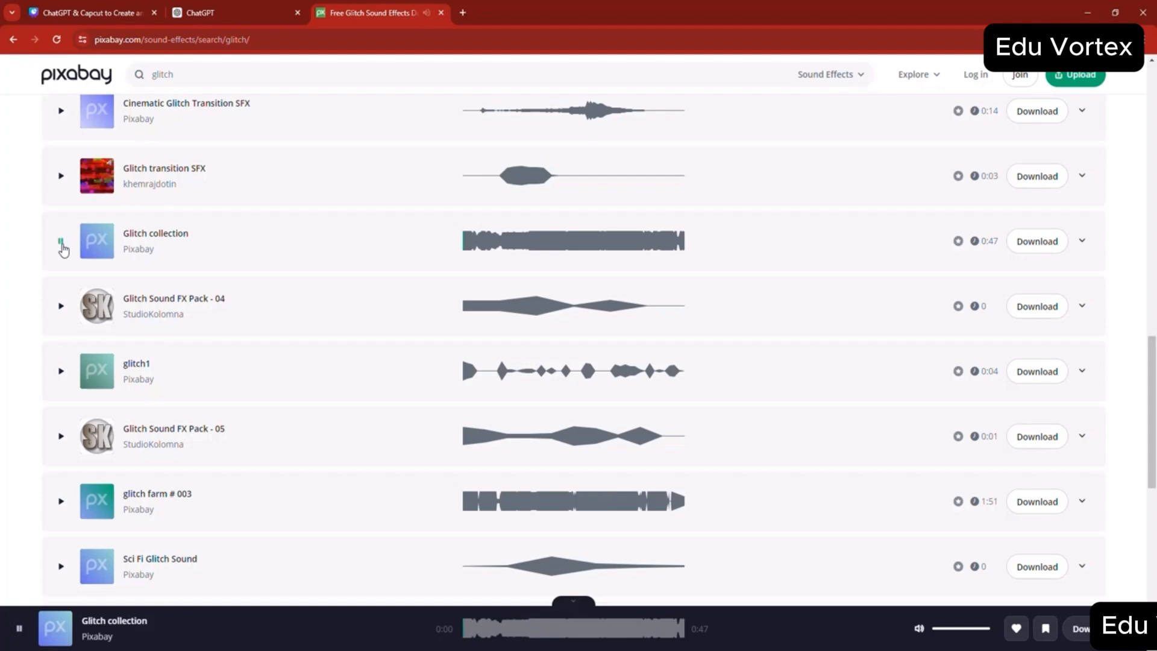
scroll(70, 328, down, 5)
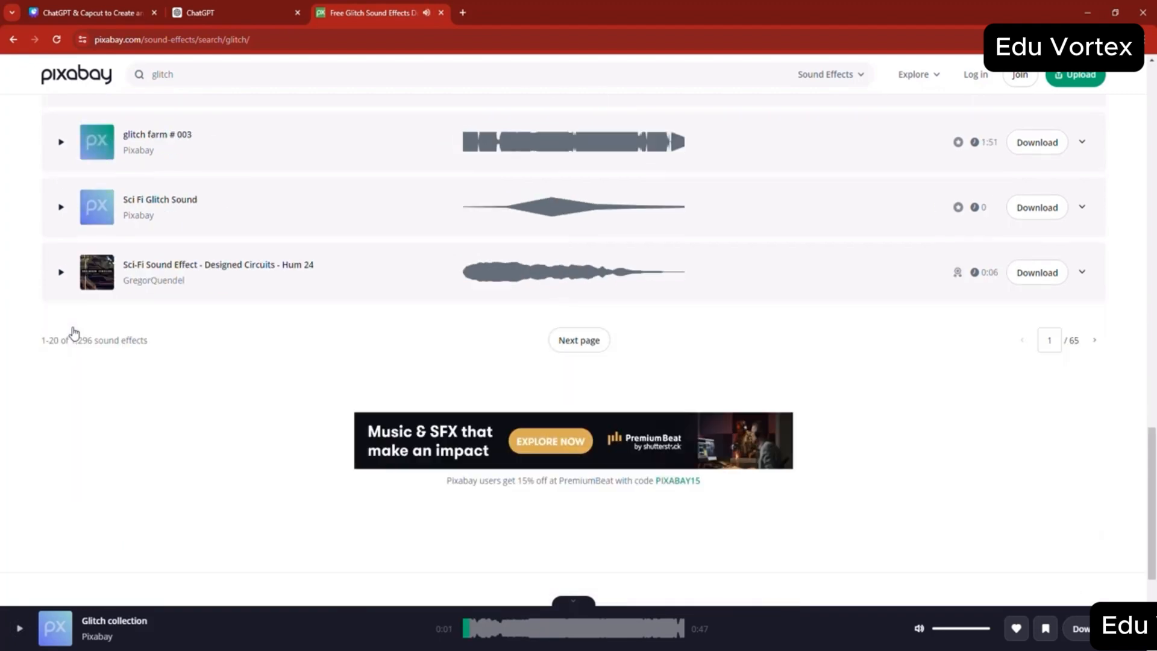
scroll(82, 338, up, 2)
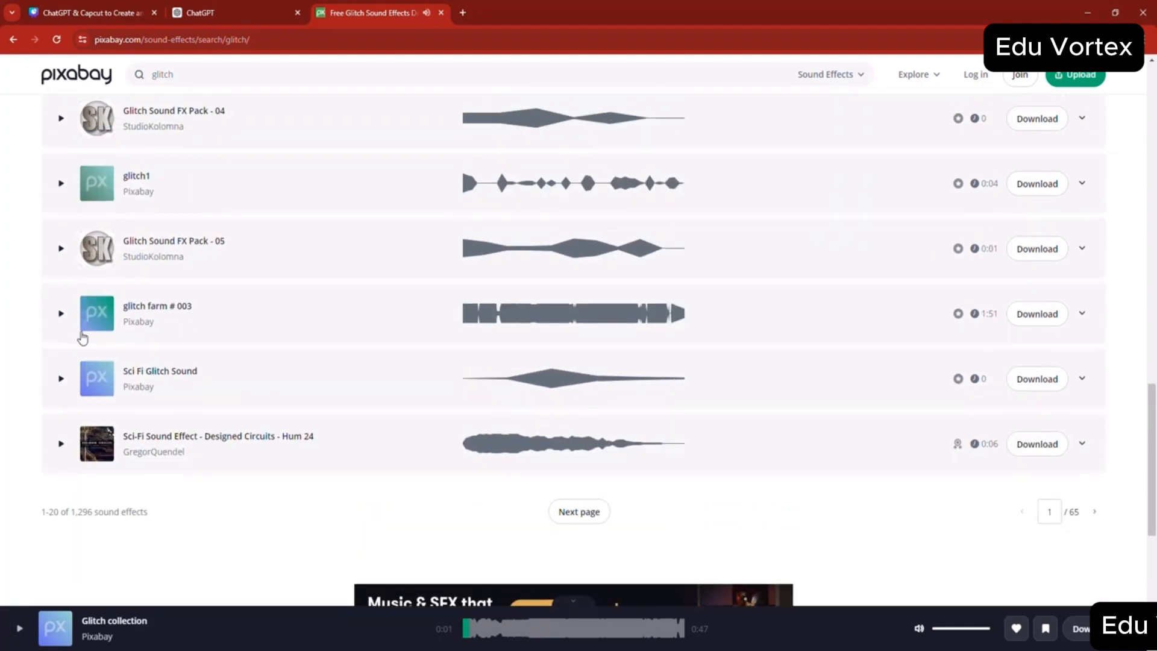
scroll(47, 323, down, 6)
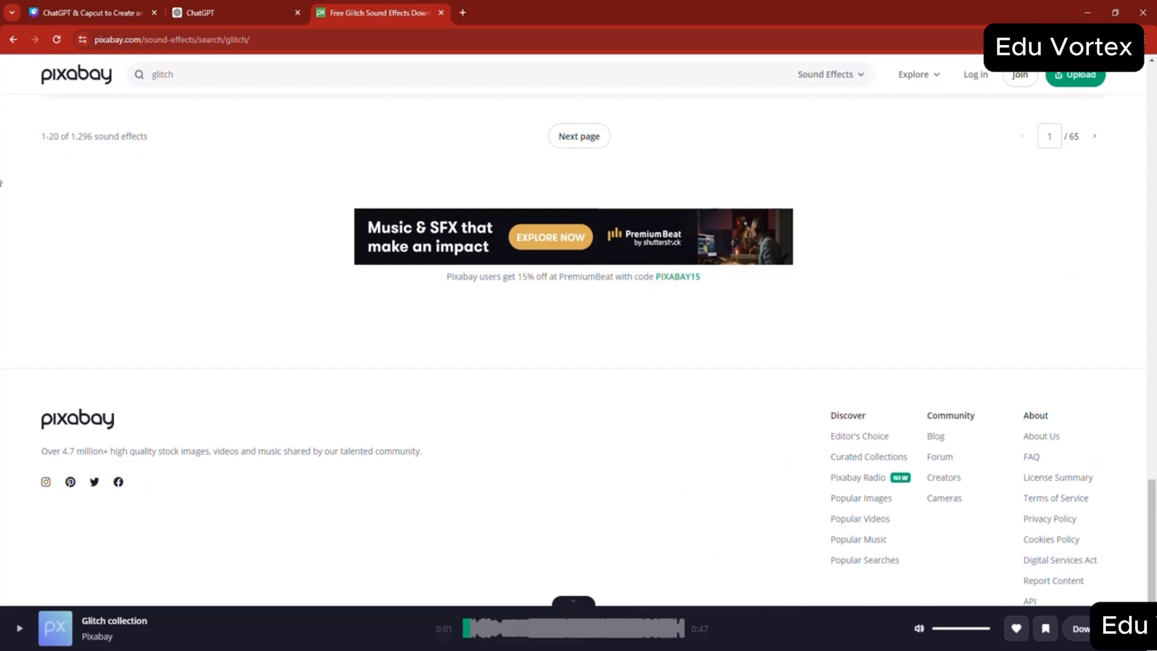
- Return to Google, change the search to "impact sfx pixabay" and open the Free Impact Sound Effects Download result
click(12, 39)
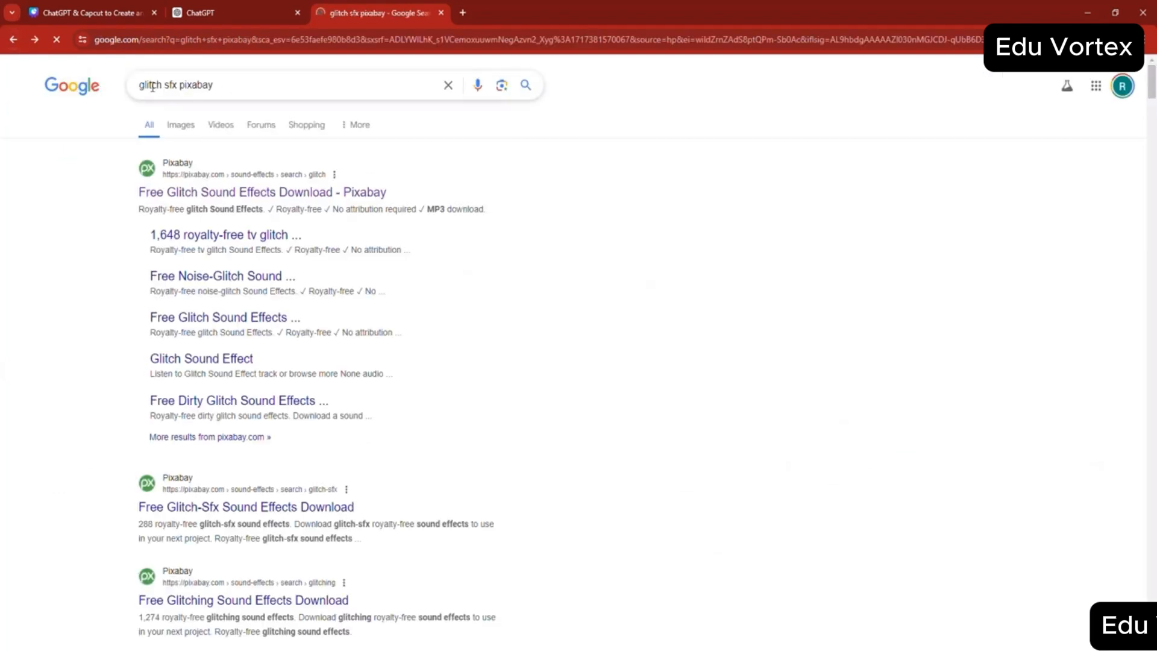
triple_click(151, 86)
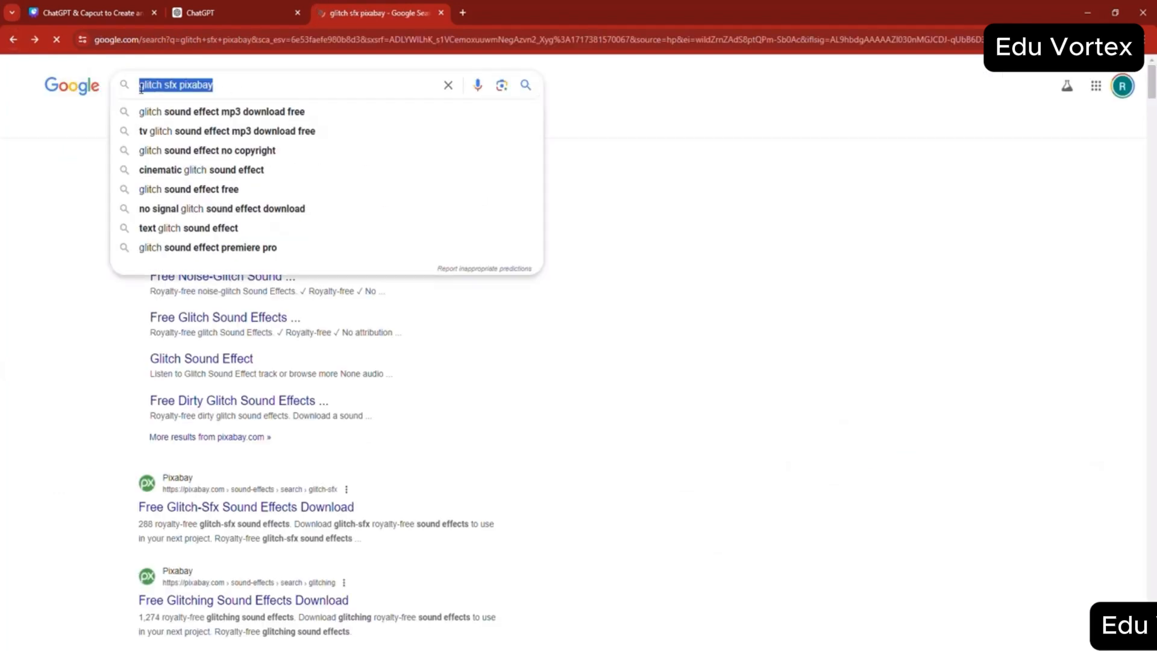
click(140, 88)
double_click(154, 89)
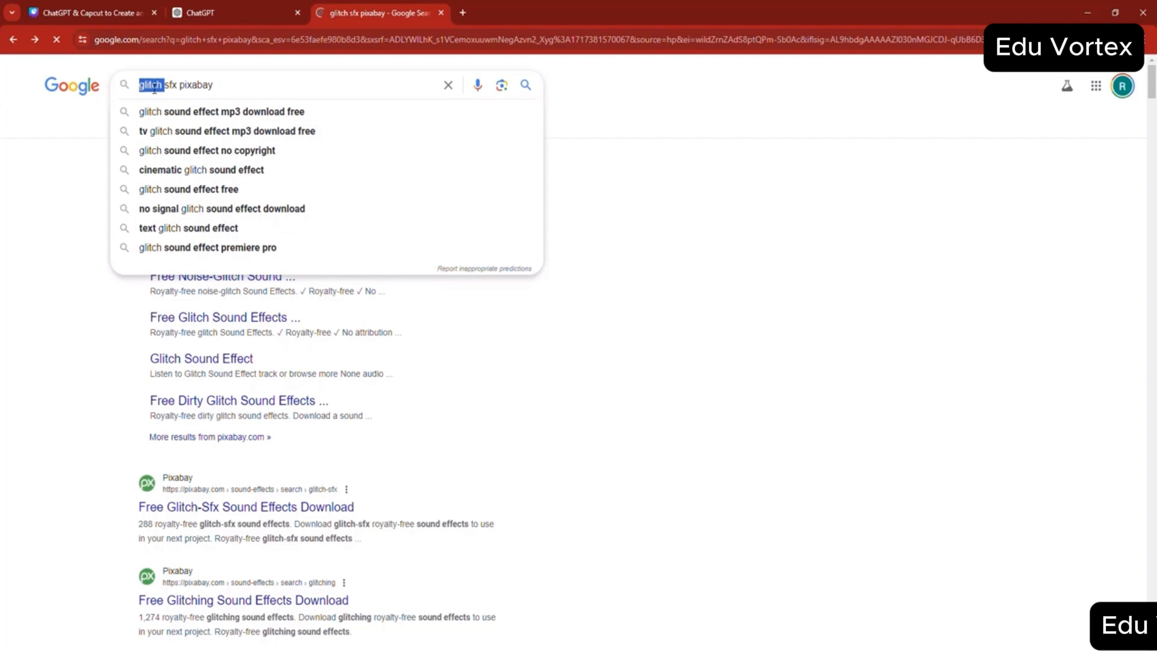
text(impact)
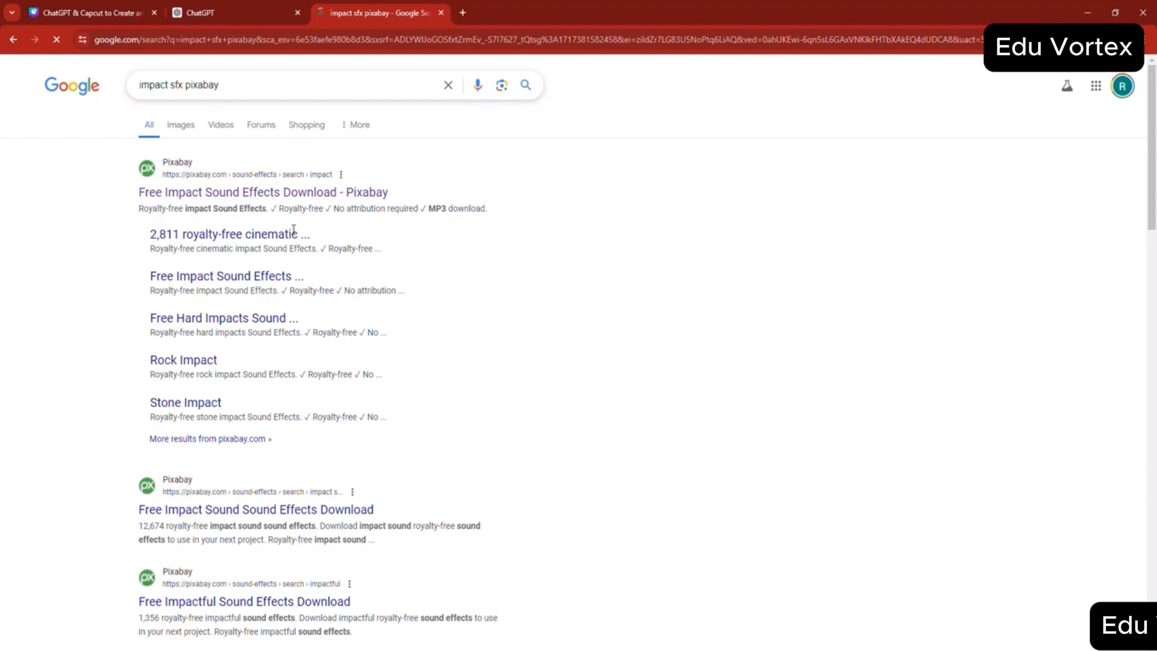
click(218, 201)
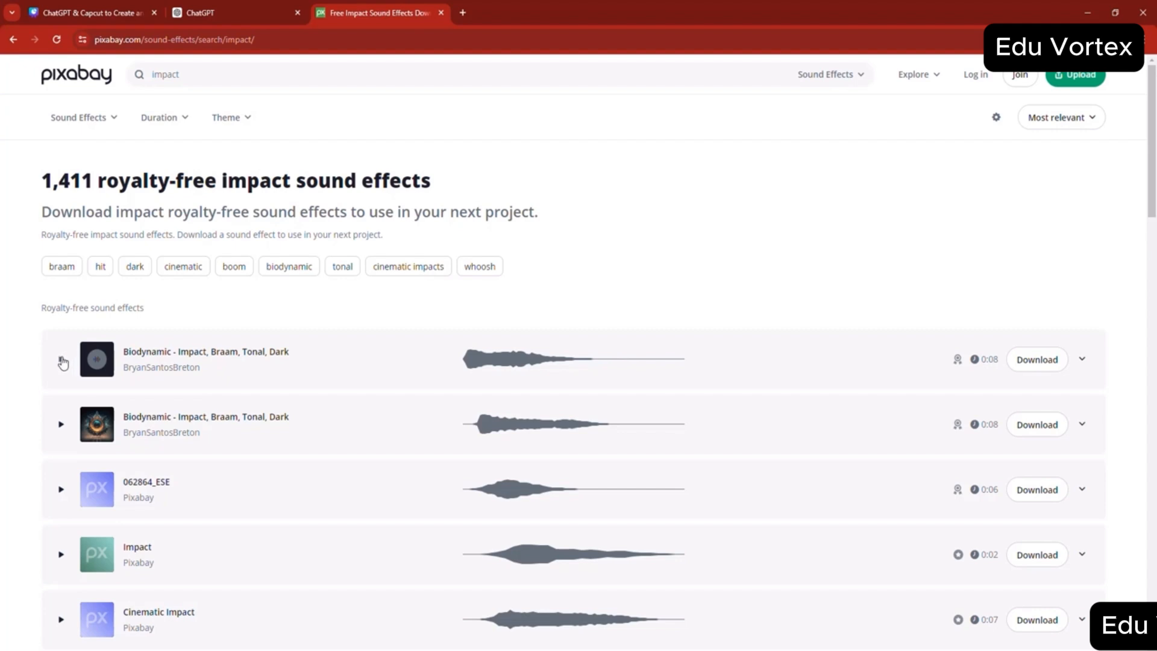
- Preview both Biodynamic sounds, Impact, Cinematic Impact and Cinamatic Impact from the impact sound effects list
click(60, 360)
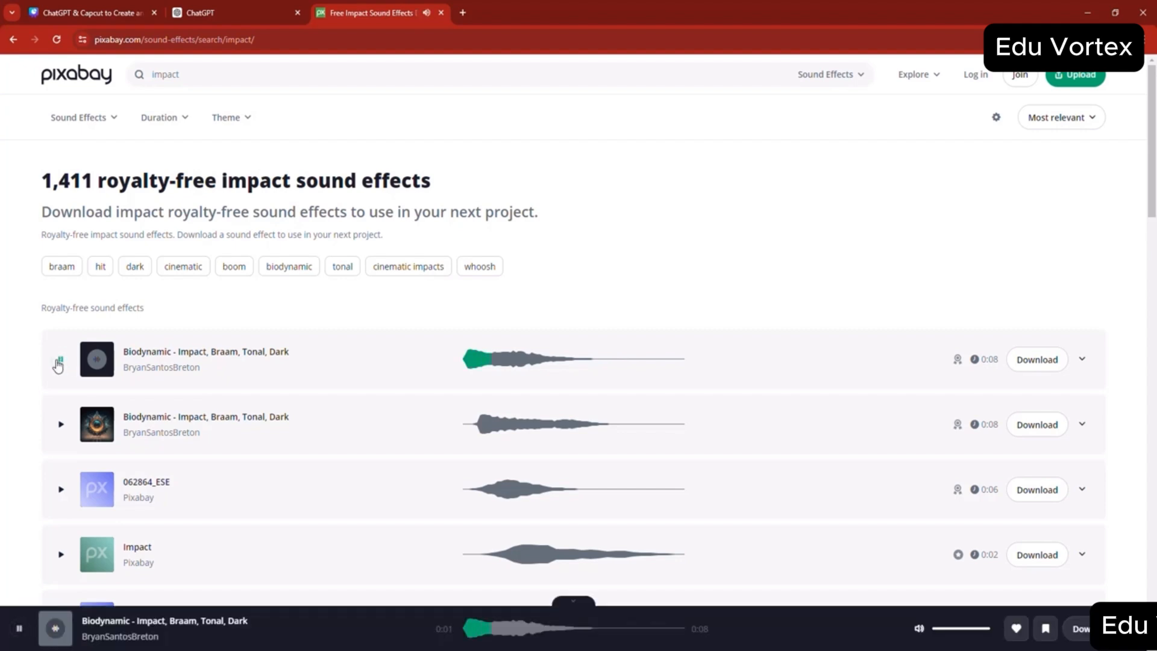
click(61, 421)
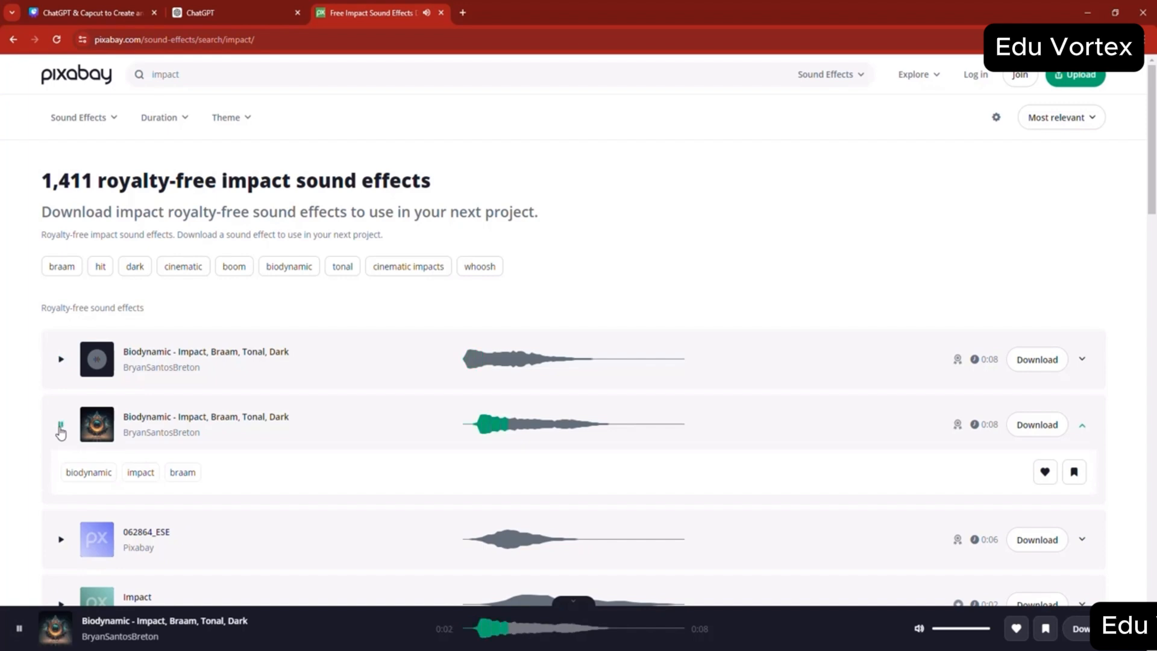
scroll(25, 418, down, 2)
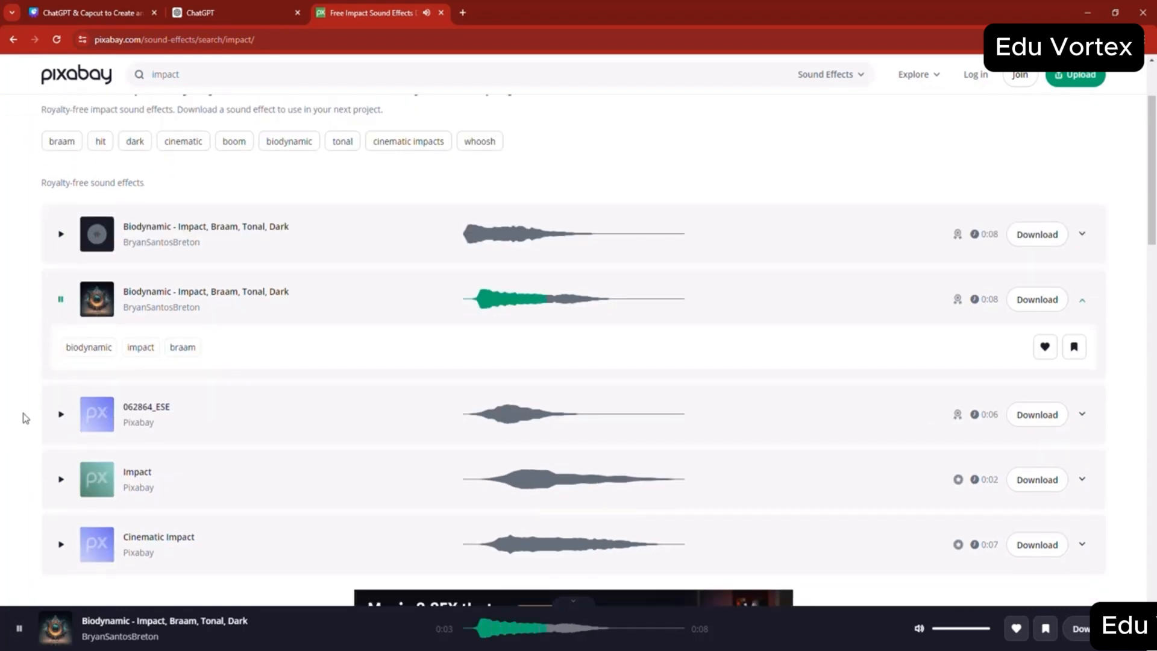
click(60, 479)
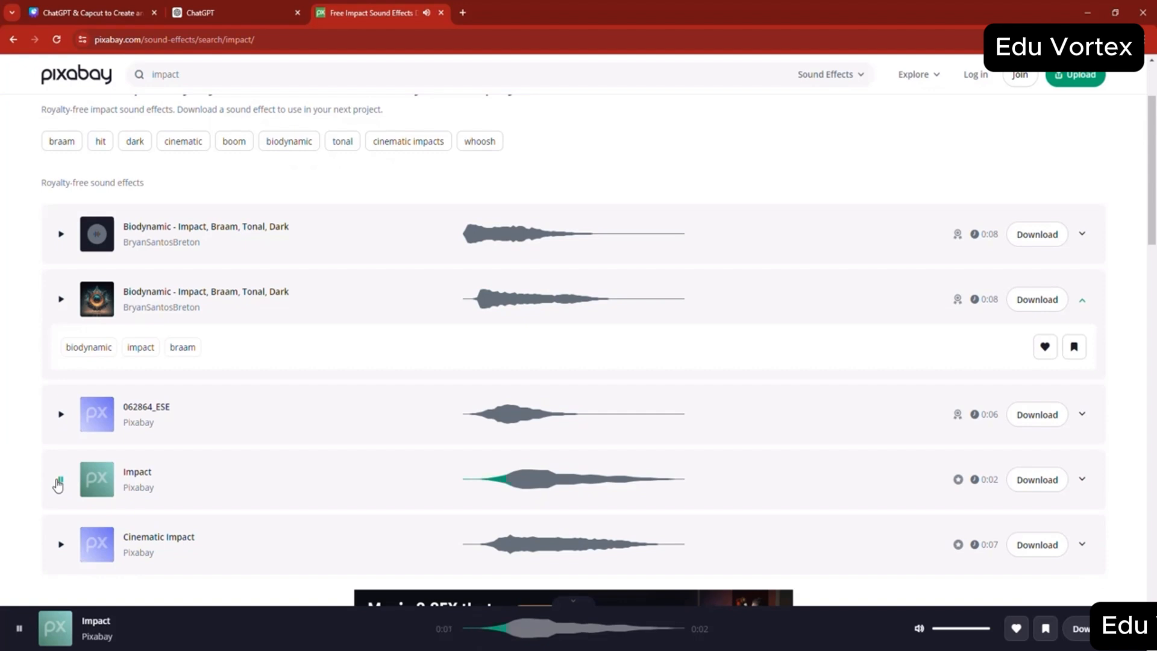
click(64, 546)
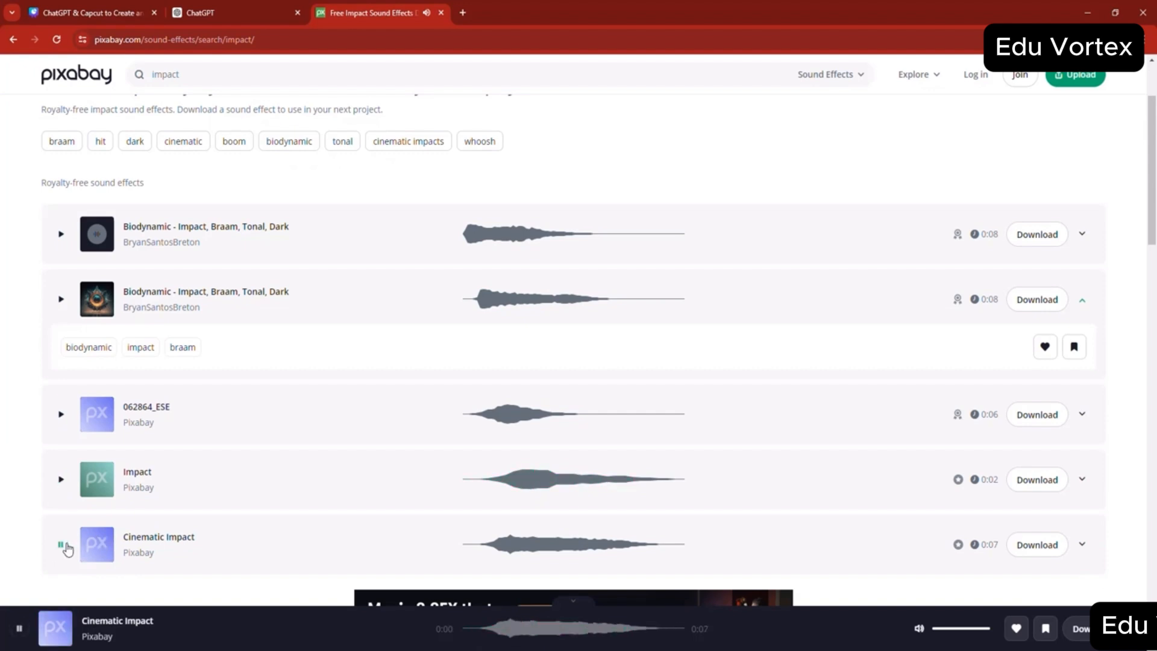
scroll(71, 530, down, 6)
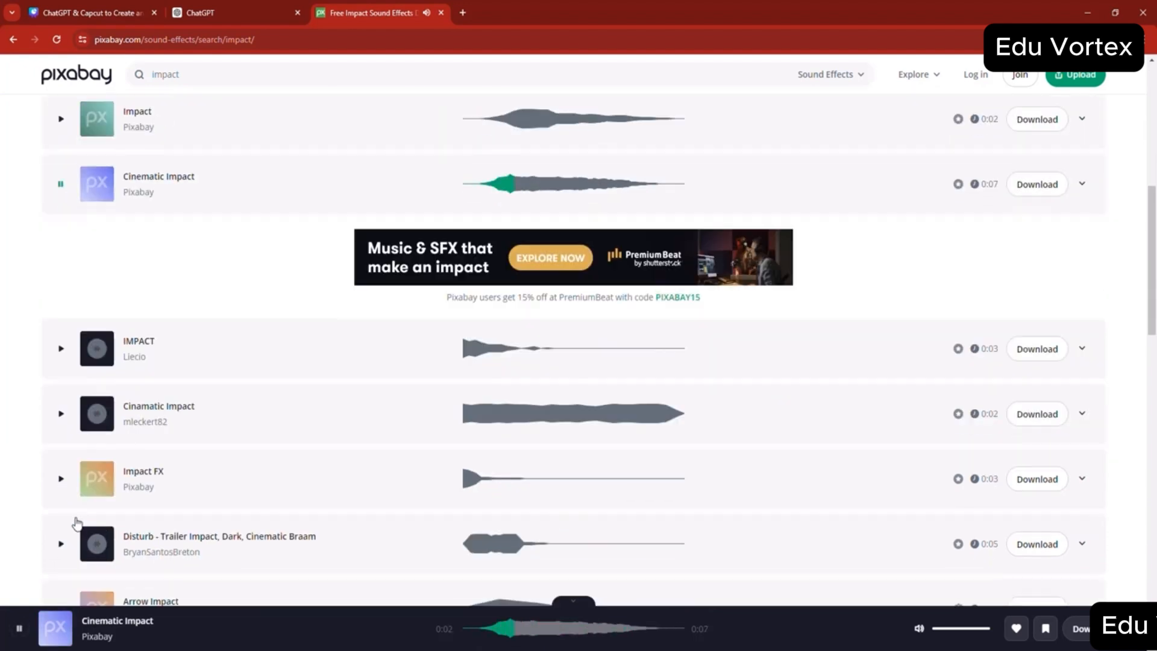
click(61, 400)
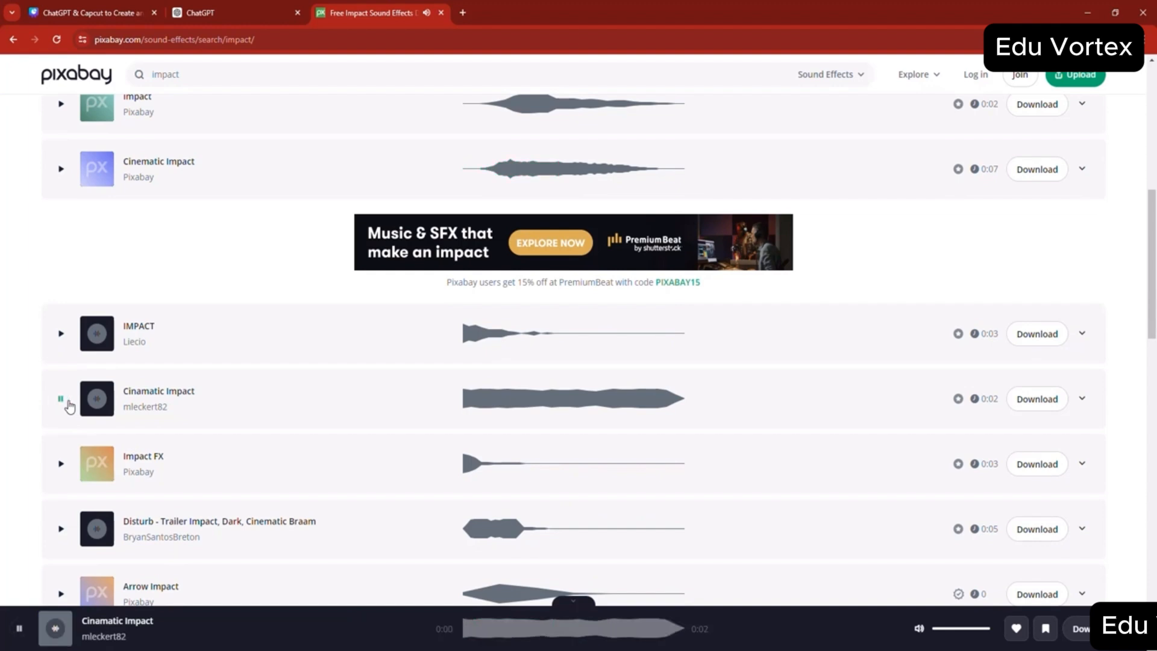
- Return to Google, change the search to "optimistic music pixabay" and open Pixabay's first Optimistic Music result
click(10, 40)
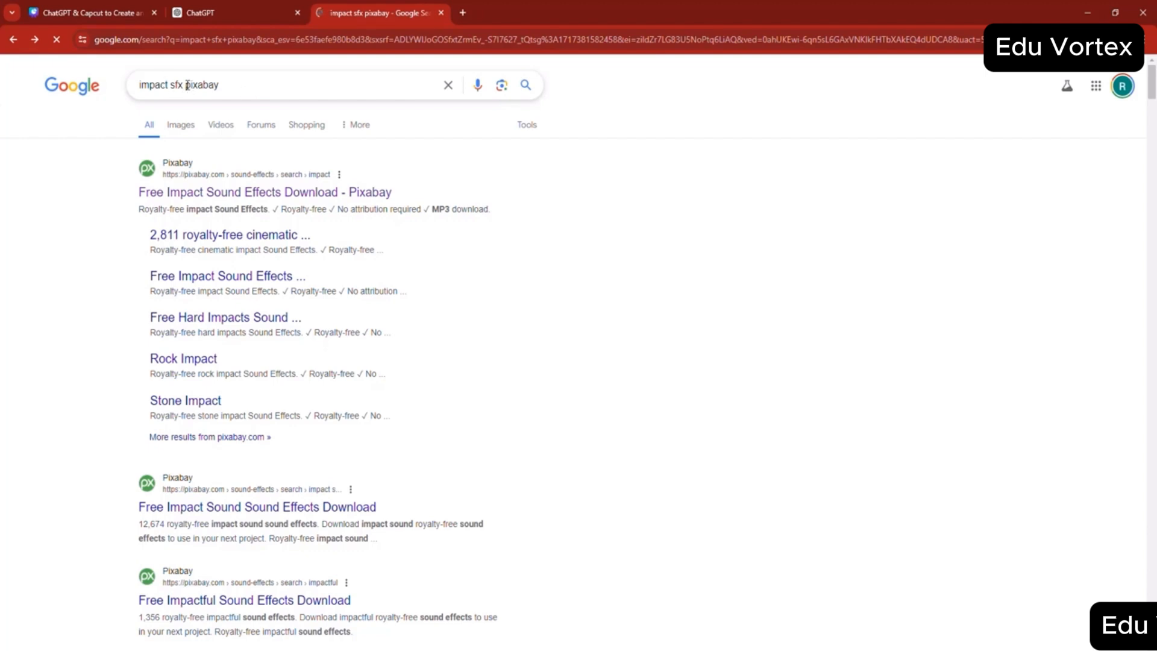
drag(184, 85, 135, 89)
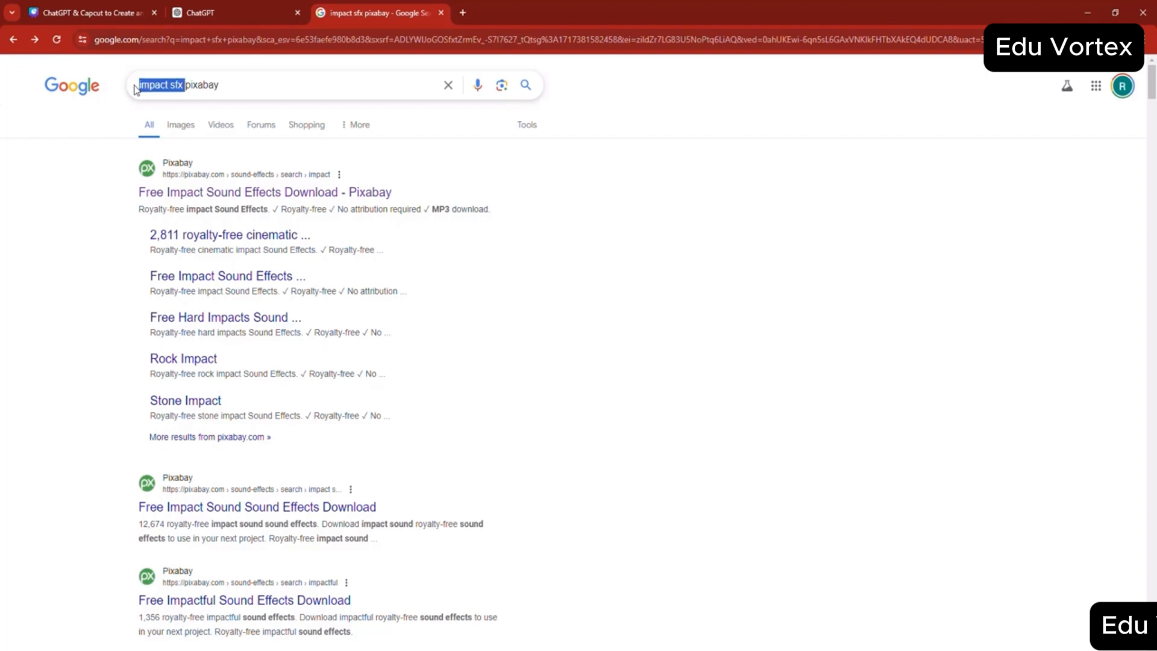
key(BackSpace)
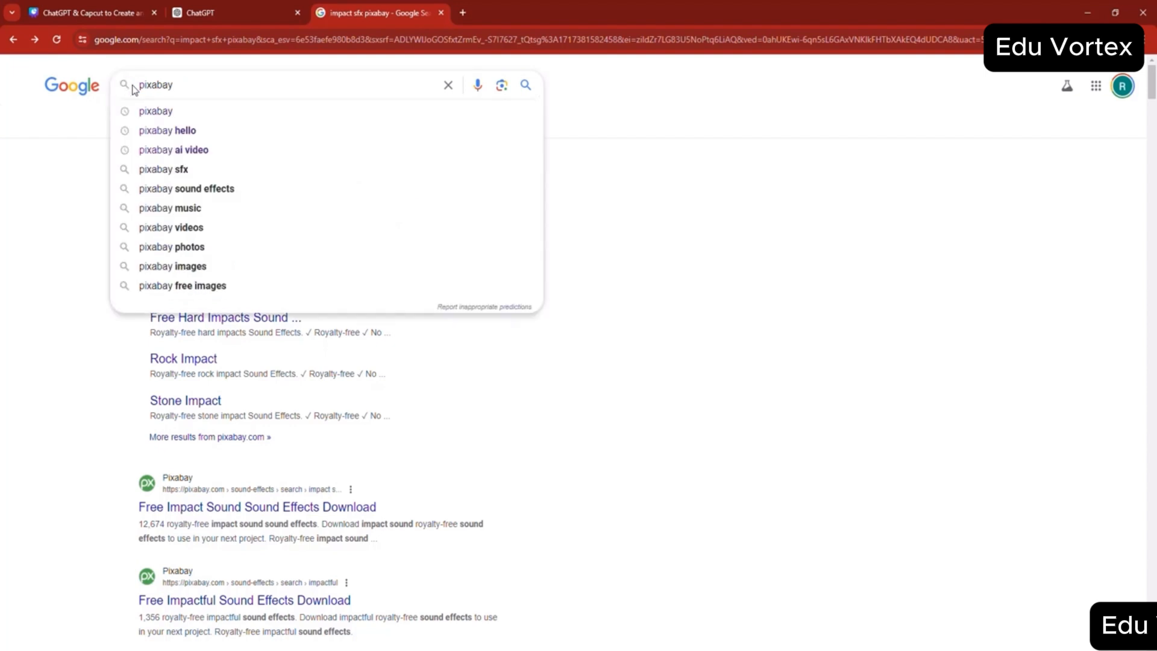
text(optimist)
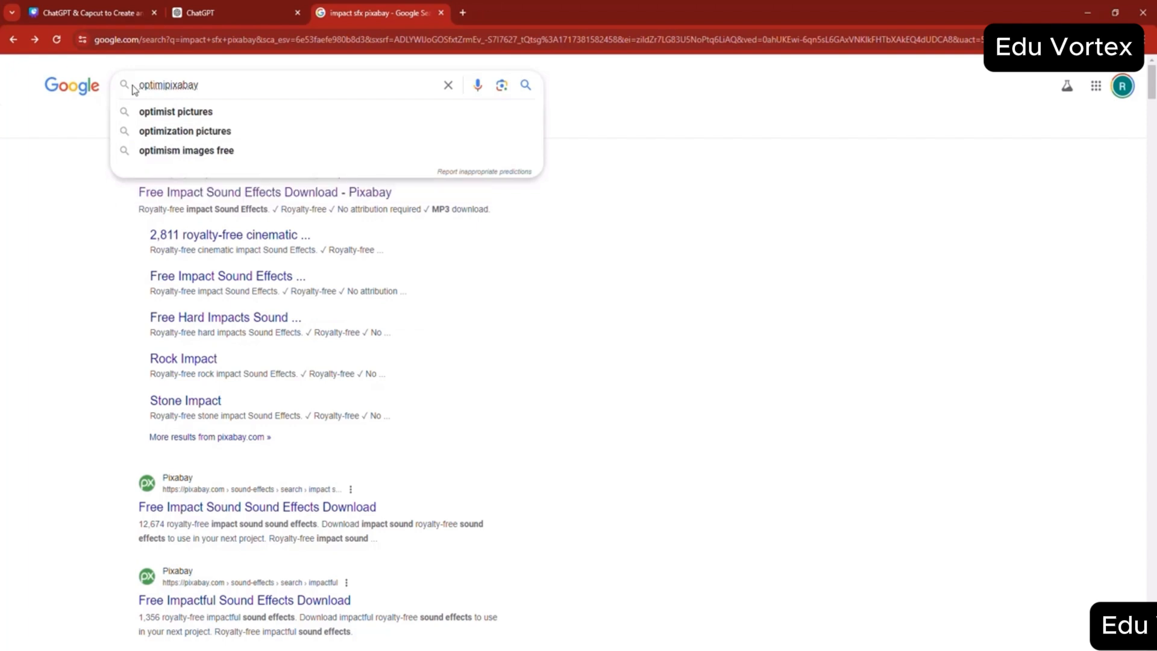
text(ic music)
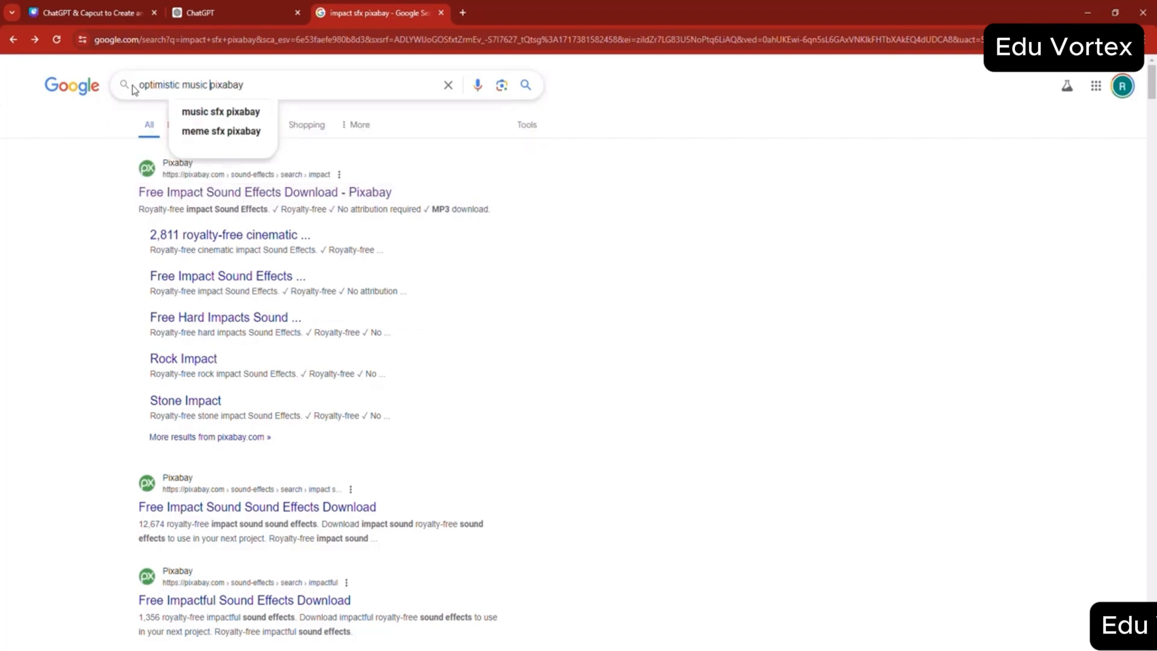
key(Return)
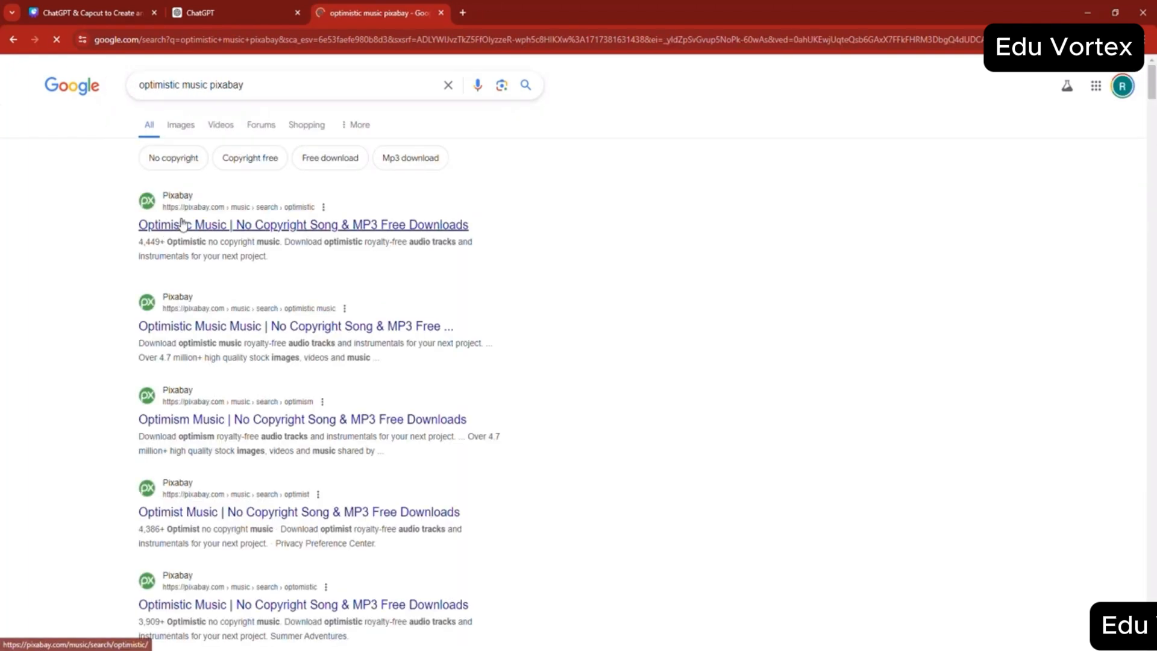
click(182, 225)
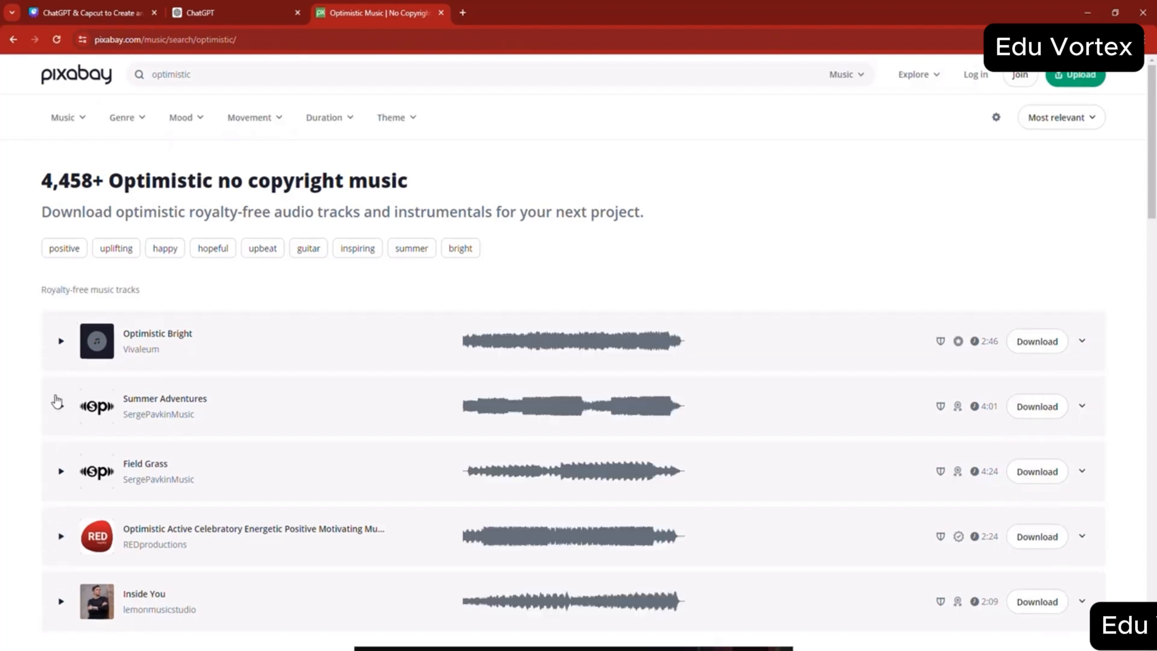
- Preview the Optimistic Bright music track, stop it, and return to the Google search results
click(61, 341)
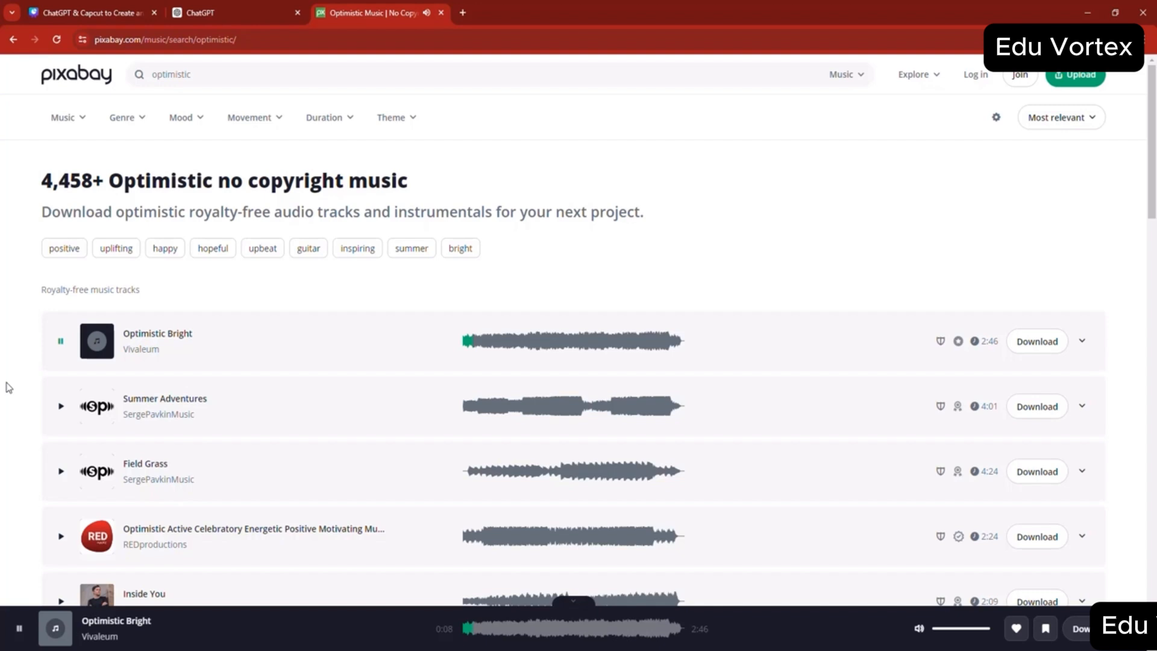
click(61, 340)
click(13, 39)
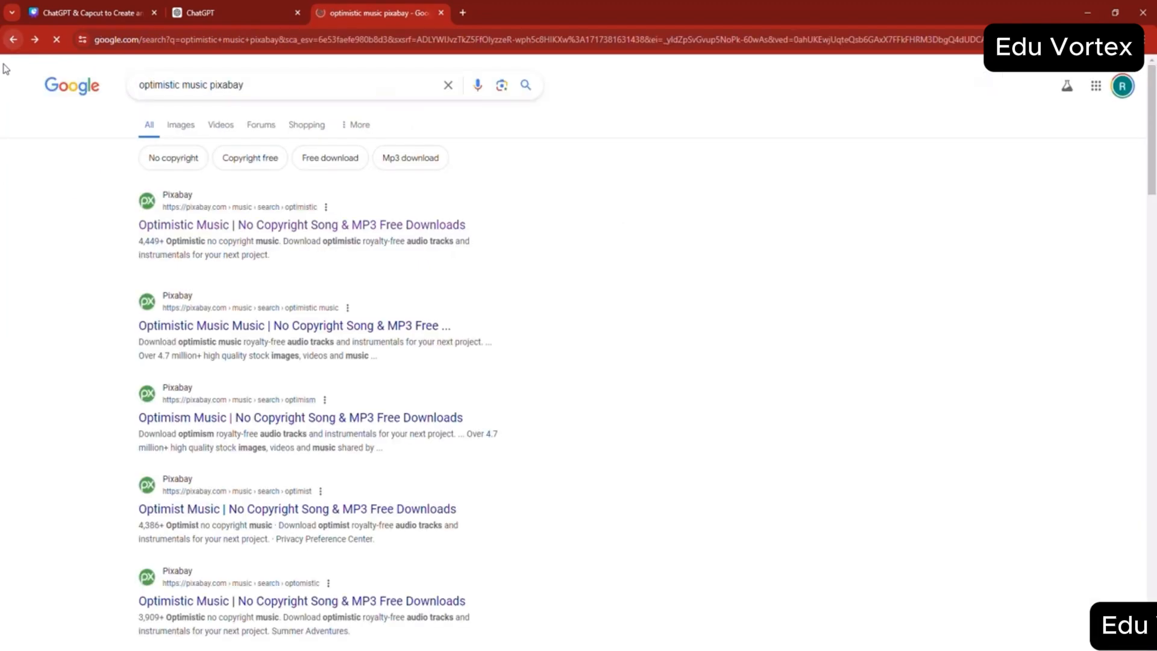
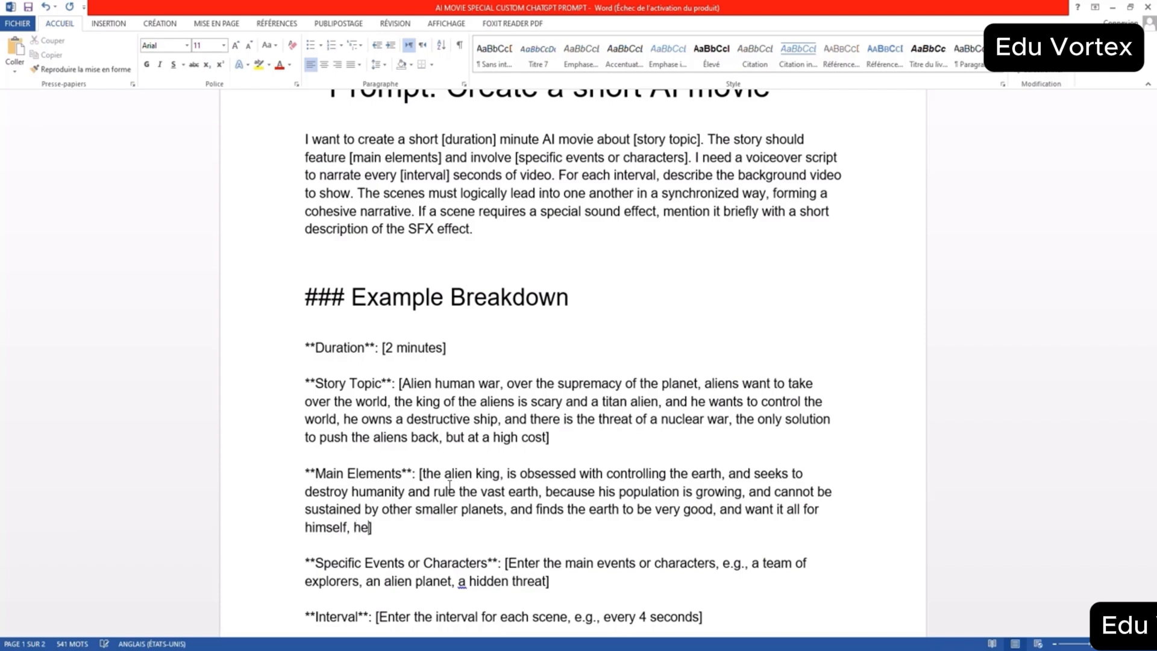
- Finish the Main Elements entry with "he is a dark and cruel king of aliens"
text(nd cruel)
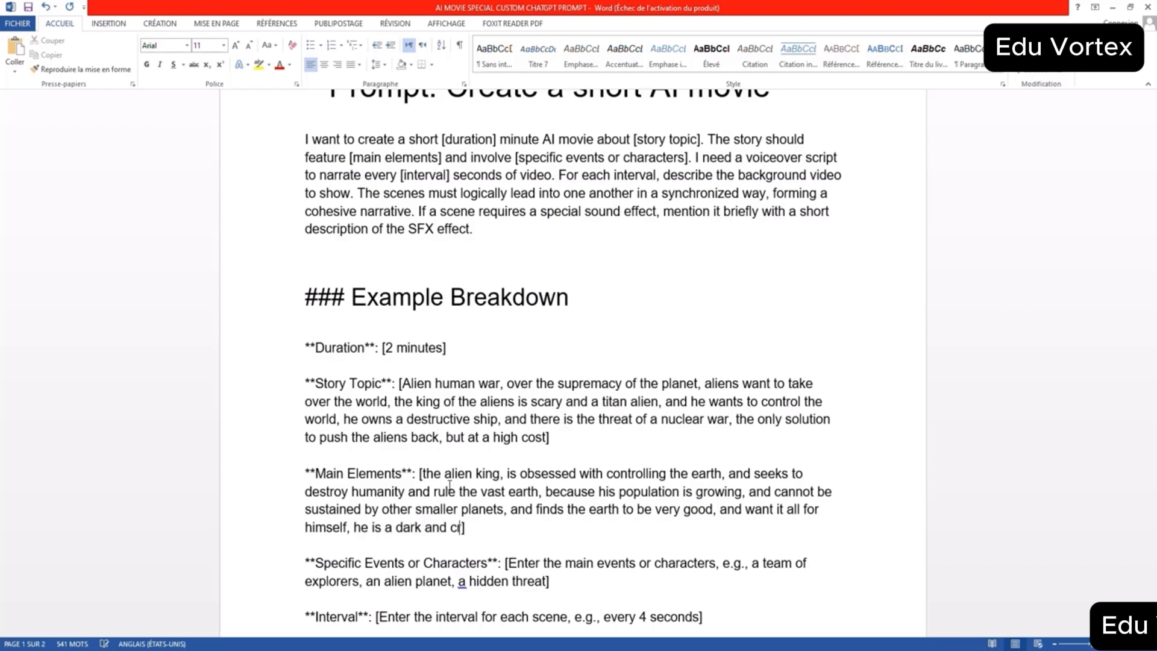
text( king of alkie)
text(iens)
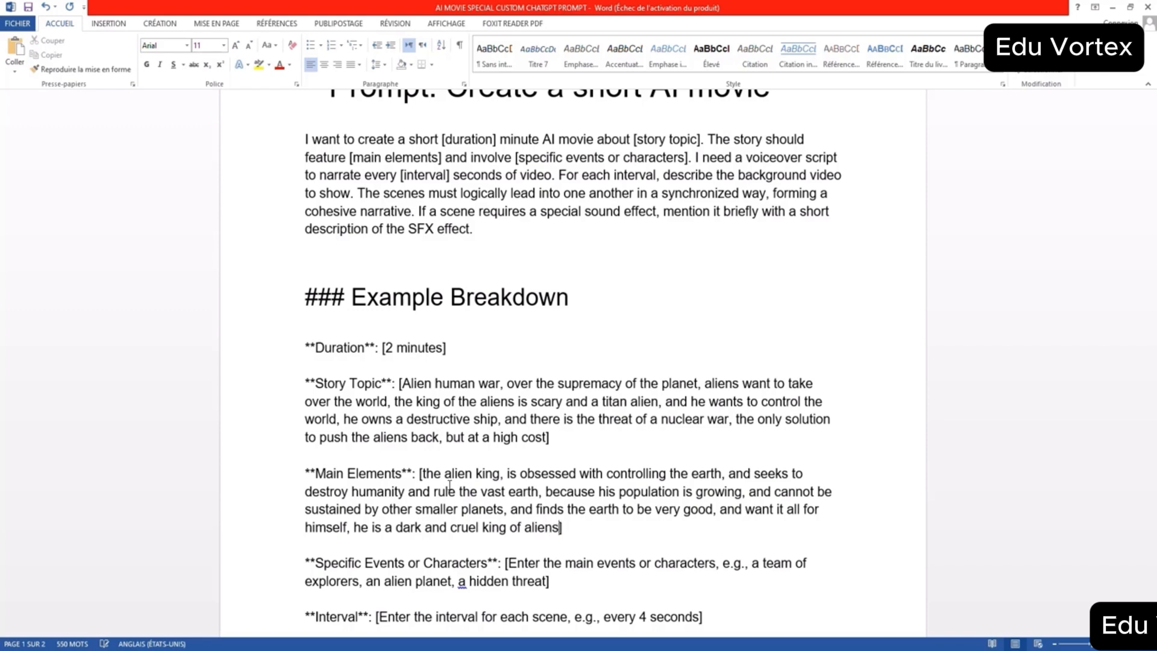
- Replace the Specific Events or Characters placeholder with "king of the aliens, and the king of mankind are fighting one another"
scroll(559, 457, down, 2)
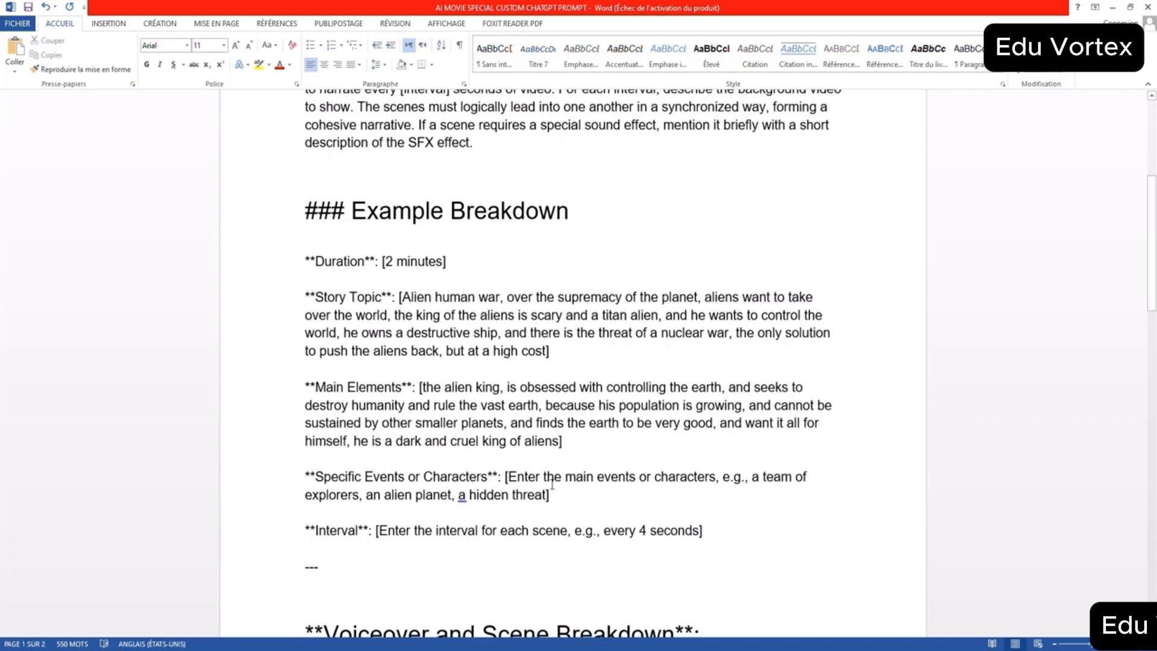
drag(512, 476, 548, 497)
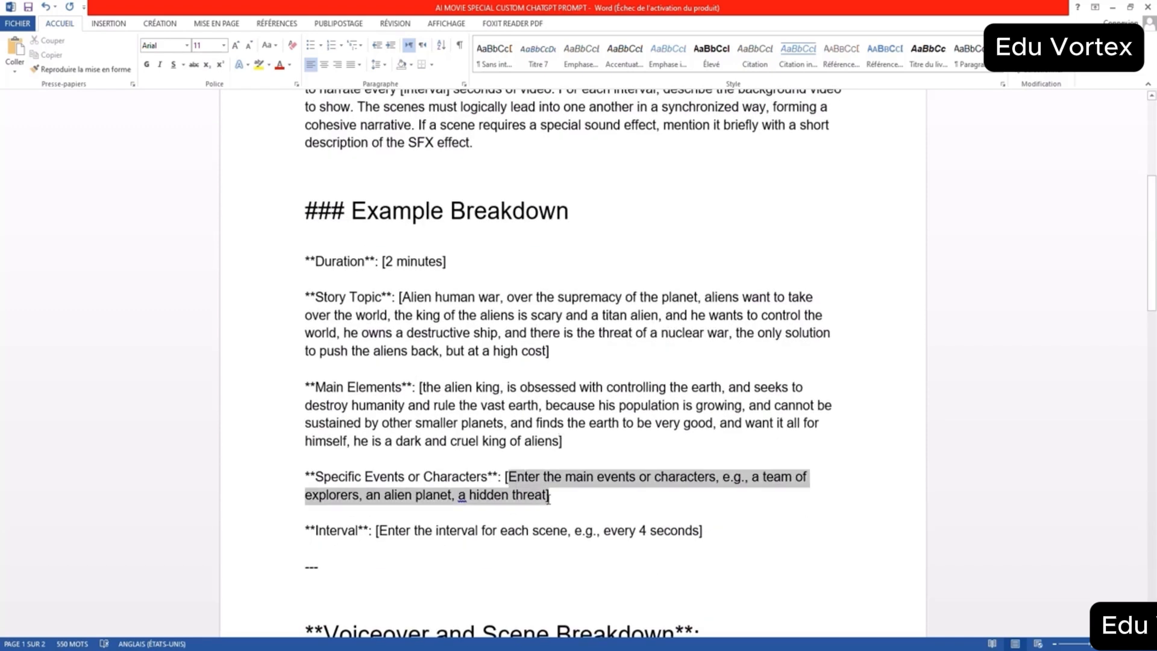
text(king of the al)
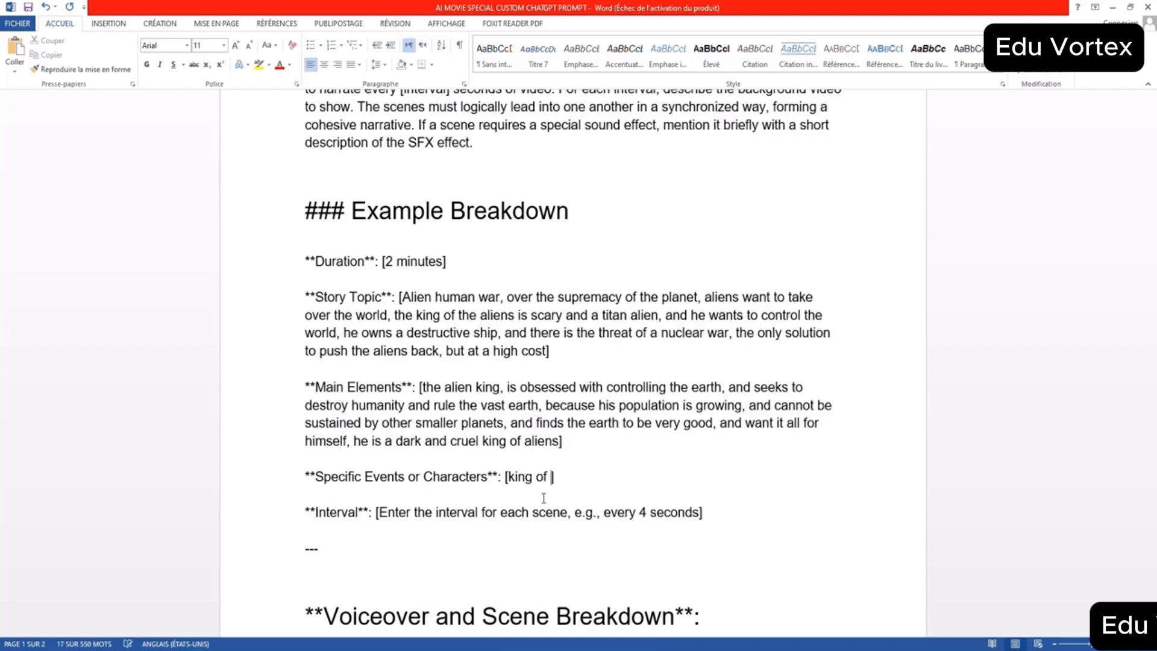
text(iens, and th)
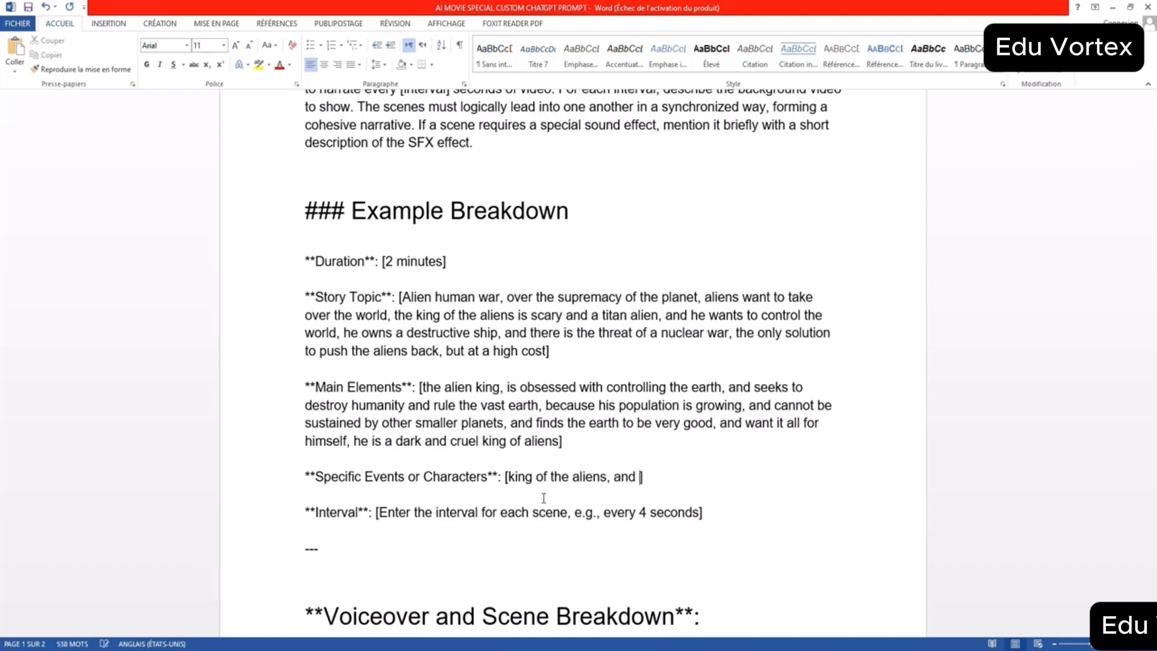
key(BackSpace)
text(e king of mankind)
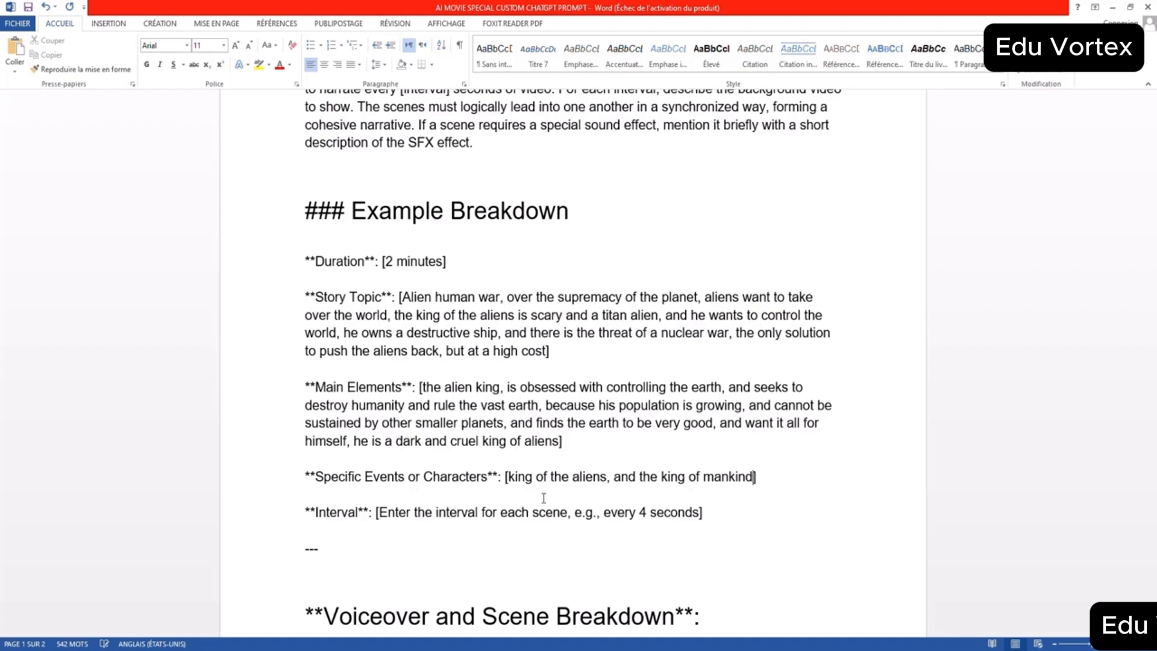
text( are fighting oni)
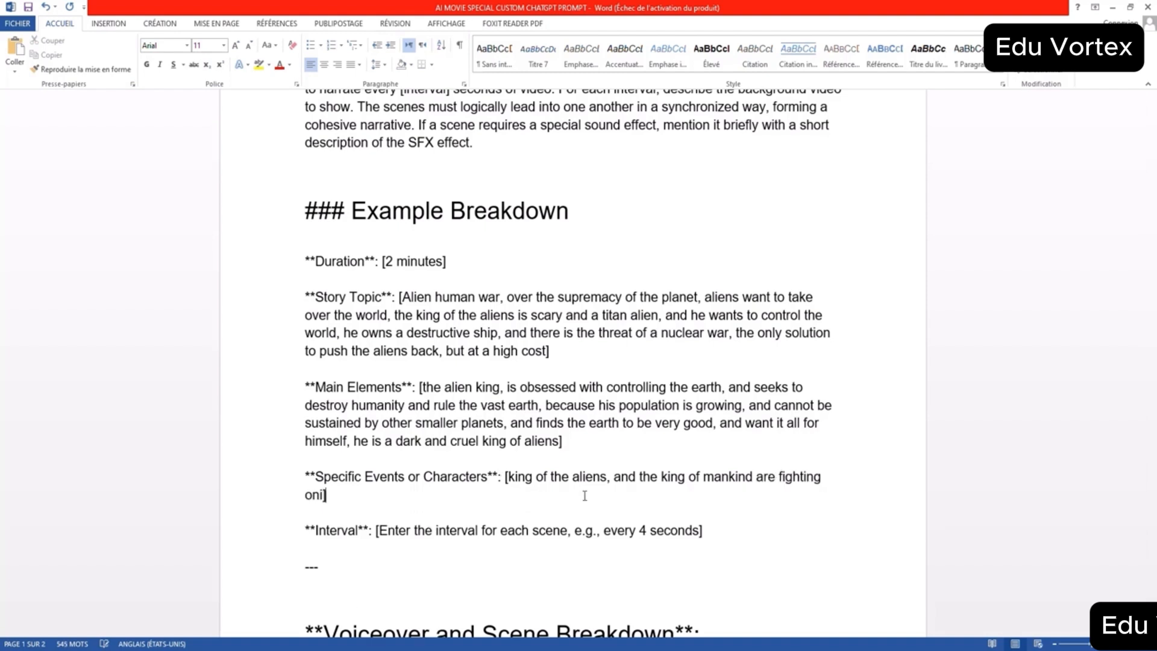
text(e)
key(BackSpace)
key(BackSpace)
text(e another, aliens are )
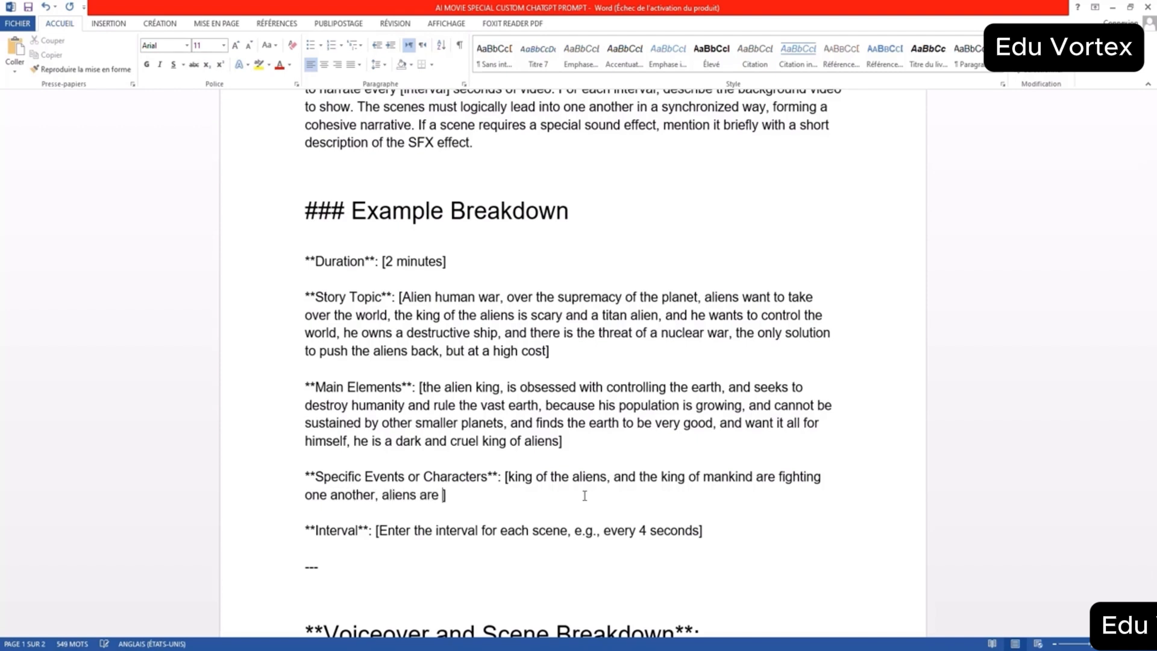
text(super powerful and so)
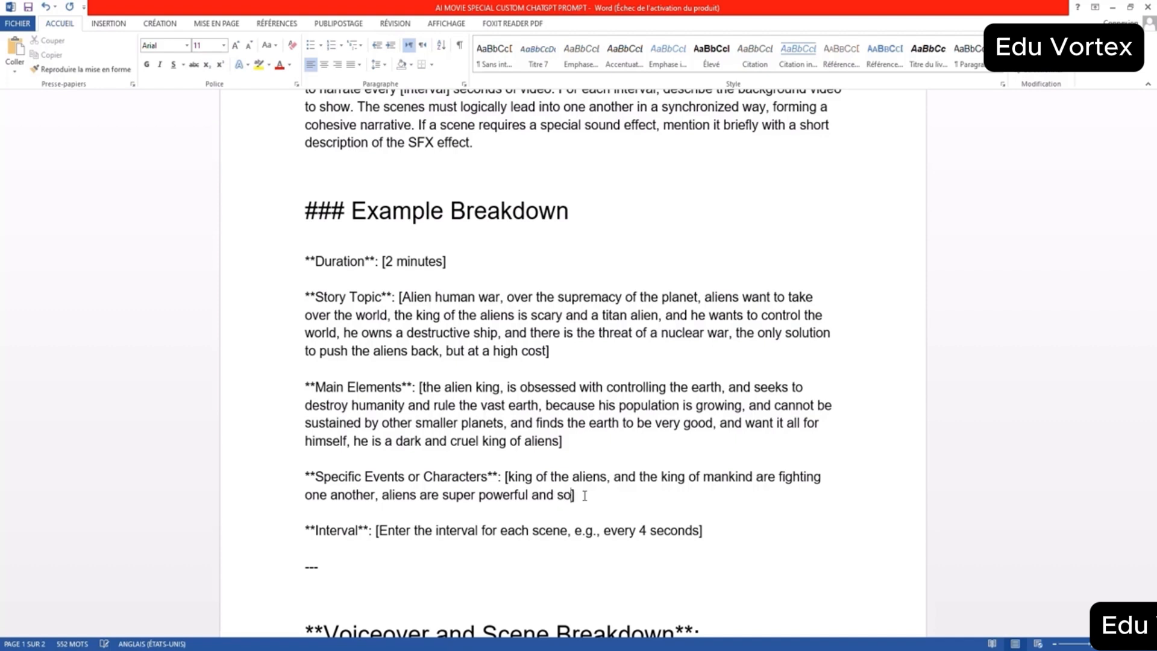
text(me of them are titans )
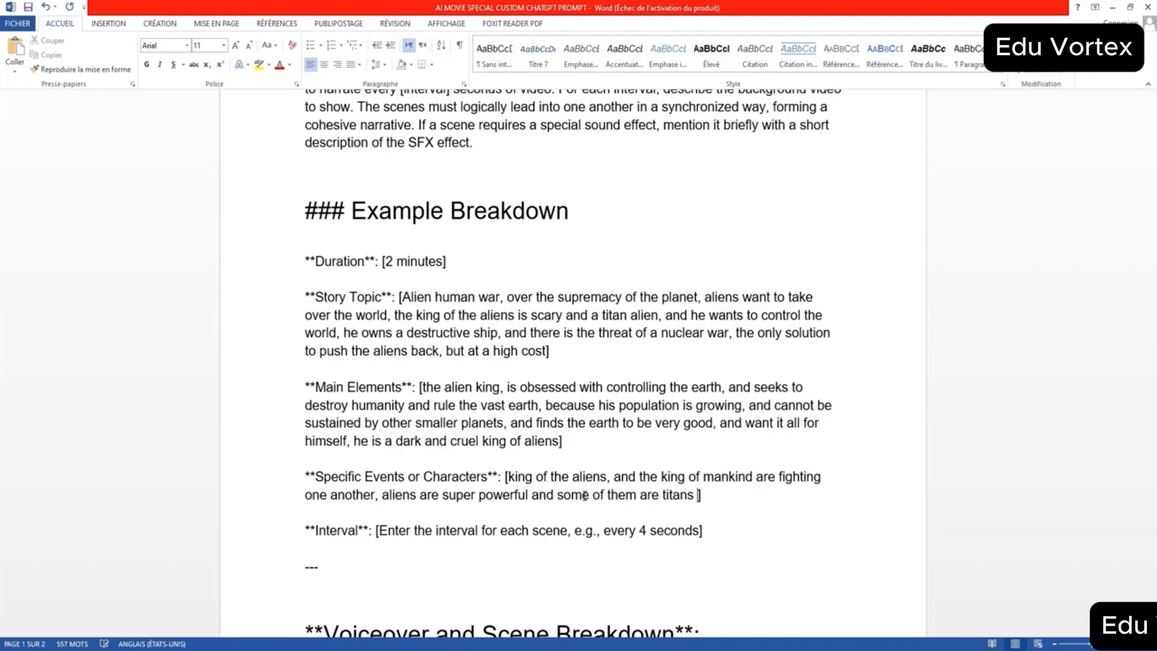
text(like the alien k)
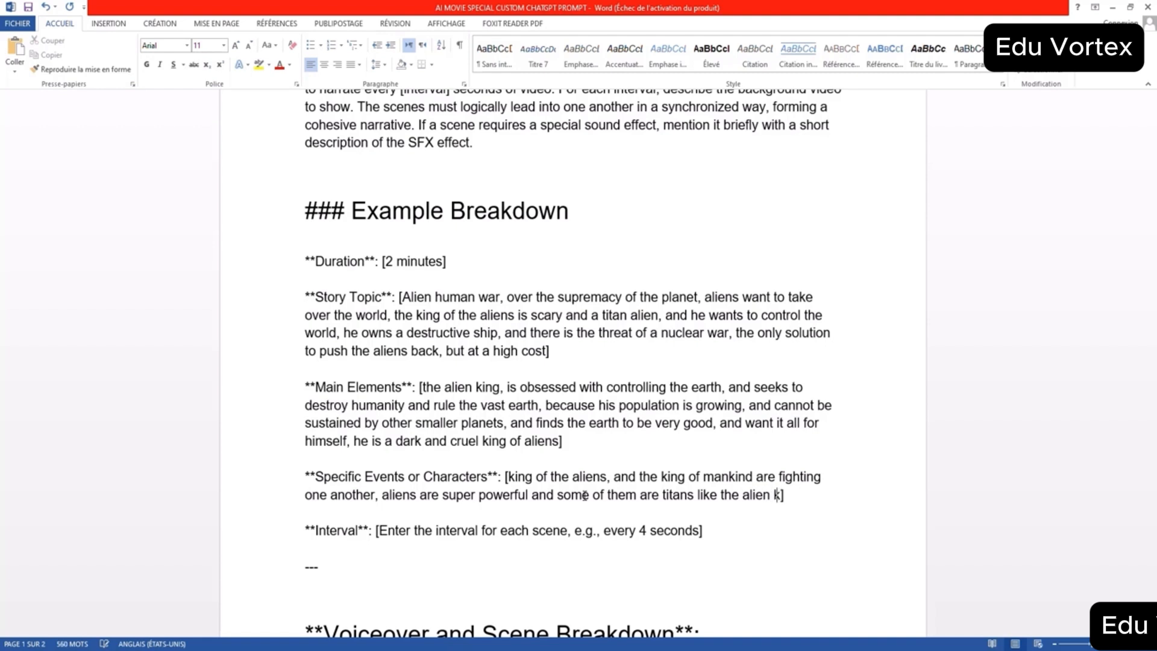
text(ing, they have s)
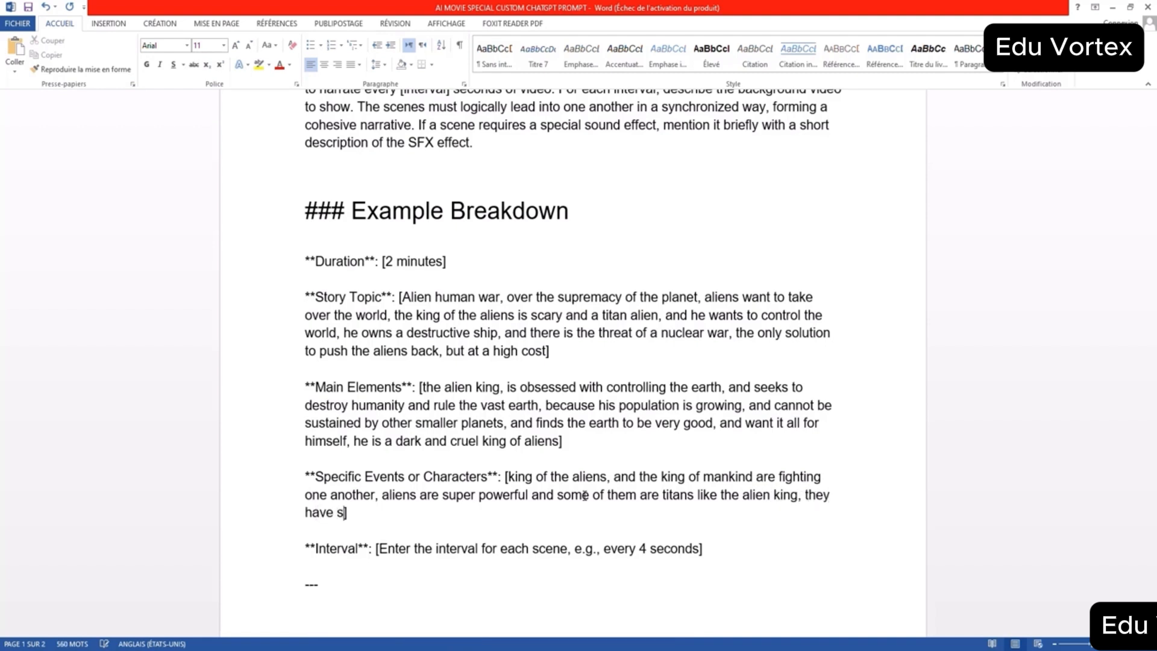
text(pace ships, )
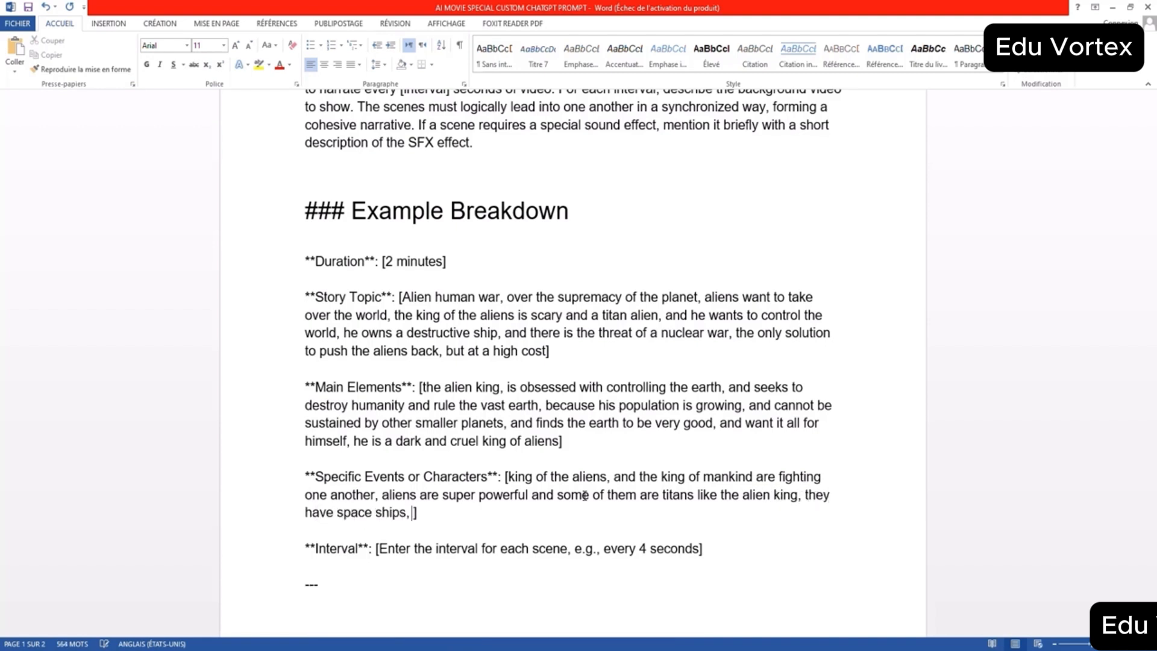
text(weapons of mass des)
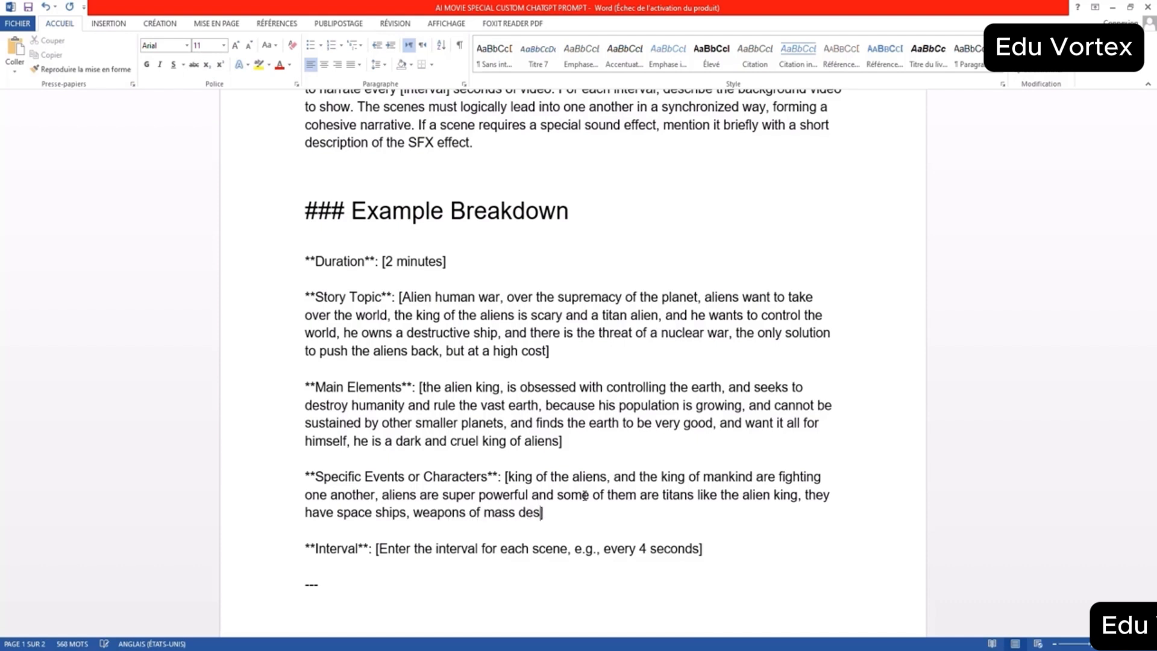
text(truction, and the only wa)
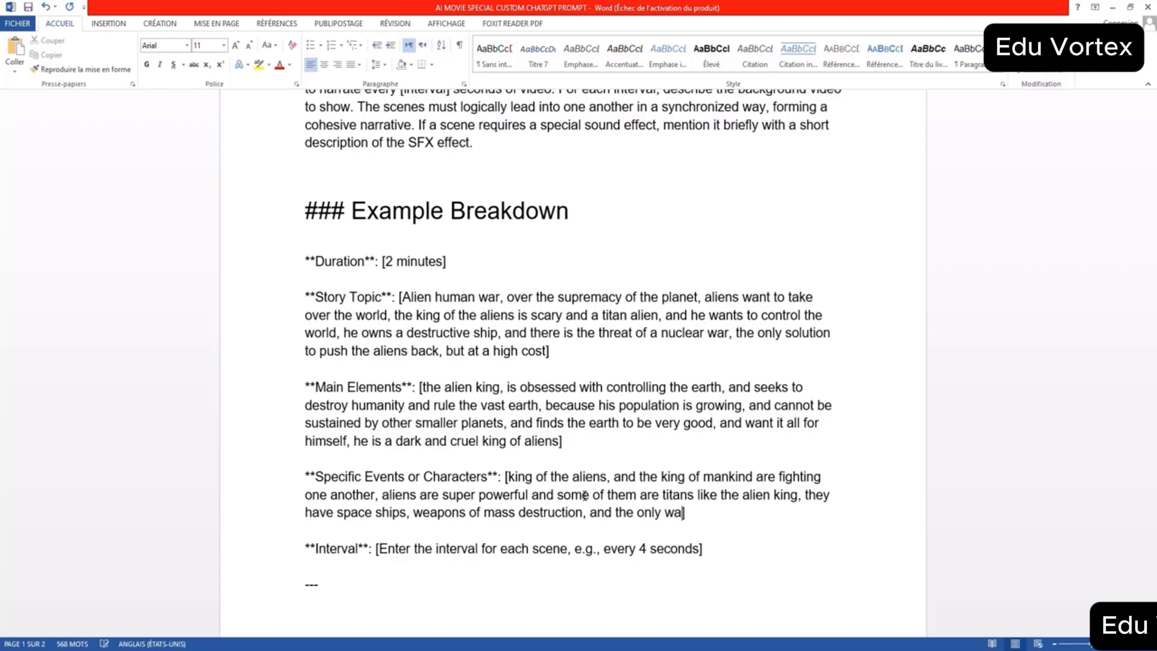
text(y we stand a chac)
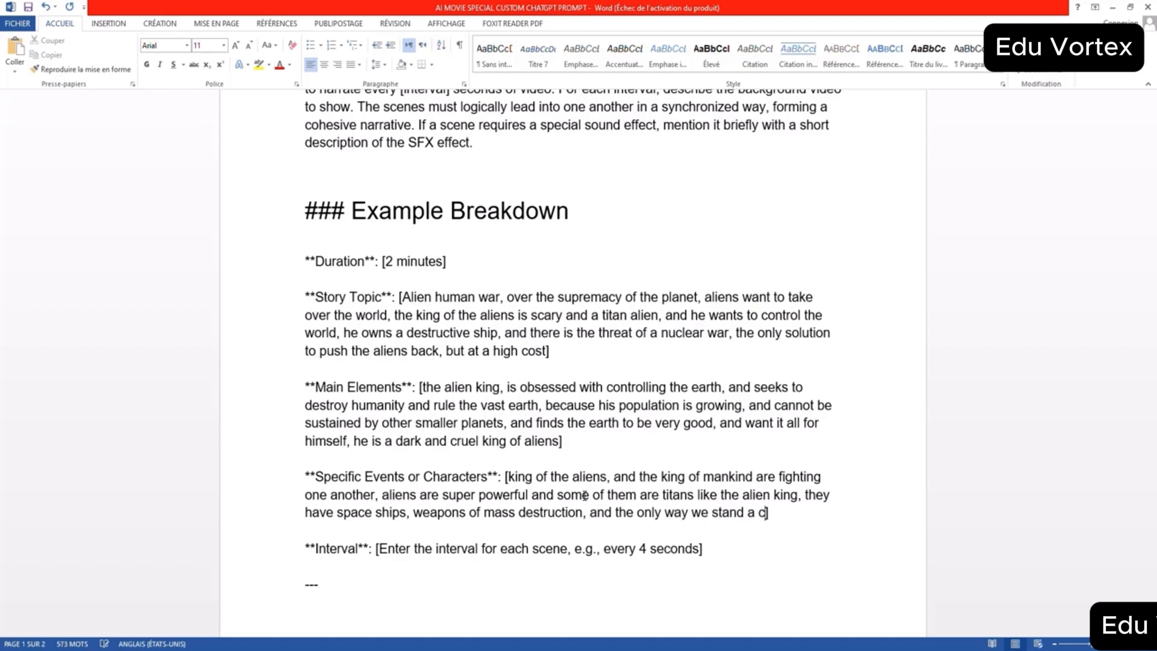
- Finish Specific Events or Characters with "they have space ships, weapons of mass destruction, and the only way we stand a chance is by ways of nuclear war"
key(BackSpace)
text(nce is by ways of nuclea)
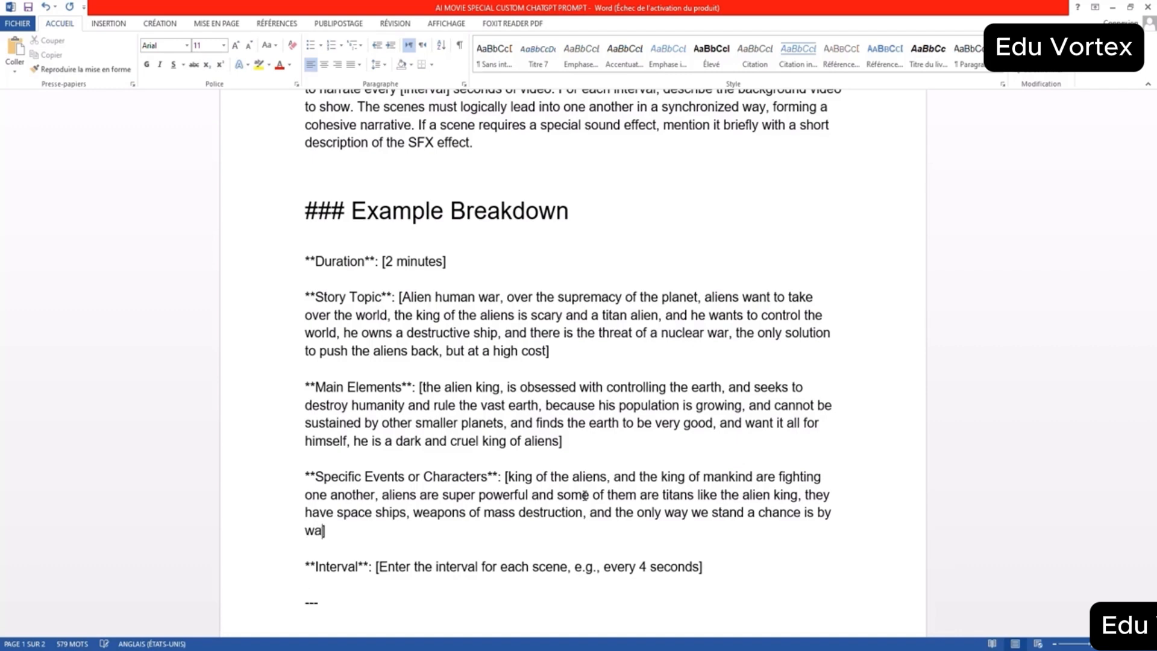
text(r war)
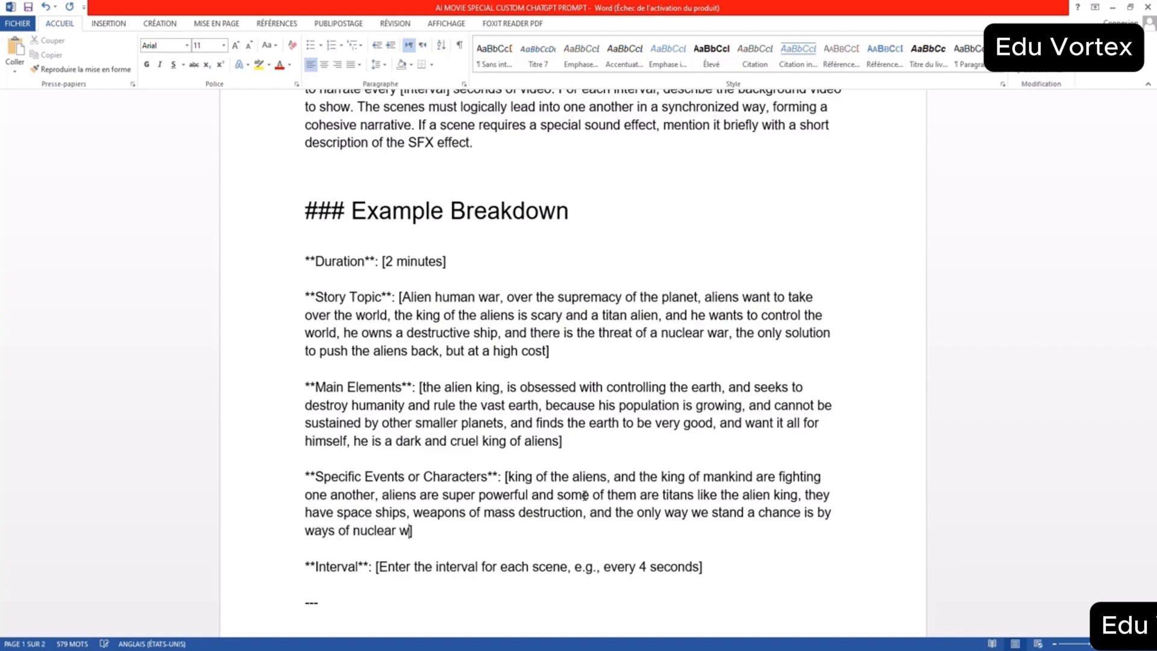
- Reduce the Interval placeholder to "4 seconds" by deleting its instruction text
scroll(738, 449, down, 3)
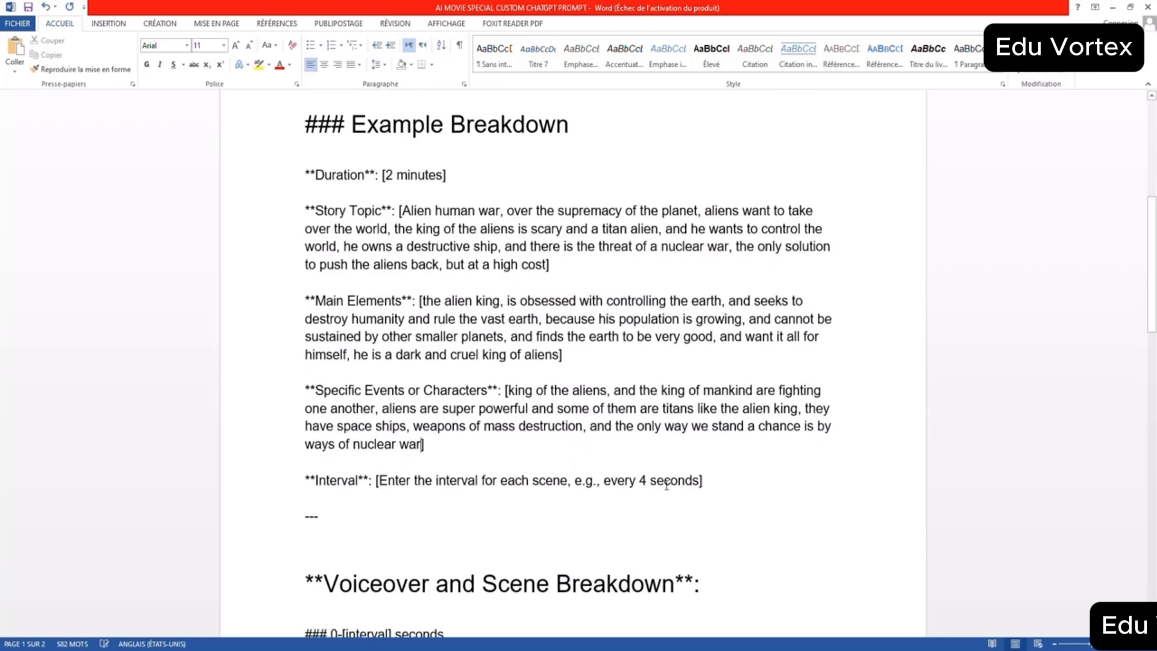
drag(636, 482, 392, 484)
key(BackSpace)
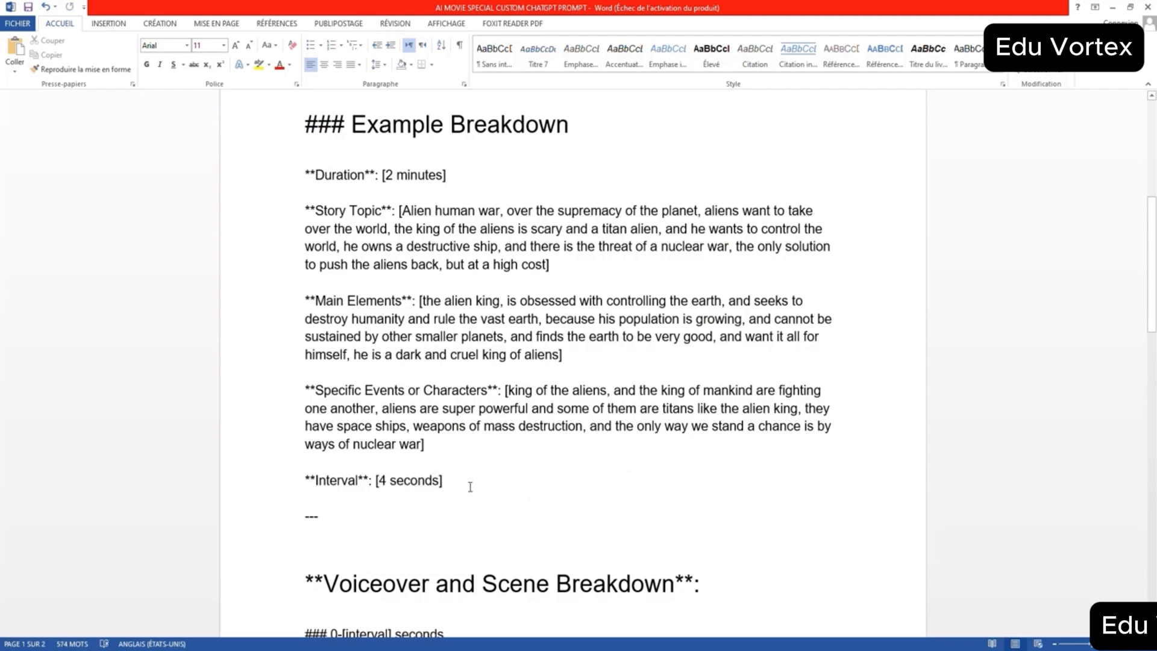
- Copy the paragraph under "Prompt: Create a short AI movie", switch to ChatGPT and paste it into a new message
scroll(470, 482, down, 2)
scroll(482, 471, up, 5)
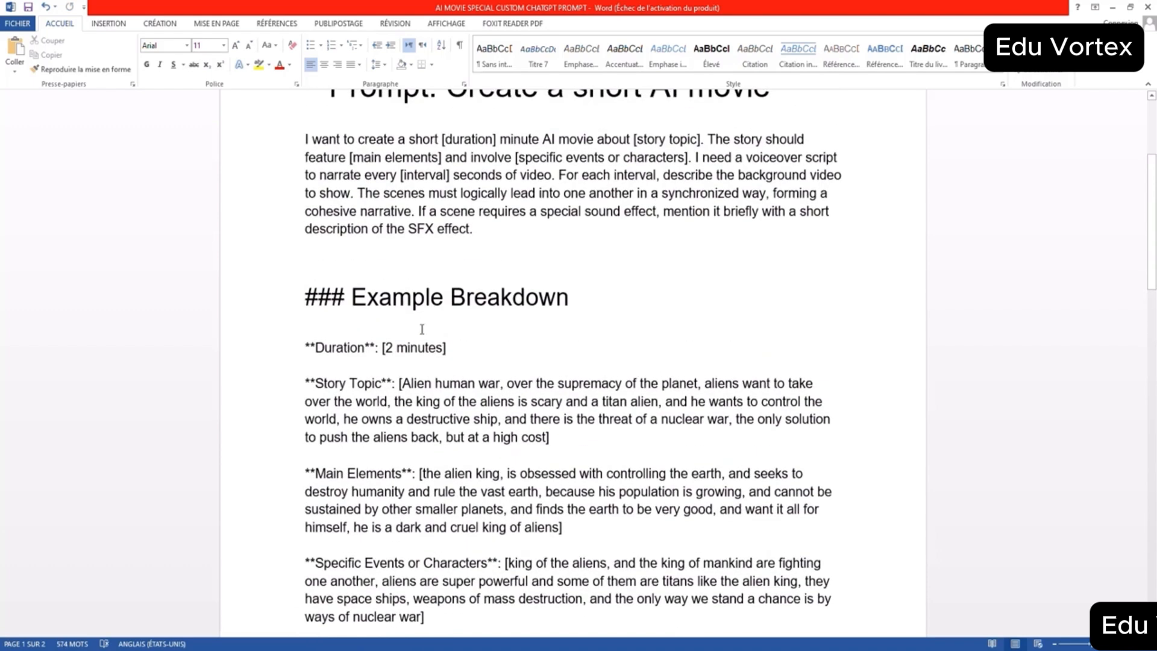
scroll(415, 310, up, 3)
triple_click(346, 297)
key(ctrl+c)
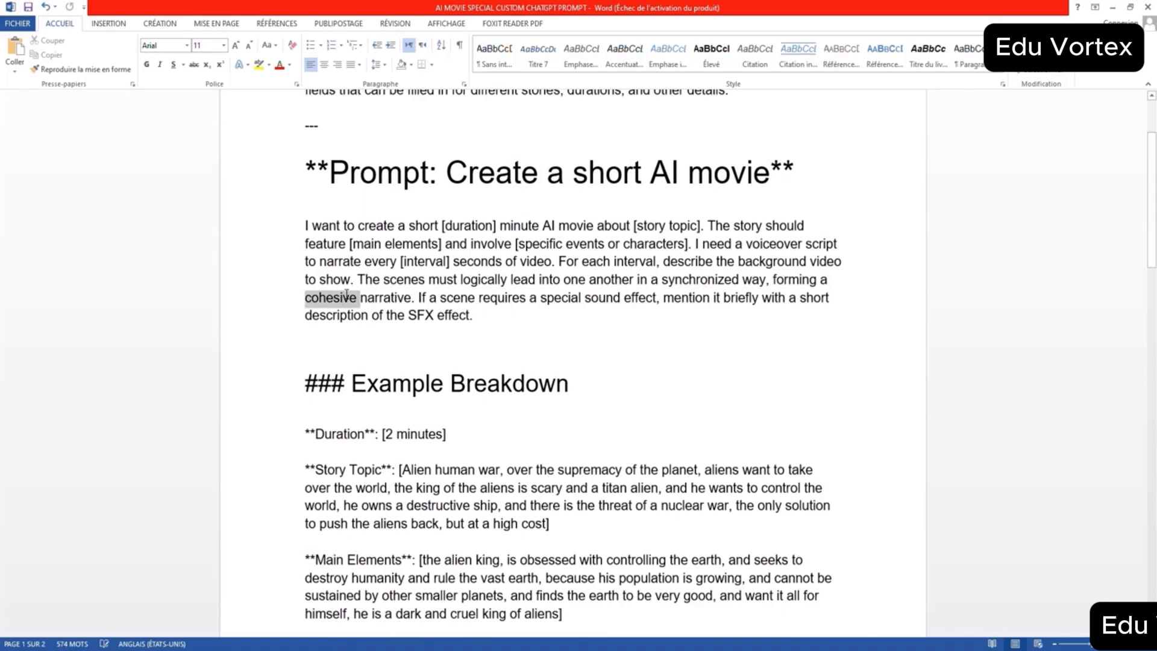
right_click(346, 292)
click(379, 320)
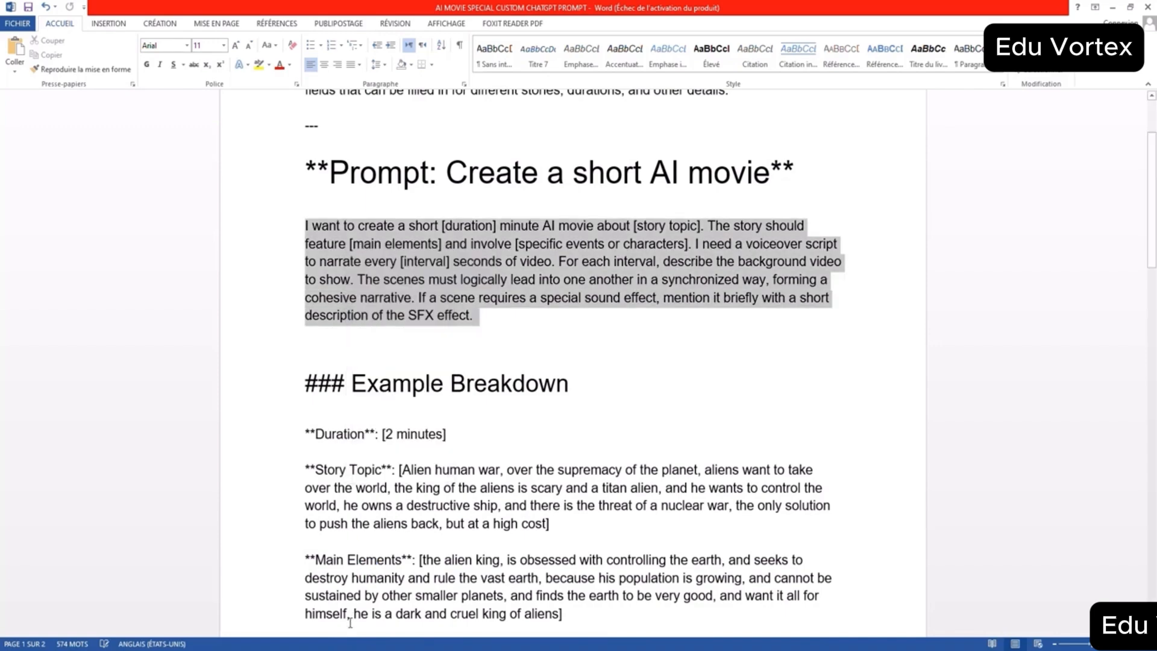
click(341, 647)
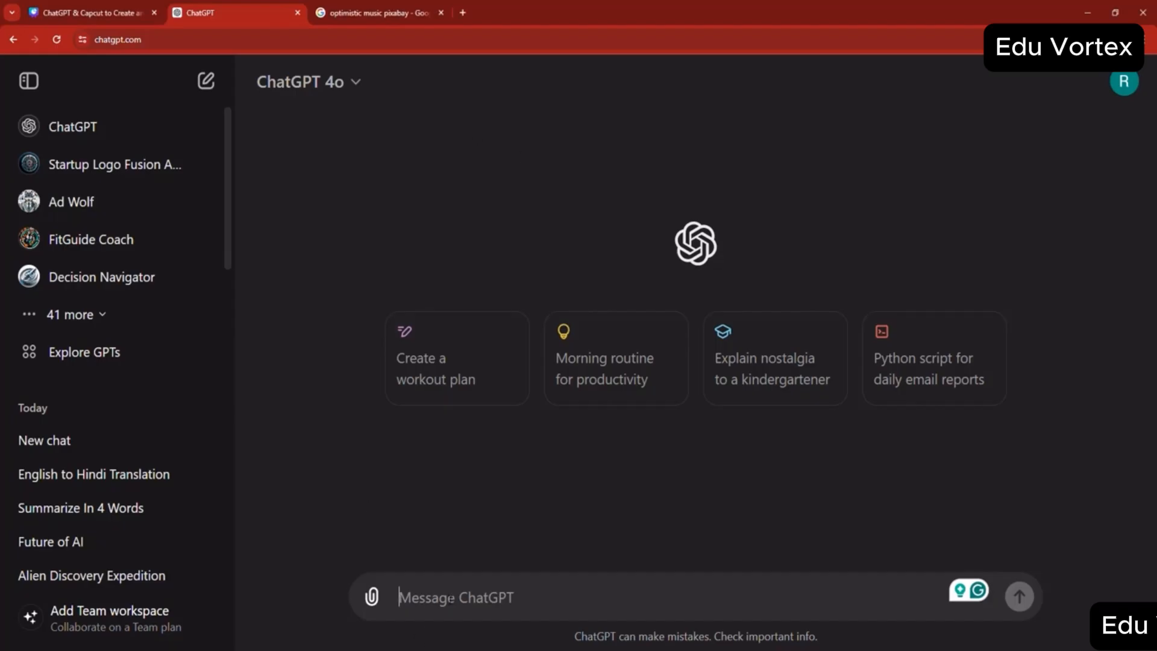
key(ctrl+v)
- Append "and here are the variables to take into consideration" to the message, with a dashed arrow before and after it
text(a)
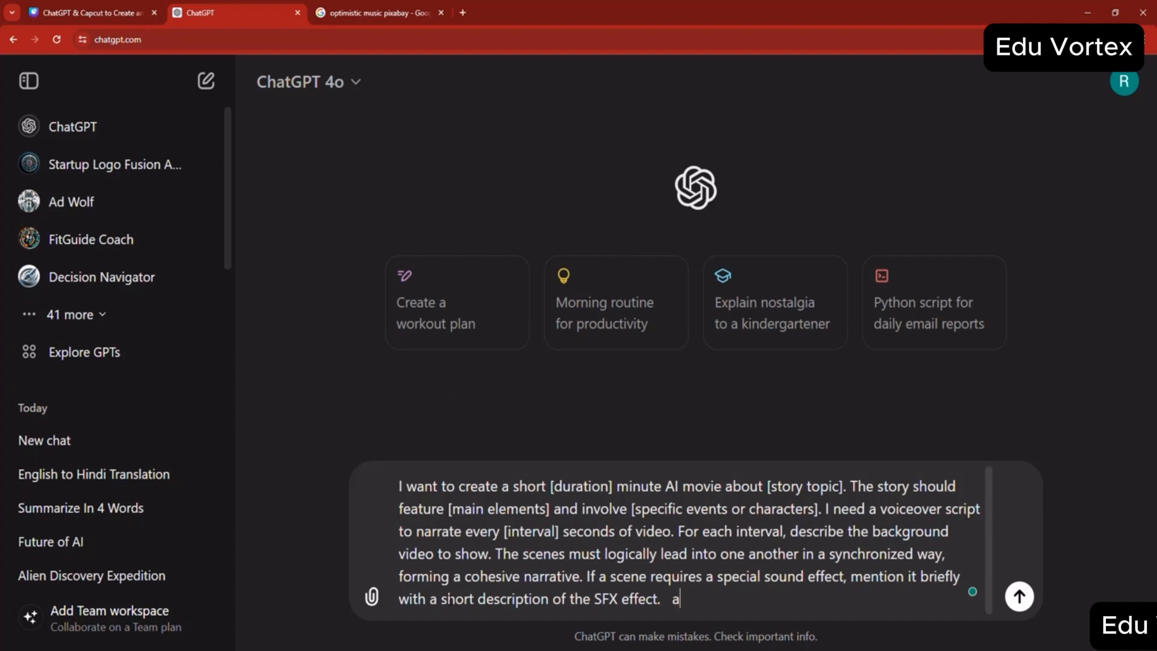
text(nd here are th)
text(e variables to take )
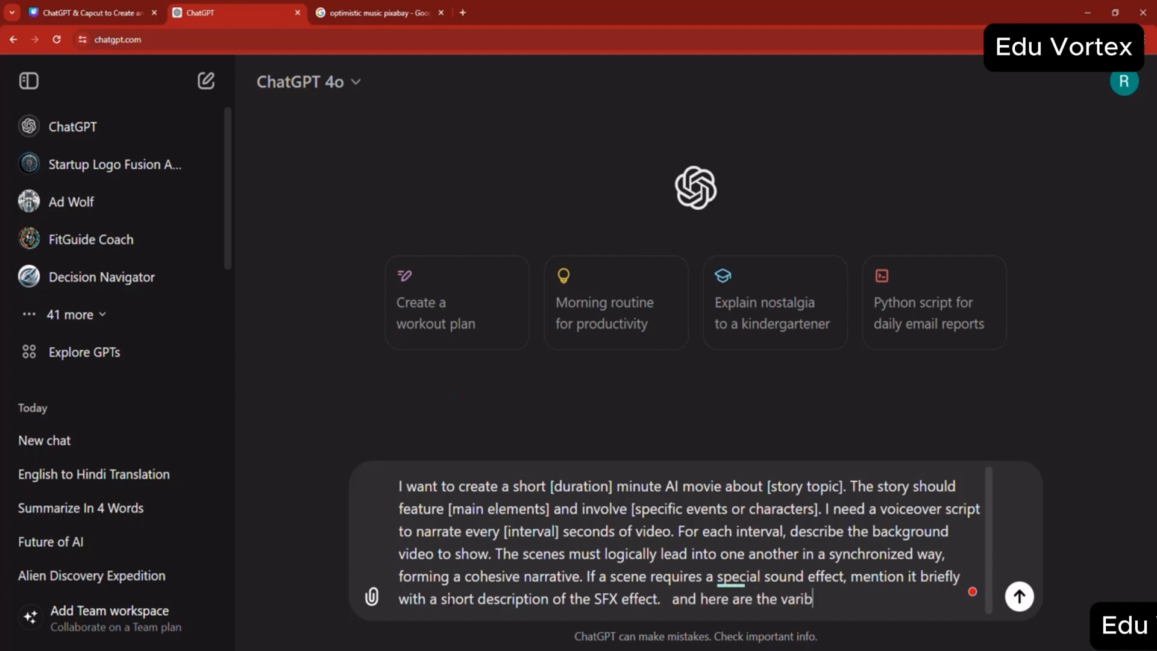
text(into )
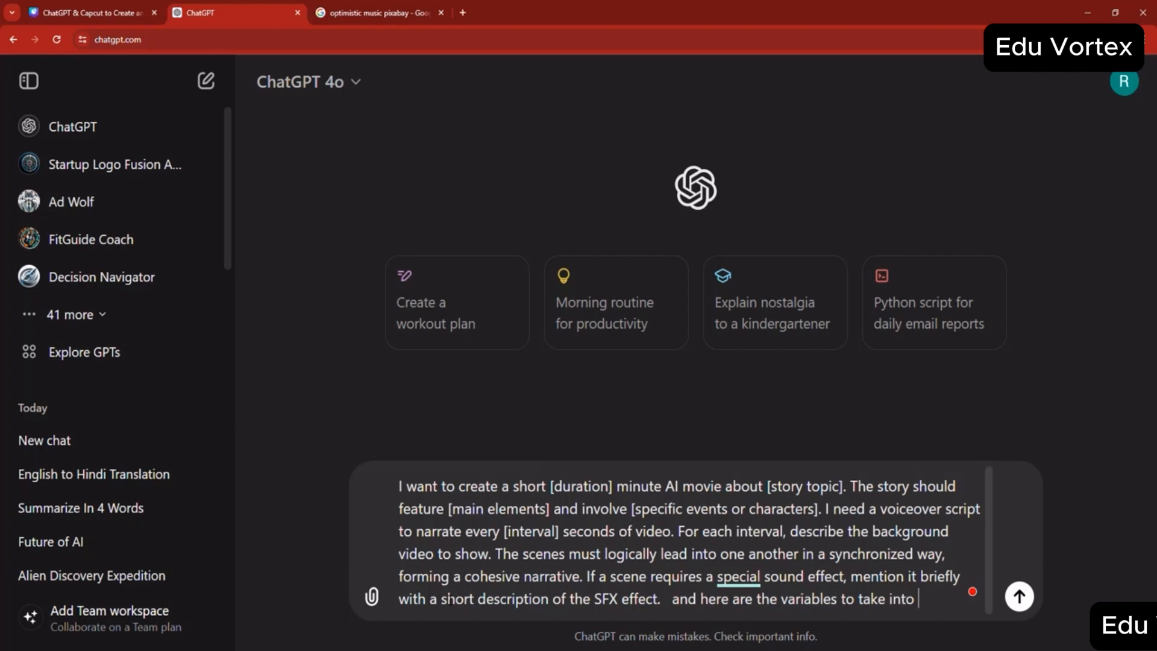
text(consiratio)
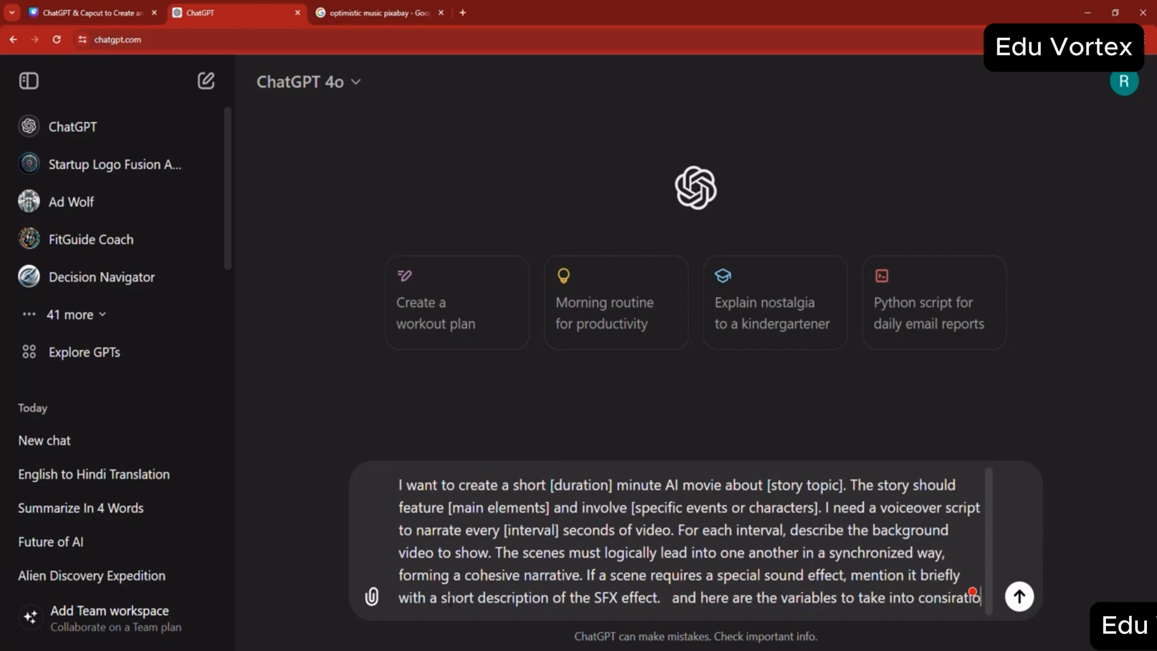
text(atio)
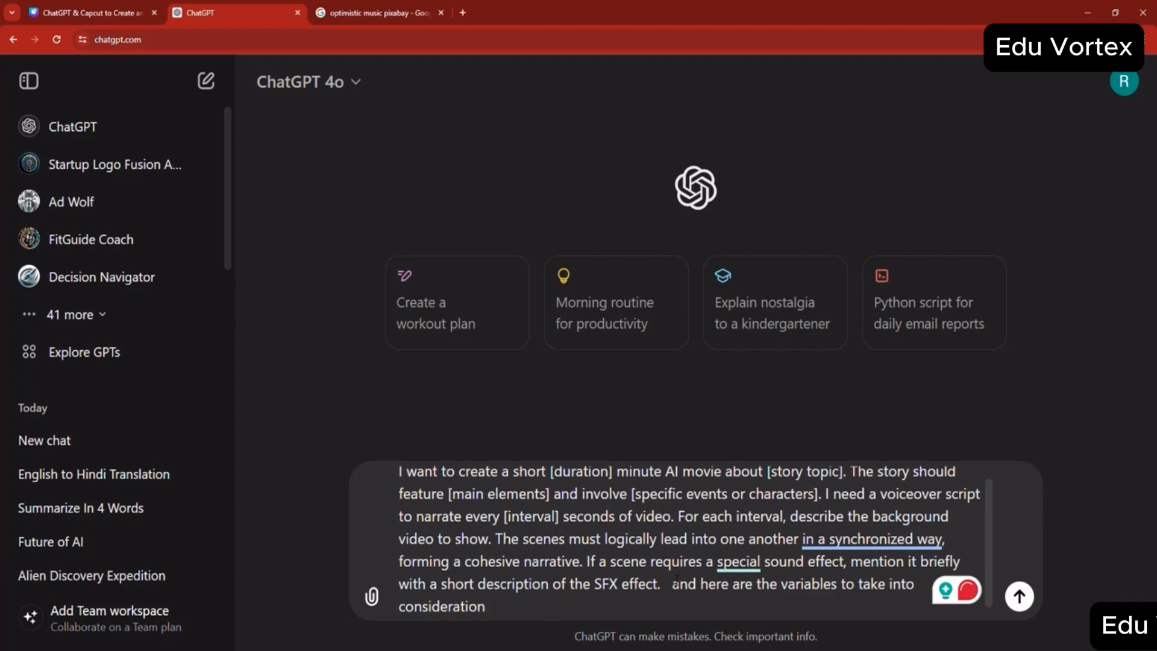
text(---->)
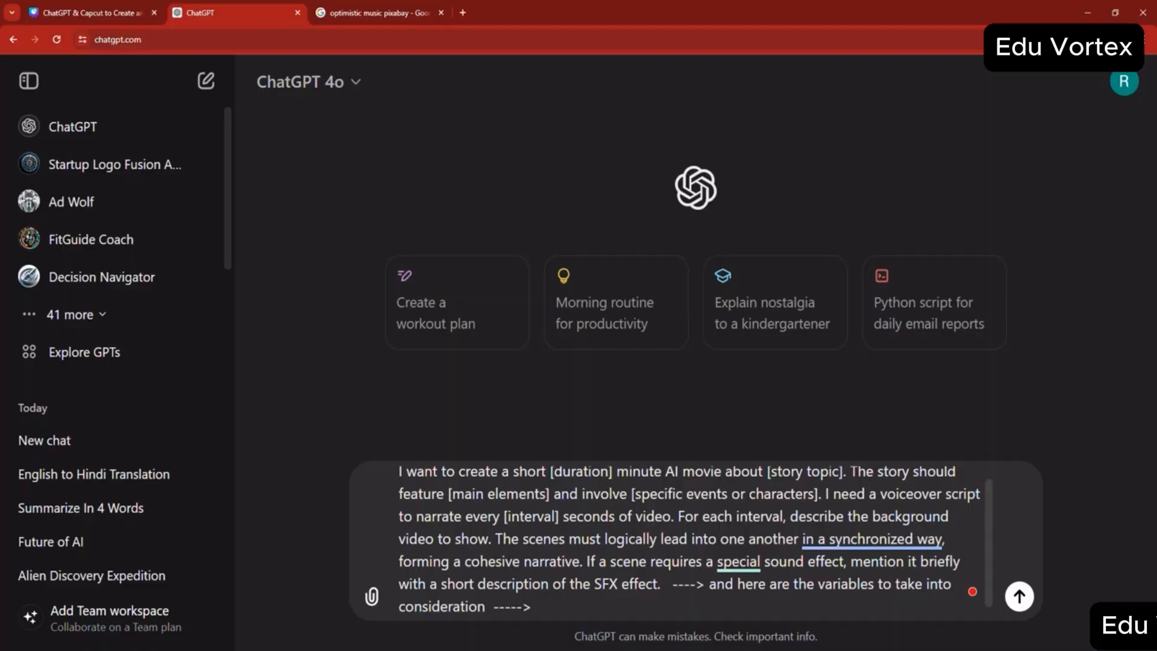
- Switch to the Word document, copy the Example Breakdown lines from Duration through Interval, and return to the ChatGPT message
key(alt+Tab)
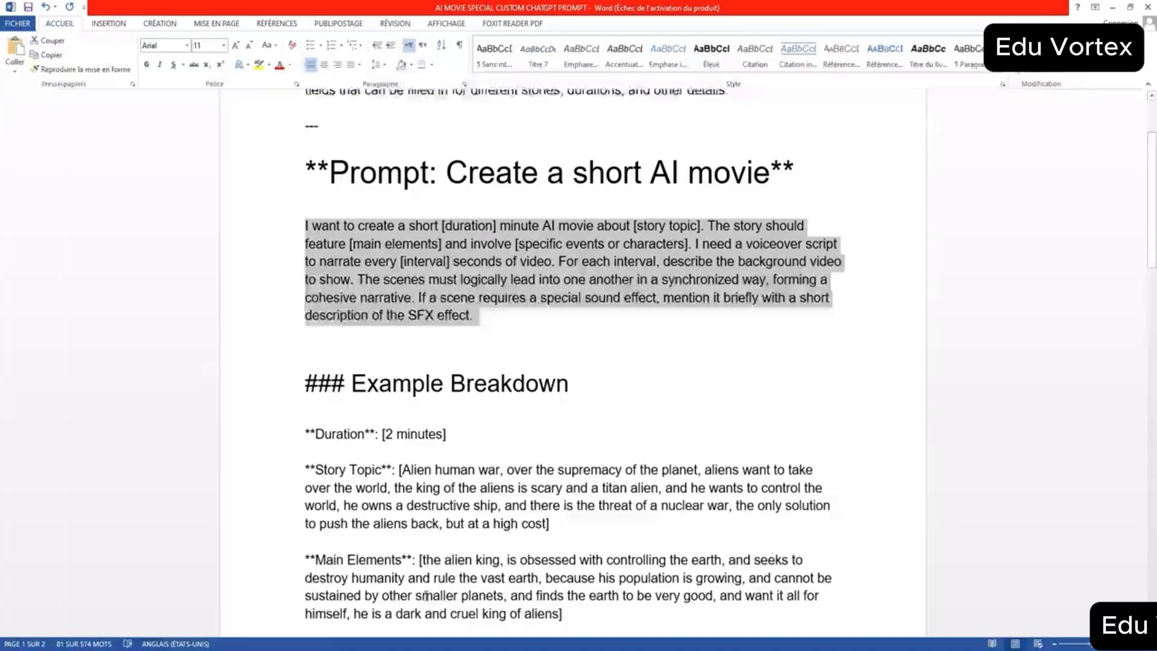
scroll(266, 615, down, 1)
click(164, 564)
scroll(319, 421, down, 1)
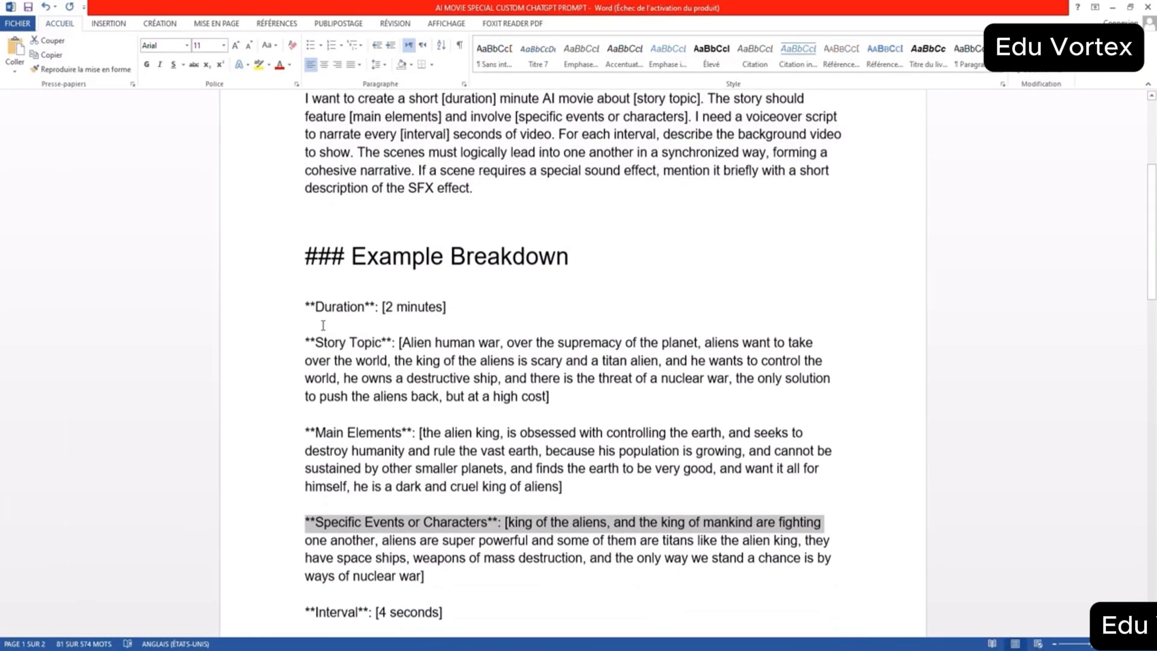
click(308, 323)
scroll(557, 356, down, 3)
drag(343, 314, 518, 482)
right_click(495, 385)
click(524, 412)
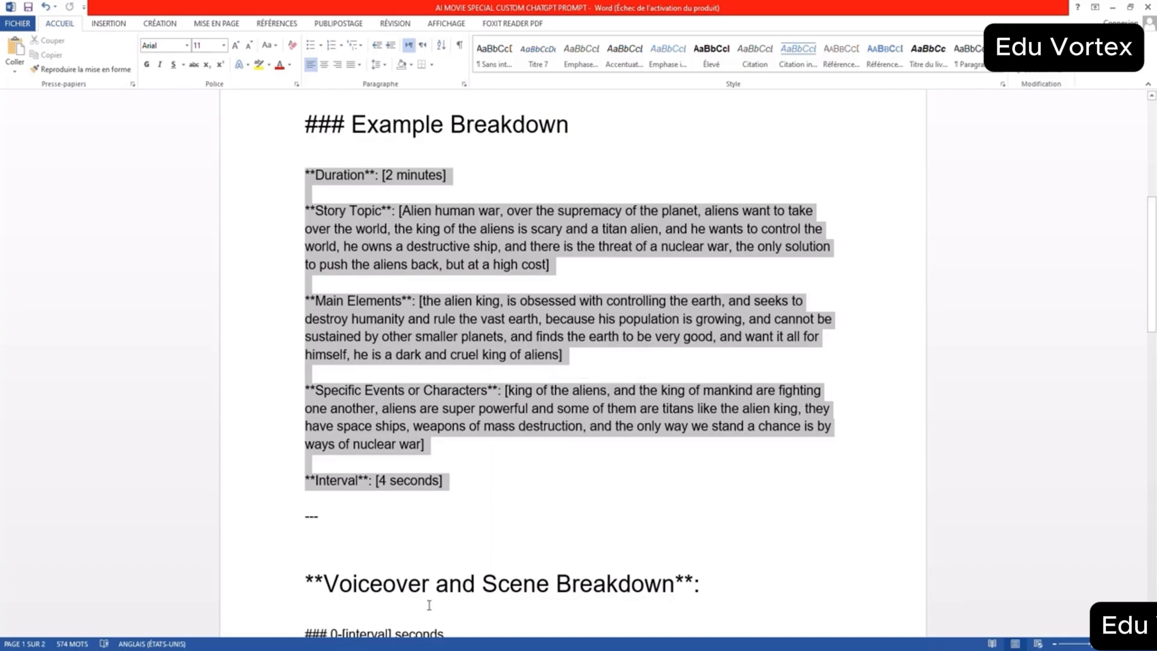
key(alt+Tab)
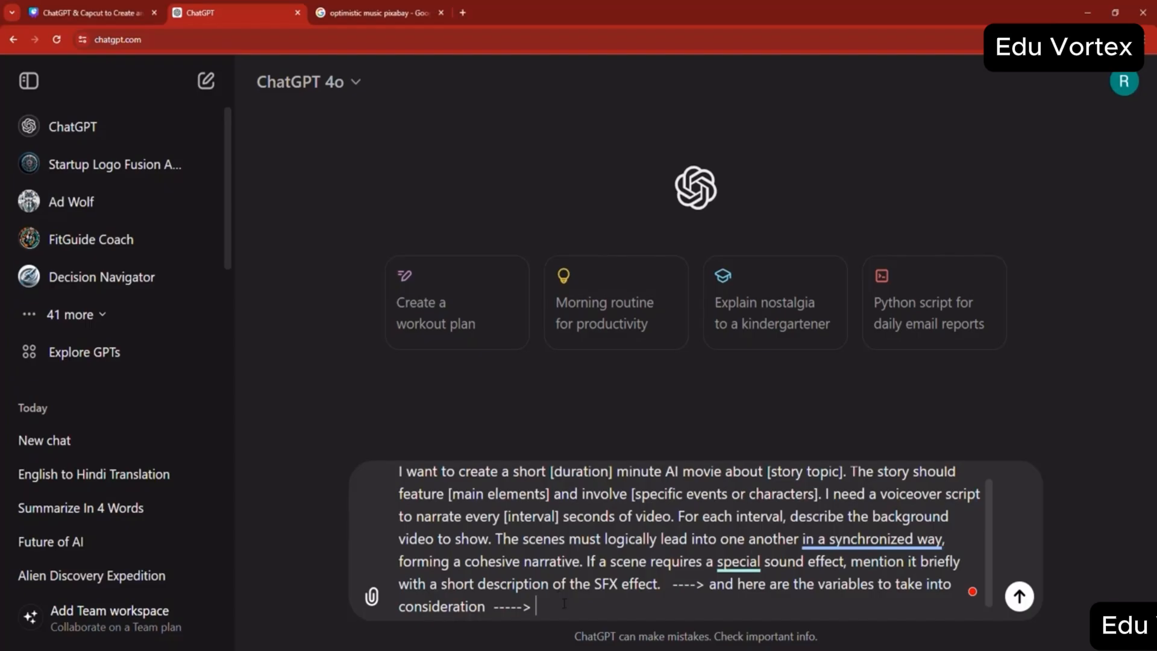
- Paste the copied variables, Duration through Interval, at the end of the message and send it
key(ctrl+v)
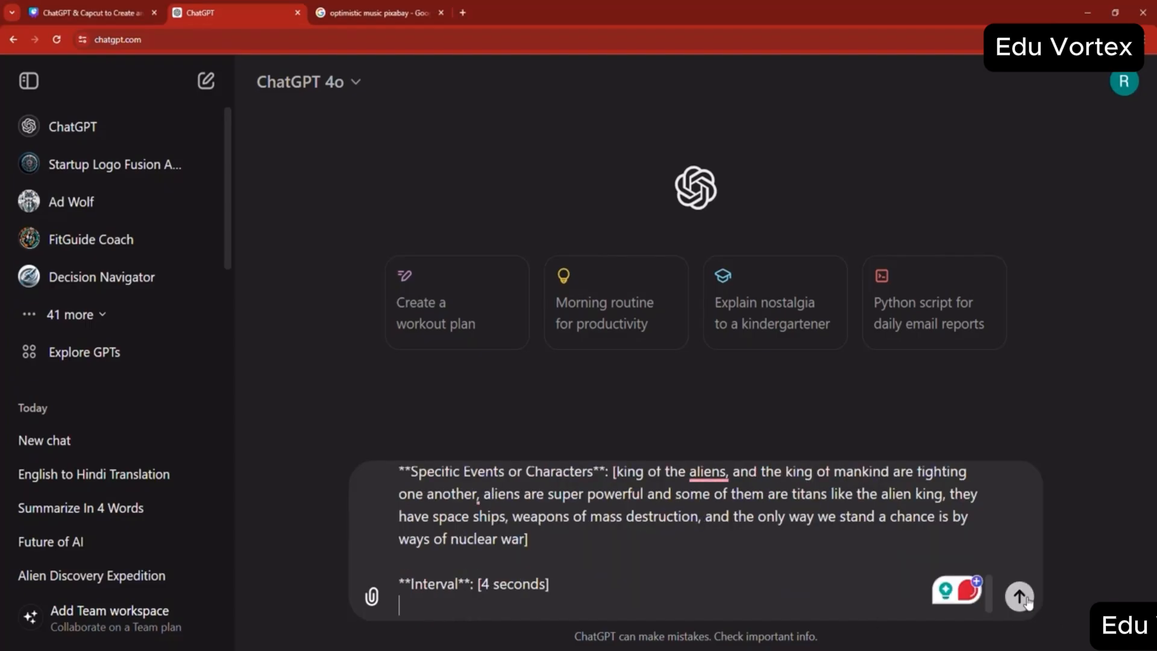
key(Return)
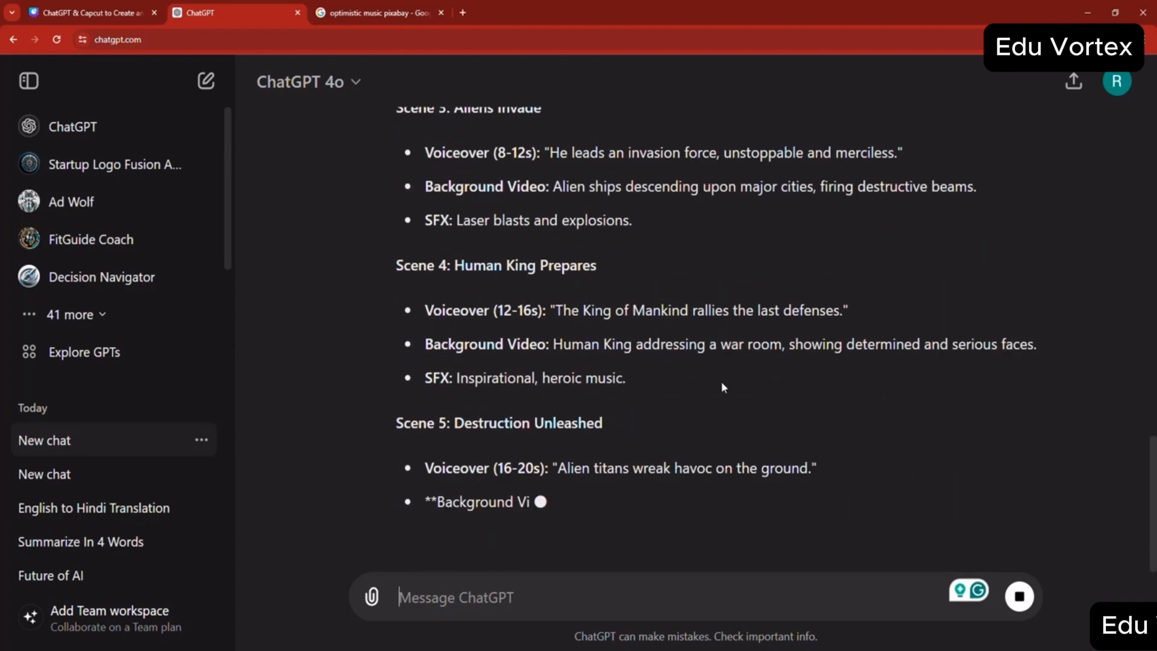
- Open Google Docs in a new browser tab and create a blank document
click(462, 12)
text(dod)
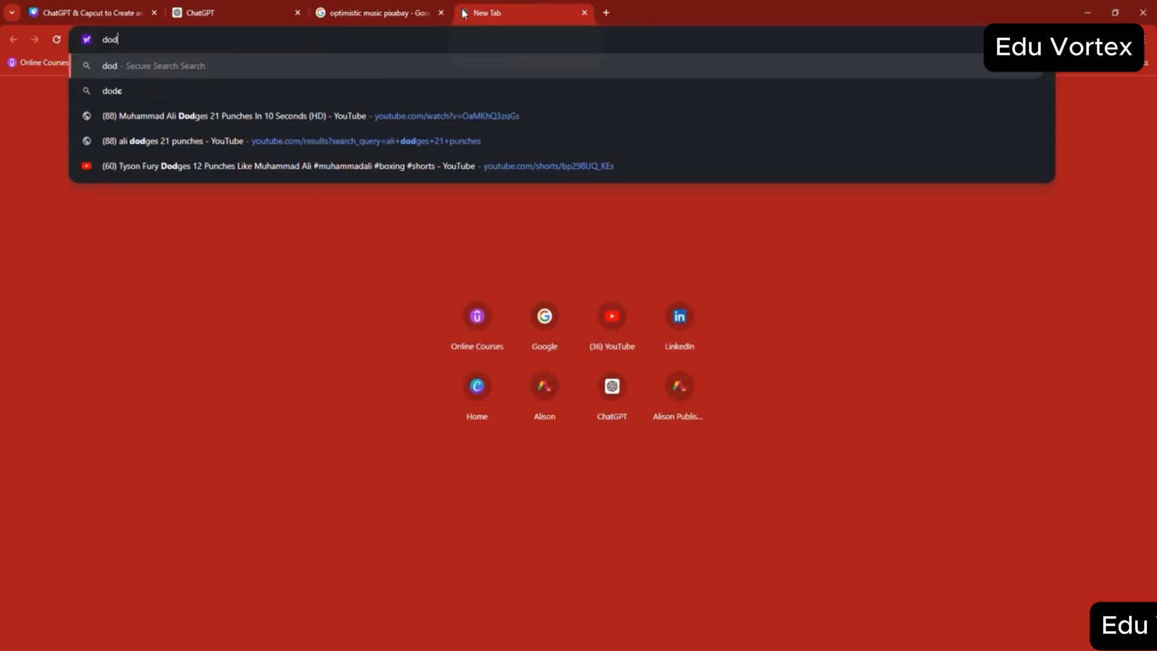
key(BackSpace)
key(BackSpace)
key(BackSpace)
text(doc)
key(Return)
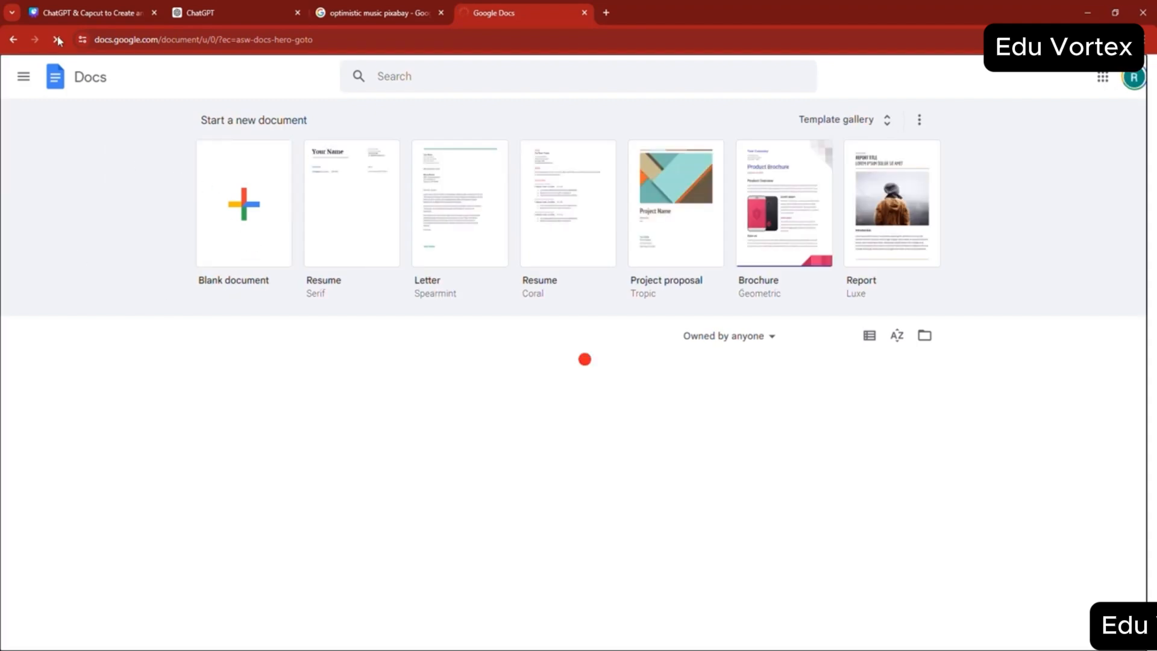
click(232, 220)
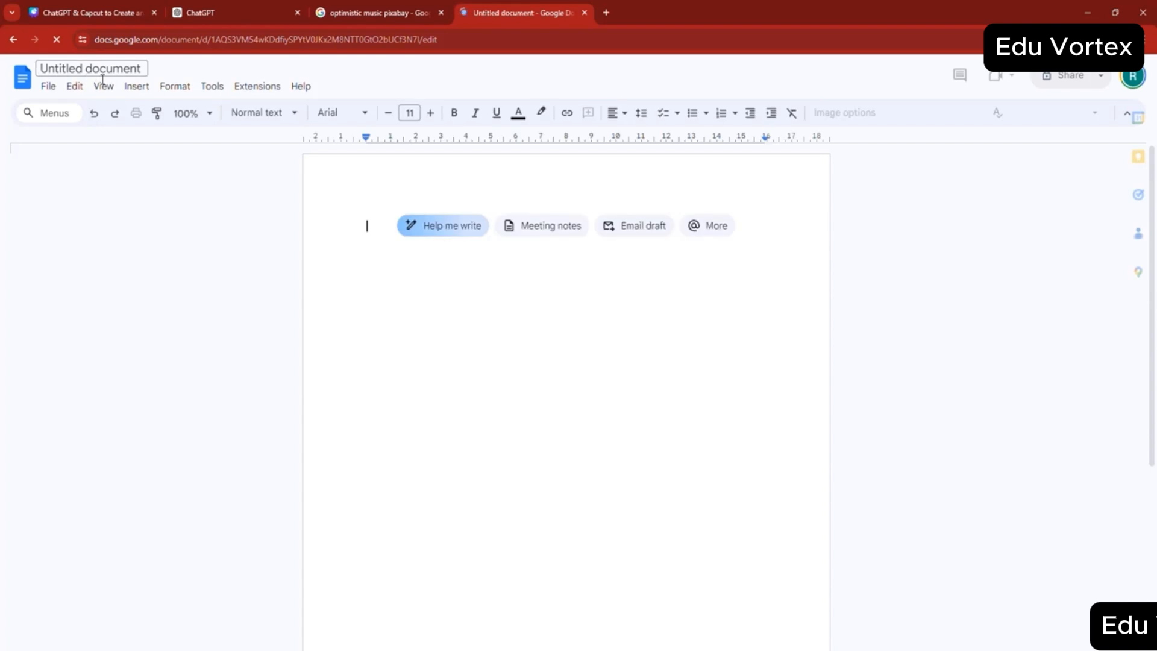
- Rename the untitled document as "Alien AI Movie"
click(116, 64)
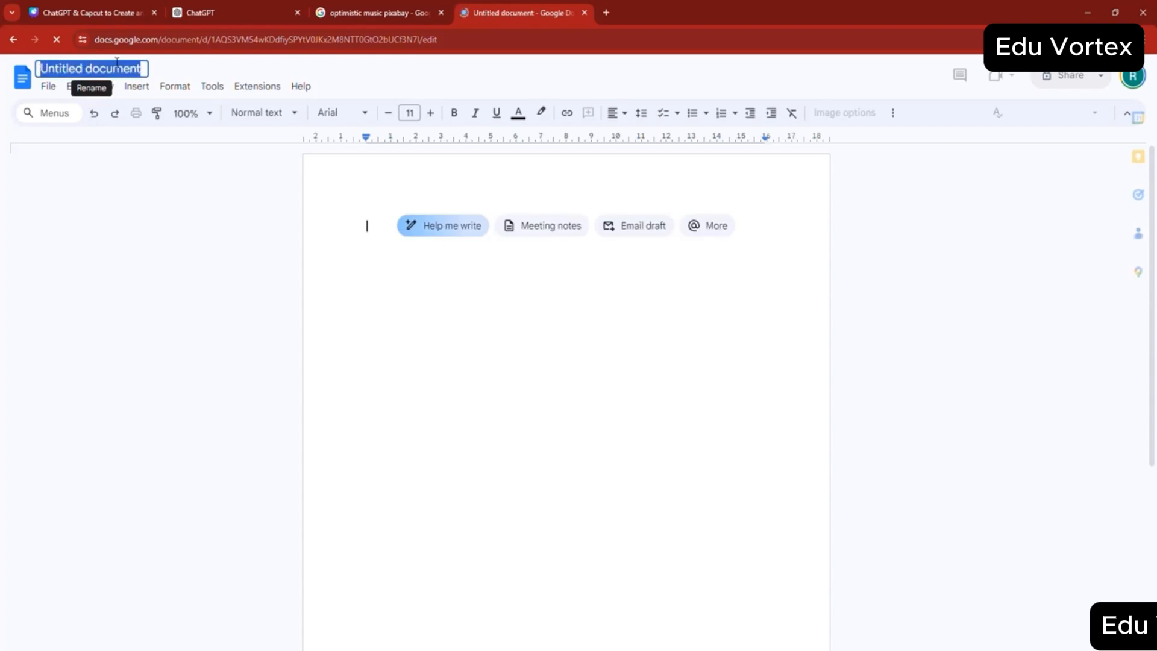
text(Alie)
key(Return)
text(N)
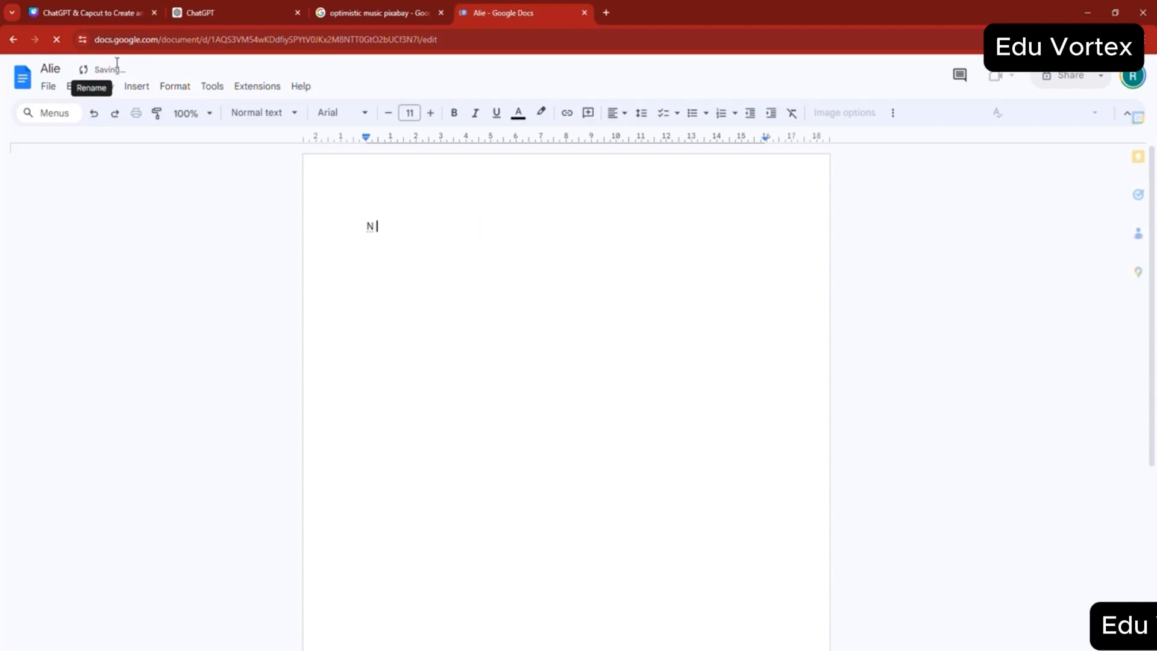
click(63, 69)
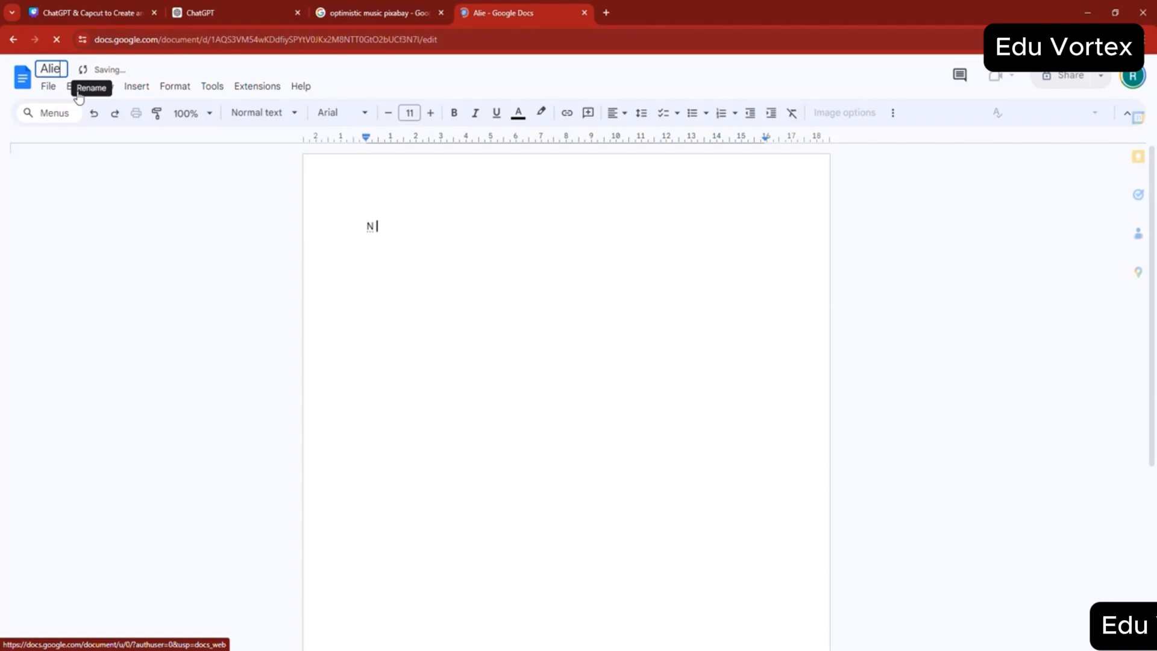
text(N mO)
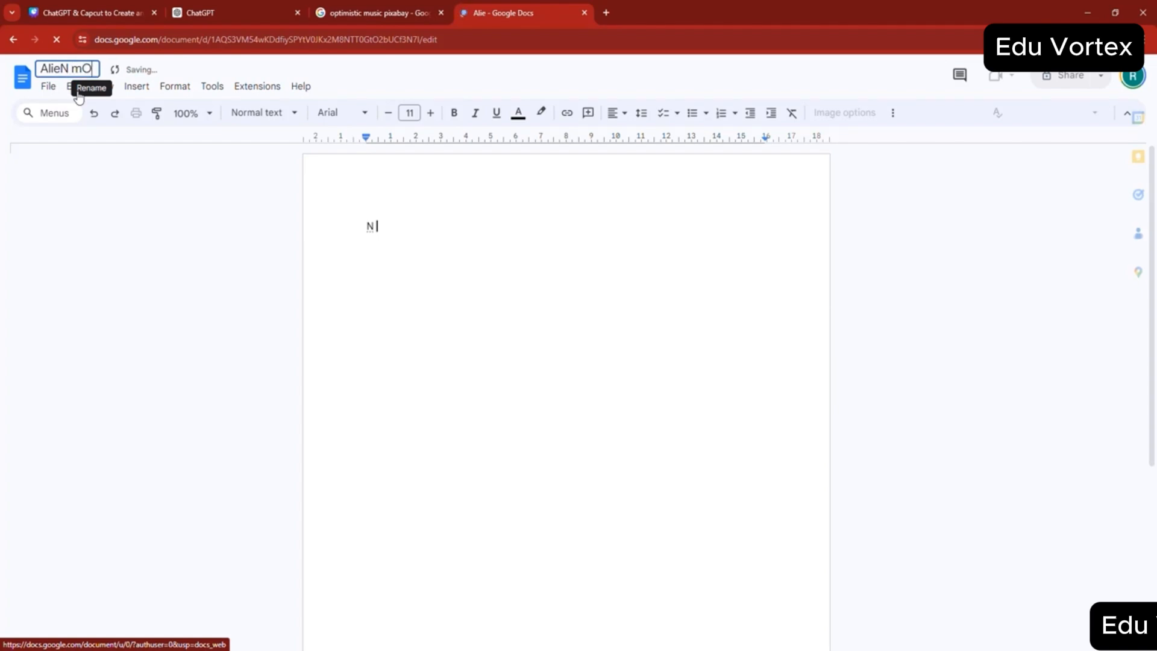
key(BackSpace)
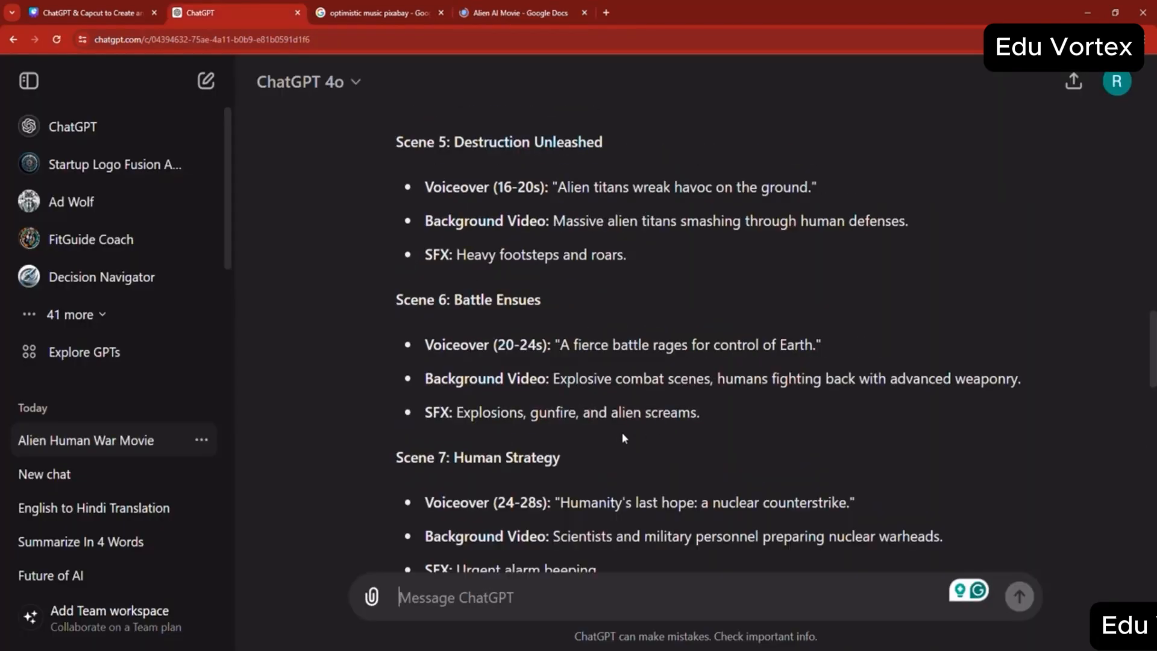
- Review the end of the generated script in ChatGPT and send a follow-up stating that 2 minutes equals 120 seconds
scroll(624, 431, up, 1)
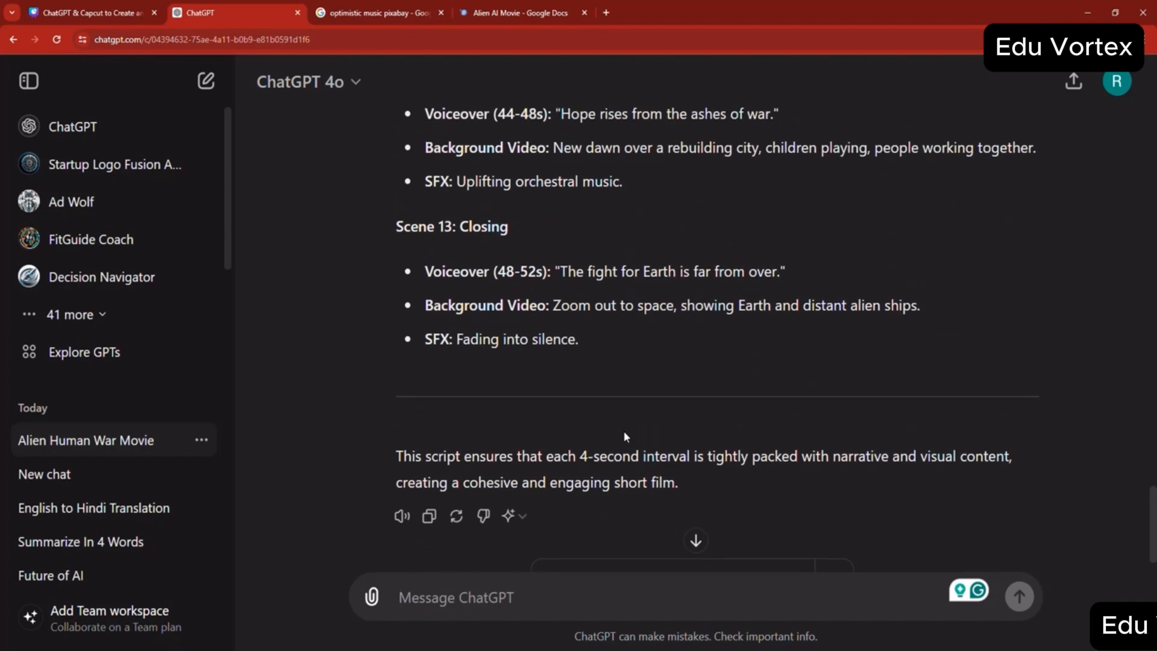
scroll(624, 431, up, 3)
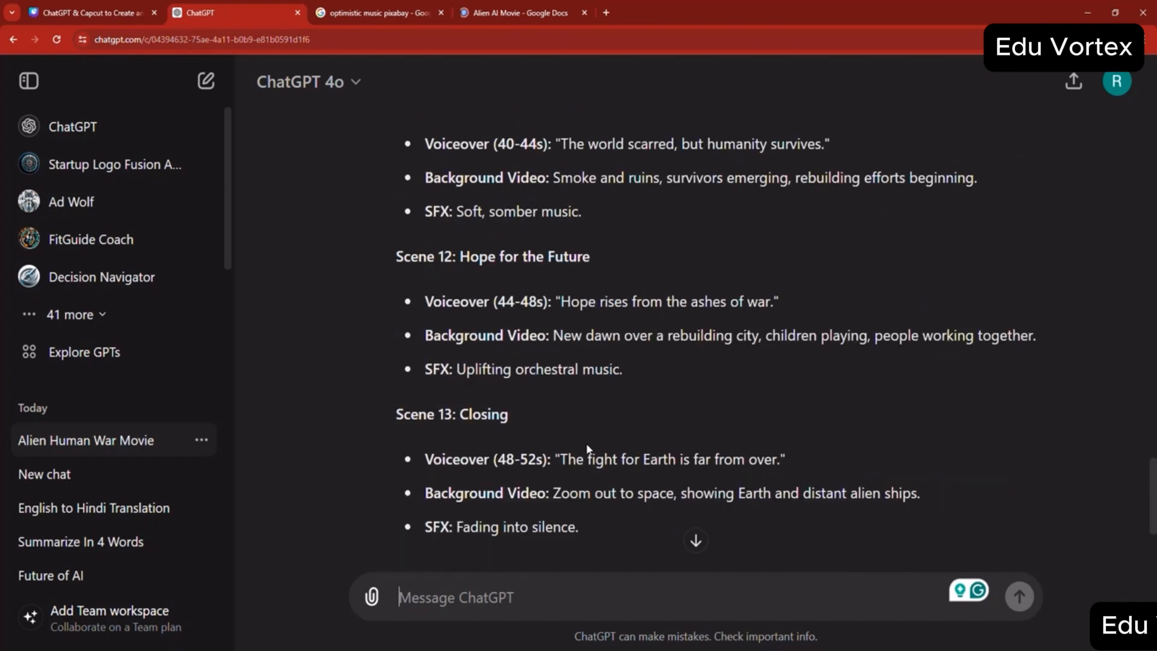
scroll(587, 448, down, 4)
scroll(580, 446, up, 6)
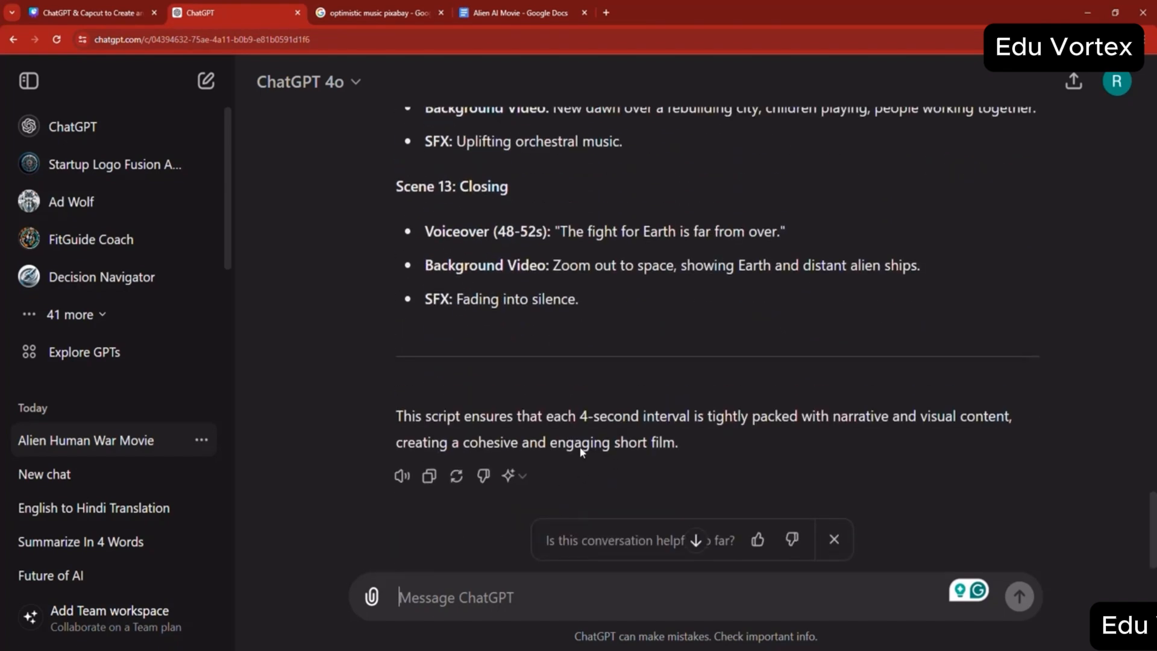
scroll(586, 423, down, 3)
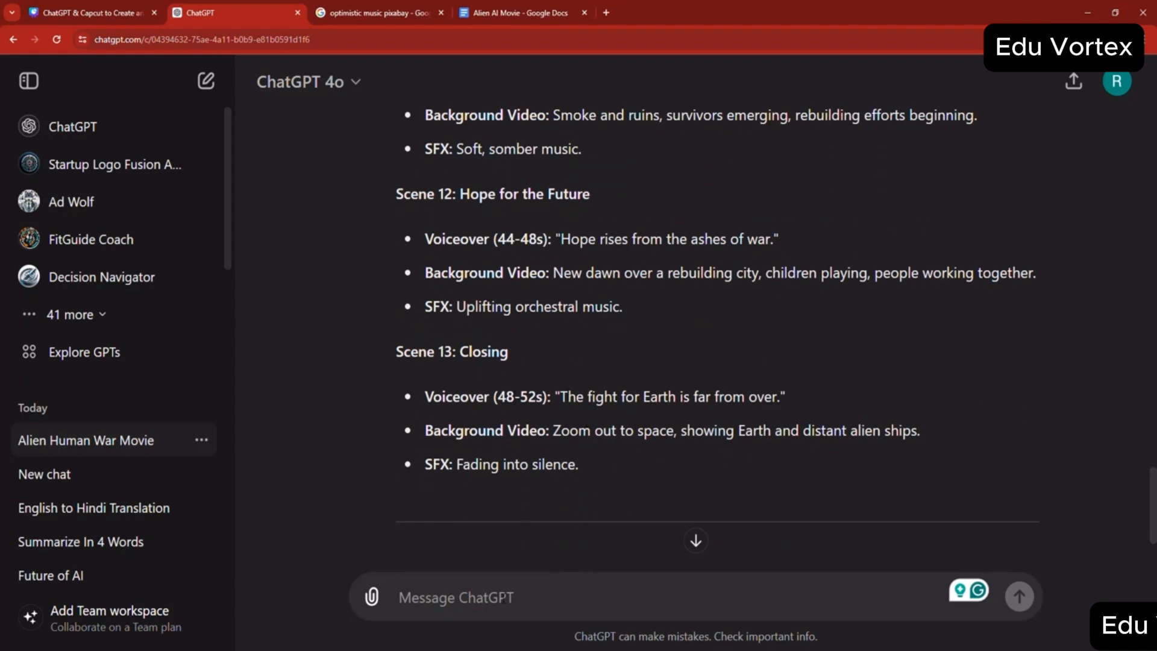
text(2 minutes e)
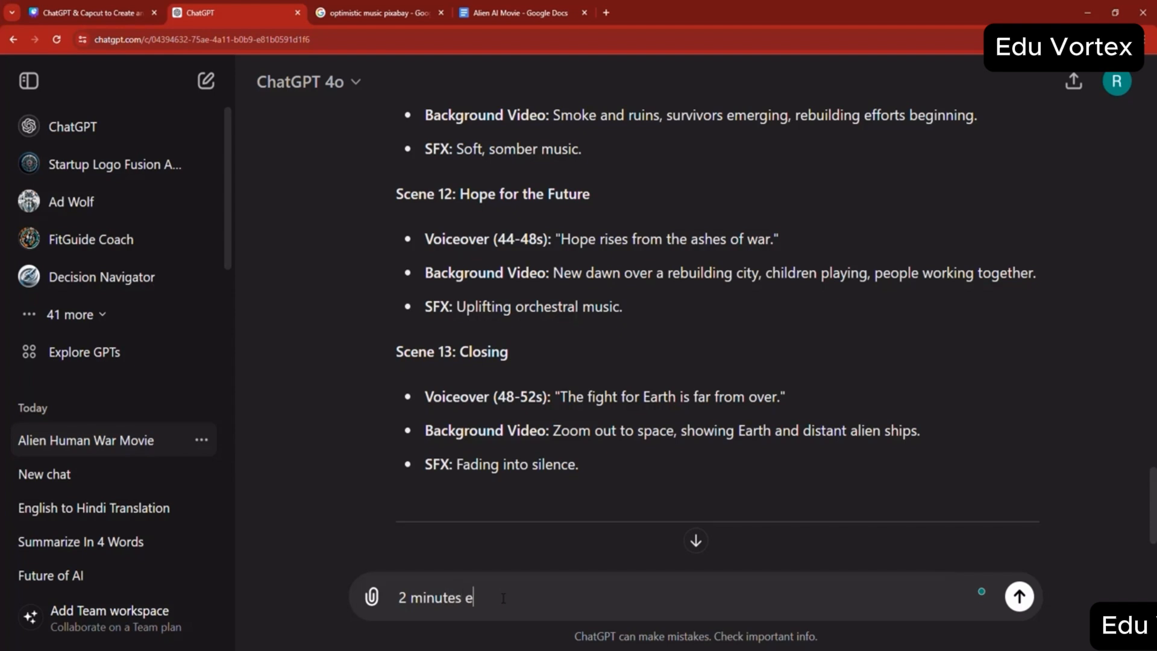
text(squ)
text(qual)
text(s 120 secop,)
text(nds not 52)
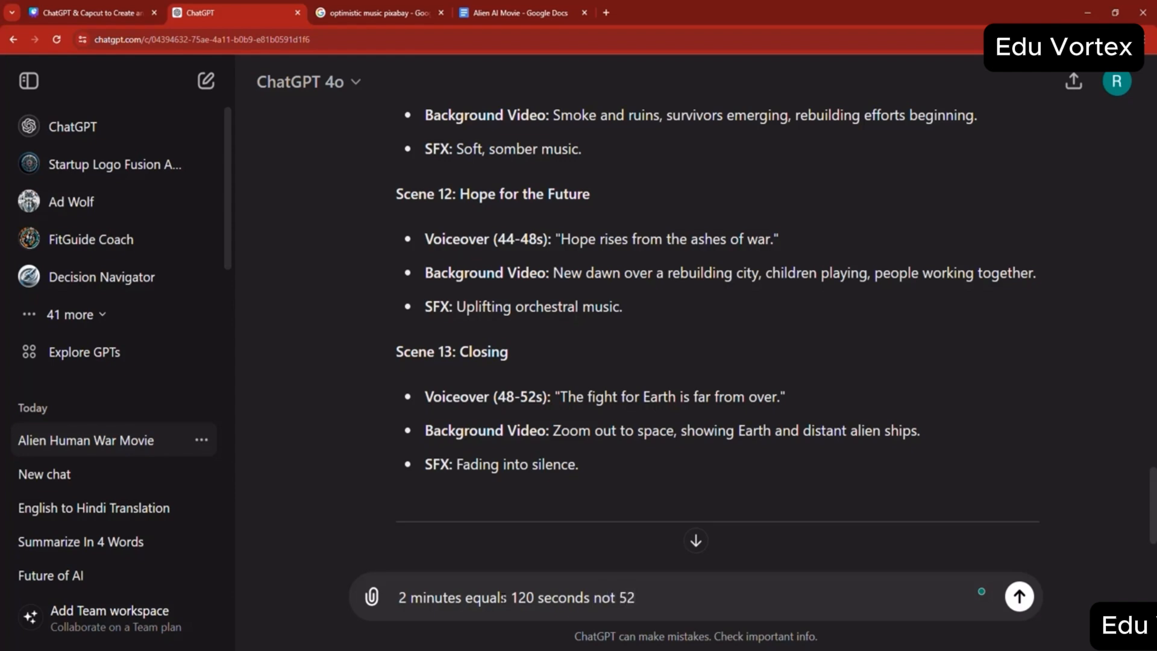
key(Return)
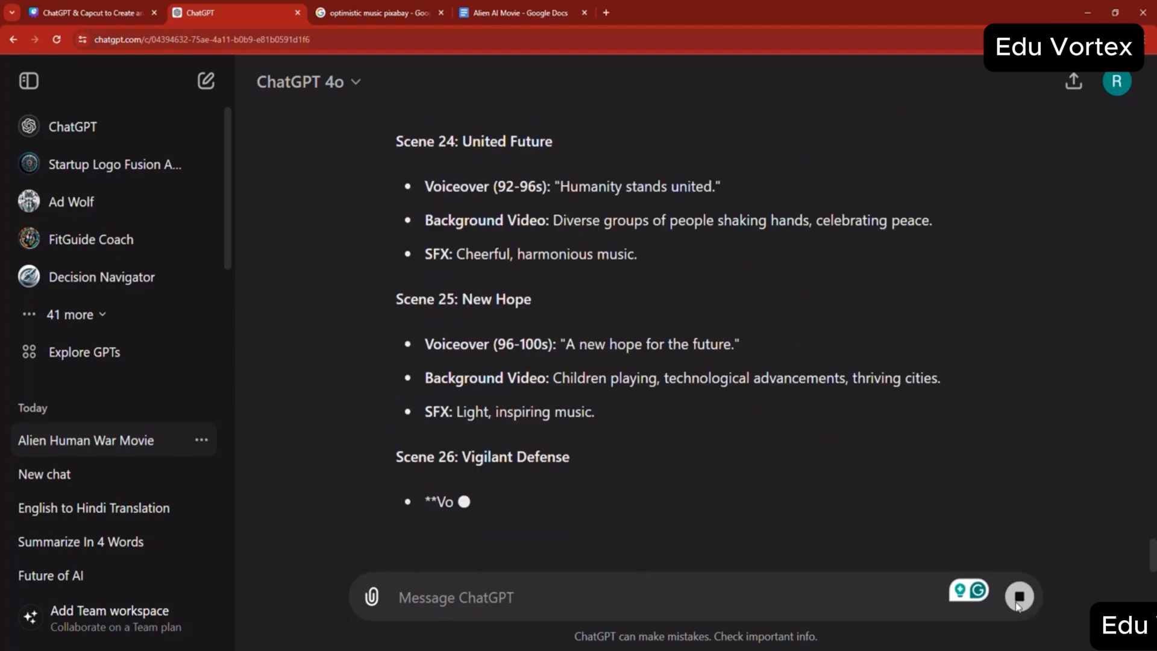
- Stop the response and send the follow-up "not every scene must have an sfx, only a select few"
click(1013, 605)
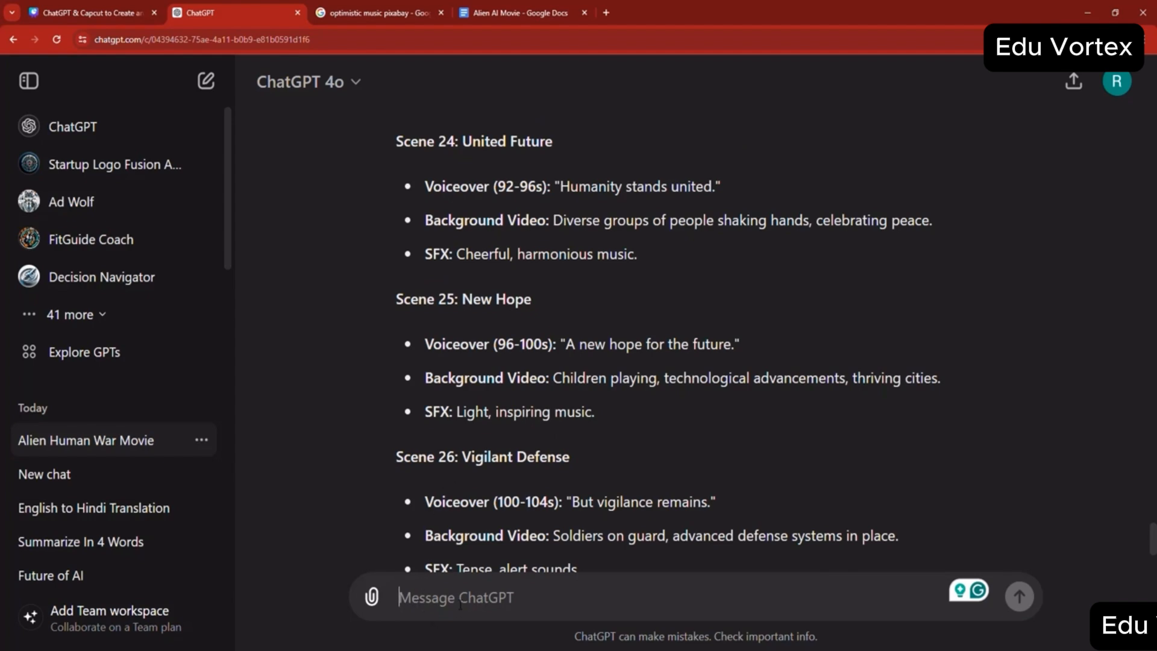
text(not e)
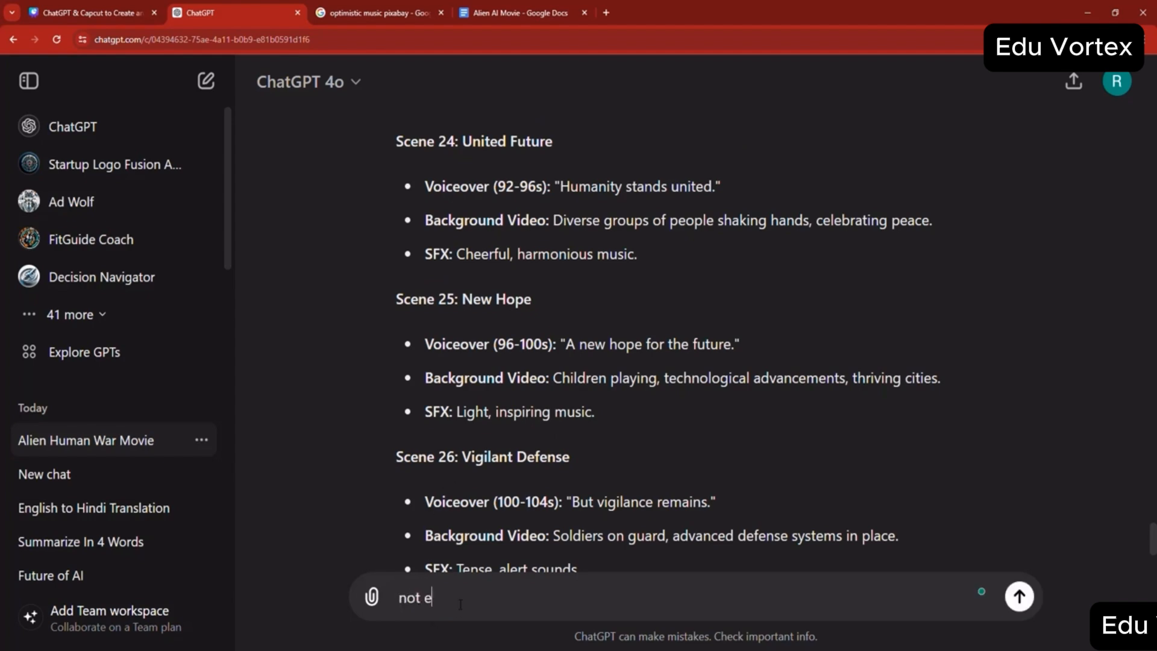
text(very scene must have an sf)
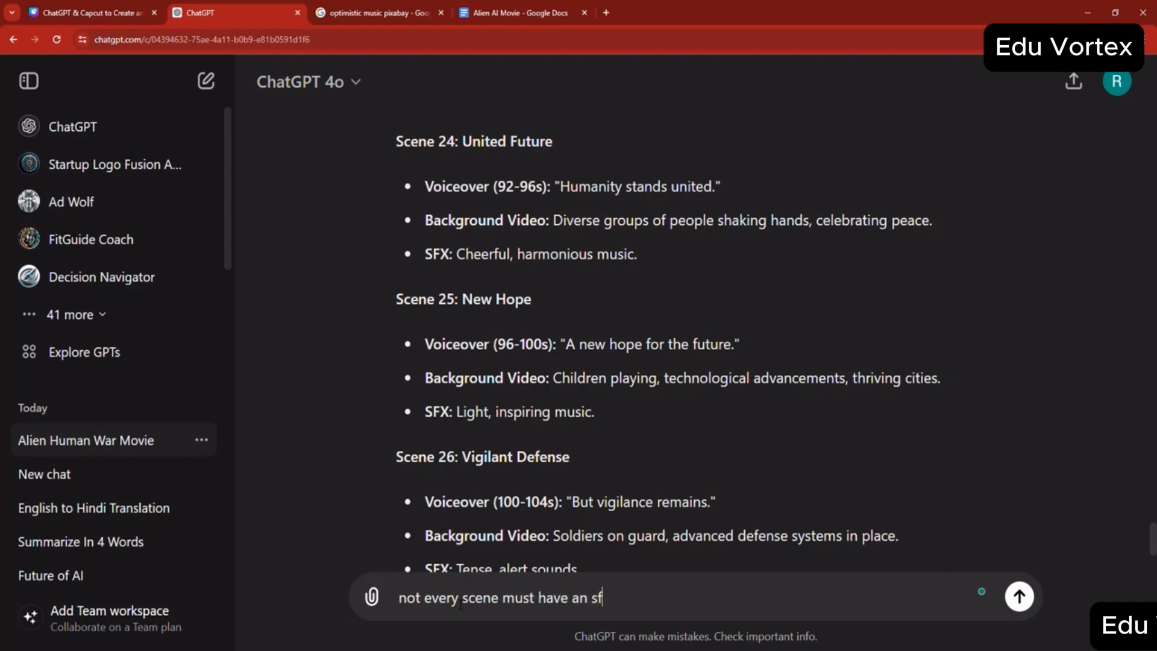
text(x, only a select few)
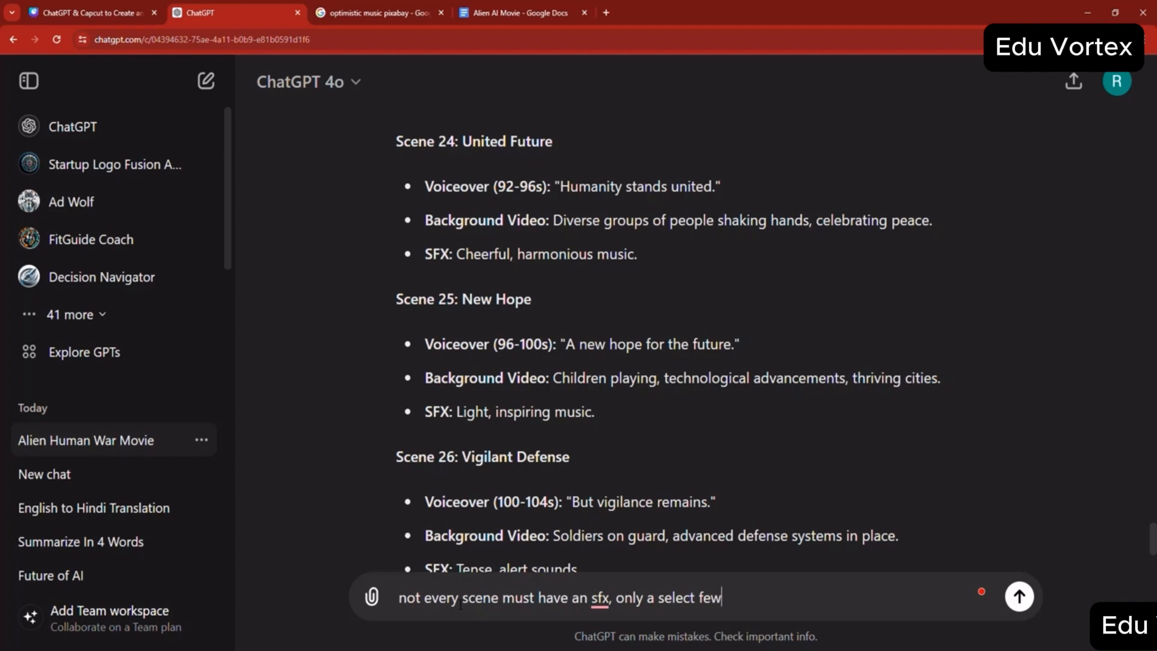
key(Return)
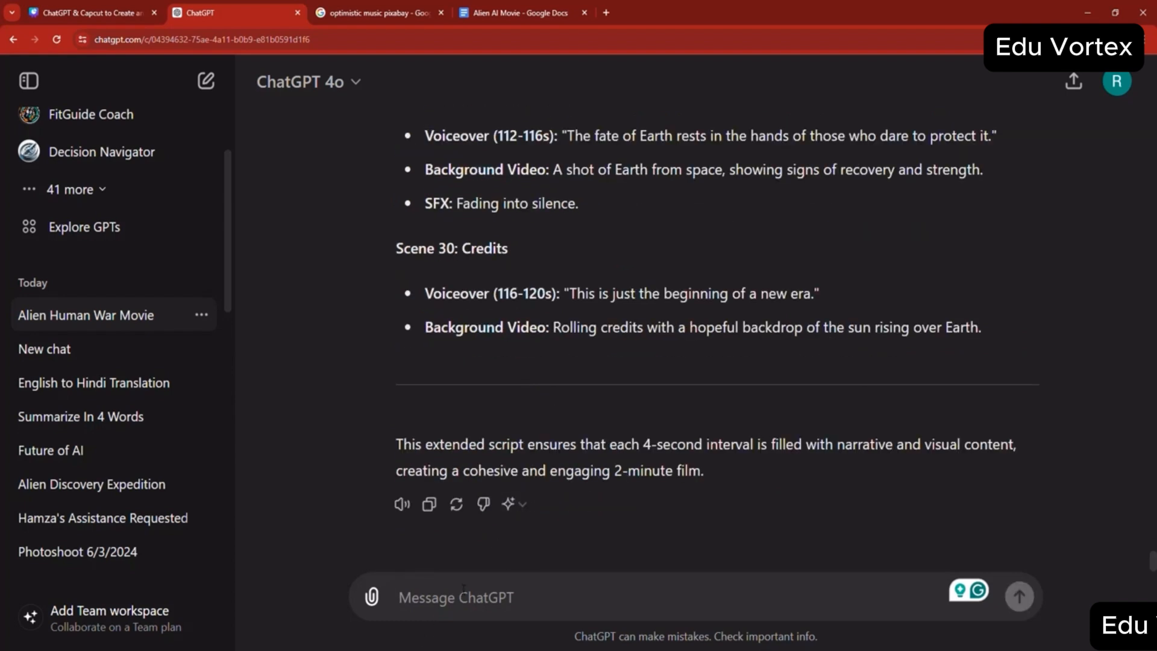
- Copy the complete 30-scene script response, paste it into the Alien AI Movie document in Google Docs, and close the document
drag(821, 293, 572, 295)
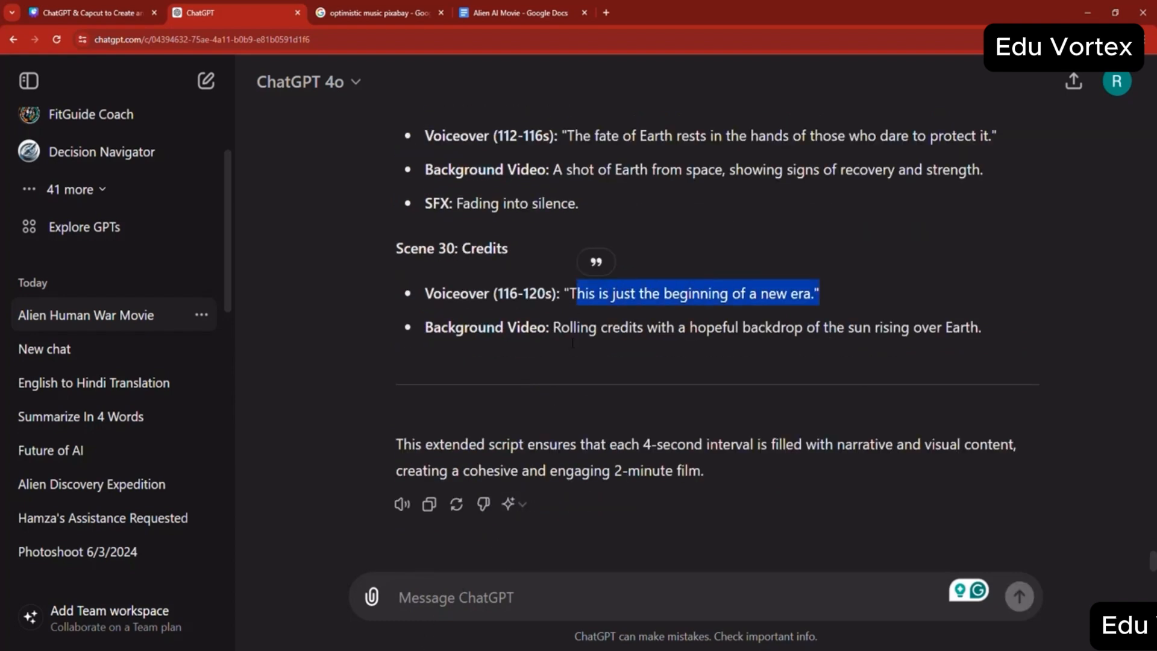
click(429, 504)
click(499, 7)
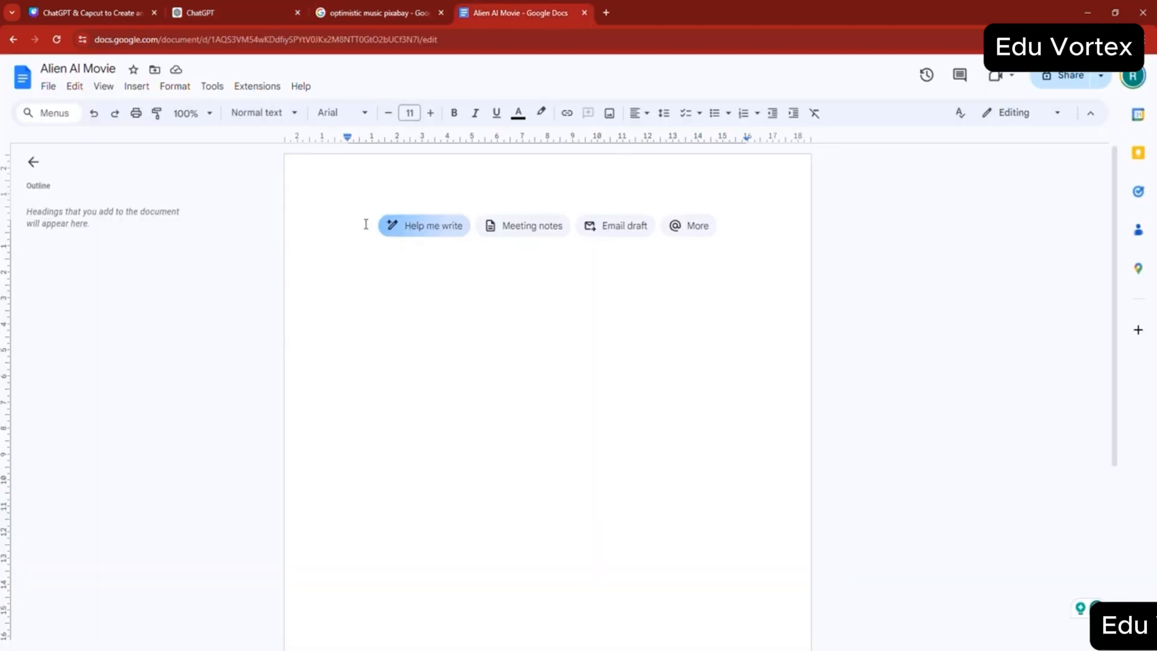
key(ctrl+v)
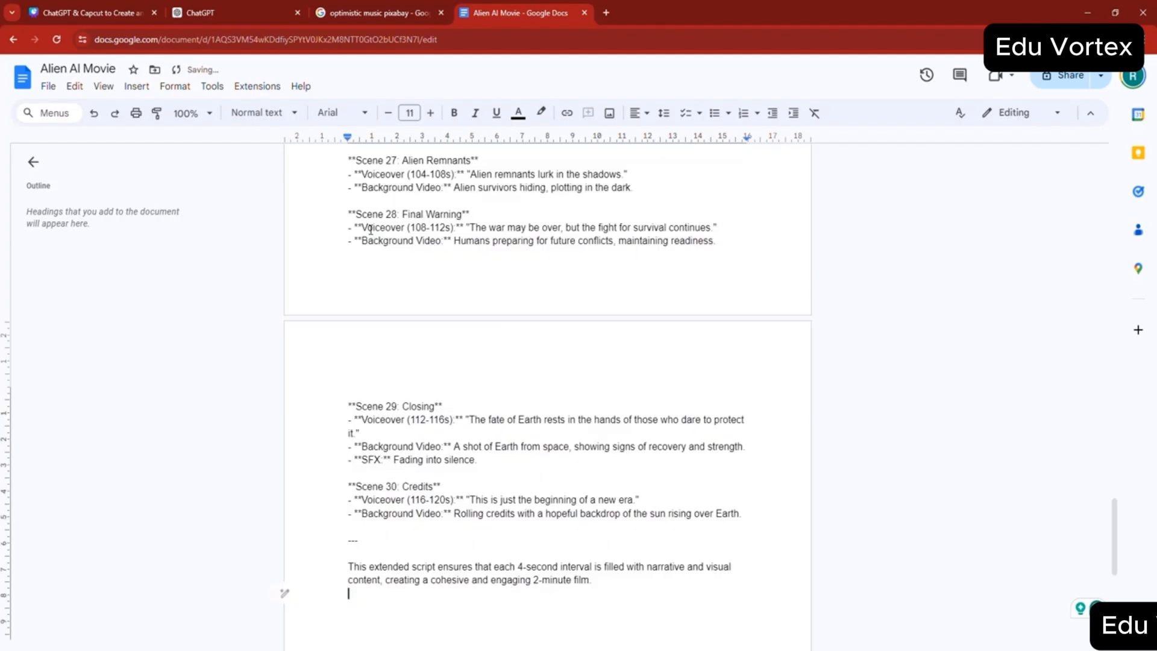
scroll(413, 320, up, 20)
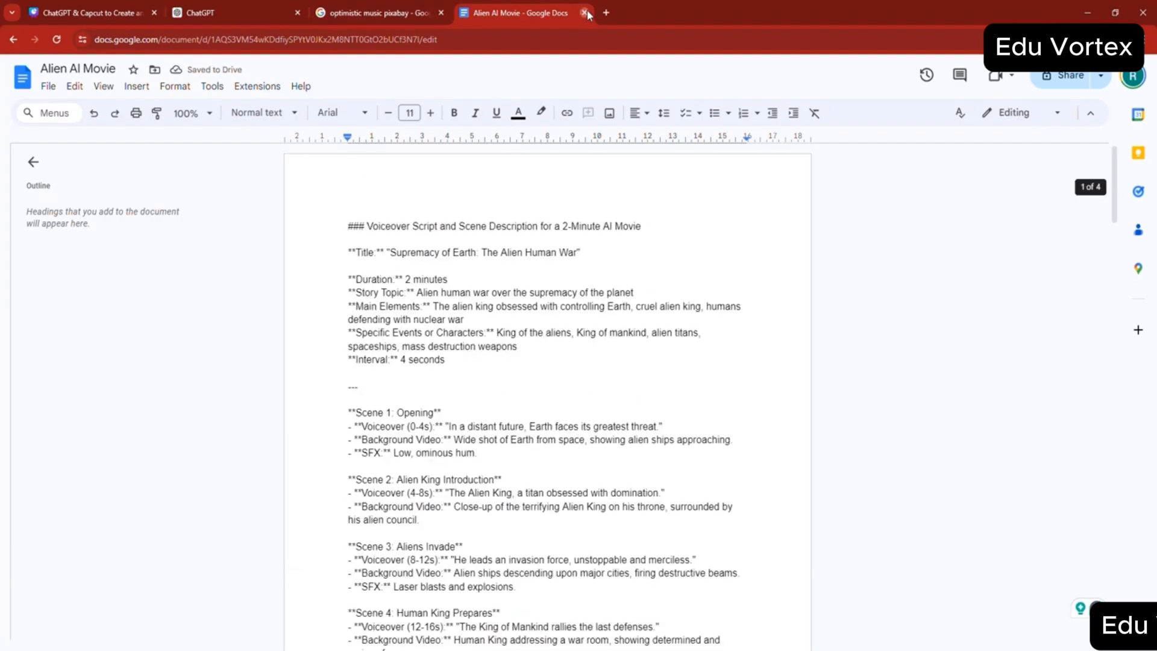
key(ctrl+w)
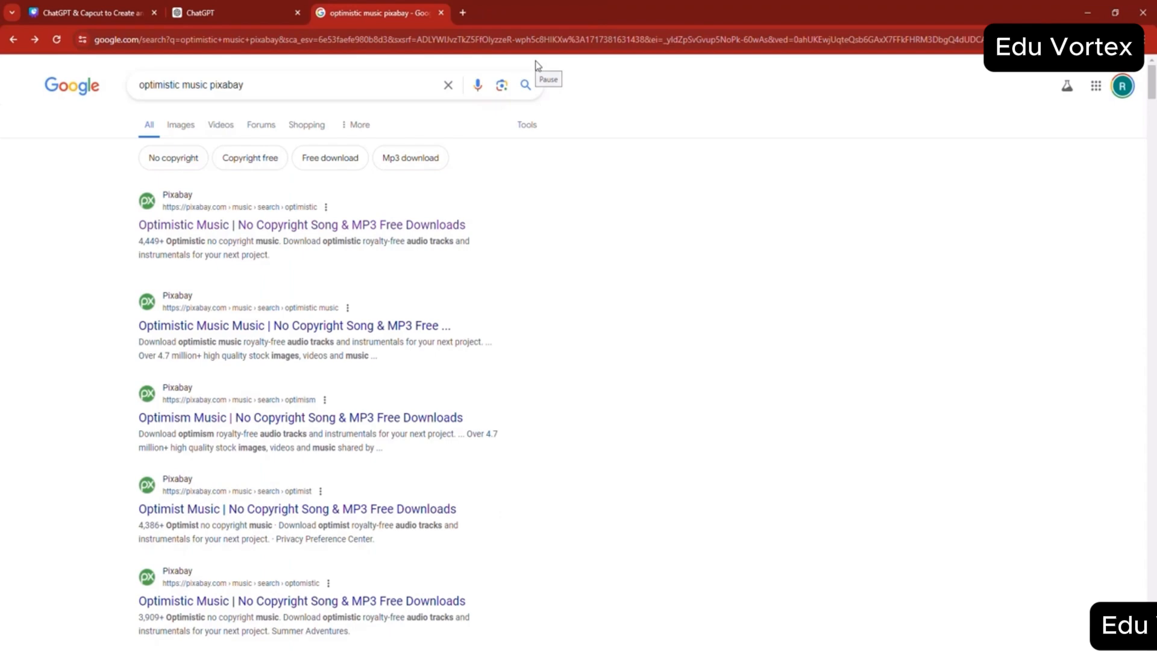
- Return to the ChatGPT conversation and send the request "put all the voiceovers into one paragraph"
click(229, 12)
scroll(473, 343, up, 5)
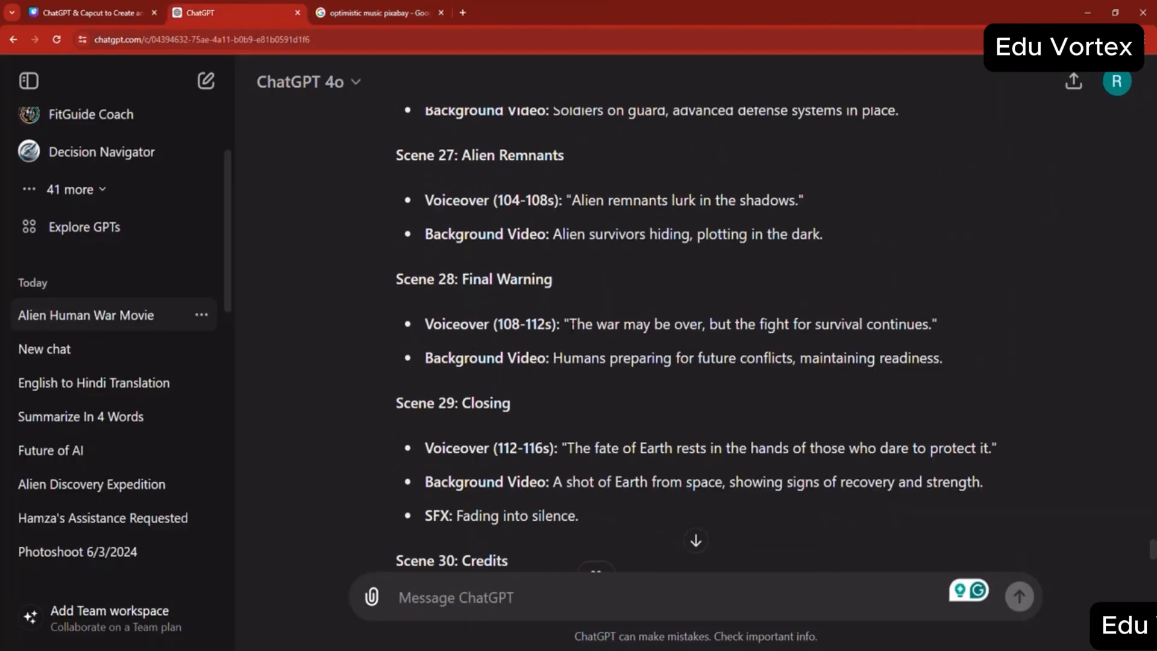
drag(570, 323, 915, 323)
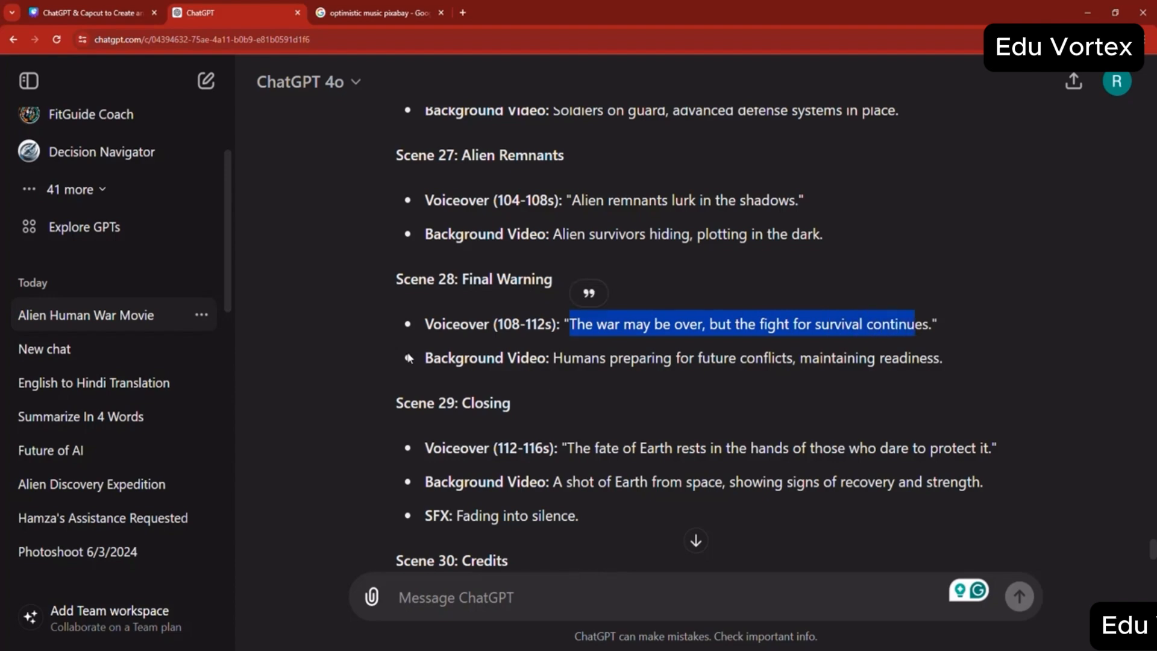
click(449, 591)
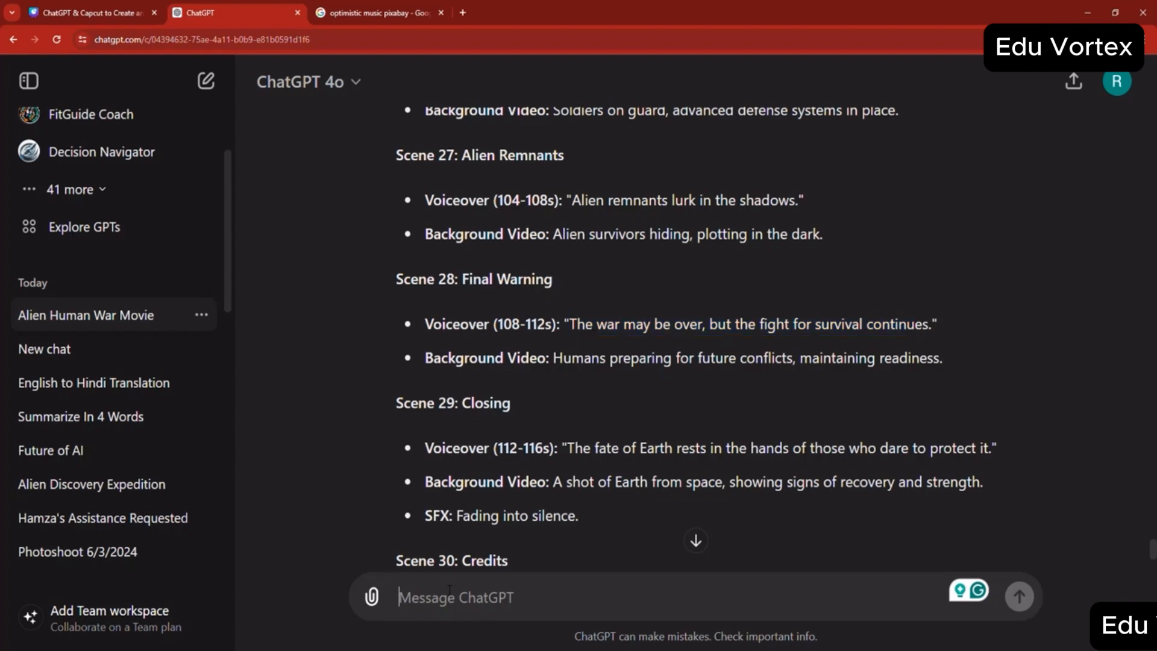
text(co)
key(BackSpace)
key(BackSpace)
text(put )
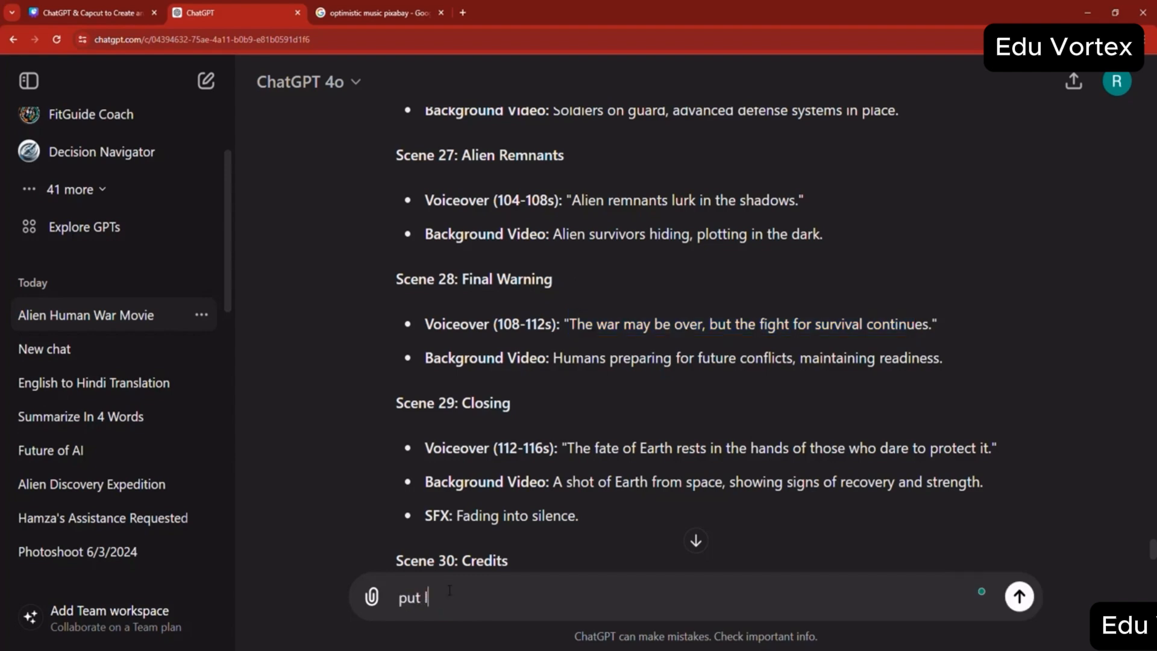
text(all the voiceovers into one pa)
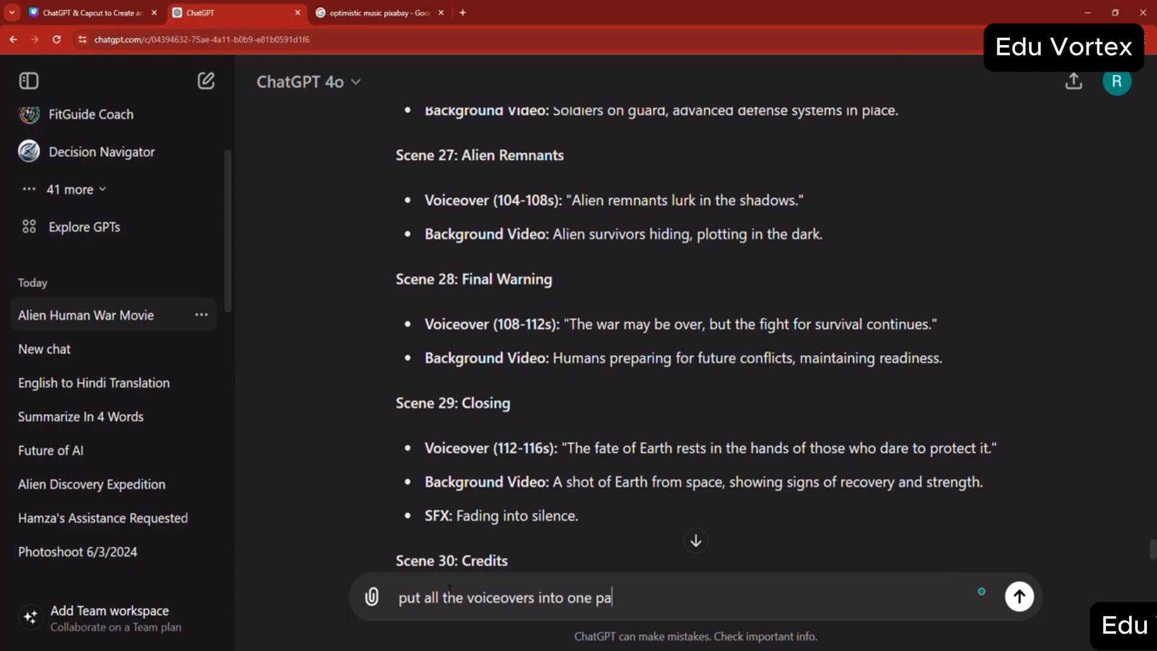
text(ragraph)
key(Return)
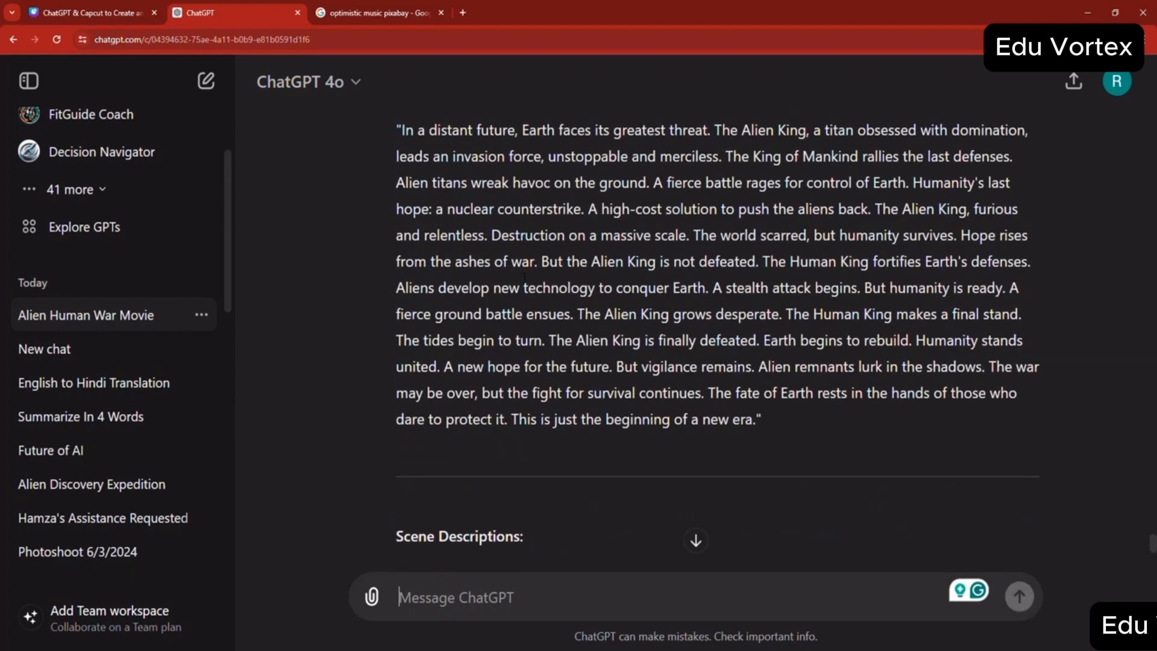
- Copy the full voiceover paragraph from the ChatGPT response, without its surrounding quotation marks
scroll(717, 334, up, 1)
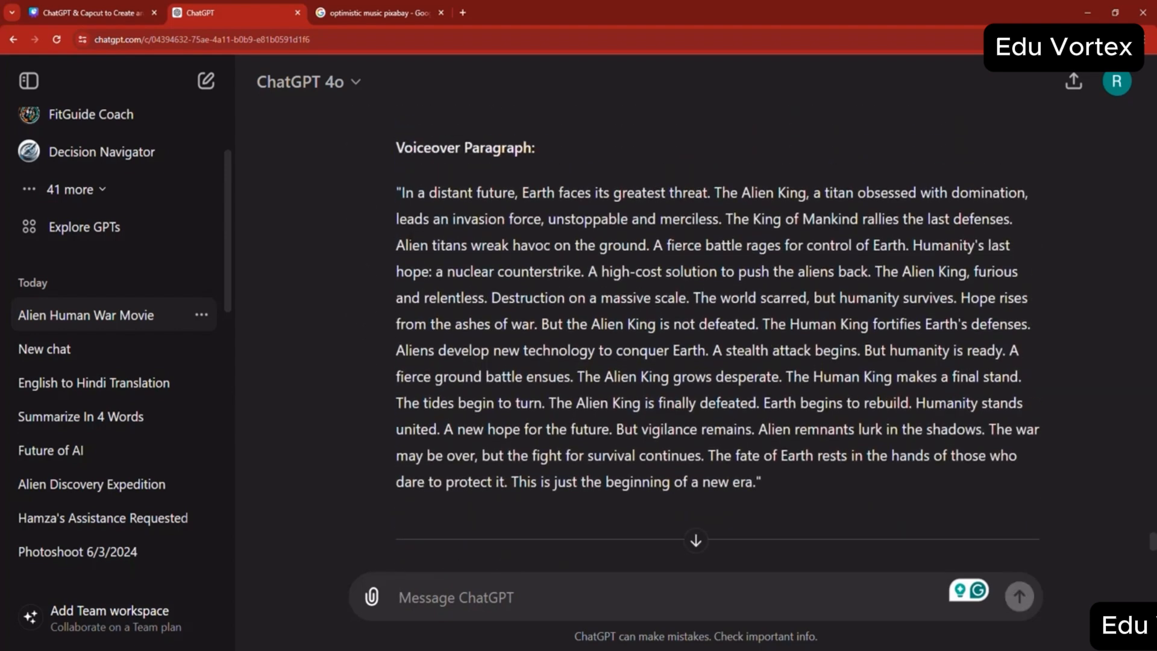
drag(401, 193, 754, 485)
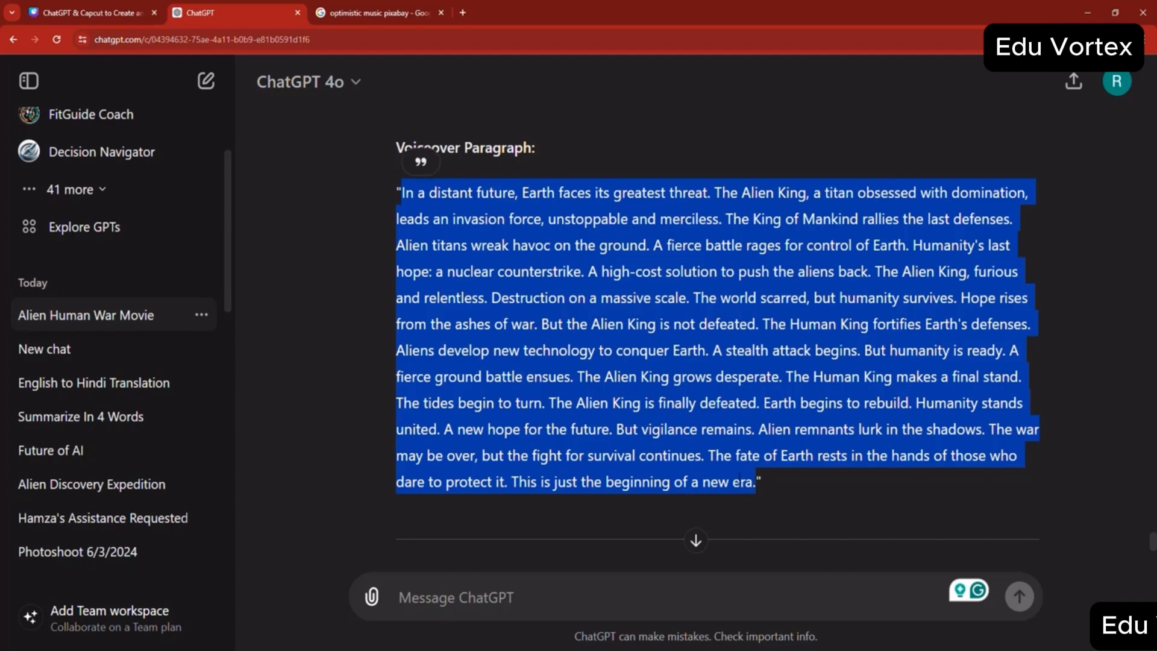
right_click(749, 488)
click(753, 489)
- Open the ElevenLabs speech synthesis page in place of the Google results for optimistic music
click(393, 12)
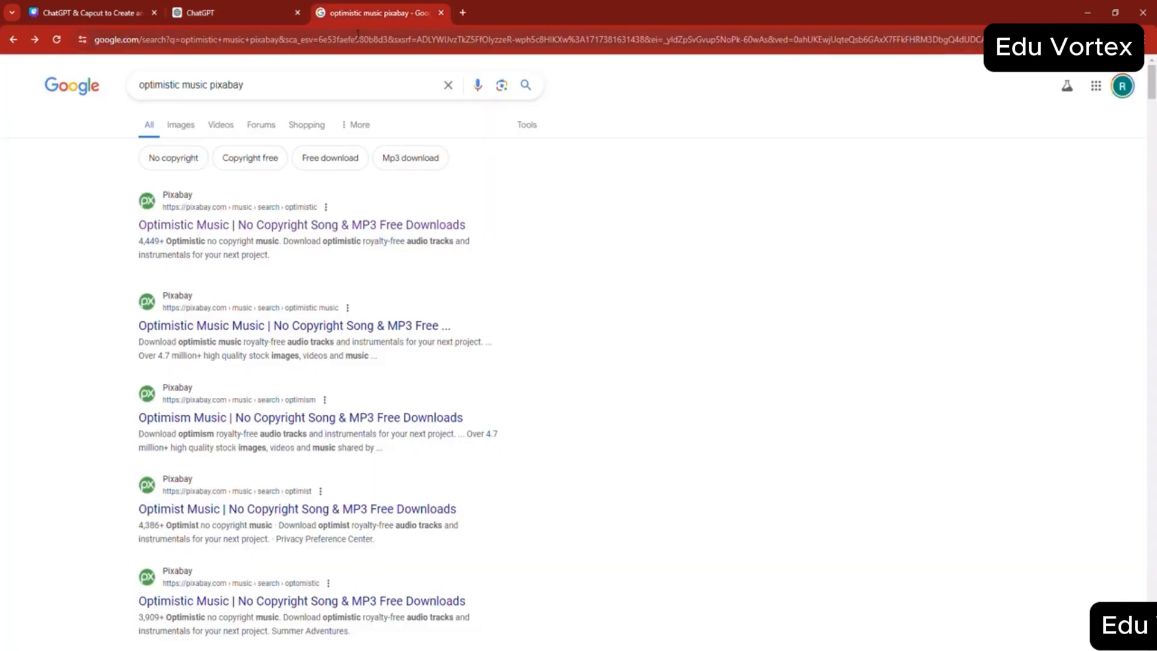
click(358, 38)
text(elevenlabs.io/speech-synthesis)
key(Return)
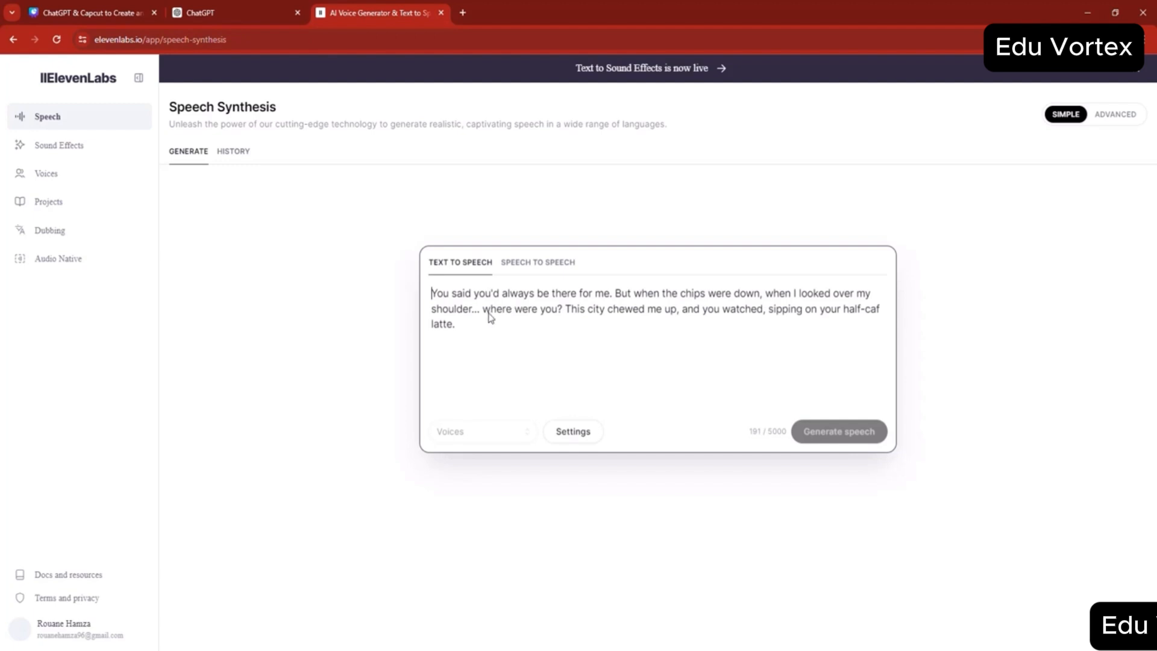
- Replace the sample text in ElevenLabs with the copied voiceover paragraph and generate the speech
key(ctrl+a)
key(ctrl+v)
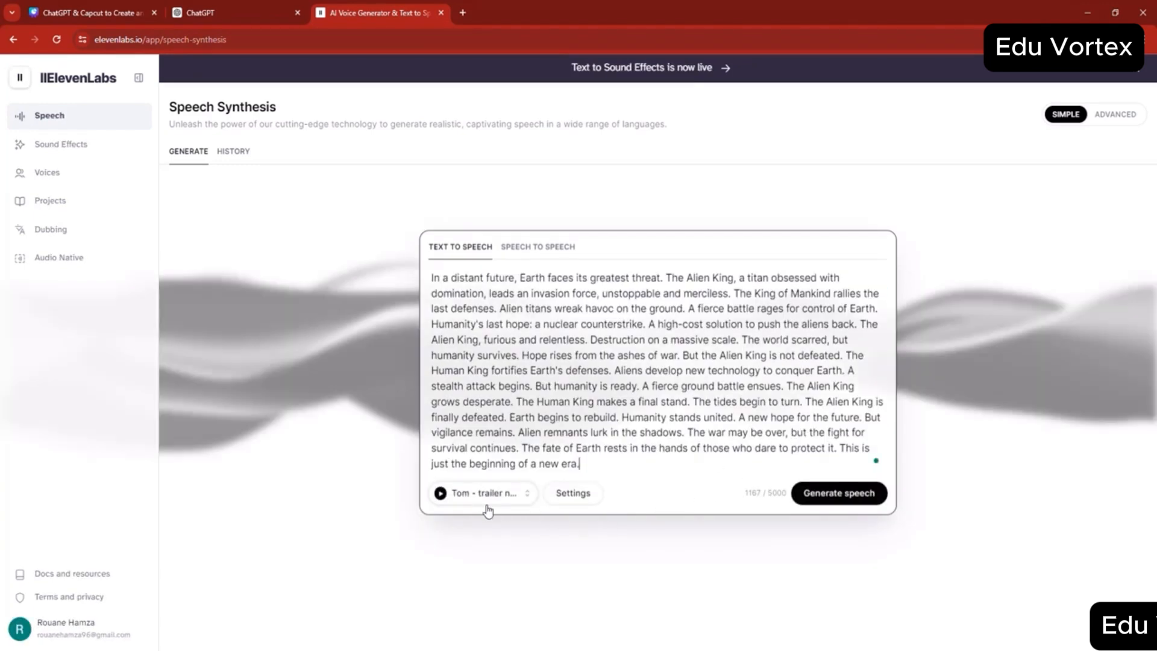
click(853, 499)
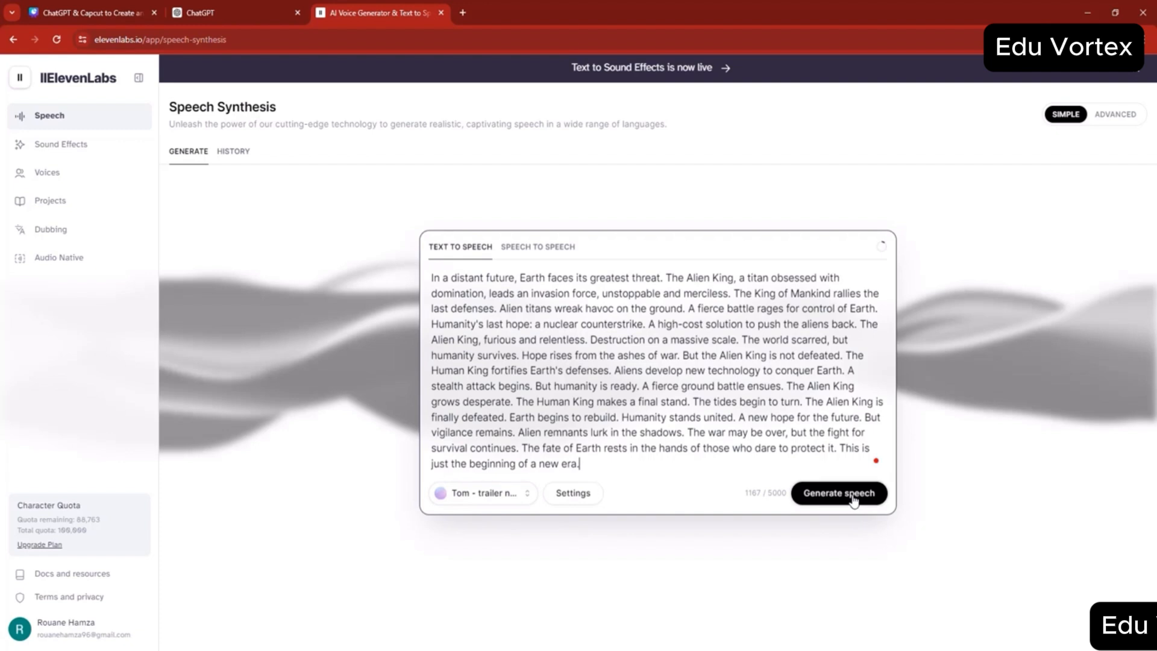
click(853, 500)
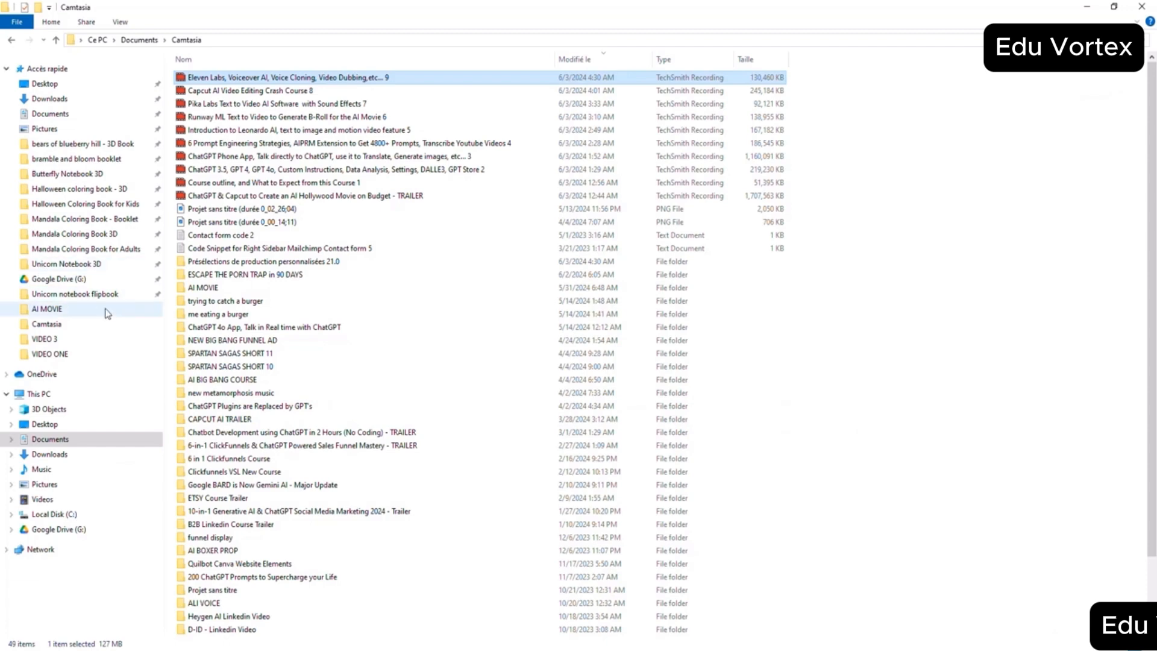
- Open the ALIEN MOVIE folder in Documents and open a second File Explorer window
click(139, 40)
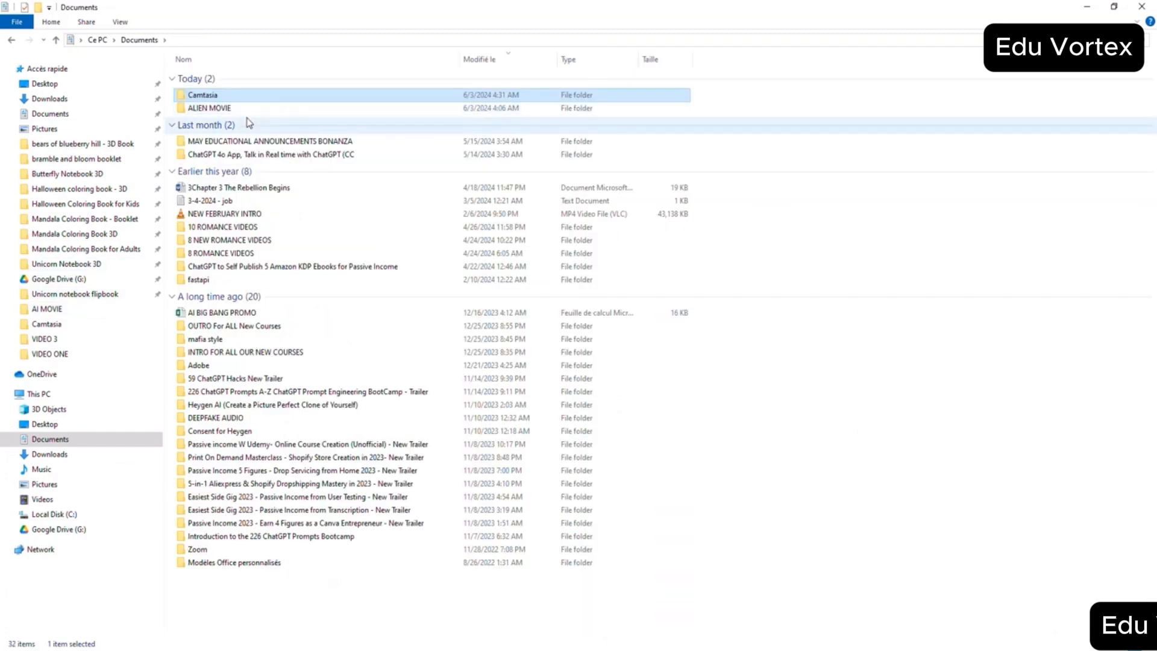
double_click(208, 110)
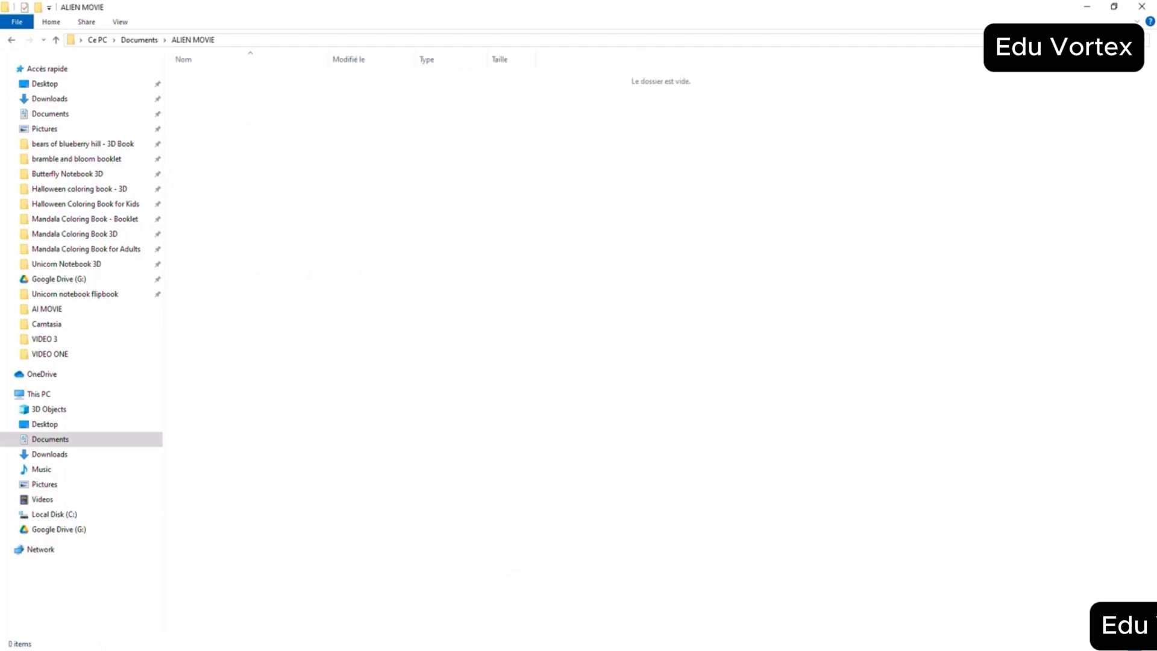
right_click(442, 650)
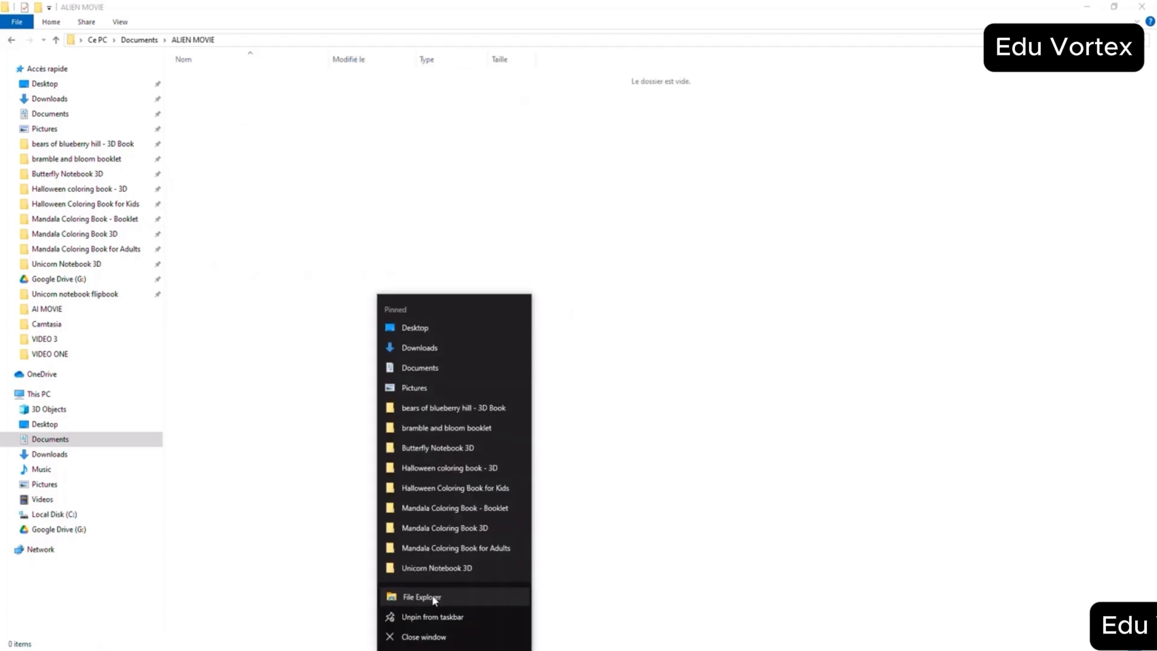
click(434, 598)
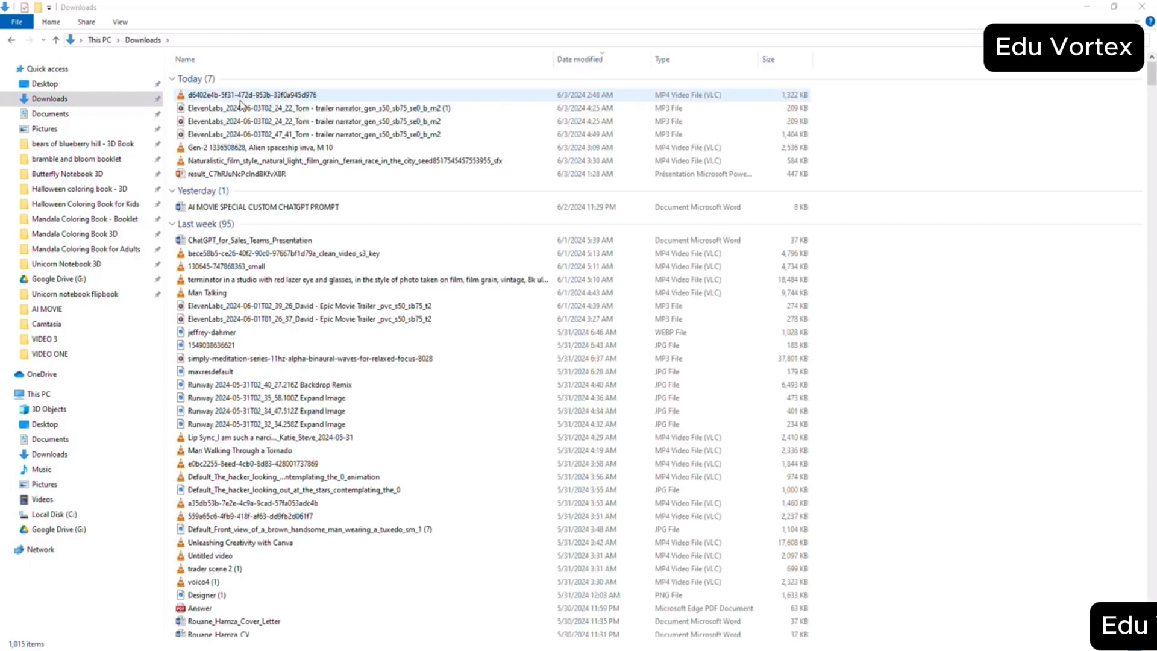
- Move the newest ElevenLabs "Tom - trailer narrator" MP3 from Downloads into the ALIEN MOVIE folder
right_click(237, 99)
click(87, 106)
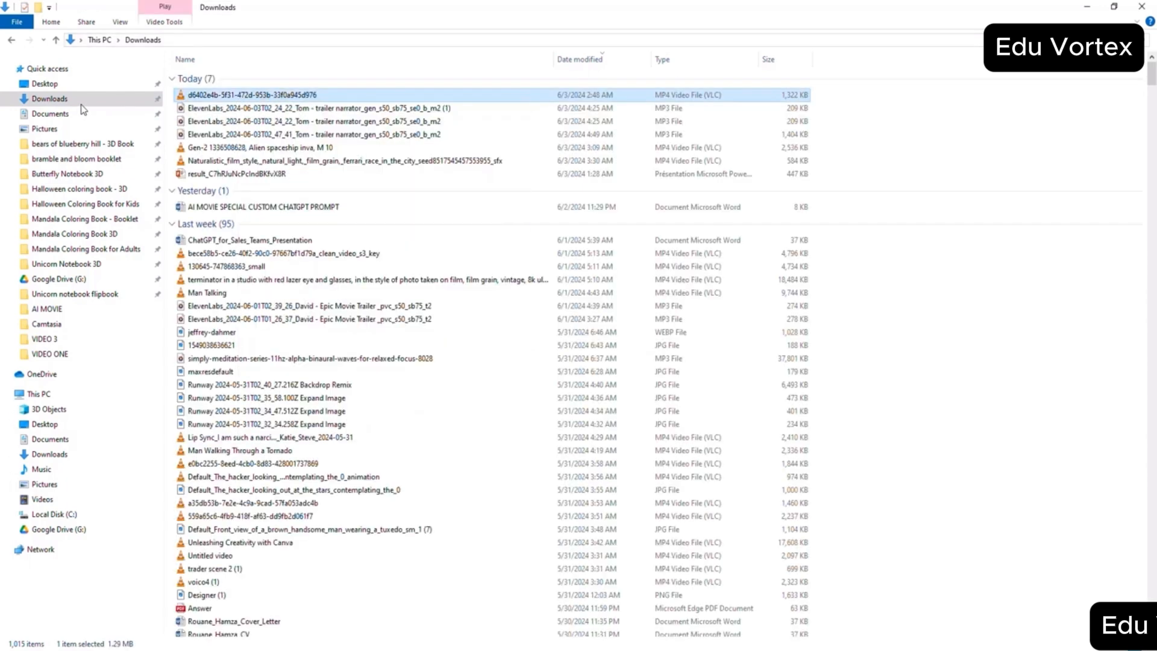
click(268, 96)
right_click(268, 99)
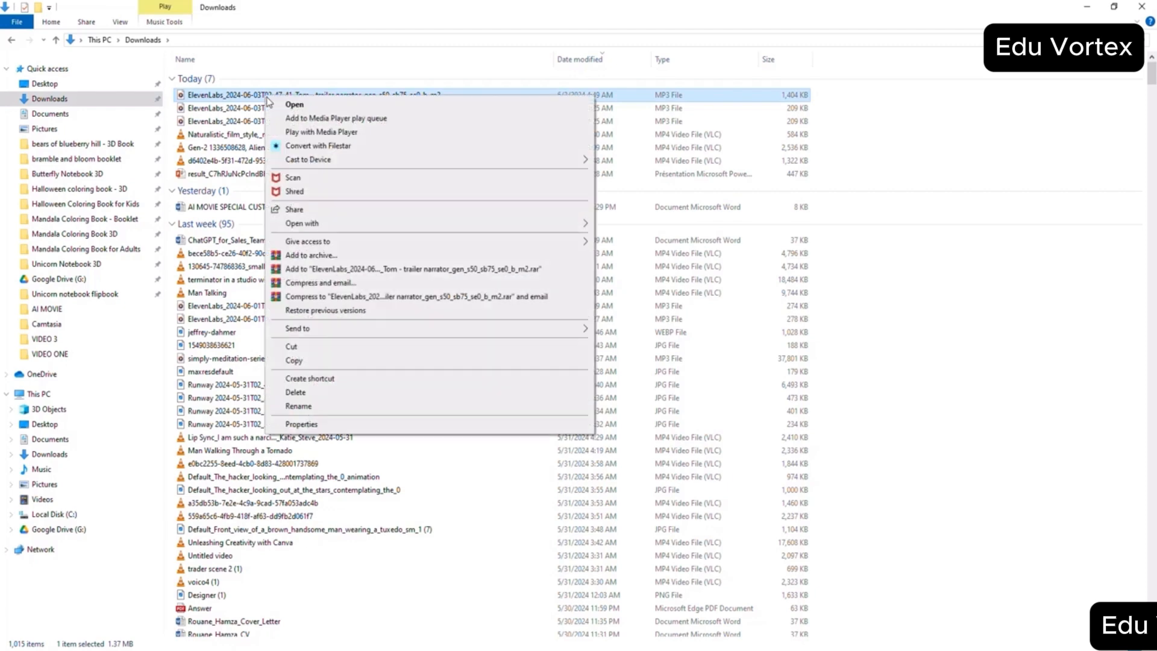
click(294, 359)
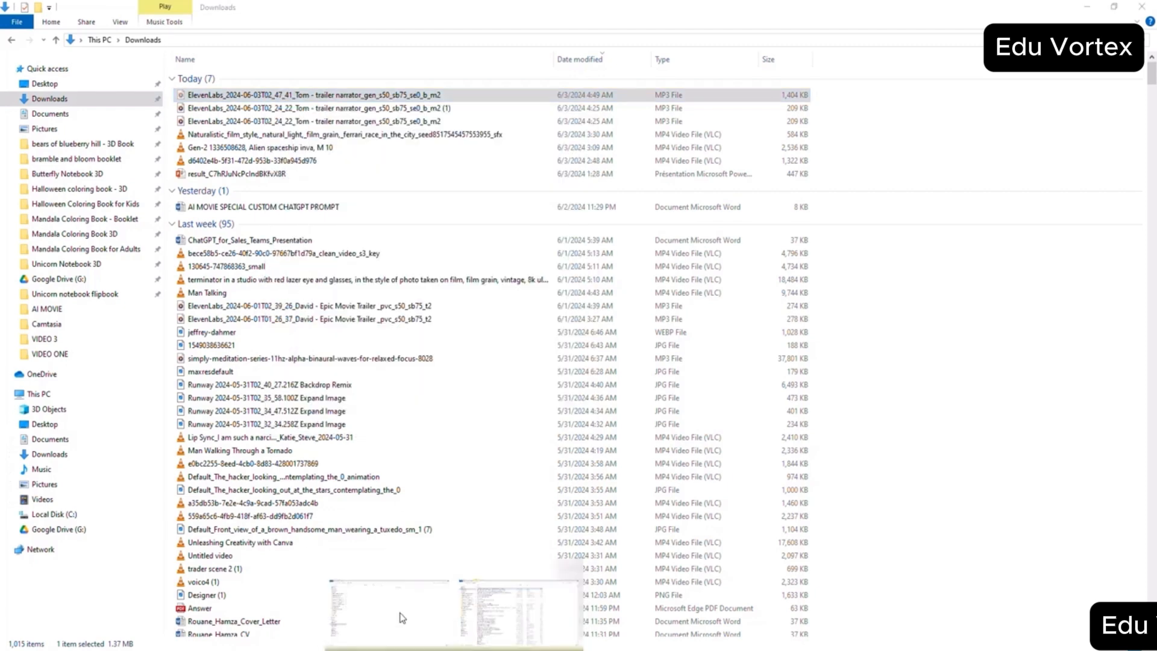
click(402, 618)
right_click(440, 400)
click(476, 482)
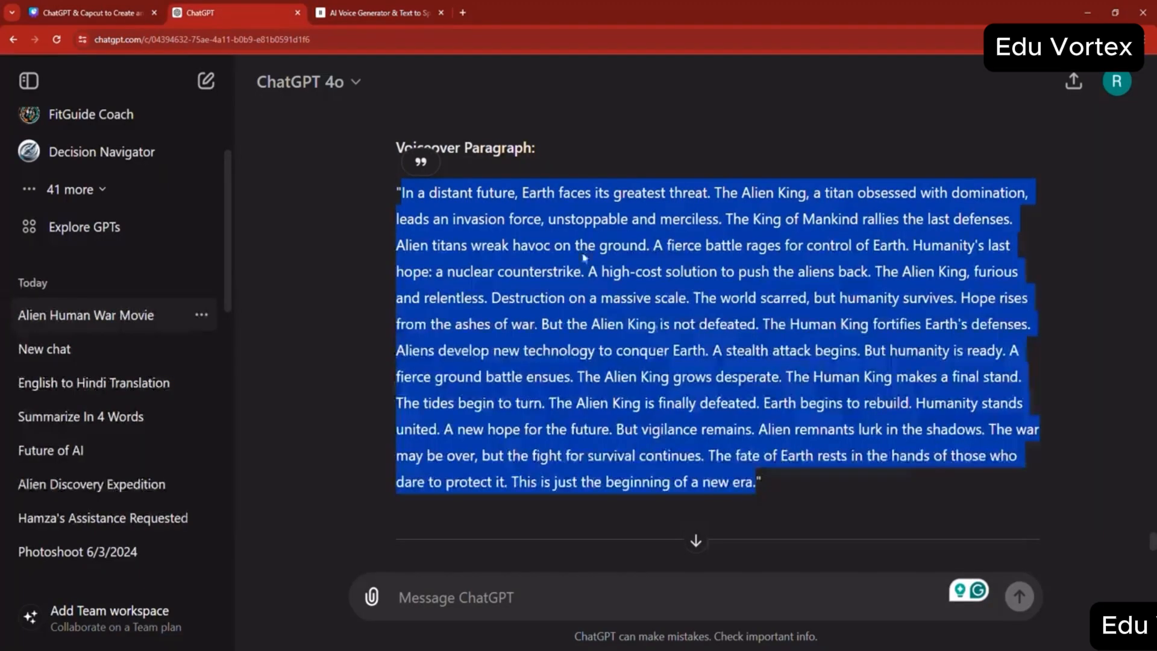
- Check the script's scenes in ChatGPT and create a folder named s1 in the ALIEN MOVIE folder
scroll(644, 337, up, 4)
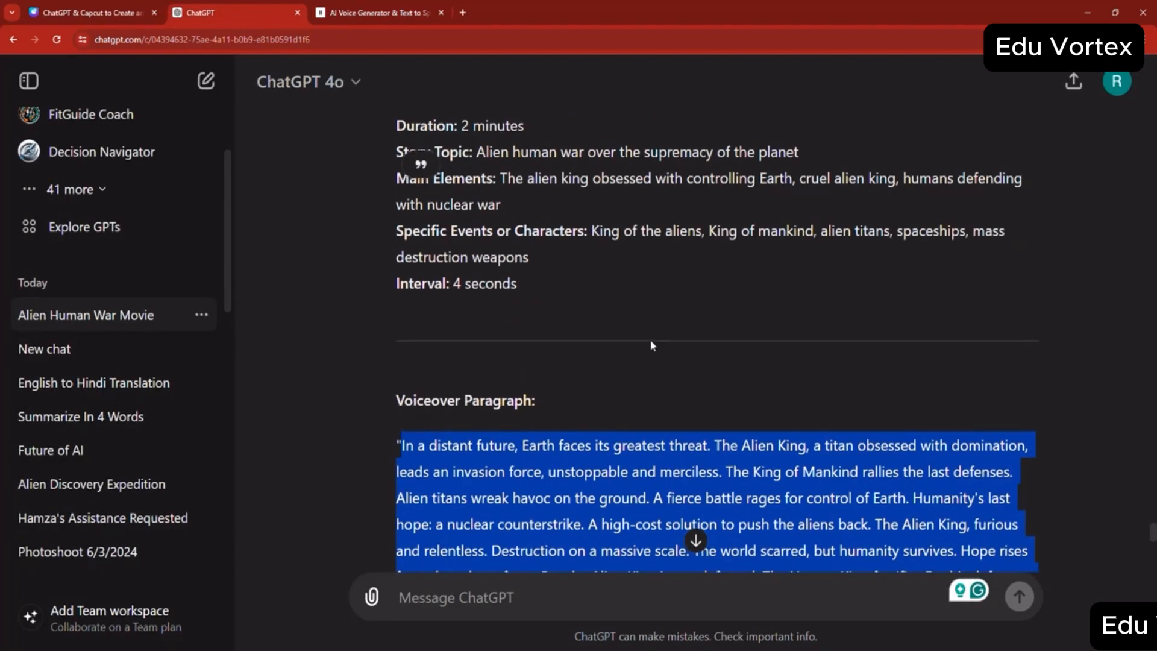
scroll(657, 327, up, 10)
scroll(630, 326, down, 20)
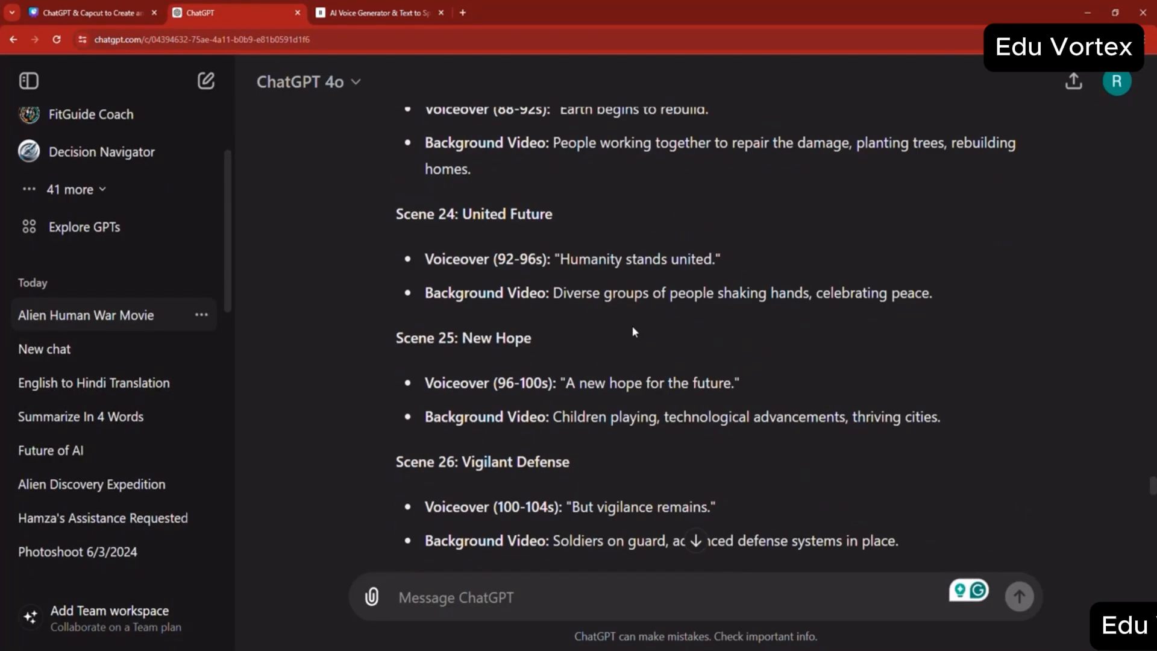
scroll(530, 313, up, 2)
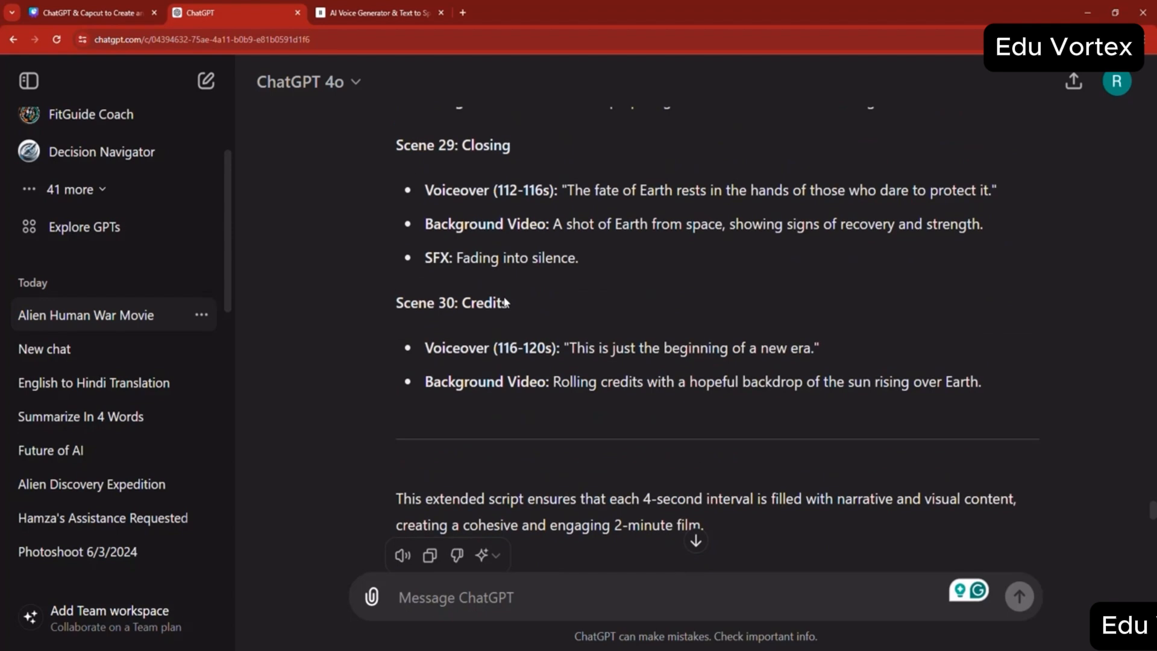
click(455, 650)
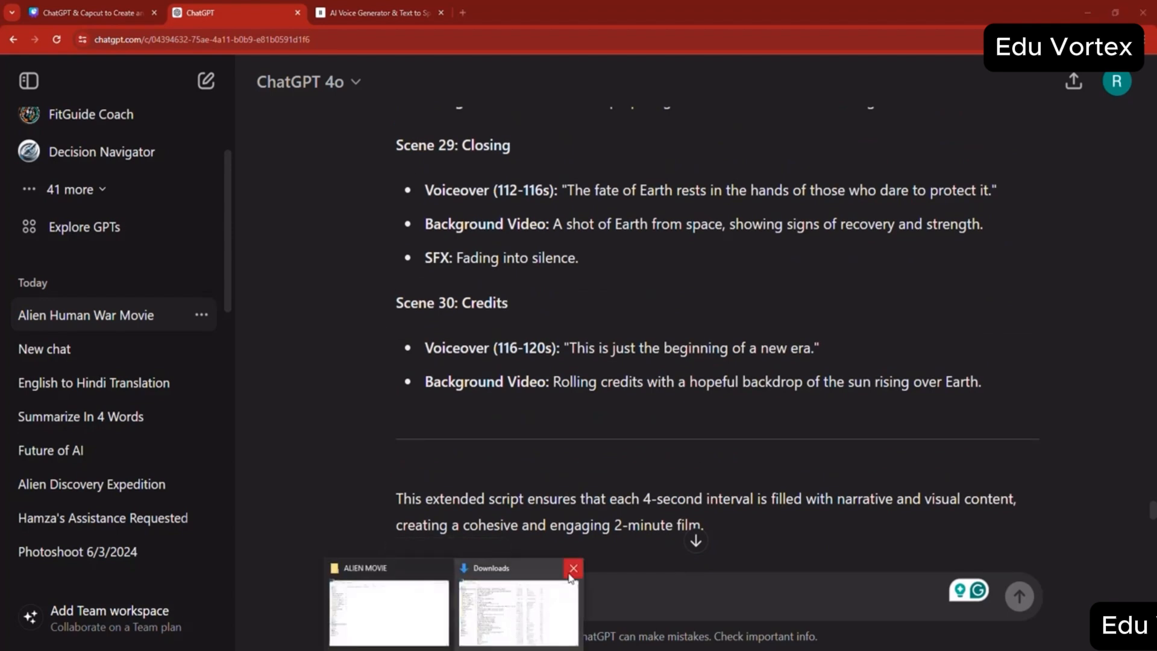
click(403, 601)
right_click(359, 327)
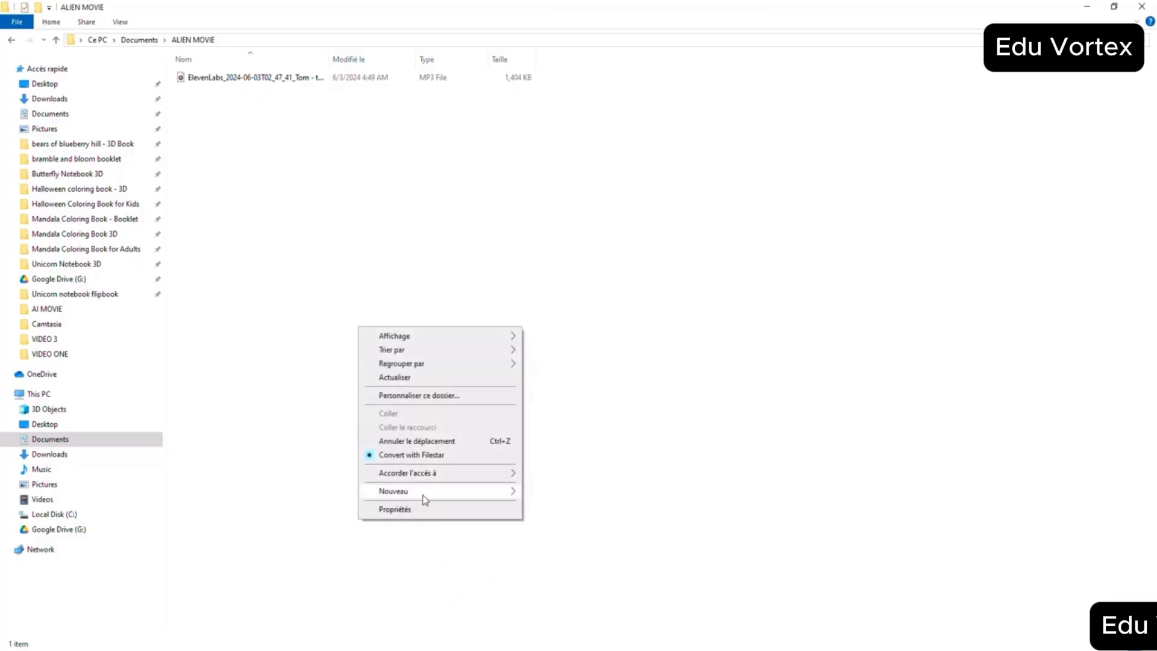
mouse_move(425, 491)
click(574, 308)
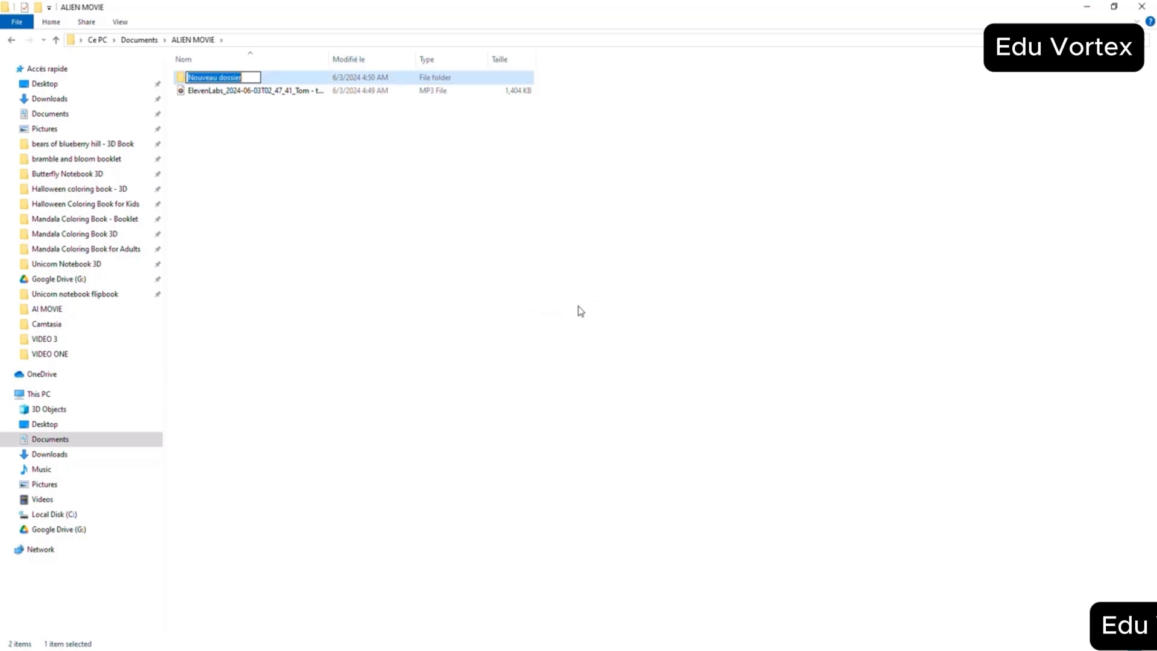
text(x)
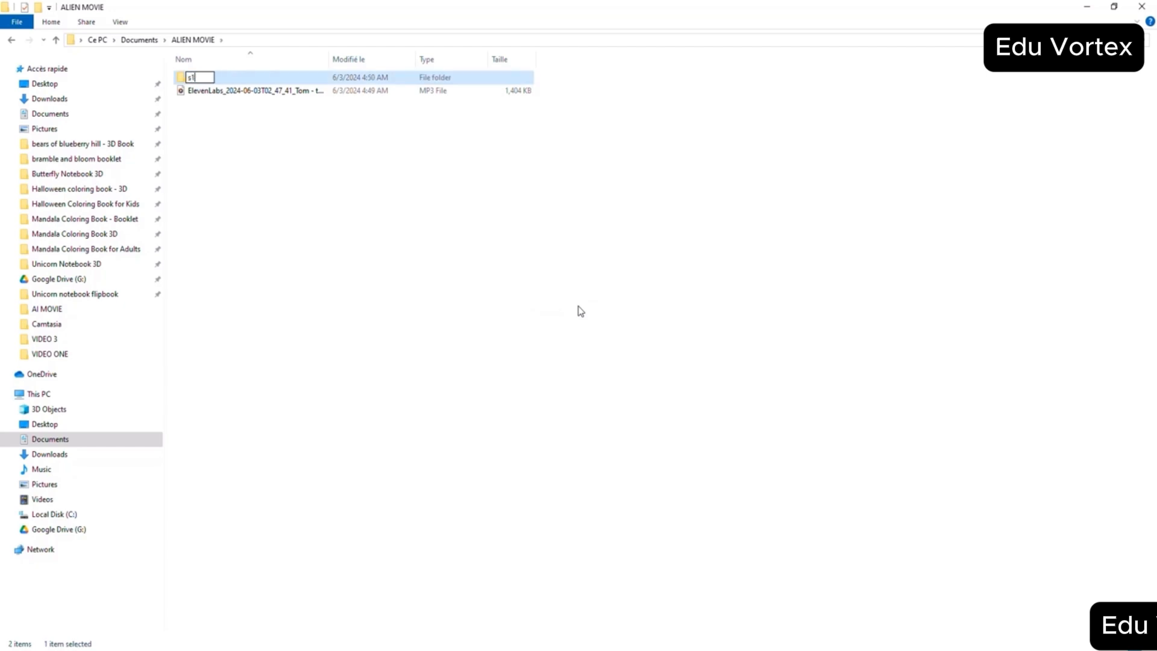
- Add the remaining scene folders s2 through s30 to the ALIEN MOVIE folder
right_click(661, 482)
mouse_move(679, 471)
click(789, 474)
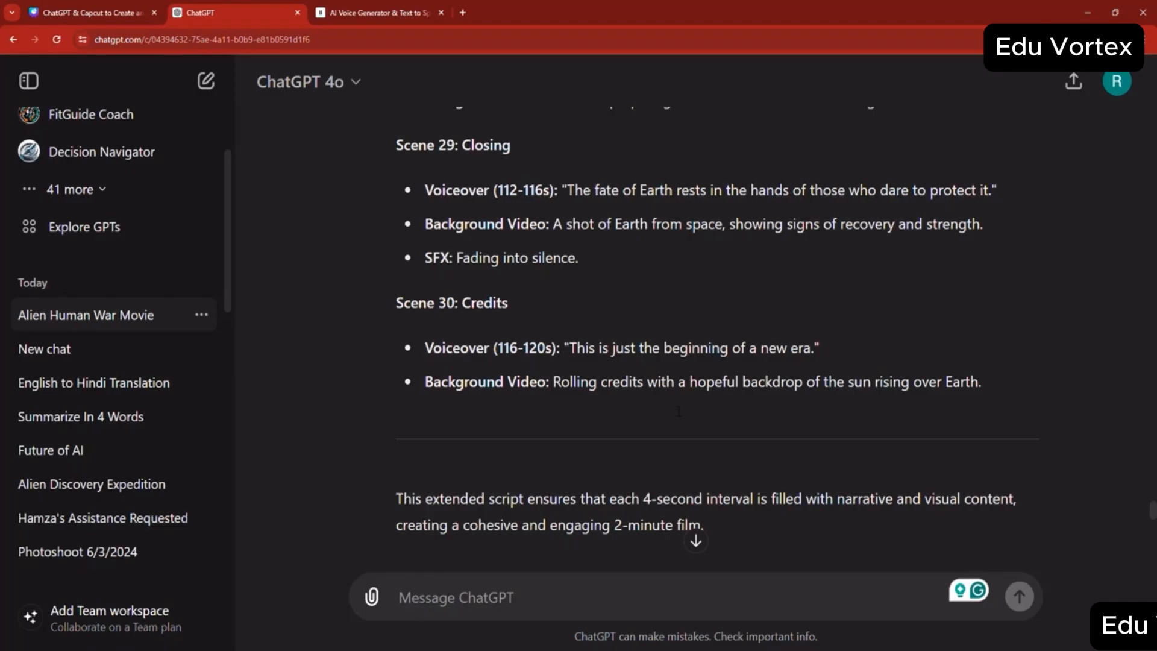
- Copy the Scene 1 SFX description "Low, ominous hum" from the ChatGPT script
scroll(696, 396, up, 15)
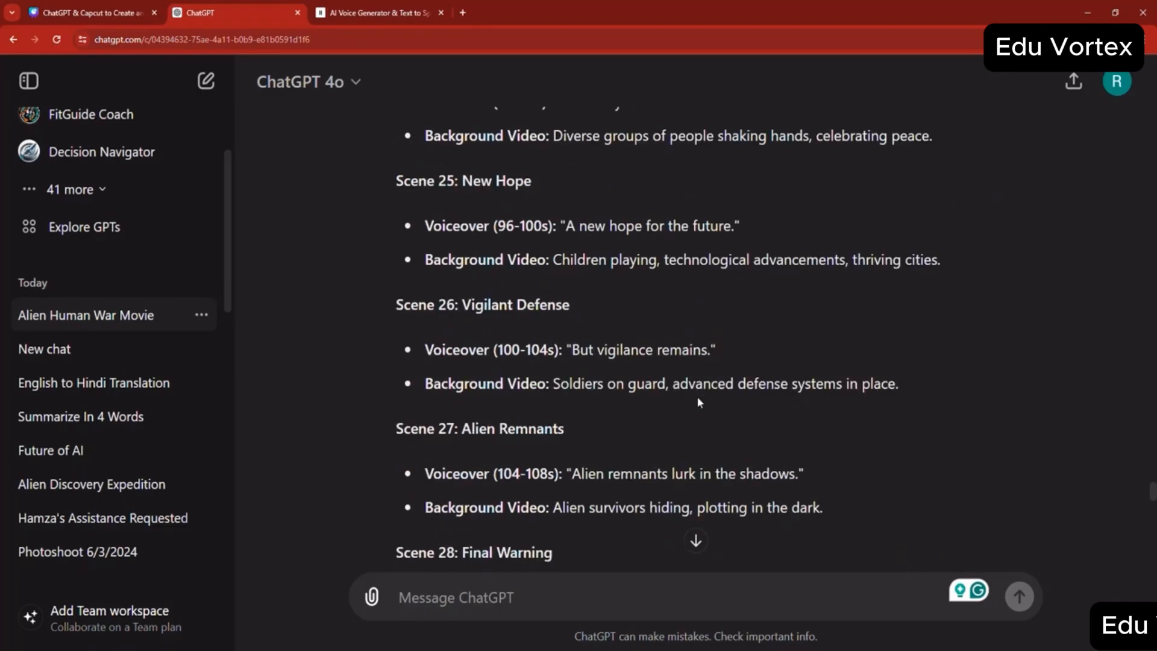
scroll(697, 399, up, 20)
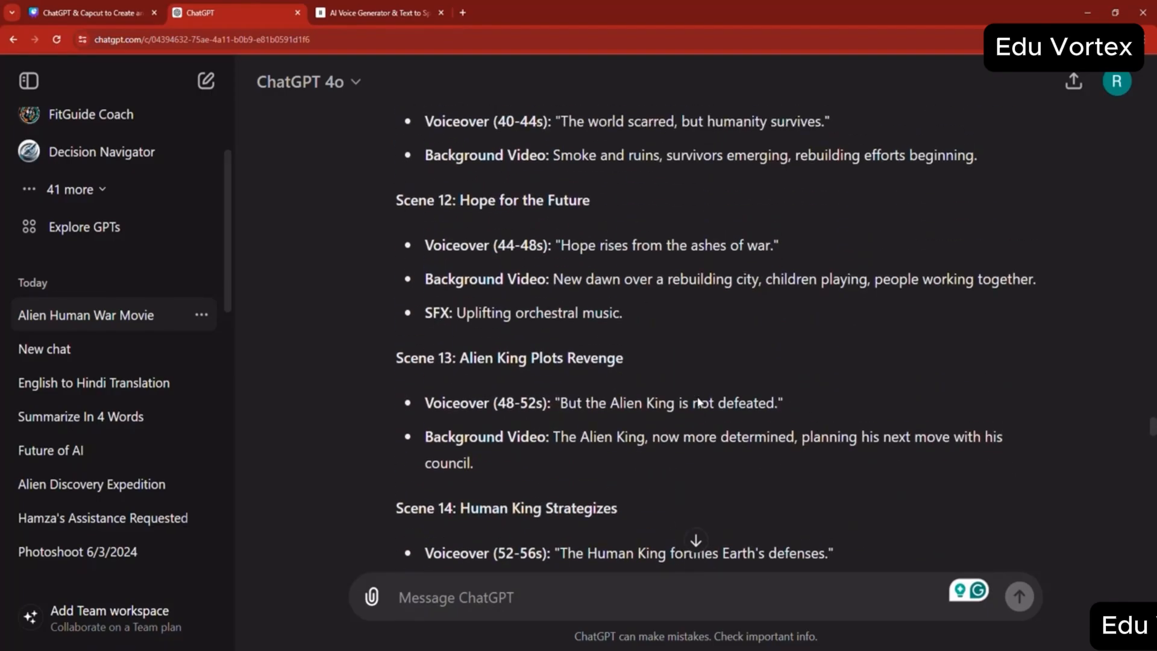
scroll(699, 402, up, 20)
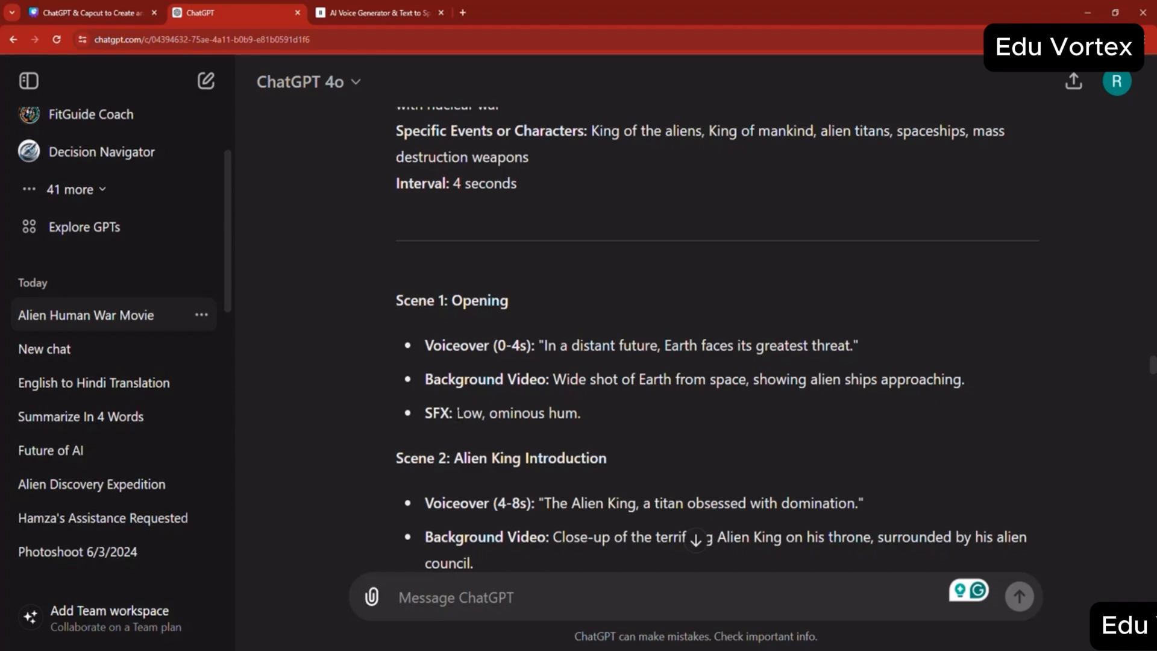
drag(455, 414, 570, 414)
right_click(563, 414)
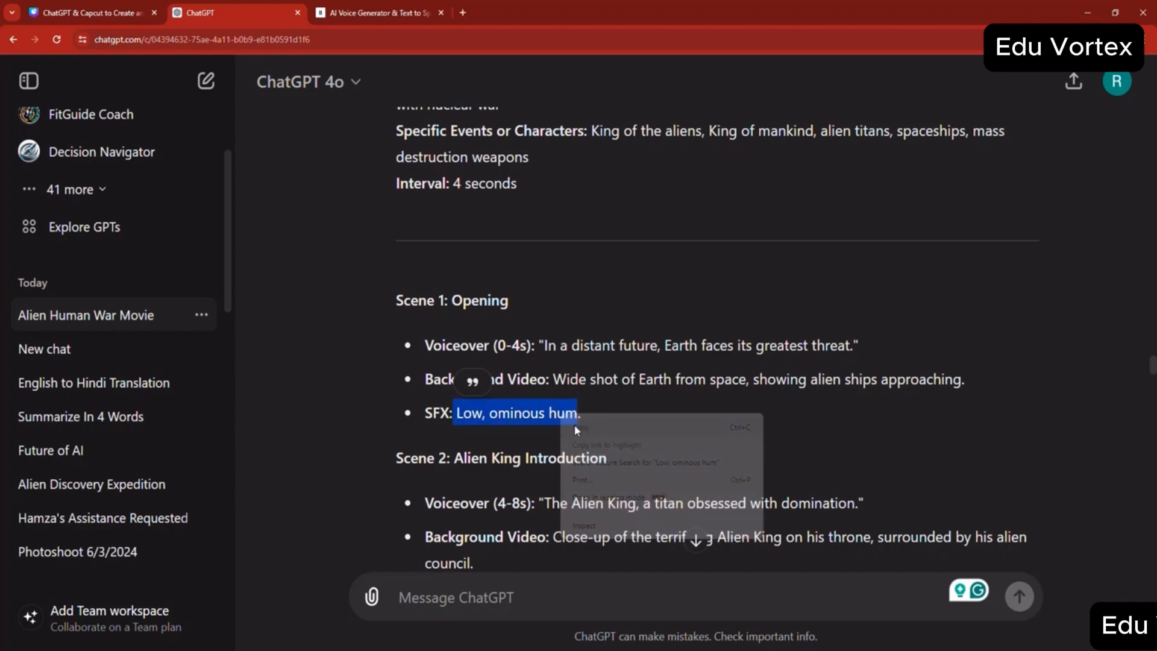
click(575, 427)
- Search Google in a new tab for "Low, ominous hum sfx pixabay"
click(468, 11)
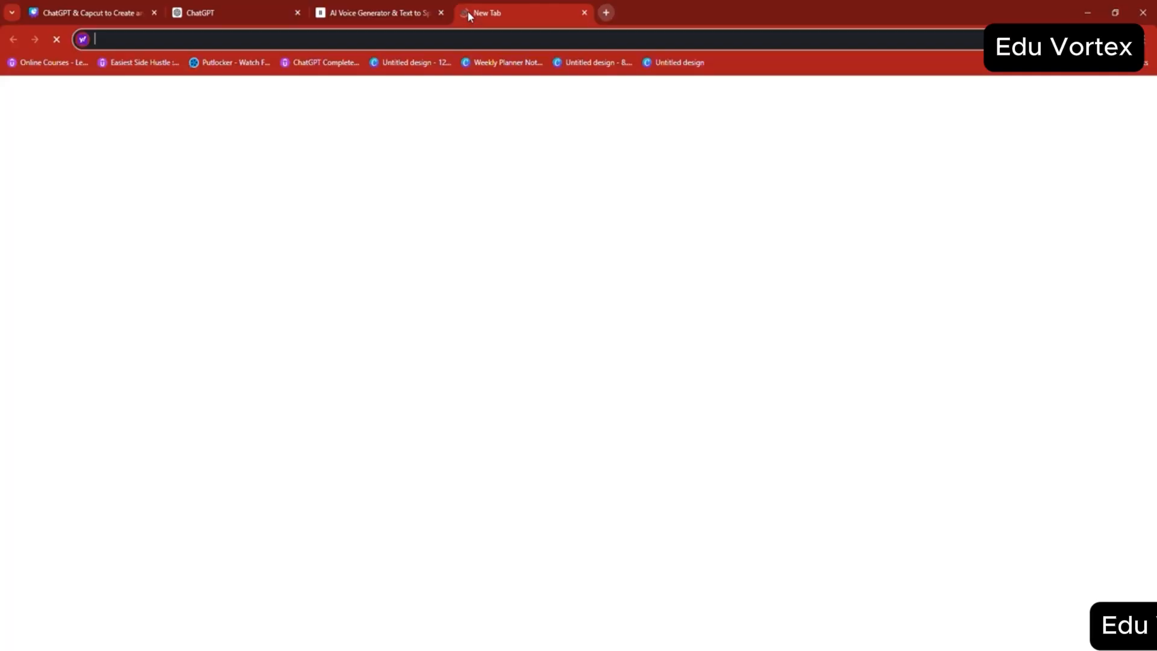
text(google.com)
key(Return)
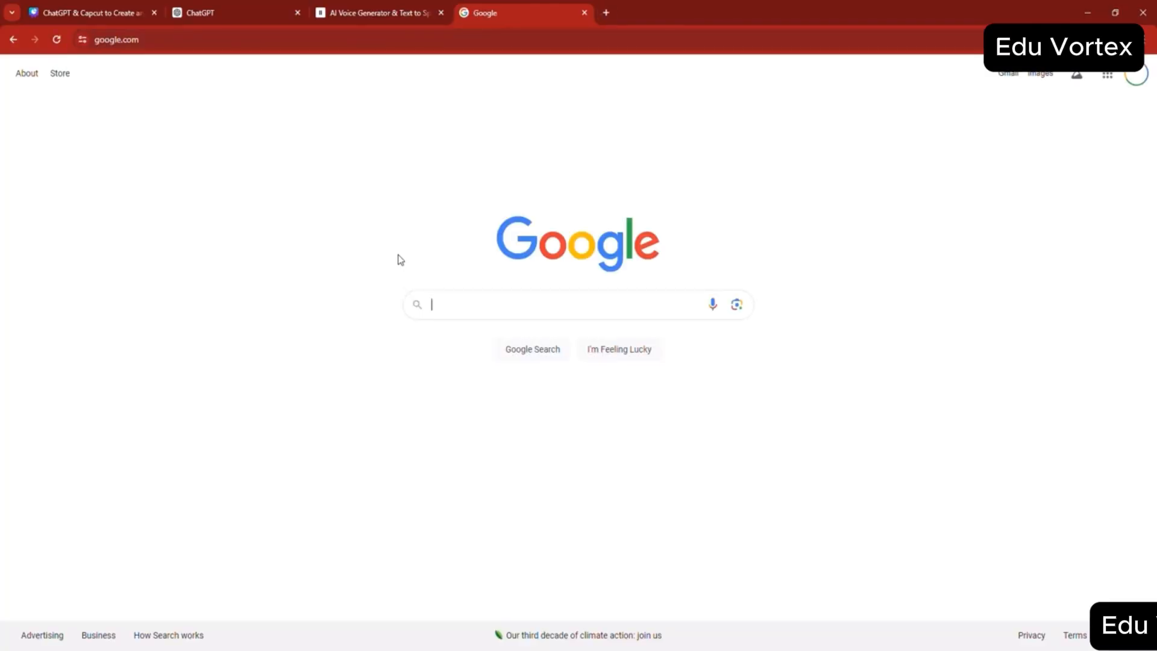
key(ctrl+v)
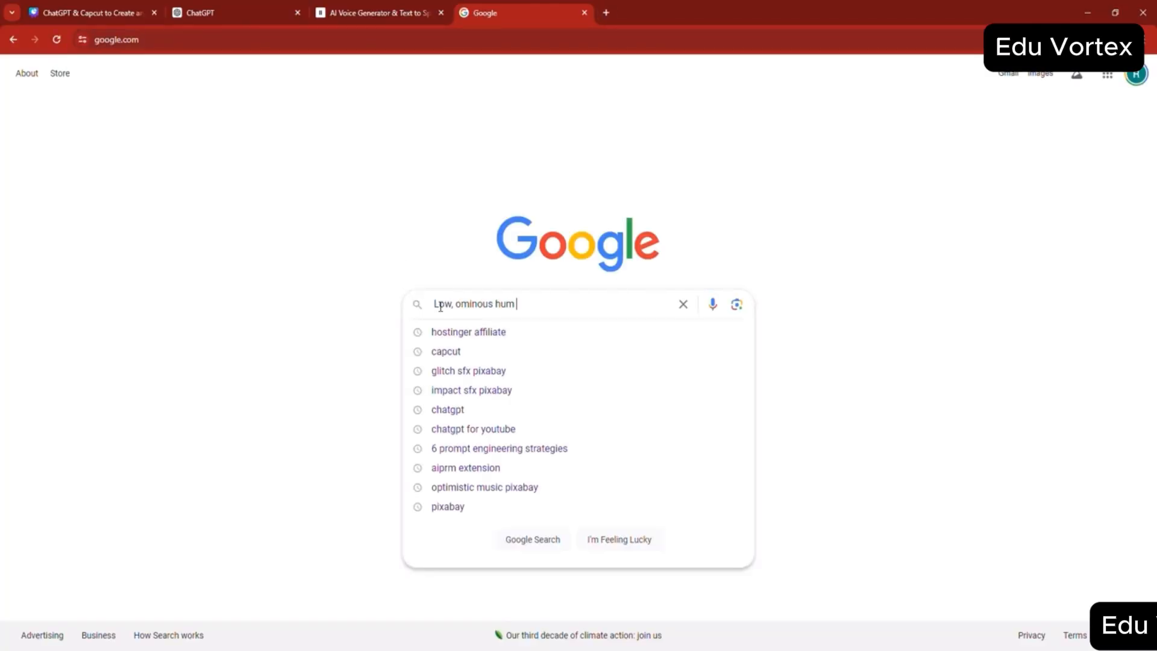
text(sfx pixabay)
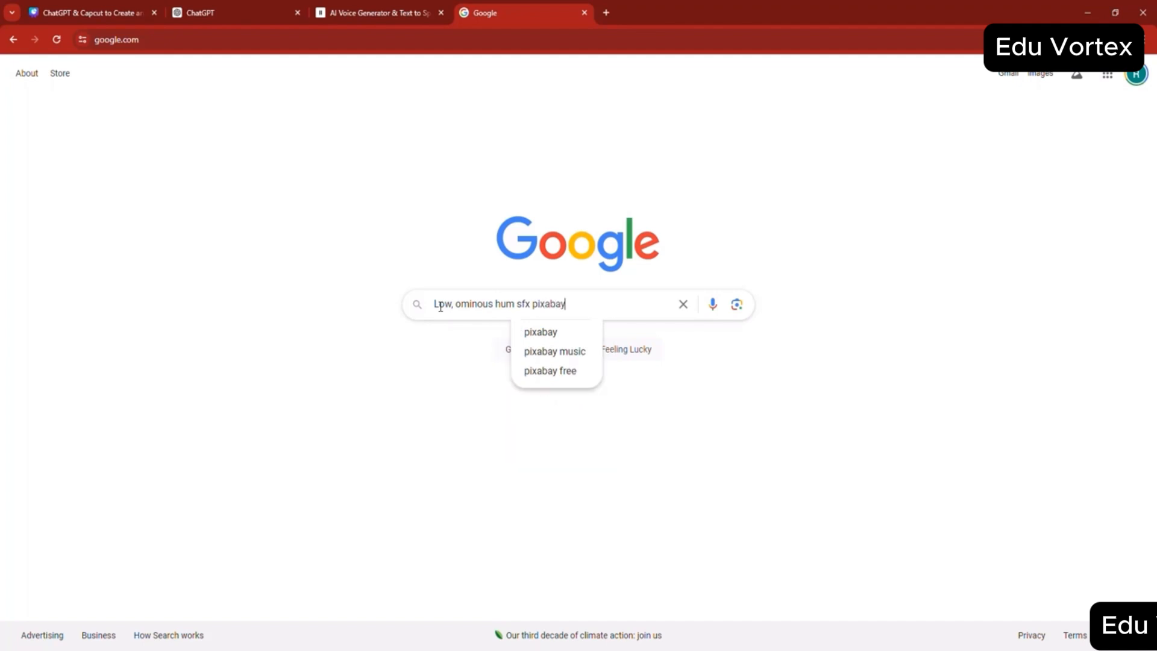
key(Return)
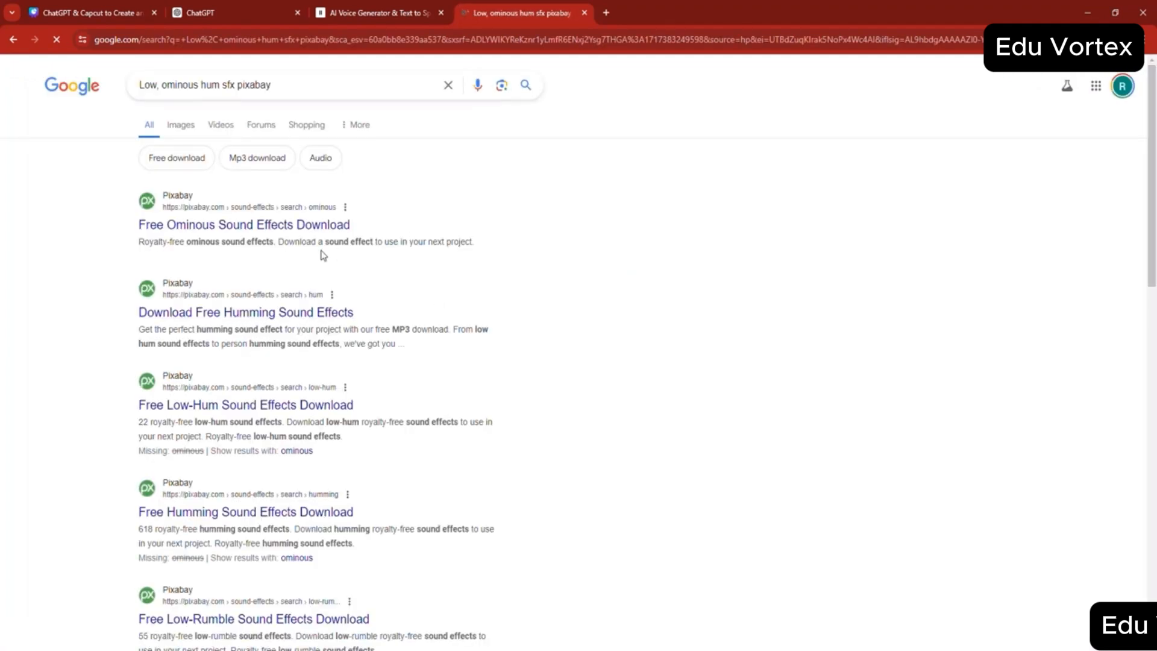
- Open Pixabay's free ominous sound effects from the search results and preview the "Ominous breathe" sound
click(269, 227)
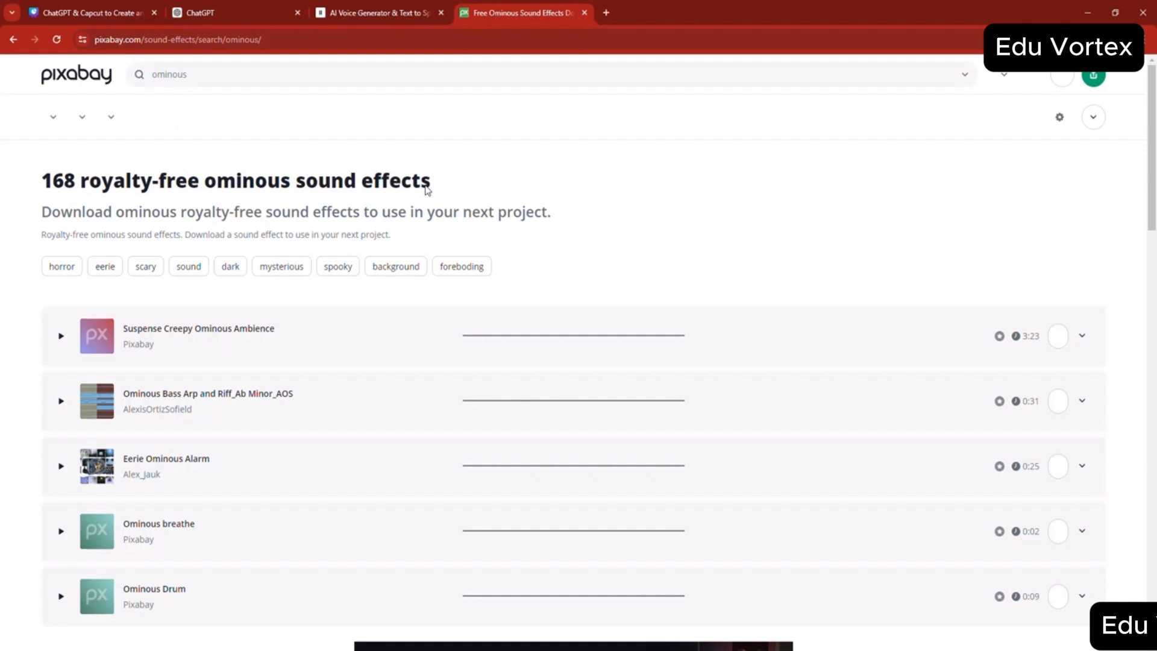
scroll(223, 395, down, 3)
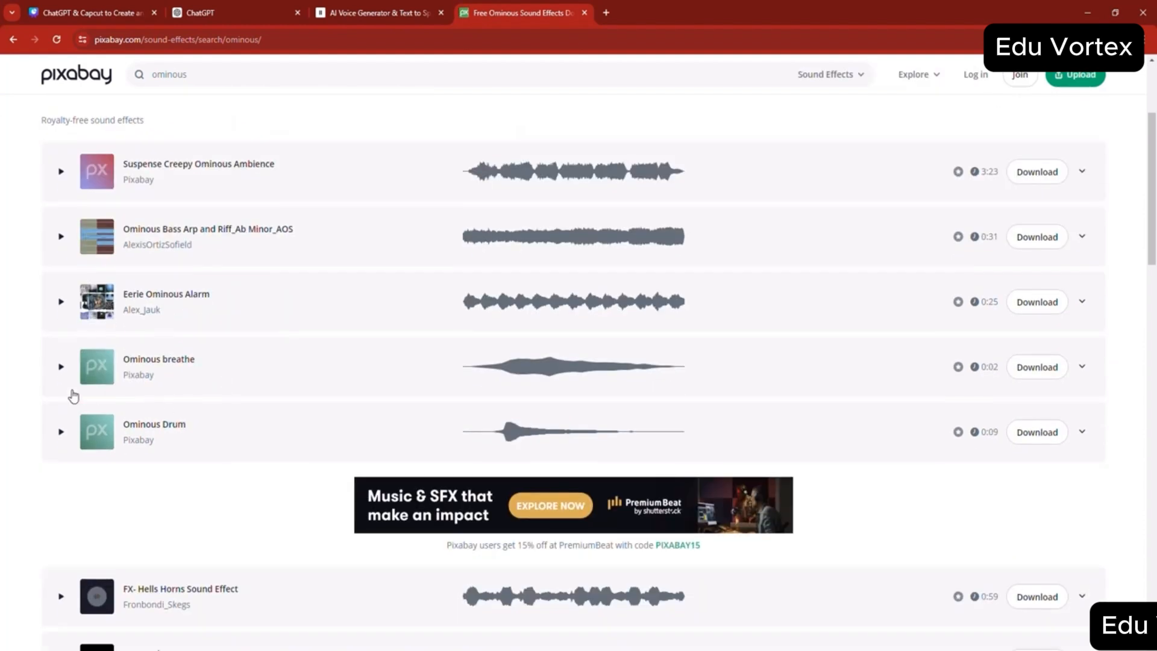
click(61, 367)
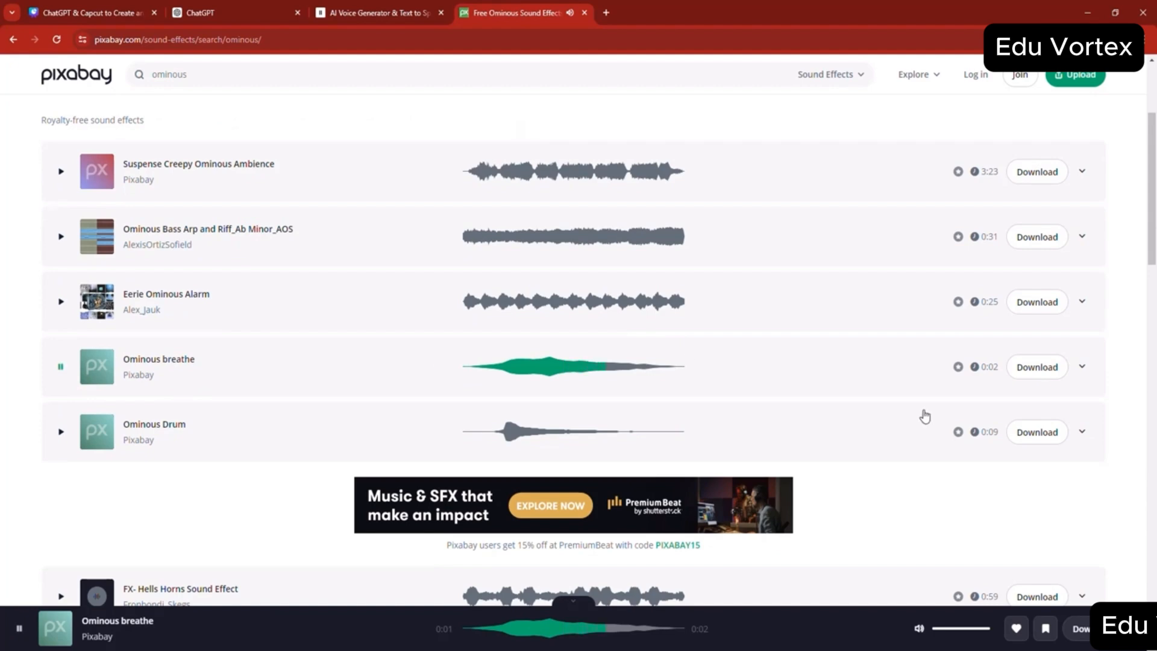
- Download the "Ominous breathe" sound effect from Pixabay and open the Downloads folder in a new File Explorer window
click(1027, 373)
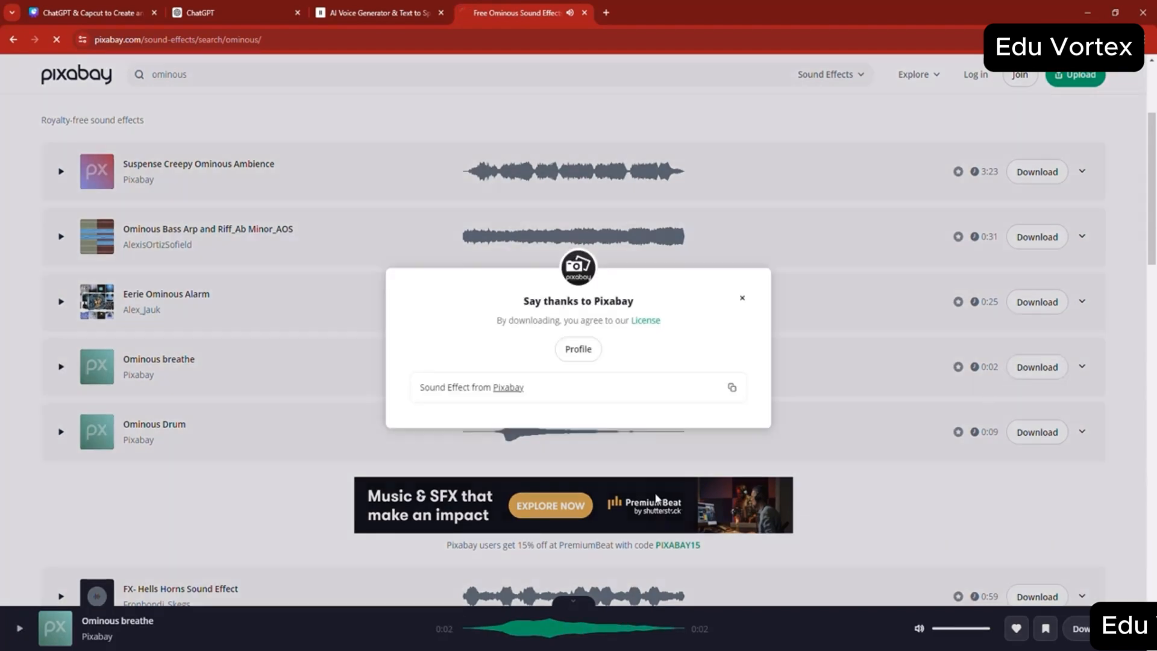
click(742, 297)
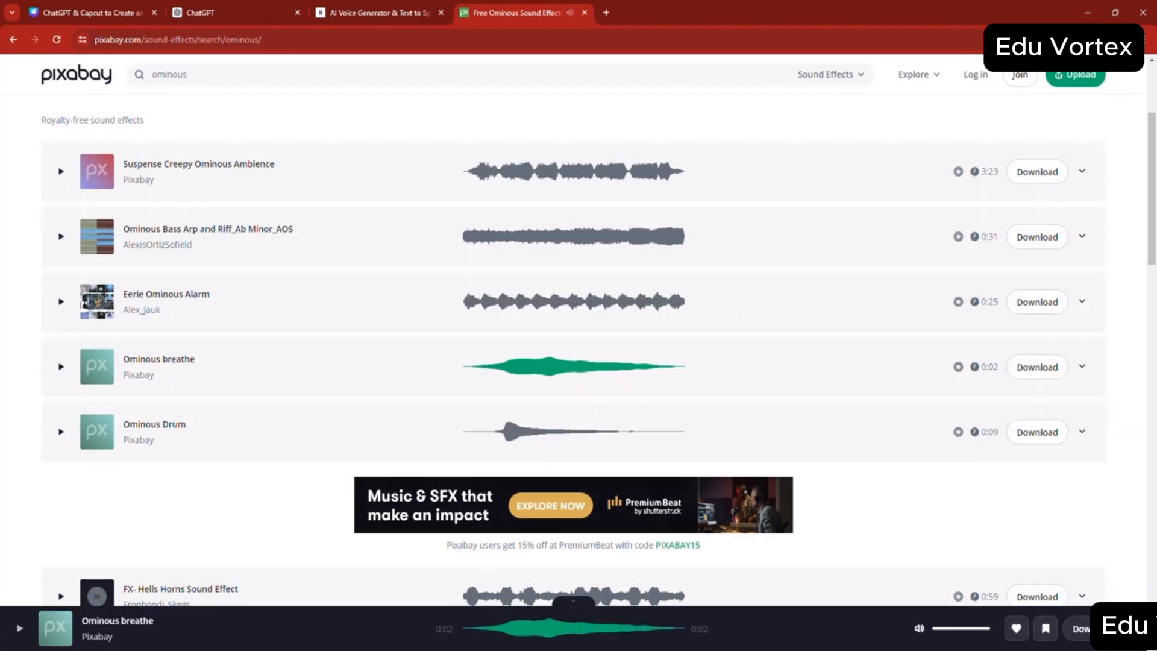
right_click(456, 649)
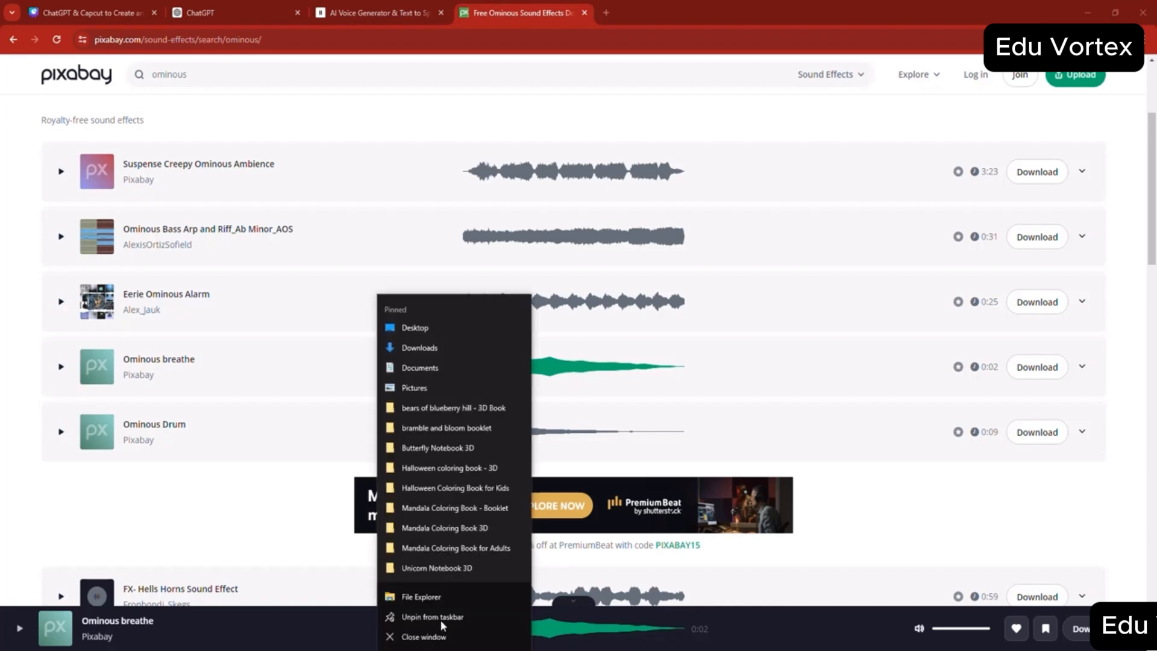
click(440, 603)
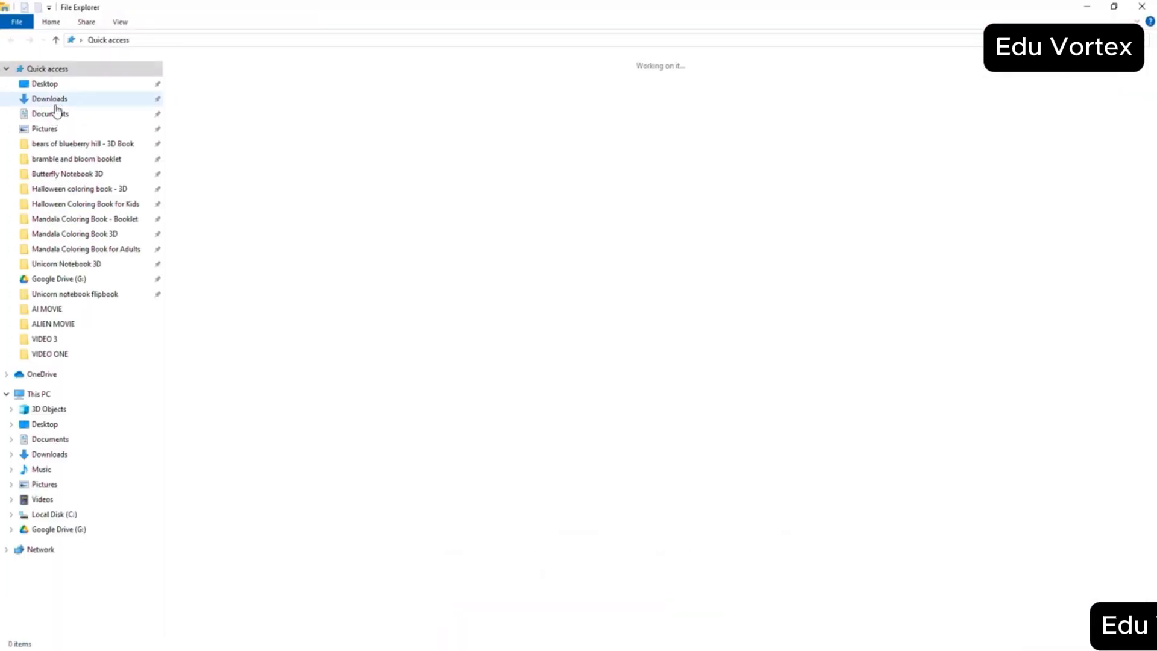
click(58, 103)
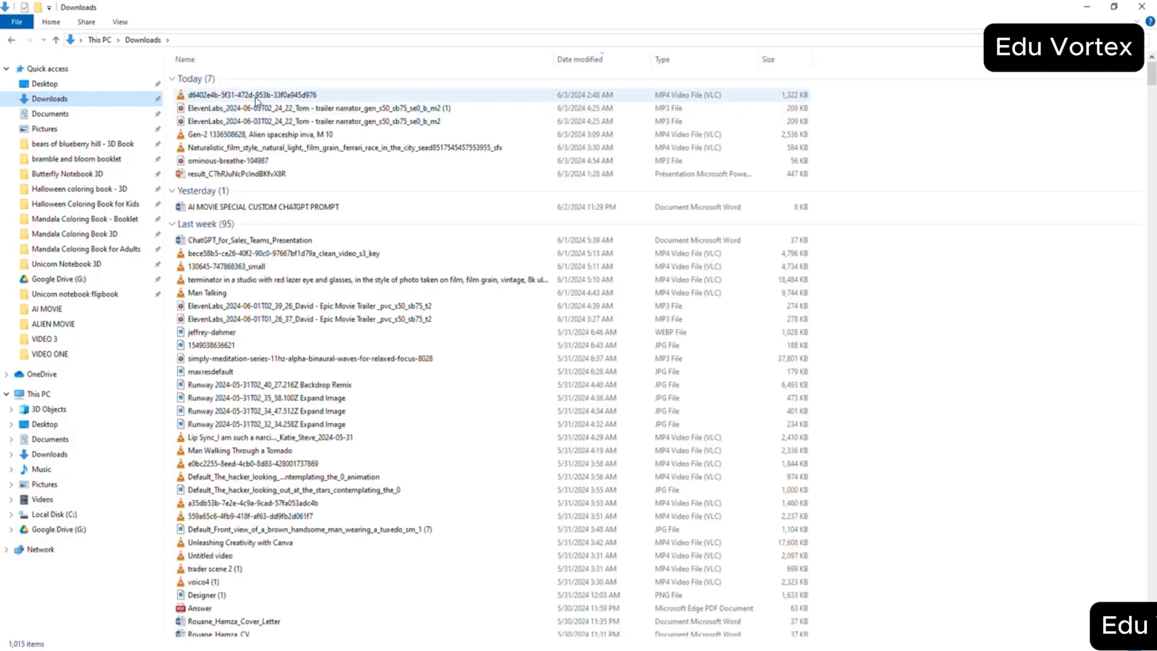
- Move the downloaded ominous-breathe-104987 file into the s1 folder of ALIEN MOVIE
click(256, 96)
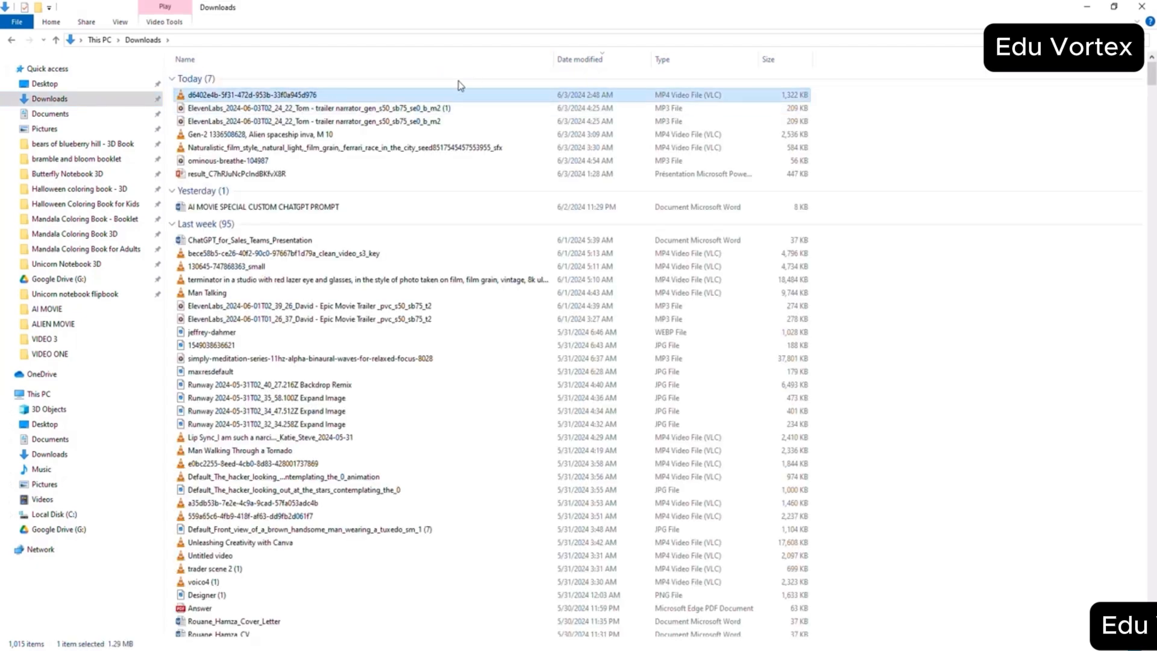
click(274, 347)
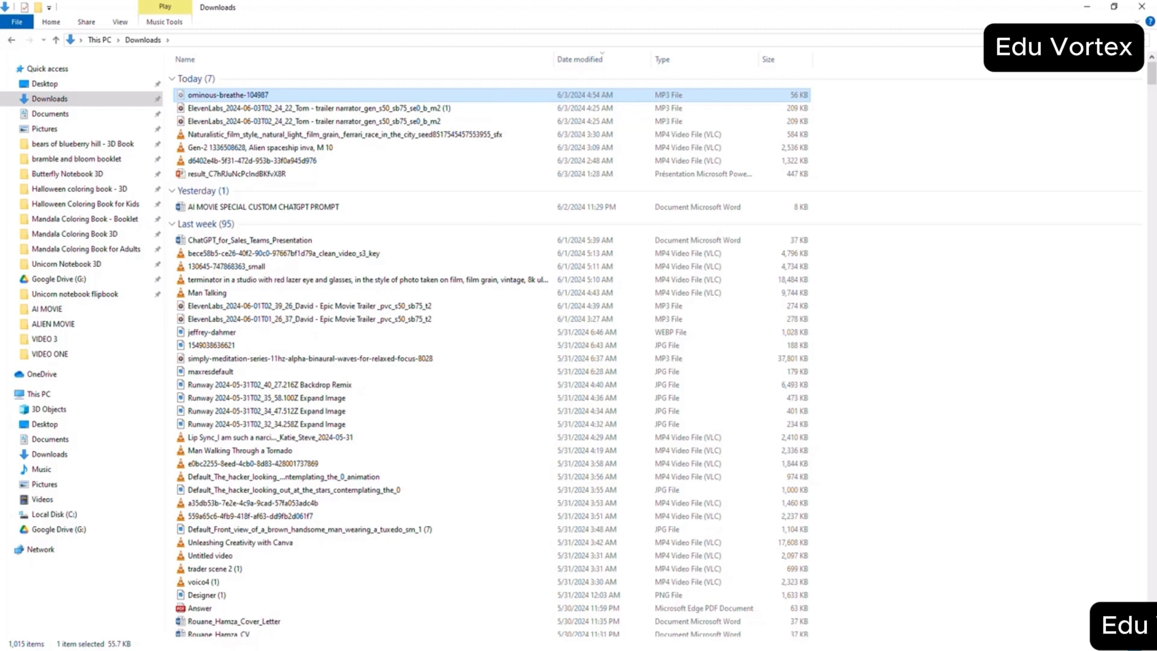
click(454, 650)
click(403, 623)
double_click(211, 79)
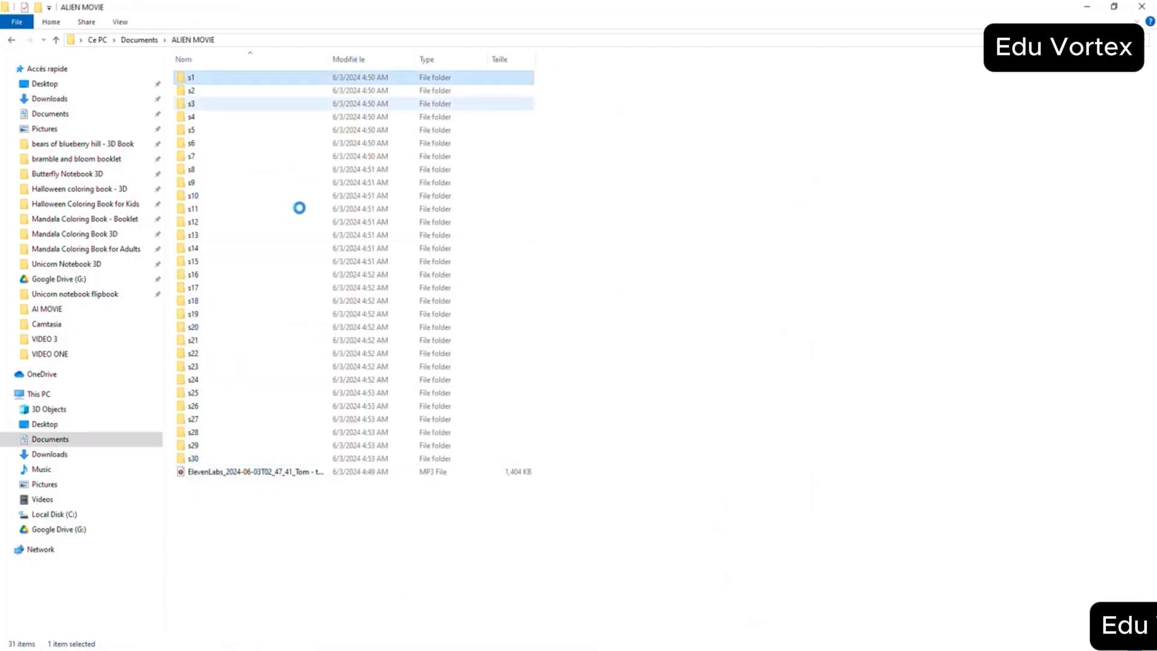
right_click(312, 250)
click(342, 338)
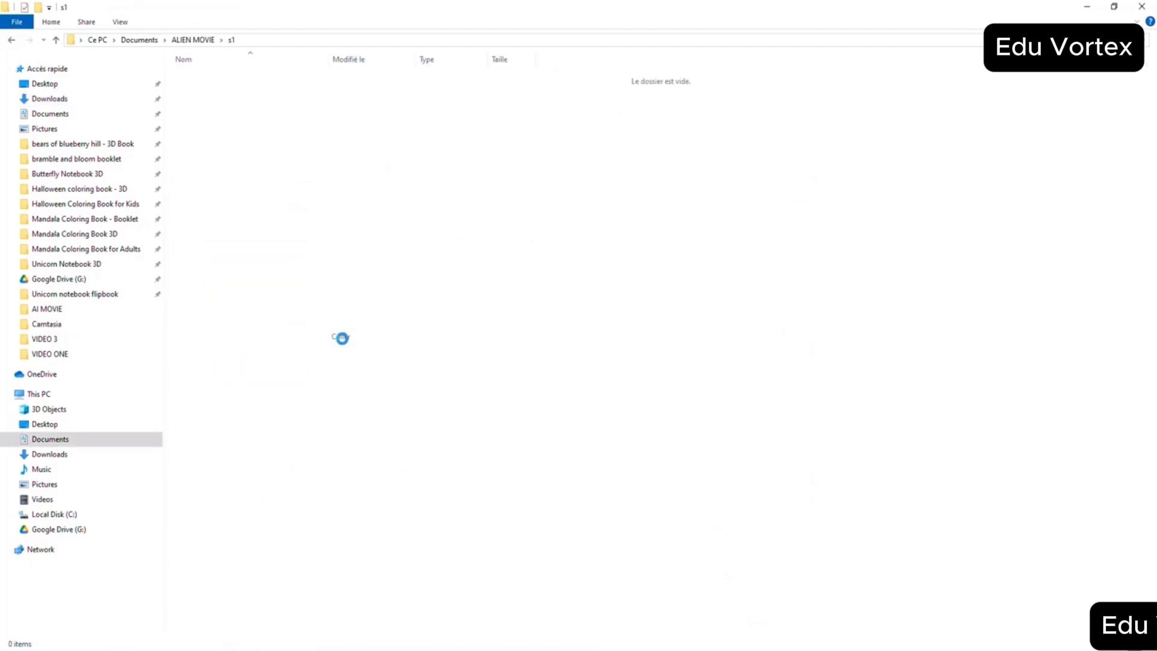
click(56, 40)
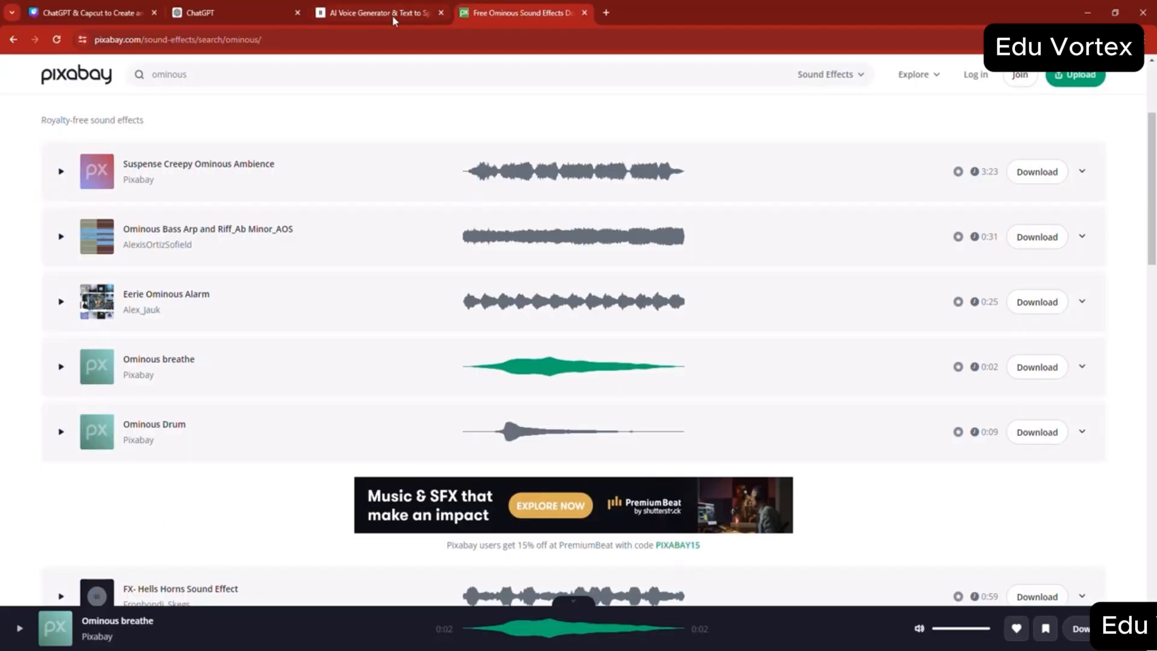
- Return the Pixabay tab to its Google results and close the ElevenLabs voice generator tab
click(13, 40)
click(241, 12)
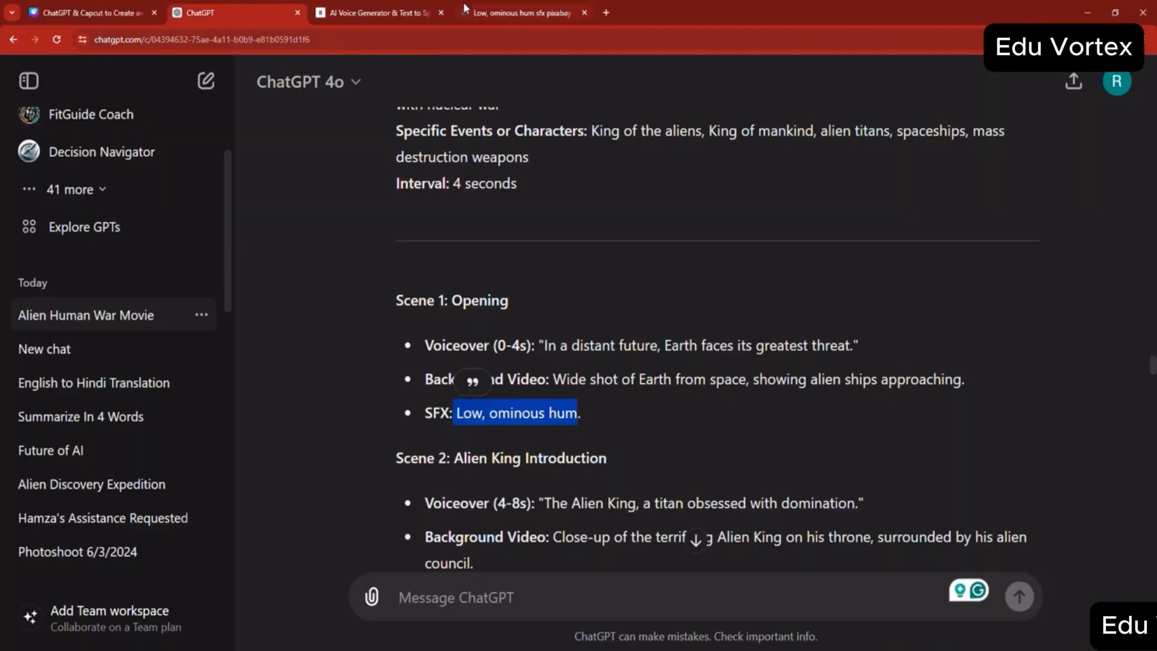
click(442, 13)
- Copy the Scene 3 SFX description "Laser blasts and explosions" from the ChatGPT script
scroll(616, 484, down, 1)
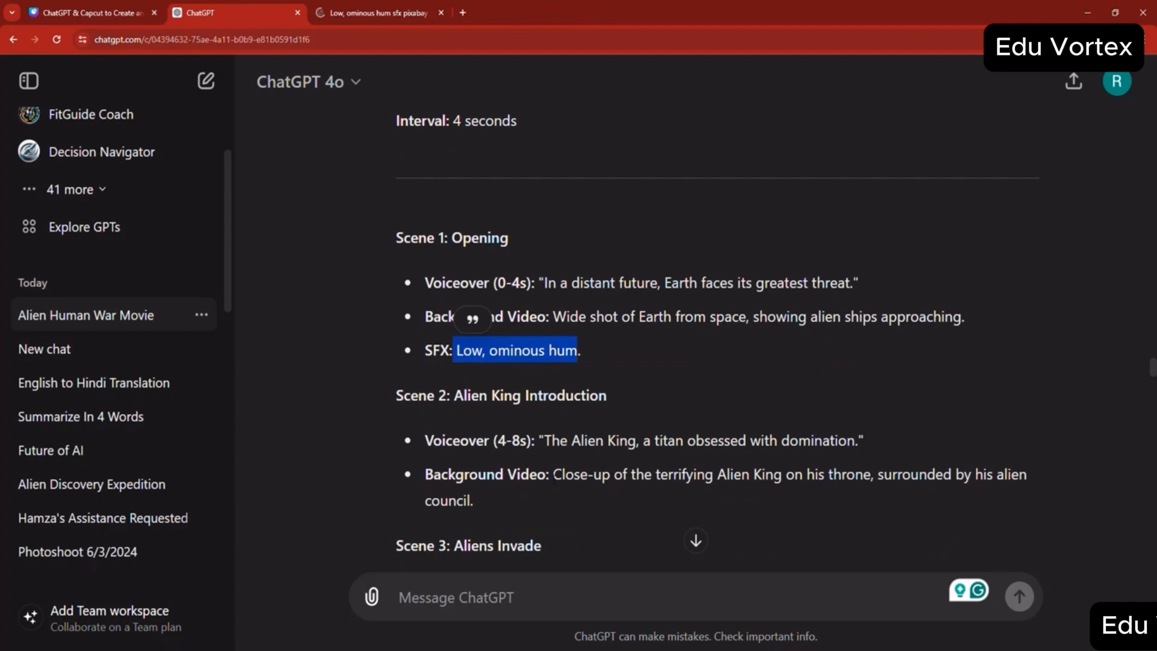
scroll(543, 433, down, 2)
scroll(541, 379, down, 2)
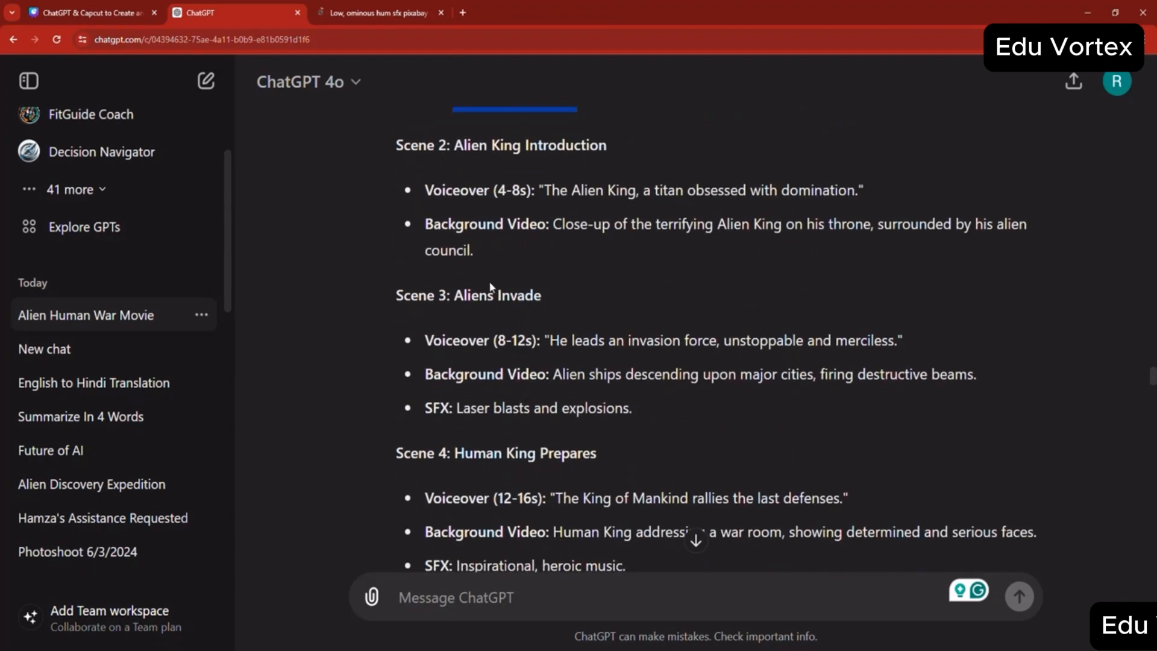
drag(456, 408, 529, 408)
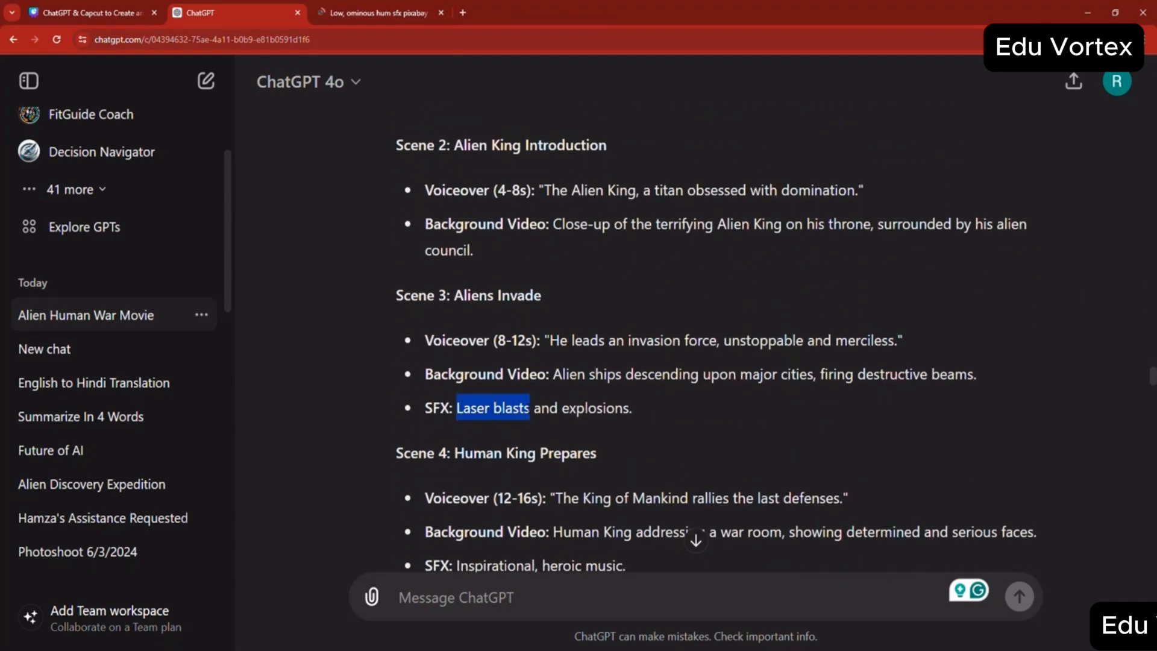
right_click(530, 412)
click(558, 420)
click(557, 416)
drag(456, 408, 529, 408)
right_click(521, 411)
drag(456, 408, 609, 416)
right_click(608, 415)
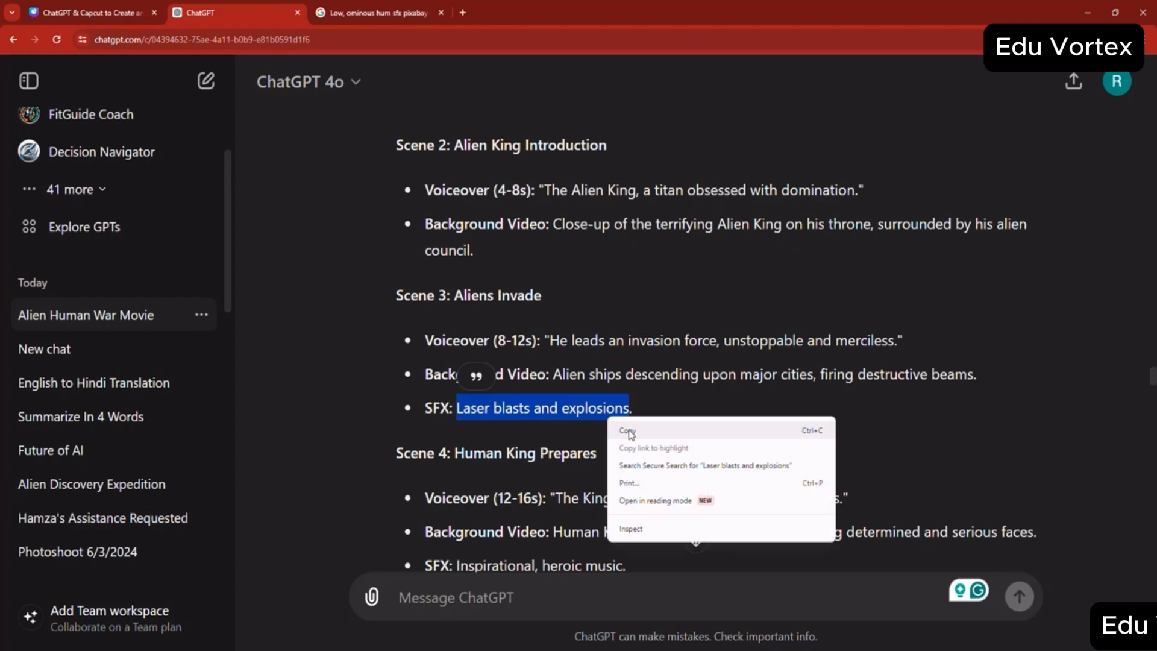
click(627, 432)
- Search Google for "Laser blasts SFX pixaby", using only the laser part of the copied description
click(374, 13)
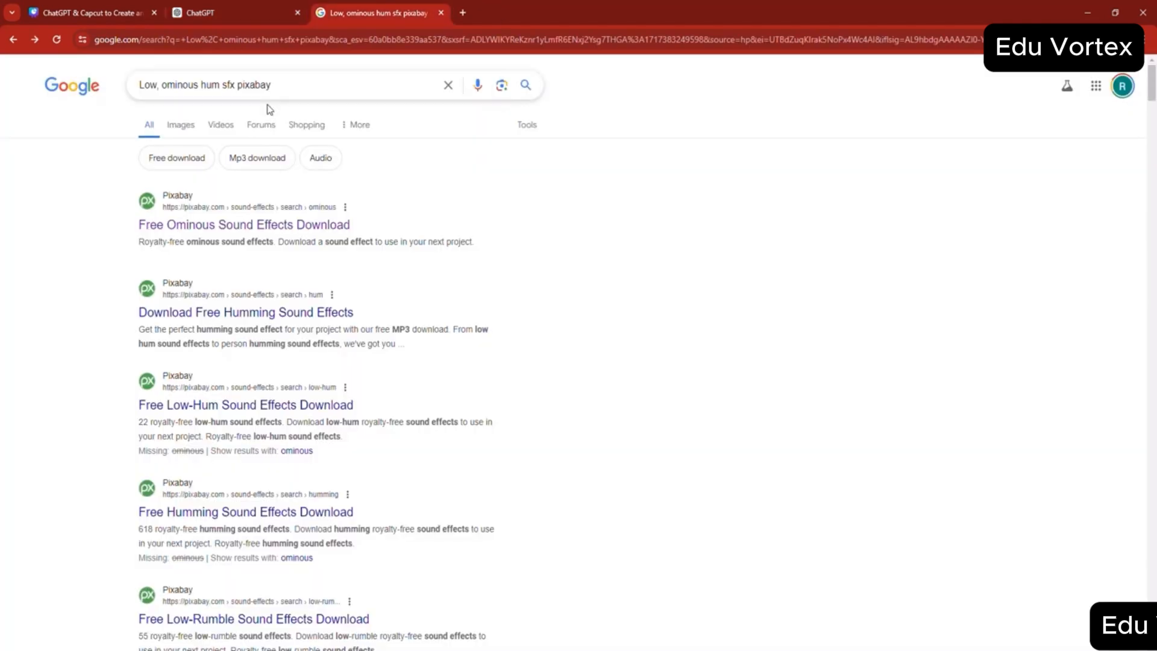
click(207, 84)
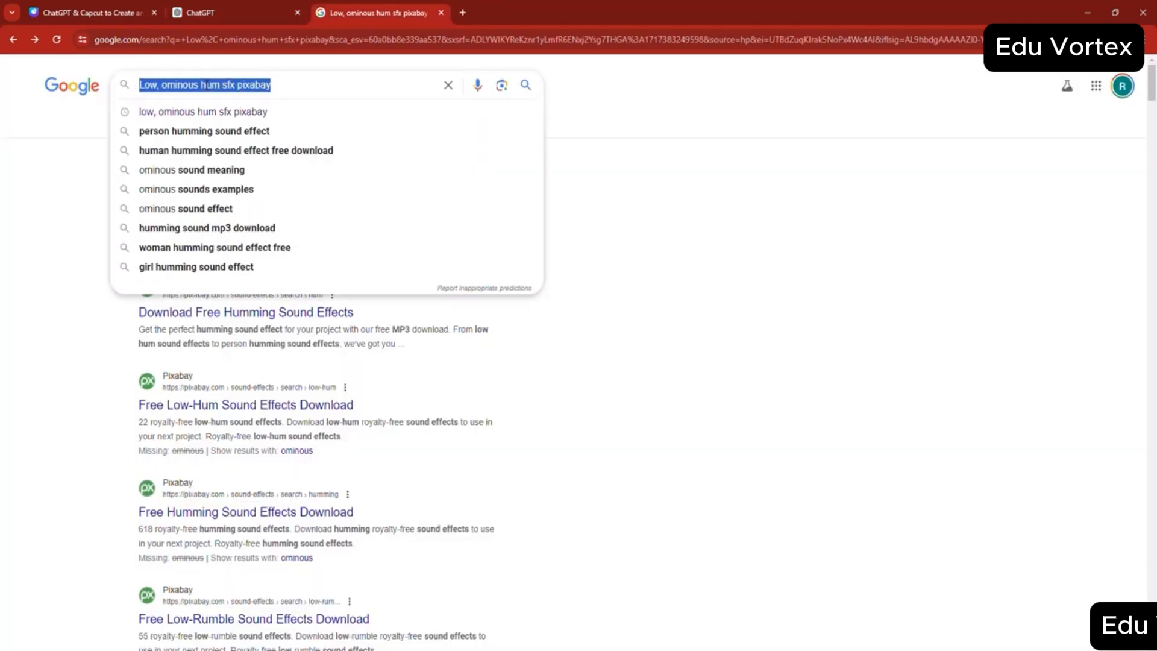
key(ctrl+v)
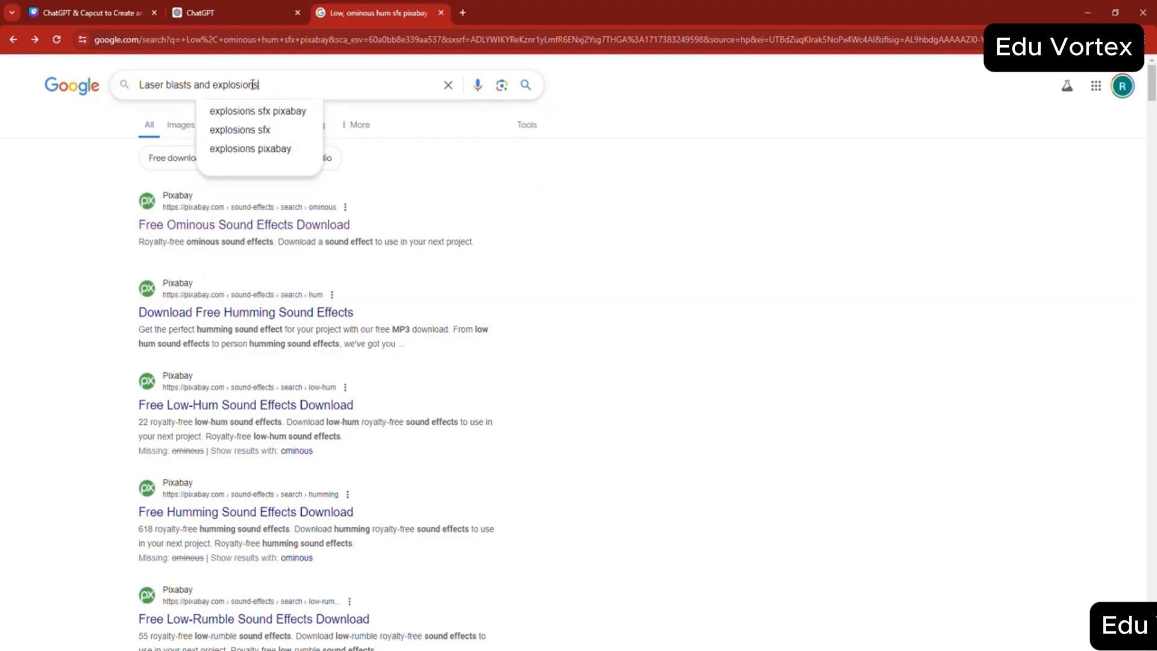
drag(296, 92, 197, 90)
key(BackSpace)
text(SFX pixaby)
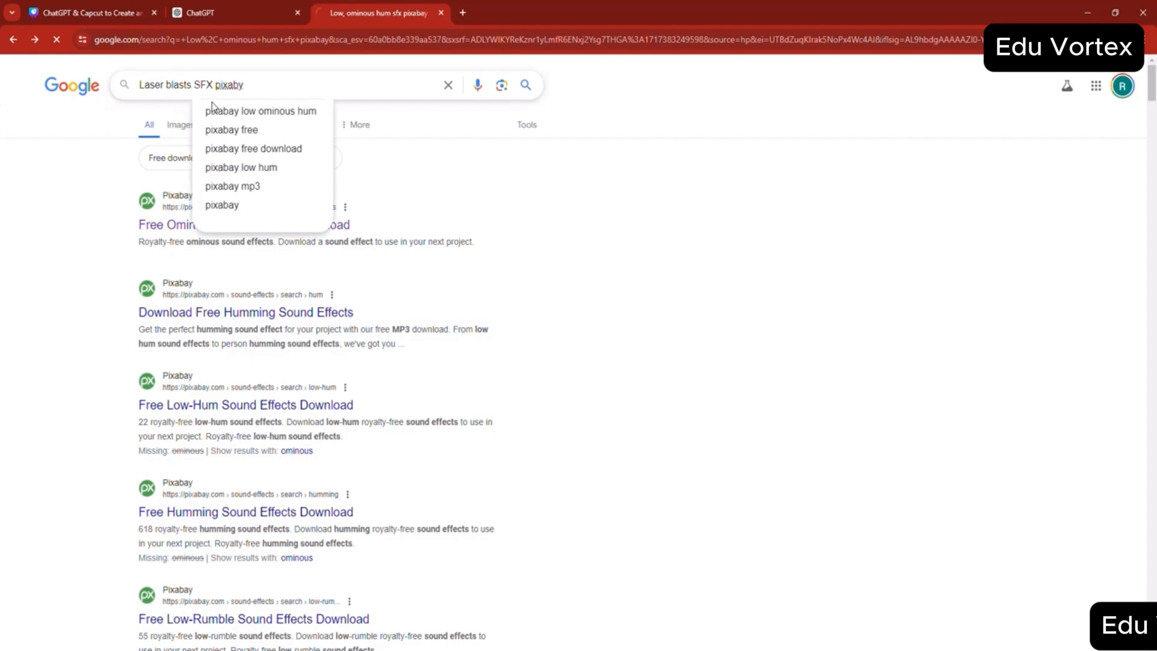
key(Return)
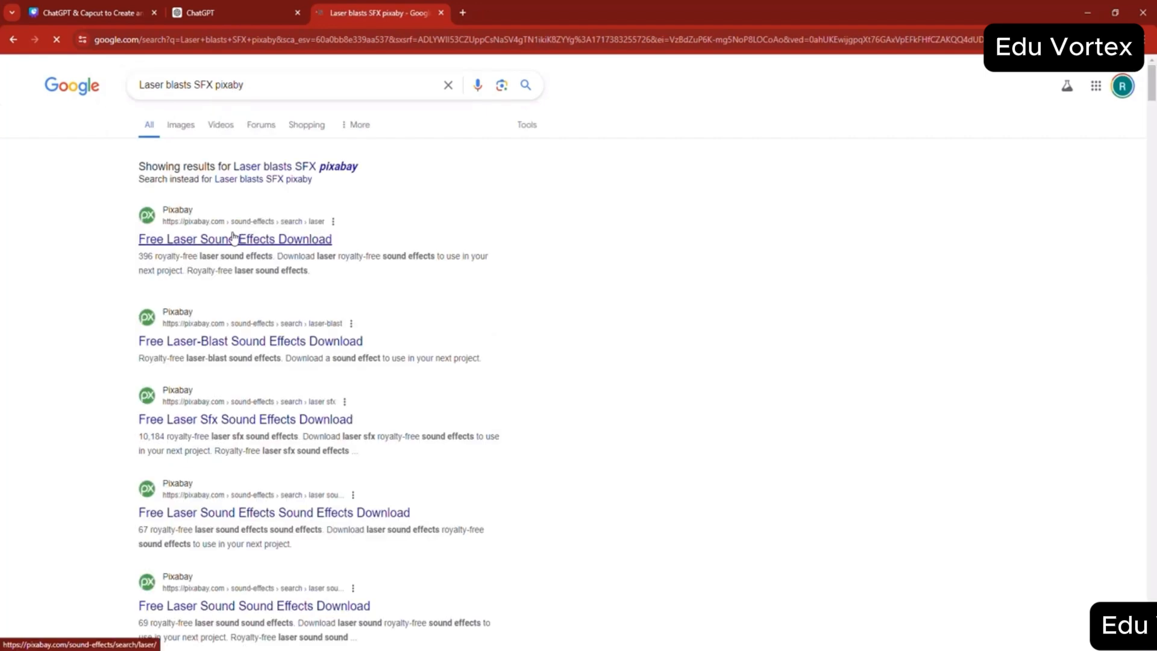
- Open Pixabay's free laser sound effects and preview the "Laser zap", "Laser Gun" and "Attack Laser" sounds
click(233, 239)
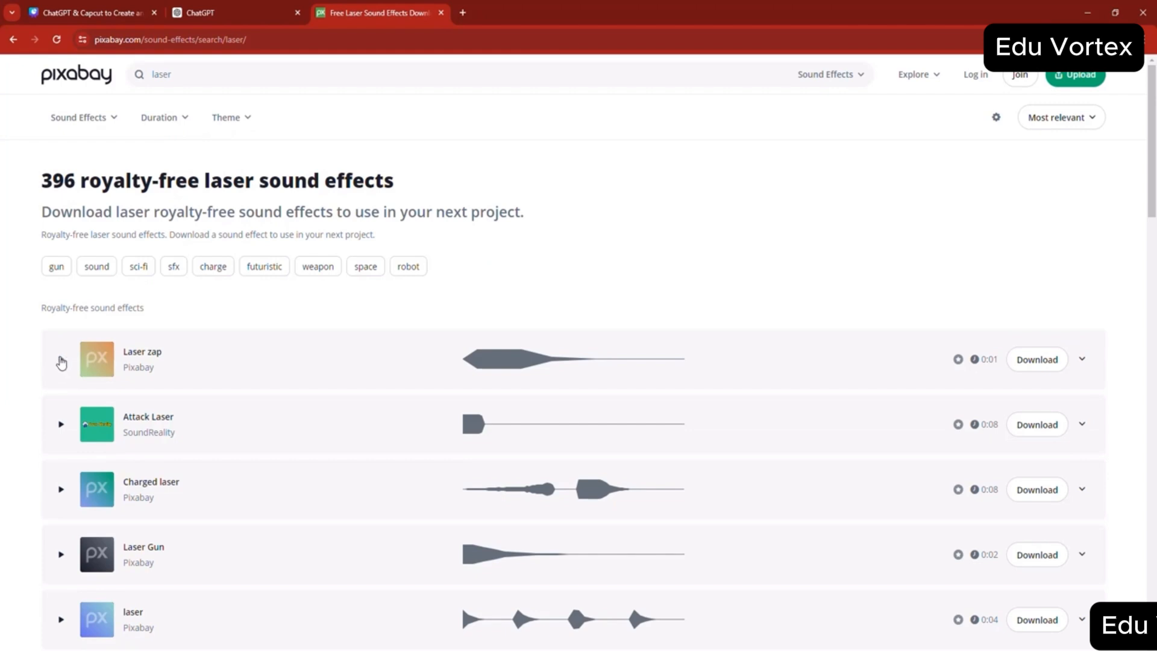
click(61, 363)
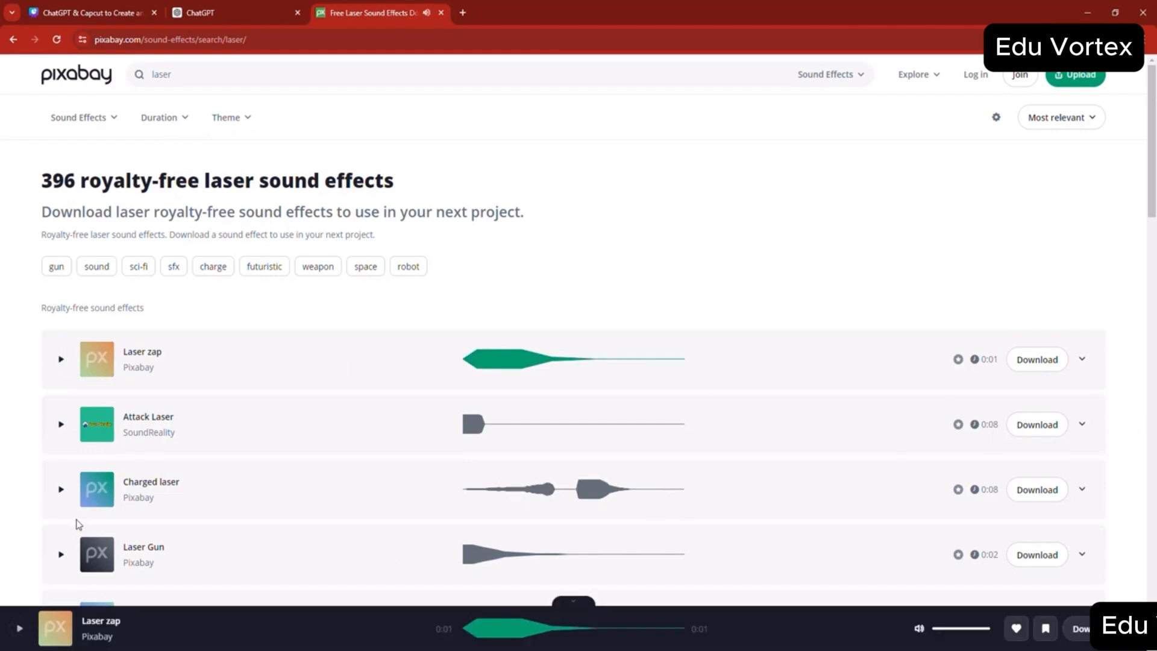
click(60, 554)
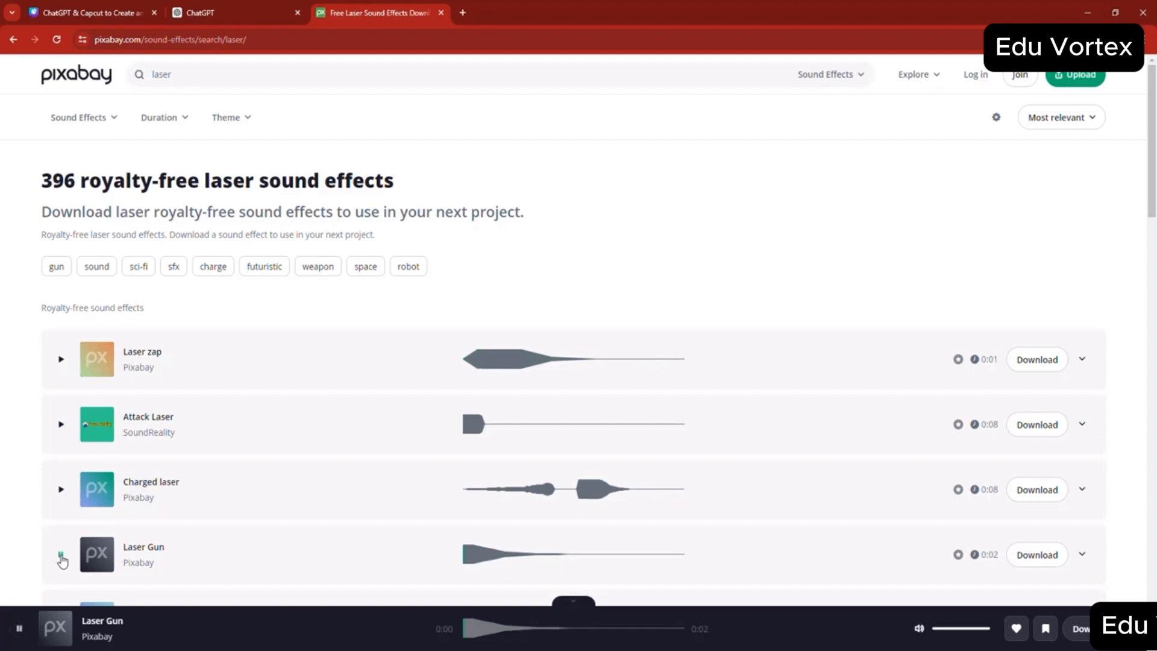
click(60, 427)
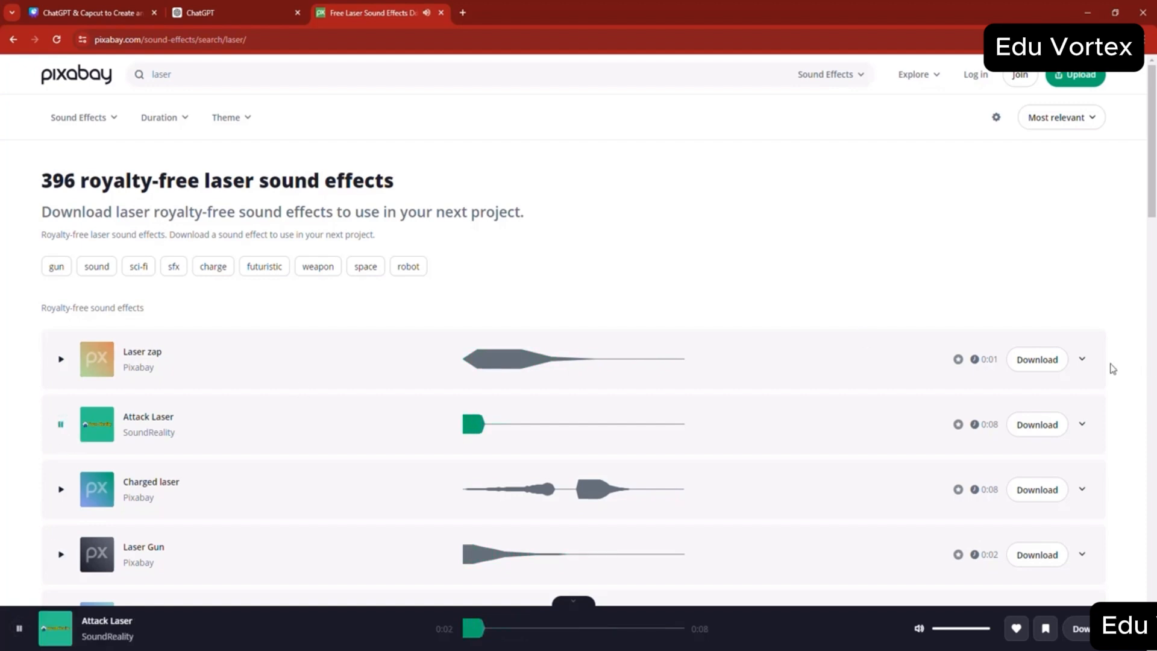
- Download the "Laser zap" sound effect and look in the Downloads folder
click(1037, 360)
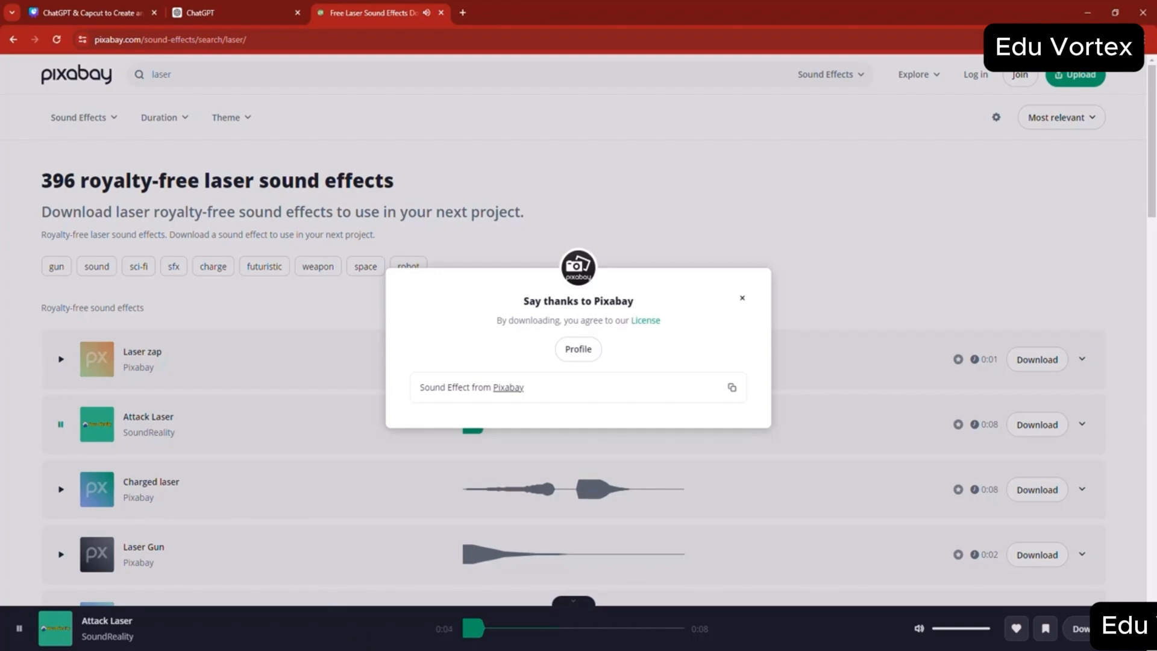
mouse_move(456, 650)
click(499, 624)
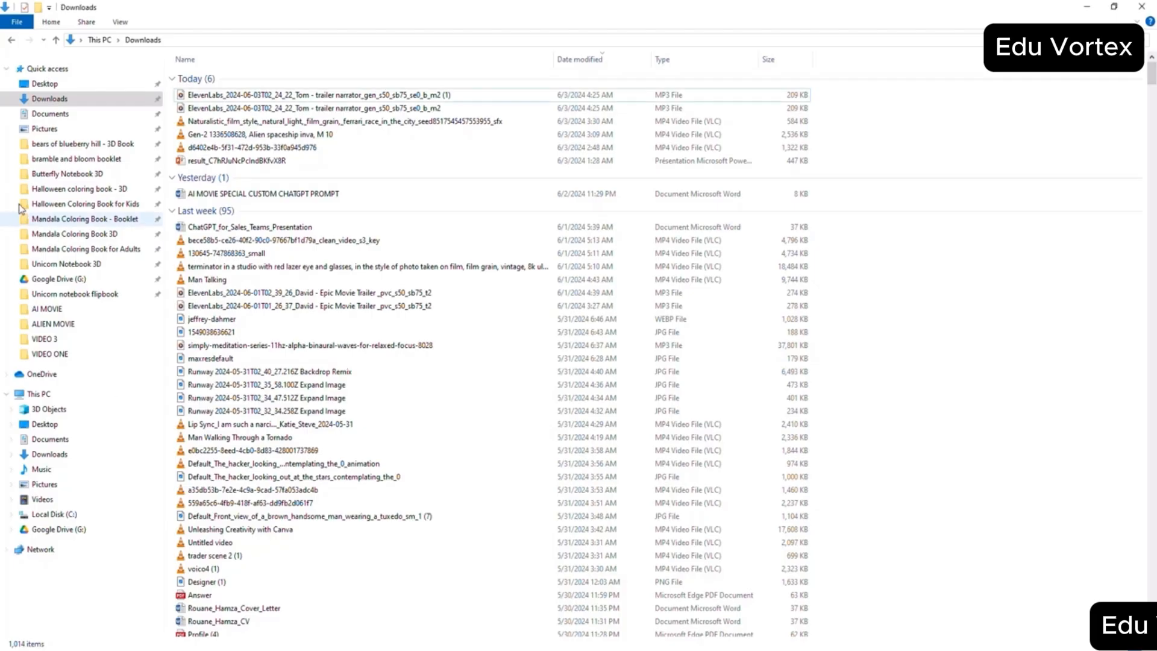
click(54, 103)
click(358, 649)
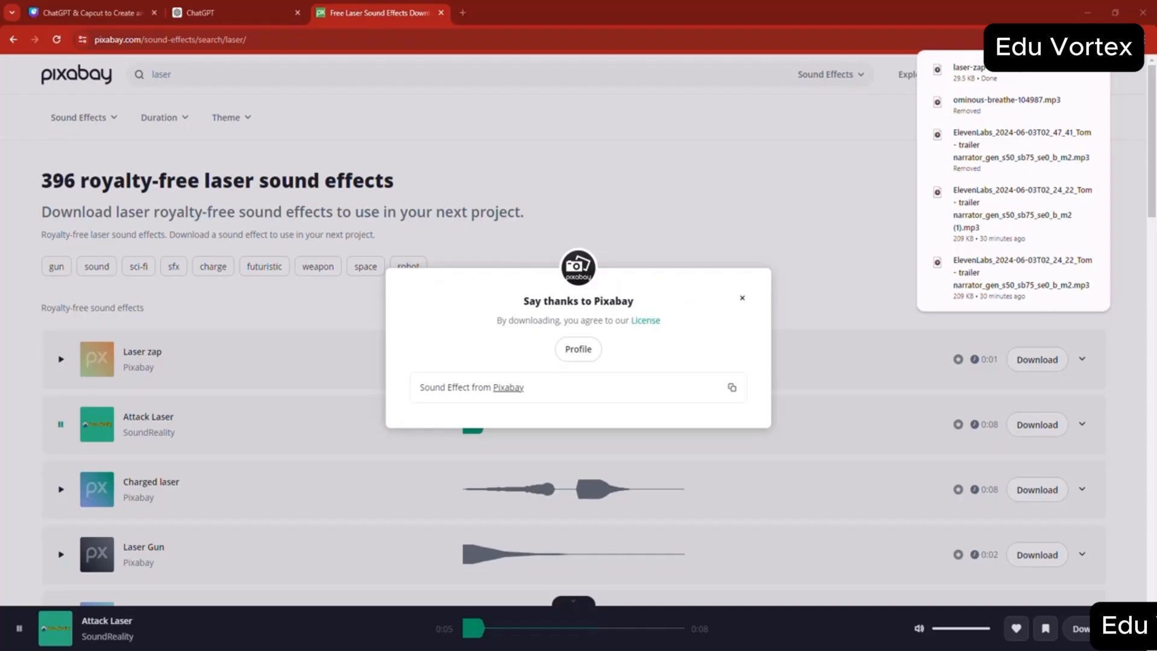
- Search Google for "explosions SFX pixaby" and open Pixabay's free explosion sound effects page
click(250, 11)
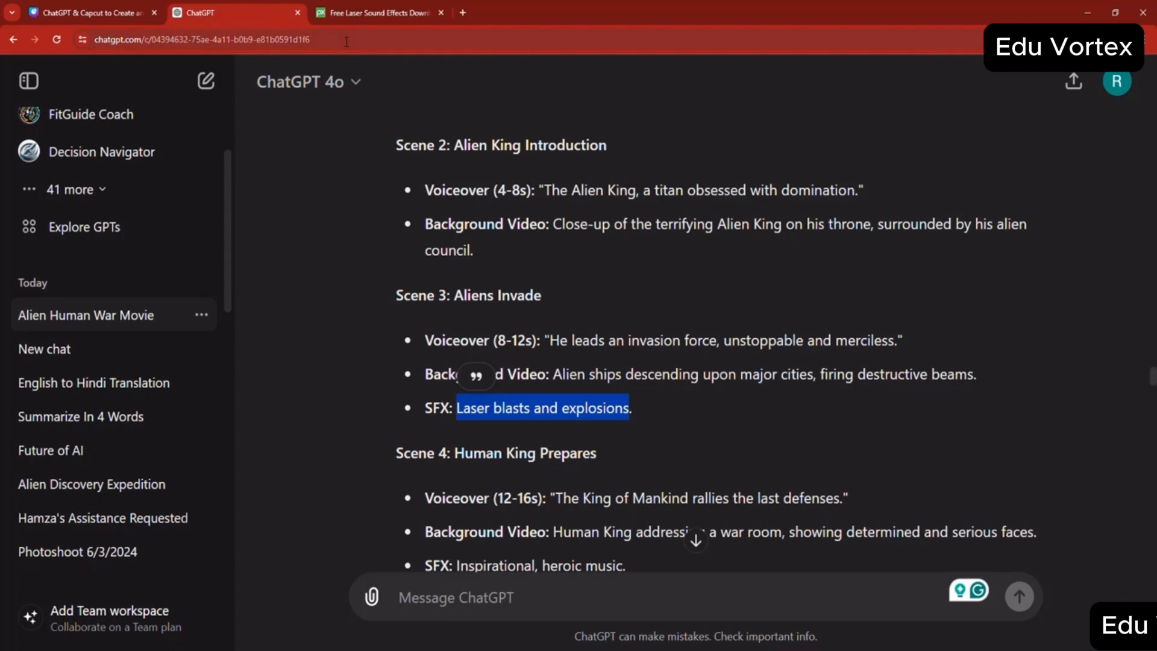
click(372, 12)
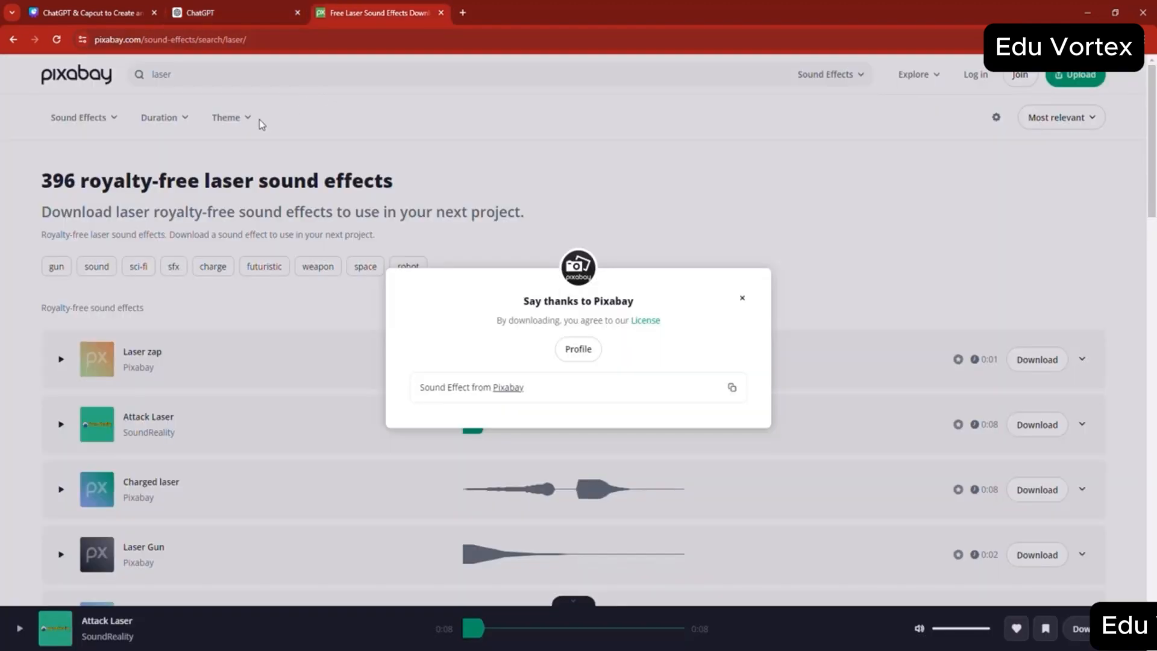
click(11, 40)
click(181, 85)
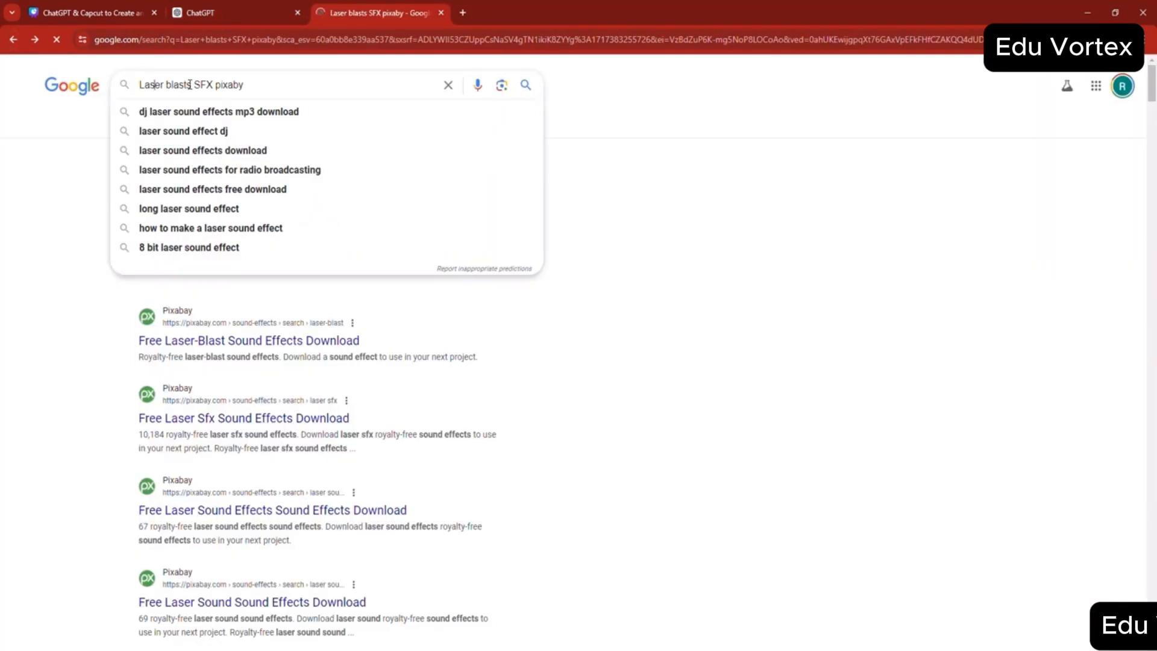
double_click(178, 85)
drag(149, 84, 139, 84)
text(sxp)
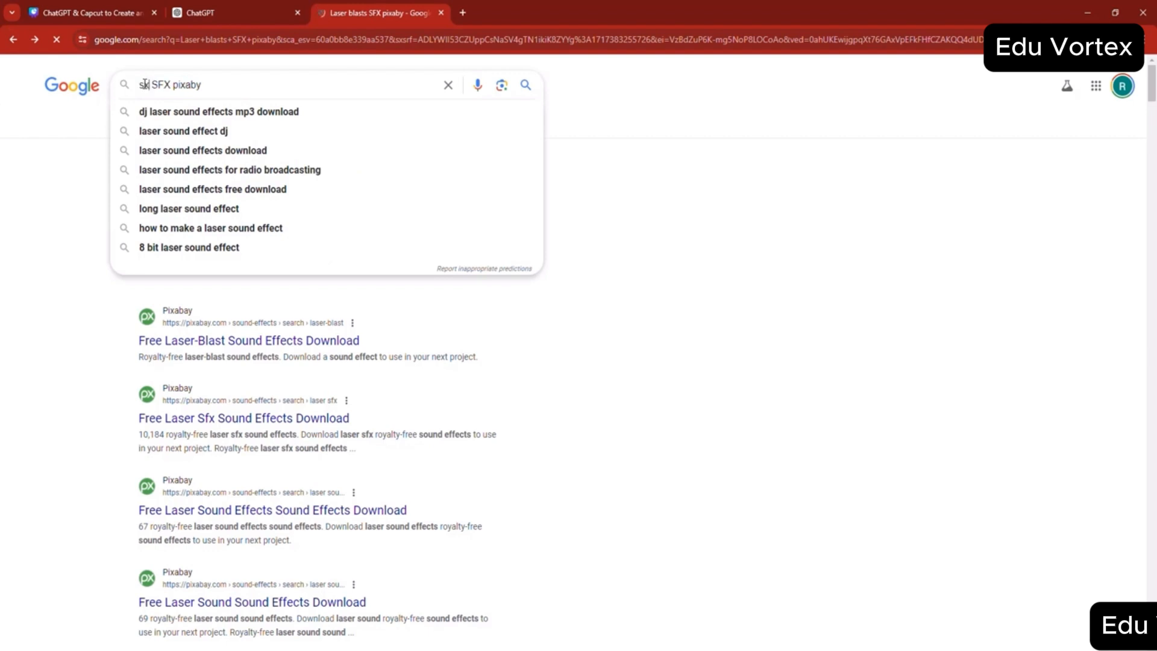
key(BackSpace)
key(BackSpace)
key(BackSpace)
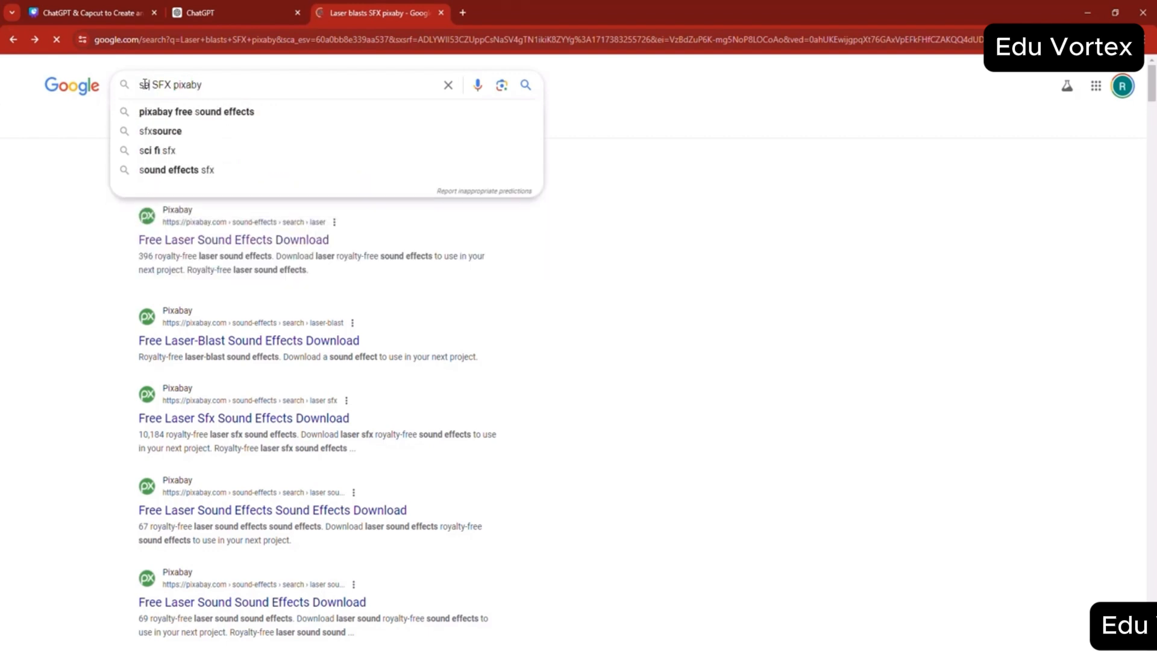
text(explosions)
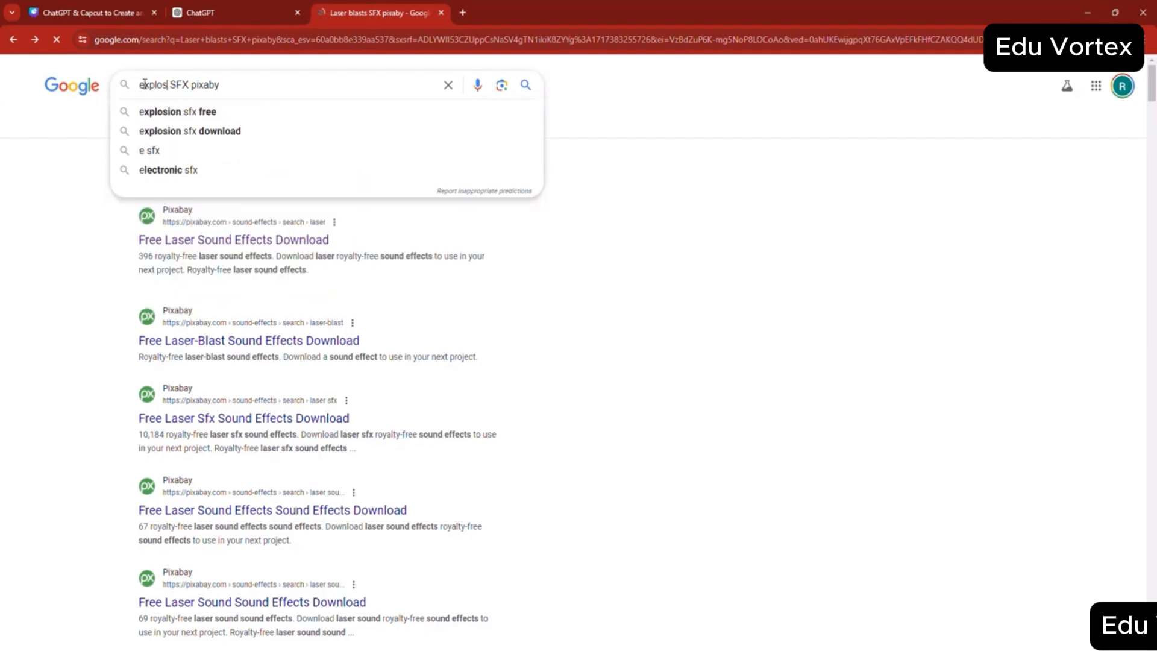
key(Return)
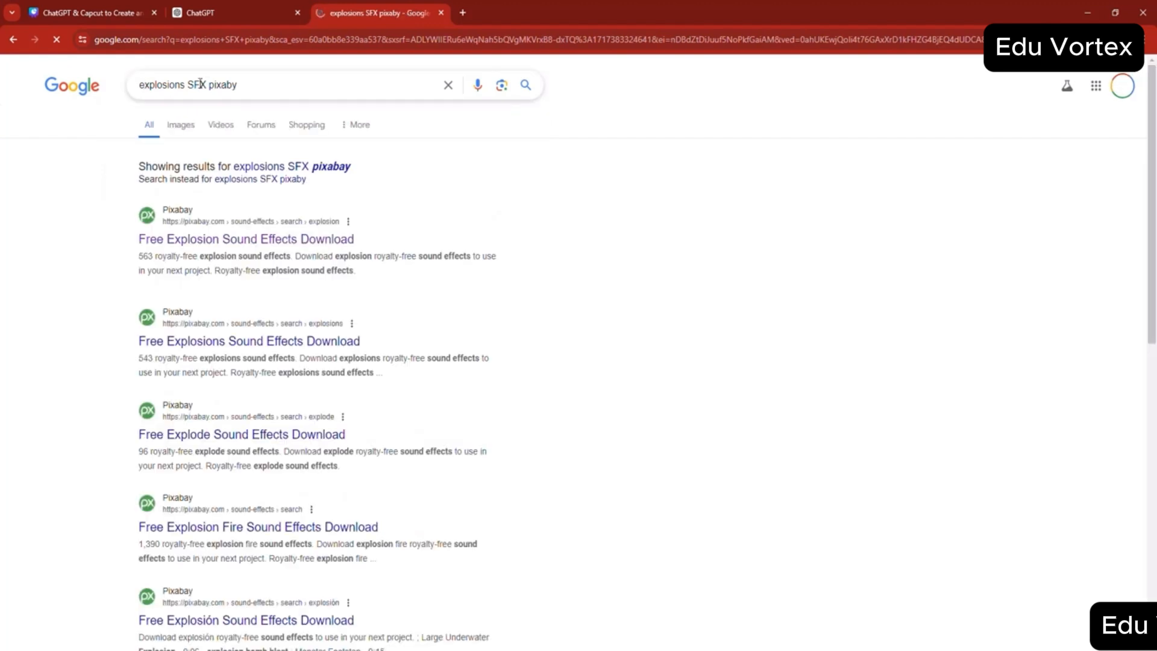
click(335, 175)
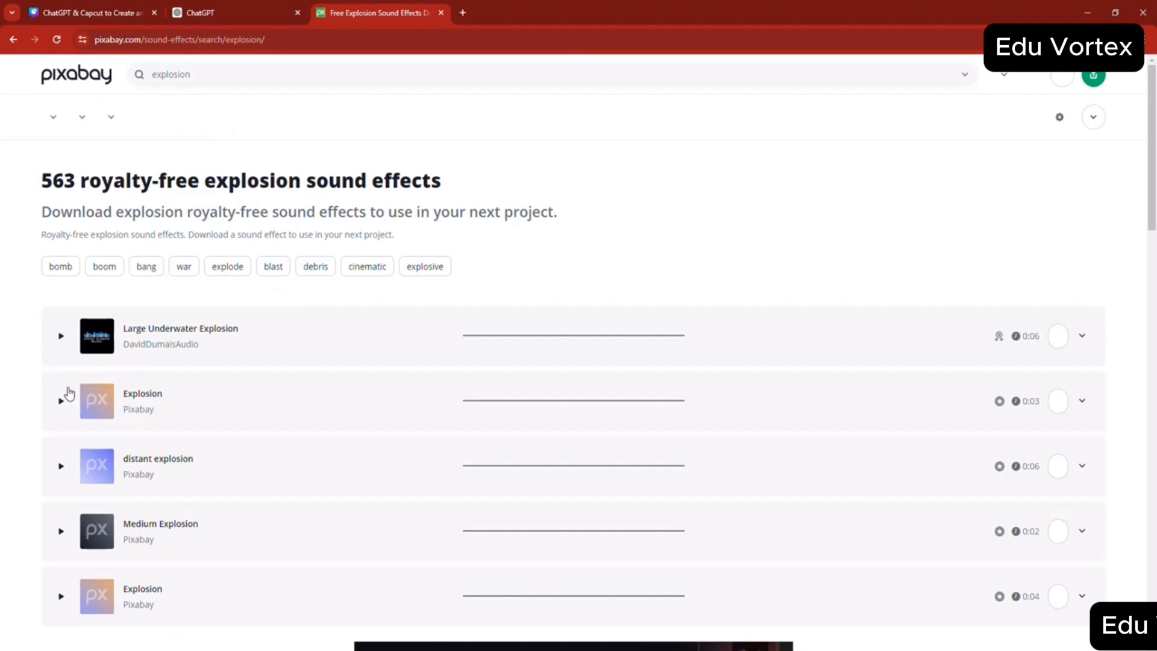
- Preview the "Explosion" and "Medium Explosion" sounds on Pixabay and download the "Explosion" sound effect
click(61, 425)
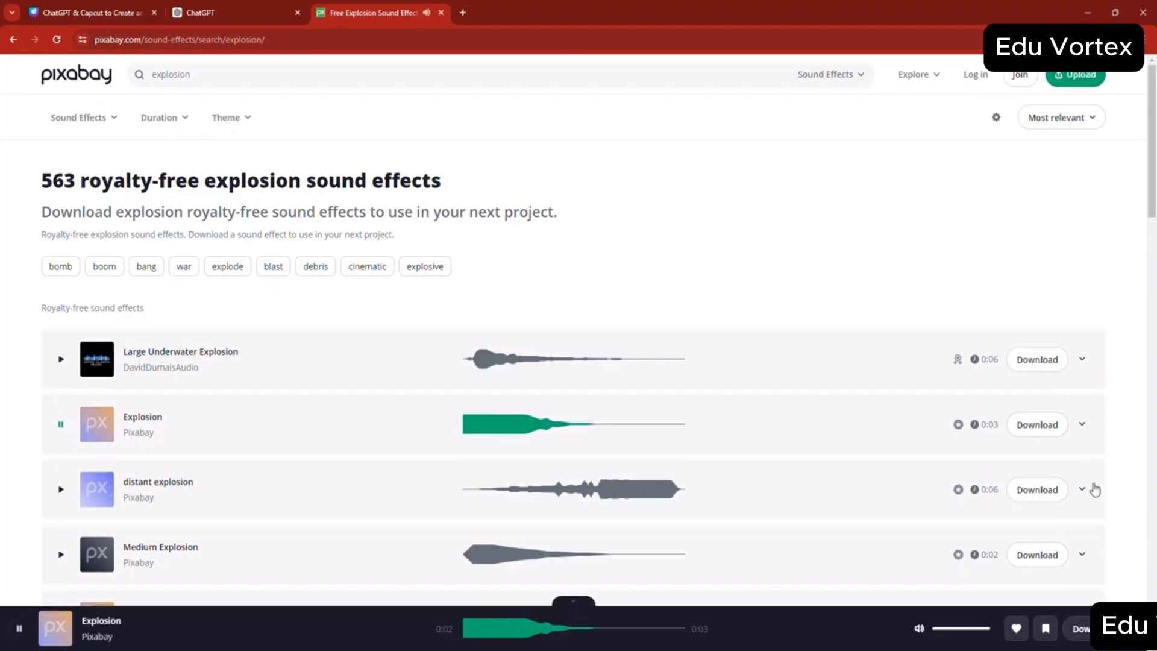
click(60, 554)
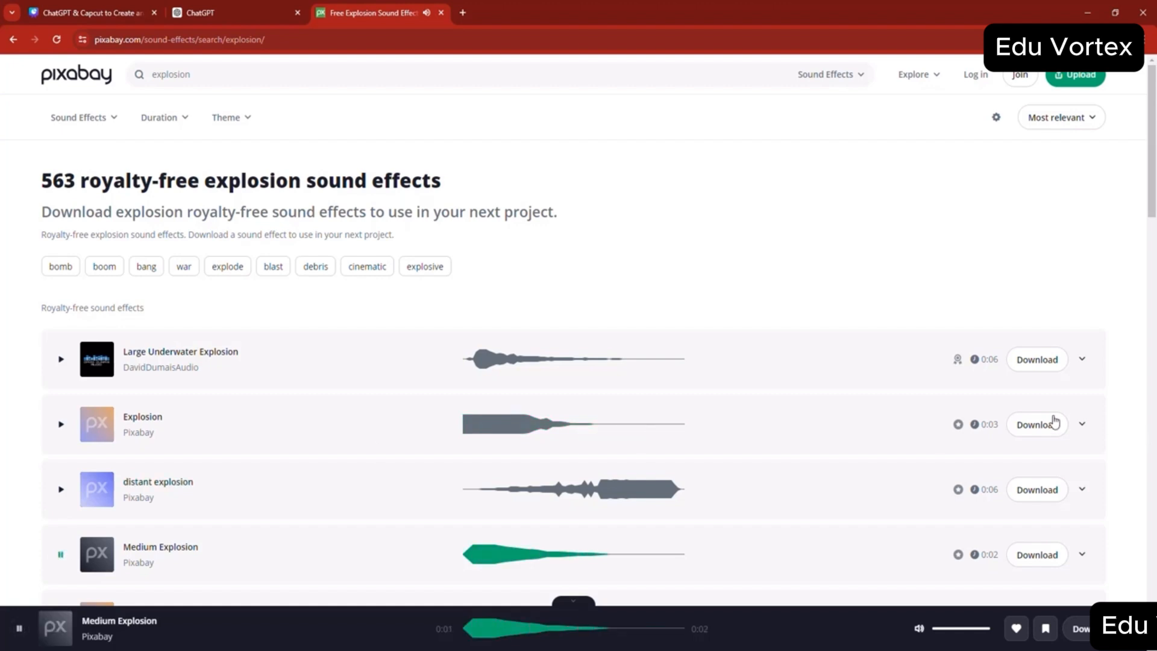
click(1102, 628)
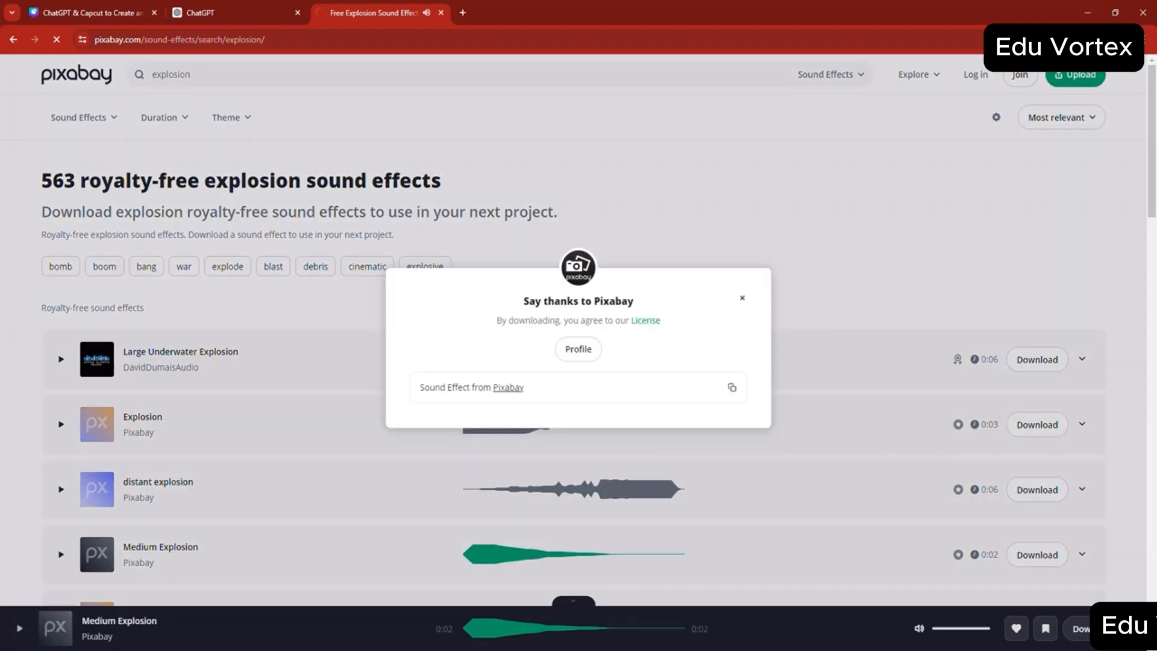
- Switch to File Explorer's Downloads folder and cut the explosion-42132 and laser-zap-90575 files
mouse_move(455, 649)
click(518, 611)
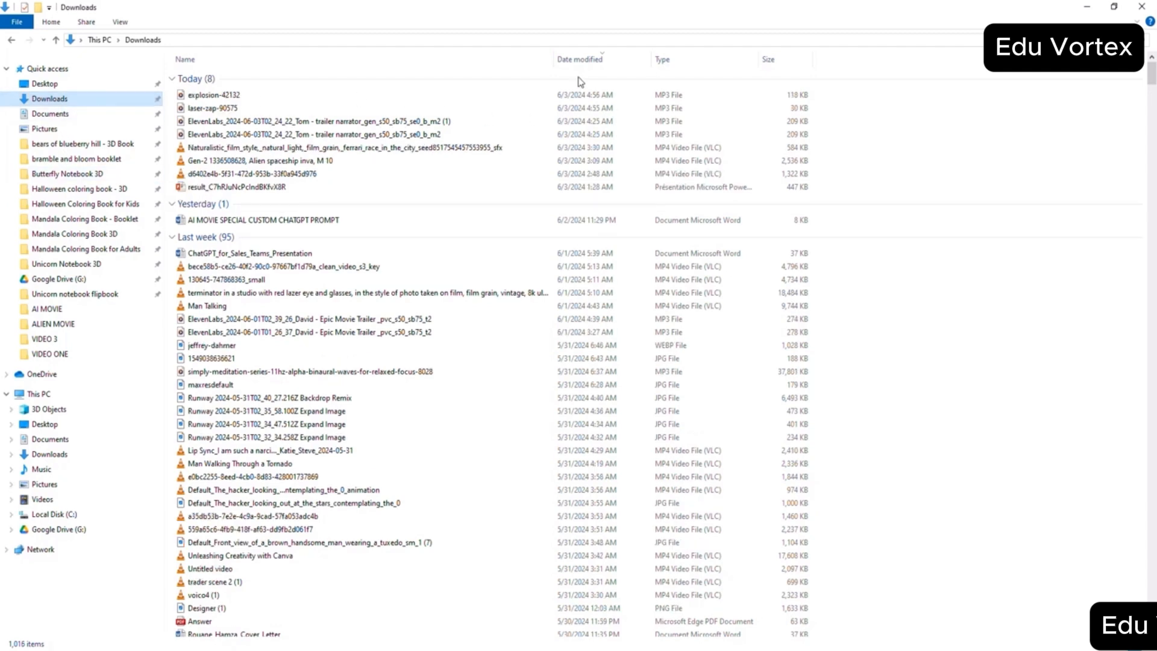
click(803, 111)
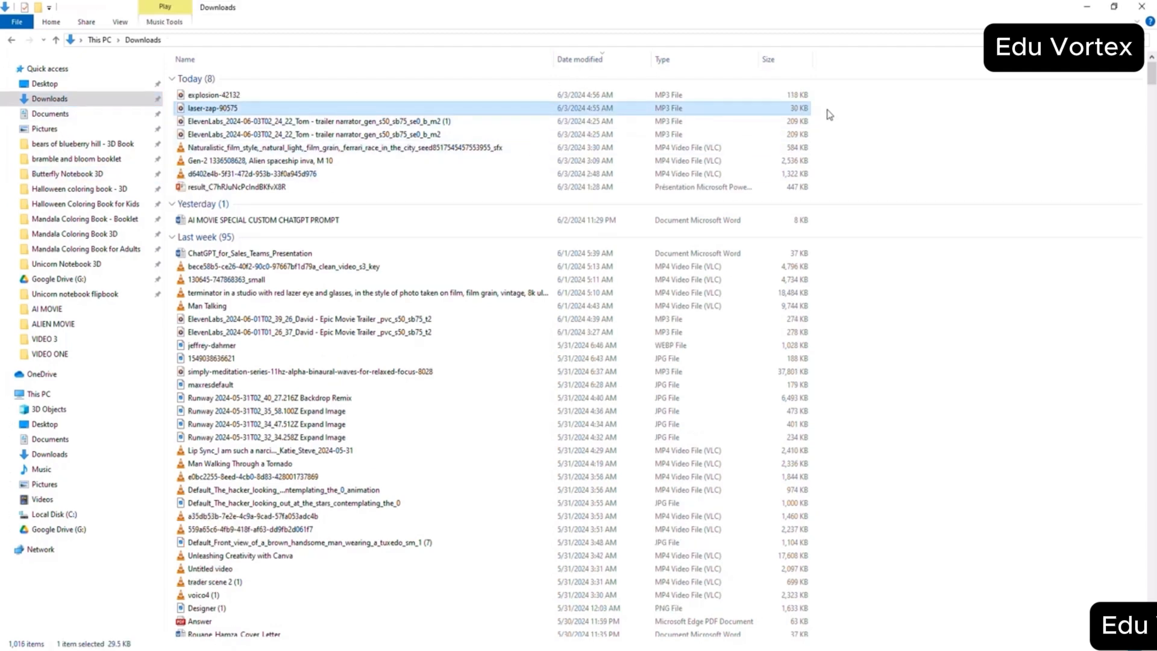
drag(824, 110, 777, 92)
right_click(755, 96)
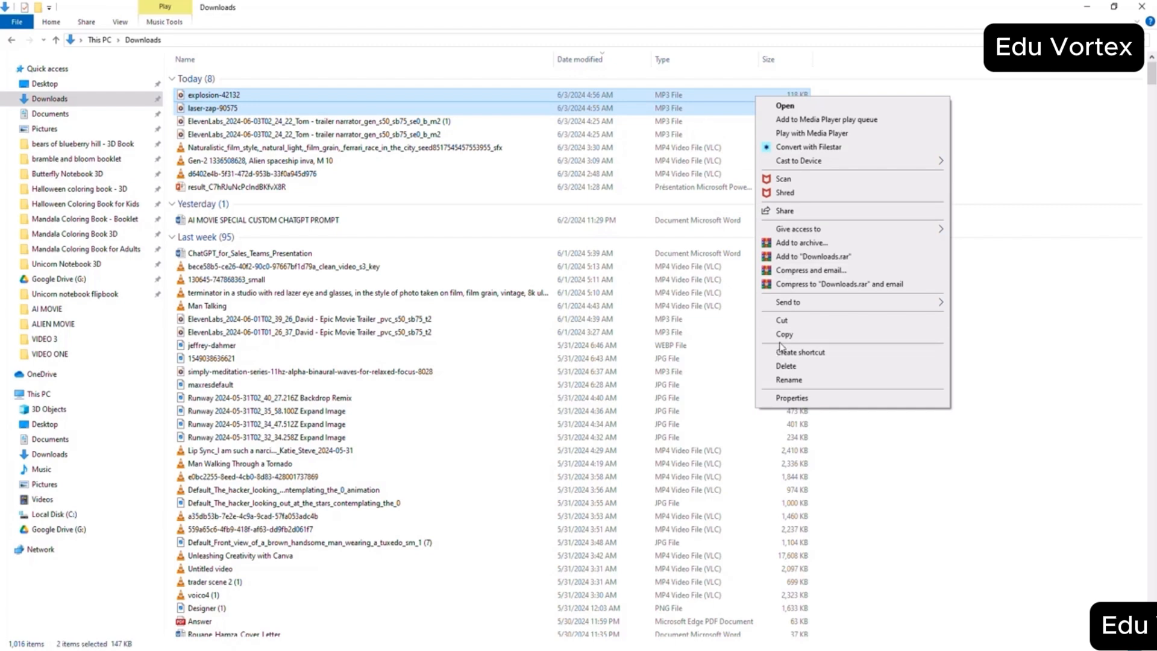
click(780, 322)
- Paste the two cut sound files into the s3 folder of ALIEN MOVIE and return to the parent folder
click(453, 649)
click(410, 646)
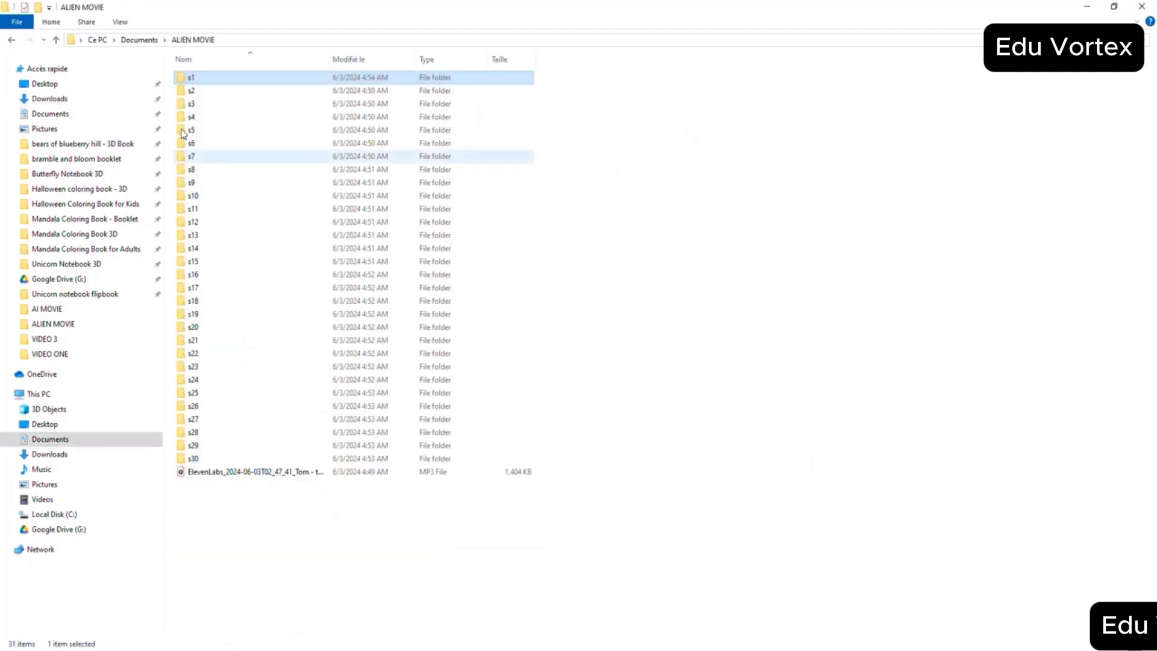
key(ctrl+v)
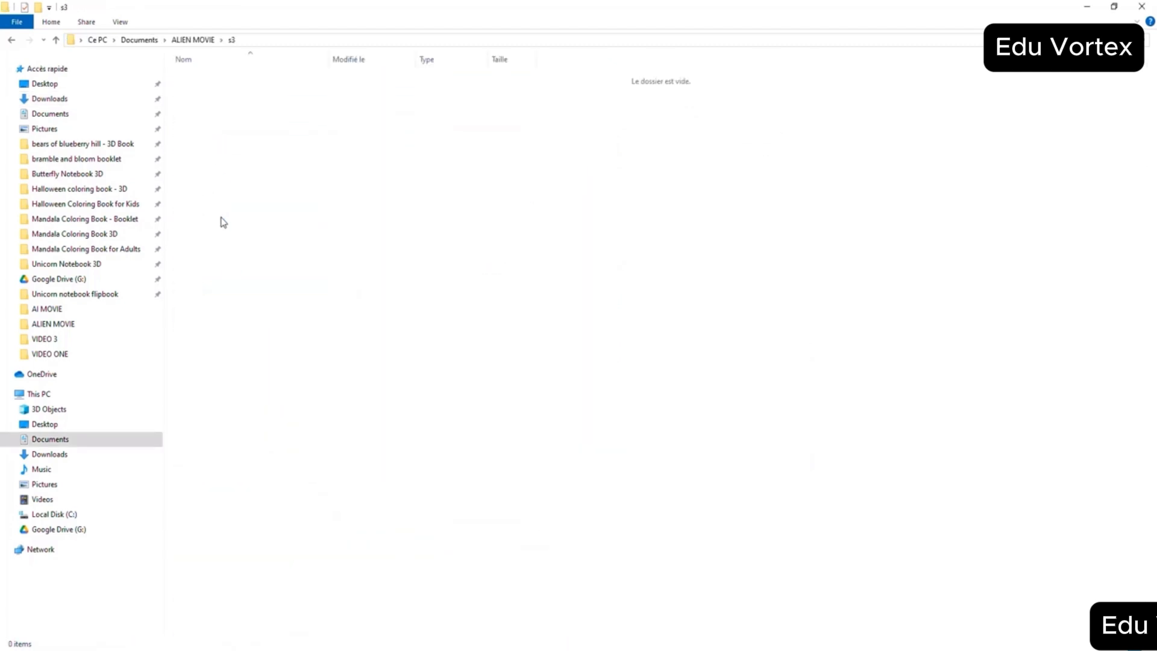
right_click(220, 199)
click(252, 283)
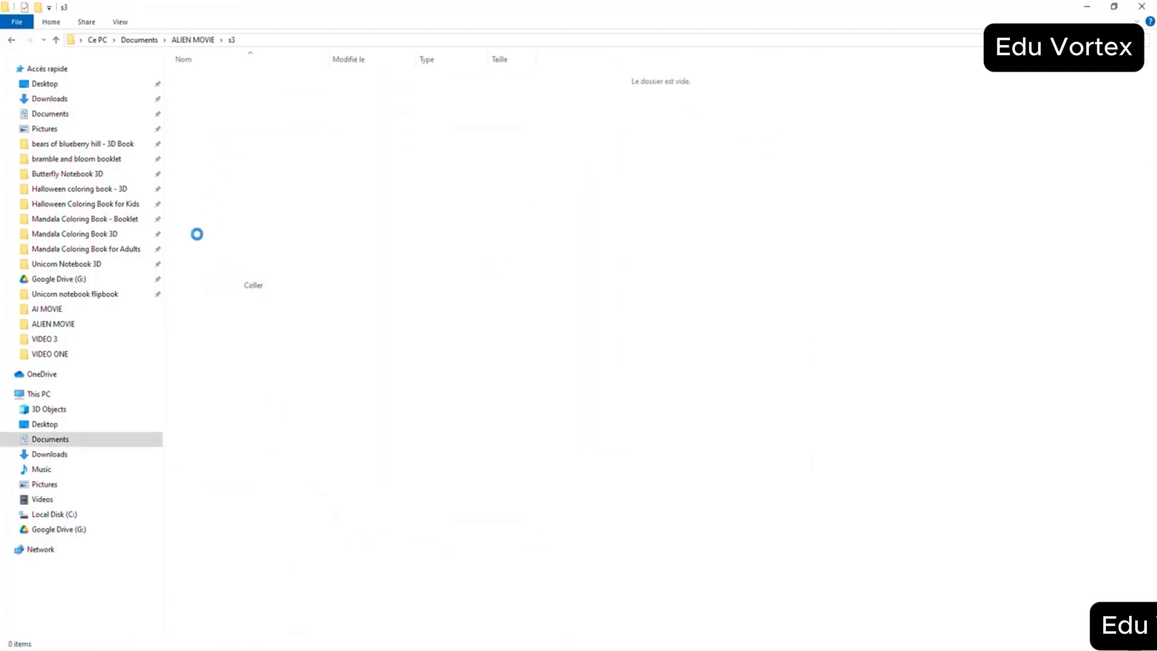
click(56, 40)
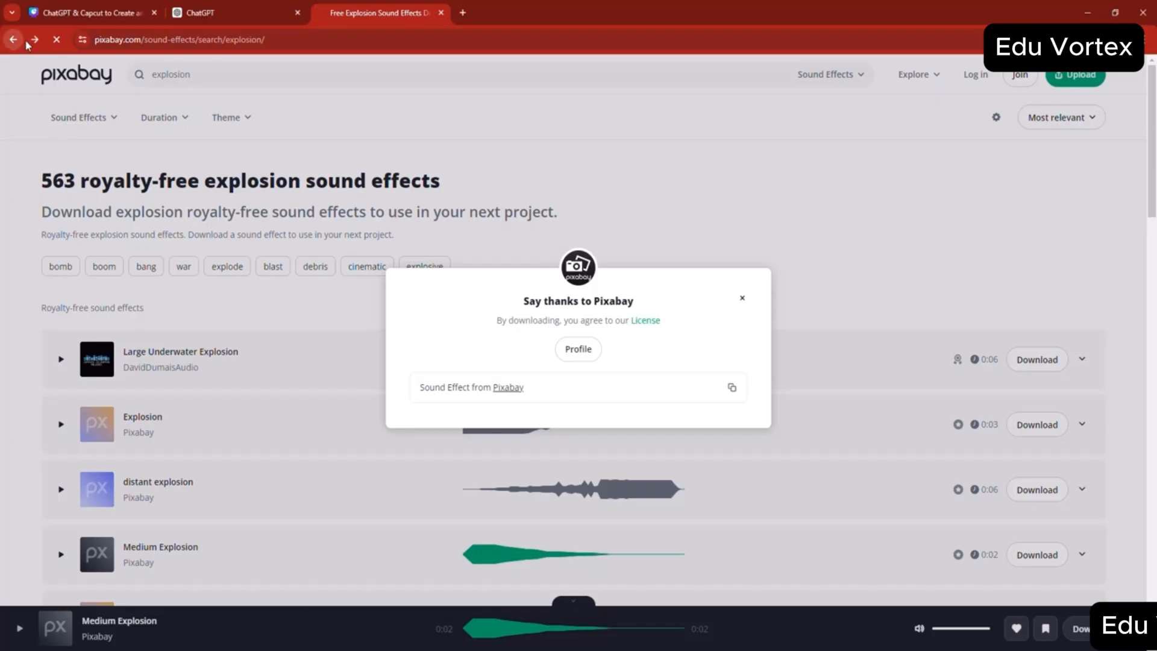
- Return Pixabay's tab to the Google results and copy the word "Inspirational" from Scene 4's SFX line in ChatGPT
click(11, 39)
click(233, 6)
scroll(569, 381, down, 4)
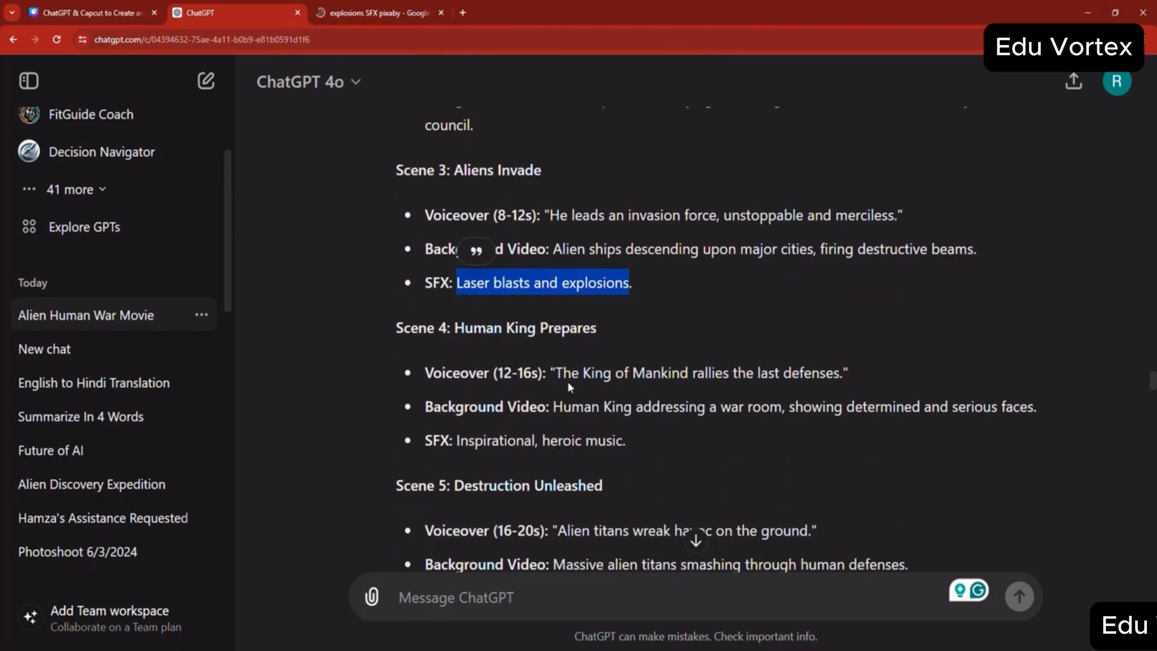
scroll(572, 390, up, 1)
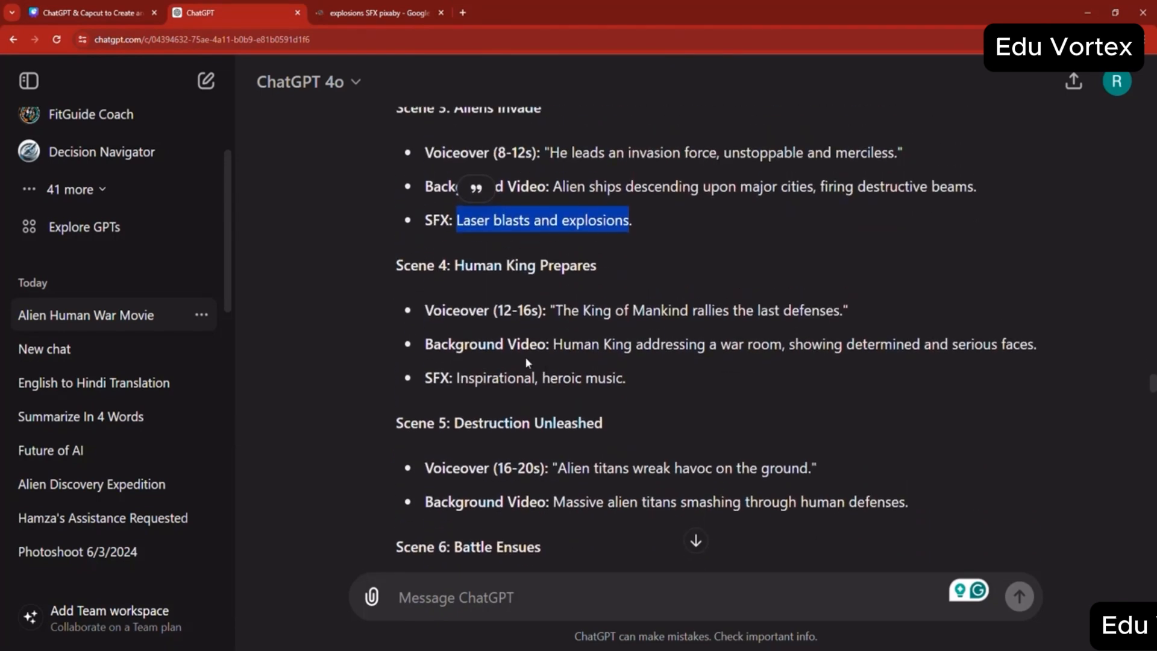
click(621, 378)
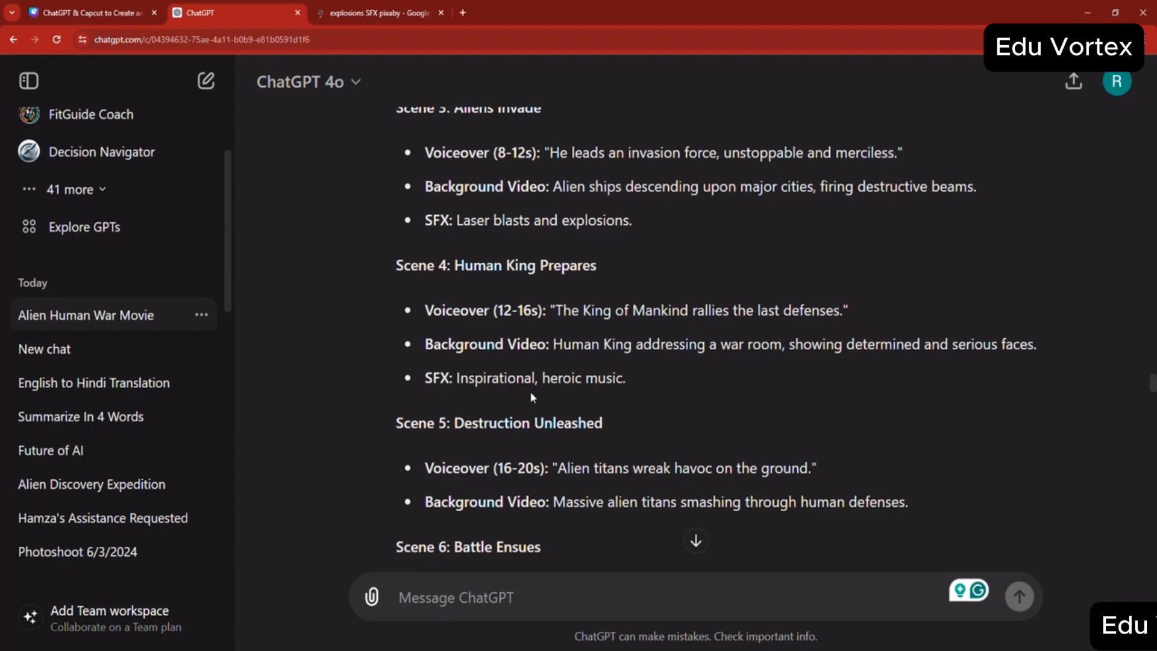
double_click(495, 377)
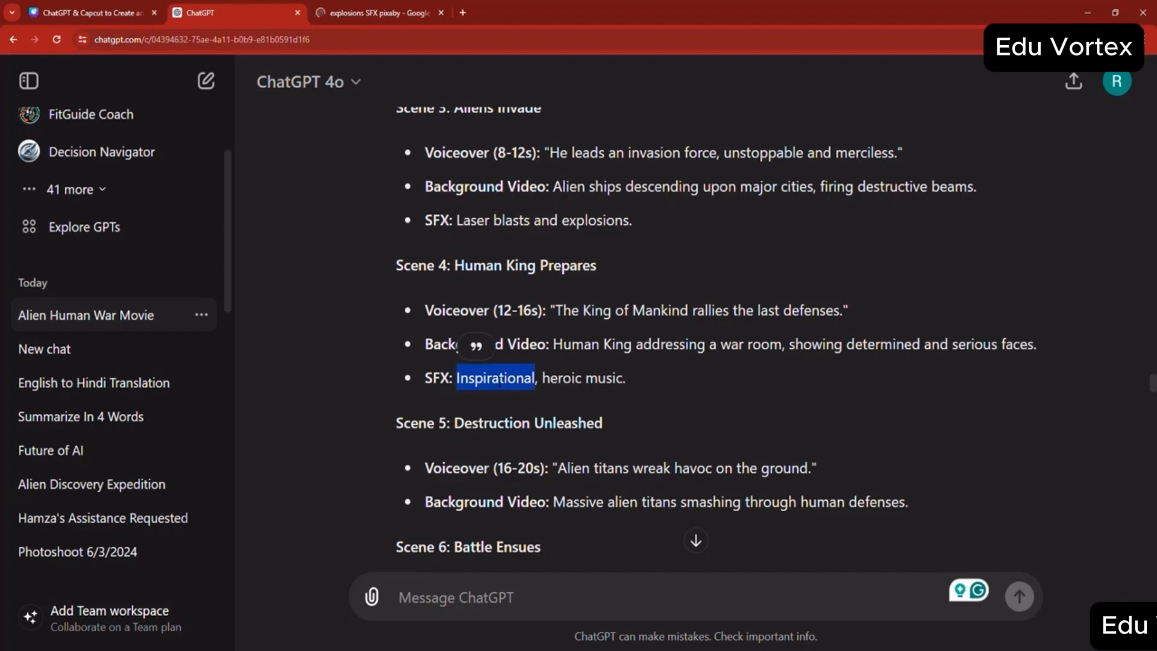
- Search Google for "Inspirational SFX pixaby" and open Pixabay's free inspiration sound effects page
click(395, 9)
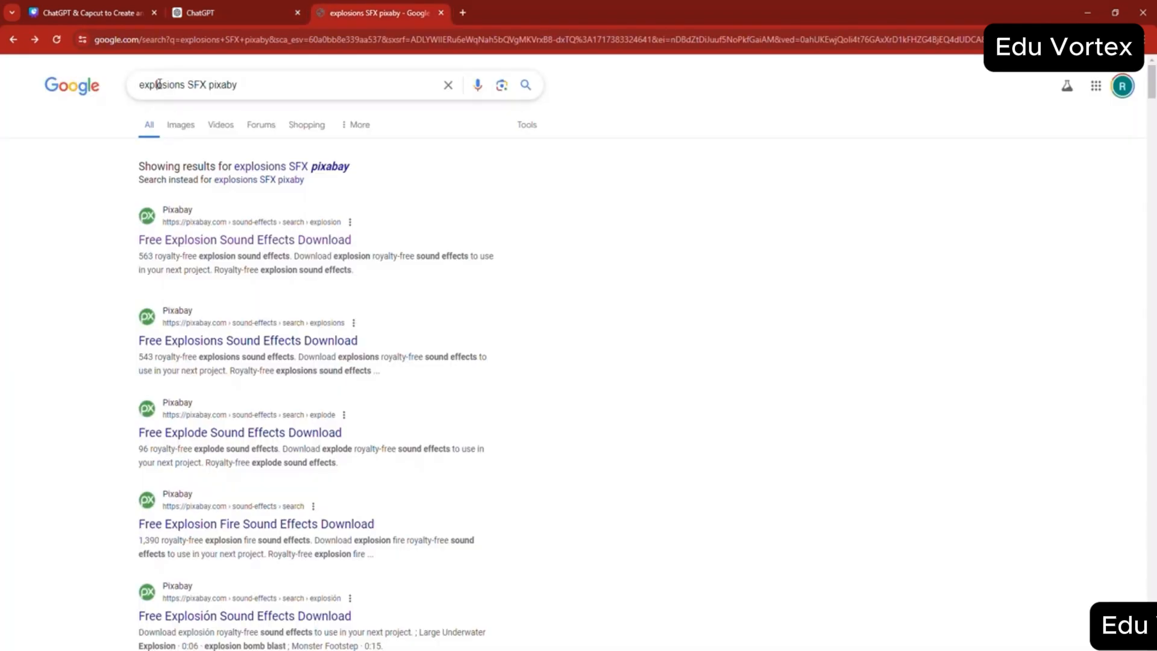
double_click(161, 85)
key(ctrl+v)
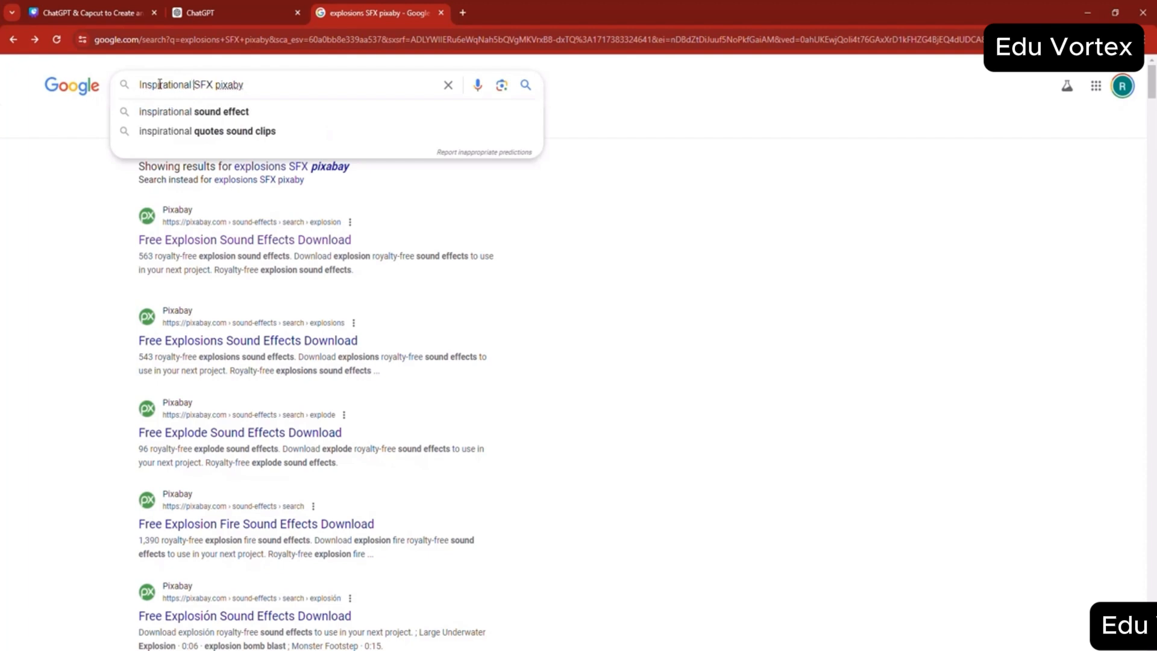
key(Return)
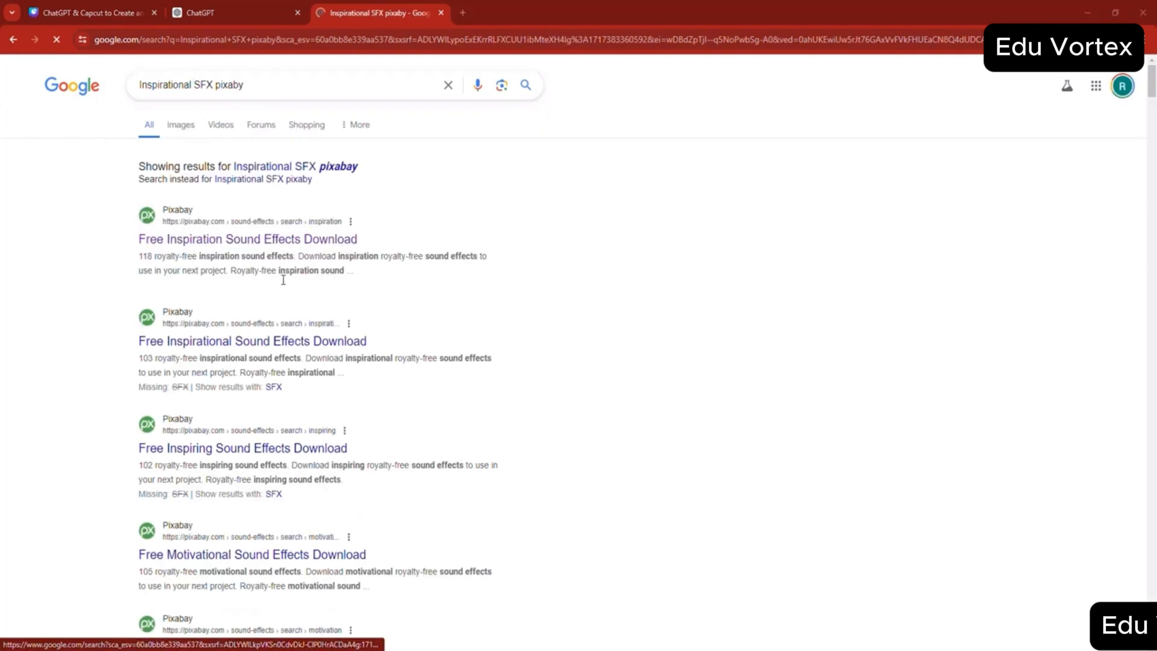
click(276, 240)
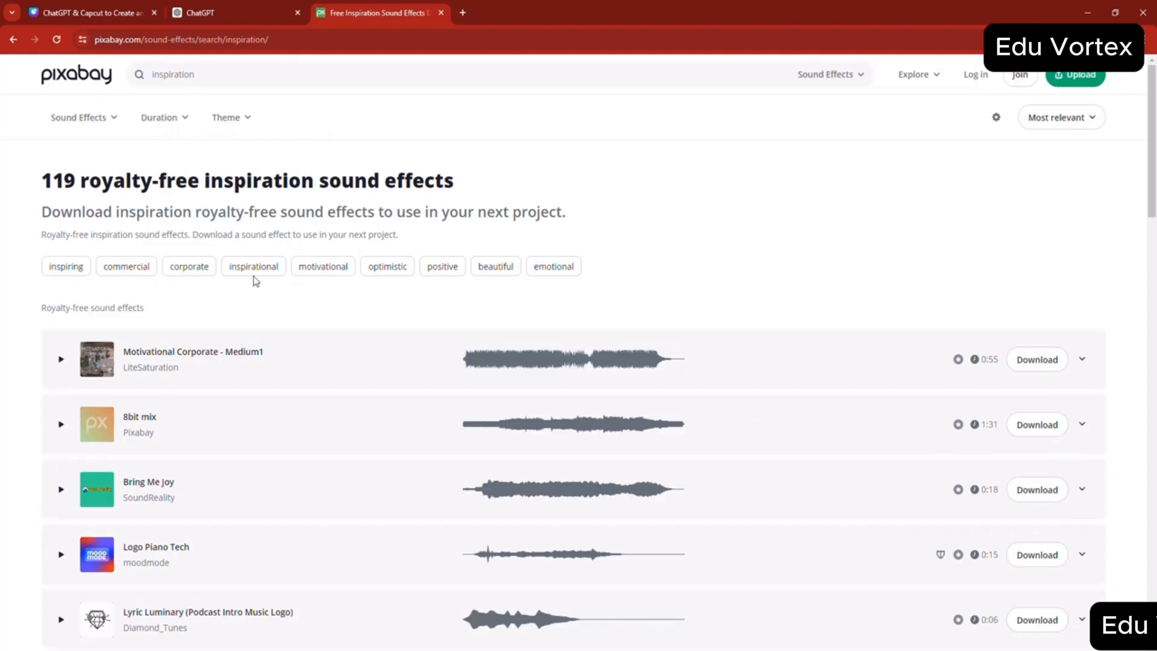
- Preview "Lyric Luminary (Podcast Intro Music Logo)" and "Cadence Crew (Minimal Logo)", and download the "Cadence Crew" sound
scroll(13, 480, down, 1)
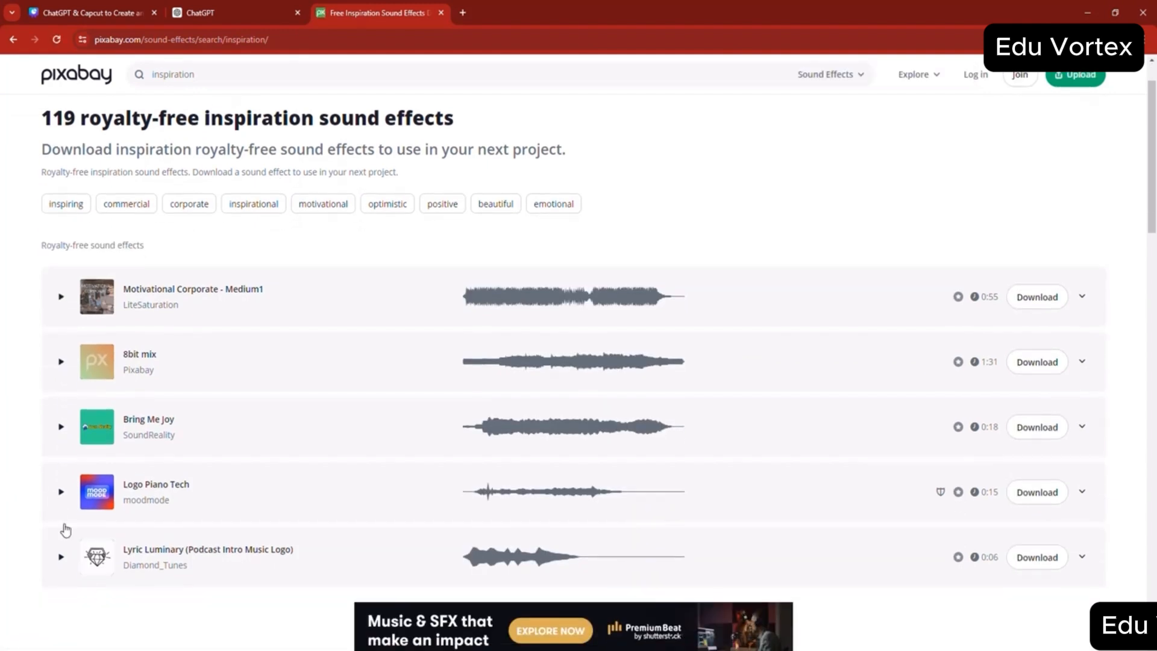
click(62, 556)
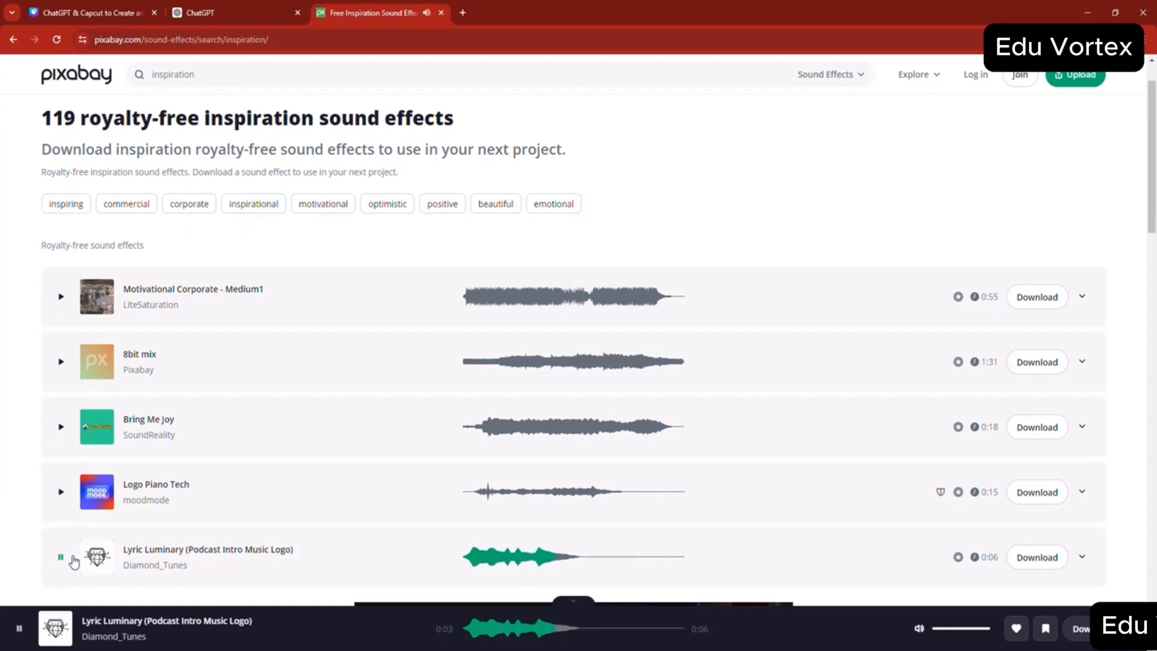
scroll(726, 475, down, 4)
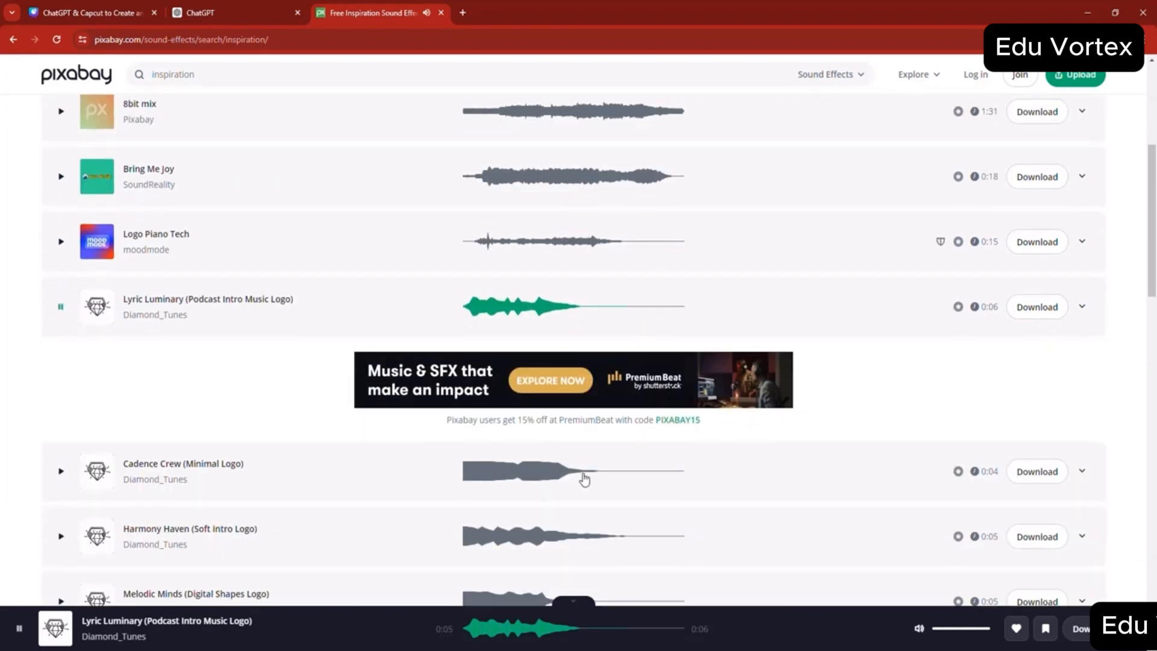
click(61, 473)
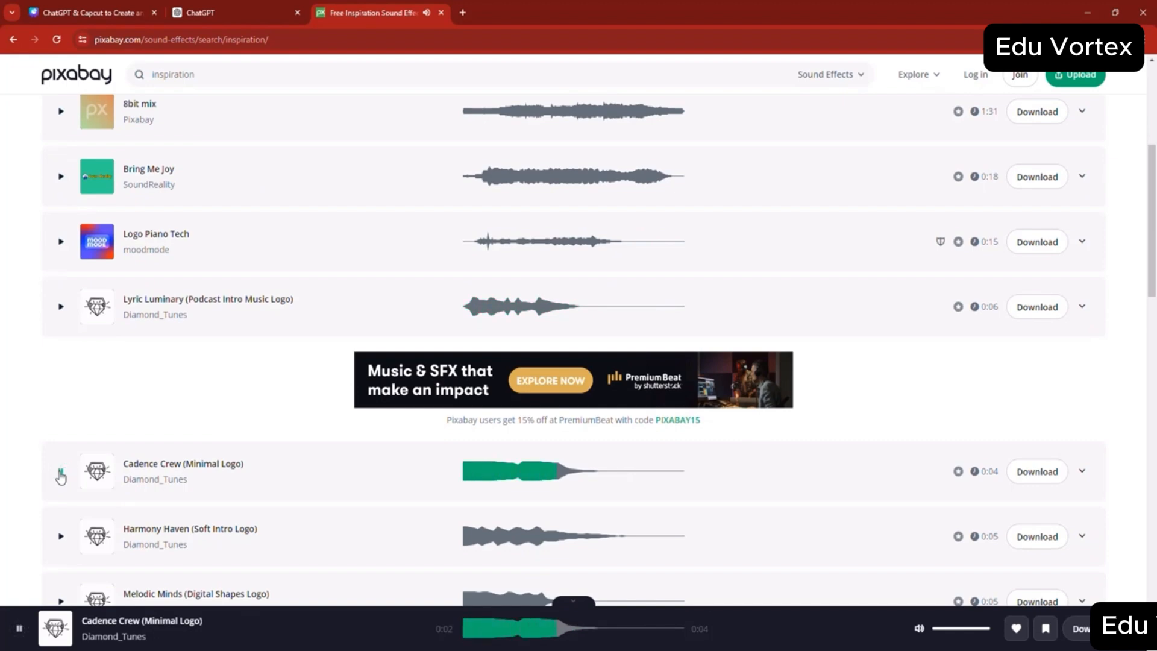
click(1043, 486)
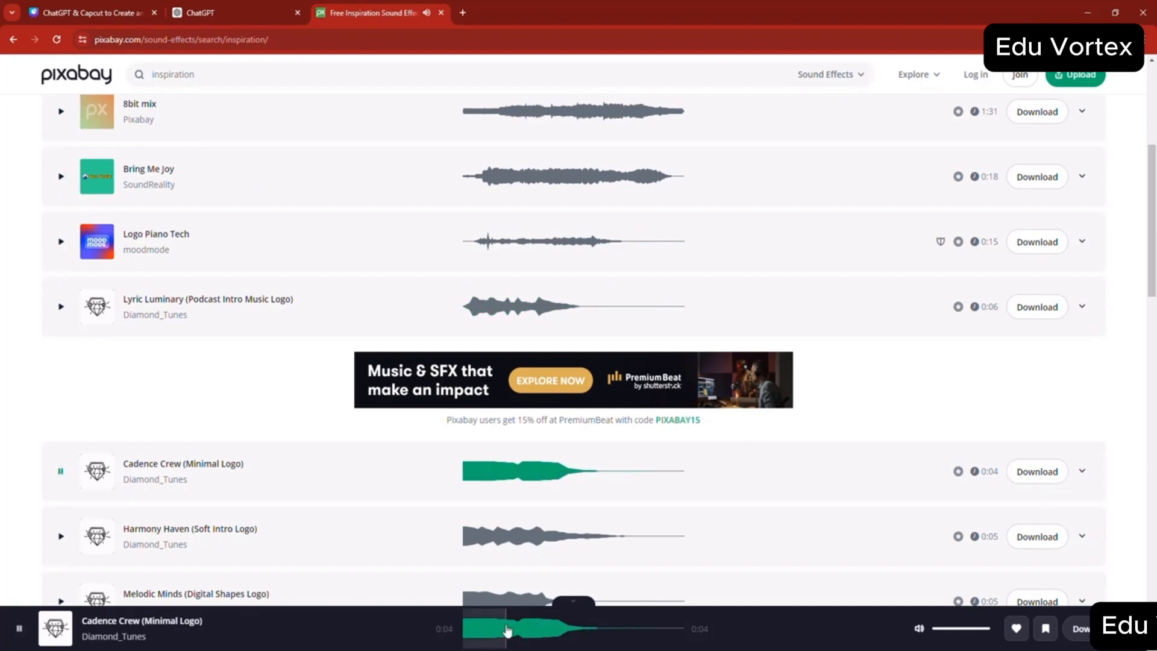
- Check the current scene number in the ChatGPT script and open the s4 folder inside ALIEN MOVIE
click(454, 650)
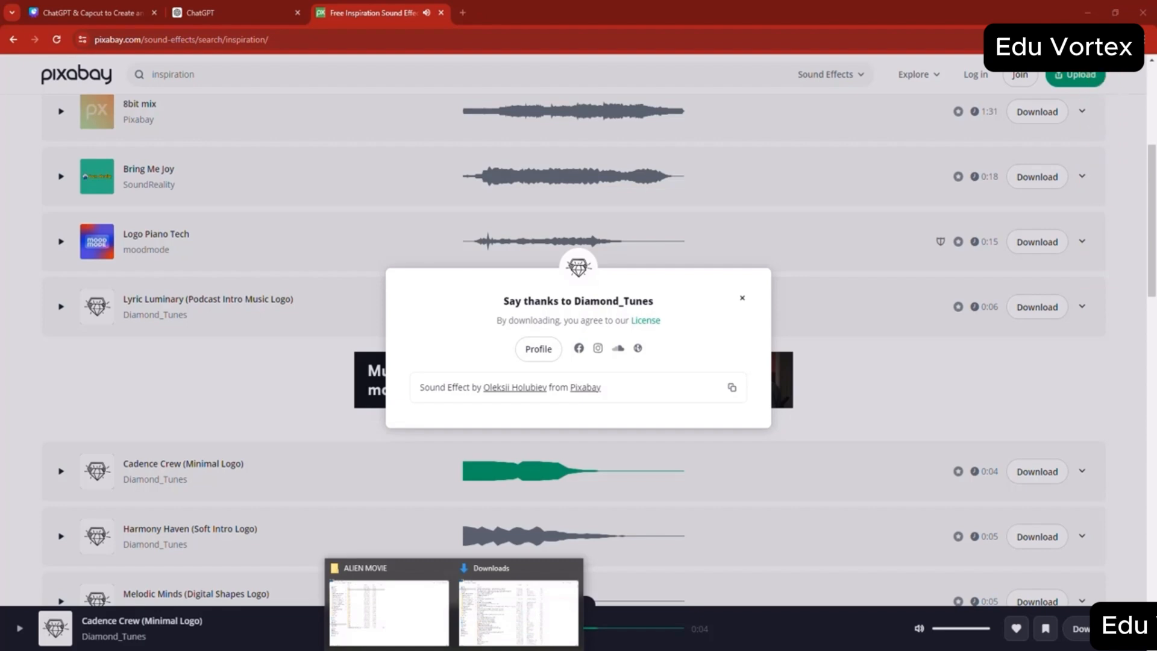
click(259, 6)
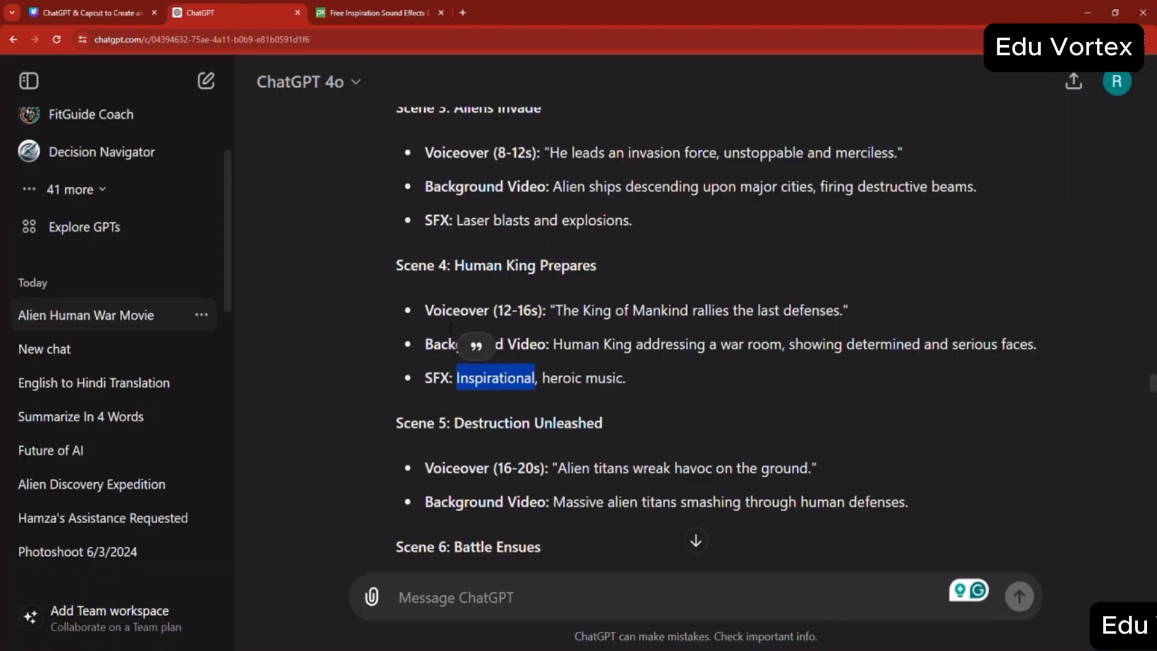
click(379, 12)
click(455, 650)
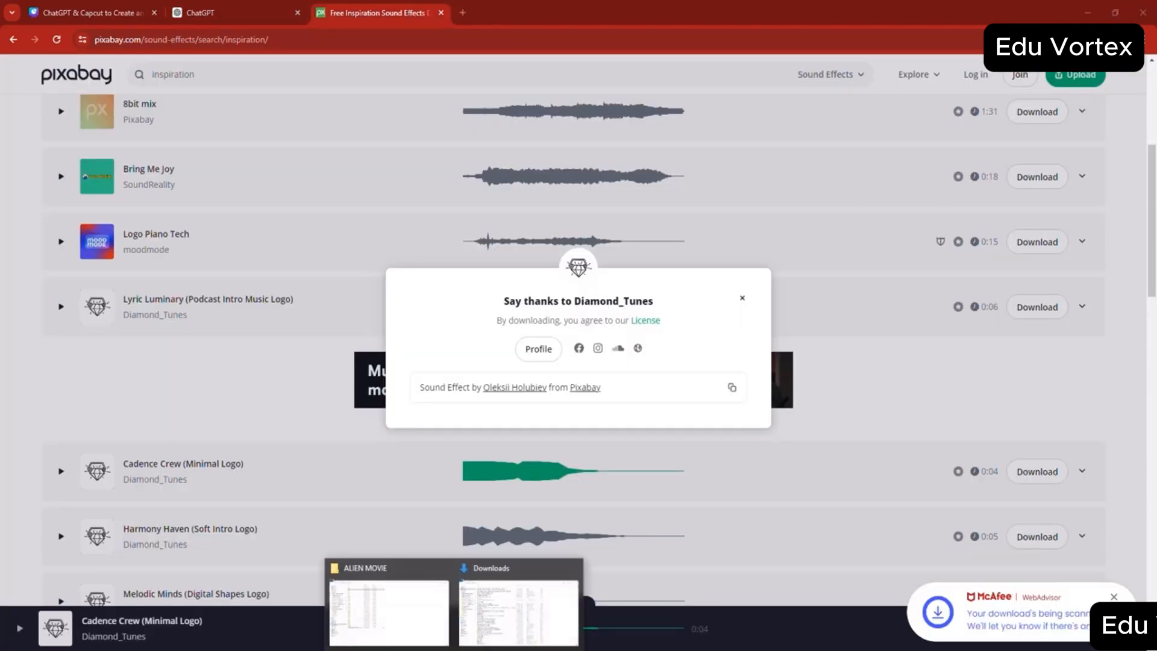
click(389, 614)
double_click(218, 121)
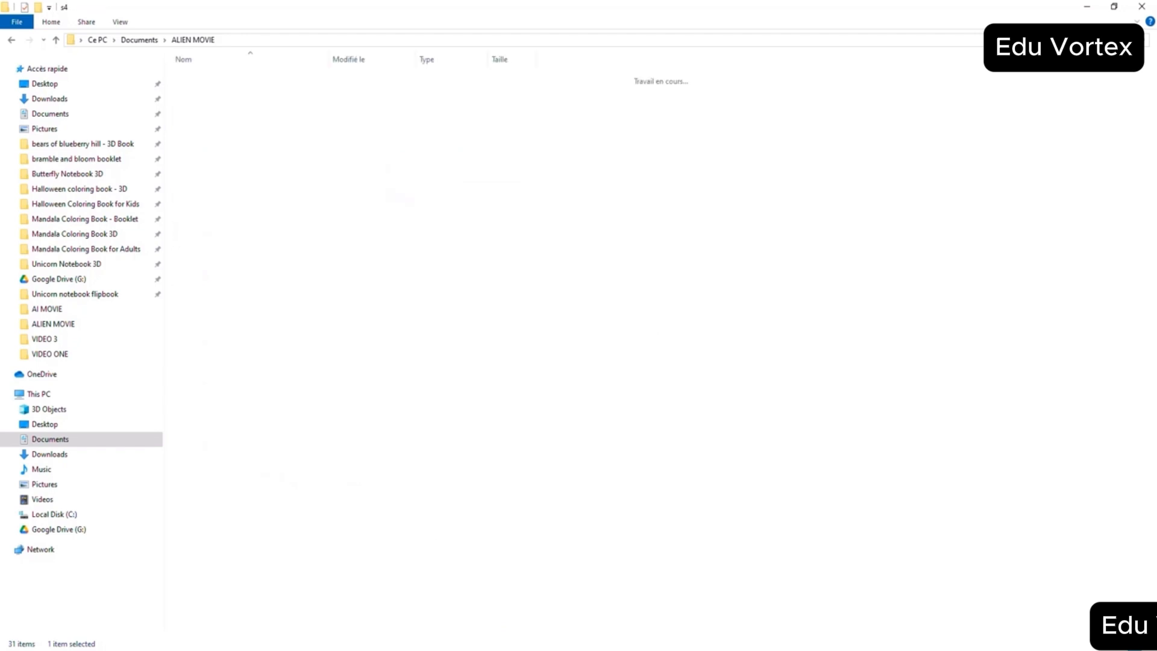
- Cut the cadence-crew-minimal-logo-179984 file from the Downloads folder
click(455, 650)
click(504, 630)
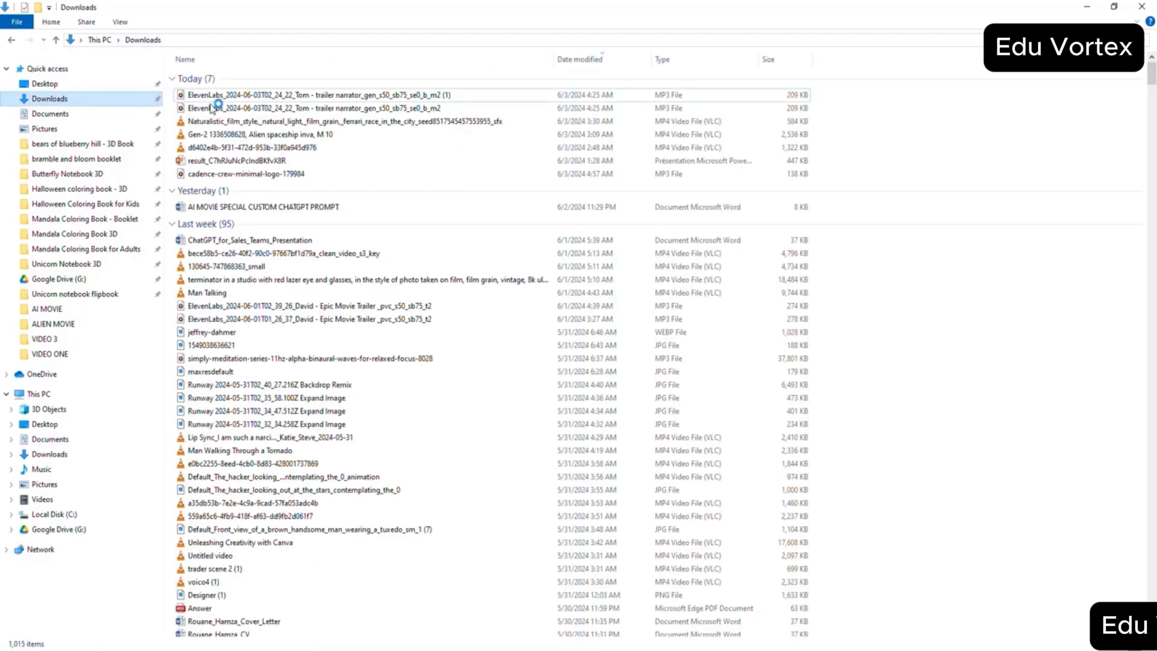
click(232, 100)
right_click(231, 98)
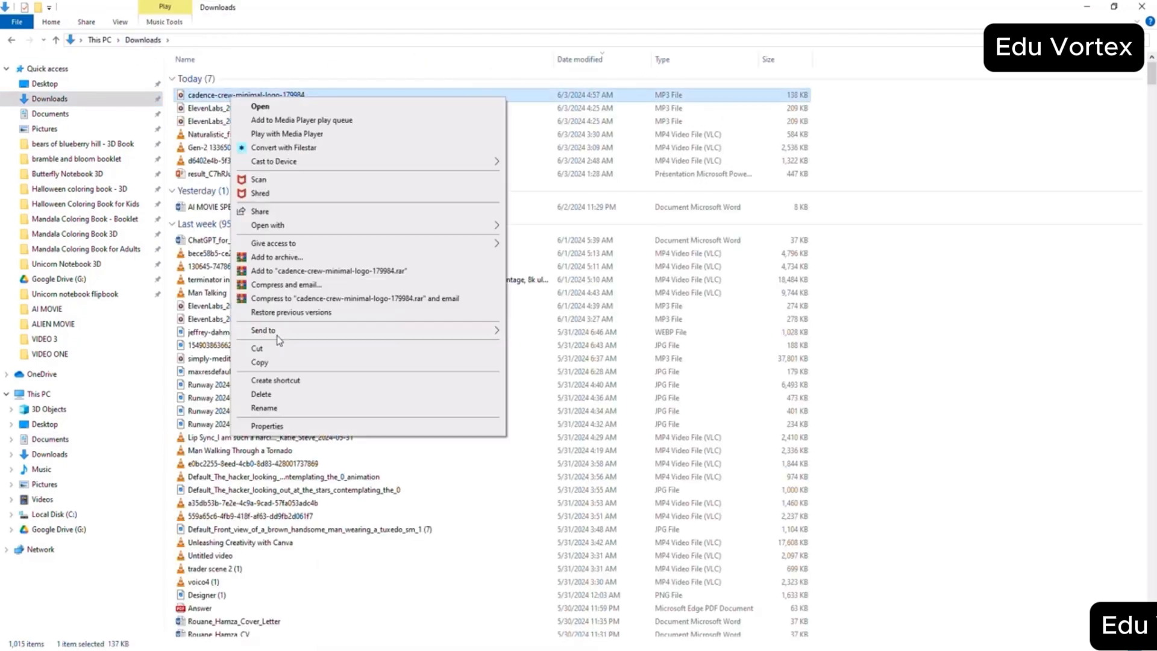
click(256, 348)
- Paste the cut Cadence Crew sound into the s4 folder and return to the ALIEN MOVIE folder
mouse_move(413, 637)
click(387, 594)
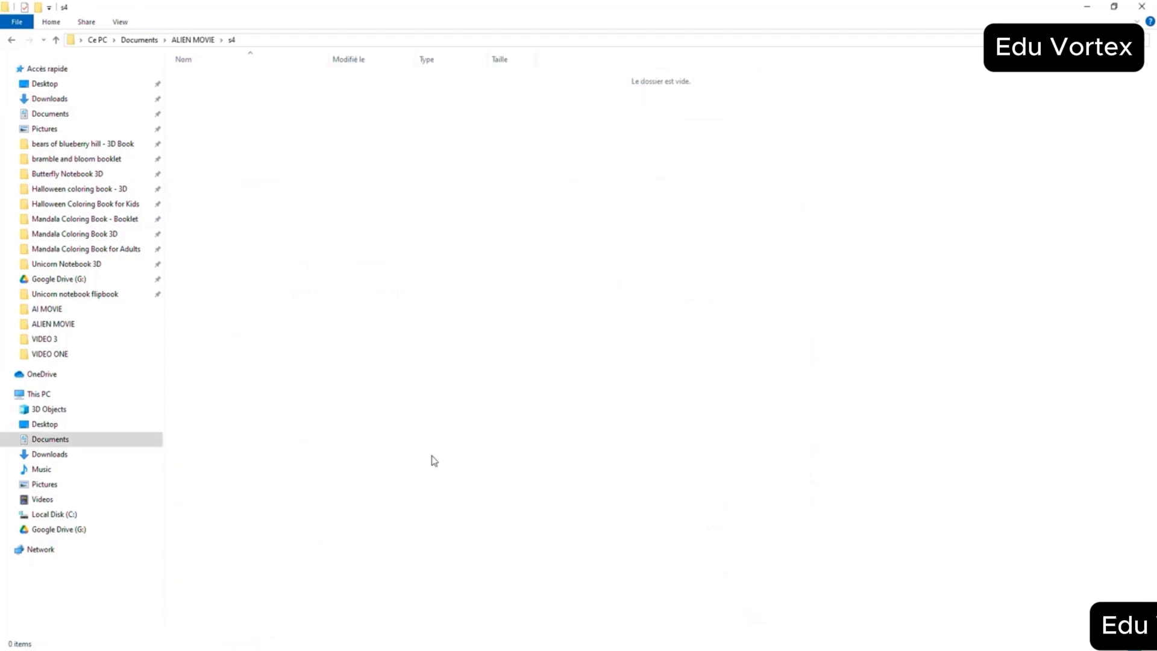
right_click(432, 456)
click(462, 543)
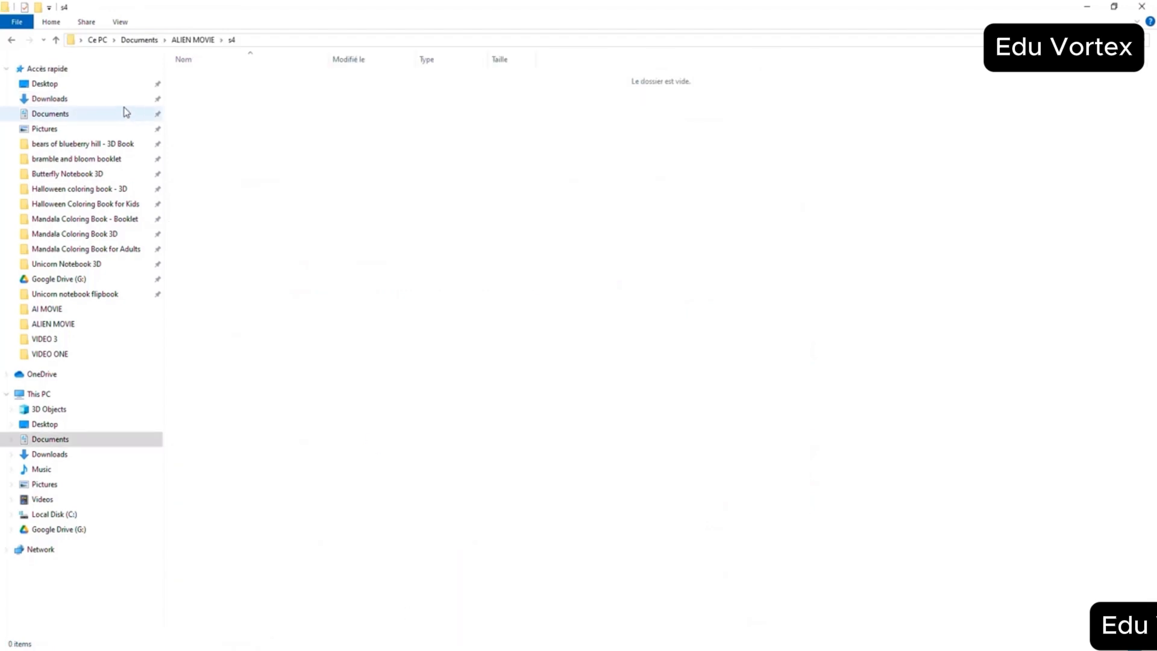
click(55, 40)
- Return to the ChatGPT script and copy the word "Explosions" from the Scene 6 SFX line
click(321, 640)
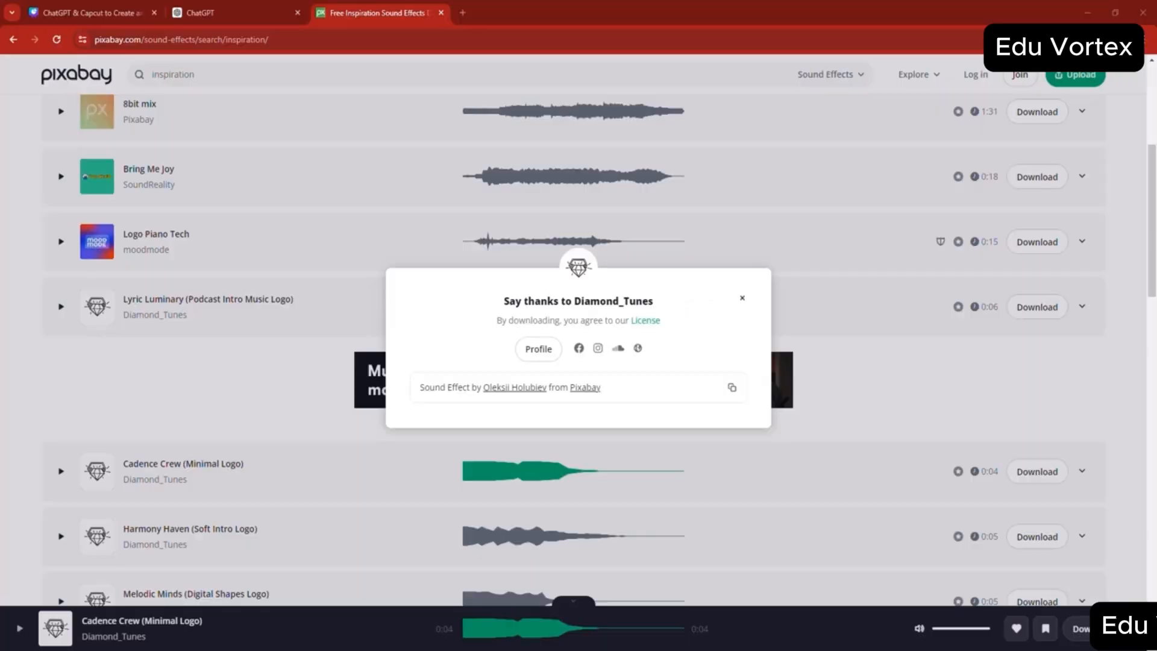
click(24, 39)
click(202, 13)
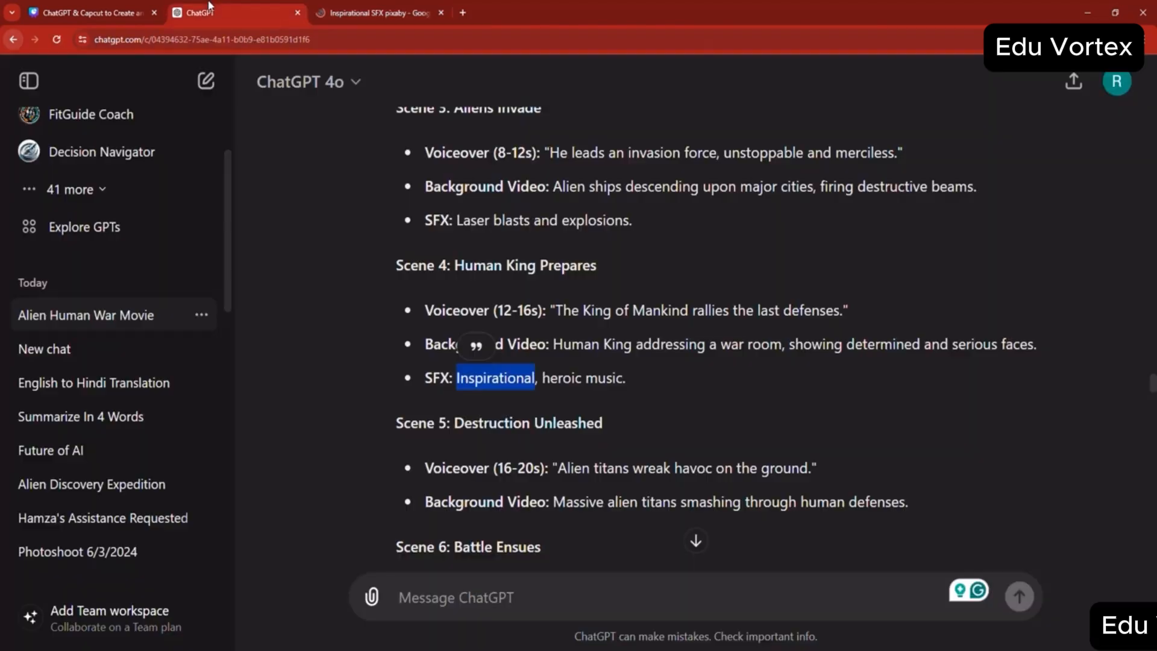
scroll(633, 427, down, 1)
scroll(633, 427, down, 2)
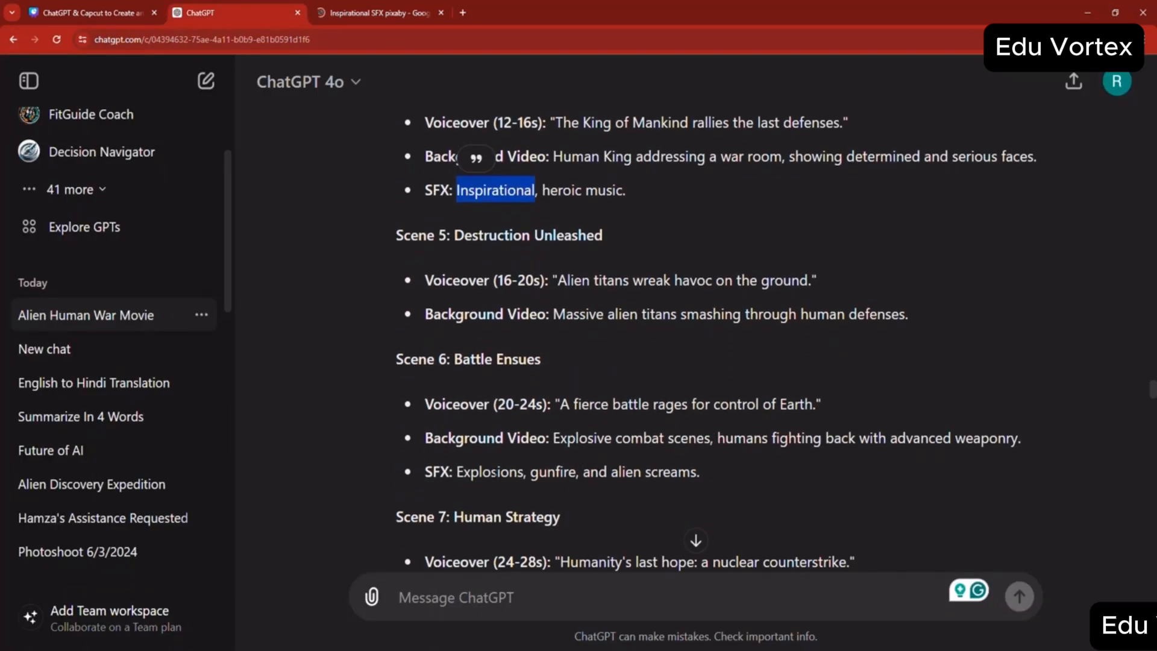
double_click(490, 471)
right_click(483, 471)
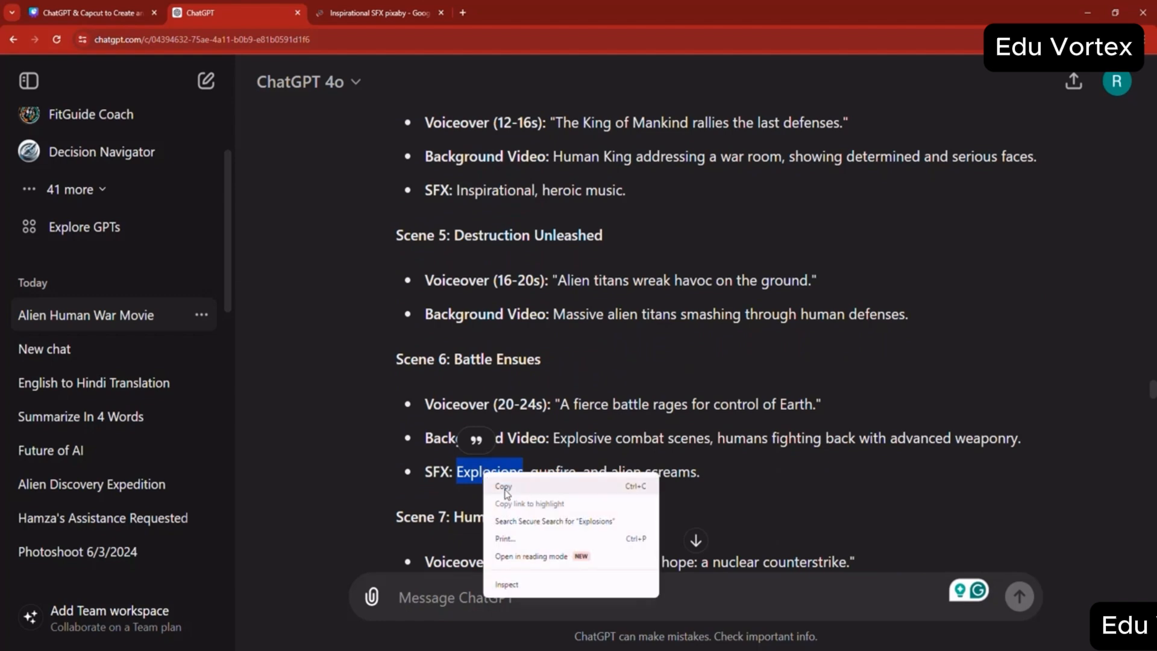
click(500, 480)
- Search Google for "Explosions SFX pixaby" and download the 3-second "Explosion" sound from Pixabay's explosion results
click(376, 13)
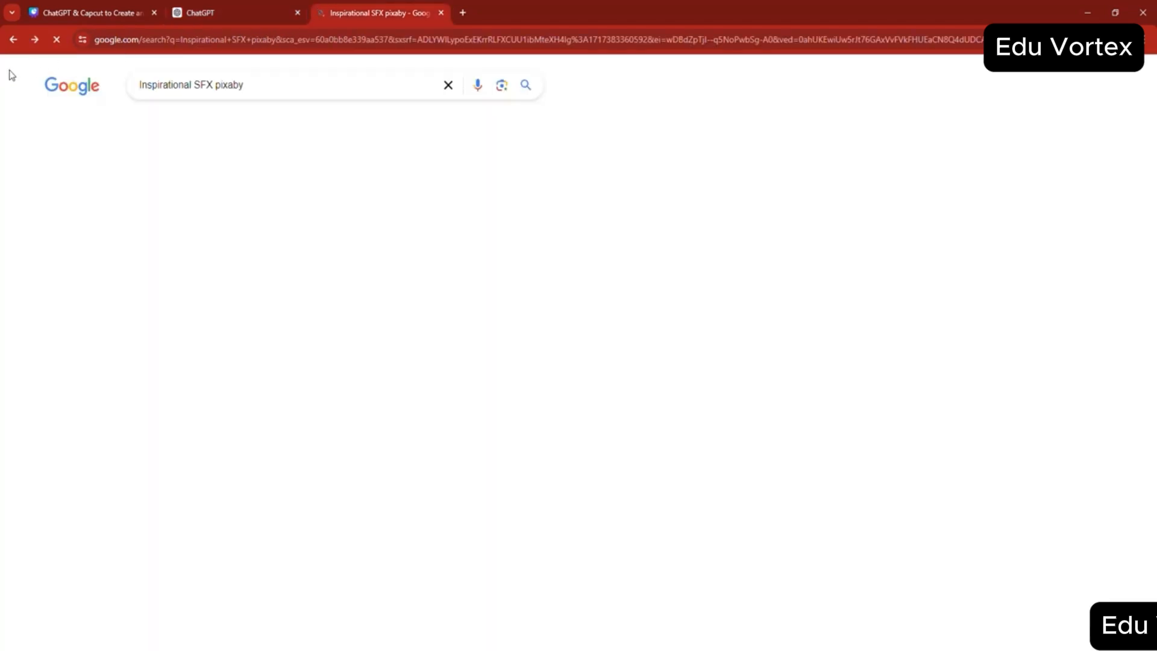
double_click(159, 85)
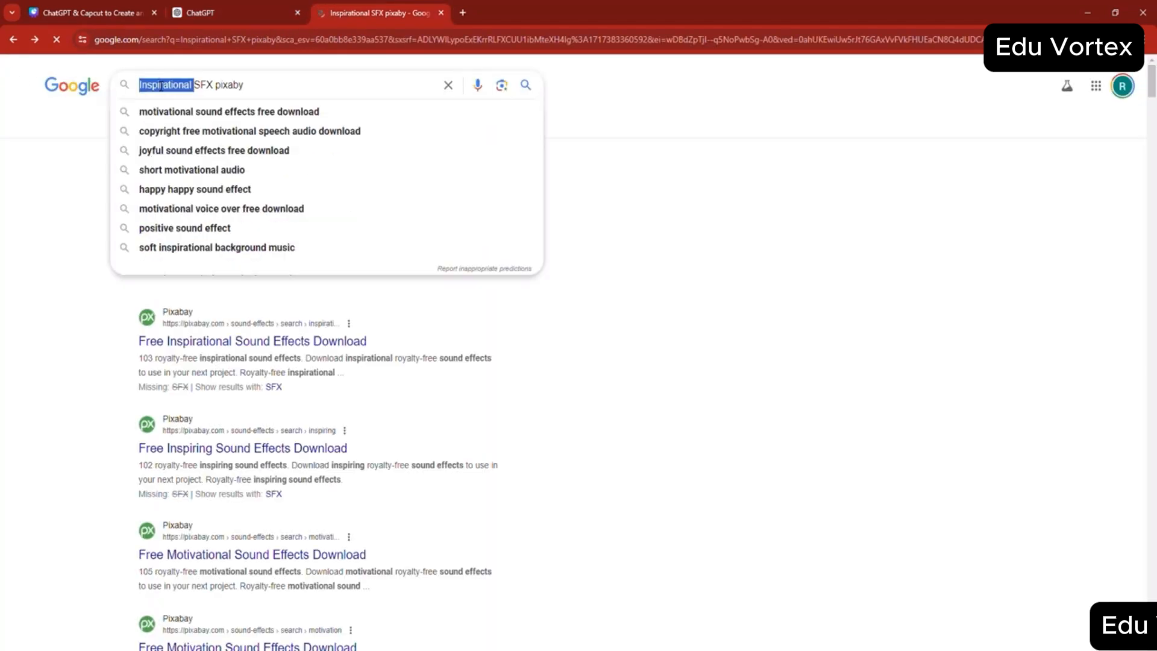
key(ctrl+v)
key(Return)
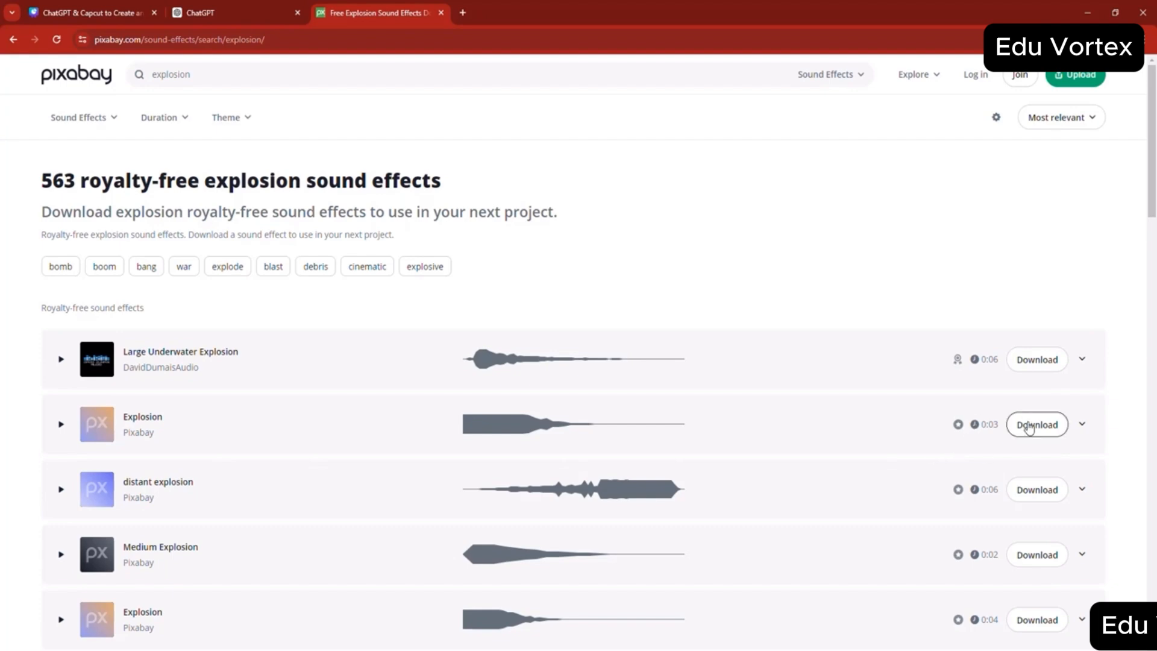
click(1024, 429)
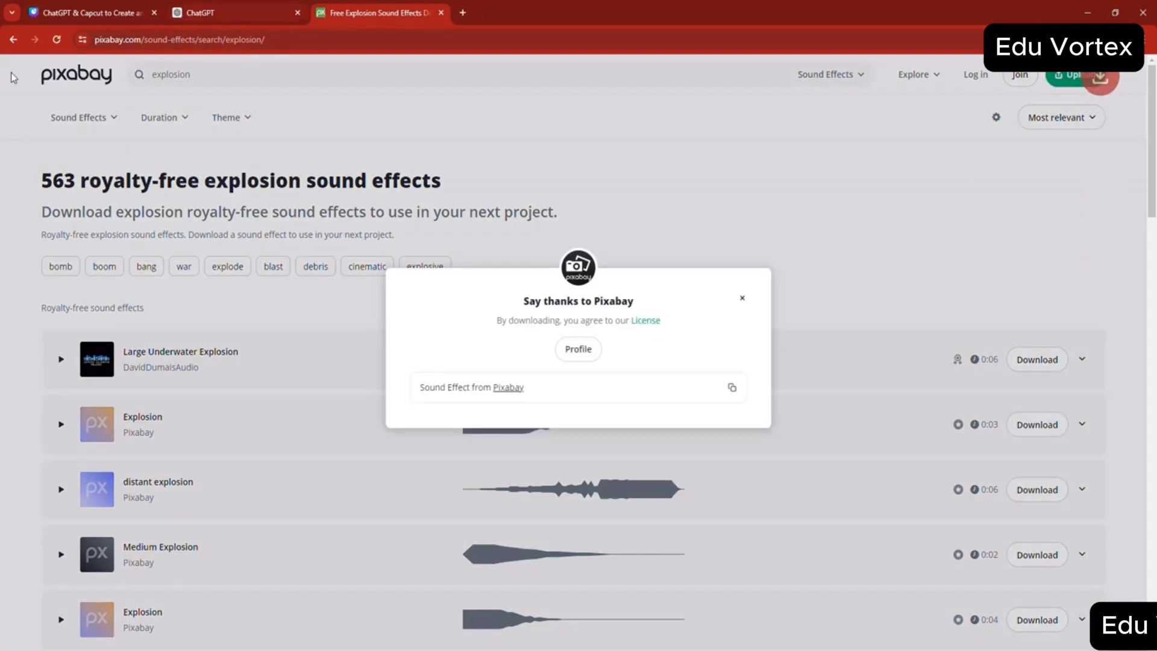
click(12, 41)
- Copy "gunfire" from the Scene 6 SFX line and search Google for "gunfire SFX pixaby"
click(208, 11)
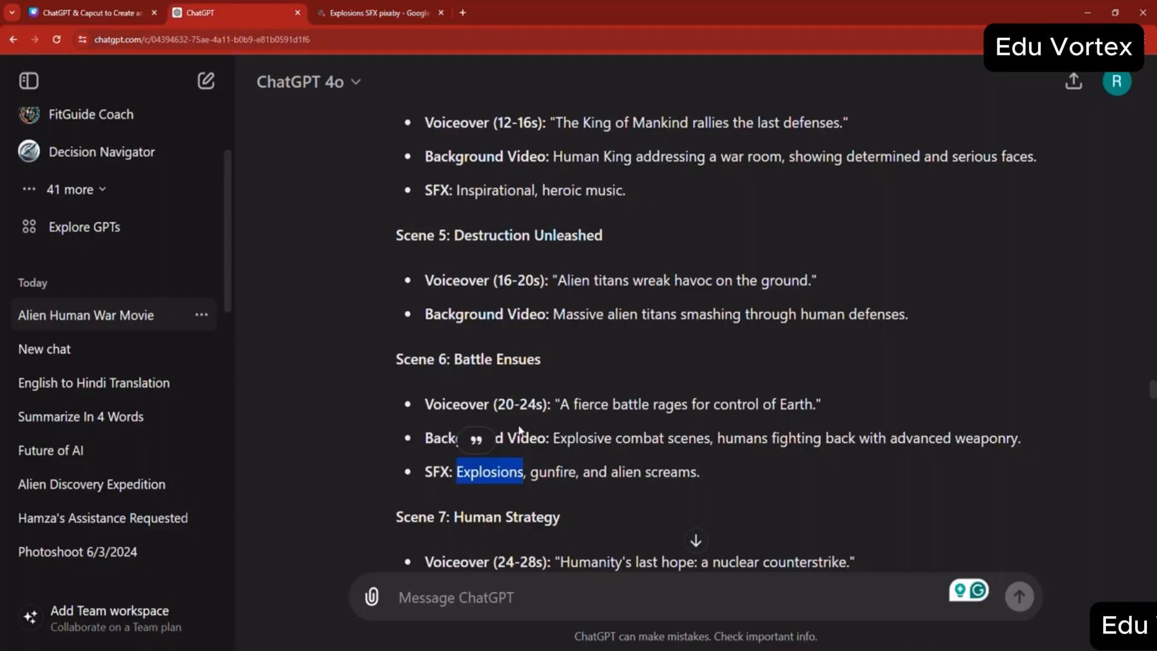
double_click(560, 473)
right_click(564, 476)
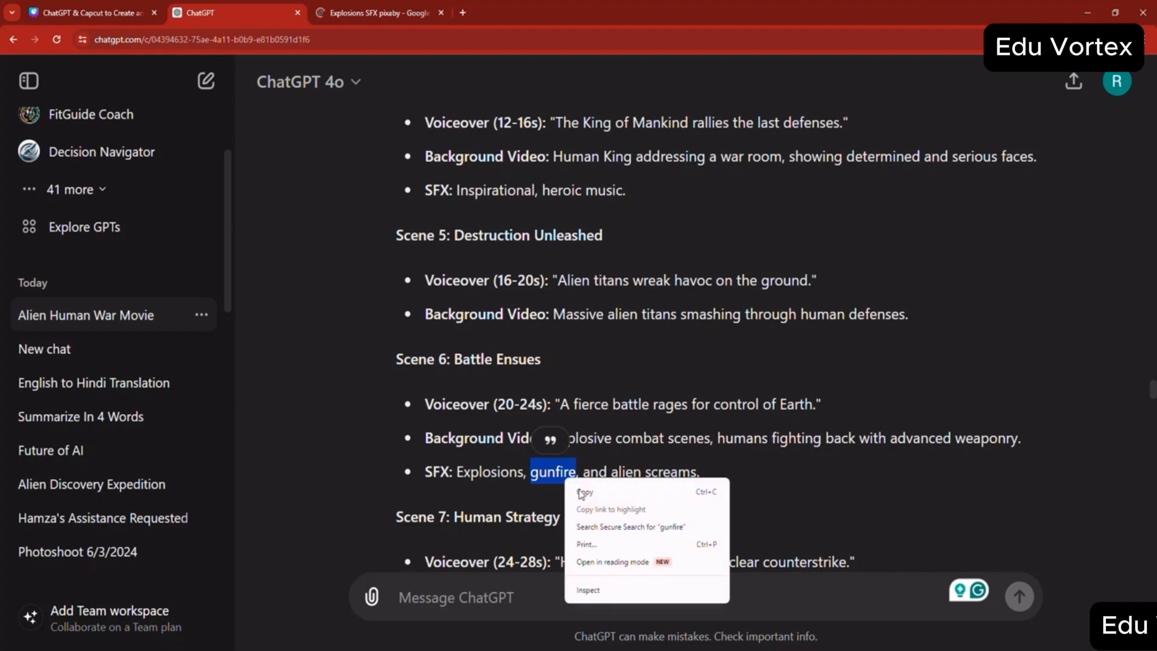
click(583, 493)
click(384, 6)
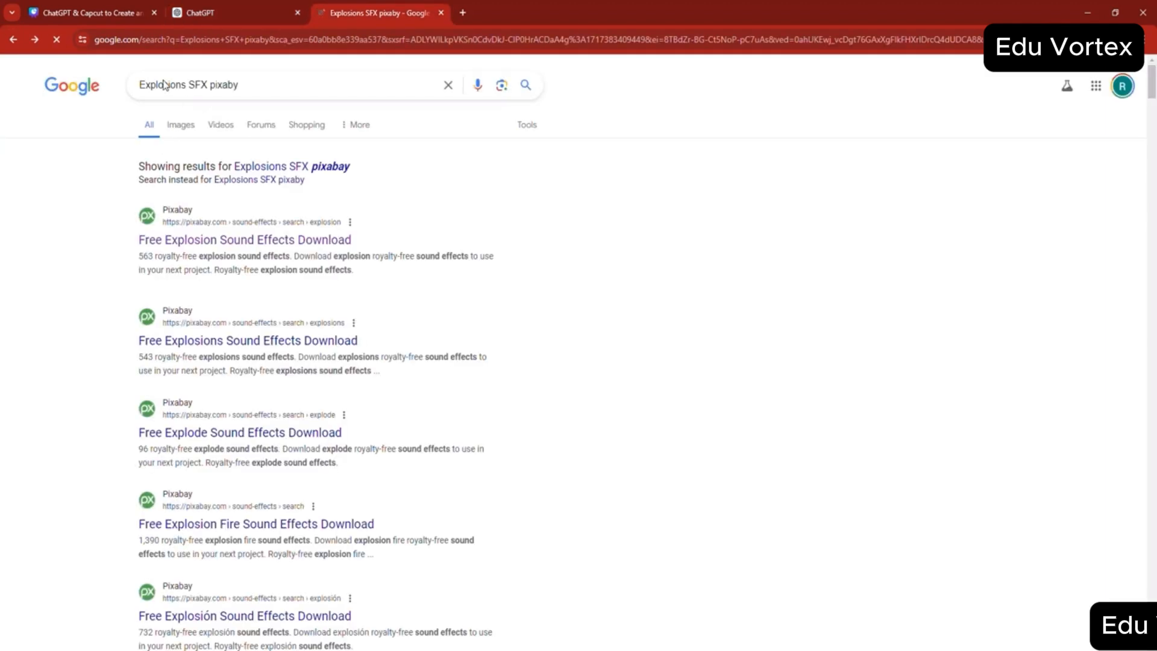
double_click(164, 85)
key(ctrl+v)
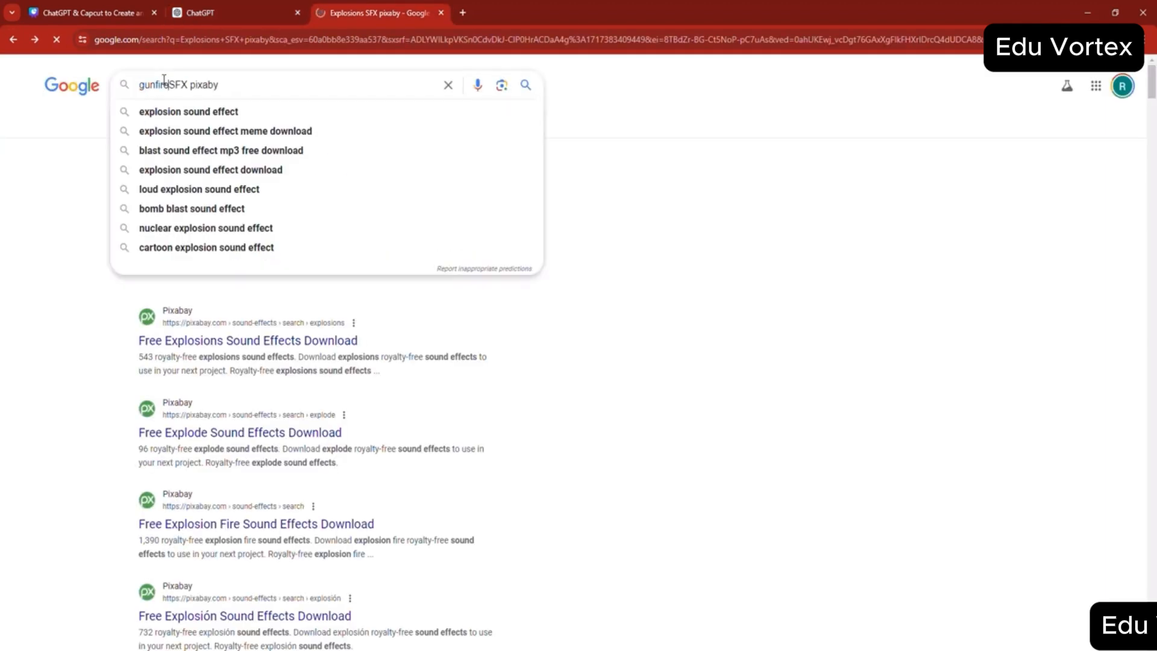
key(Return)
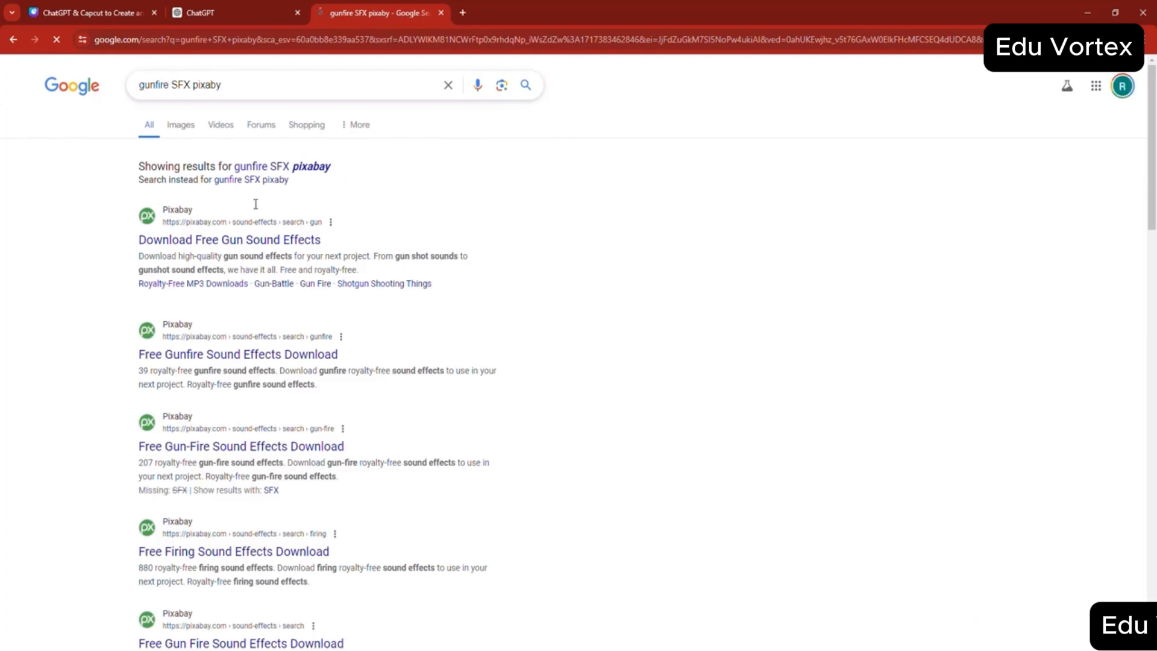
- Open Pixabay's free gun sound effects page, preview the "Machine Gun" sound and download it
click(232, 241)
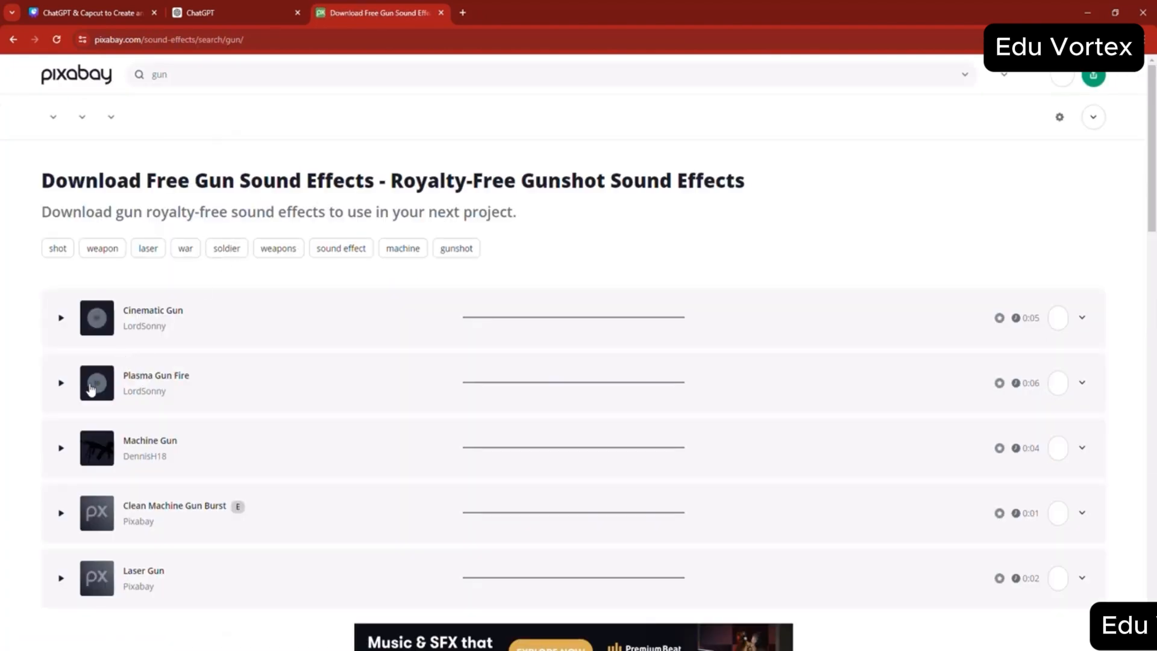
click(61, 472)
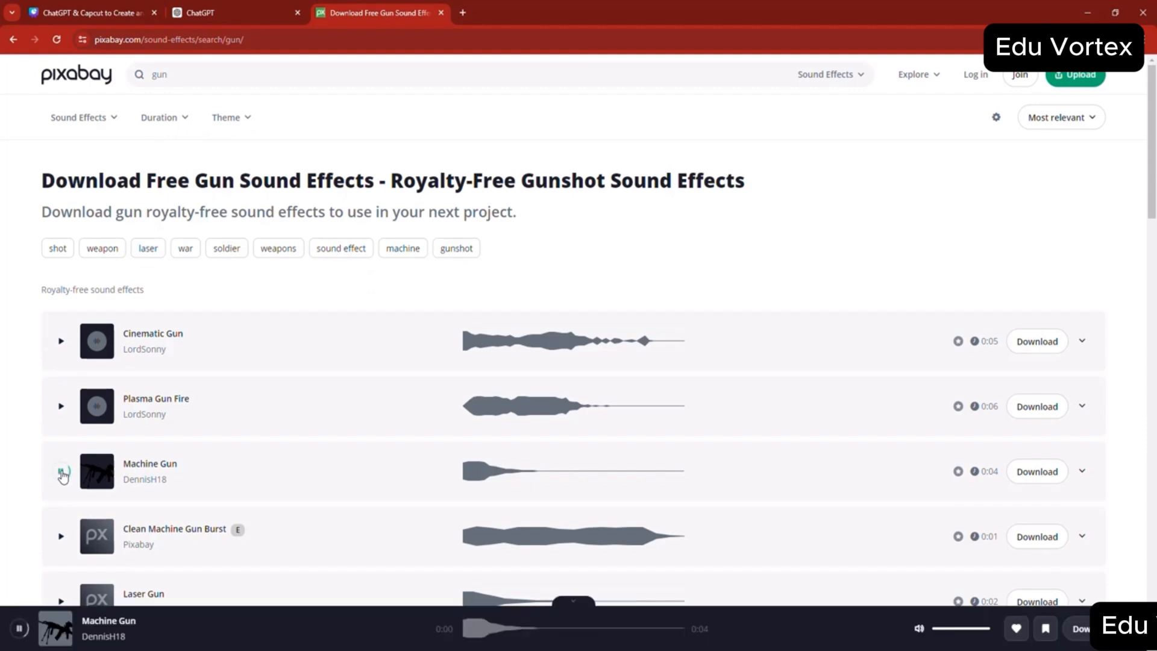
click(1035, 476)
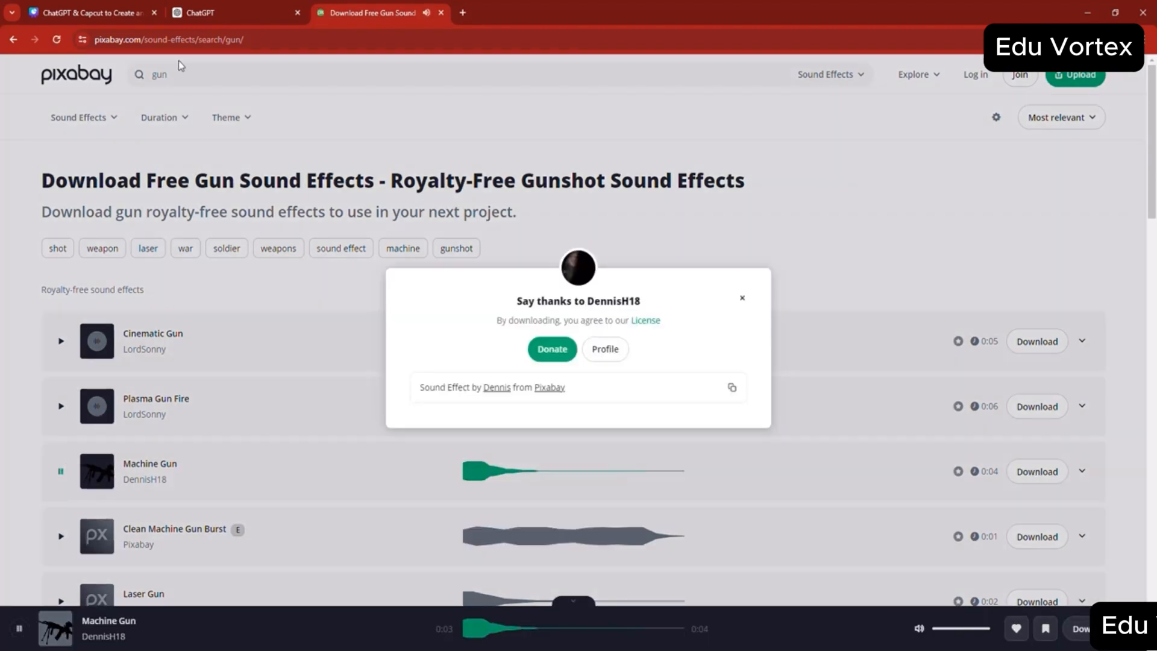
click(14, 40)
- Copy "alien screams" from the Scene 6 SFX line and search Google for "alien screams SFX pixaby"
click(245, 8)
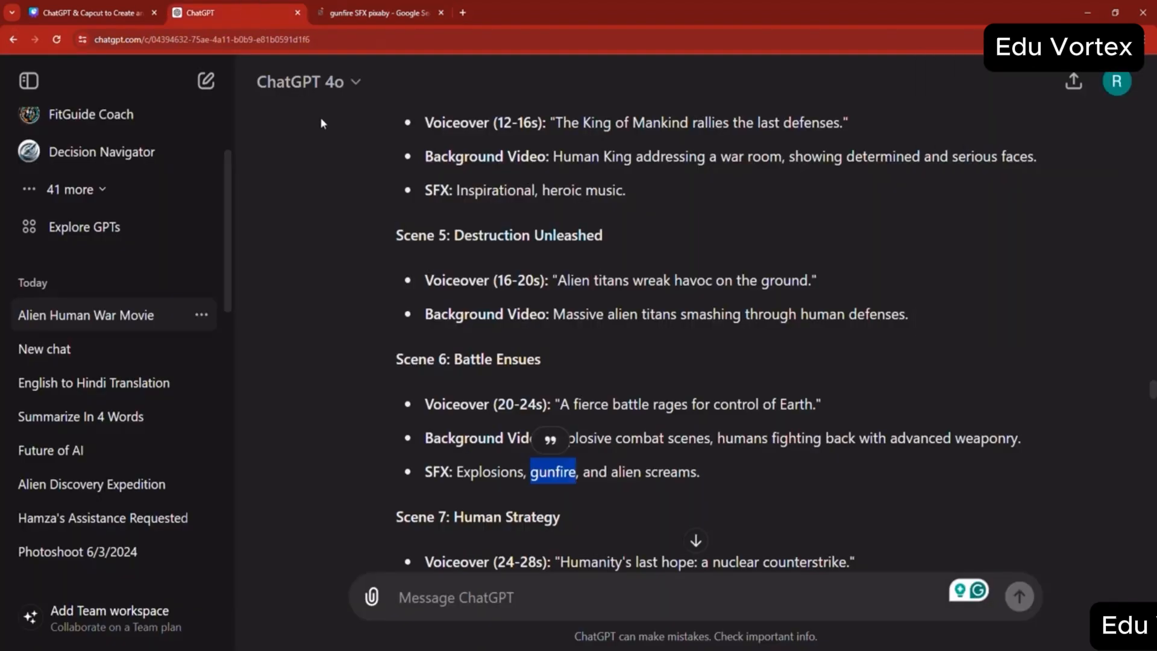
drag(619, 471, 698, 472)
double_click(626, 472)
right_click(693, 471)
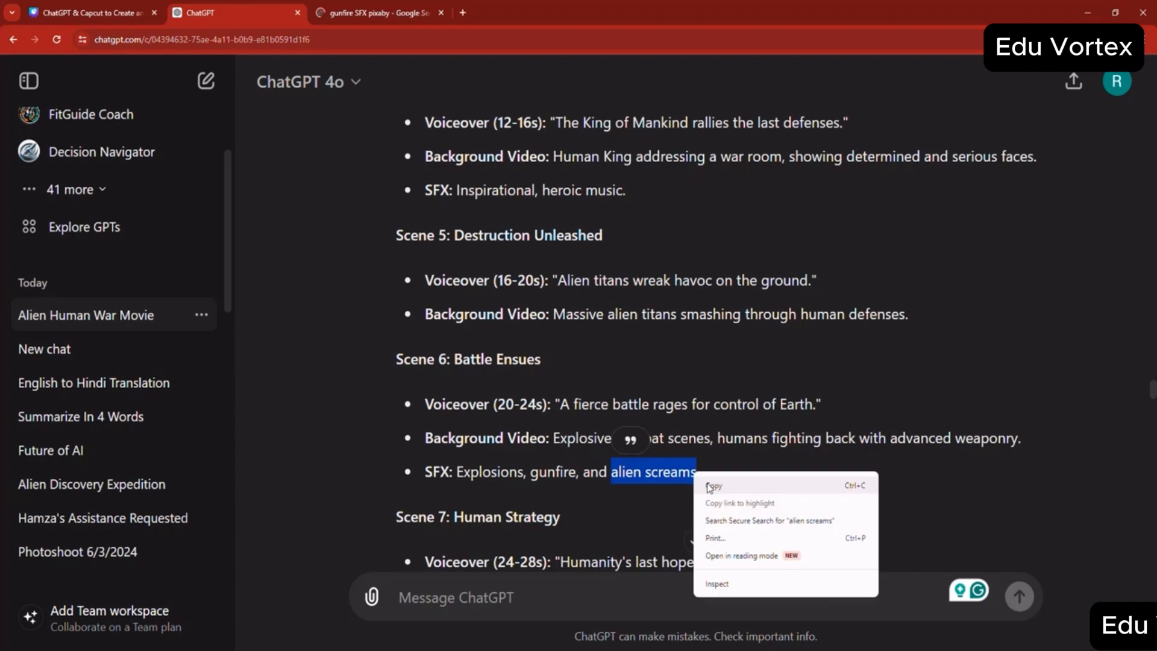
click(713, 488)
click(350, 13)
double_click(145, 85)
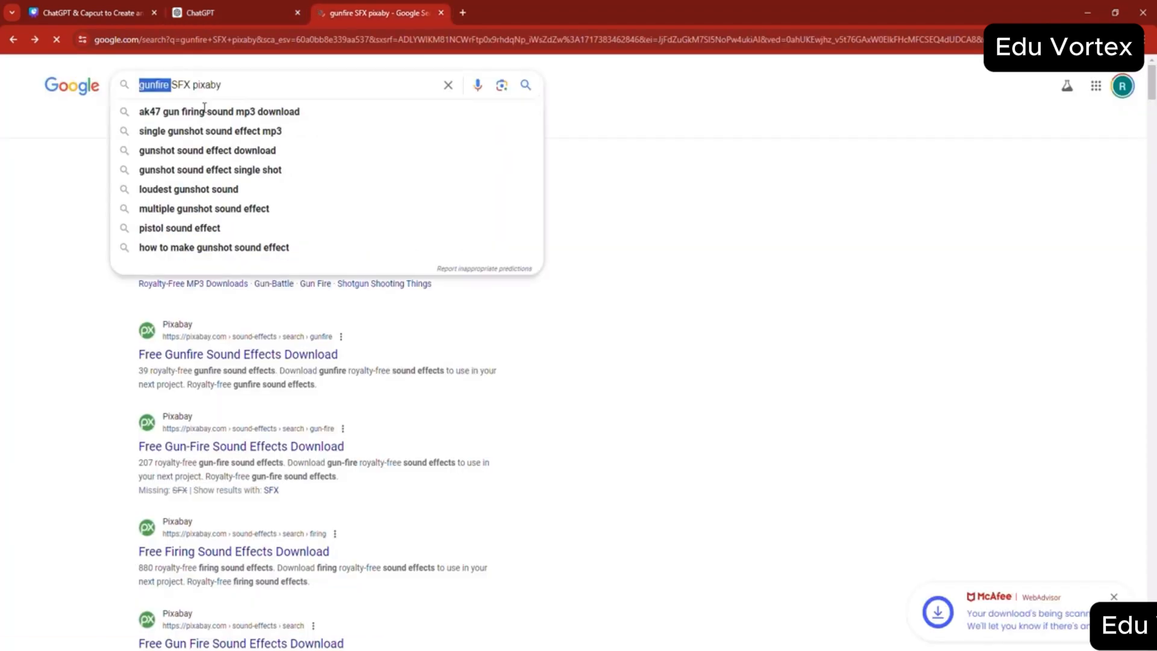
key(ctrl+v)
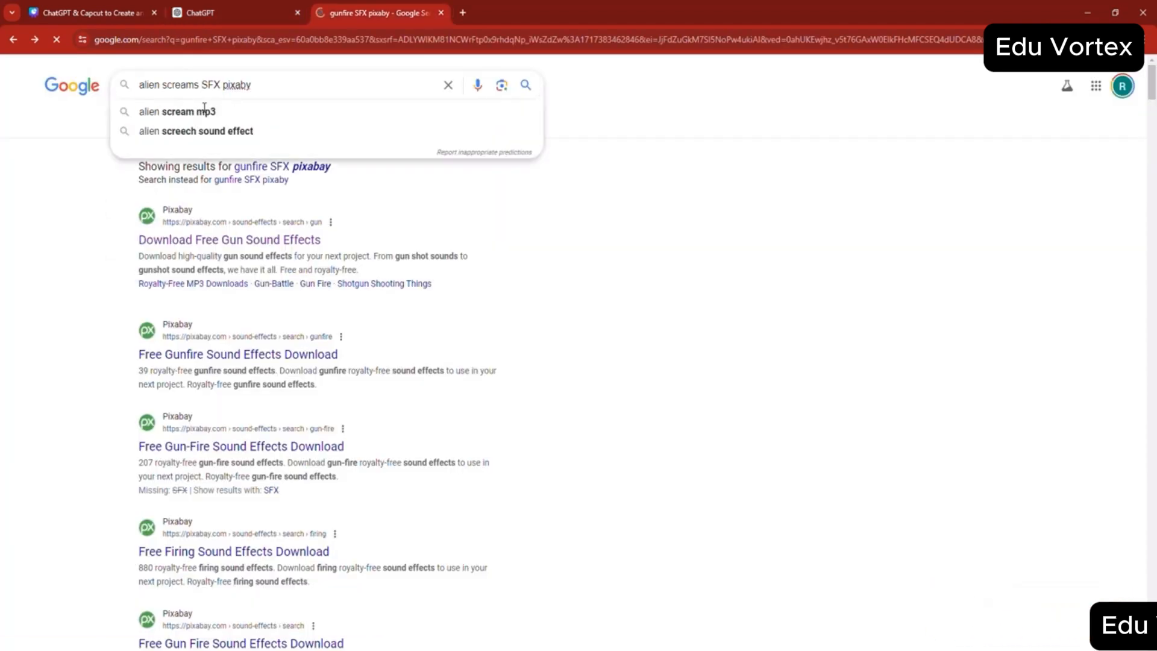
key(Return)
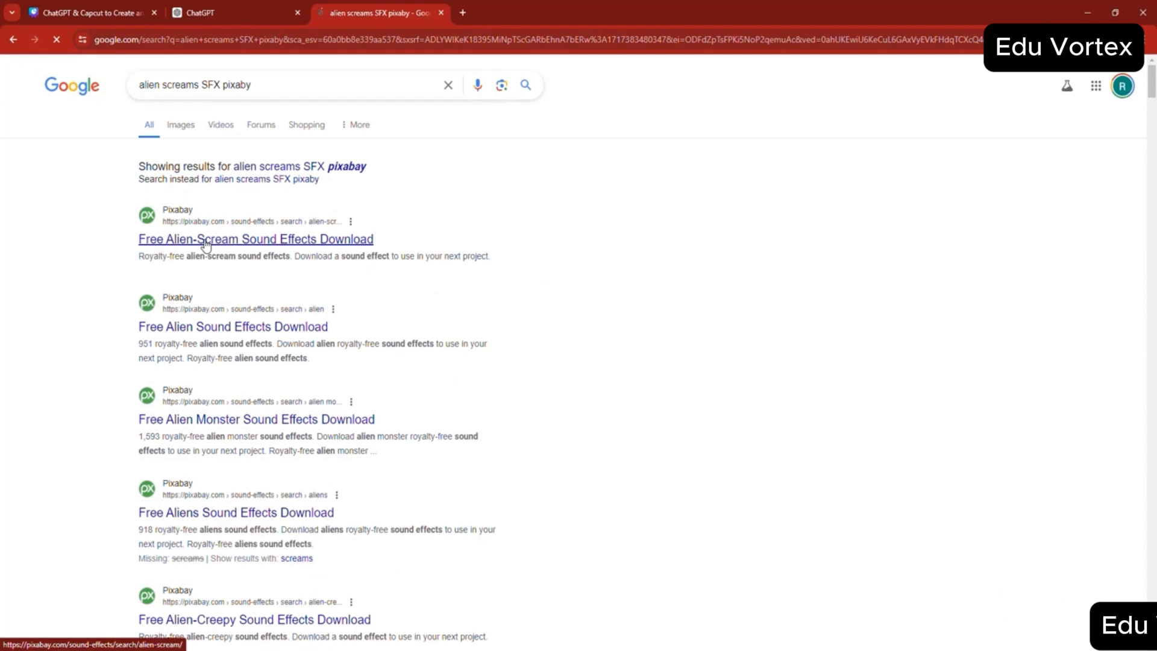
- Open Pixabay's alien-scream sound effects page, preview "Alien_Monster_Scream" and try to download it
click(204, 241)
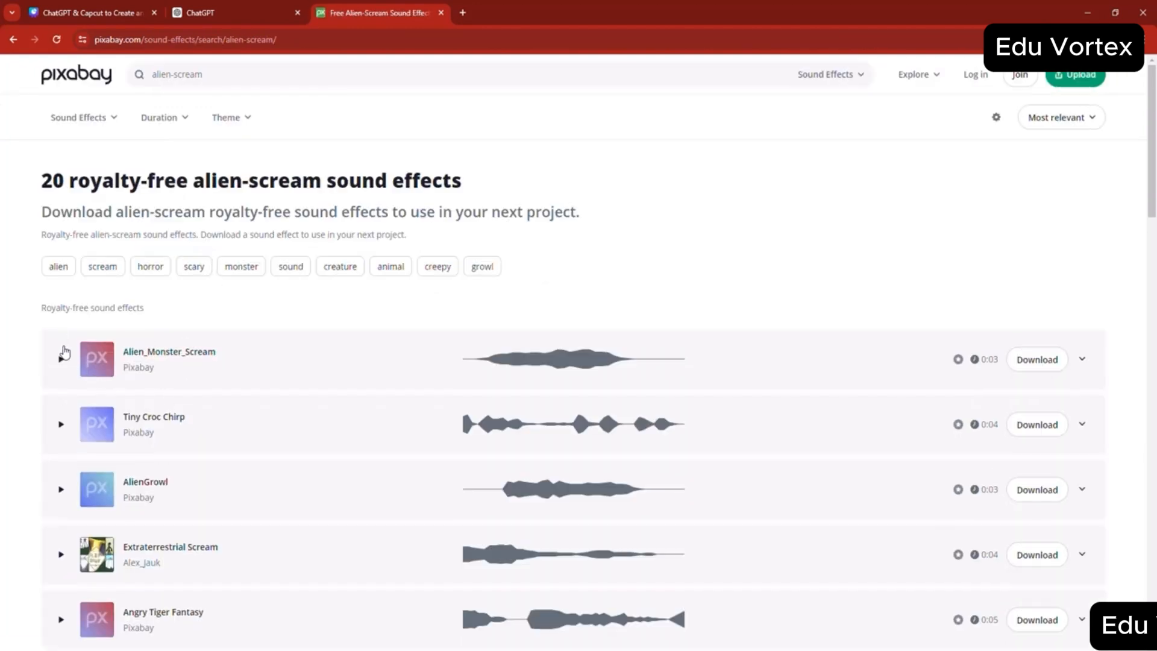
click(61, 361)
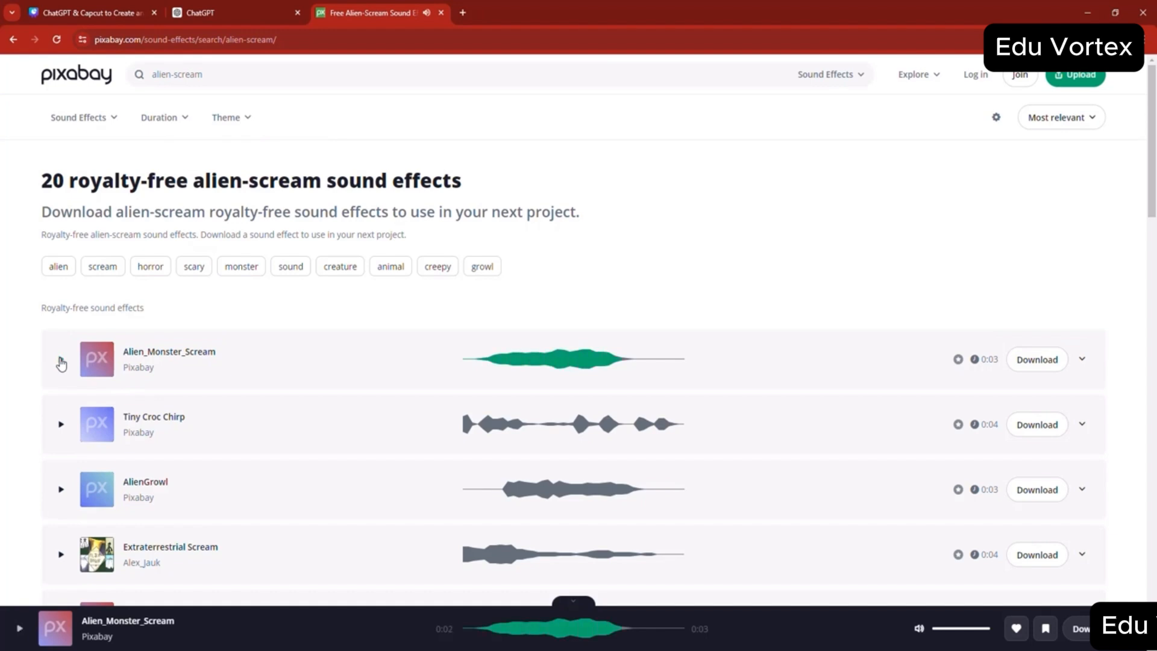
click(1037, 359)
click(12, 40)
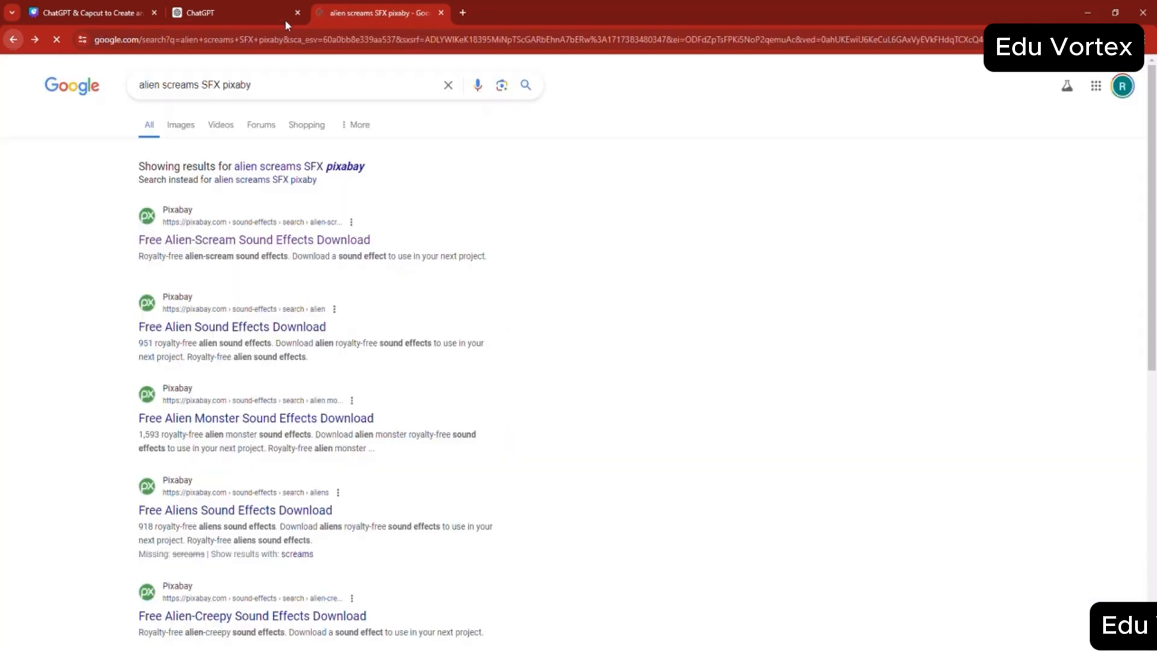
- Check the Downloads folder for the explosion, machine gun and alien scream sound files
click(240, 6)
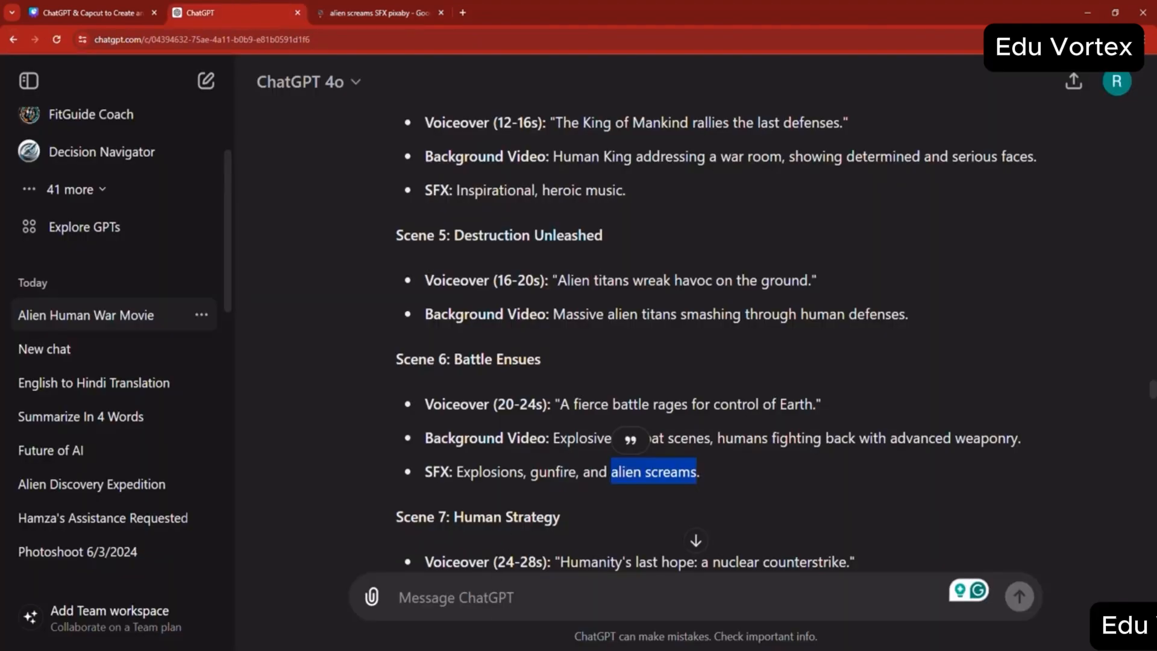
click(455, 650)
click(518, 611)
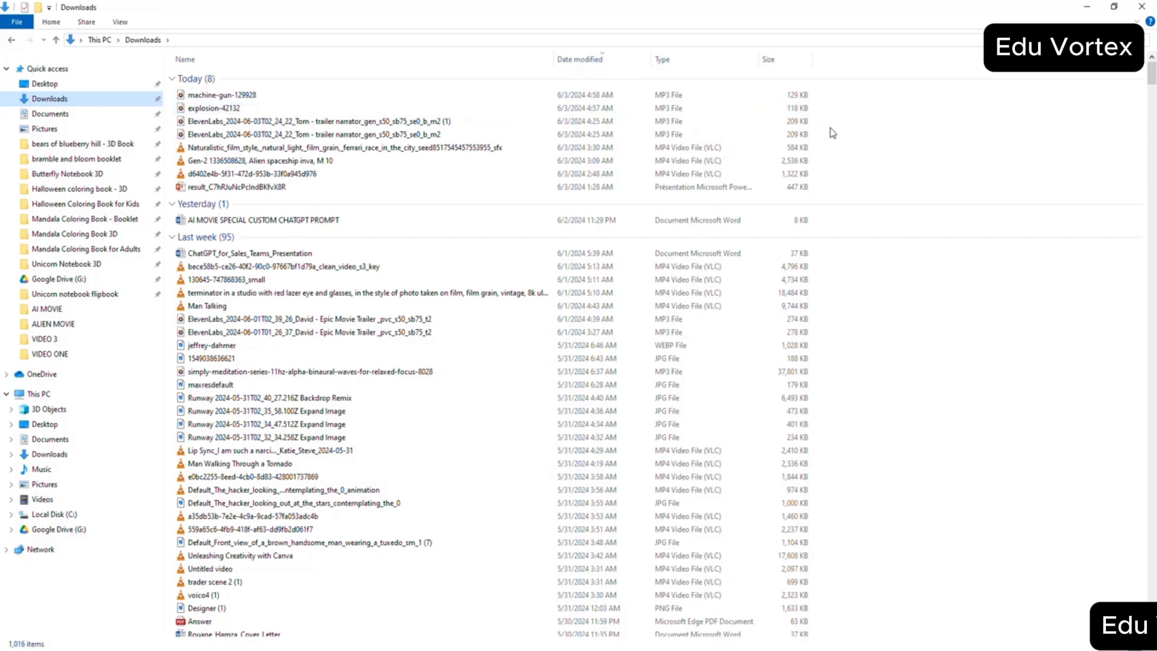
click(814, 121)
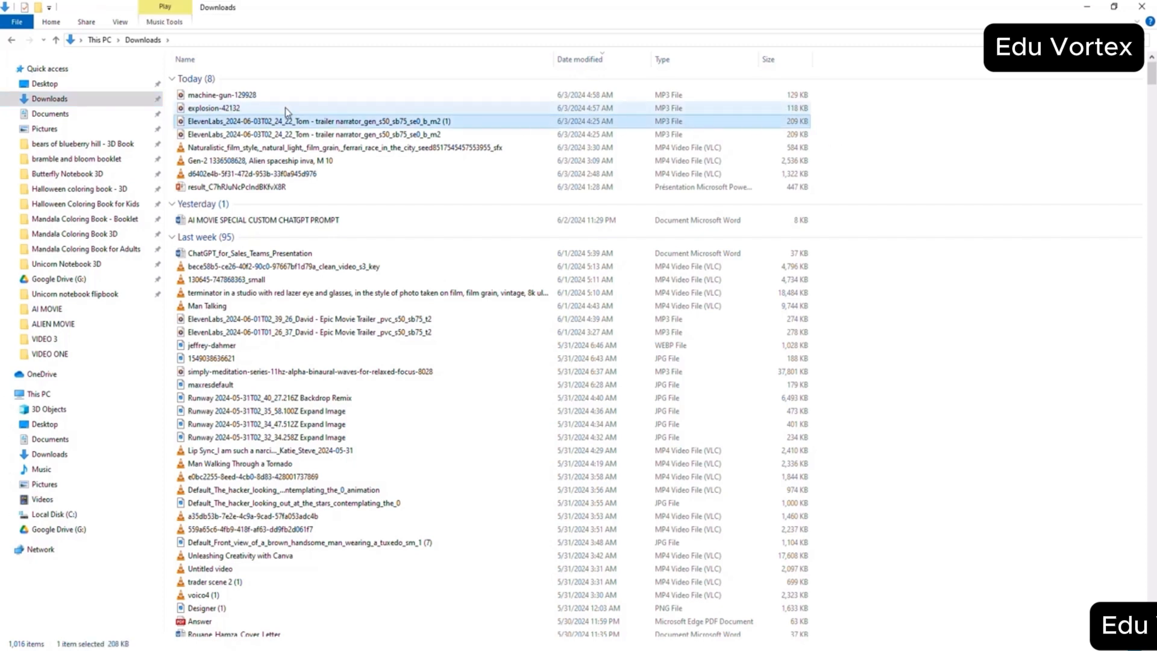
click(250, 112)
click(237, 99)
click(362, 649)
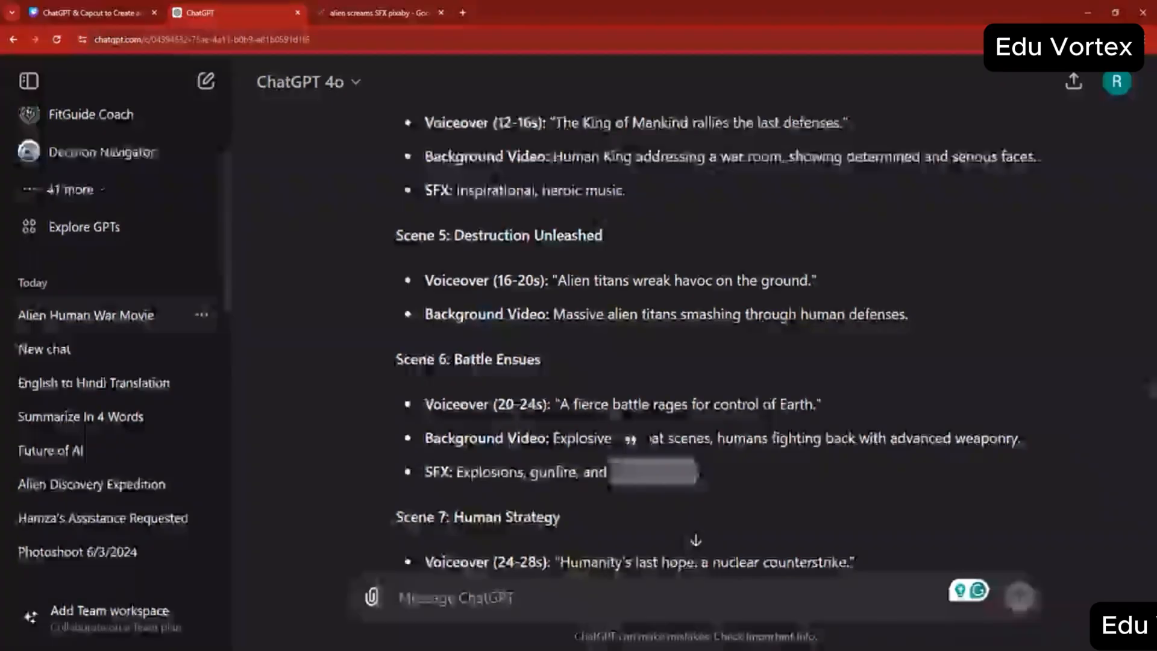
- Reopen the alien-scream results on Pixabay and download the "Alien_Monster_Scream" sound
click(330, 5)
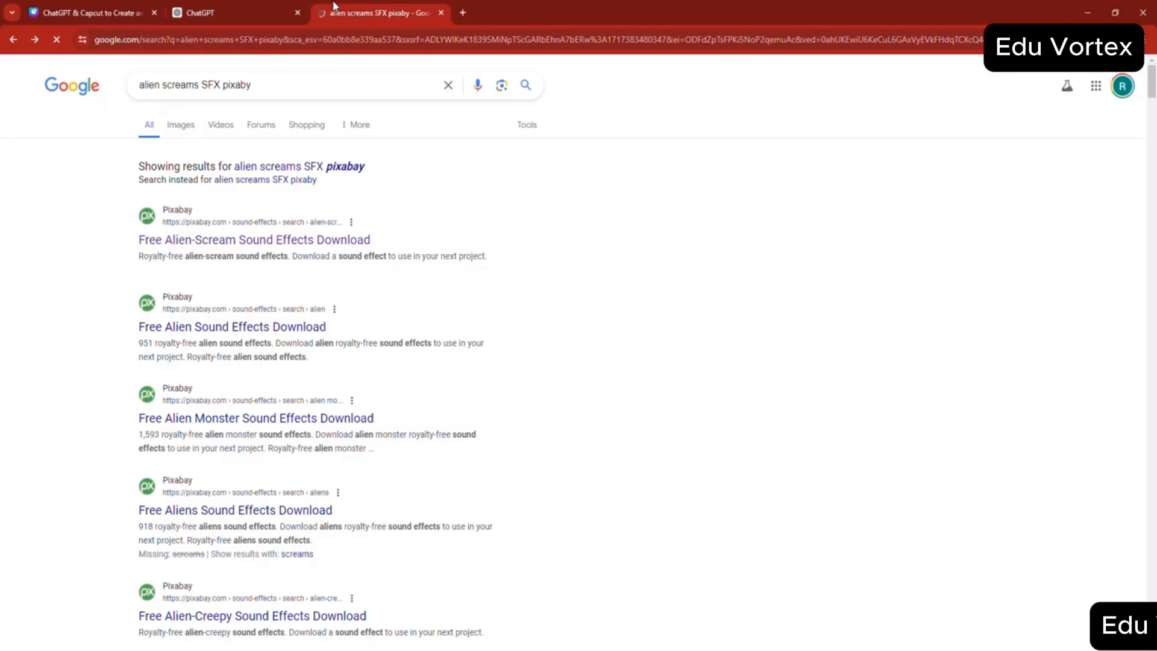
click(227, 247)
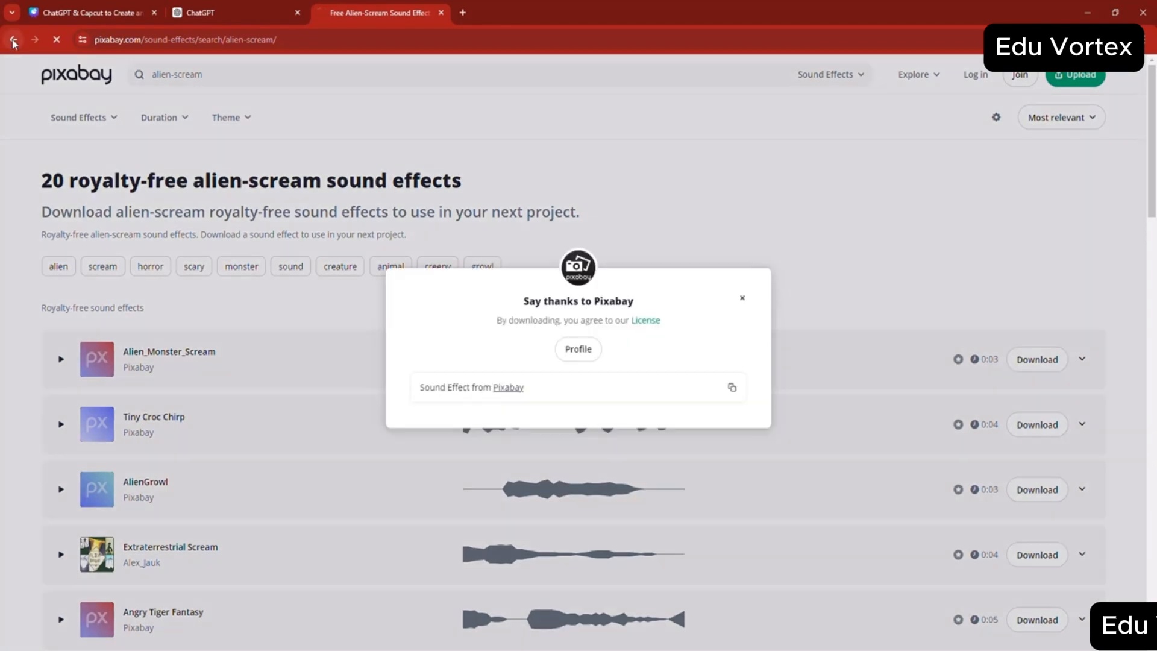
click(13, 39)
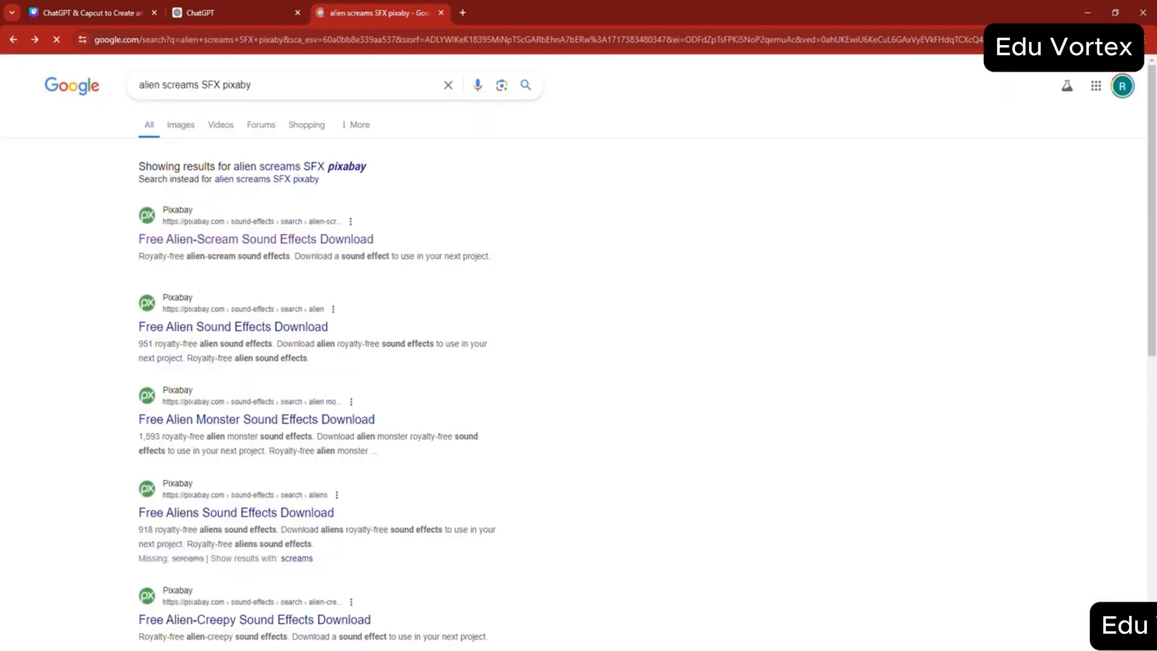
- Copy the alien_monster_scream-89641, machine-gun-129928 and explosion-42132 files from the Downloads folder
mouse_move(405, 637)
click(493, 623)
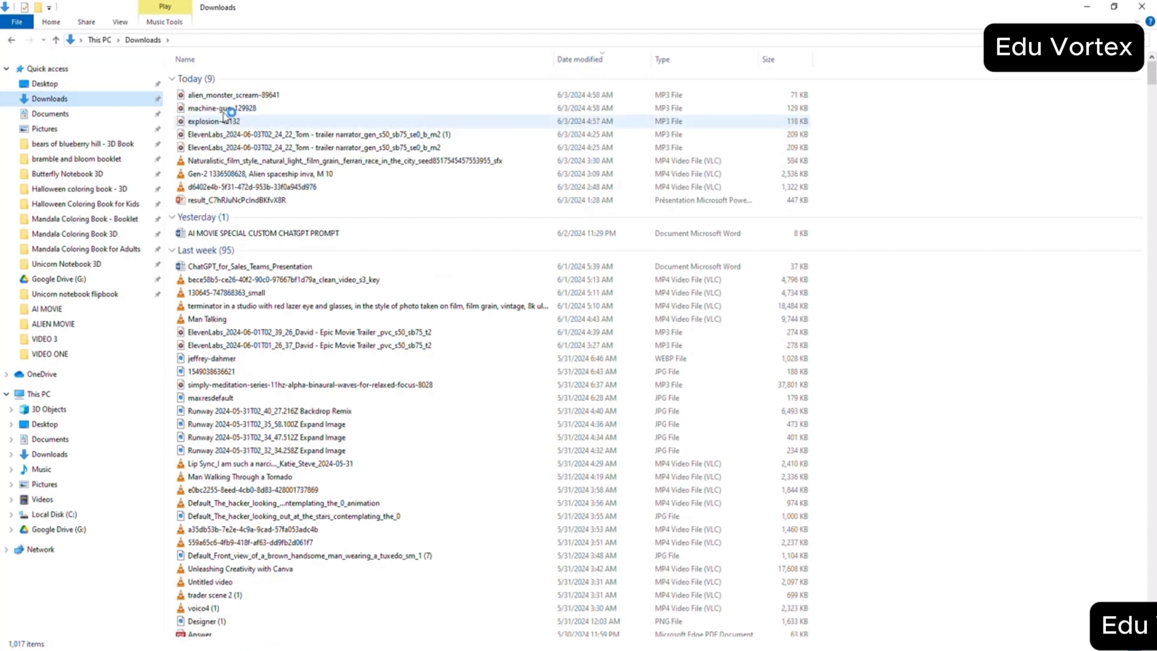
click(752, 123)
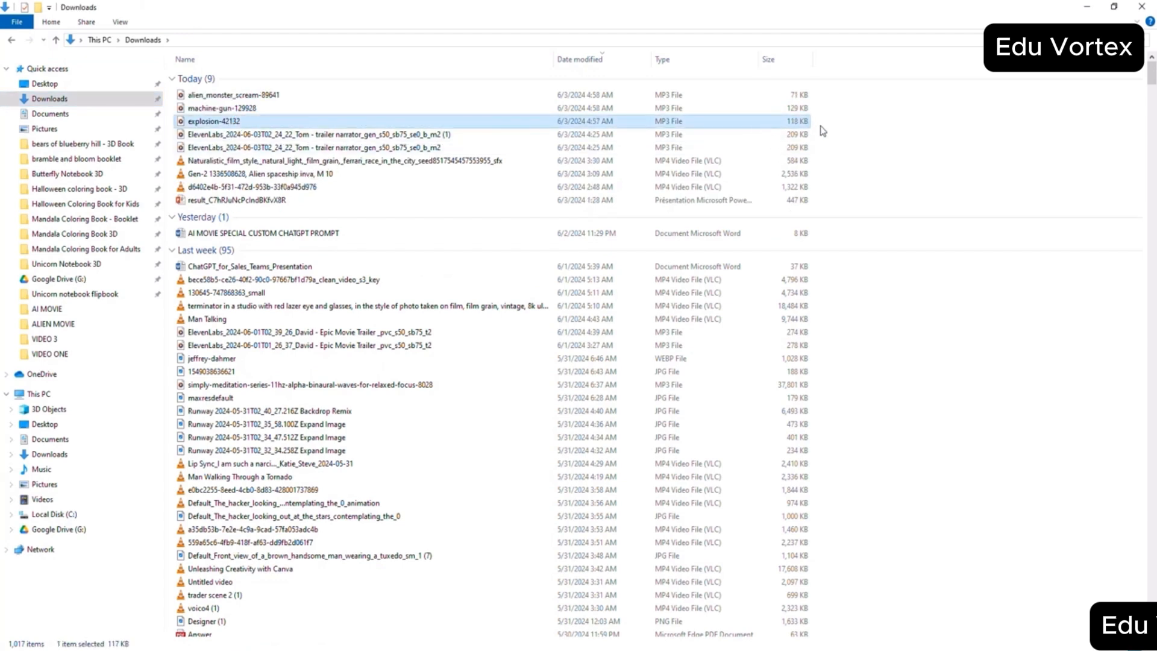
drag(821, 128, 771, 91)
right_click(439, 105)
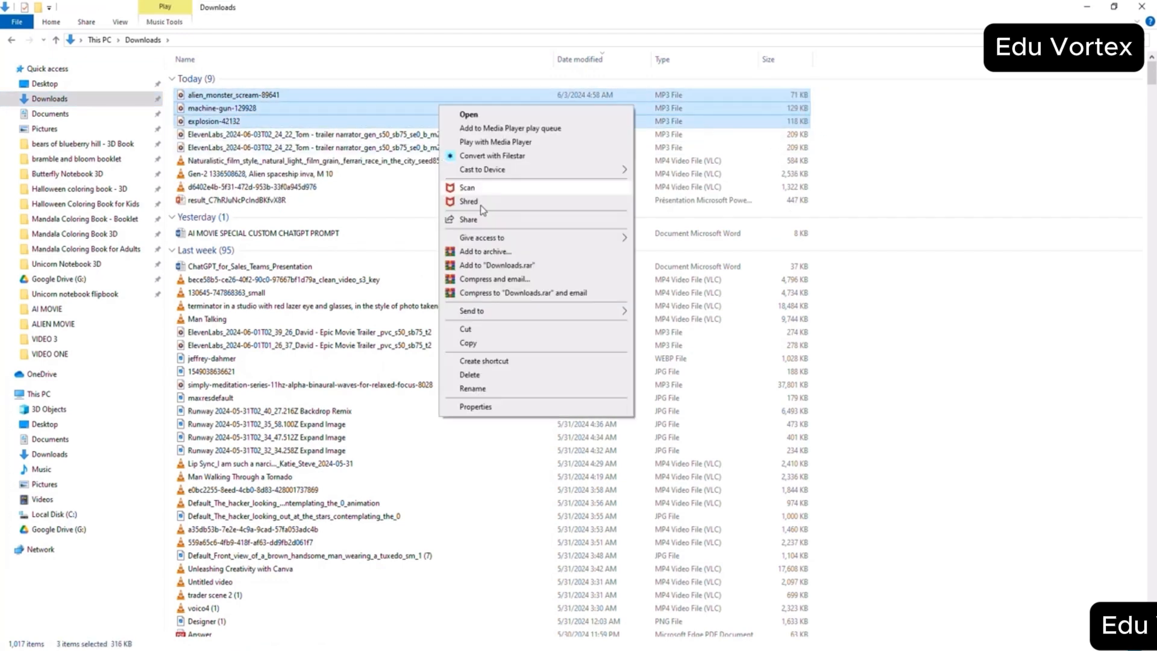
click(476, 342)
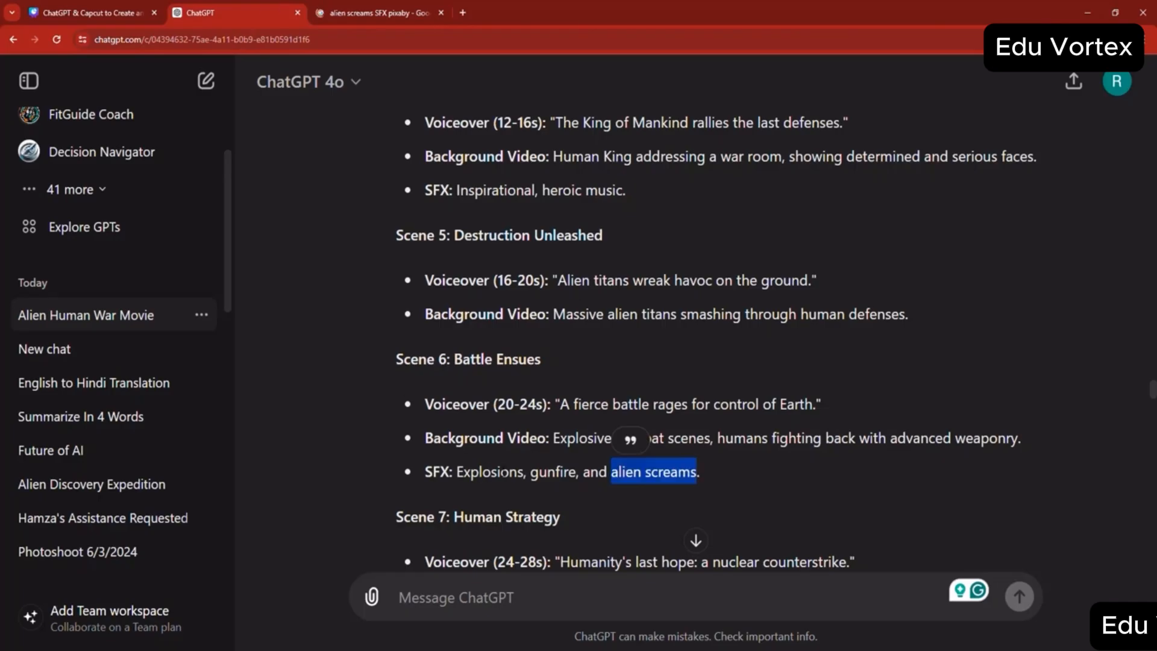
- Paste the machine-gun-129928, explosion-42132 and alien_monster_scream-89641 files into the s6 folder of ALIEN MOVIE and return to the parent folder
click(456, 648)
click(382, 597)
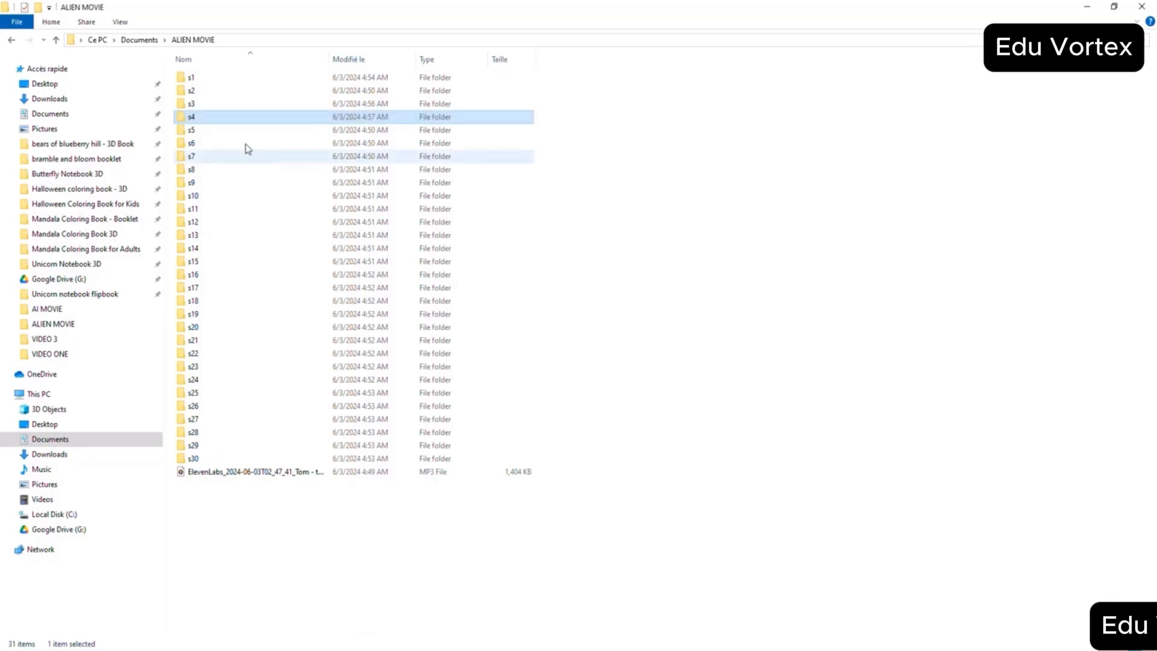
double_click(207, 143)
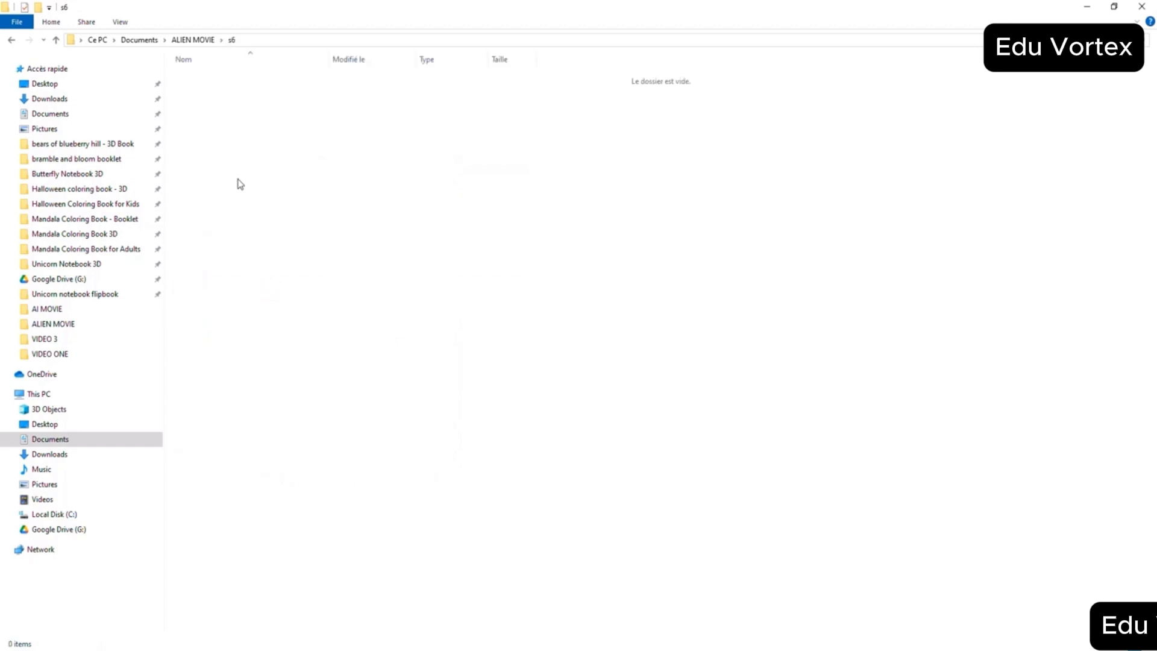
key(ctrl+v)
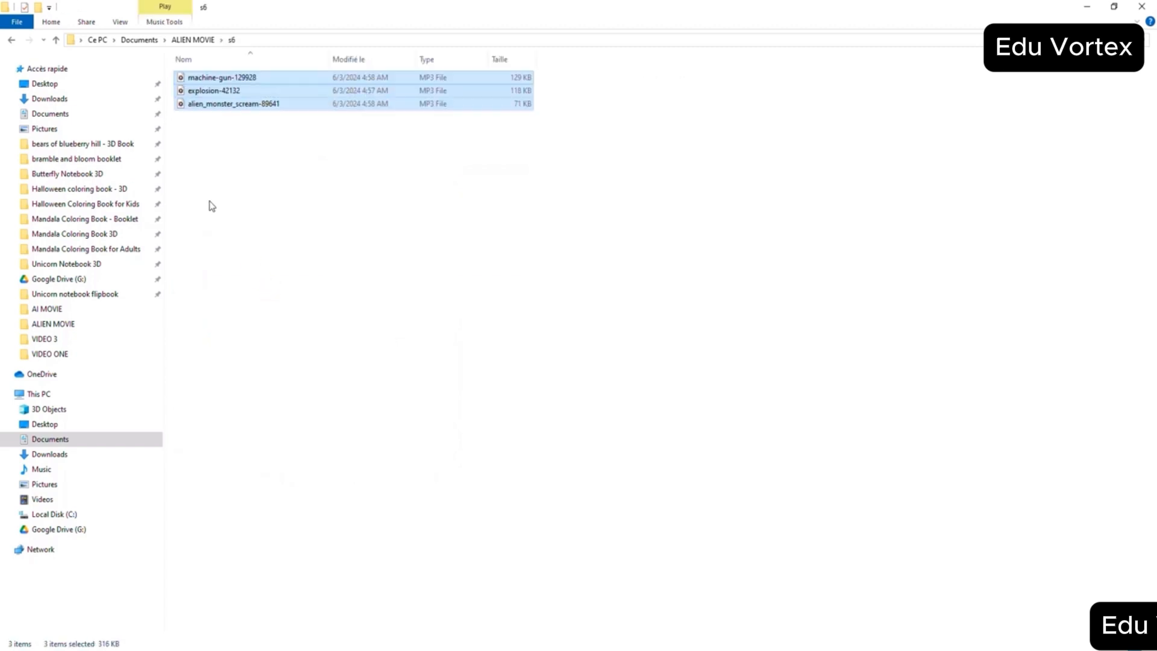
click(54, 37)
- Copy the Scene 7 sound effect description "Urgent alarm beeping" from the ChatGPT script
click(352, 649)
scroll(537, 382, down, 1)
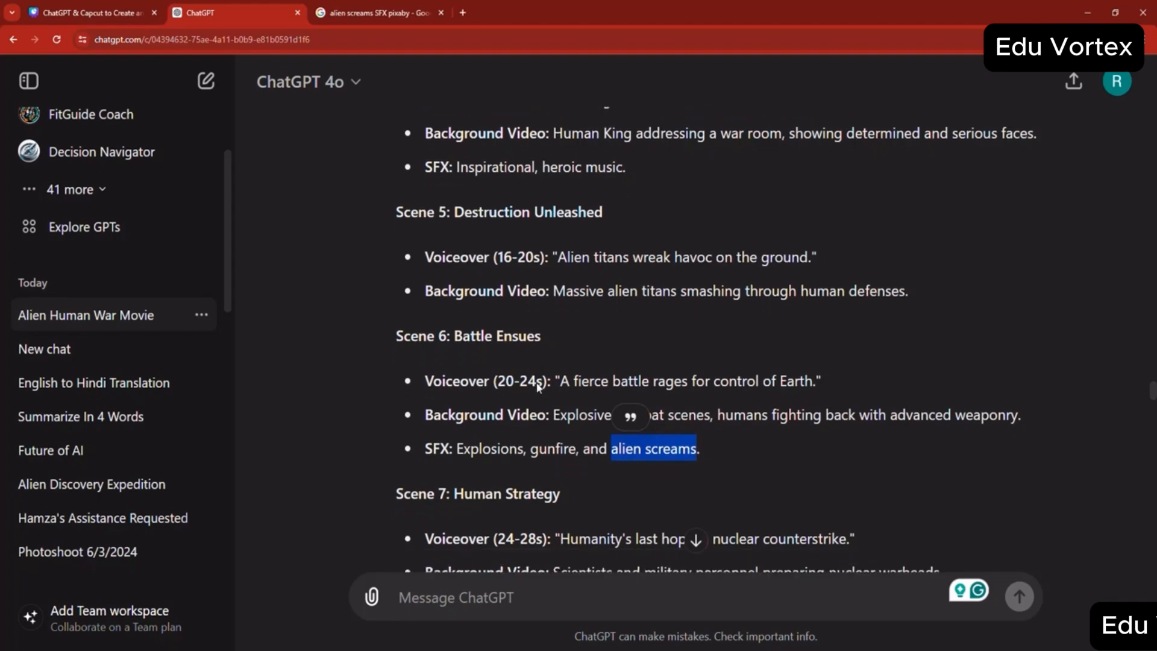
scroll(538, 385, down, 5)
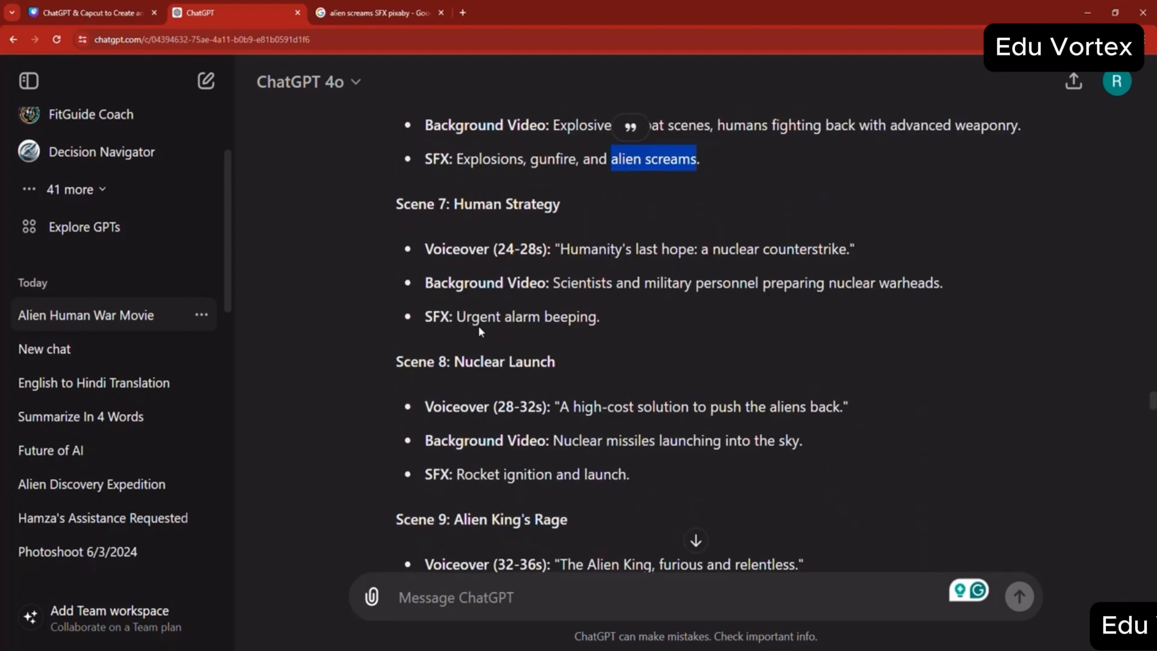
drag(456, 317, 597, 316)
key(ctrl+c)
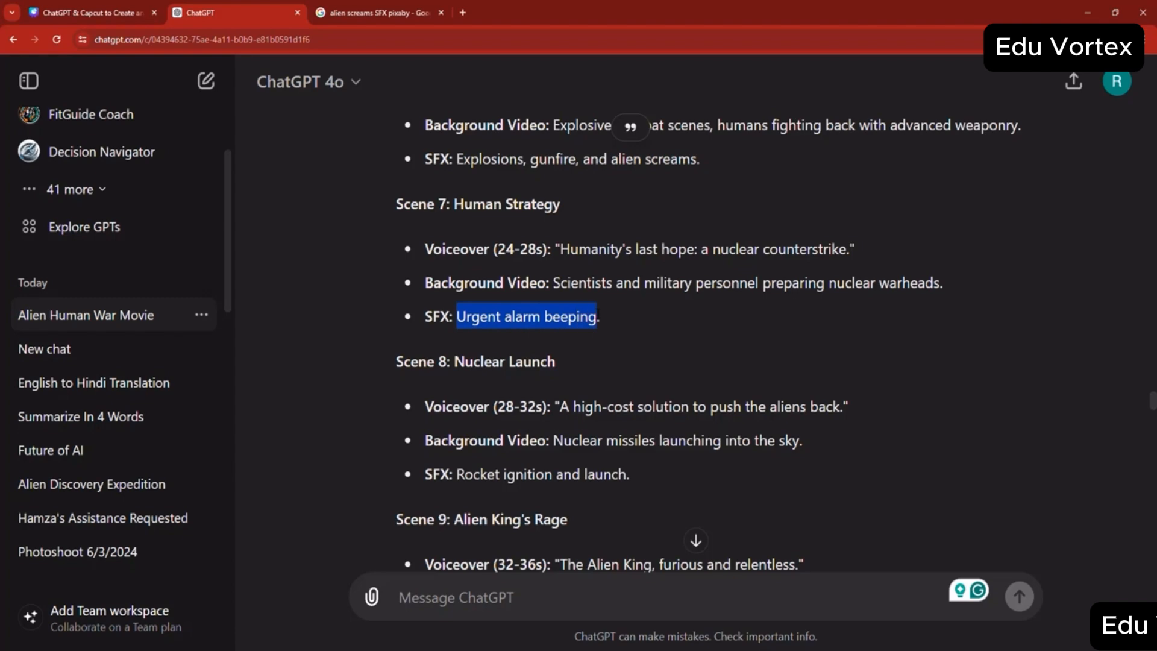
- Search Google for "Urgent alarm beeping SFX pixaby" and open Pixabay's alarms sound effects page
click(370, 12)
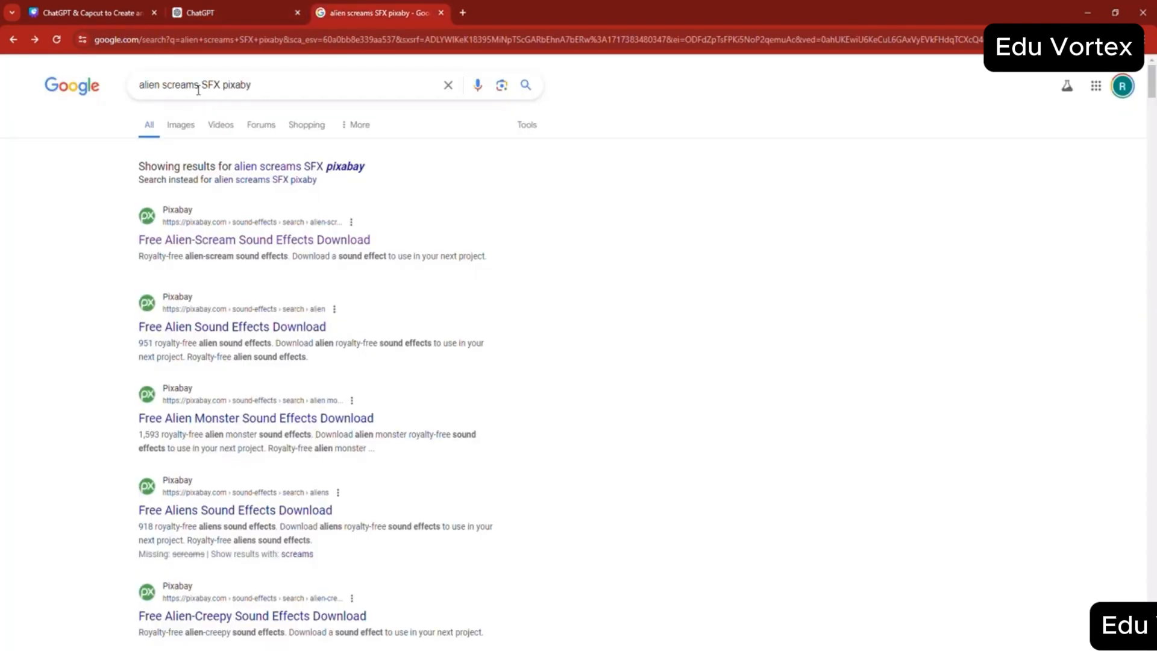
click(197, 87)
drag(195, 86, 133, 93)
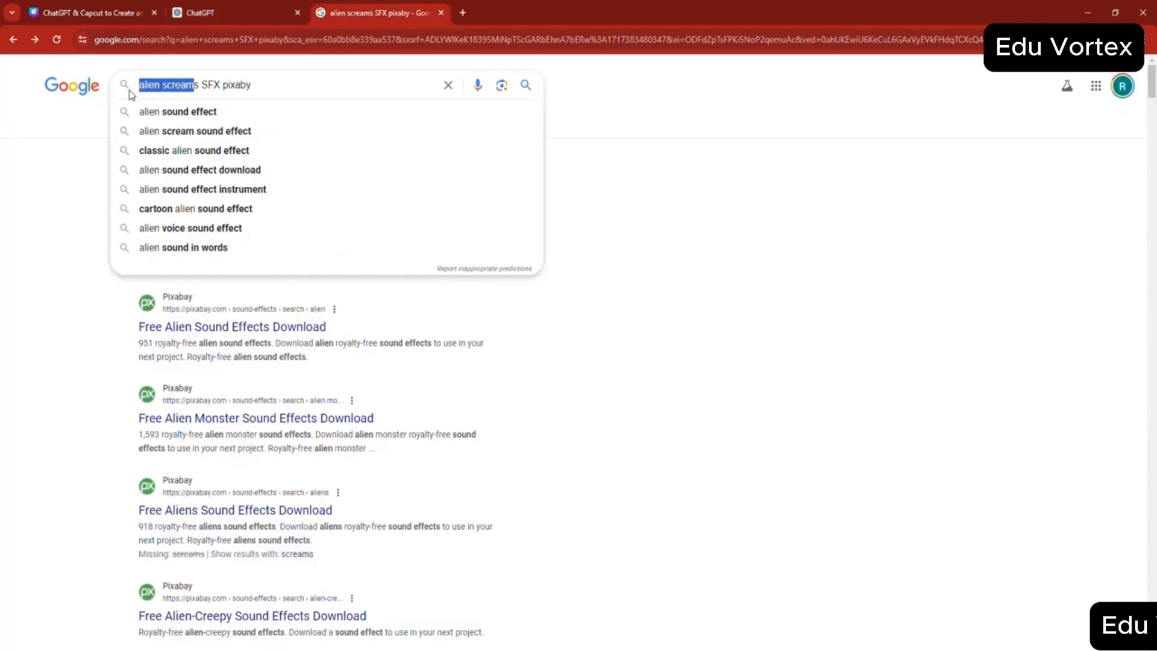
key(BackSpace)
key(Delete)
key(ctrl+v)
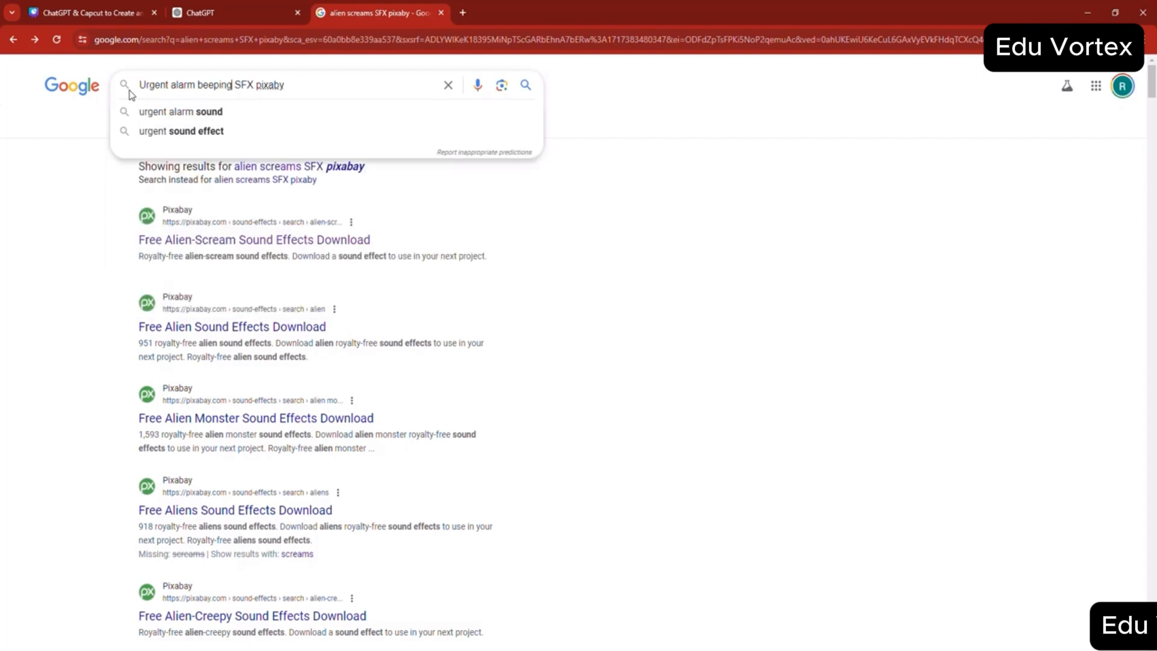
key(Return)
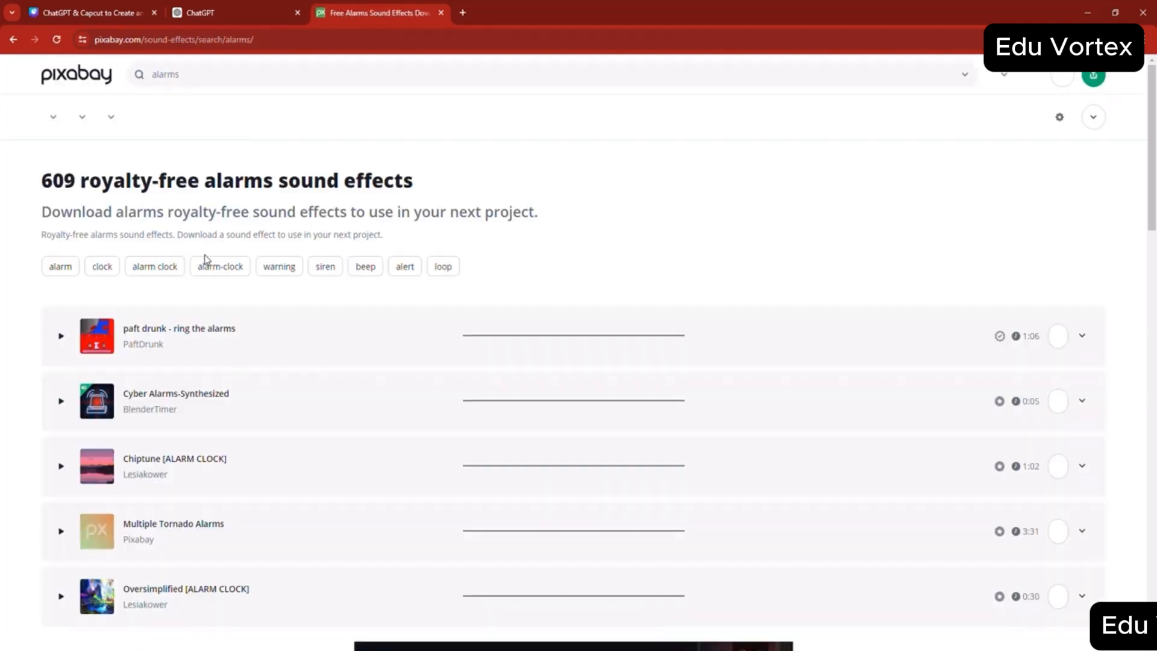
- Preview the "Cyber Alarms-Synthesized" and "alarm clock short" sounds in the alarms results
click(62, 426)
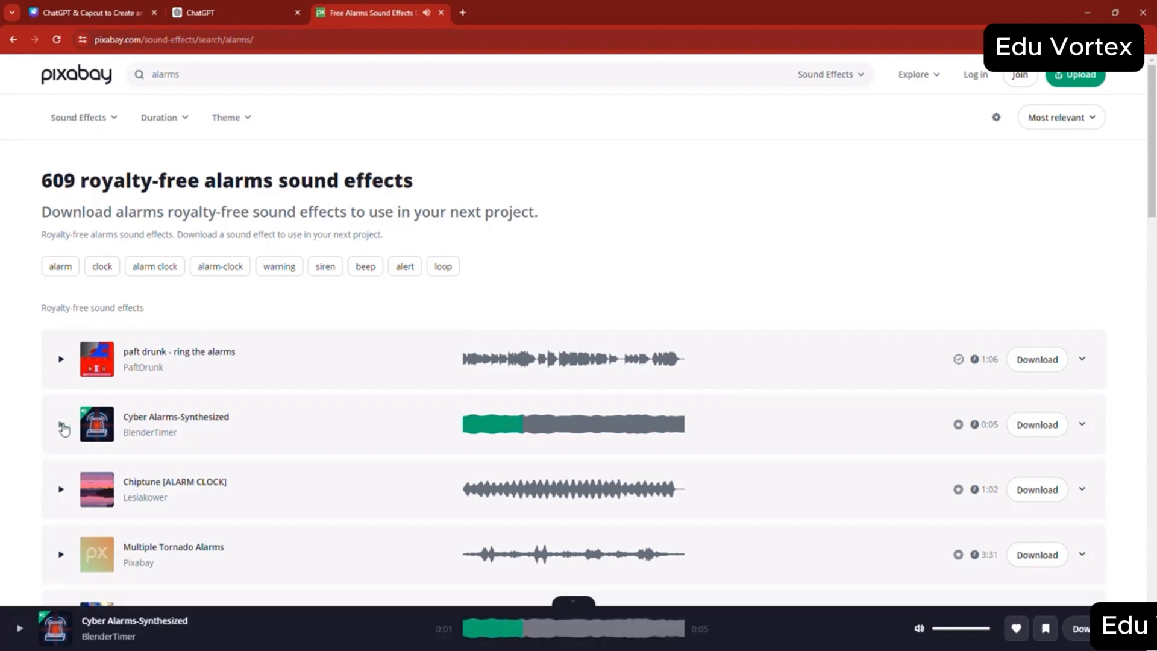
scroll(64, 429, down, 5)
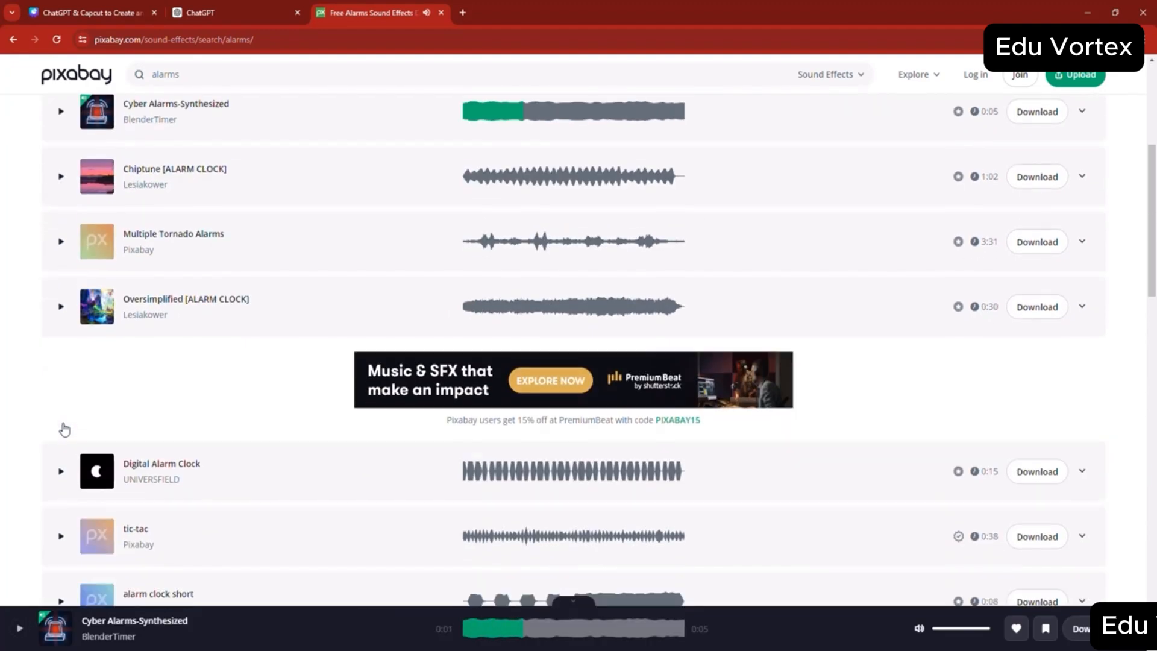
scroll(64, 429, down, 2)
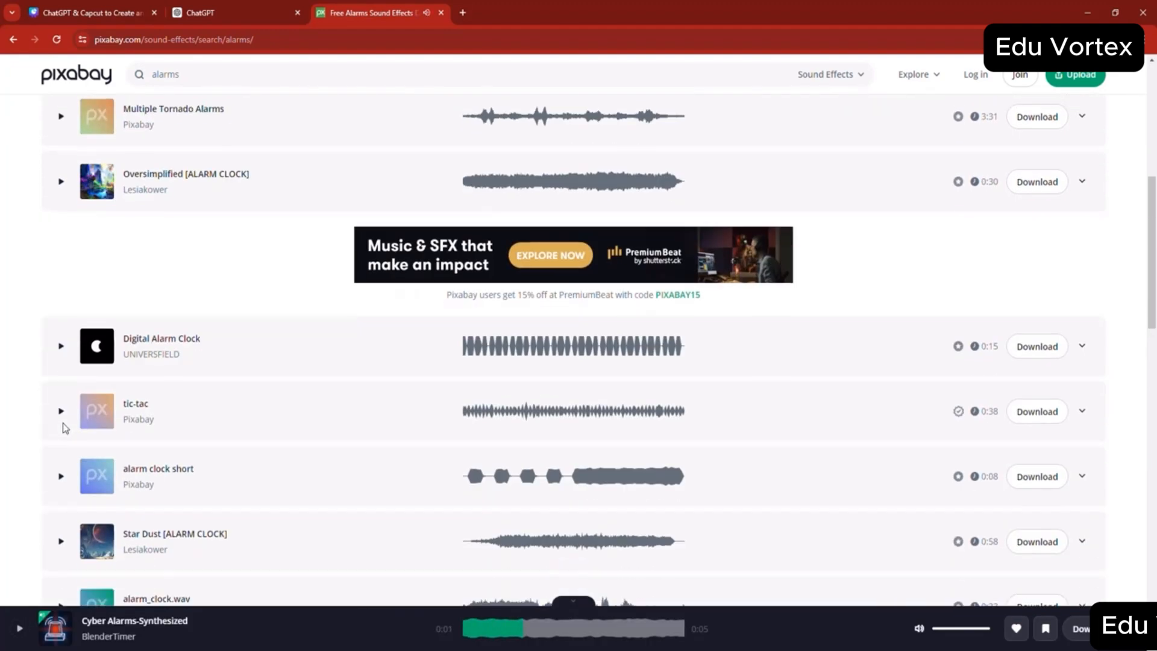
click(60, 476)
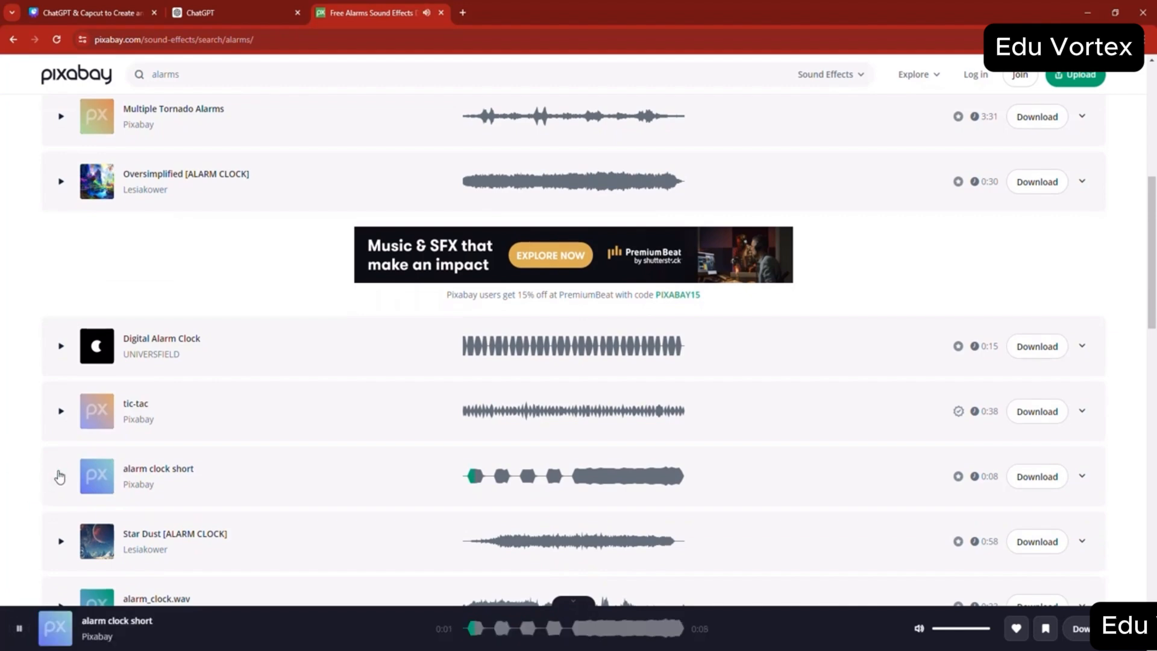
click(59, 478)
- Preview the "Digital Alarm Clock" sound effect and download it
click(61, 349)
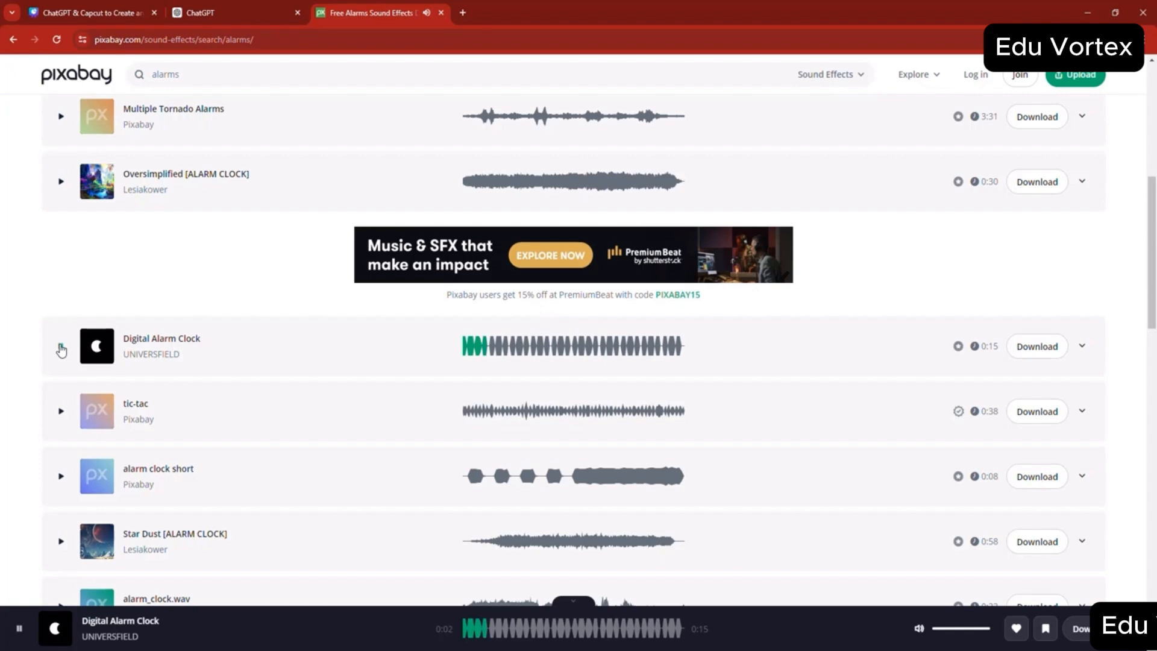
click(61, 349)
click(1037, 348)
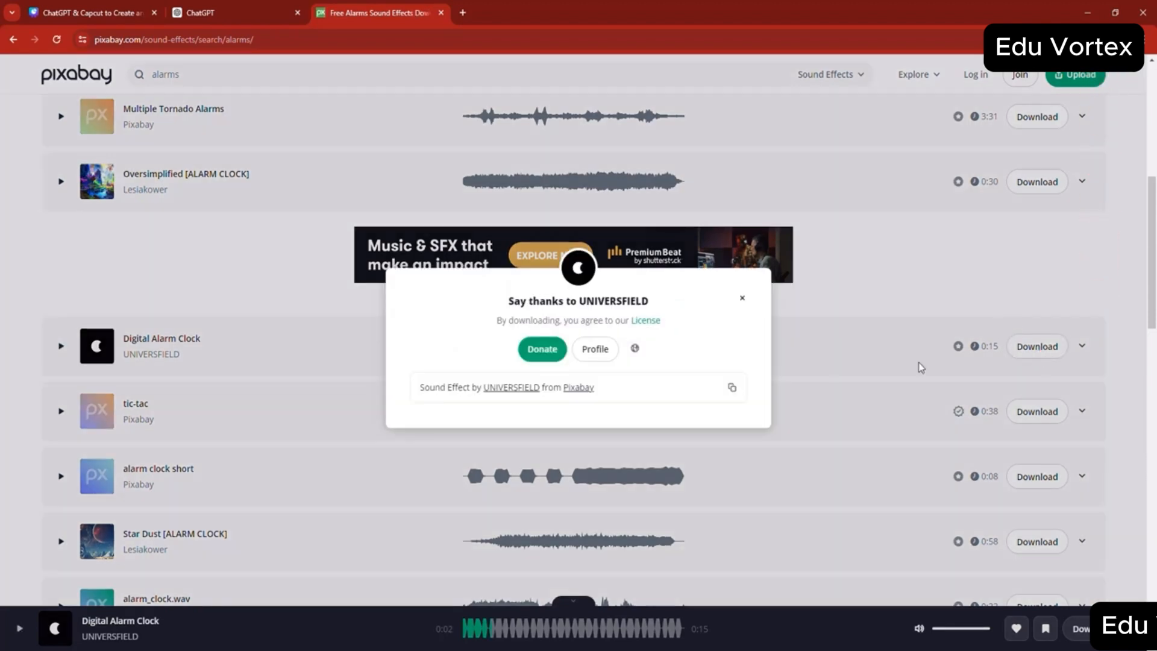
- Cut the digital-alarm-clock-151920 file from the Downloads folder
click(454, 649)
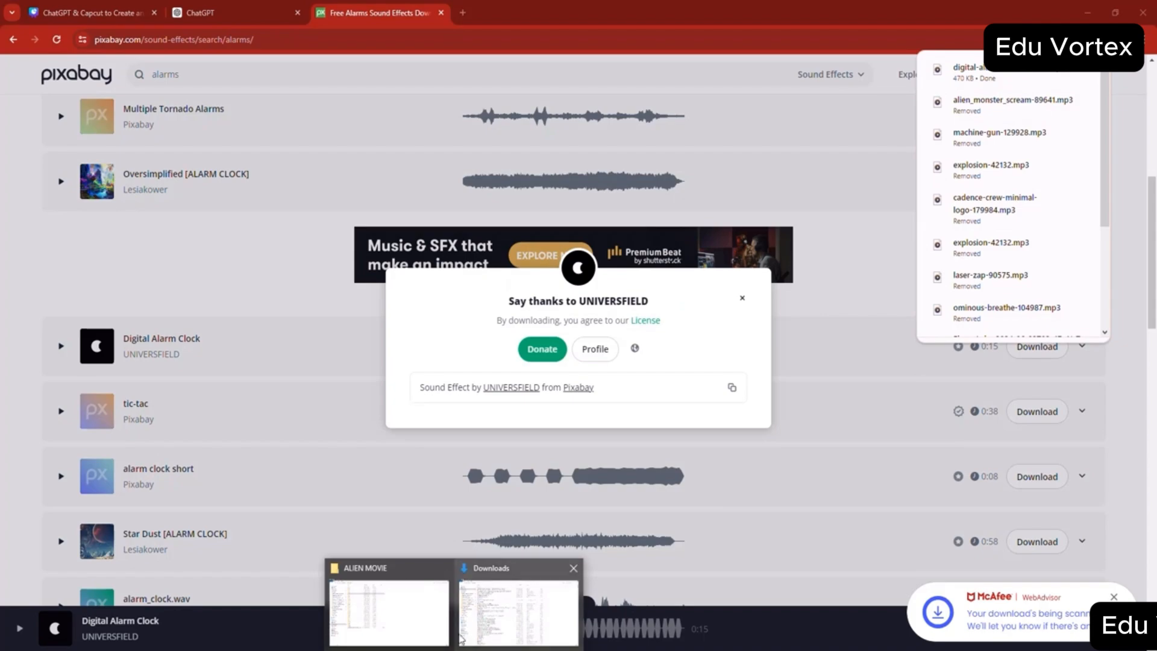
click(496, 578)
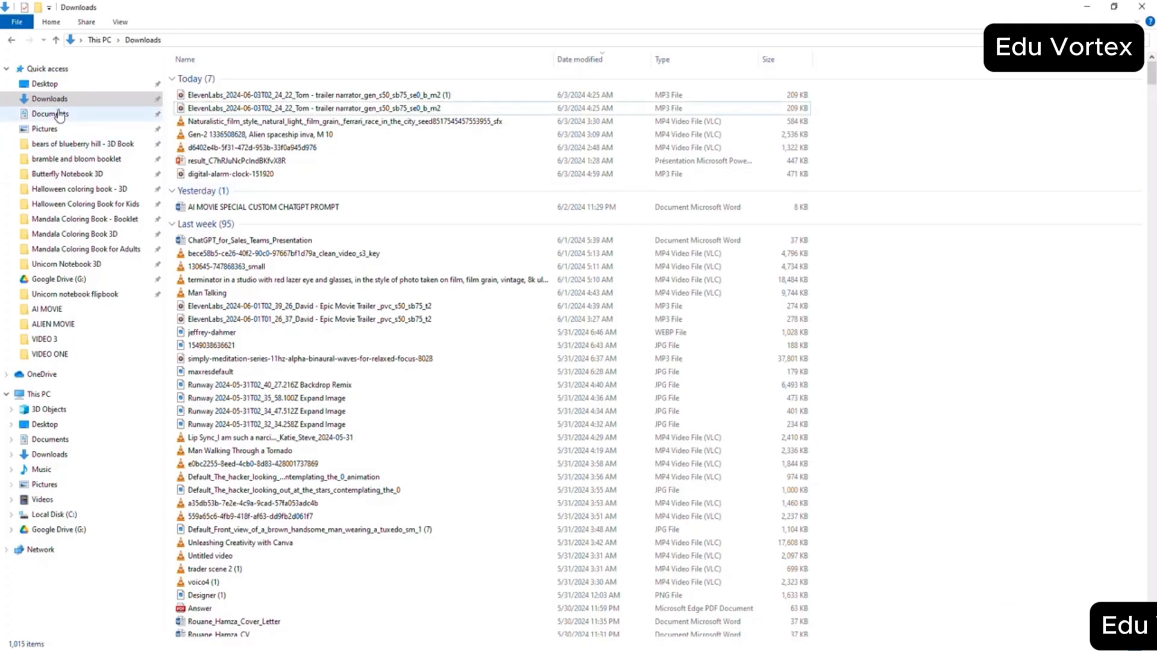
click(227, 97)
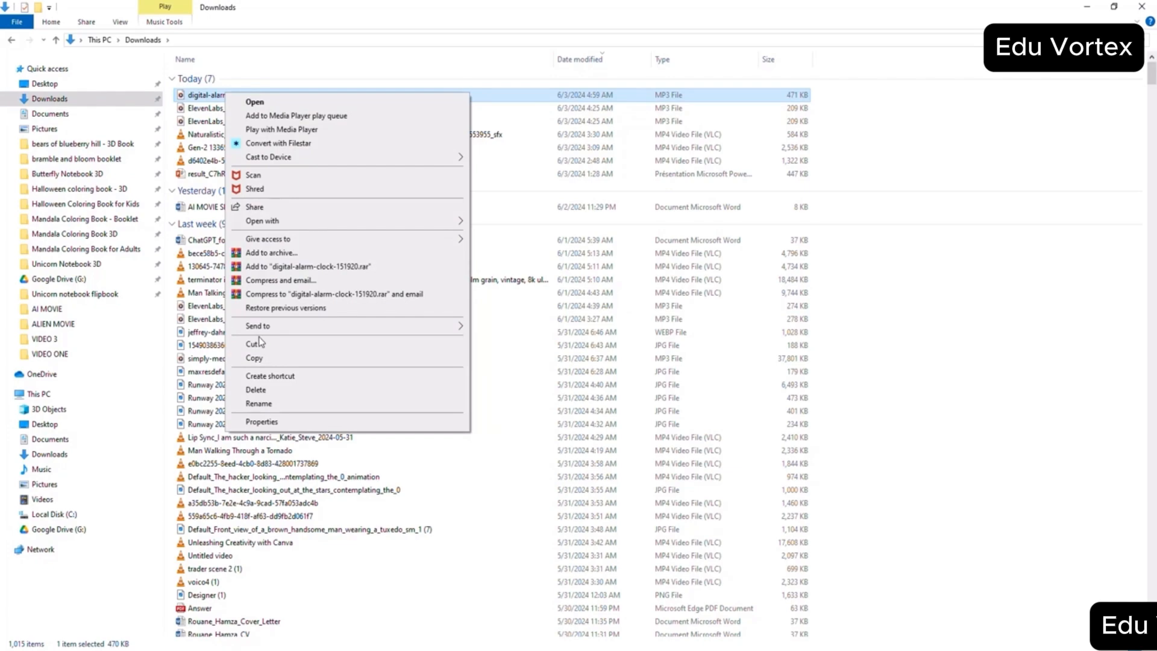
click(259, 343)
- Check the scene number in the script, paste the alarm sound into the s7 folder of ALIEN MOVIE and return to the parent folder
click(405, 622)
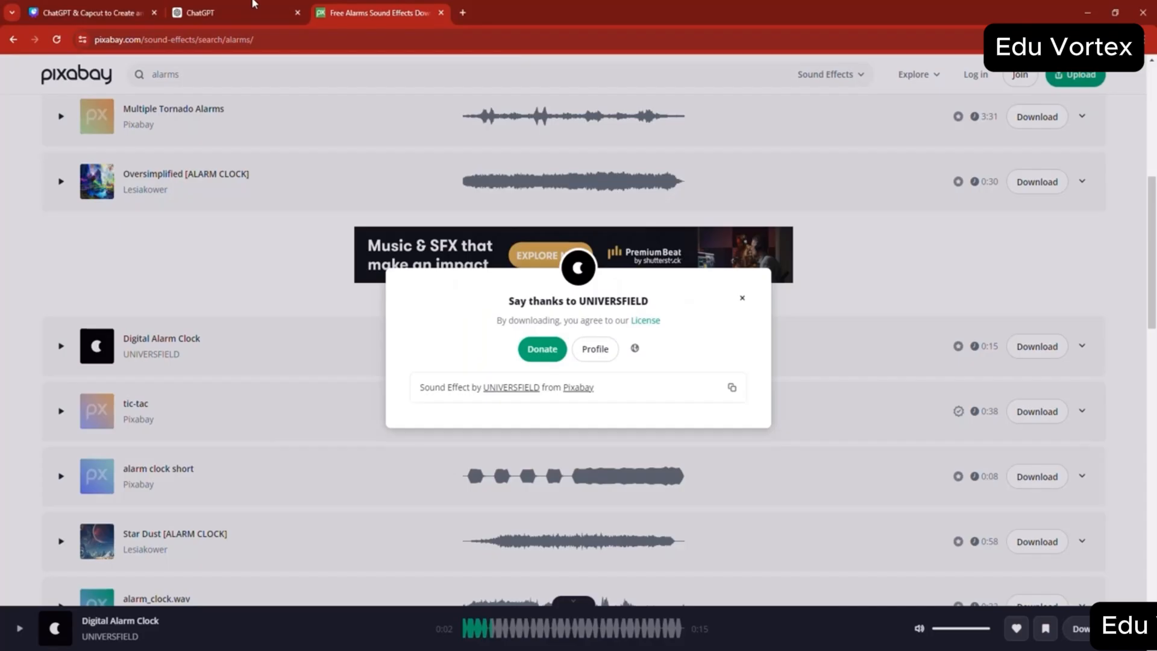
click(253, 5)
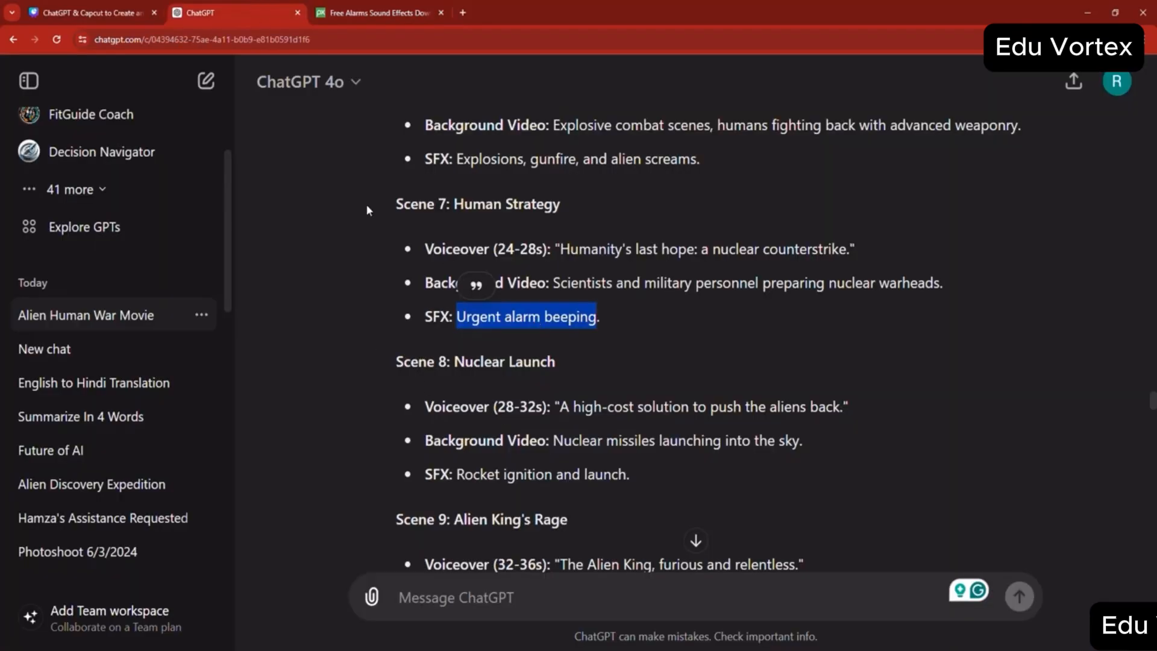
key(alt+Tab)
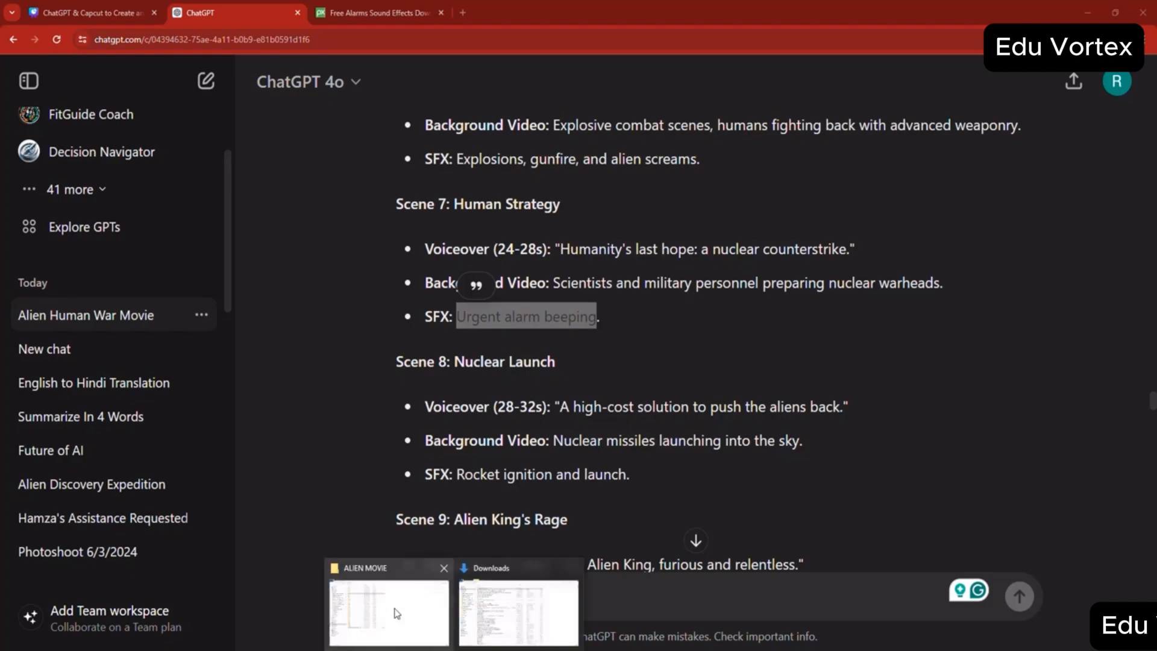
click(396, 612)
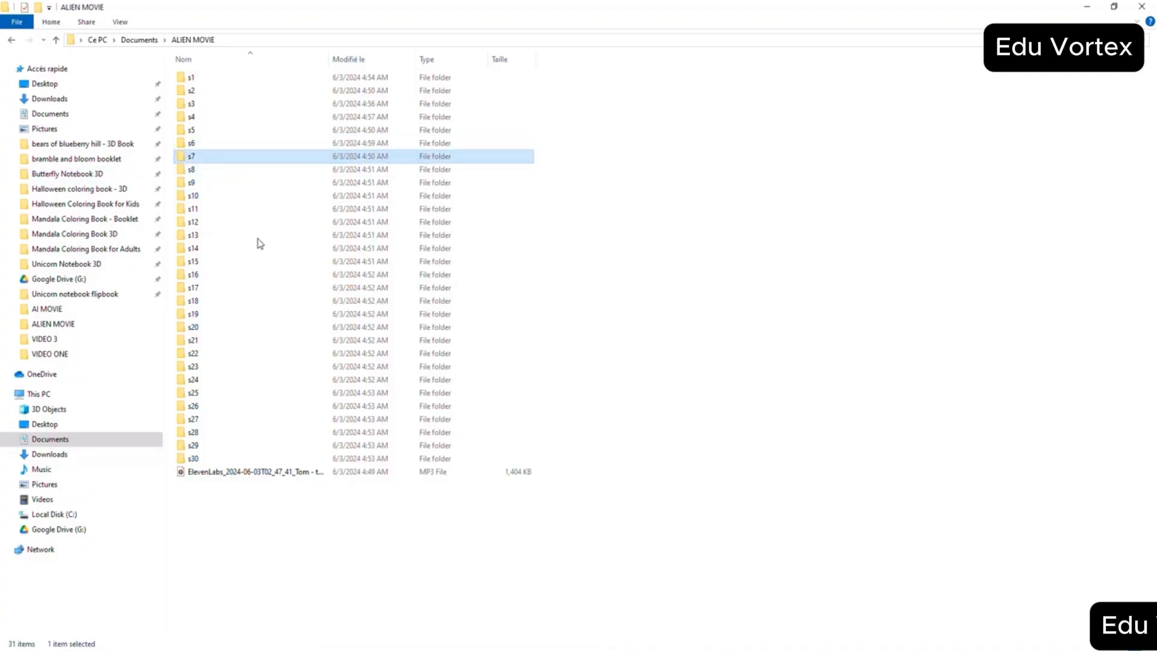
key(Return)
right_click(363, 316)
click(405, 403)
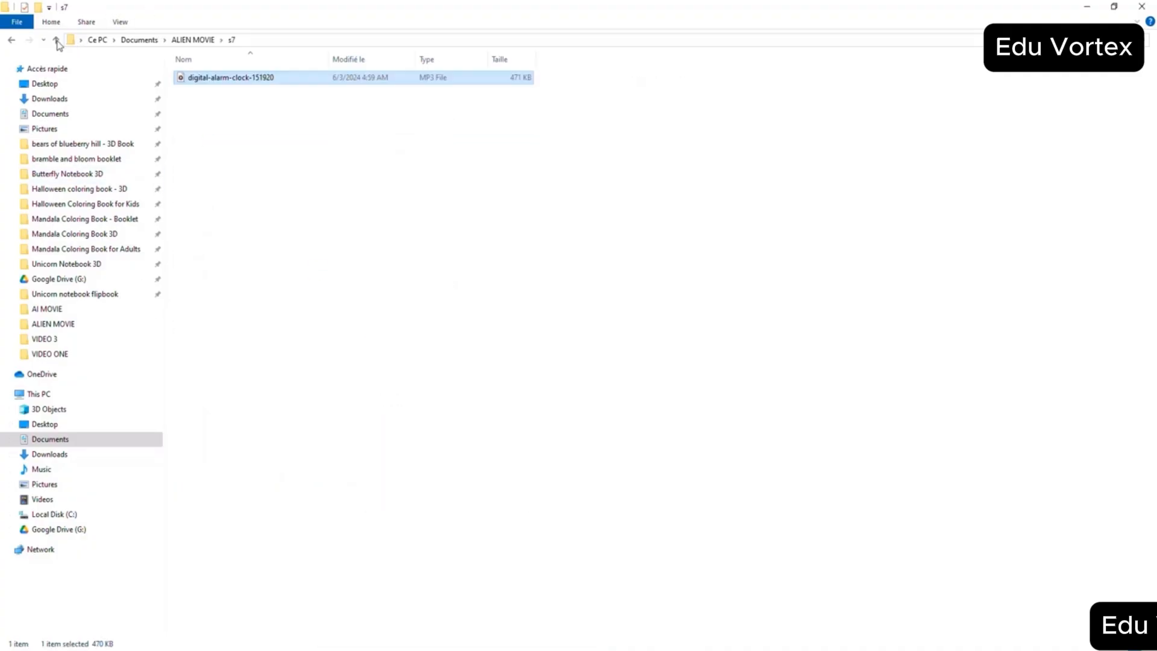
click(56, 40)
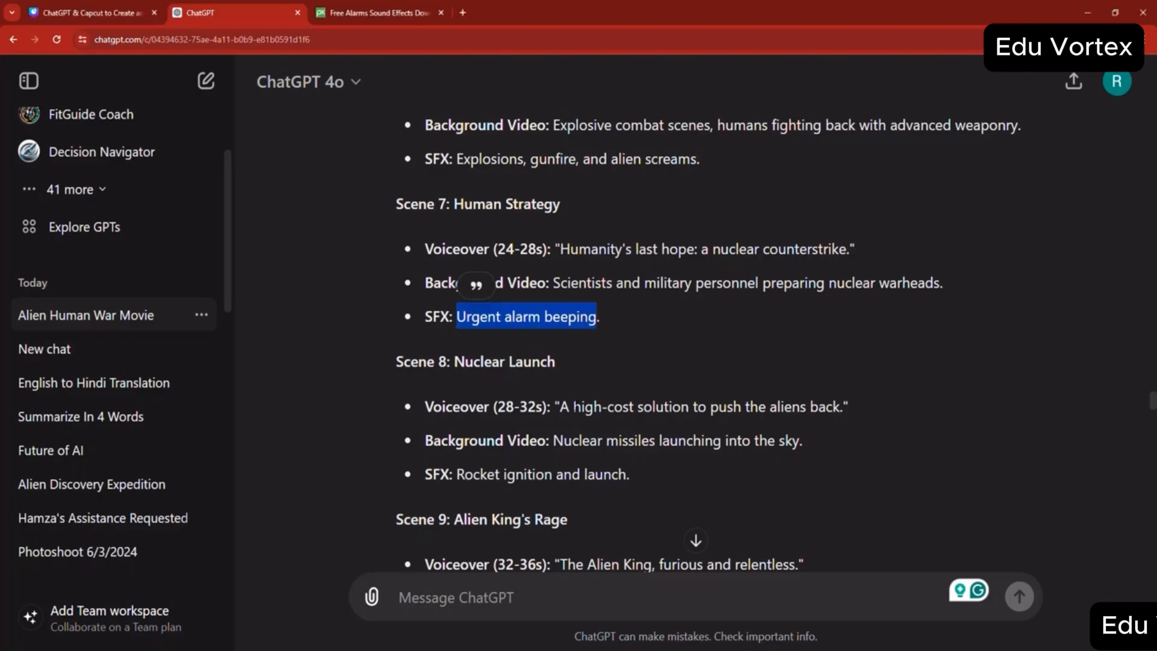
- Copy the Scene 8 sound effect description "Rocket ignition and launch" from the ChatGPT script and switch back to the Pixabay page
scroll(602, 365, down, 2)
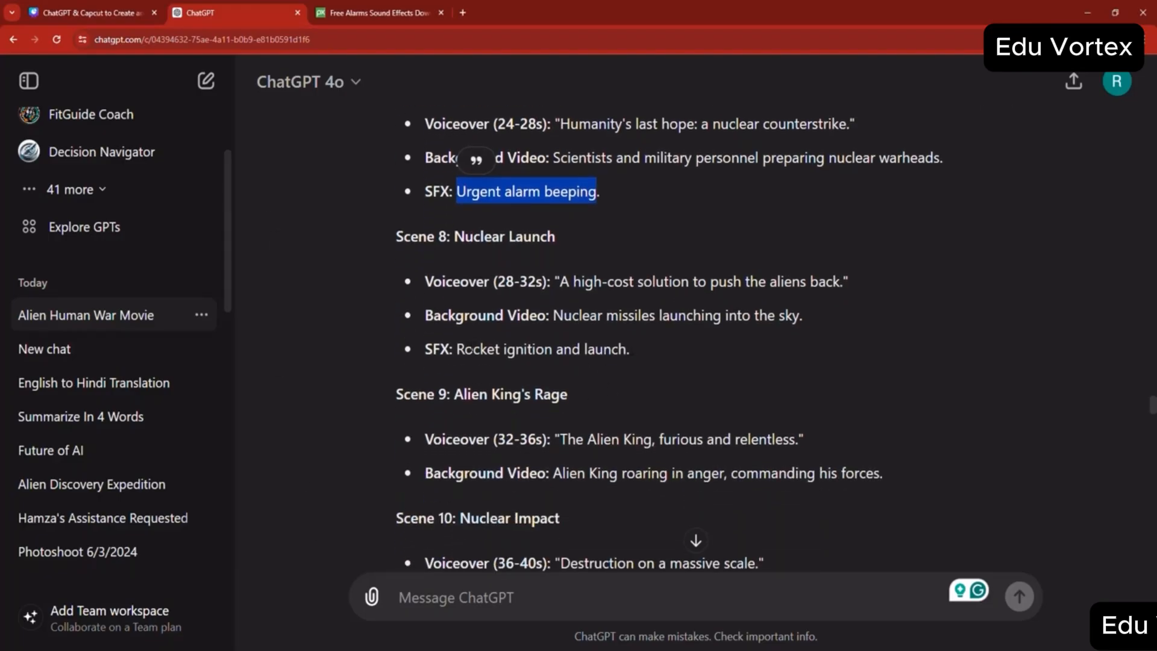
drag(457, 349, 627, 350)
right_click(626, 351)
click(643, 364)
key(ctrl+Tab)
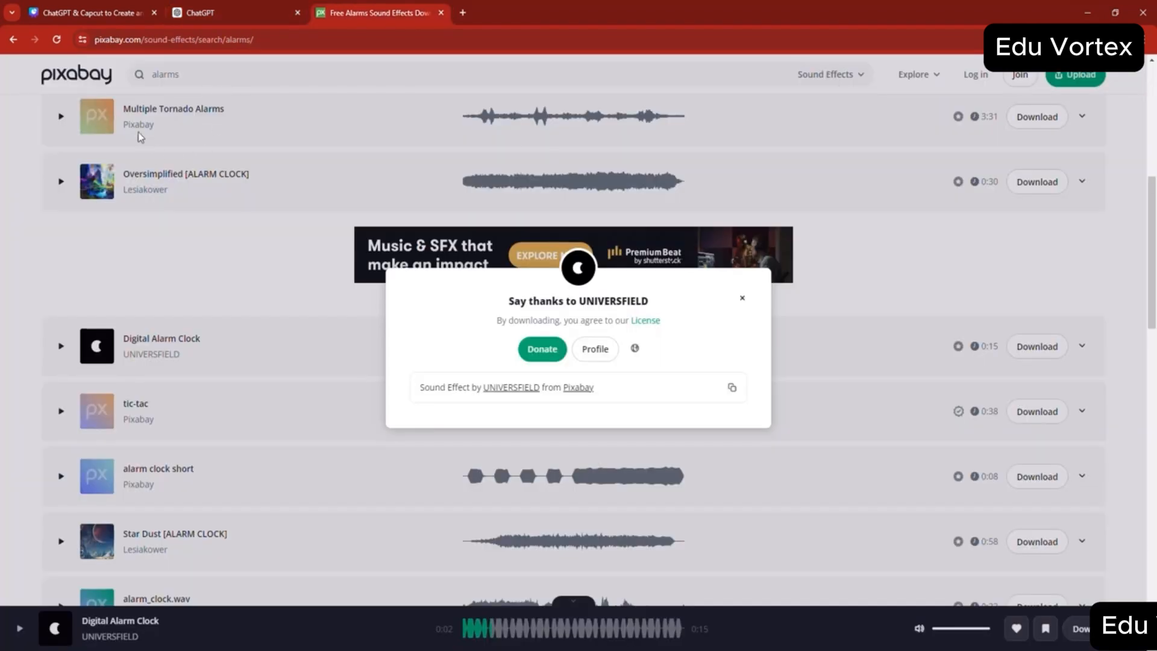
- Search Google for "Rocket ignition and launch SFX pixaby" and open Pixabay's rocket sound effects page
click(13, 39)
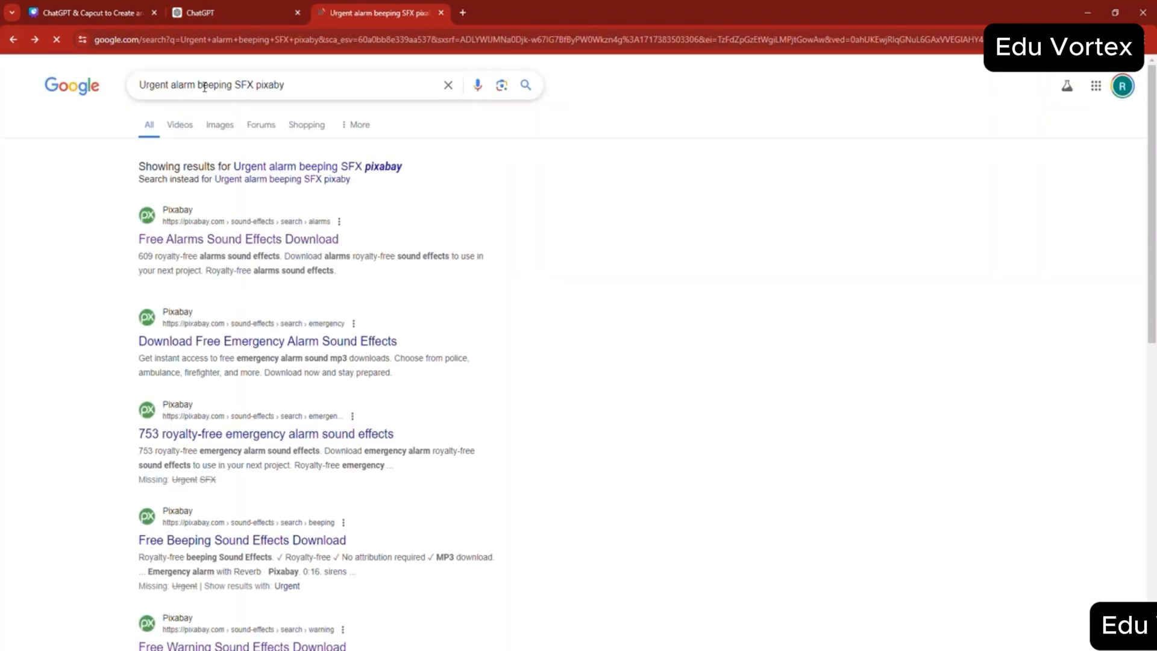
drag(234, 84, 143, 85)
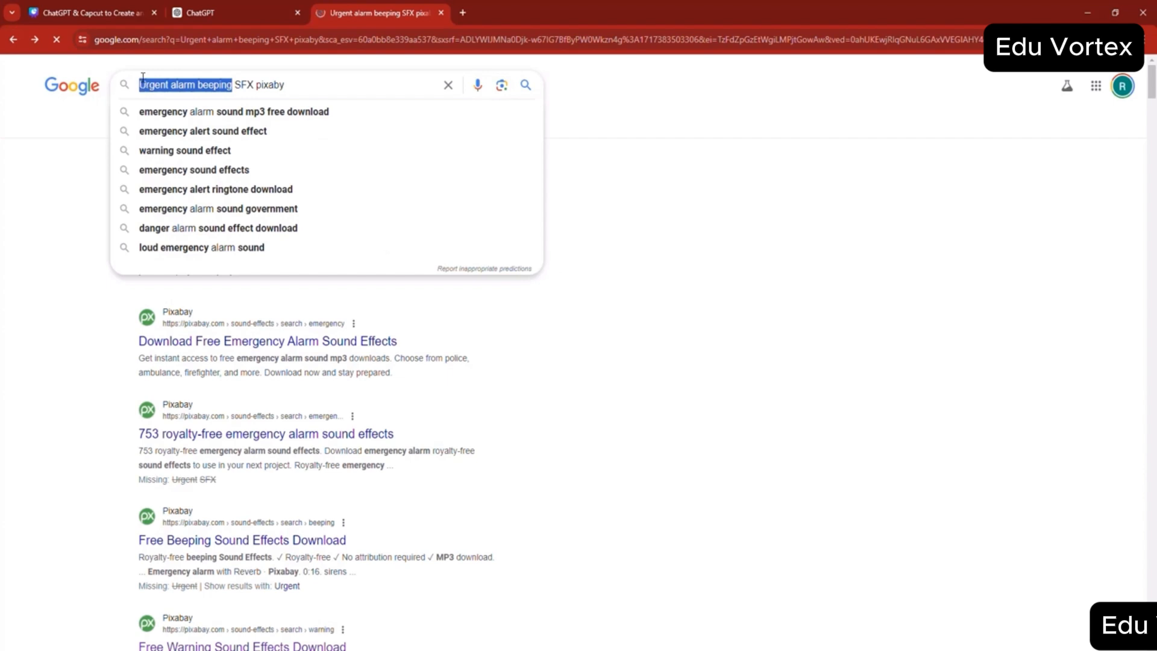
key(BackSpace)
key(ctrl+v)
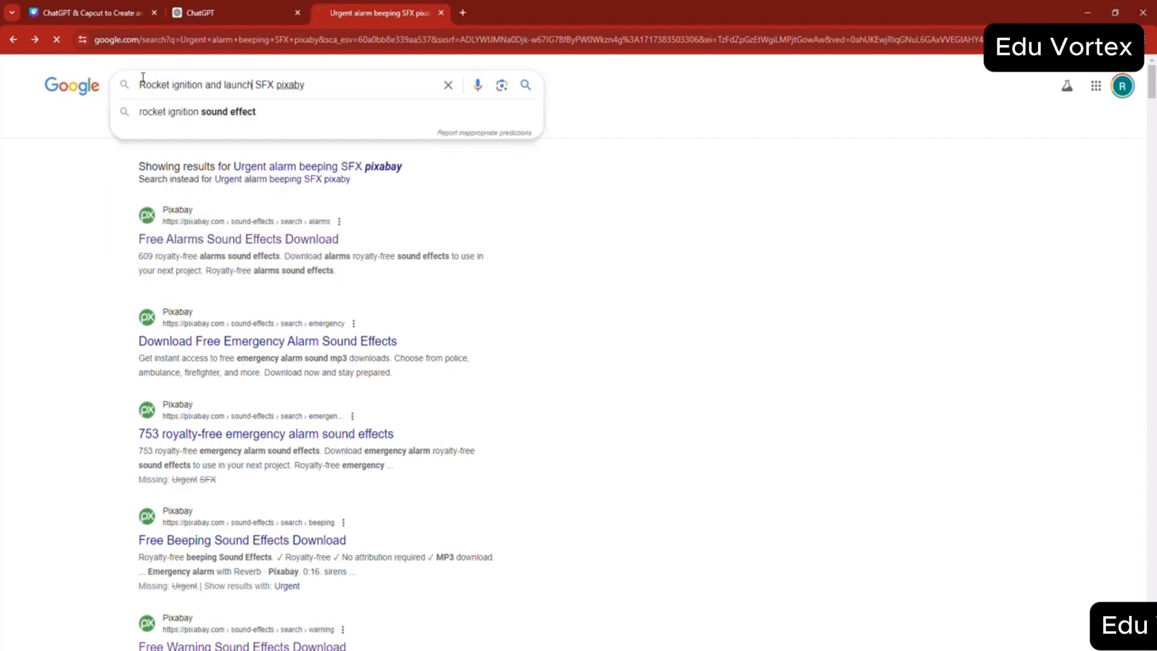
key(Return)
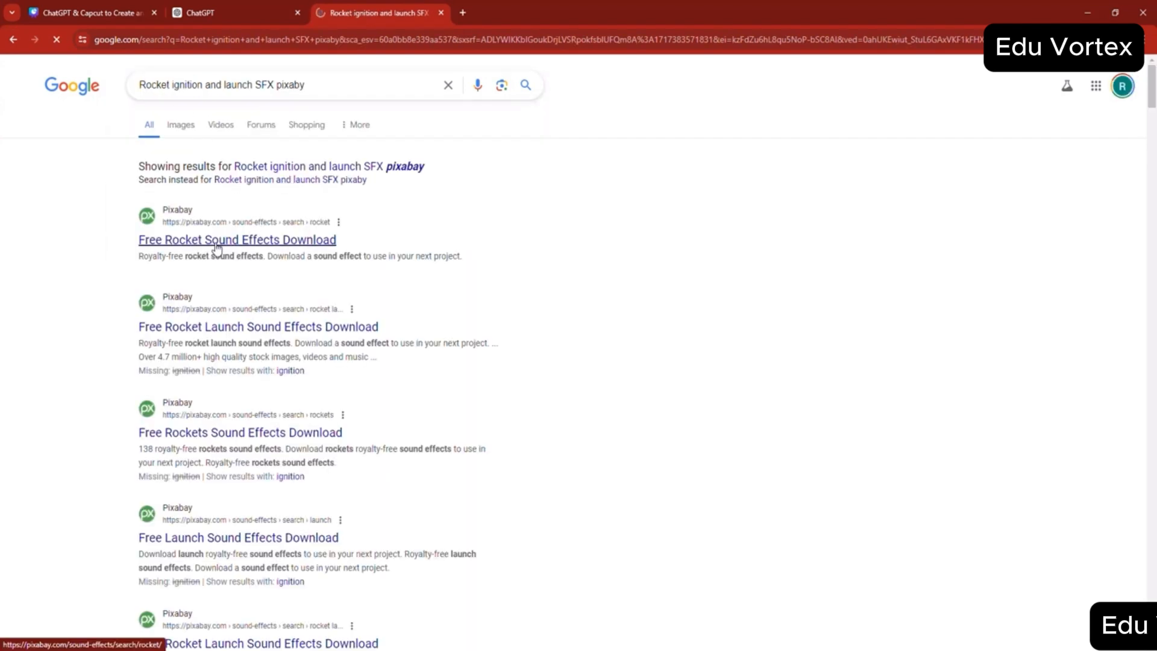
click(216, 248)
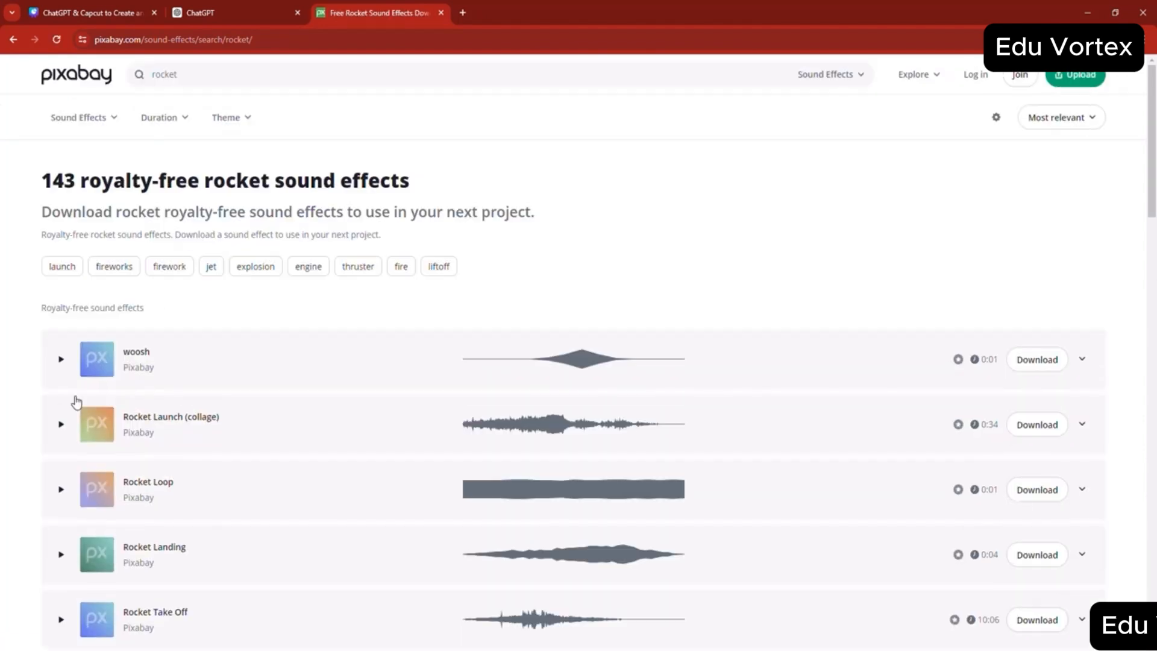
- Preview the "Rocket Landing" sound in the rocket results and look through the further rocket sounds
scroll(77, 403, down, 1)
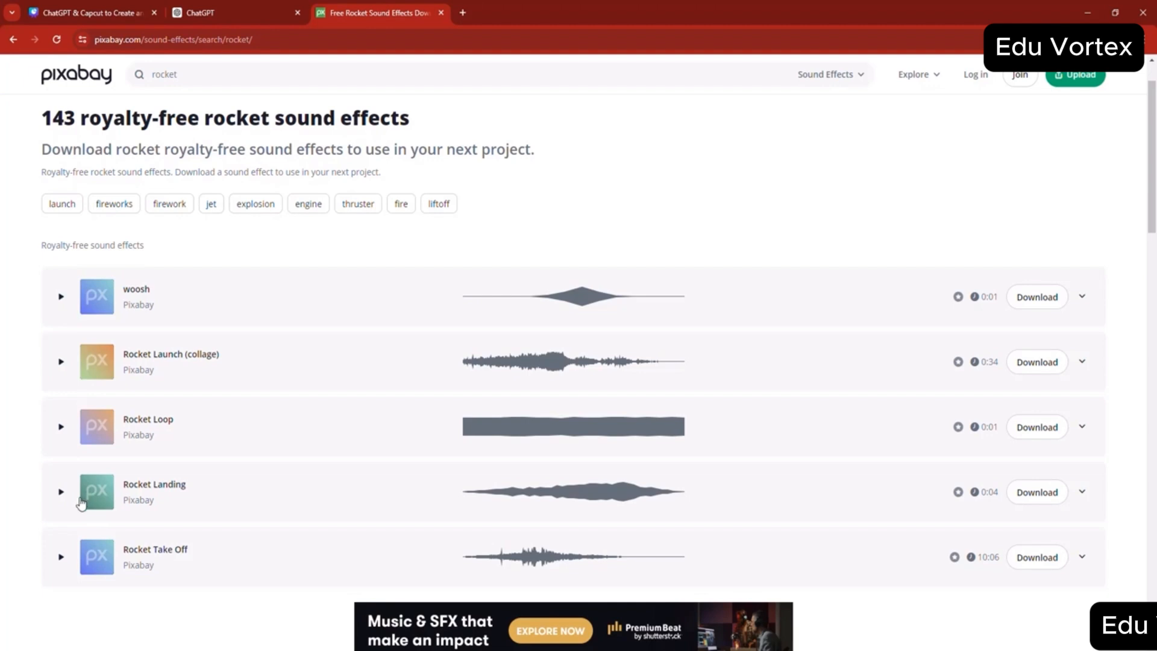
click(61, 492)
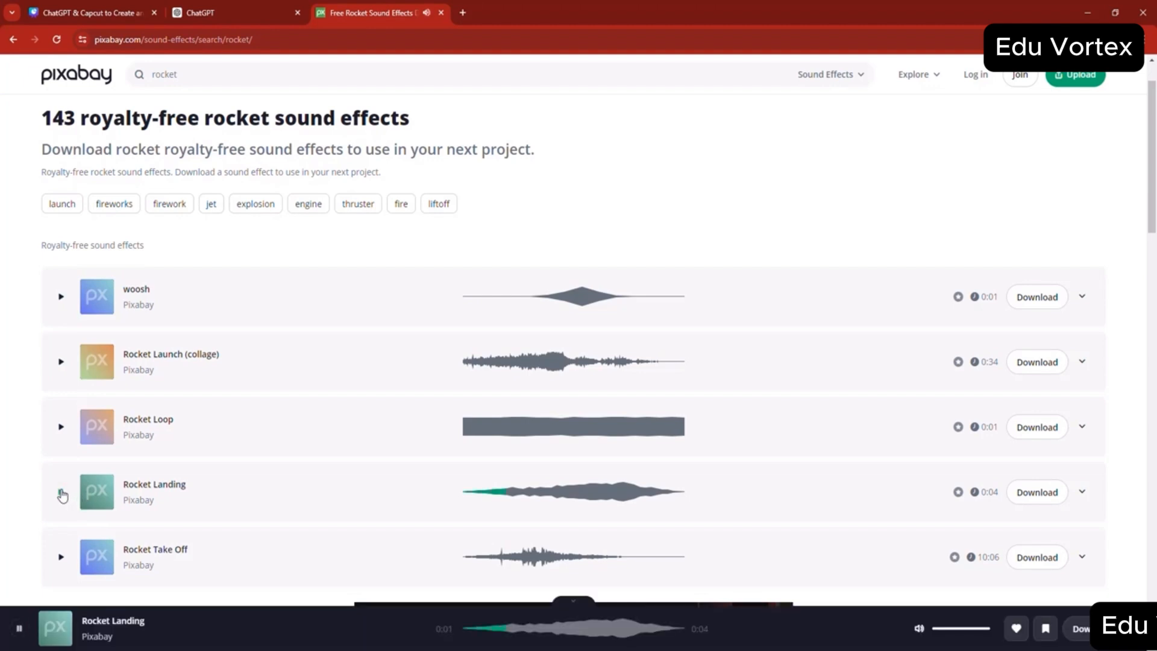
scroll(63, 496, down, 5)
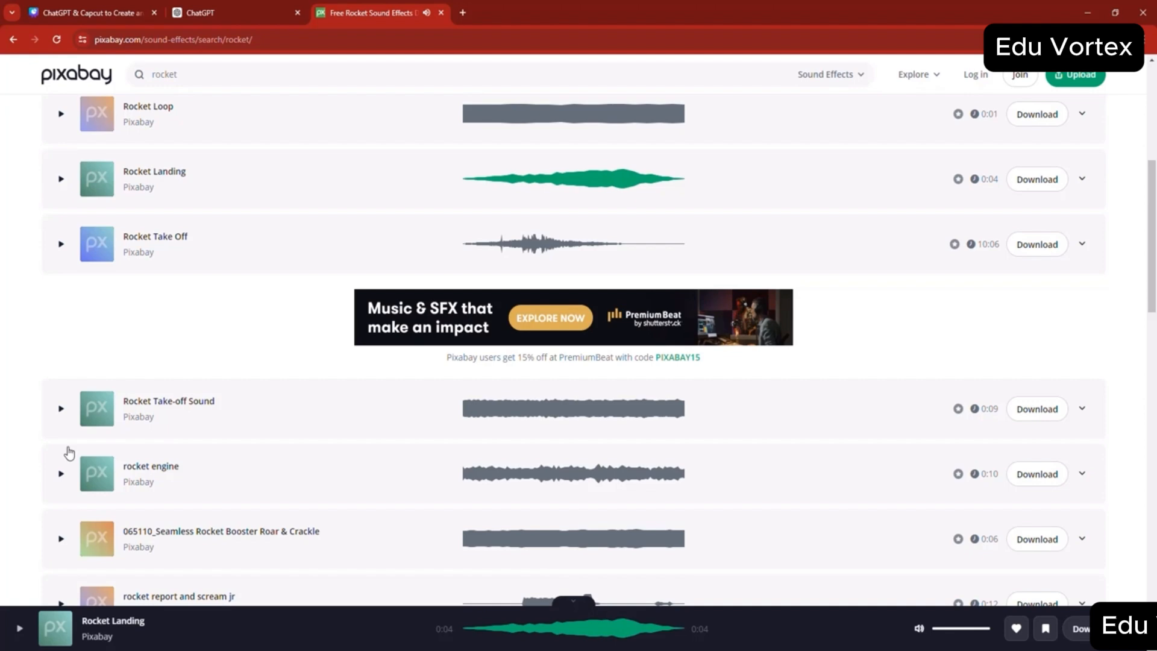
- Preview the "Rocket Take-off Sound" and look through the further rocket sound effects
click(62, 410)
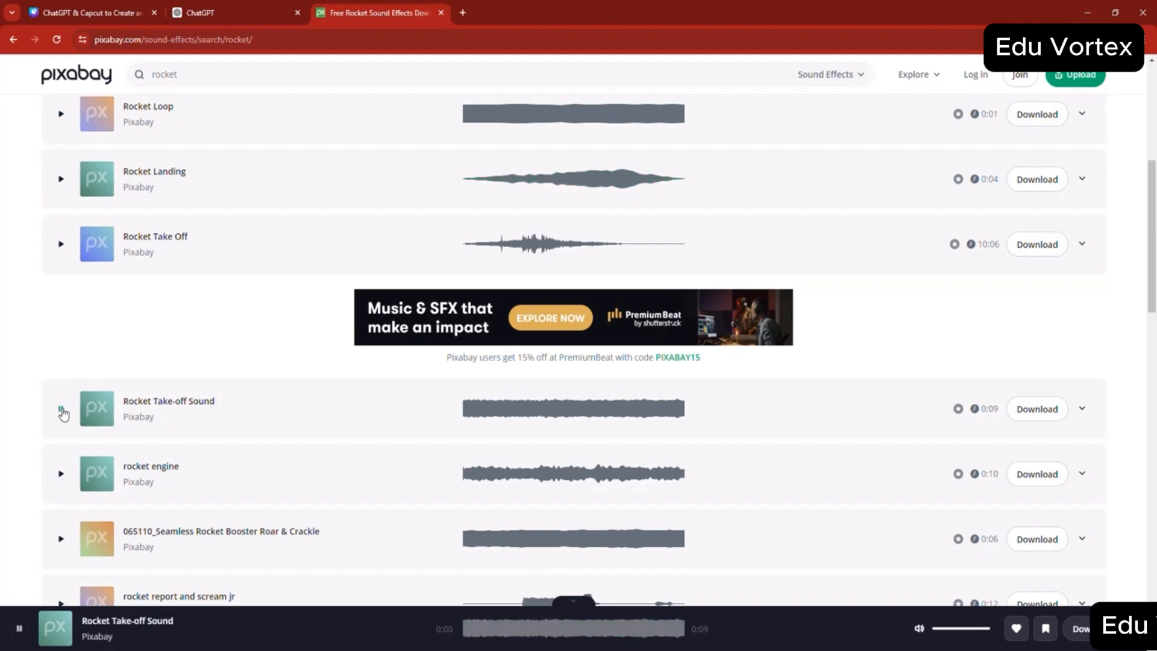
click(61, 412)
scroll(60, 413, down, 5)
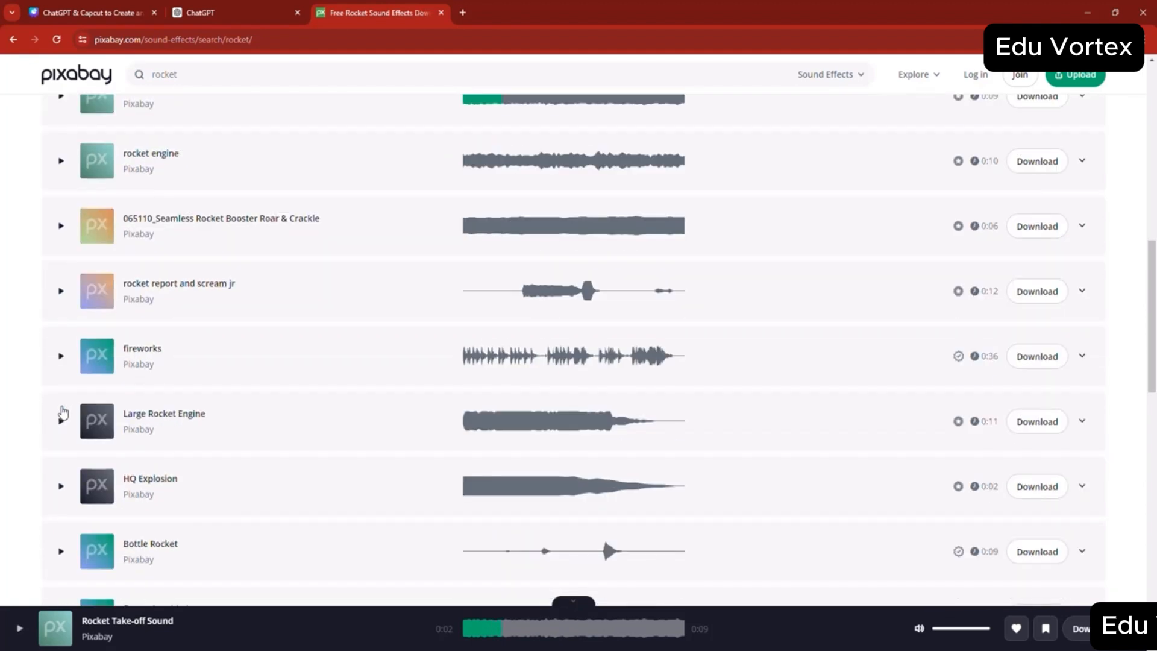
scroll(62, 412, down, 3)
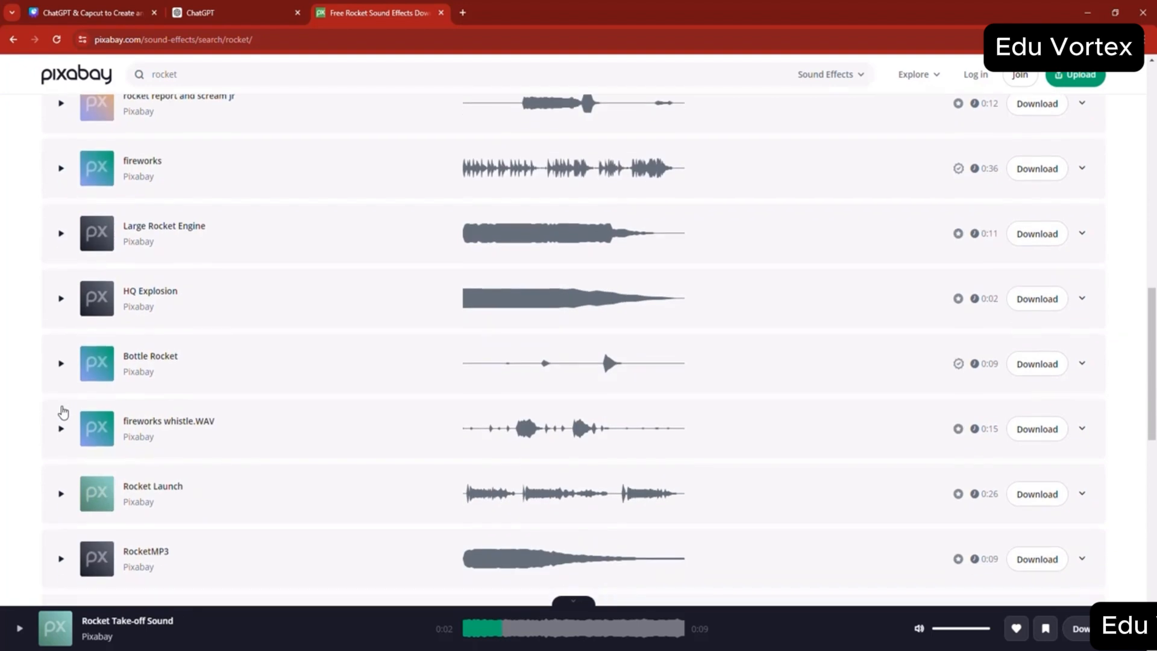
scroll(63, 412, down, 2)
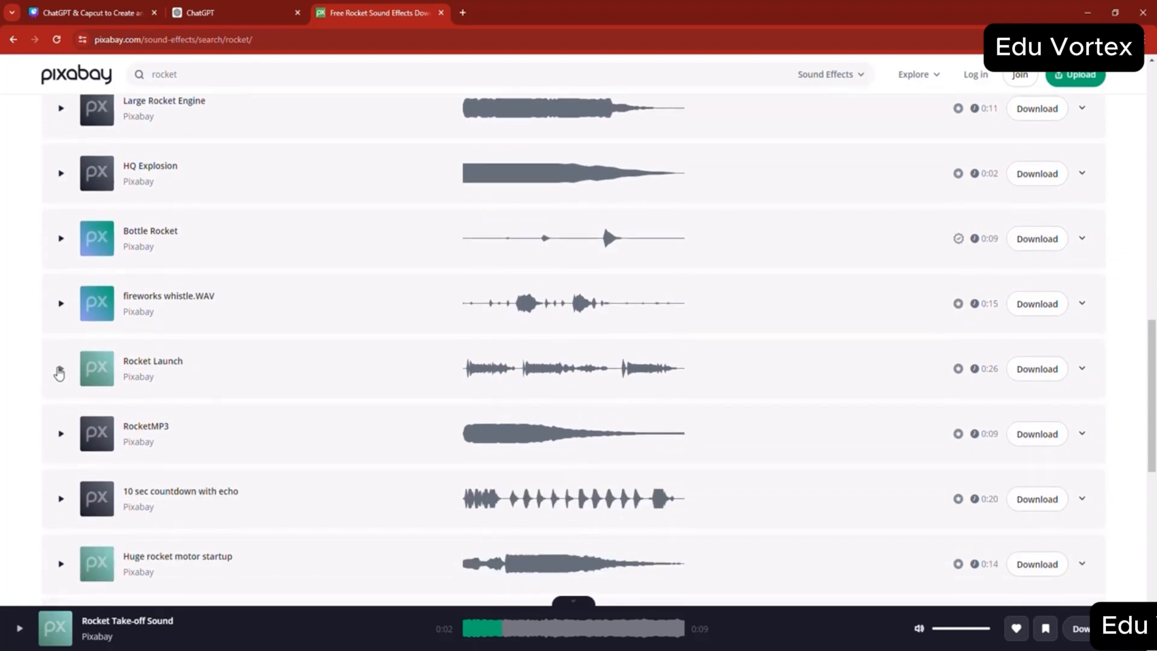
- Preview the "Rocket Launch" and "RocketMP3" sounds and download "RocketMP3"
click(60, 370)
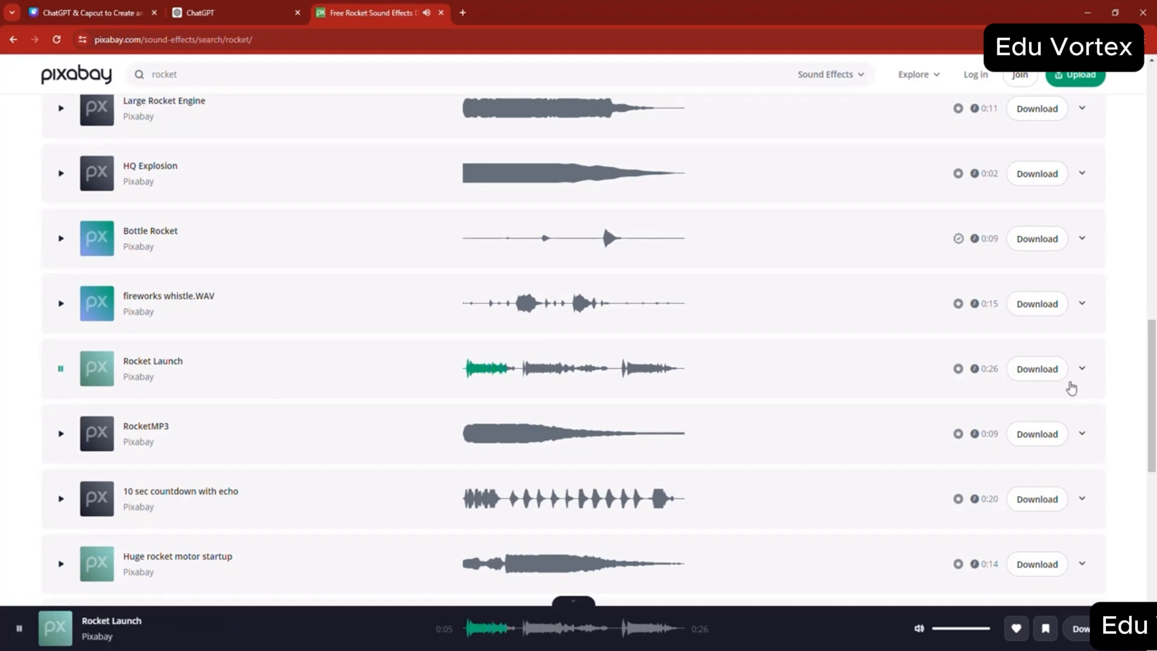
click(61, 434)
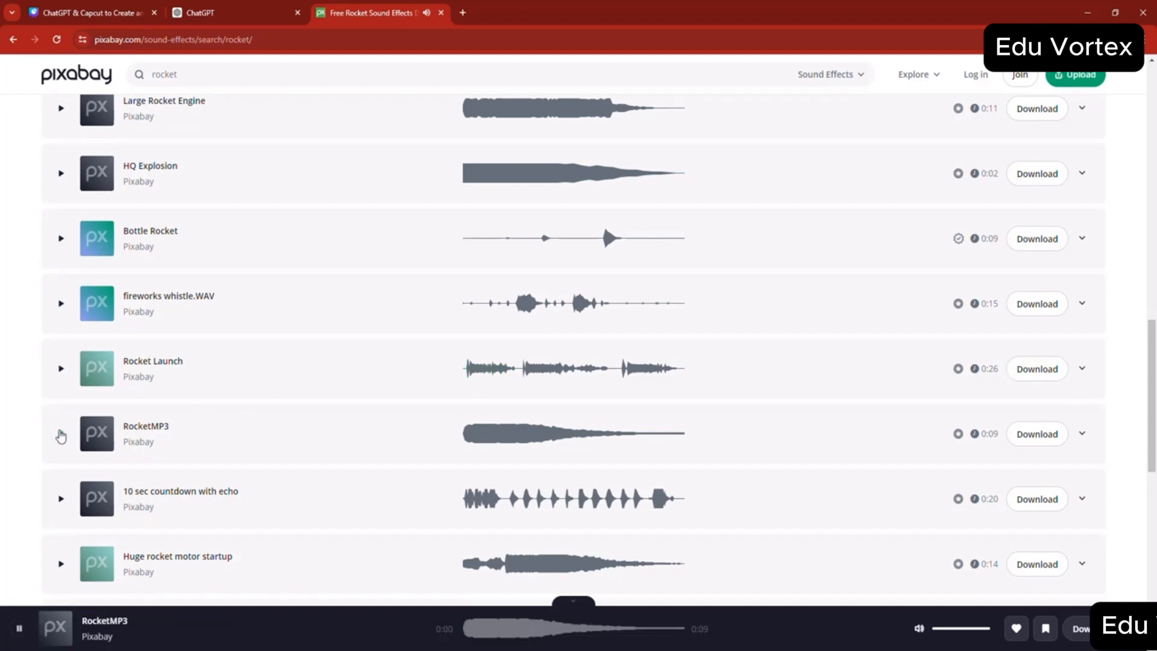
click(60, 435)
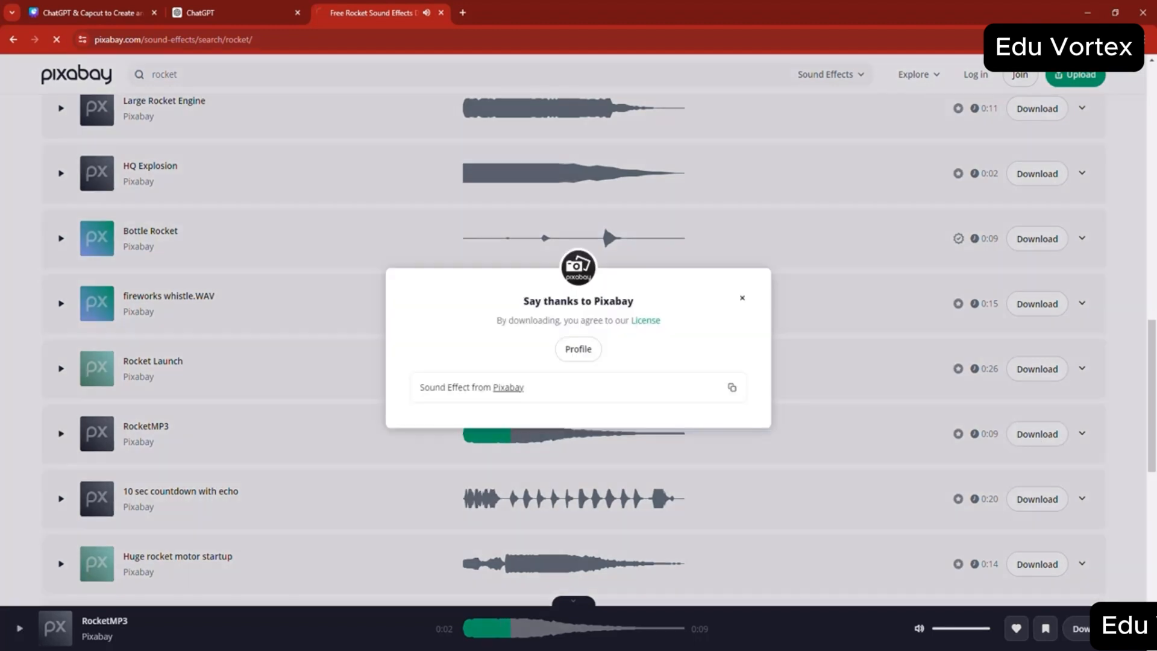
- Switch to File Explorer and cut the downloaded rocketmp3-94928 file from the Downloads folder
mouse_move(455, 650)
click(492, 616)
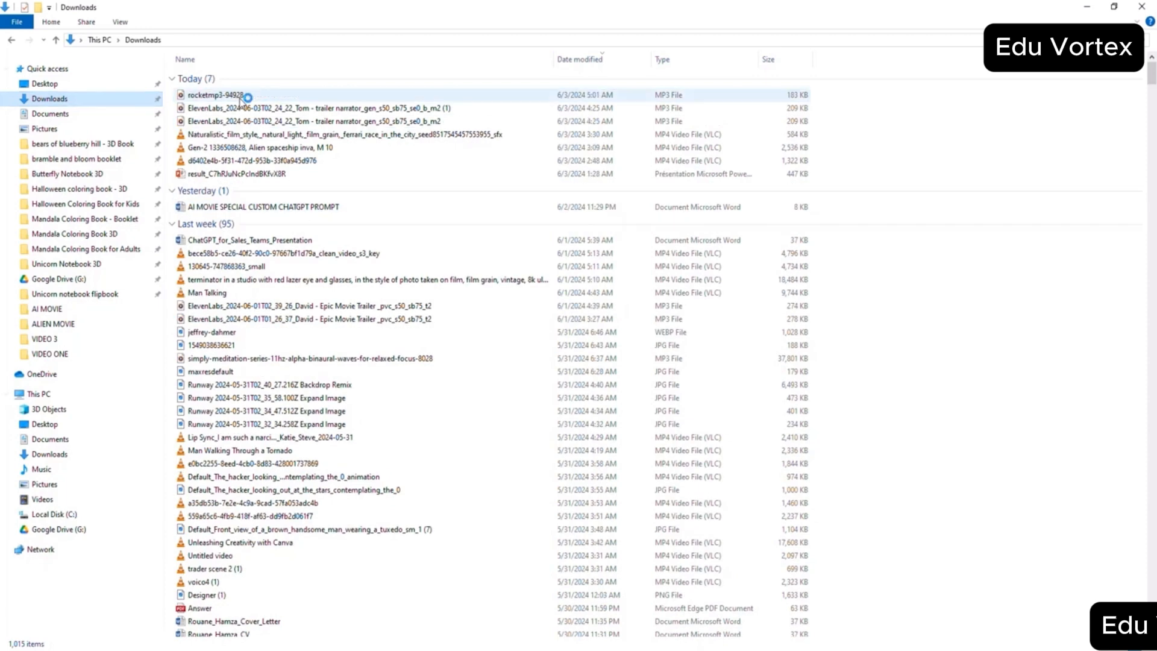
right_click(241, 97)
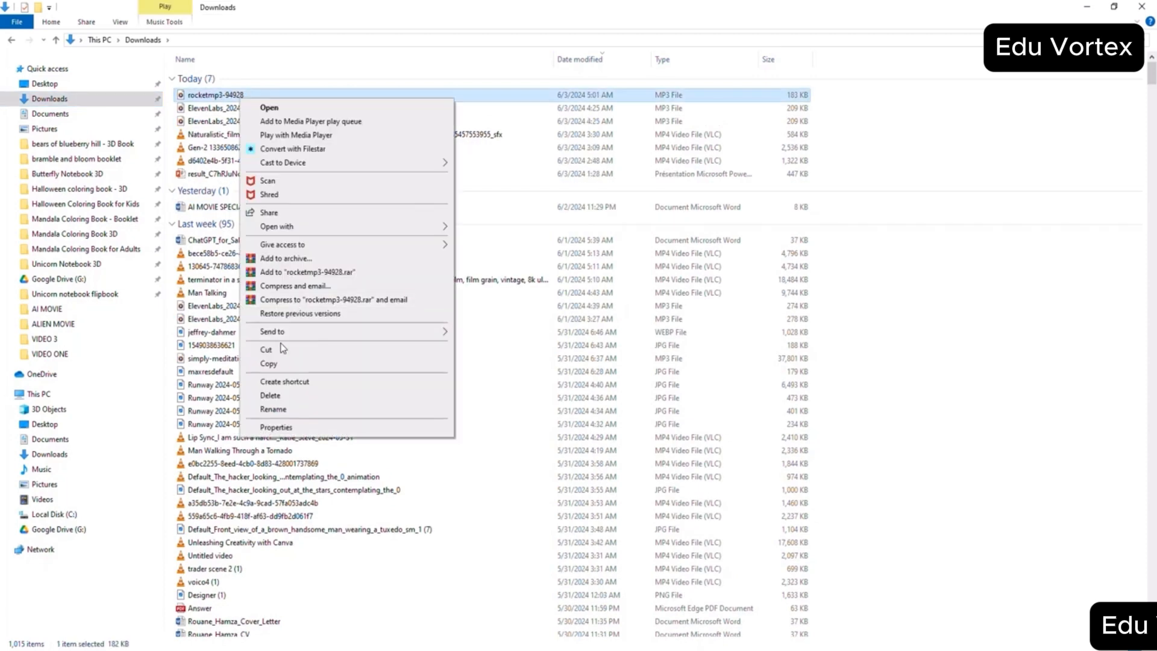
click(271, 348)
- Check the scene number in the ChatGPT script and paste the rocket sound into the s8 folder of ALIEN MOVIE
mouse_move(461, 649)
click(415, 633)
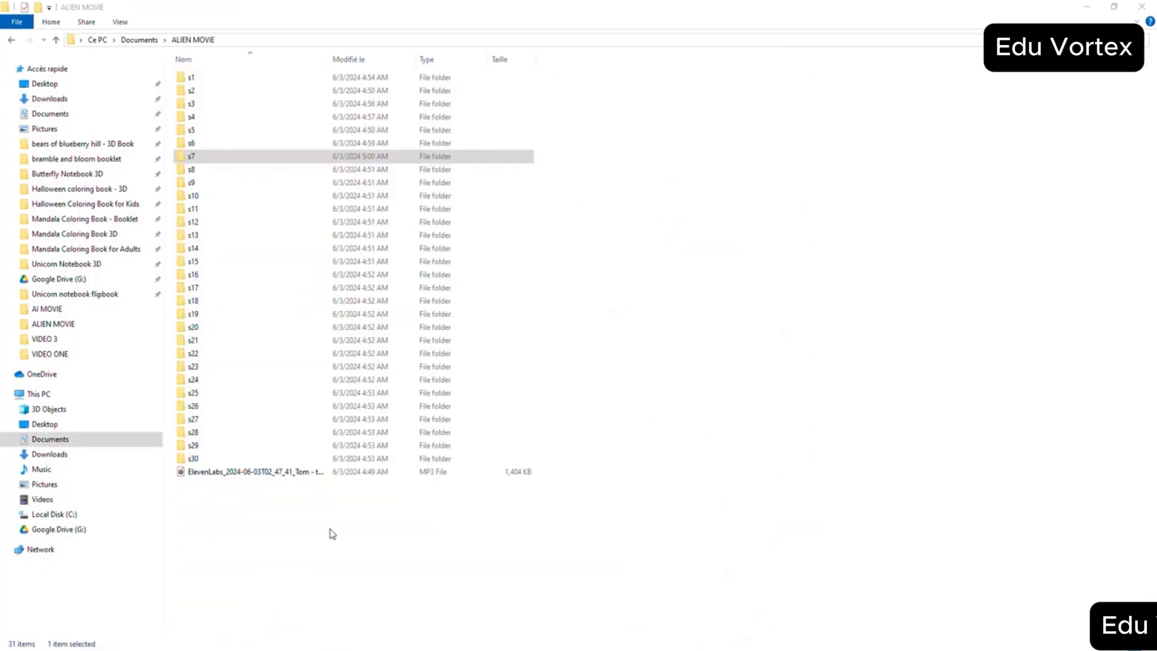
click(365, 642)
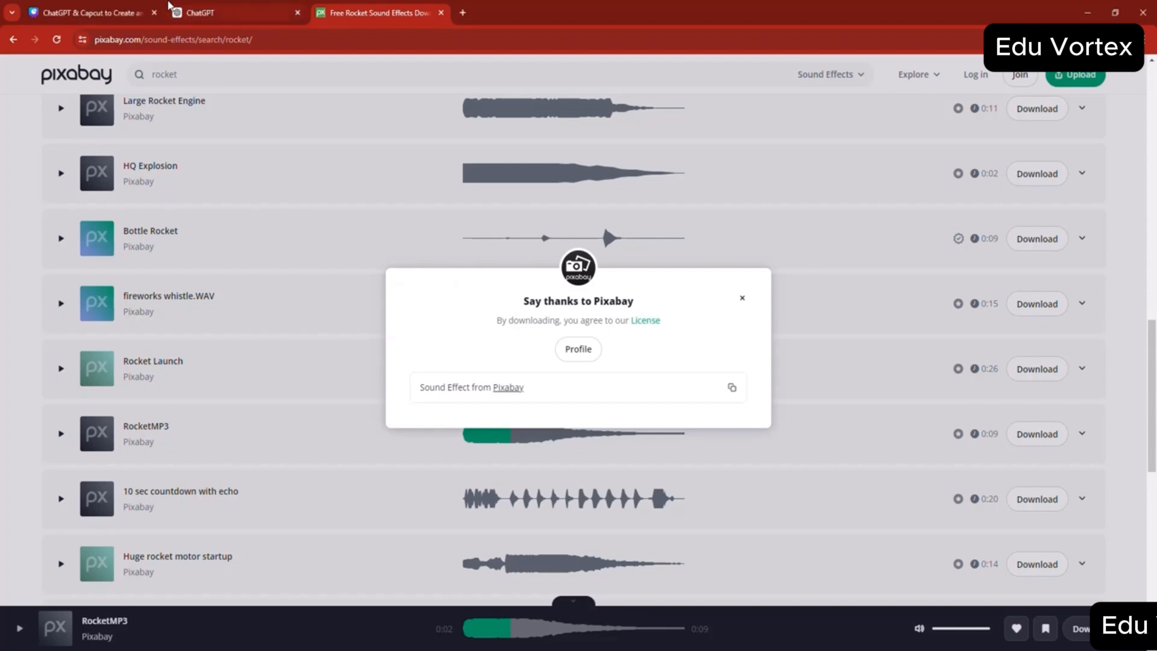
click(172, 5)
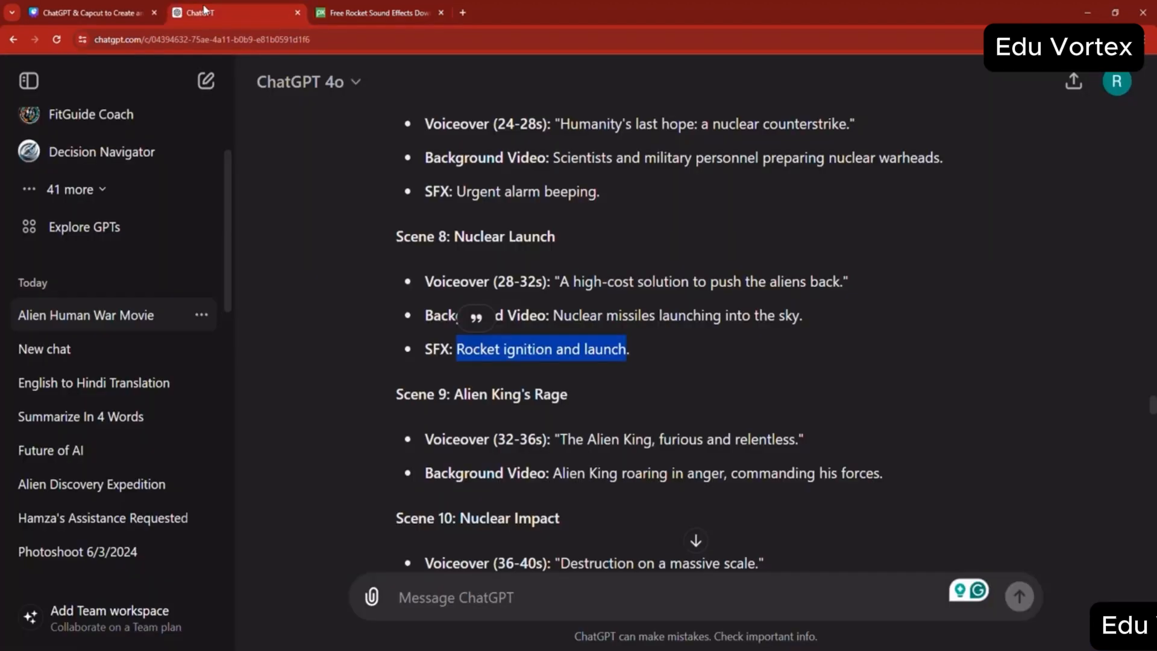
click(452, 649)
click(477, 632)
click(452, 649)
click(419, 633)
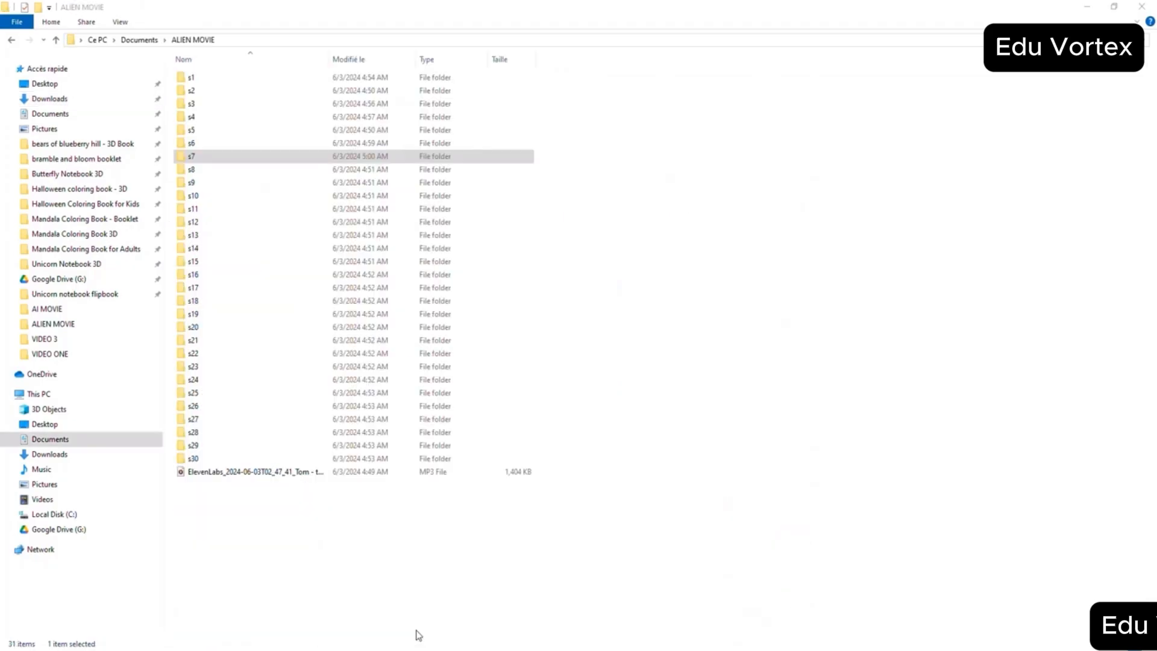
double_click(191, 170)
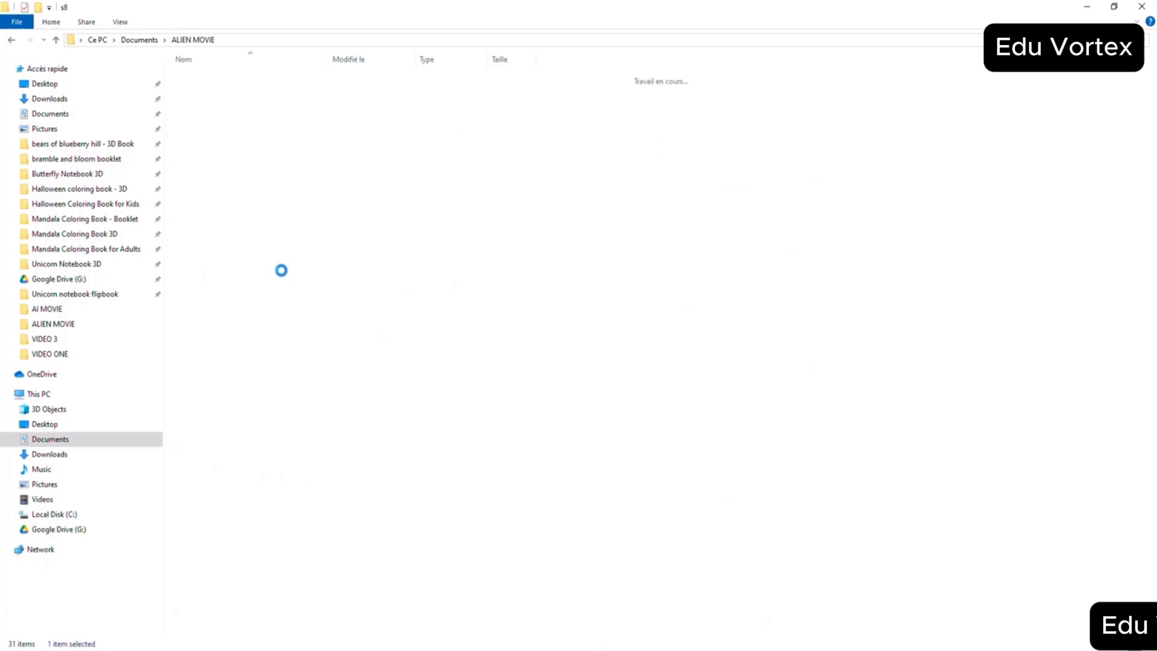
key(ctrl+v)
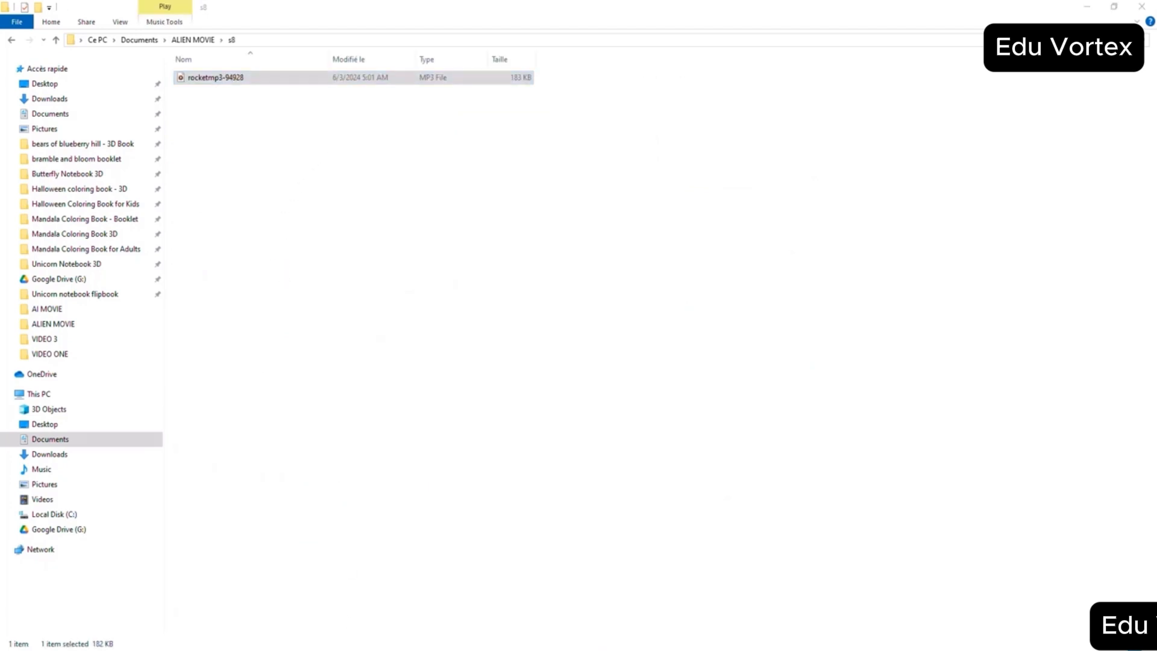
- Switch back to the ChatGPT script and examine the scenes after Scene 8 for their remaining sound effect descriptions
key(alt+Tab)
scroll(493, 401, down, 7)
scroll(493, 404, down, 2)
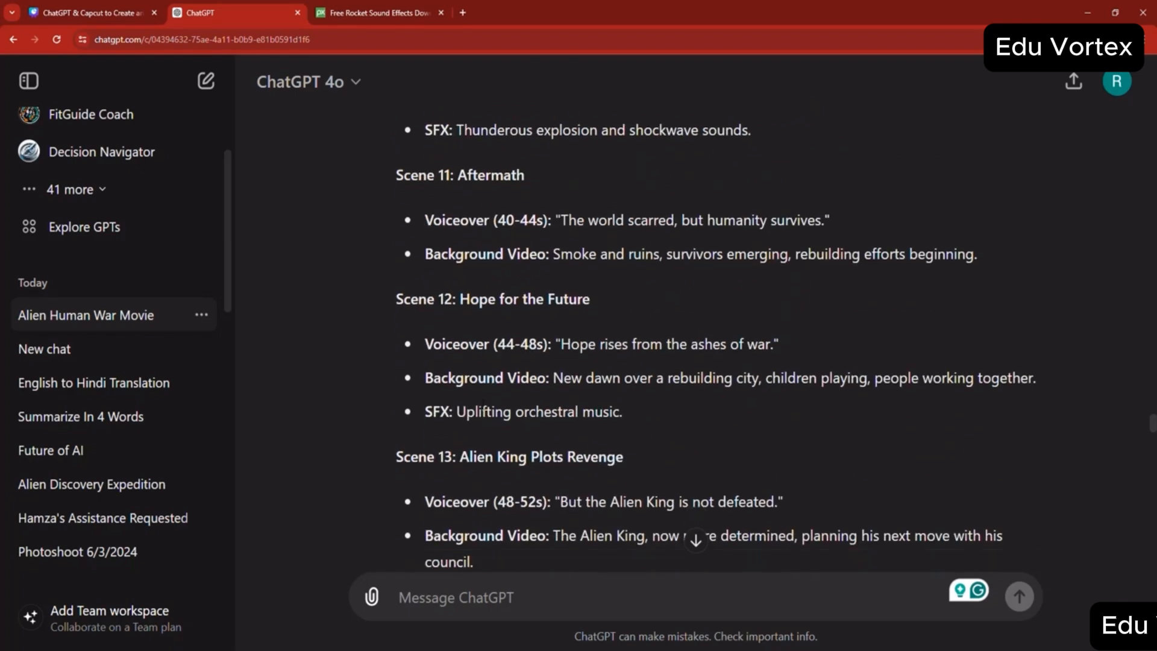
scroll(574, 392, up, 9)
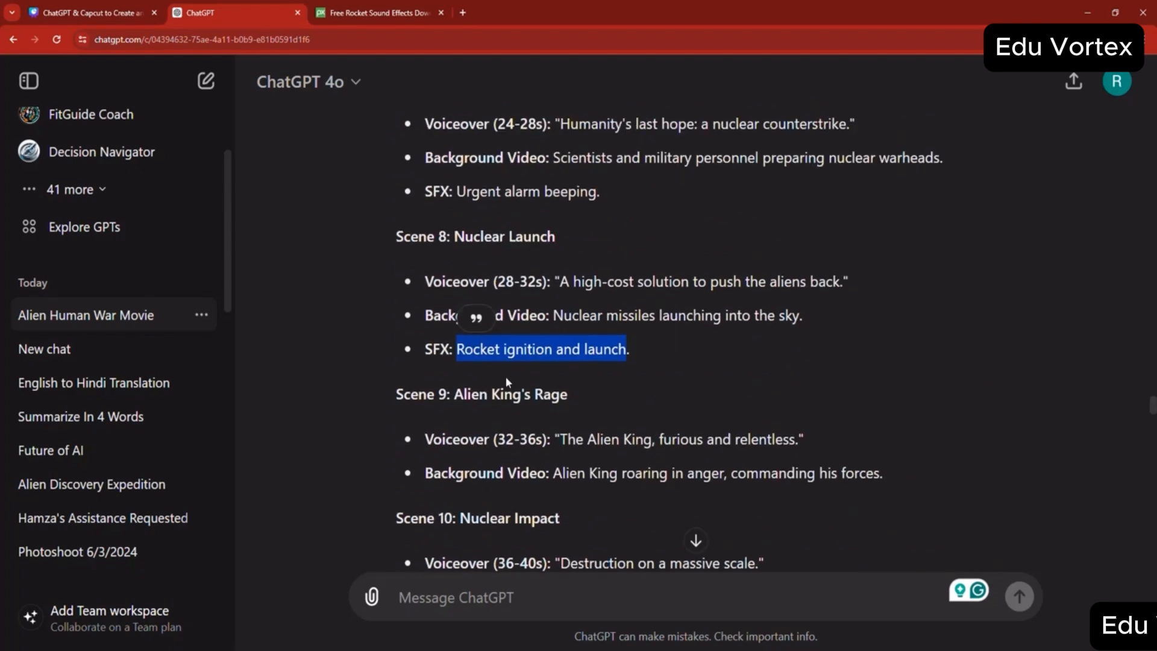
scroll(512, 384, down, 13)
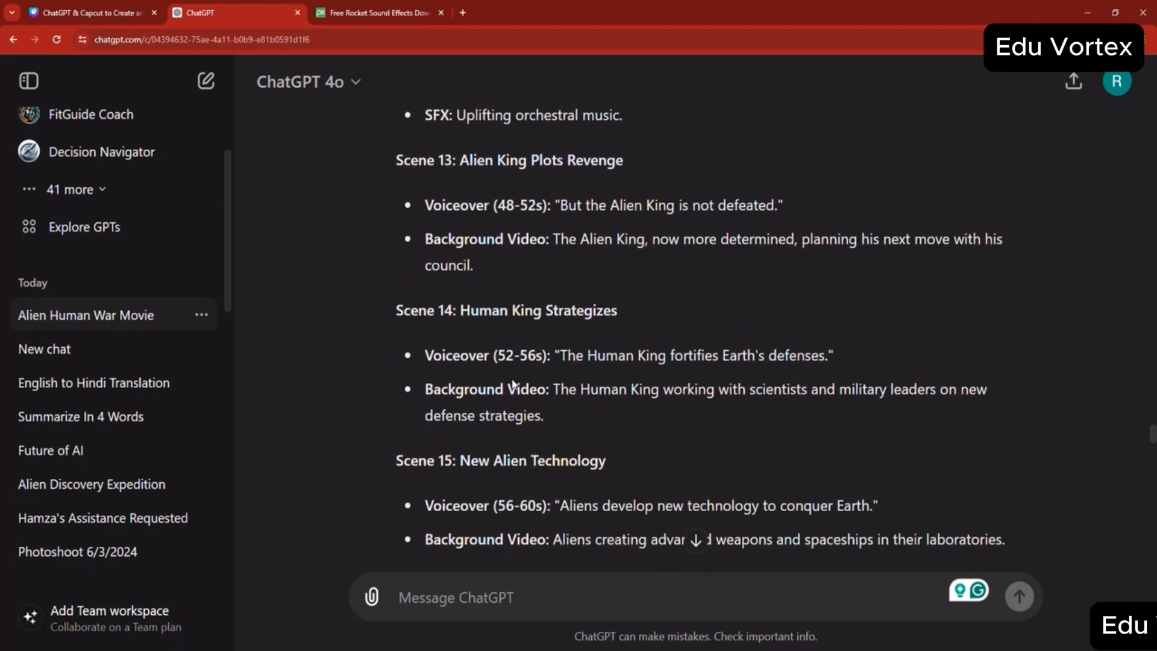
scroll(512, 381, up, 1)
scroll(512, 382, down, 11)
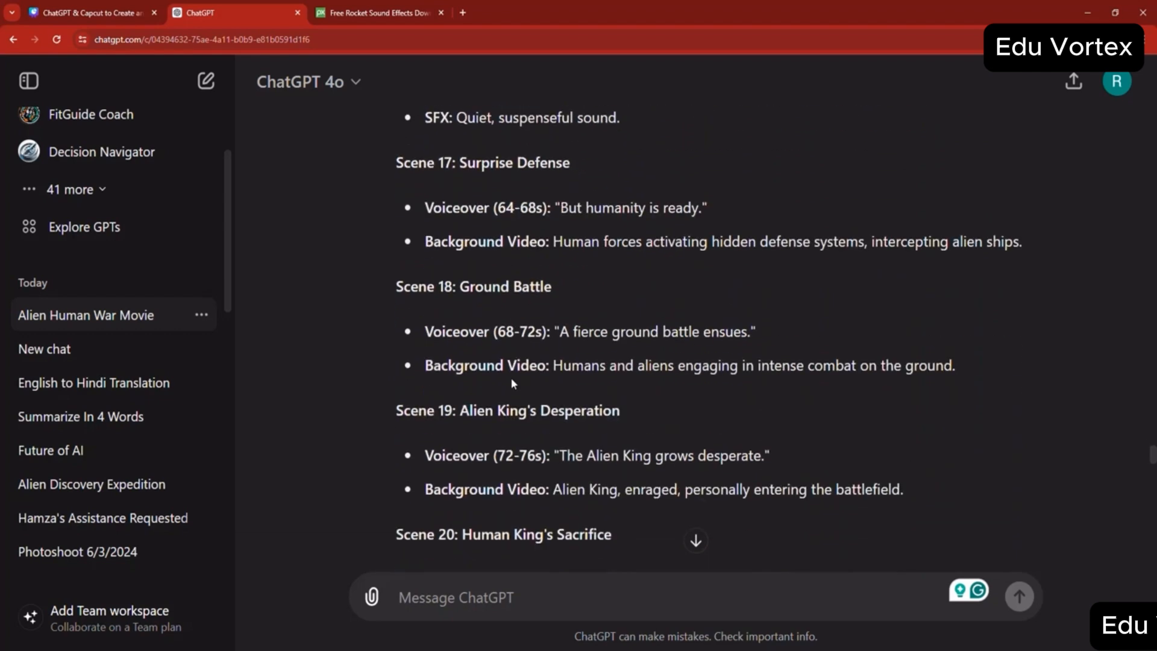
scroll(511, 381, down, 10)
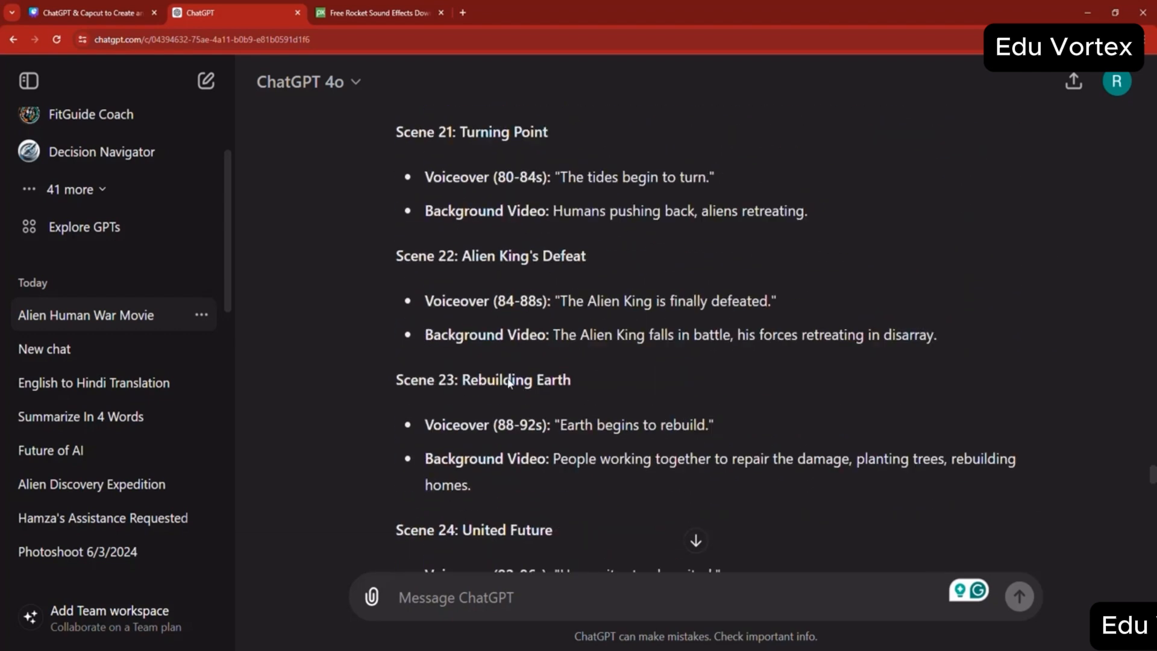
scroll(508, 378, down, 2)
scroll(507, 382, up, 15)
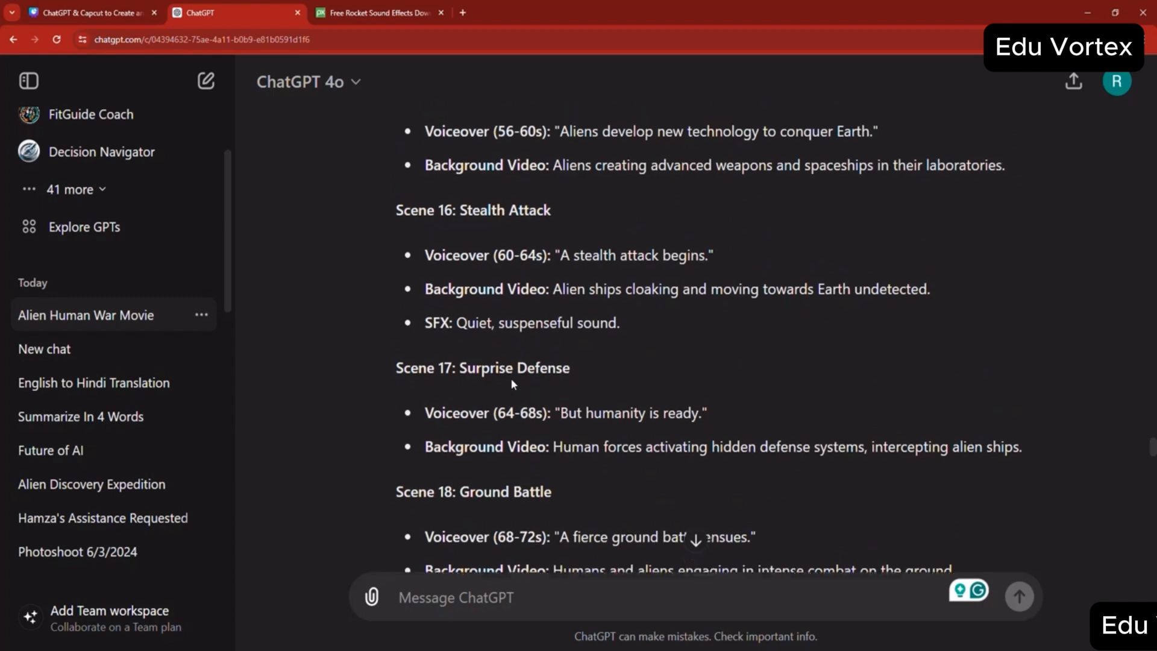
scroll(511, 378, up, 6)
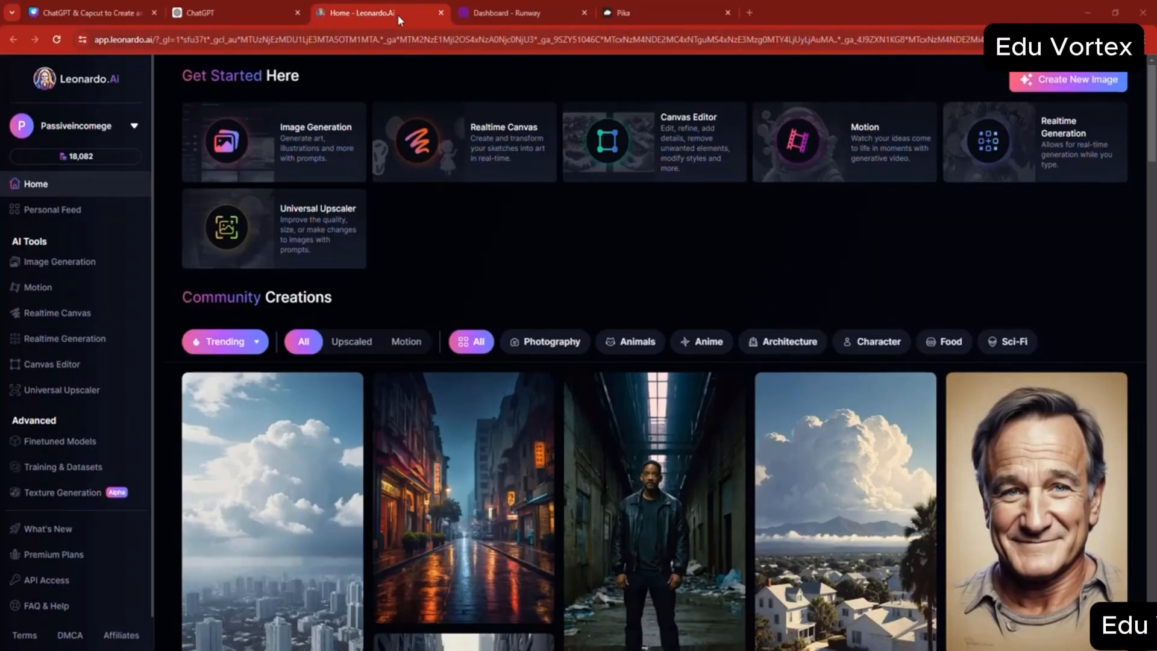
- Open the Gen-2 Text/Image to Video tool in Runway and switch to the Pika library
click(482, 14)
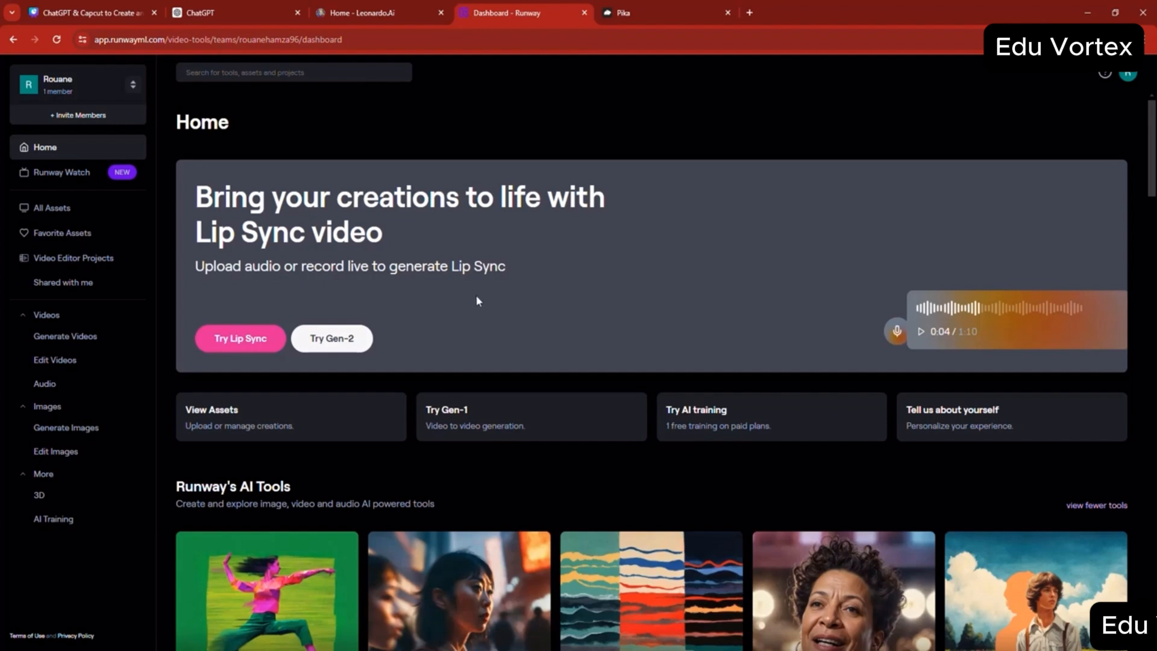
scroll(479, 298, down, 2)
click(438, 495)
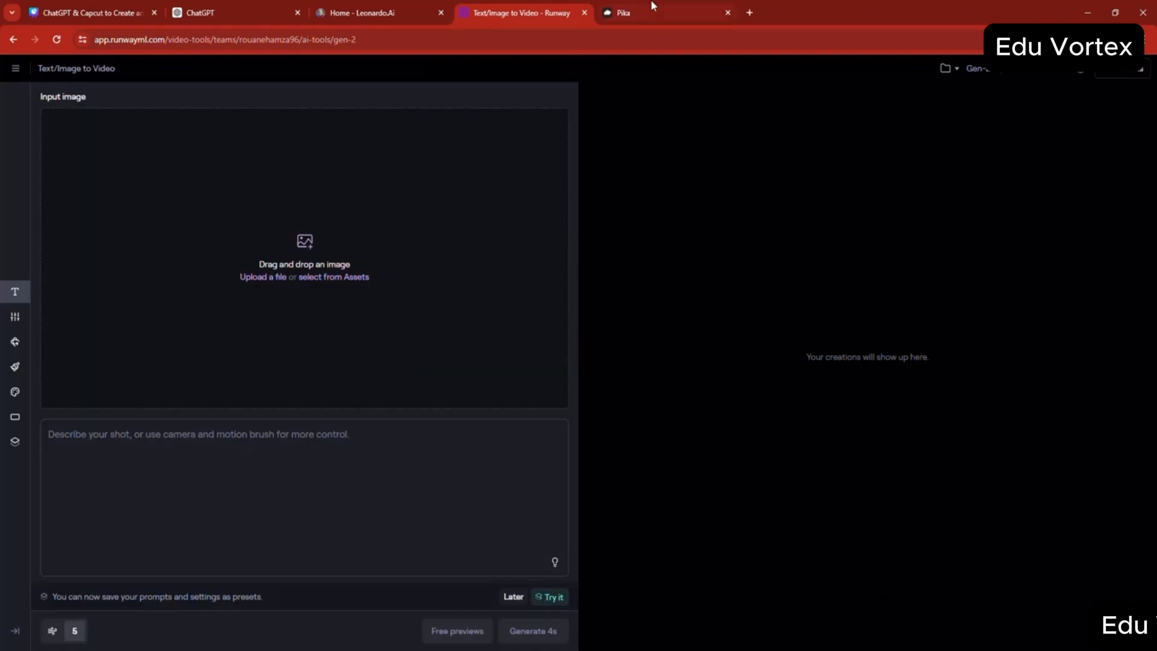
click(652, 7)
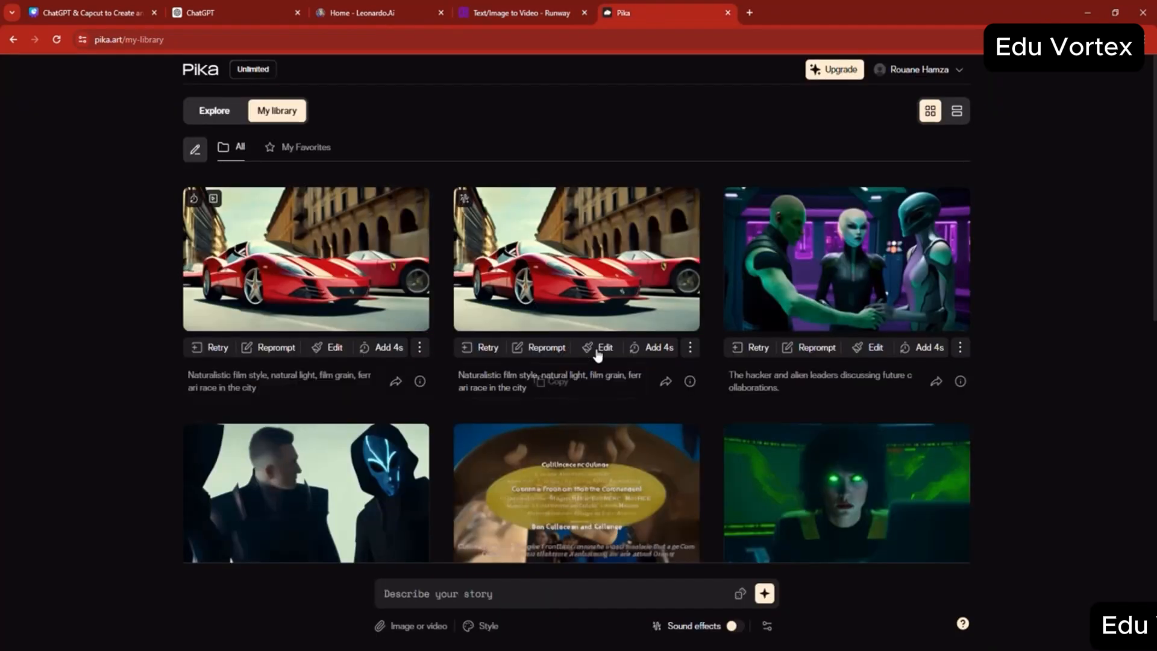
- Review the script's background video descriptions in ChatGPT, then open Leonardo.Ai's Image Generation tool in Legacy Mode
click(247, 13)
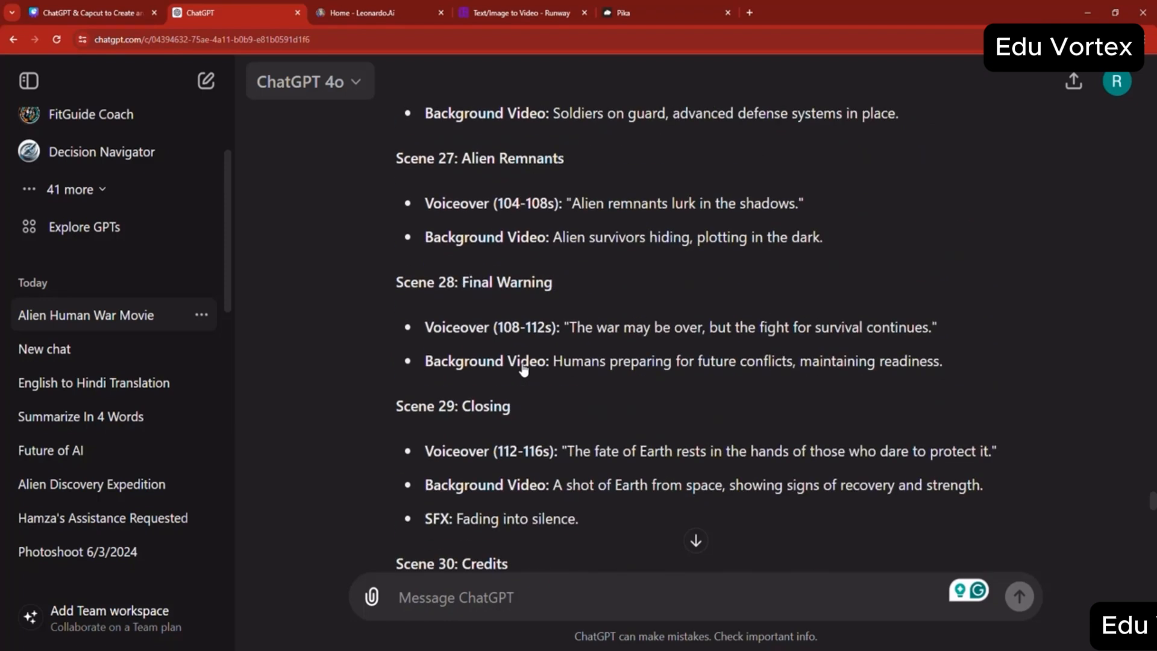
scroll(523, 369, up, 10)
scroll(523, 369, up, 12)
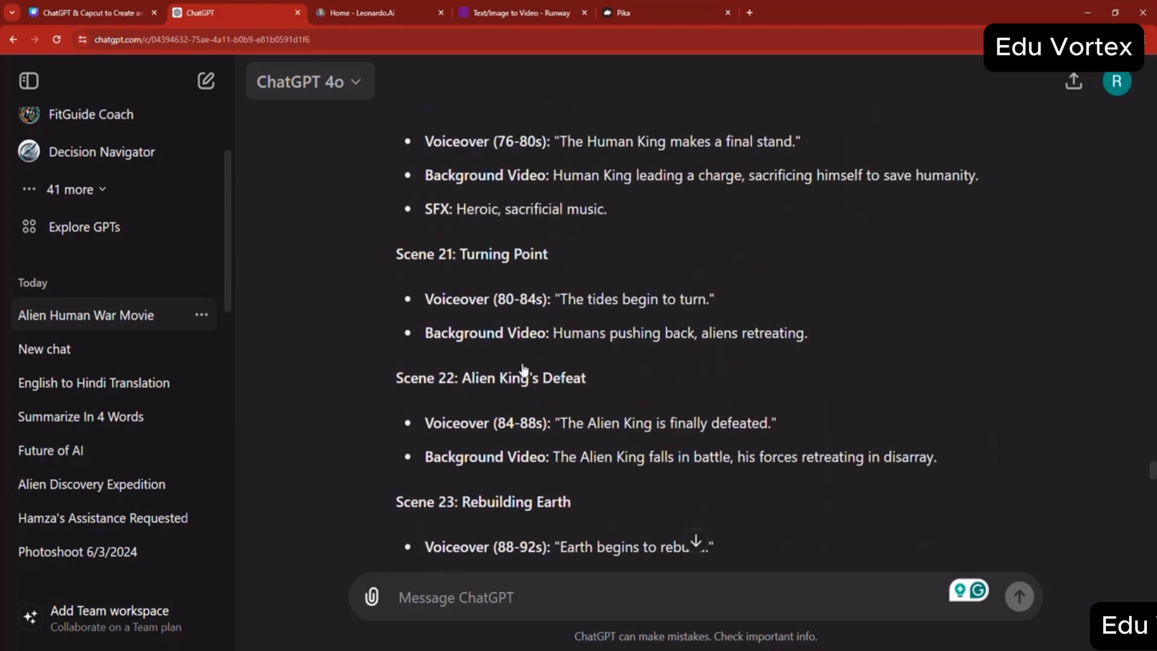
scroll(523, 369, up, 12)
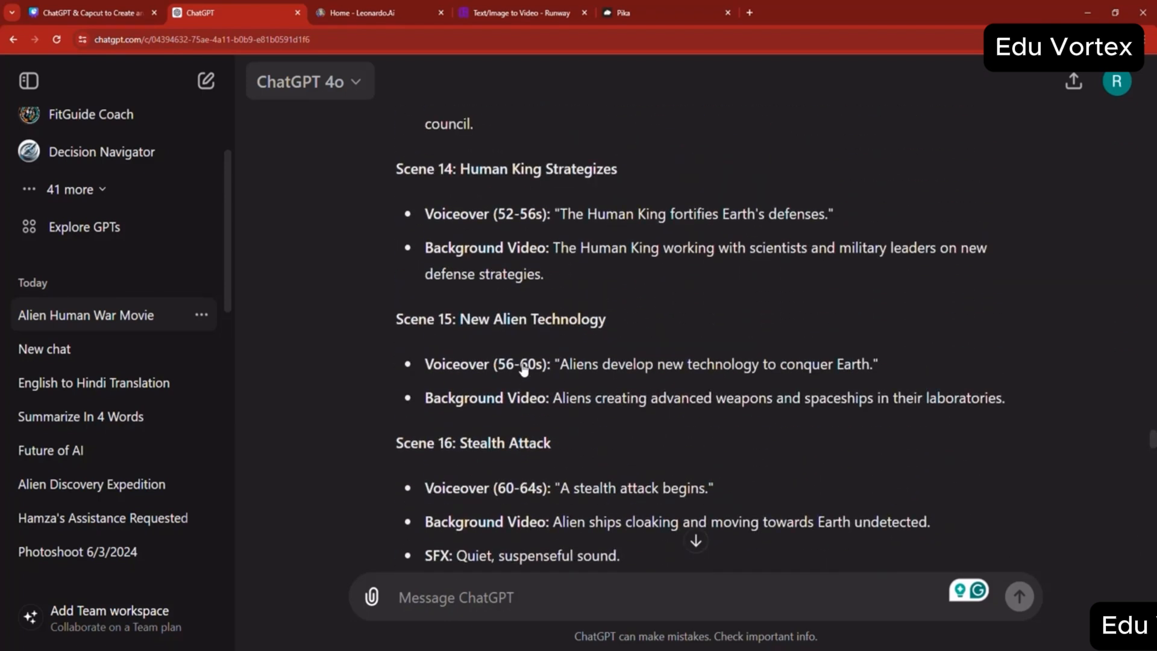
click(407, 12)
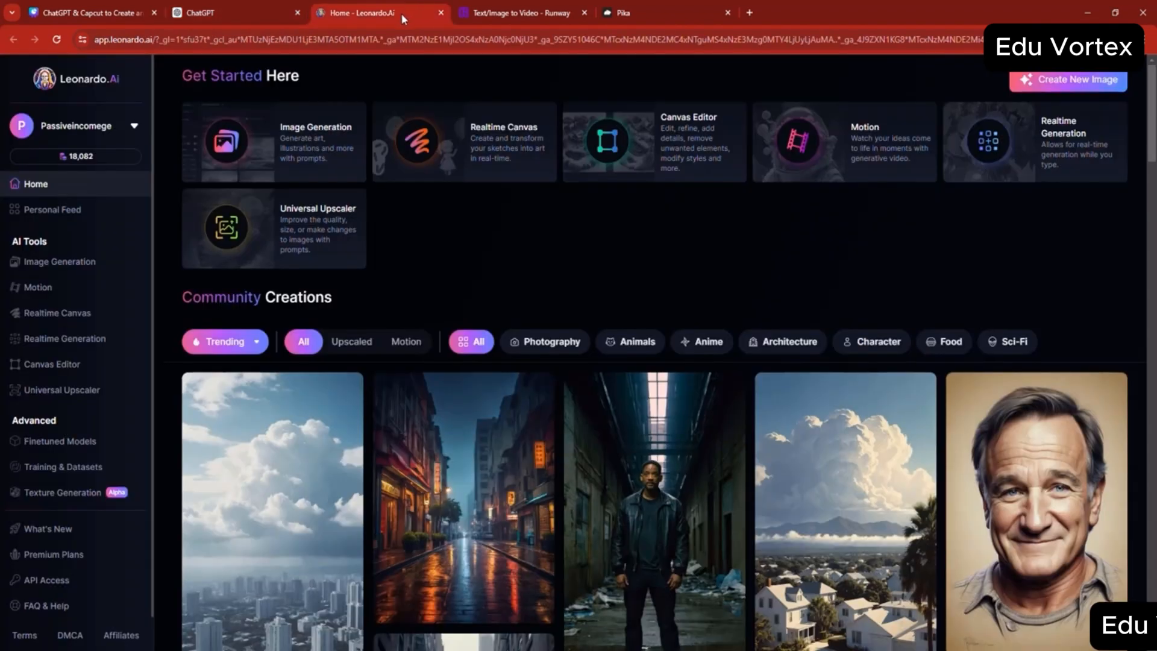
click(88, 266)
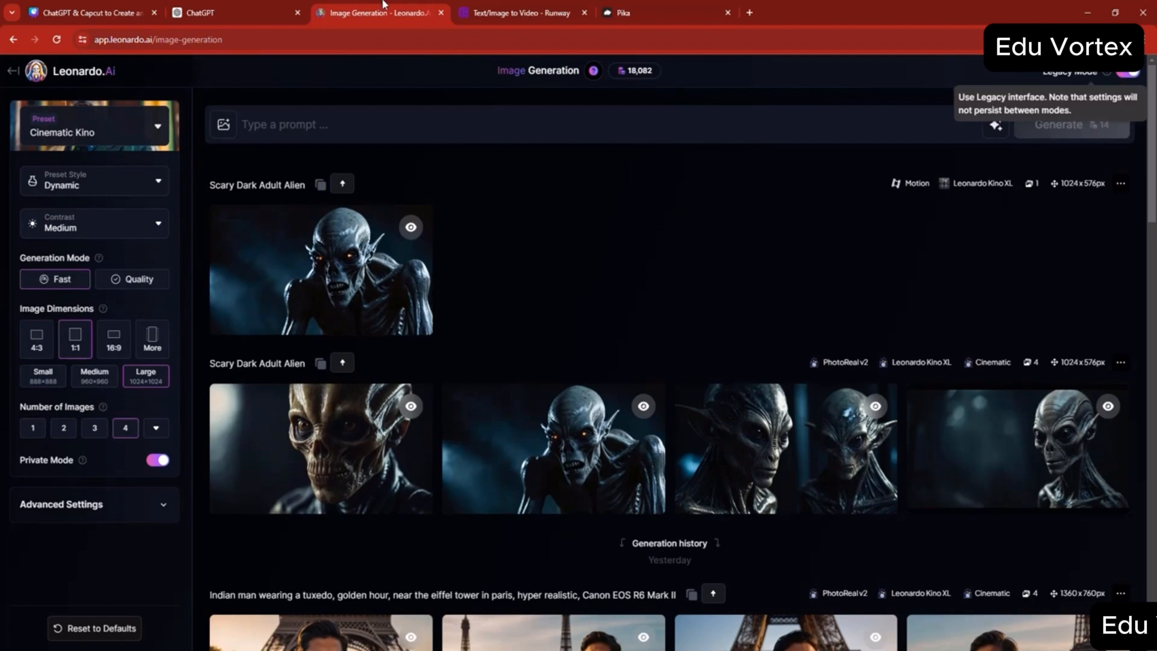
- Copy the Scene 1 background video description "Wide shot of Earth from space, showing alien ships approaching." from the ChatGPT script
click(265, 8)
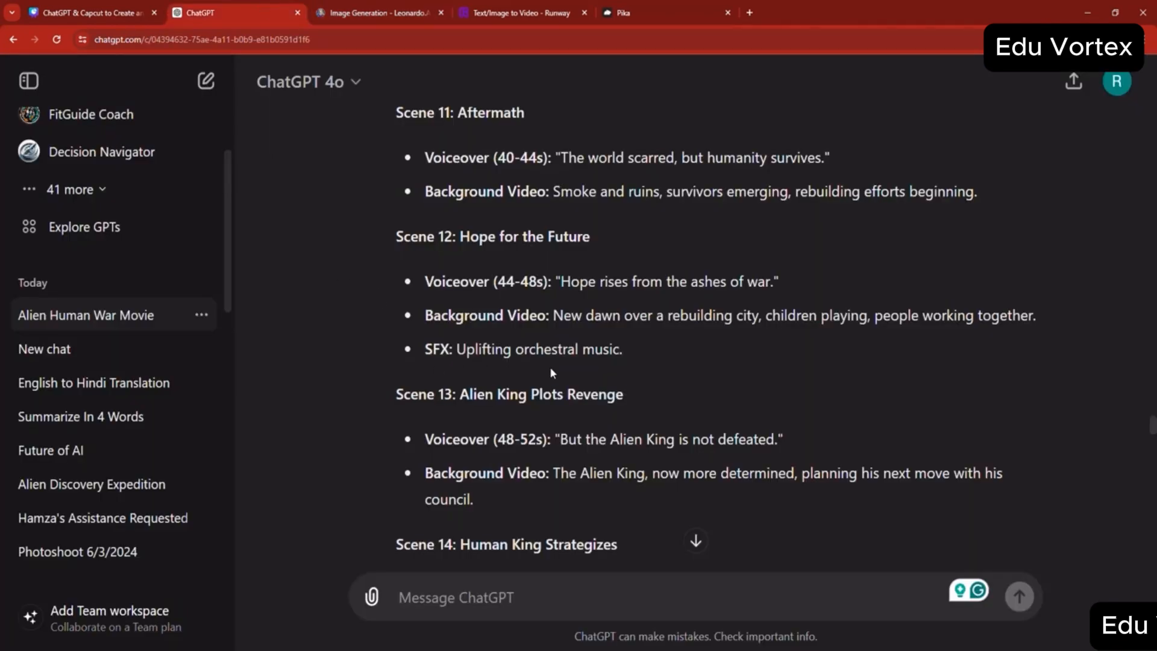
scroll(550, 369, up, 12)
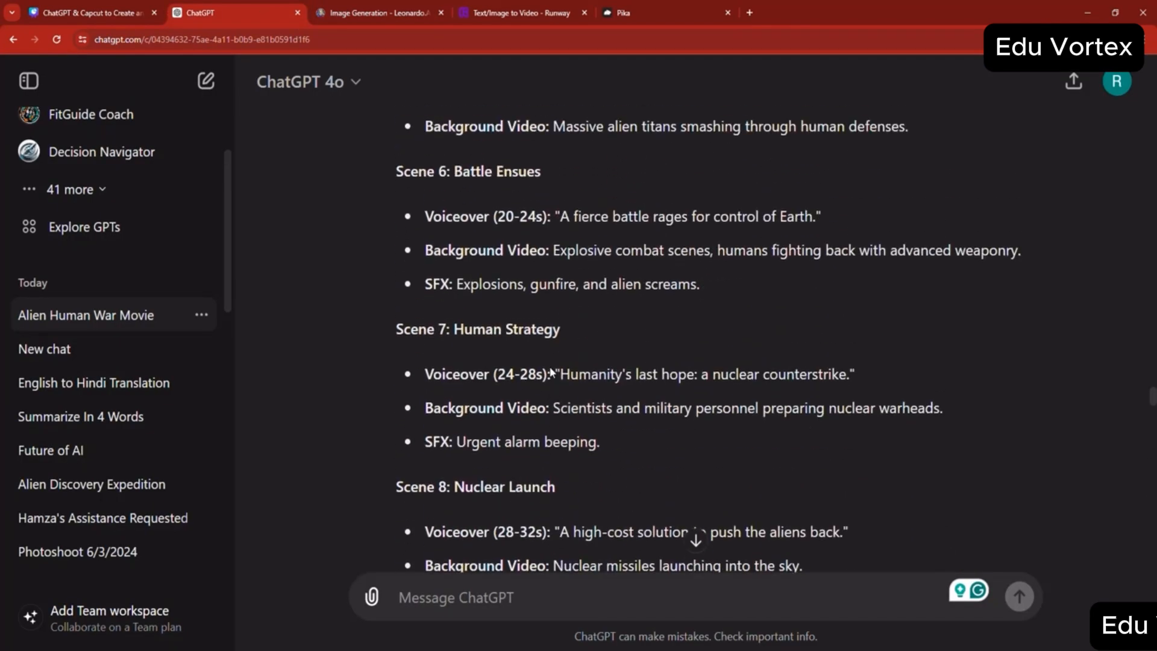
scroll(551, 372, up, 10)
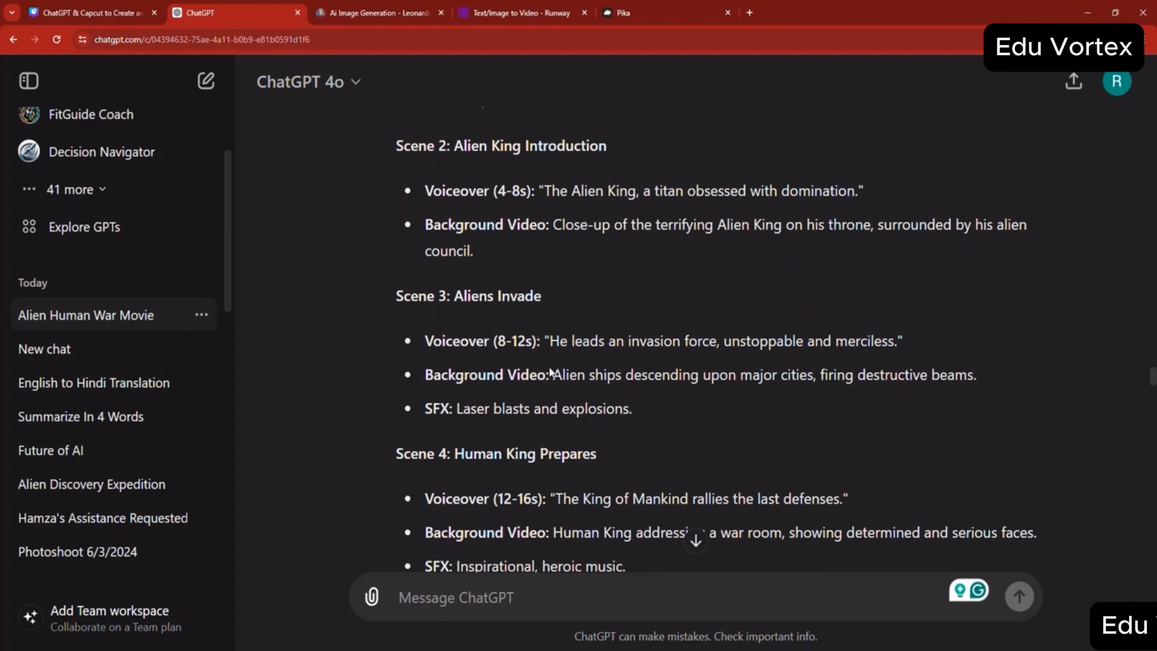
scroll(550, 372, up, 4)
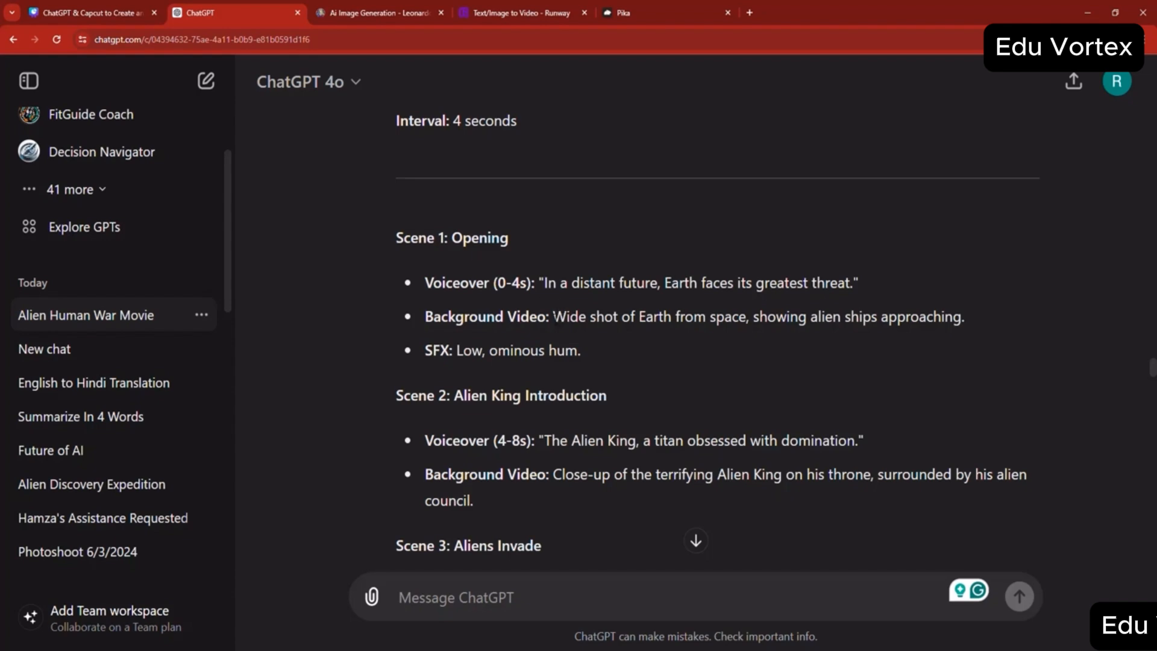
drag(552, 317, 964, 316)
right_click(656, 315)
click(840, 322)
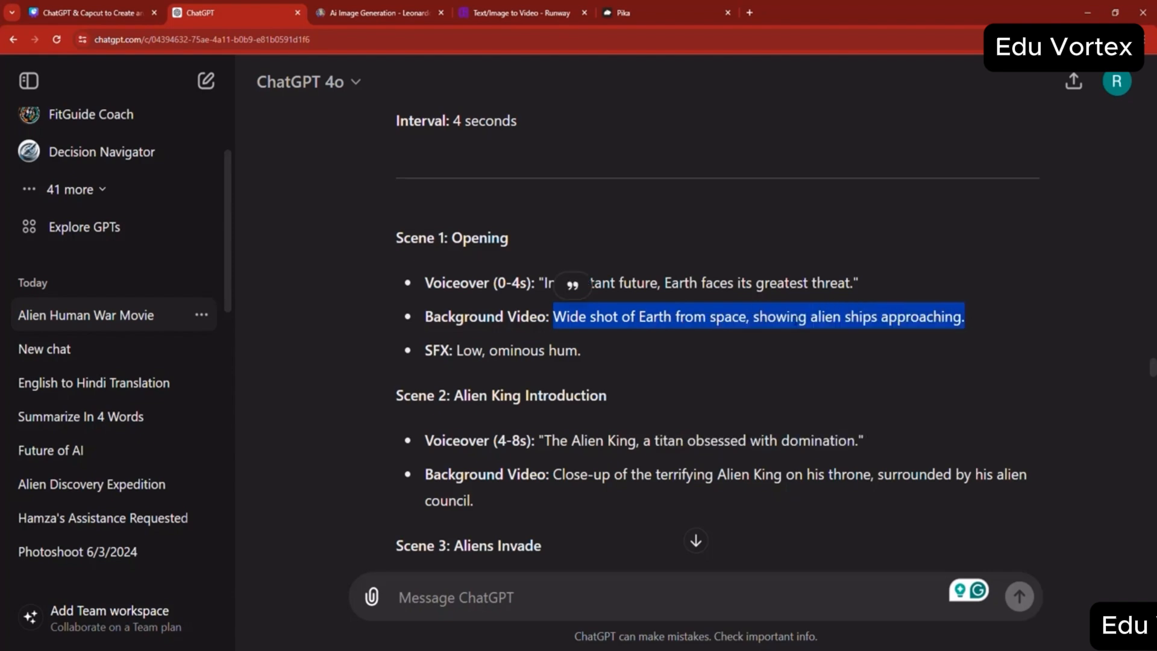
- Replace the Leonardo.Ai prompt with "Wide shot of Earth from space, showing alien ships approaching."
click(373, 12)
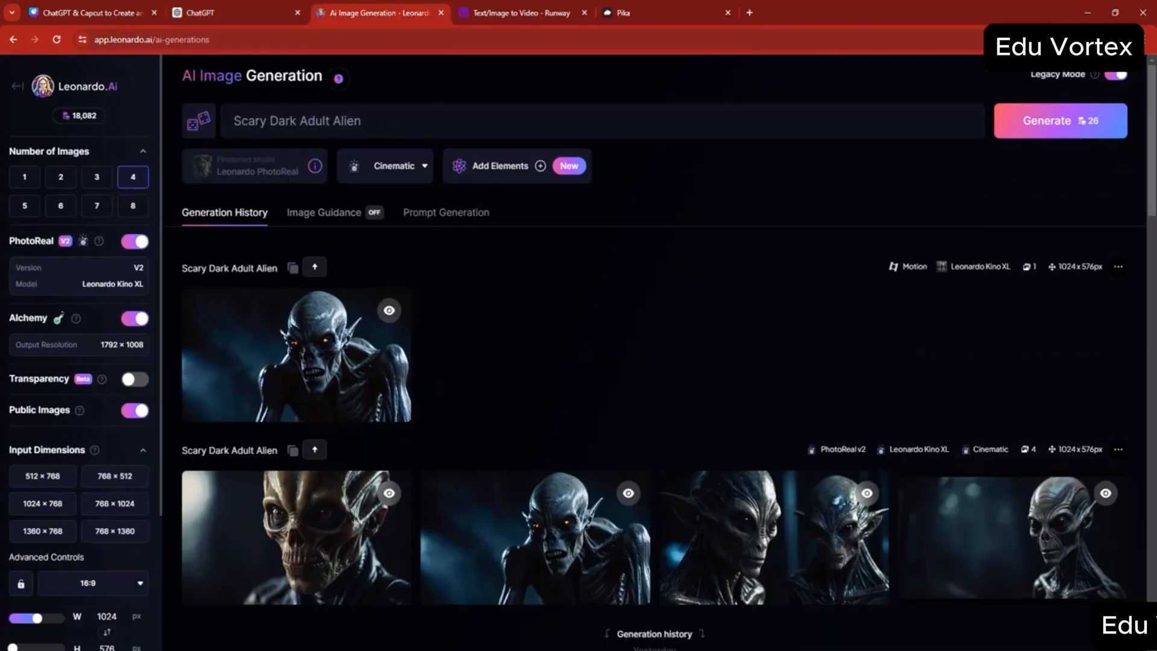
click(384, 124)
key(ctrl+a)
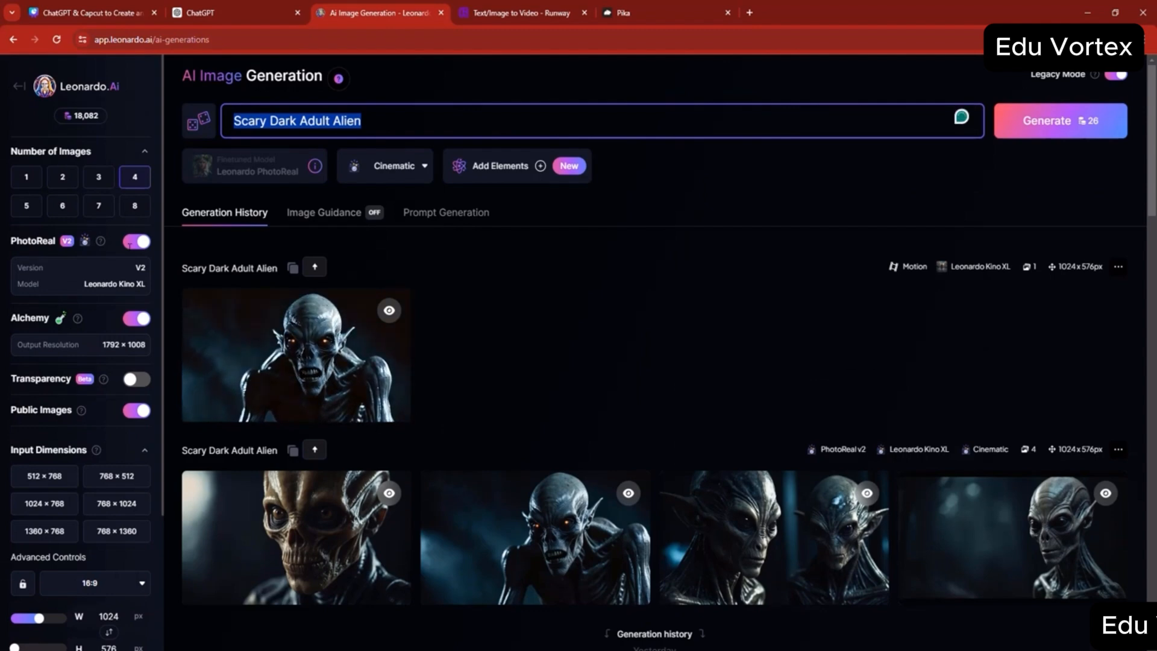
key(ctrl+v)
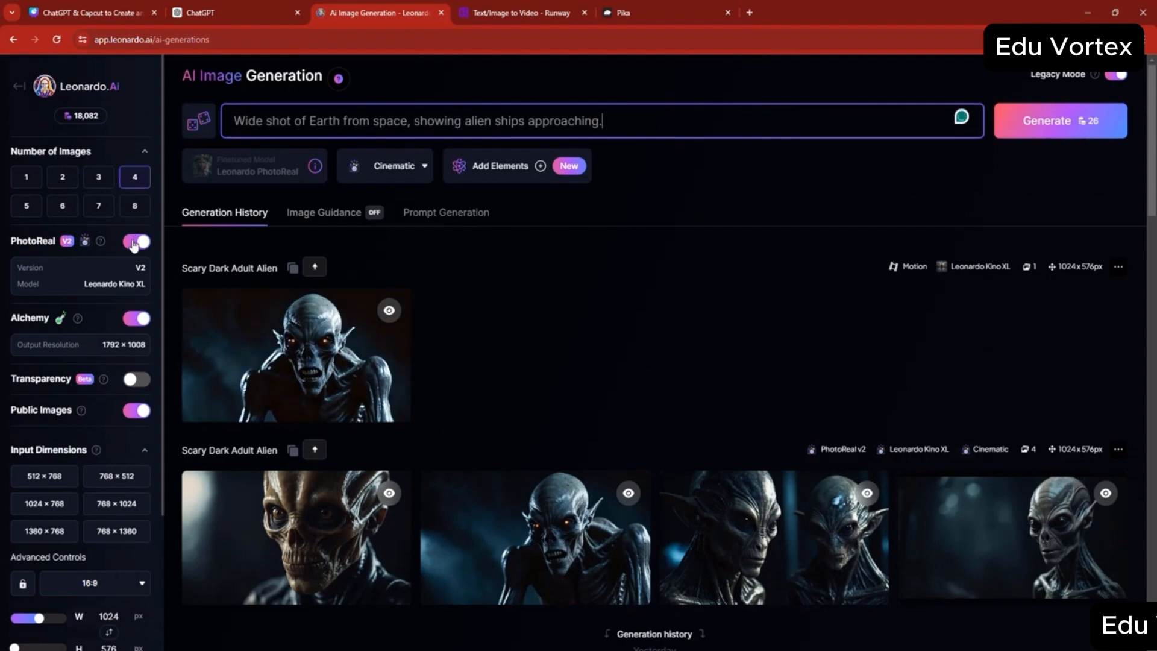
- Turn off PhotoReal and open the choice of finetuned models for the image generation
click(279, 178)
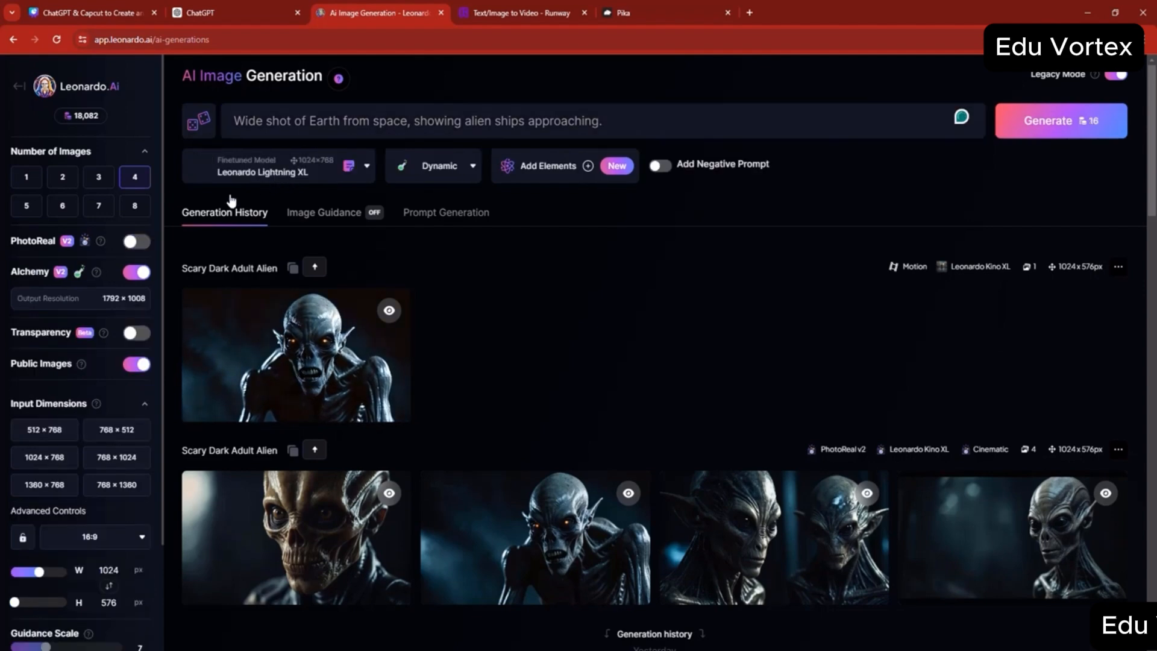
click(278, 175)
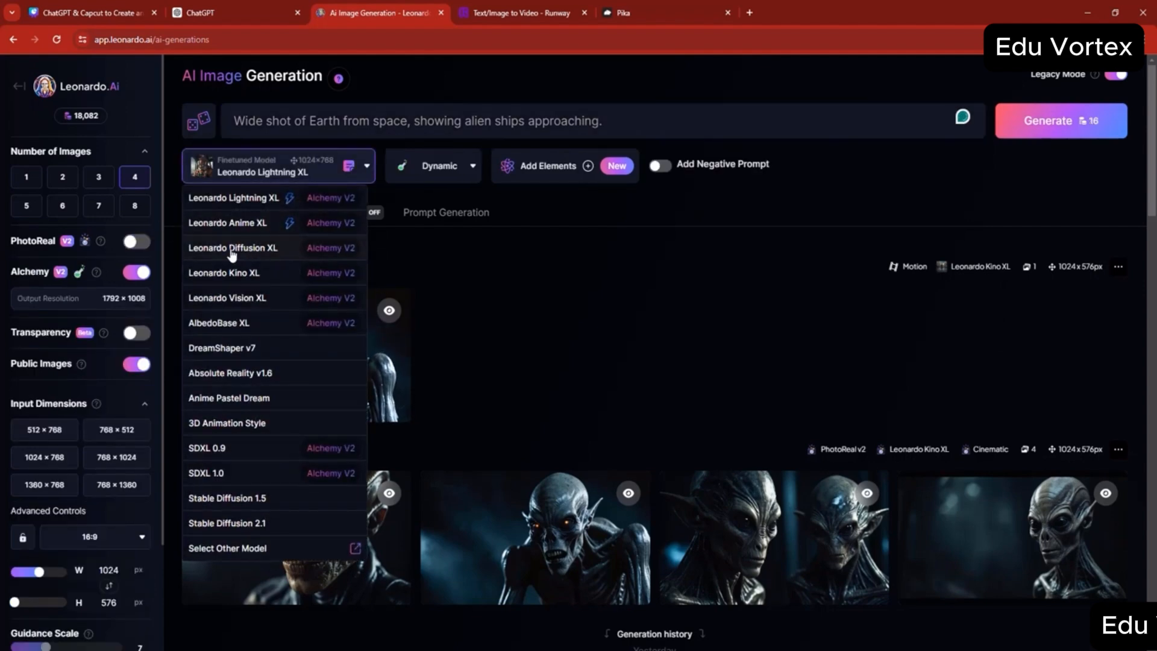
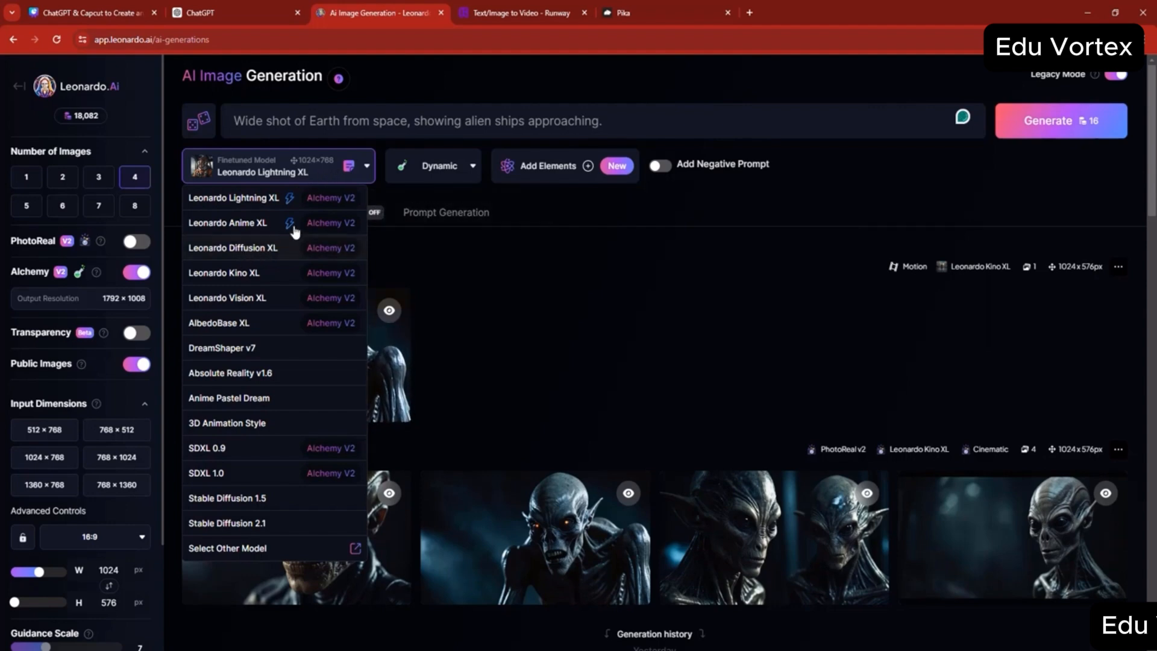
- Try the Leonardo Diffusion XL and DreamShaper v7 models, ending back on Leonardo Lightning XL
click(232, 248)
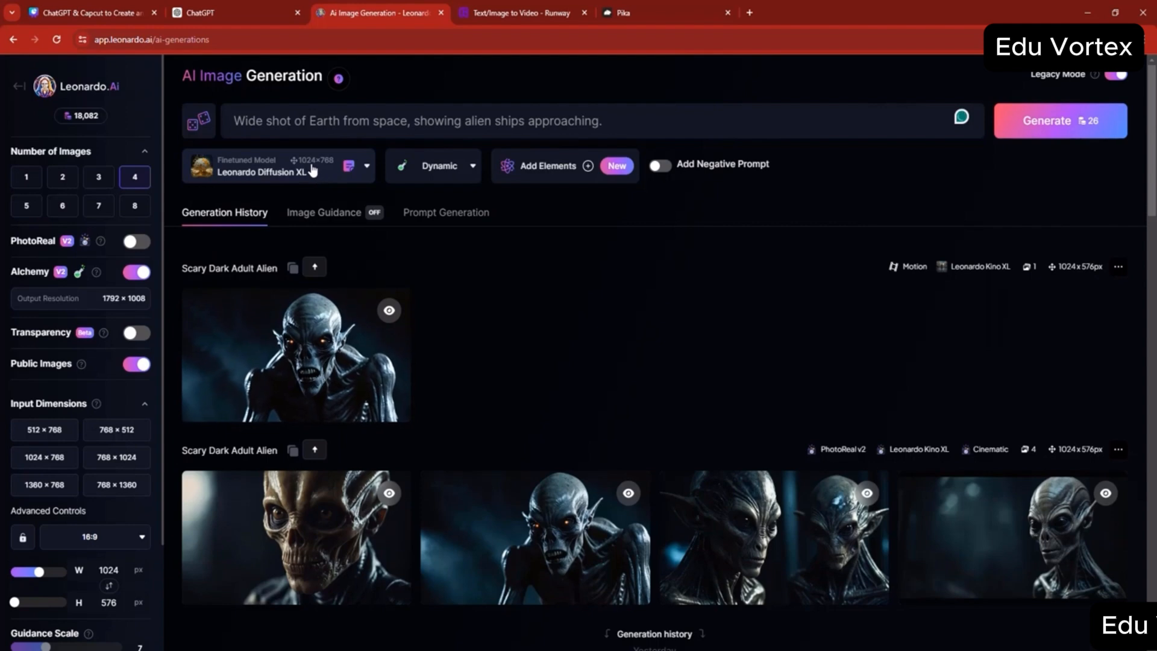
click(320, 173)
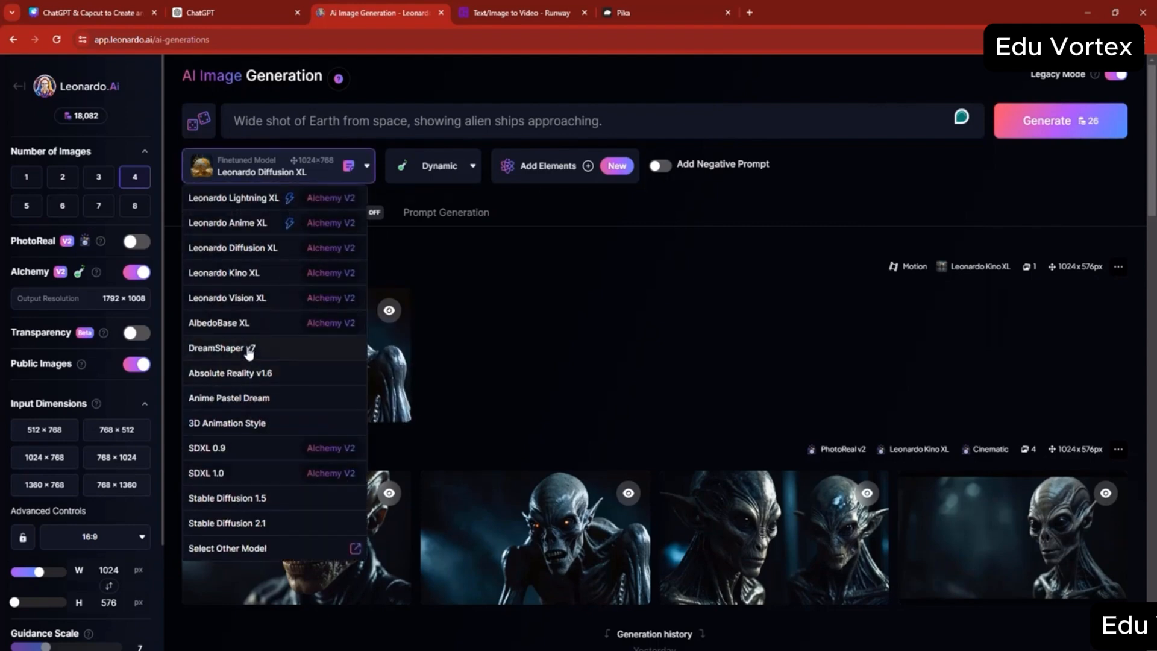
click(301, 348)
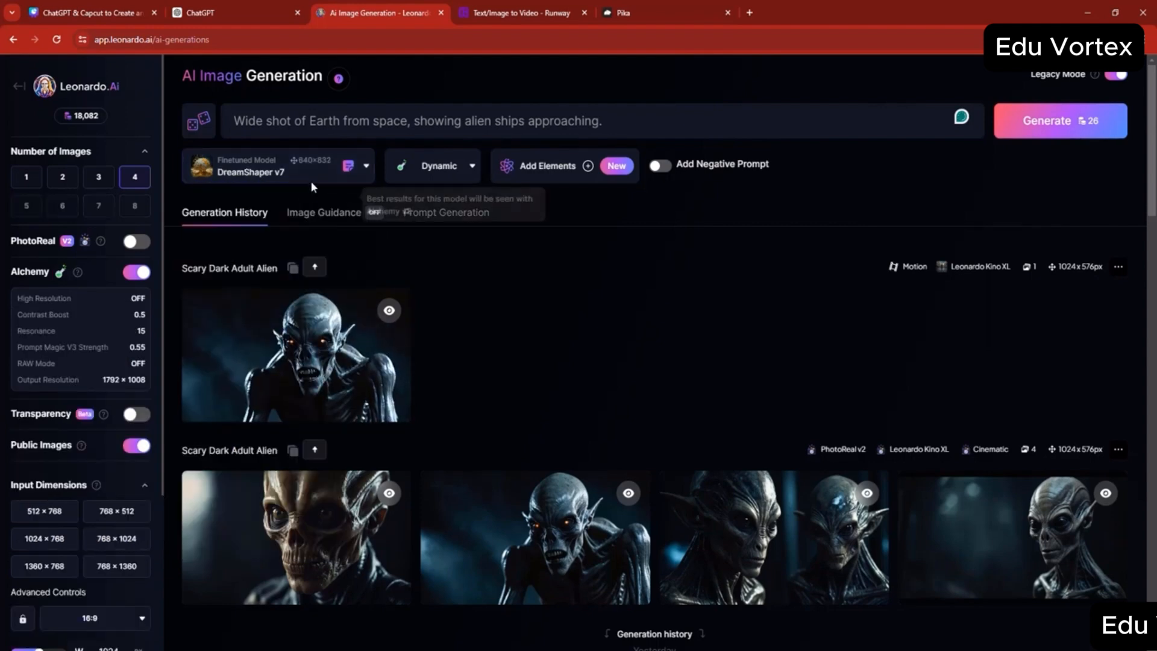
click(310, 173)
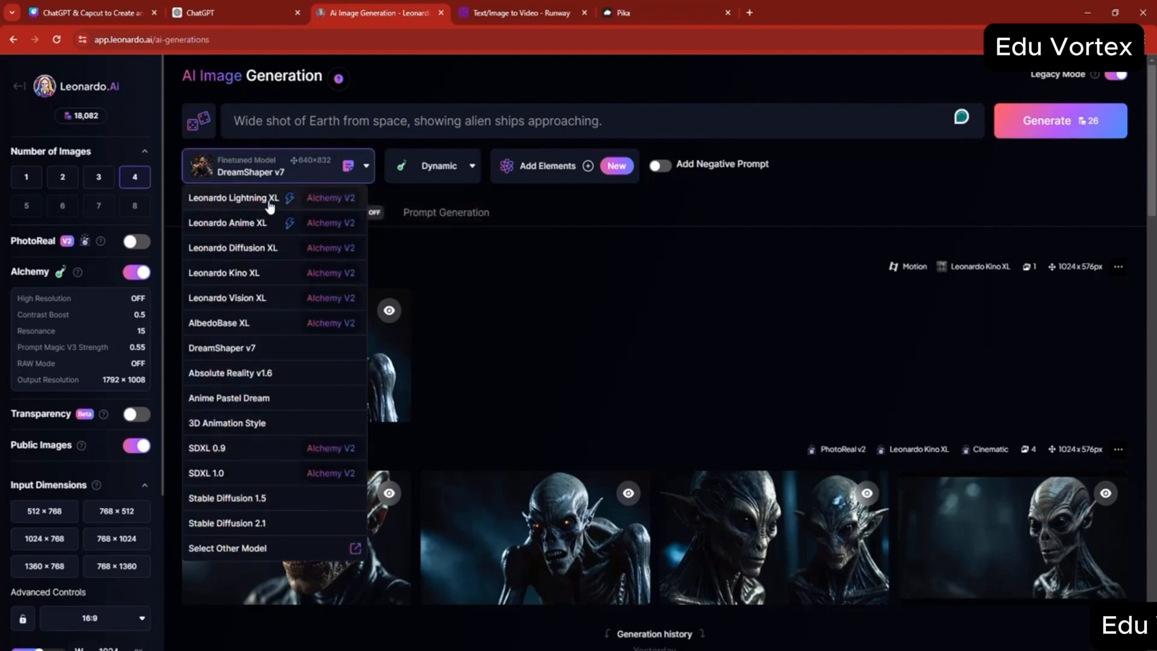
click(309, 192)
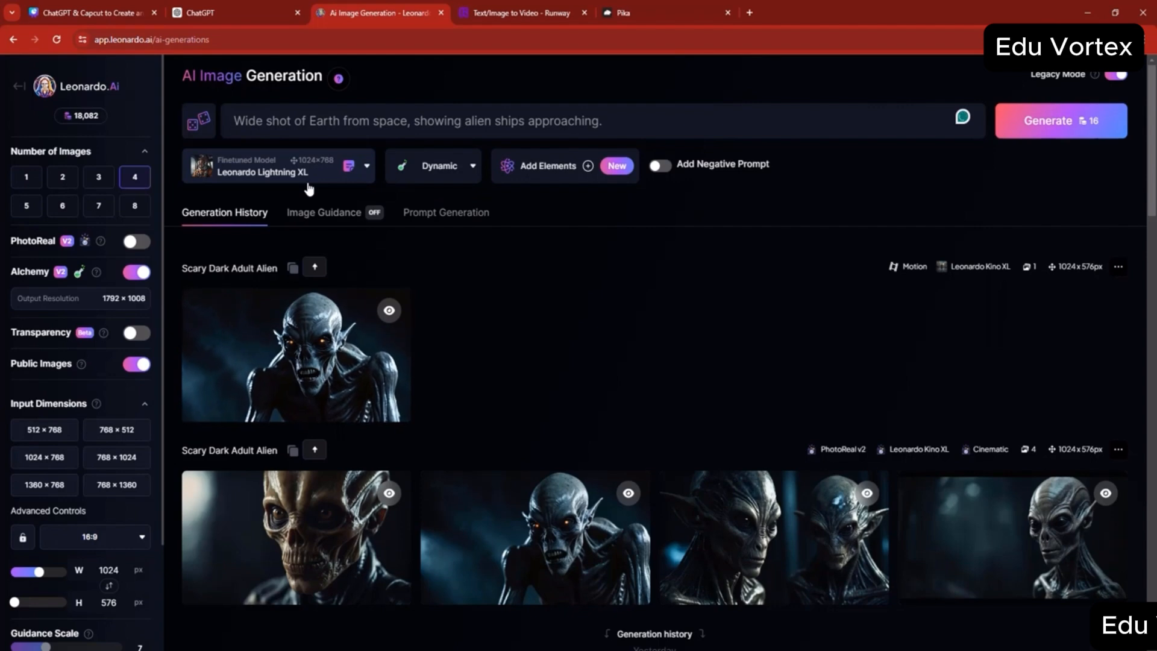
click(277, 168)
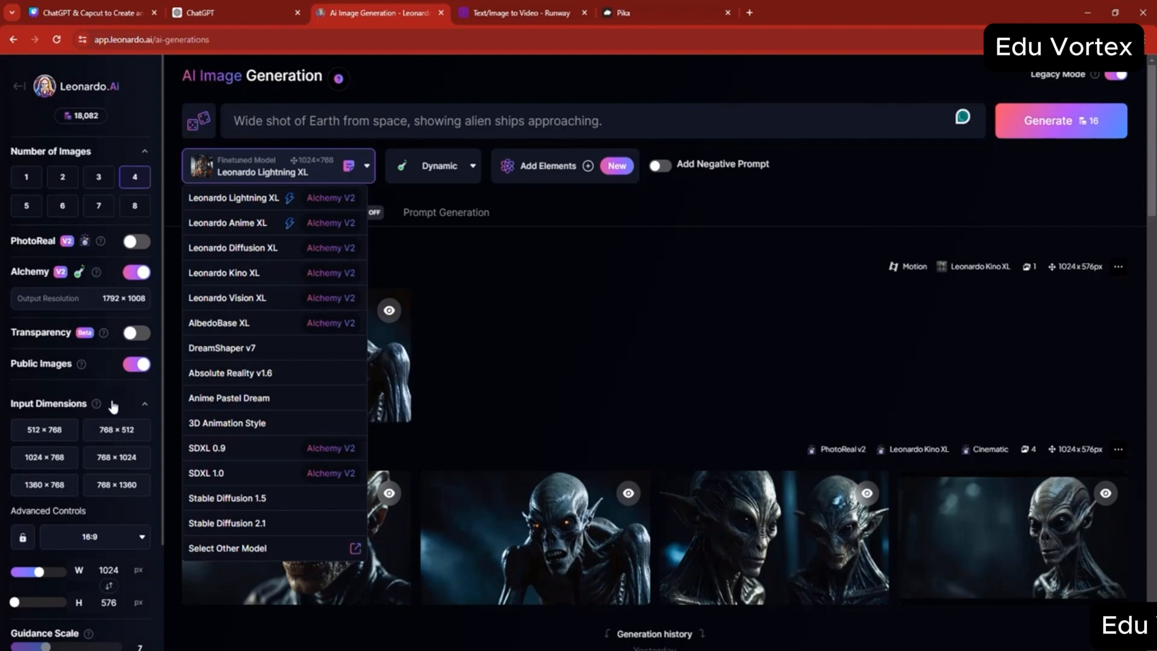
click(500, 310)
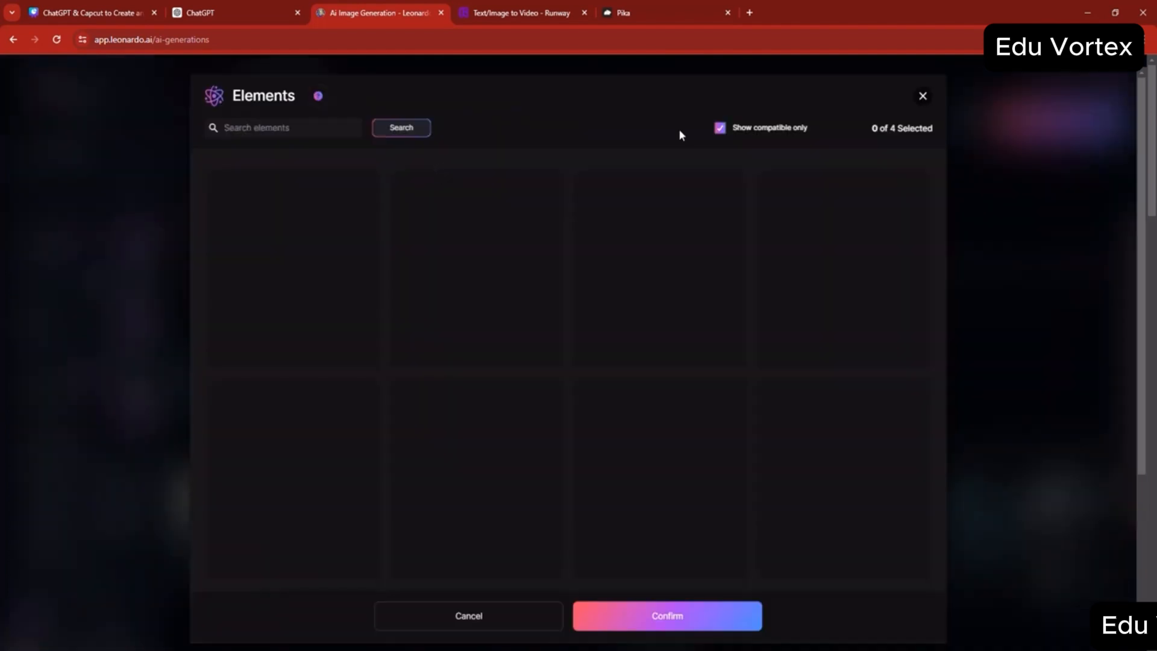
click(923, 97)
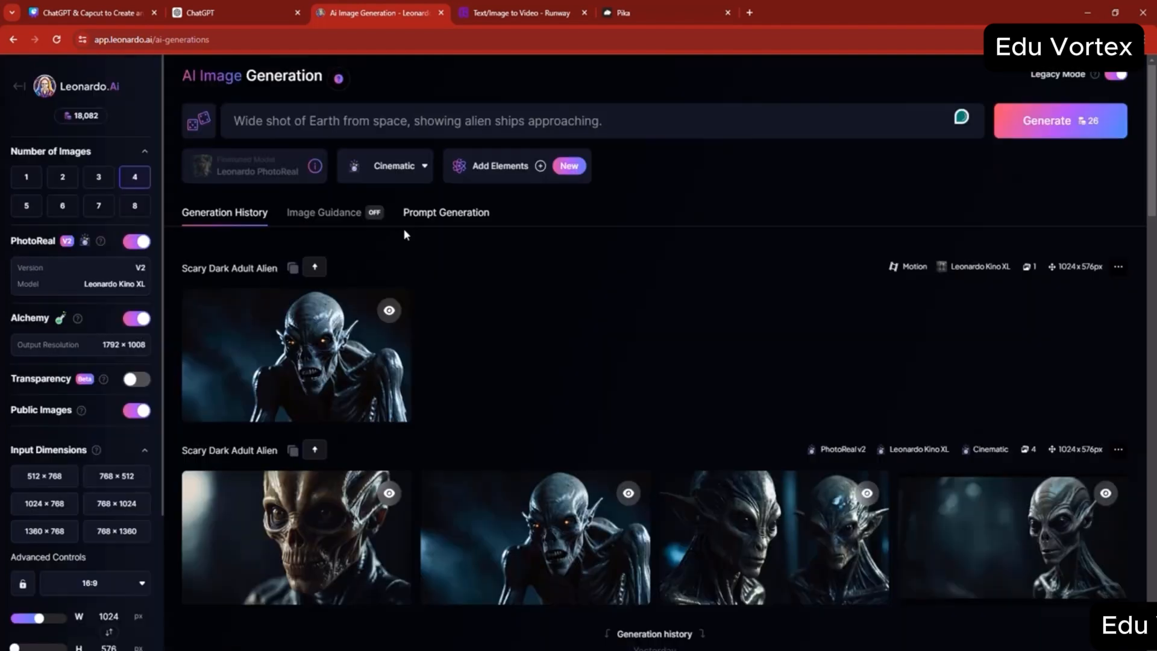
- Generate four PhotoReal images in Cinematic style from the prompt "Wide shot of Earth from space, showing alien ships approaching."
click(403, 175)
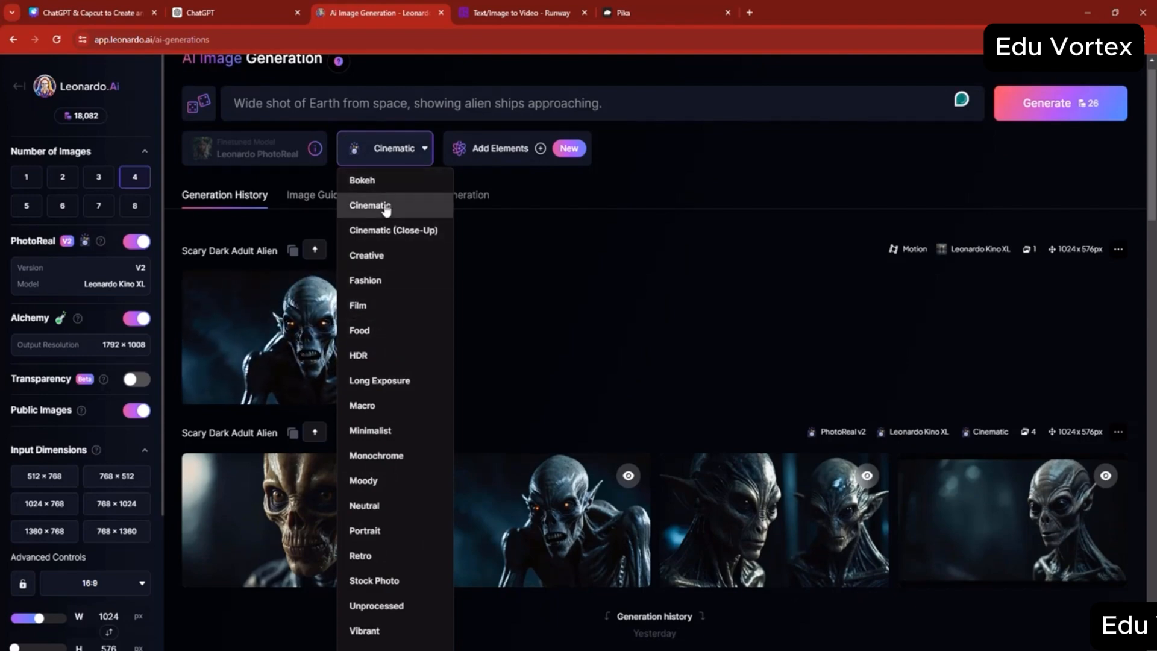
click(575, 103)
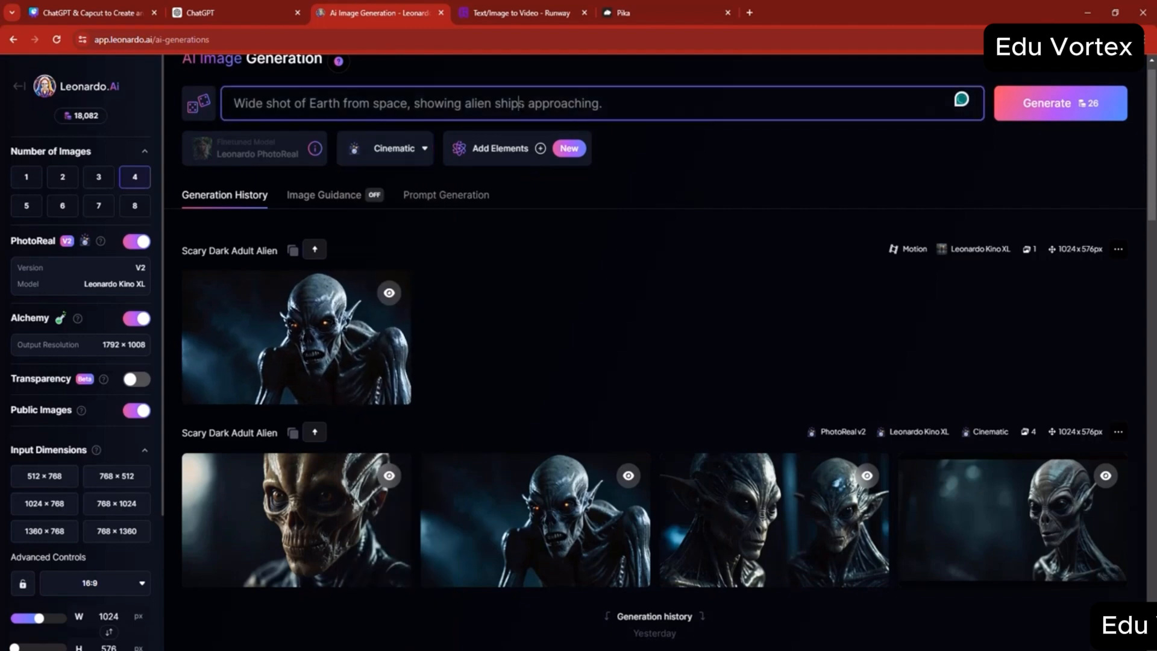
key(ctrl+a)
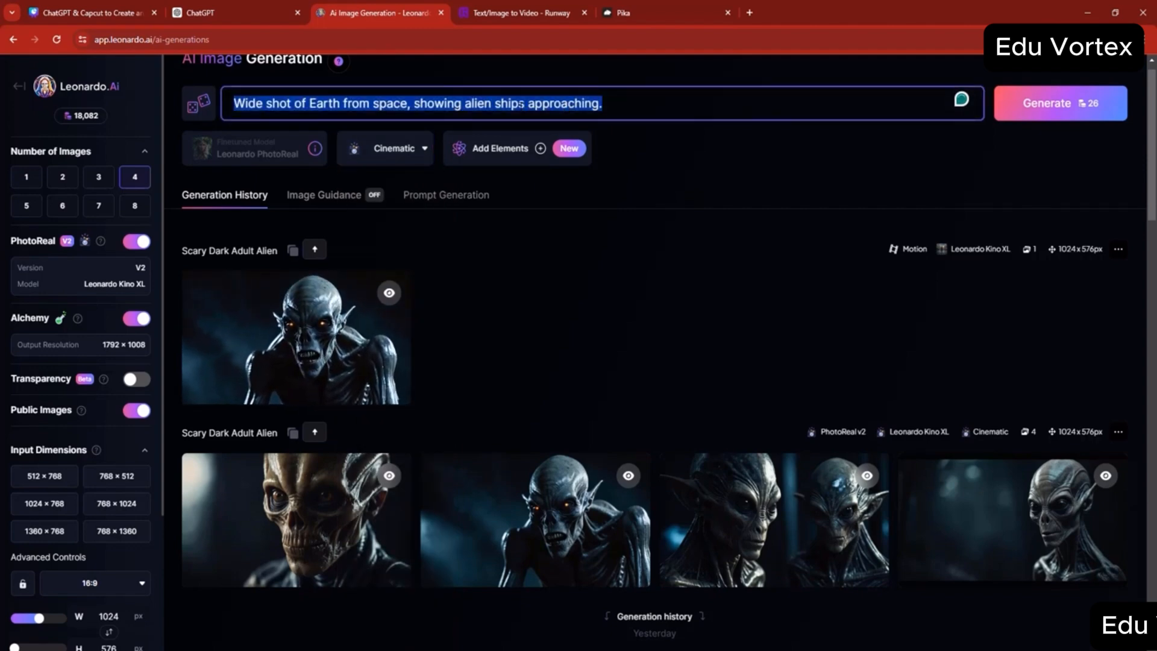
text(Wide shot of Earth from space, showing alien ships approaching.)
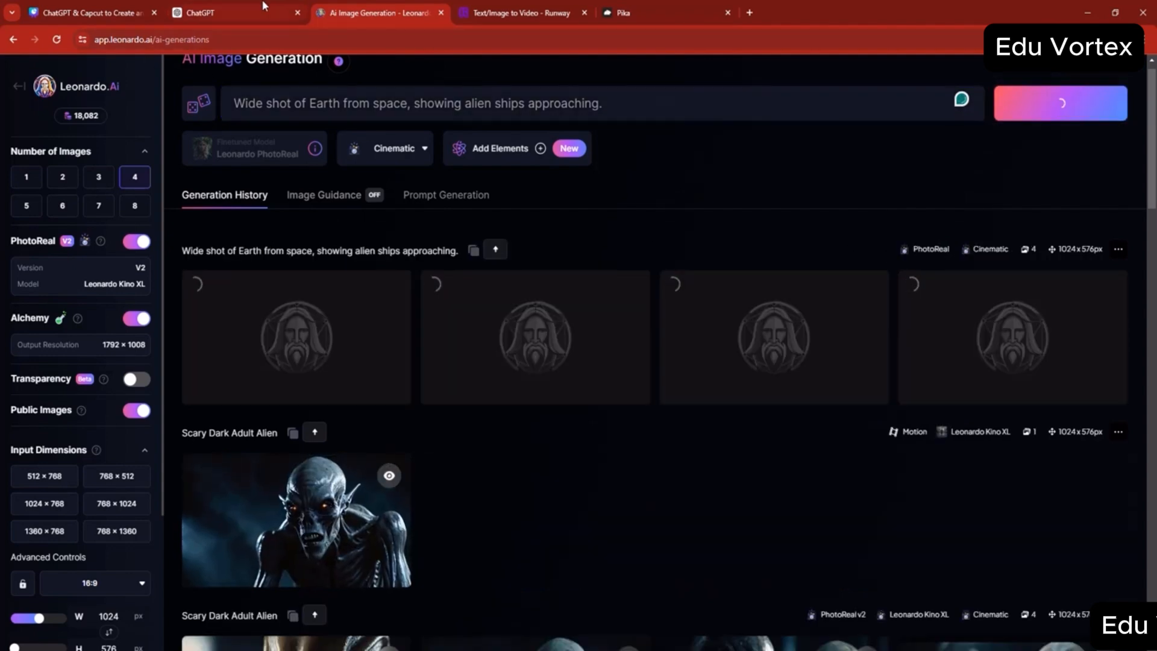
- Copy the Scene 2 voiceover "The Alien King, a titan obsessed with domination." from ChatGPT and paste it as the prompt in Runway
click(262, 6)
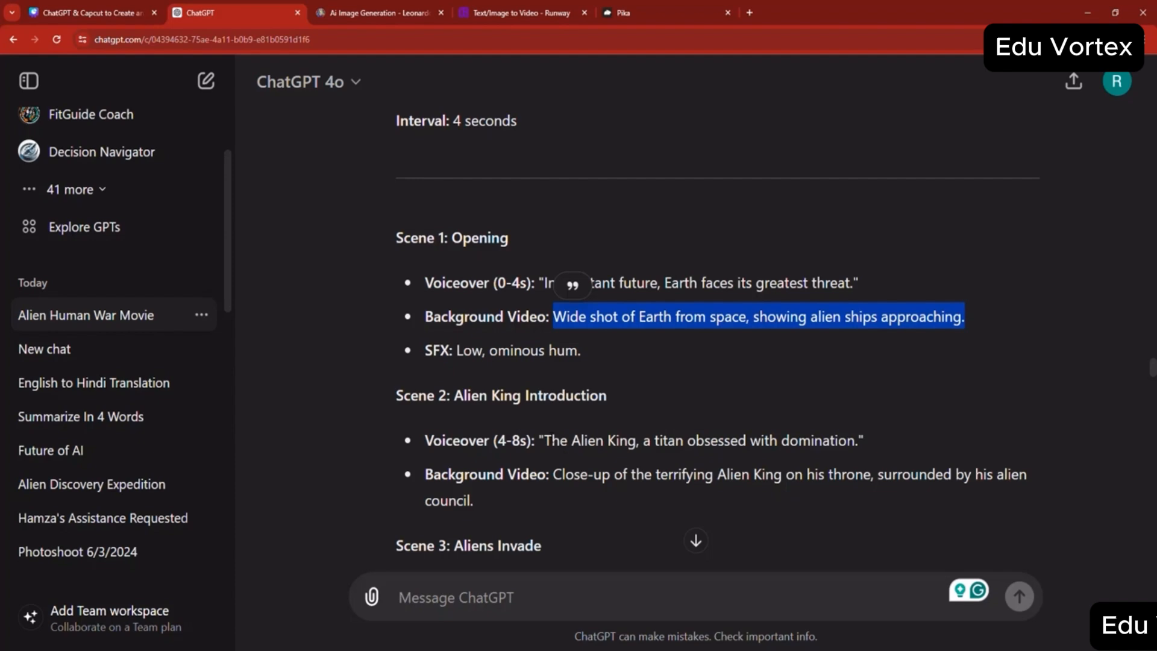
drag(544, 440, 835, 441)
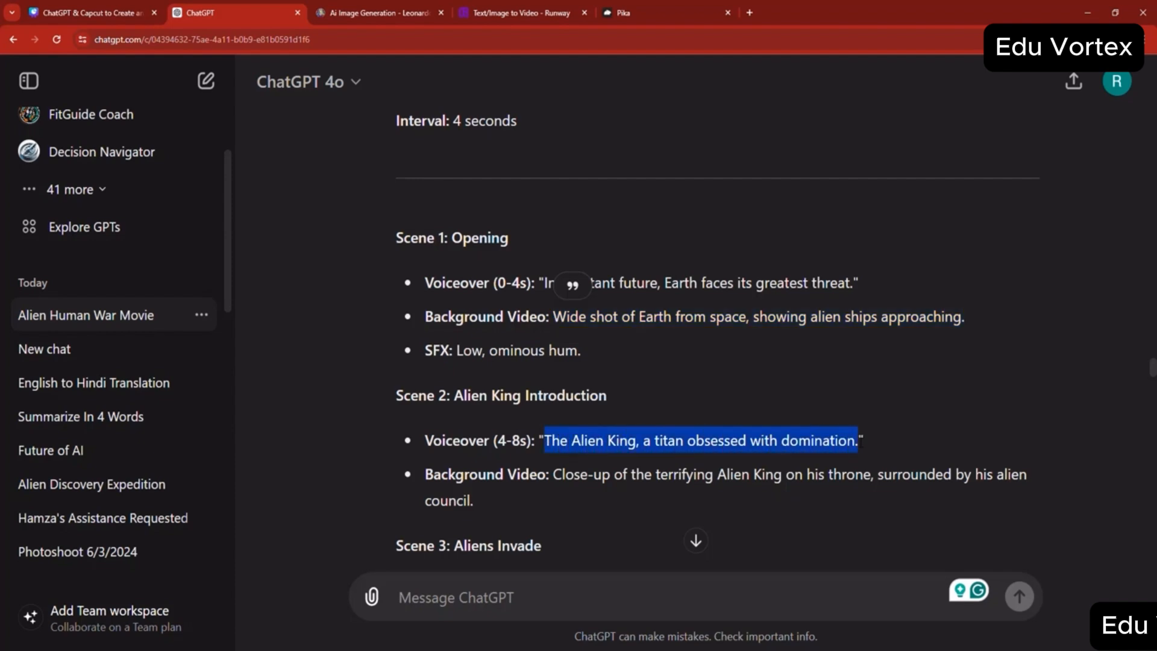
right_click(551, 438)
click(813, 455)
click(502, 7)
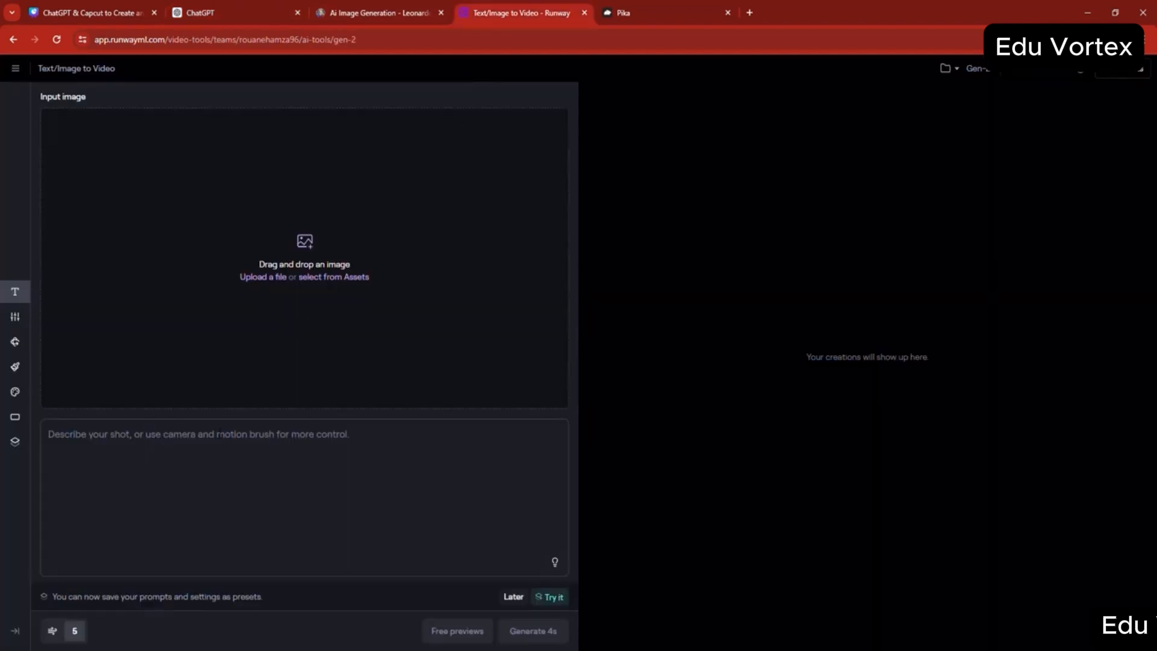
key(ctrl+v)
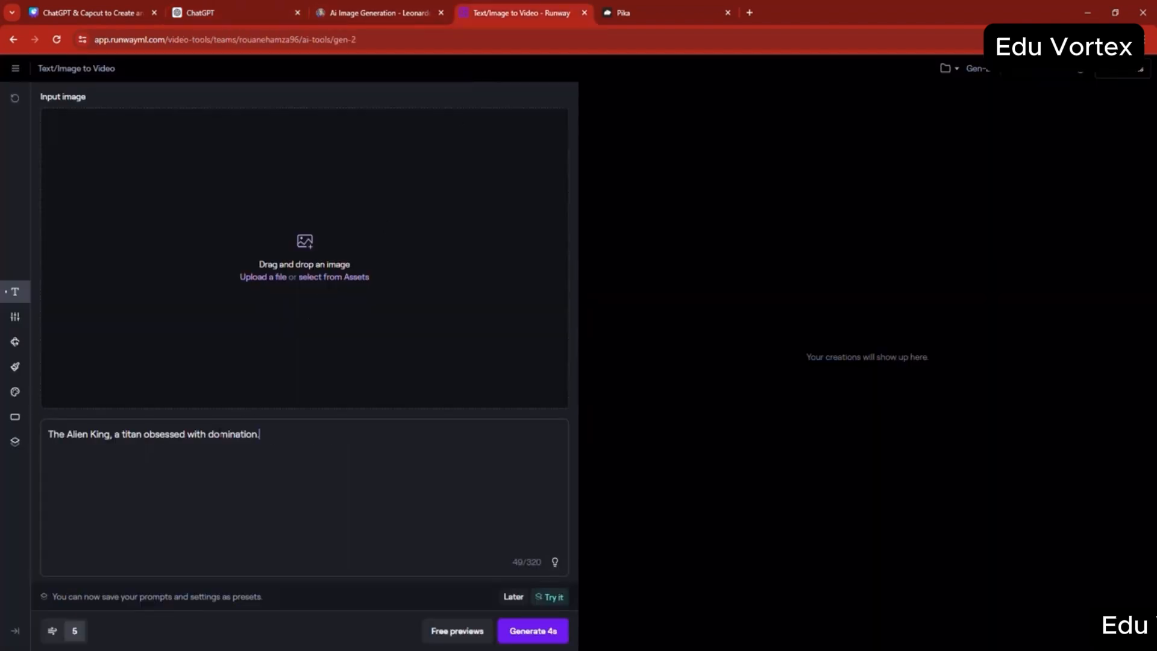
- Set the general motion to 6 and generate the 4-second Alien King video
click(54, 632)
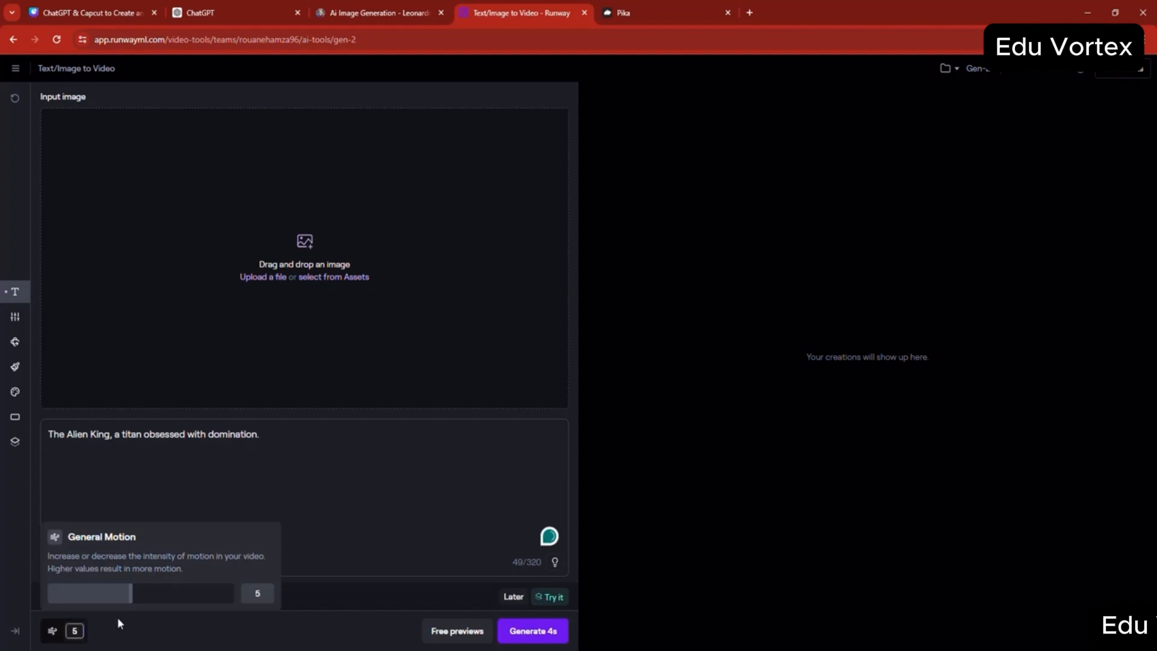
drag(131, 594, 151, 594)
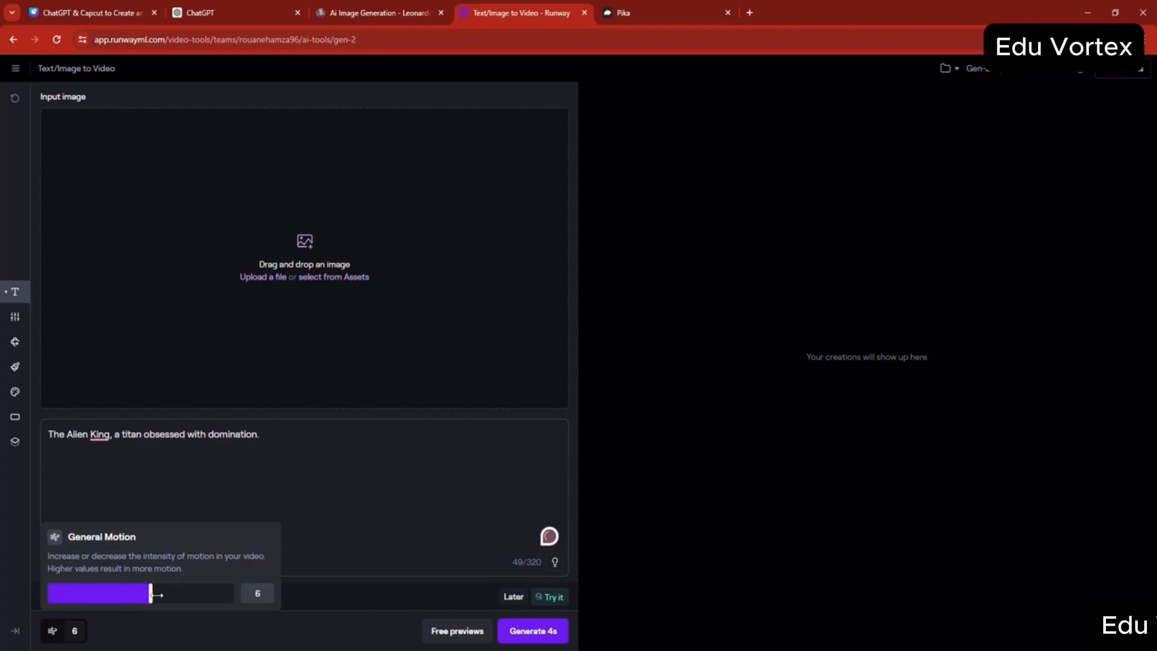
click(550, 633)
- Copy the Scene 3 voiceover "He leads an invasion force, unstoppable and merciless" from ChatGPT and paste it as the prompt in Pika
click(265, 12)
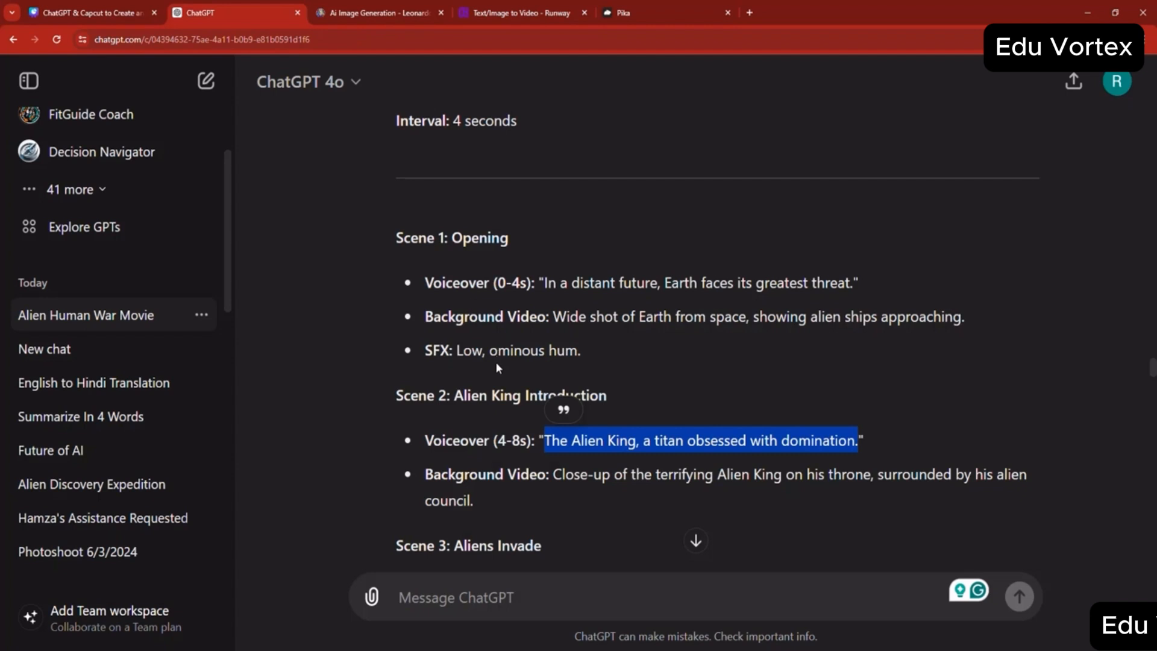
scroll(496, 363, down, 3)
drag(550, 403, 871, 403)
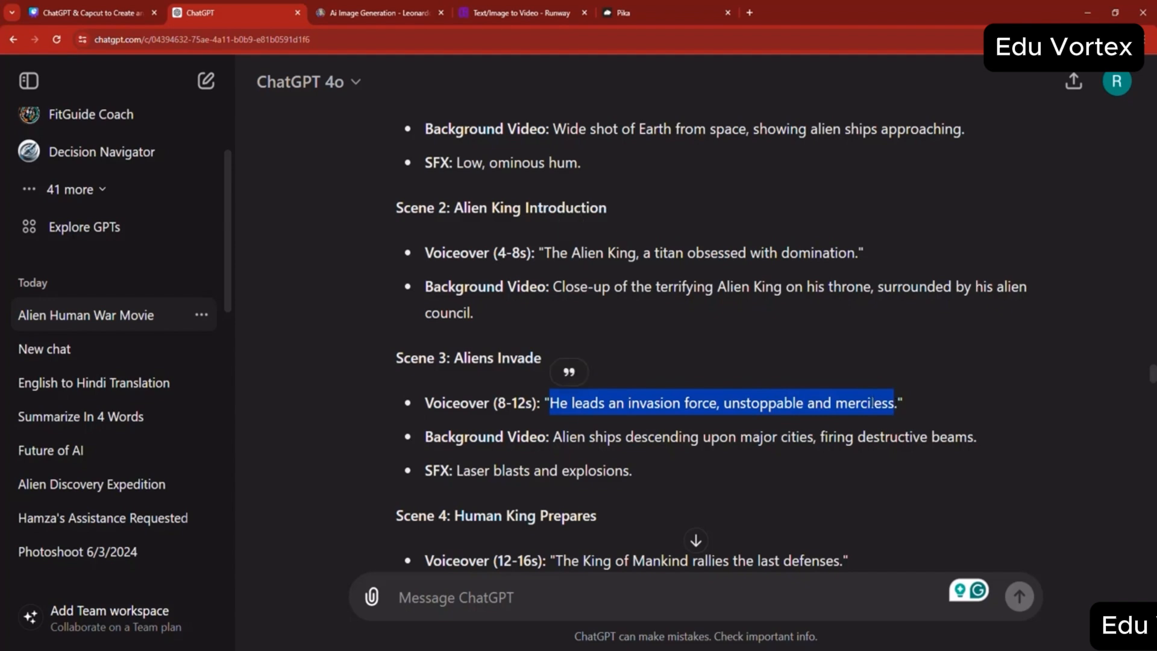
right_click(578, 399)
click(602, 408)
click(627, 12)
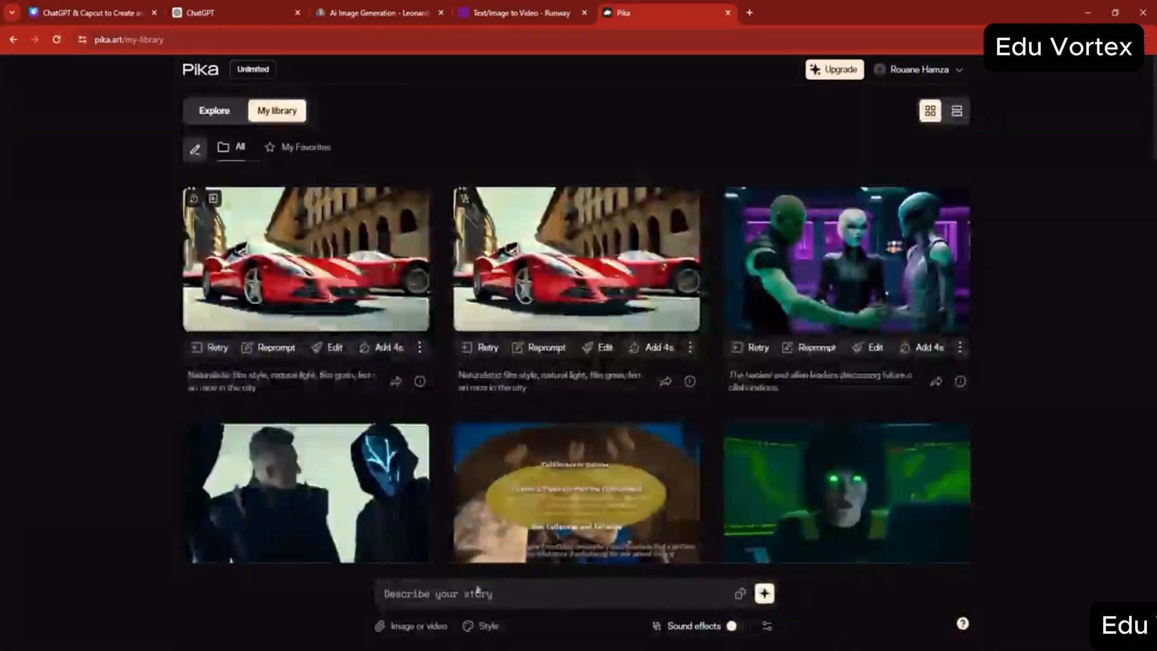
click(473, 593)
key(ctrl+v)
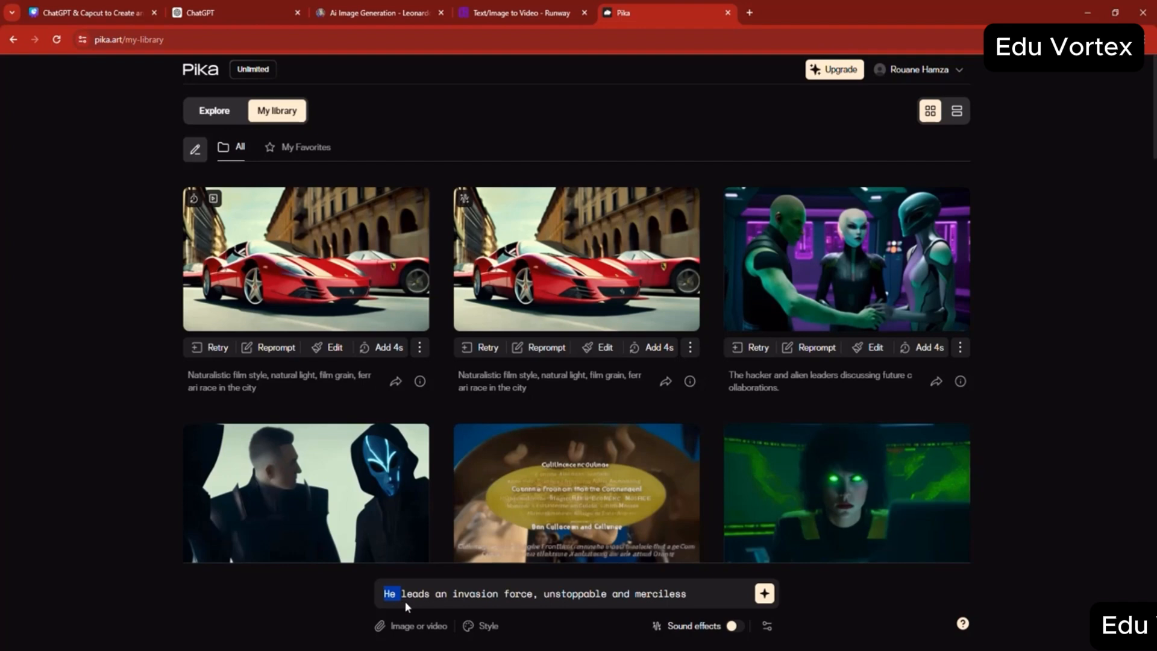
- Reword the prompt to "The alien giant king leads an invasion force on the earth, unstoppable and merciless" and generate the video
text(t)
key(BackSpace)
text(tH)
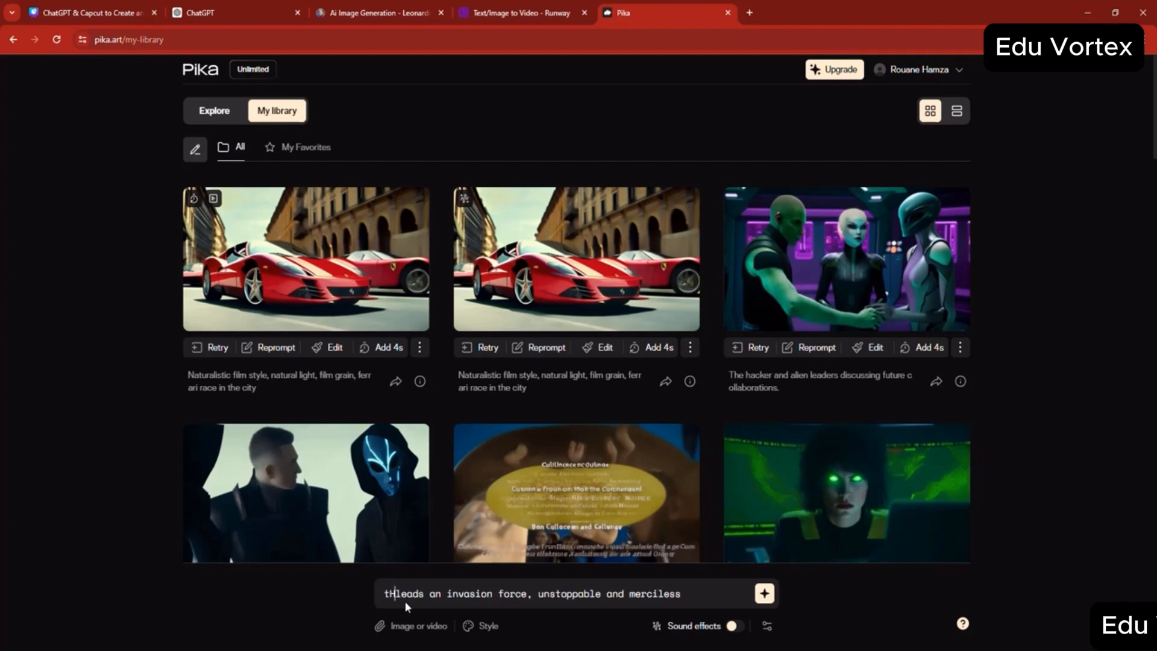
key(BackSpace)
key(Delete)
text(The )
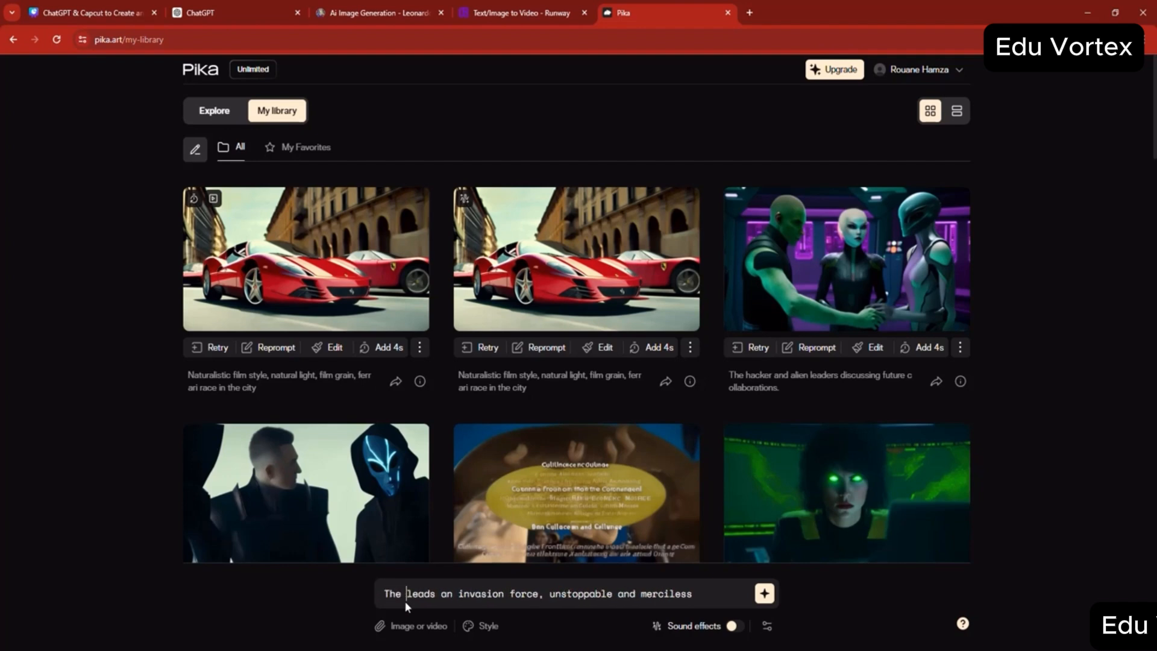
text(alien giant )
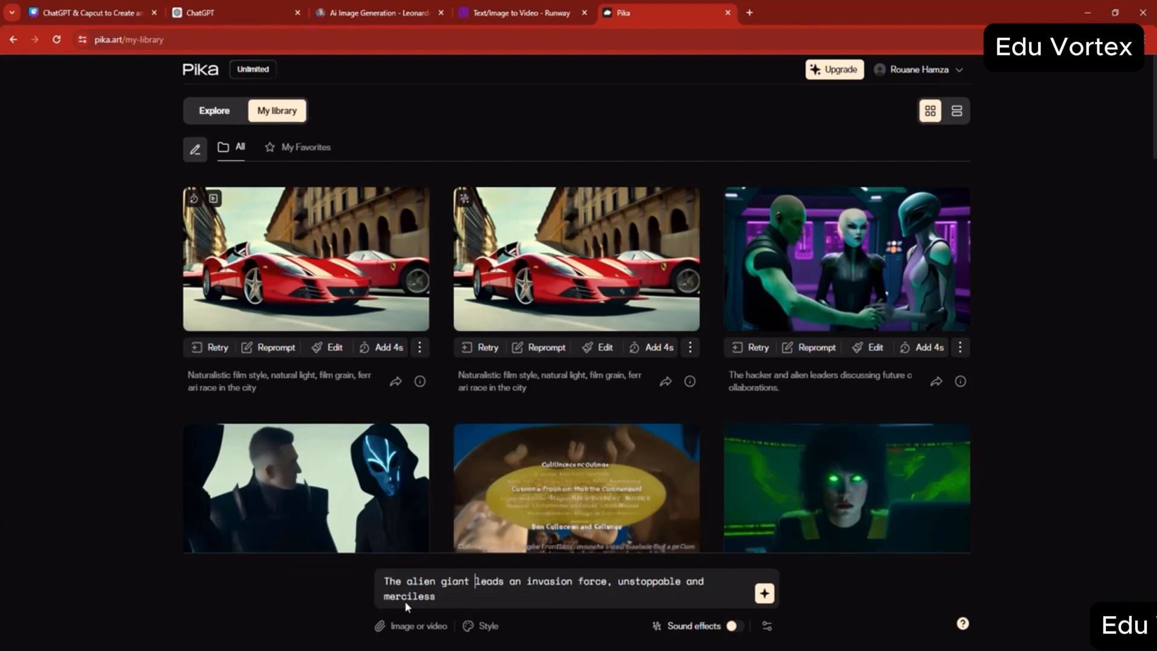
text(king leads an invasion fo )
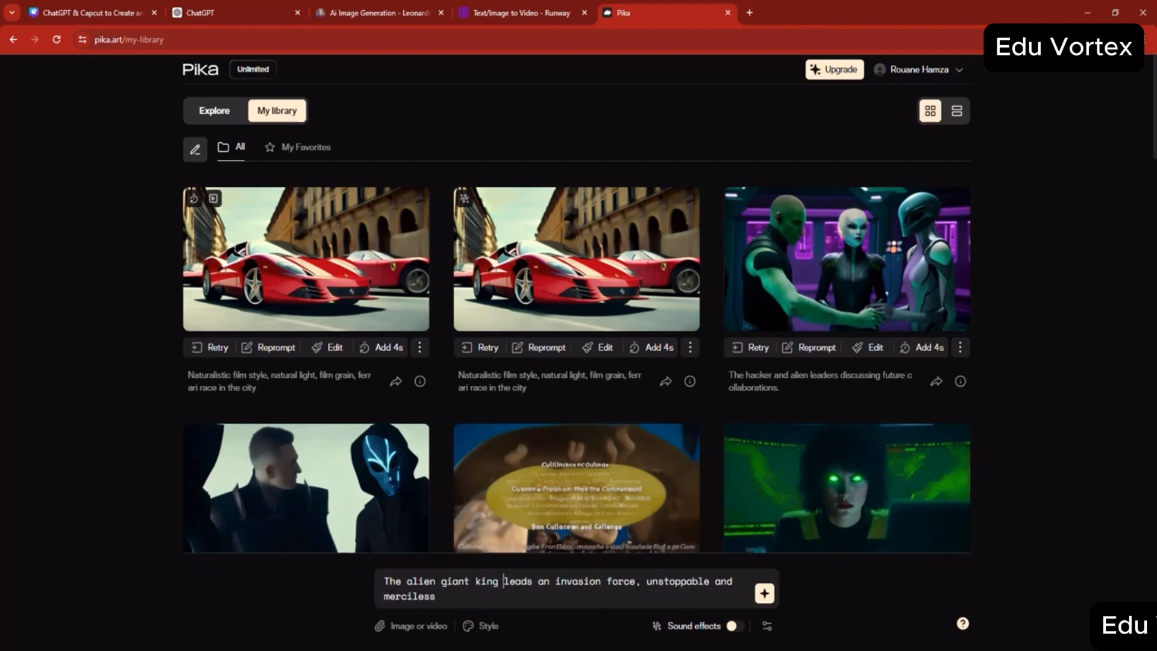
text(unstoppable and merciless)
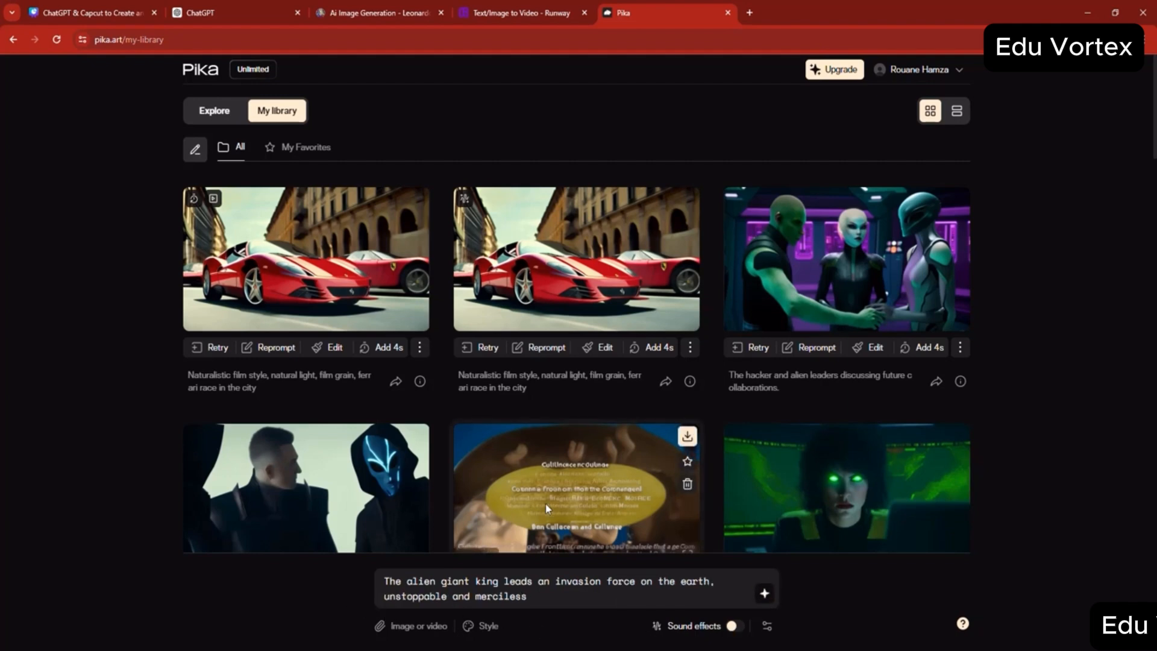
mouse_move(395, 316)
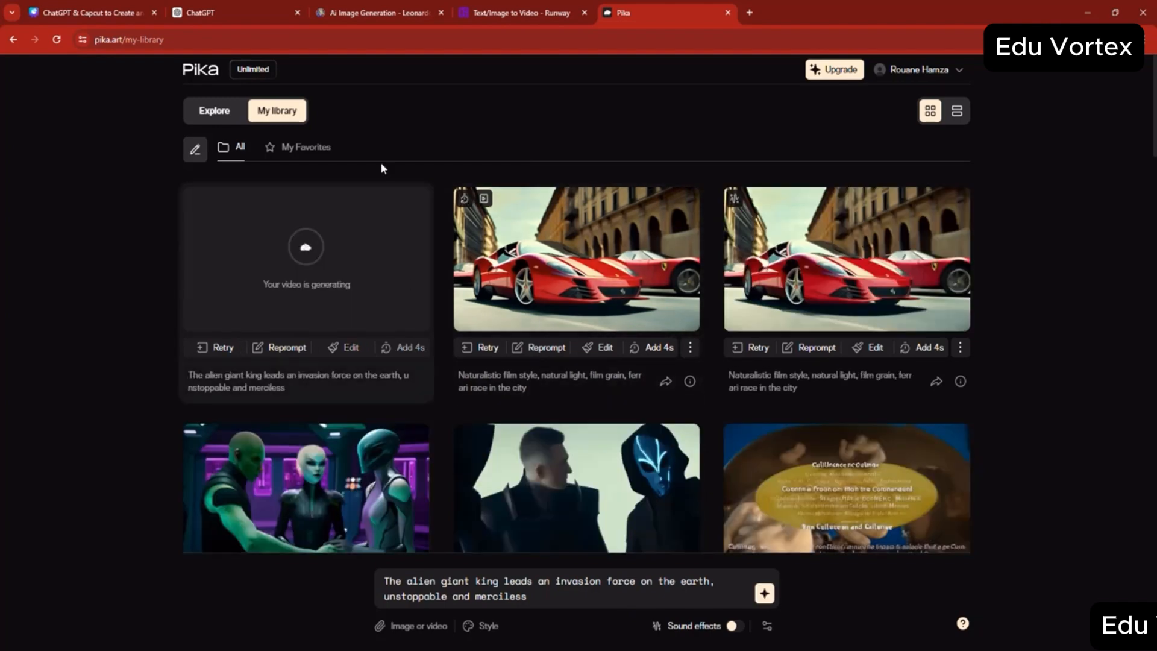
- Switch to Leonardo.Ai, generate a Motion video from the fourth Earth image with the large saucer, and preview it
click(425, 18)
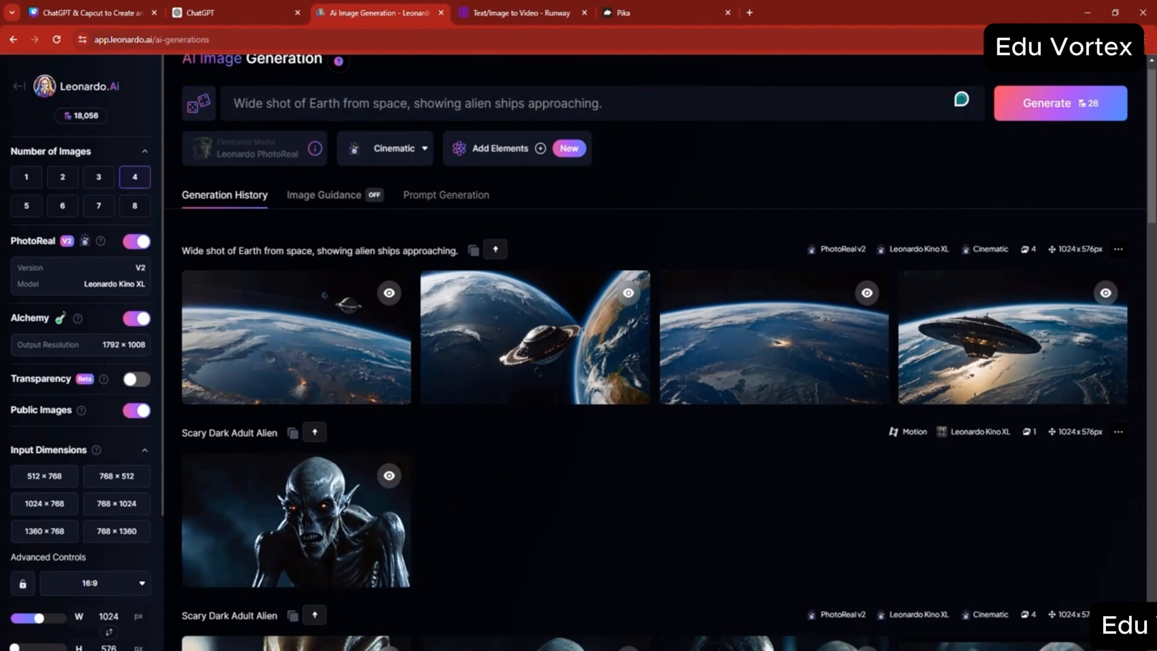
mouse_move(1029, 377)
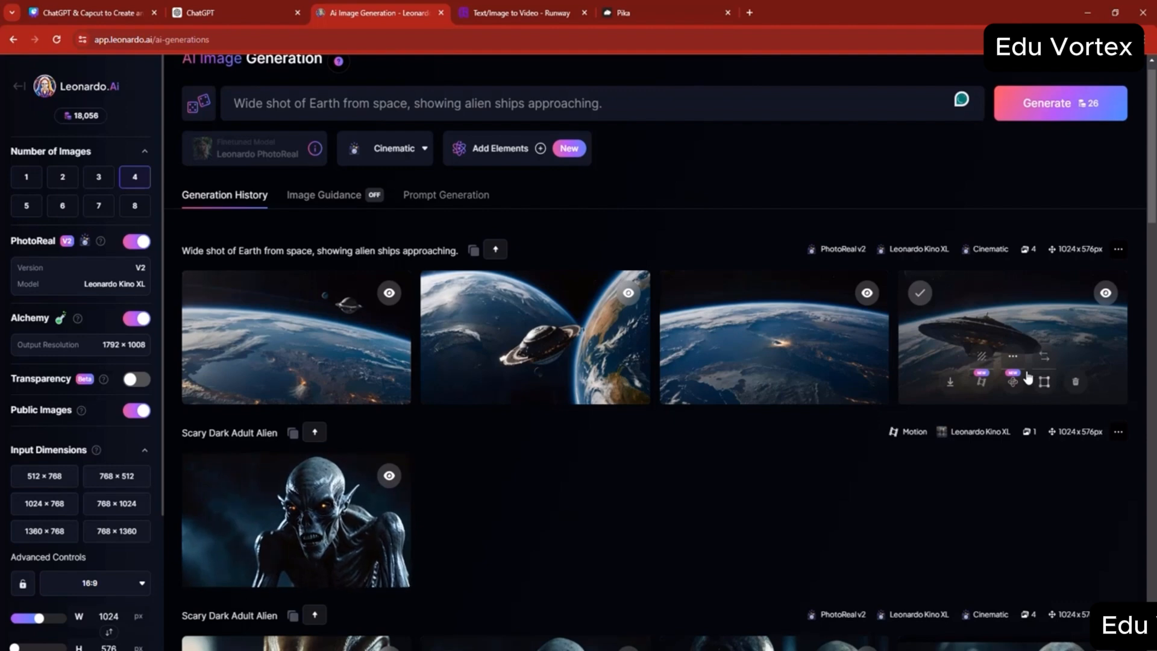
click(982, 384)
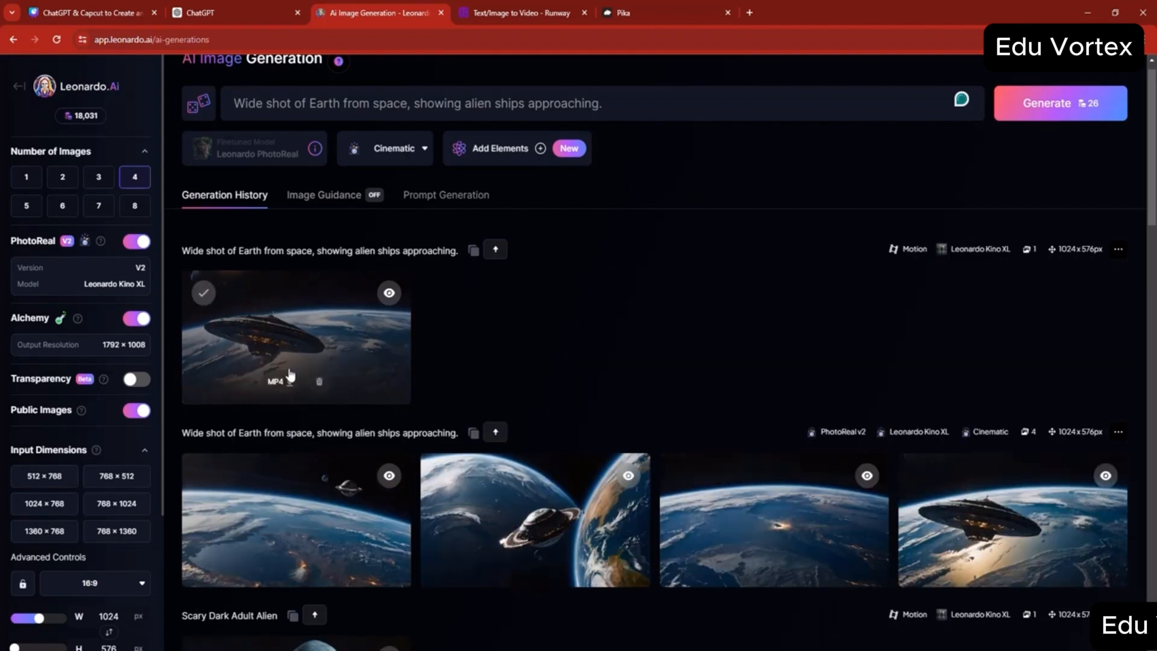
click(531, 323)
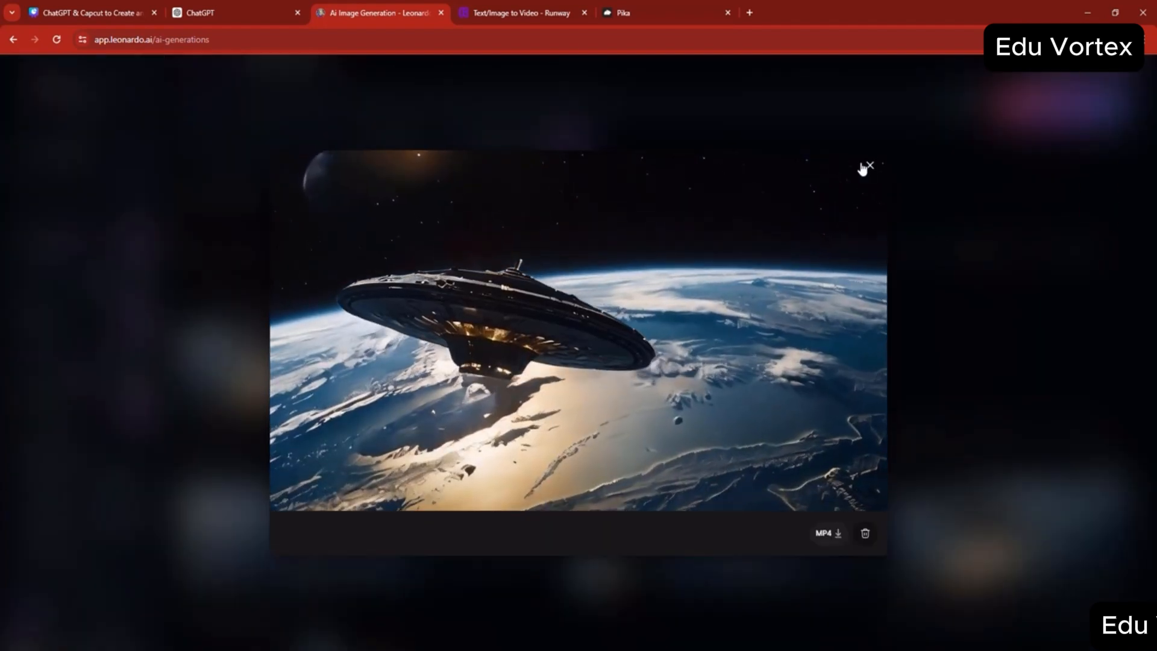
click(867, 167)
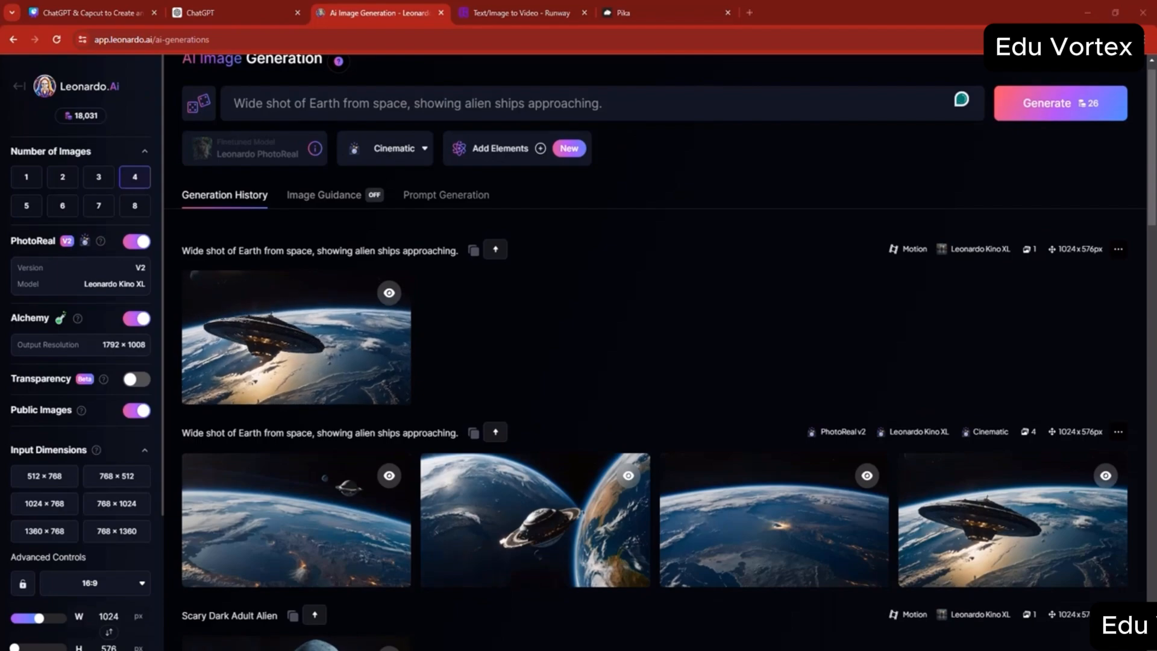
- Switch to File Explorer and open the Downloads folder
mouse_move(475, 642)
click(493, 620)
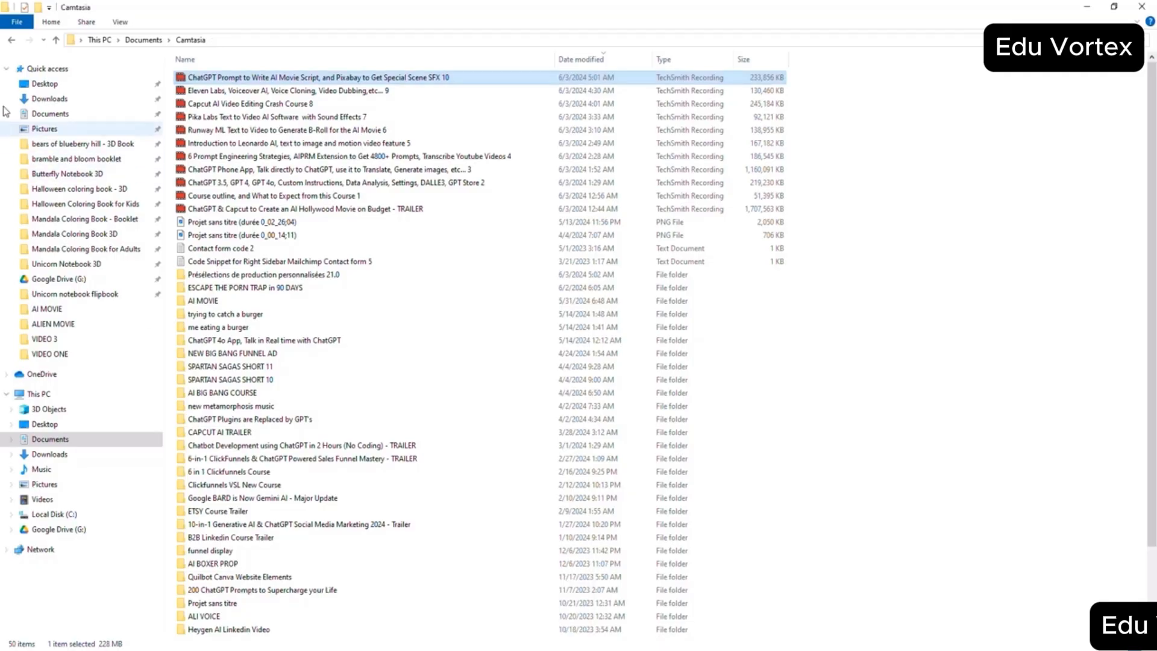
click(49, 98)
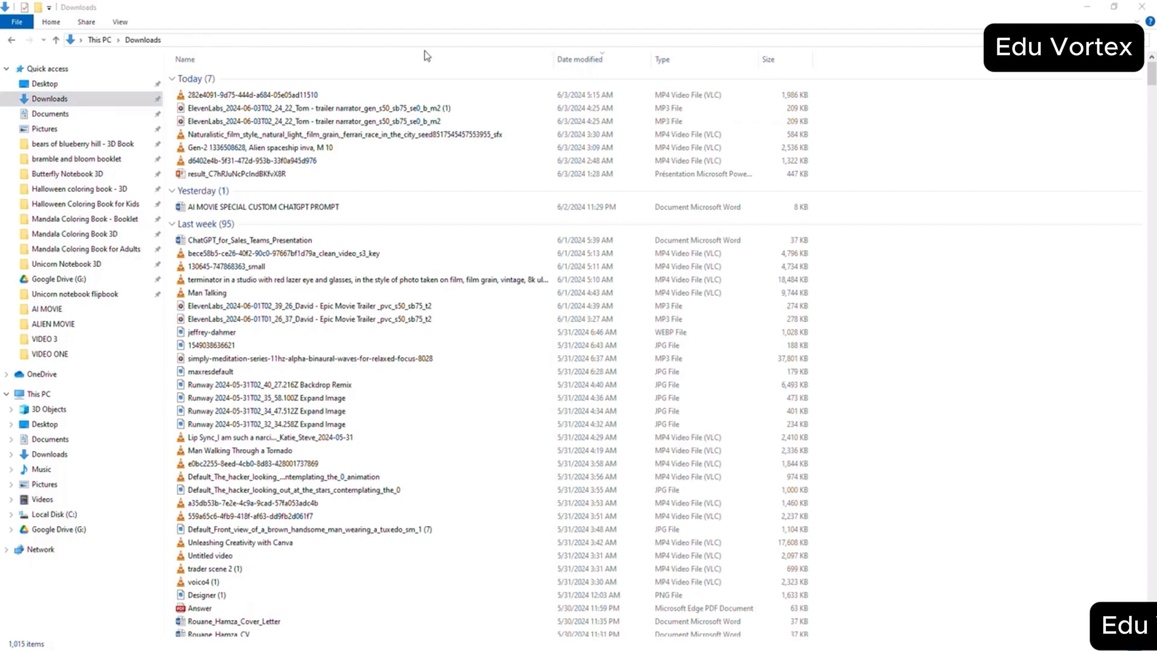
- Move the newest MP4 clip from Downloads into the s1 folder of ALIEN MOVIE, and open the s2 folder
right_click(290, 94)
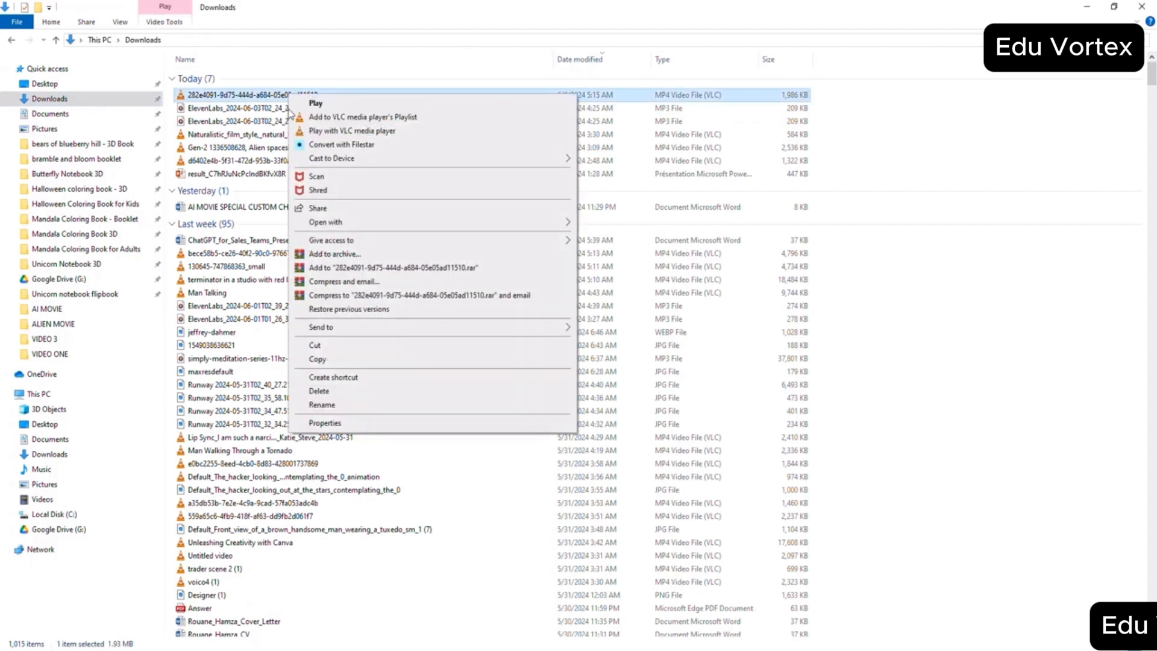
click(316, 347)
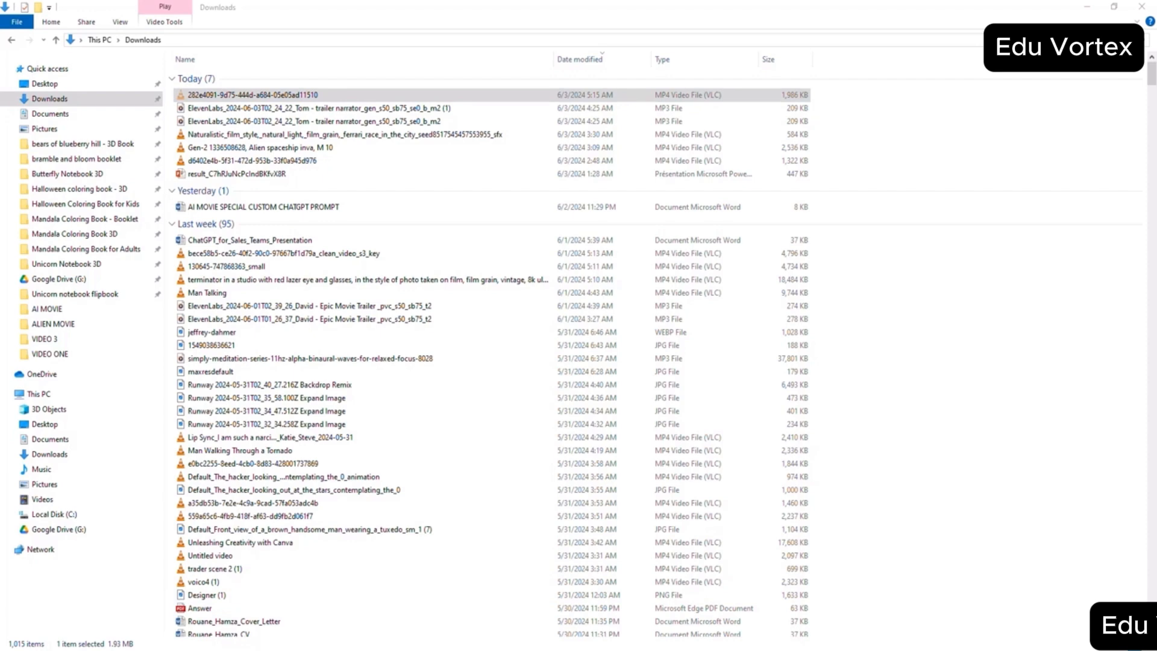
click(388, 605)
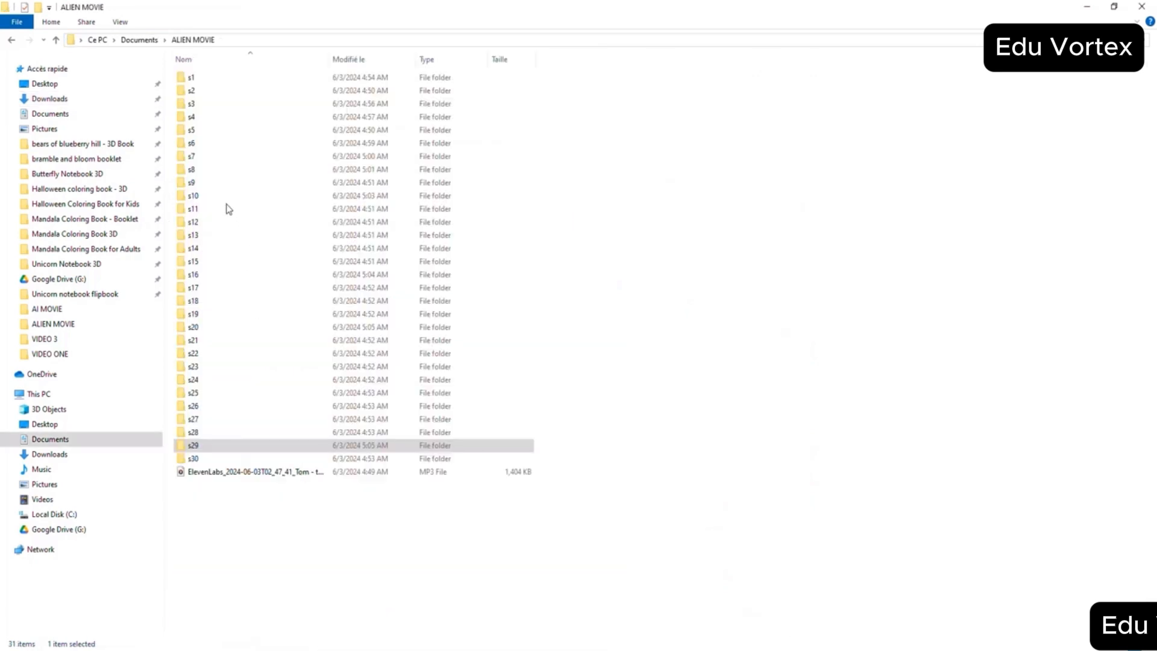
double_click(197, 79)
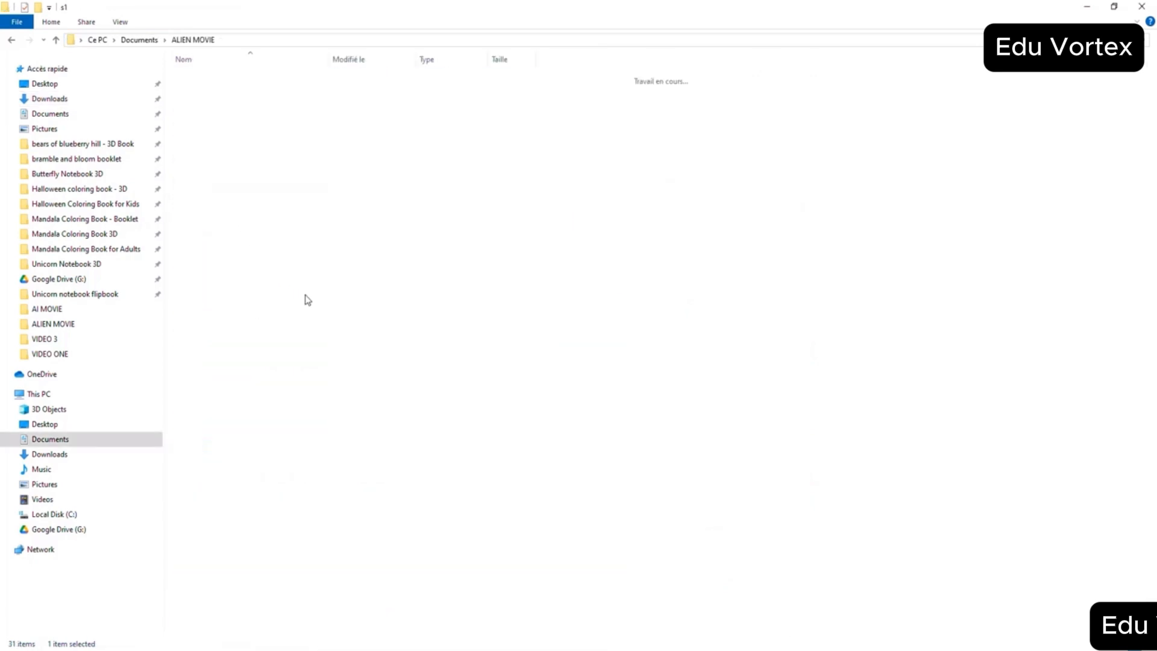
right_click(308, 299)
click(309, 354)
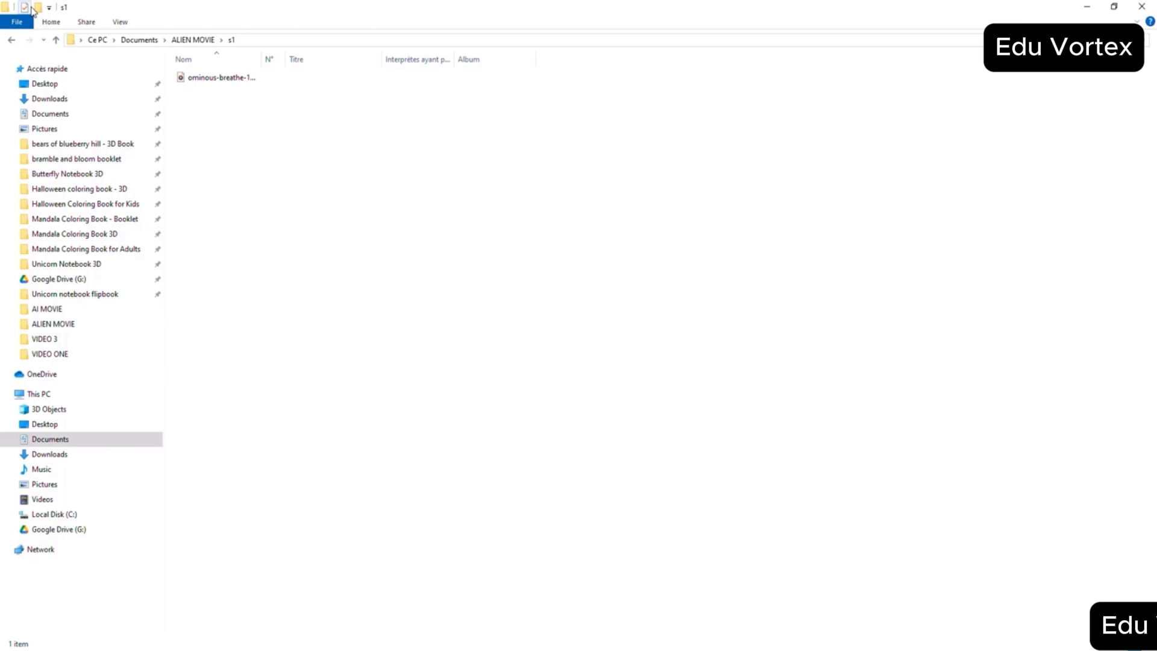
click(56, 40)
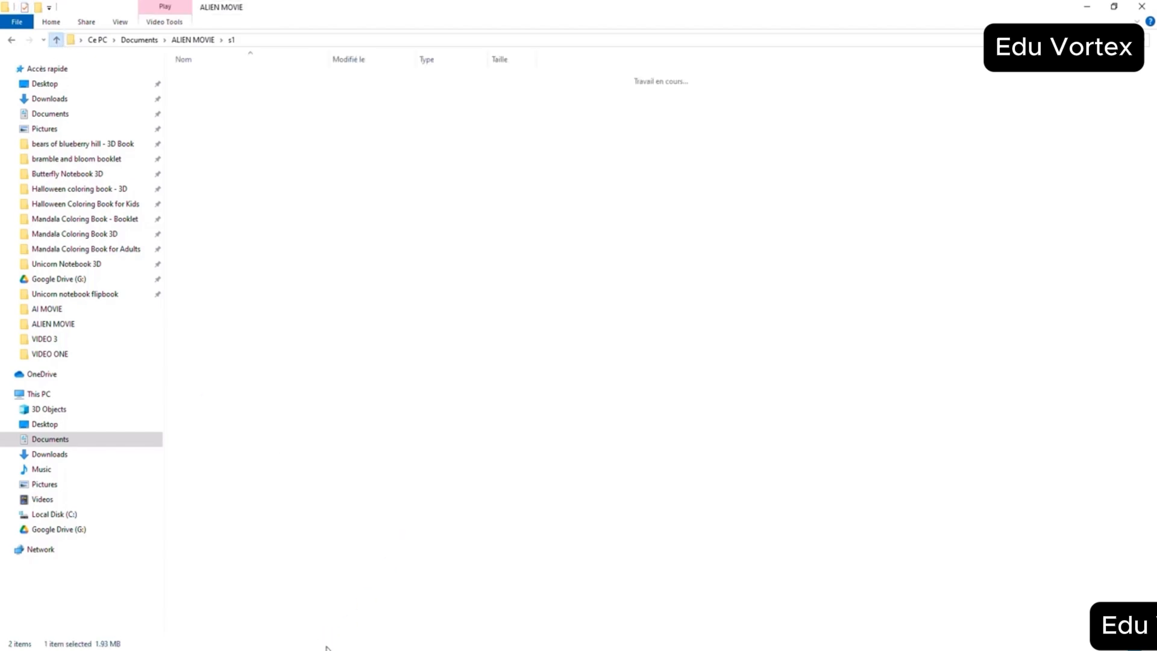
double_click(206, 91)
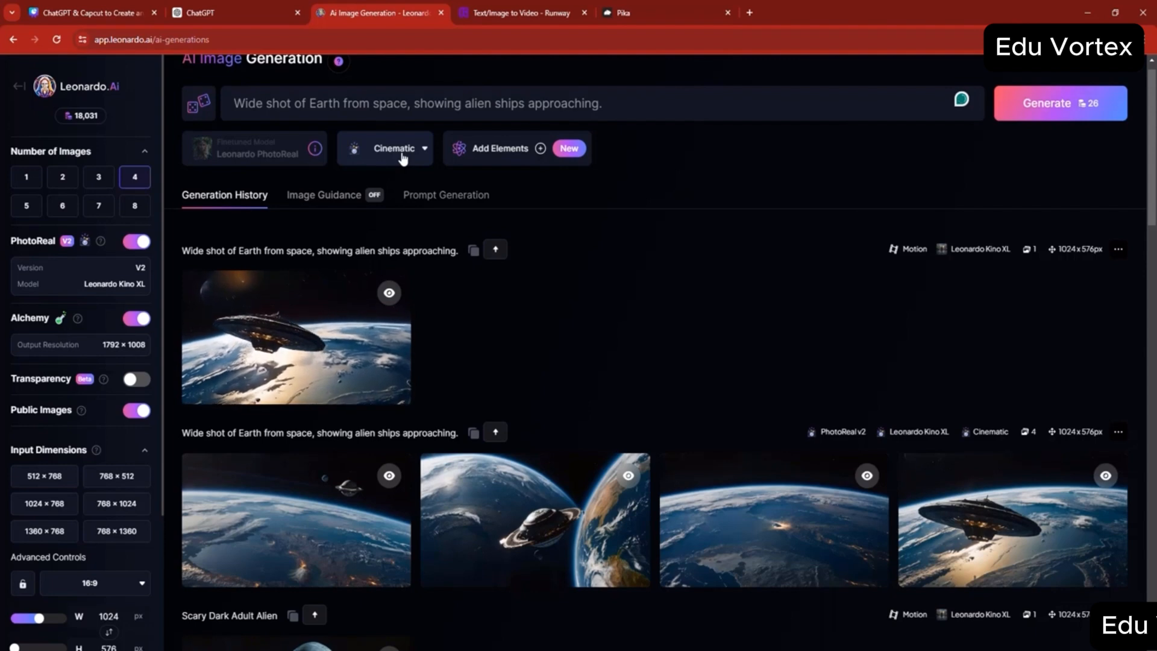
- Switch to Runway, play the generated Alien King video and download it
click(507, 11)
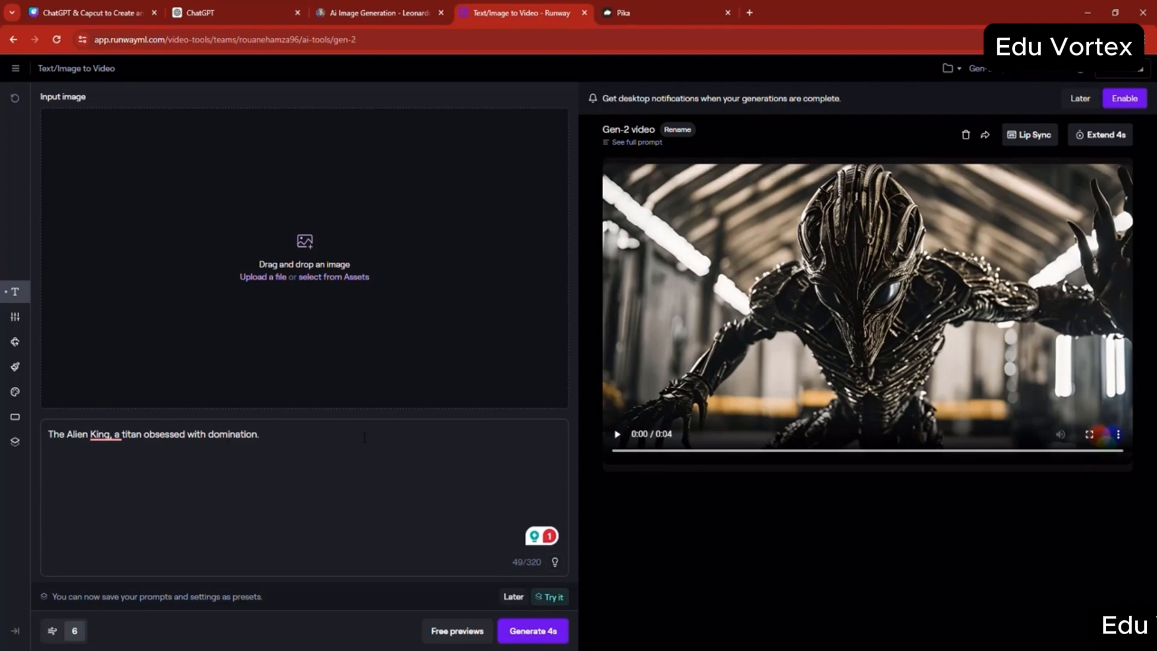
click(618, 436)
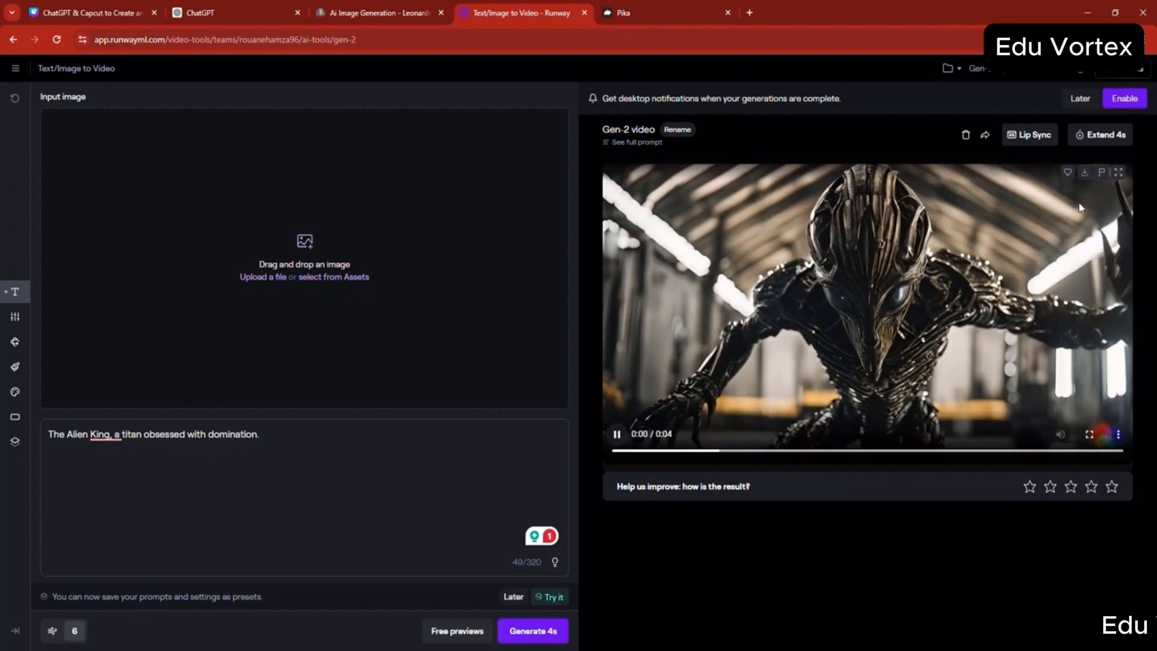
click(1086, 176)
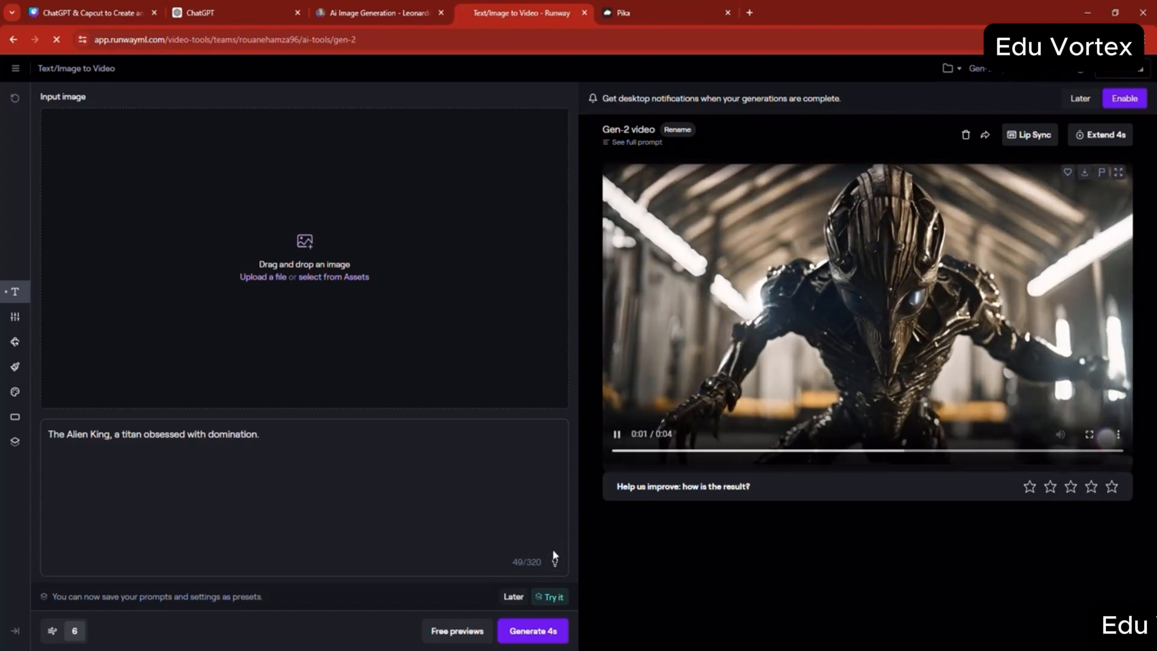
- Move the downloaded Gen-2 Alien King clip from Downloads into the s2 folder, and open the s3 folder
mouse_move(453, 650)
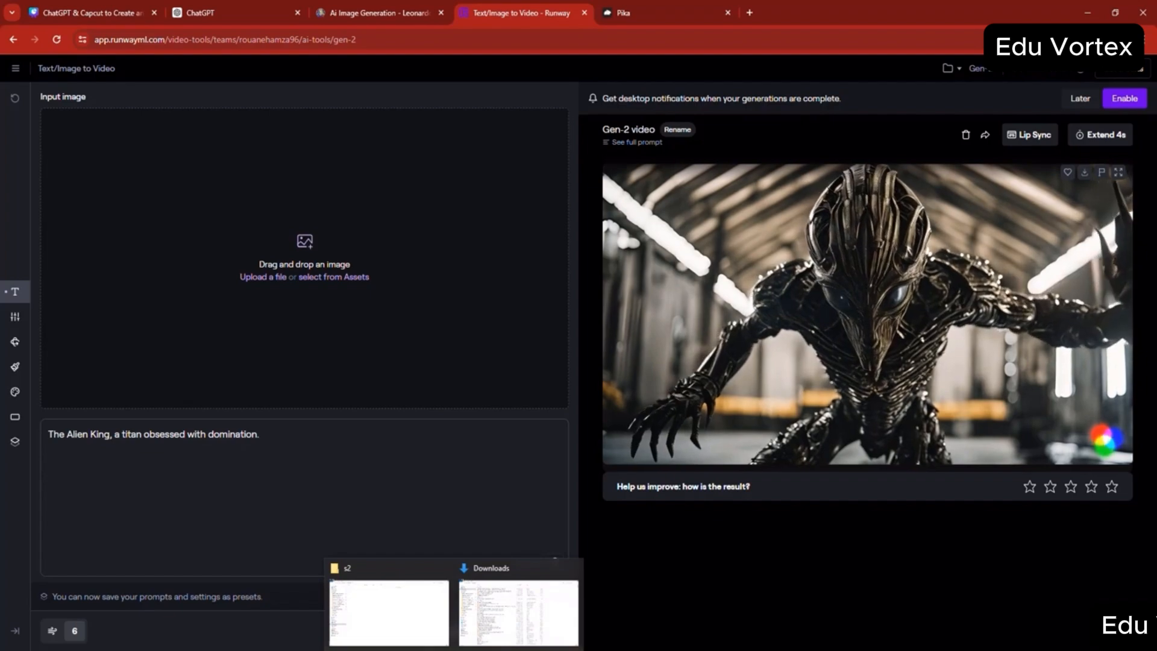
click(519, 610)
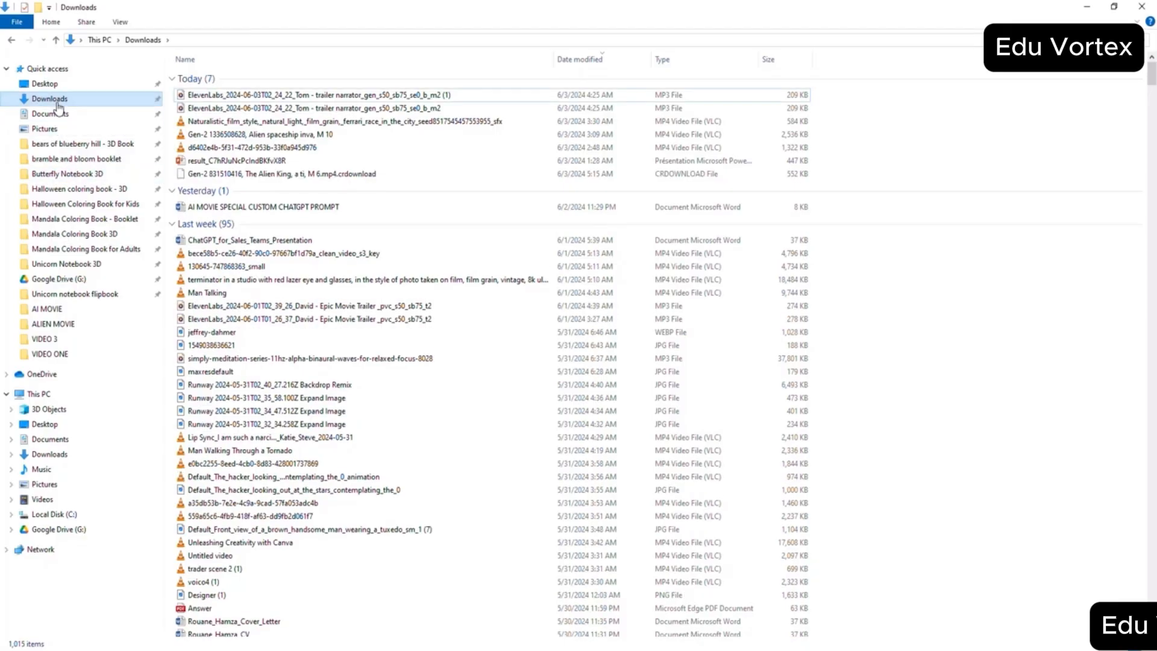
click(269, 95)
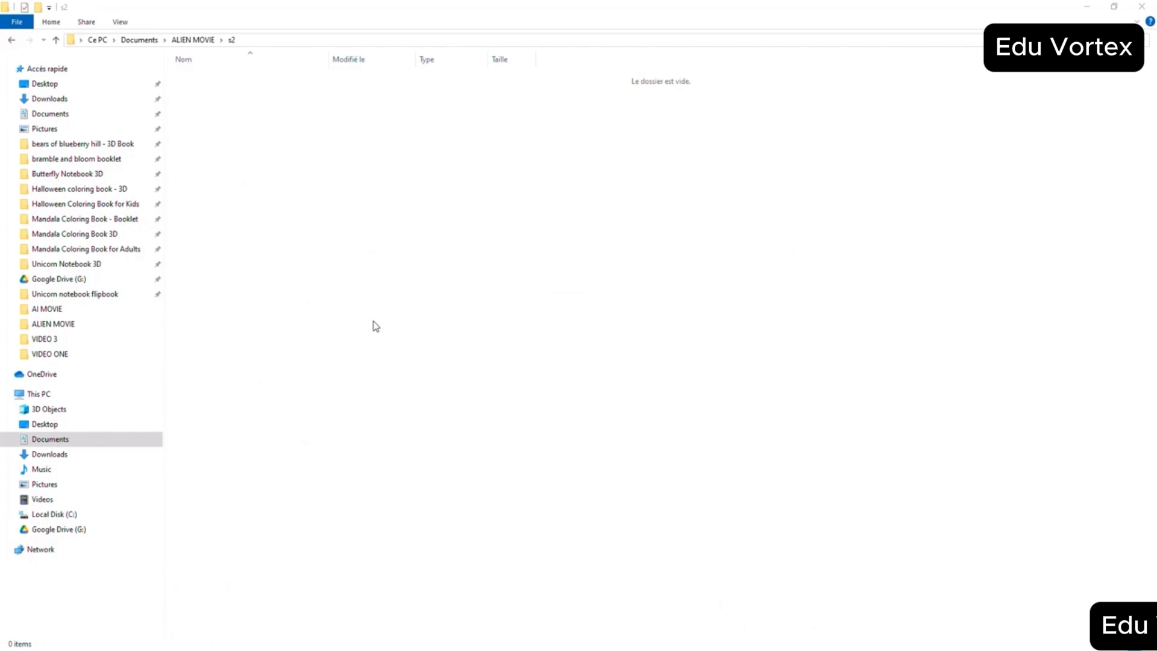
right_click(374, 320)
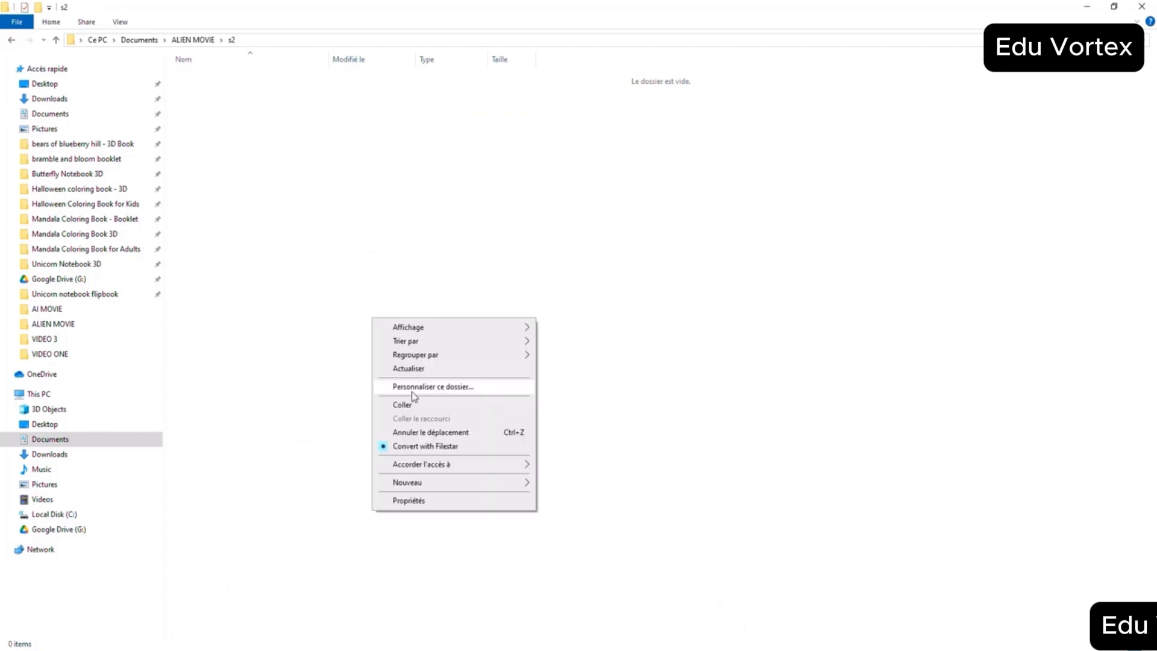
click(402, 405)
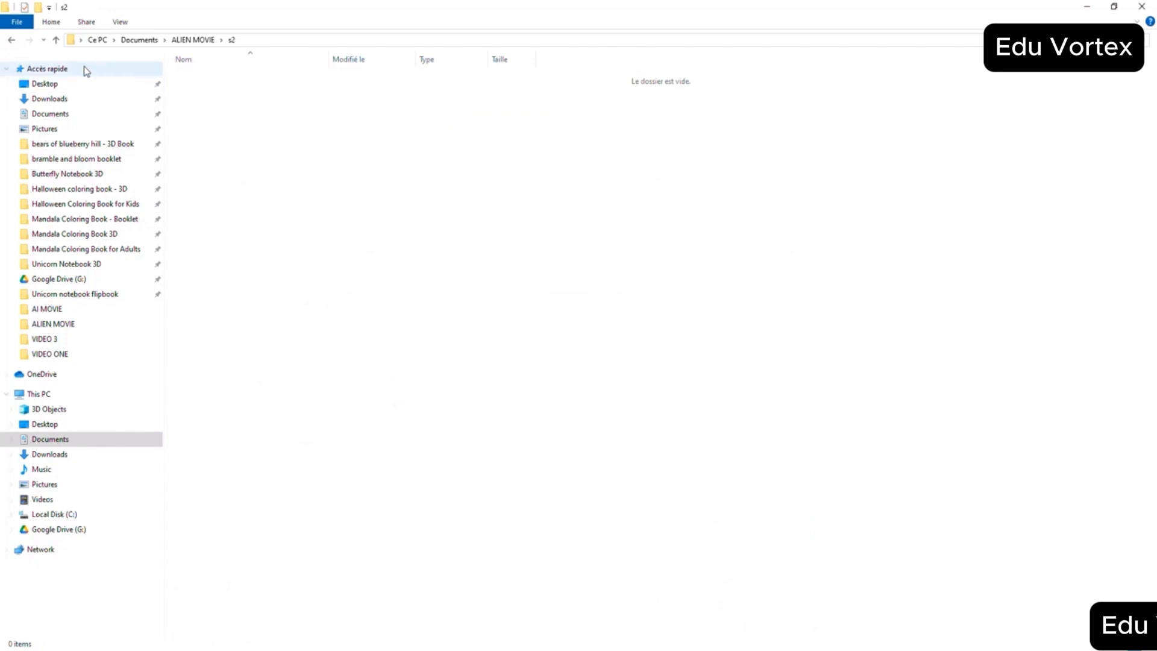
click(57, 41)
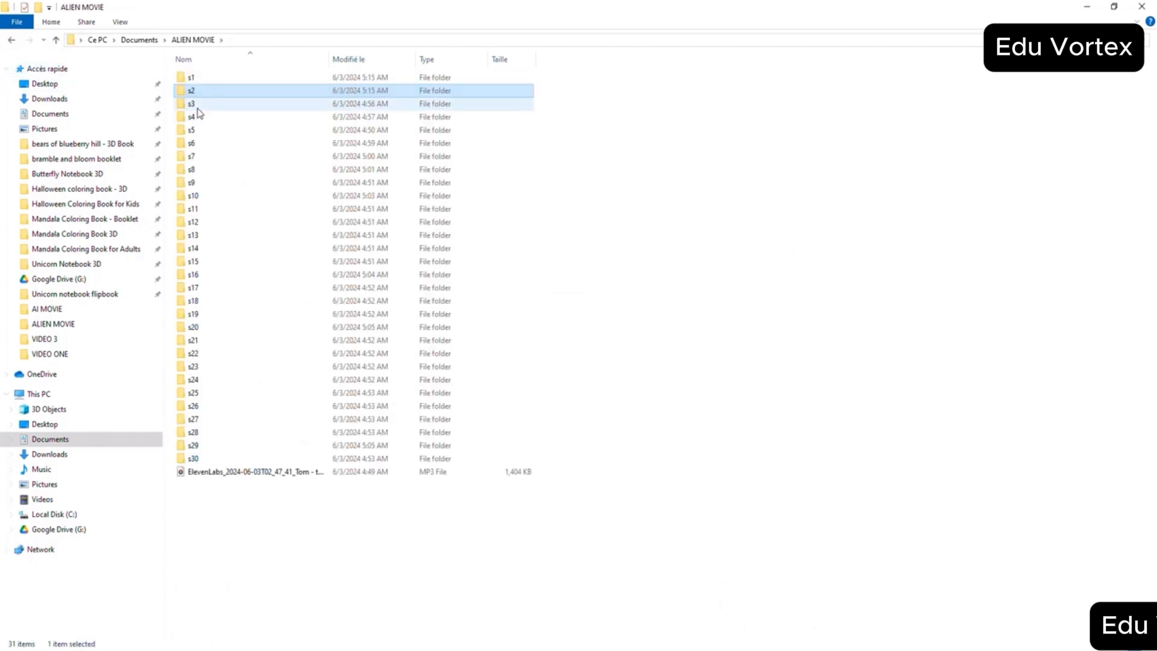
double_click(196, 102)
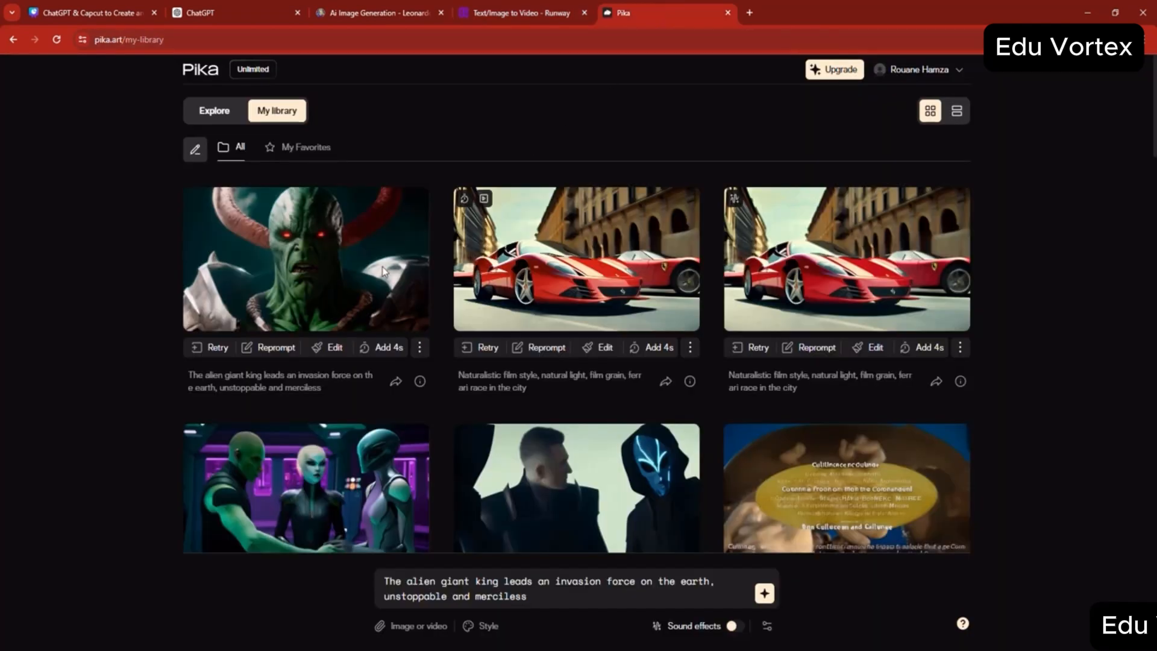
- Switch to Pika, download the alien giant king invasion video, and return to the Downloads folder
mouse_move(326, 261)
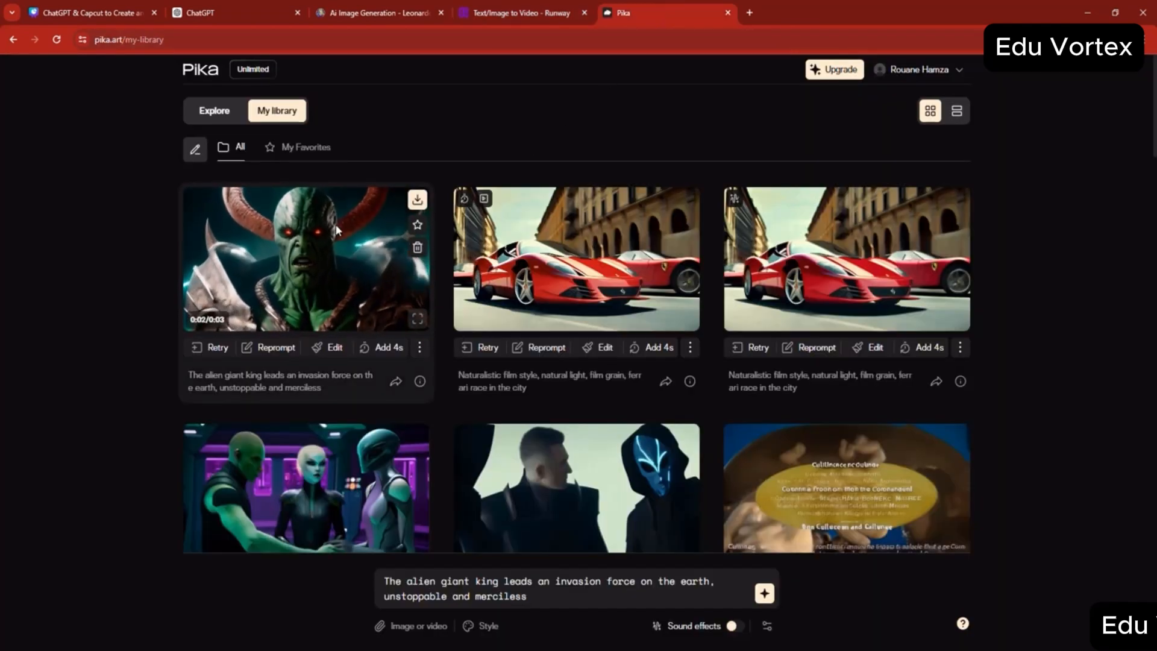
click(418, 201)
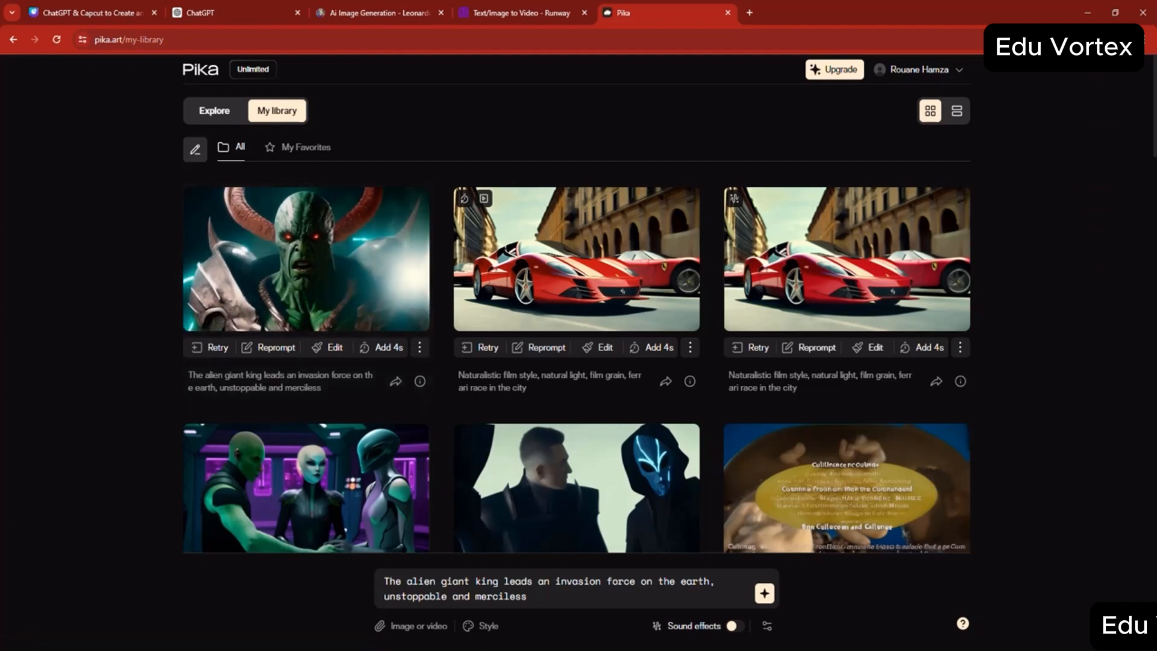
click(496, 632)
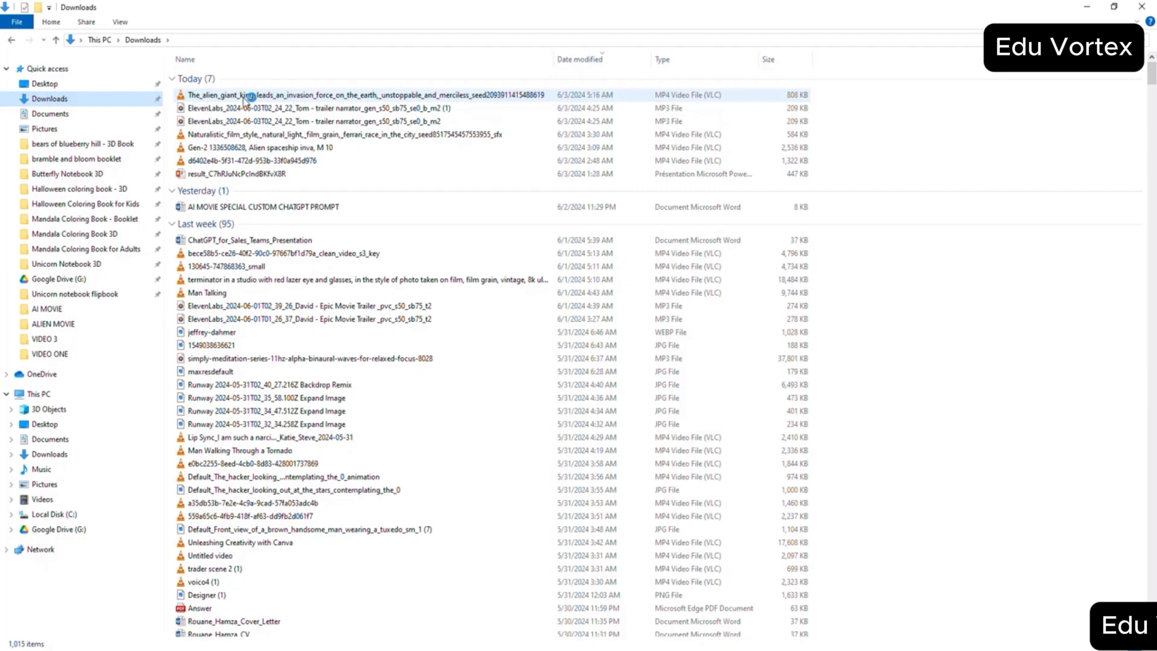
- Move the downloaded alien giant king clip from Downloads into the s3 folder, and open the s4 folder
right_click(247, 100)
click(280, 350)
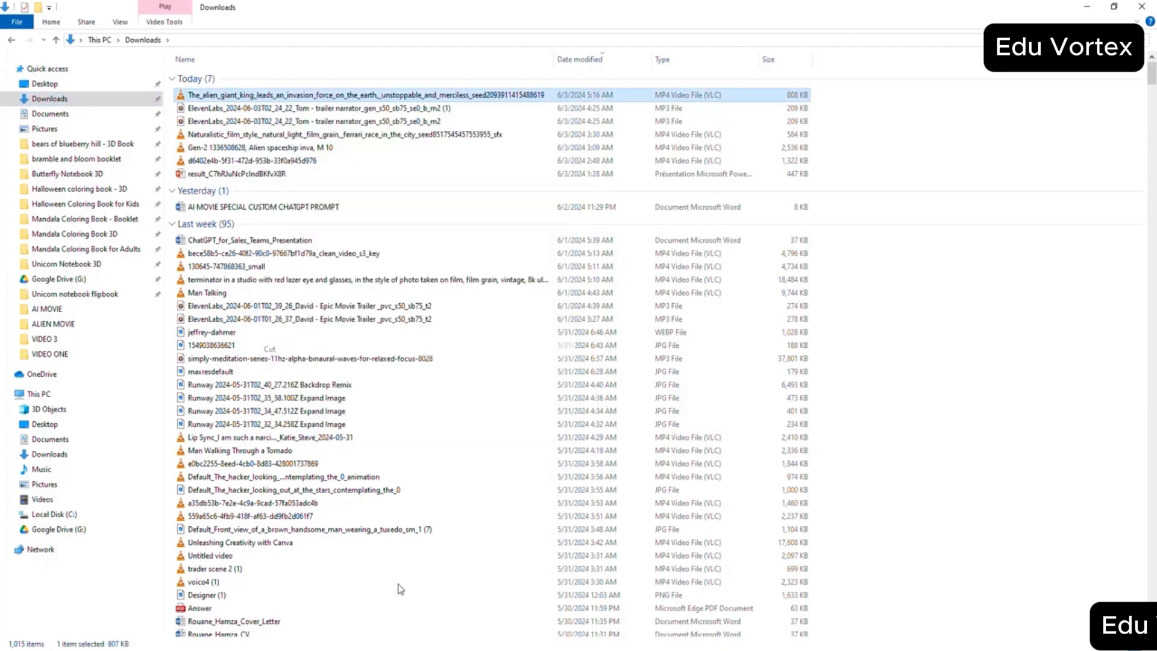
click(387, 605)
right_click(291, 321)
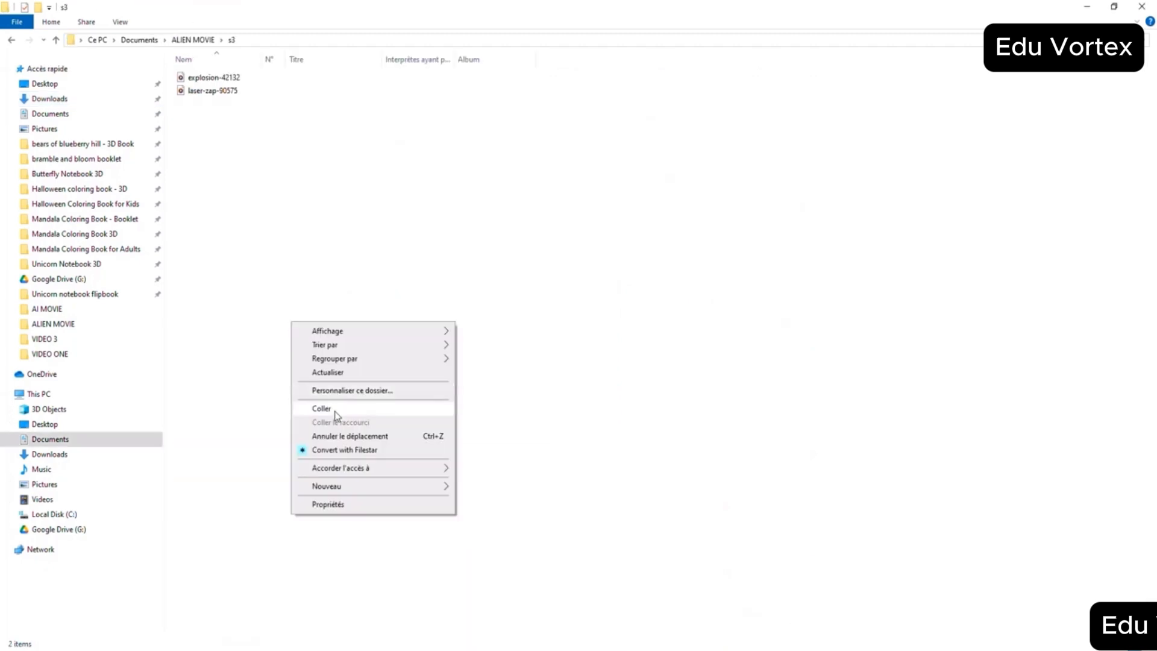
click(328, 408)
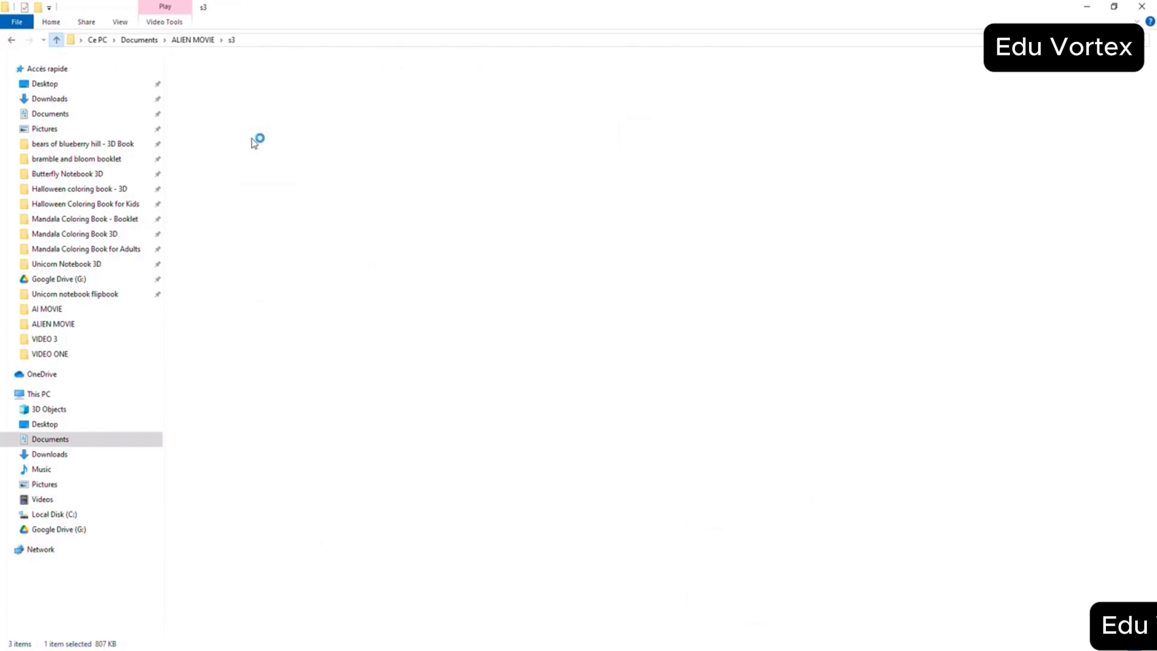
double_click(199, 118)
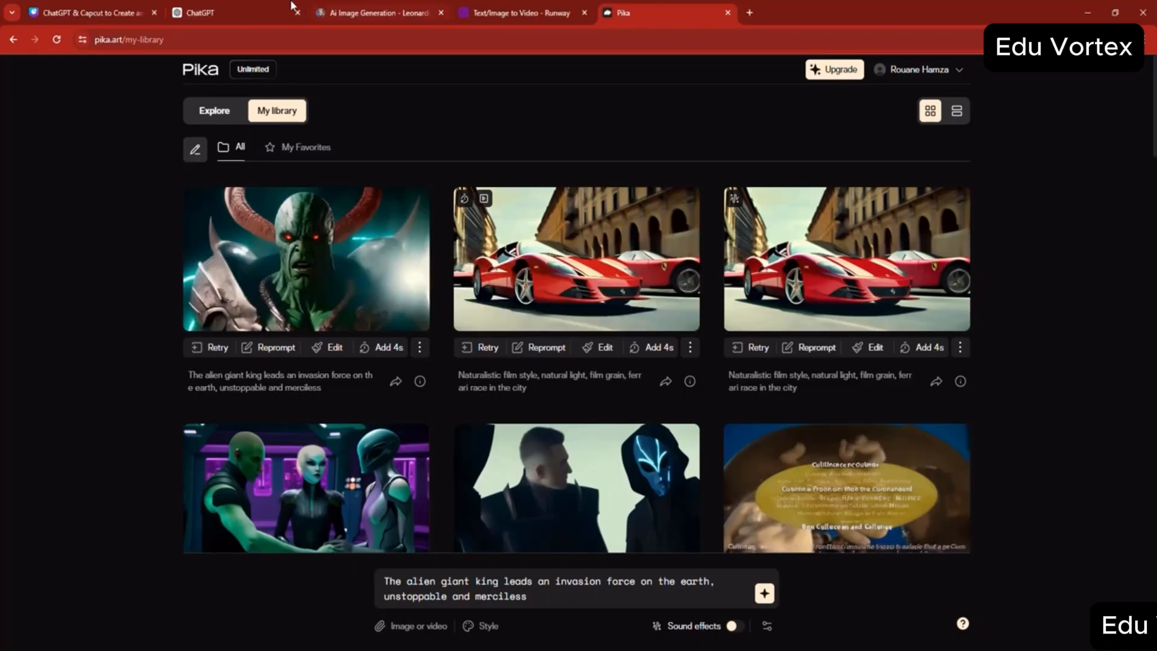
- Copy the Scene 4 voiceover "The King of Mankind rallies the last defenses." from ChatGPT and generate images from it in Leonardo.Ai
click(292, 6)
scroll(514, 331, down, 4)
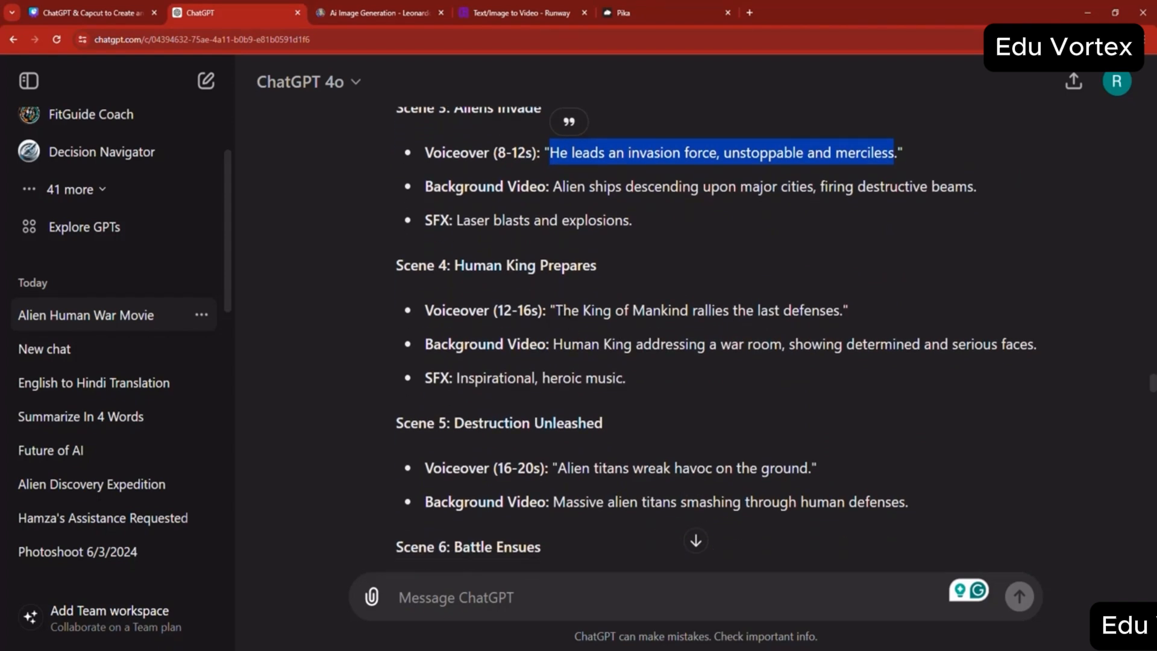
drag(556, 310, 591, 311)
drag(697, 311, 842, 311)
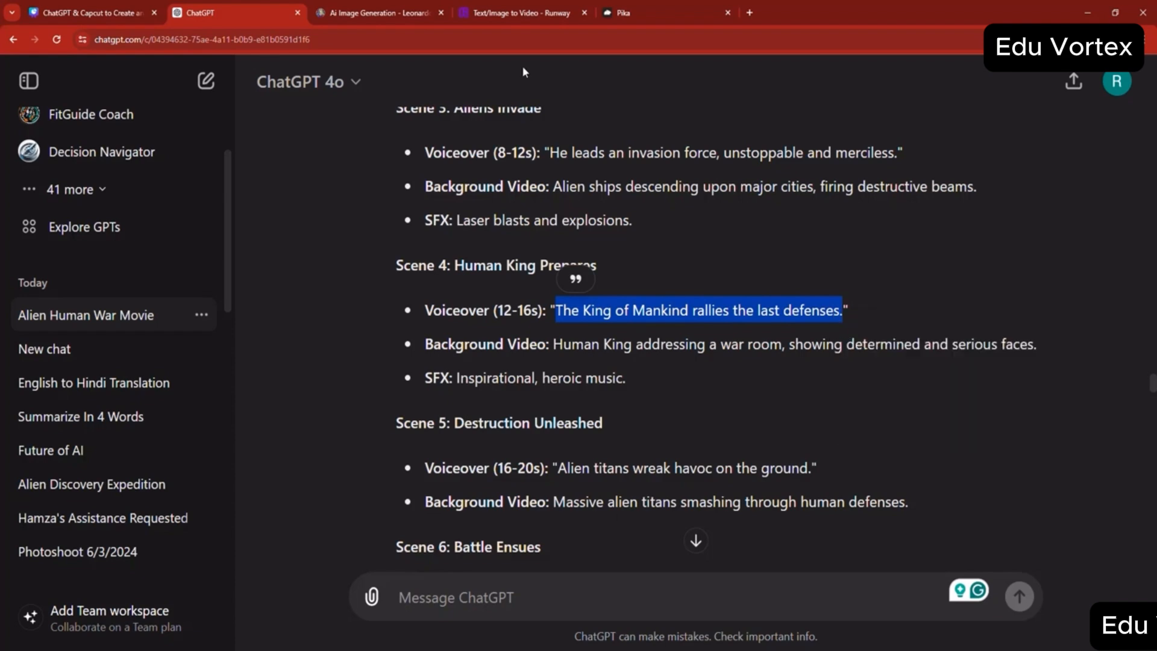
click(382, 7)
triple_click(416, 103)
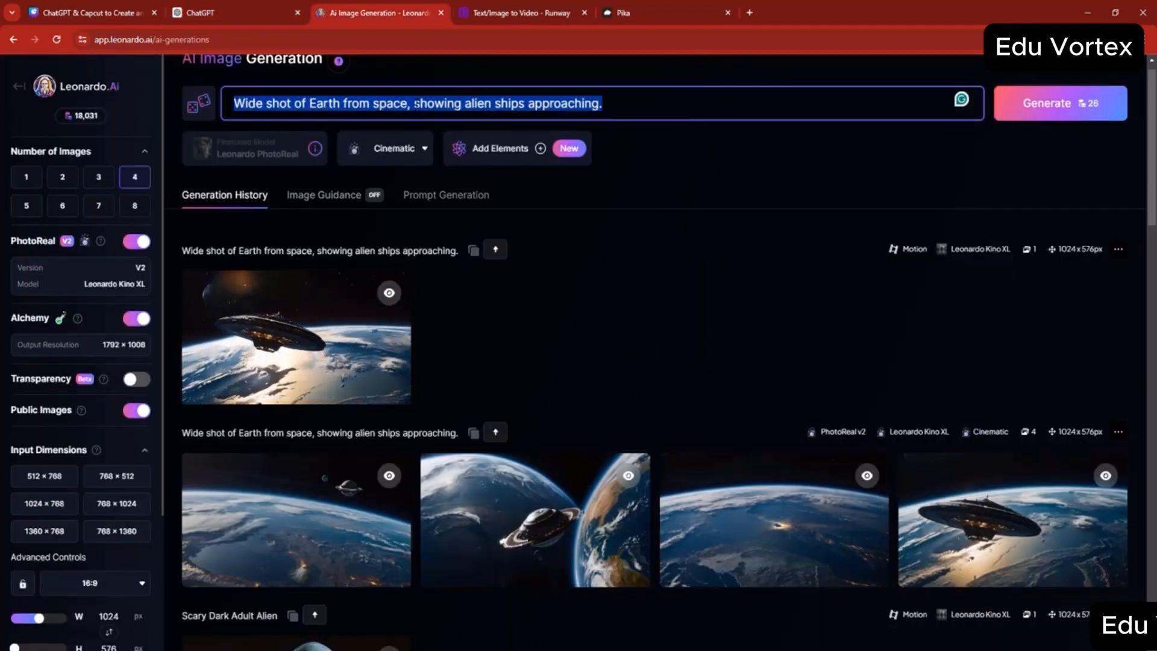
key(ctrl+v)
click(1020, 103)
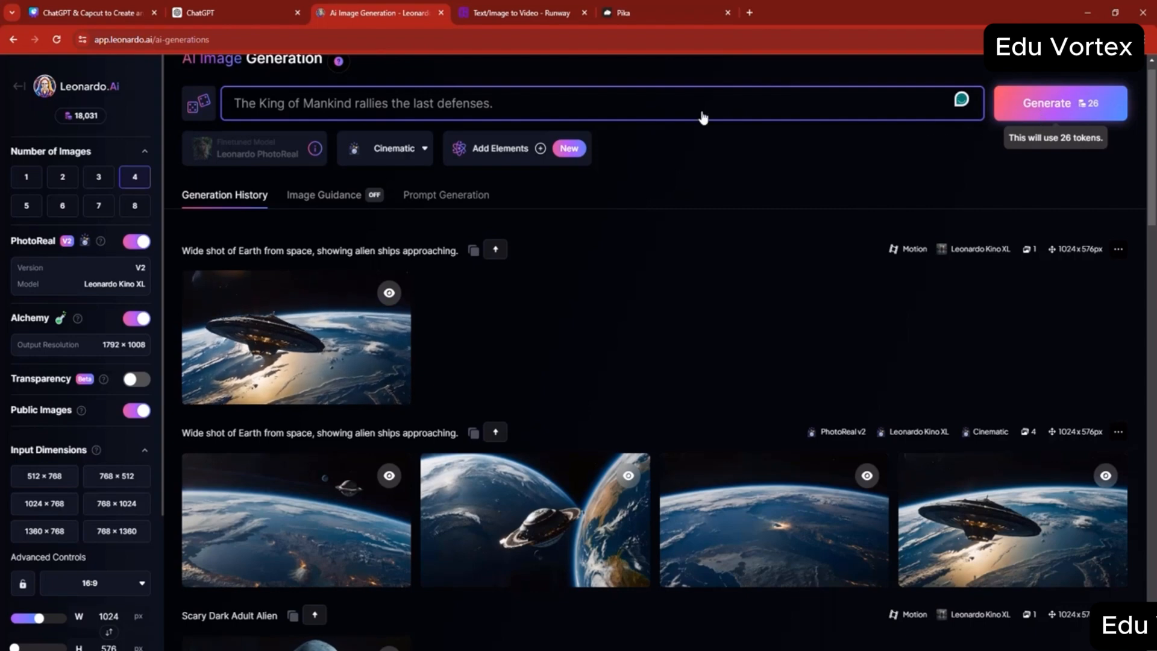
- Copy the Scene 5 voiceover "Alien titans wreak havoc on the ground." from the ChatGPT script
click(252, 14)
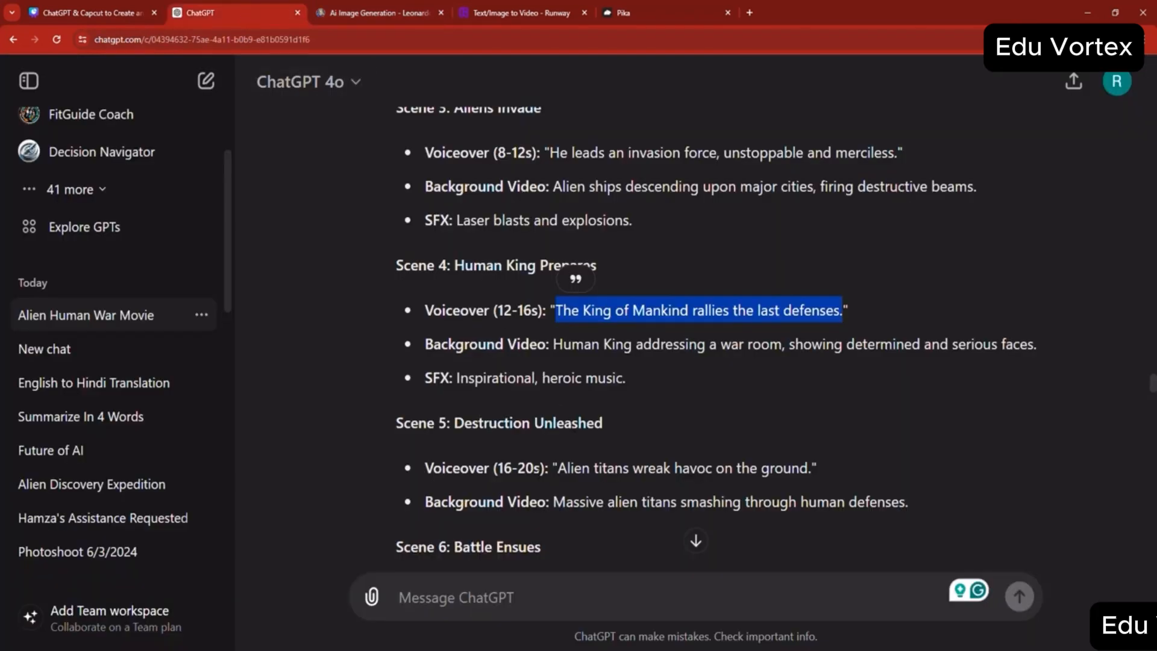
drag(558, 468, 663, 468)
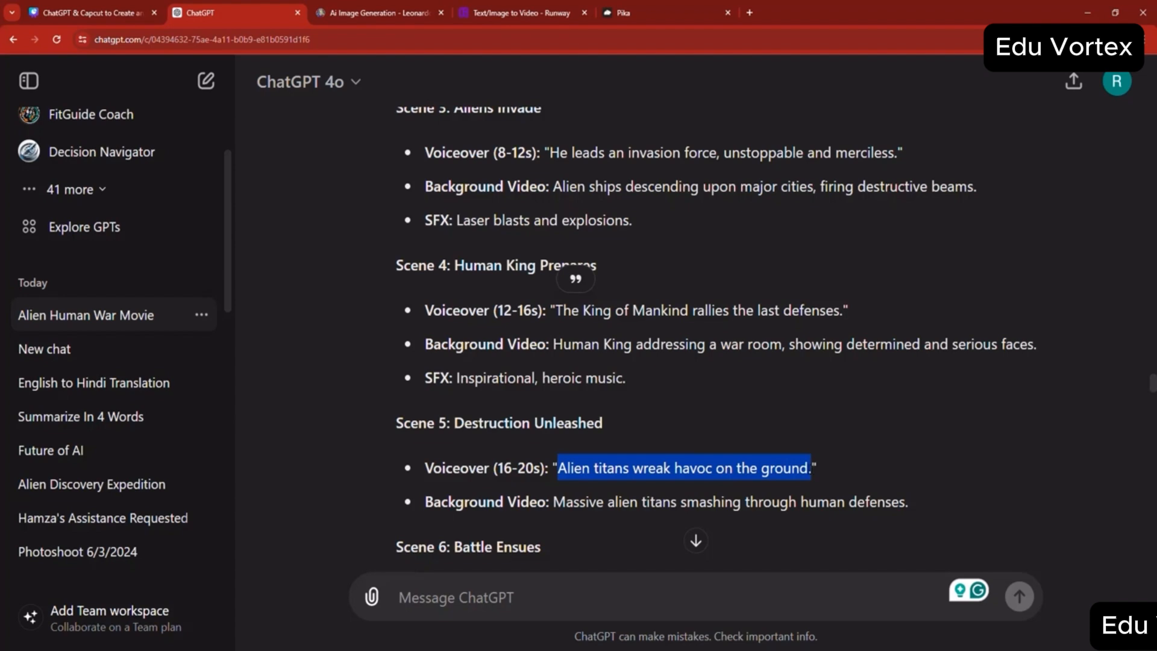
right_click(782, 463)
click(801, 476)
- Replace the Runway prompt with "Alien titans wreak havoc on the ground.", generate the 4-second video, and return to the ChatGPT script
click(373, 13)
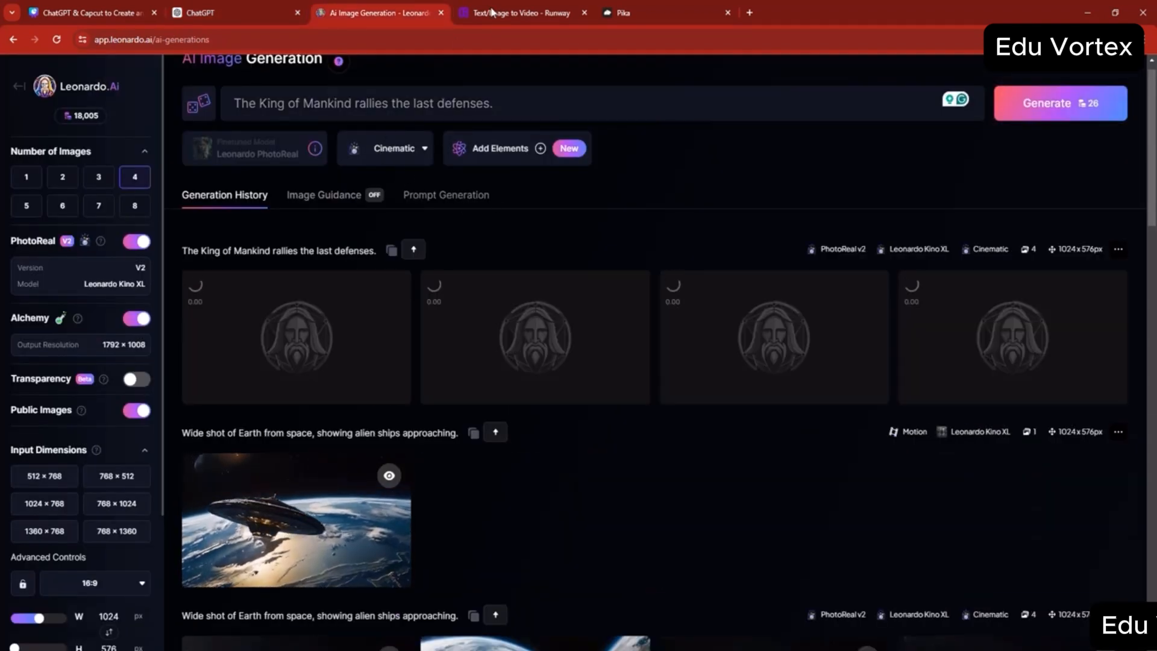
click(493, 13)
triple_click(250, 432)
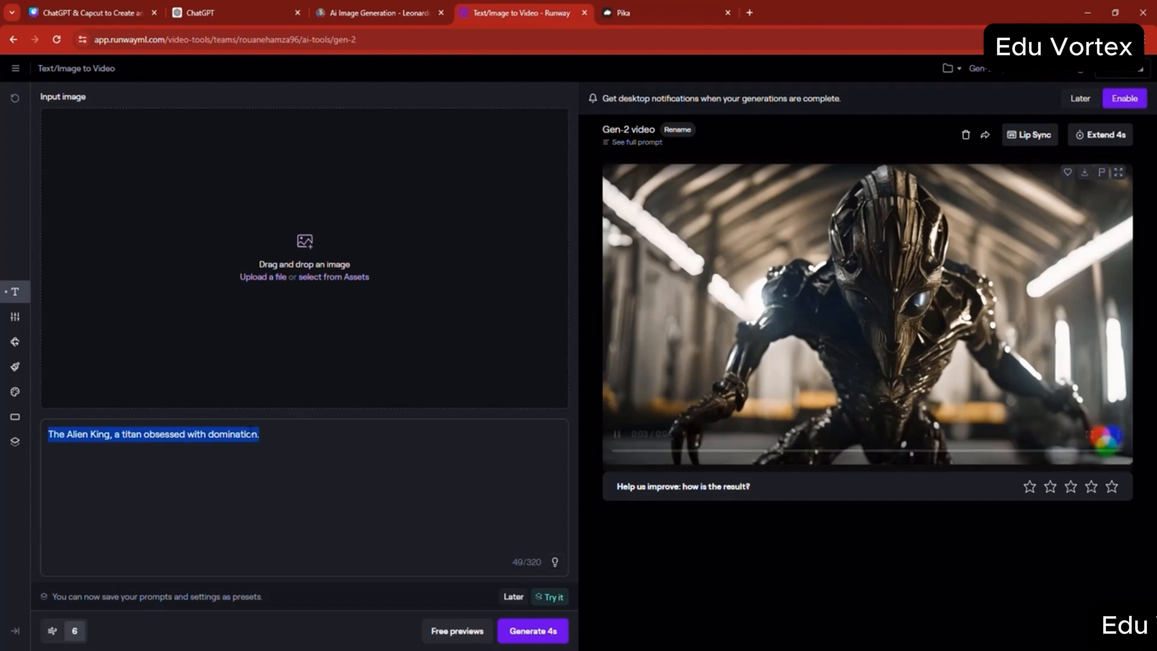
key(ctrl+v)
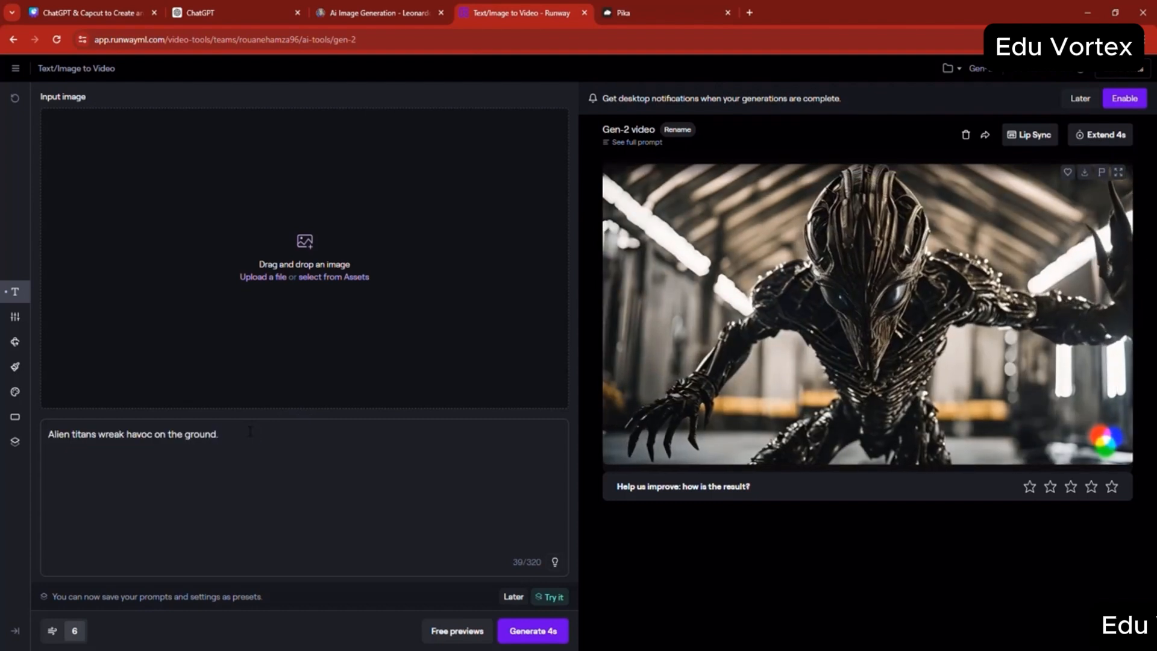
click(546, 633)
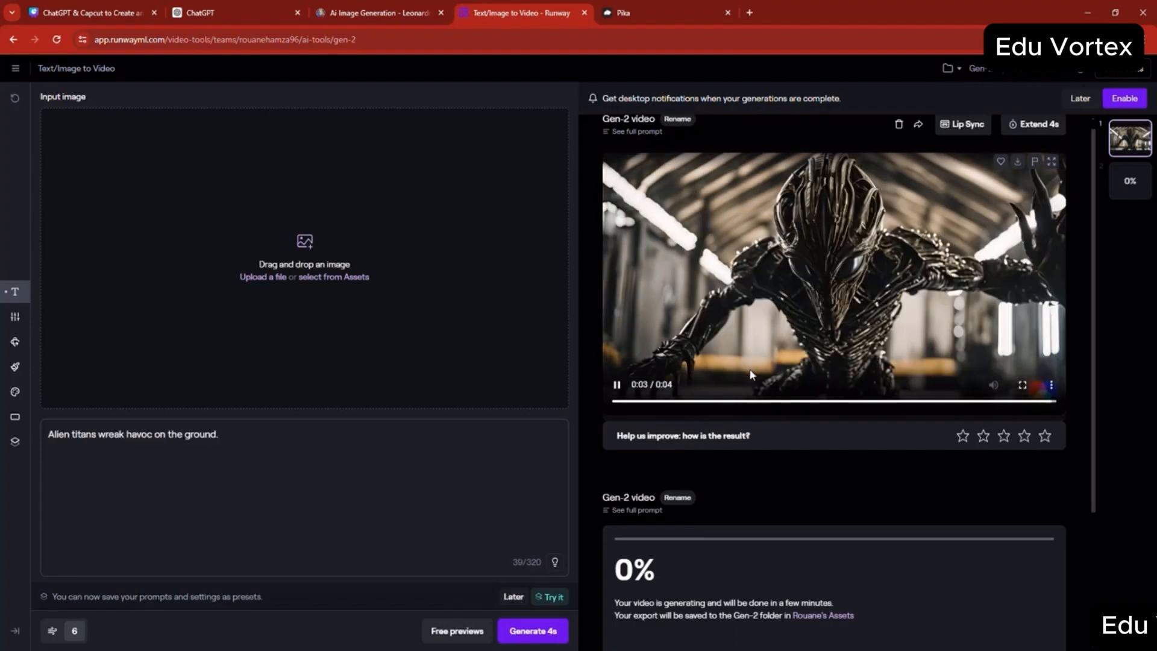
click(279, 8)
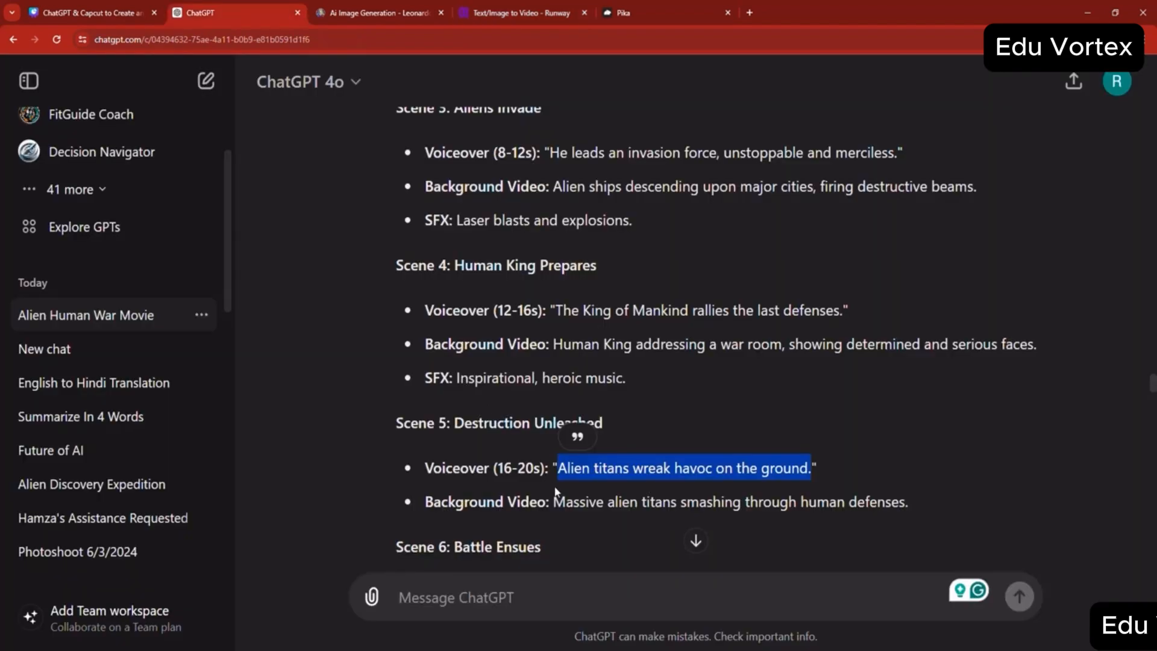
- Copy the Scene 6 voiceover "A fierce battle rages for control of Earth" from the ChatGPT script
scroll(557, 487, down, 2)
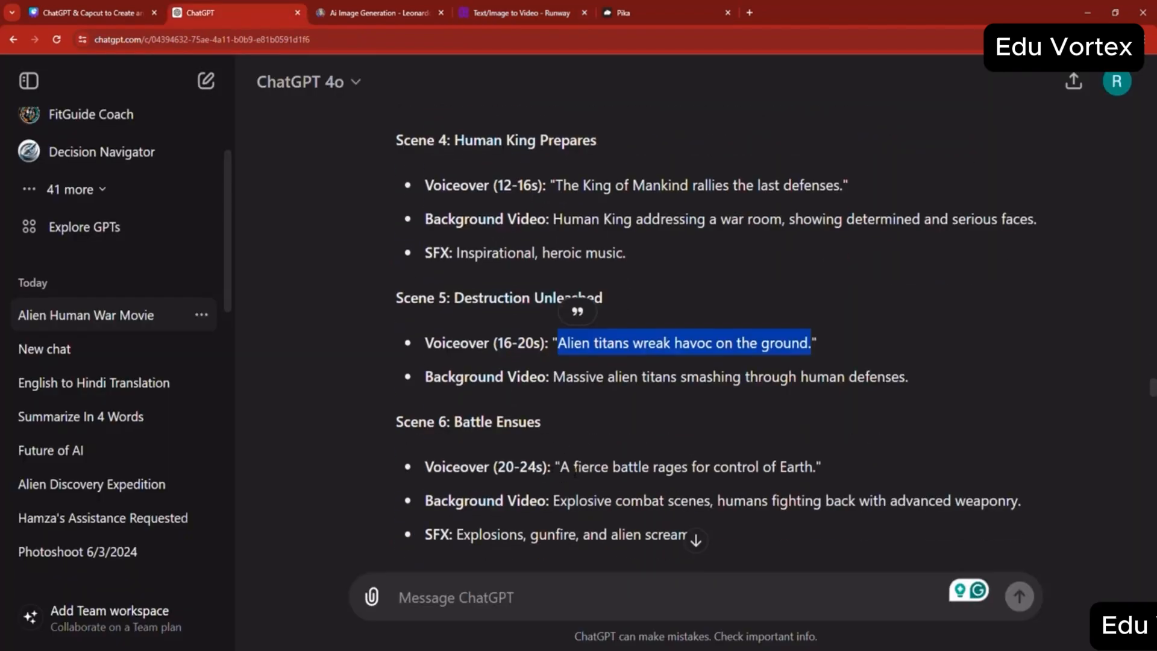
drag(561, 467, 779, 466)
right_click(780, 473)
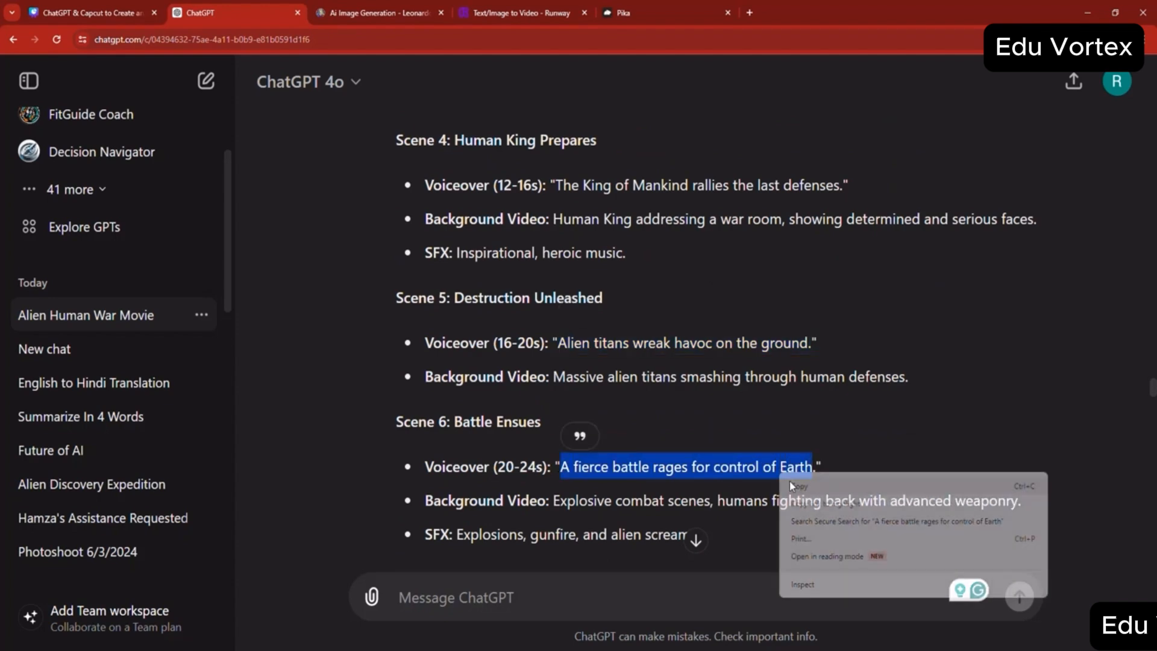
click(795, 485)
- Replace the prompt in Pika with "A fierce battle rages between giant scary aliens and humans for control of Earth" and generate the video
click(663, 12)
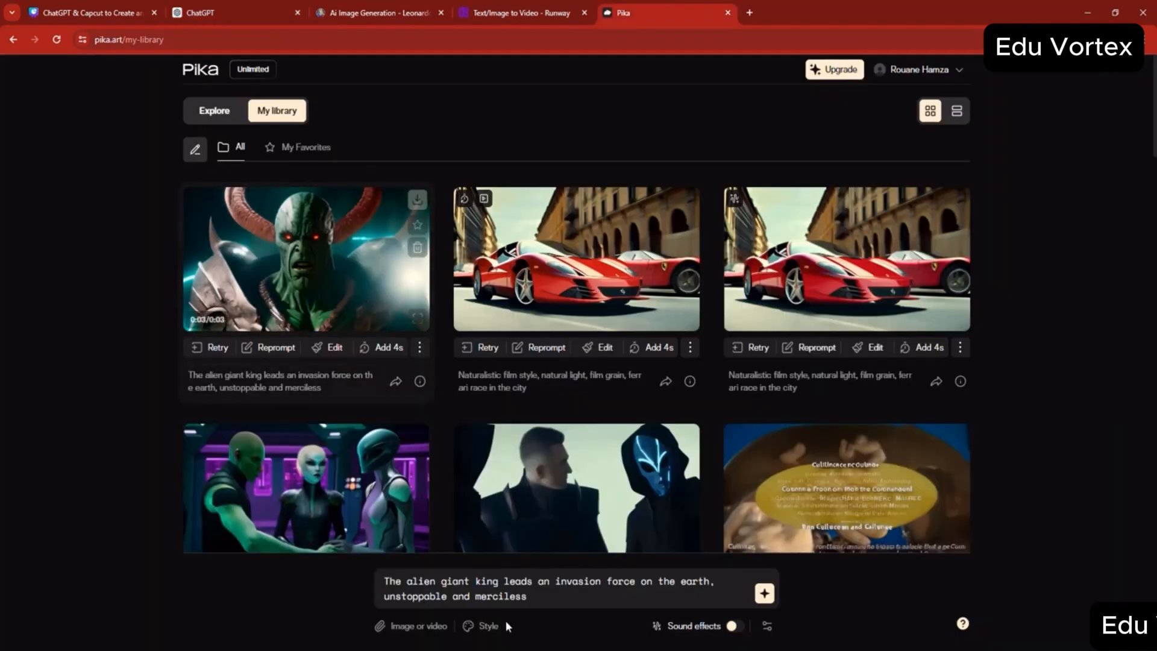
triple_click(493, 591)
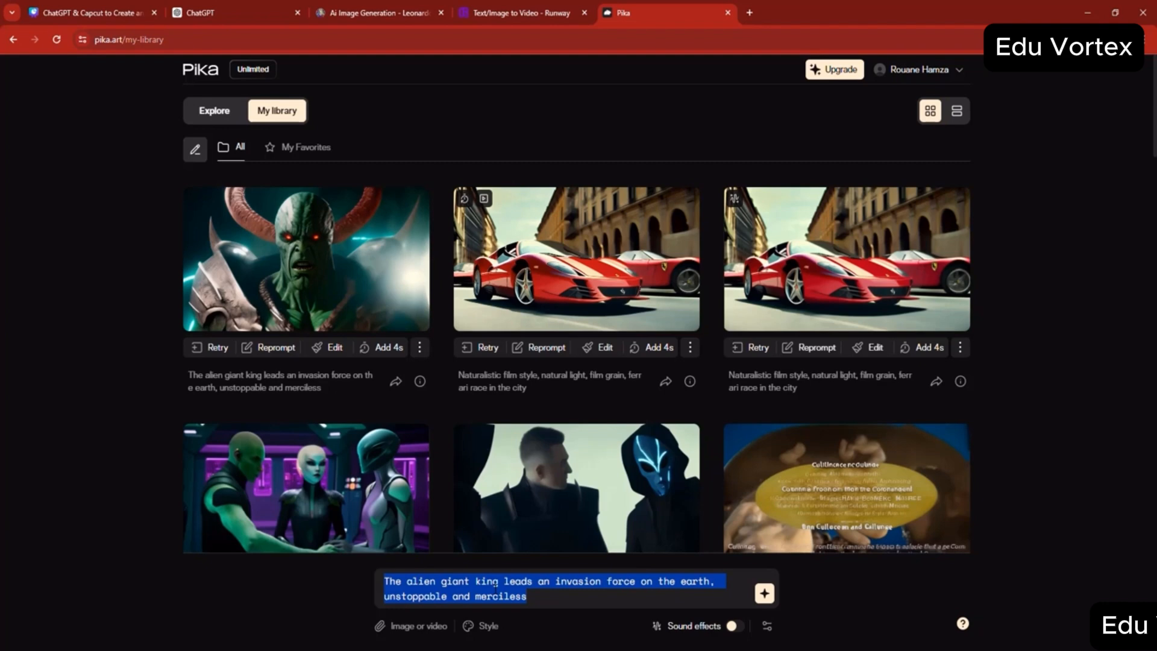
key(ctrl+v)
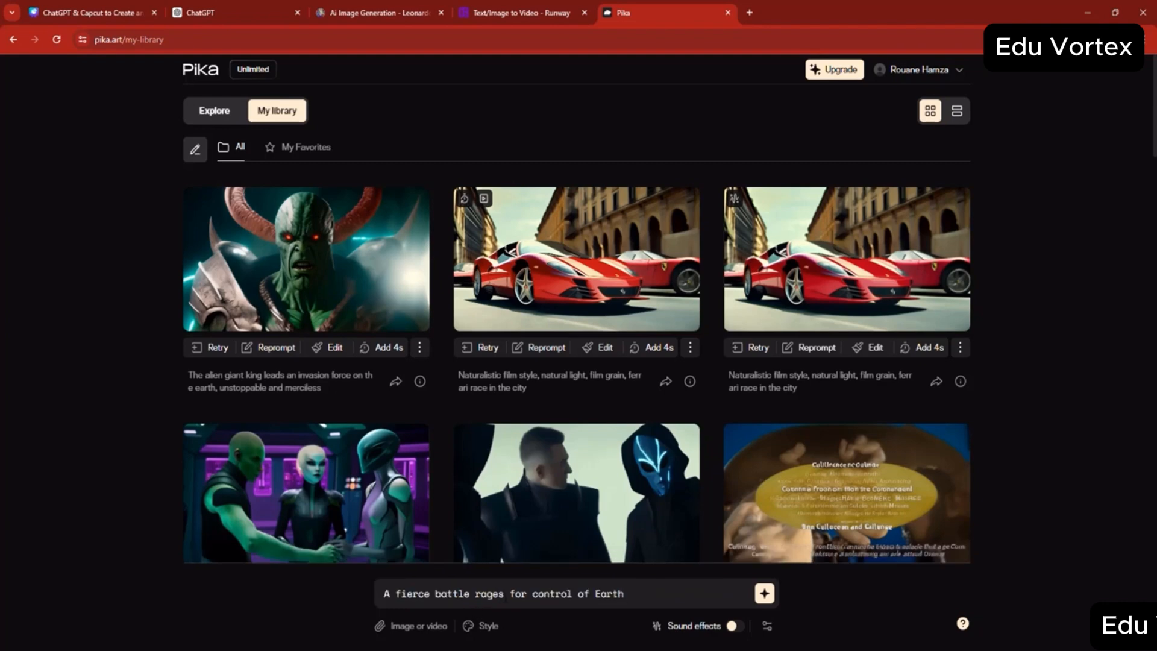
click(504, 594)
text(between )
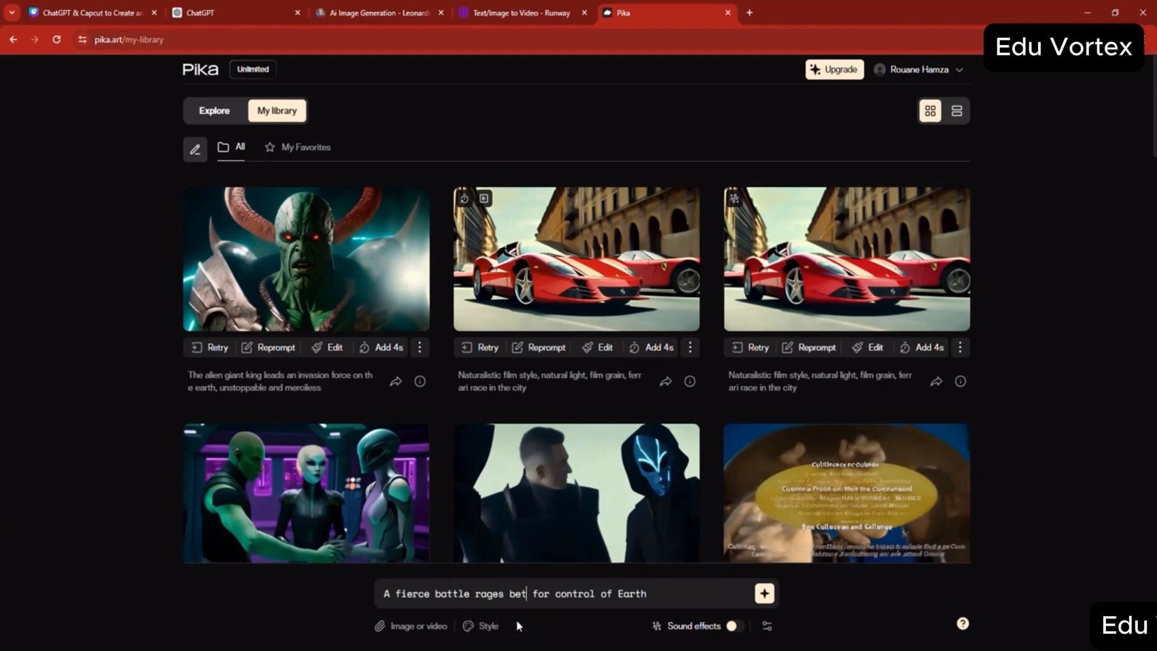
text(giant alien)
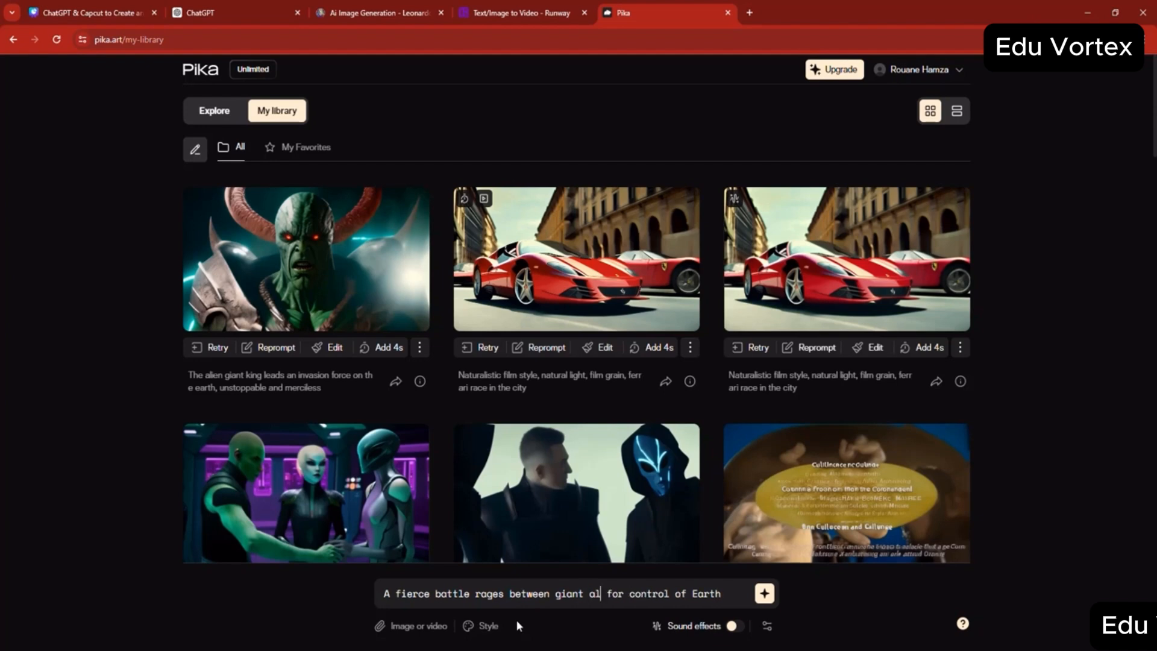
text(s and hu)
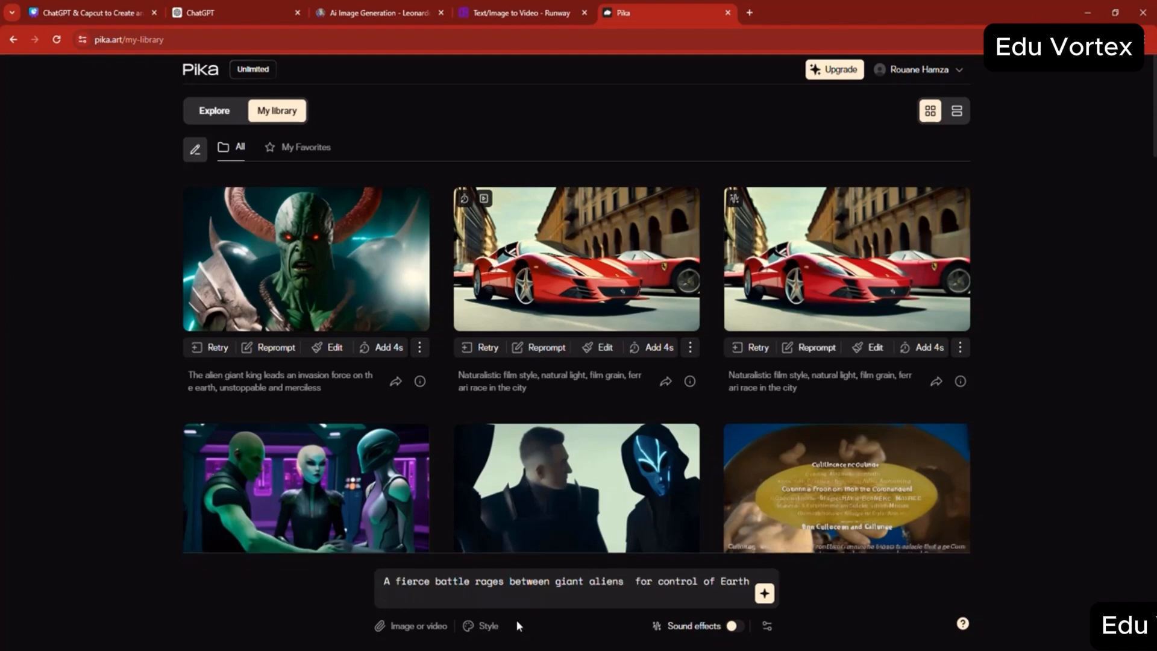
text(mans)
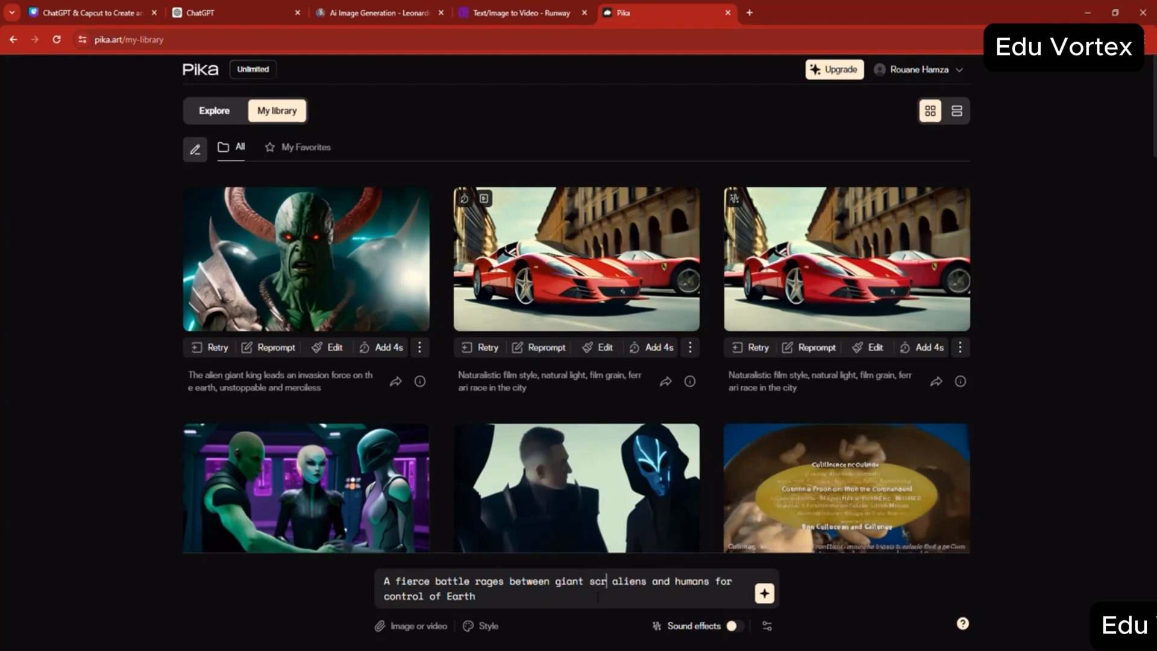
click(764, 594)
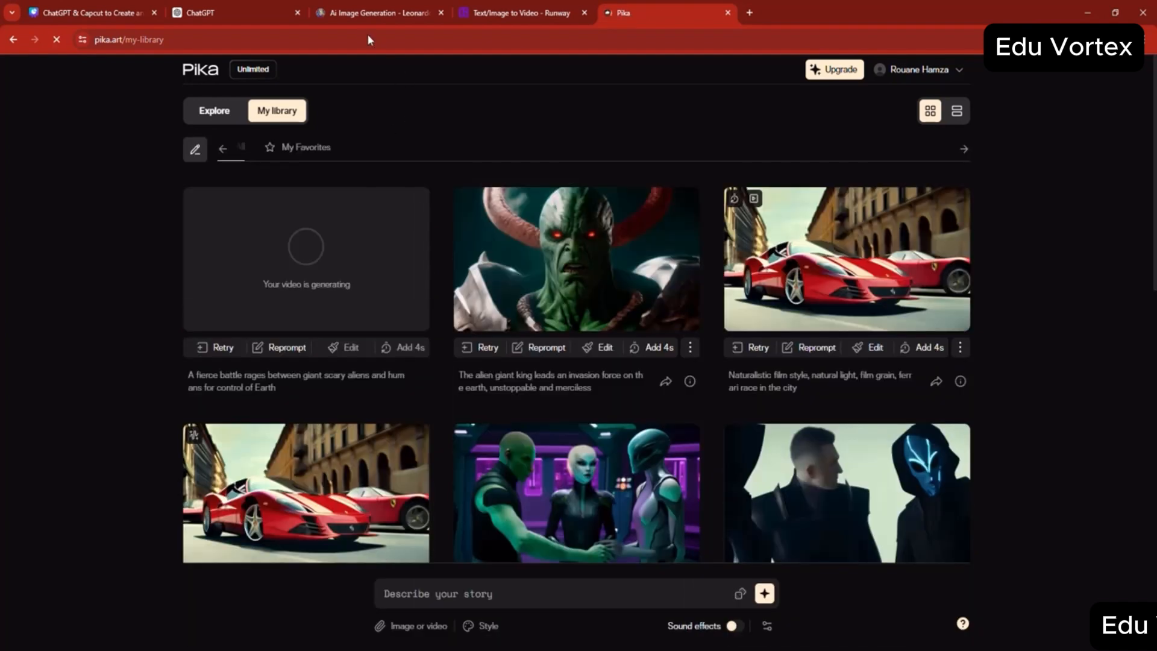
- In Leonardo.Ai, preview the army image and generate a public Image2Motion video with motion strength 4 from the lone warrior image
click(345, 7)
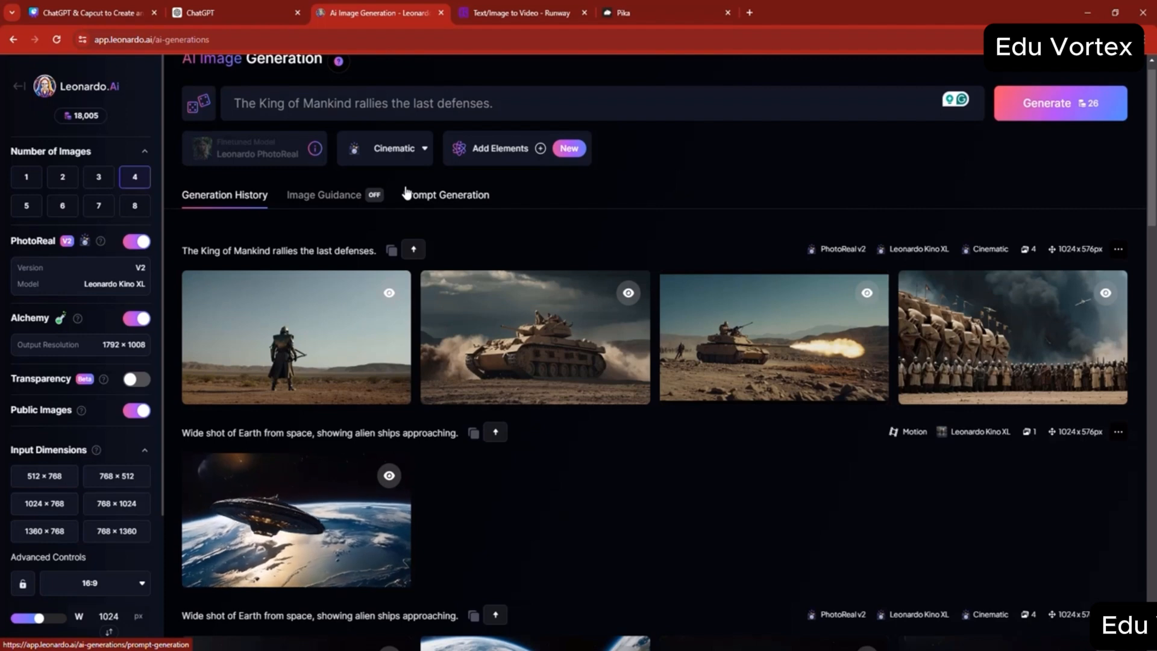
mouse_move(1023, 345)
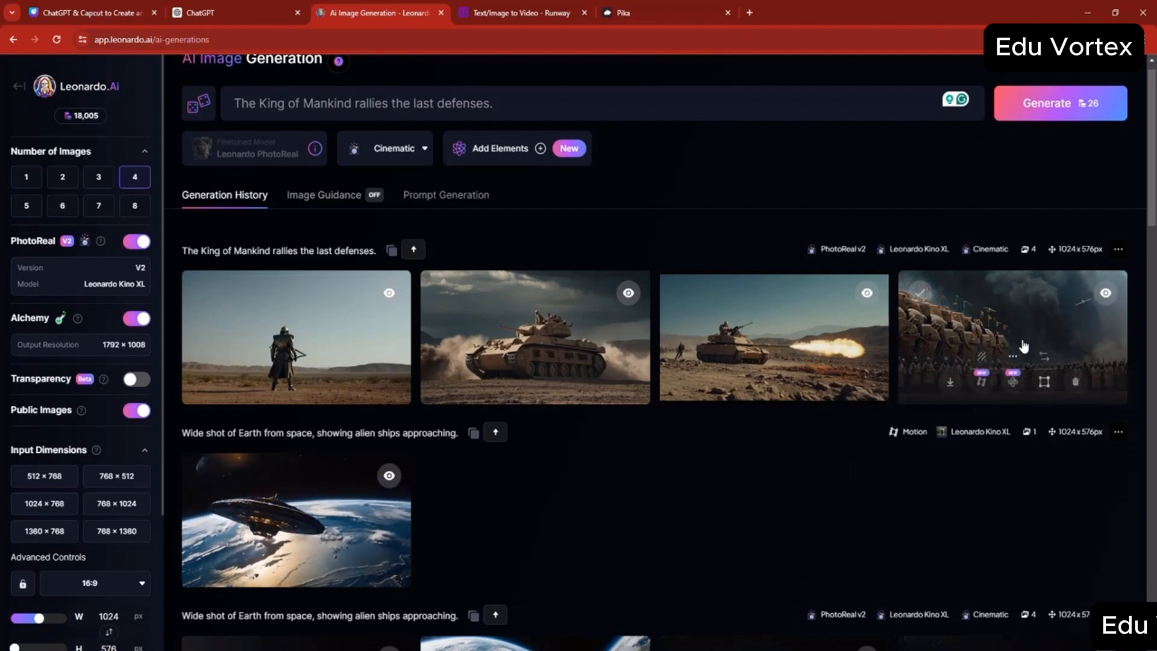
click(1024, 345)
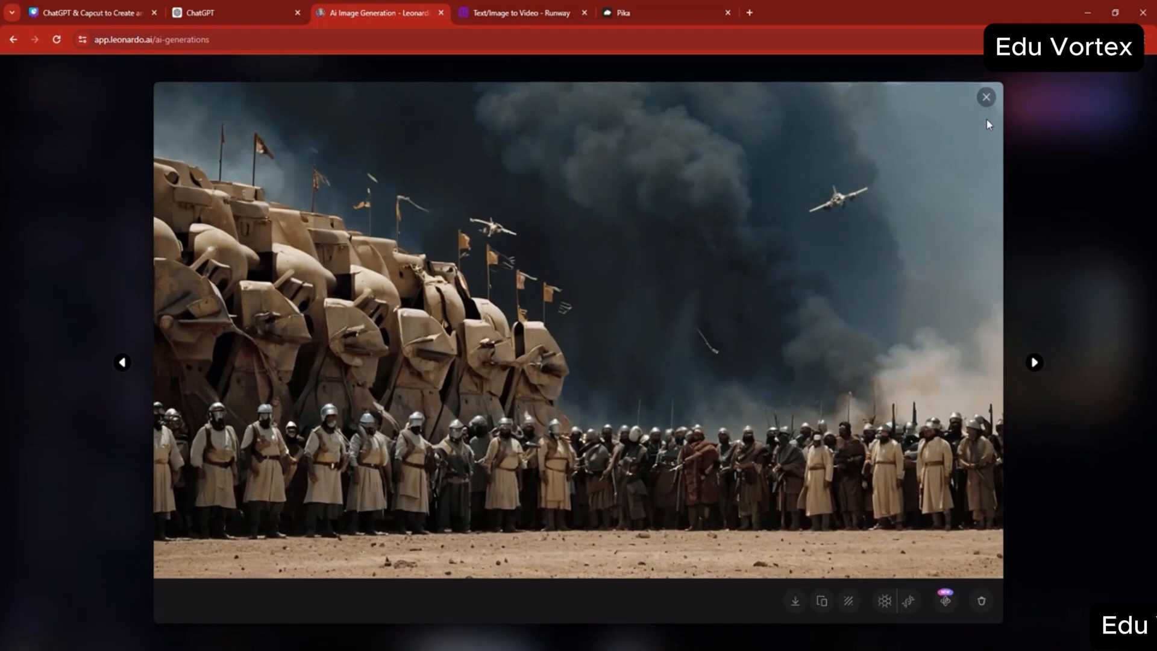
click(986, 97)
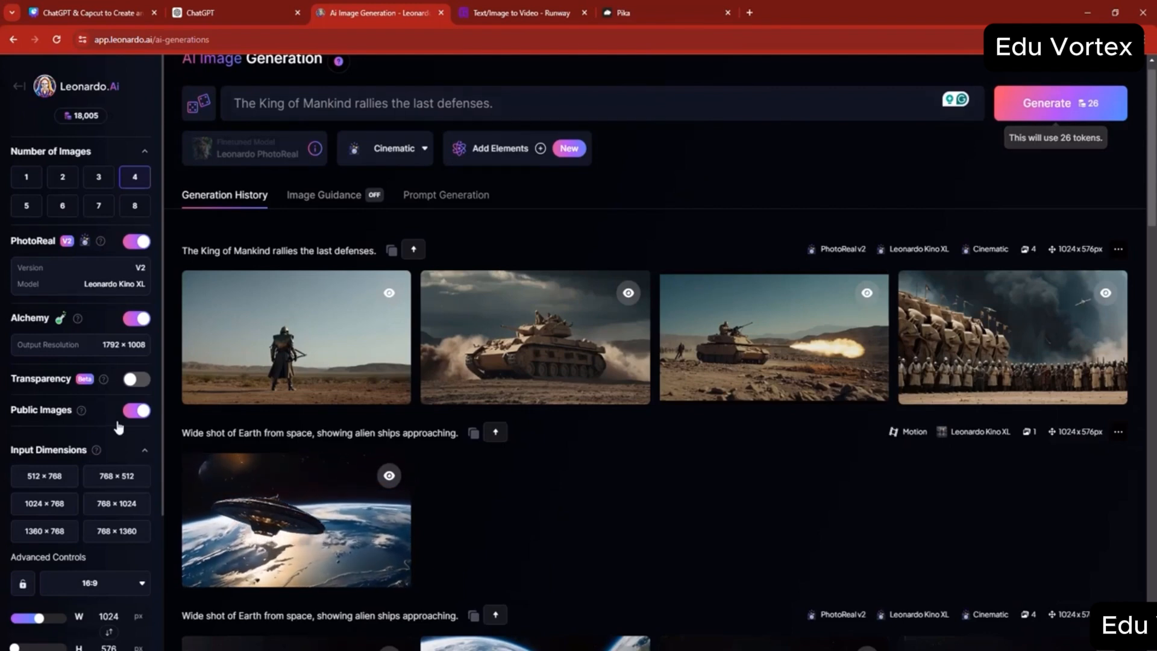
mouse_move(256, 389)
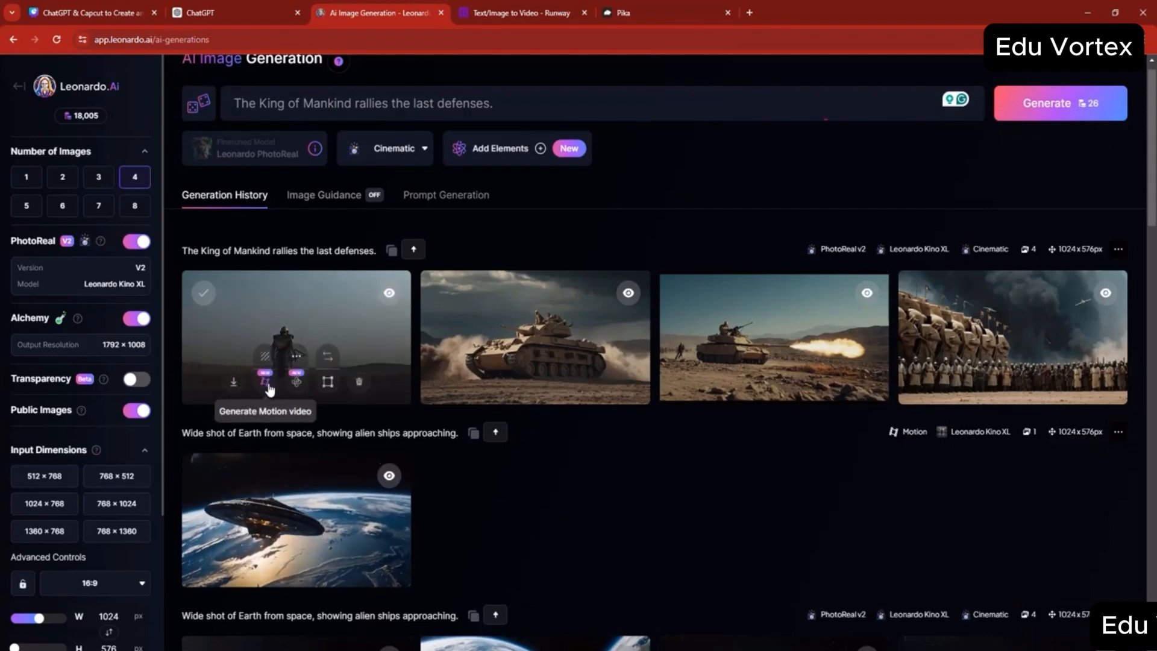
click(265, 382)
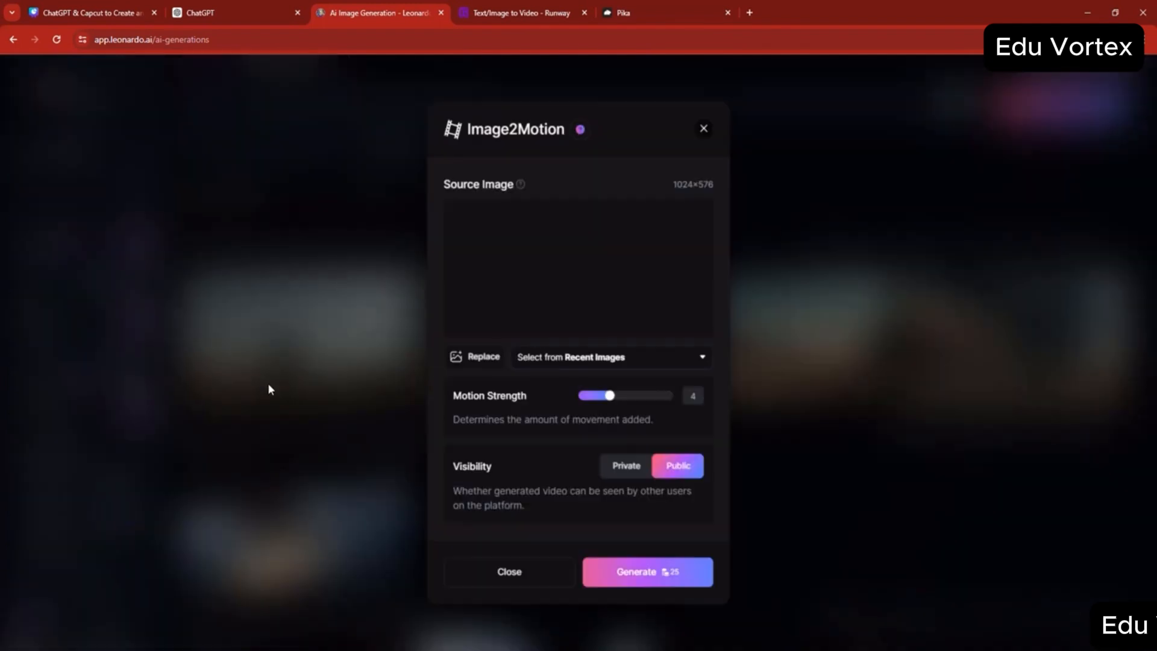
click(626, 575)
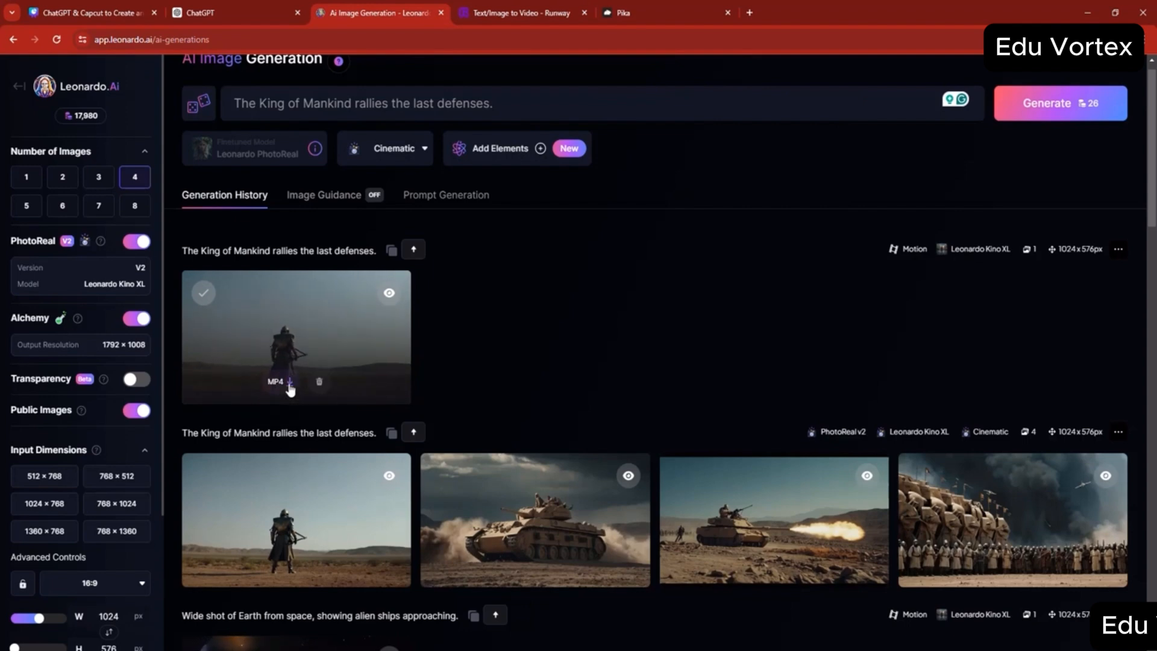
- Download the lone warrior motion clip as MP4 and move it from Downloads into the s4 folder
mouse_move(456, 650)
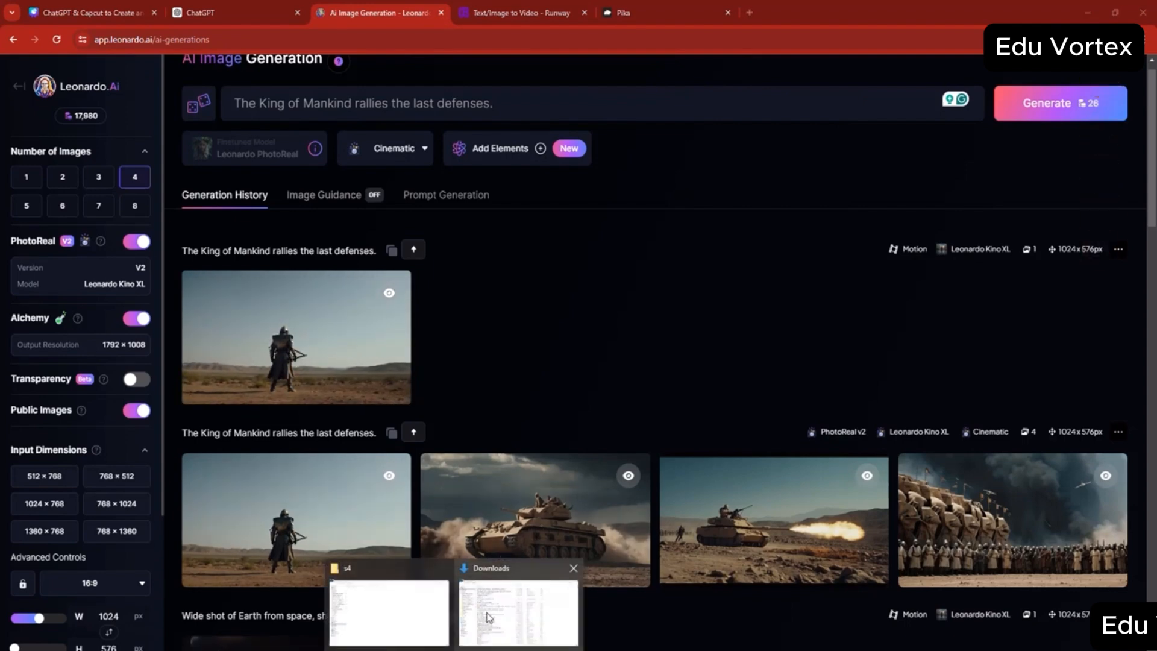
click(489, 617)
click(59, 104)
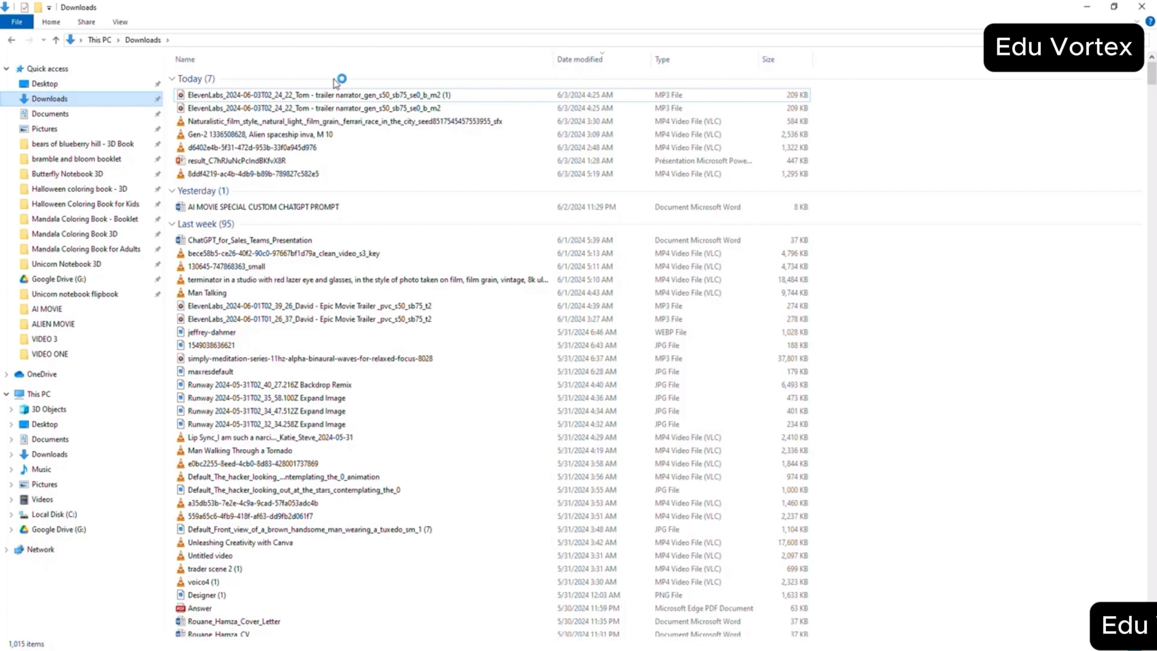
right_click(244, 96)
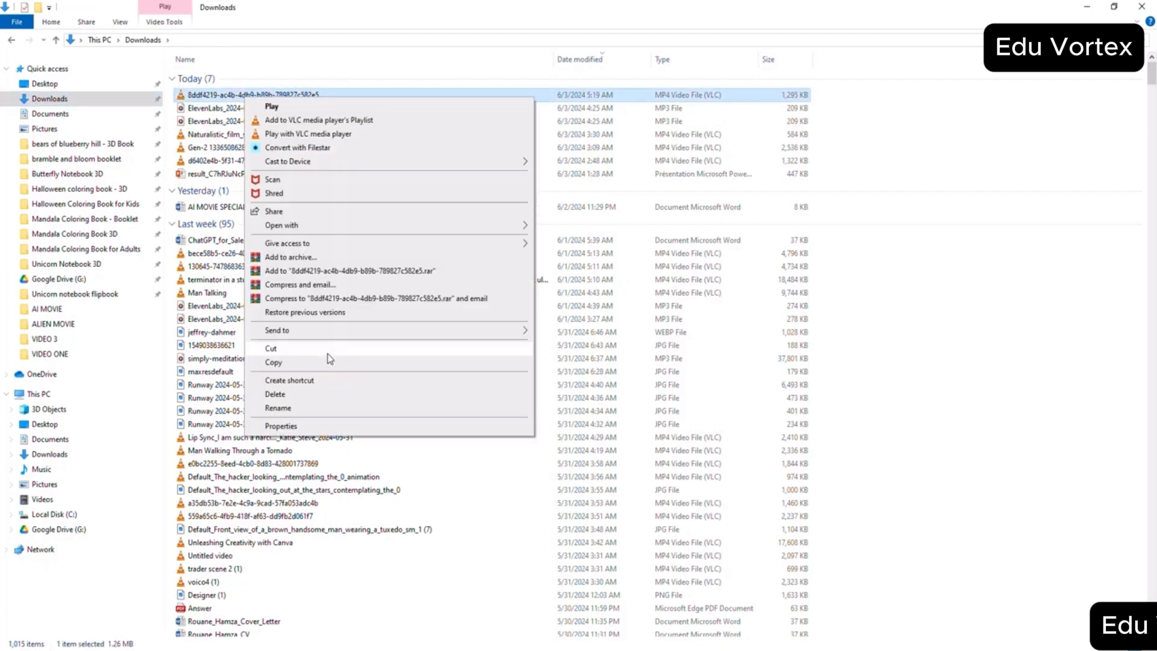
click(330, 361)
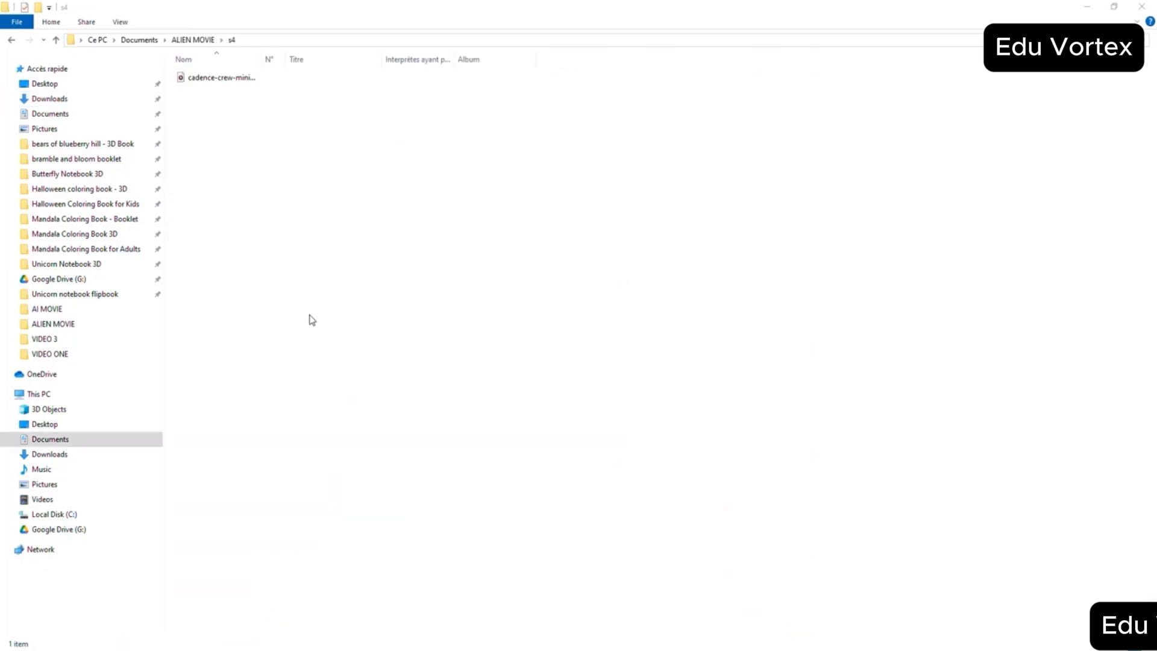
right_click(308, 314)
click(337, 401)
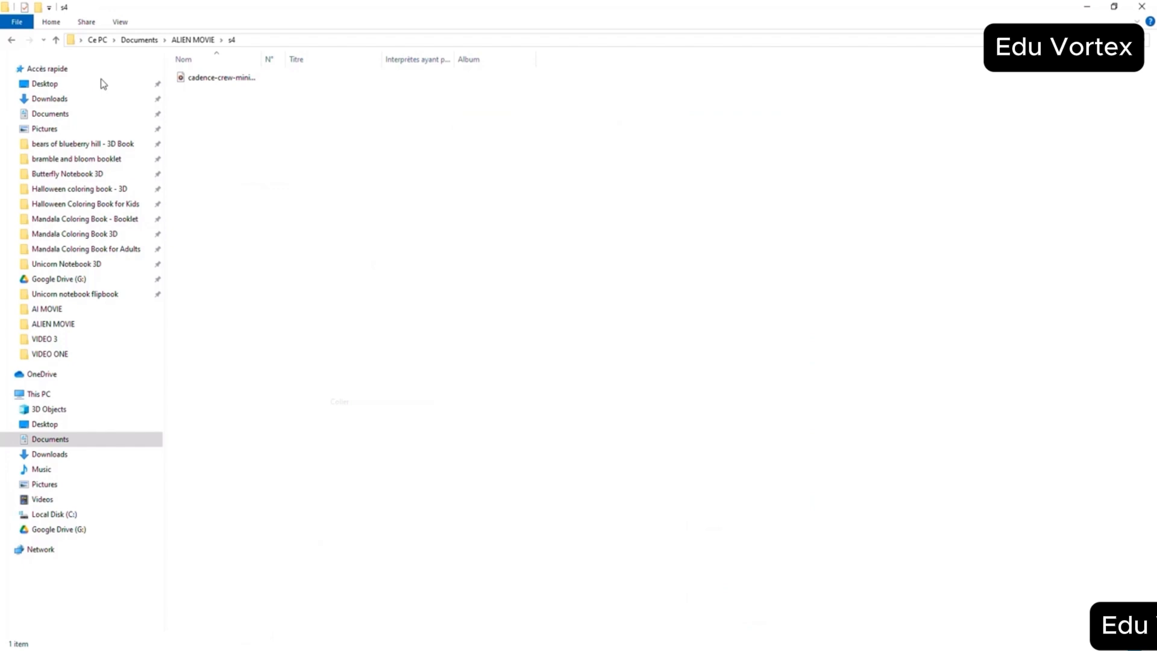
click(57, 40)
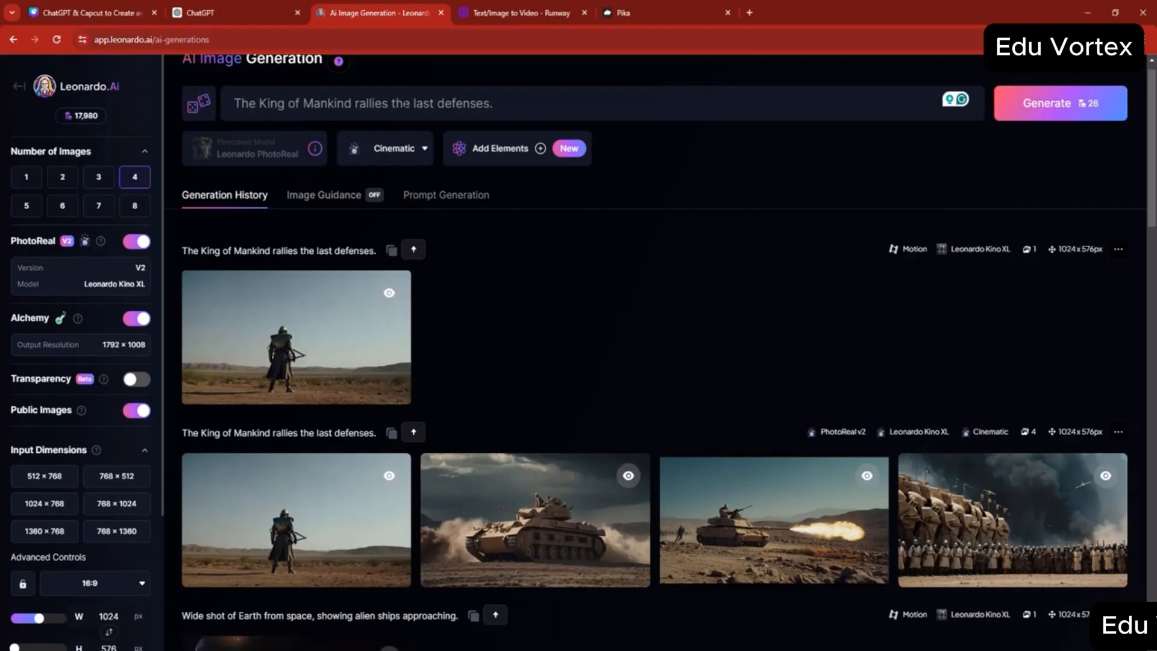
- Play the generated "Alien titans wreak havoc on the ground." video in Runway and download it
click(512, 10)
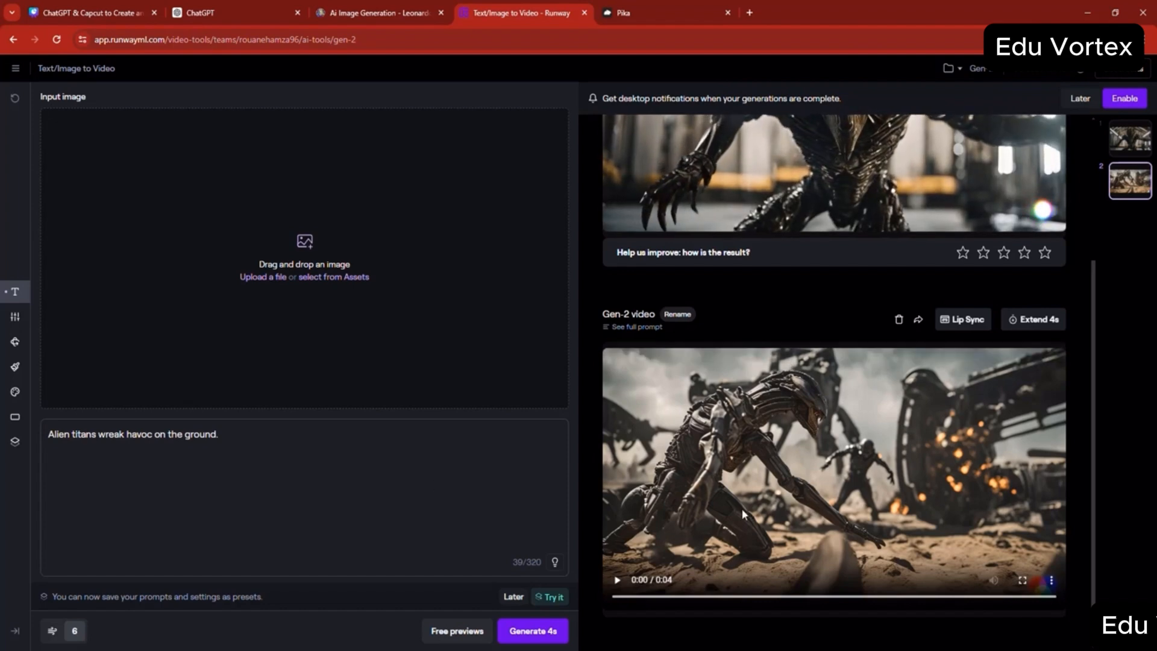
click(617, 580)
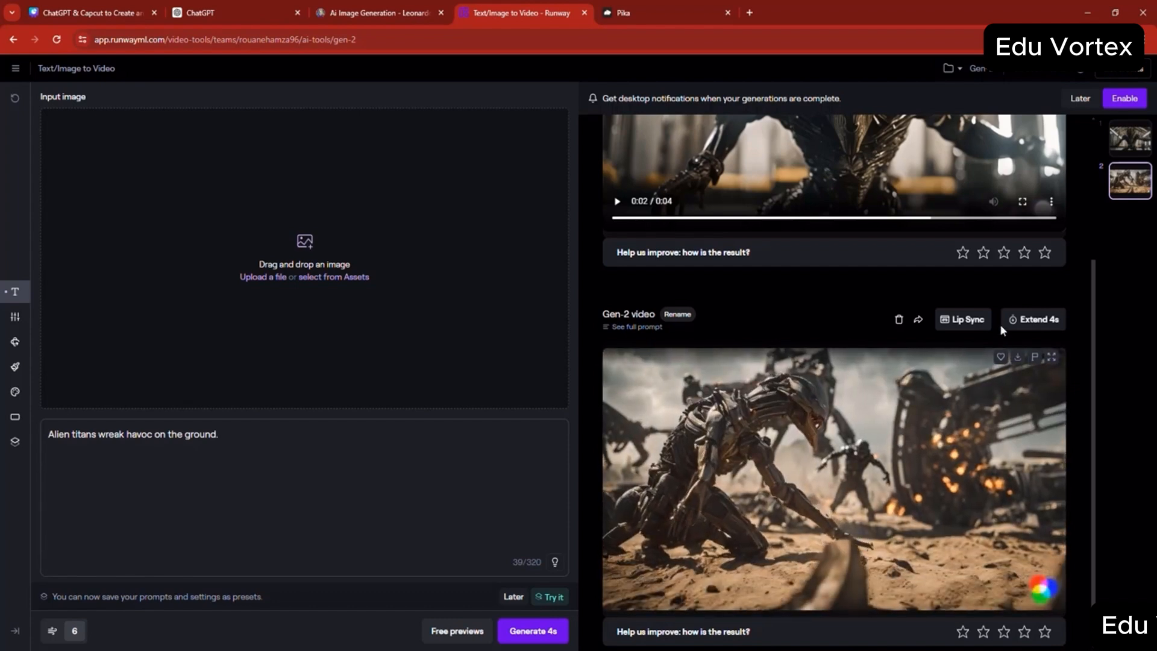
click(1017, 360)
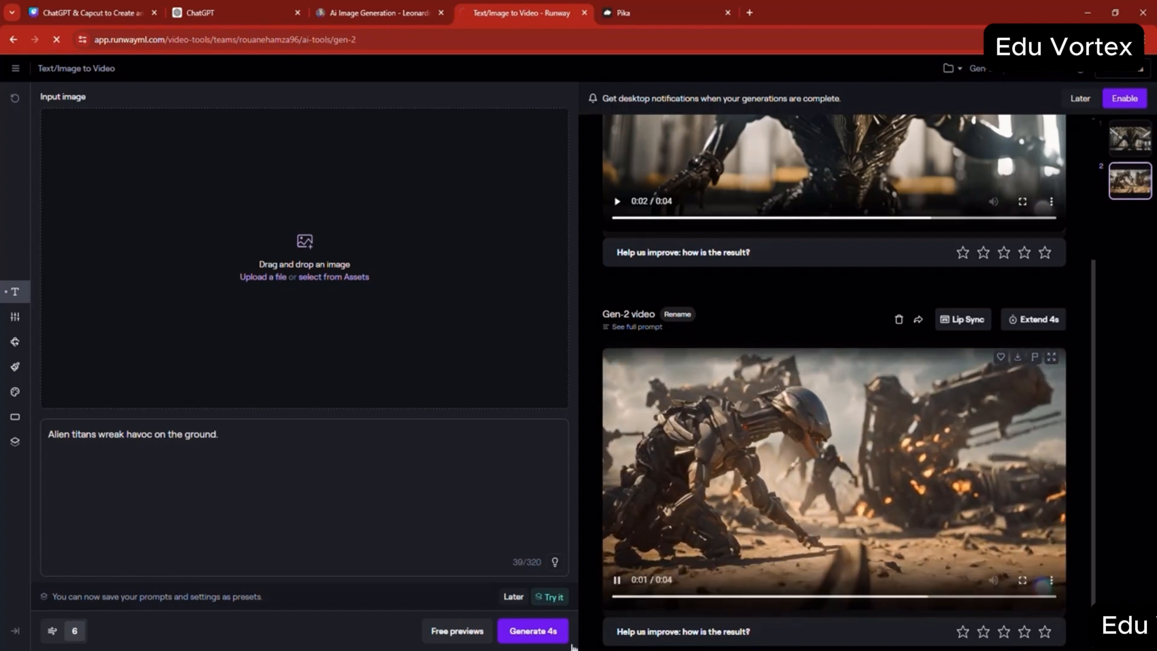
- Move the downloaded Gen-2 alien titans clip from Downloads into the Scene 5 folder
click(474, 636)
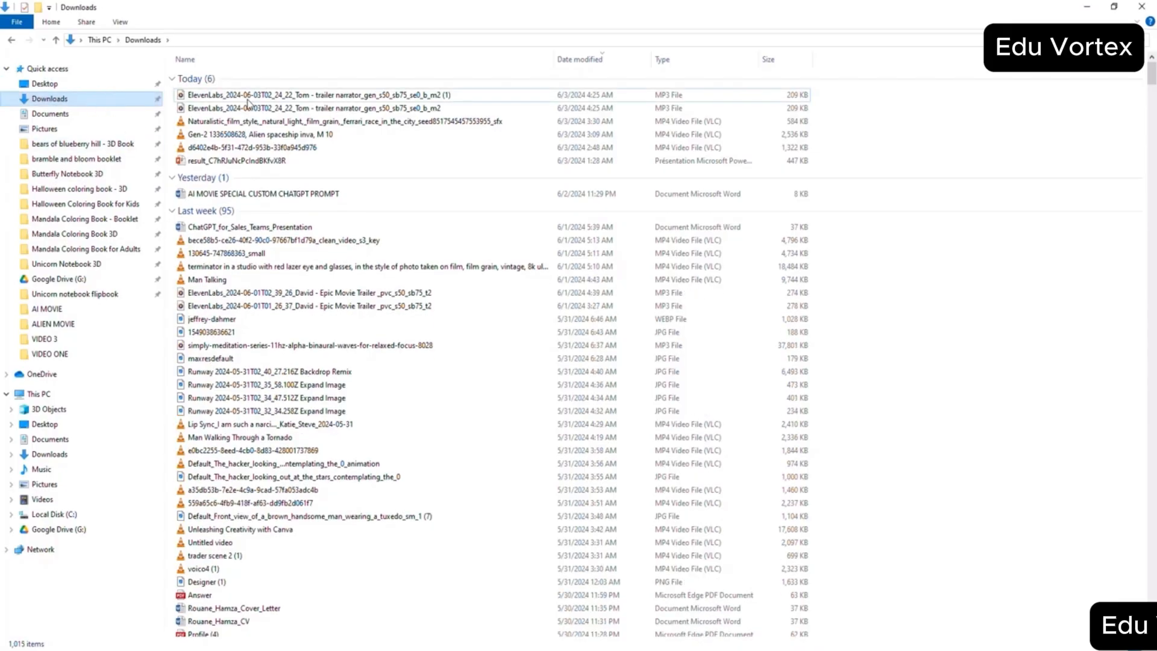
double_click(228, 97)
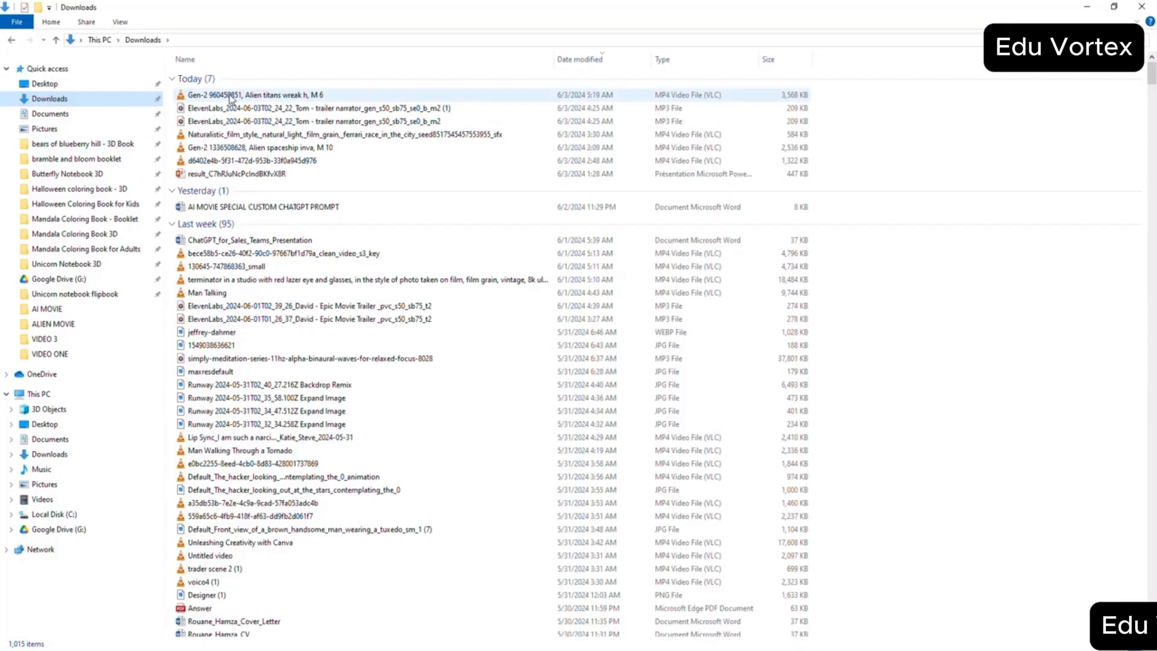
right_click(231, 97)
click(259, 345)
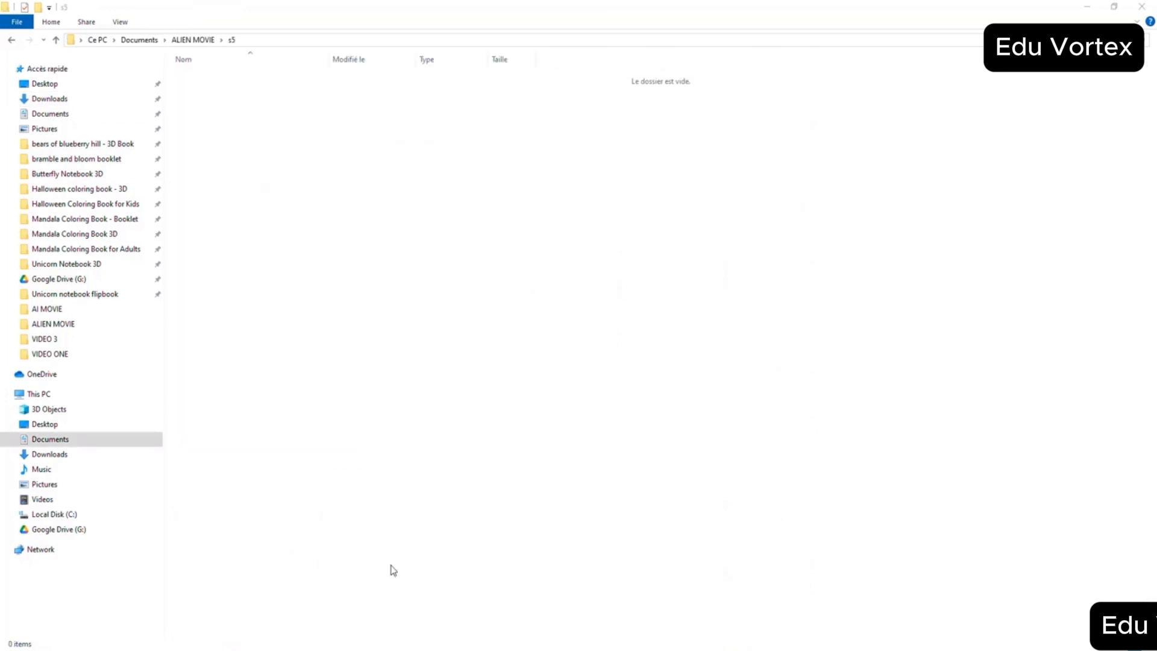
right_click(435, 392)
click(467, 478)
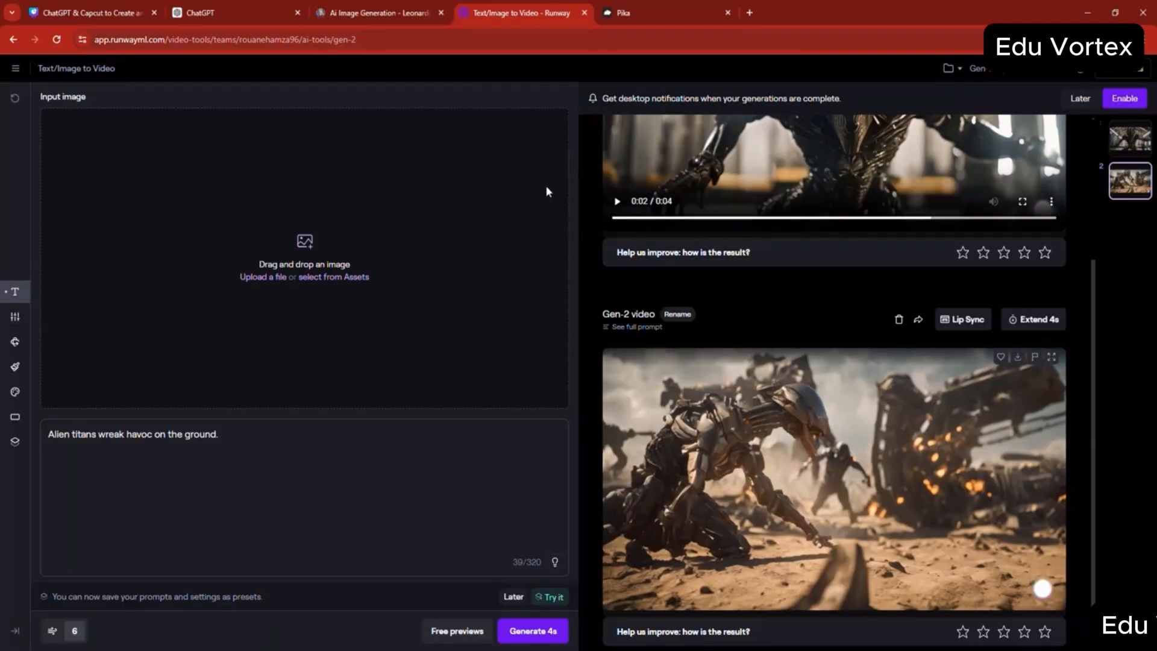
- Download the fierce battle clip from Pika and move it from Downloads into the s6 folder
click(608, 13)
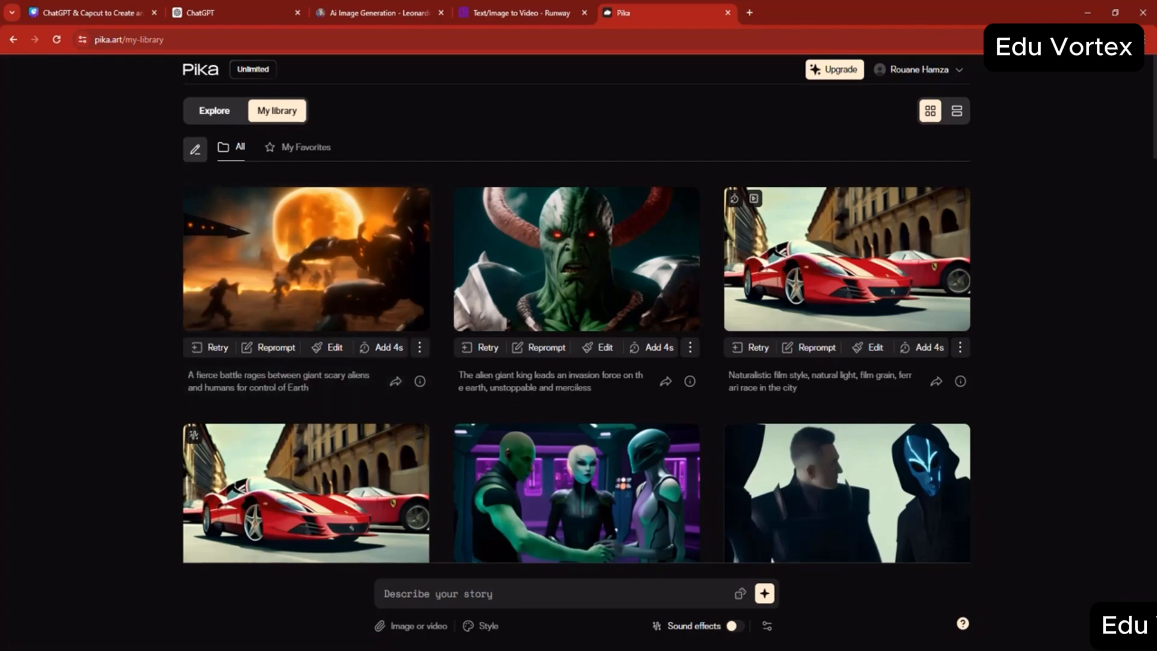
key(alt+Tab)
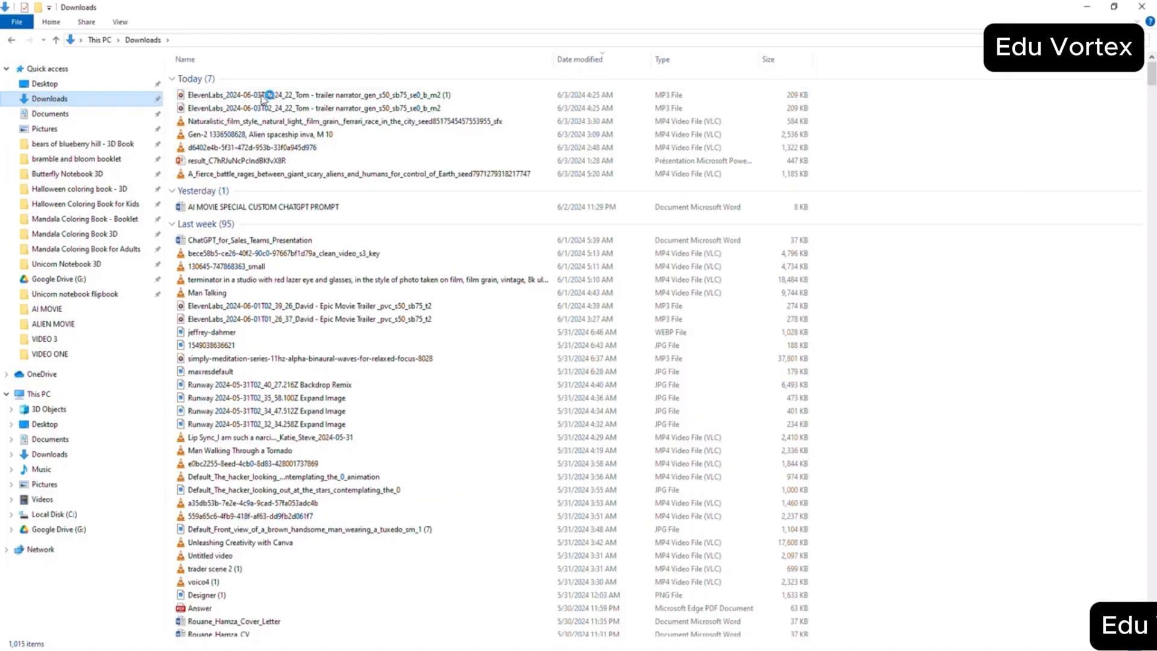
click(263, 96)
right_click(263, 96)
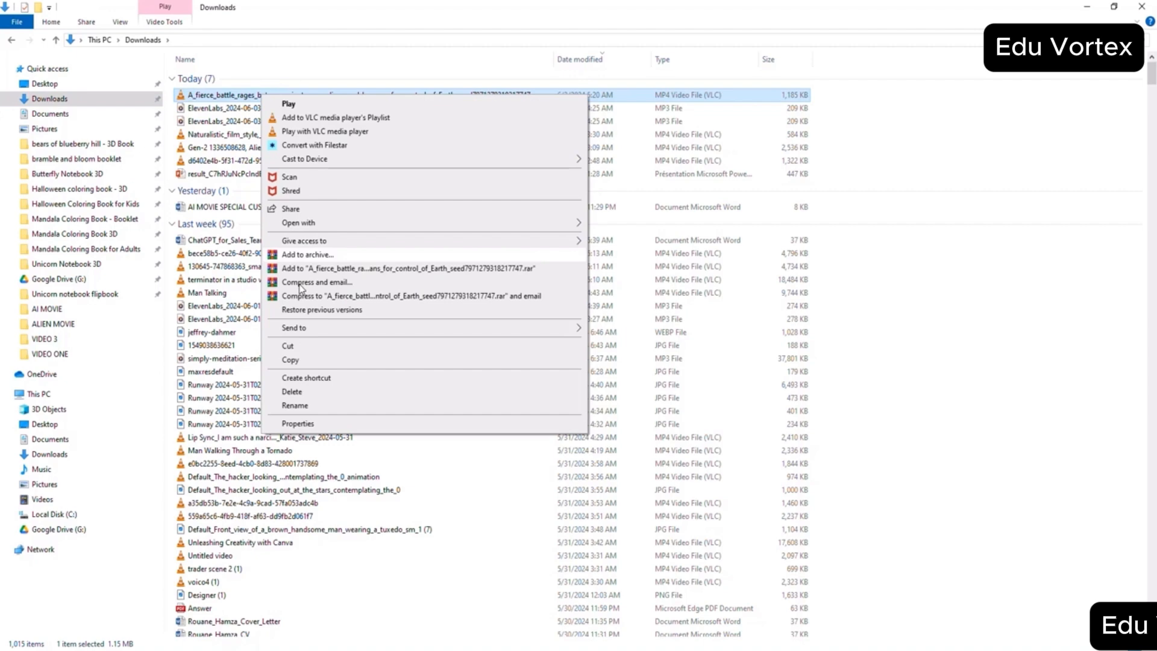
click(290, 351)
click(385, 602)
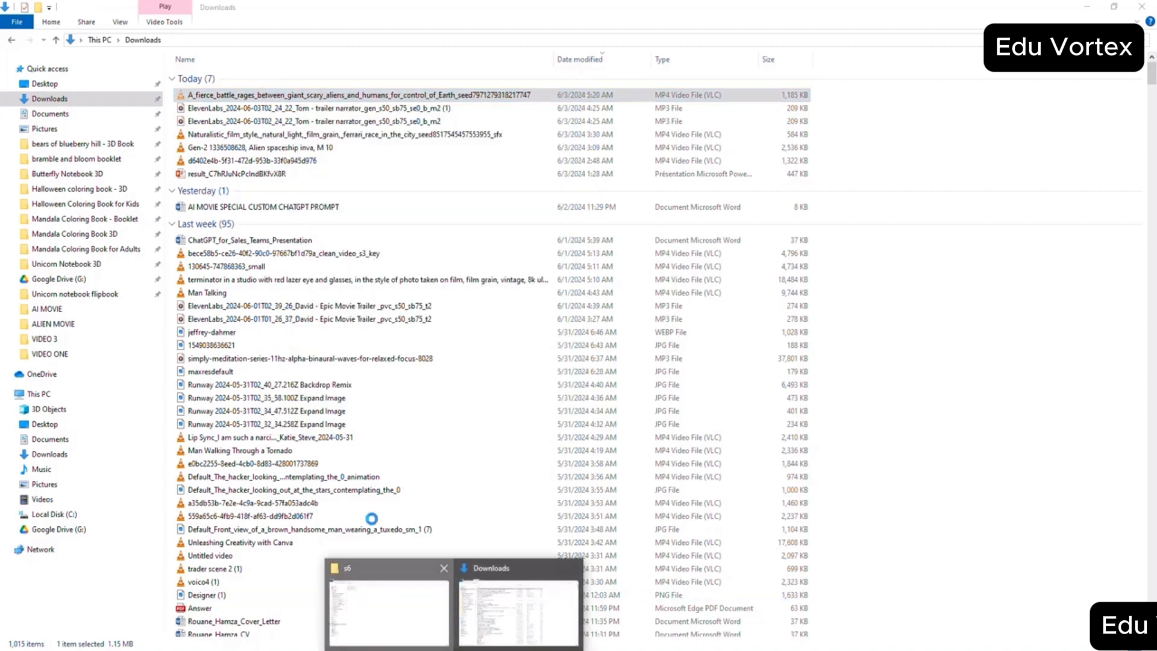
right_click(396, 412)
click(445, 499)
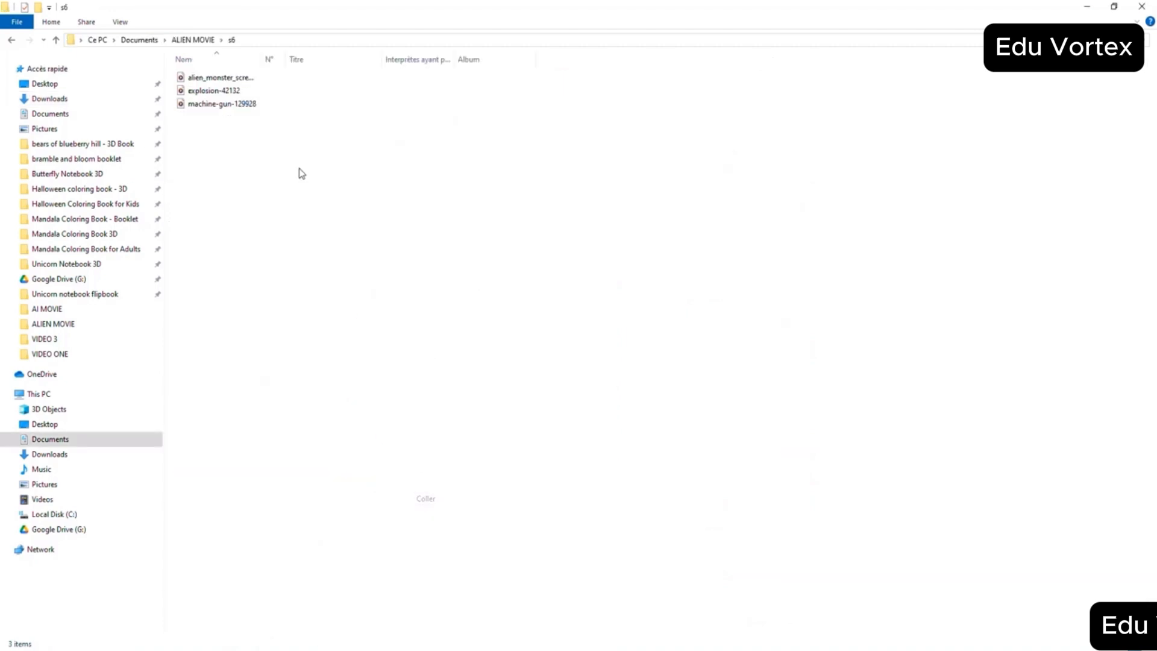
- Return to the ALIEN MOVIE folder and open the next scene's folder
click(56, 40)
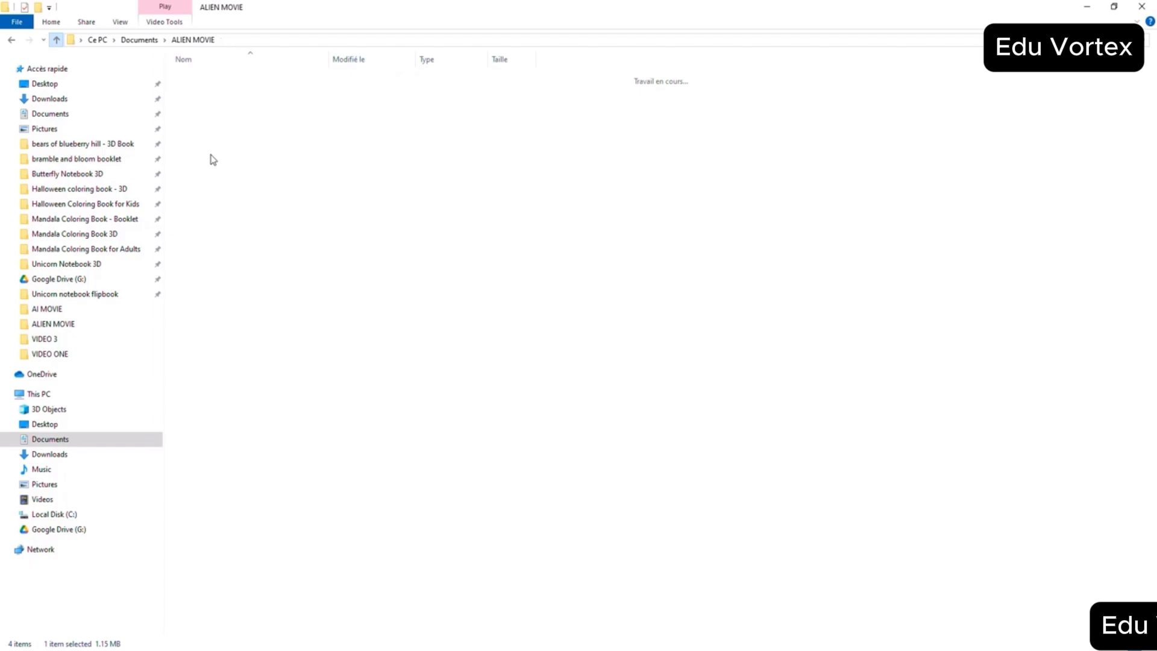
double_click(195, 156)
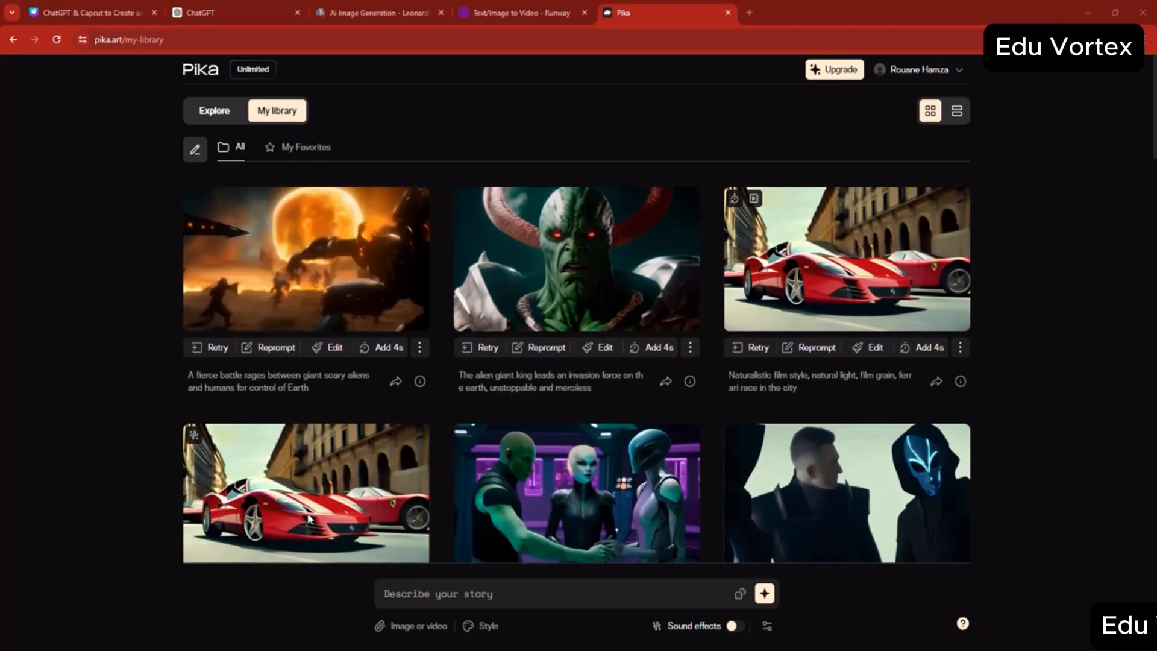
- Copy Scene 8's voiceover line "A high-cost solution to push the aliens back." from ChatGPT and replace the Leonardo.Ai prompt with it
click(201, 5)
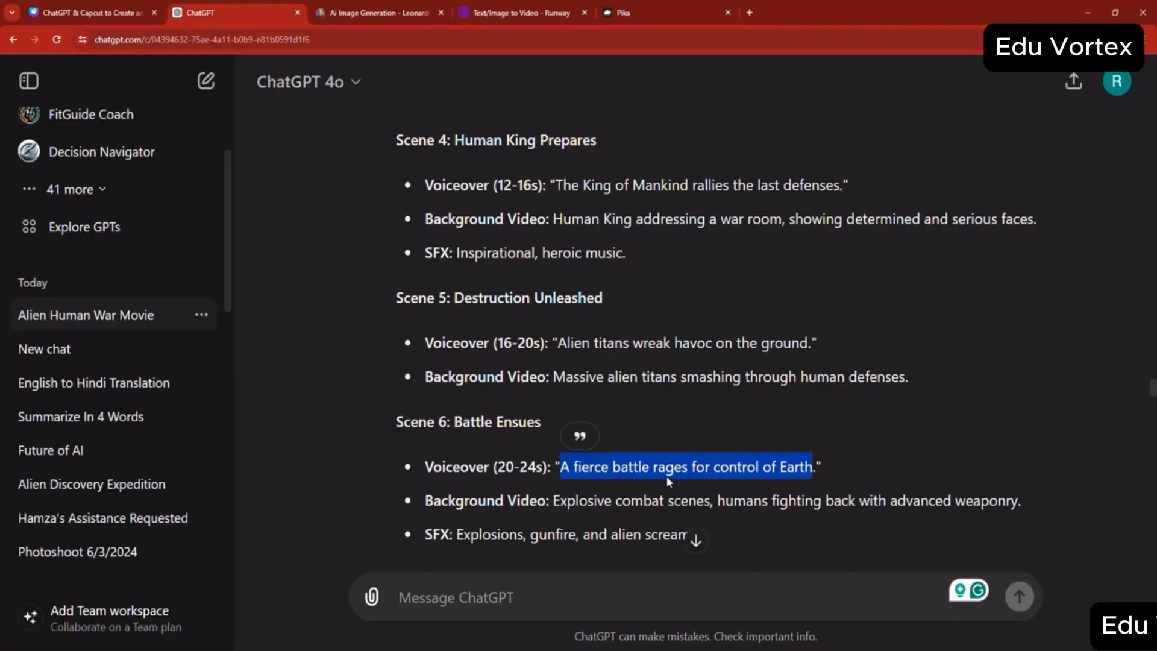
scroll(666, 476, down, 4)
scroll(589, 513, down, 1)
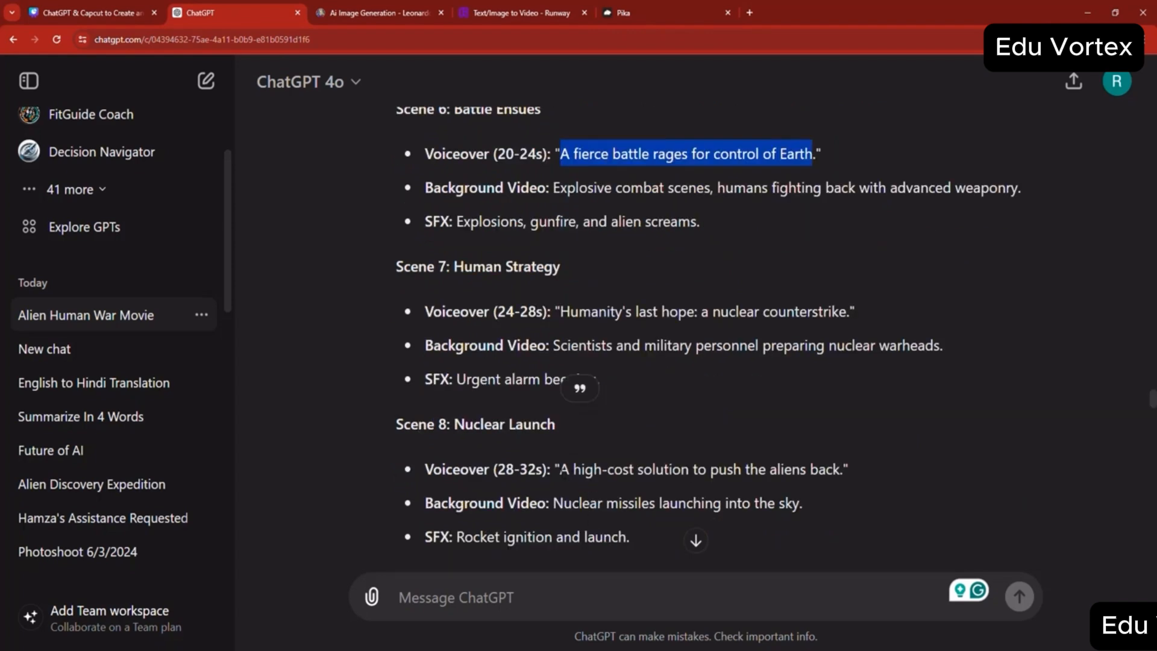
drag(560, 468, 607, 469)
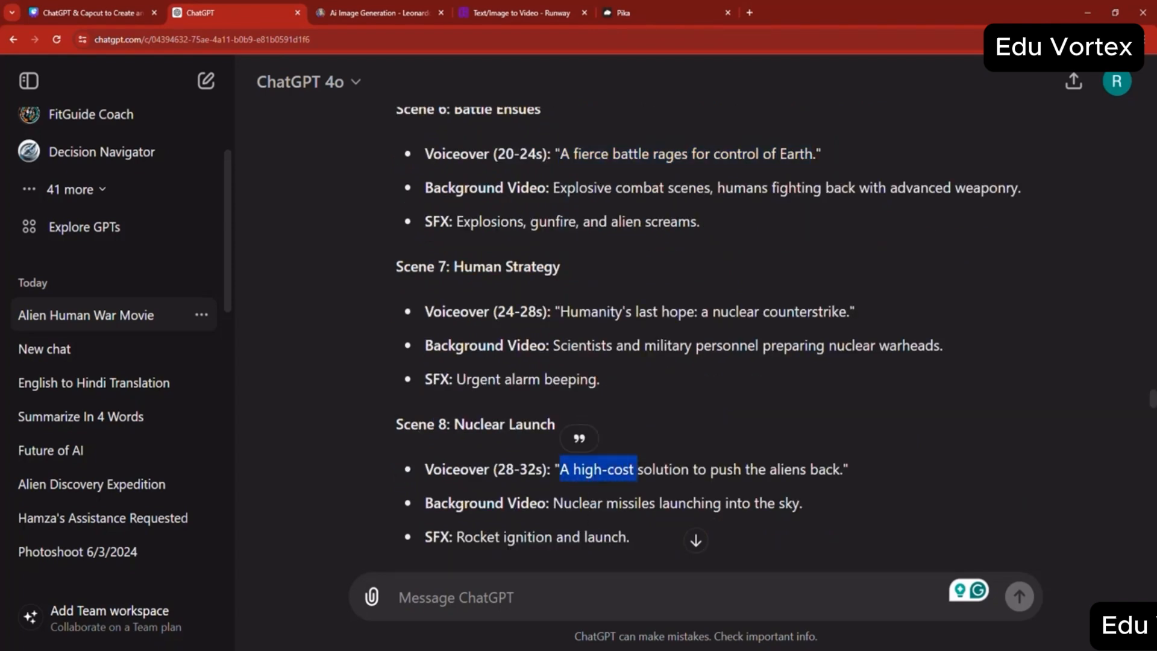
click(727, 482)
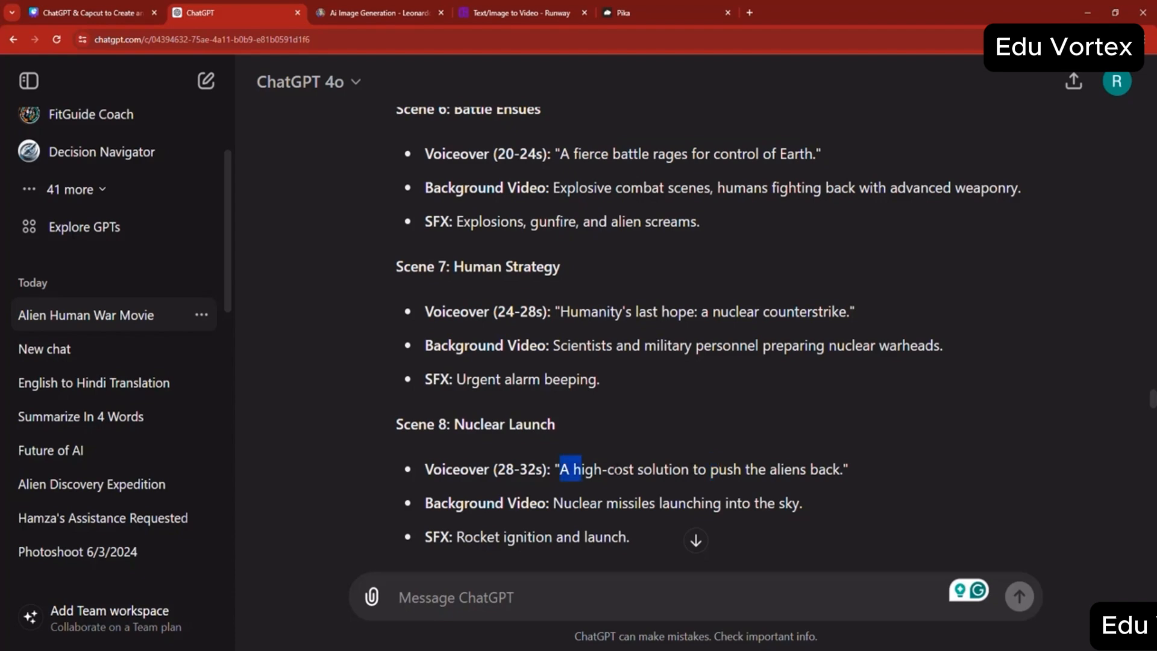
drag(618, 470, 778, 471)
key(ctrl+Tab)
triple_click(384, 113)
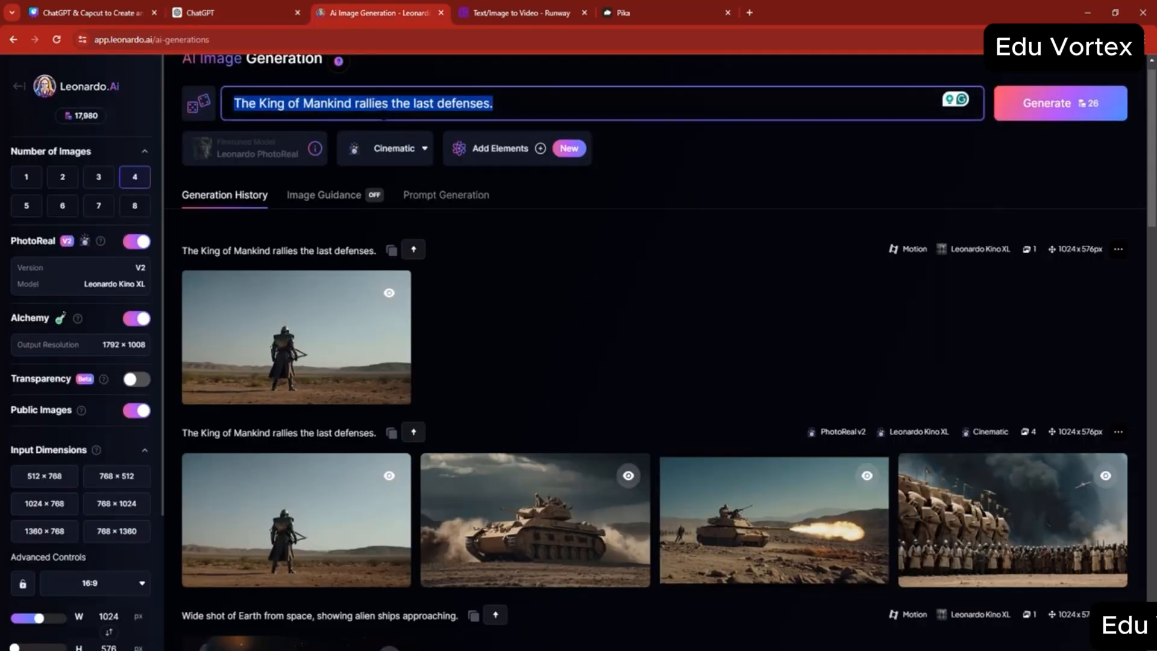
- Copy Scene 8's background video line "Nuclear missiles launching into the sky." from ChatGPT and set it as the Leonardo.Ai prompt
click(283, 13)
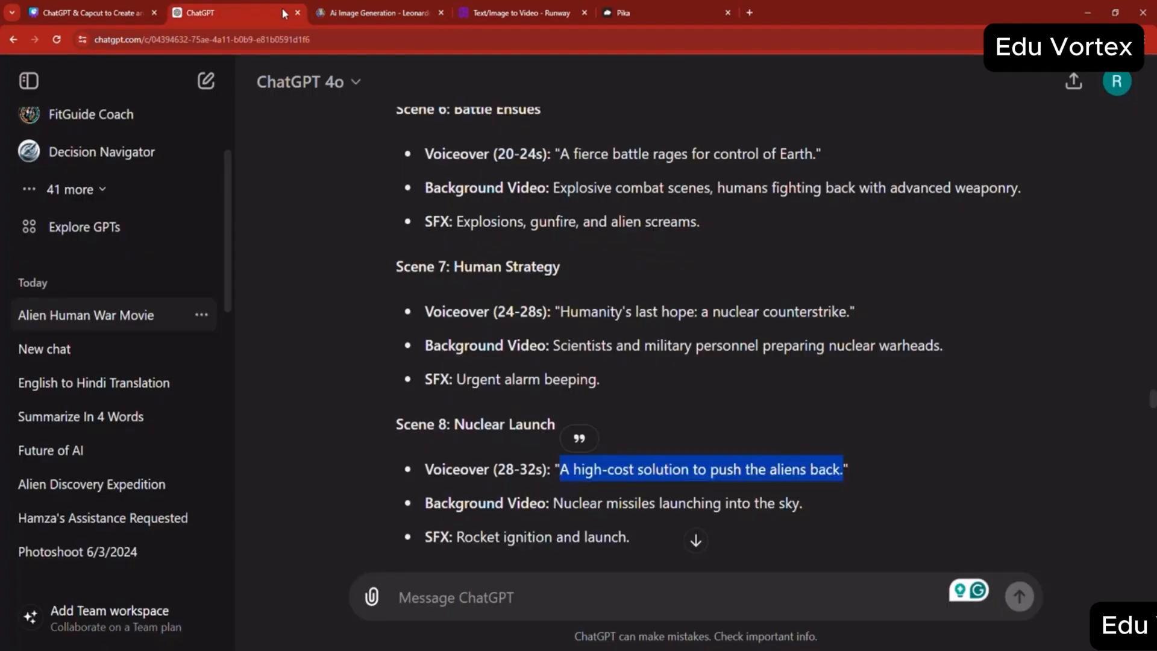
scroll(620, 425, down, 1)
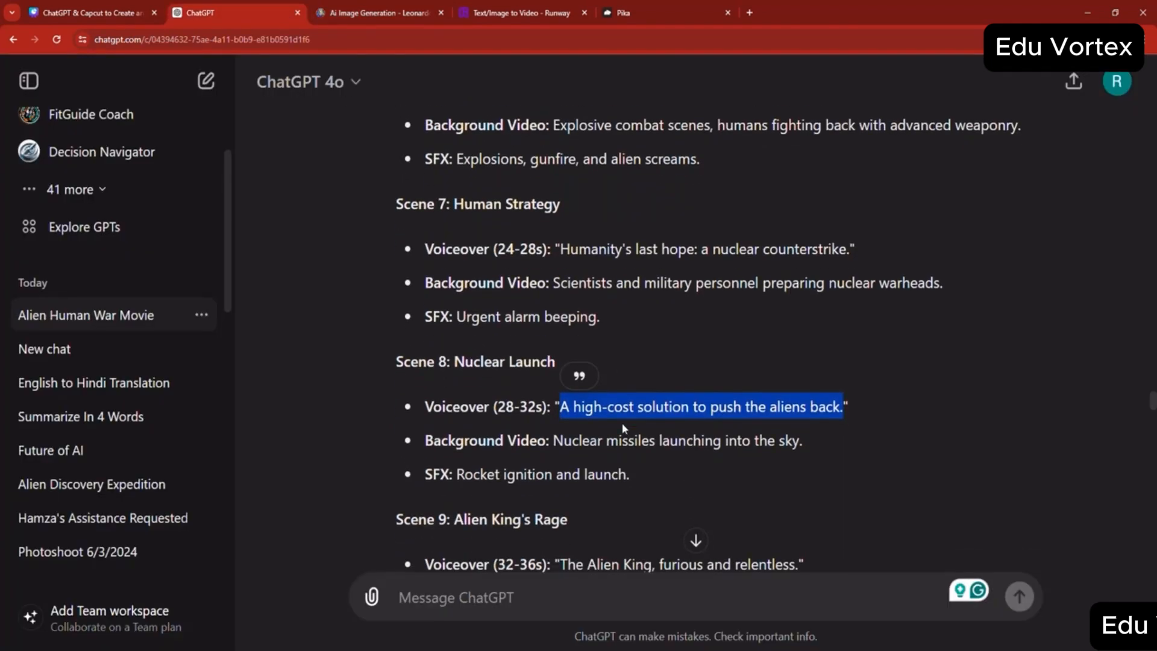
click(587, 444)
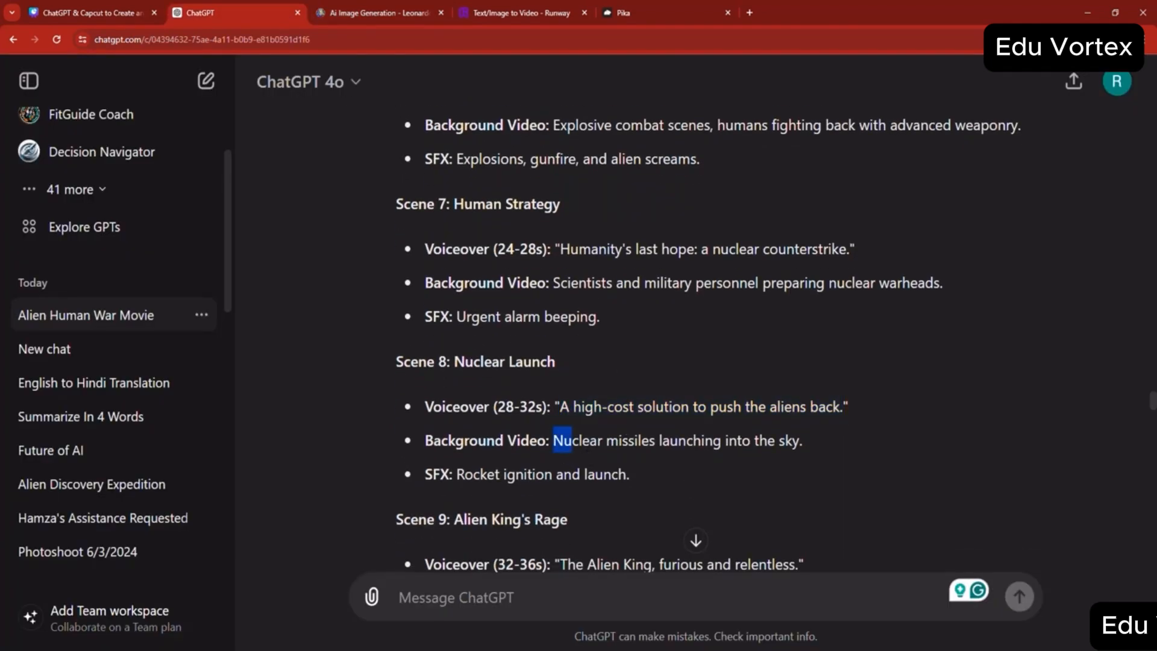
drag(571, 440, 810, 444)
right_click(810, 443)
click(831, 450)
key(ctrl+Tab)
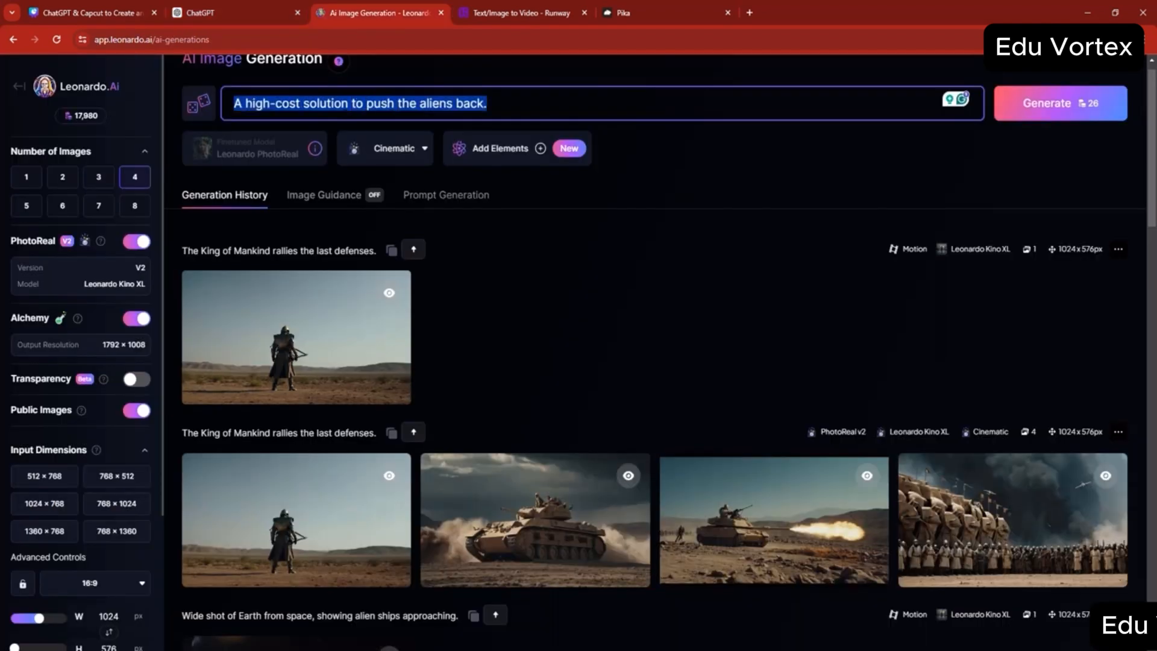
key(ctrl+v)
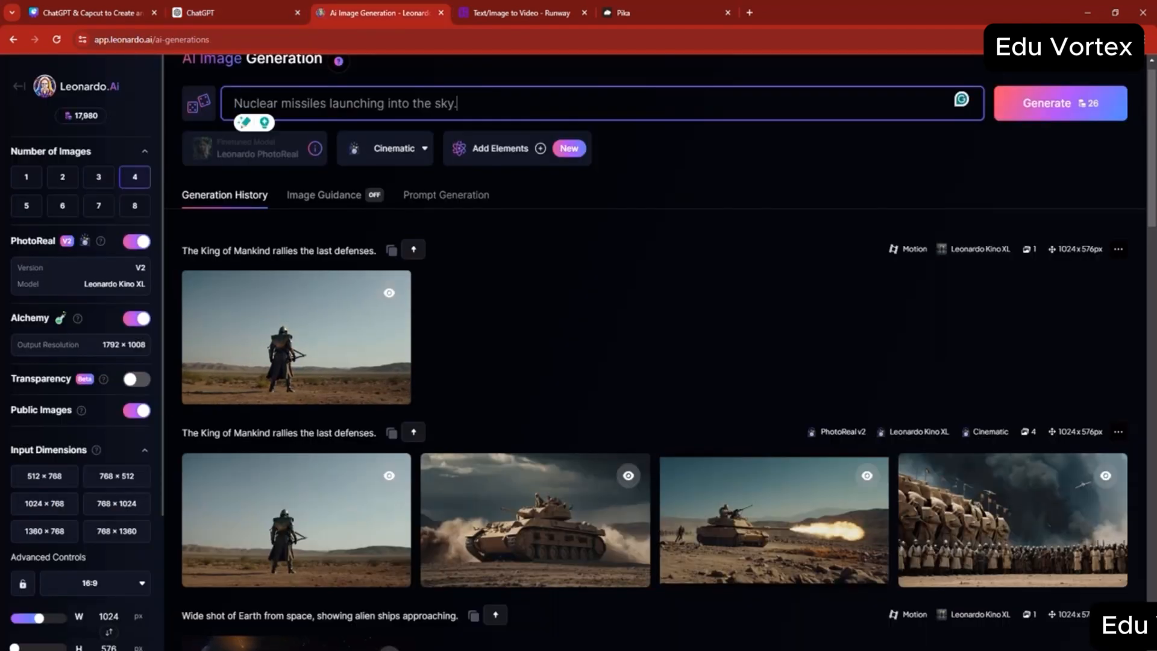
click(300, 3)
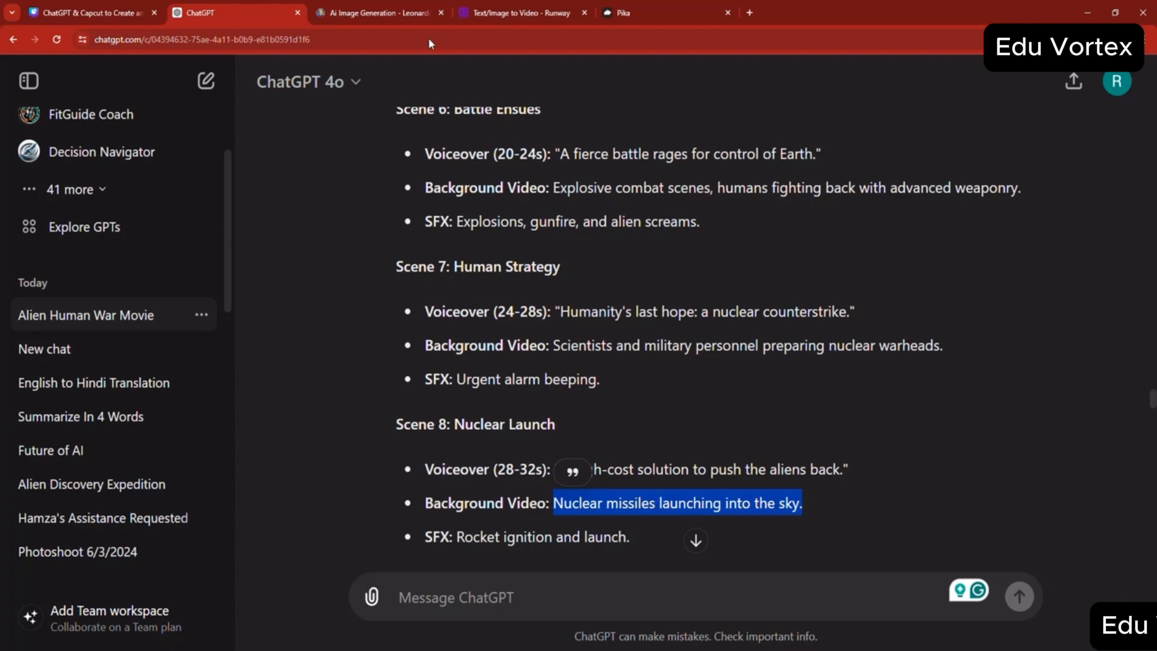
click(390, 14)
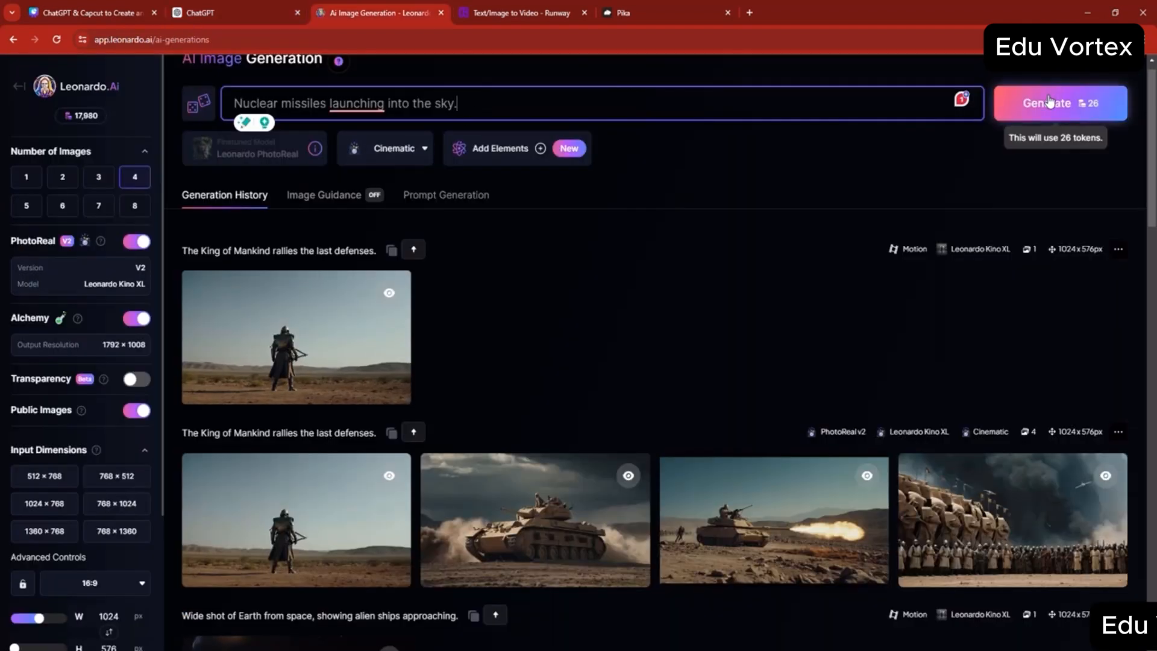
- Copy Scene 9's line "Alien King roaring in anger, commanding his forces." from ChatGPT into Runway's prompt and generate a 4-second video
click(241, 12)
scroll(522, 401, down, 3)
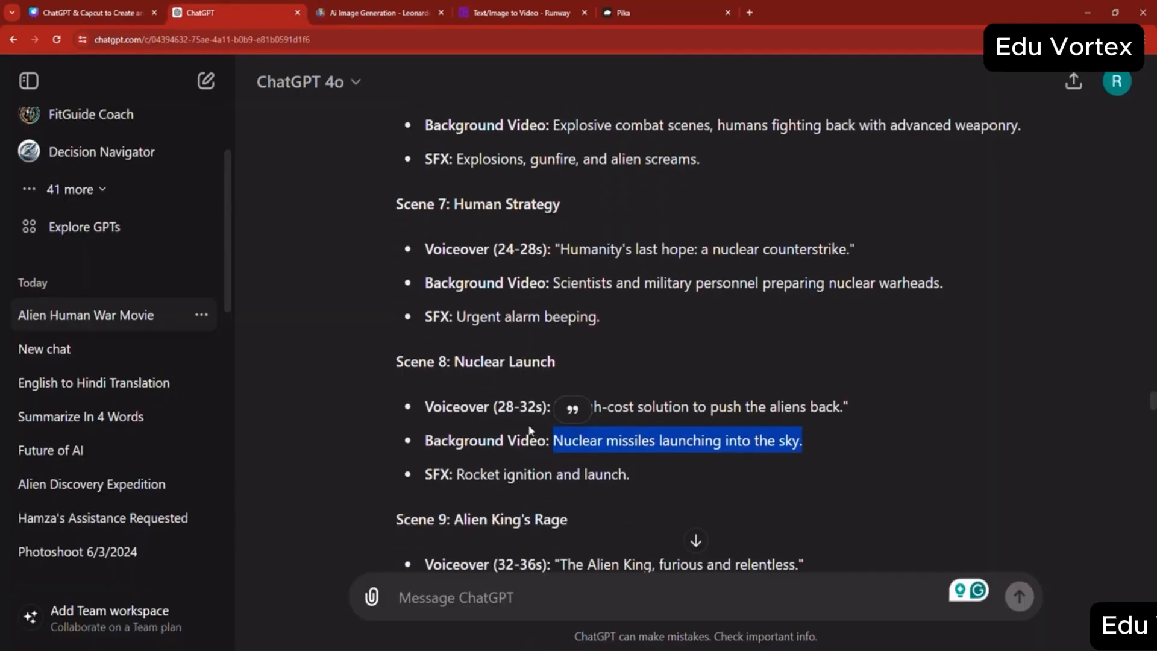
mouse_move(553, 473)
mouse_down()
mouse_move(894, 473)
mouse_move(546, 474)
mouse_up()
right_click(566, 471)
click(587, 481)
right_click(555, 471)
click(572, 483)
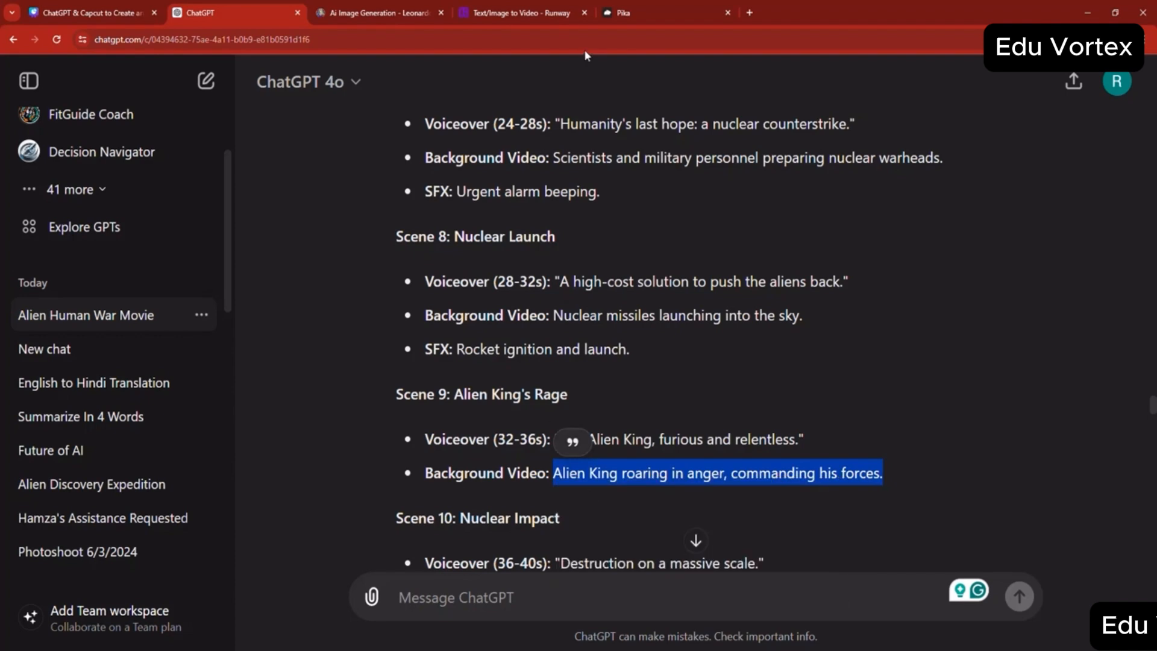
click(522, 13)
key(ctrl+a)
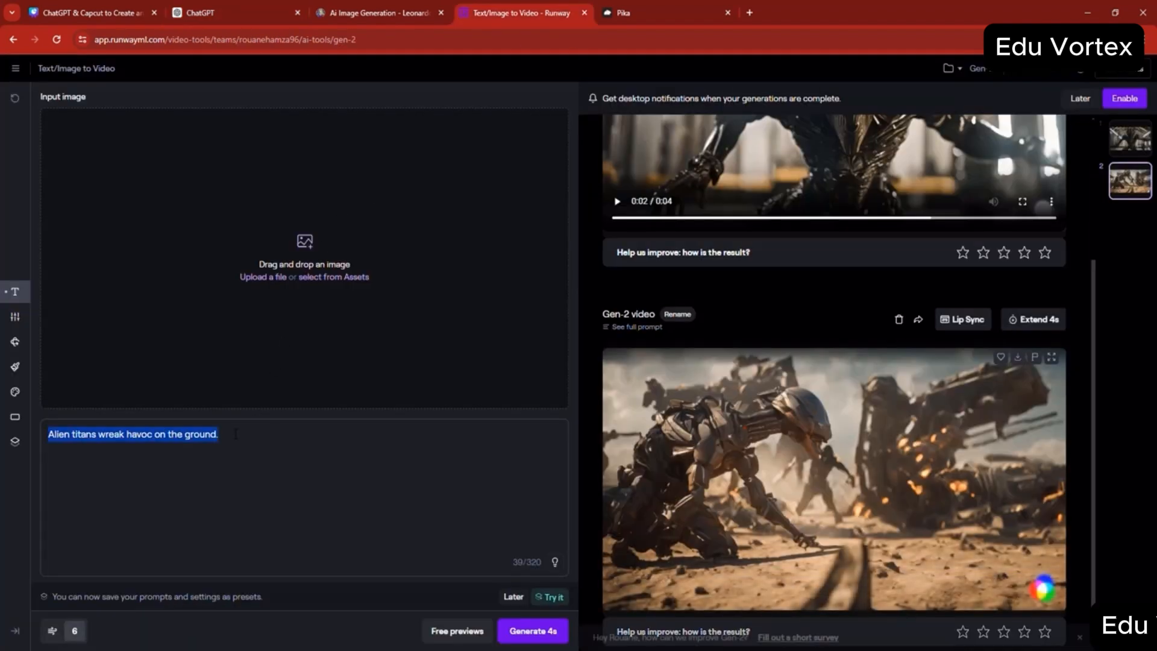
key(ctrl+v)
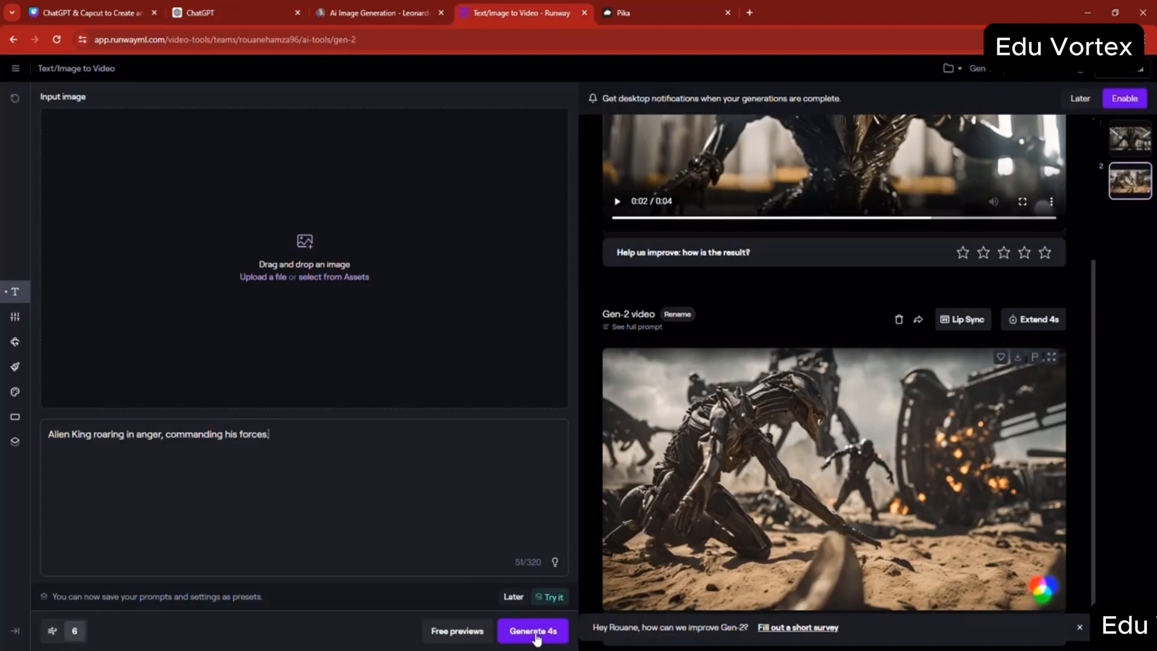
click(535, 631)
- Copy Scene 10's line "Nuclear explosions across battlefields, obliterating alien forces." from ChatGPT and enter it as the prompt in Pika
click(200, 12)
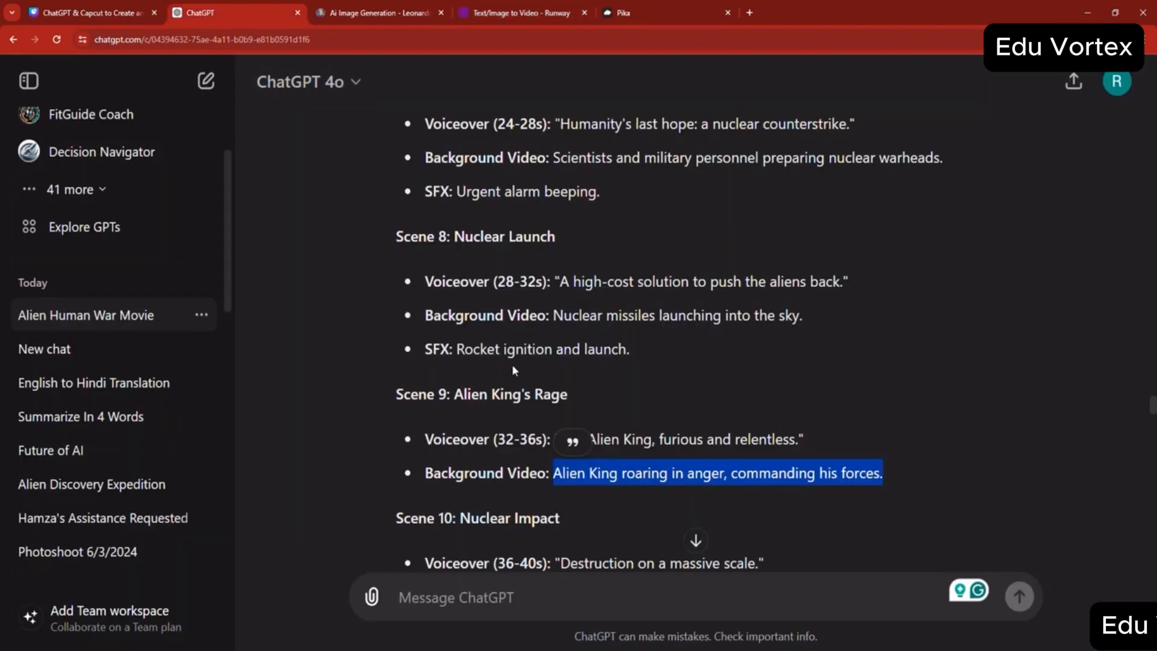
scroll(543, 373, down, 3)
scroll(552, 379, down, 1)
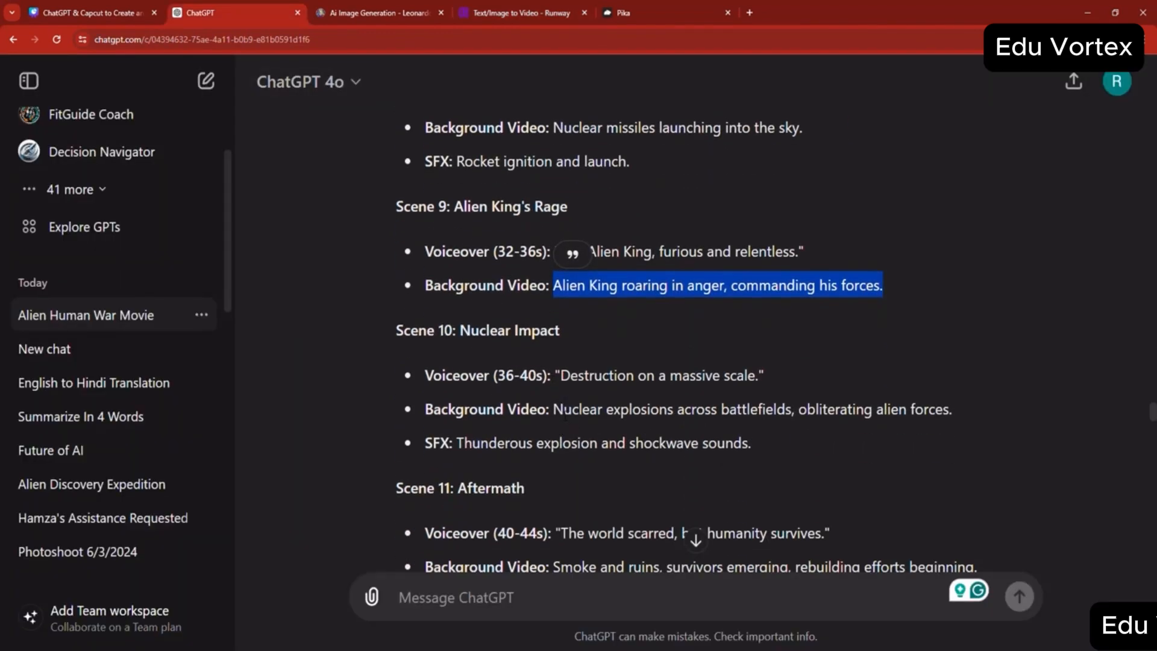
drag(554, 409, 939, 403)
right_click(926, 412)
click(872, 426)
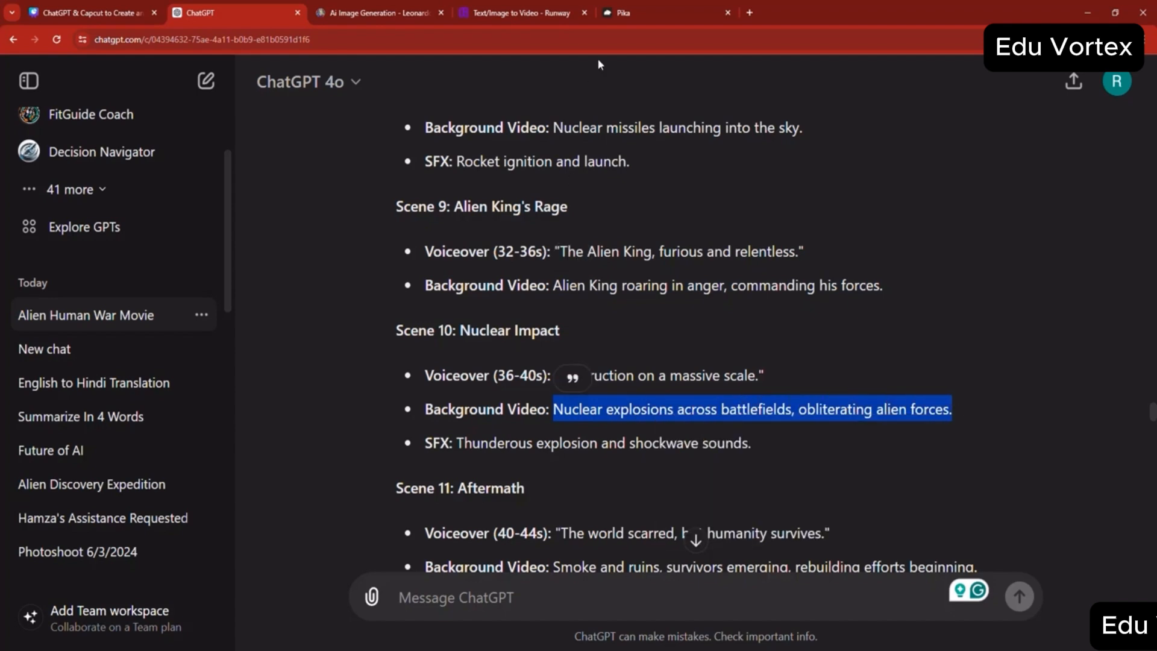
click(629, 12)
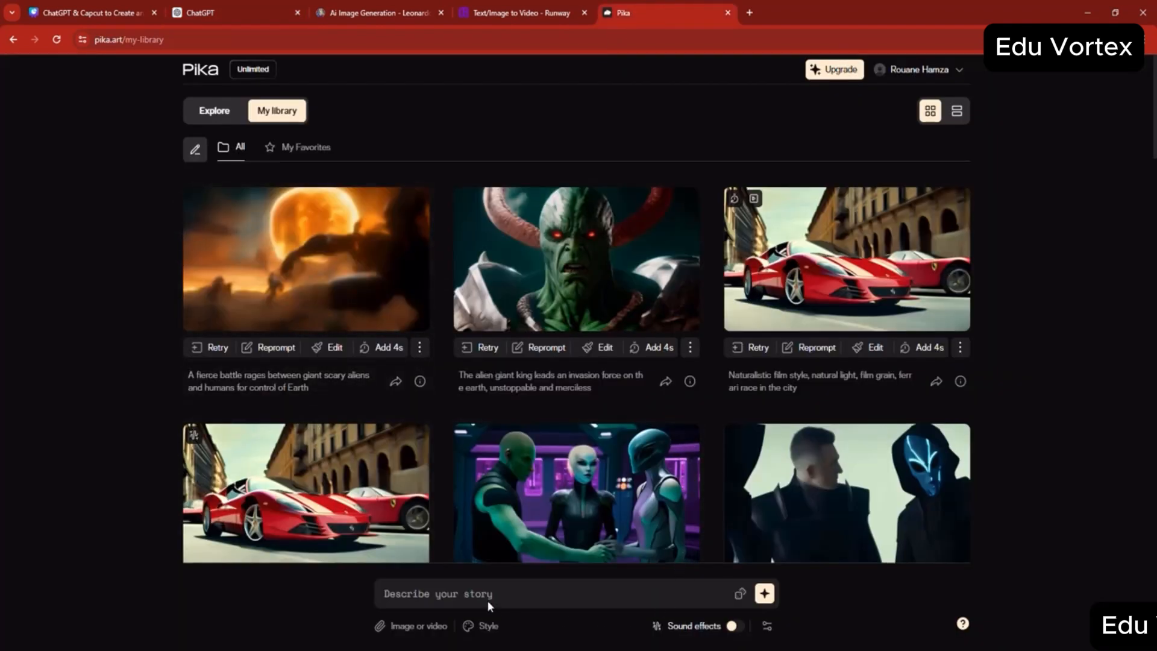
key(ctrl+v)
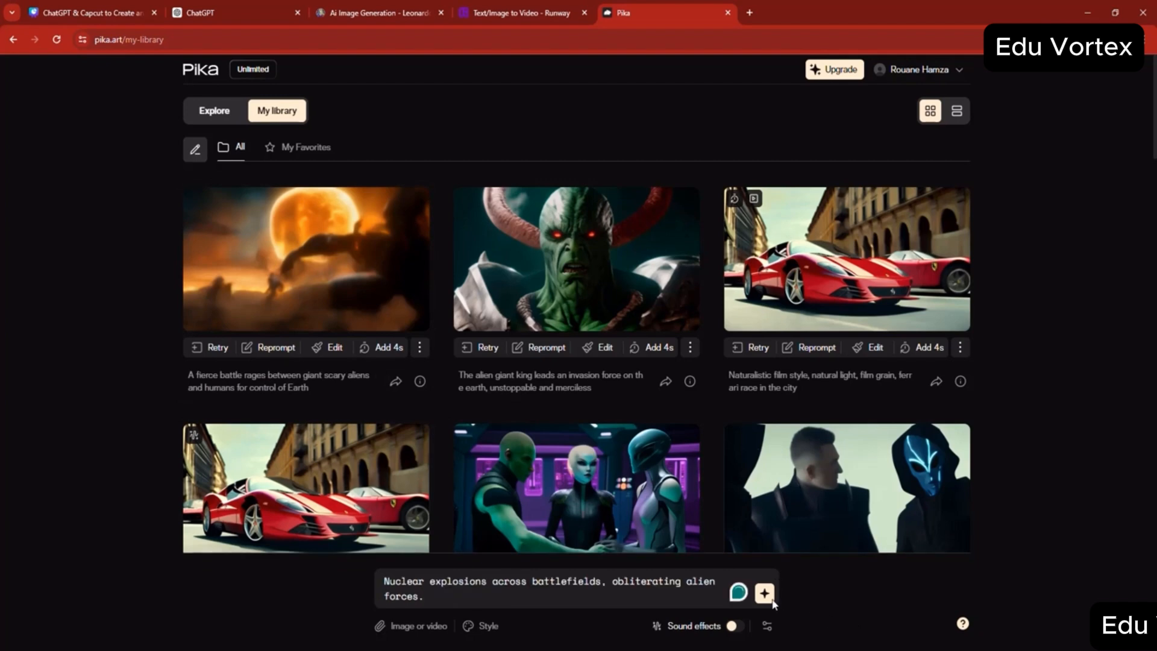
- Generate images from the nuclear missiles prompt in Leonardo.Ai and turn the fiery mushroom-cloud image into a video with Image2Motion
click(394, 7)
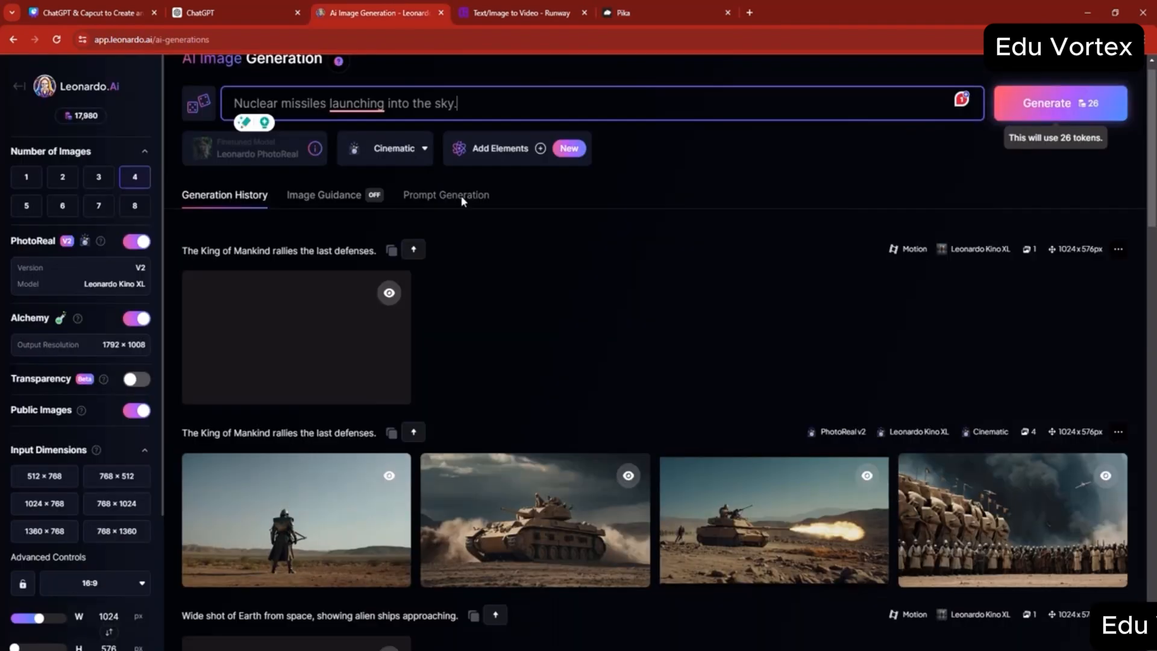
key(Return)
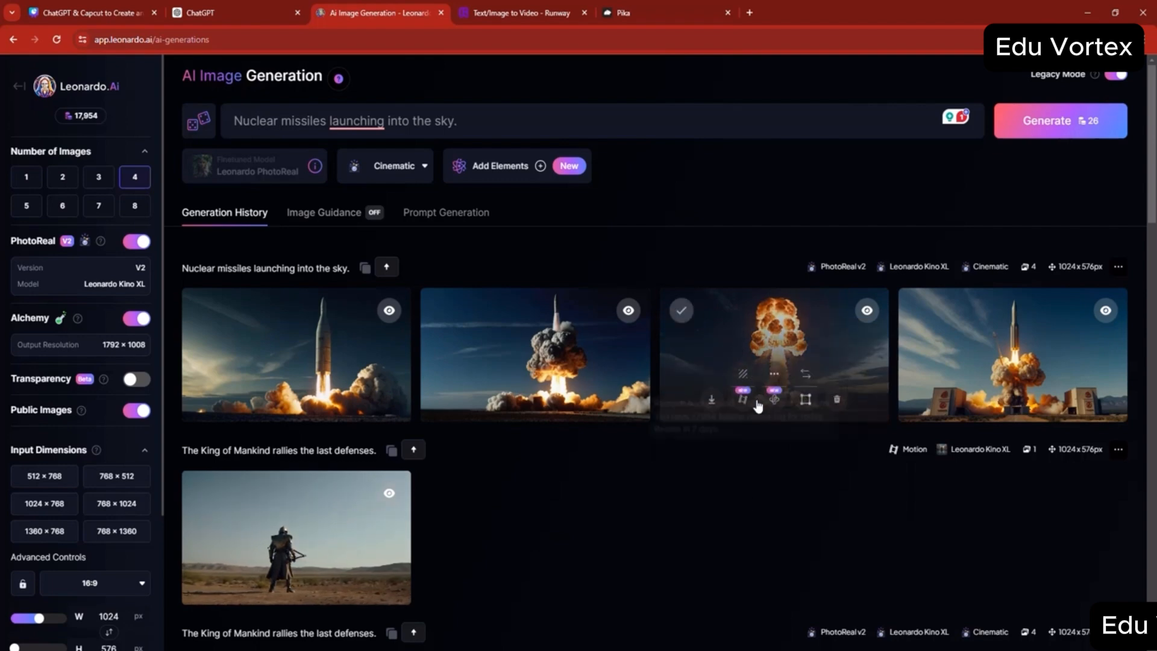
click(745, 401)
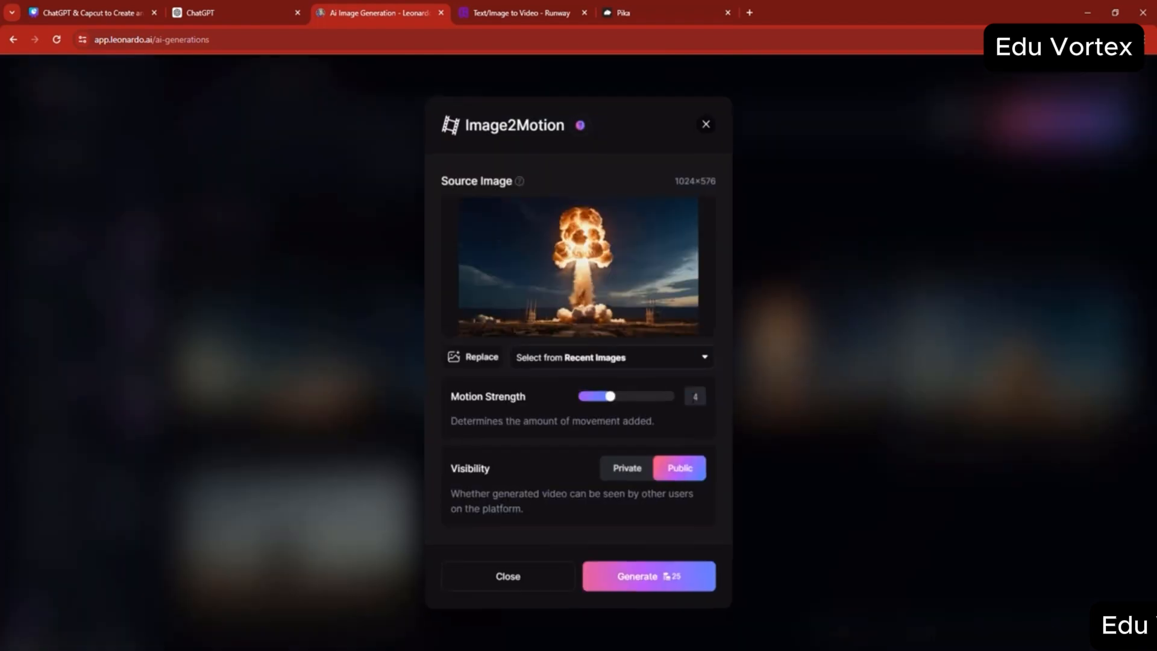
click(650, 573)
- Download the nuclear mushroom-cloud motion clip as MP4 and move it from Downloads into the s8 folder
click(277, 401)
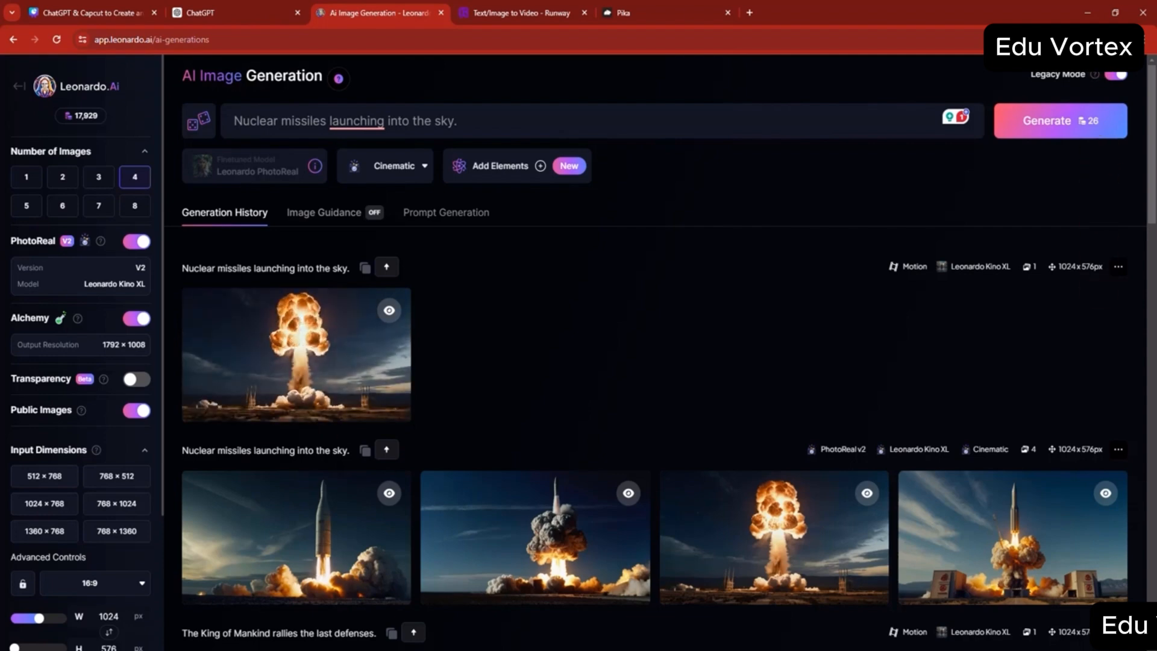
click(496, 619)
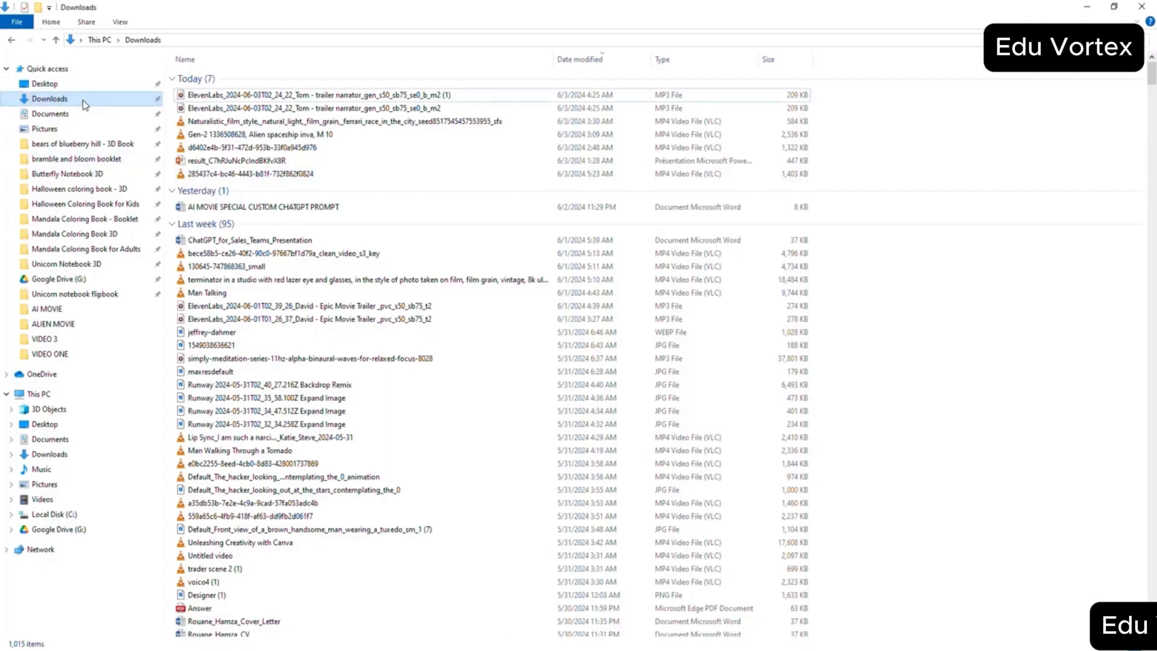
right_click(222, 96)
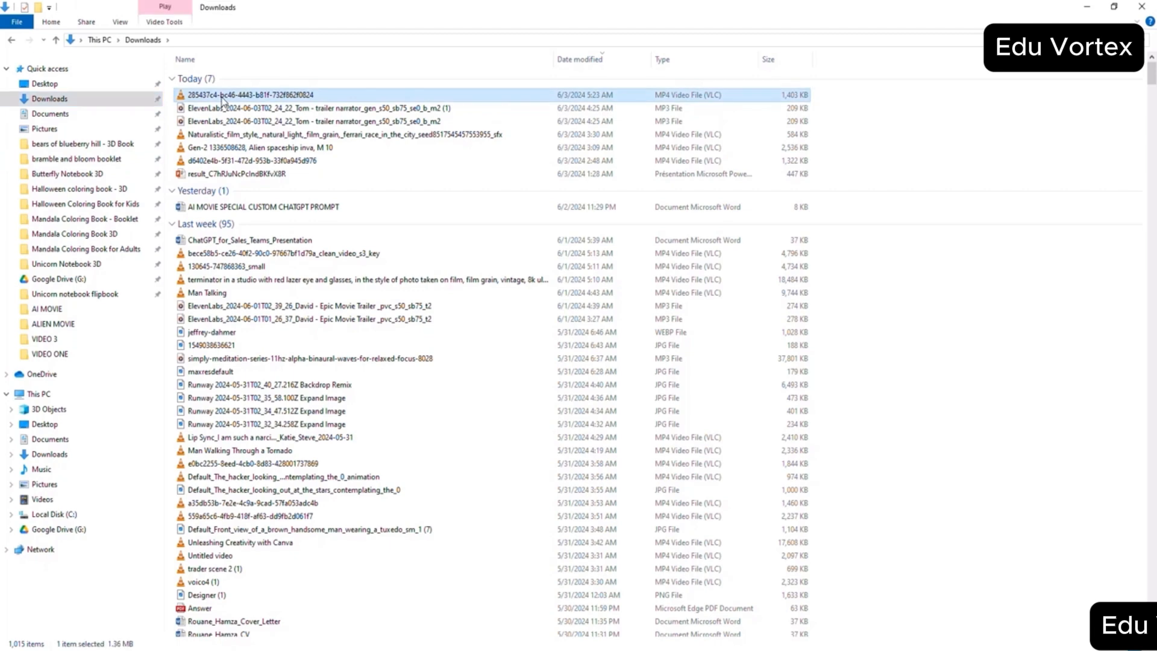
click(270, 361)
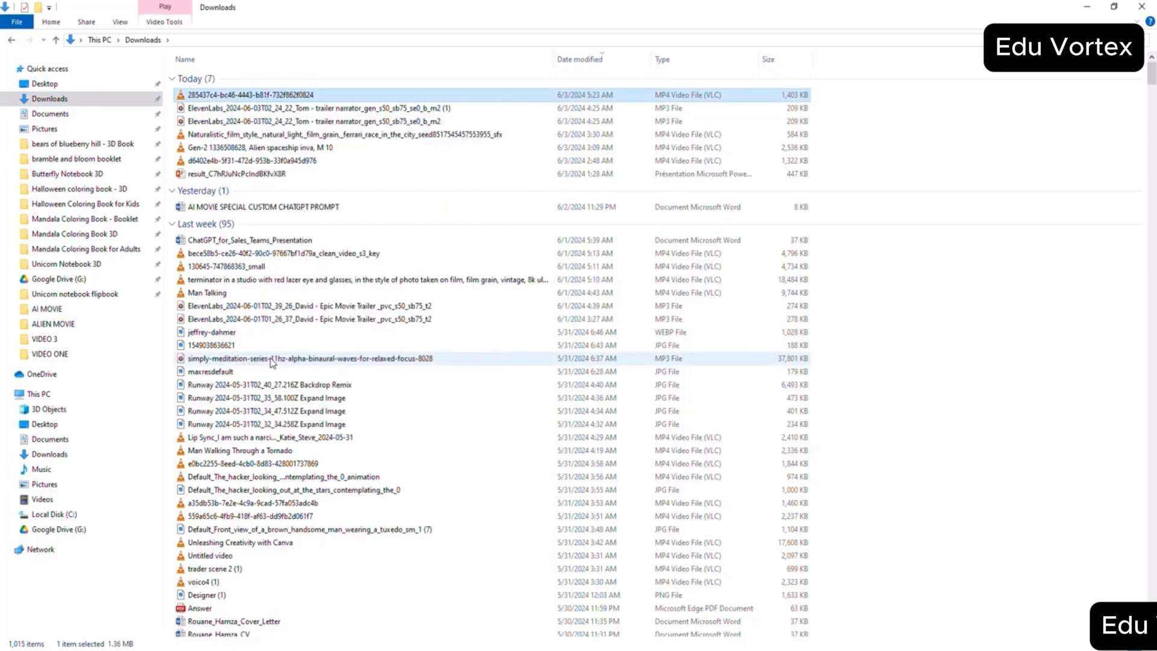
right_click(217, 97)
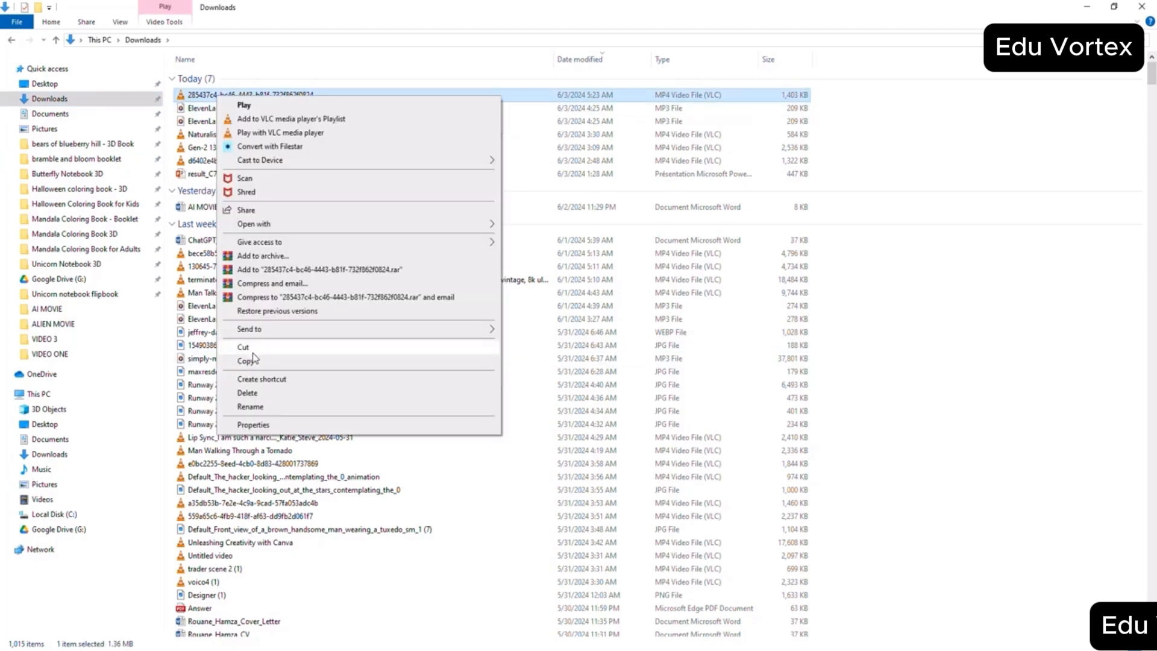
click(269, 363)
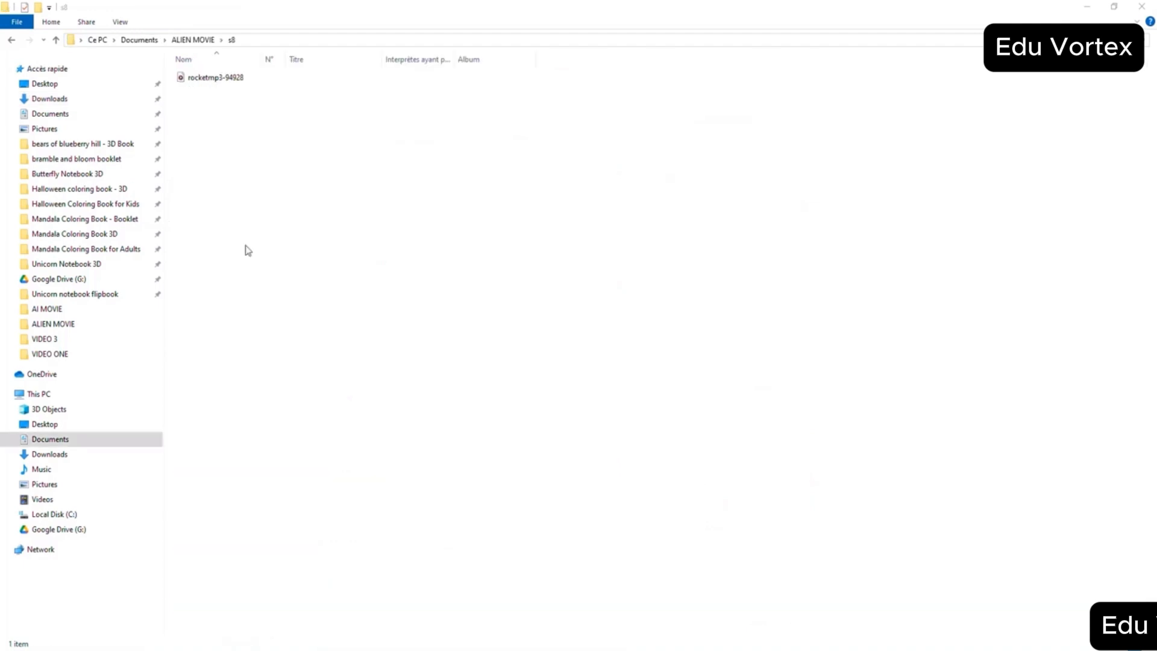
right_click(238, 200)
click(268, 281)
- Open the next scene's folder, and play and download the generated Alien King roaring video in Runway
double_click(202, 186)
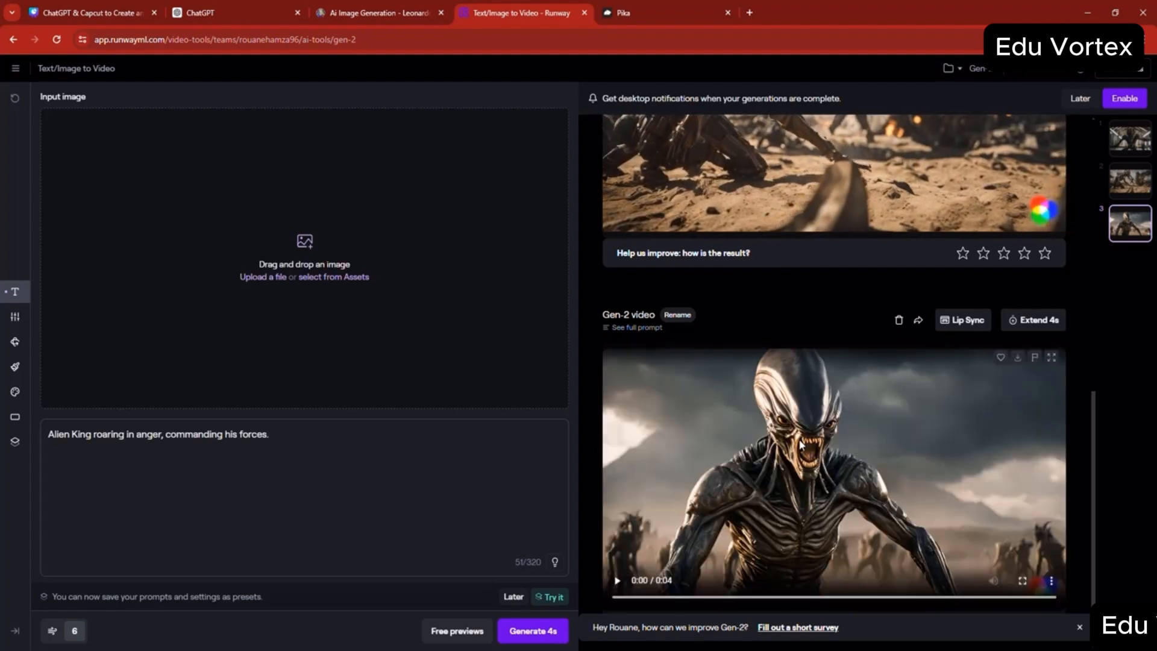
click(617, 580)
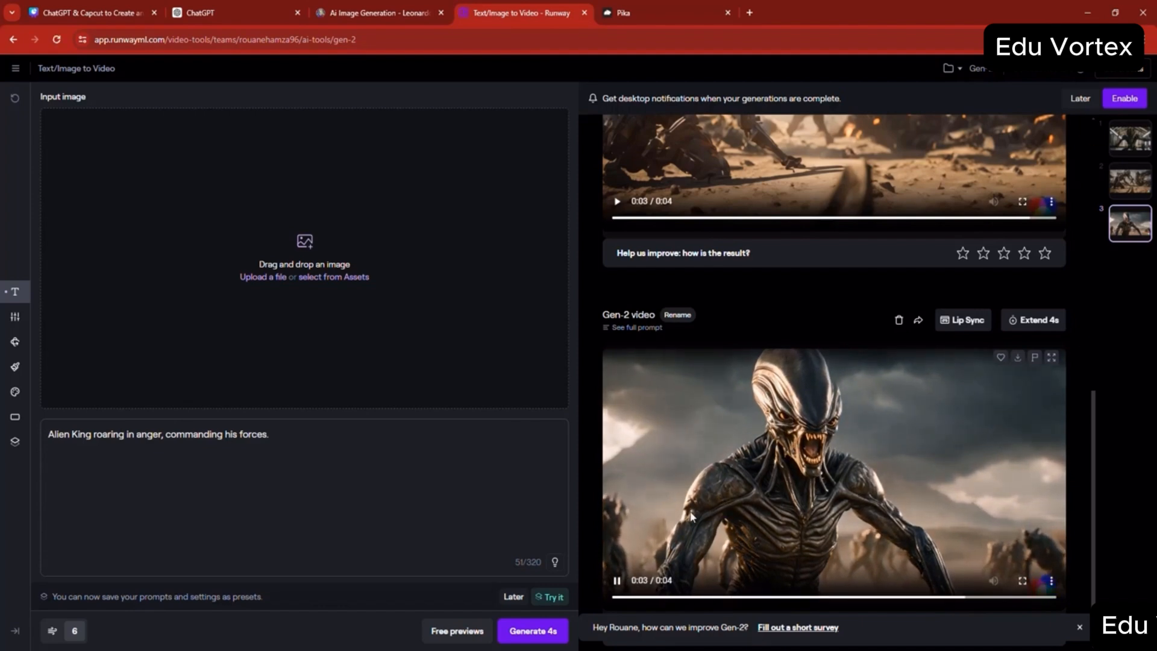
click(519, 597)
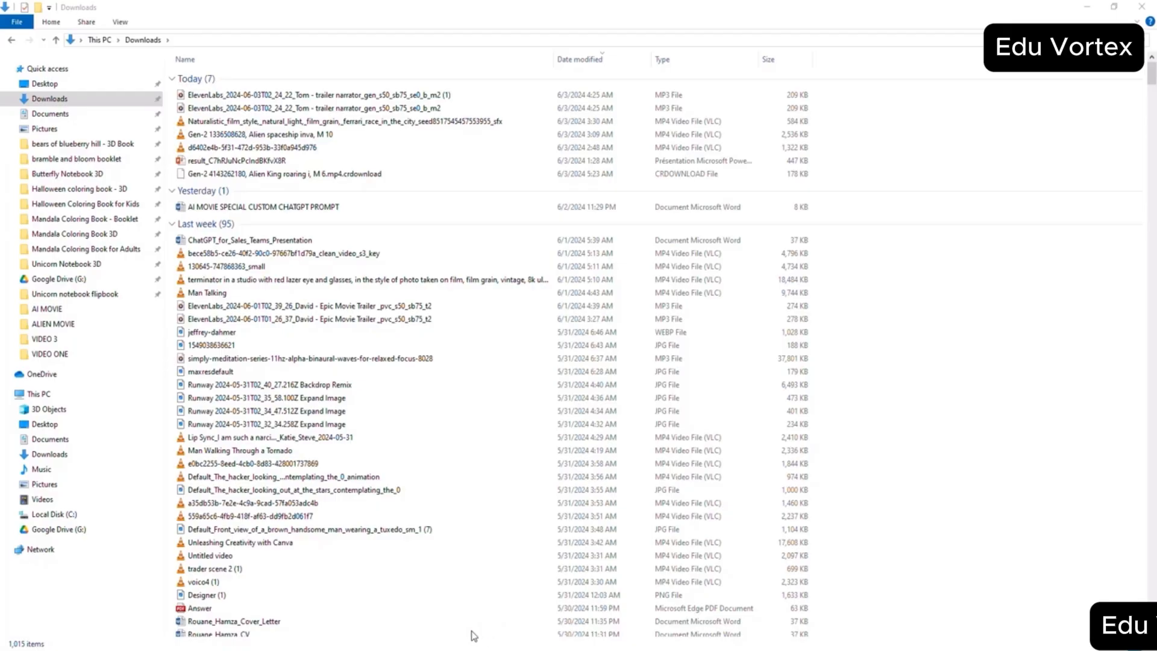
- Move the downloaded Alien King roaring video from Downloads into the s9 folder
right_click(221, 96)
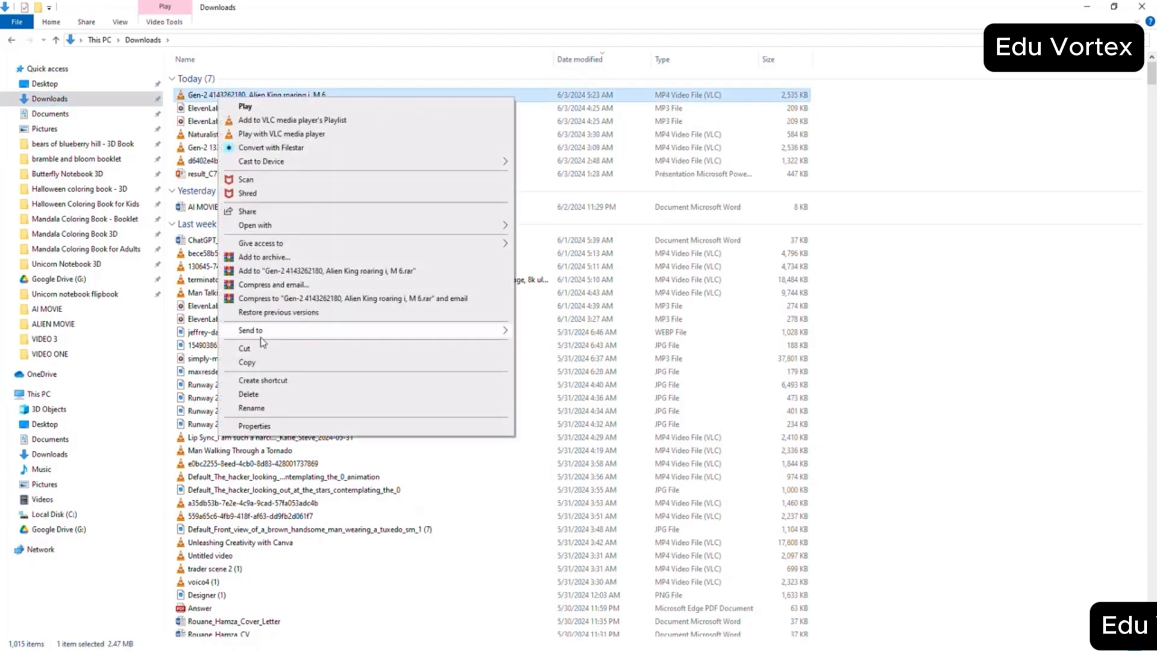
click(244, 348)
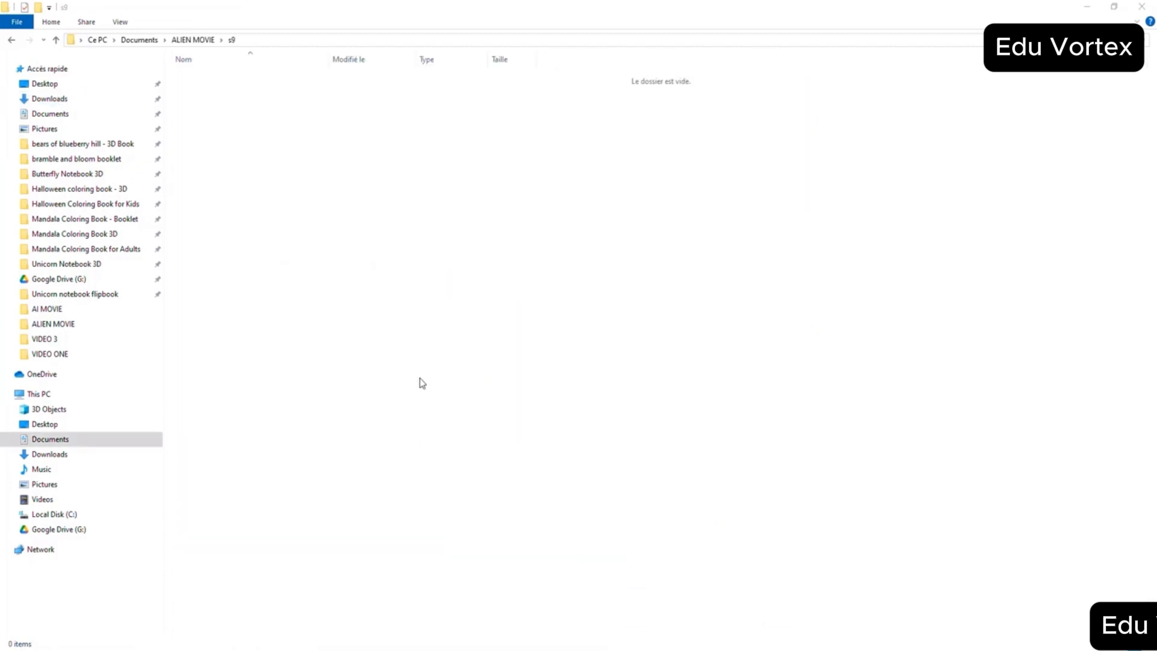
right_click(422, 383)
click(450, 465)
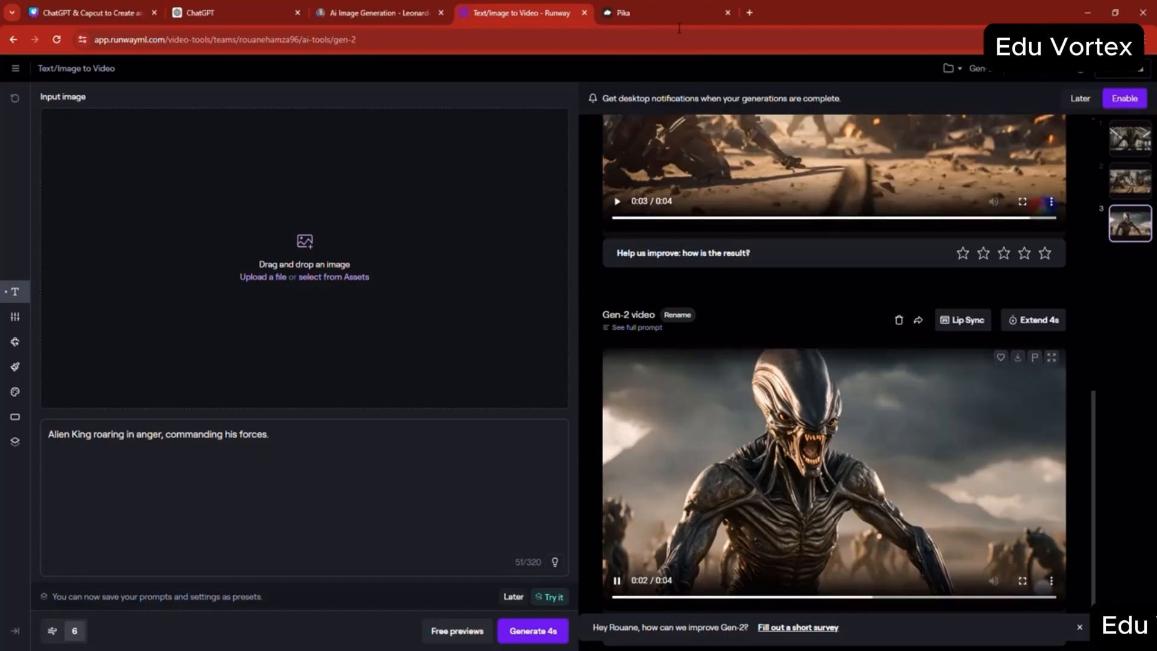
- Download Pika's "Nuclear explosions across battlefields" video and move it from Downloads into the s10 folder
click(630, 14)
mouse_move(369, 211)
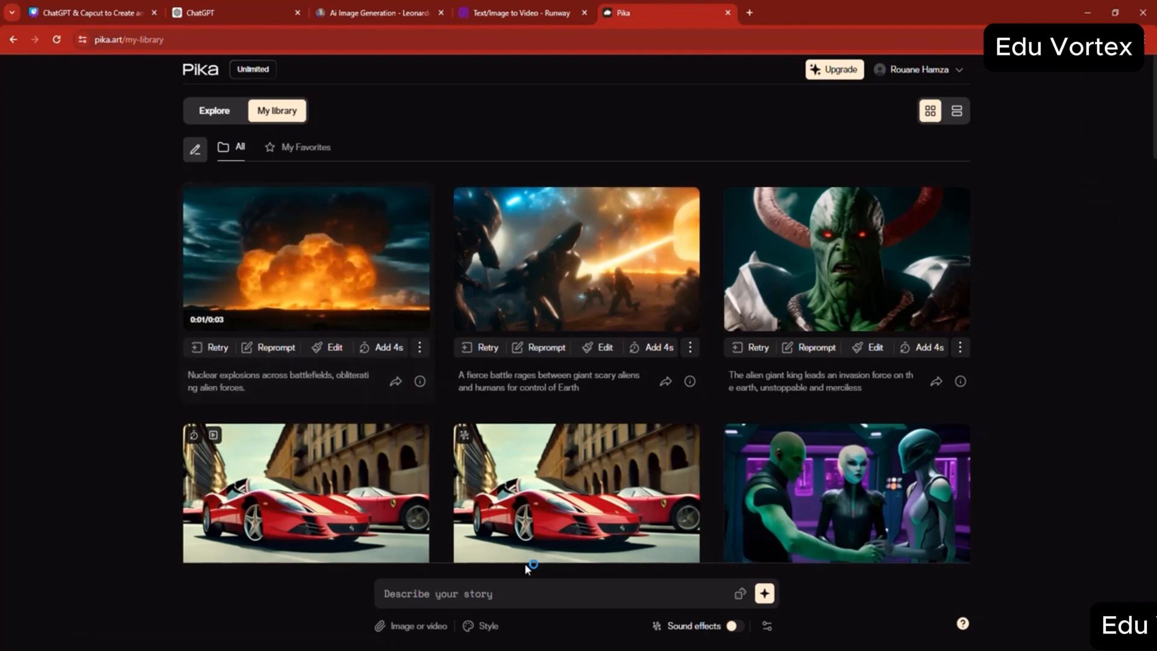
click(509, 608)
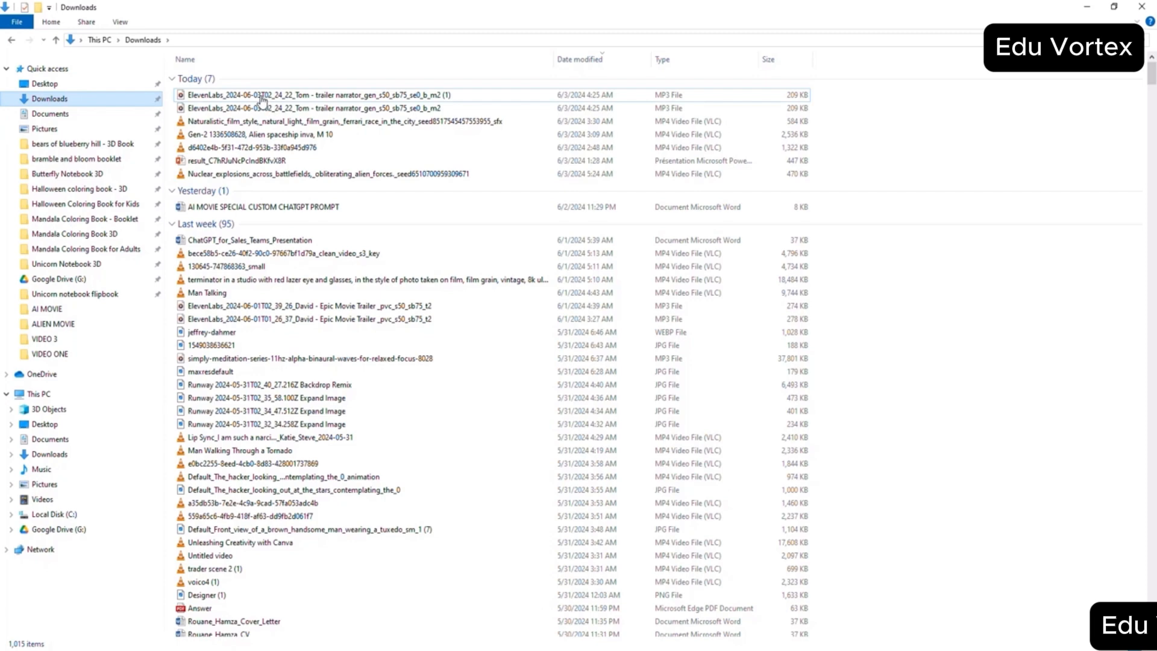
right_click(244, 96)
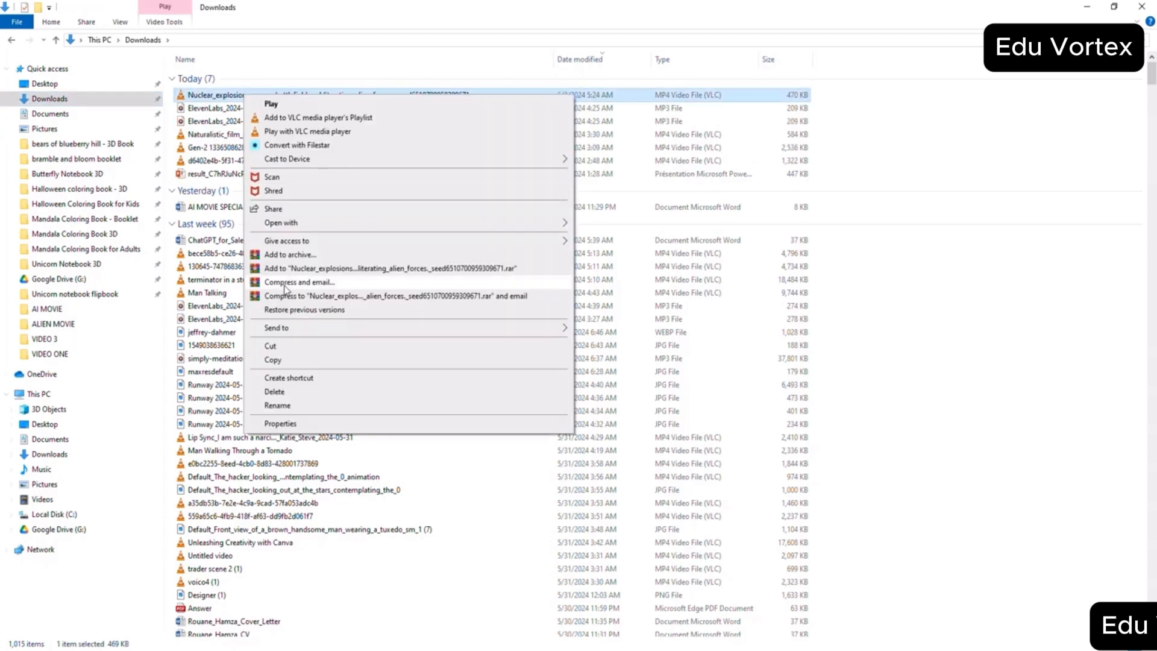
click(286, 346)
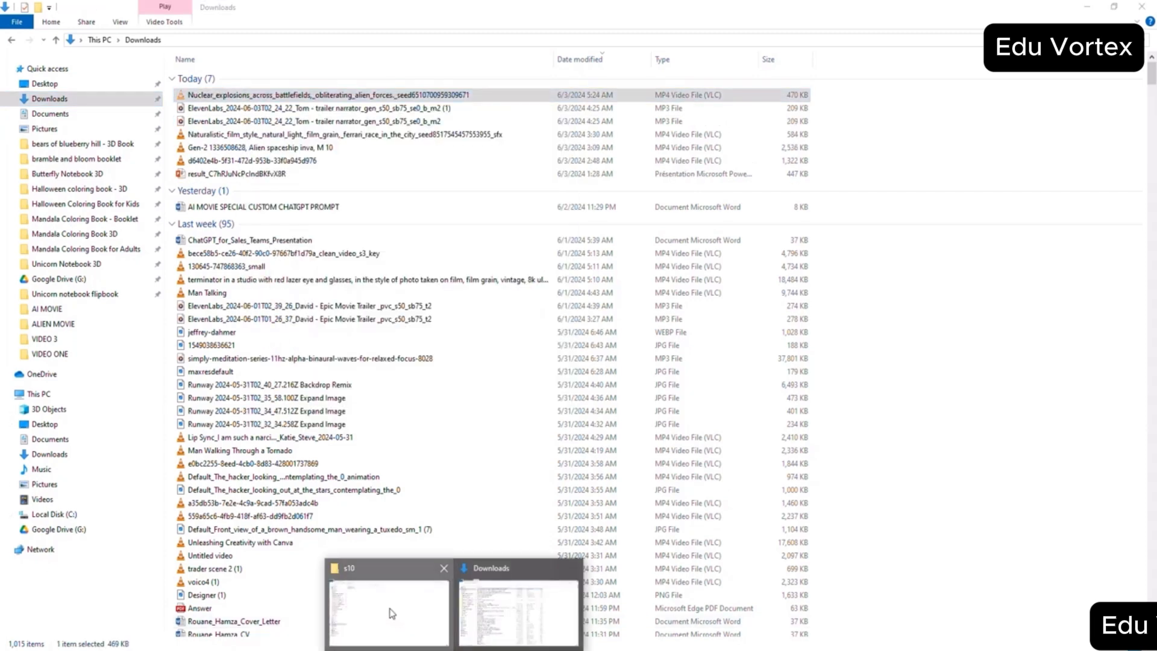
click(387, 610)
right_click(377, 444)
click(377, 478)
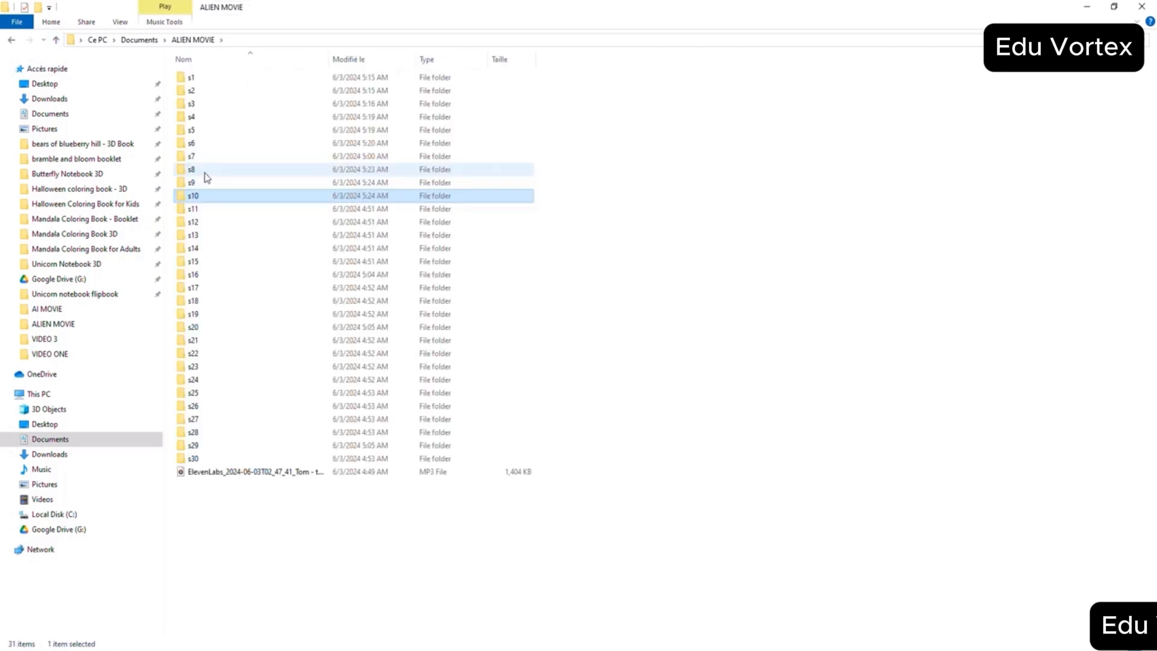
- Open the s7 folder and copy Scene 7's line "Scientists and military personnel preparing nuclear warheads." from ChatGPT
click(203, 158)
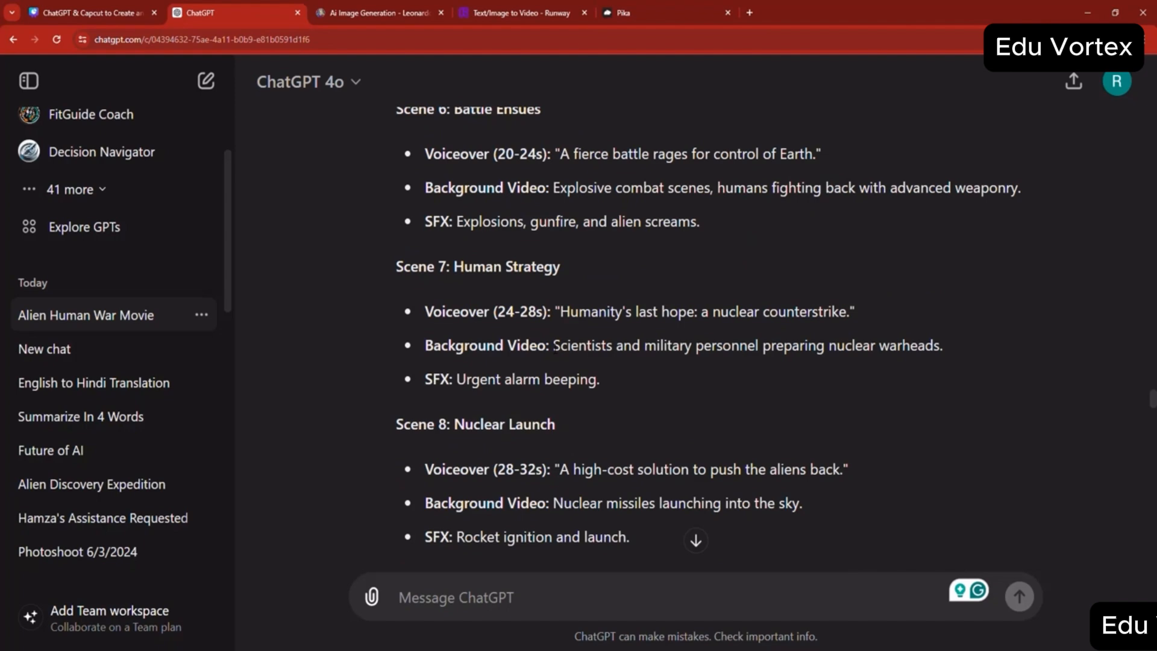
drag(553, 345, 925, 345)
right_click(909, 345)
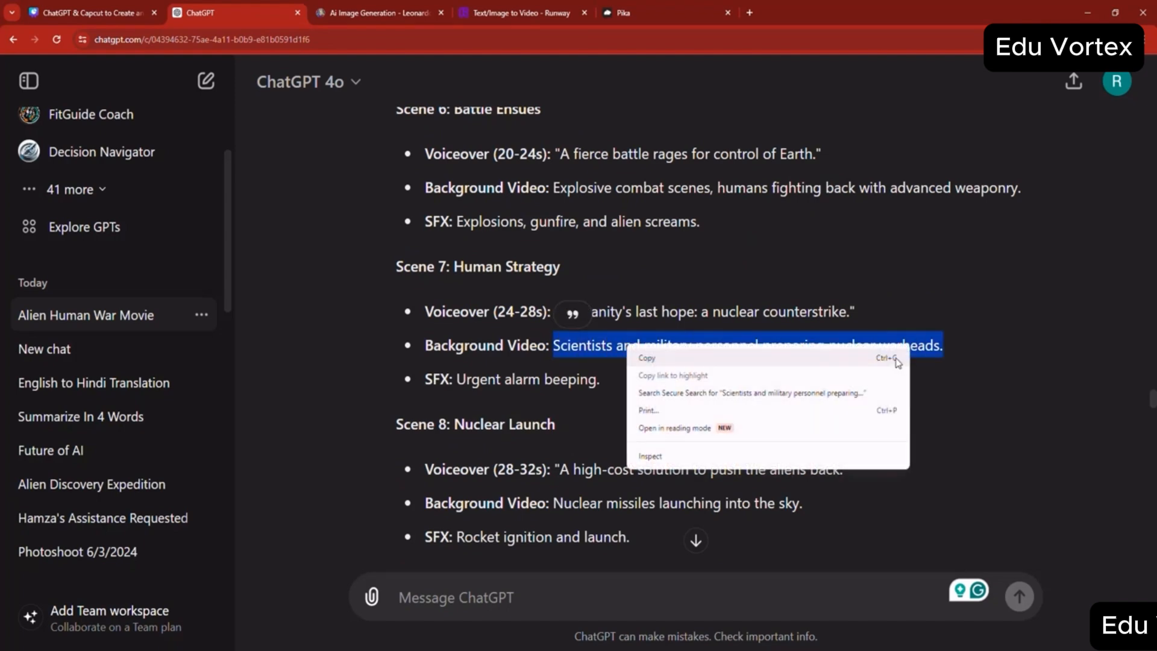
click(851, 362)
- Generate four images in Leonardo.Ai from the copied Scene 7 prompt, replacing the nuclear missiles prompt
click(399, 7)
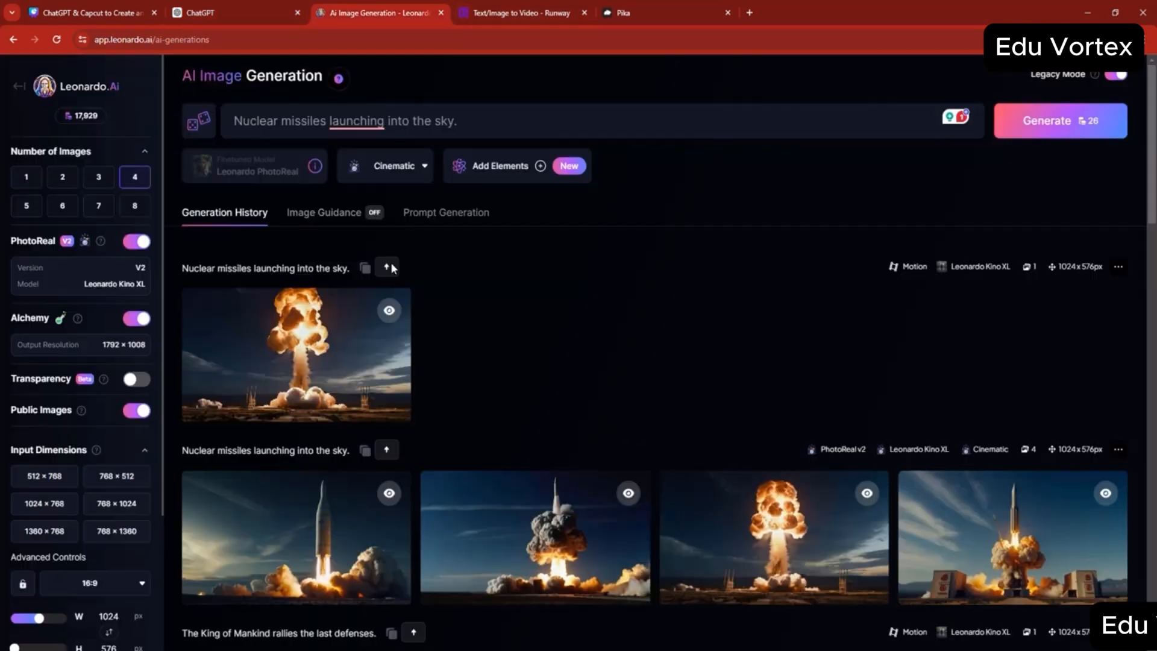
triple_click(298, 128)
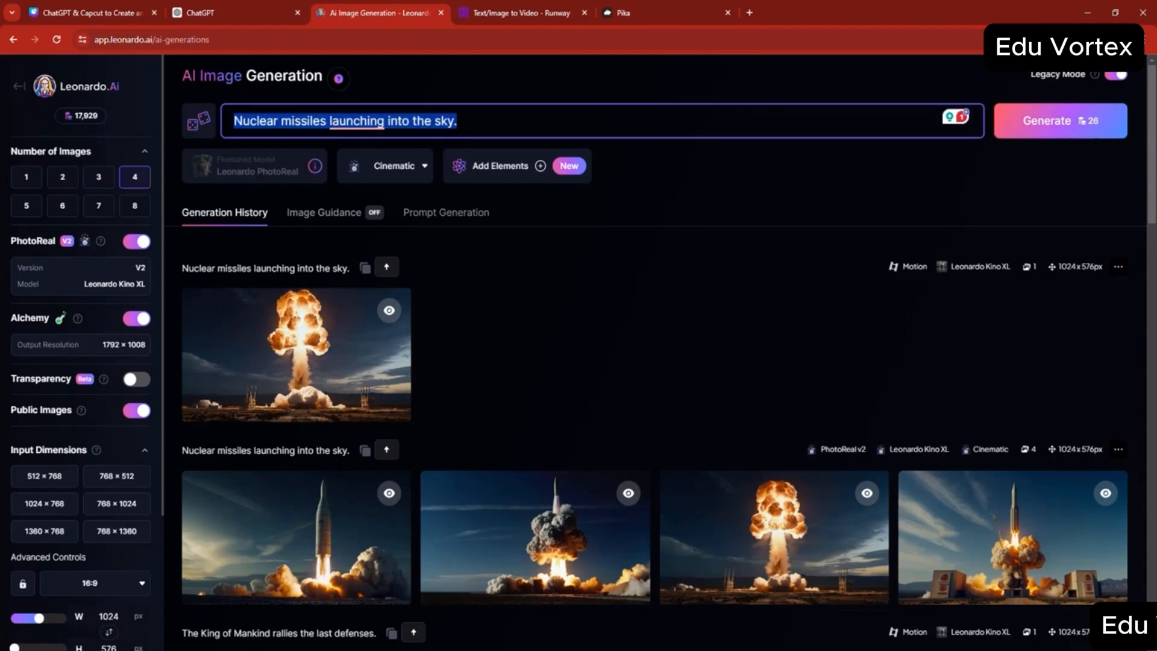
key(ctrl+v)
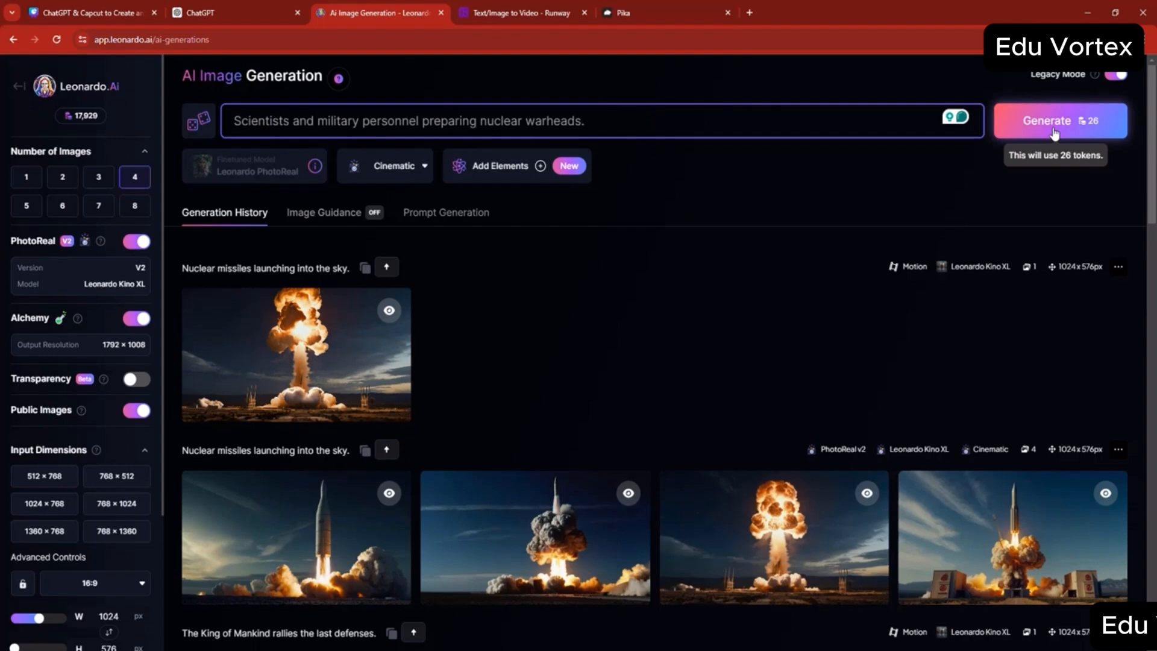
click(1055, 134)
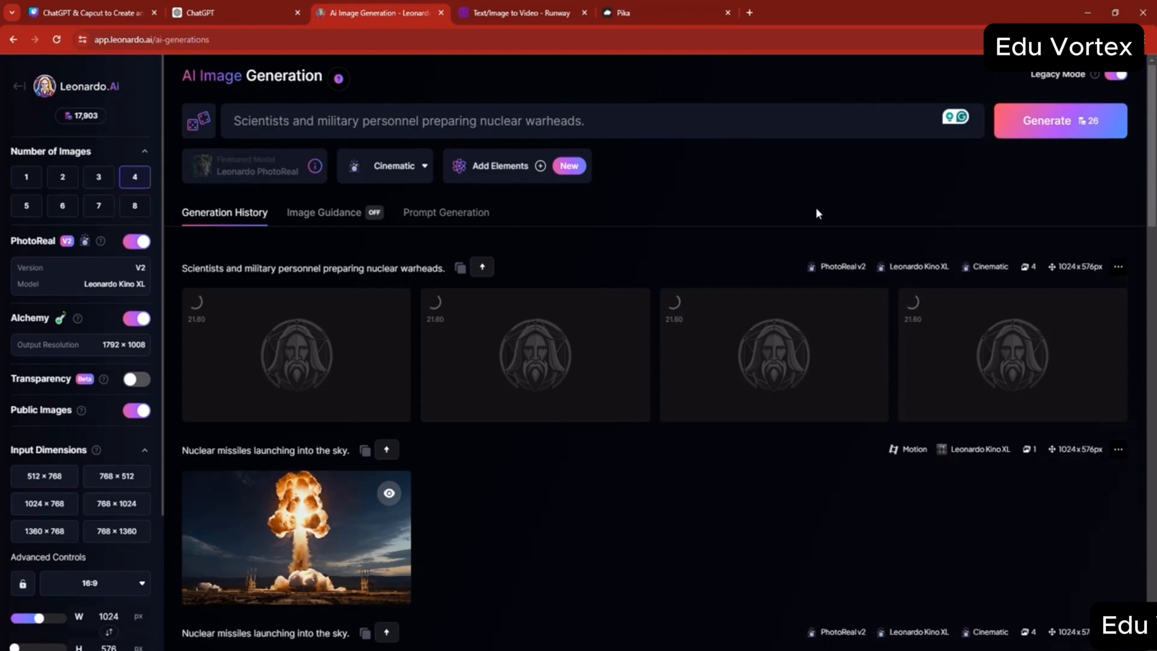
- Play the generated nuclear missiles motion clip in Leonardo.Ai and close its preview
mouse_move(251, 530)
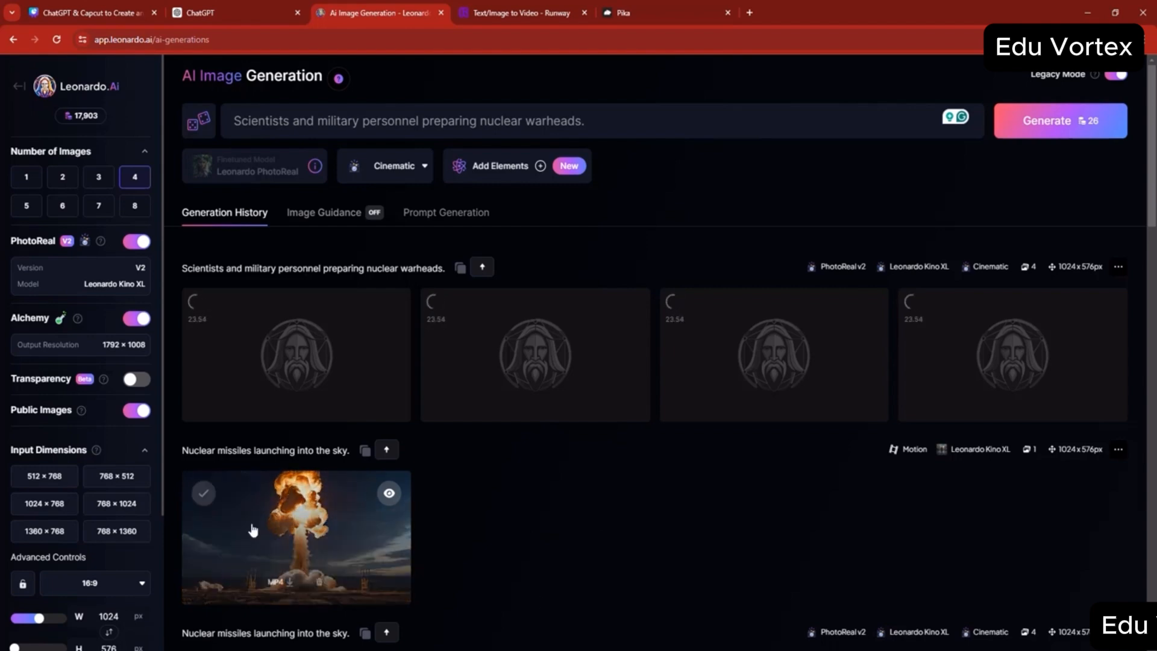
click(308, 530)
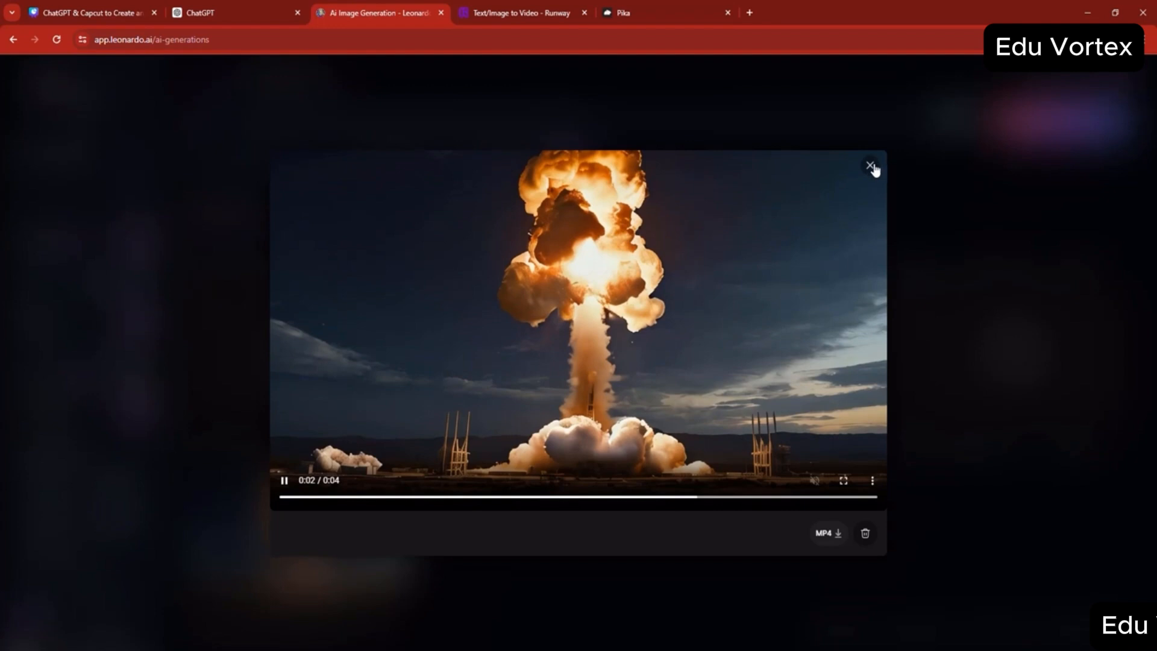
click(1010, 271)
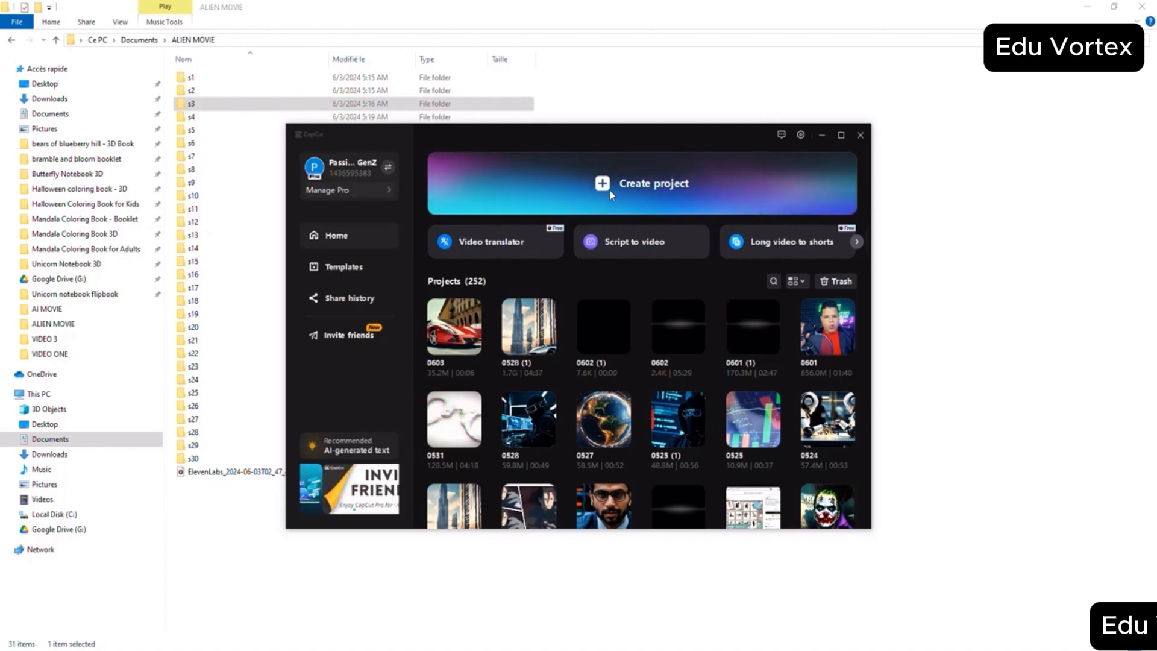
- Create a new CapCut project, then check the clip stored in the s30 folder and return to ALIEN MOVIE
click(624, 186)
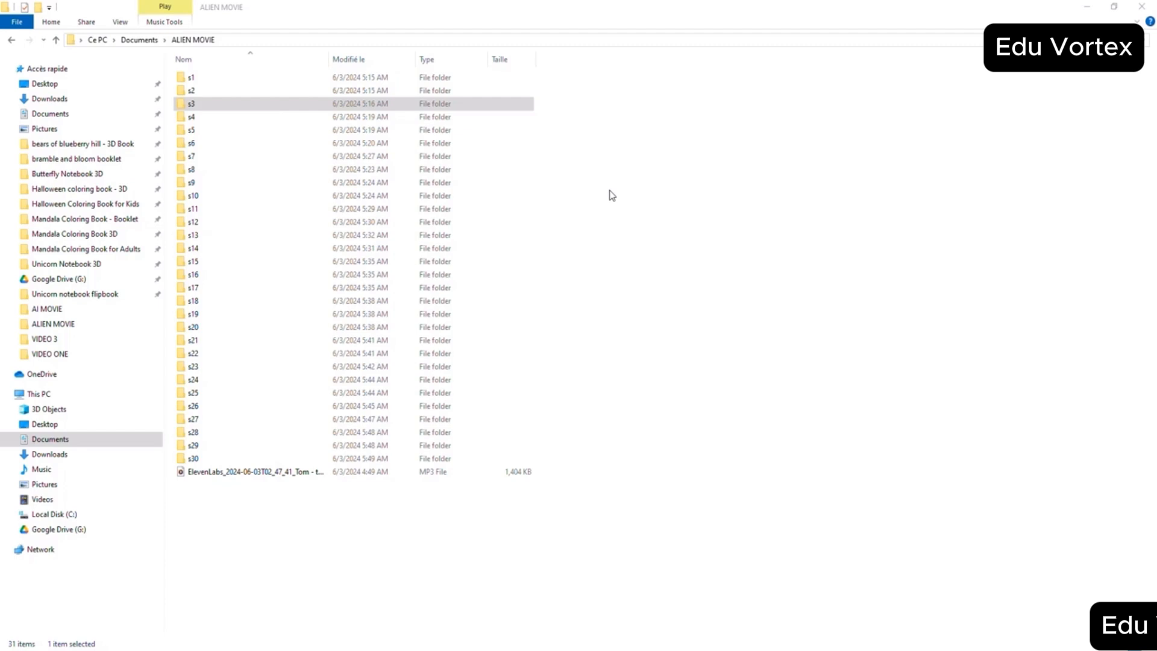
click(203, 460)
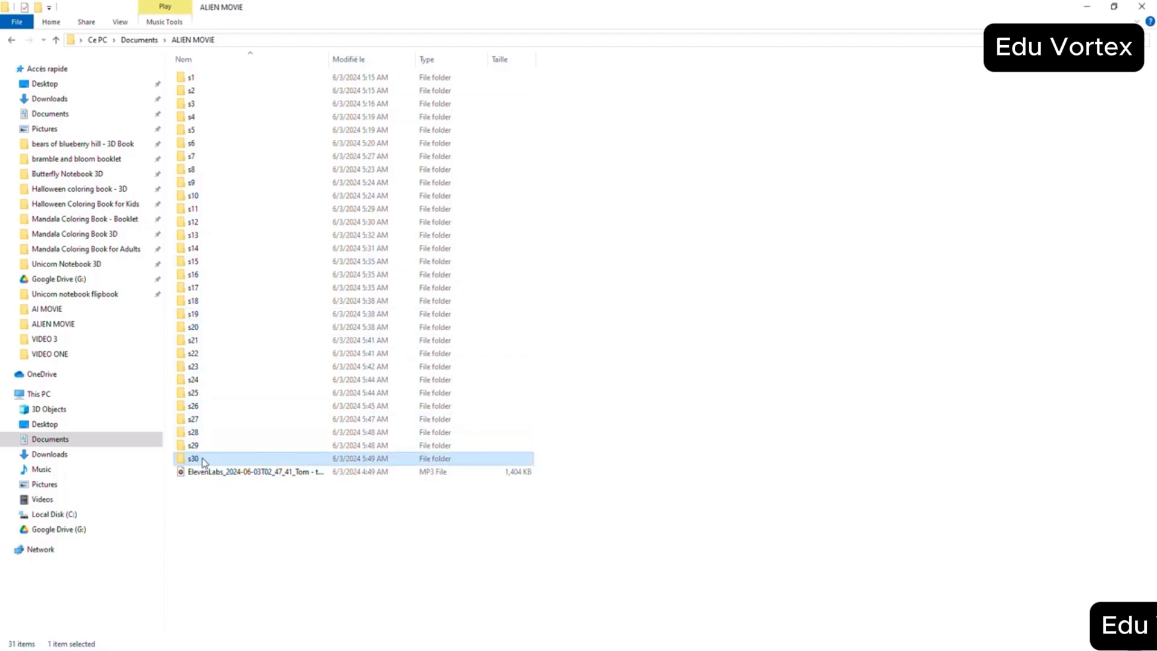
double_click(203, 460)
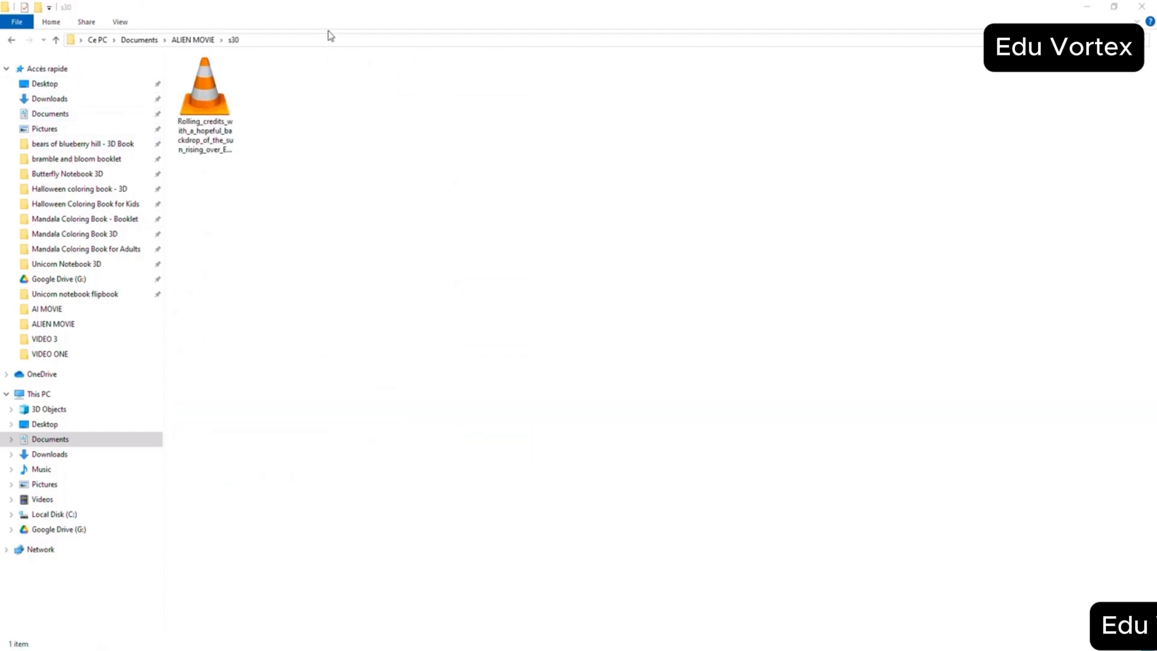
key(alt+Up)
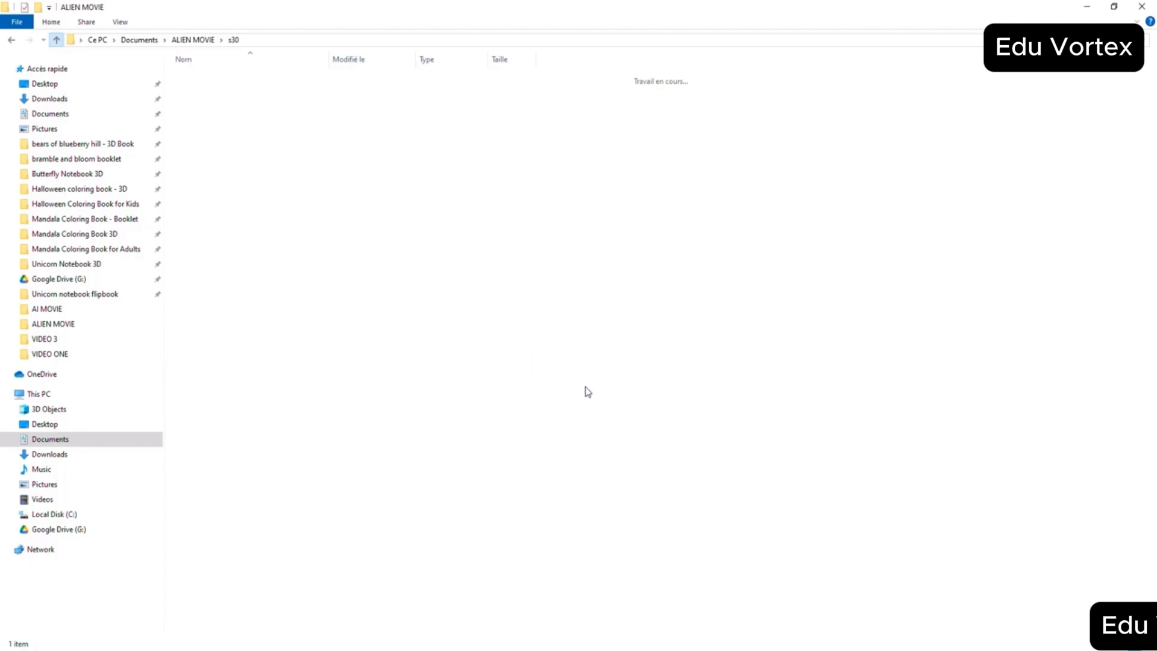
shift+click(486, 432)
drag(486, 432, 550, 421)
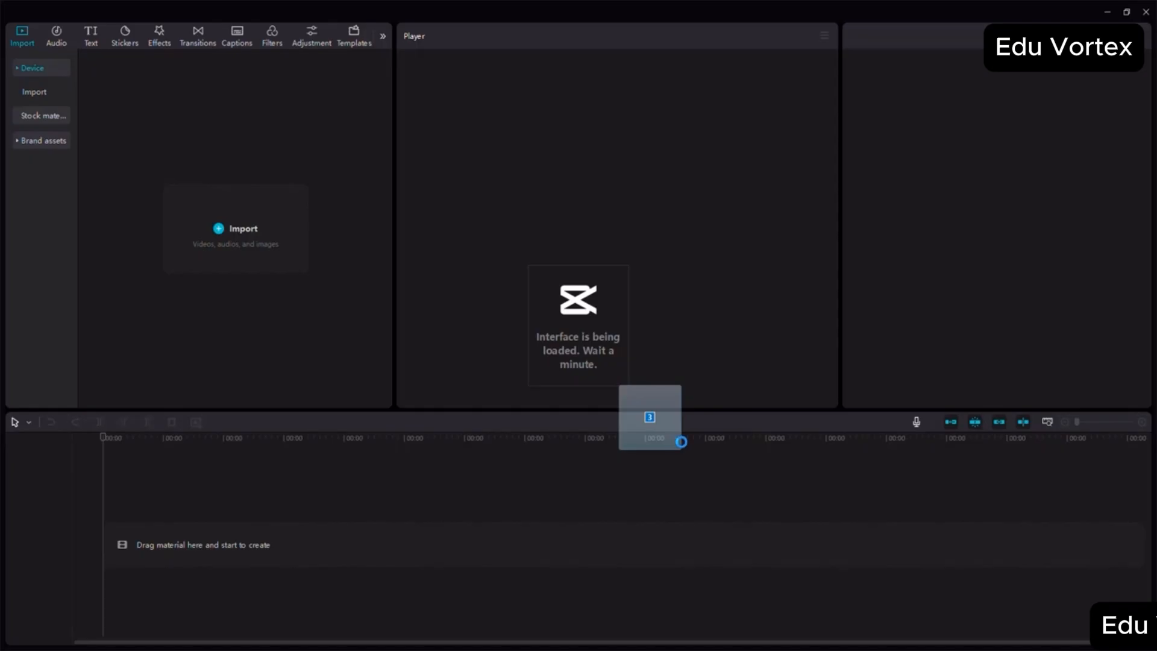
drag(677, 440, 380, 590)
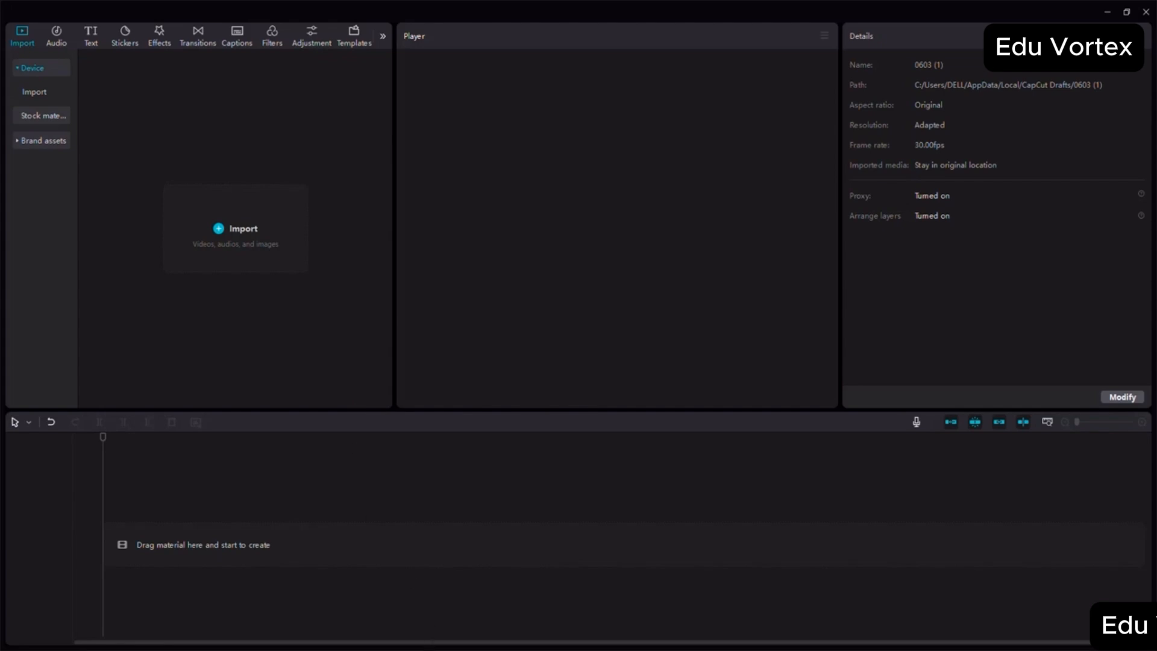
- Select folders s1 through s30 in ALIEN MOVIE and import them into the CapCut project's media
mouse_move(454, 650)
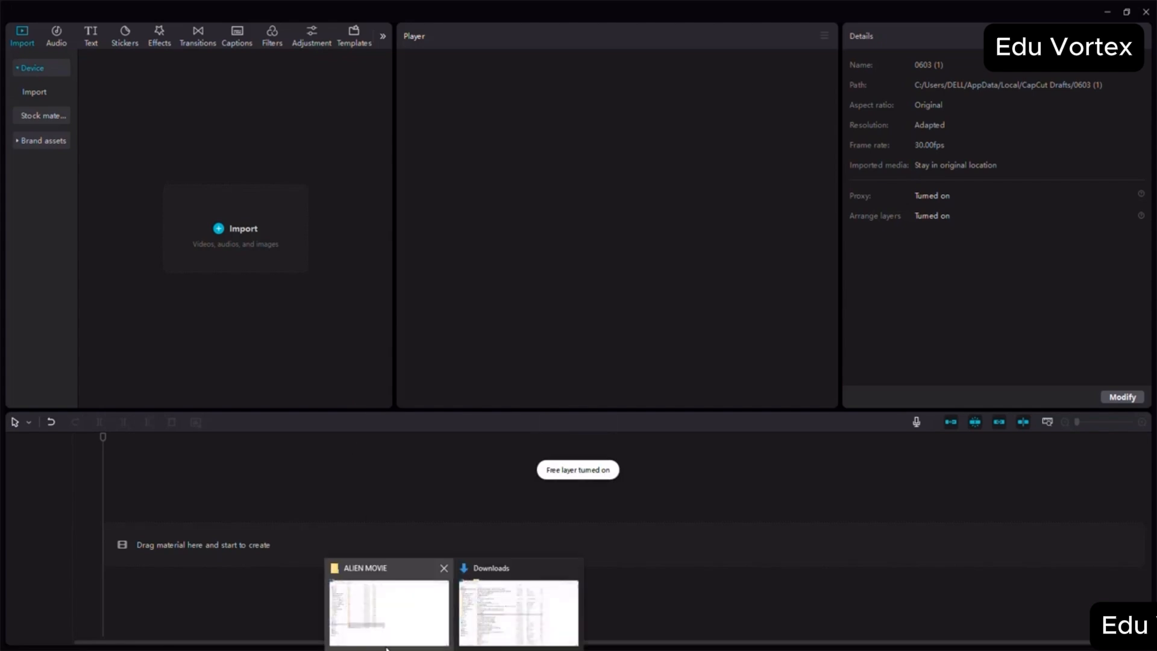
click(389, 603)
click(392, 614)
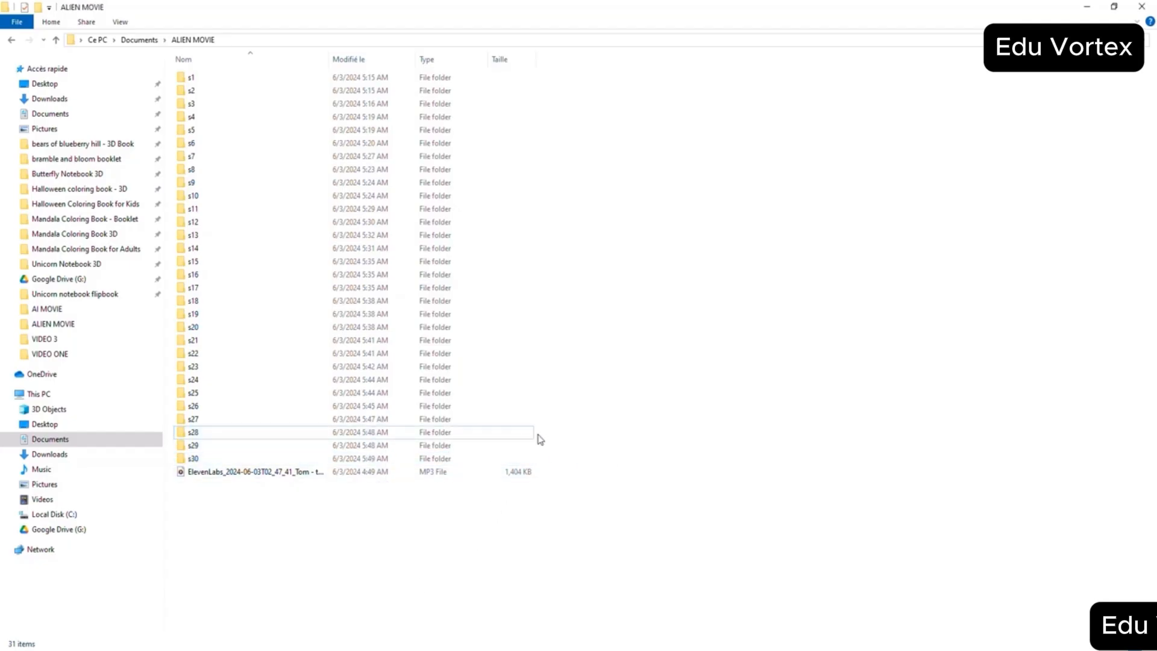
drag(607, 456, 215, 84)
mouse_move(234, 233)
mouse_down()
mouse_move(381, 525)
mouse_move(485, 642)
mouse_move(366, 496)
mouse_move(234, 239)
mouse_up()
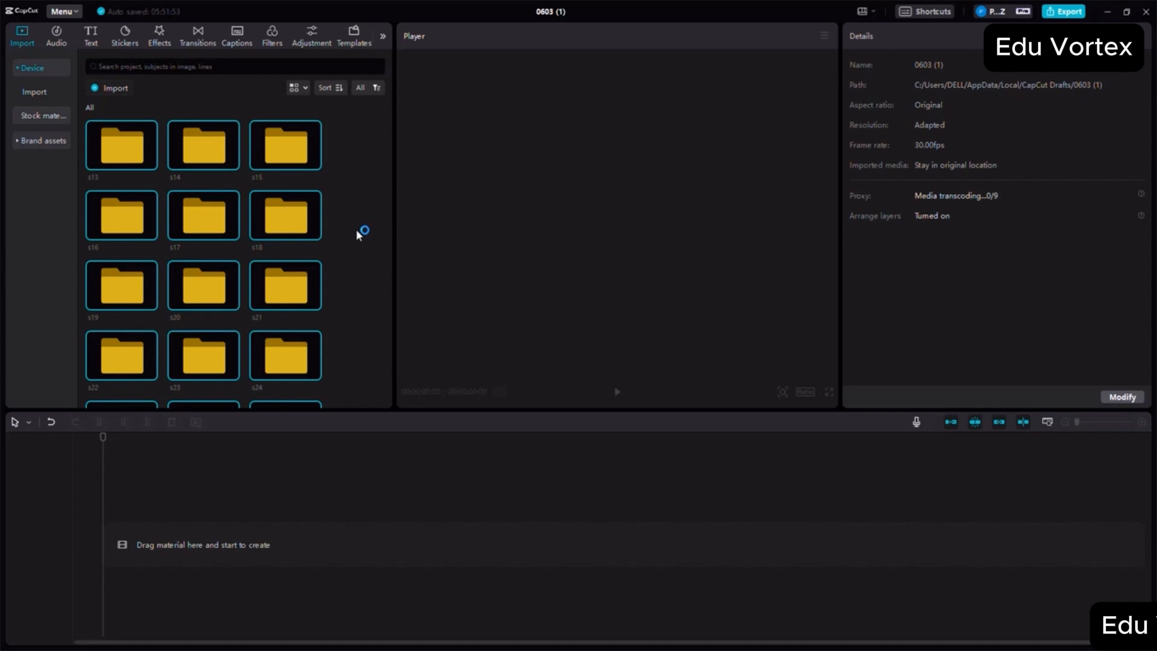
- Sort the imported scene folders by name
scroll(349, 209, down, 5)
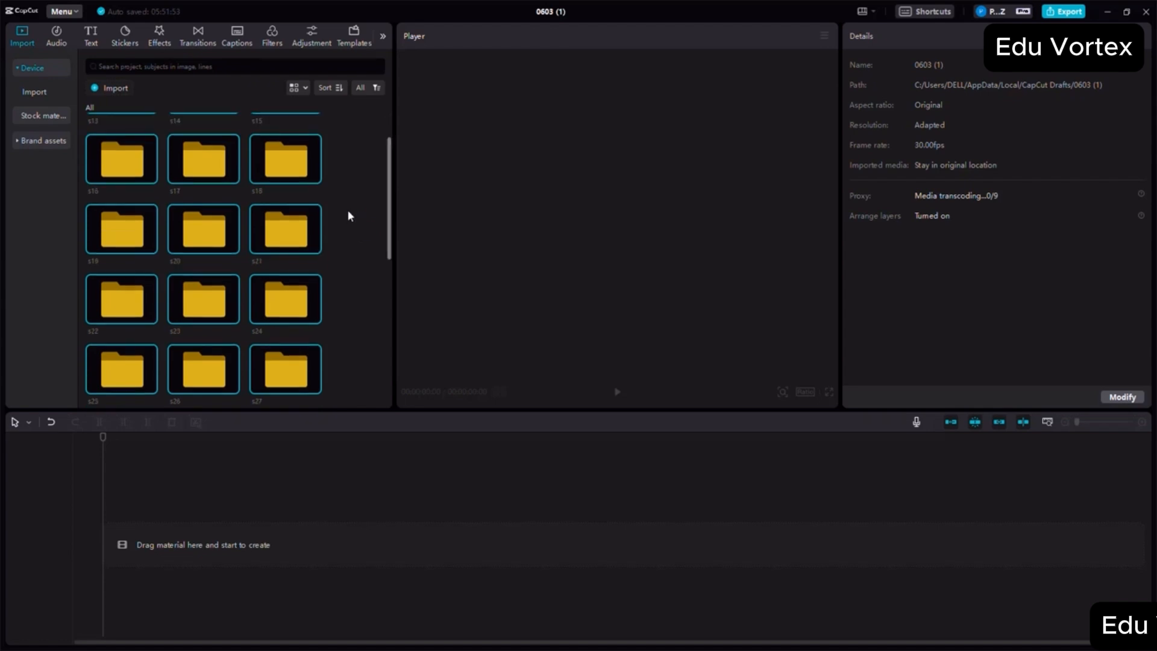
click(338, 88)
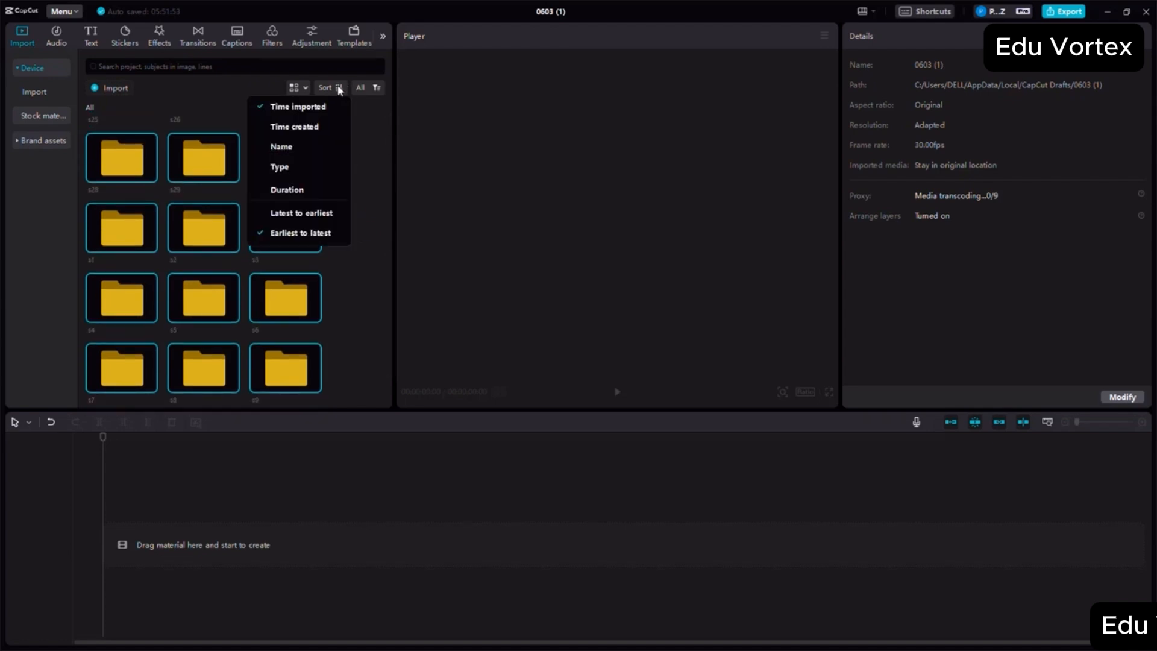
click(293, 147)
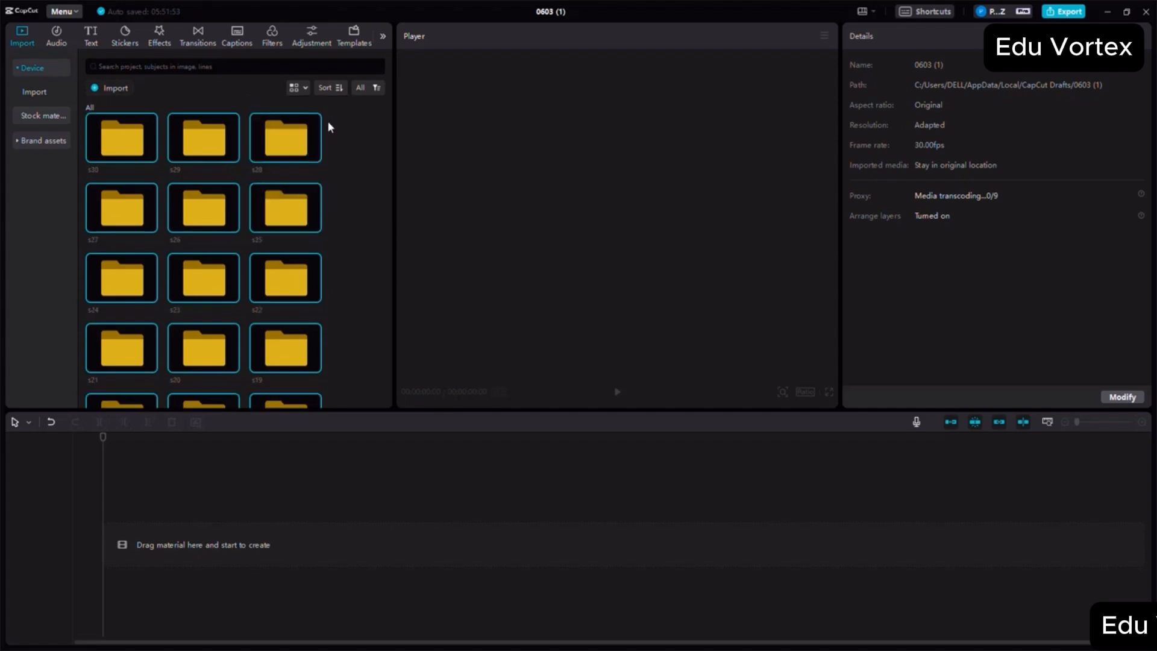
- Open the s1 media folder and place its spaceship video and ominous-breathe audio together at the start of the timeline
scroll(343, 226, down, 5)
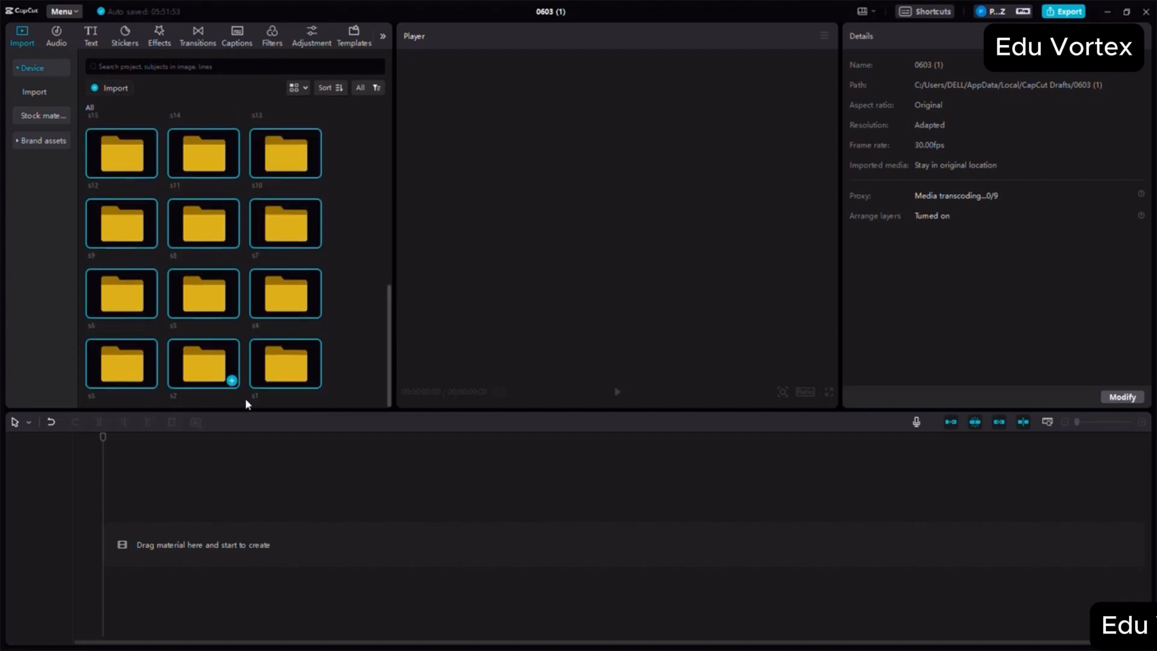
click(203, 365)
click(124, 364)
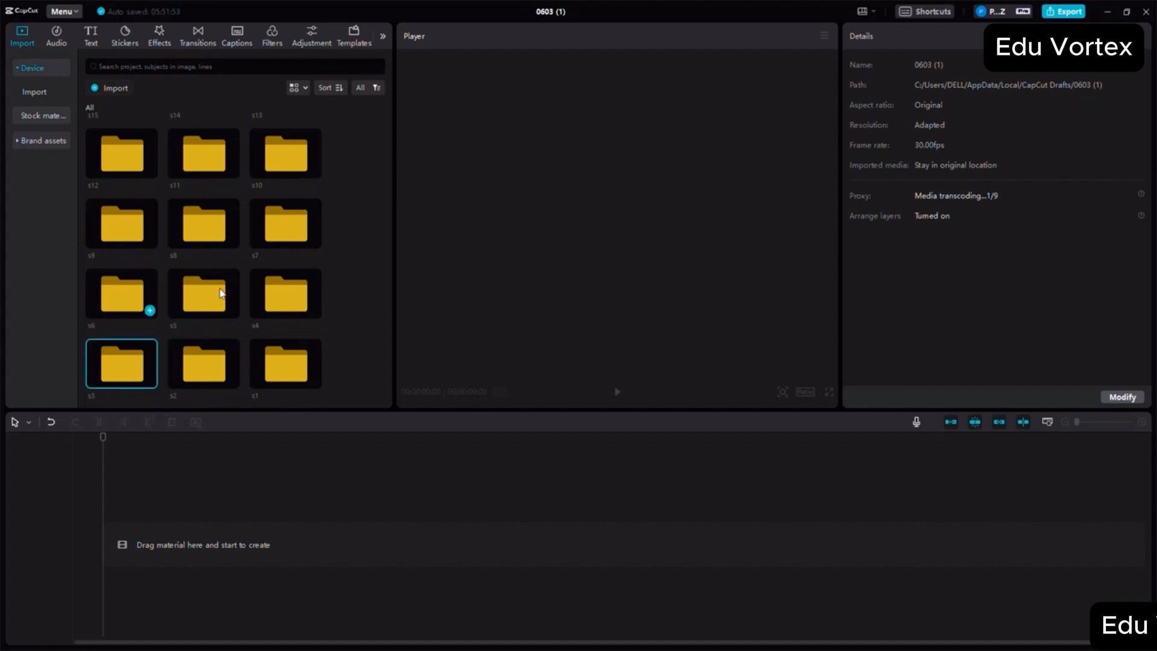
click(286, 376)
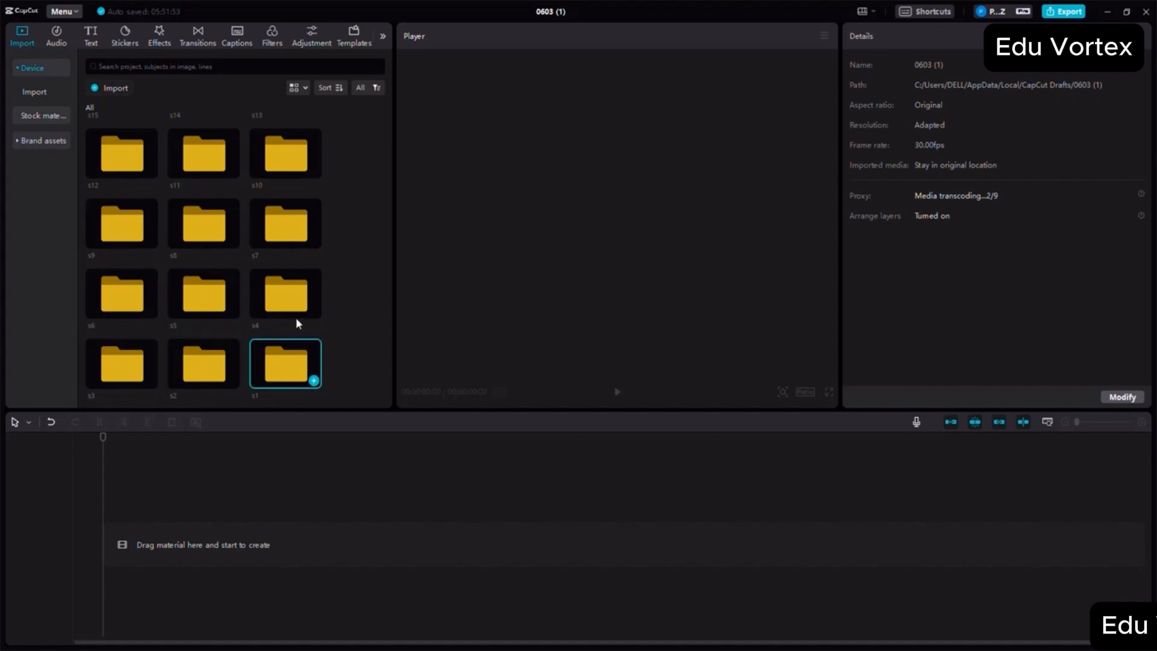
double_click(288, 362)
drag(259, 226, 161, 181)
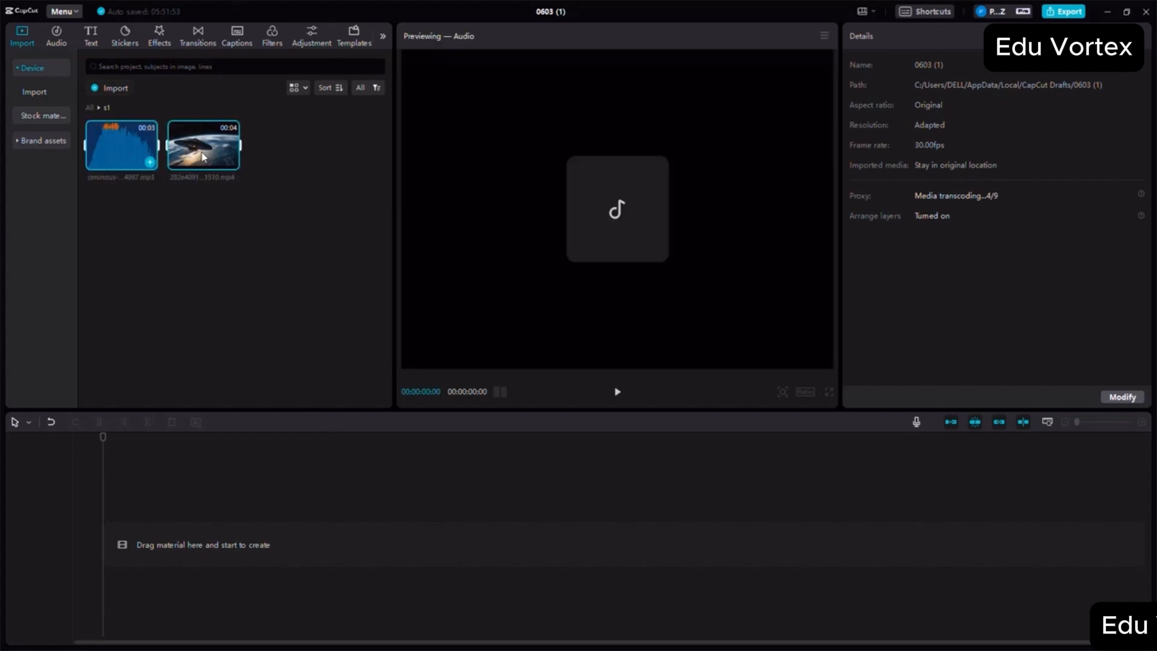
drag(203, 148, 126, 550)
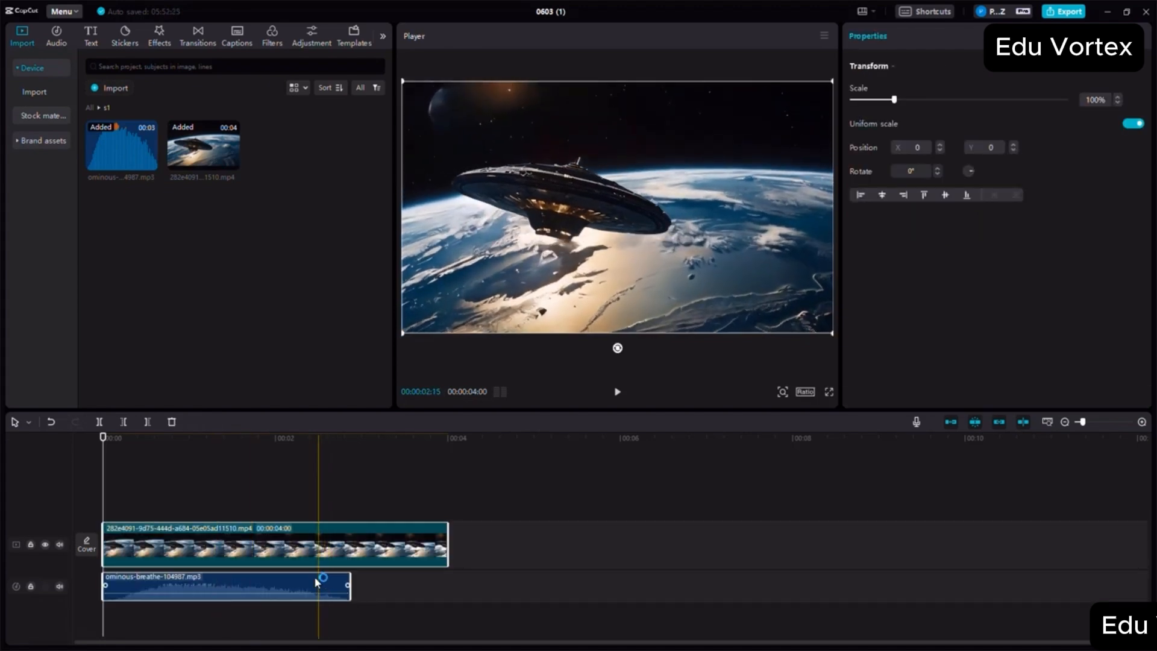
- Lower the ominous-breathe audio's volume to -15.2 dB and play back the opening spaceship scene
drag(251, 602, 260, 596)
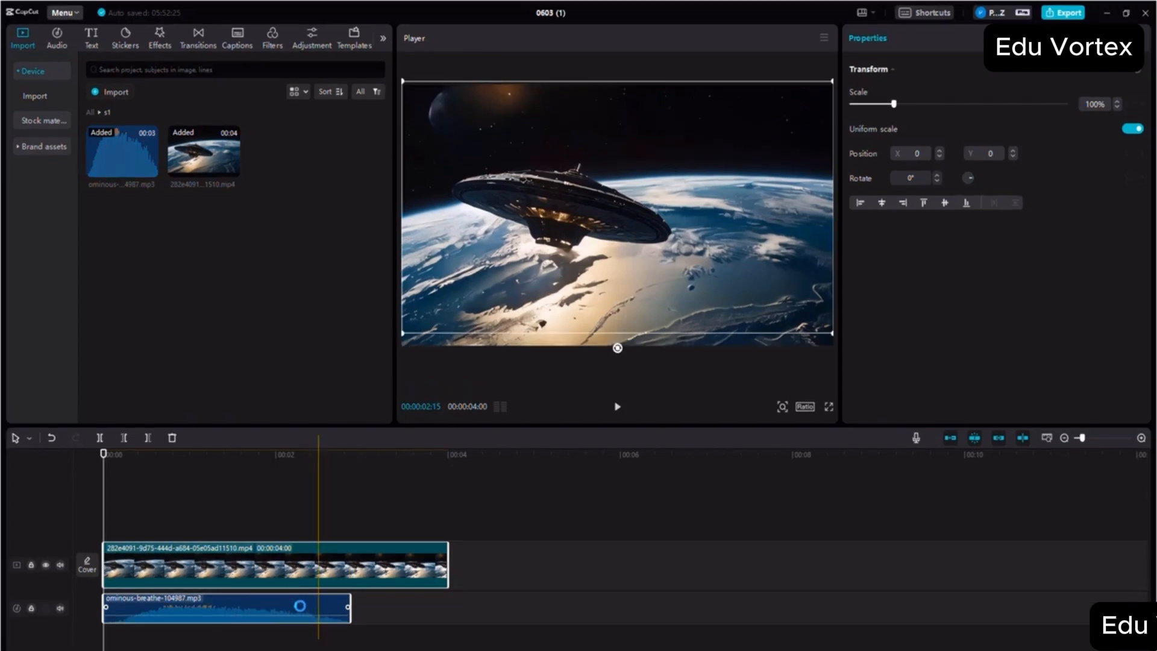
click(300, 604)
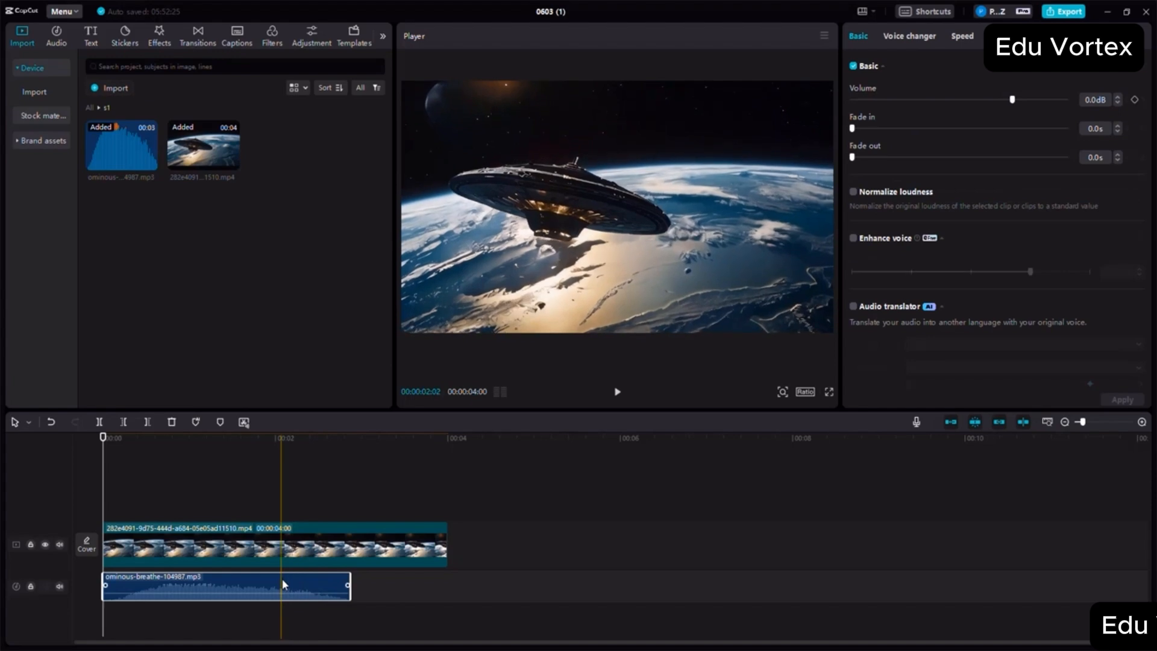
click(982, 100)
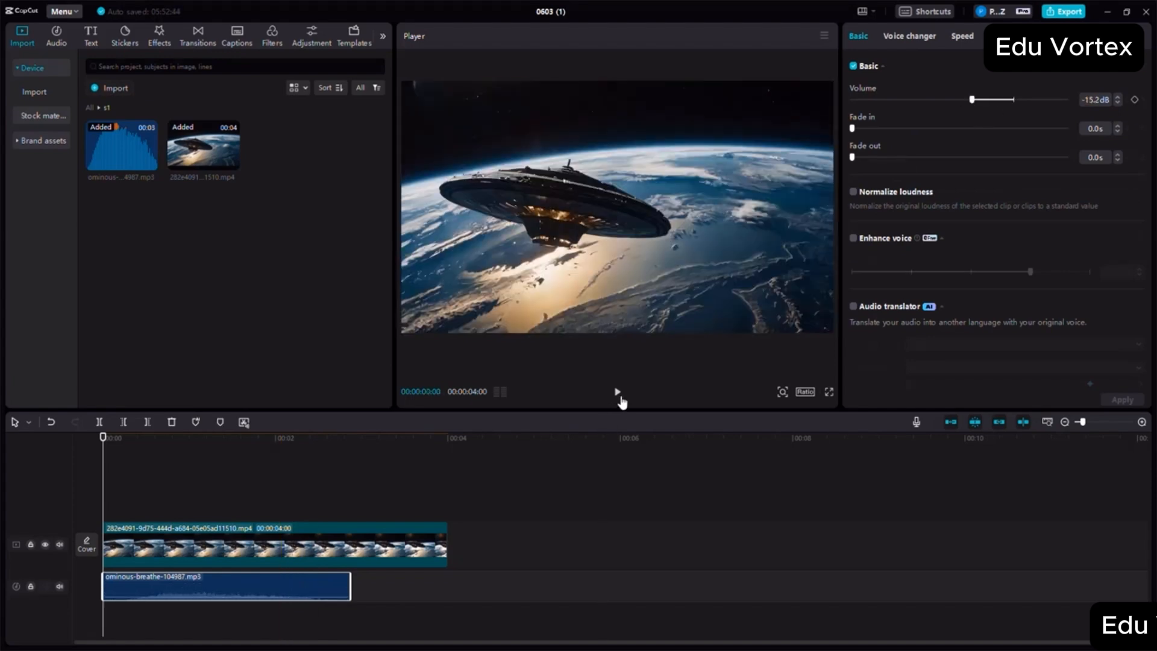
click(617, 393)
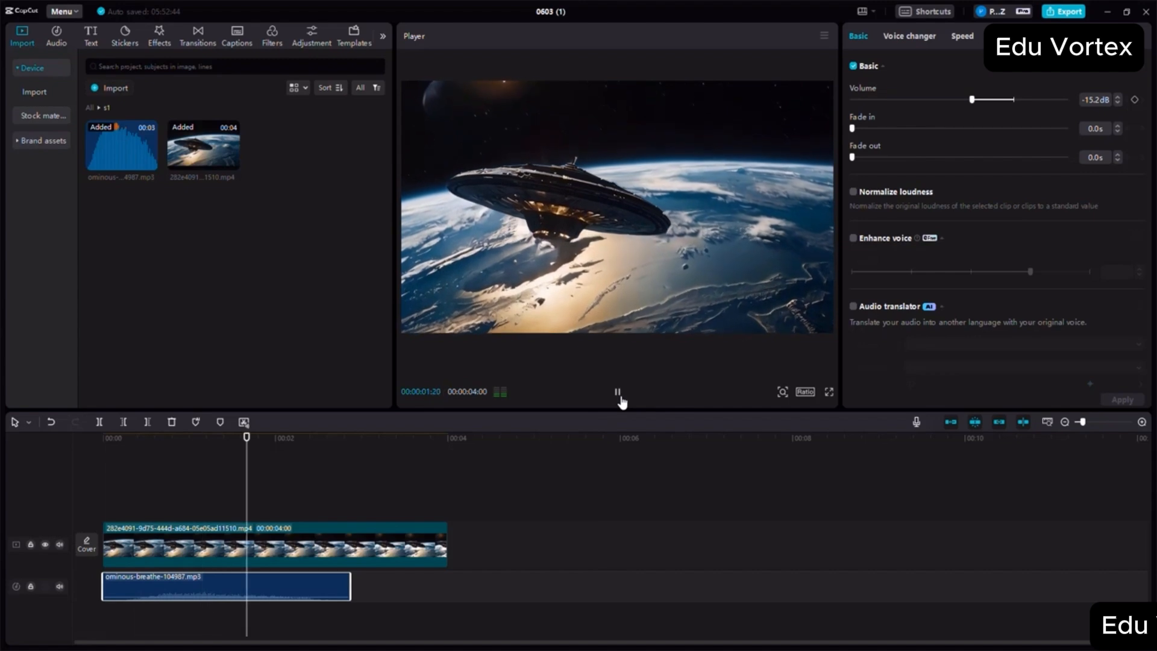
click(616, 393)
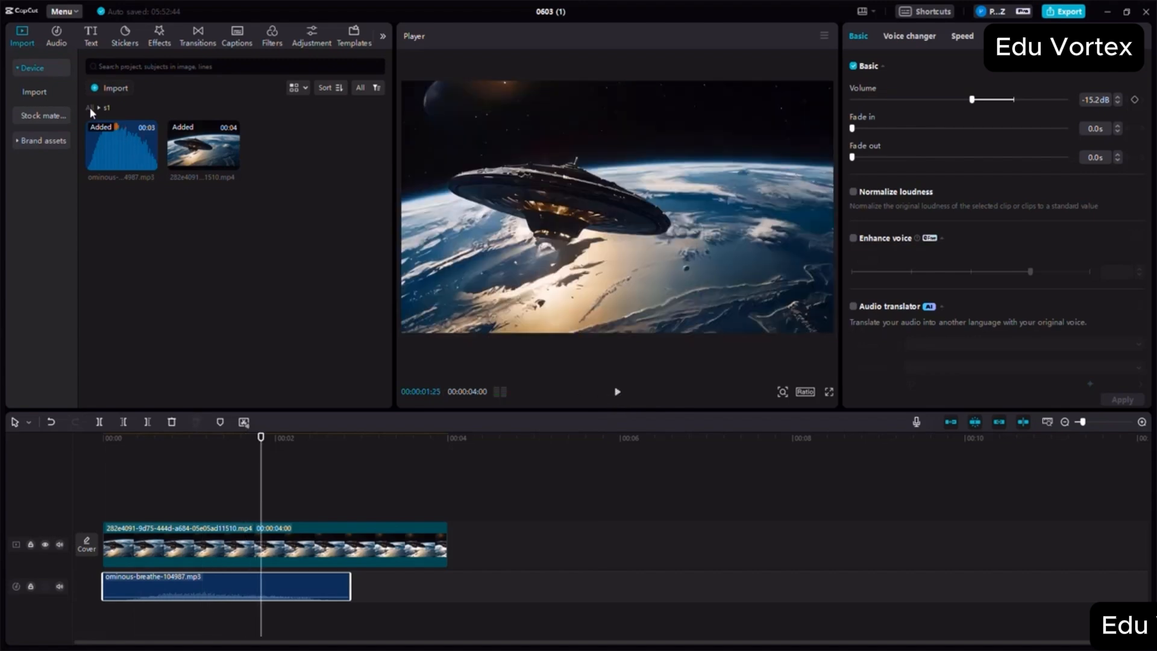
- Open the s2 media folder and append its alien video after the spaceship clip on the timeline
click(90, 108)
scroll(240, 320, down, 7)
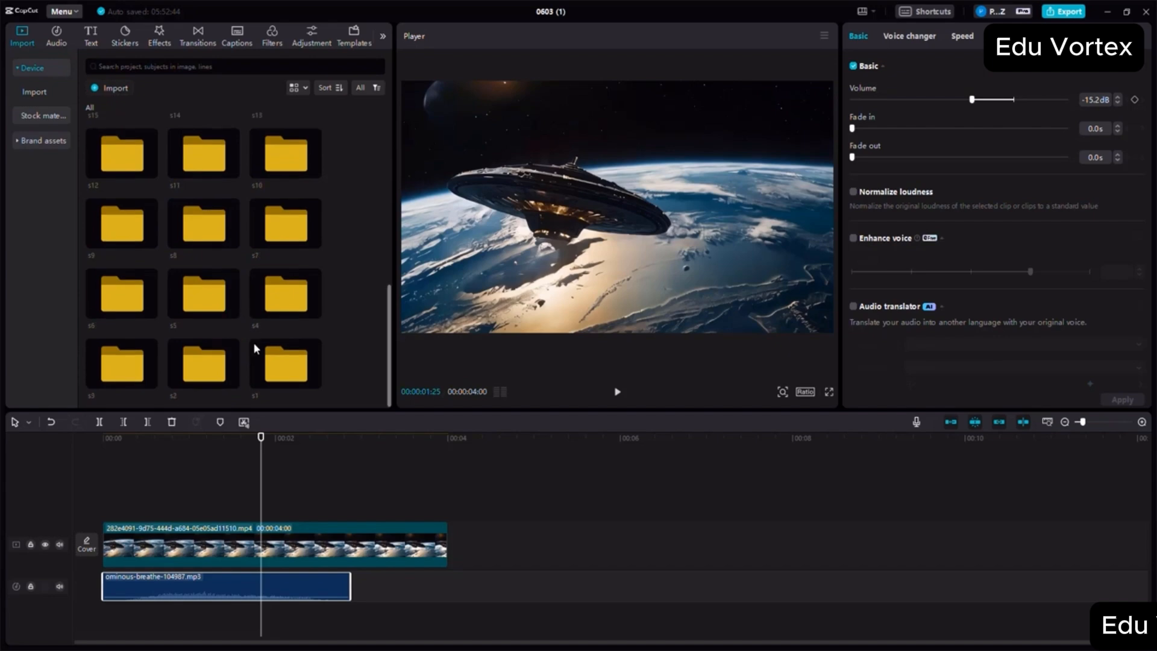
double_click(212, 371)
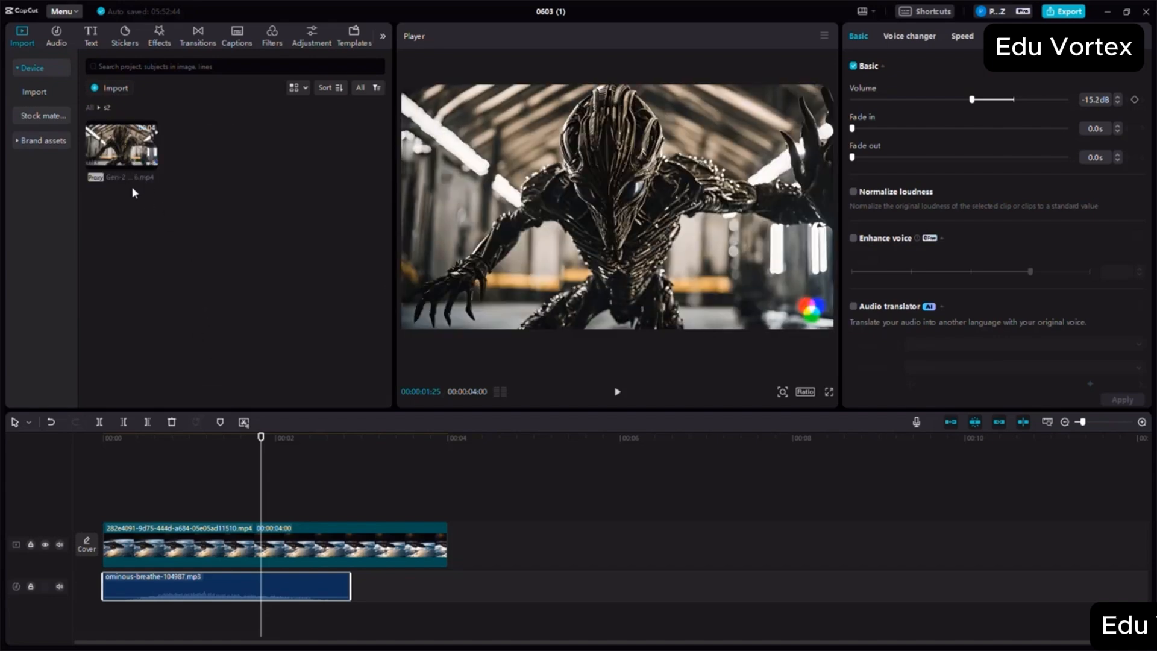
drag(124, 148, 455, 547)
drag(323, 561, 268, 550)
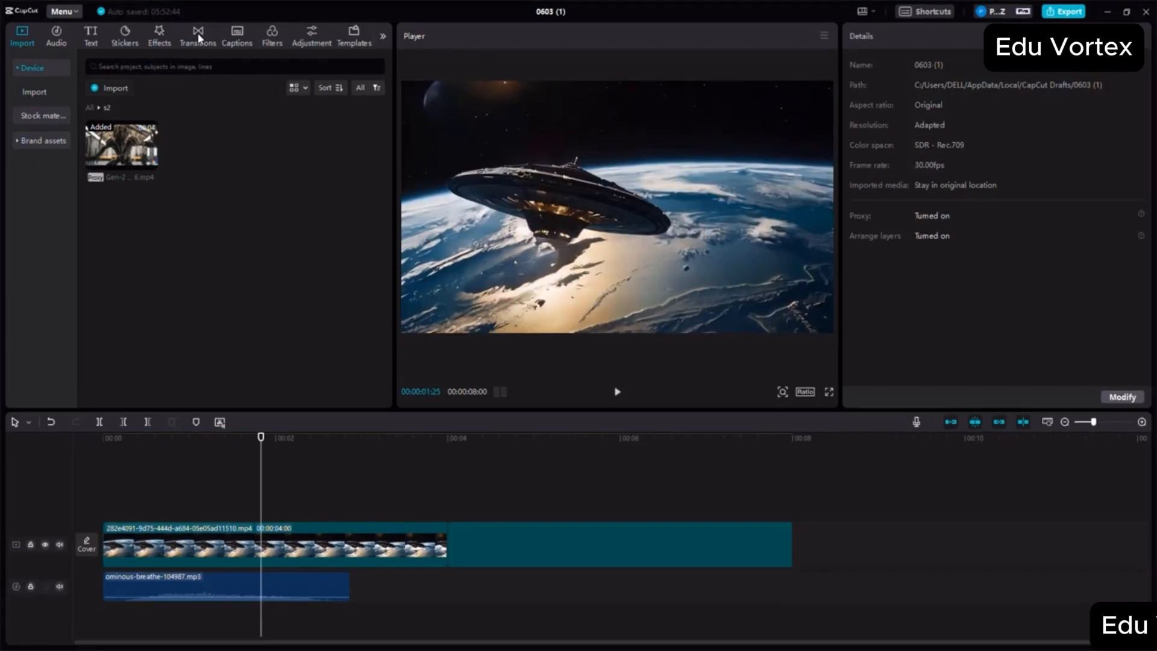
- Add the Woosh blur transition between the spaceship and s2 alien clips, accepting duplicate frames without further reminders
click(197, 32)
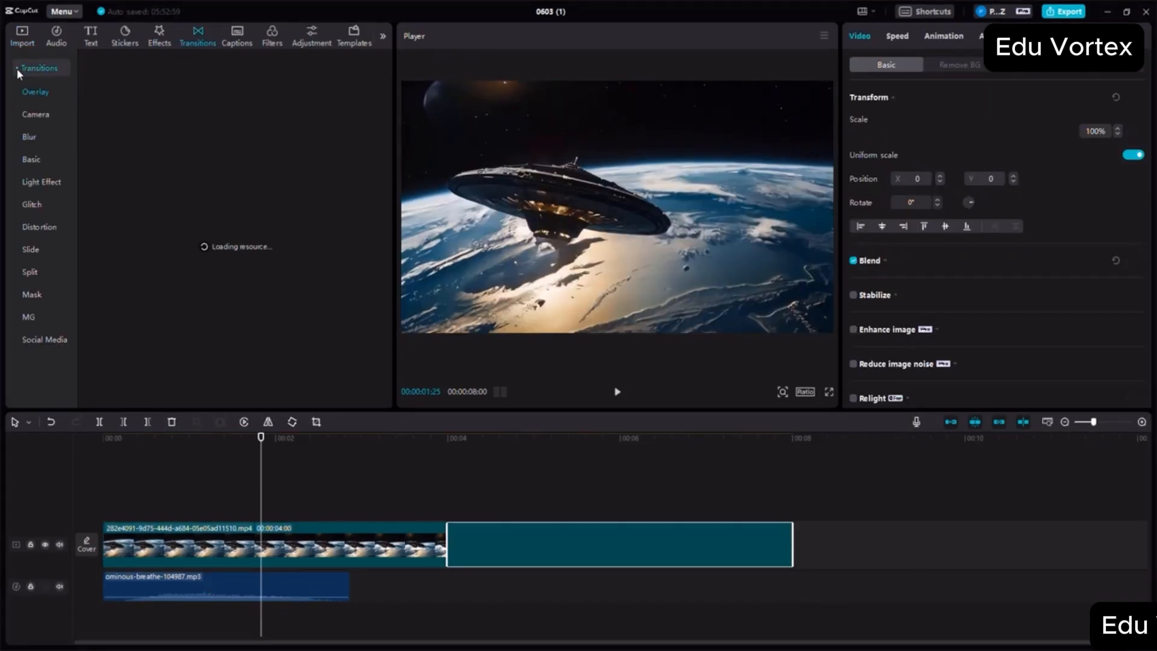
click(28, 138)
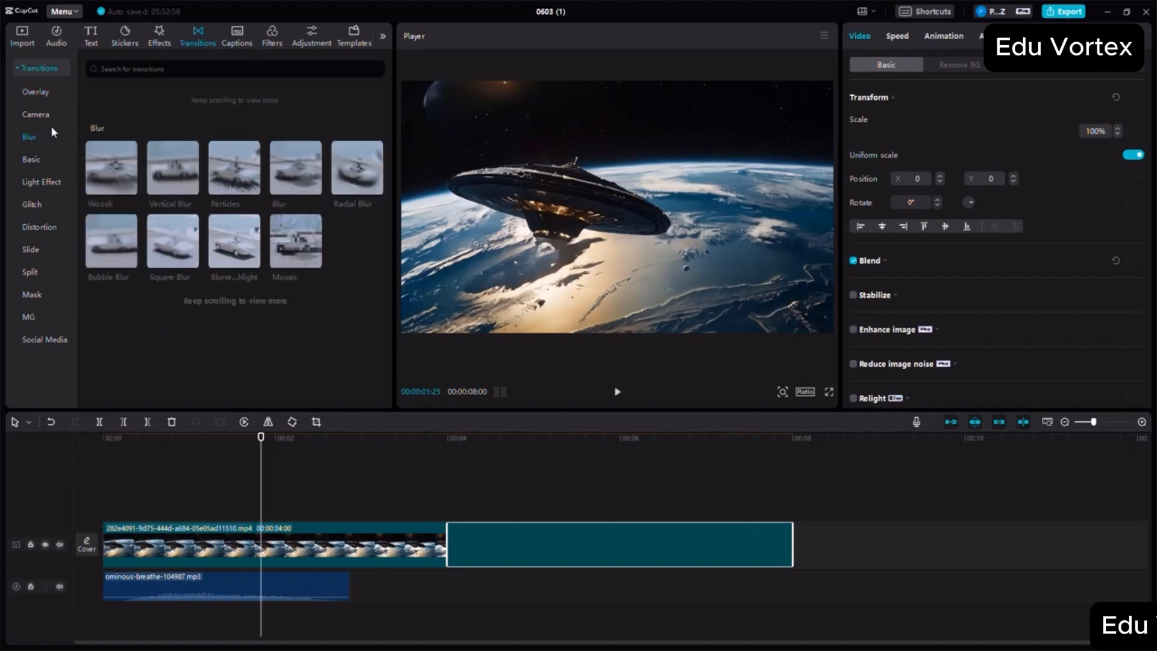
mouse_move(123, 176)
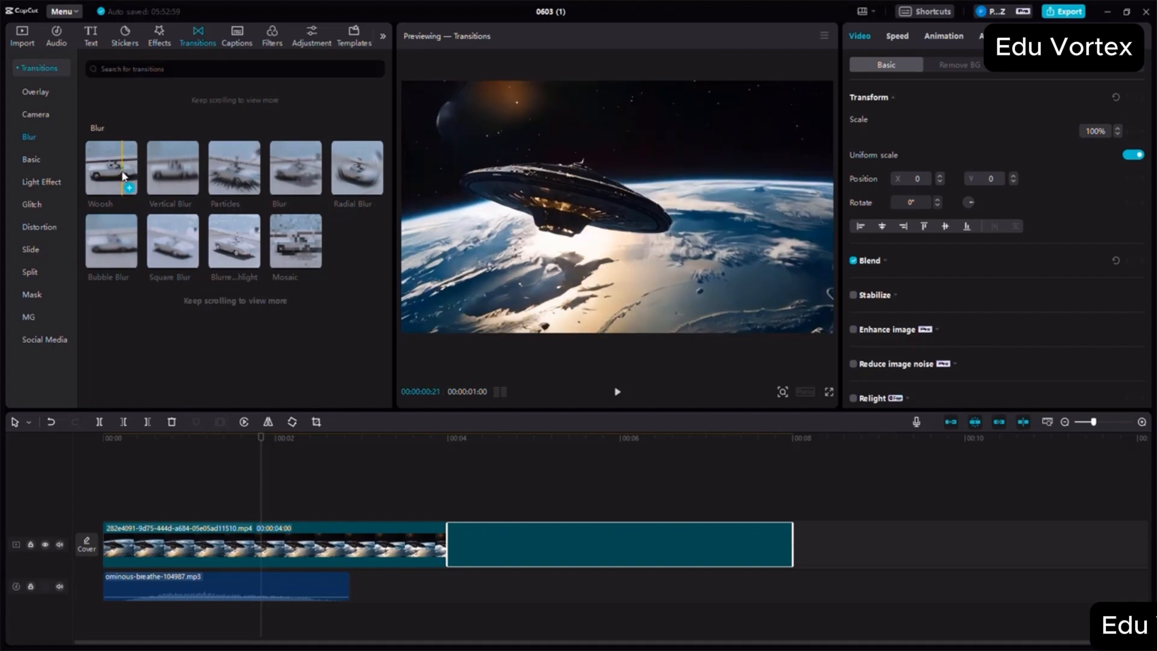
drag(113, 176, 430, 549)
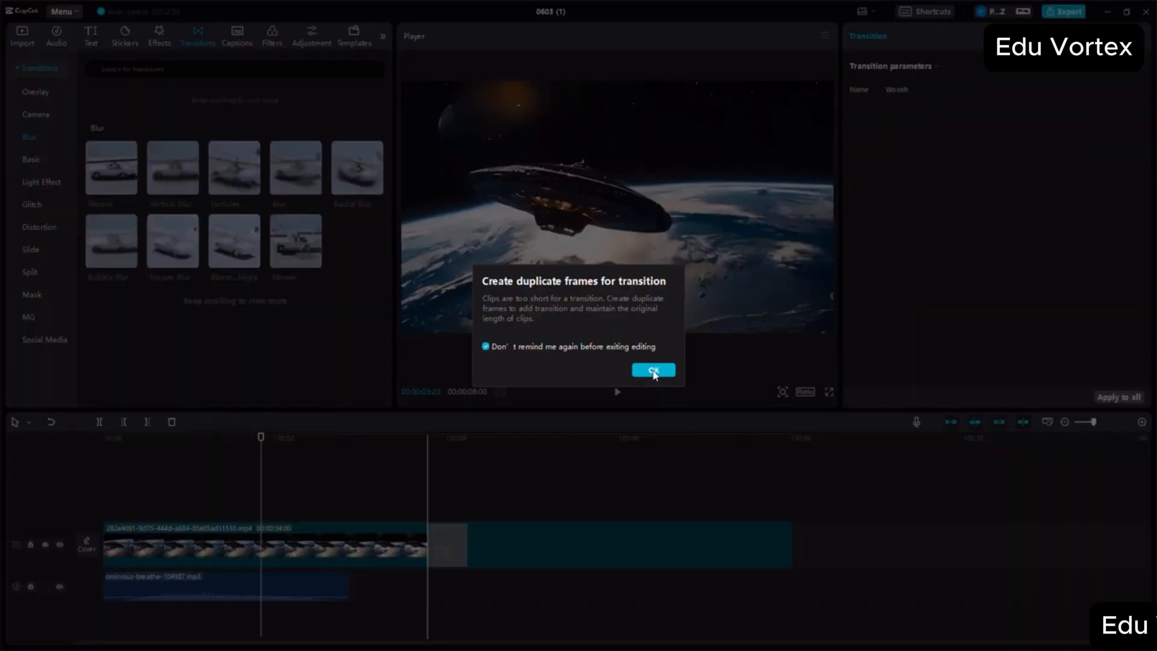
click(653, 370)
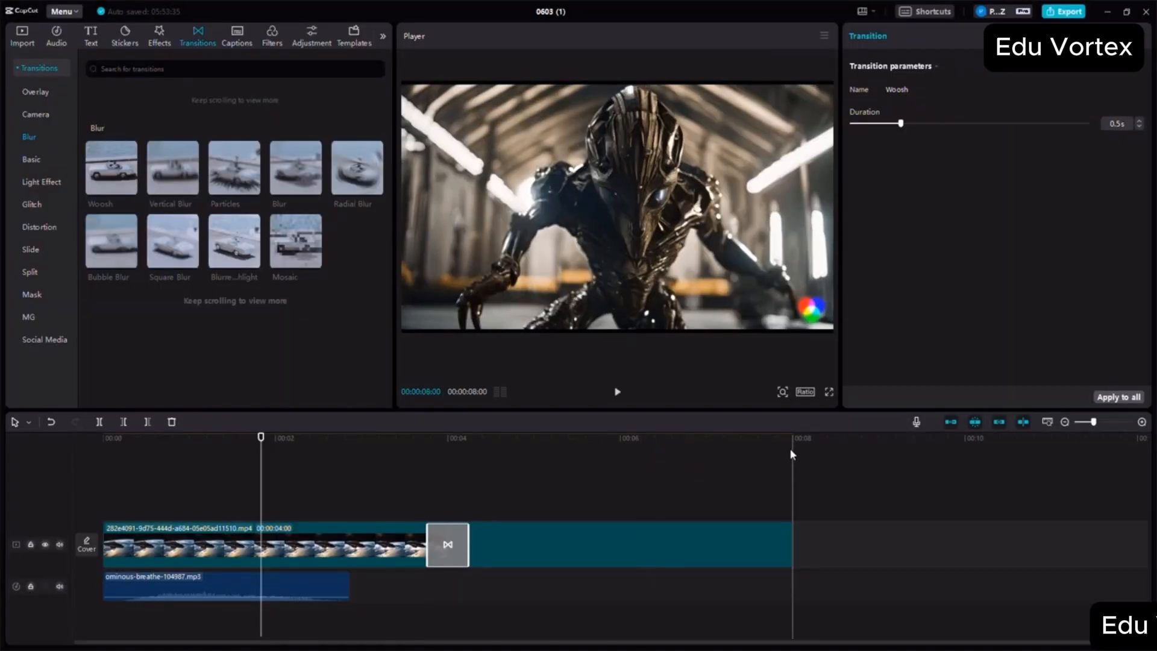
- Append the s3 alien giant king video after the s2 clip and stack its laser-zap and explosion audio beneath the video's start
click(791, 450)
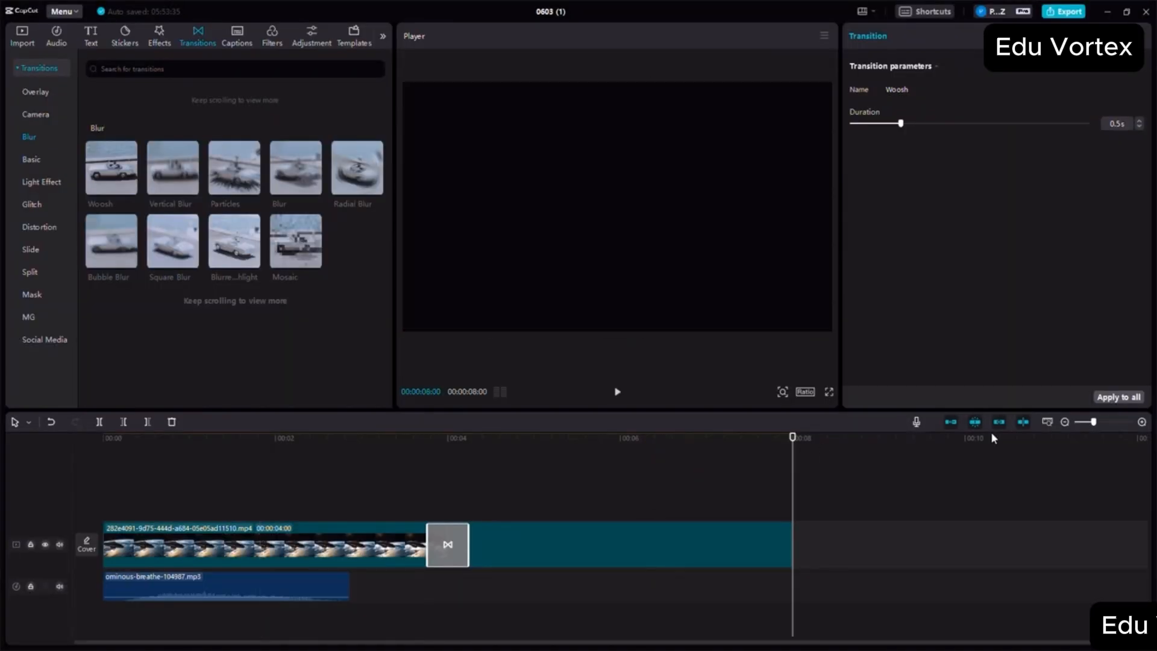
click(1065, 422)
click(1065, 422)
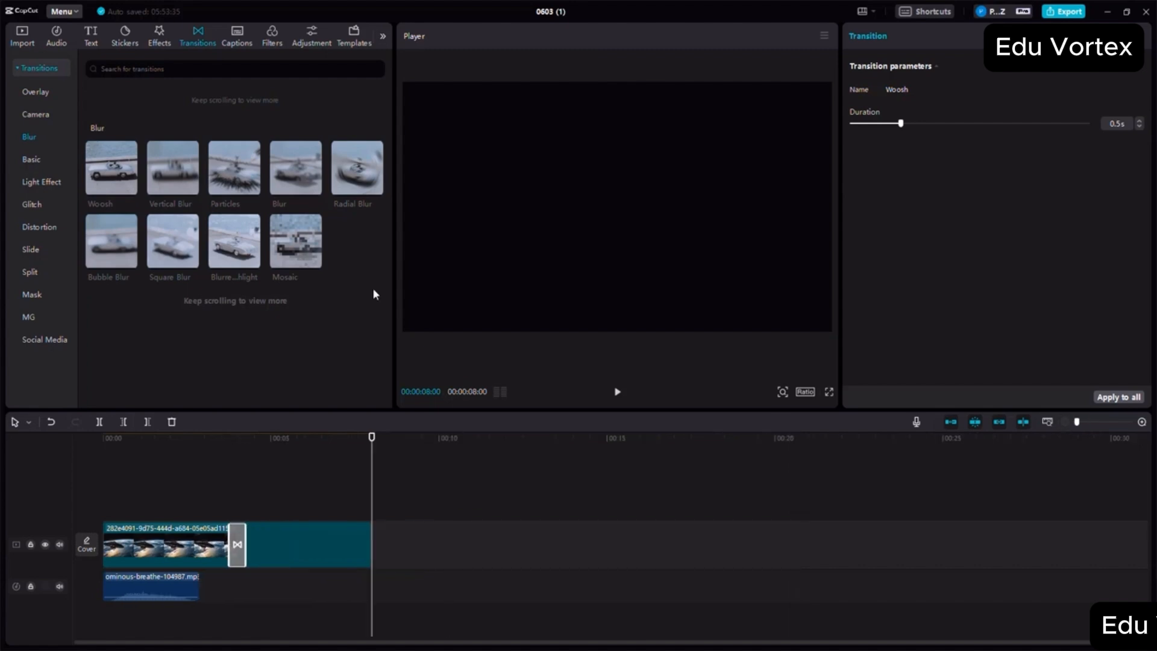
click(21, 41)
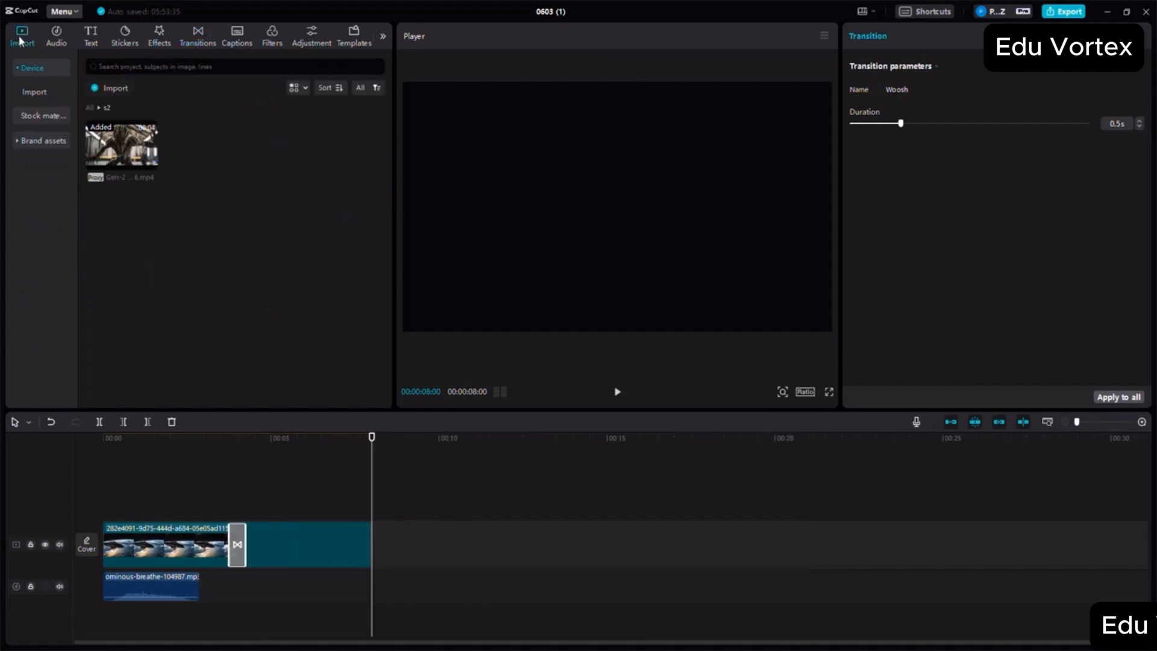
click(92, 109)
scroll(159, 298, down, 3)
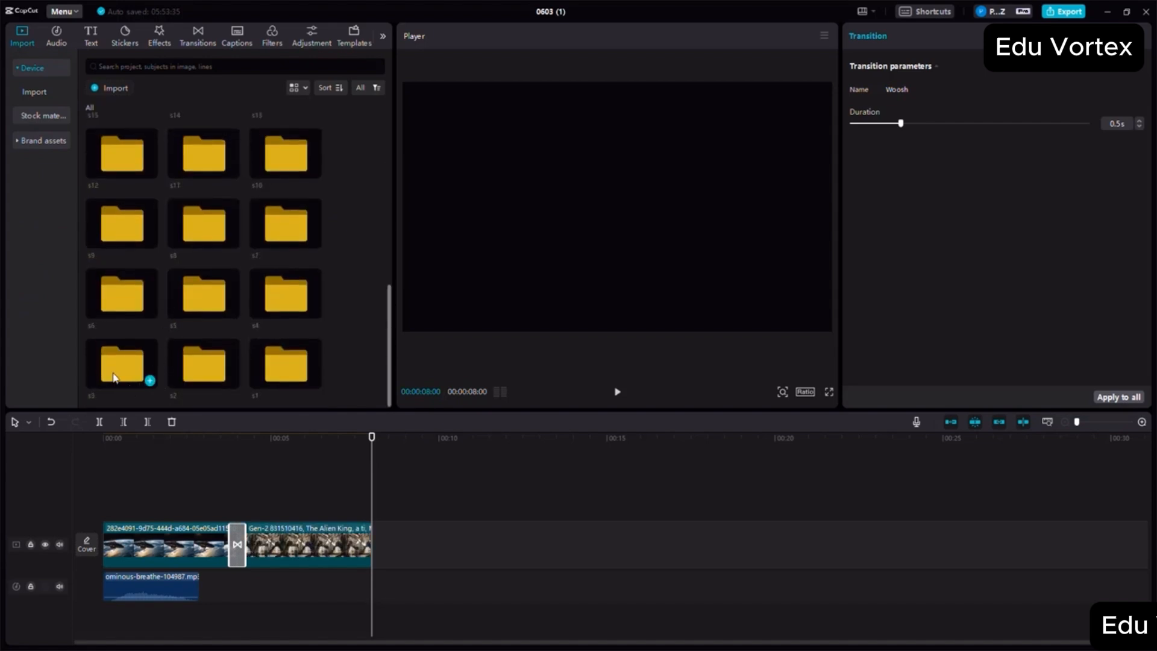
double_click(116, 373)
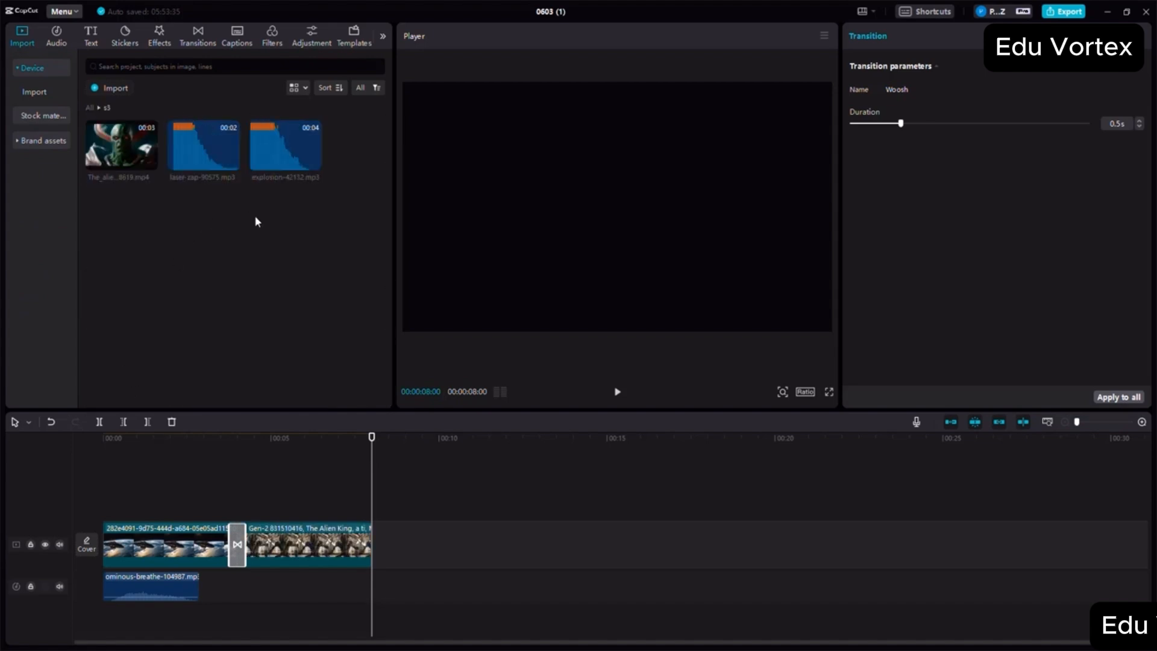
click(117, 145)
drag(116, 145, 374, 549)
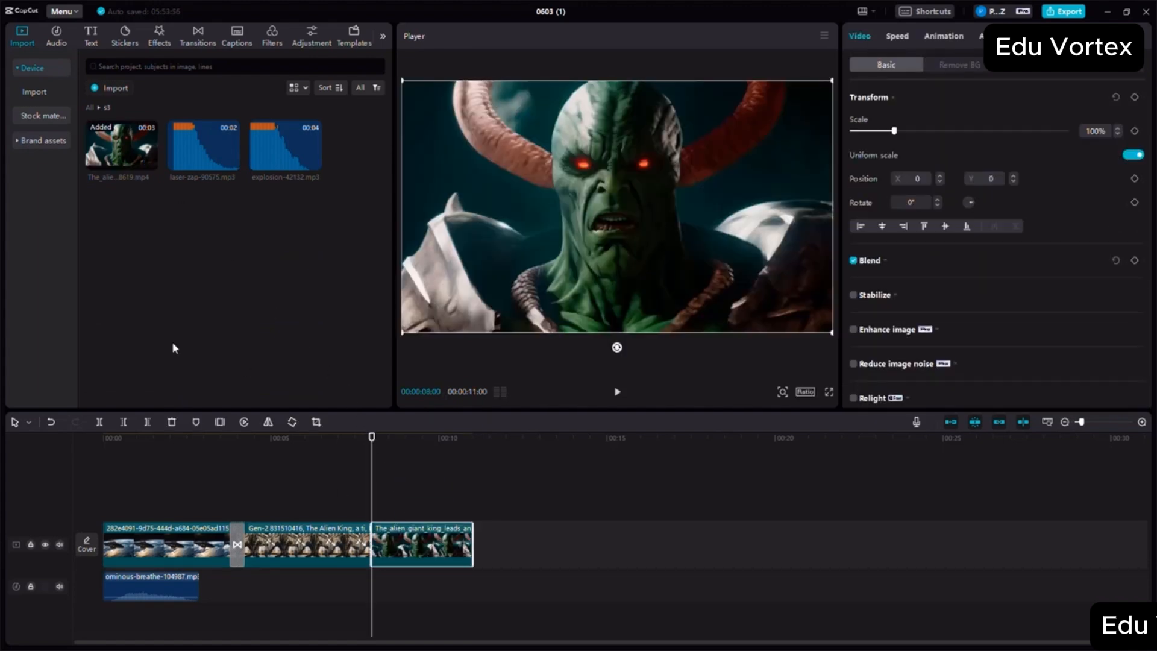
drag(208, 171, 372, 583)
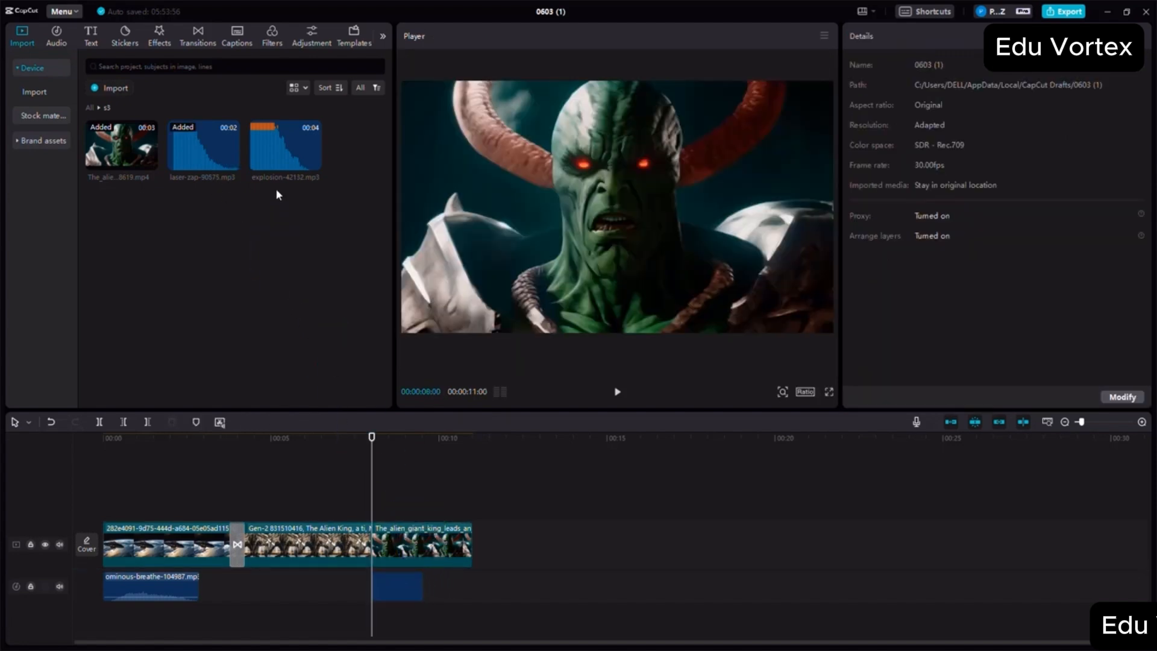
drag(279, 136, 374, 613)
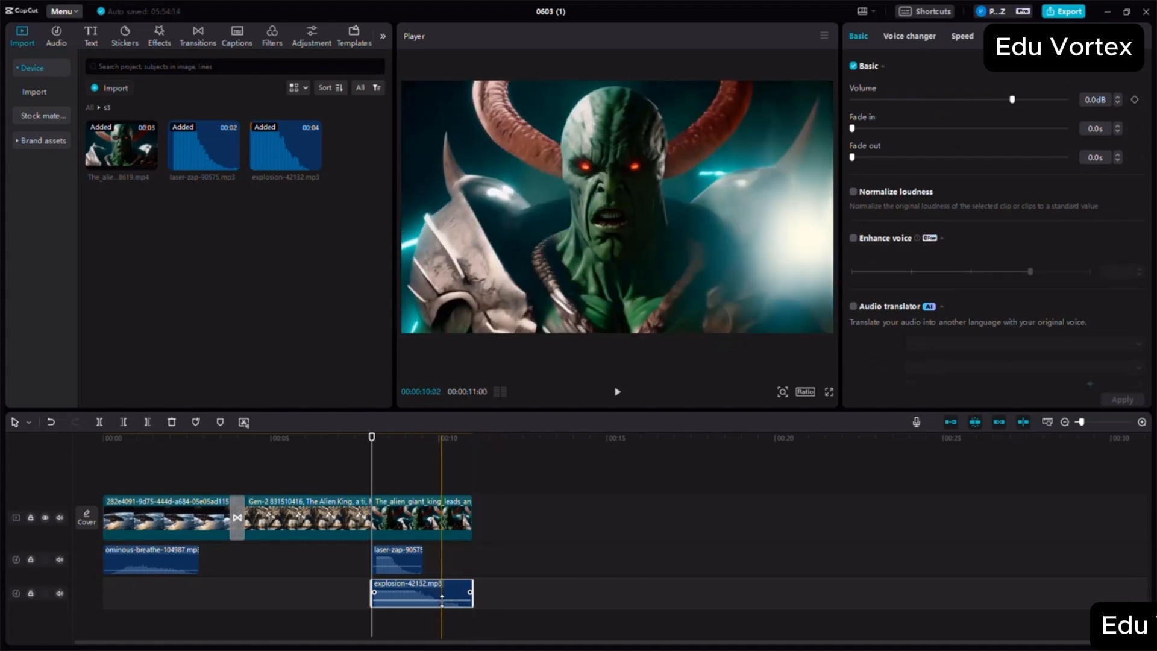
- Lower the volumes of the laser-zap and explosion audio to -8.8 dB each and play back the s3 scene
drag(442, 599, 442, 603)
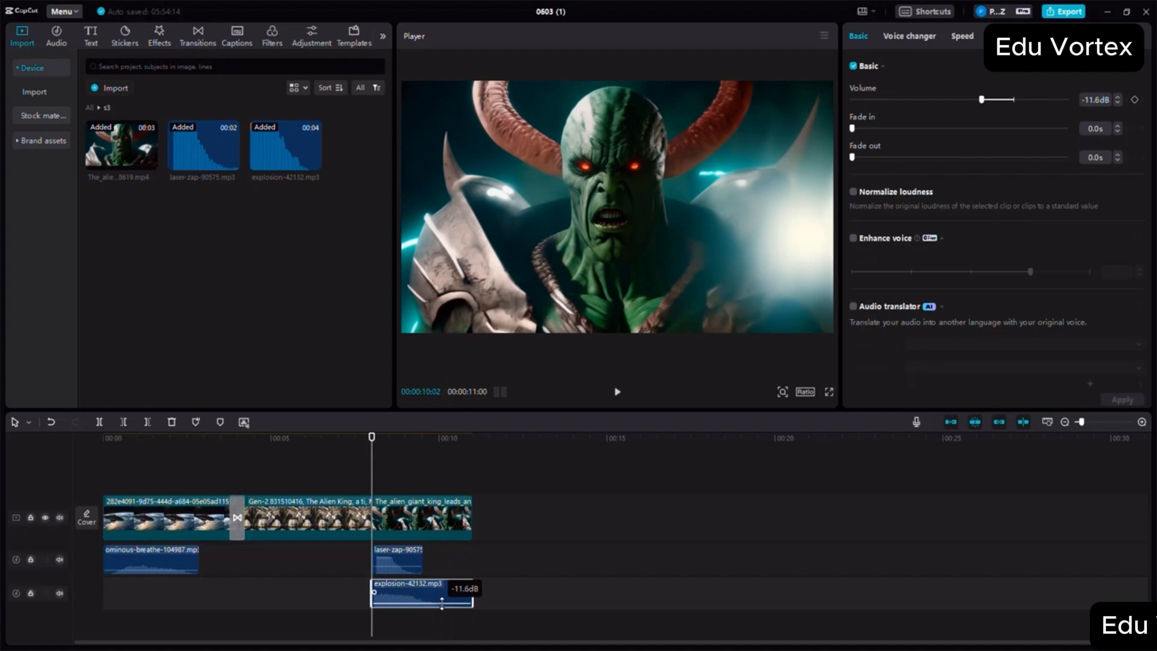
click(398, 561)
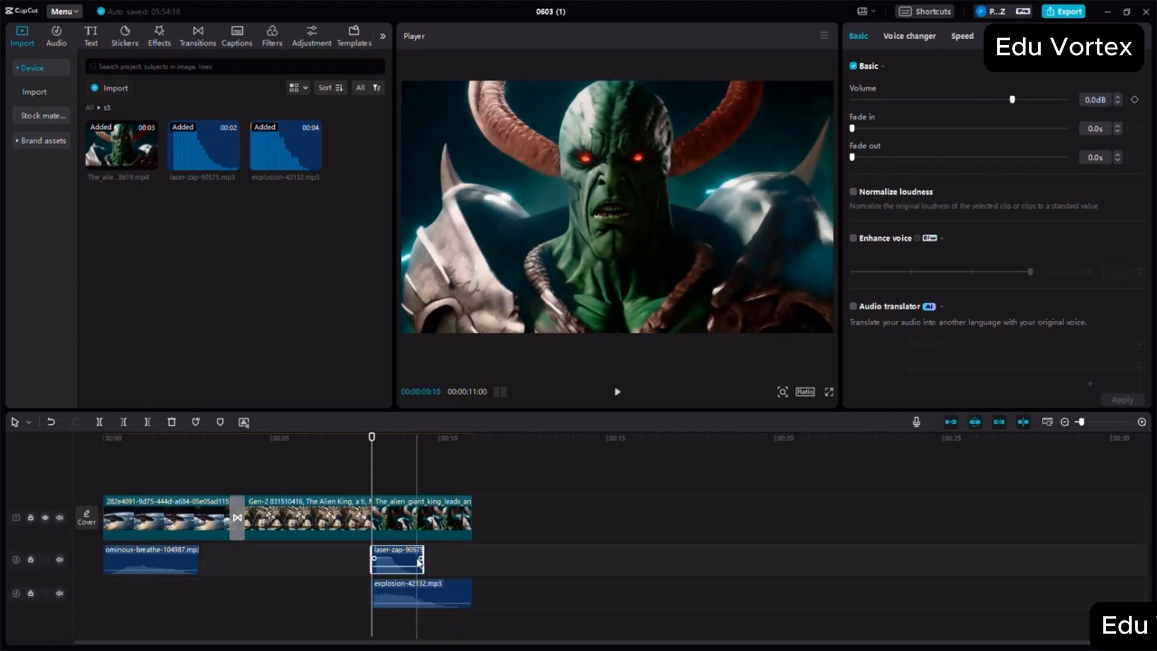
click(617, 394)
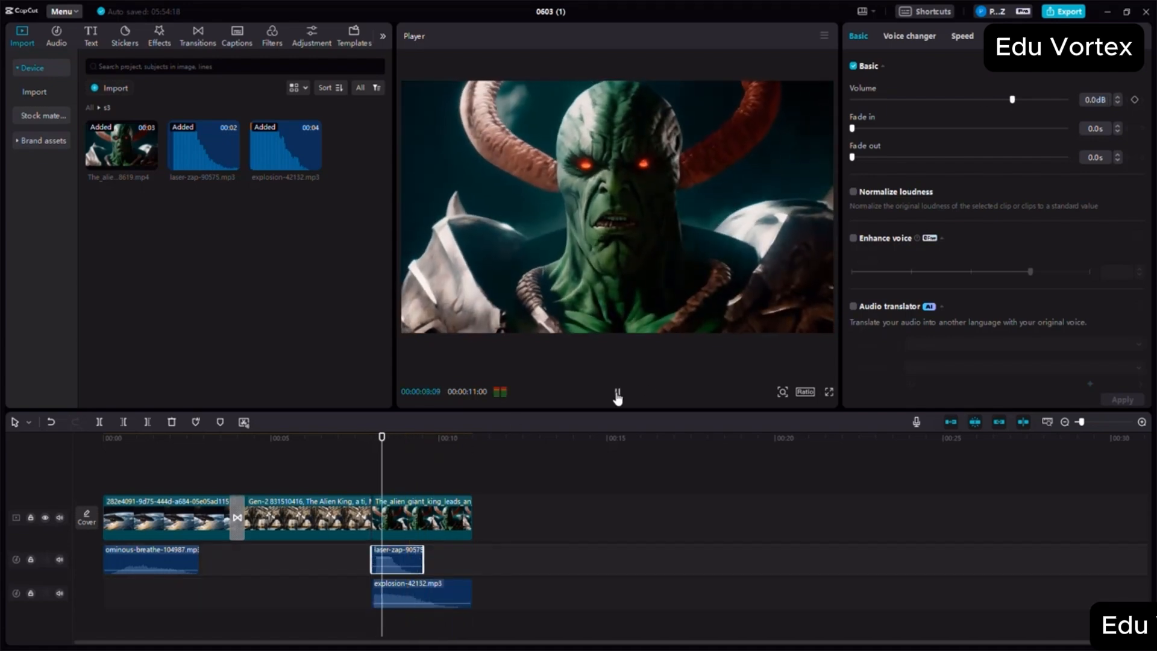
click(617, 394)
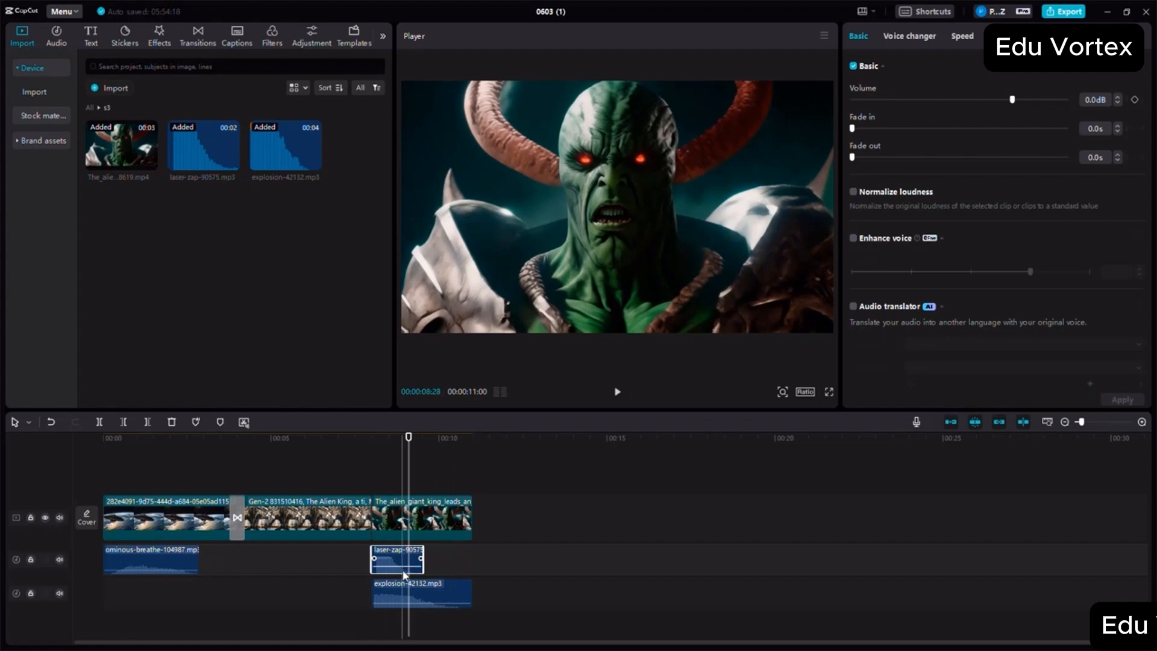
drag(392, 567, 392, 567)
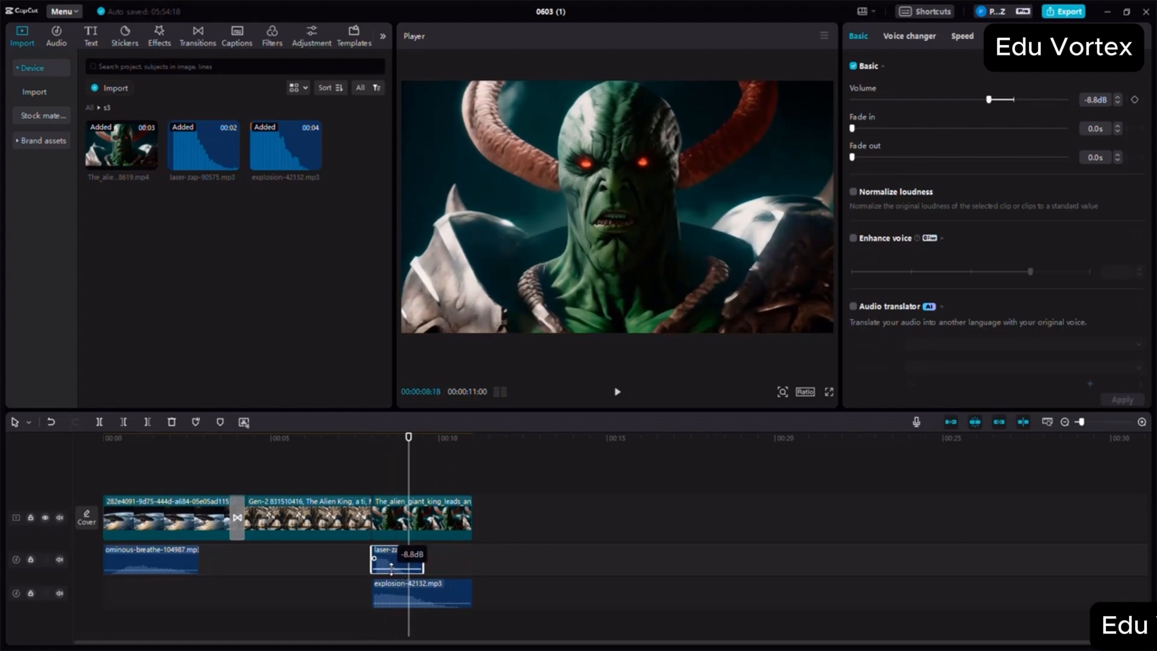
drag(392, 567, 422, 602)
click(425, 602)
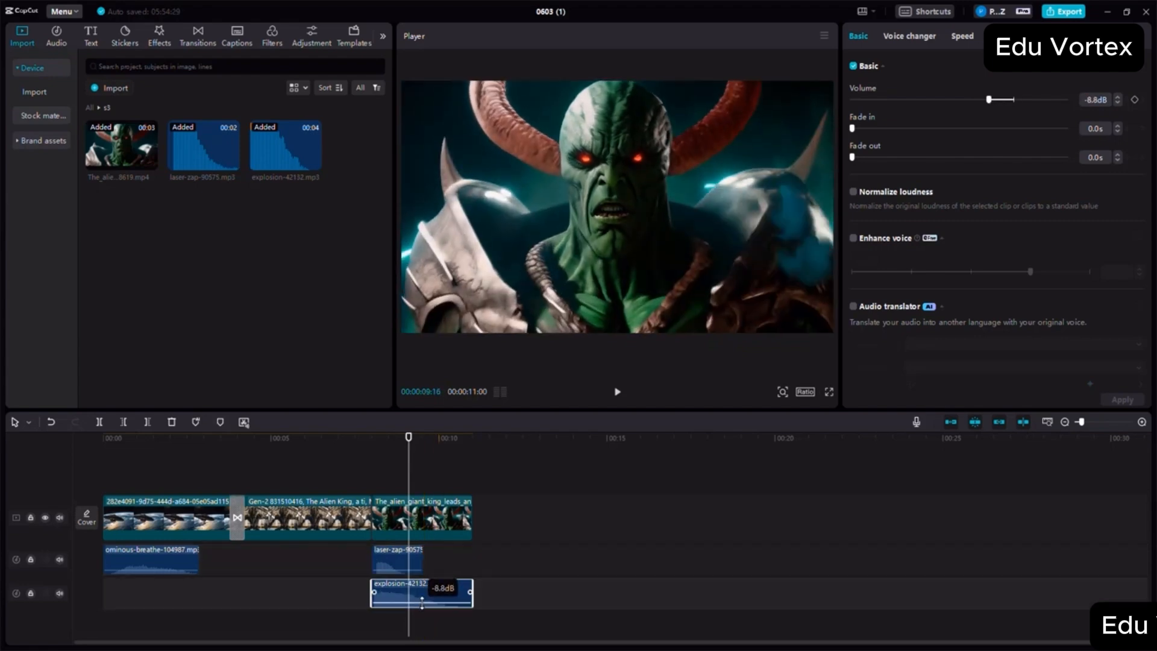
click(347, 476)
click(618, 393)
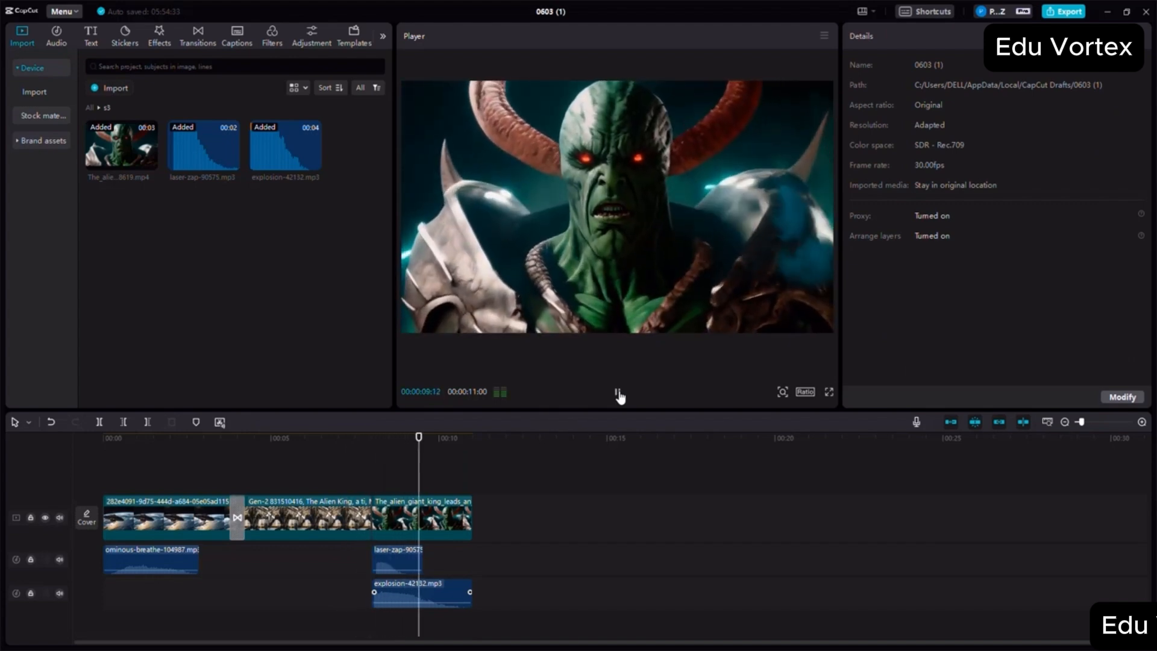
click(619, 392)
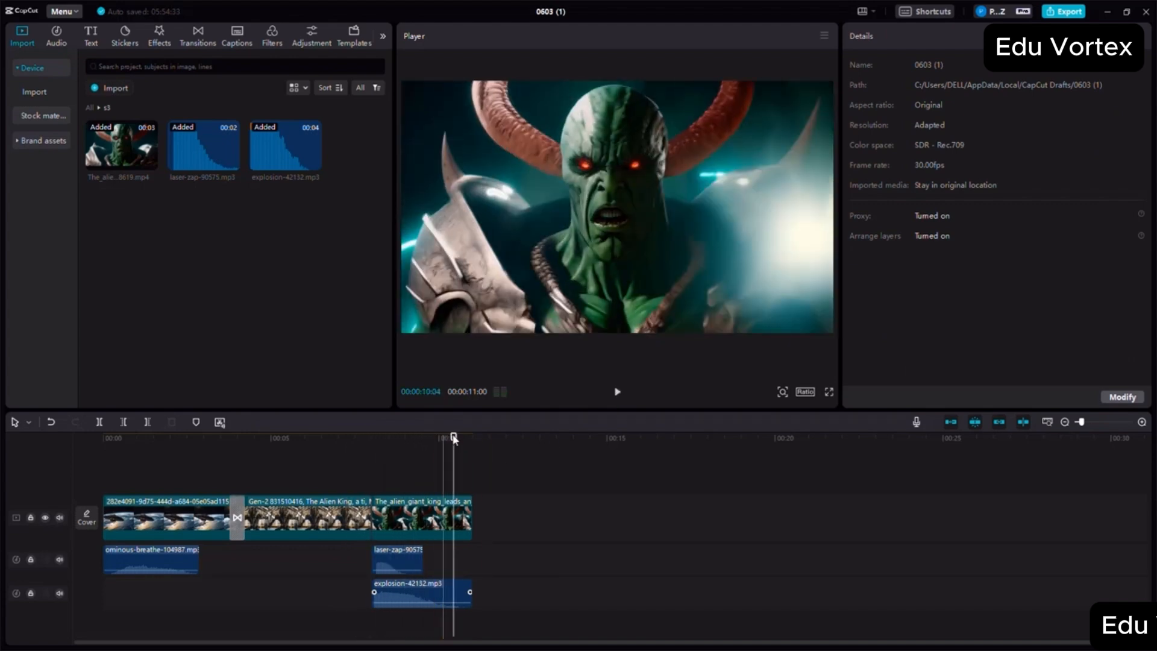
- Append the s4 desert warrior video after the s3 clip and place the cadence-crew-minimal-logo audio beneath its start
click(495, 438)
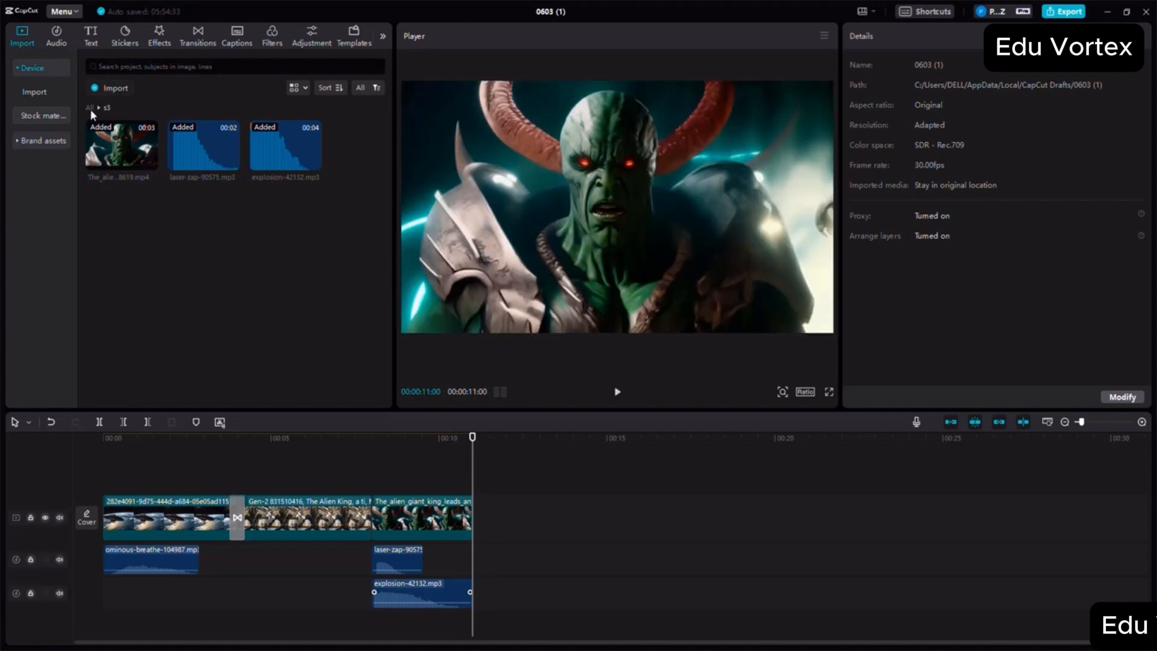
click(89, 108)
scroll(255, 340, down, 5)
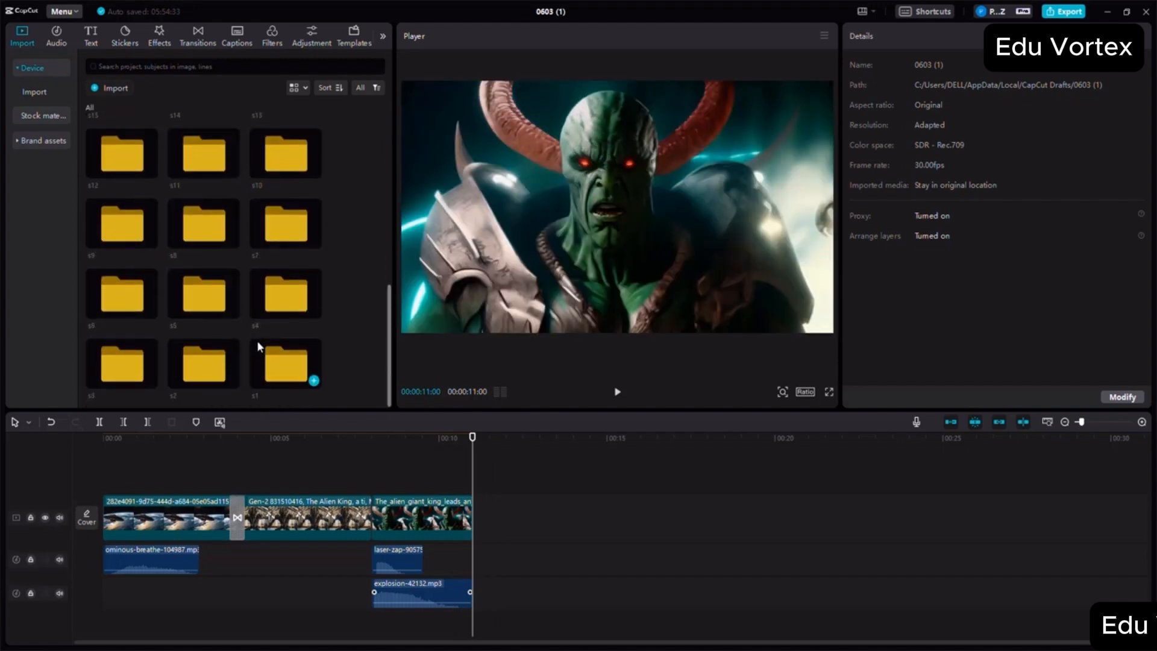
double_click(282, 301)
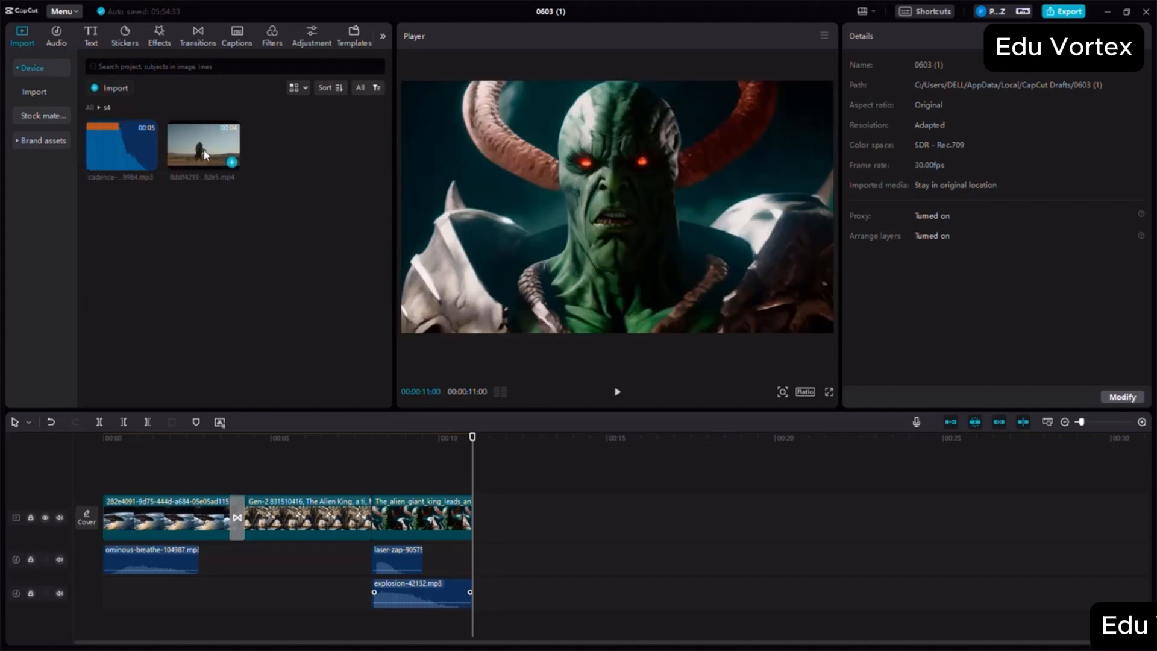
drag(206, 155, 437, 524)
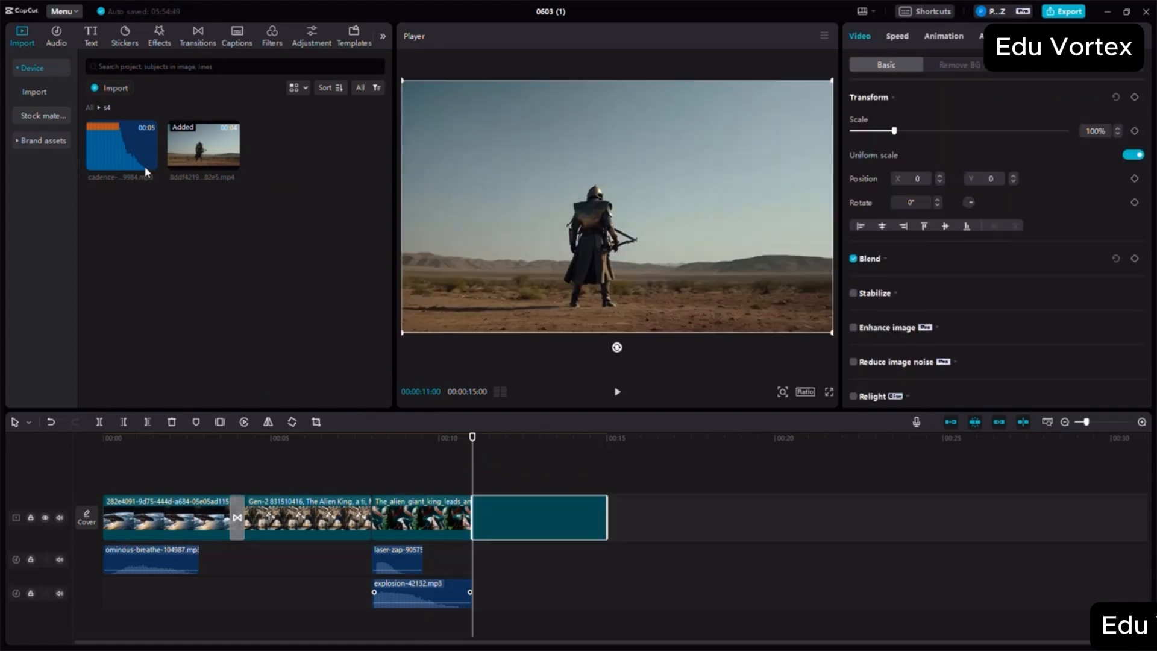
drag(135, 167, 478, 560)
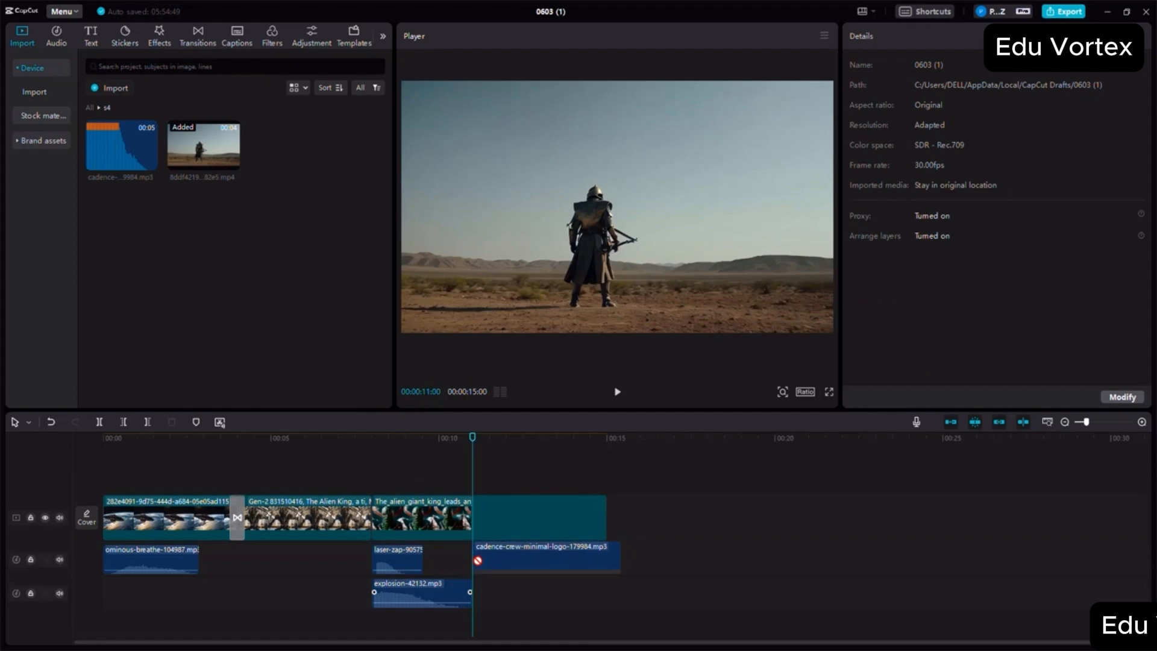
click(619, 551)
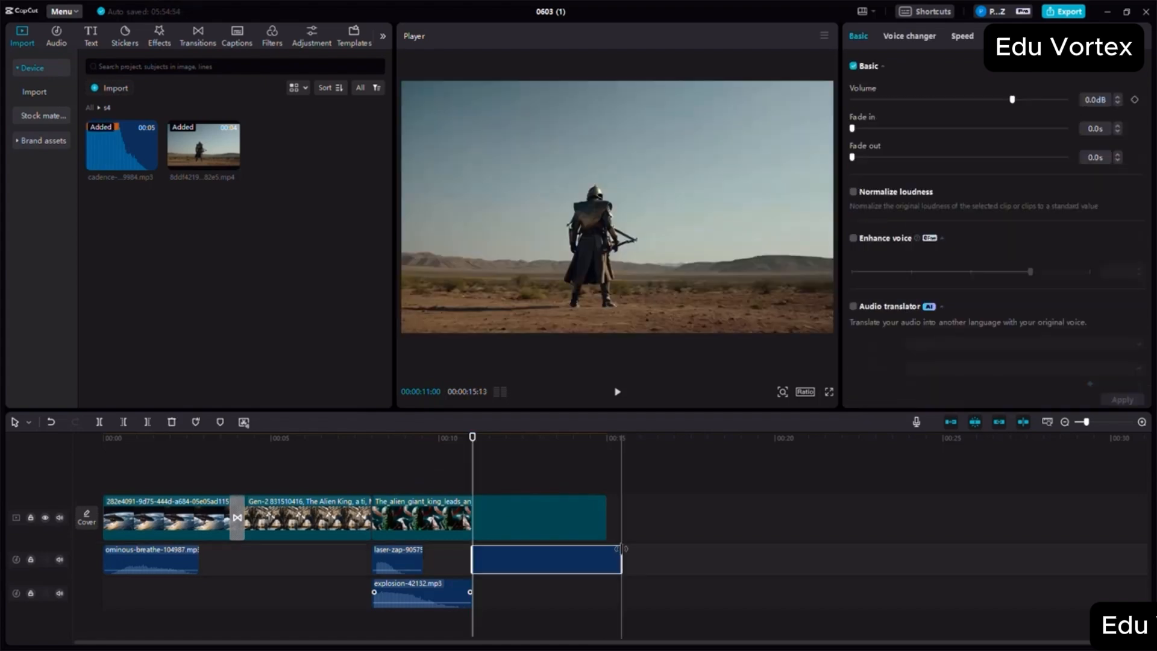
- Trim the cadence-crew-minimal-logo audio to the s4 video's end, lower its volume to -18.3 dB and play back the scene
drag(614, 547, 567, 571)
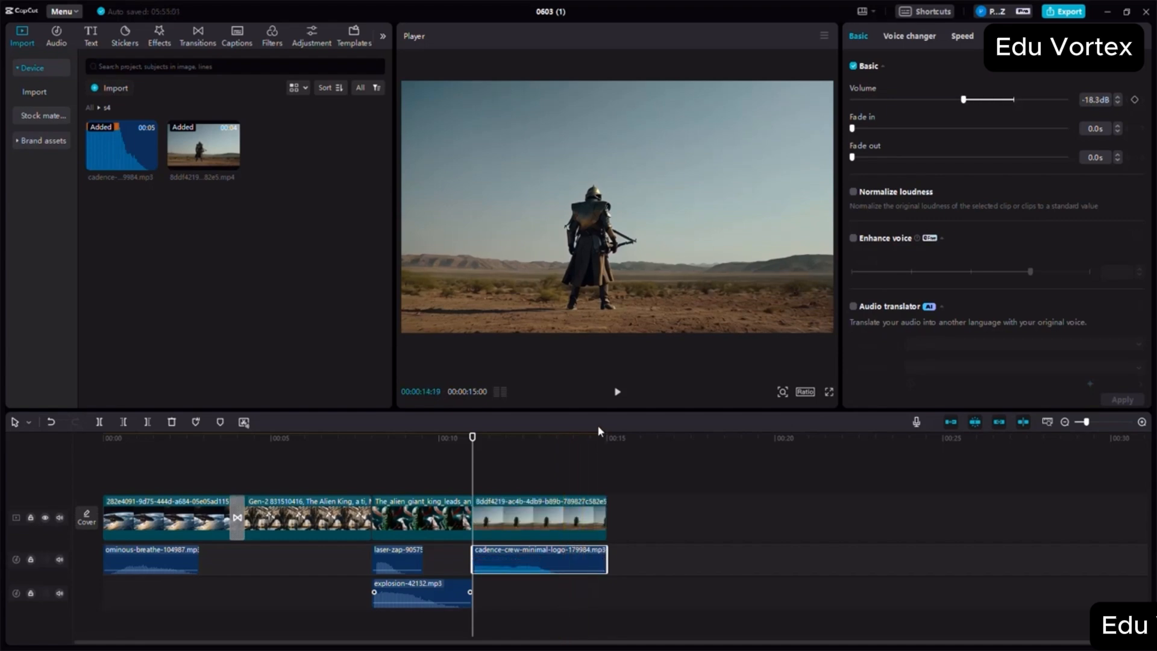
click(617, 392)
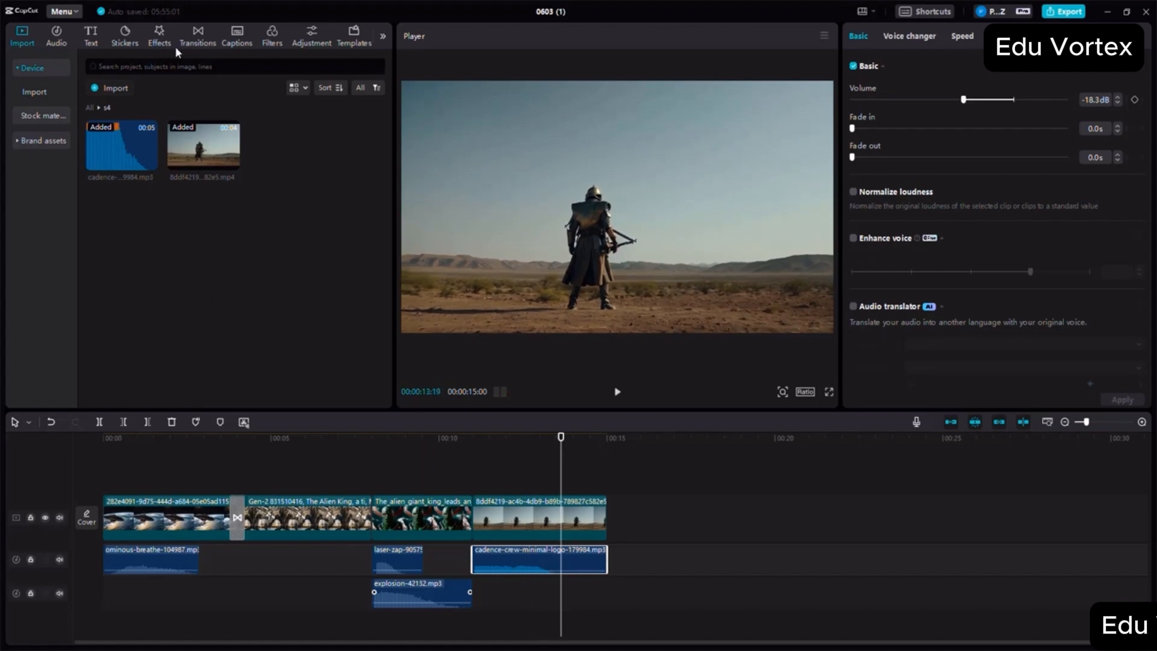
- Add the Woosh transition between the s2 and s3 clips and Vertical Blur between the s3 and s4 clips
click(198, 38)
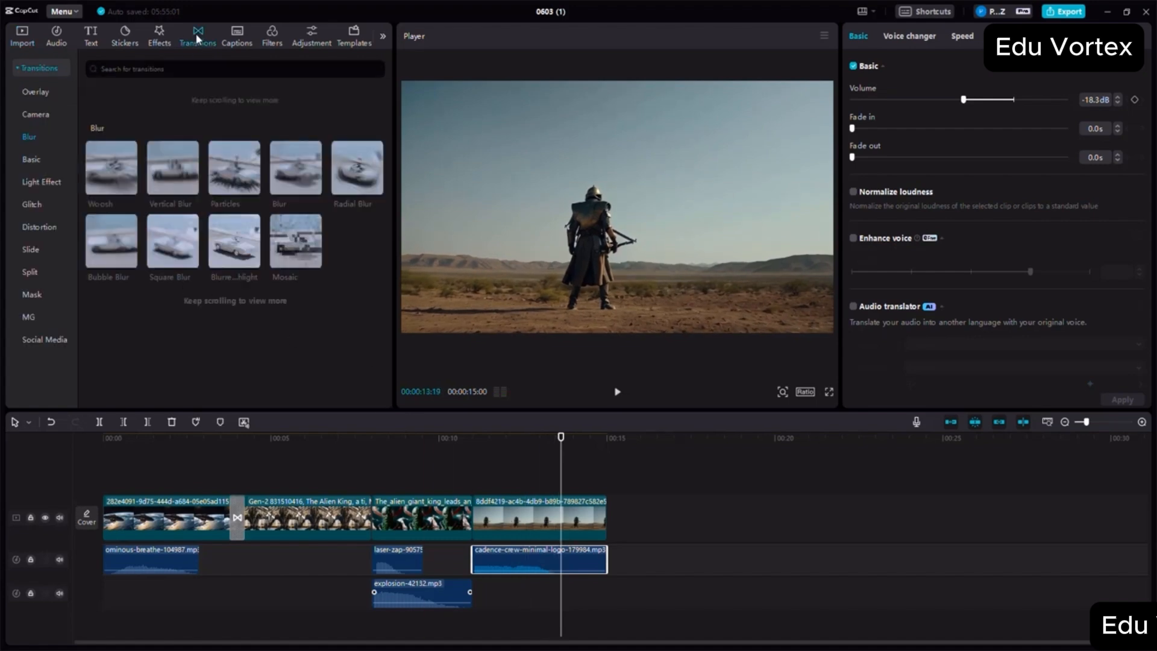
drag(160, 205, 366, 524)
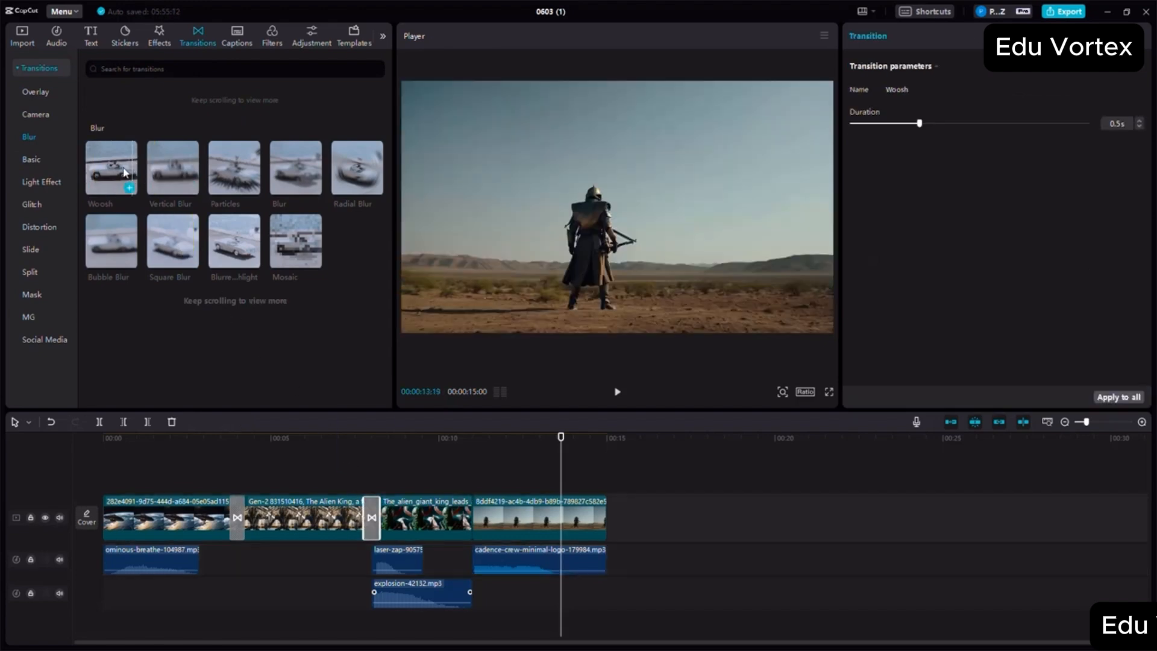
drag(163, 172, 464, 522)
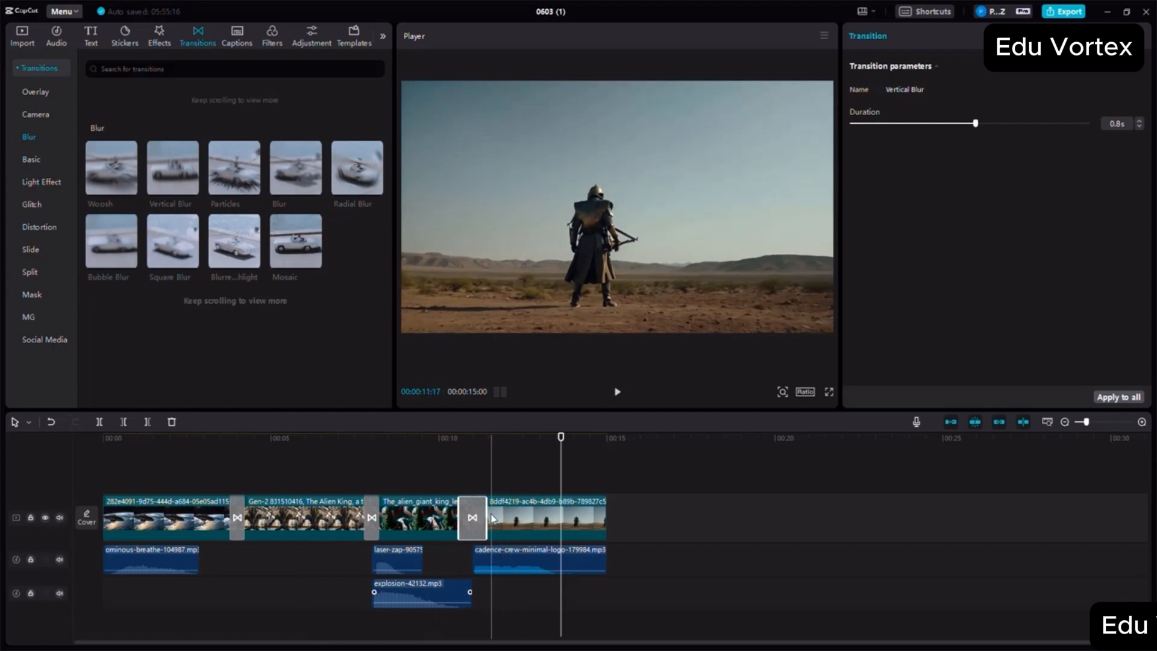
key(space)
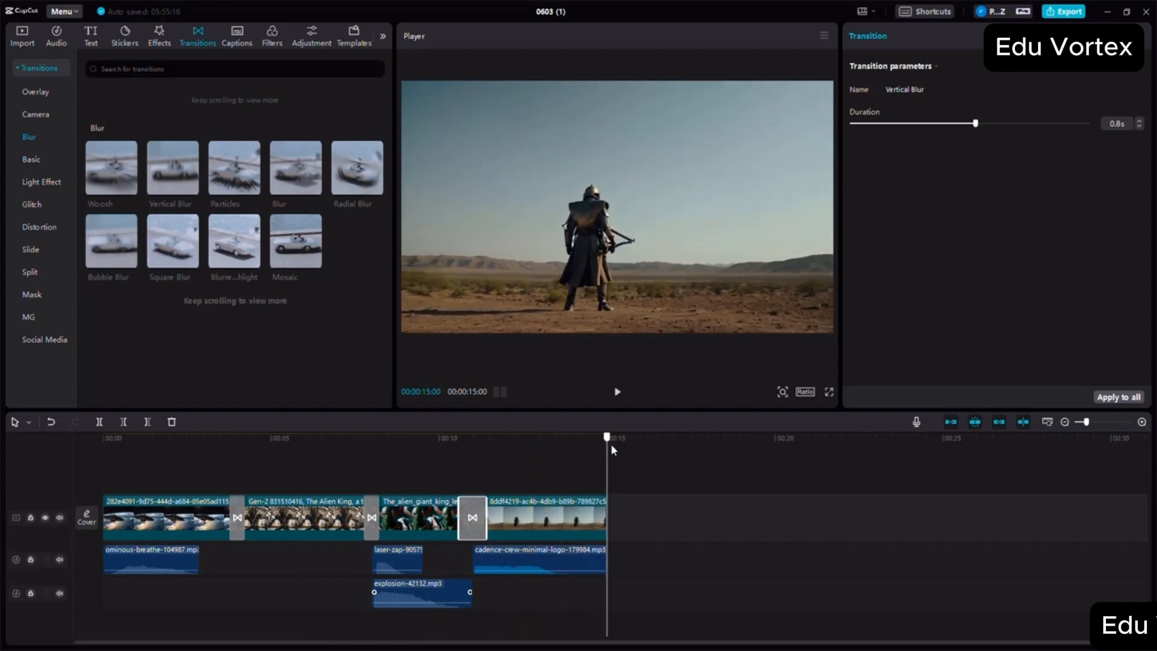
- Append the alien titans video from the s5 folder directly after the s4 desert warrior clip
click(18, 46)
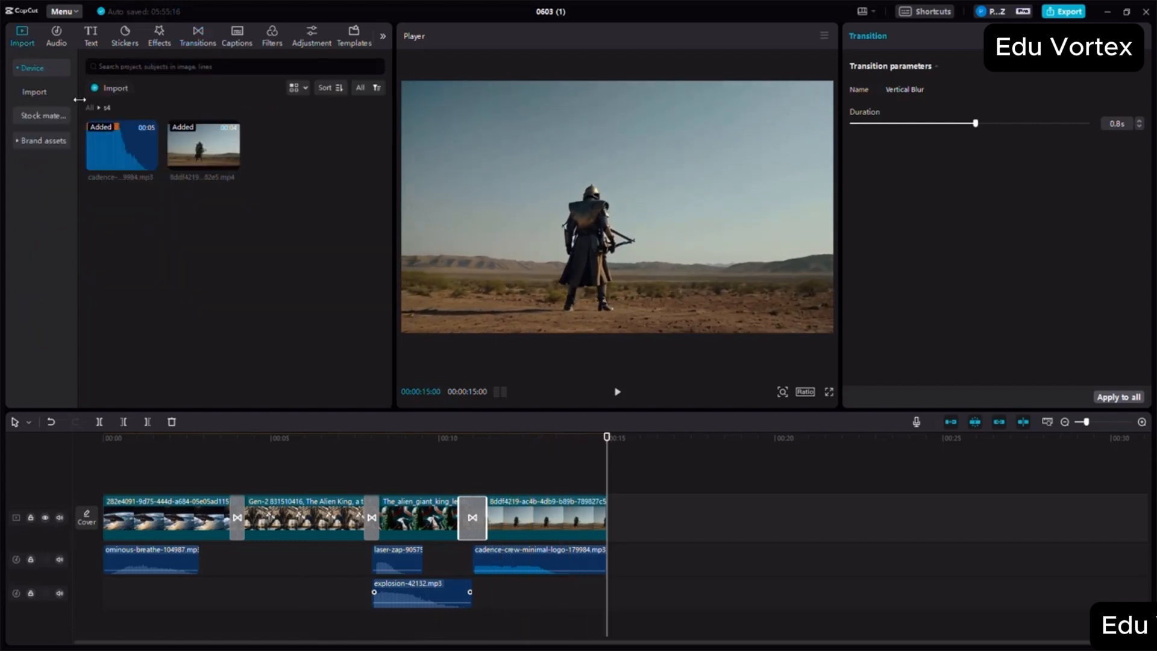
click(86, 107)
scroll(192, 250, down, 3)
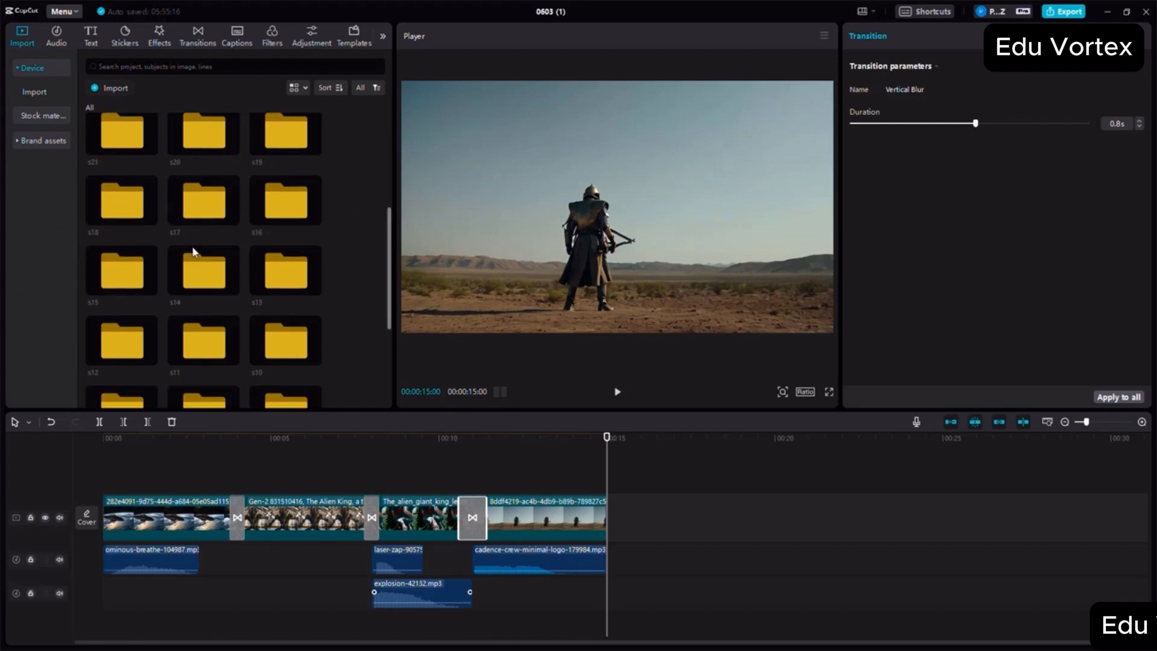
double_click(200, 299)
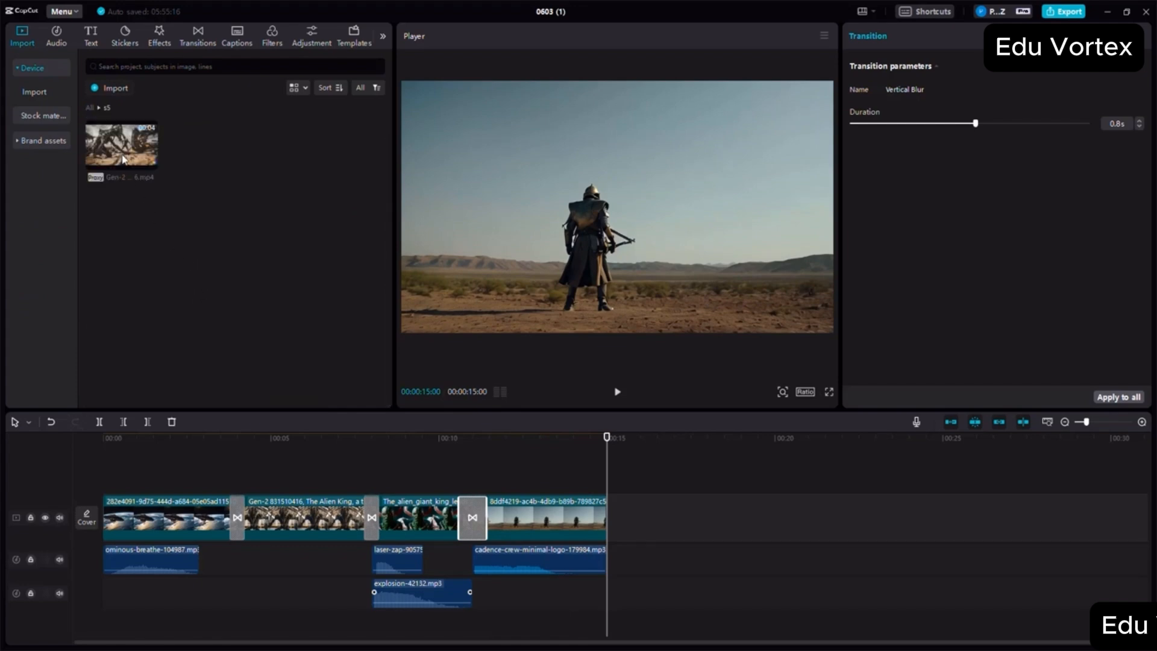
drag(124, 158, 616, 511)
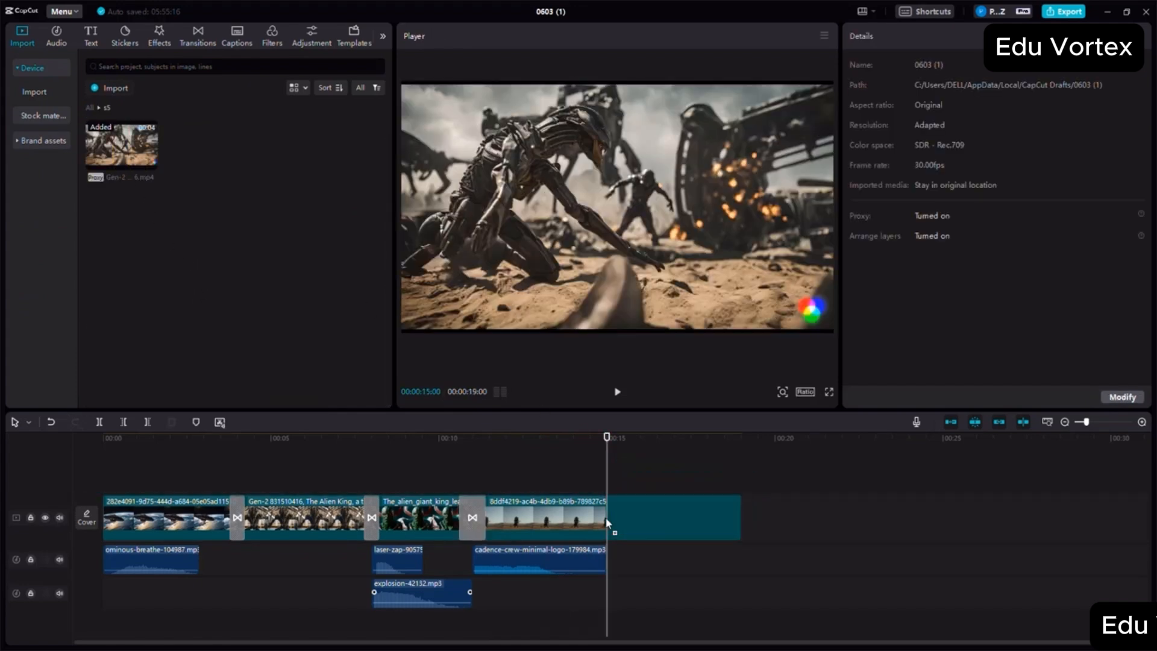
- Append the fierce battle video from the s6 folder directly after the s5 clip
click(88, 107)
scroll(226, 268, down, 5)
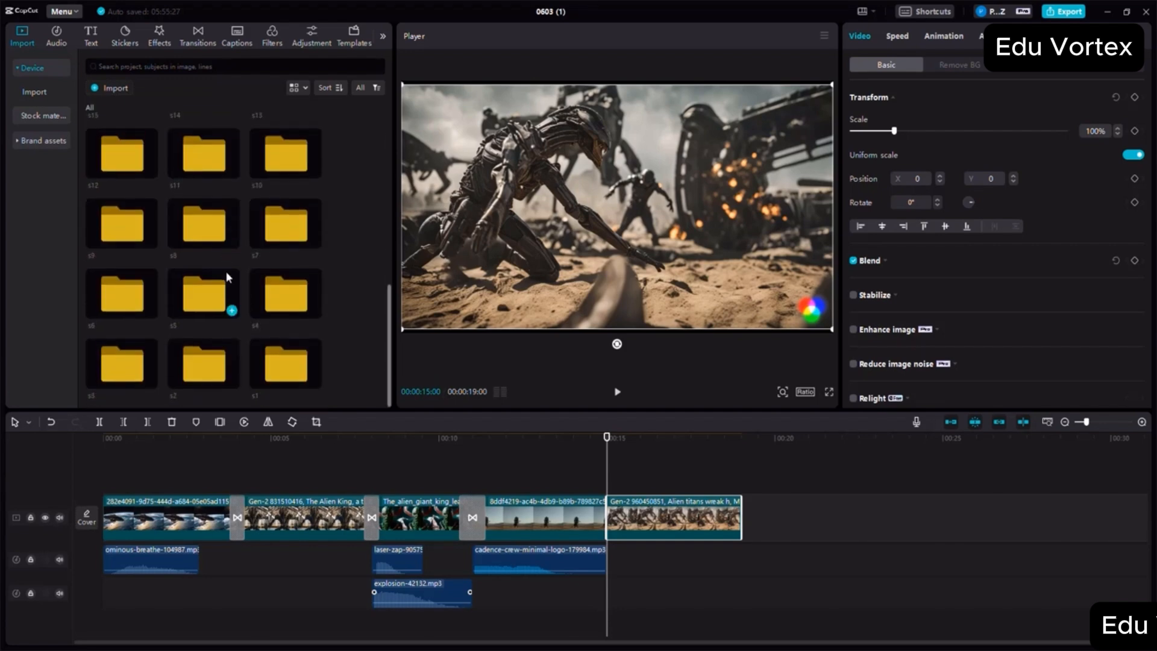
double_click(139, 298)
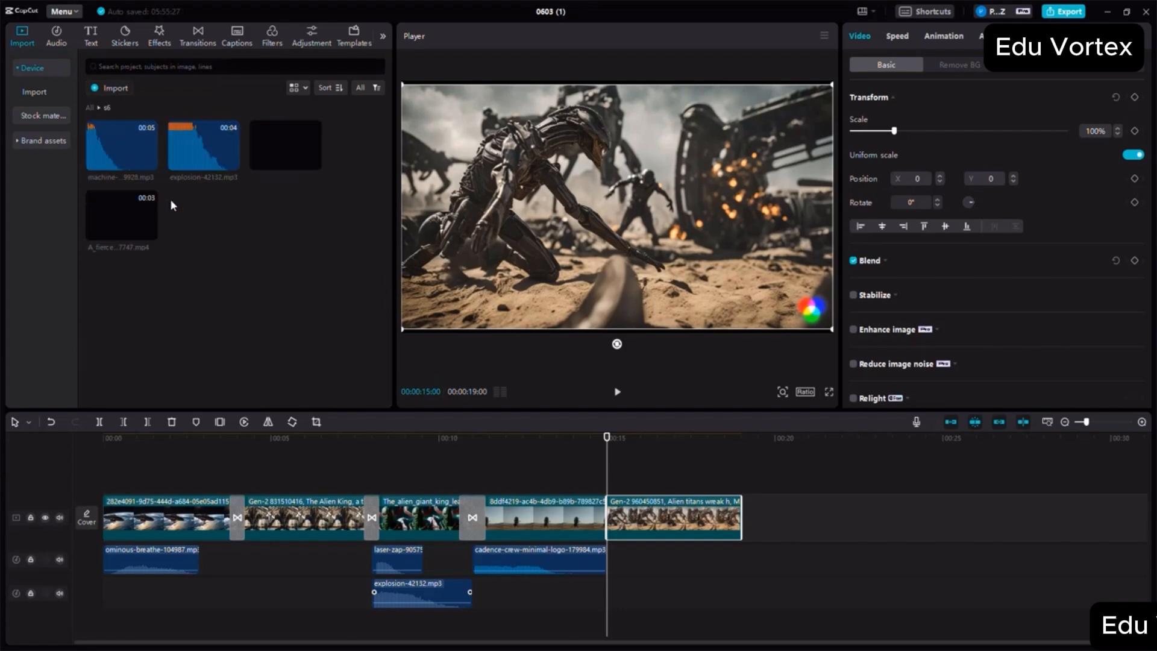
drag(124, 222, 741, 516)
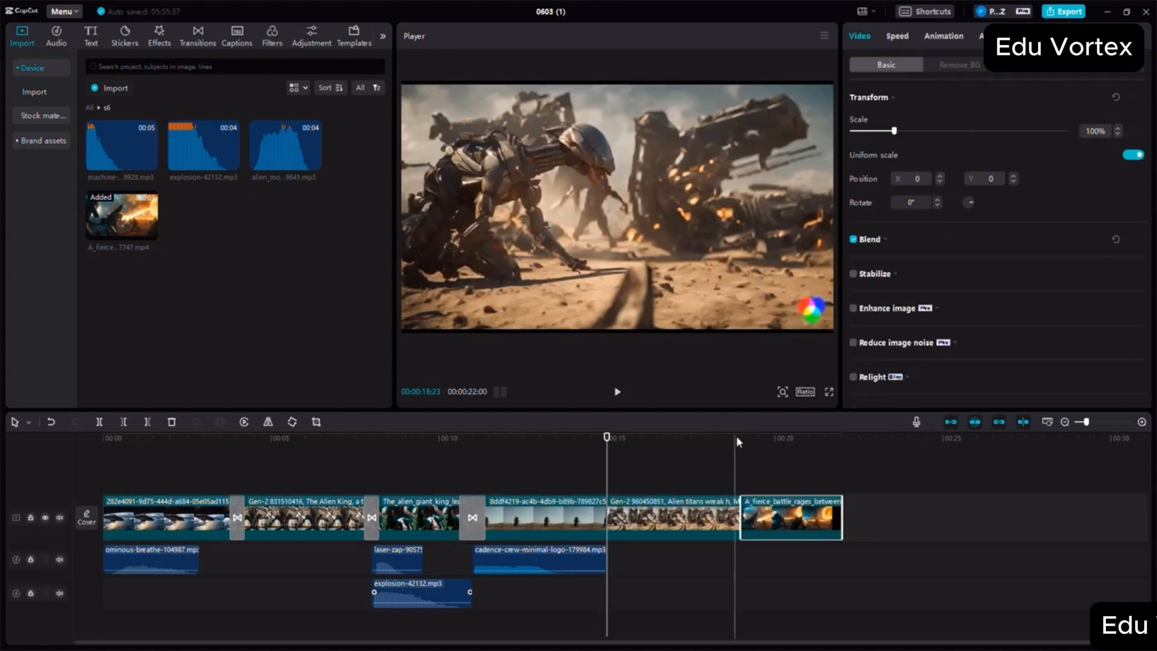
- Stack the s6 machine-gun, explosion and alien monster scream audio on separate tracks beneath the battle video's start
click(740, 434)
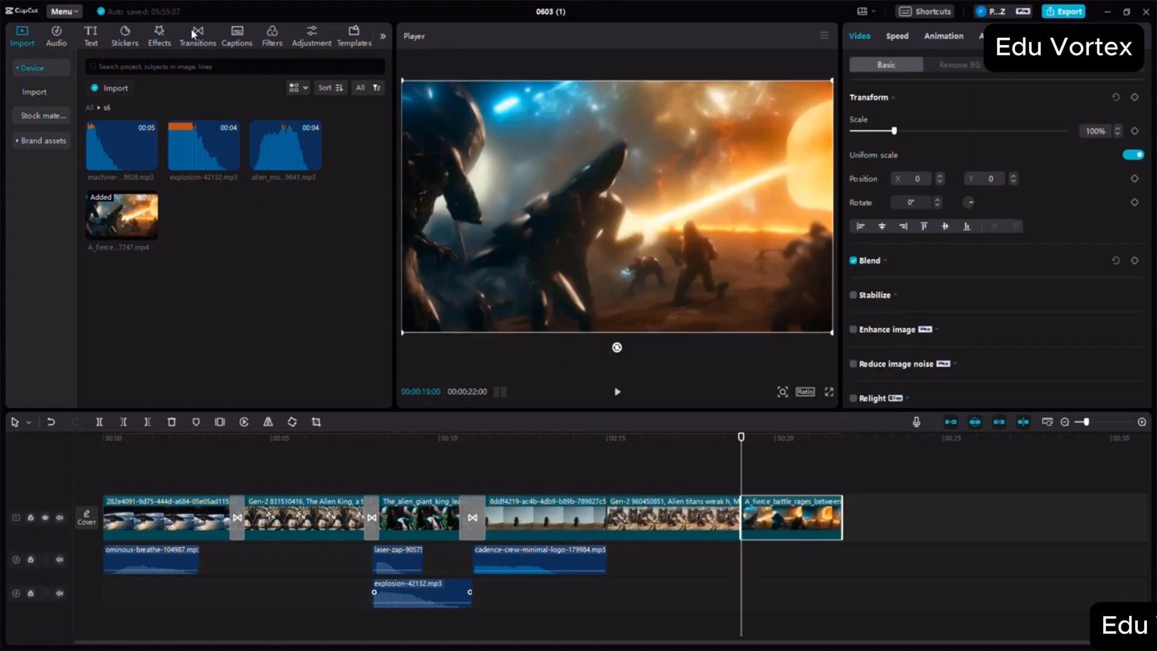
drag(131, 158, 743, 552)
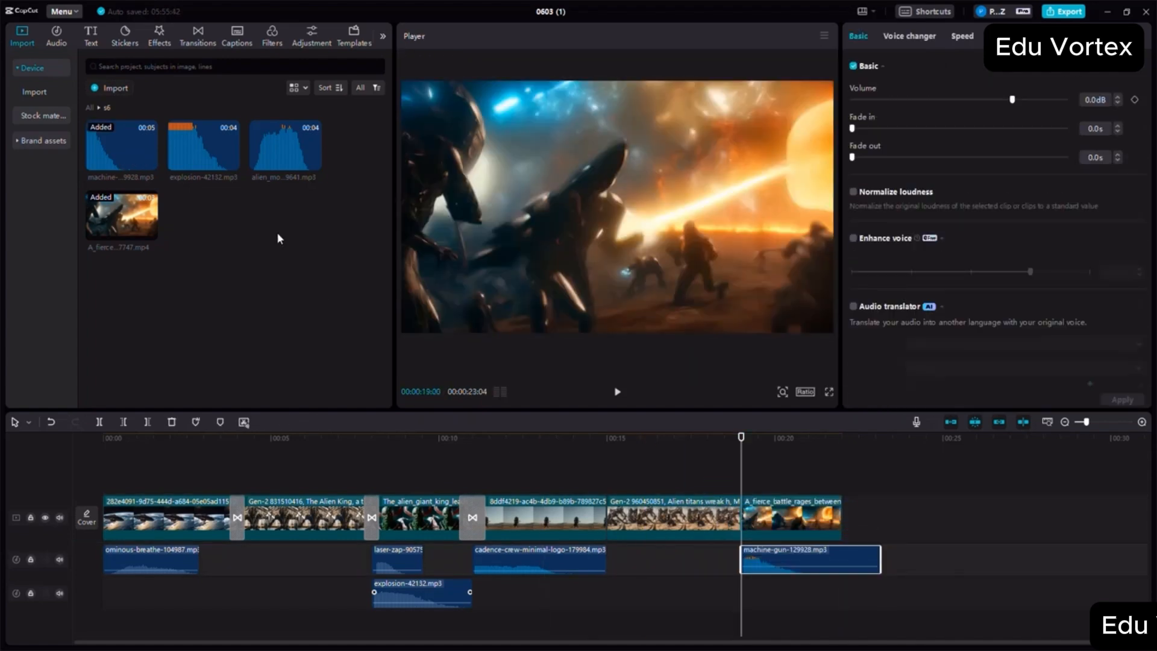
drag(180, 151, 740, 589)
drag(275, 137, 783, 614)
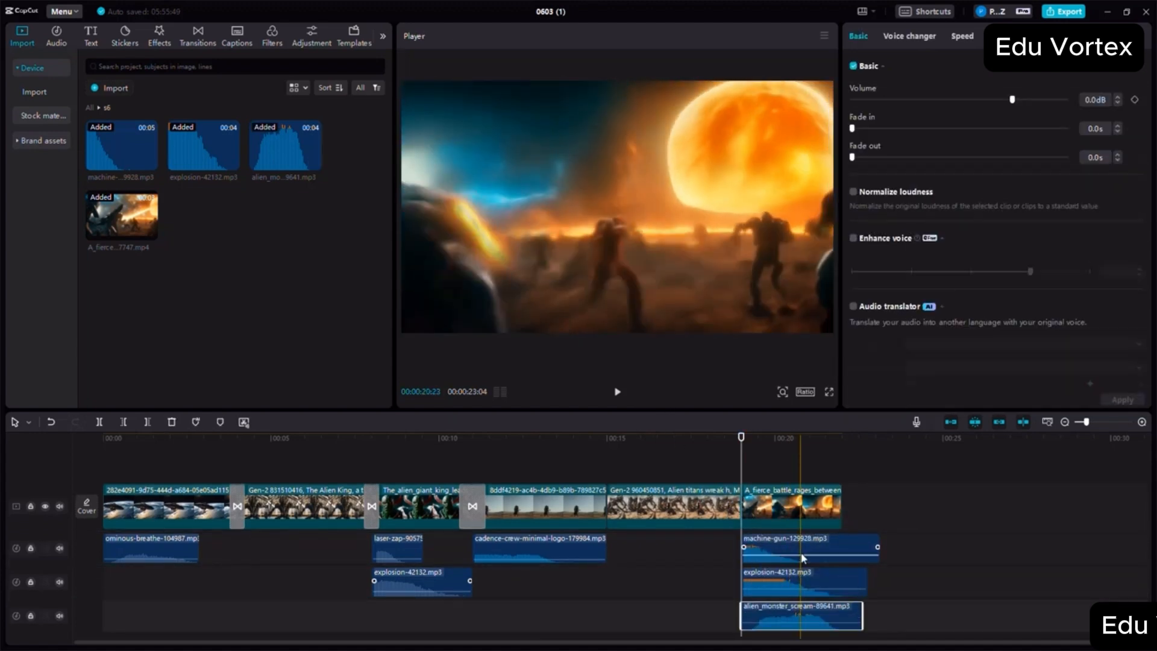
- Lower the s6 machine-gun, explosion and scream audio to -8.8, -11.6 and -6.4 dB and trim all three to the battle video's end
drag(797, 552, 803, 624)
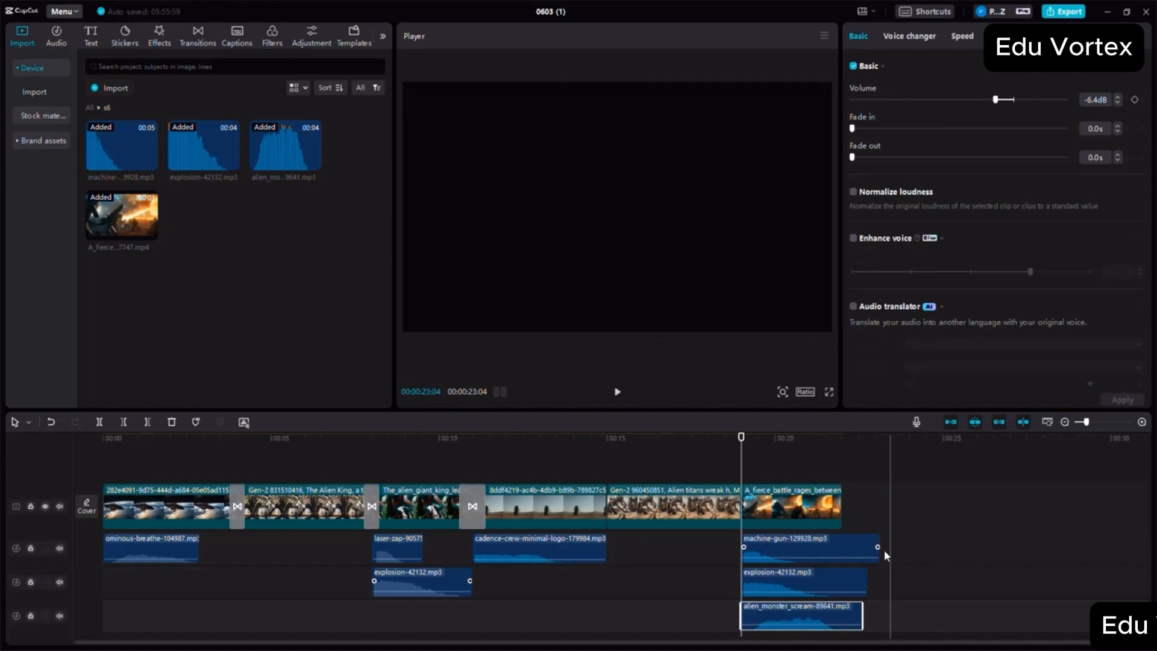
click(872, 545)
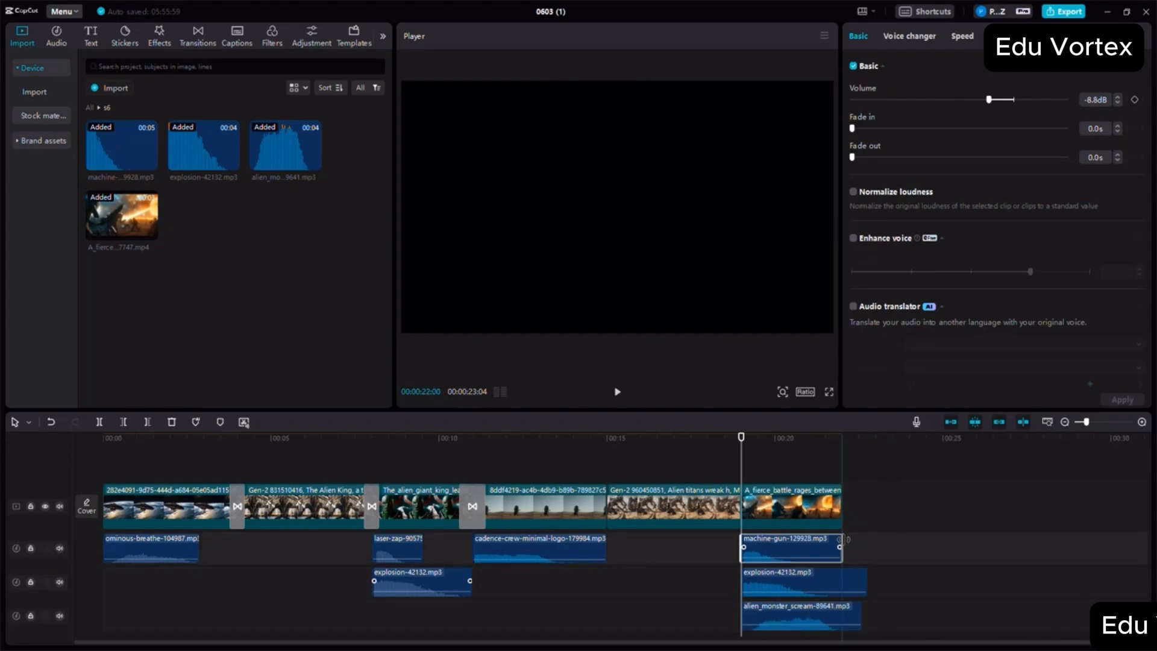
click(871, 580)
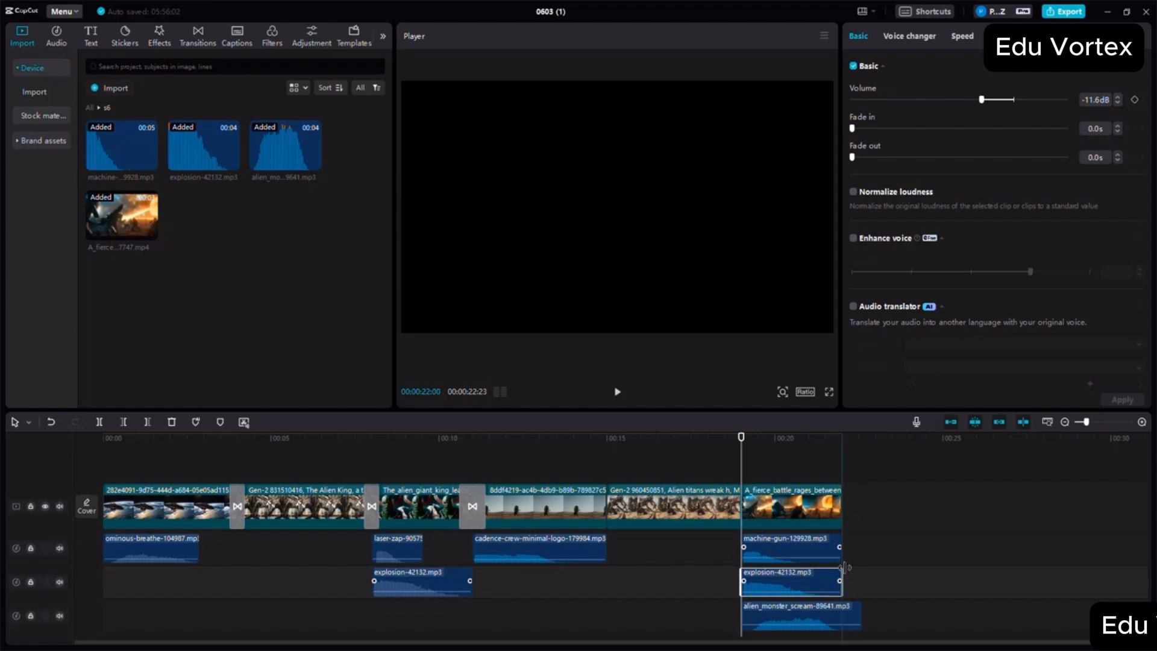
click(857, 615)
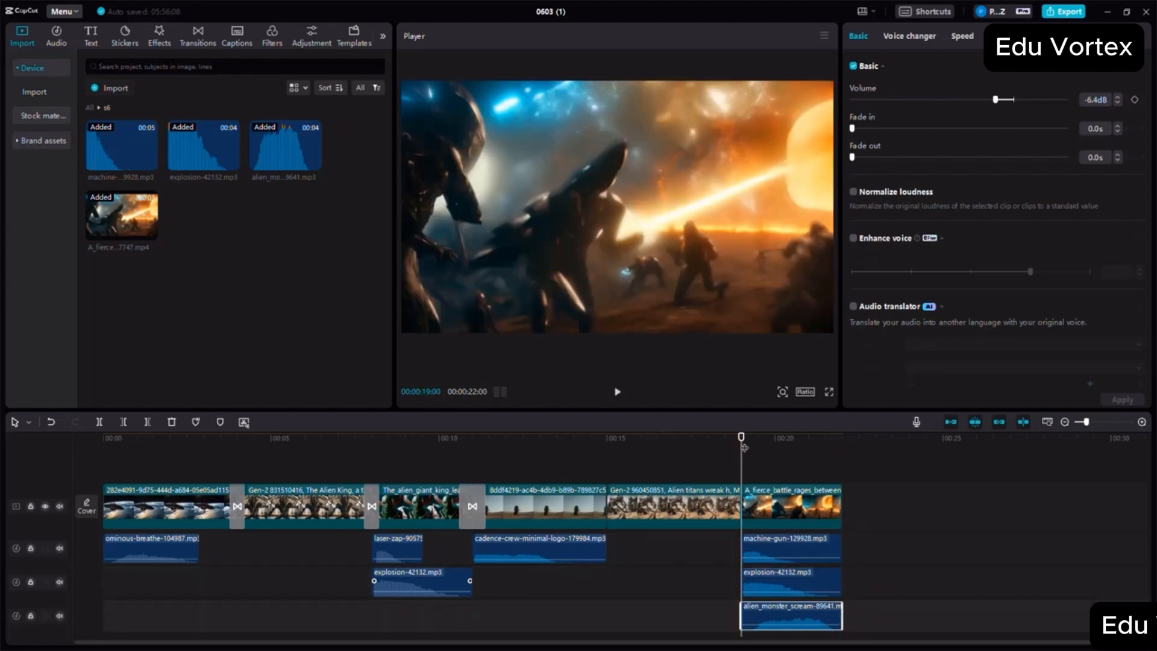
- Play back the s6 battle scene with its sound effects, starting at 00:00:18:15 near the end of the s5 clip
drag(741, 436, 724, 436)
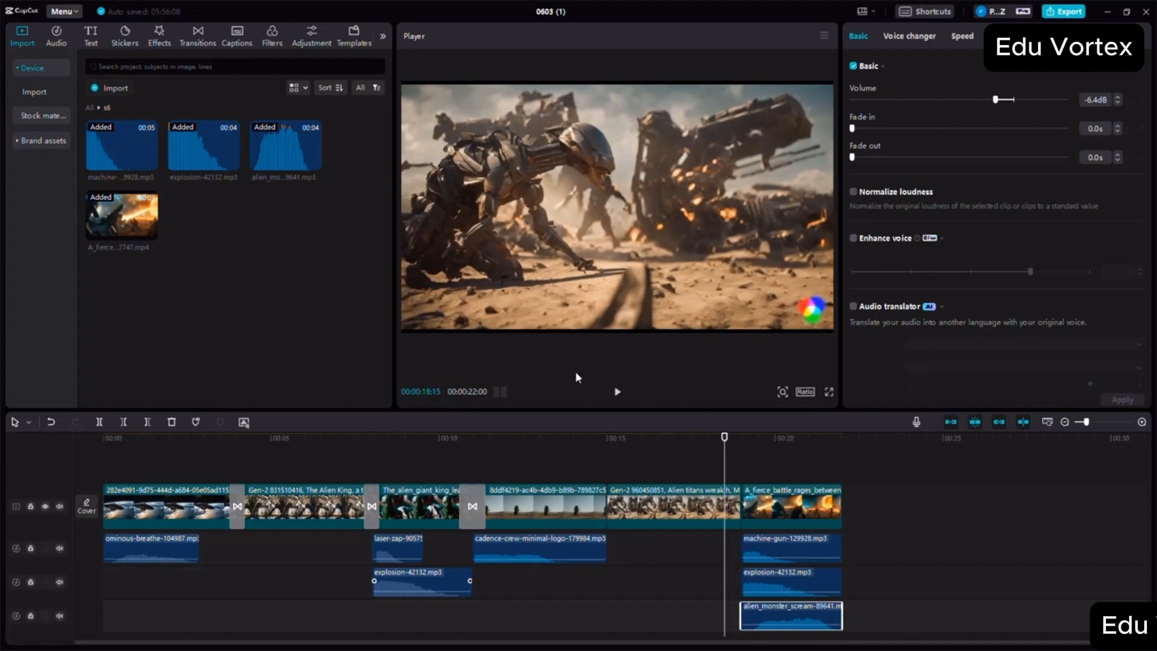
click(618, 393)
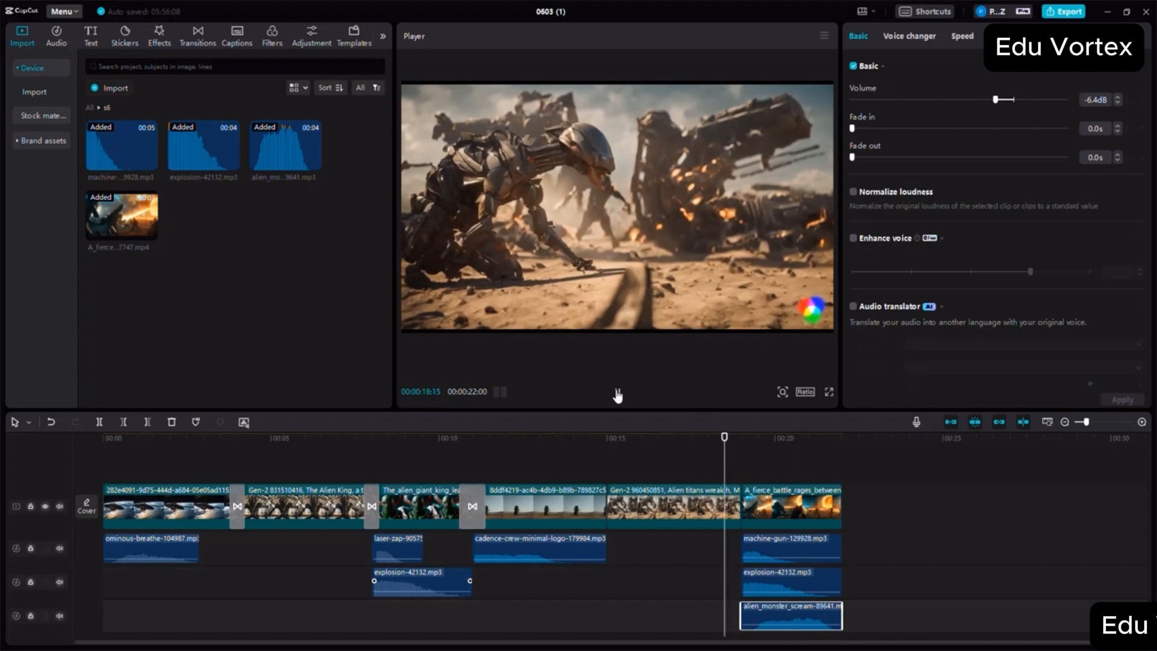
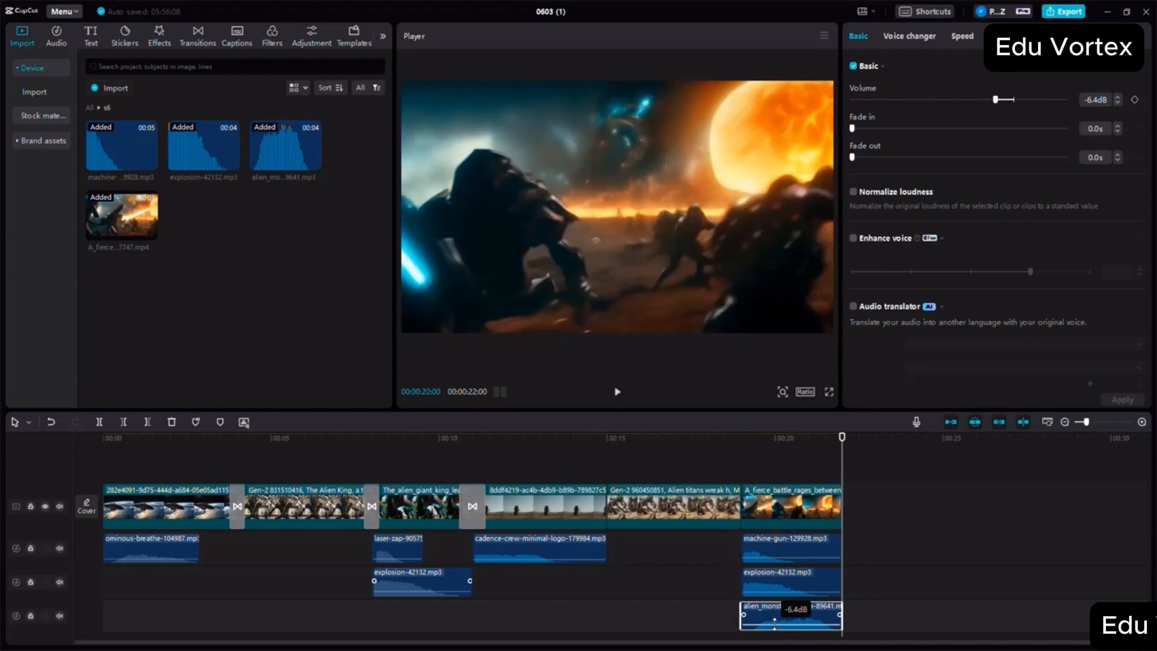
- Lower the s6 alien monster scream audio to -14.7 dB and the s6 explosion audio to -18.3 dB
drag(772, 624, 772, 627)
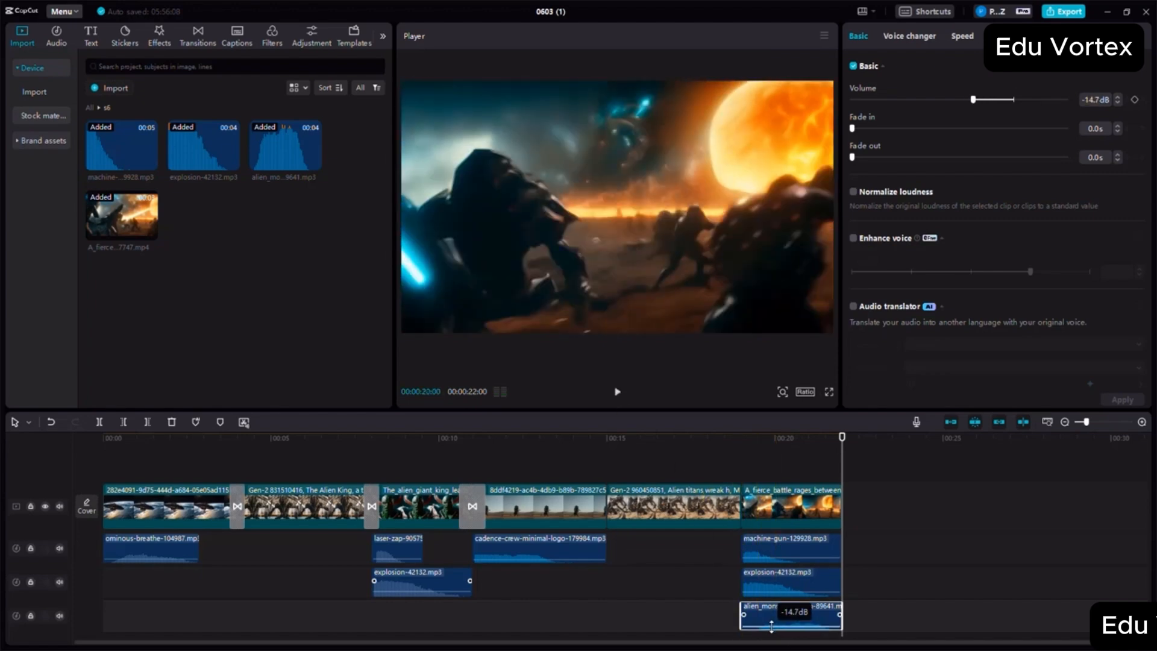
click(768, 594)
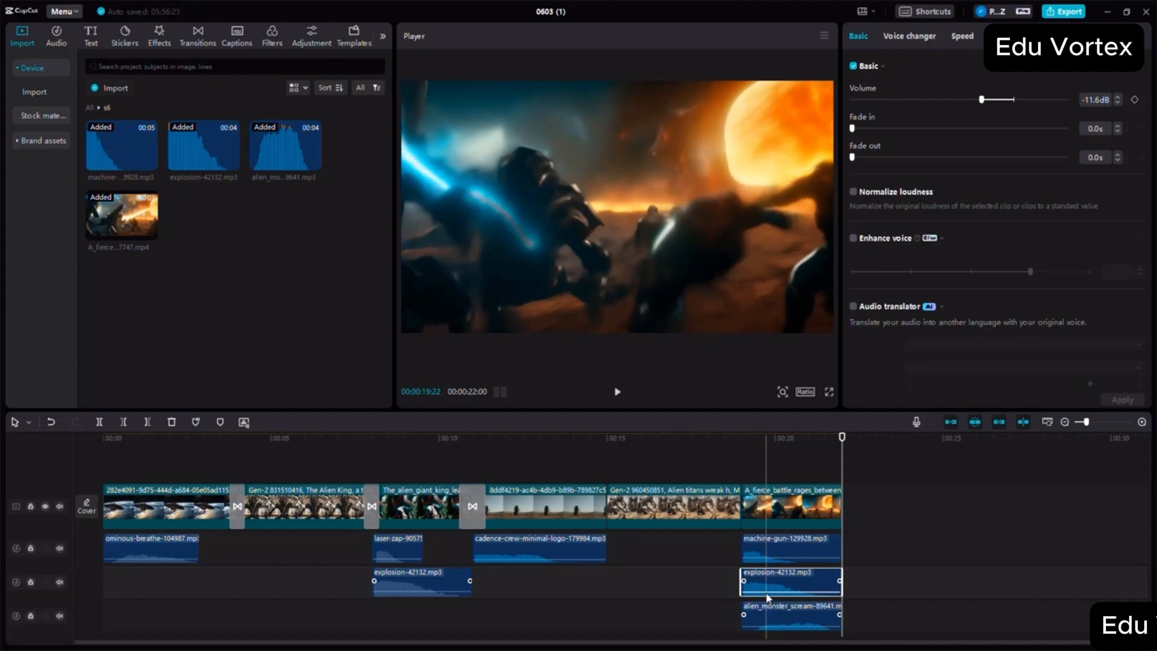
drag(765, 590, 765, 593)
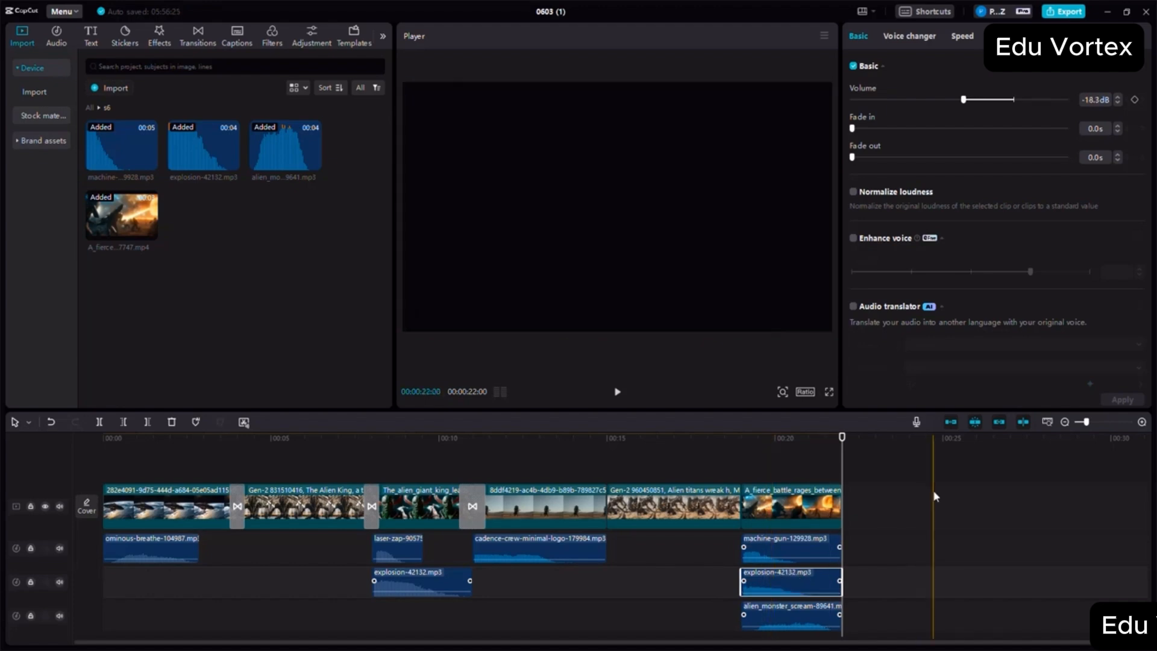
- Add a Vertical Blur transition between the s4 and s5 clips and a Woosh transition between the s5 and s6 clips
click(196, 37)
drag(172, 179, 605, 509)
drag(127, 177, 742, 507)
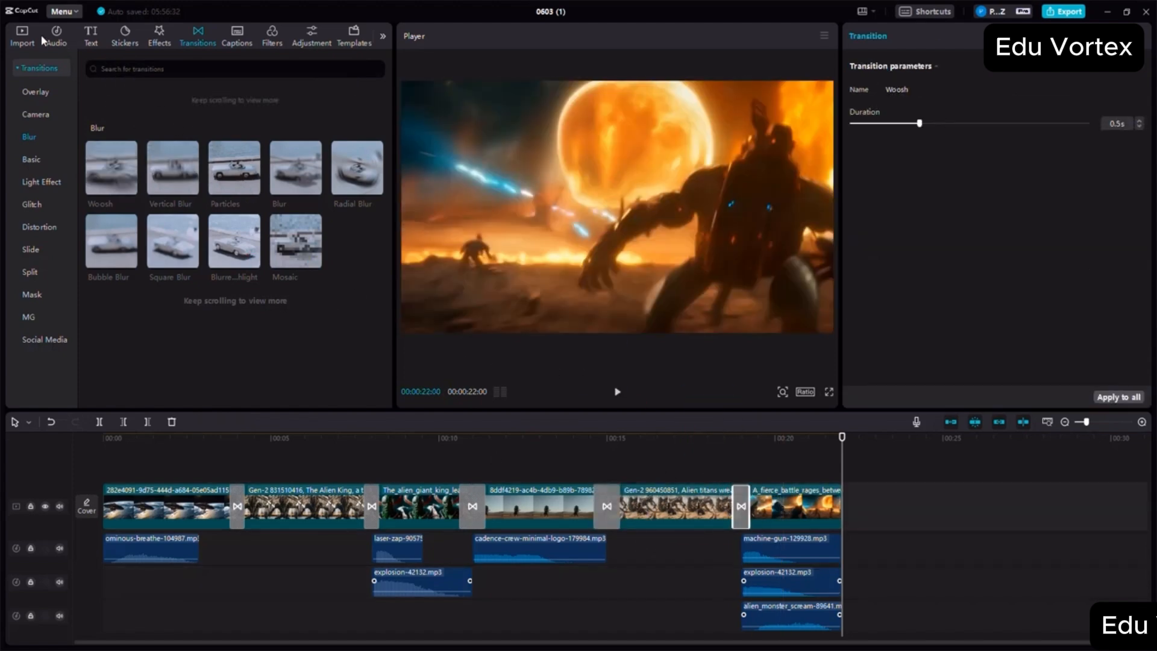
- Append the laboratory scientists video from the s7 folder directly after the s6 battle clip
click(22, 36)
click(89, 107)
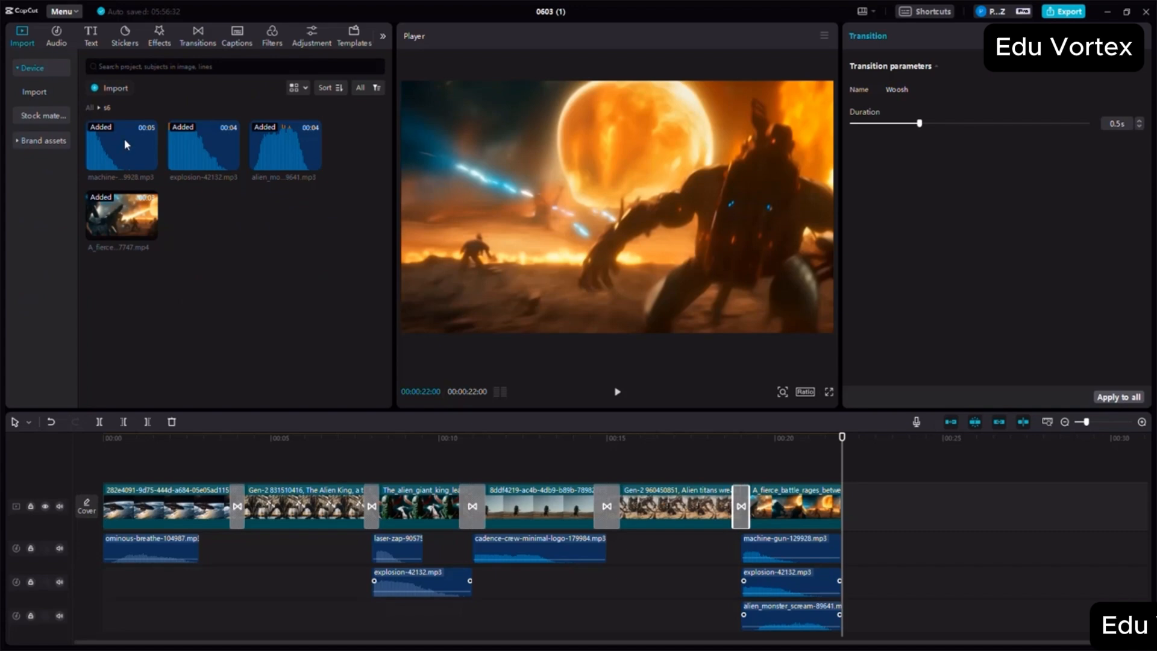
scroll(245, 295, down, 3)
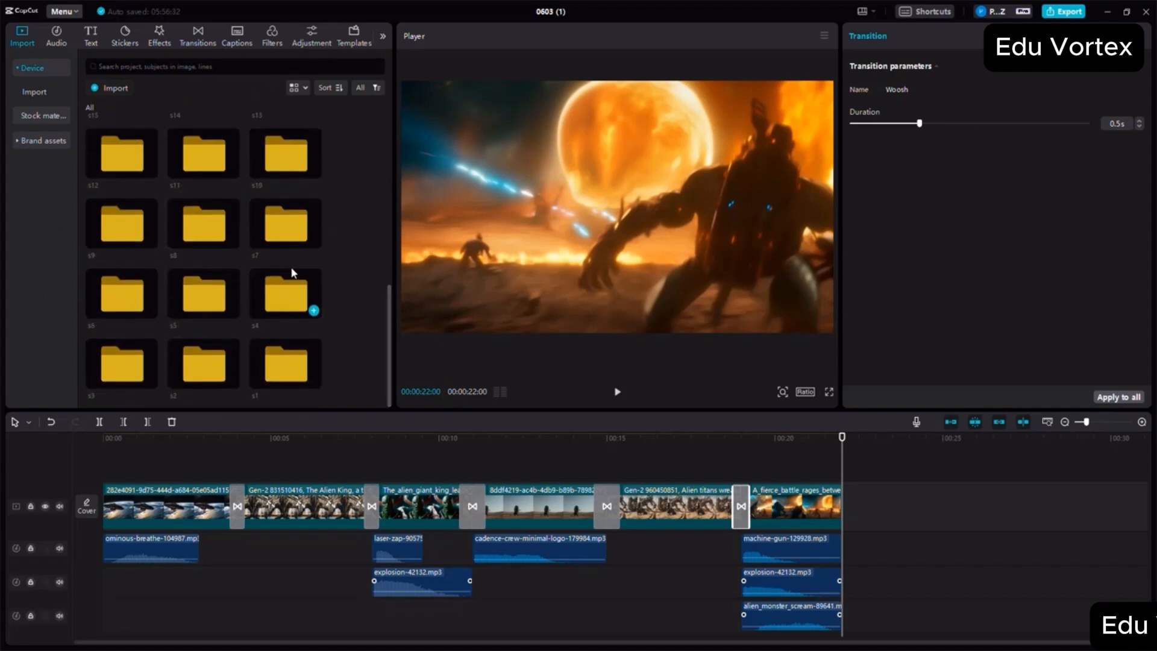
double_click(292, 238)
drag(193, 173, 844, 511)
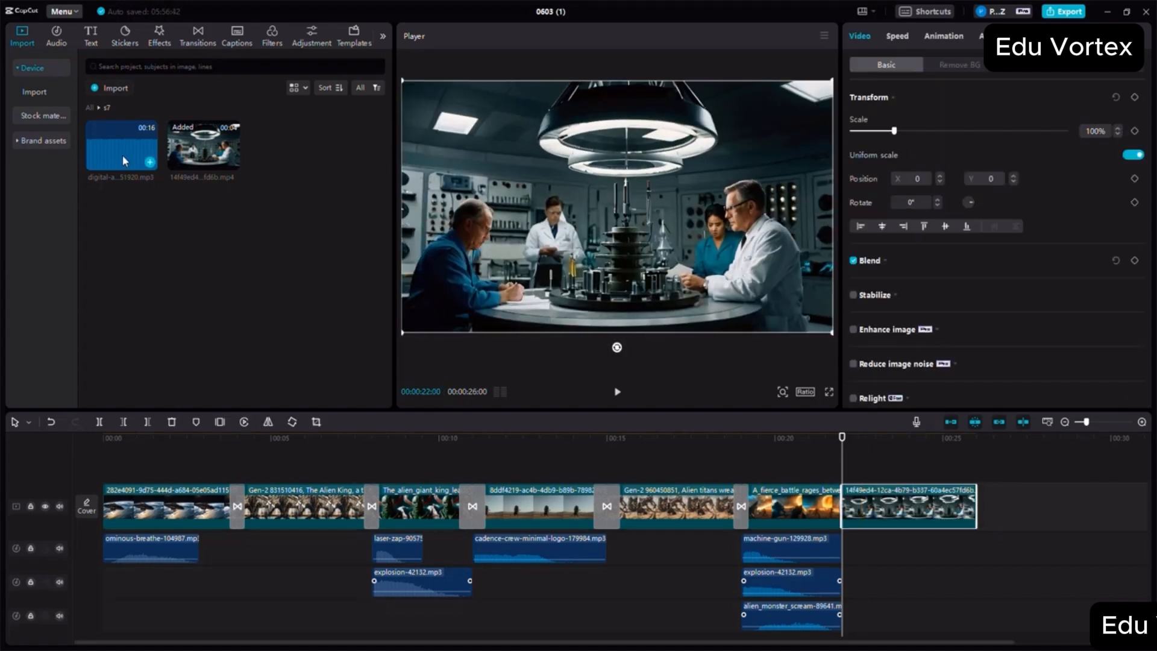
- Place the s7 digital alarm clock audio beneath the laboratory video and cut off its excess at the video's end, 00:00:26:00
click(970, 443)
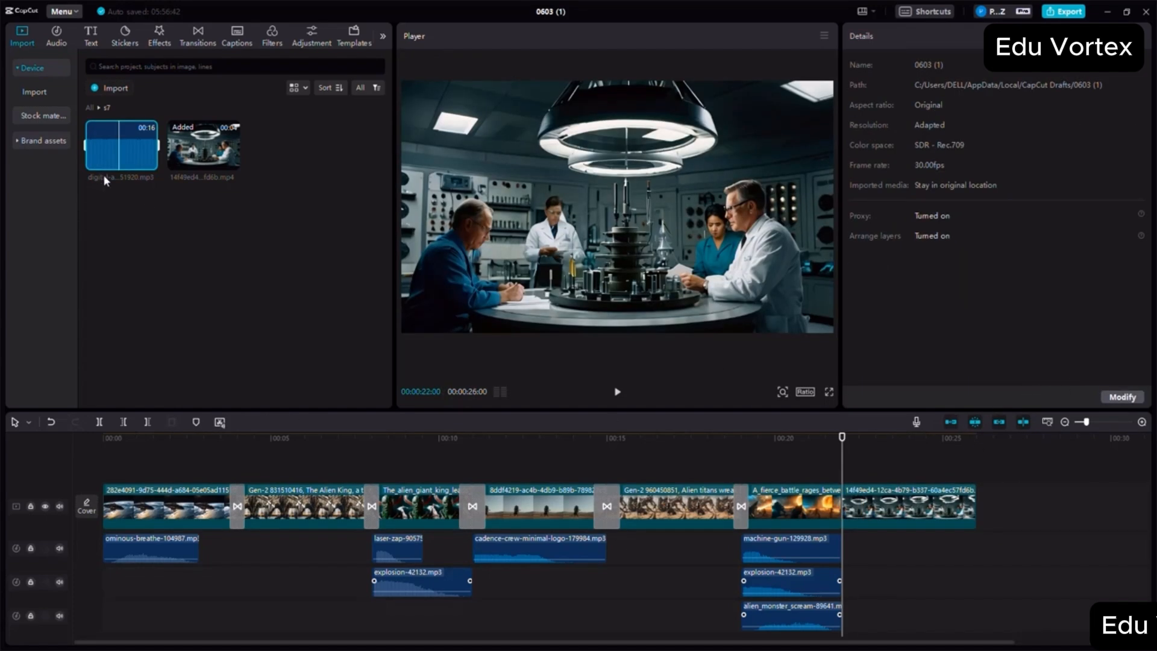
click(120, 156)
drag(116, 148, 840, 539)
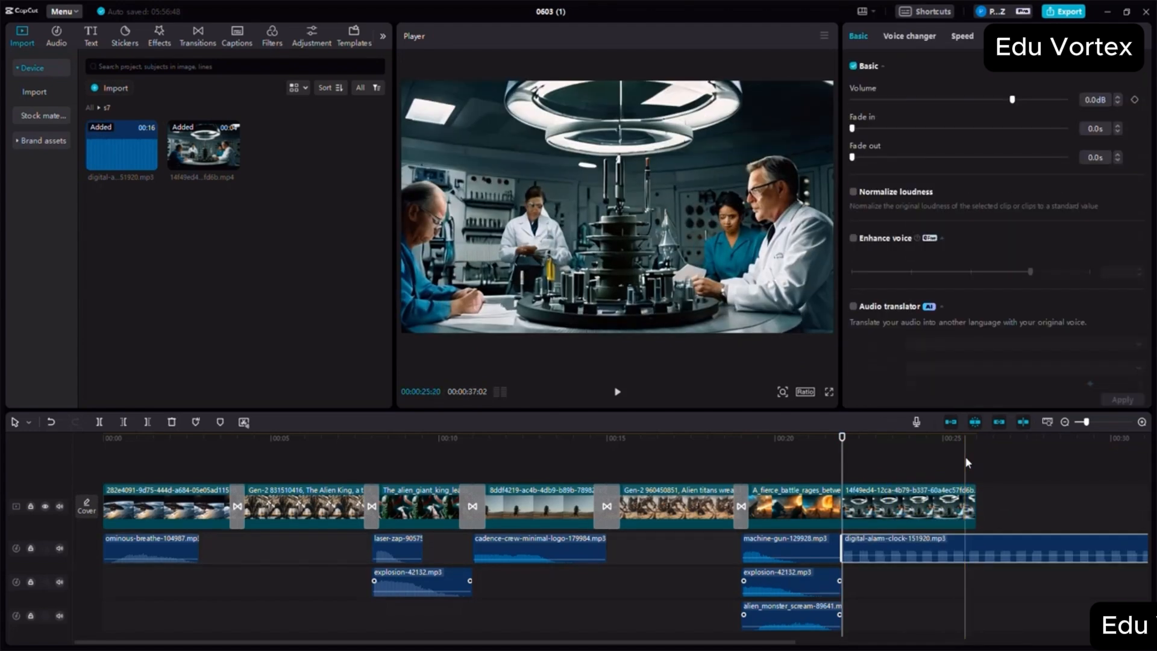
click(976, 447)
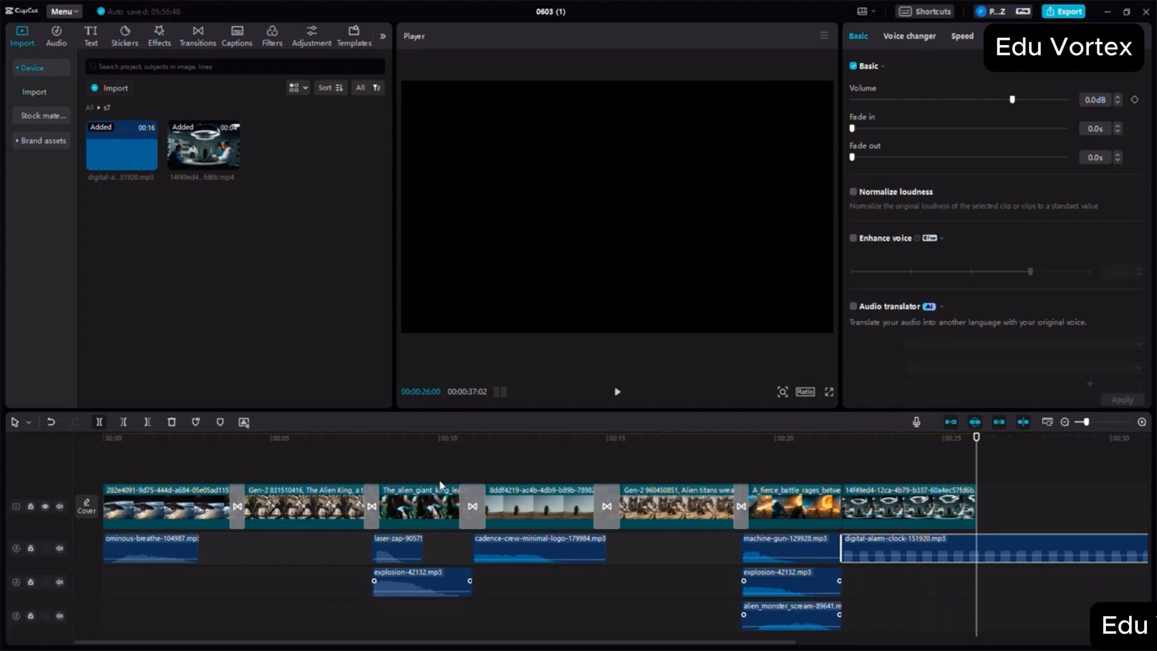
key(ctrl+b)
key(Delete)
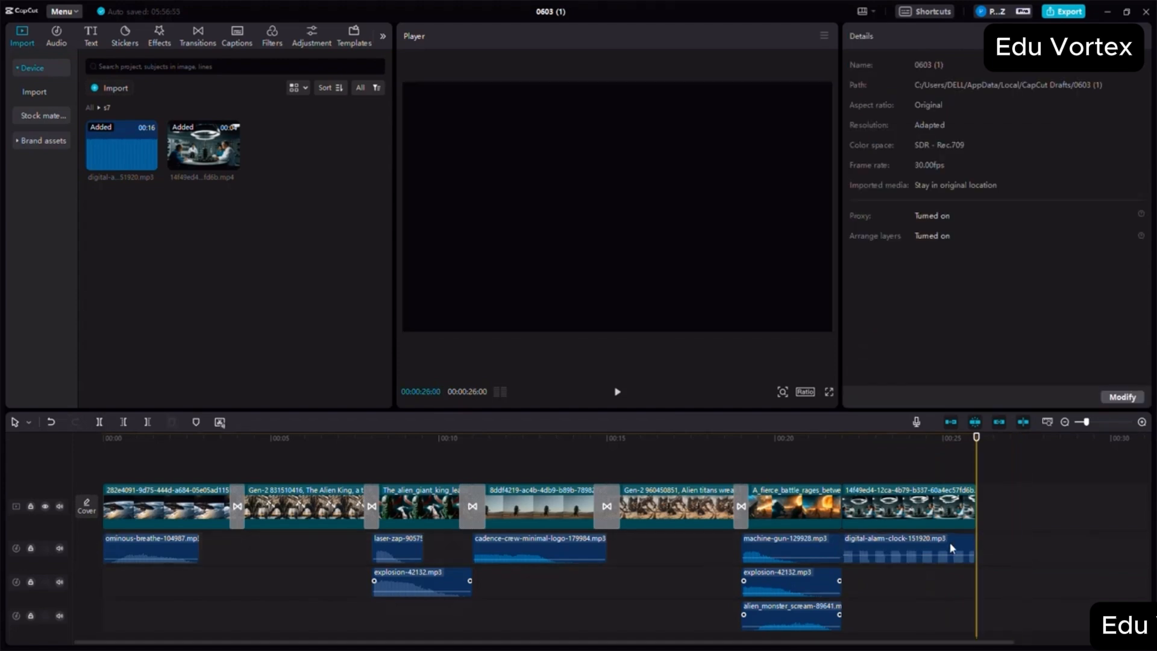
- Give the s7 alarm clock audio a 0.8 s fade-out and reduced volume, and check it in playback from 00:00:21:20
click(930, 549)
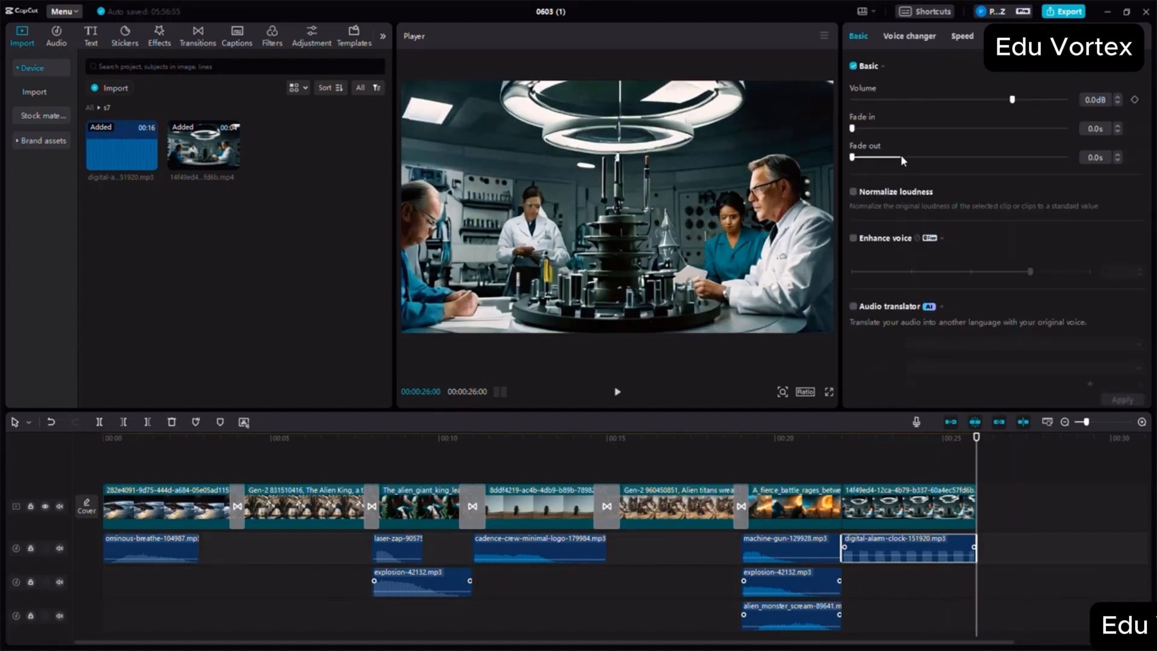
click(901, 156)
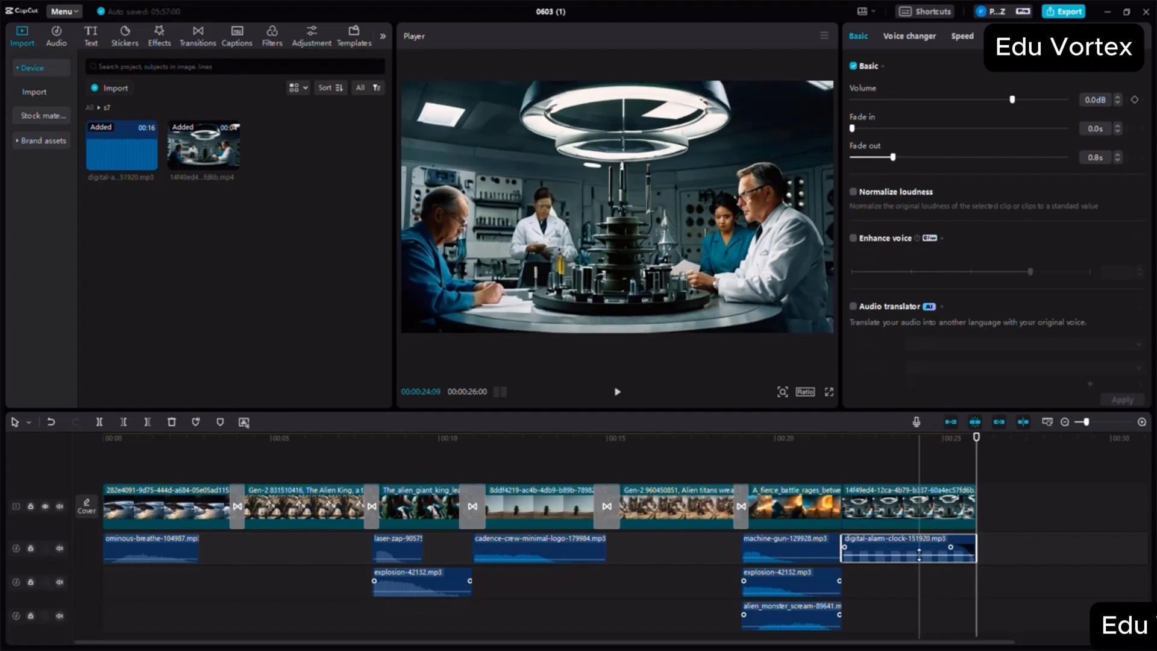
drag(920, 555, 920, 559)
click(832, 458)
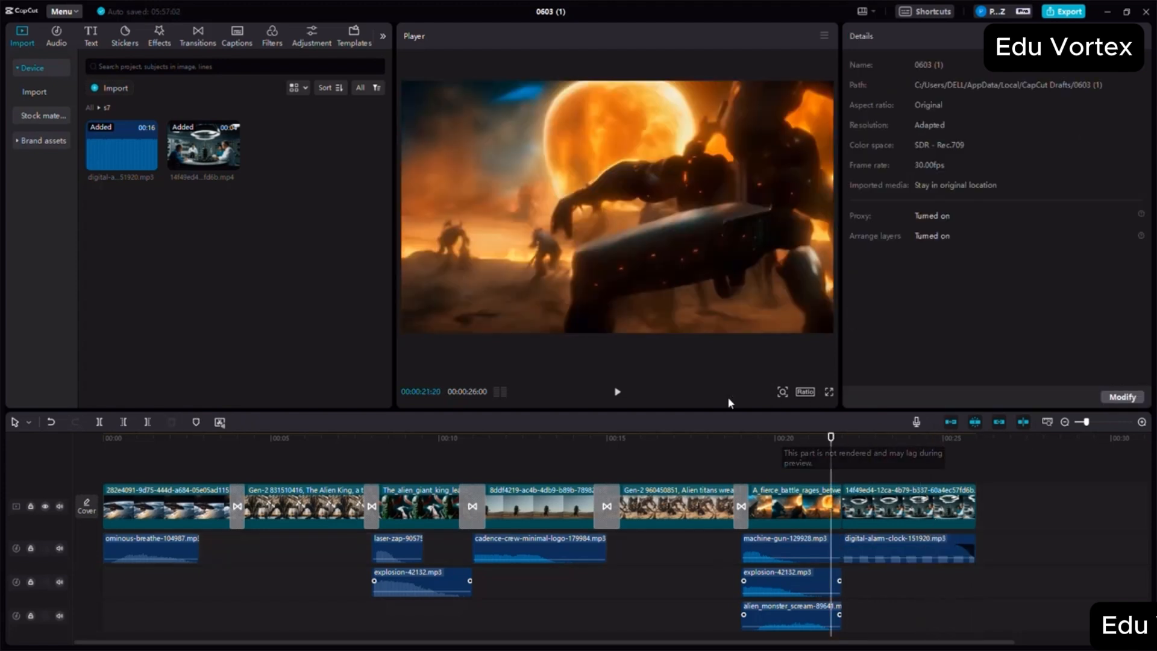
click(618, 393)
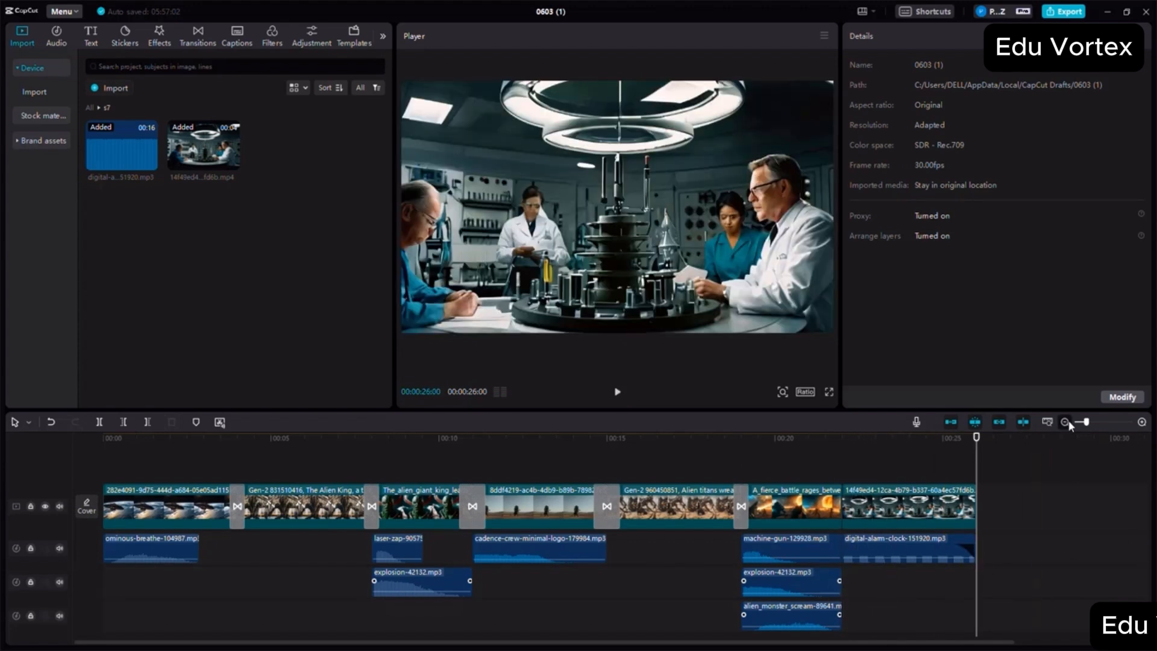
- Append the mushroom-cloud launch video from the s8 folder directly after the s7 laboratory clip
click(1065, 422)
click(90, 109)
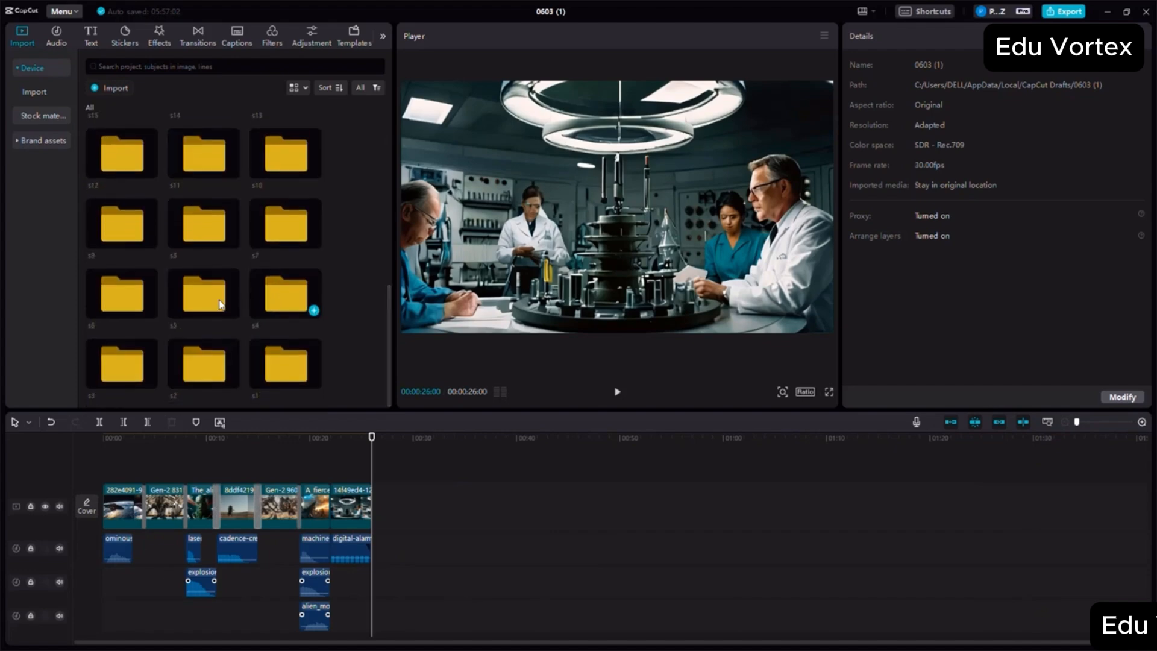
double_click(209, 229)
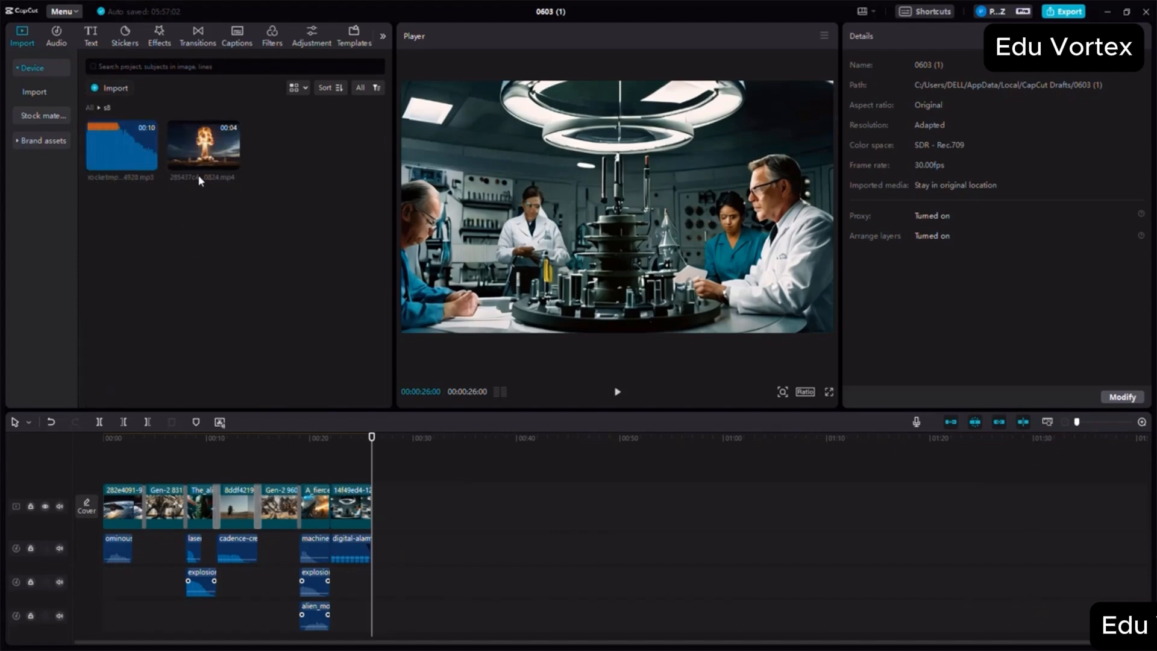
drag(198, 176, 371, 505)
- Place the s8 rocket audio beneath the mushroom-cloud video, trimmed to the video's end, and lower its volume to -11.6 dB
click(1141, 422)
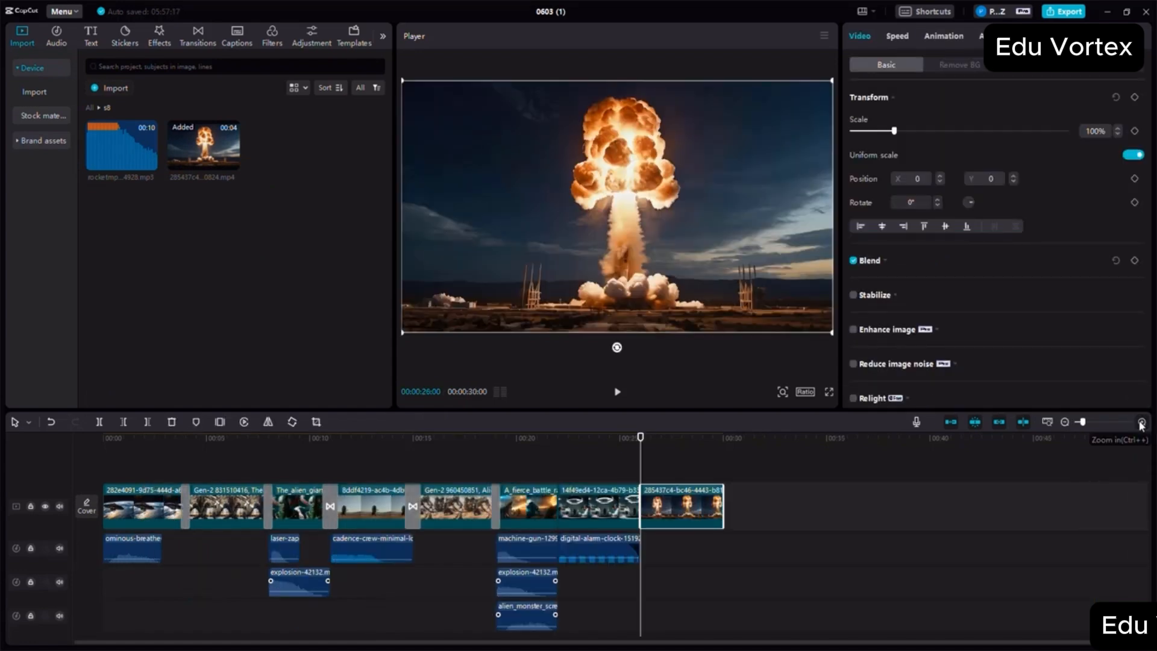
drag(120, 148, 695, 552)
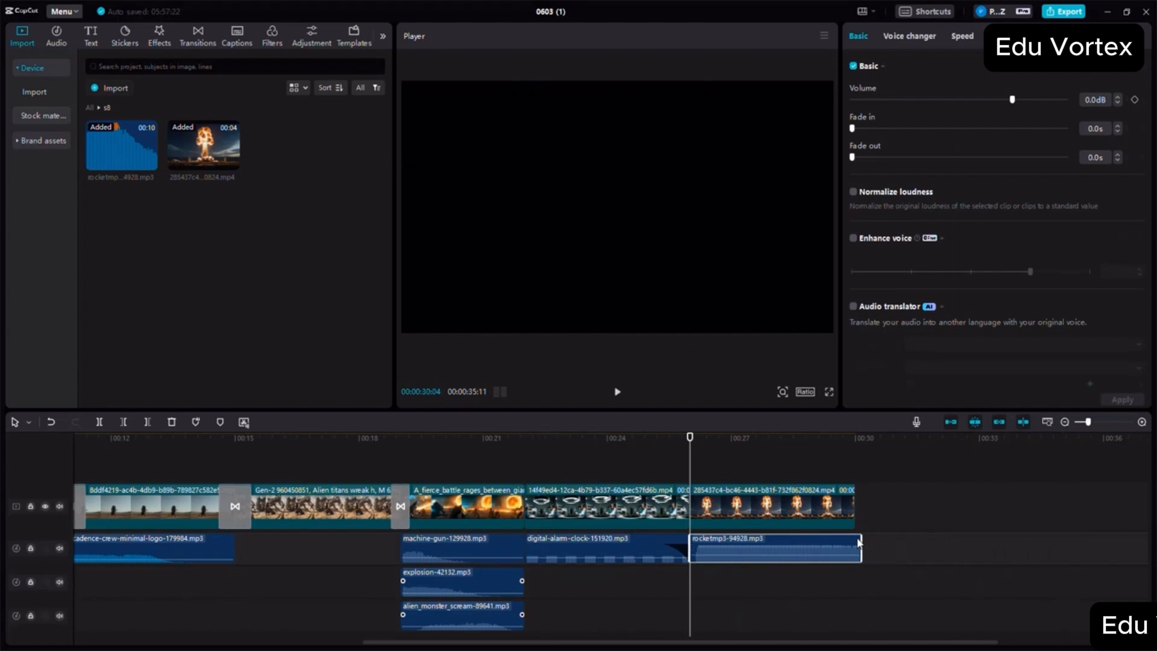
drag(784, 550, 783, 559)
drag(783, 560, 784, 553)
- Set the s8 rocket audio's fade-out to 1.5 s and play back the s8 scene
click(912, 158)
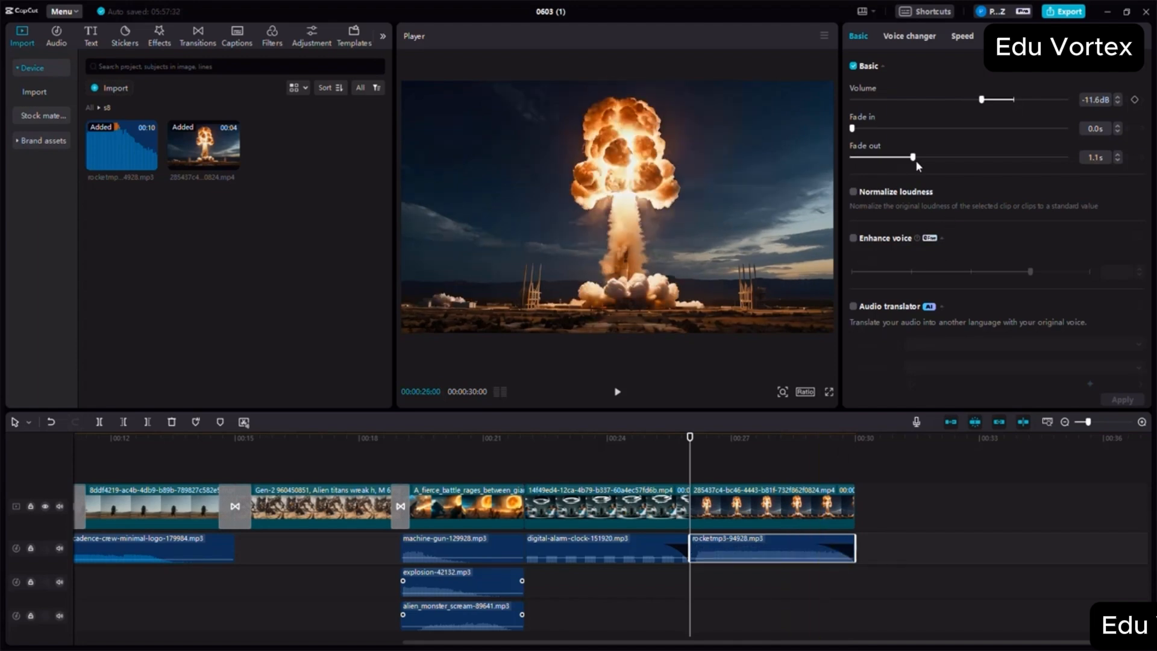
click(932, 159)
click(617, 395)
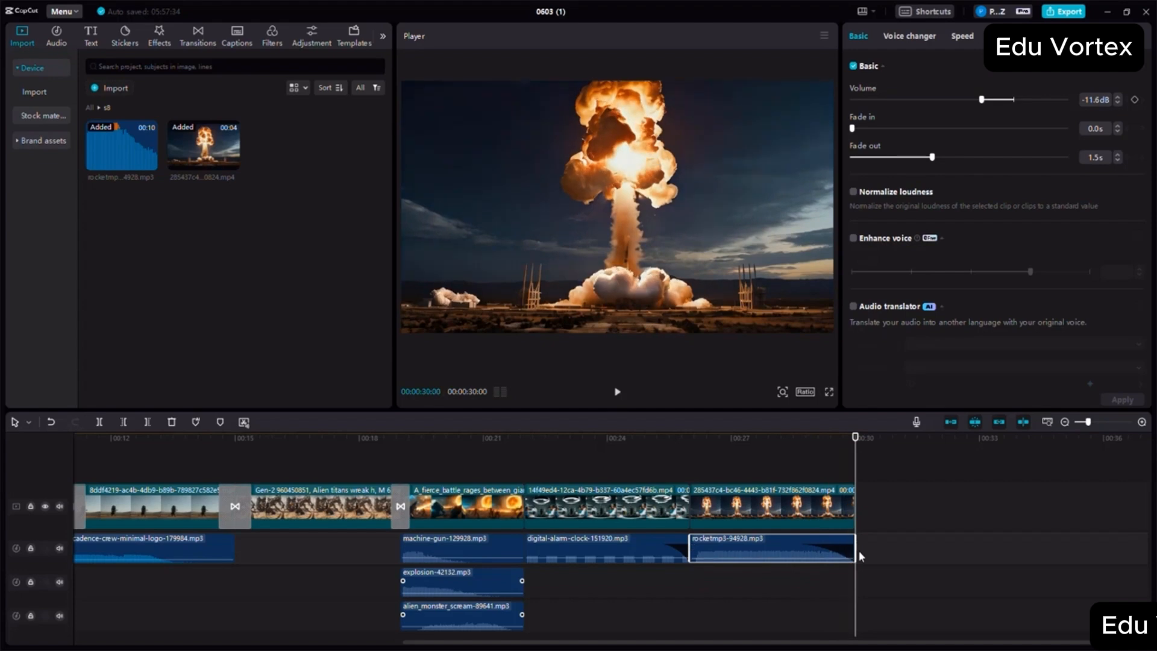
- Append the screaming alien video from the s9 folder after the s8 clip and place the playhead at its end, 00:00:34:00
click(1065, 422)
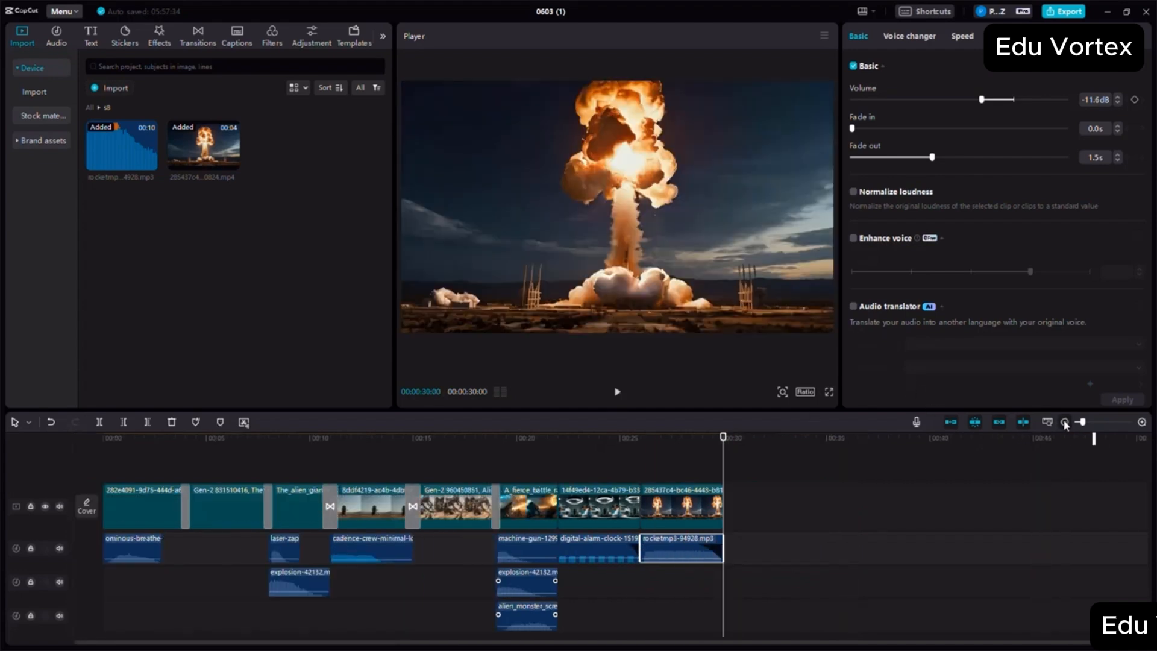
click(91, 108)
scroll(177, 215, down, 3)
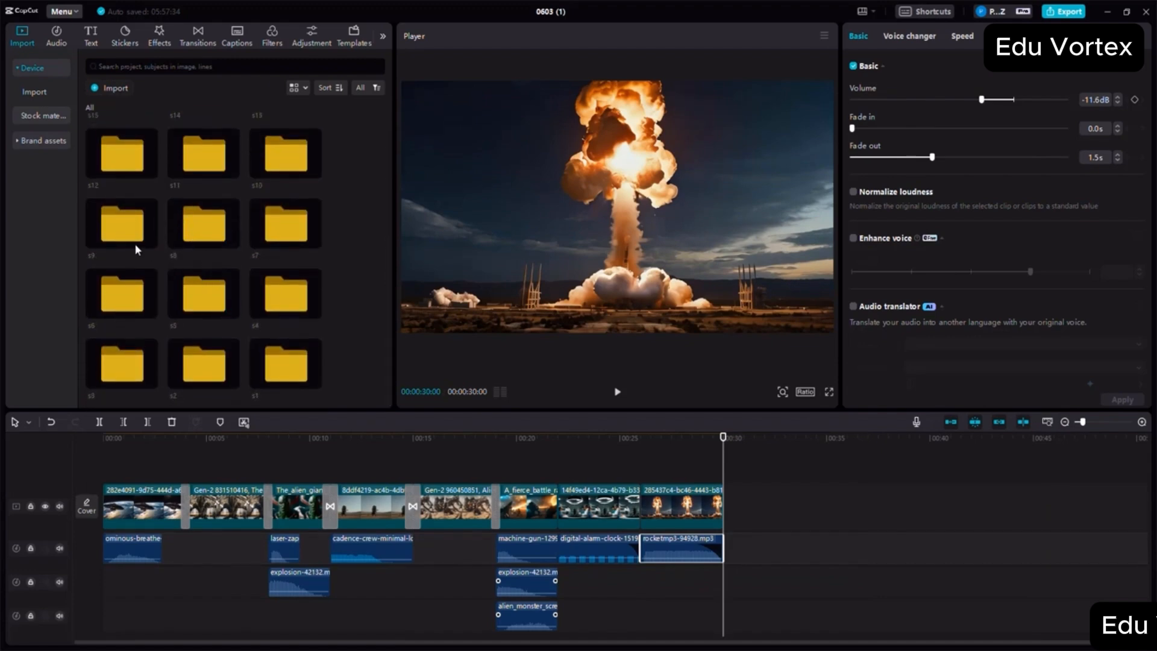
double_click(116, 236)
drag(139, 150, 722, 505)
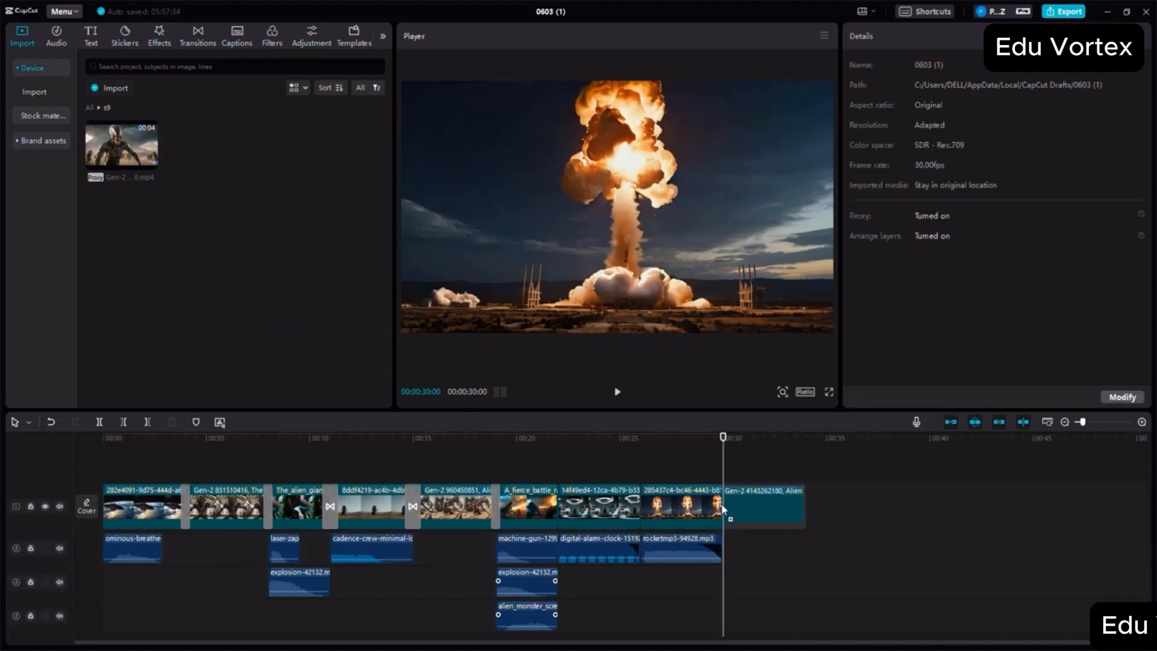
click(795, 520)
click(808, 433)
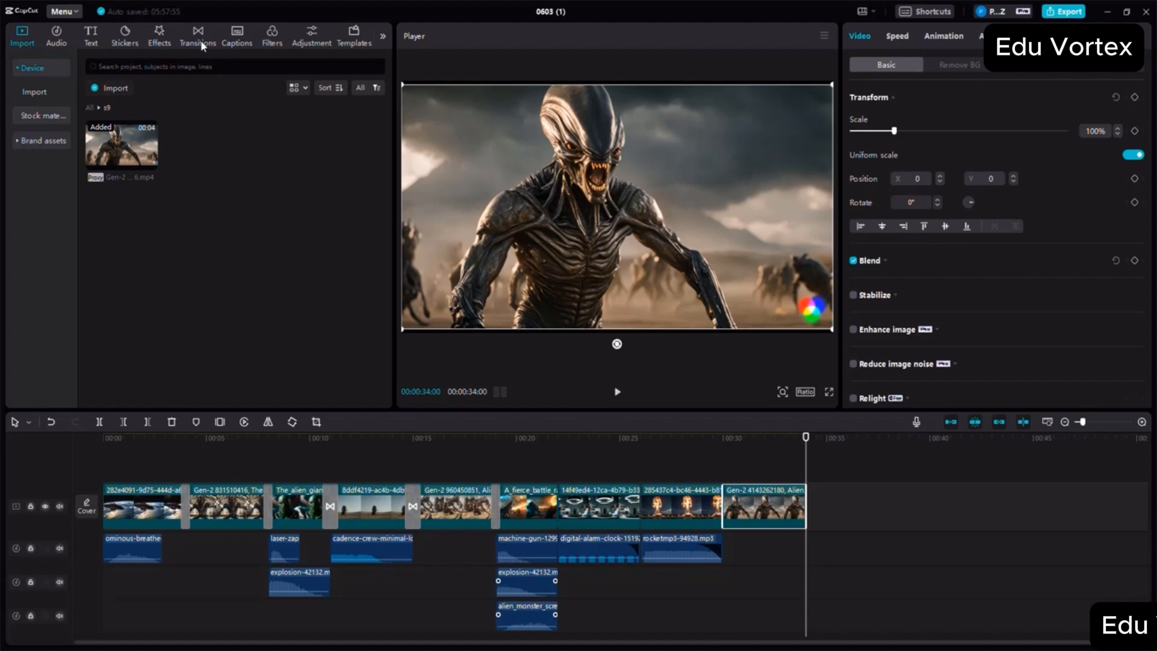
- Add Particles, Blur and Radial Blur transitions at the s6–s7, s7–s8 and s8–s9 clip joins respectively
click(199, 38)
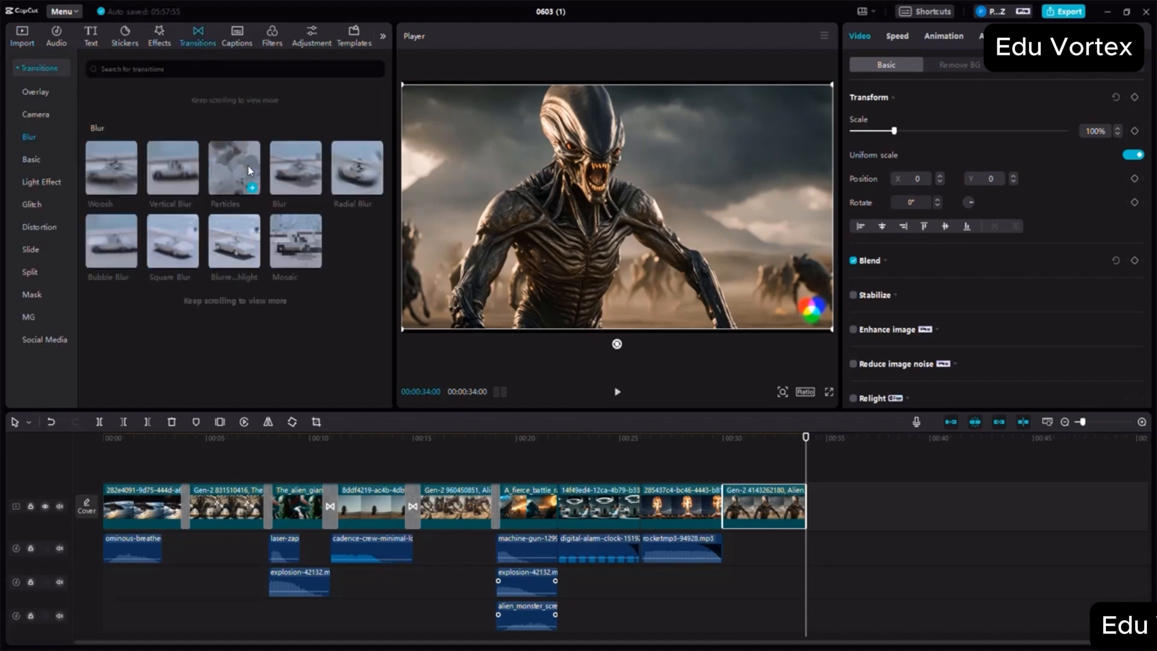
click(166, 171)
drag(234, 171, 556, 505)
drag(296, 173, 639, 505)
drag(377, 174, 722, 506)
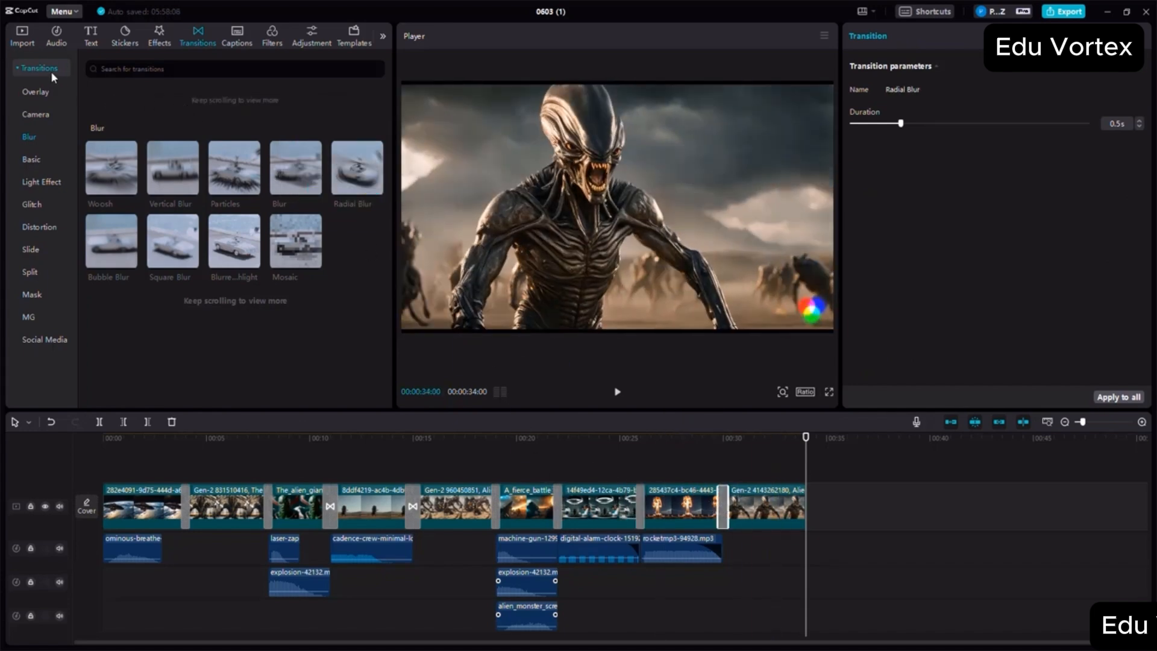
- Append the nuclear explosion video from the s10 folder directly after the s9 alien clip
click(24, 37)
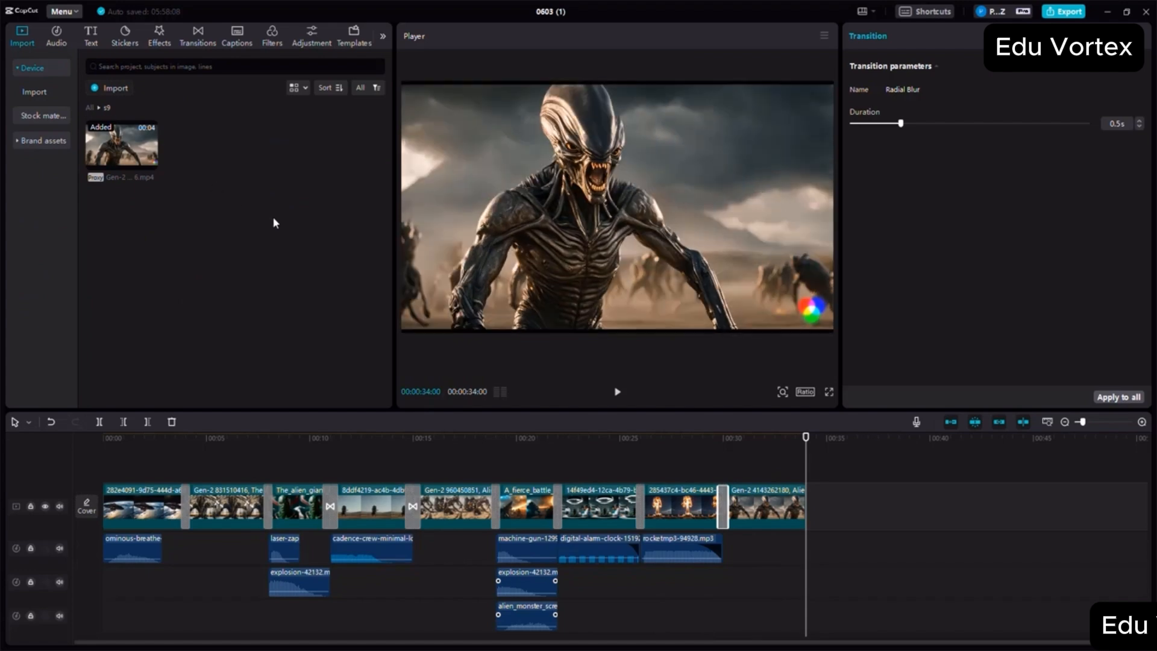
click(88, 106)
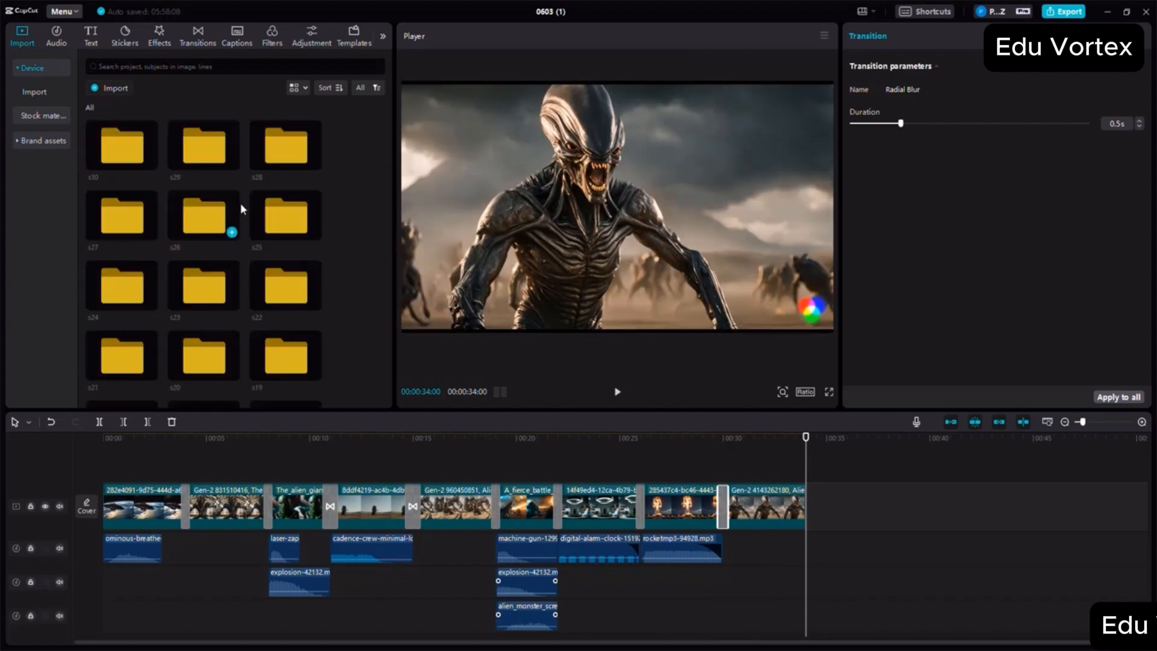
scroll(247, 208, down, 3)
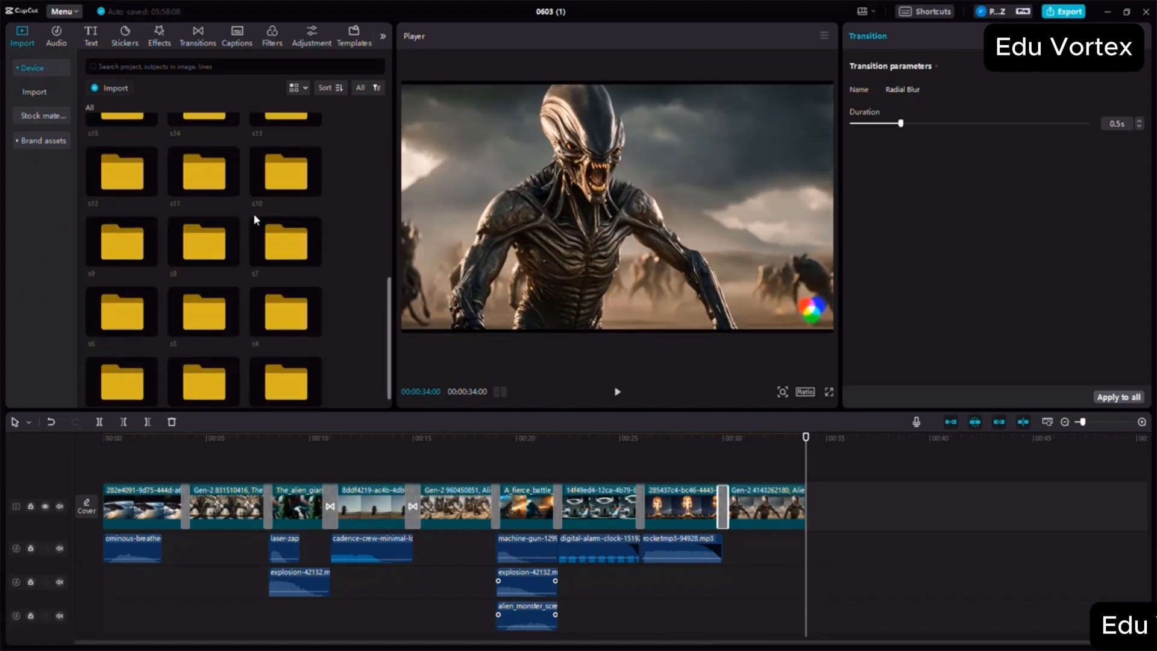
double_click(286, 158)
drag(215, 144, 810, 498)
- Place the s10 explosion audio beneath the nuclear explosion video's start and the shockwave audio slightly later on the track below
drag(289, 158, 804, 552)
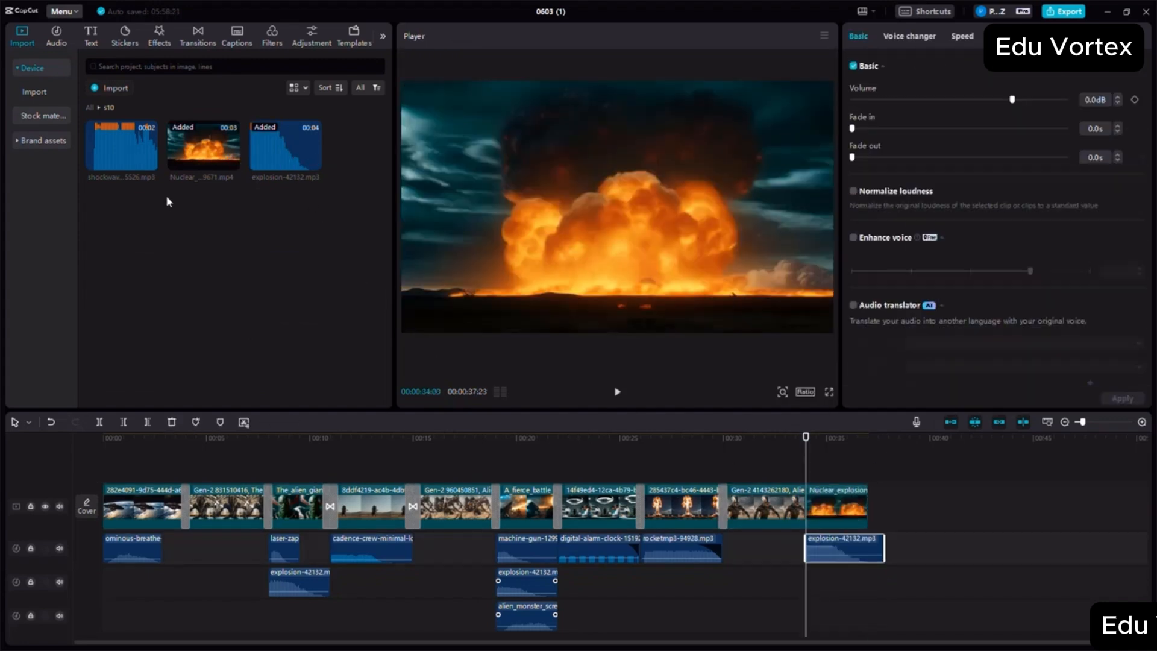
drag(140, 160, 815, 580)
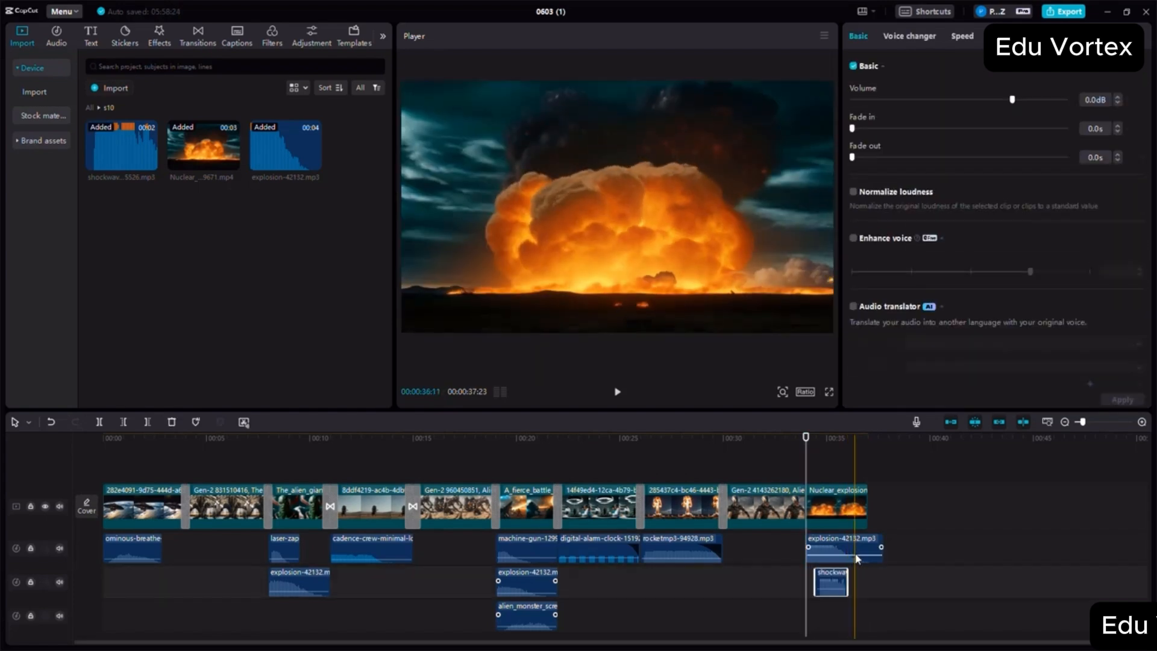
- Lower the s10 explosion audio to -14.7 dB and shockwave audio to -11.6 dB, and trim the explosion audio to the video's end
drag(863, 553, 833, 594)
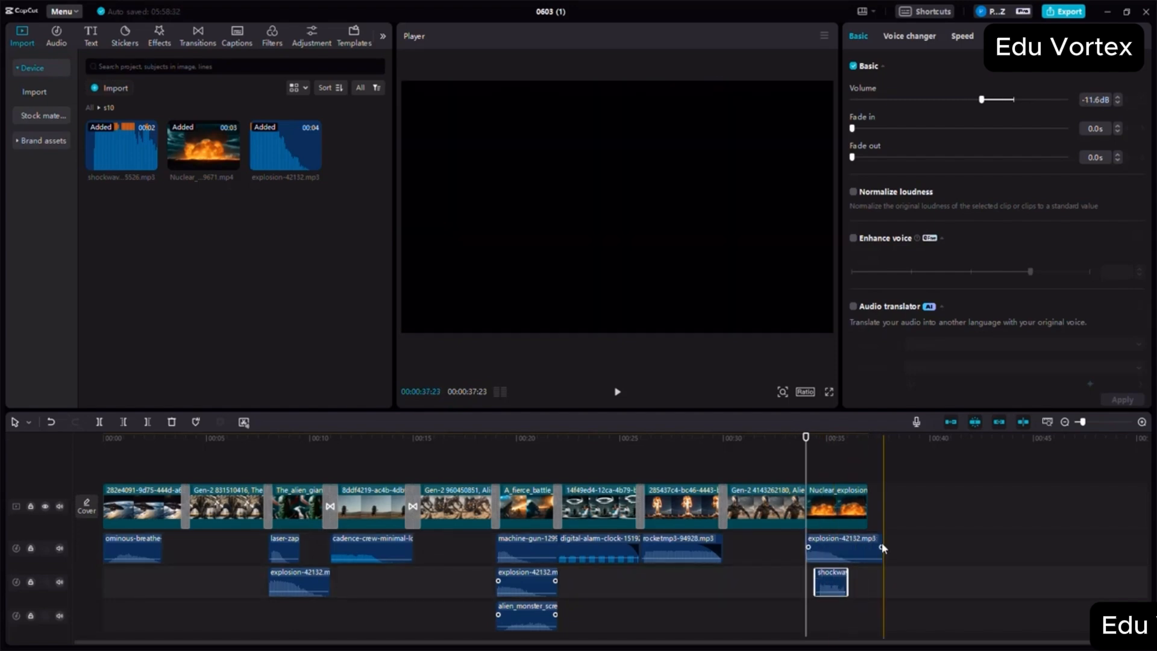
click(876, 548)
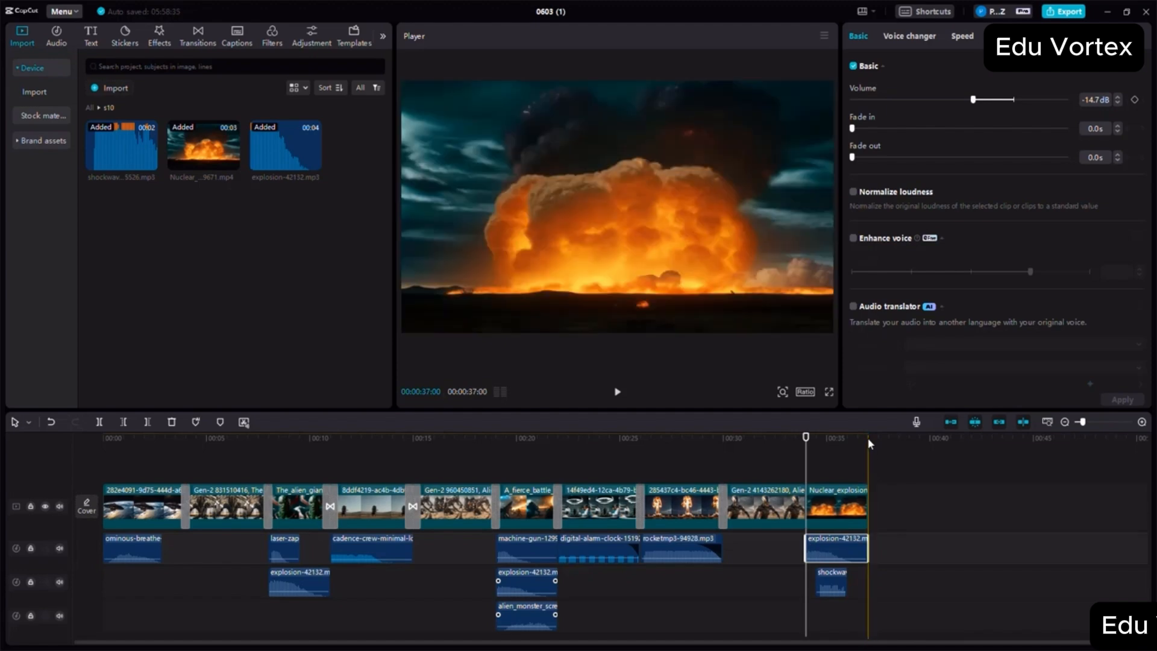
click(870, 482)
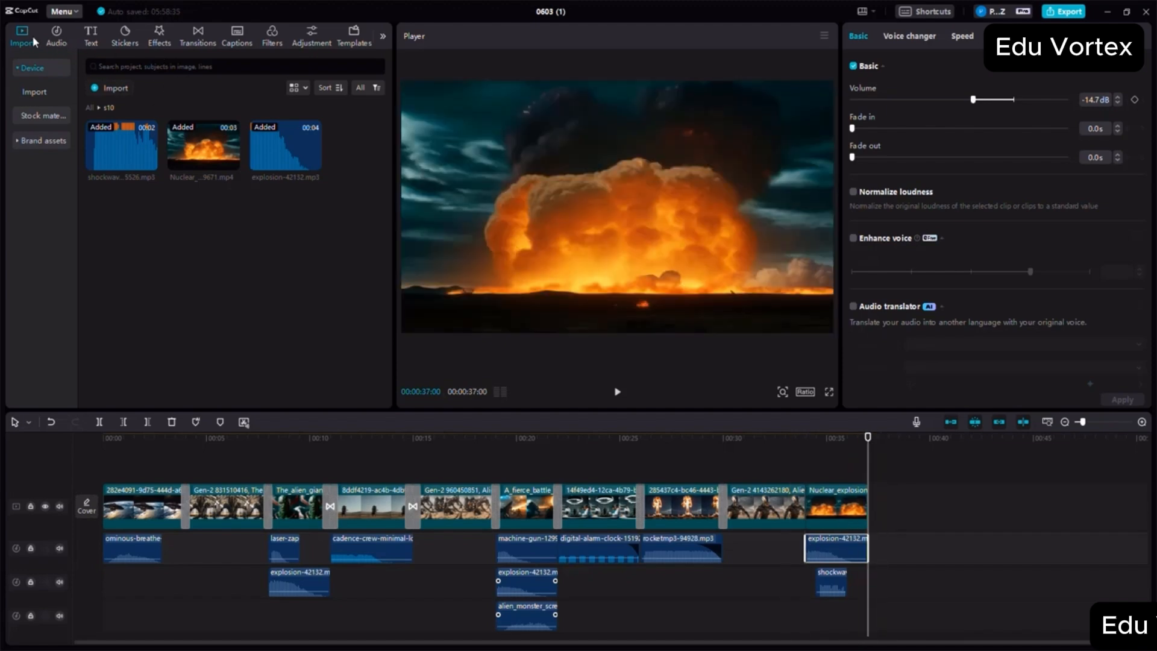
- Append the ruined-building video from the s11 folder directly after the nuclear explosion clip
click(91, 107)
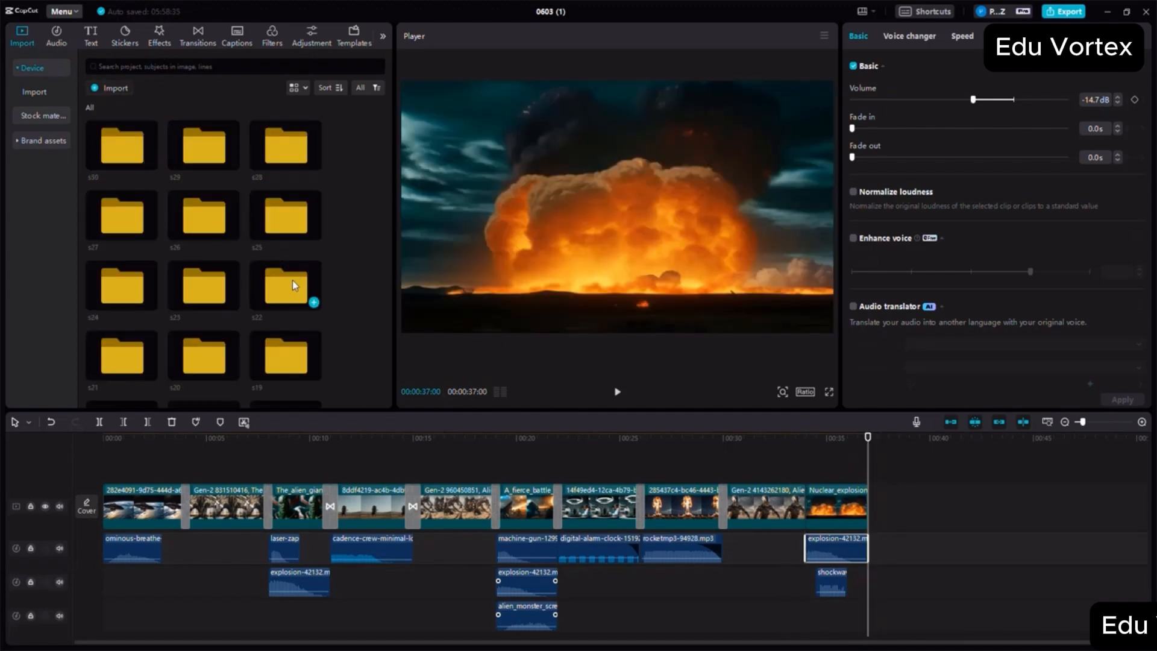
scroll(293, 280, down, 5)
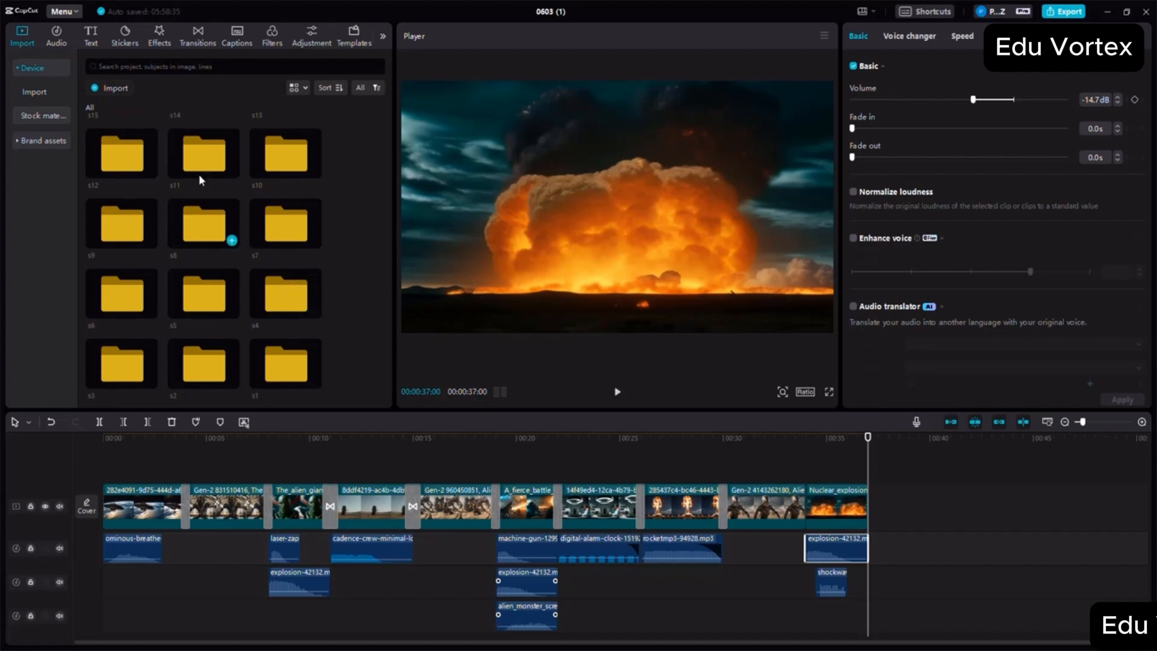
double_click(205, 181)
drag(124, 147, 871, 502)
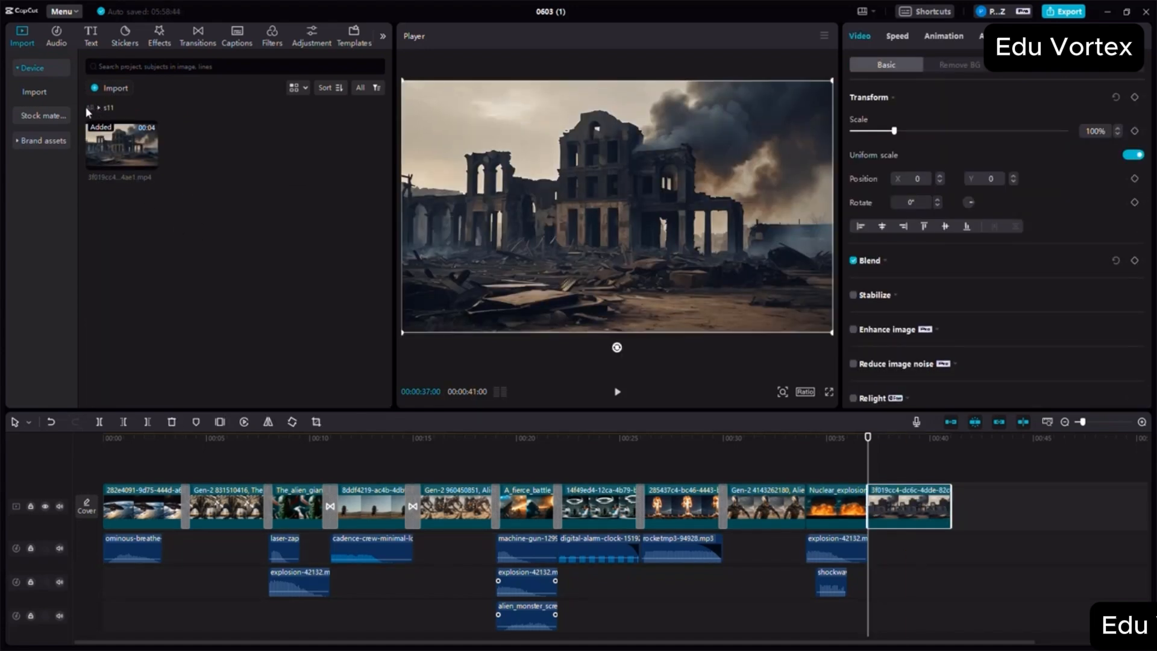
- Append the destroyed-city video from the s12 folder after the s11 clip and move the playhead to the movie's end
double_click(215, 198)
scroll(226, 220, down, 6)
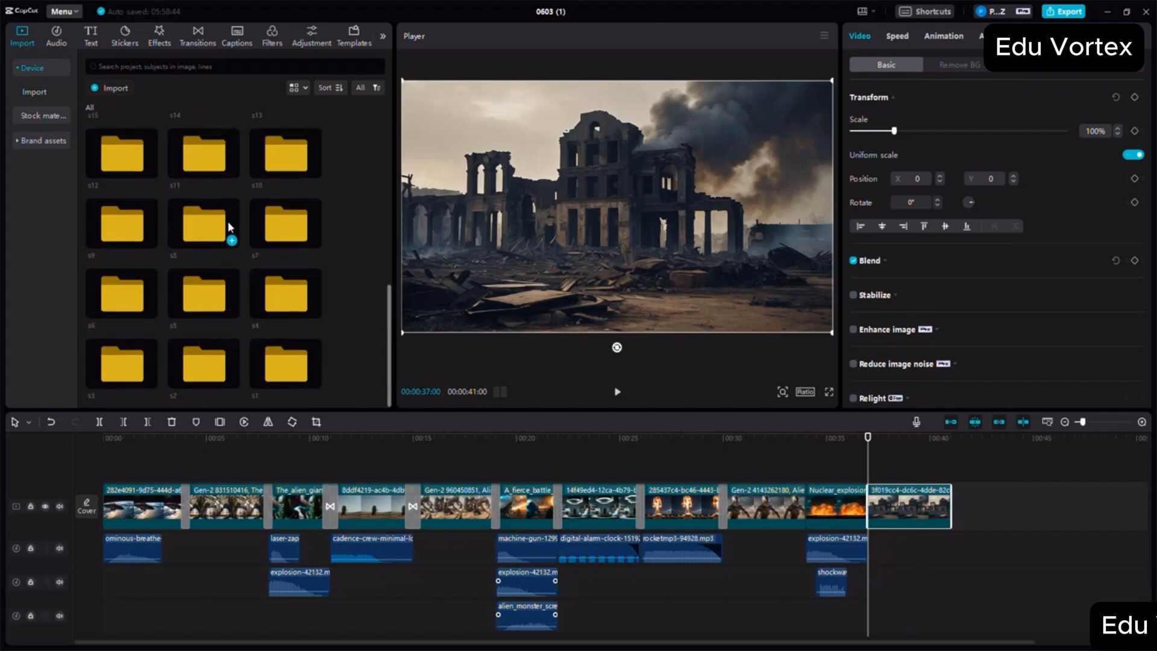
double_click(118, 168)
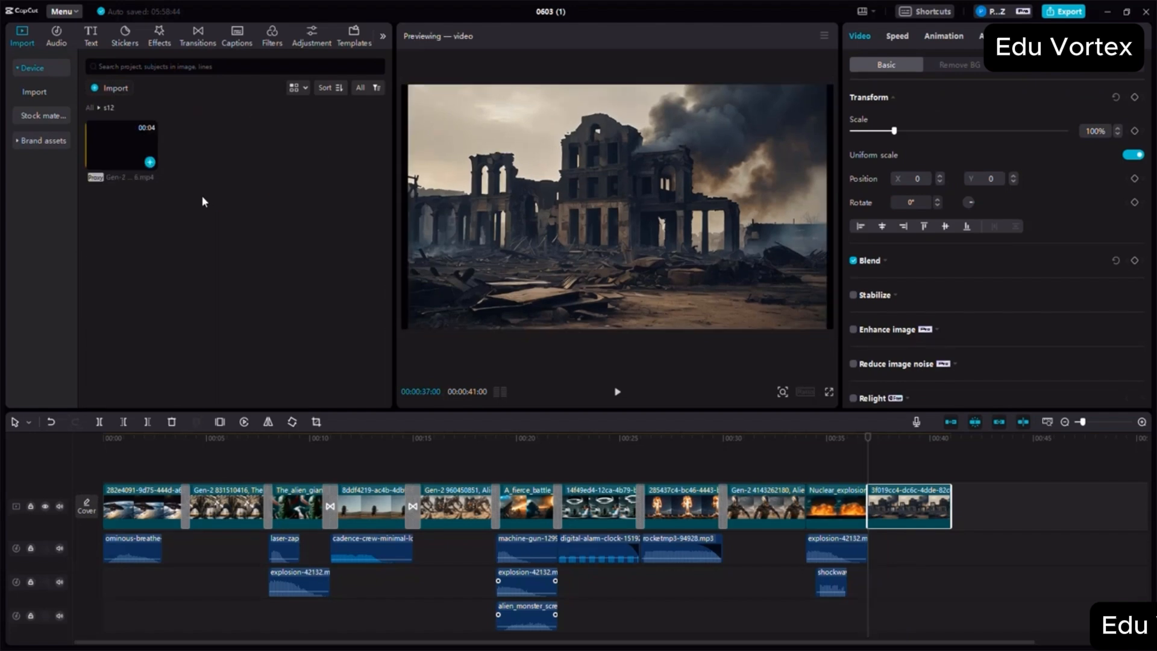
drag(124, 148, 958, 501)
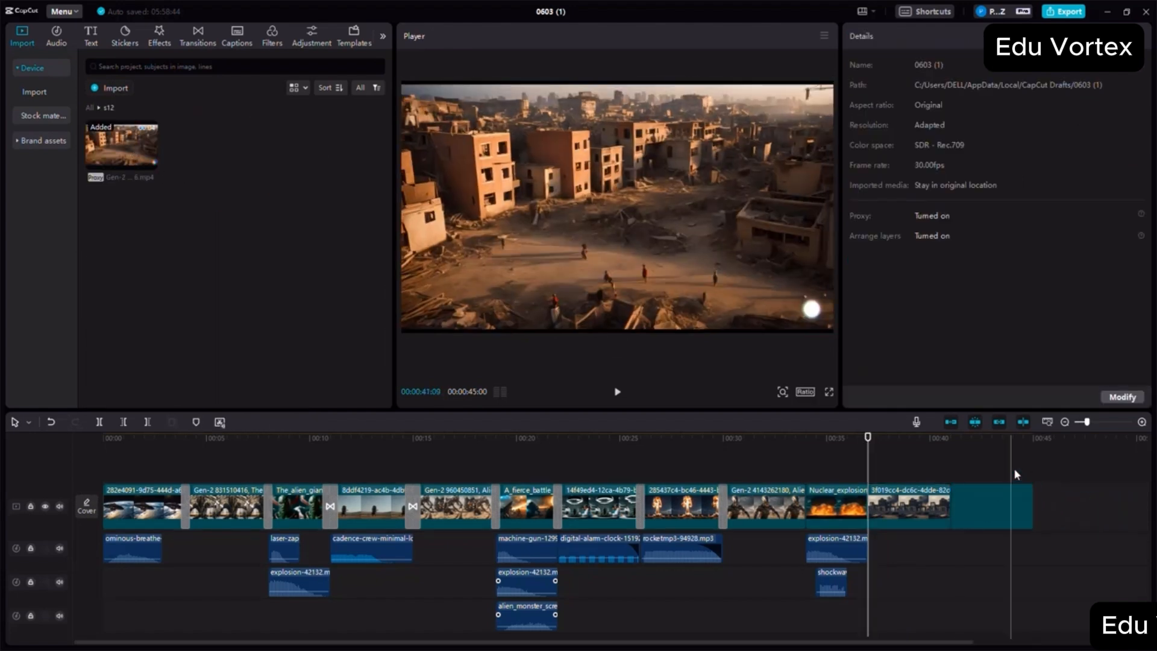
click(1034, 446)
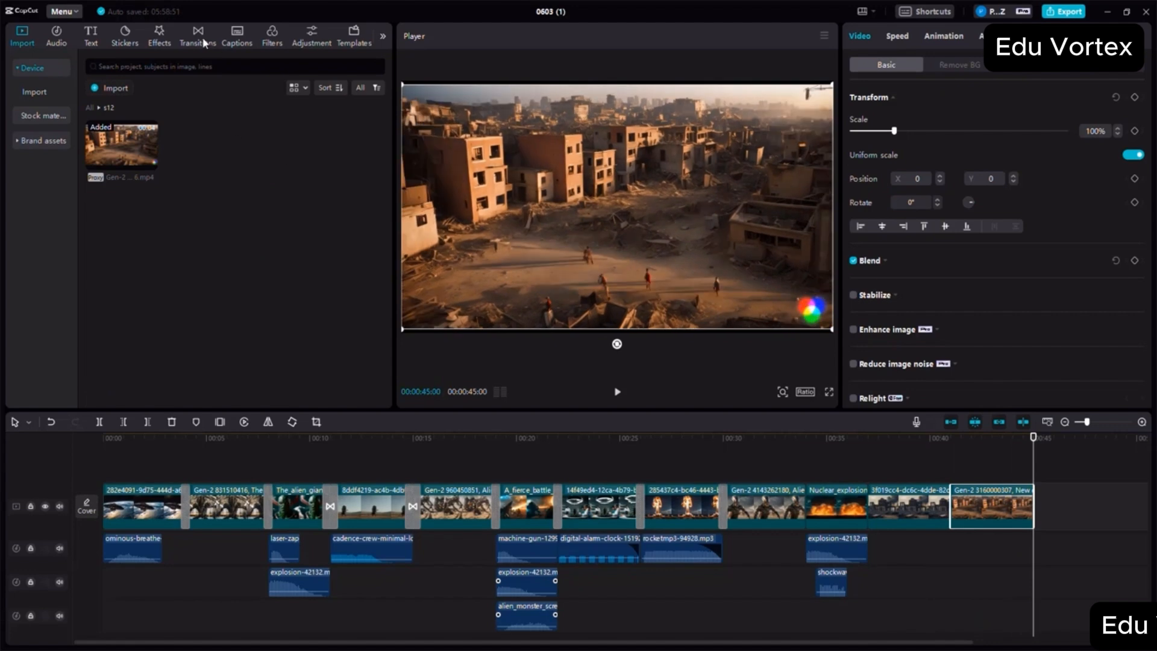
- Add Particles, Woosh and Blur transitions at the s9–s10, s10–s11 and s11–s12 clip joins respectively
click(187, 33)
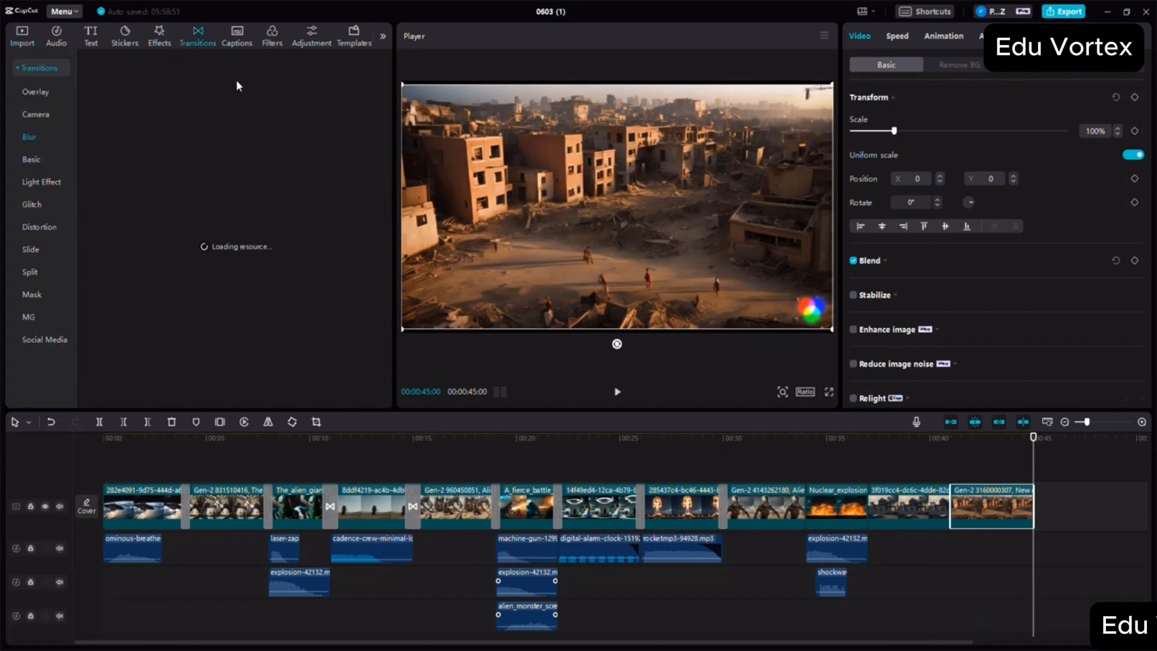
drag(248, 176, 811, 503)
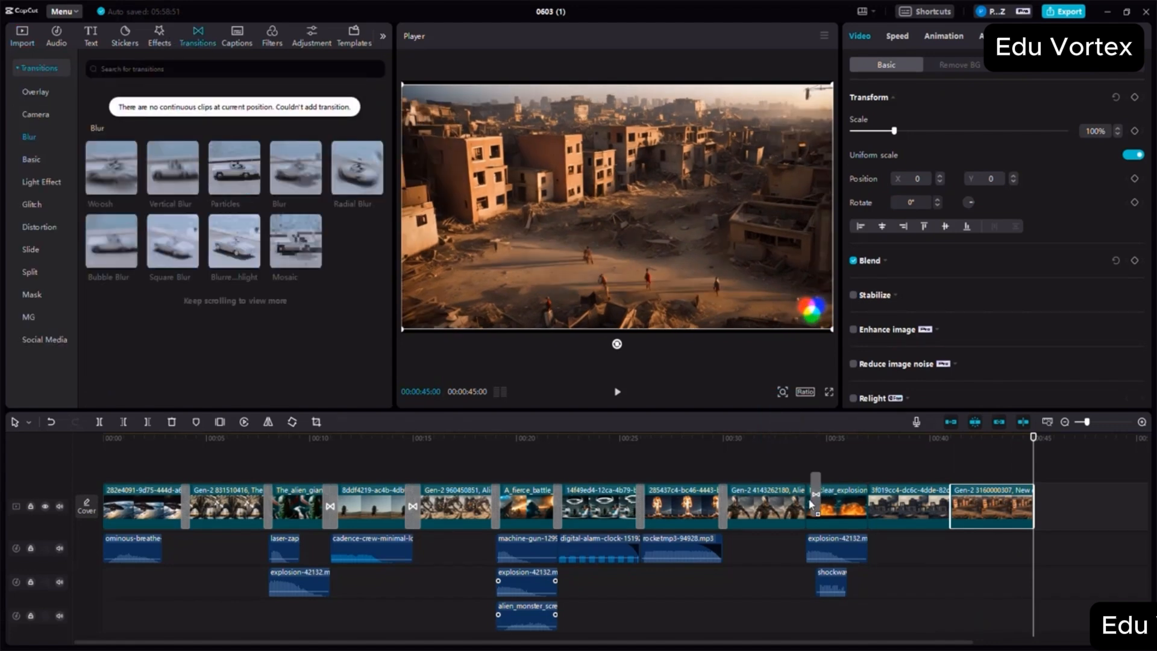
drag(112, 168, 868, 503)
drag(296, 172, 951, 505)
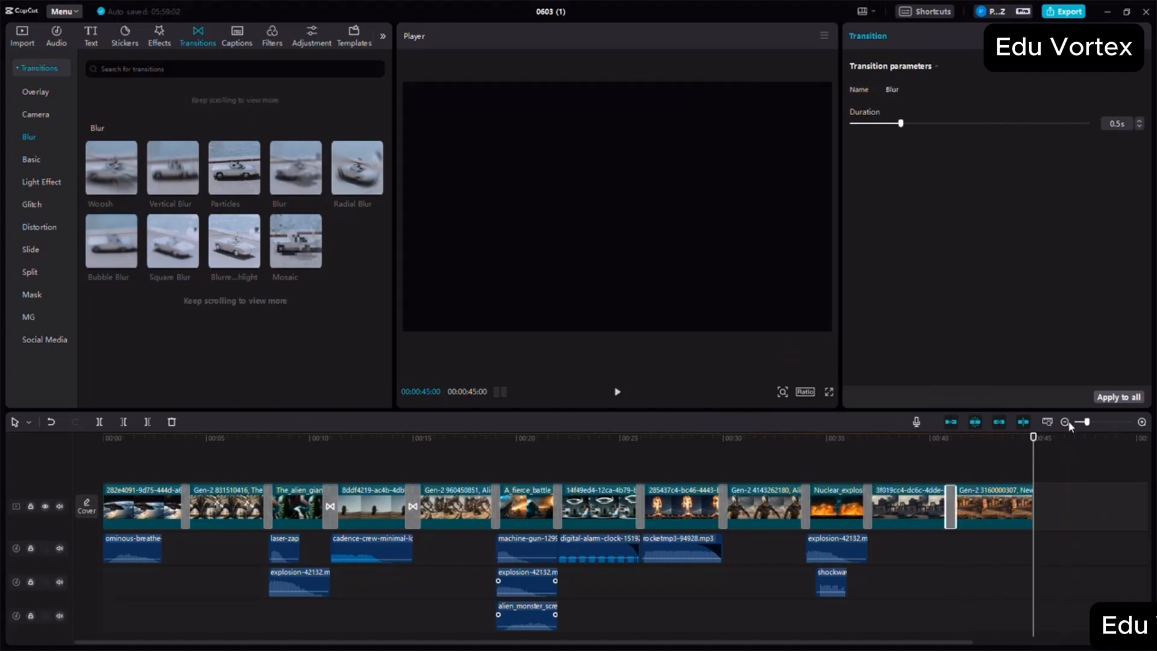
- Append the alien king video from the s13 folder directly after the s12 destroyed-city clip
click(1065, 422)
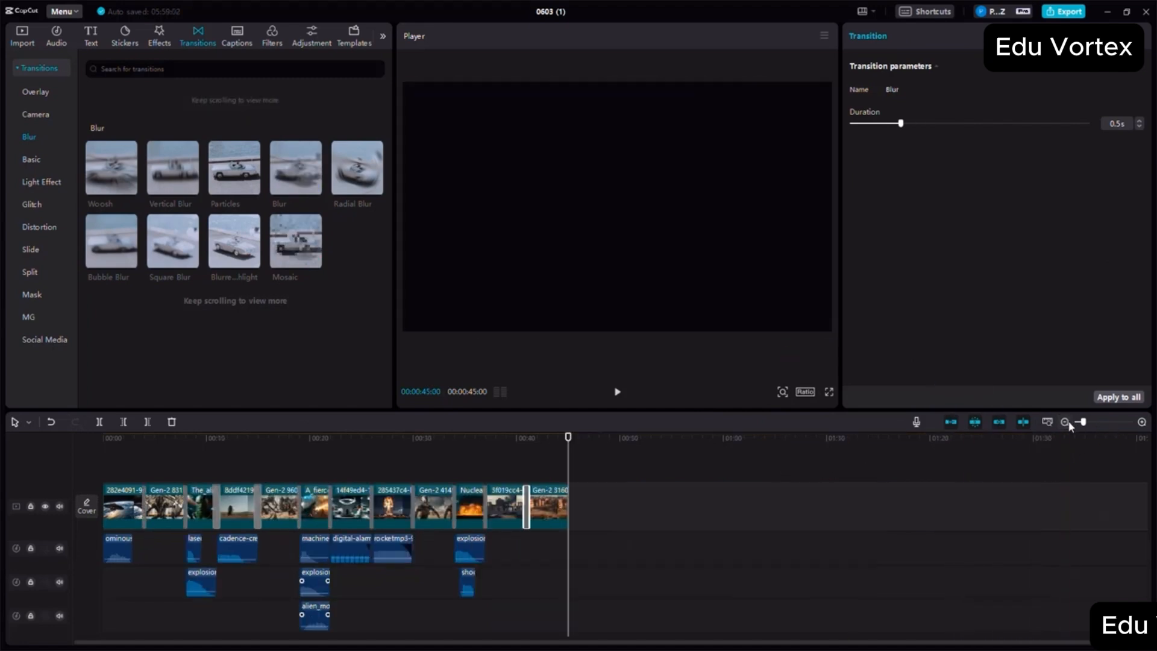
click(35, 42)
click(90, 106)
scroll(278, 232, down, 3)
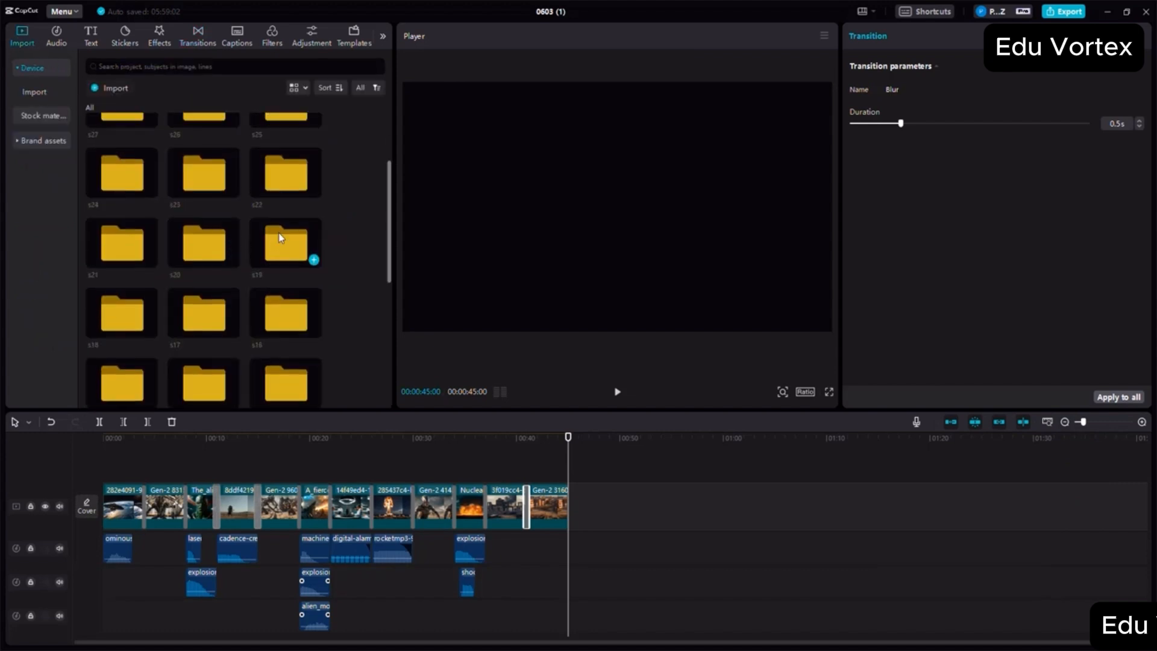
scroll(279, 236, down, 5)
scroll(305, 251, up, 2)
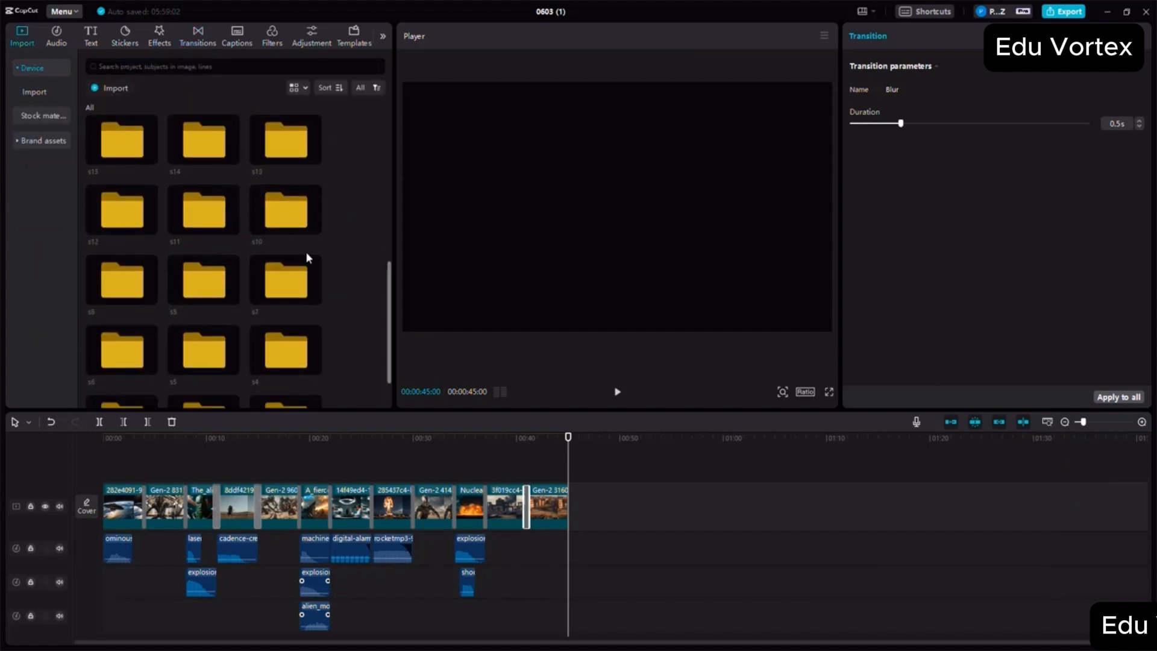
double_click(281, 161)
drag(139, 158, 572, 504)
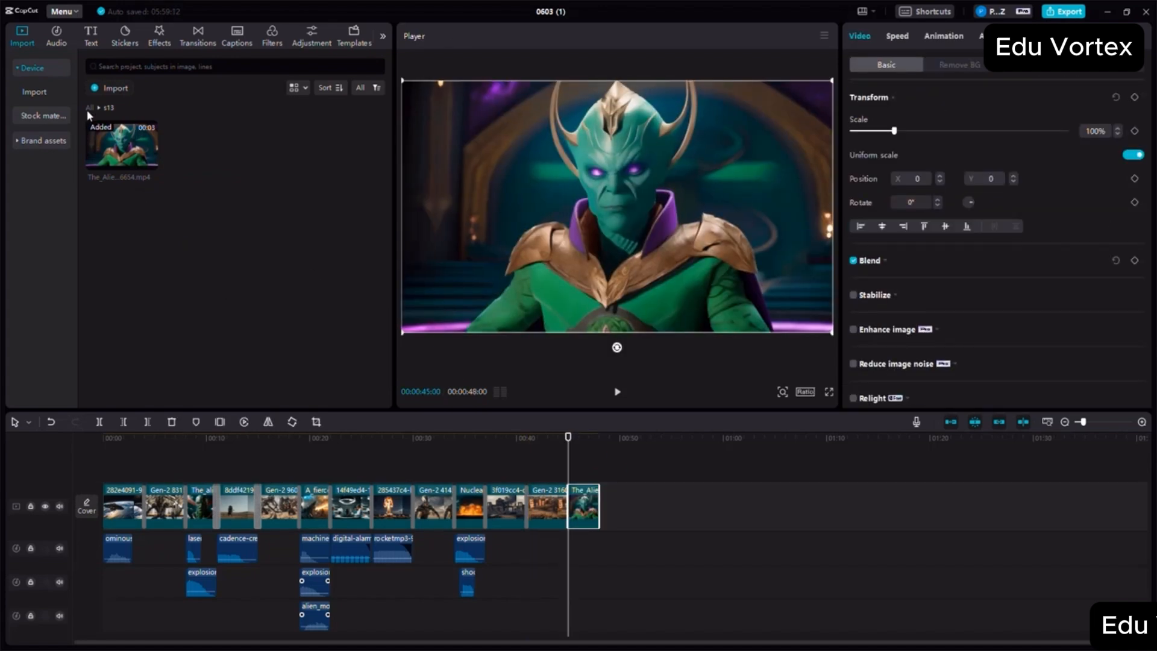
- Append the human king video from the s14 folder directly after the alien king clip
click(89, 107)
scroll(221, 256, down, 5)
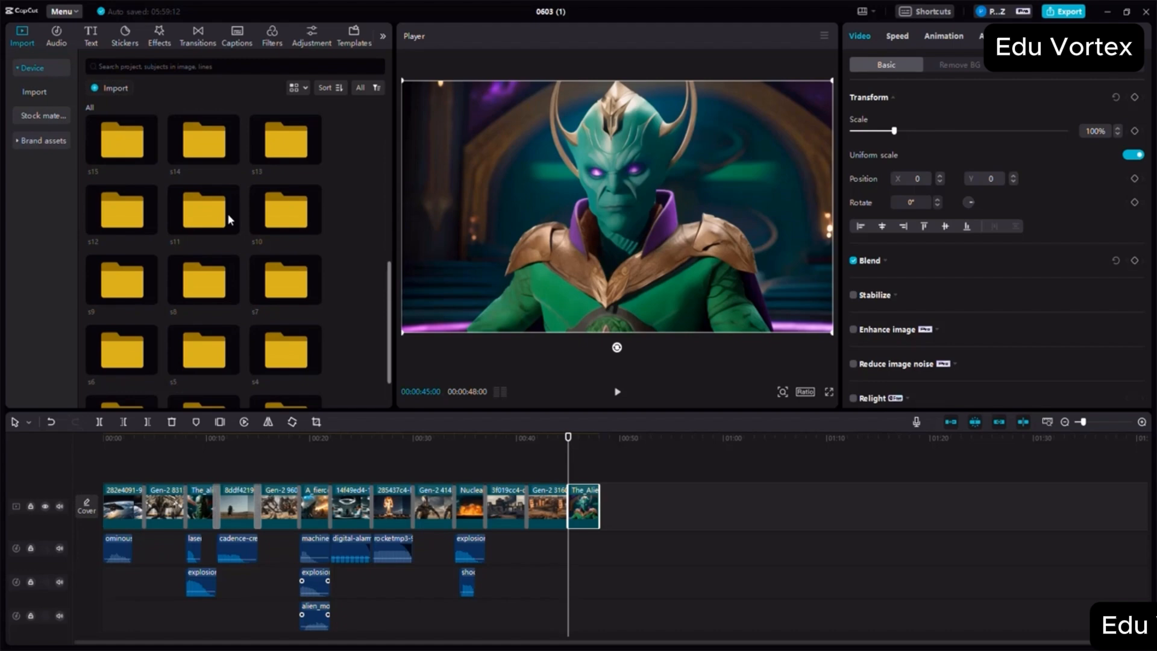
double_click(193, 142)
drag(126, 147, 600, 505)
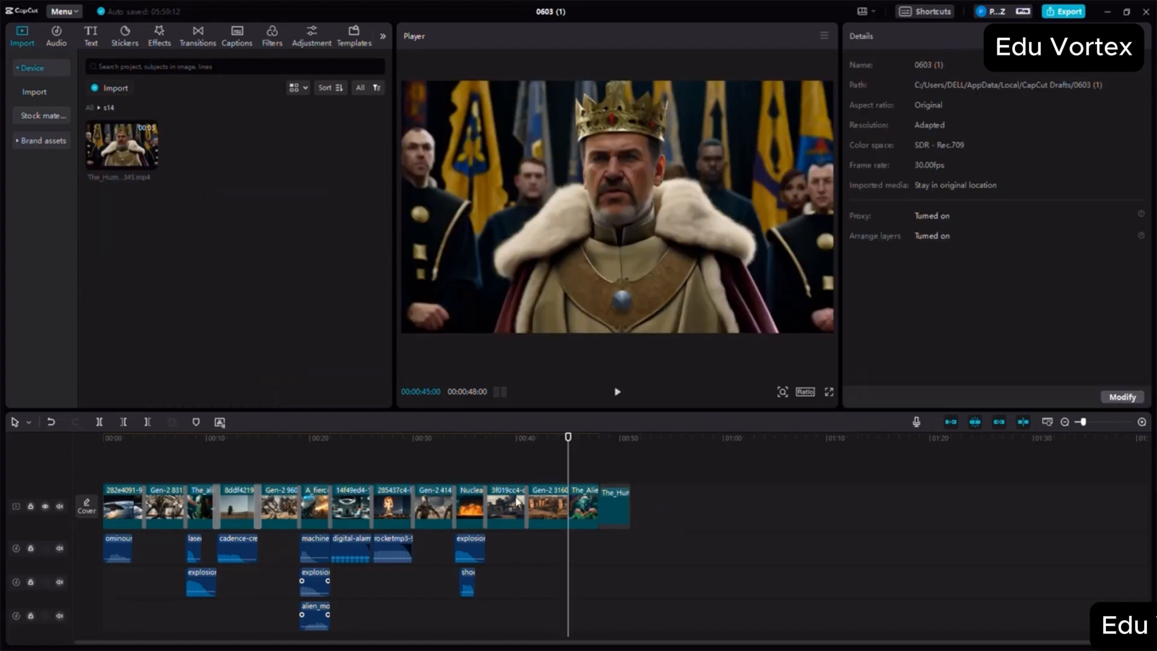
- Append the video from the s15 folder directly after the human king clip
click(90, 107)
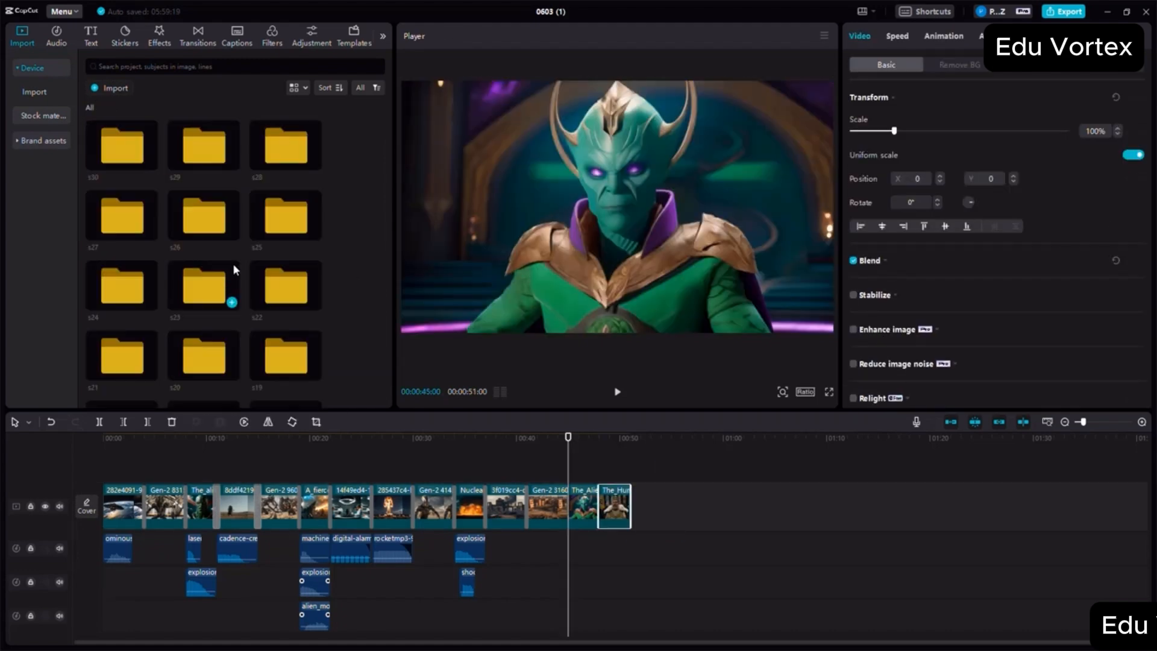
scroll(235, 260, up, 1)
double_click(99, 230)
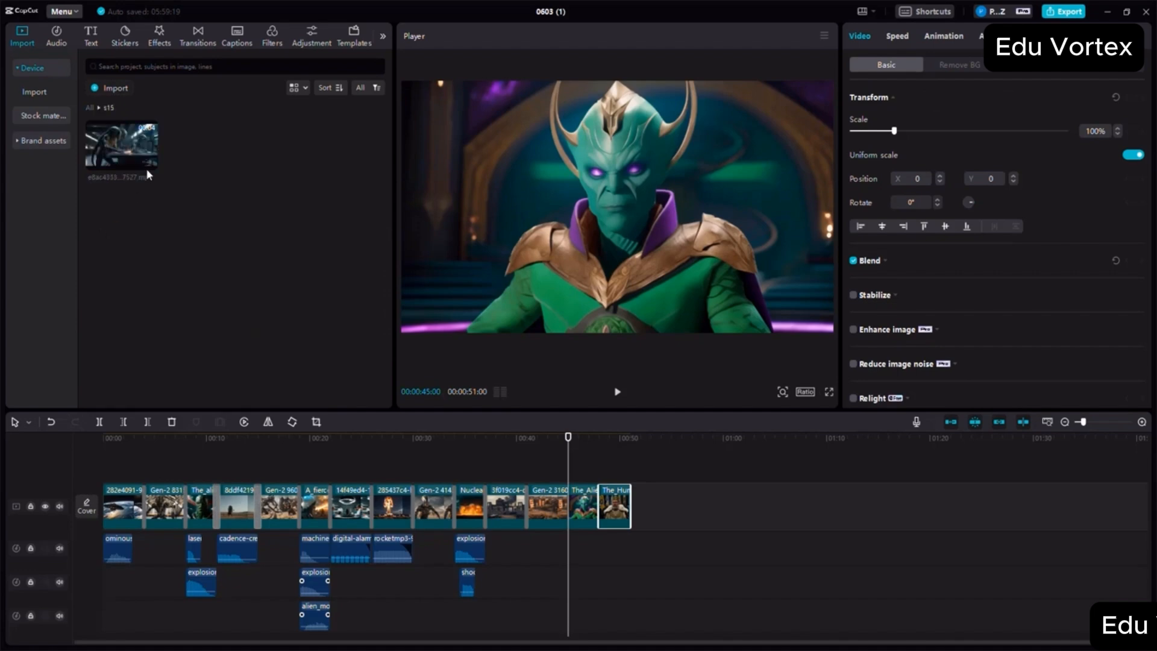
drag(121, 144, 638, 504)
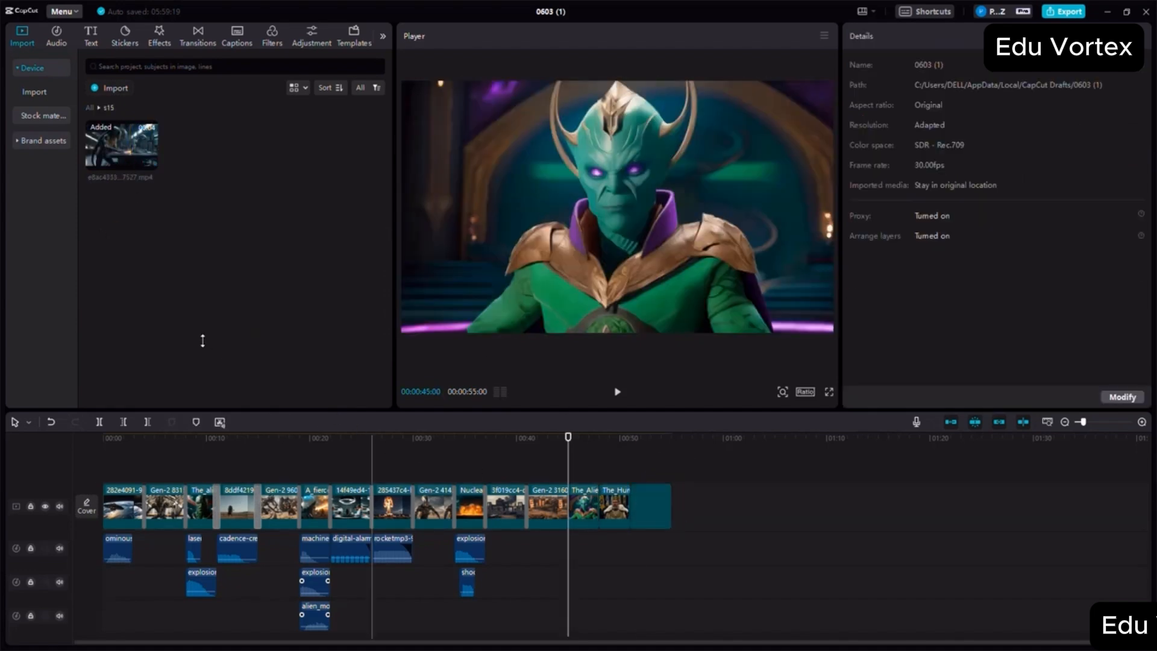
- Append the alien spaceships video from the s16 folder directly after the s15 clip
click(89, 107)
scroll(276, 259, down, 3)
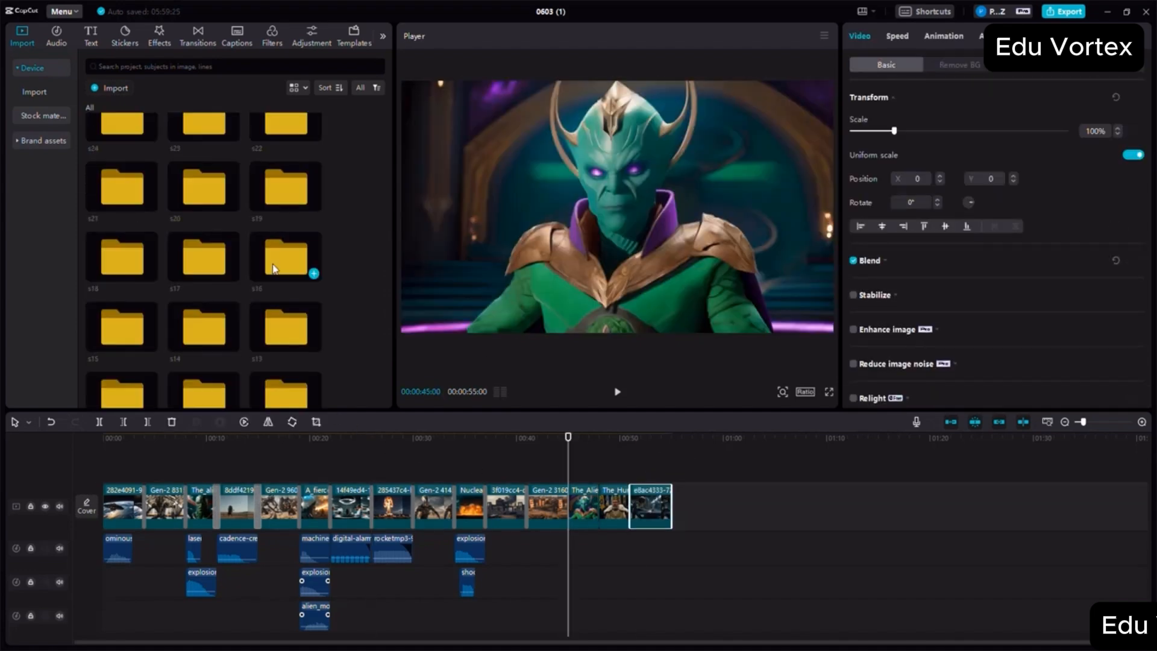
double_click(275, 263)
drag(199, 151, 673, 505)
- Place the s16 waterphone audio beneath the start of the alien spaceships video and lower its volume to -11.6 dB
drag(108, 145, 672, 549)
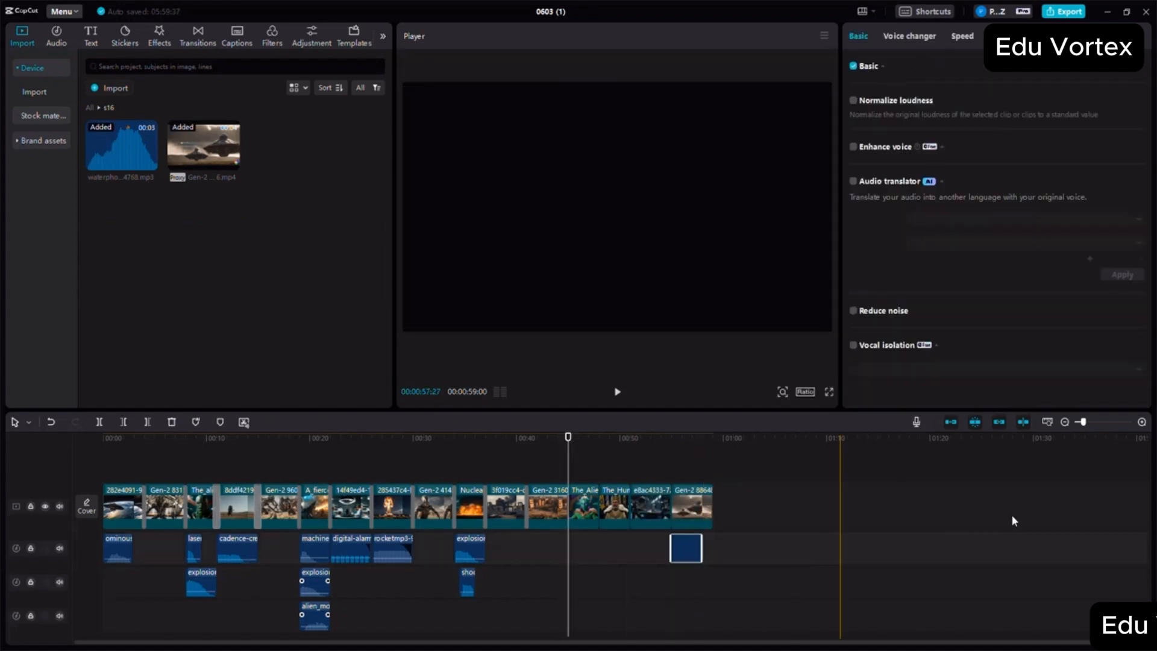
click(1142, 423)
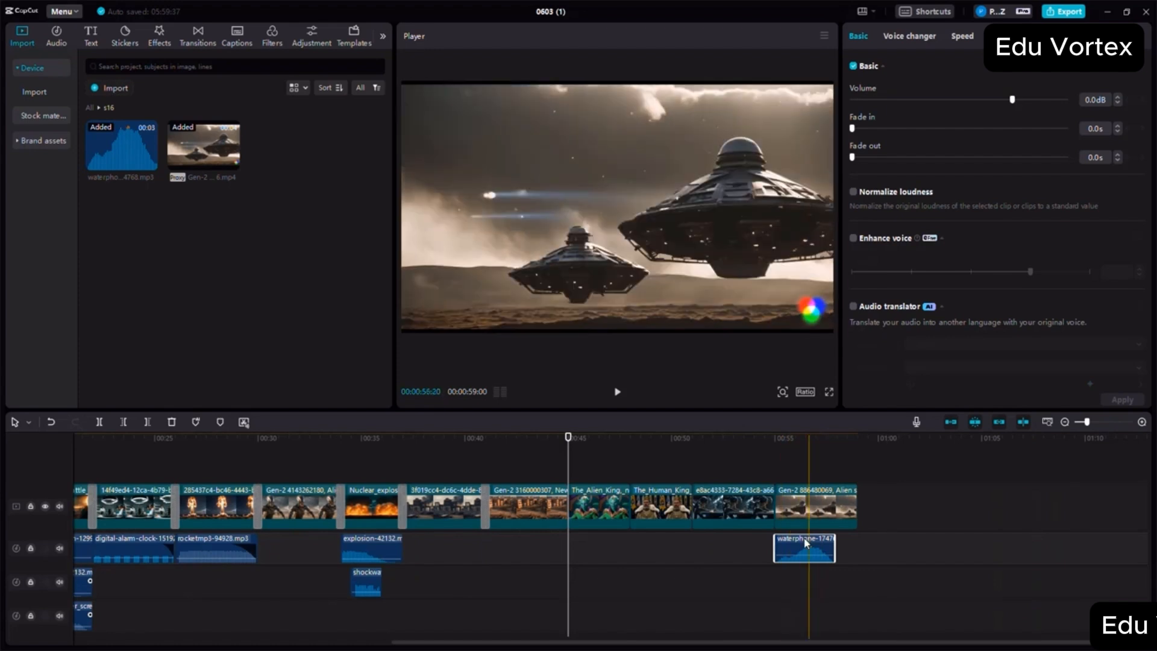
drag(799, 549, 795, 559)
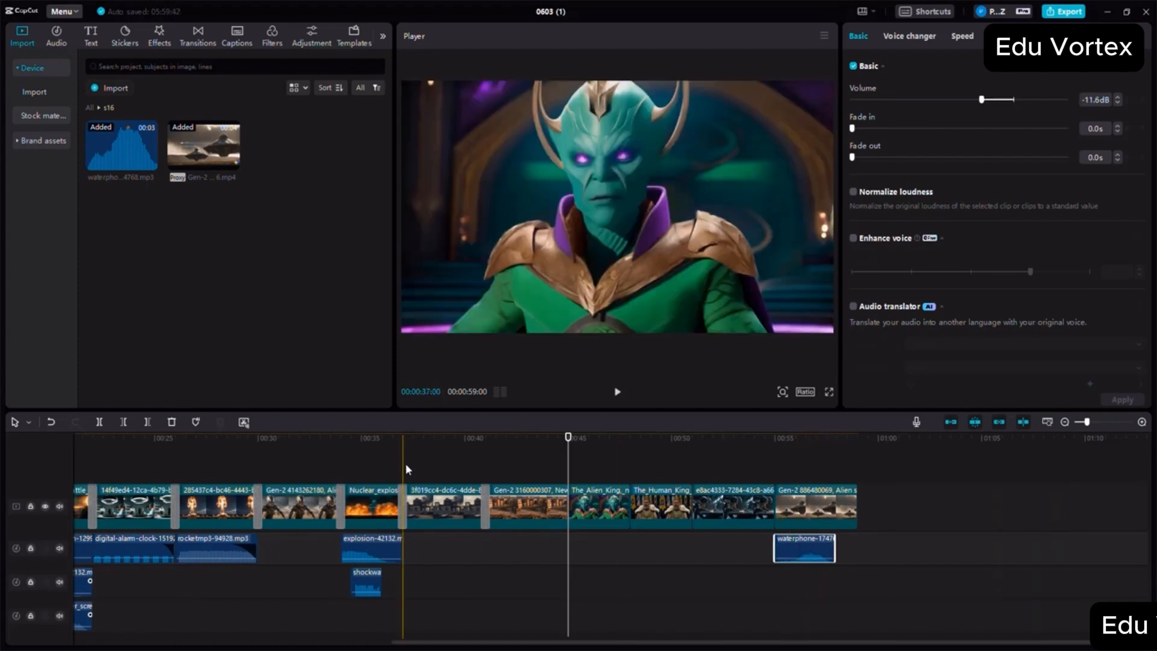
- Add Woosh, Vertical Blur, Particles and Blur transitions at the s12–s13, s13–s14, s14–s15 and s15–s16 clip joins respectively
click(196, 33)
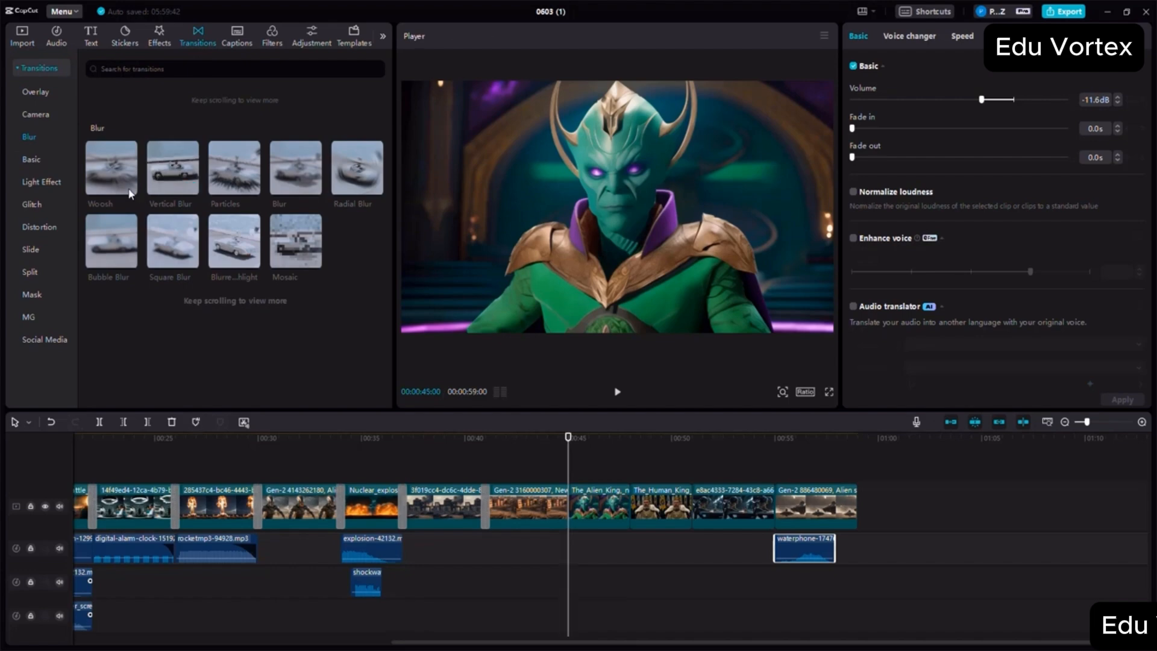
drag(111, 169, 567, 509)
drag(185, 176, 630, 506)
drag(244, 180, 691, 508)
drag(308, 177, 774, 506)
- Append the human forces cockpit video from the s17 folder at the movie's end, after the s16 spaceships clip
click(860, 451)
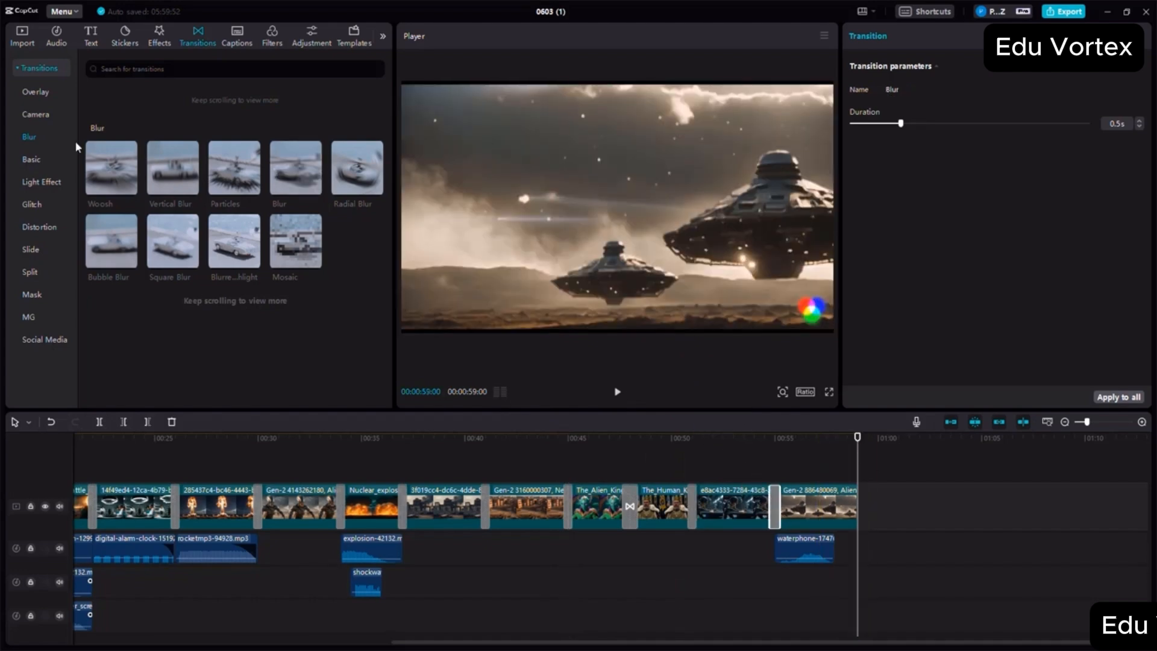
click(21, 38)
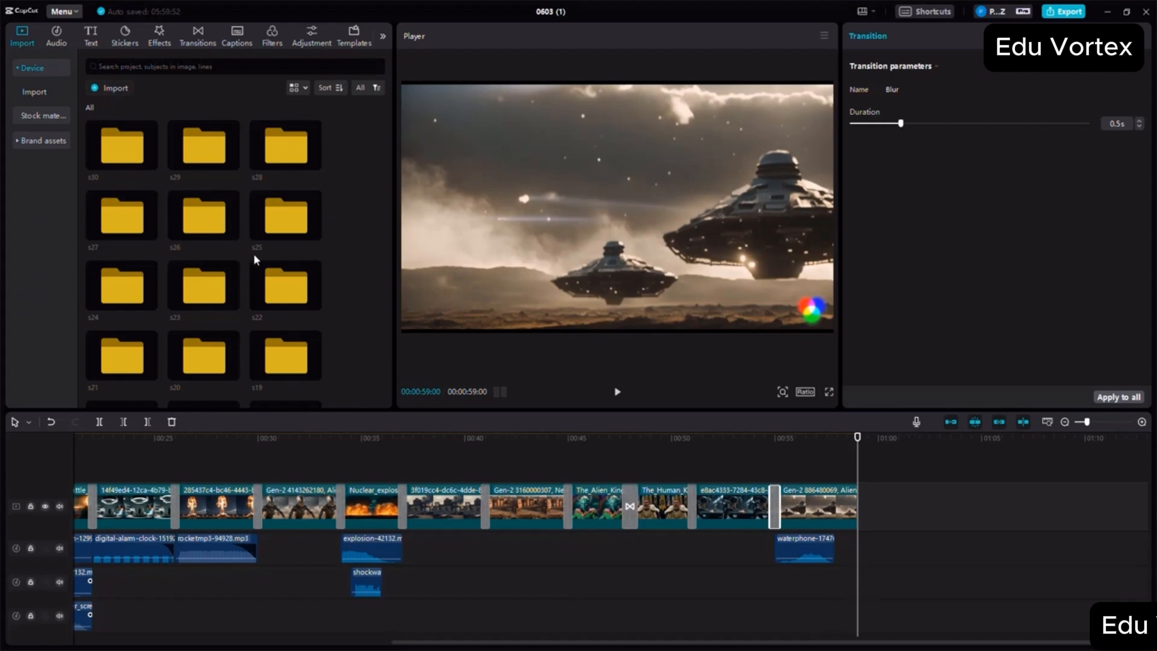
scroll(250, 253, down, 3)
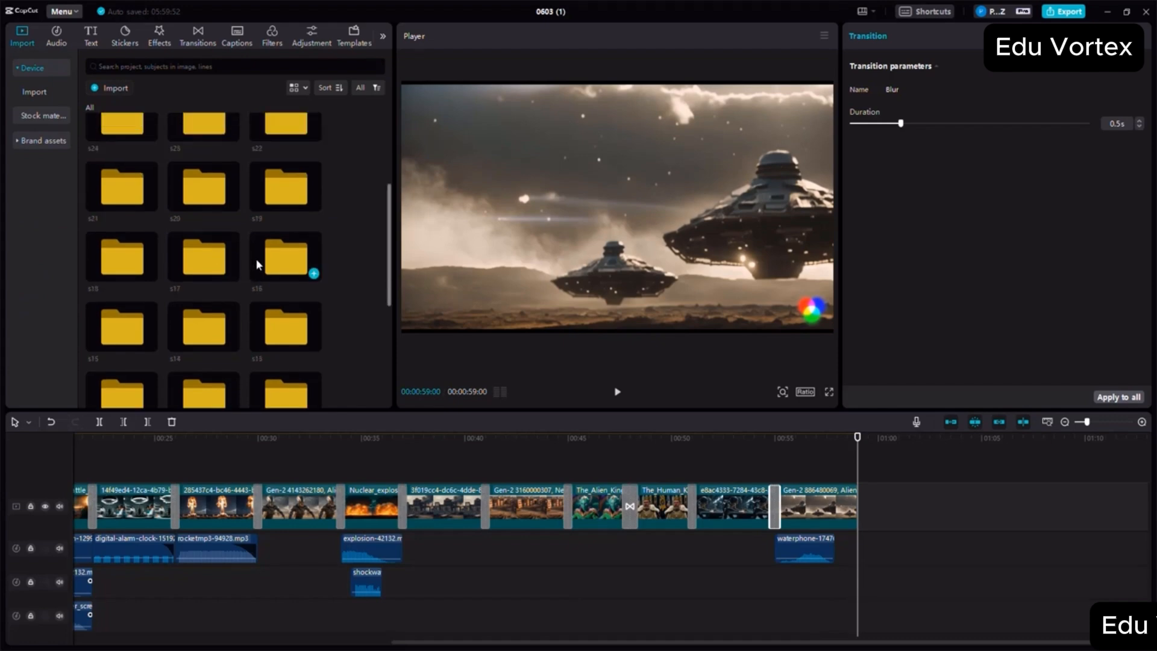
double_click(204, 277)
drag(143, 167, 872, 500)
drag(765, 482, 764, 483)
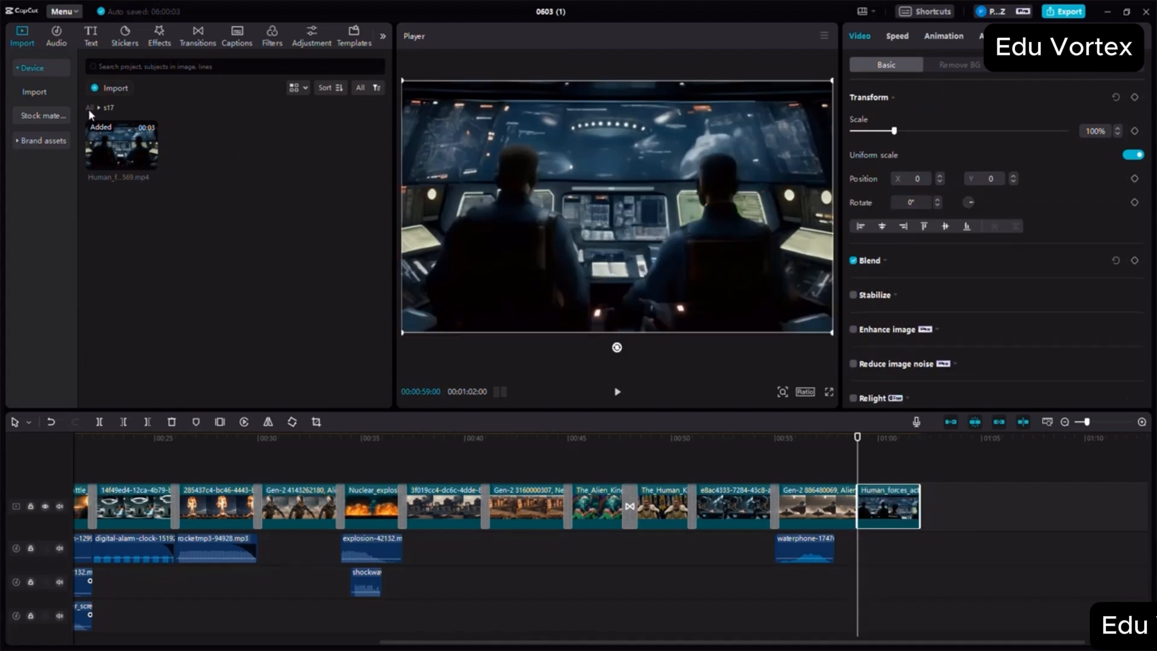
- Append the giant robot battle video from the s18 folder directly after the s17 cockpit clip
click(89, 108)
scroll(241, 237, down, 1)
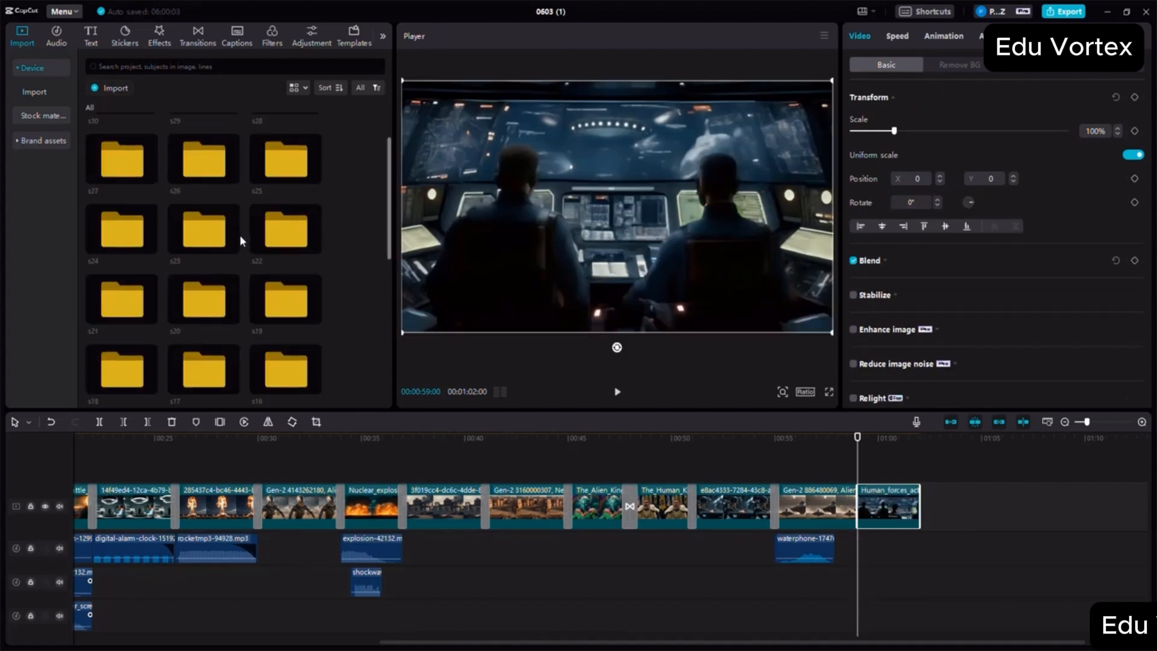
double_click(126, 372)
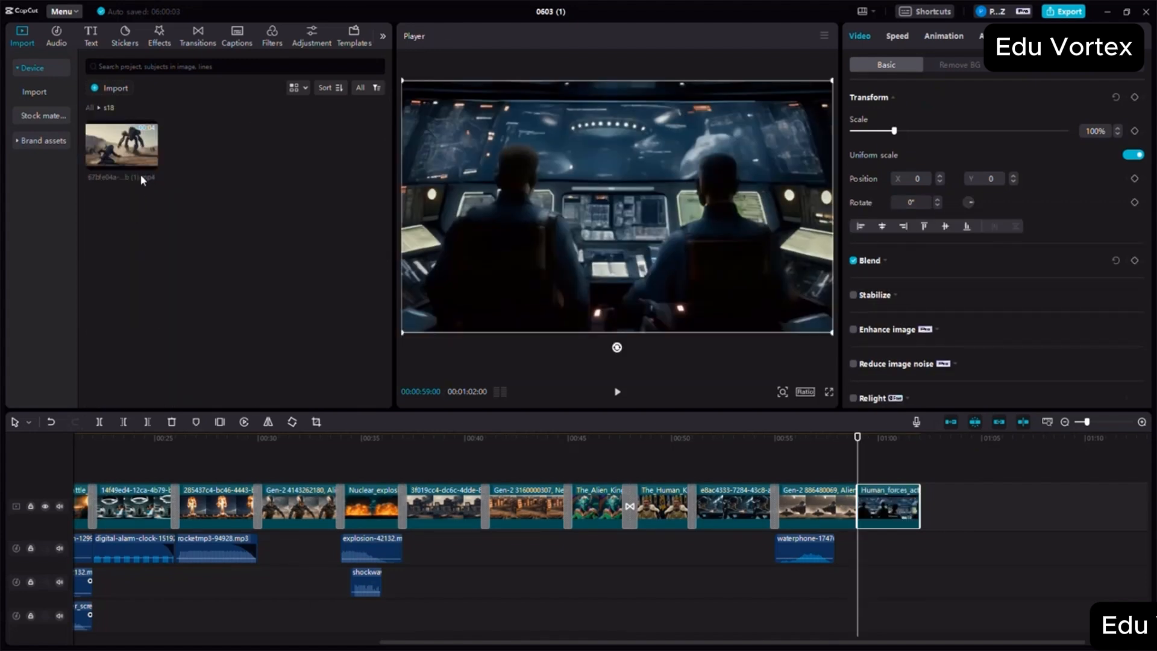
drag(138, 165, 956, 501)
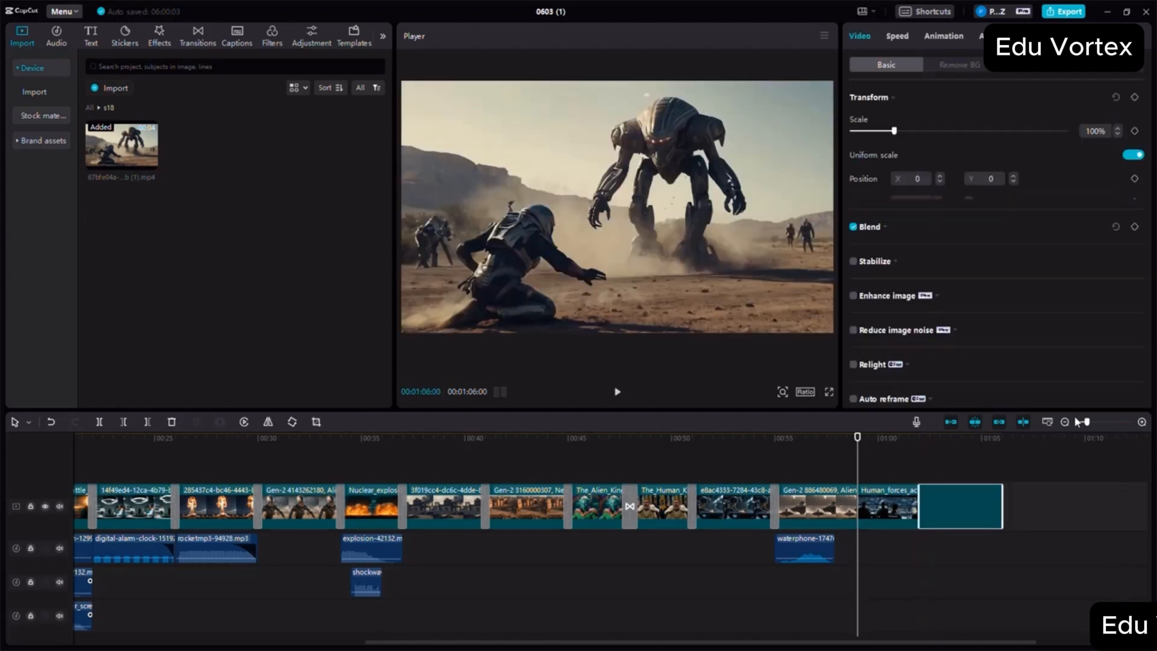
- Append the video from the s19 folder at the movie's end, directly after the s18 giant robot battle clip
click(1064, 422)
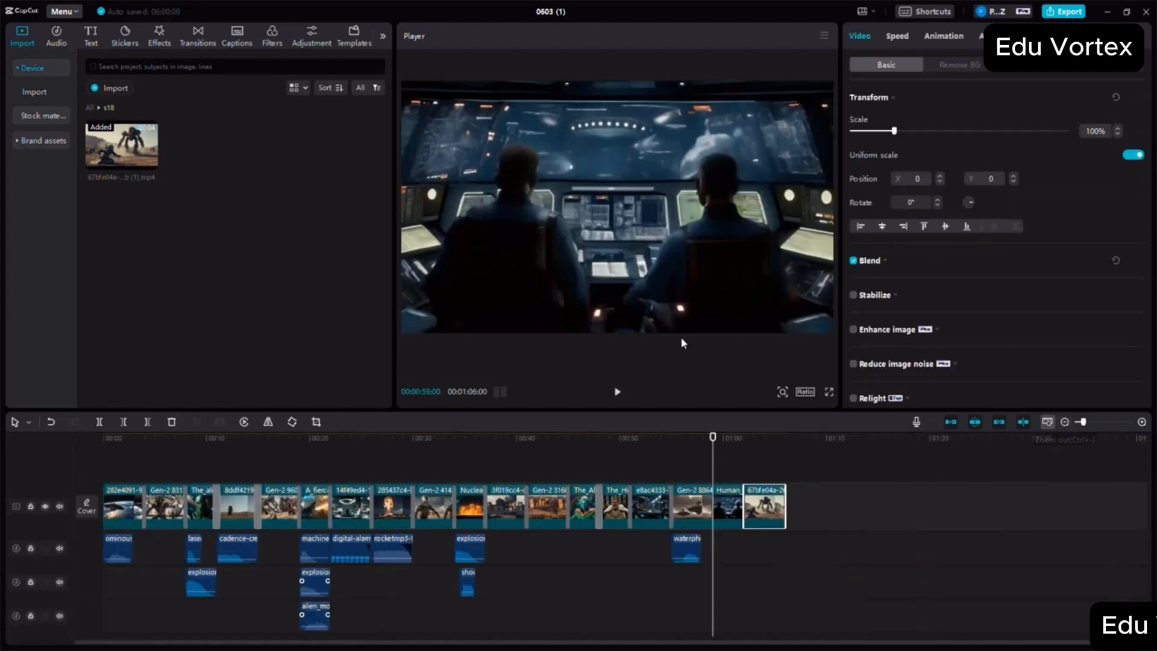
click(91, 108)
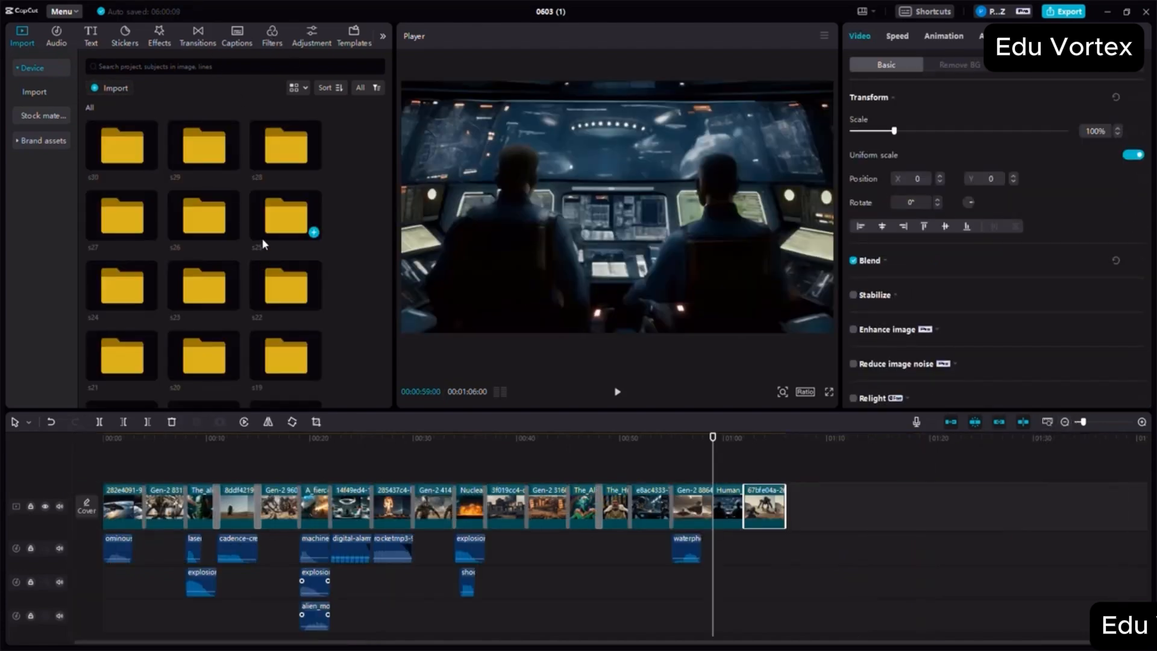
scroll(262, 238, up, 1)
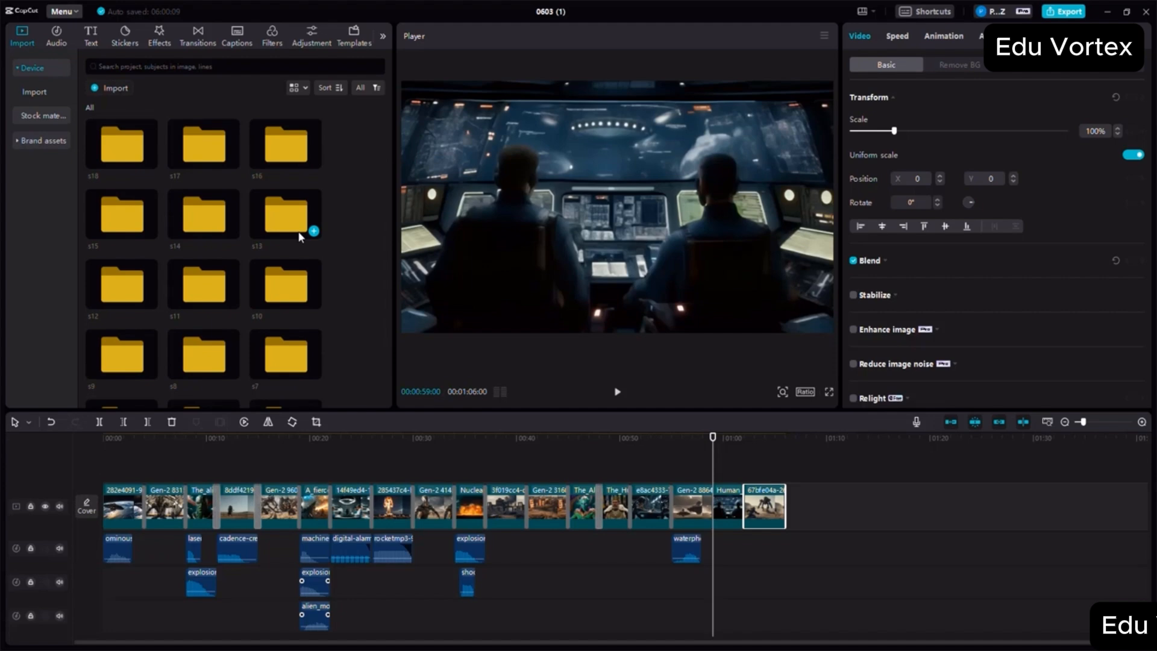
scroll(298, 232, down, 1)
double_click(304, 147)
click(834, 509)
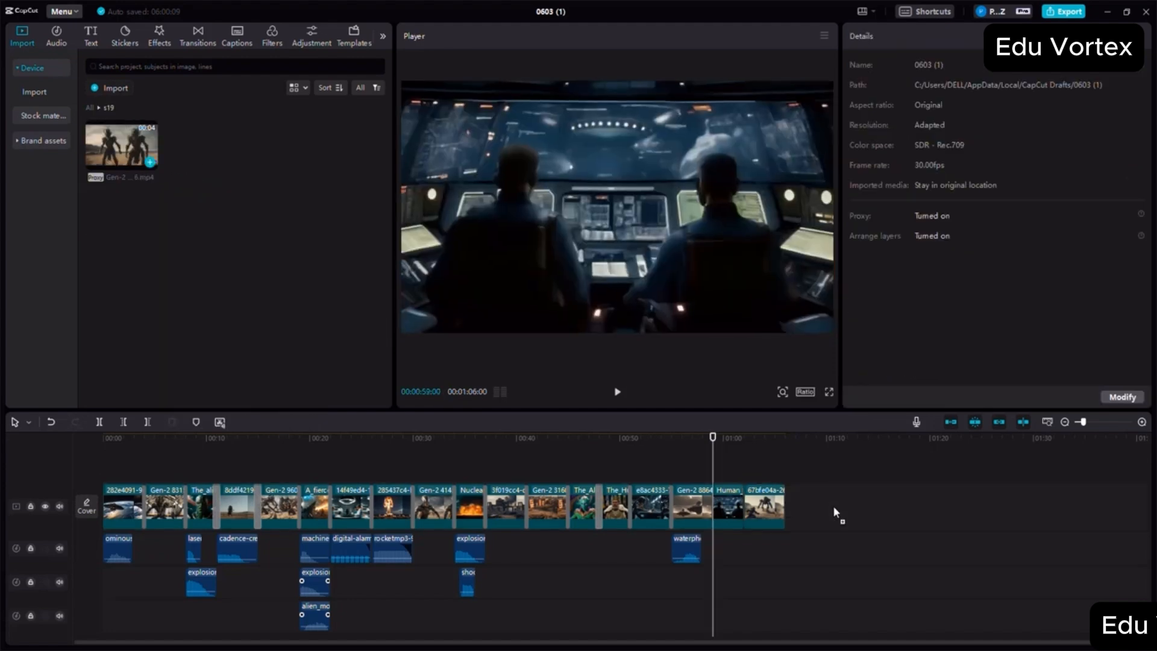
drag(834, 511, 789, 509)
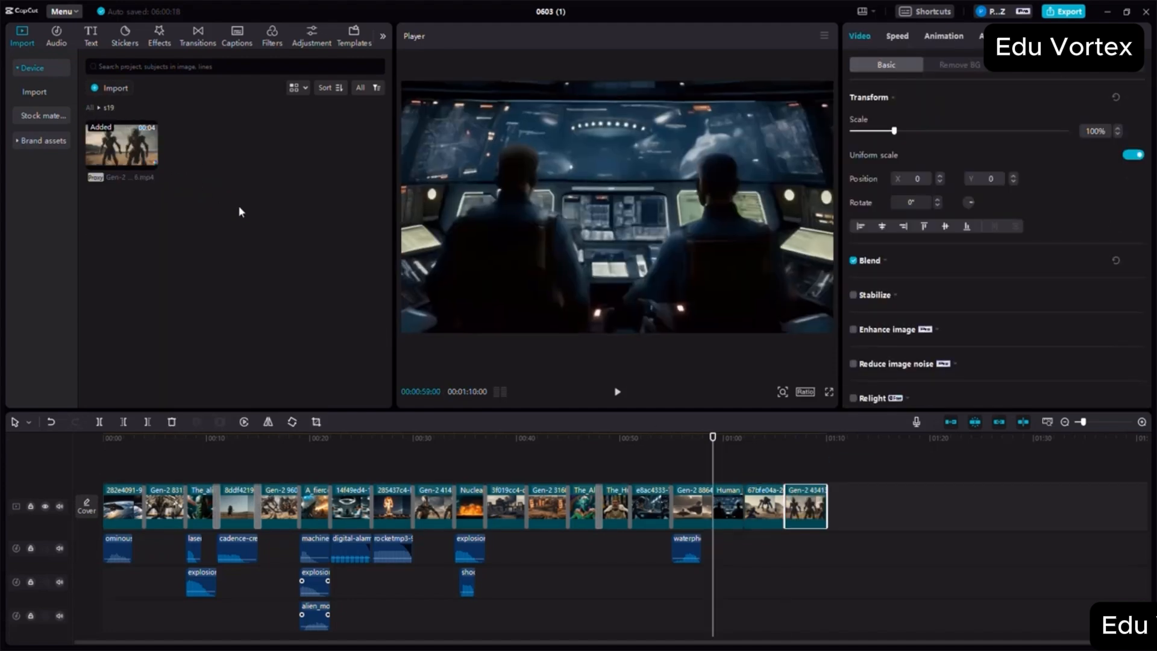
- Append the human king video from the s20 folder and place its action audio beneath it, trimmed to the clip's end
double_click(240, 207)
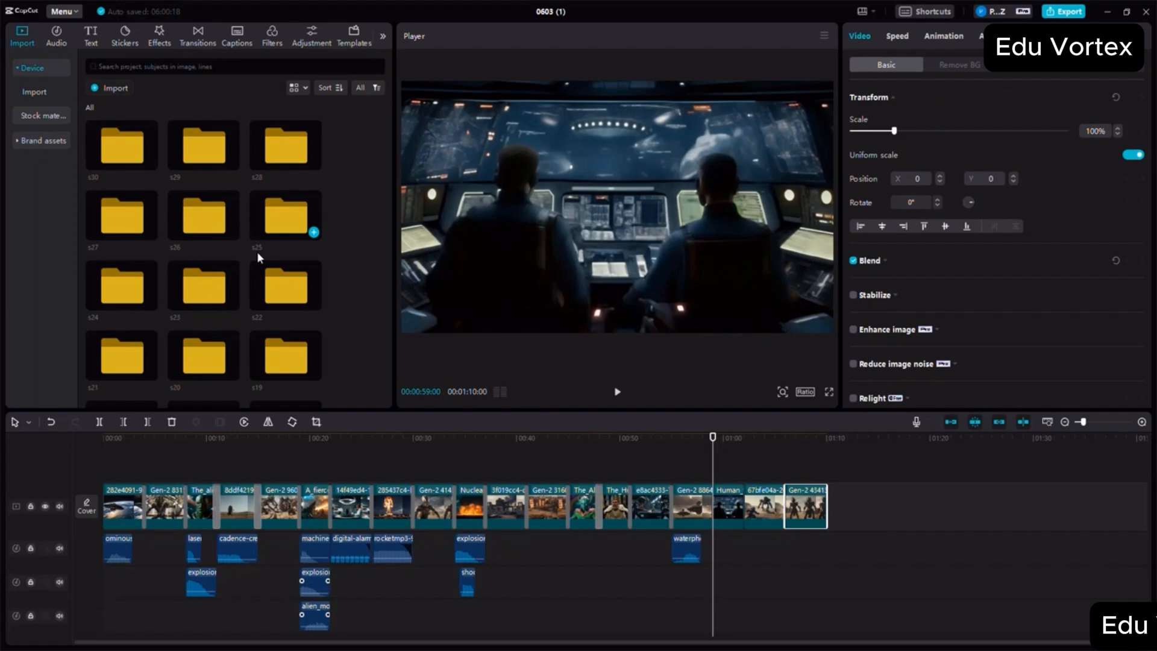
double_click(197, 362)
drag(131, 155, 830, 509)
drag(192, 143, 827, 549)
click(916, 553)
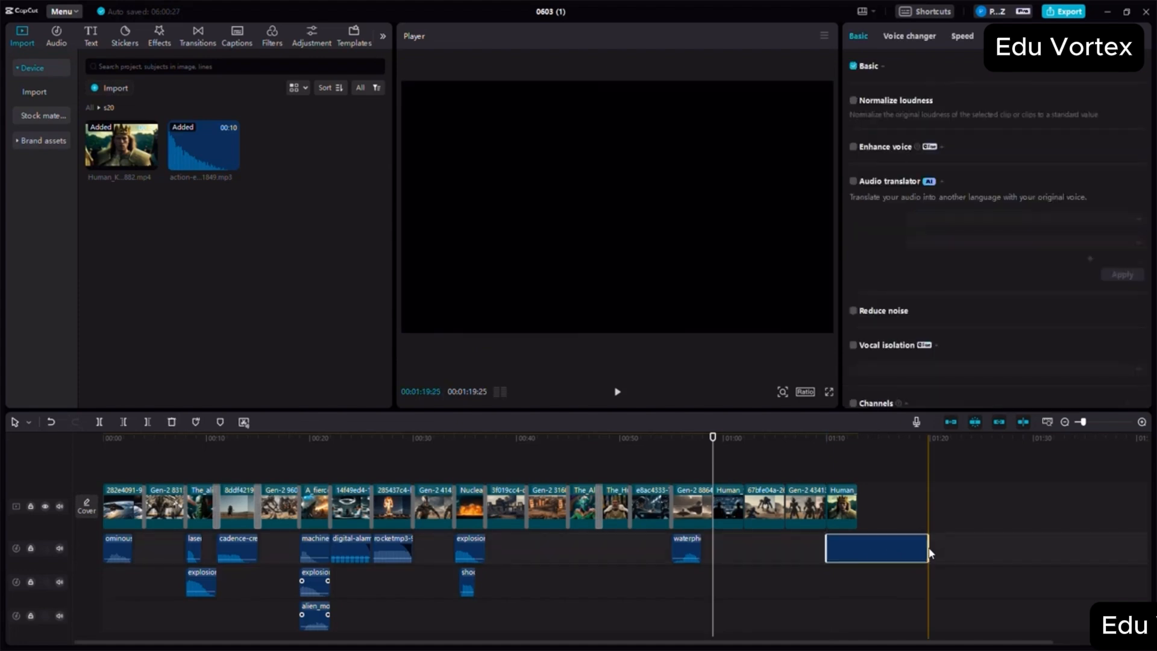
drag(928, 547, 869, 541)
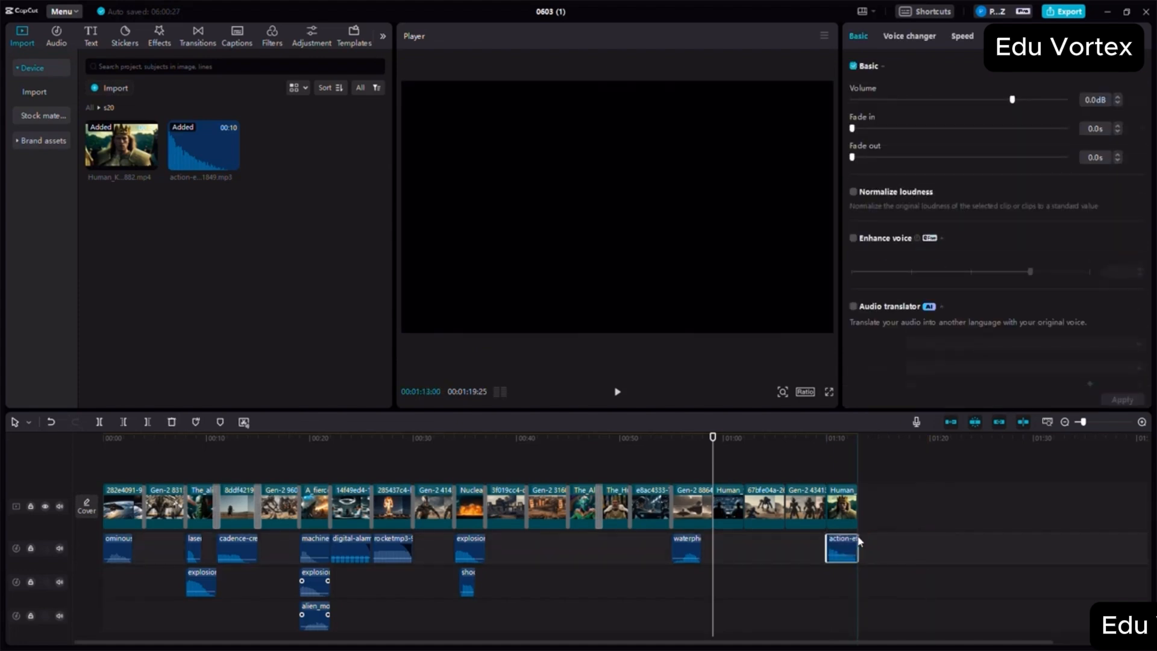
- Give the s20 action audio a 0.7 s fade-out and lower its volume to -8.8 dB
click(899, 156)
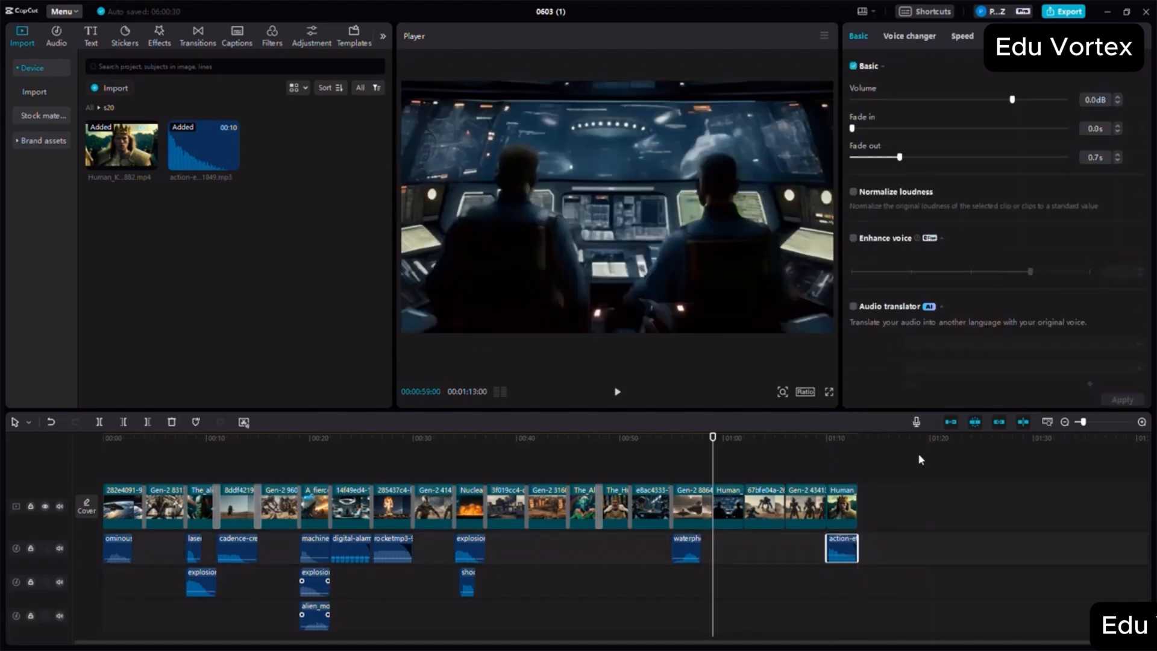
drag(841, 549, 841, 555)
click(859, 456)
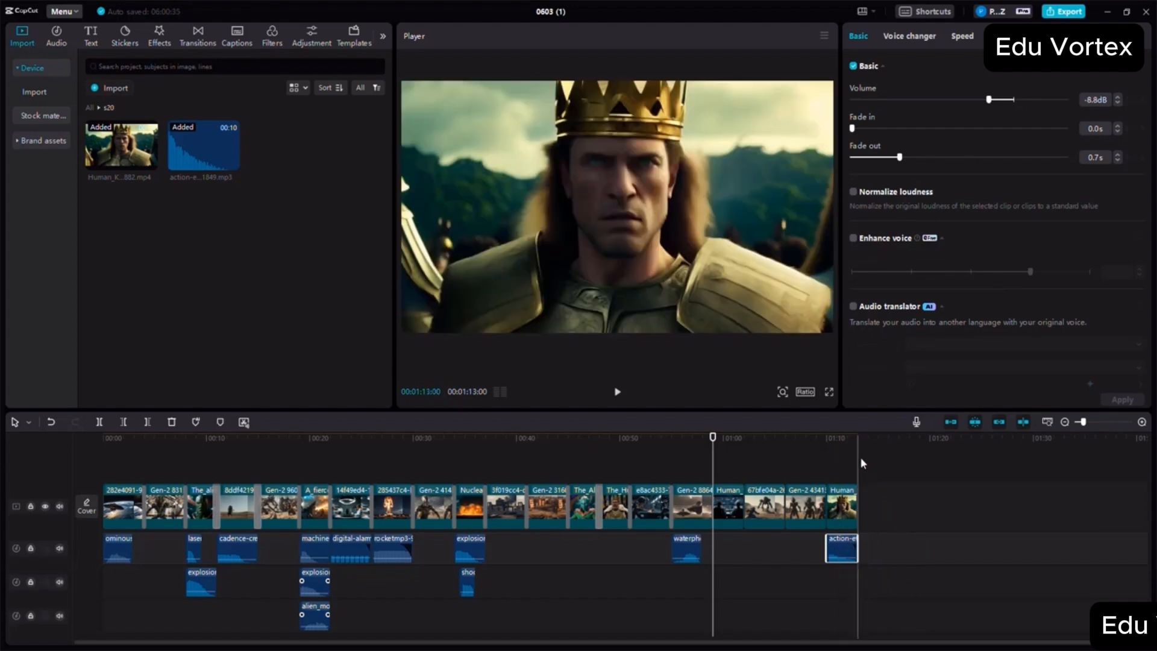
- Add blur-category transitions at the clip joins between s16 and s20, with Vertical Blur at s17–s18 and Bubble Blur at s19–s20
click(185, 40)
drag(295, 167, 694, 519)
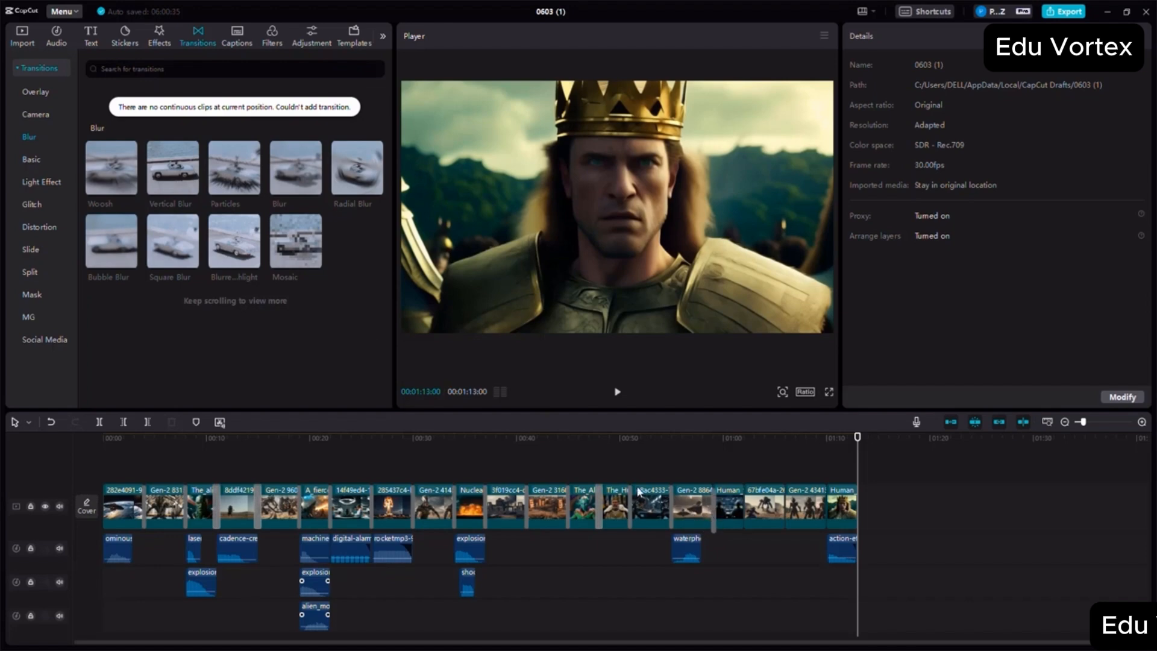
drag(175, 178, 745, 512)
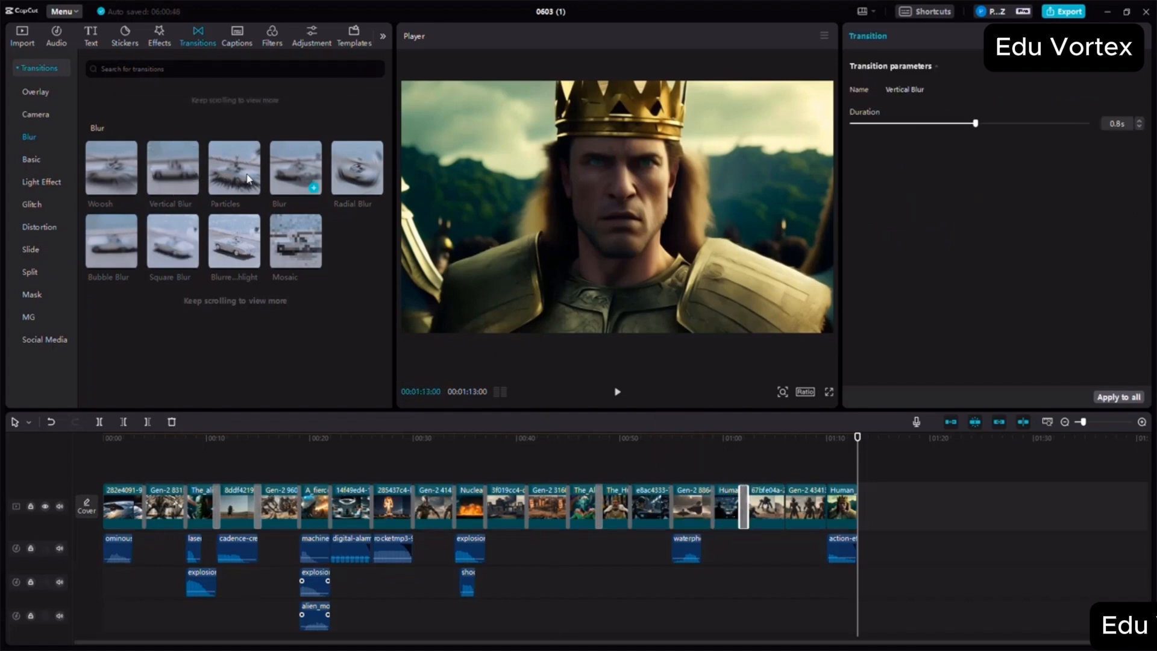
drag(247, 178, 825, 506)
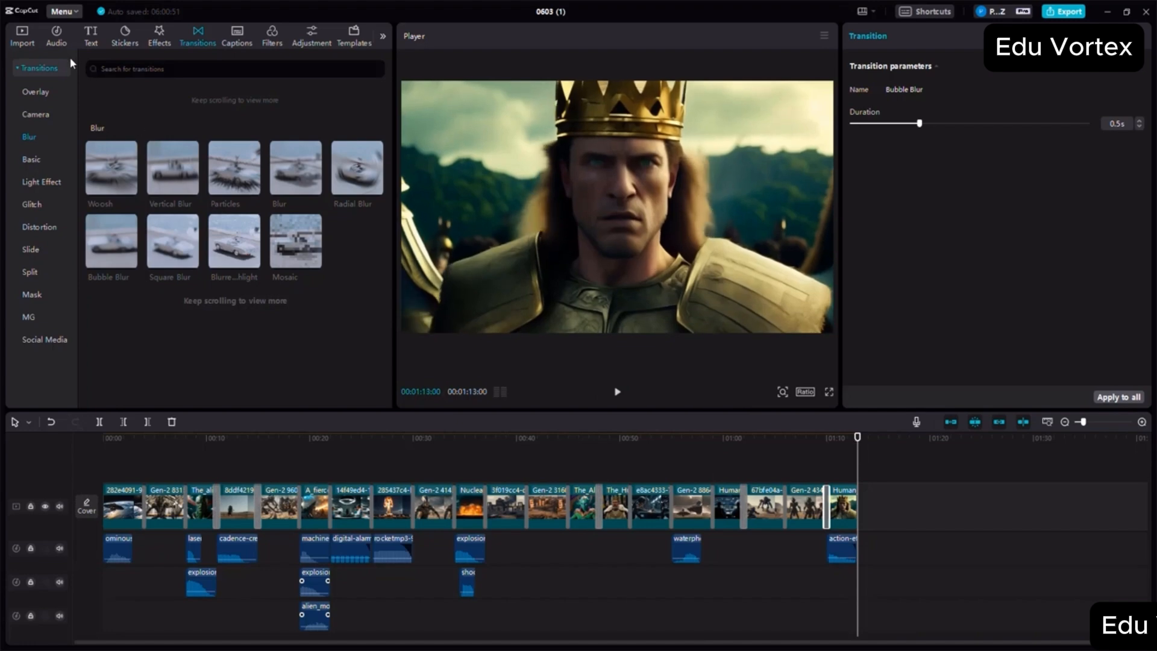
- Append the legged alien ship video from s21 and the red alien video from s22 after the s20 king clip
click(21, 37)
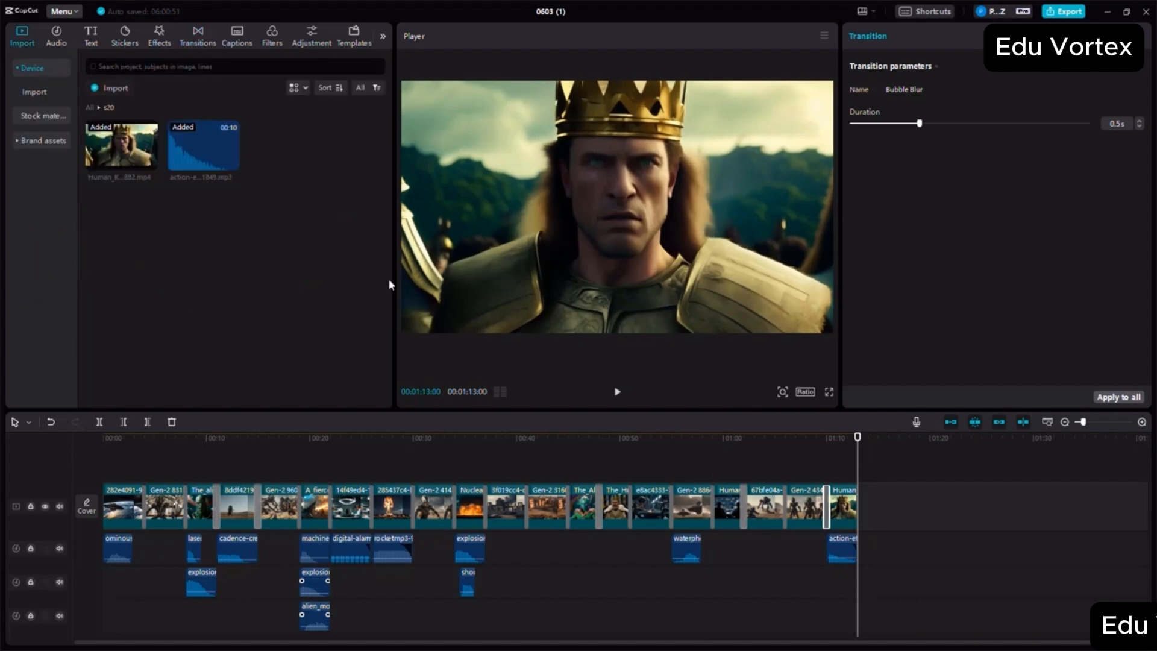
click(90, 108)
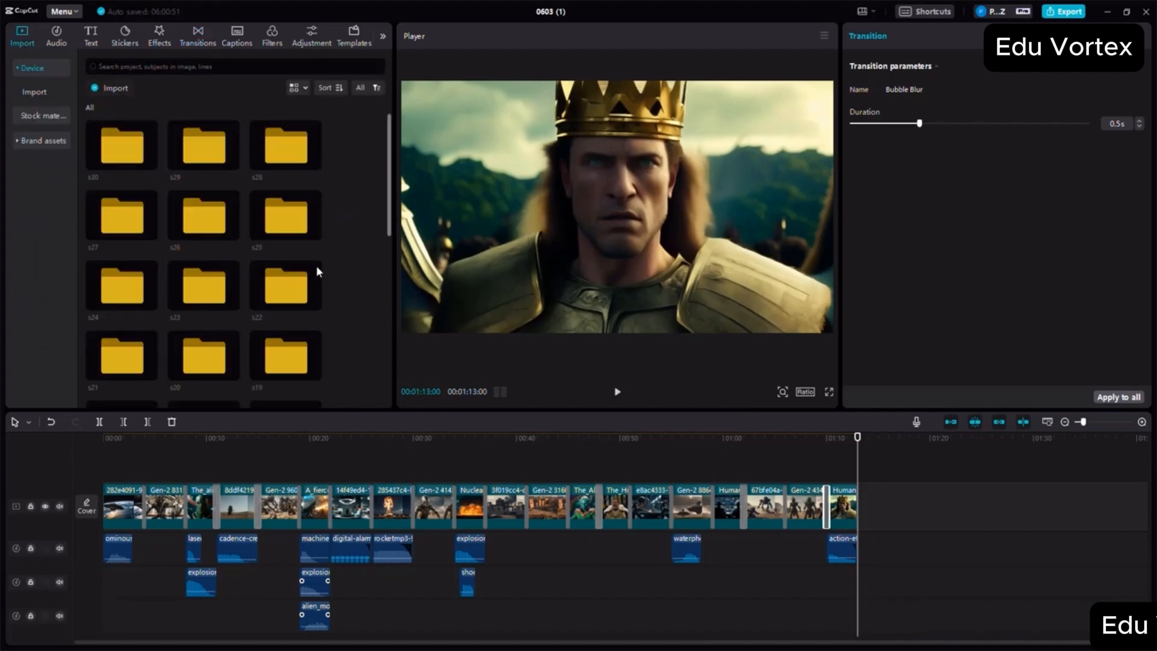
double_click(123, 370)
drag(114, 160, 862, 509)
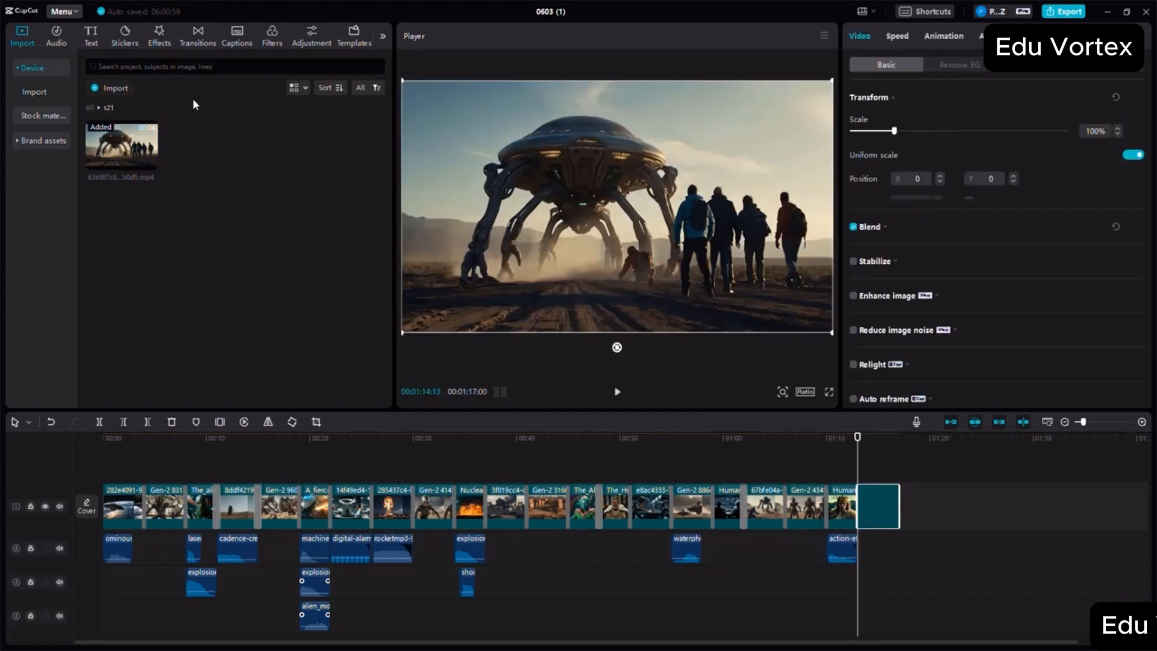
click(91, 108)
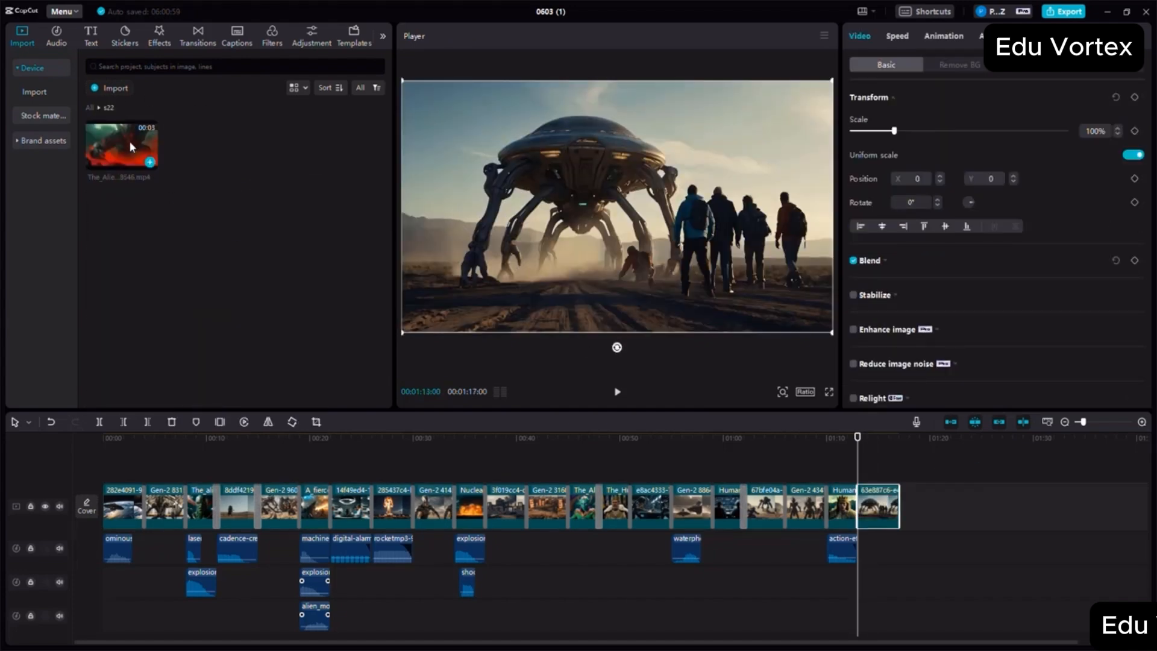
click(920, 498)
drag(908, 504, 905, 505)
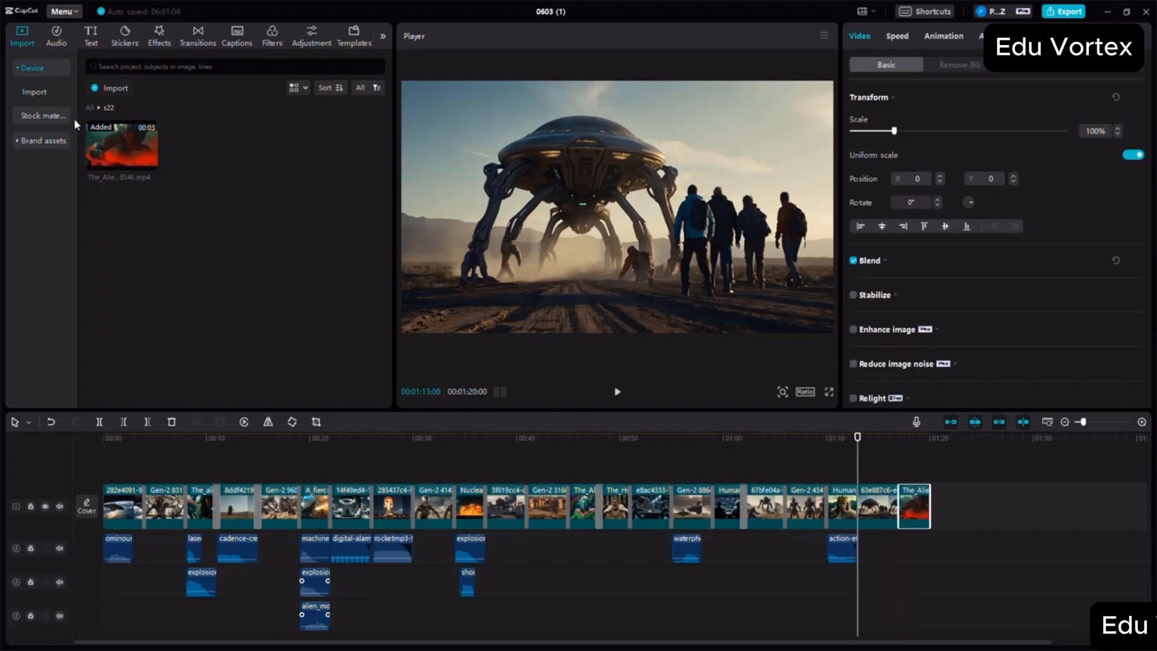
- Append the construction workers video from the s23 folder, followed by the s24 folder's video, at the movie's end
click(89, 106)
double_click(205, 299)
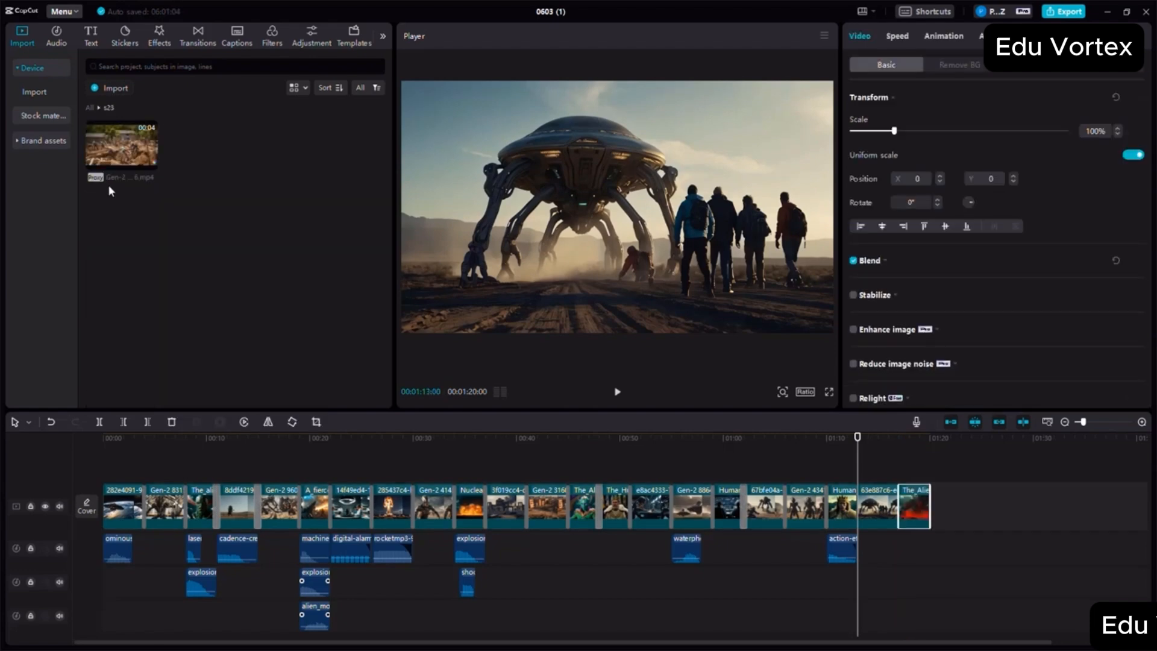
drag(114, 147, 934, 509)
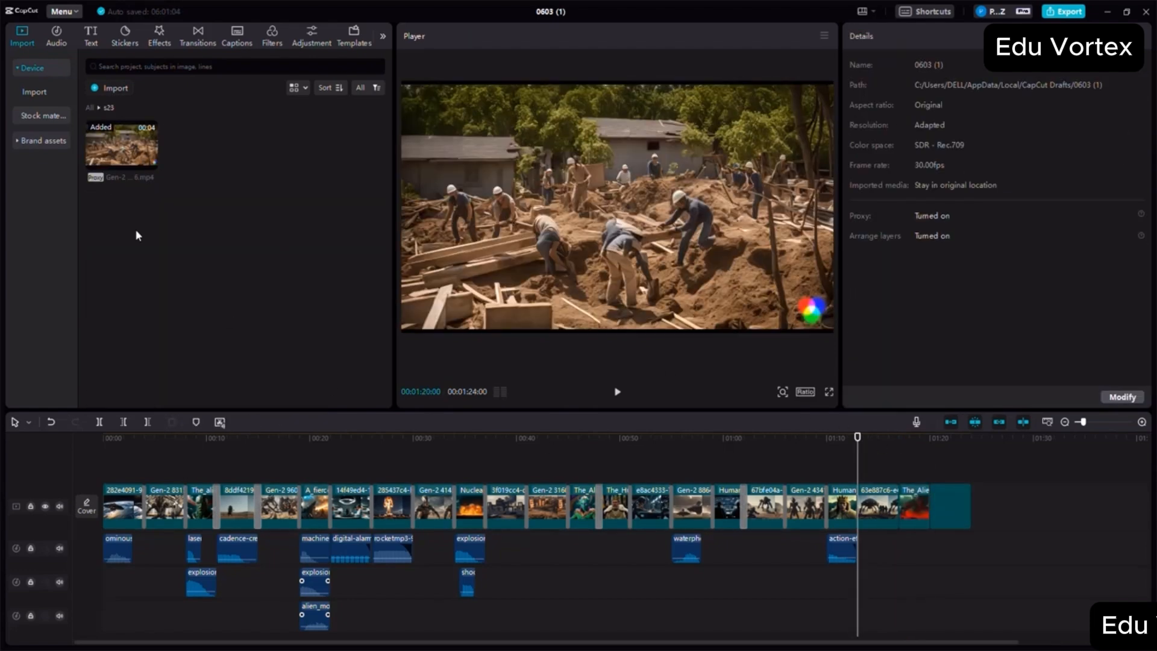
click(89, 107)
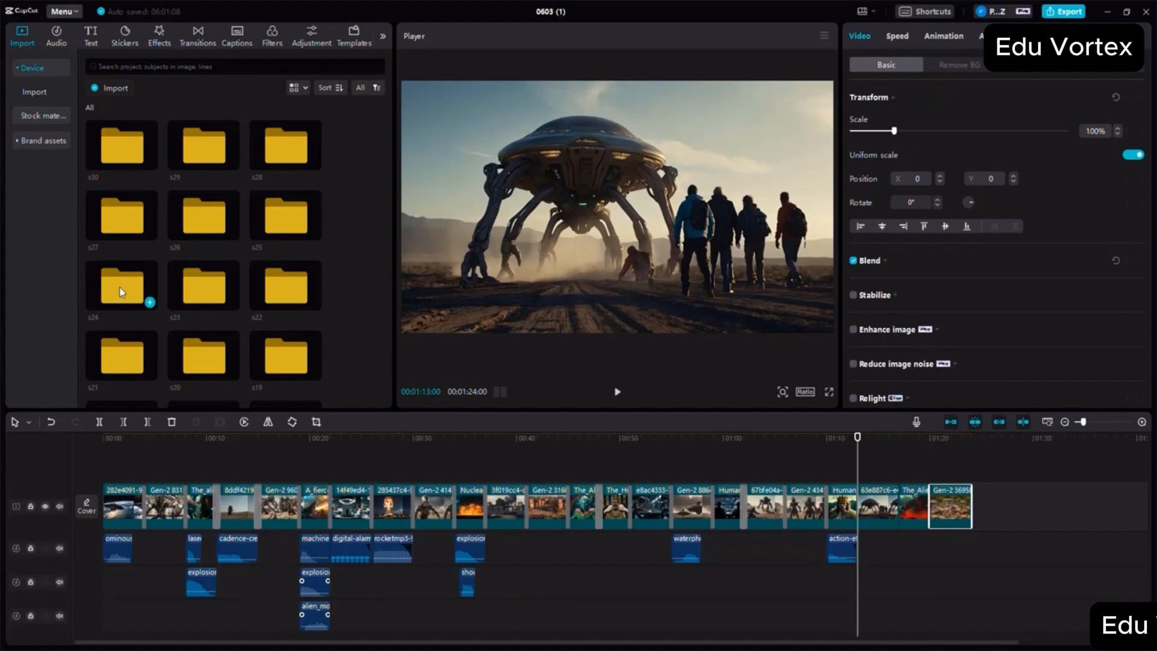
double_click(122, 292)
drag(123, 148, 975, 508)
- Append the children video from the s25 folder and the marching soldiers video from the s26 folder after the s24 clip
click(90, 108)
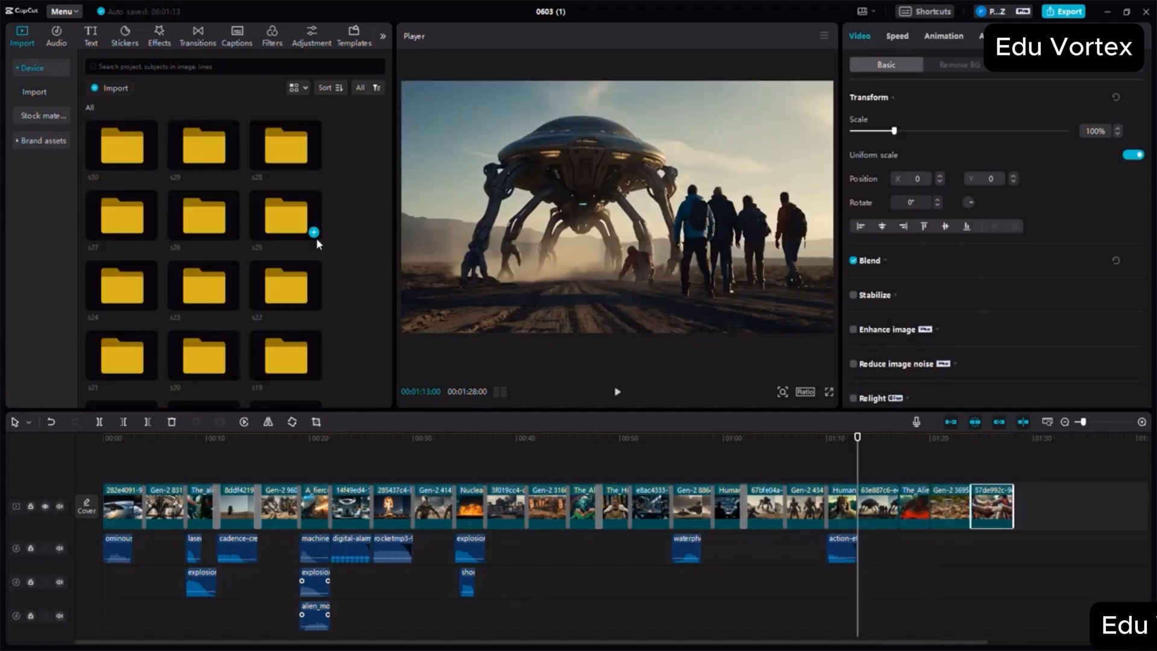
double_click(296, 238)
drag(155, 164, 1017, 507)
click(89, 108)
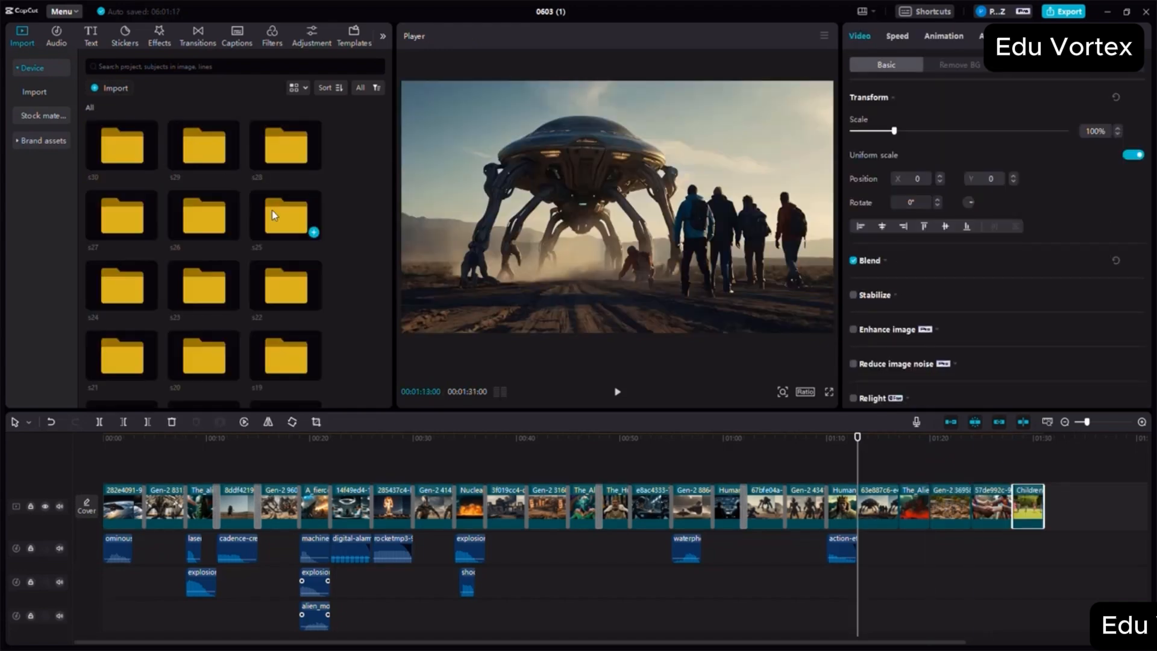
double_click(225, 240)
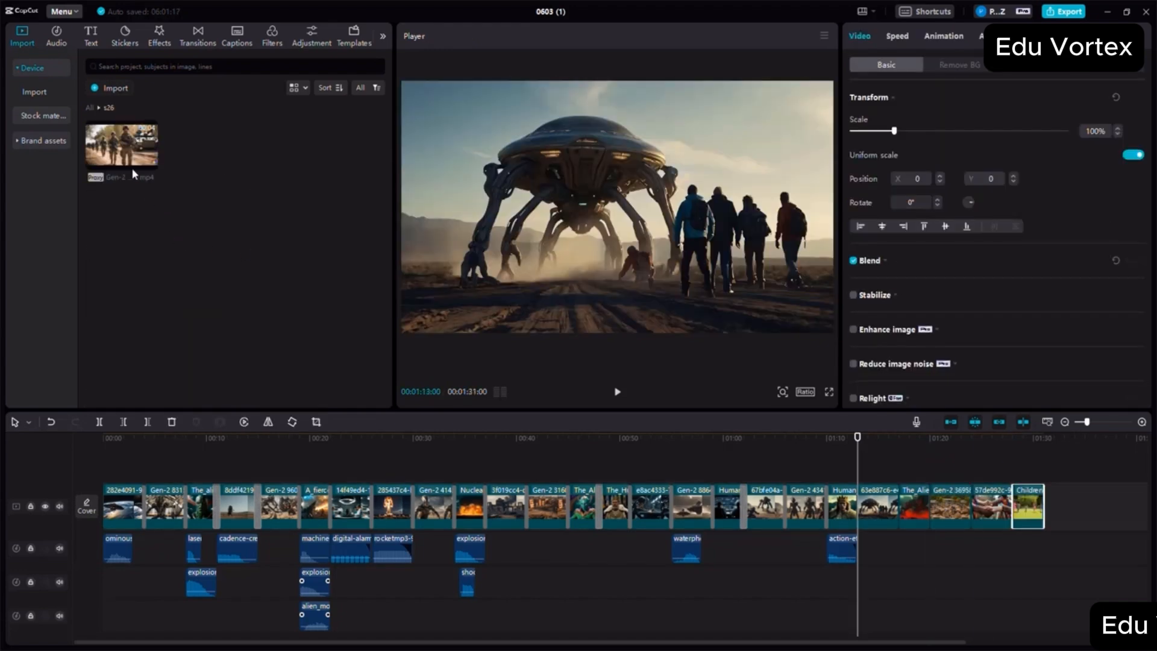
drag(122, 145, 993, 502)
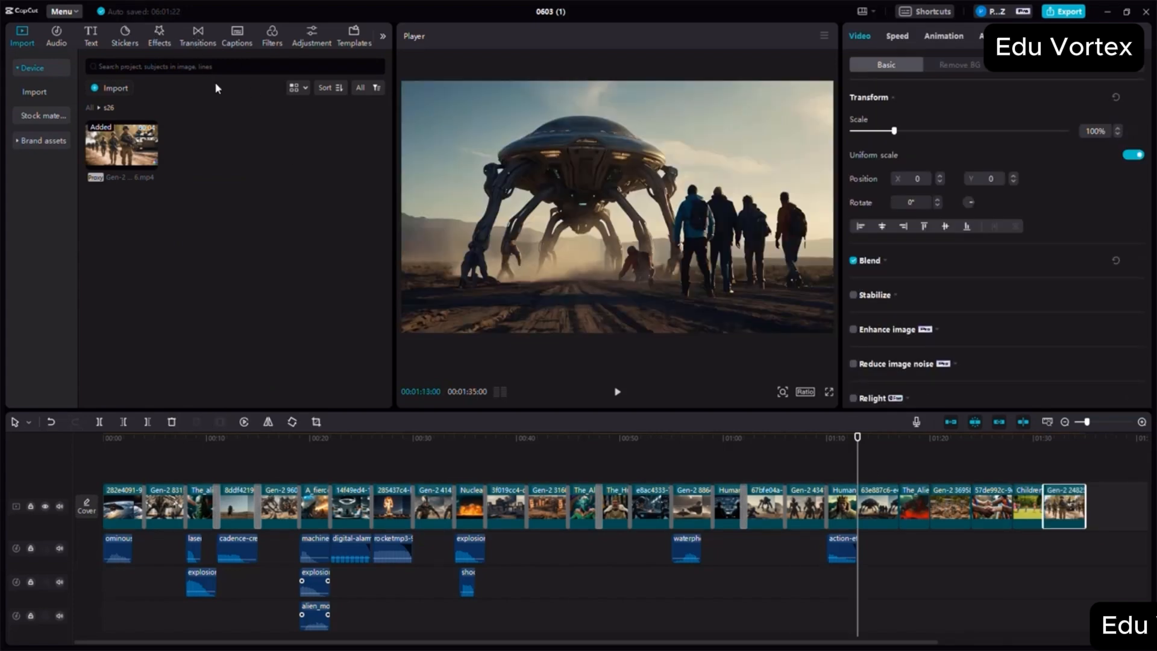
- Add blur-category transitions to the clip joins after s20, including Vertical Blur at s22–s23 and Particles at s23–s24
click(198, 36)
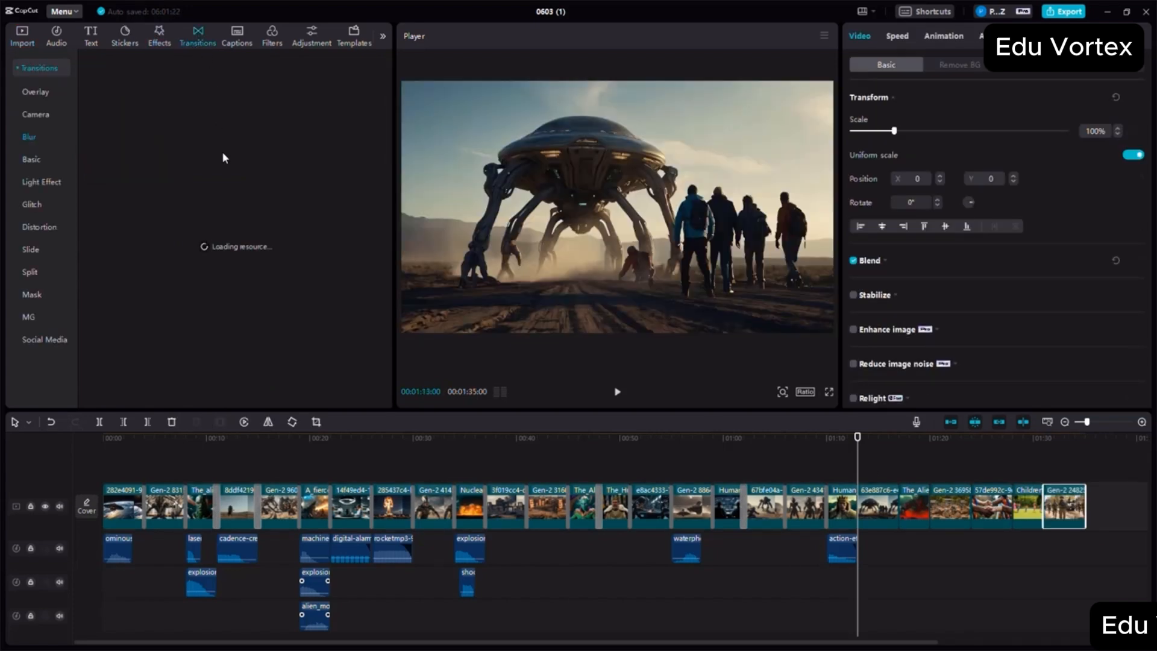
drag(123, 176, 929, 509)
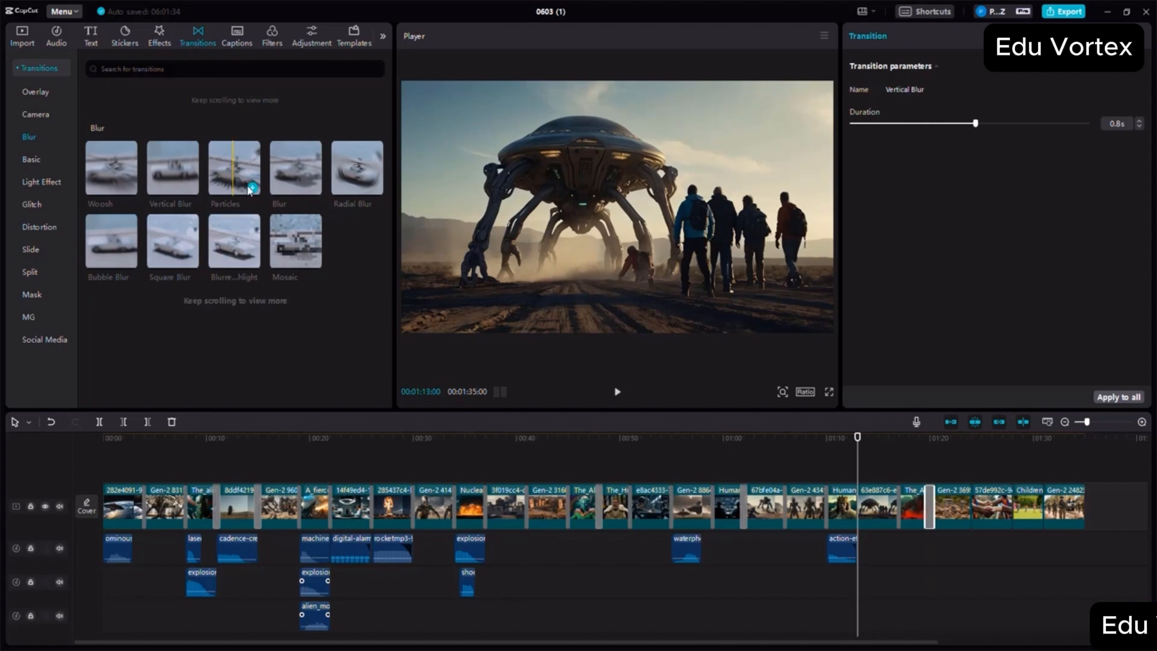
drag(247, 183, 971, 509)
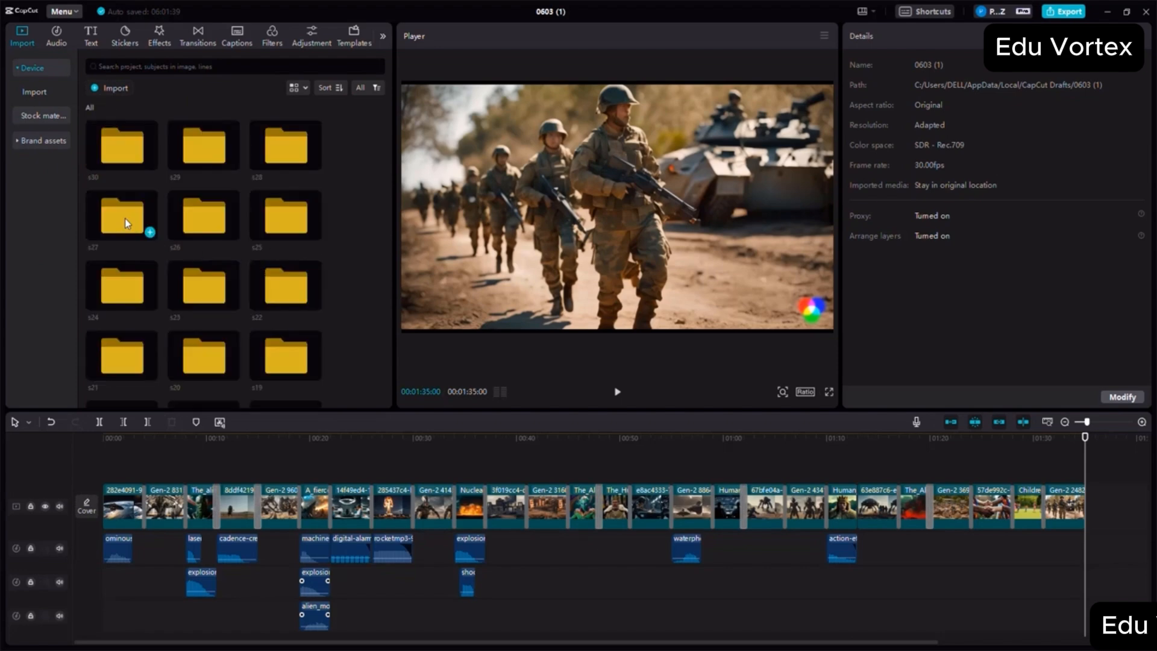
- Append the two-aliens video from the s27 folder and the soldiers-in-hall video from the s28 folder after the s26 clip
double_click(125, 218)
drag(1113, 545, 1091, 507)
click(1065, 422)
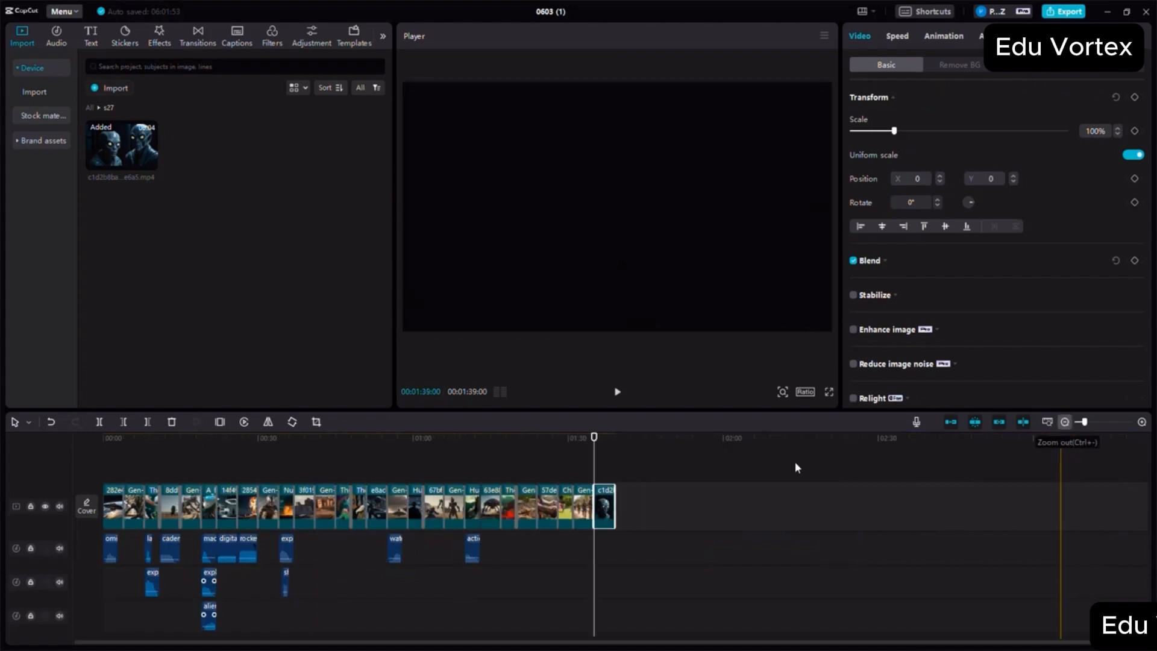
click(634, 462)
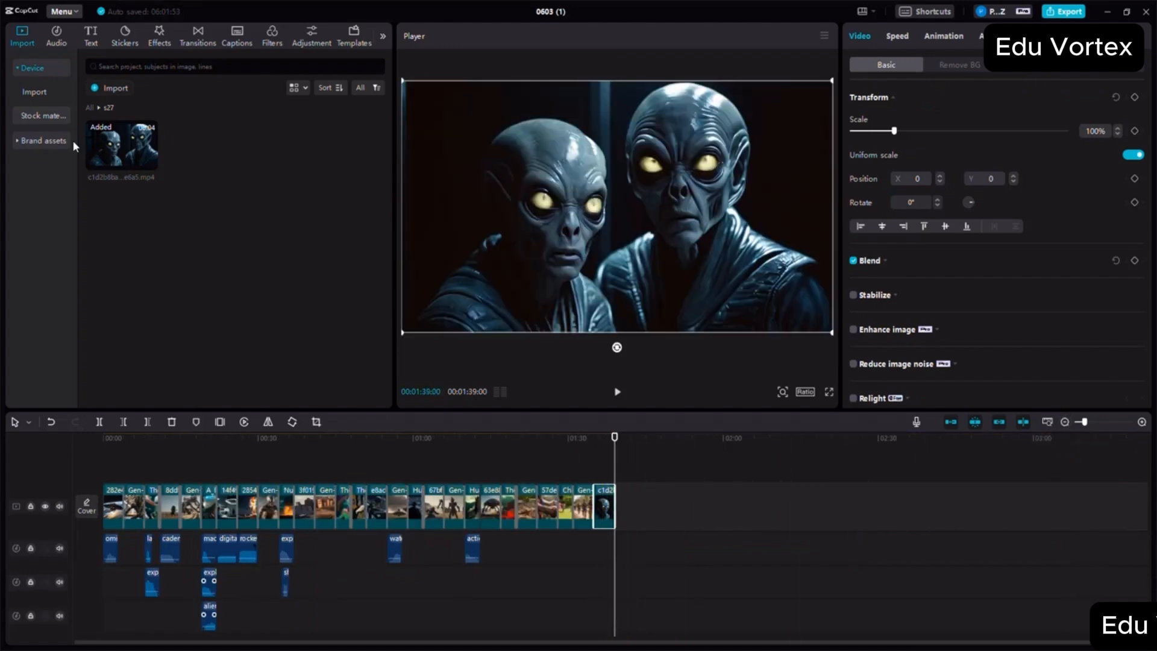
click(89, 109)
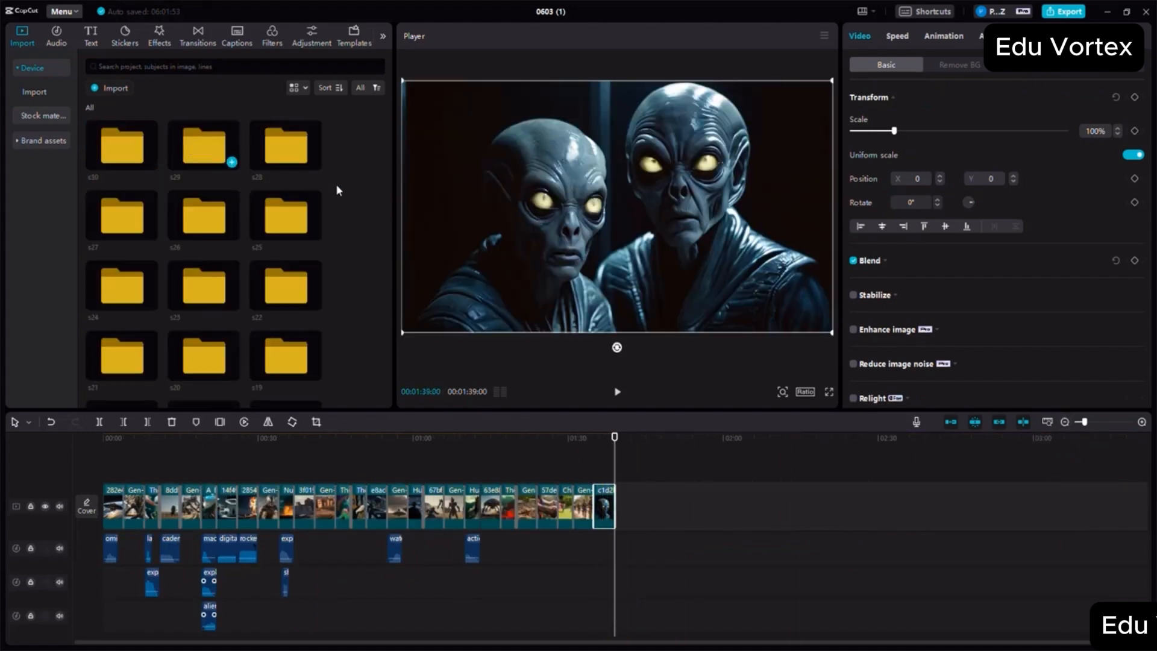
double_click(291, 154)
drag(122, 145, 618, 513)
- Append the Earth video from the s29 folder at the movie's end and place that folder's fade-in sound beneath it
click(89, 109)
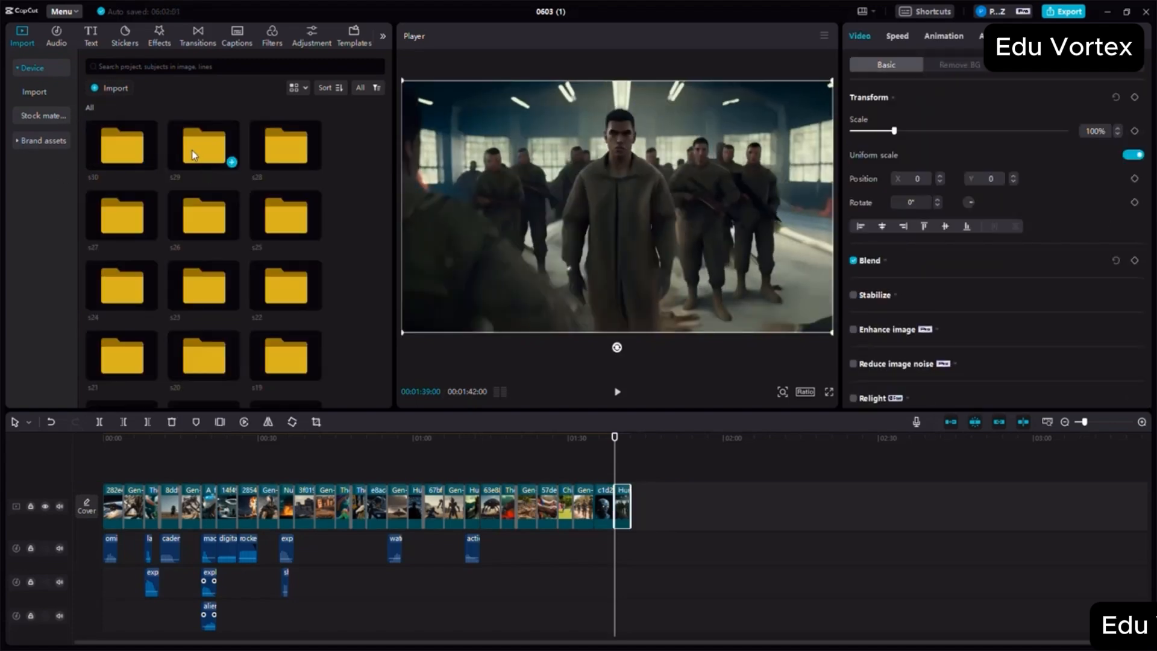
double_click(191, 150)
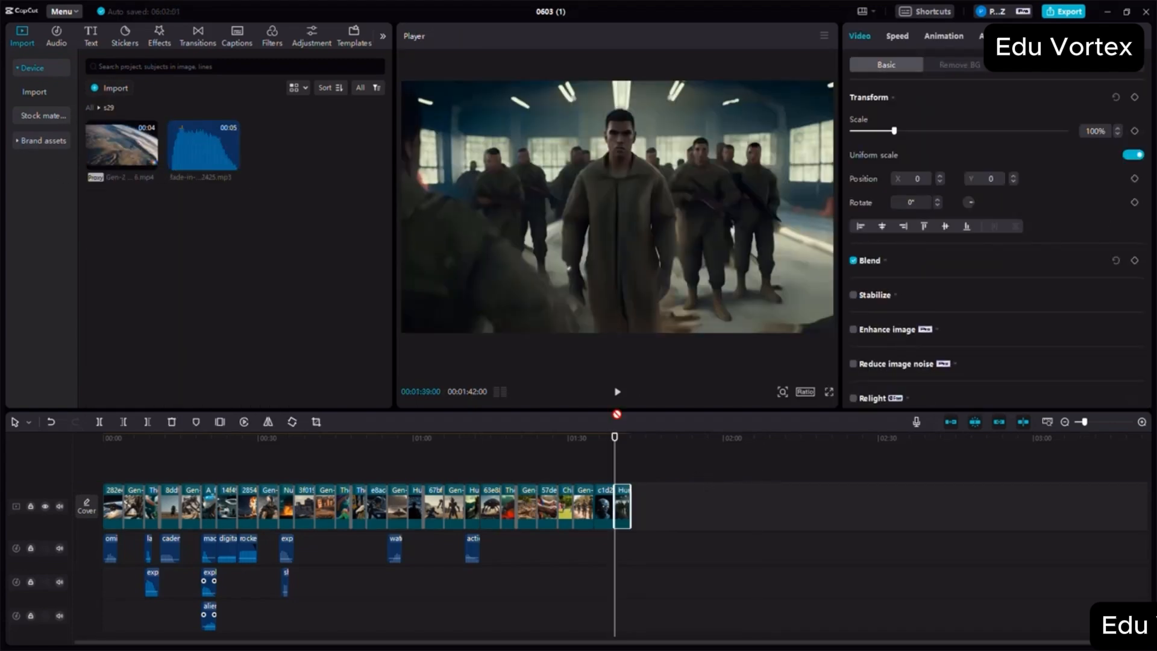
drag(121, 144, 133, 379)
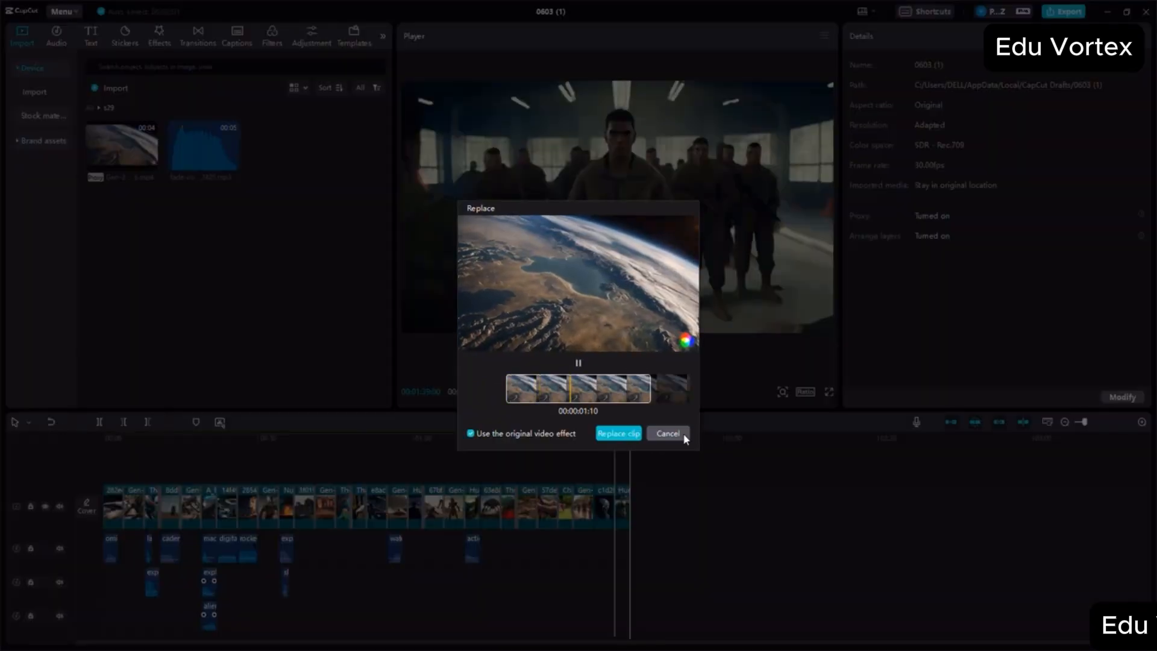
click(684, 437)
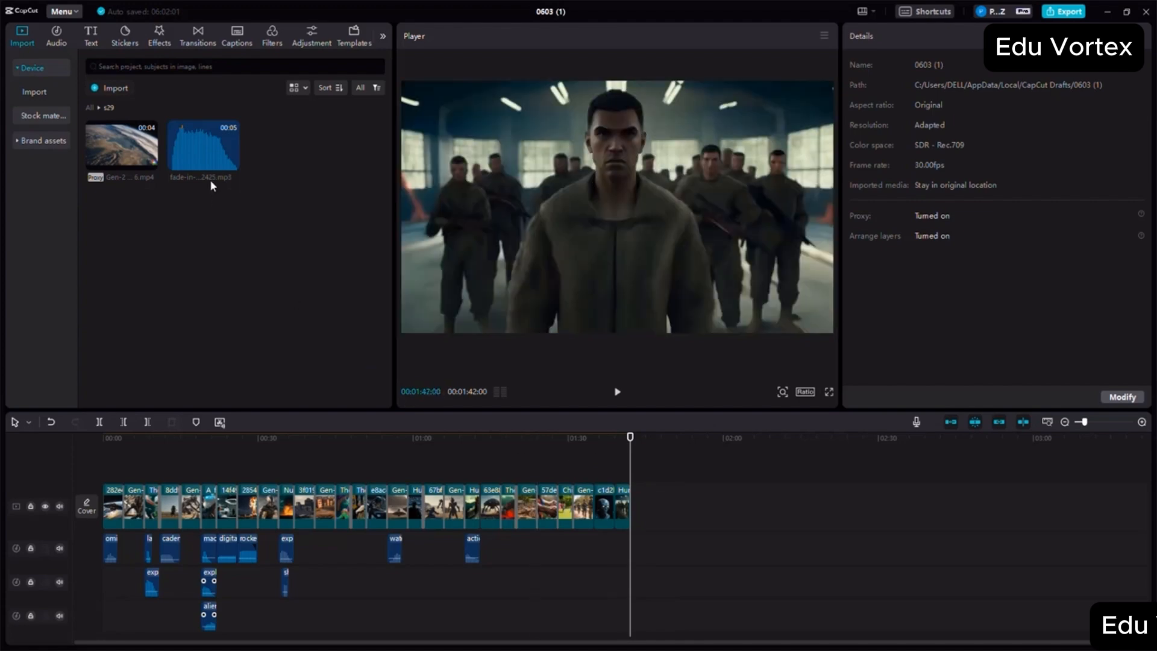
drag(134, 161, 637, 509)
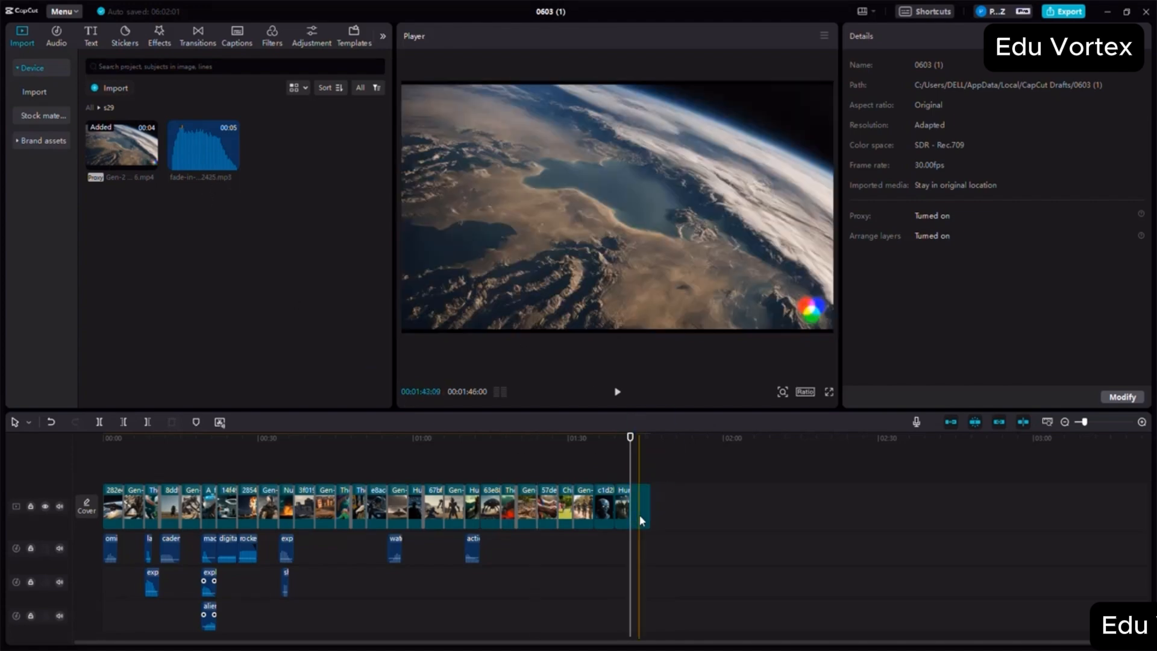
drag(203, 145, 630, 559)
- Lower the volume of the fade-in sound under the Earth clip to about -6.4 dB
click(1142, 422)
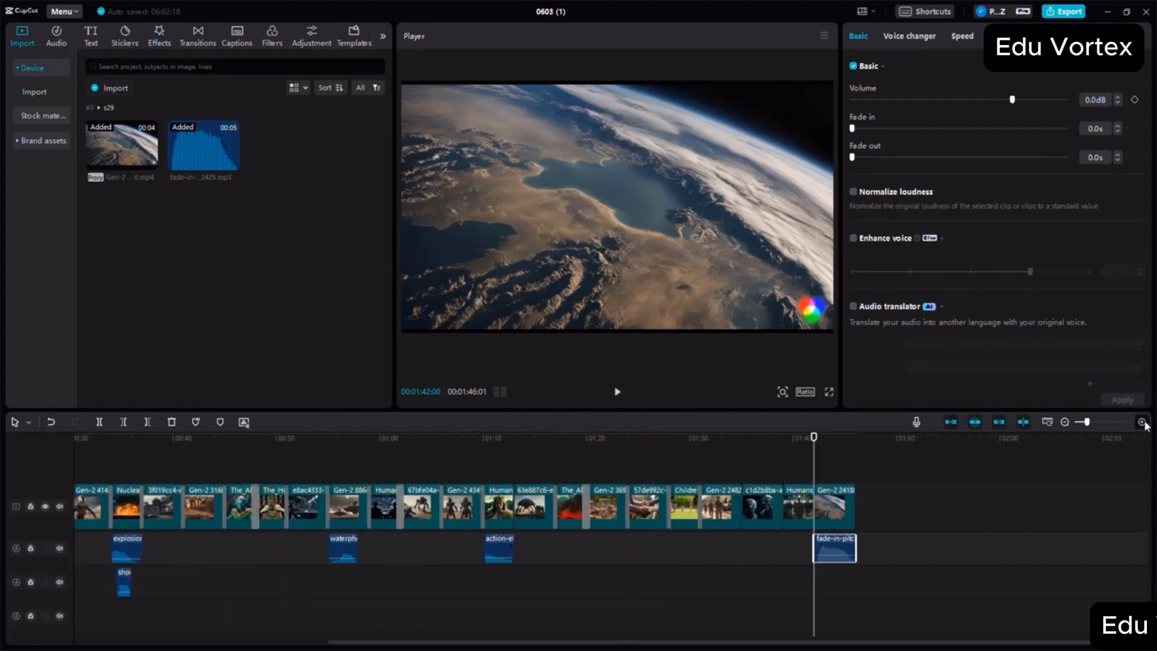
click(1142, 422)
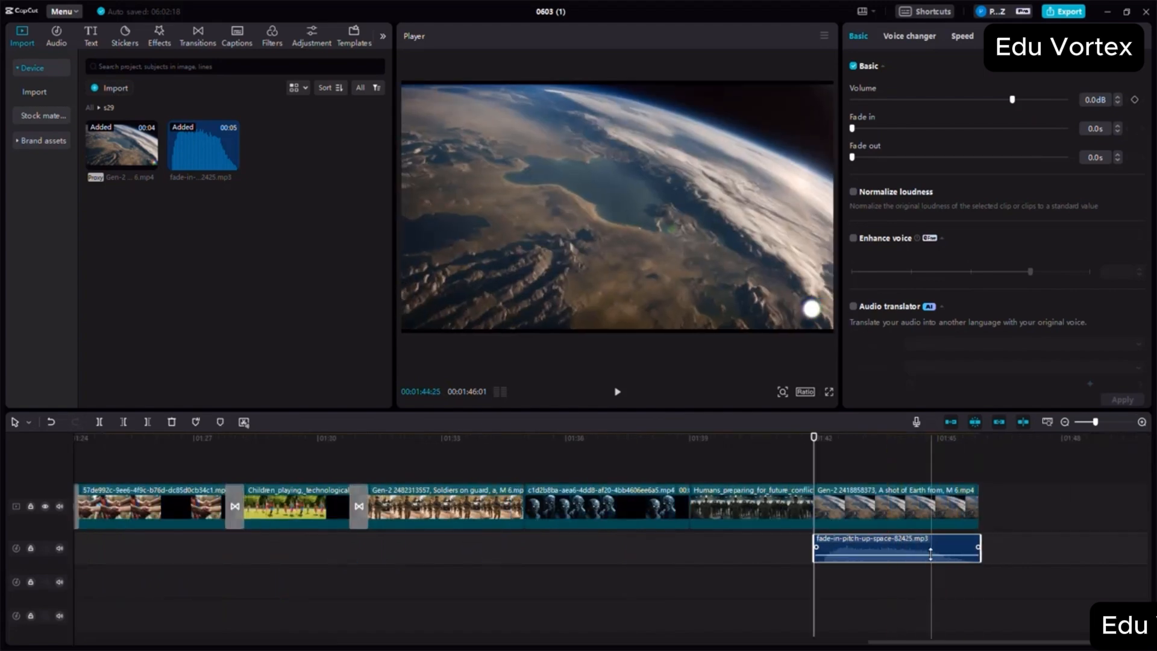
drag(930, 554, 930, 558)
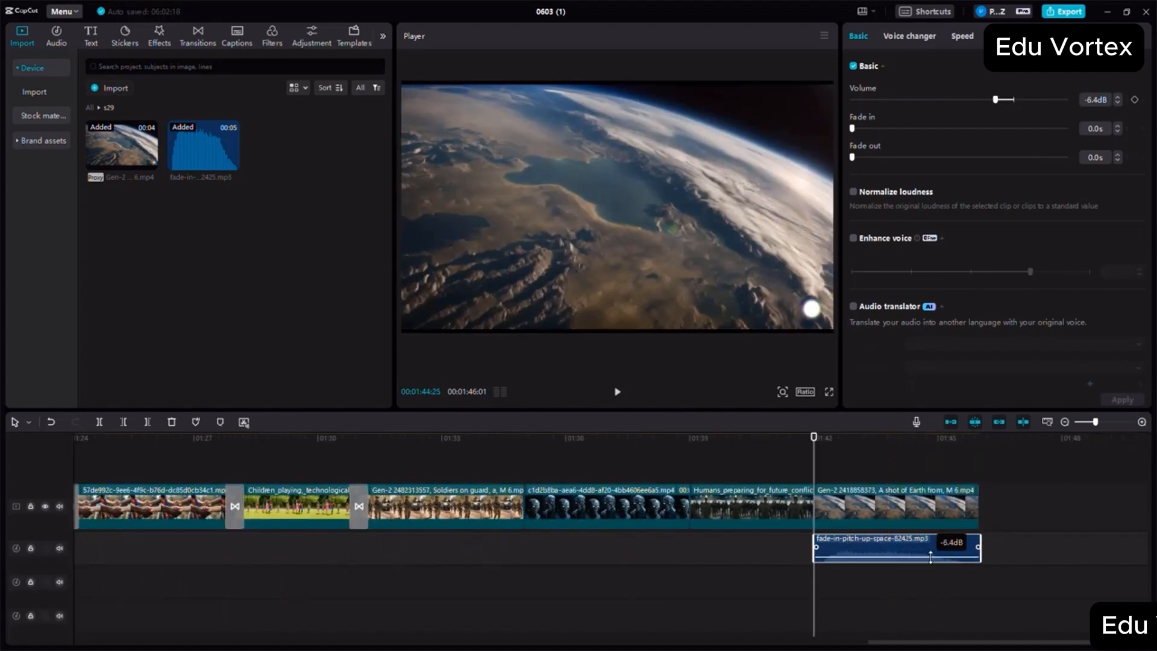
- Append the rolling-credits sunset video from the s30 folder after the Earth clip
click(977, 467)
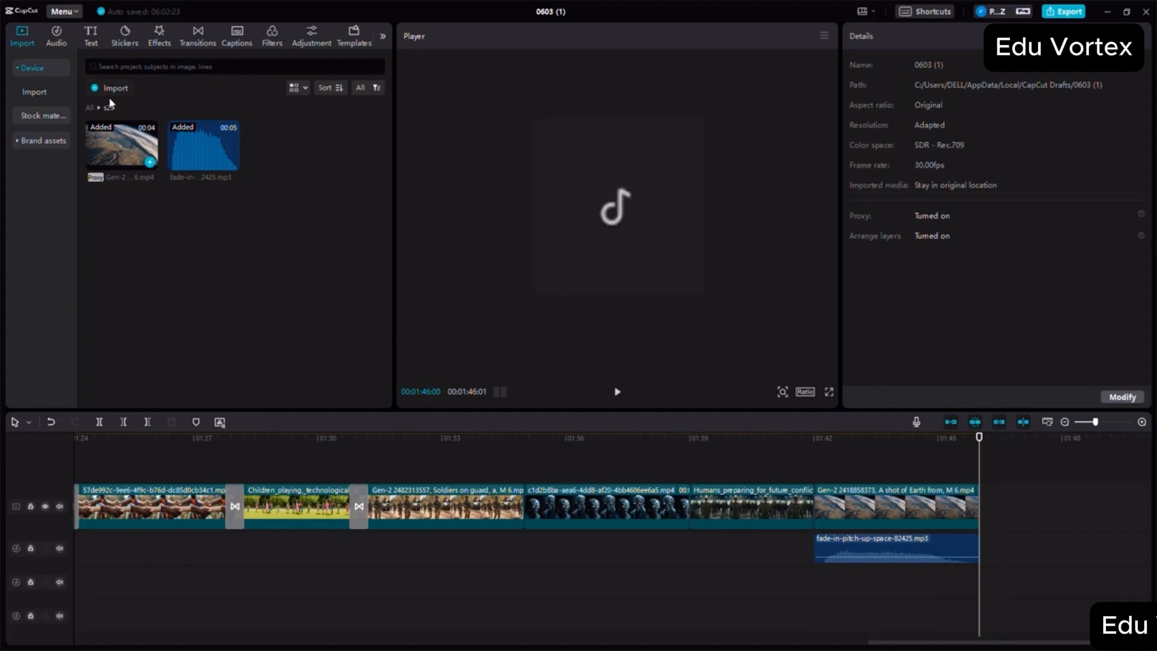
click(90, 107)
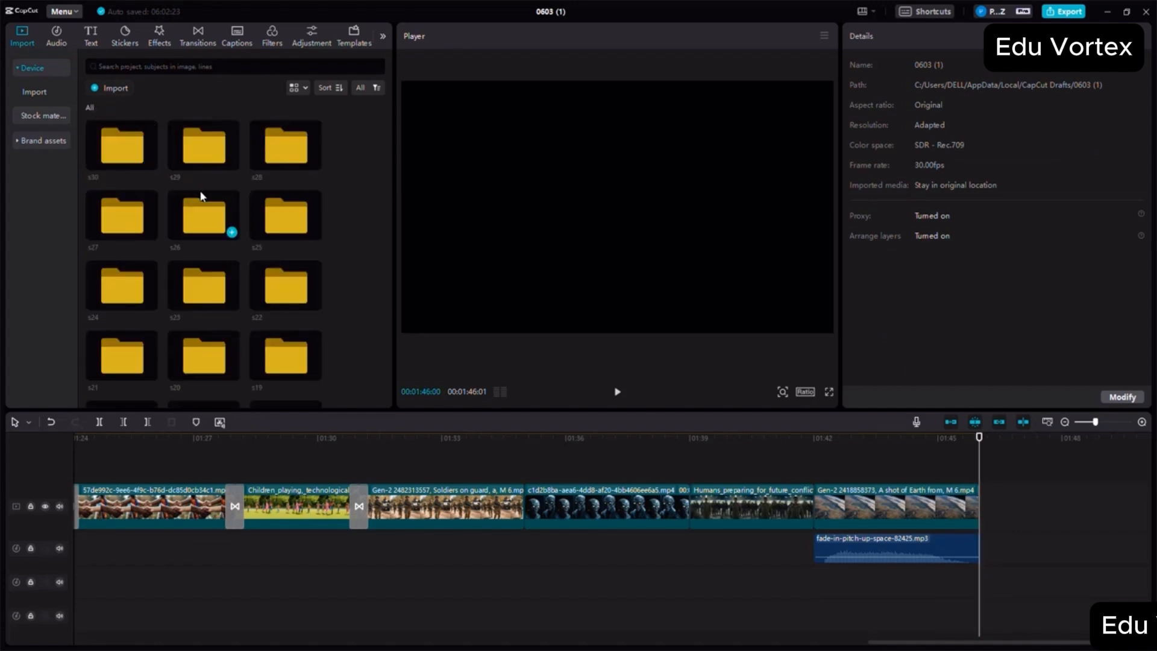
click(959, 503)
double_click(125, 160)
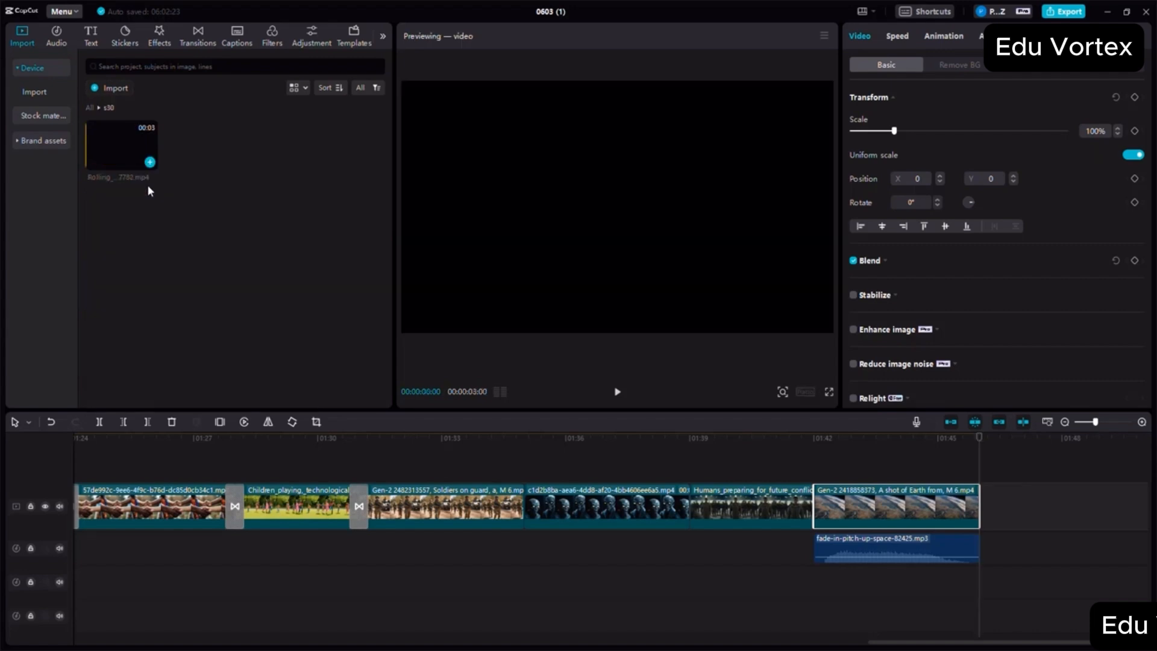
drag(121, 146, 987, 505)
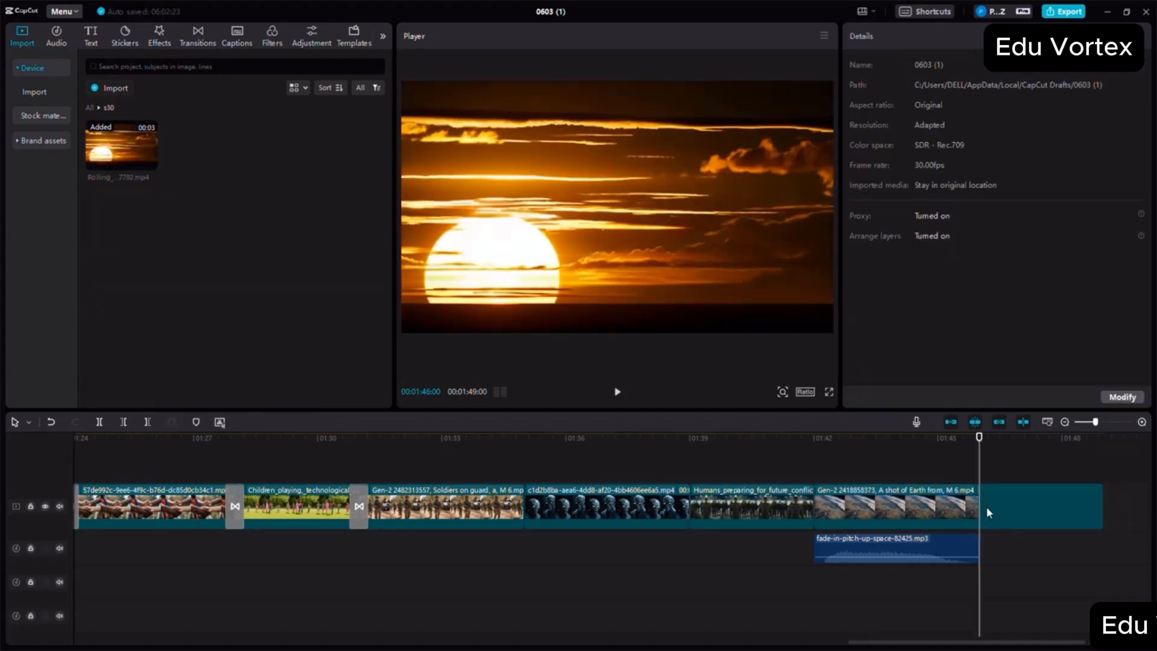
- Add blur-category transitions at the s26–s27 and s28–s29 joins, and Radial Blur at the s29–s30 join
click(197, 41)
drag(247, 152, 522, 507)
drag(296, 167, 814, 506)
drag(379, 183, 979, 507)
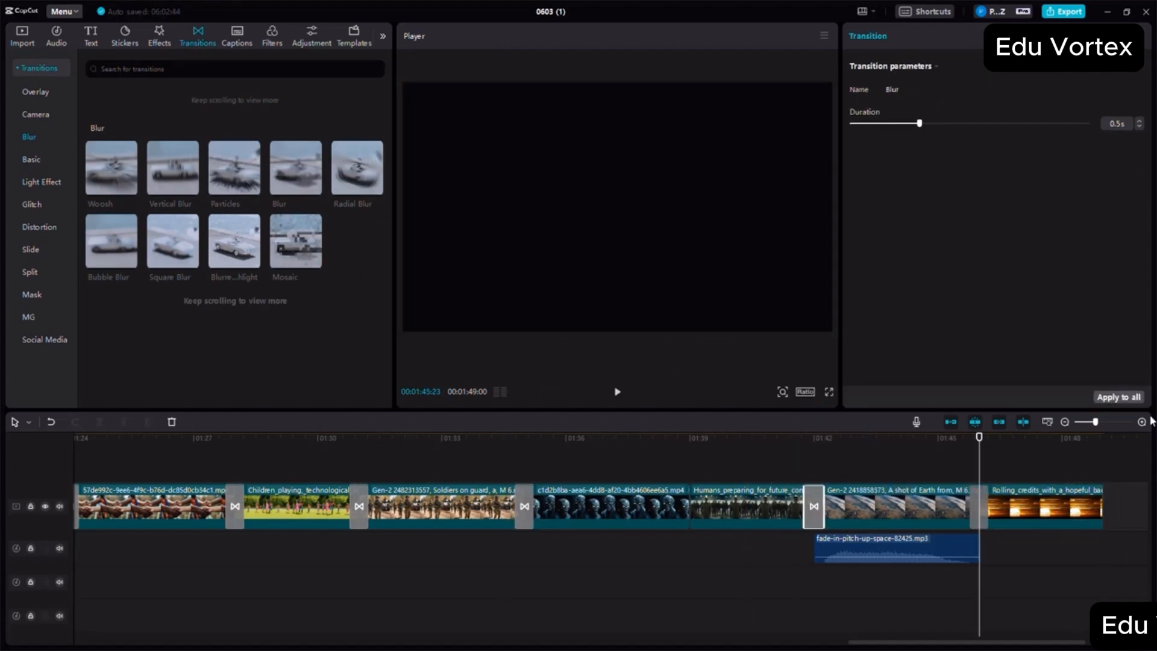
click(1064, 422)
- Import the ElevenLabs trailer narrator MP3 from the ALIEN MOVIE folder in Documents and place it on a new audio track at the movie's start
click(113, 449)
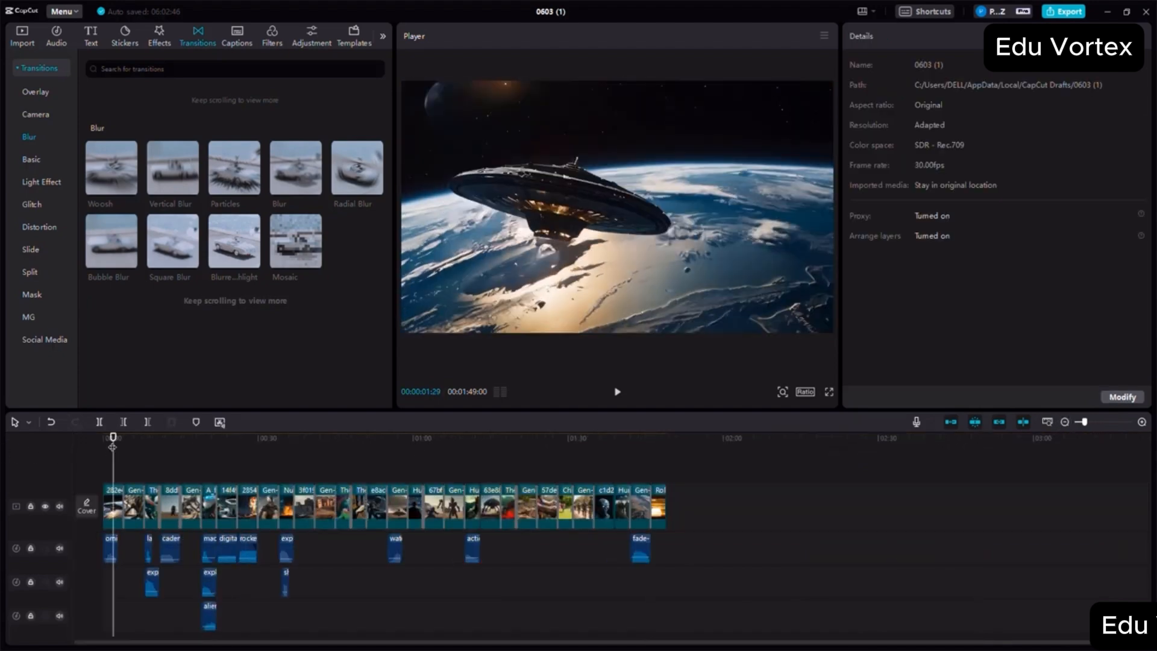
drag(114, 449, 60, 429)
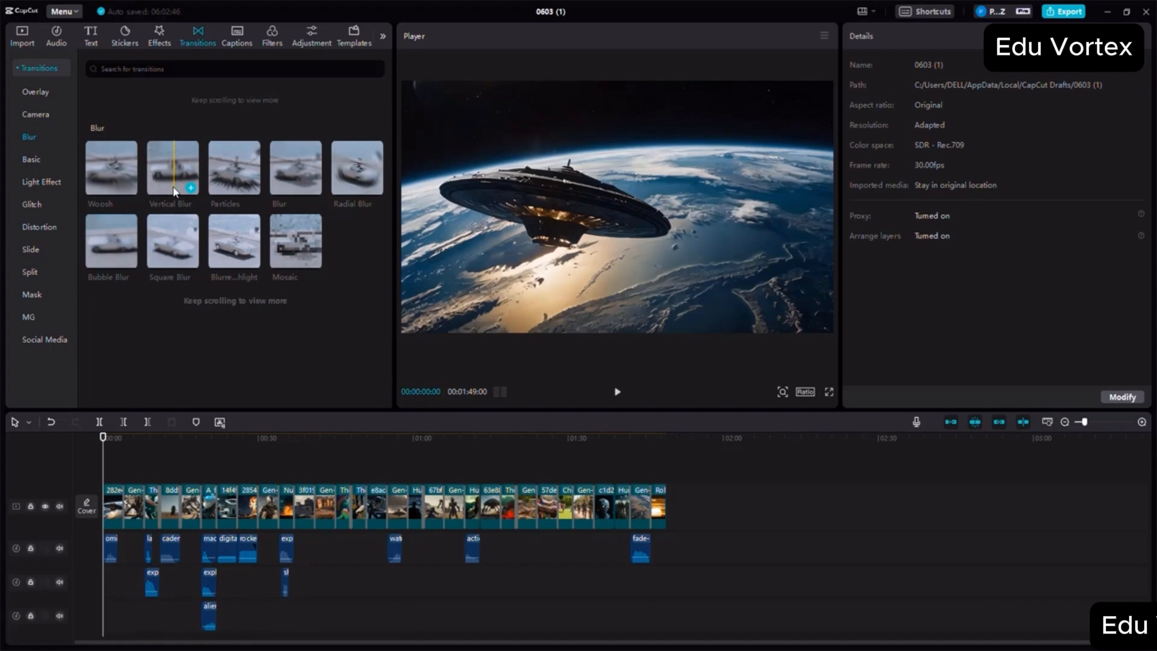
click(19, 42)
click(94, 108)
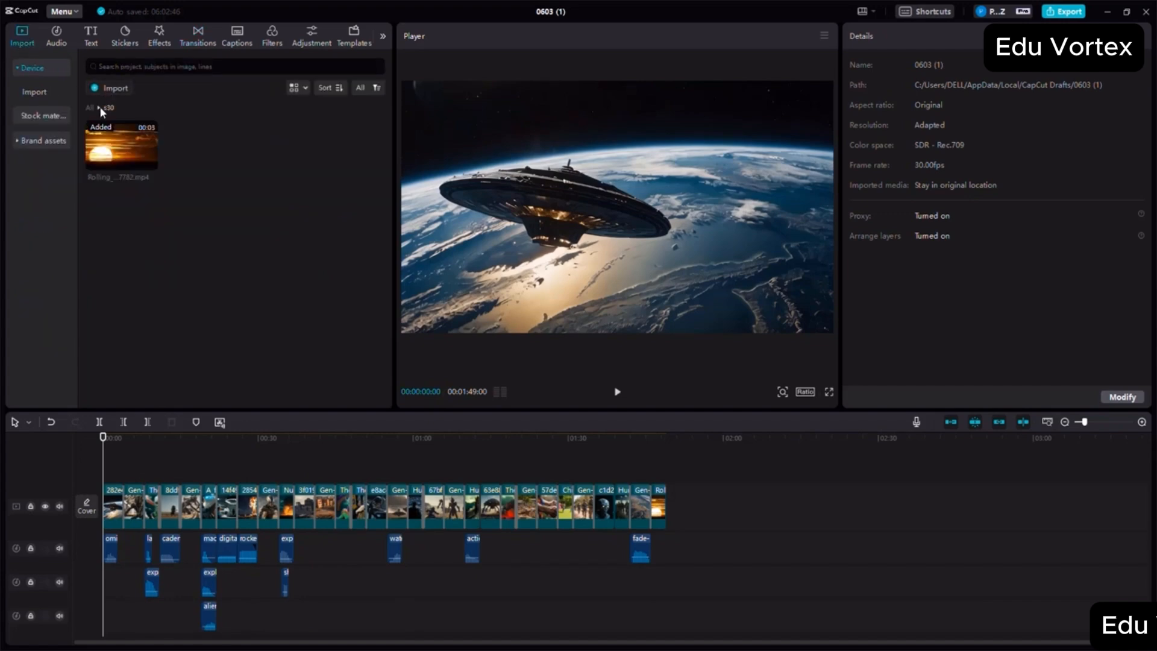
click(112, 93)
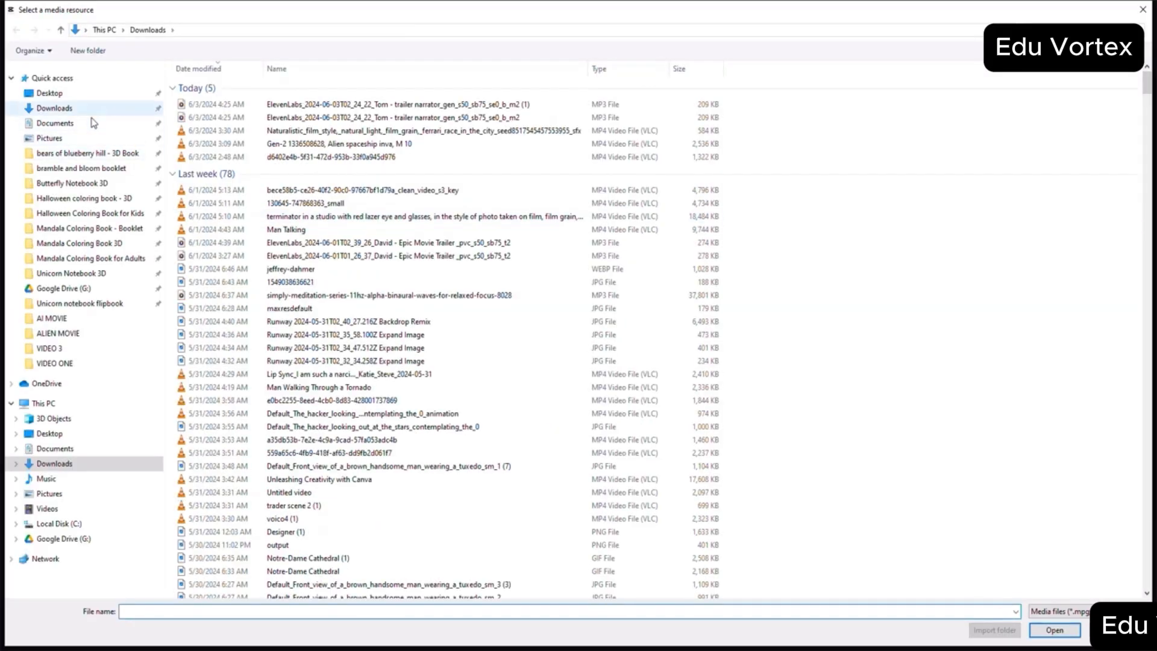
click(92, 123)
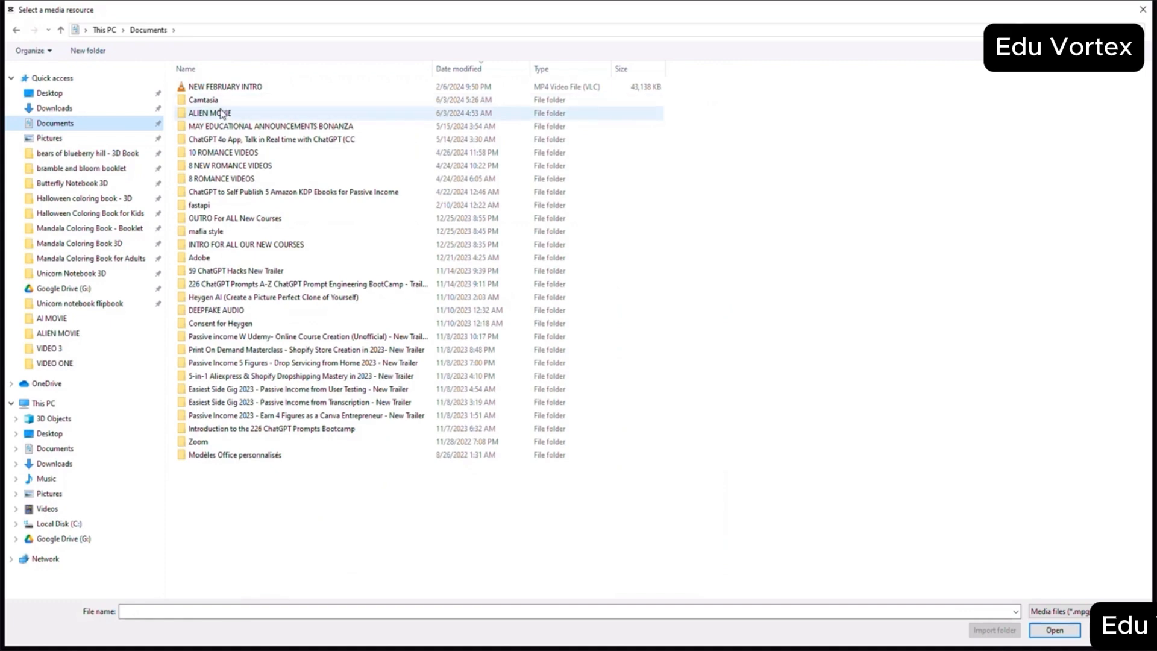
double_click(223, 113)
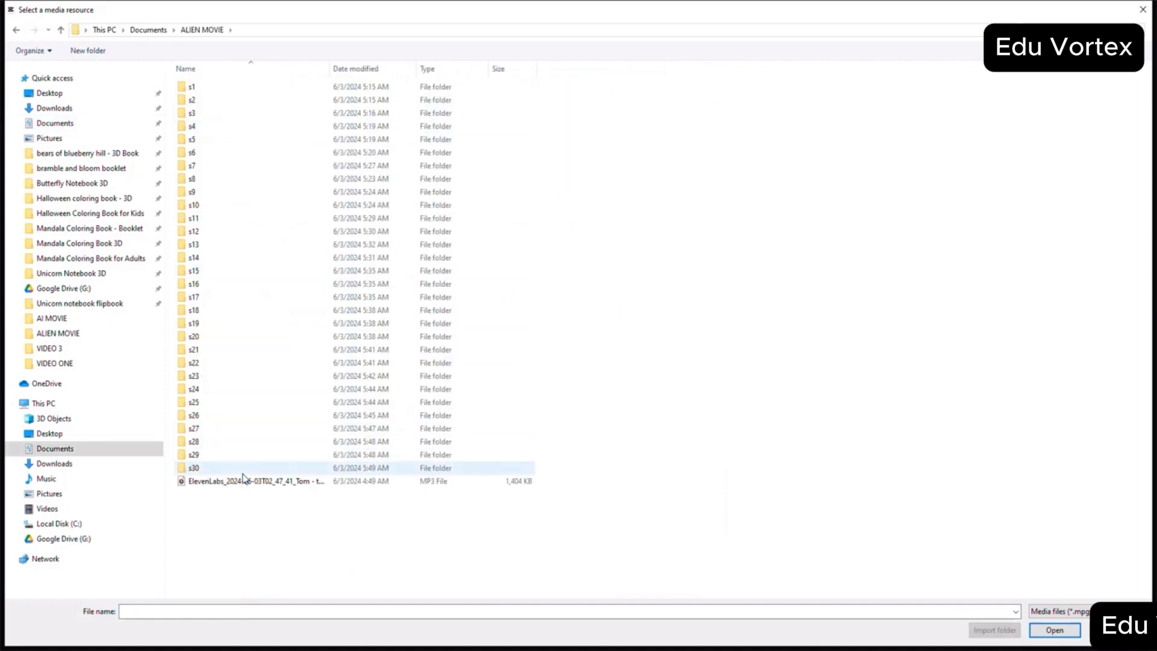
double_click(244, 481)
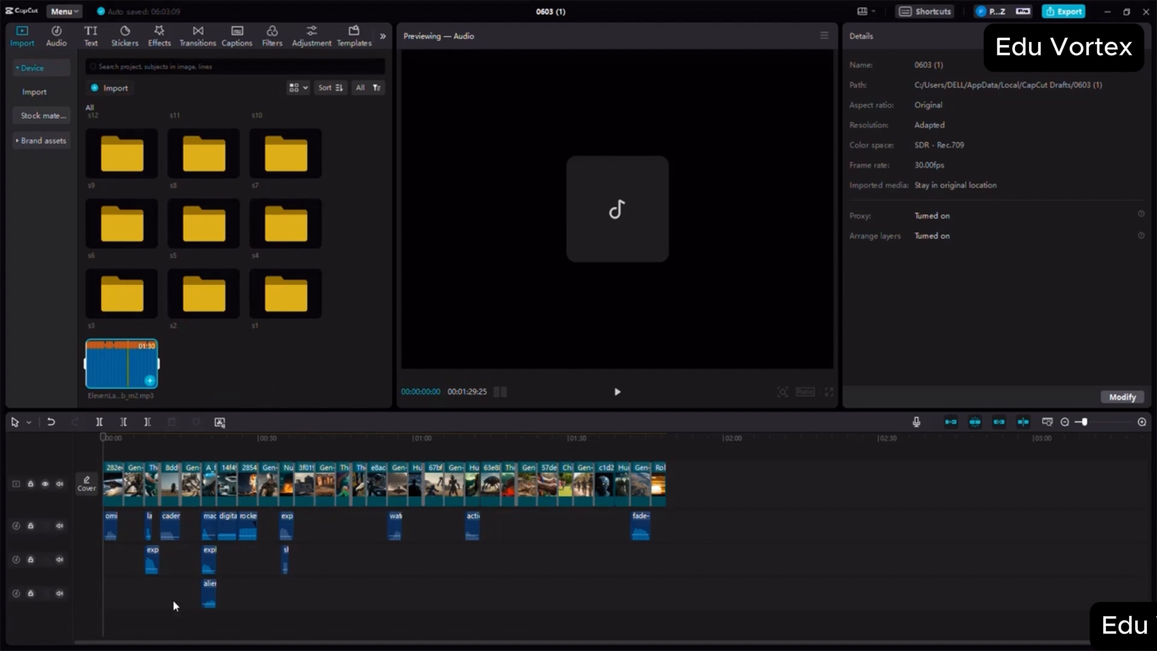
drag(175, 606, 108, 624)
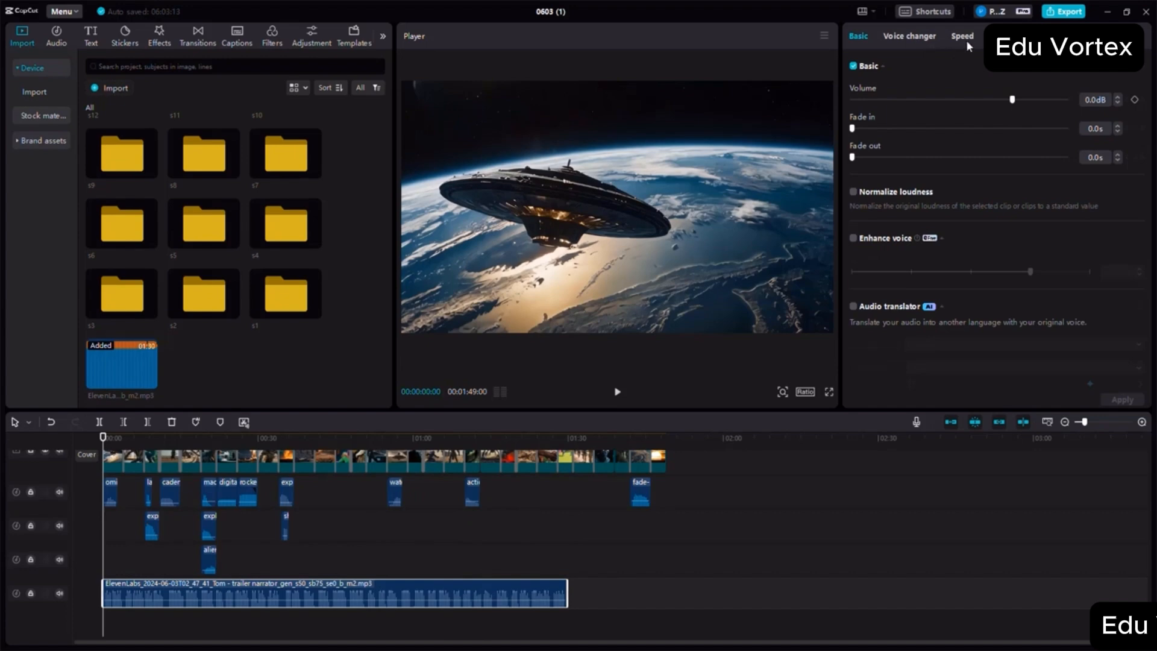
- Stretch the narration to a duration of 109 seconds by slowing its speed
click(961, 36)
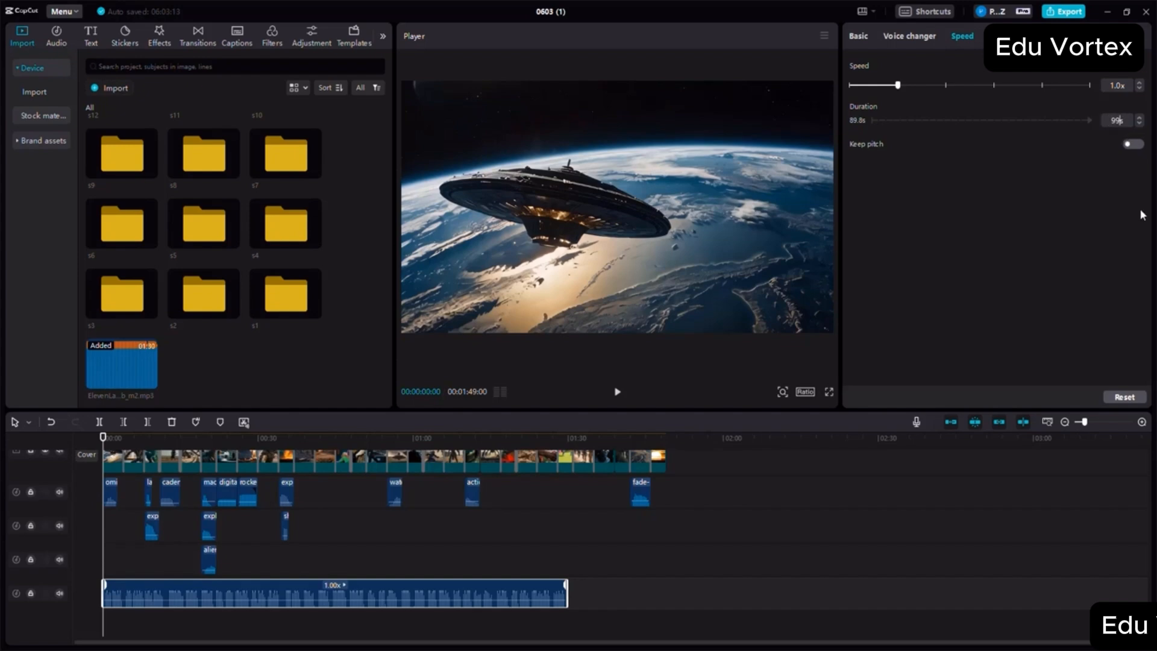
key(Return)
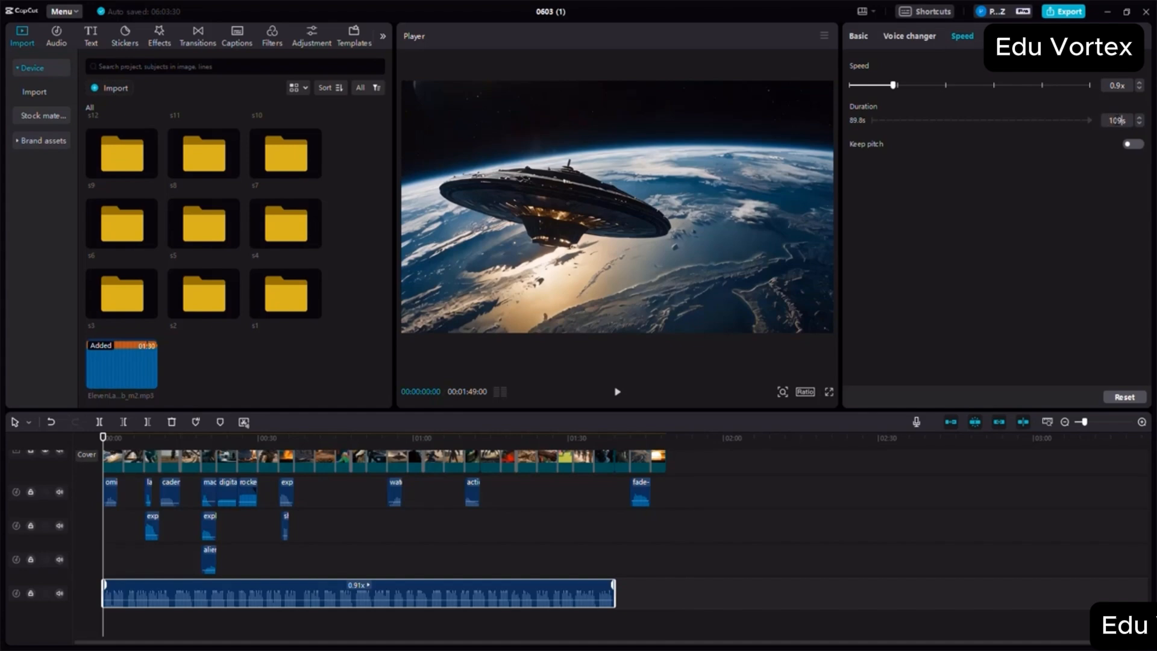
key(Return)
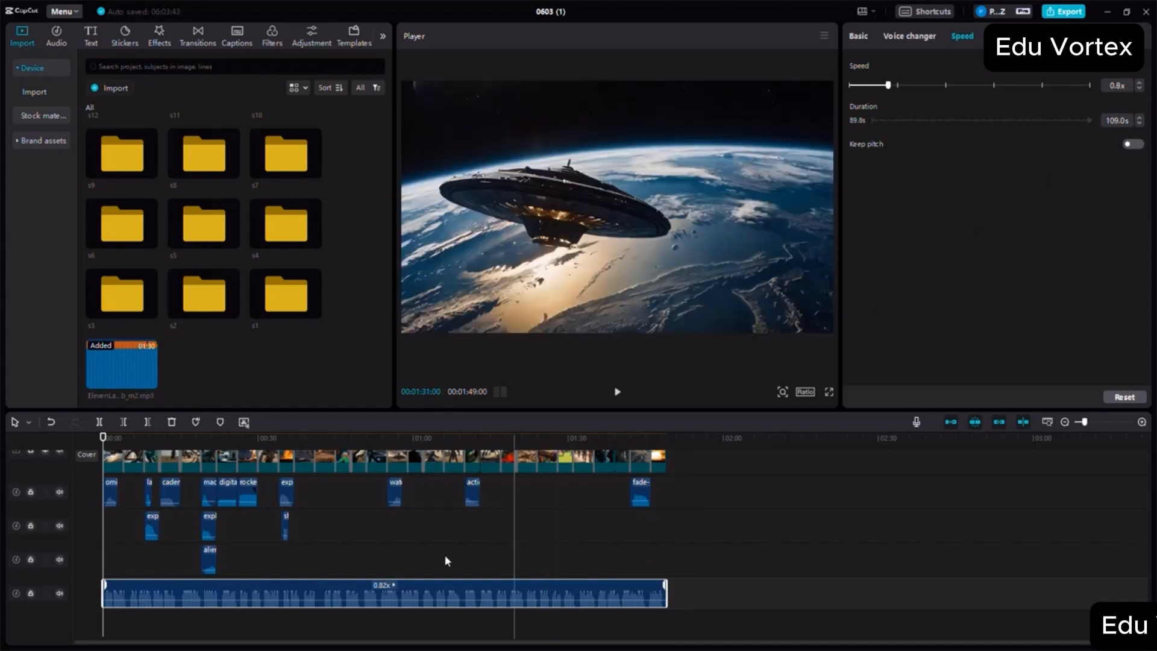
- Play back the movie's opening seconds to check the slowed narration against the scenes
click(618, 393)
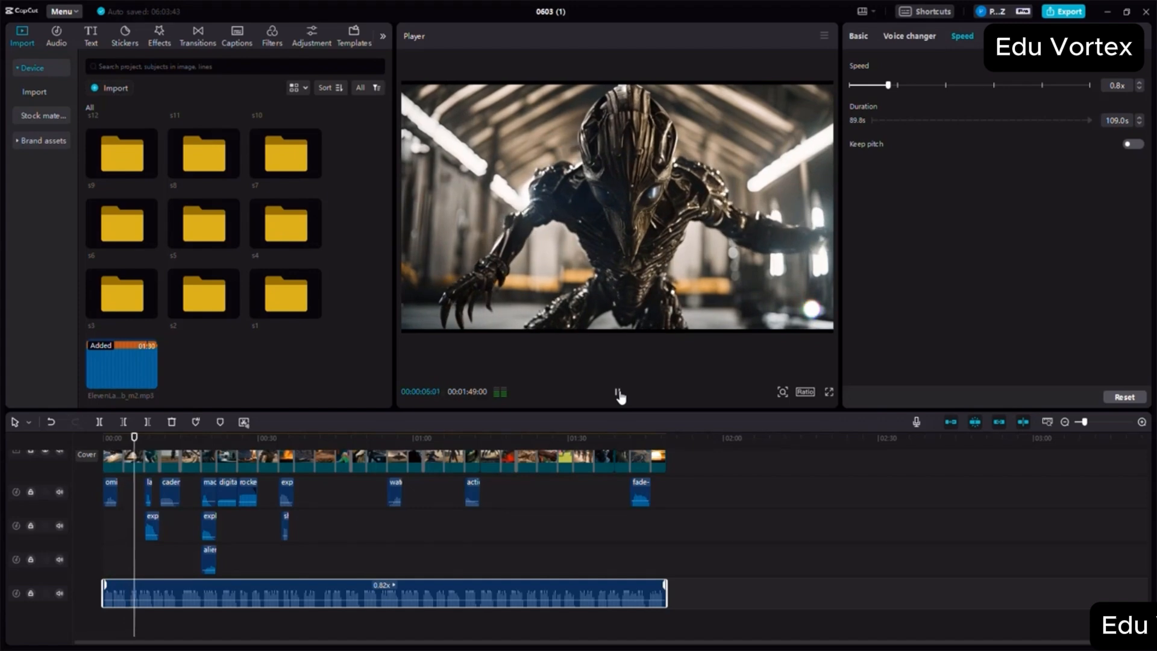
click(618, 393)
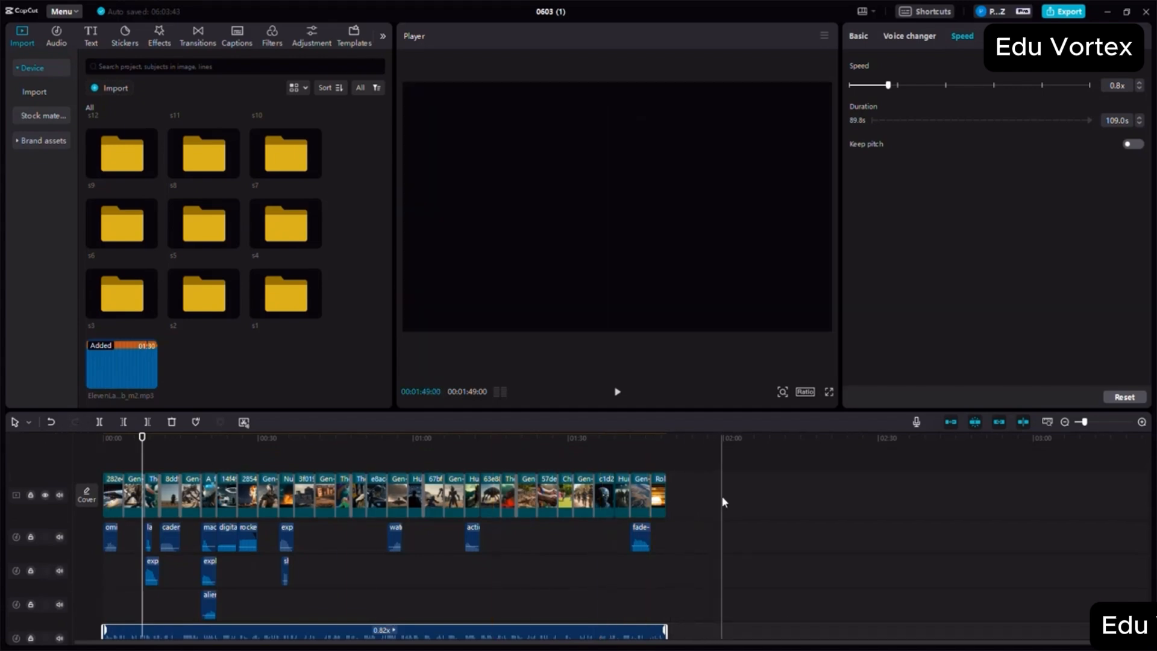
drag(714, 593, 86, 461)
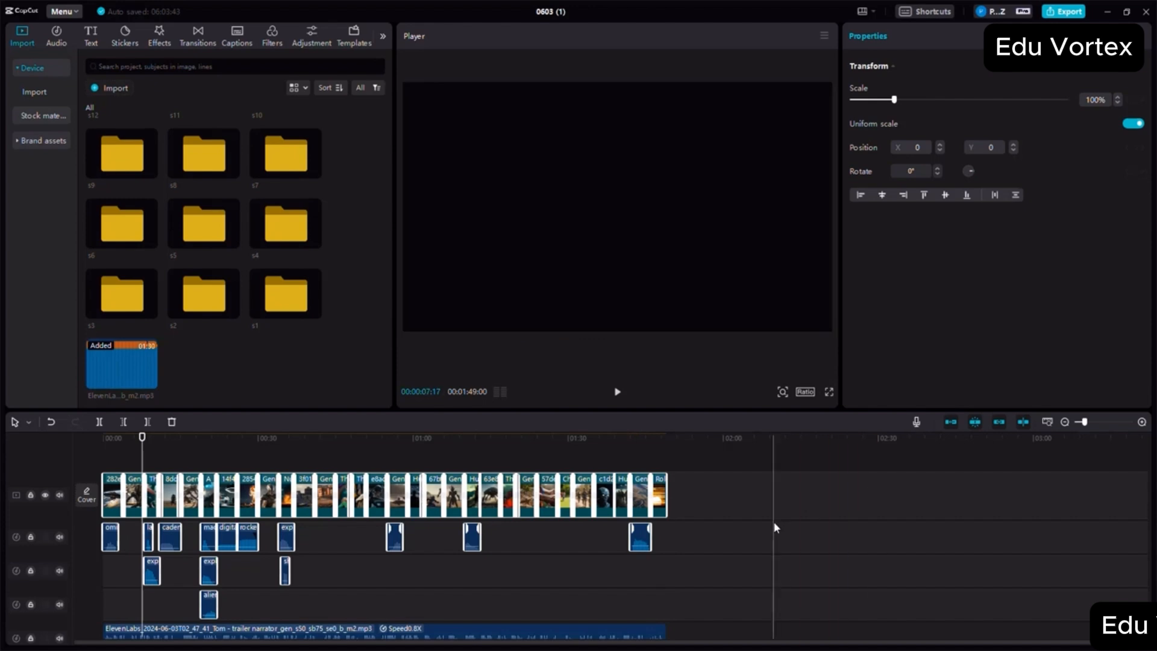
drag(709, 491, 97, 475)
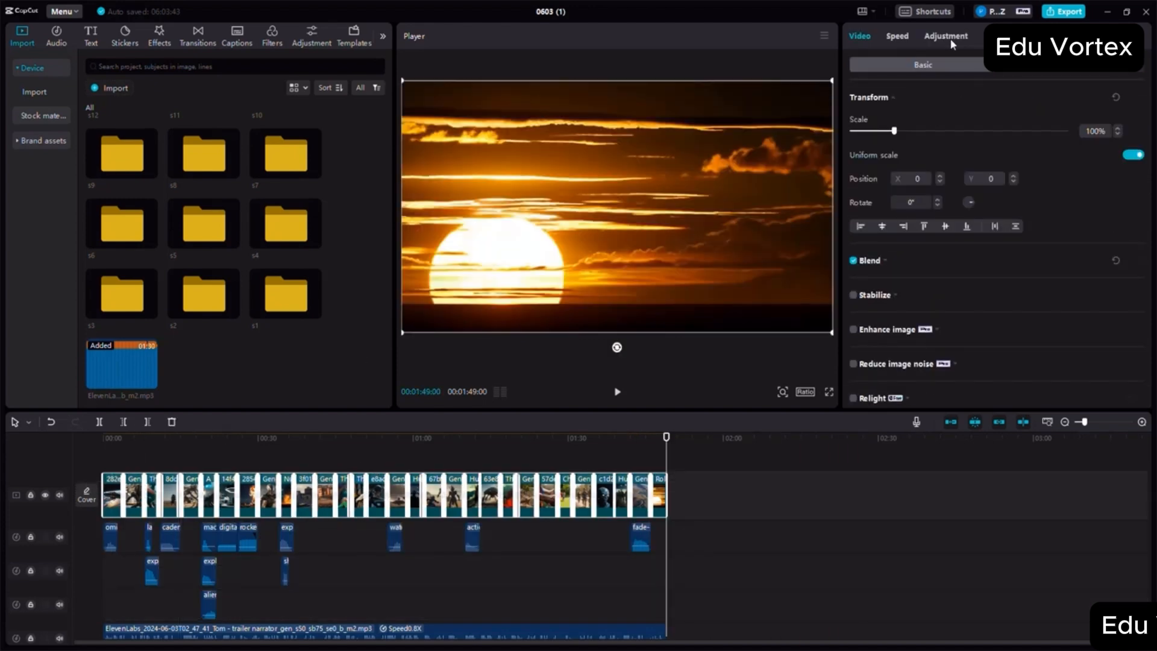
click(847, 560)
- Try to apply Enhance voice to the narration clip at maximum intensity
scroll(767, 547, down, 1)
click(314, 602)
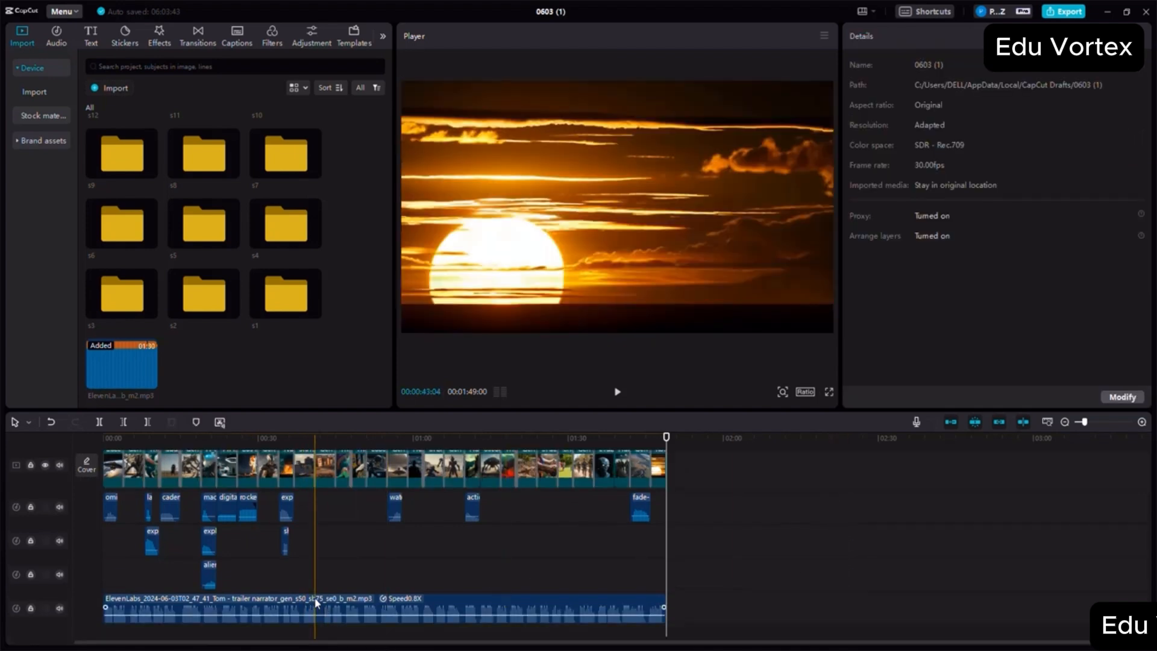
click(315, 603)
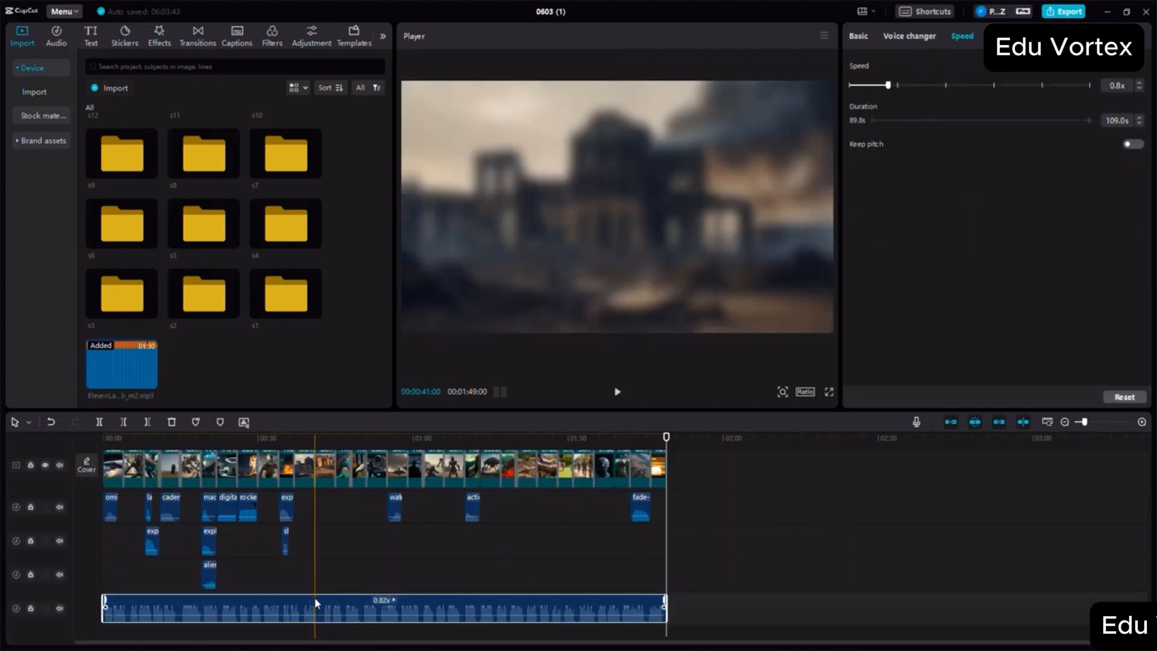
scroll(183, 459, up, 1)
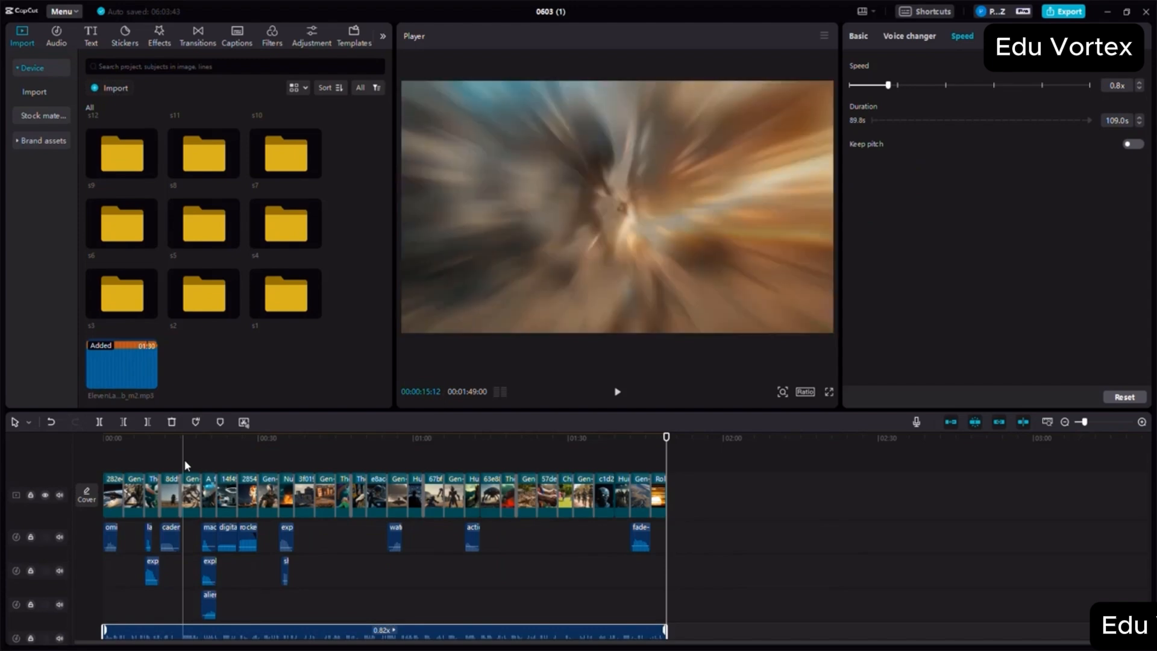
scroll(476, 565, down, 1)
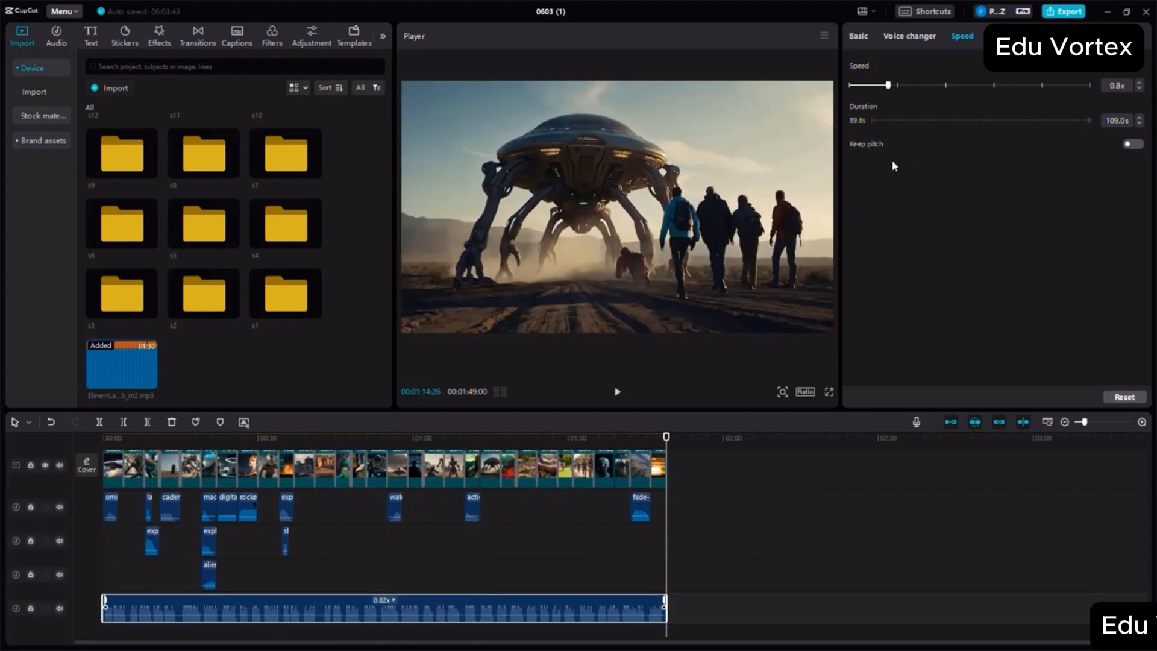
click(859, 36)
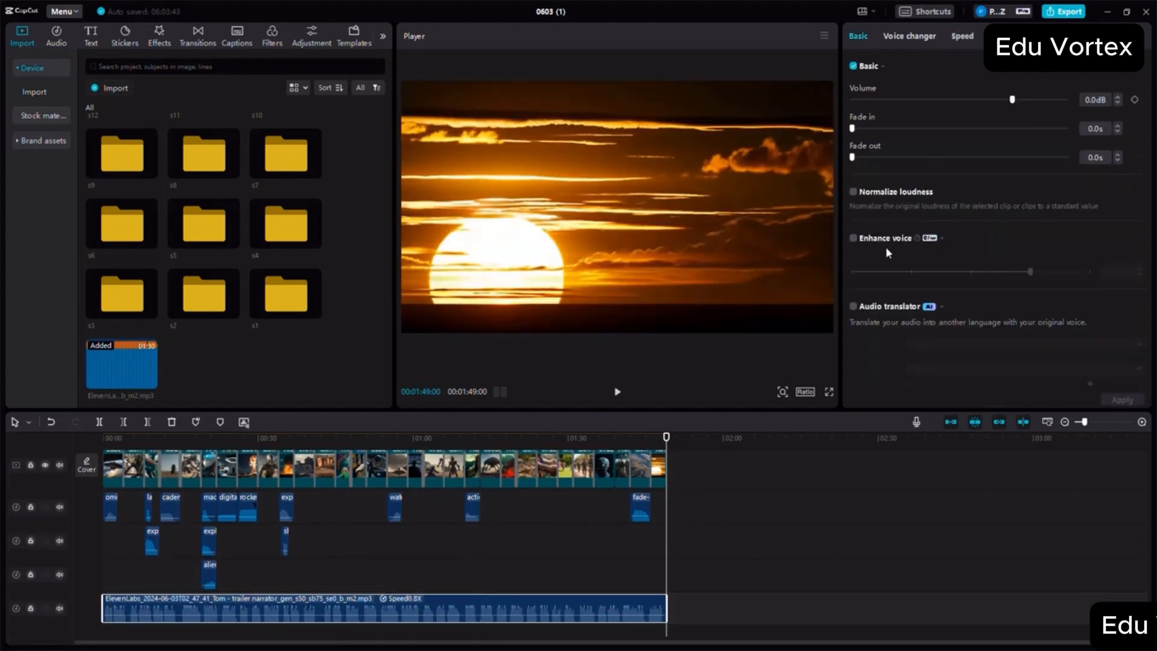
click(853, 239)
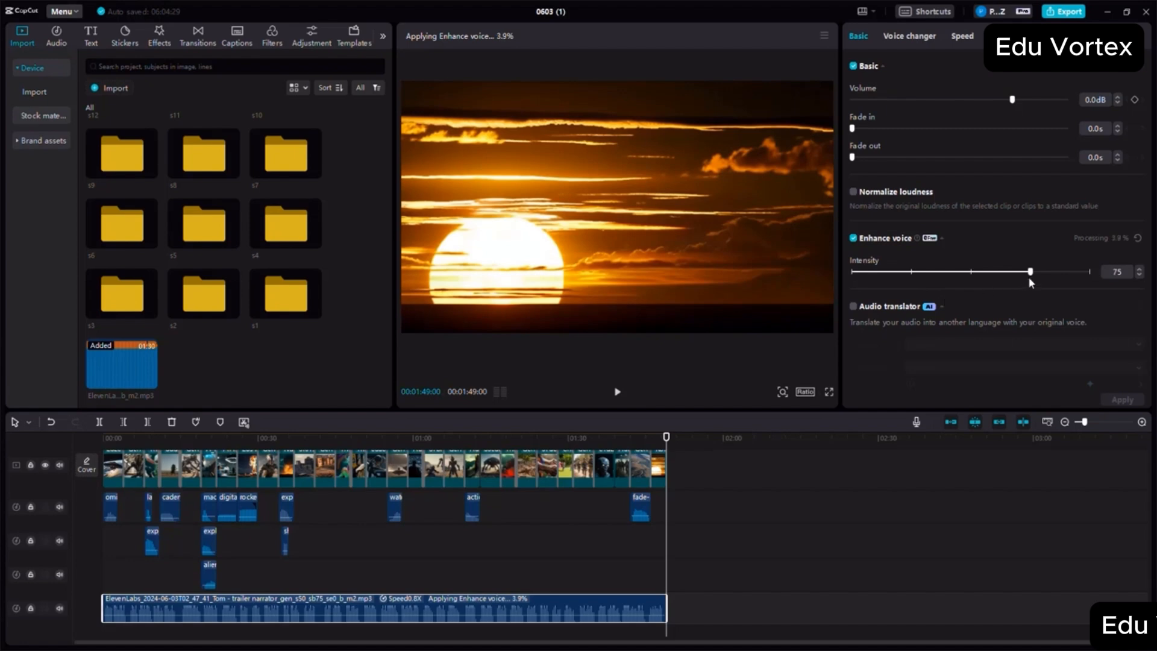
drag(1030, 272, 1090, 272)
click(124, 438)
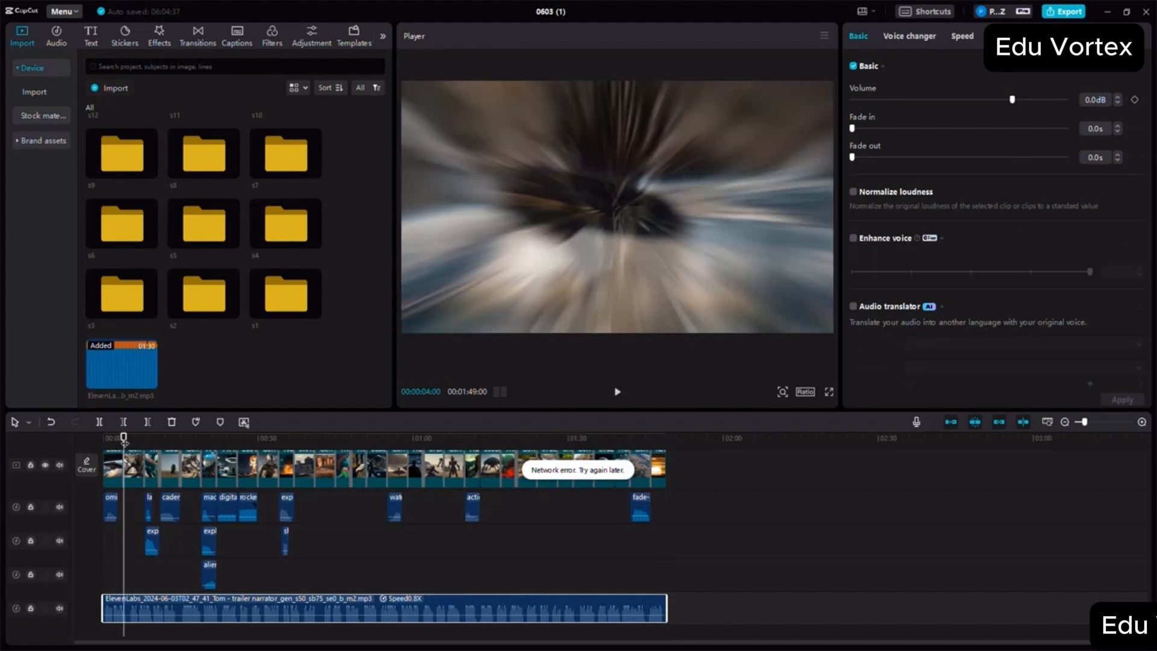
- Add a custom adjustment layer above the video track at the very start of the movie
drag(125, 438, 80, 432)
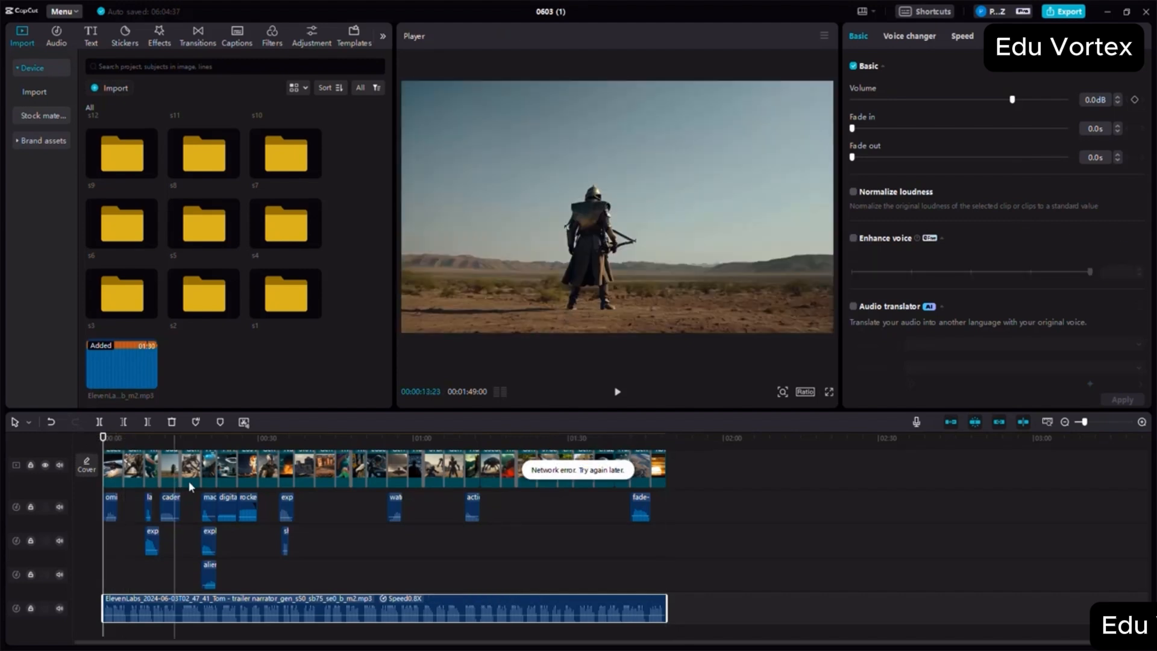
scroll(282, 520, up, 3)
key(Home)
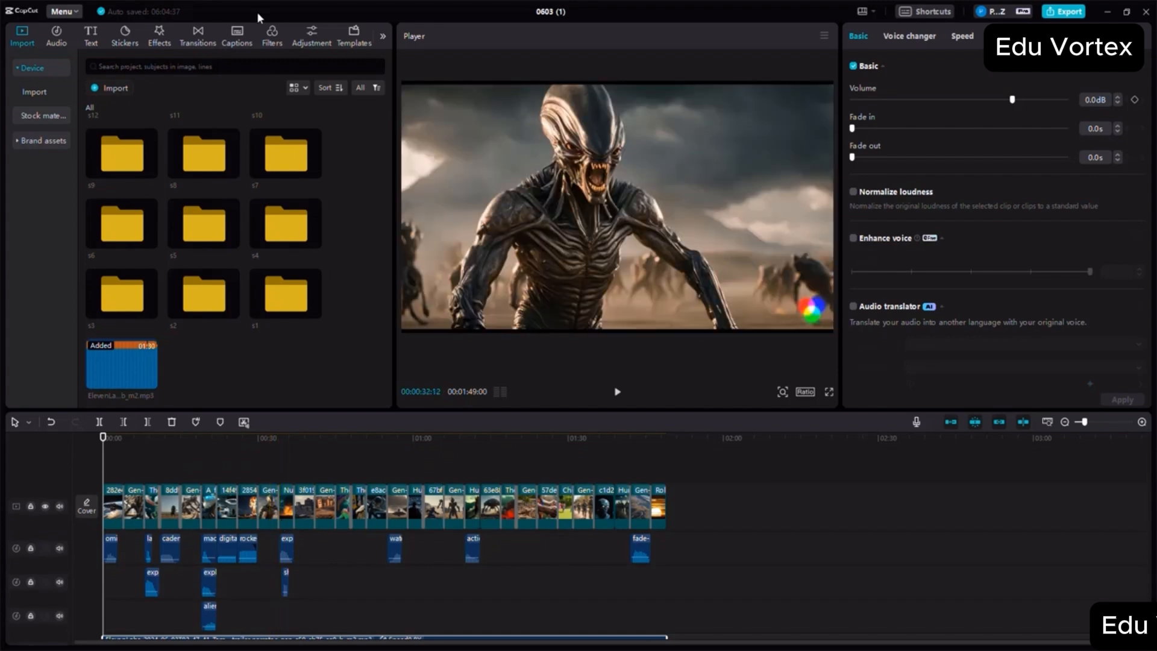
click(307, 41)
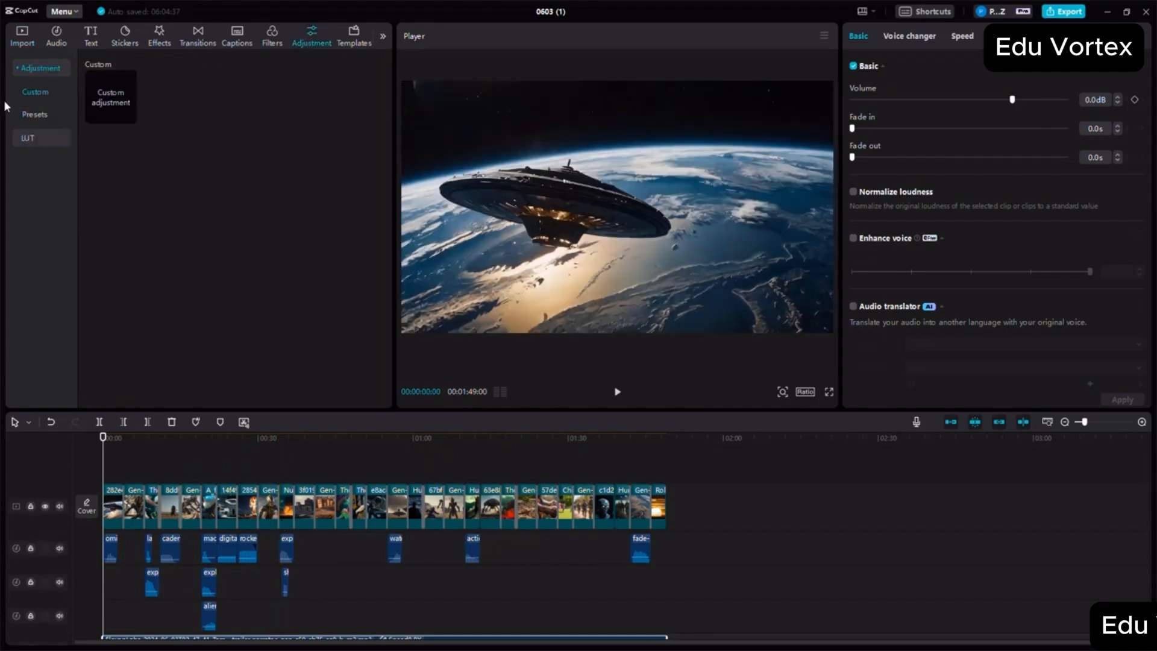
drag(118, 104, 117, 494)
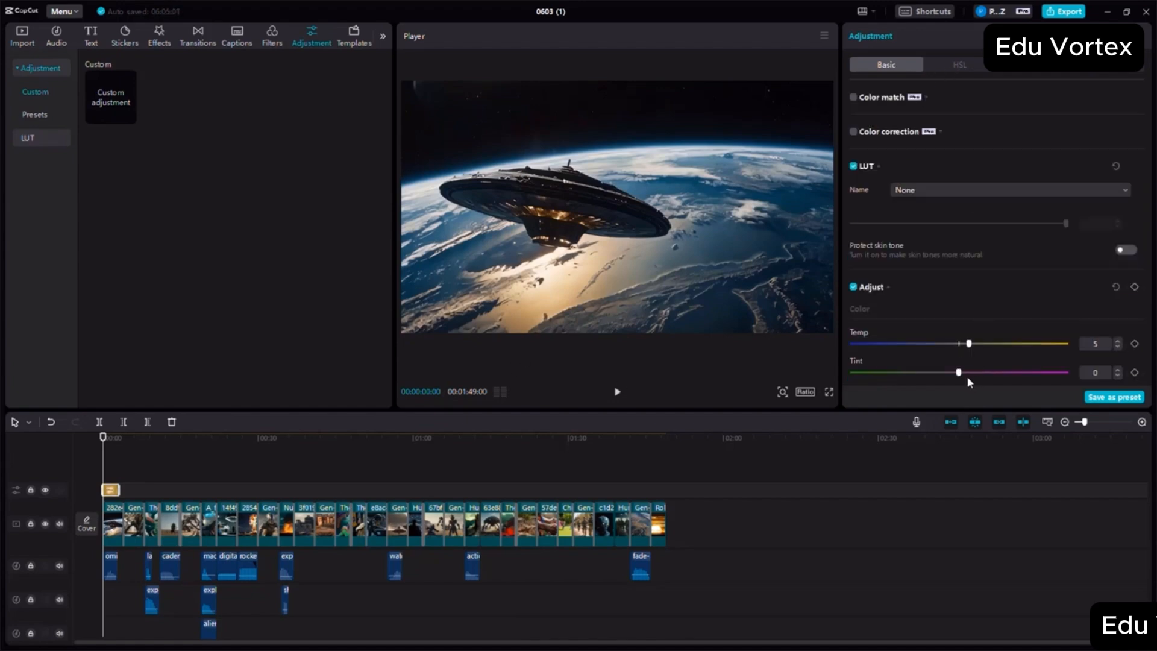
- Set the adjustment layer's Temp, Tint and Saturation to 5 each
scroll(967, 375, down, 1)
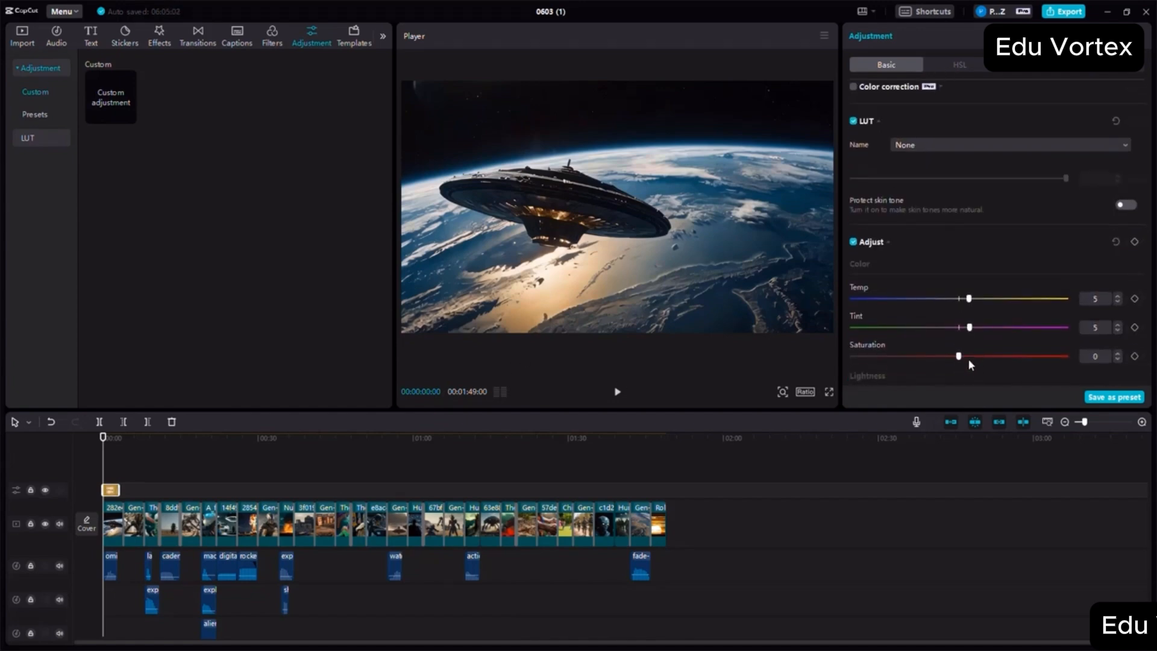
scroll(967, 355, down, 1)
click(970, 364)
- Set the adjustment layer's Exposure and Contrast to 7, Highlight and Shadow to 6, Whites to 3, Blacks to -5 and Brilliance to 5
scroll(970, 364, down, 1)
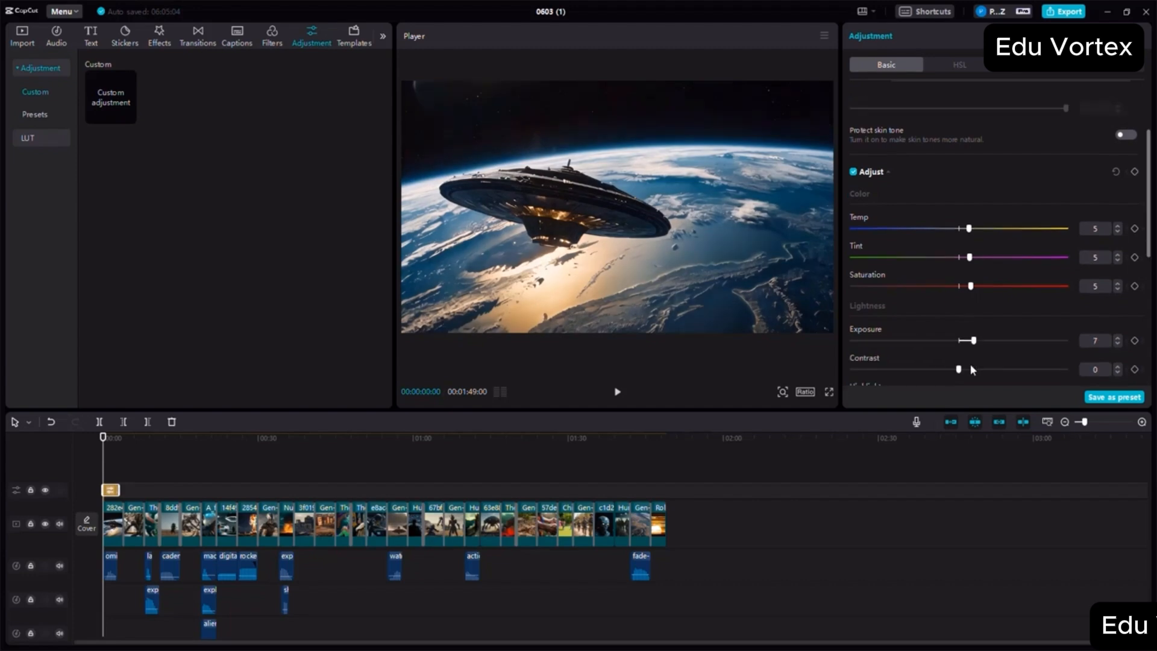
click(970, 349)
scroll(971, 346, down, 1)
click(973, 332)
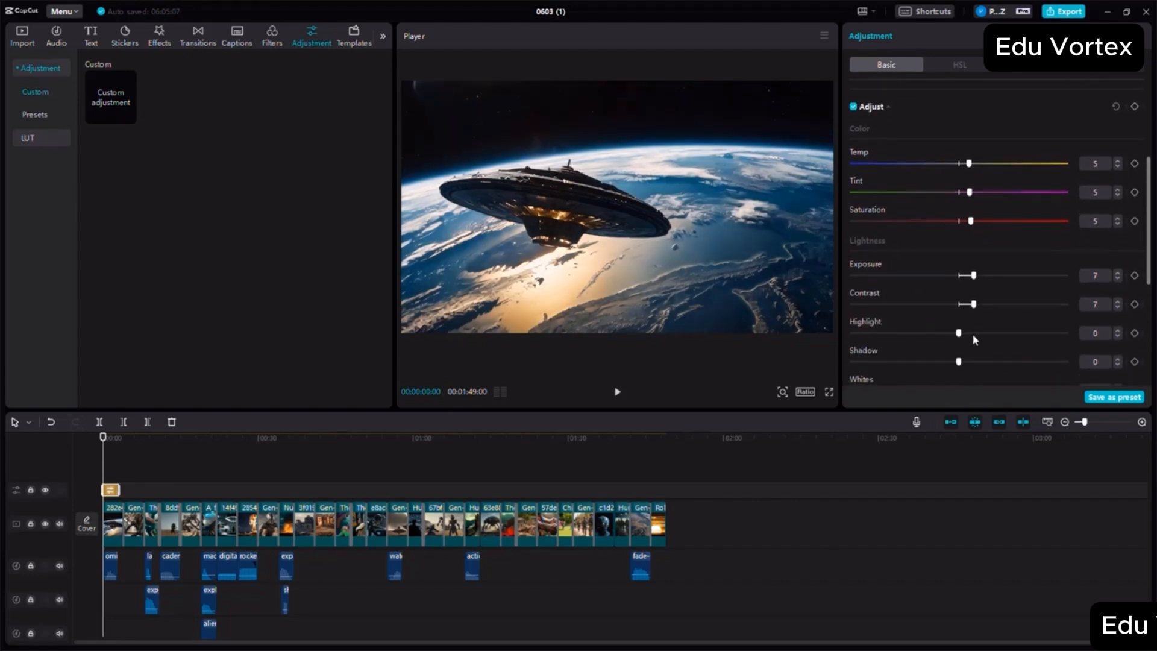
click(967, 362)
scroll(967, 360, down, 5)
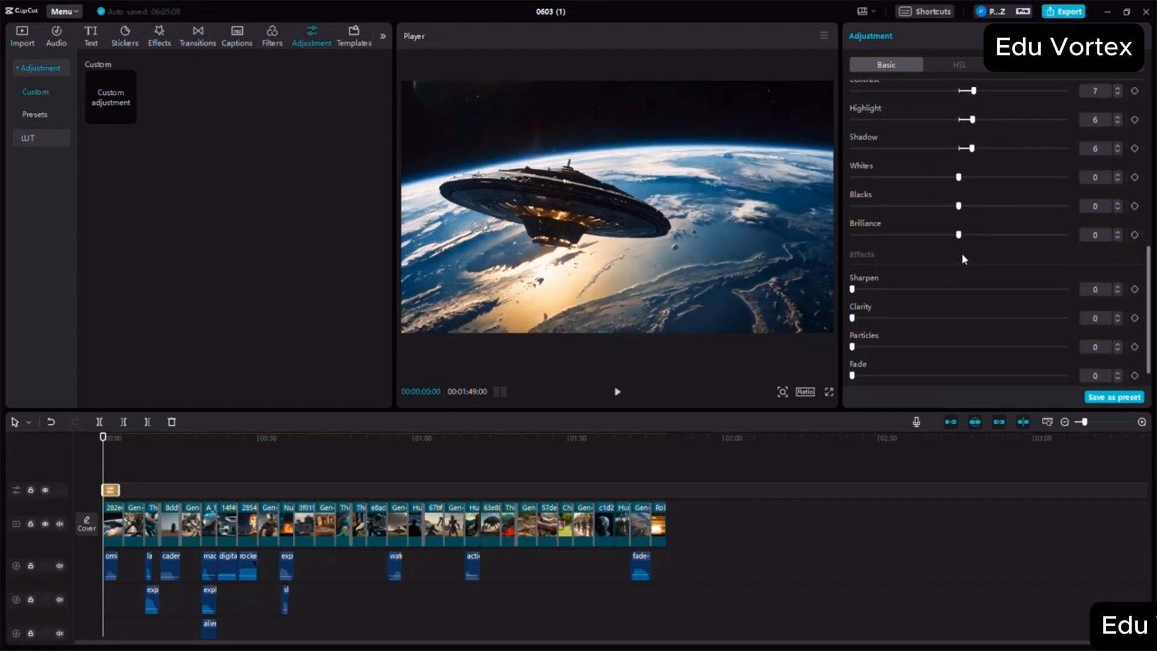
click(963, 176)
drag(958, 205, 951, 207)
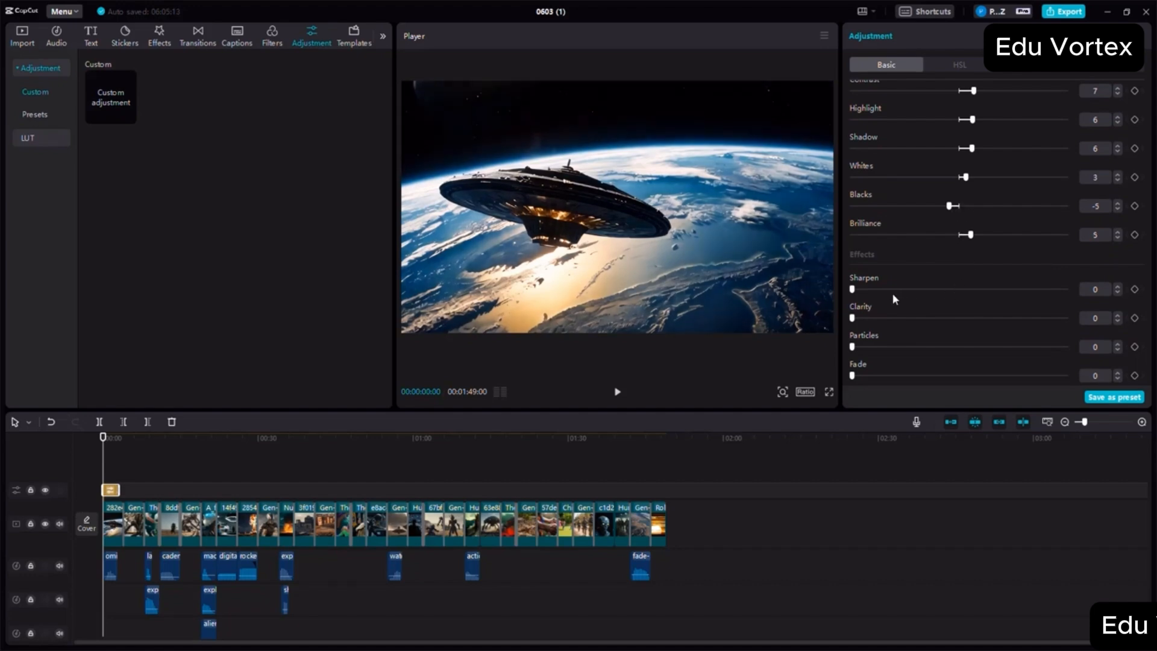
- Set the adjustment layer's Sharpen to 24, Clarity to 26, Fade to 0 and Vignette to 20
click(903, 318)
click(933, 376)
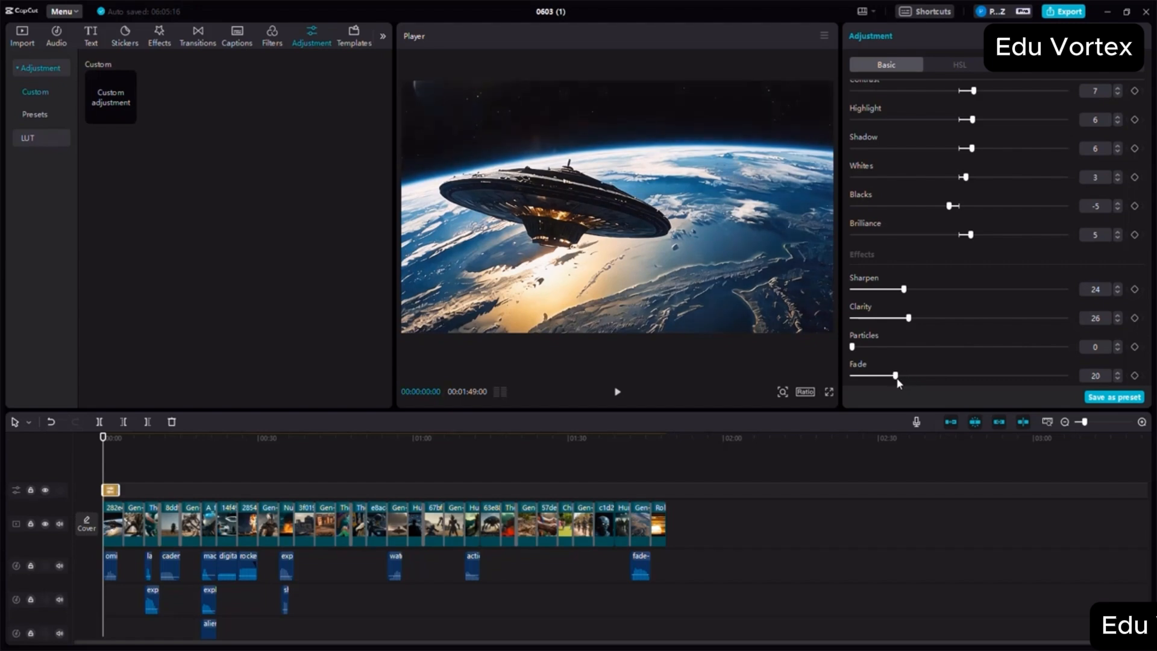
drag(904, 376, 852, 375)
scroll(949, 331, down, 1)
drag(959, 379, 1002, 378)
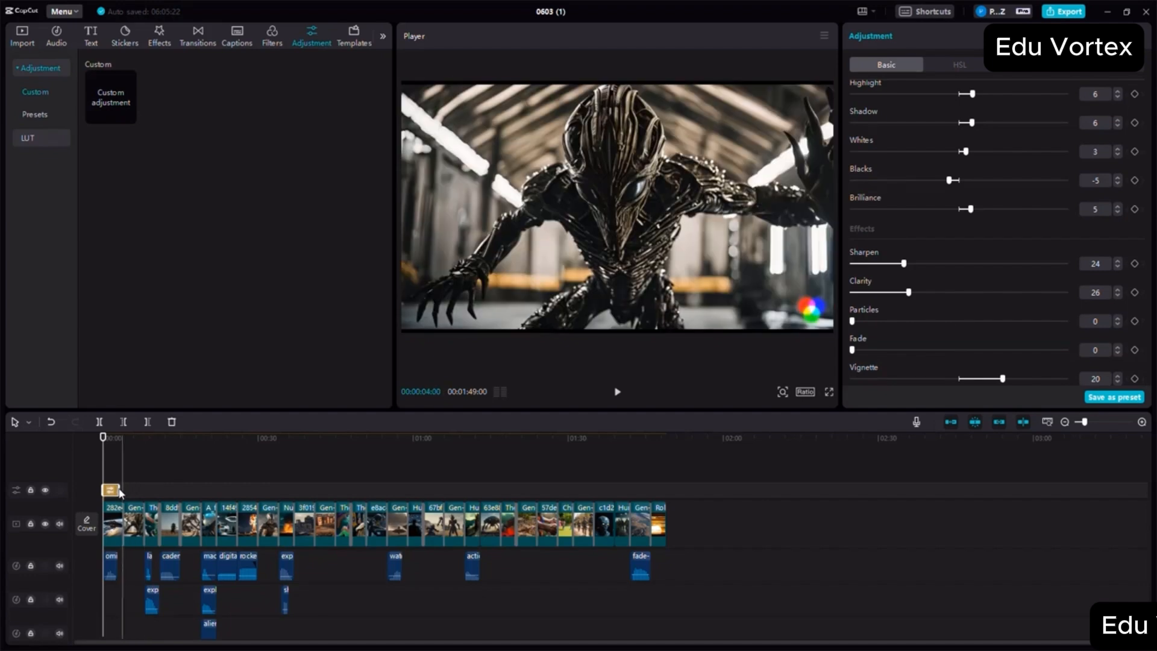
- Extend the adjustment layer to the end of the movie at 1:49 so it covers every scene
drag(119, 491, 668, 495)
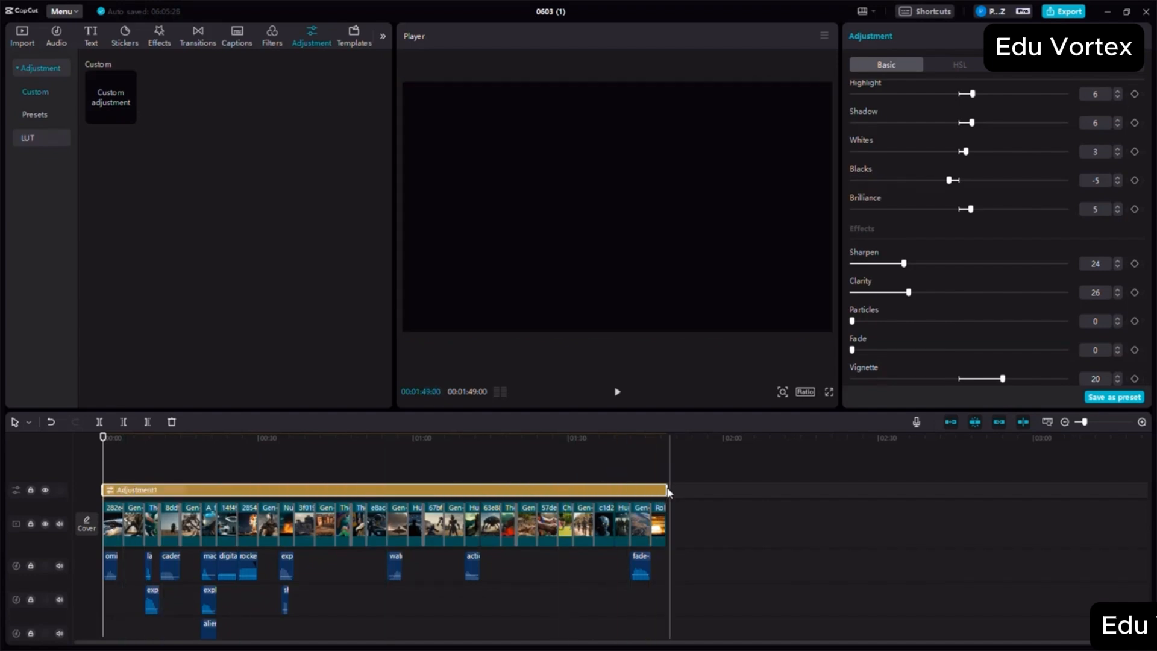
drag(535, 493, 456, 491)
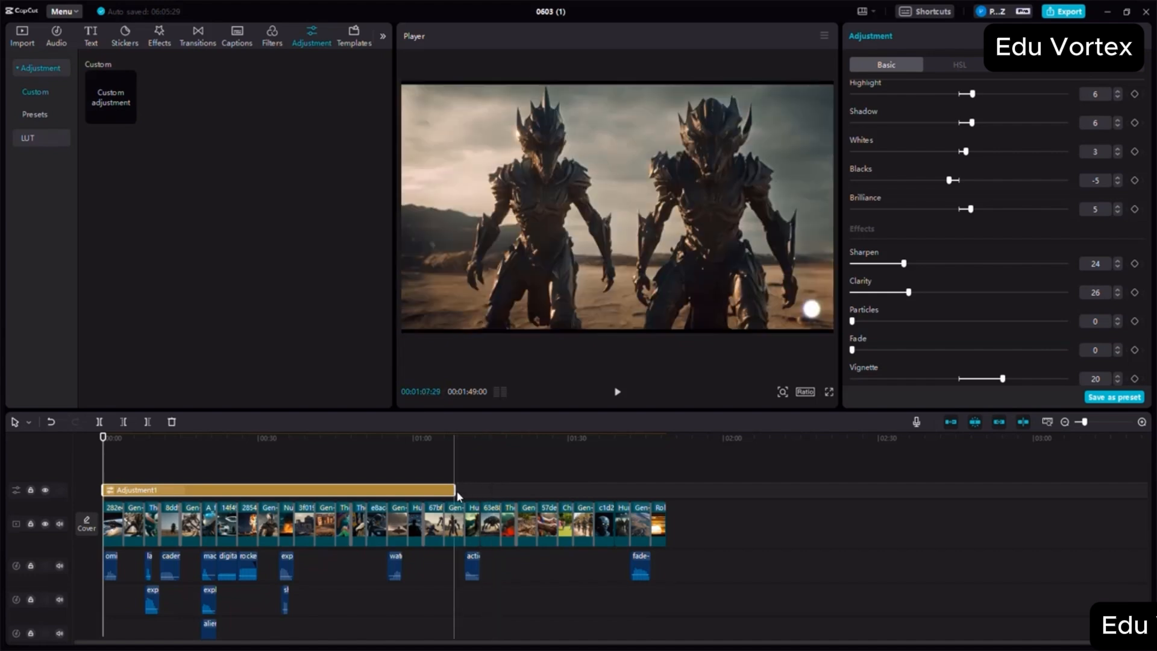
drag(456, 491, 666, 496)
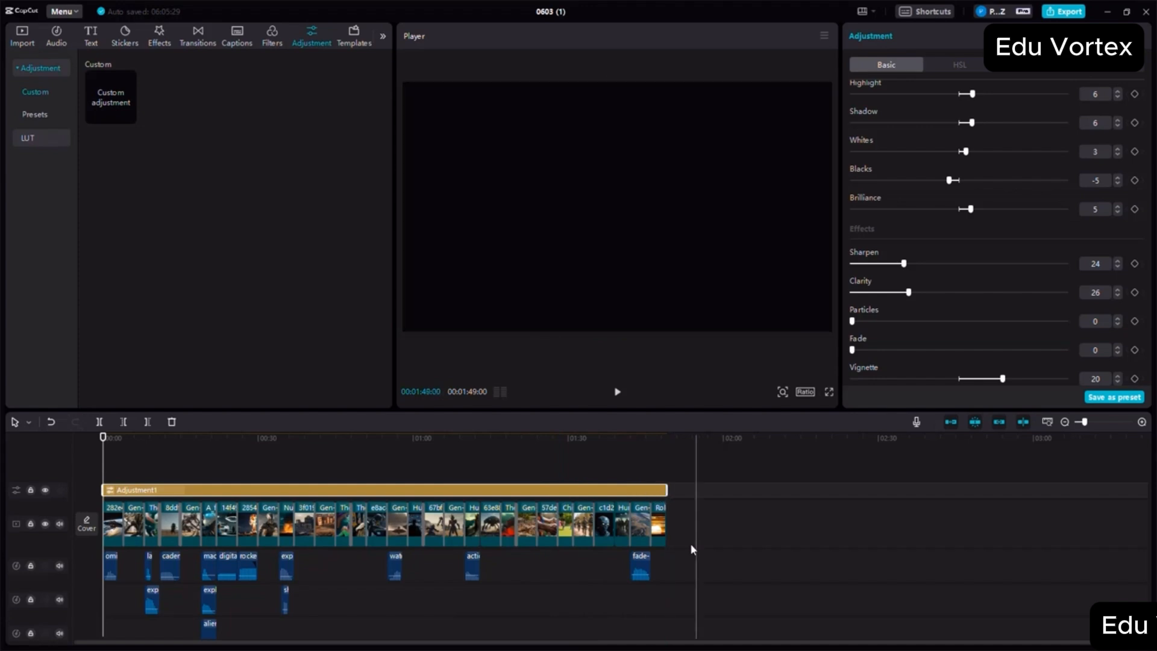
- Select all scene clips on the video track and scale them uniformly to 118%
click(629, 525)
key(ctrl+a)
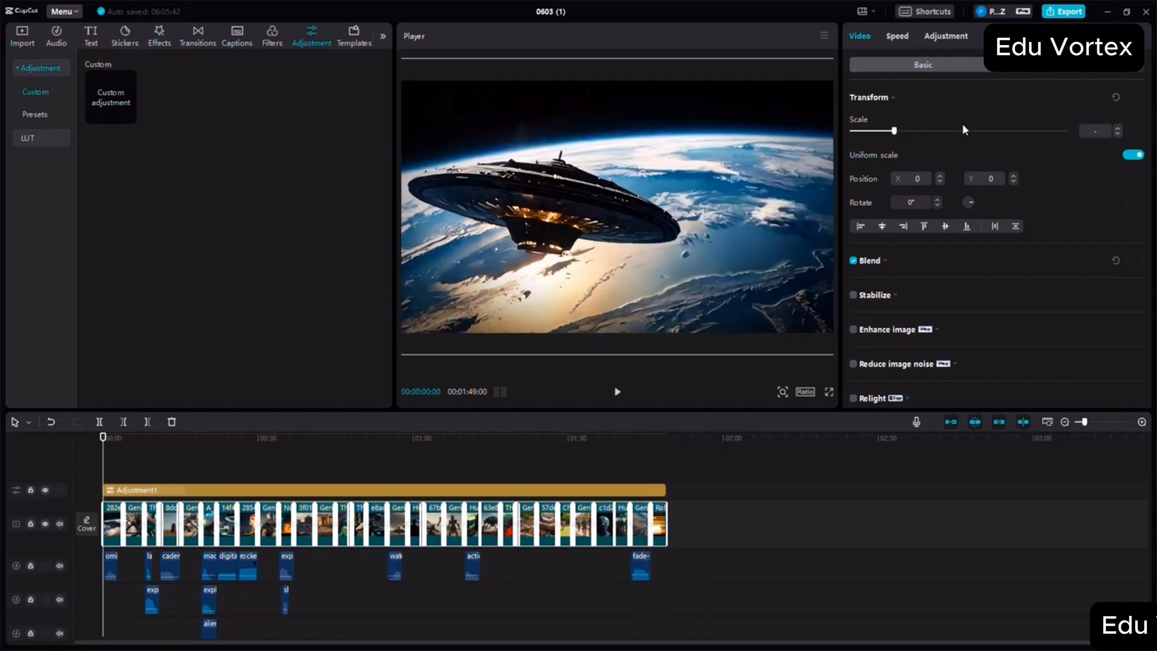
drag(898, 134, 902, 134)
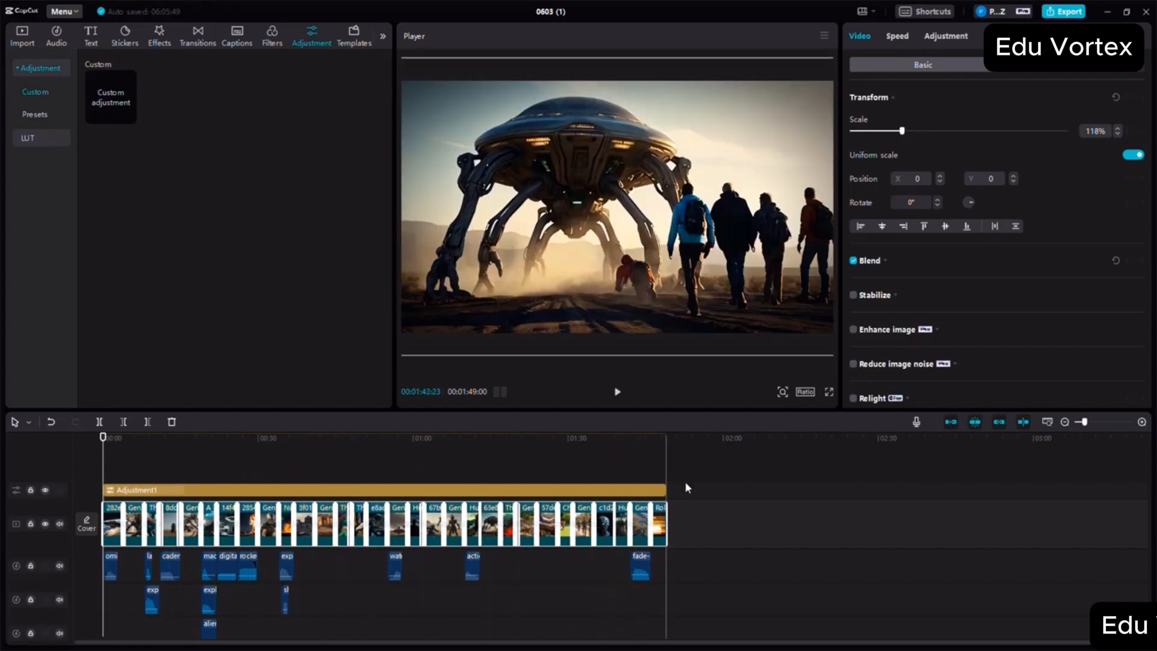
click(723, 530)
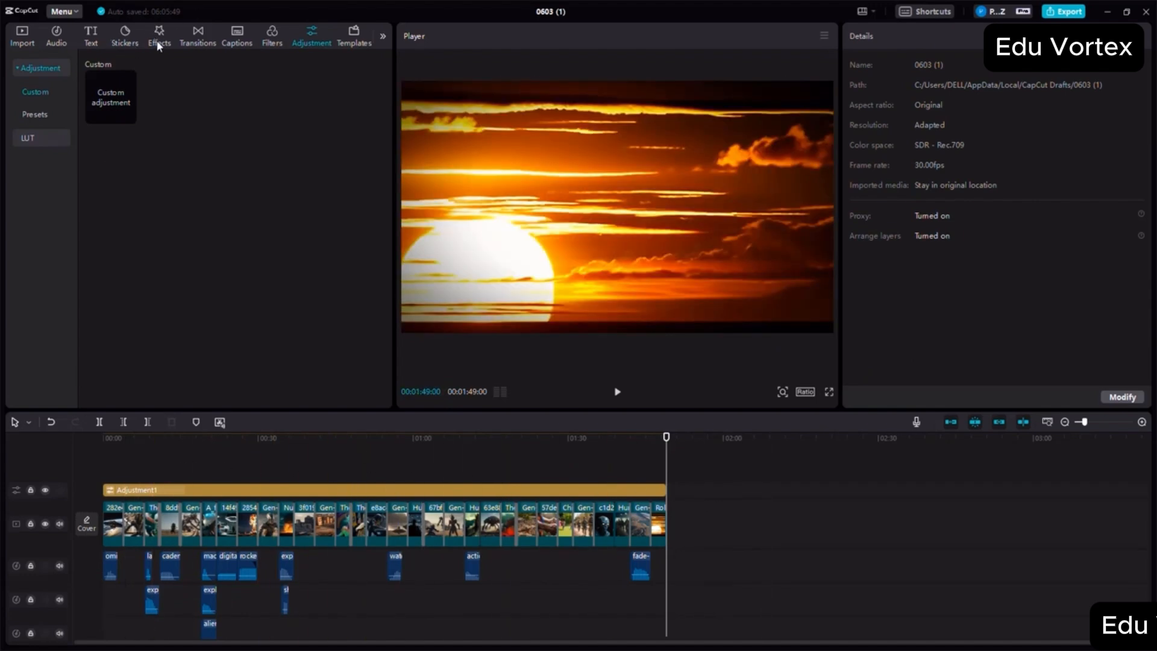
- Add the Glitch video effect at the movie's start and stretch it over the full length of the video
click(160, 35)
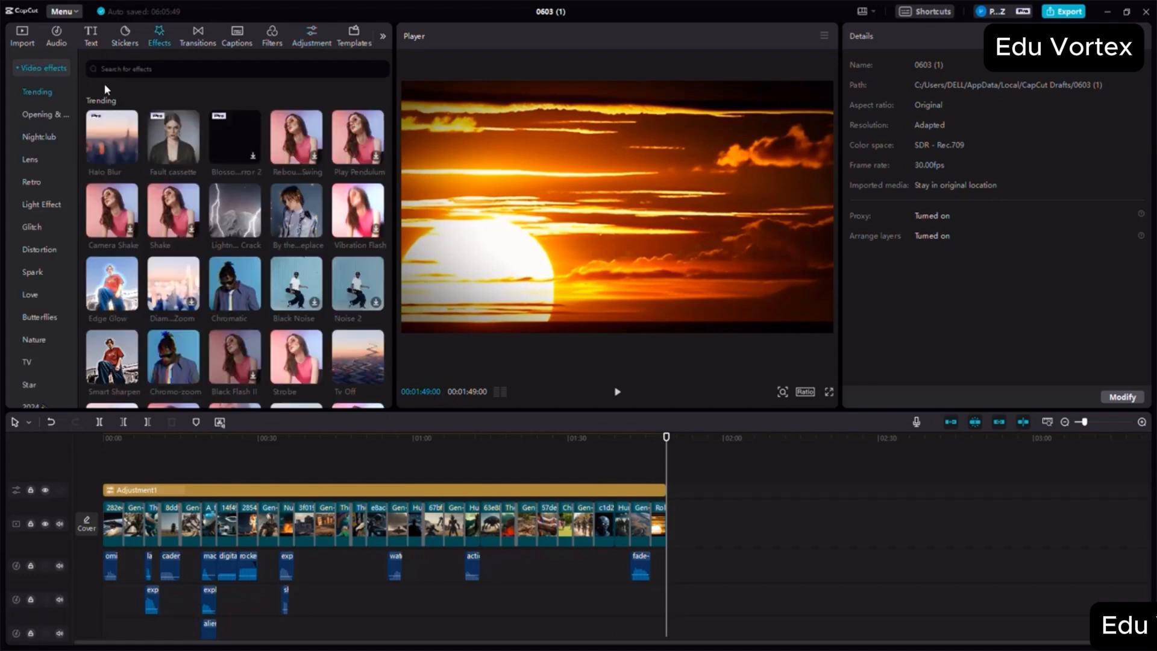
click(38, 227)
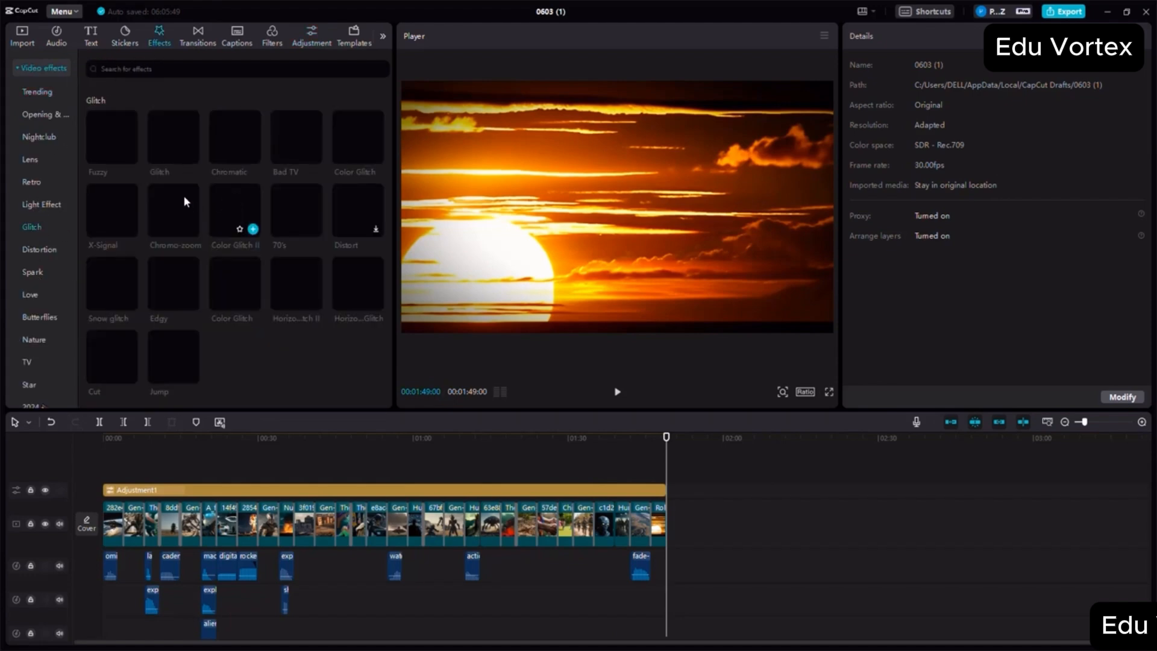
drag(182, 196, 122, 482)
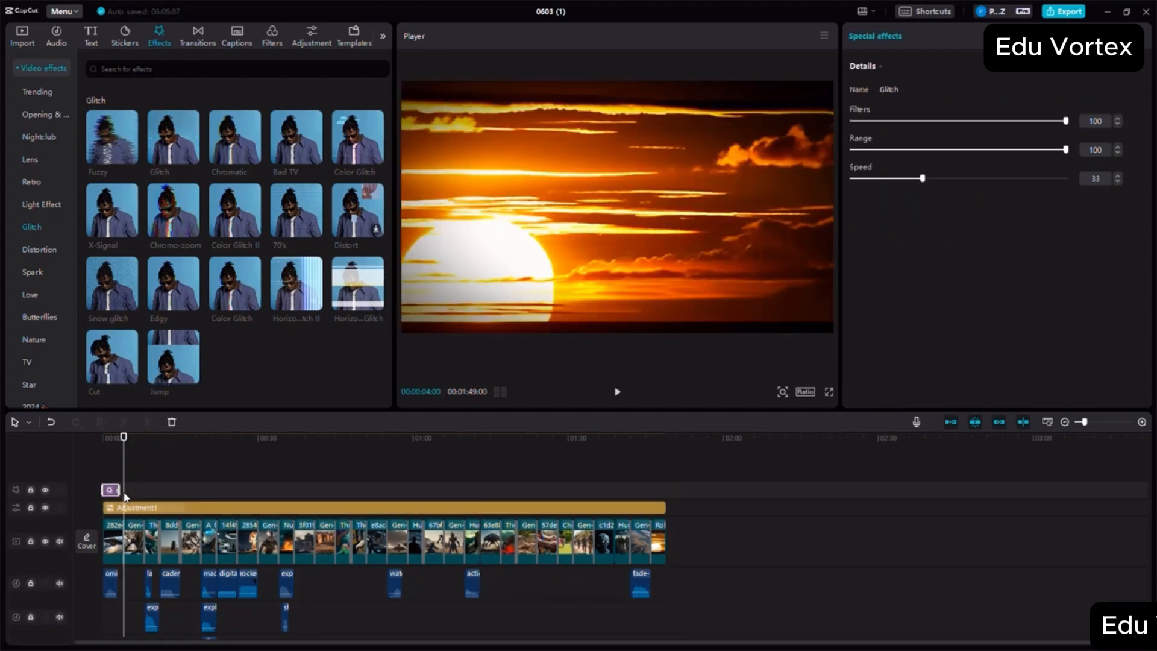
drag(118, 490, 667, 507)
- Tone down the Glitch effect with Filters at 16, Range at 18 and Speed at 10
click(931, 150)
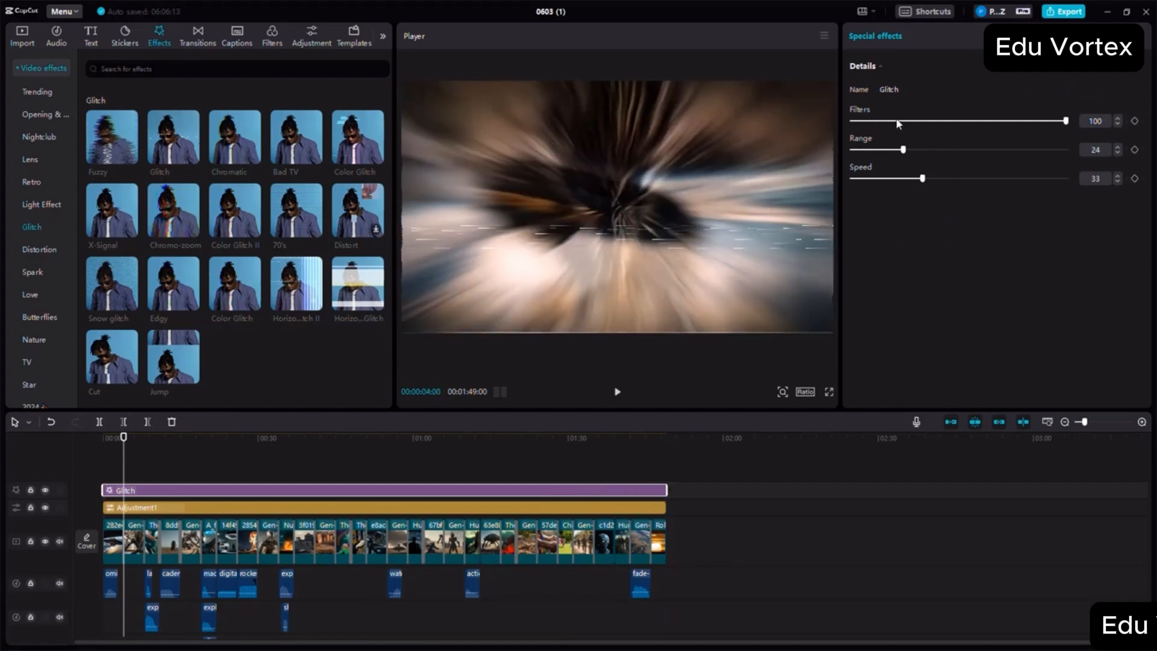
click(897, 121)
click(891, 150)
click(873, 178)
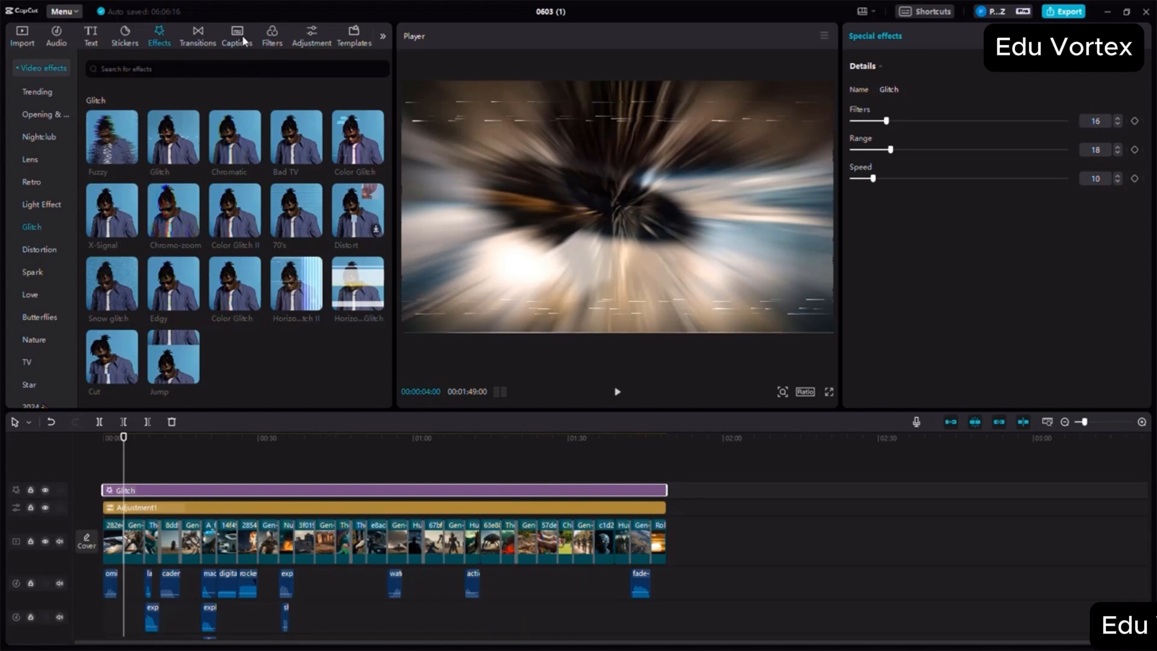
- Generate English auto captions for the movie's narration
click(244, 41)
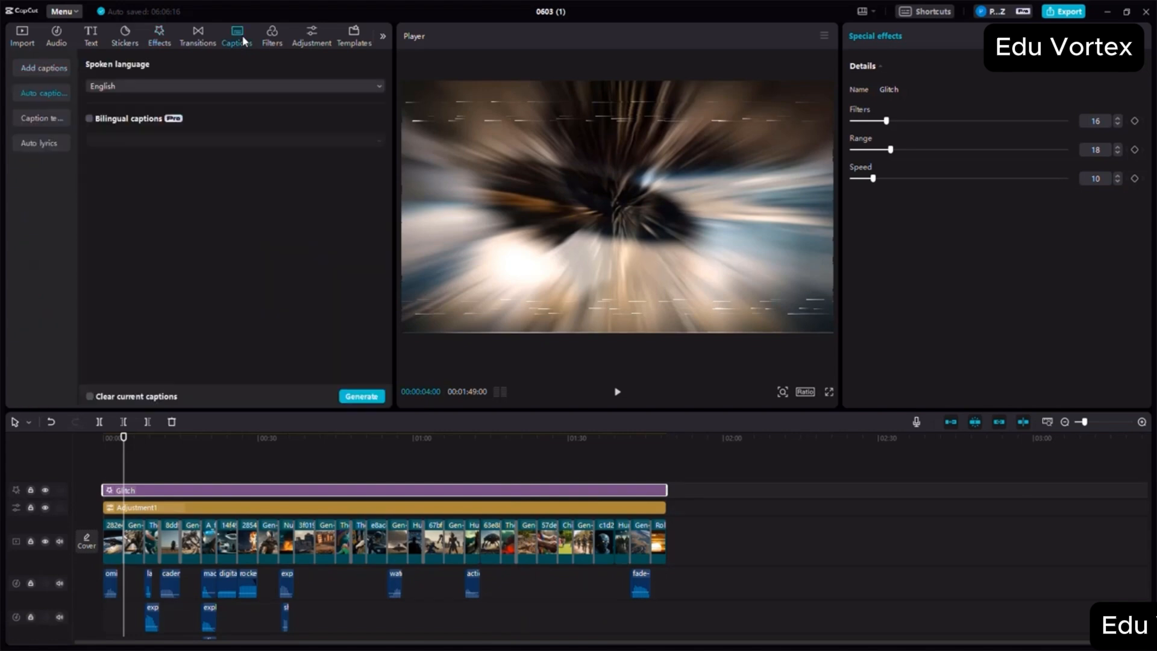
click(358, 396)
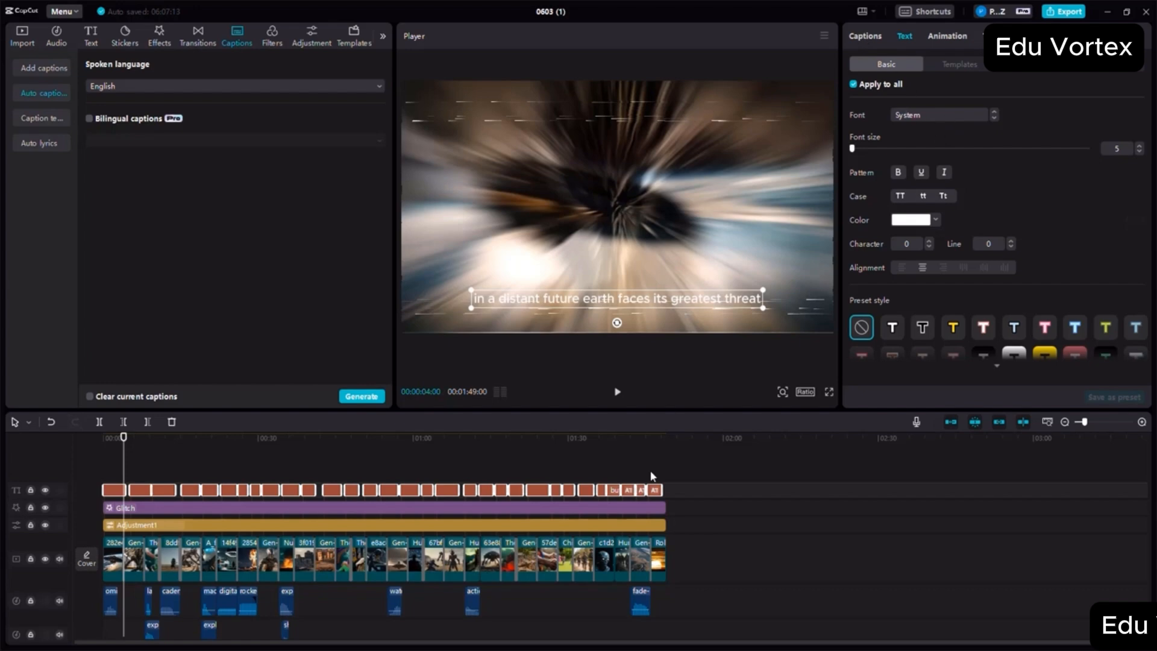
click(655, 488)
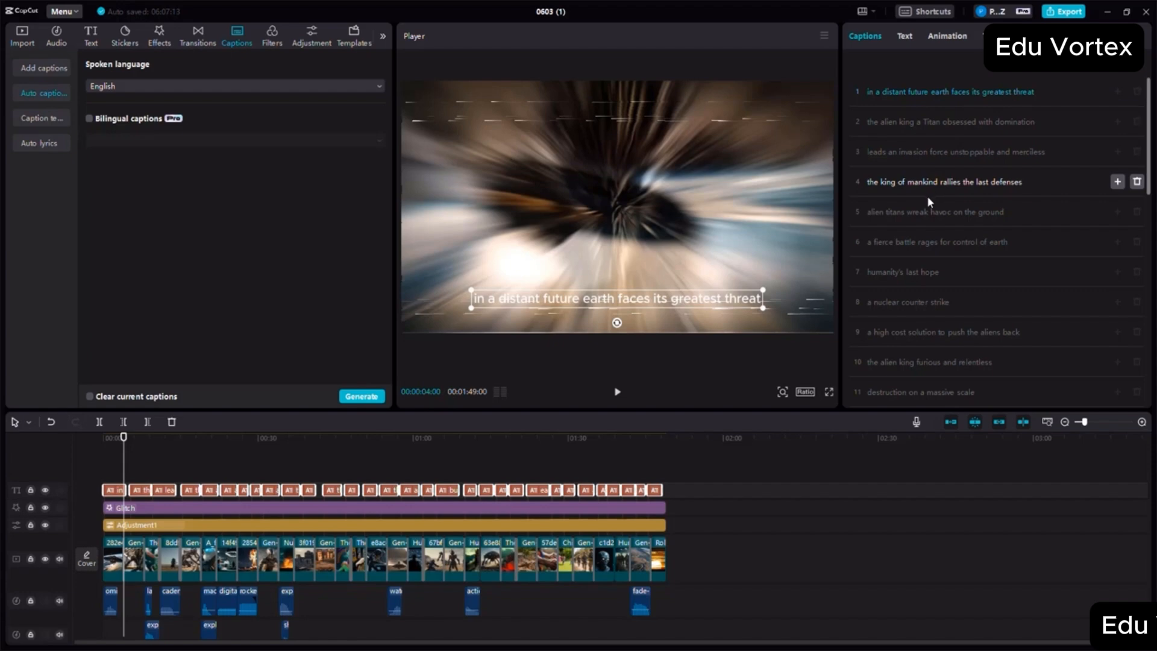
- Review the wording of the generated captions, checking the lines about rebuilding earth and a New Hope for the future
scroll(928, 205, down, 10)
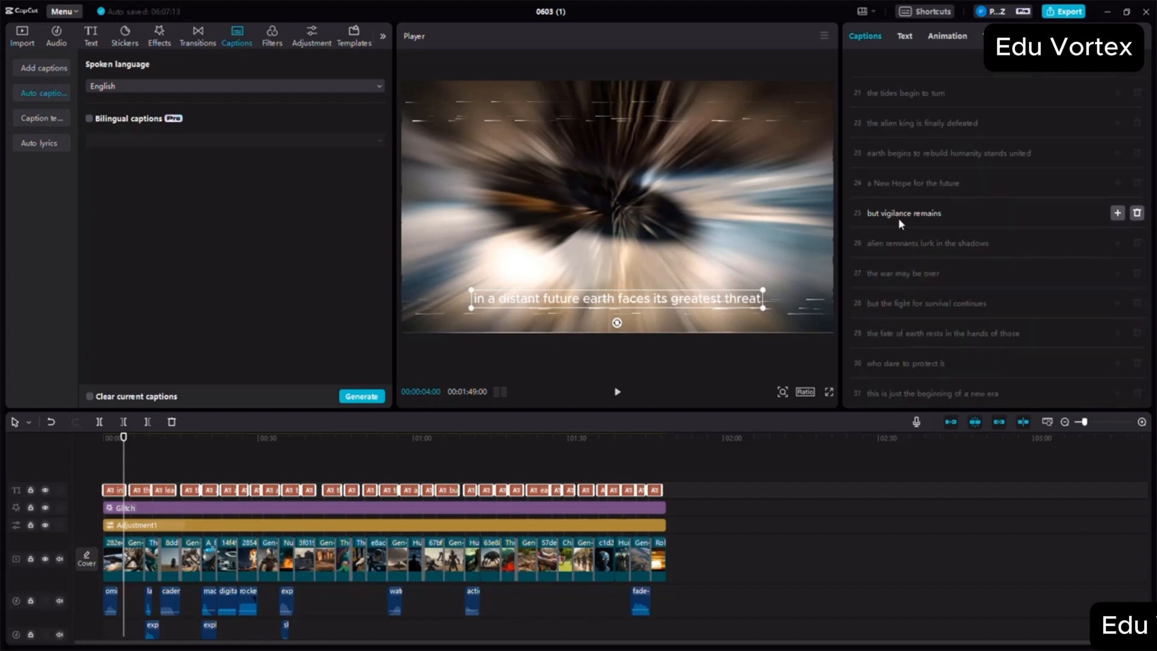
double_click(899, 185)
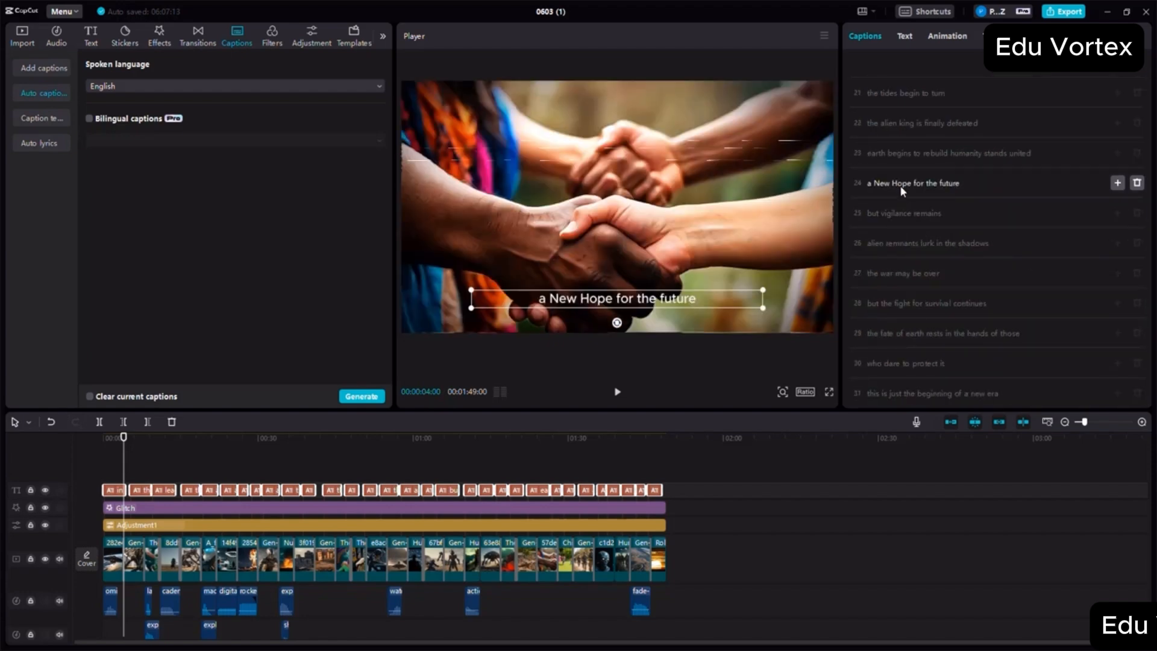
double_click(949, 183)
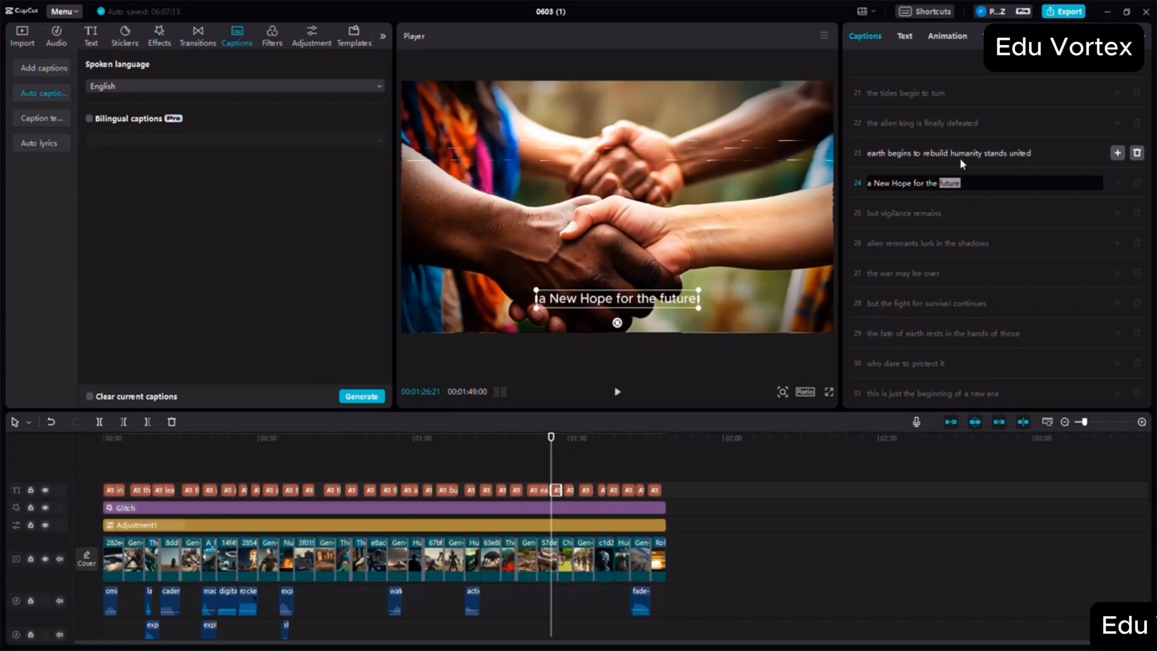
click(960, 158)
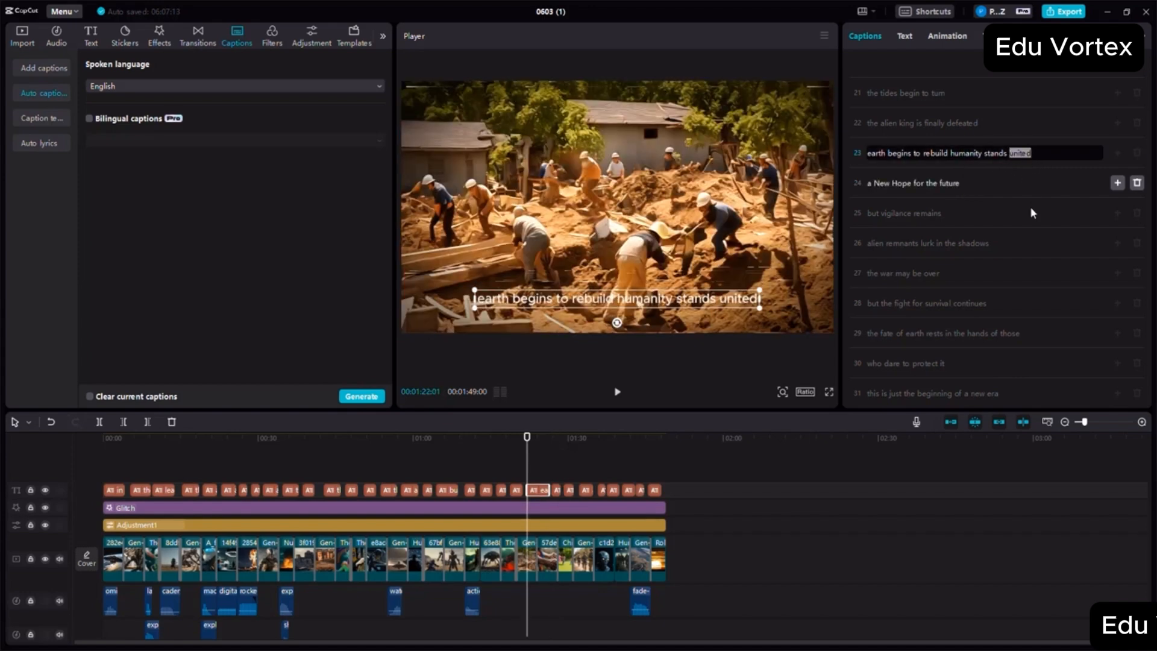
scroll(982, 221, up, 5)
scroll(993, 204, up, 4)
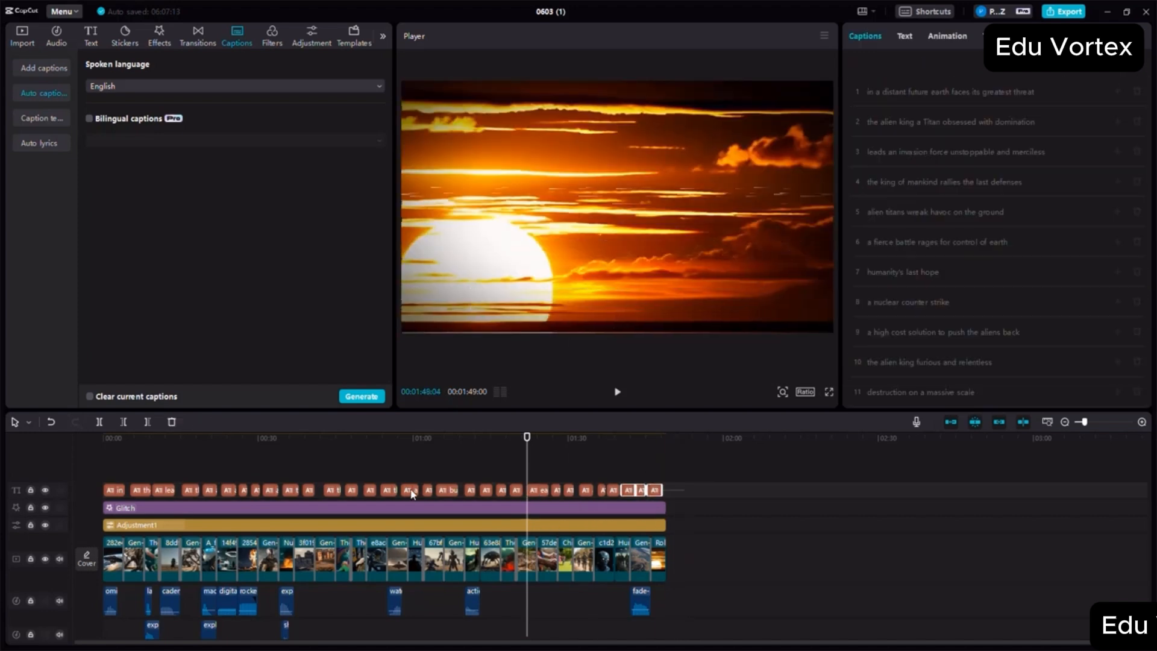
- Apply a bold all-caps text template that highlights the spoken word in white over grey text to all the captions
drag(684, 485, 102, 485)
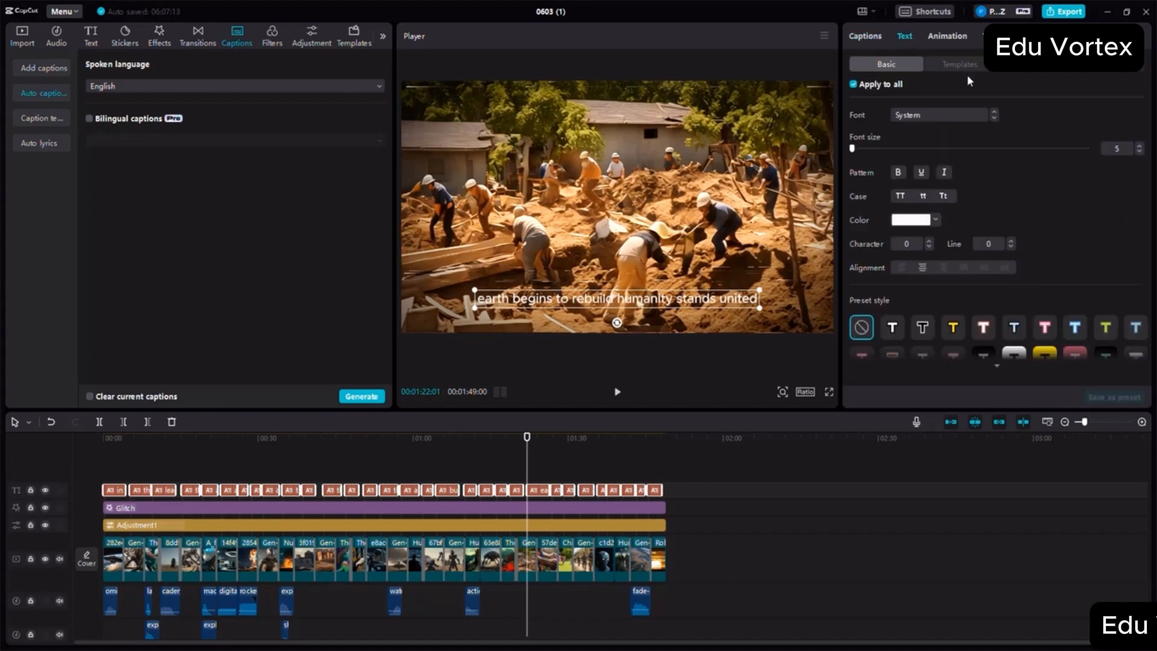
click(966, 67)
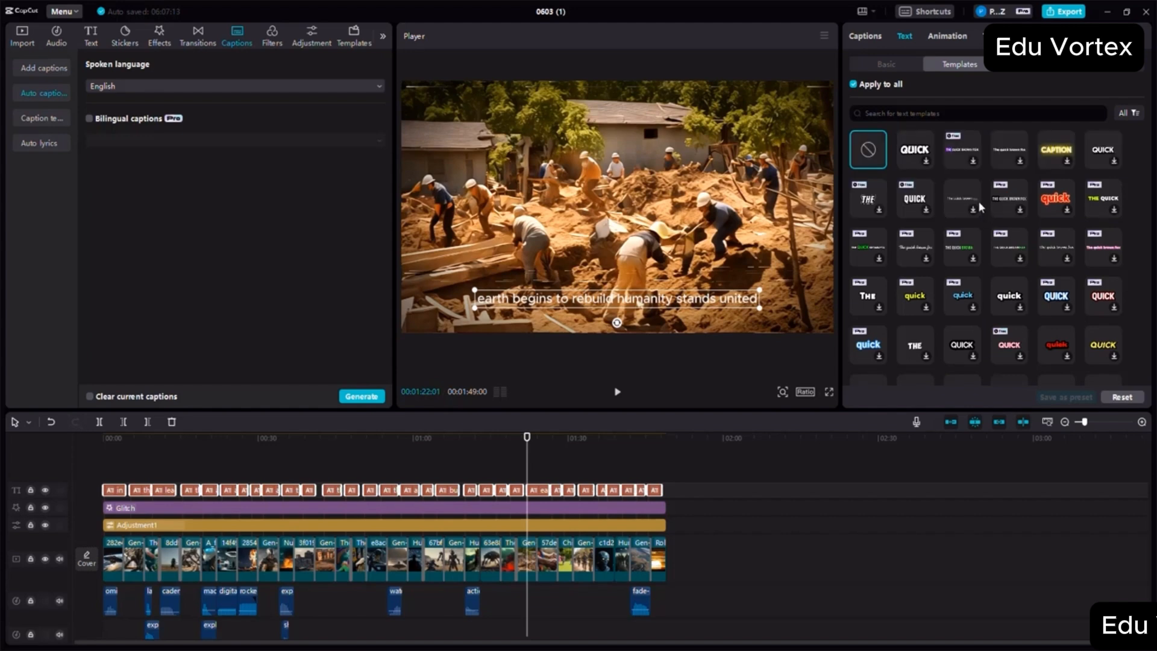
click(958, 146)
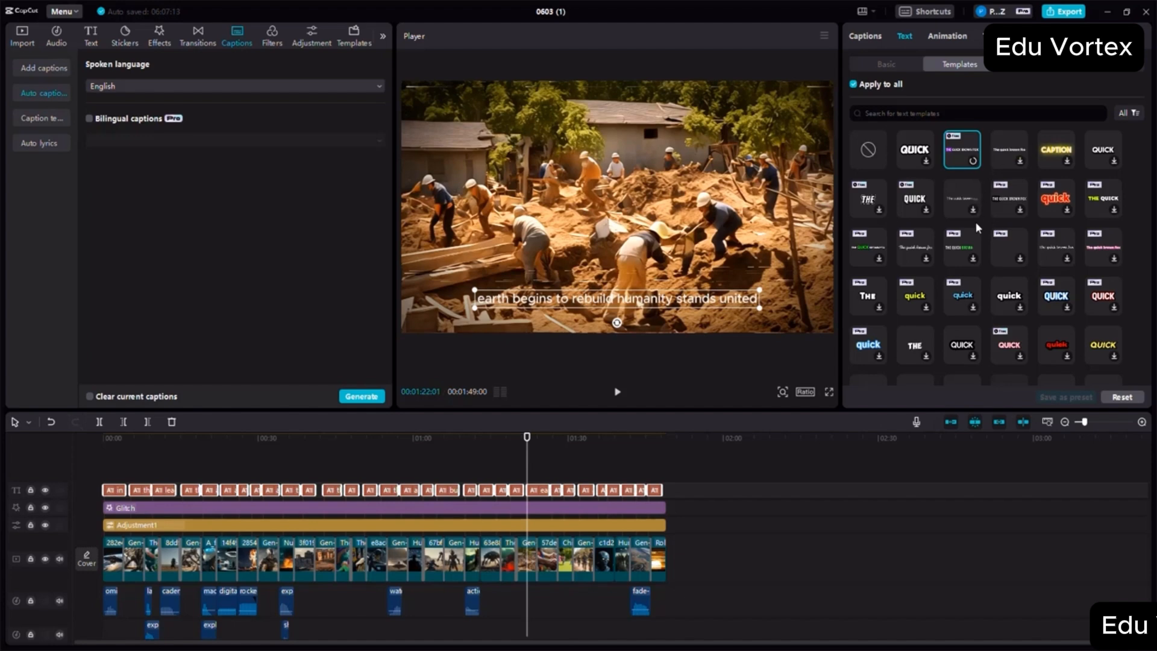
scroll(975, 222, down, 3)
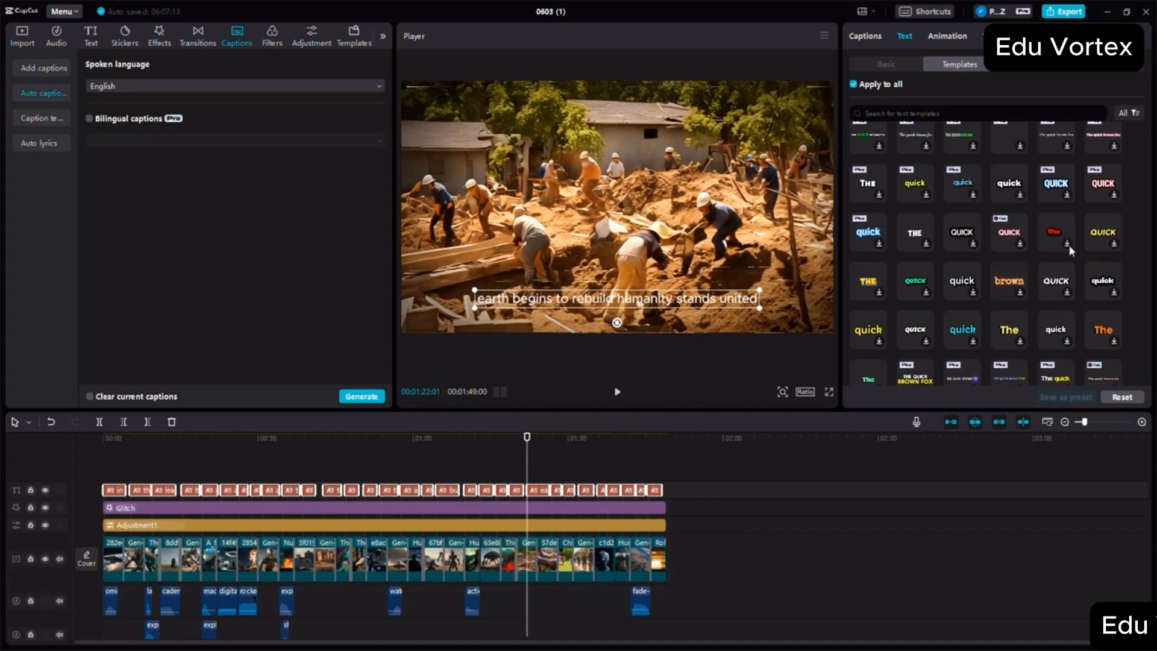
scroll(1069, 245, down, 3)
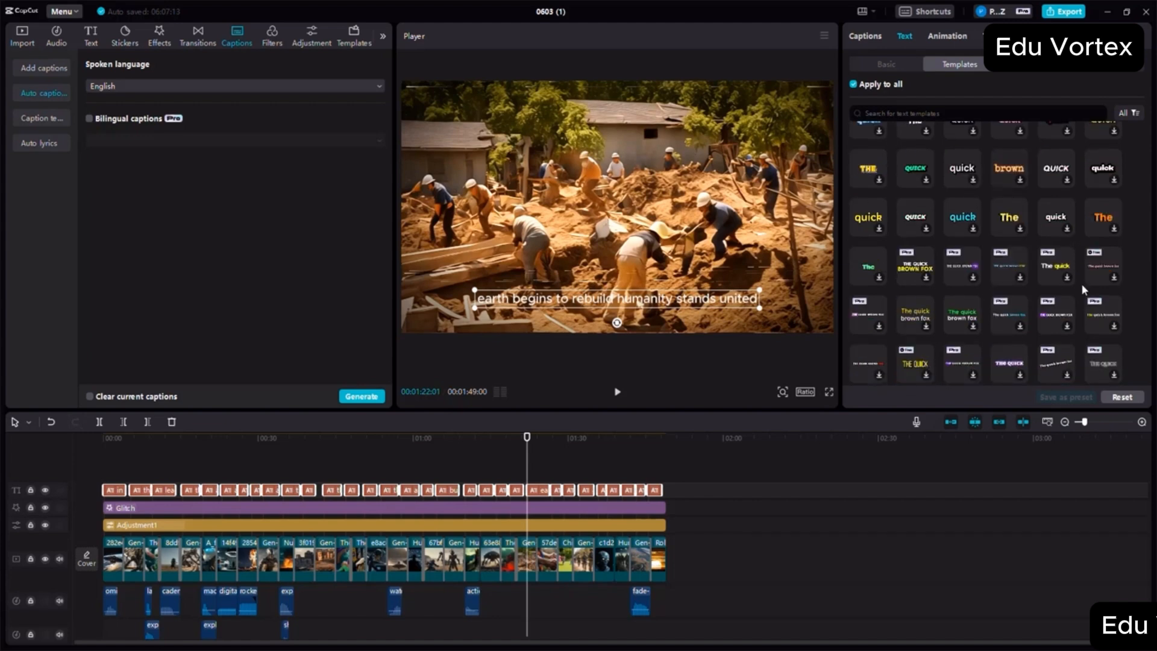
scroll(1061, 253, down, 3)
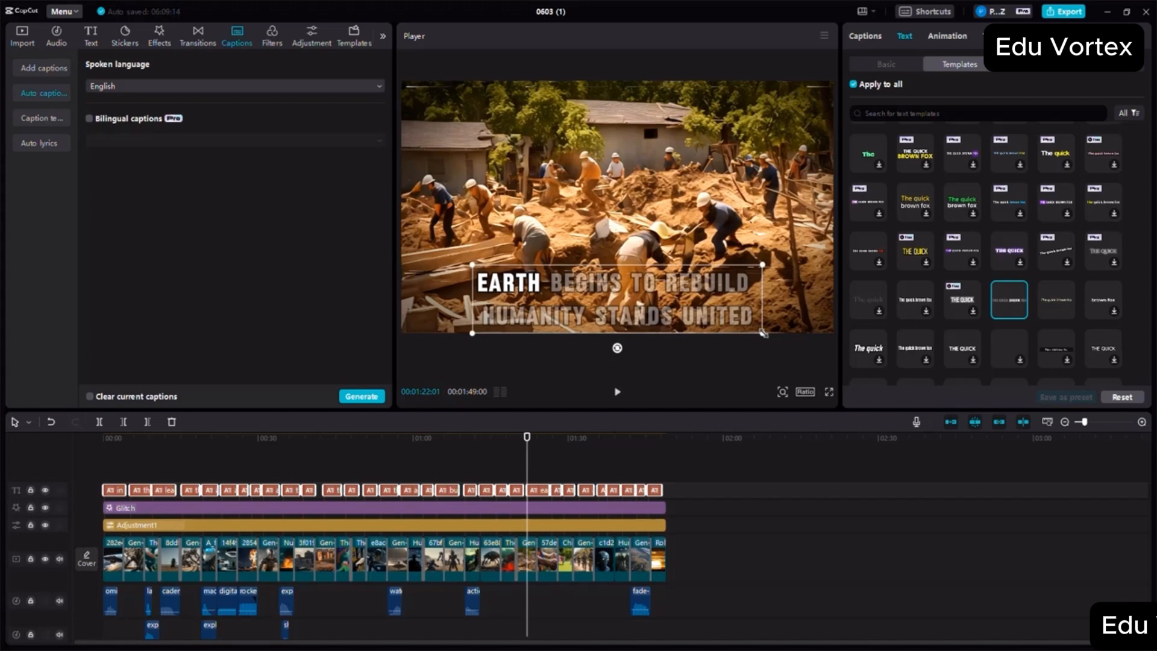
- Scale the captions down slightly and raise them a little above the lower edge of the video frame
drag(763, 333, 746, 321)
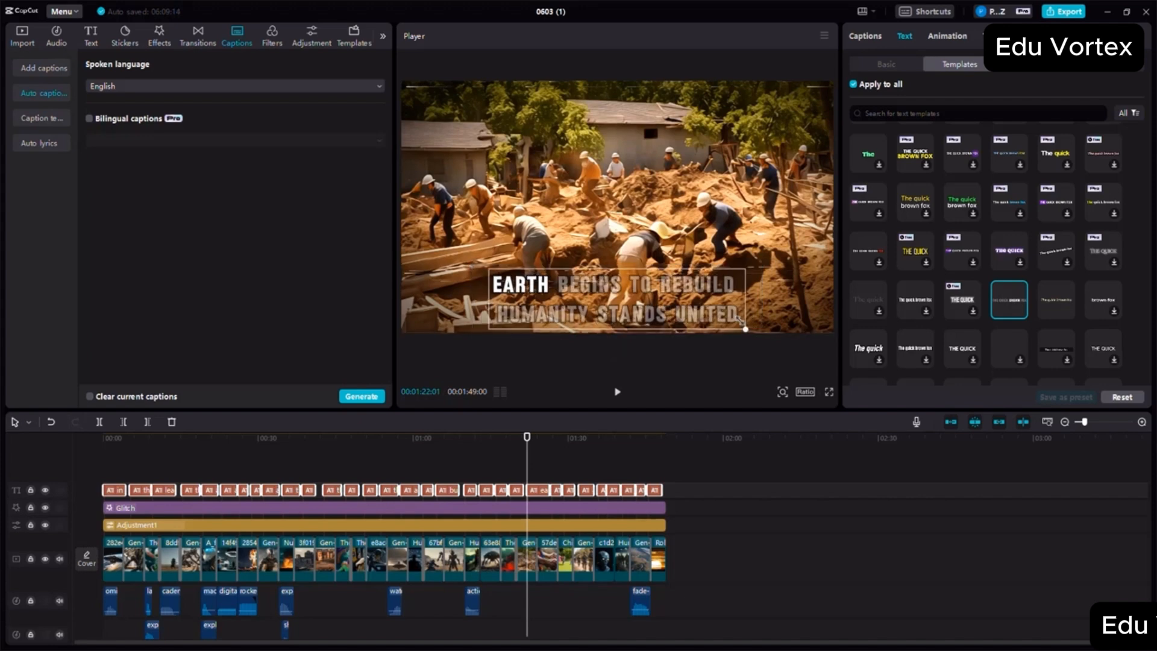
drag(740, 319, 734, 322)
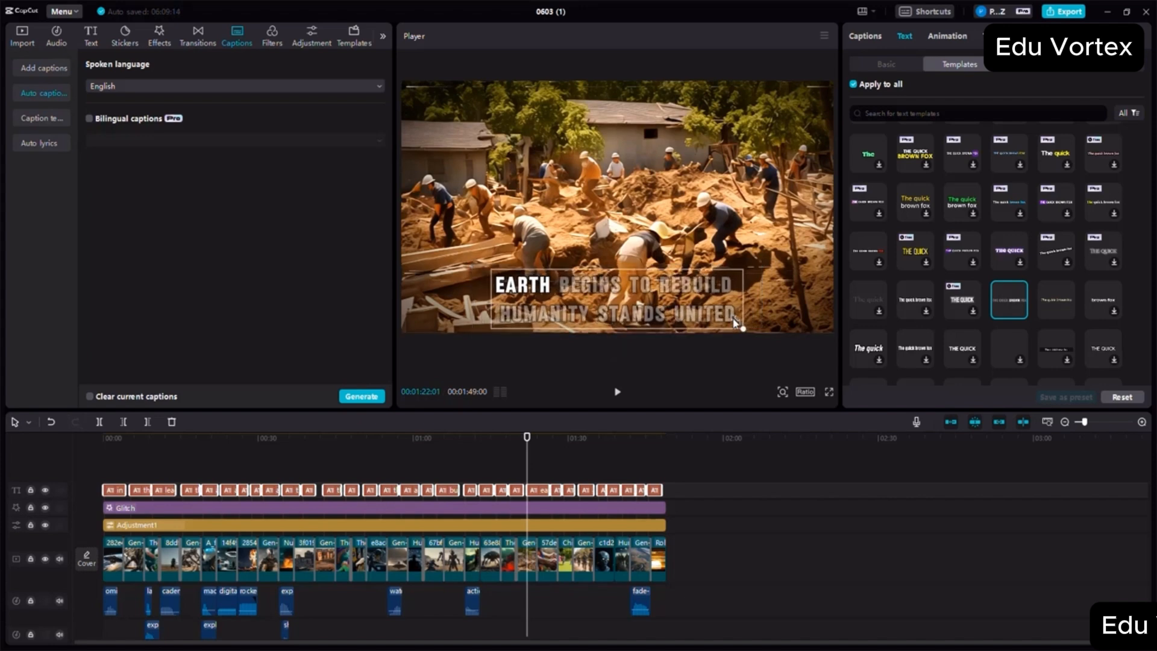
click(612, 318)
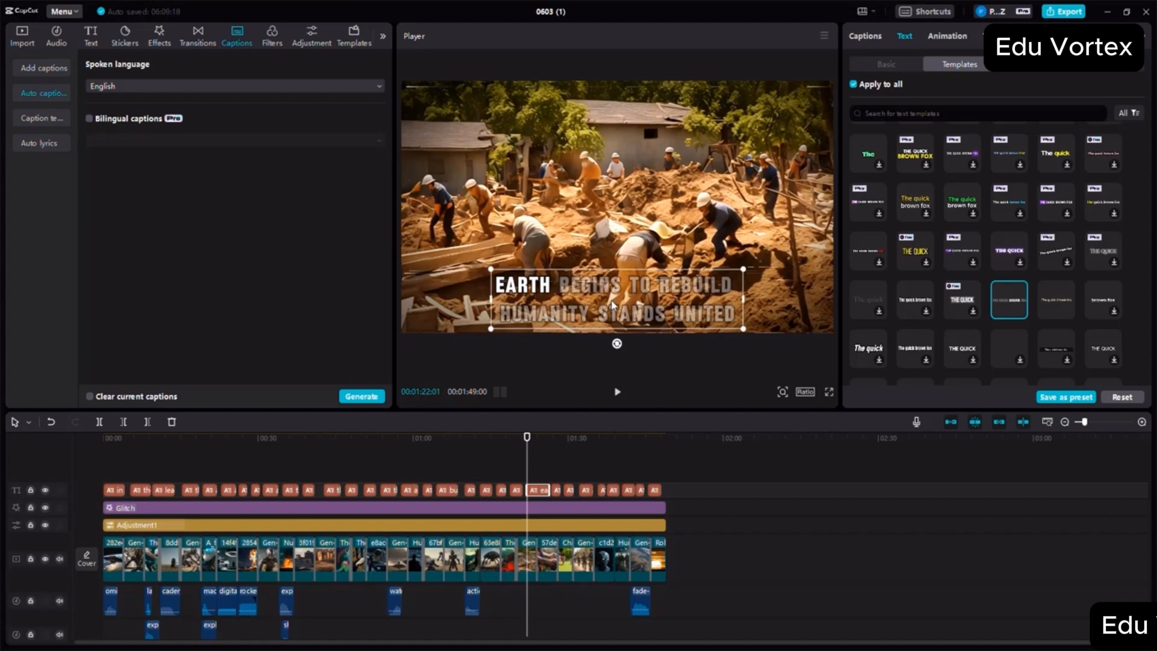
drag(611, 305, 614, 305)
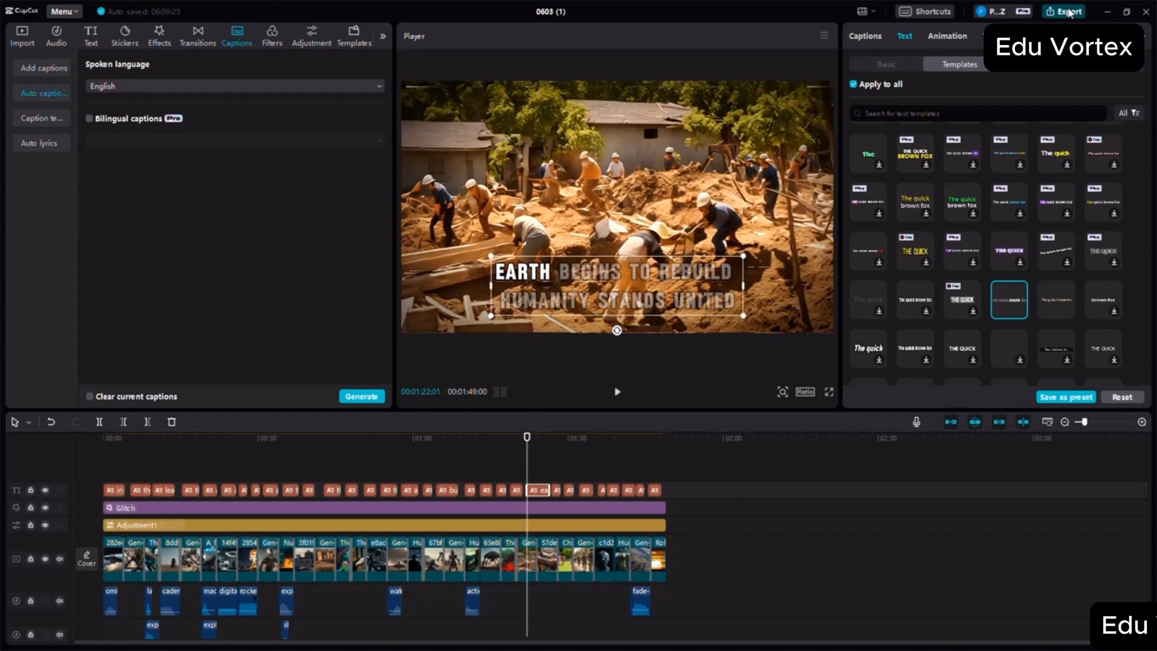
- Open the export settings for the movie and set the frame rate to 60fps
click(1066, 11)
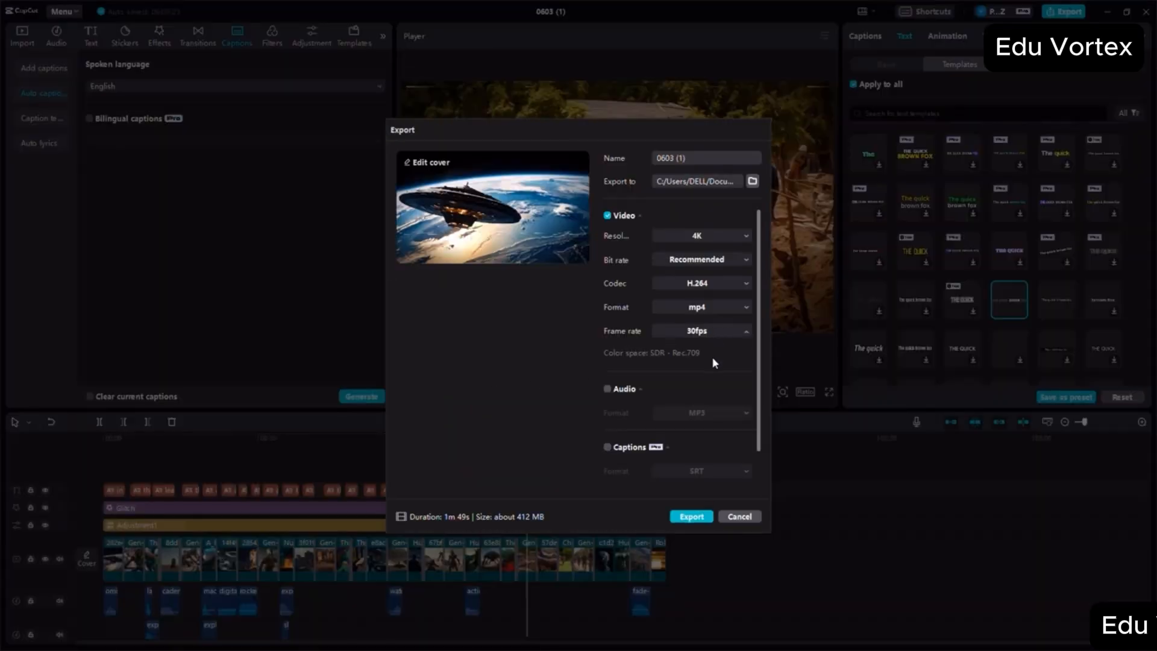
click(709, 331)
click(693, 431)
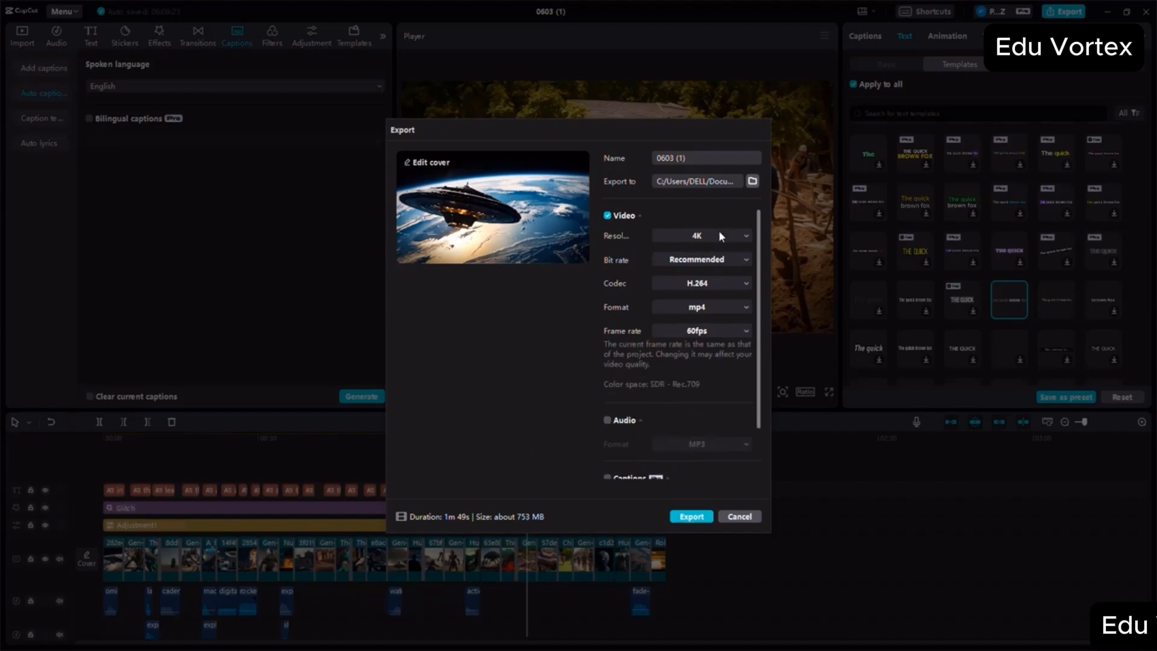
- Choose the export folder, name the video ALIEN MOVIE CAPCUT FINAL and start the export
click(752, 181)
click(1046, 630)
click(693, 156)
text(ALIEN MOVIE CAPCUT FINAL)
click(691, 516)
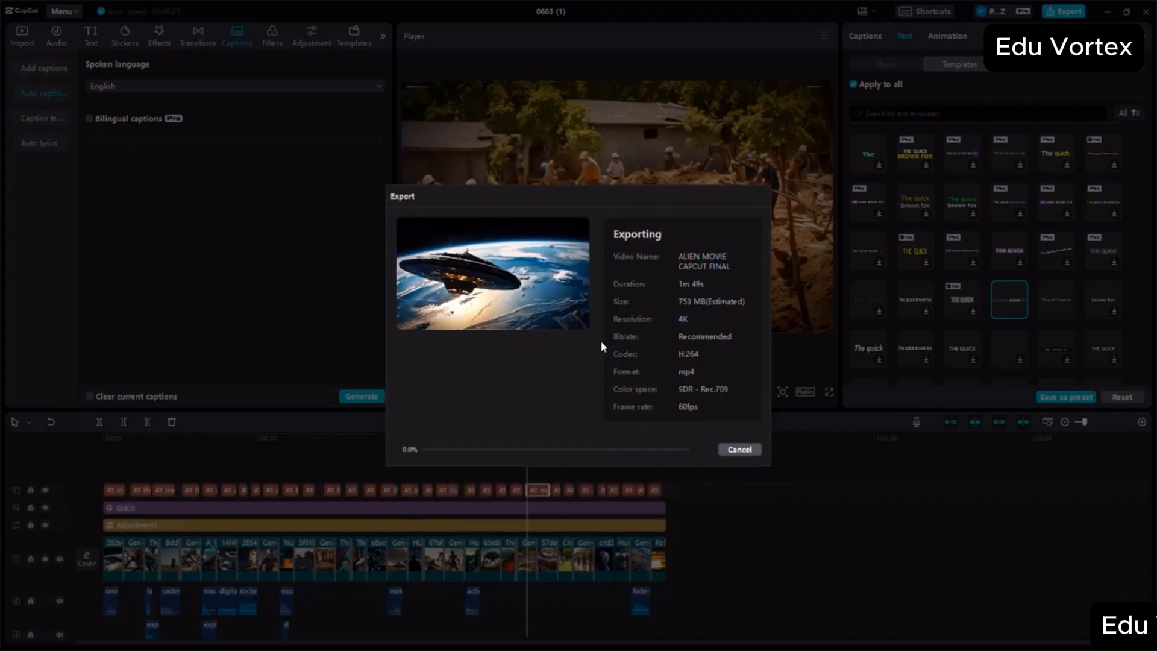